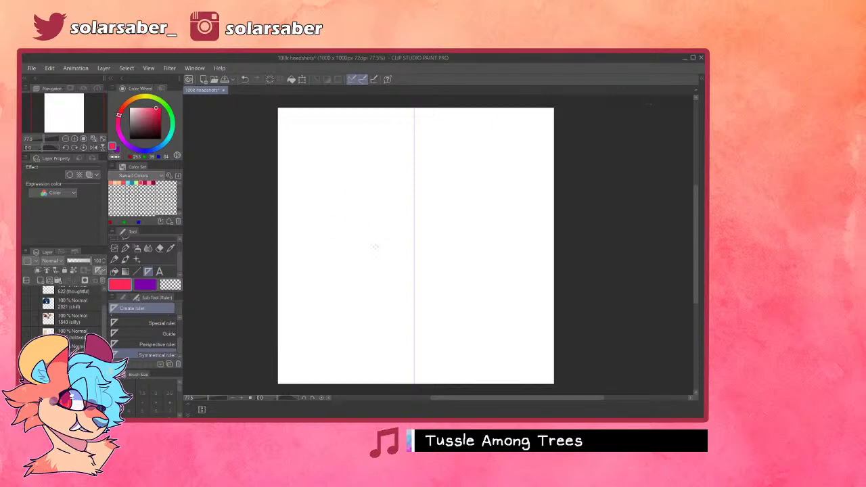
- Show the animal headshot reference layer, lower its opacity to fade it, and return to the sketch layer with the G-pen
key(p)
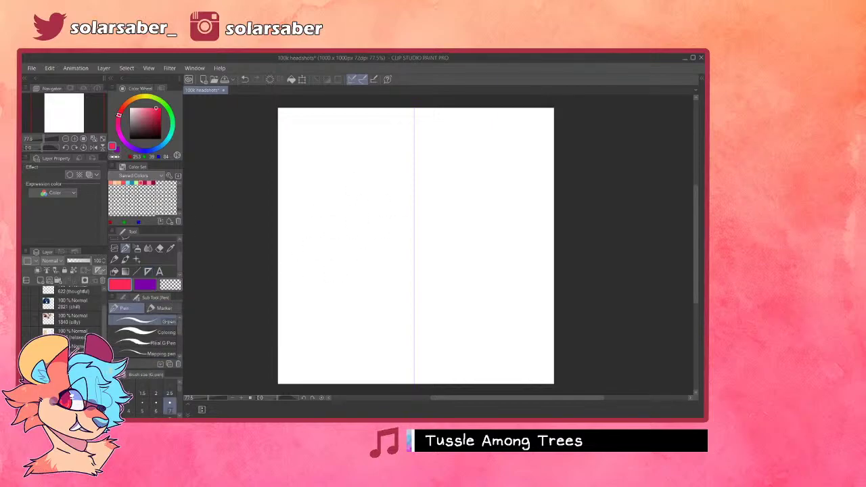
drag(104, 328, 104, 350)
click(27, 365)
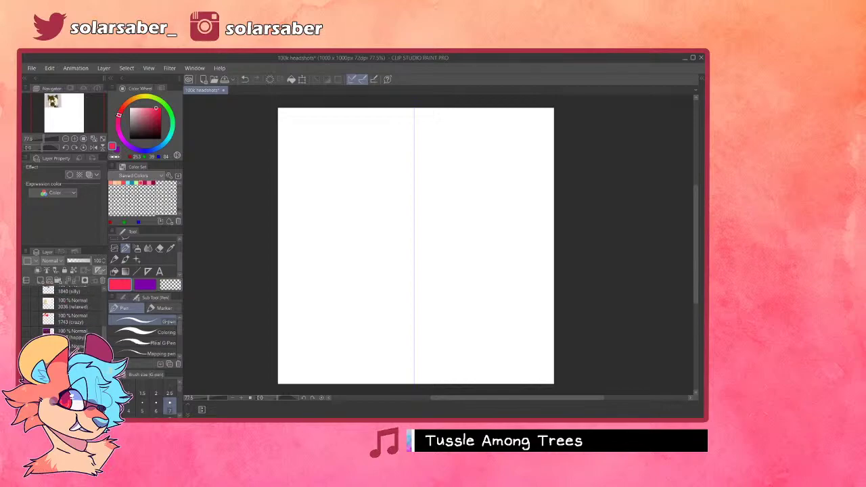
click(71, 365)
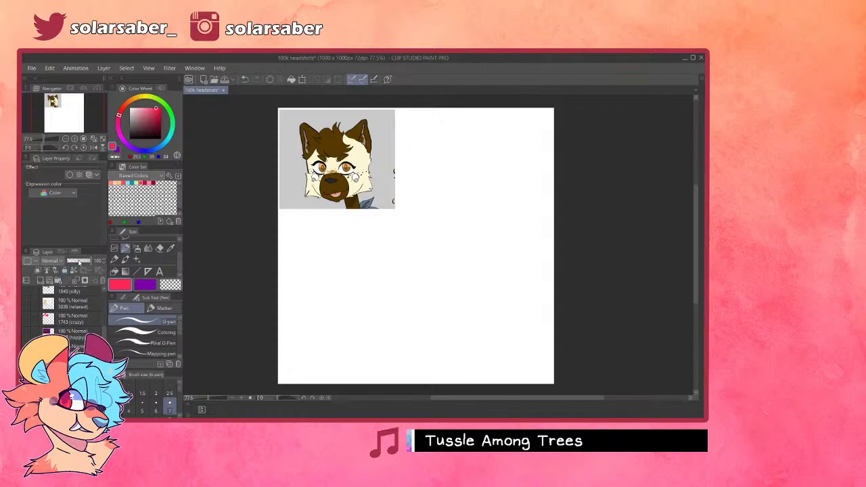
click(78, 261)
click(71, 351)
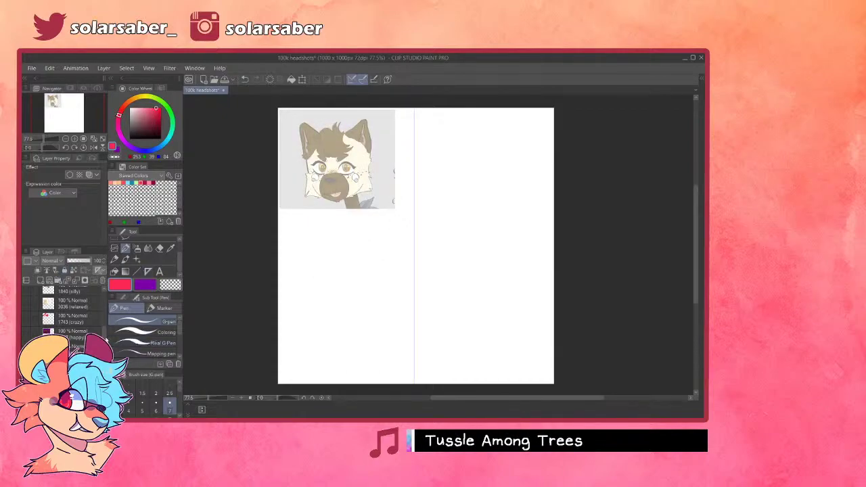
- Sketch a large round head circle in red, mirrored across the symmetry ruler at the canvas centre
drag(417, 177, 414, 303)
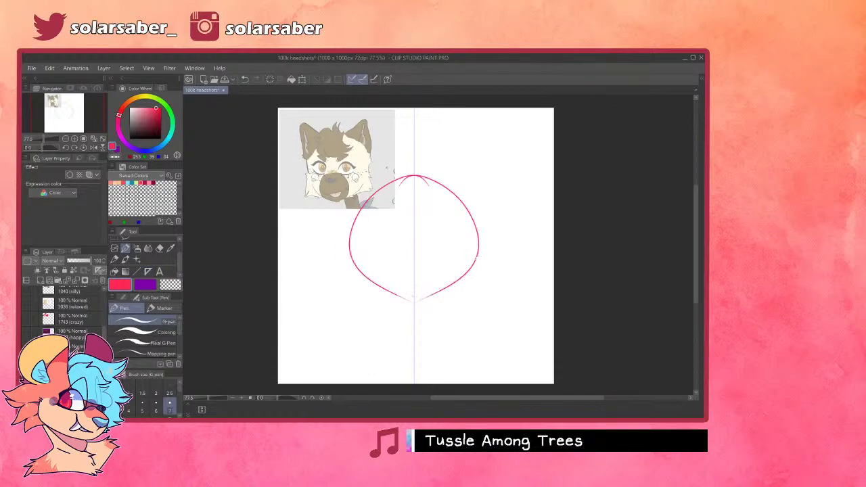
key(ctrl+z)
mouse_move(415, 176)
mouse_down()
mouse_move(401, 295)
mouse_move(434, 302)
mouse_move(396, 175)
mouse_move(414, 302)
mouse_move(396, 173)
mouse_move(414, 306)
mouse_up()
key(ctrl+z)
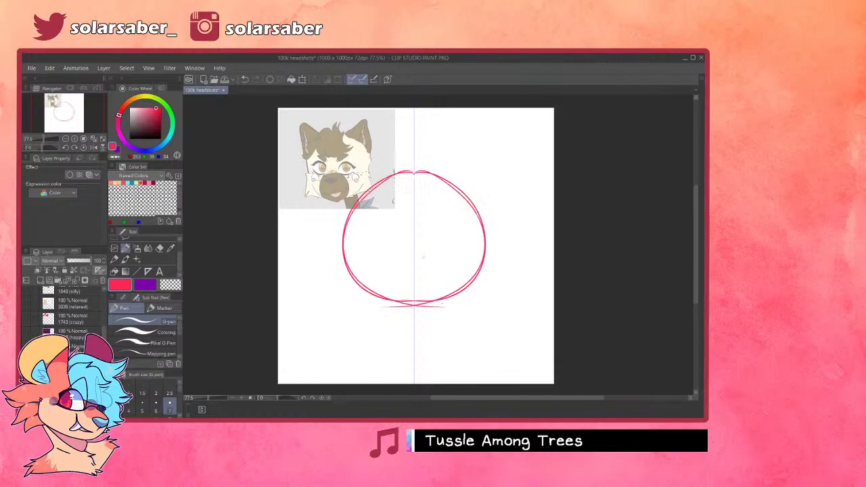
mouse_move(414, 172)
mouse_down()
mouse_move(365, 195)
mouse_move(404, 311)
mouse_up()
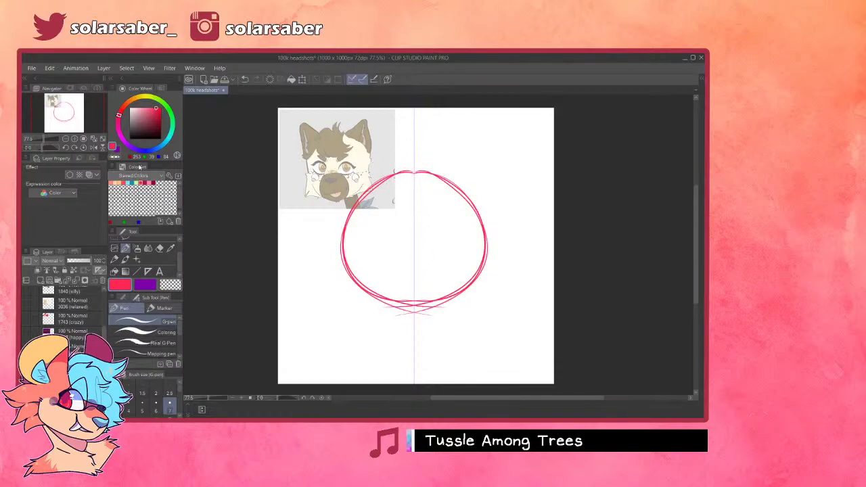
key(ctrl+shift+n)
key(ctrl+z)
key(o)
click(415, 240)
key(Delete)
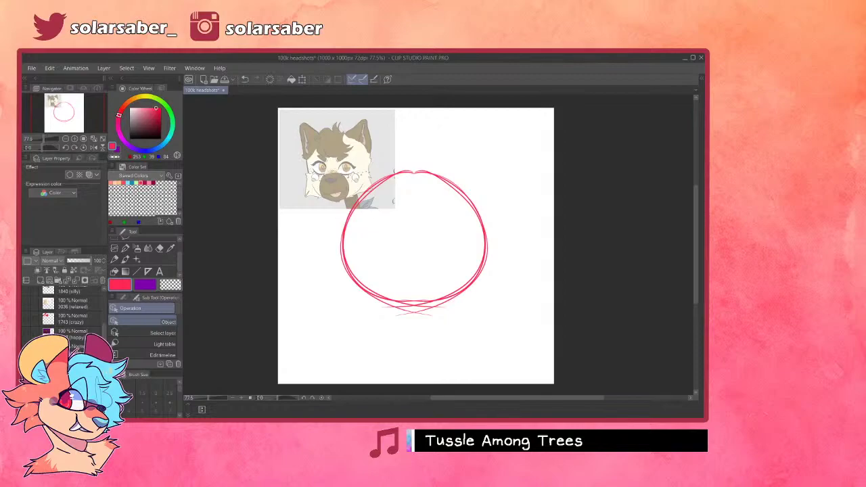
key(ctrl+z)
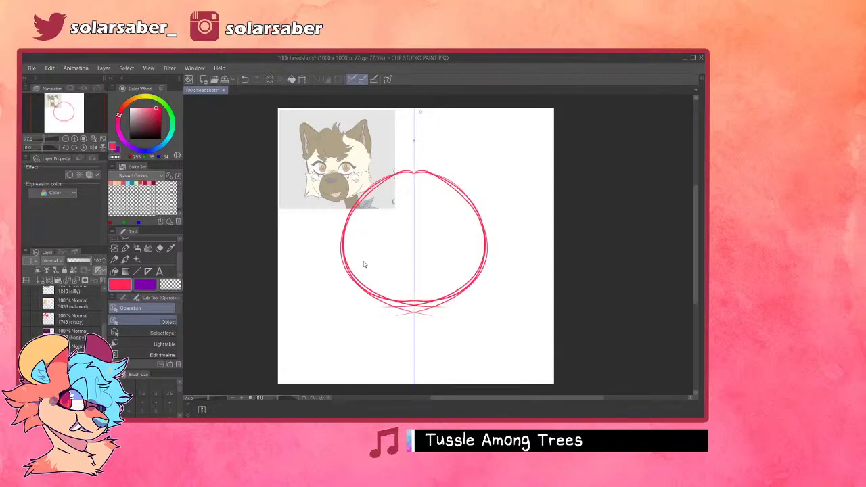
- Sketch a heart-shaped nose with a curved bridge line above it and two mirrored oval eyes inside the head circle
click(126, 260)
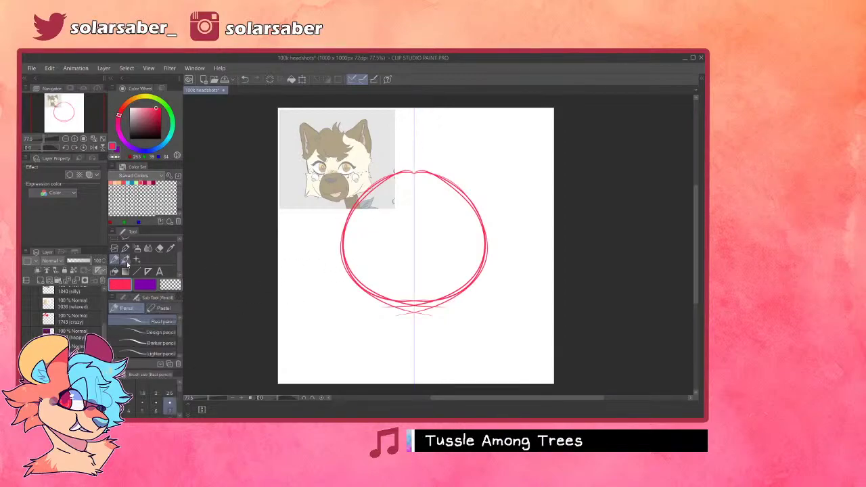
click(125, 249)
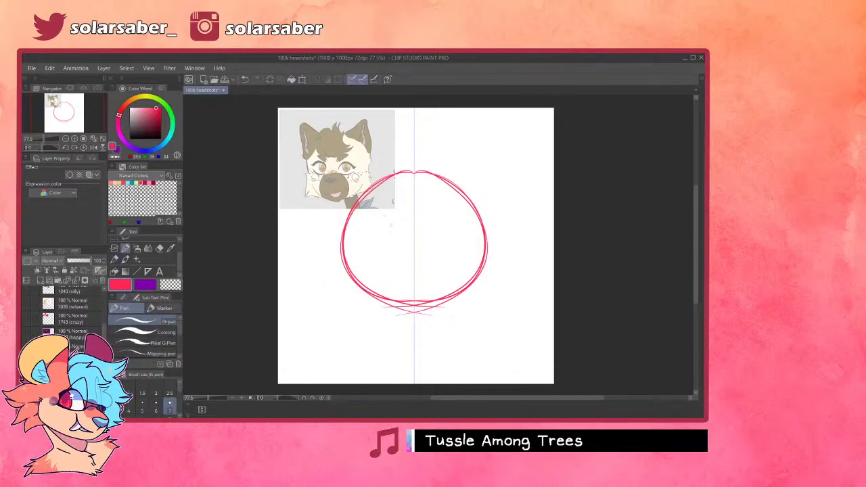
mouse_move(415, 244)
mouse_down()
mouse_move(432, 245)
mouse_move(413, 261)
mouse_up()
key(ctrl+z)
key(ctrl+z)
key(ctrl+z)
mouse_move(388, 245)
mouse_down()
mouse_move(412, 230)
mouse_move(389, 245)
mouse_move(413, 234)
mouse_move(369, 203)
mouse_move(352, 250)
mouse_move(456, 247)
mouse_move(441, 246)
mouse_up()
key(ctrl+z)
key(ctrl+z)
key(ctrl+z)
key(ctrl+z)
key(ctrl+z)
key(ctrl+y)
key(ctrl+y)
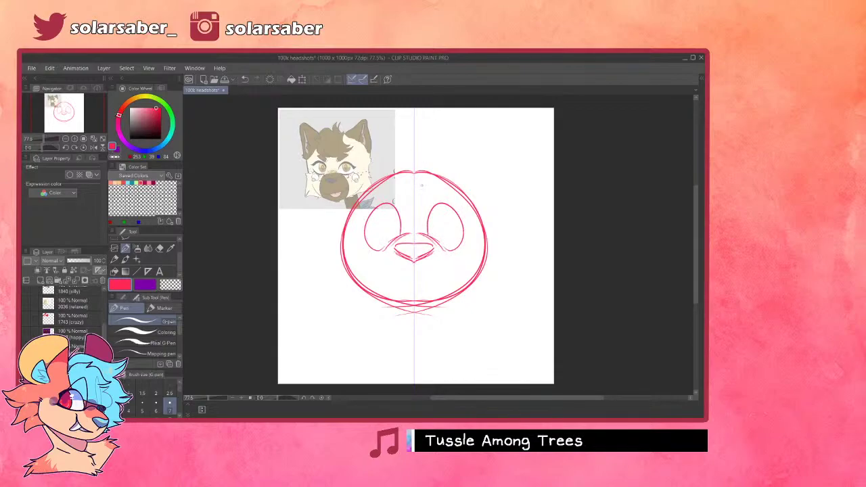
- Sketch the mirrored cheek contours bulging over the sides of the head circle, redrawing strokes until they fit
drag(357, 233, 356, 279)
key(ctrl+z)
mouse_move(351, 232)
mouse_down()
mouse_move(377, 288)
mouse_move(413, 310)
mouse_move(406, 308)
mouse_up()
key(ctrl+z)
key(ctrl+z)
key(ctrl+z)
key(ctrl+z)
key(ctrl+z)
key(ctrl+z)
key(ctrl+z)
mouse_move(351, 230)
mouse_down()
mouse_move(338, 252)
mouse_move(368, 283)
mouse_up()
key(ctrl+z)
mouse_move(353, 227)
mouse_down()
mouse_move(363, 284)
mouse_move(382, 294)
mouse_up()
key(ctrl+z)
- Lower the opacity of the head-circle layer and draw the rounded jaw and chin line between the cheeks
click(74, 261)
click(73, 355)
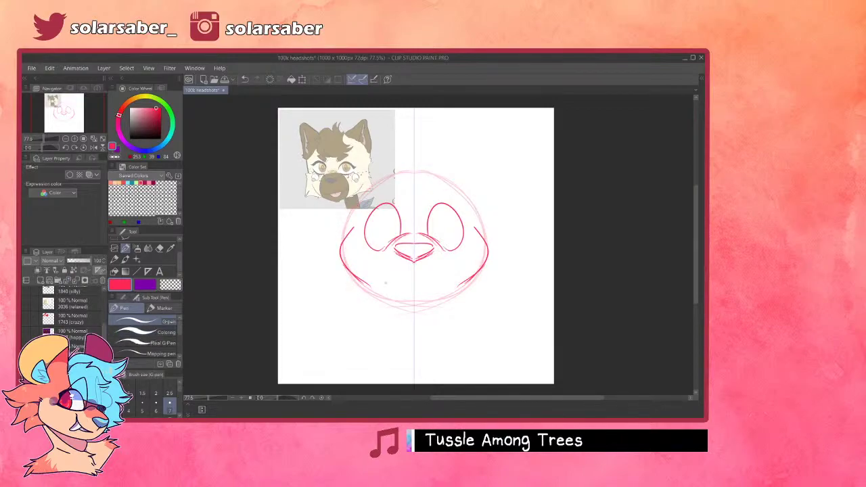
drag(369, 285, 414, 311)
drag(366, 283, 381, 298)
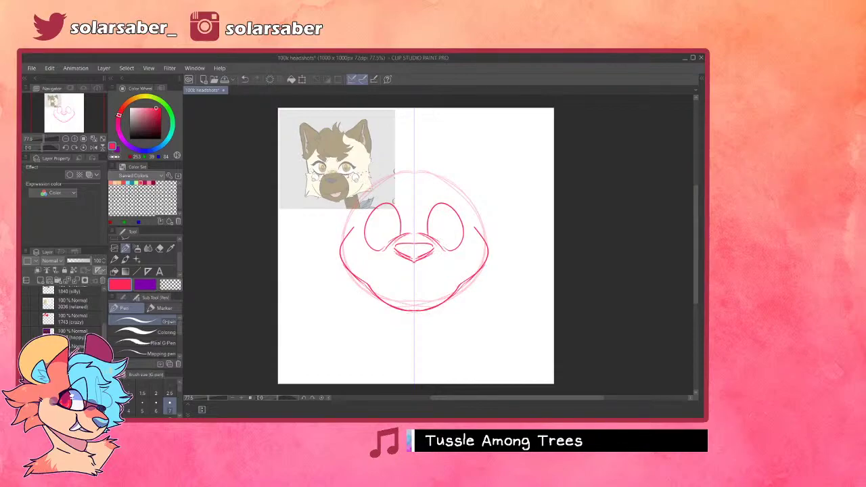
- Outline the top of the head with overlapping curved strokes from the forehead down to the cheeks
mouse_move(415, 170)
mouse_down()
mouse_move(452, 177)
mouse_move(368, 198)
mouse_up()
drag(414, 169, 355, 217)
drag(384, 179, 352, 223)
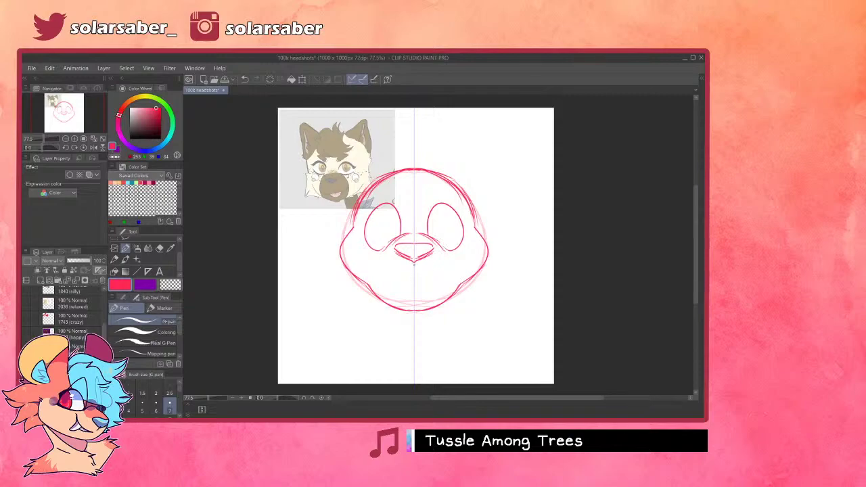
- Sketch a pair of tall pointed ears rising from the upper sides of the head
drag(443, 177, 498, 142)
key(ctrl+z)
mouse_move(441, 180)
mouse_down()
mouse_move(493, 143)
mouse_move(502, 154)
mouse_move(499, 202)
mouse_move(478, 221)
mouse_up()
key(ctrl+z)
drag(499, 143, 490, 236)
drag(502, 198, 488, 230)
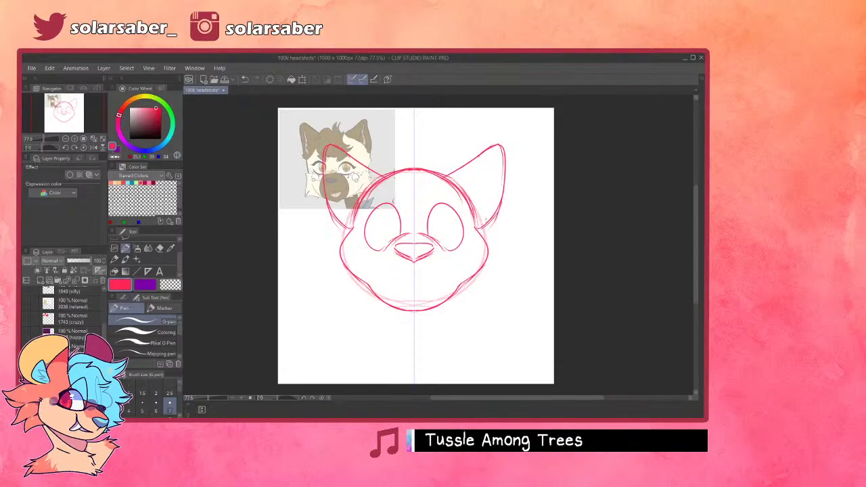
- Add inner-ear lines with jagged fur and sketch spiky fur tufts along both cheeks
mouse_move(459, 188)
mouse_down()
mouse_move(481, 177)
mouse_move(474, 192)
mouse_move(501, 162)
mouse_move(475, 220)
mouse_up()
key(ctrl+z)
key(ctrl+z)
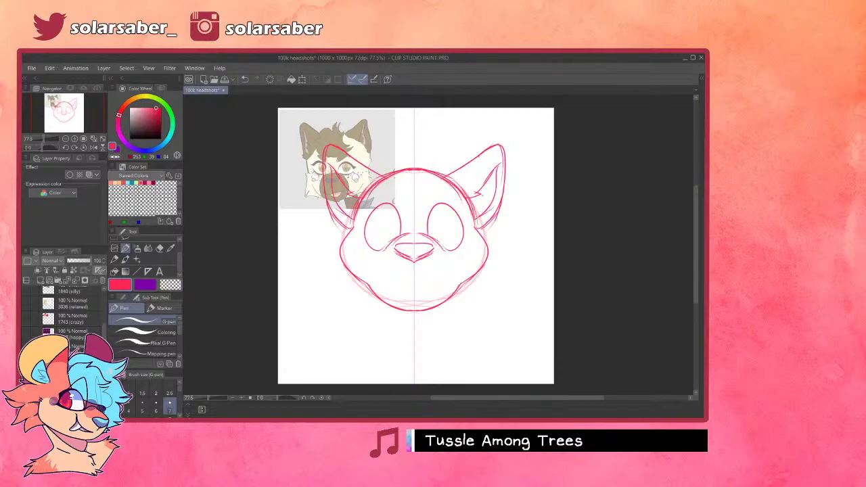
mouse_move(488, 188)
mouse_down()
mouse_move(478, 210)
mouse_move(518, 242)
mouse_move(503, 257)
mouse_move(514, 266)
mouse_move(508, 306)
mouse_move(499, 300)
mouse_move(483, 311)
mouse_move(451, 294)
mouse_up()
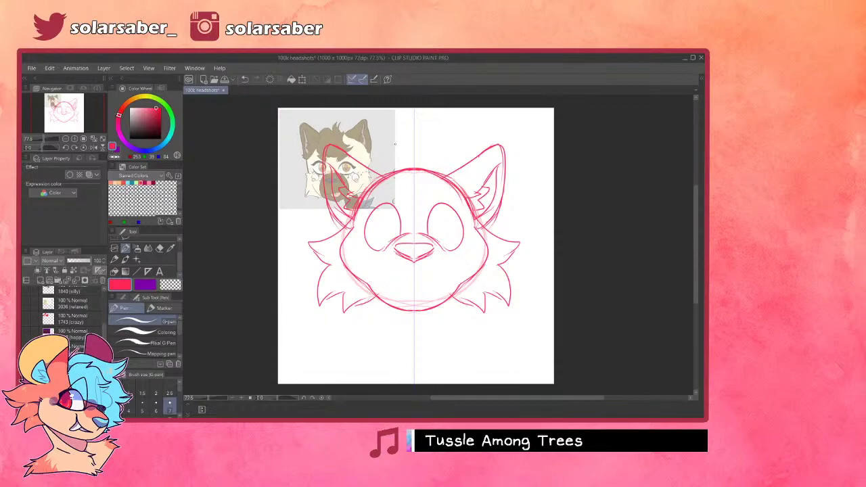
- Delete the symmetry ruler and the layer holding the faded head circle
key(o)
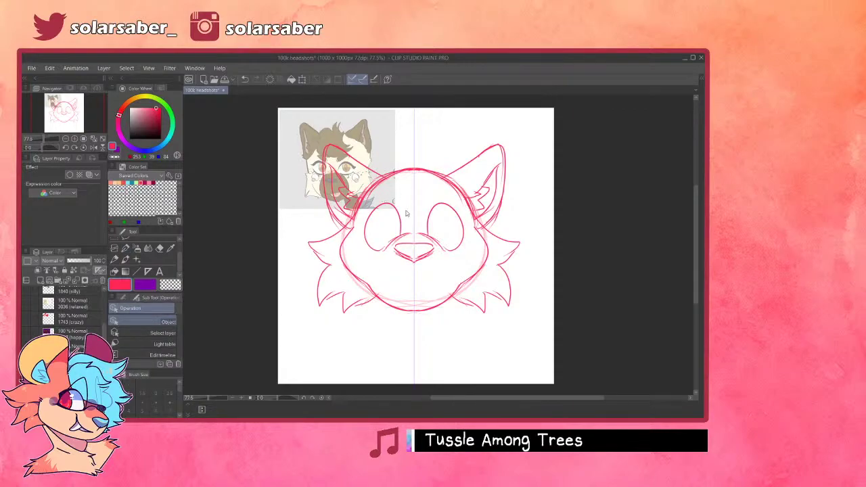
click(414, 204)
key(Delete)
click(72, 365)
click(102, 280)
- Erase the upper curve of the right eye and draw a slanted lowered eyelid with angled eyebrows
key(e)
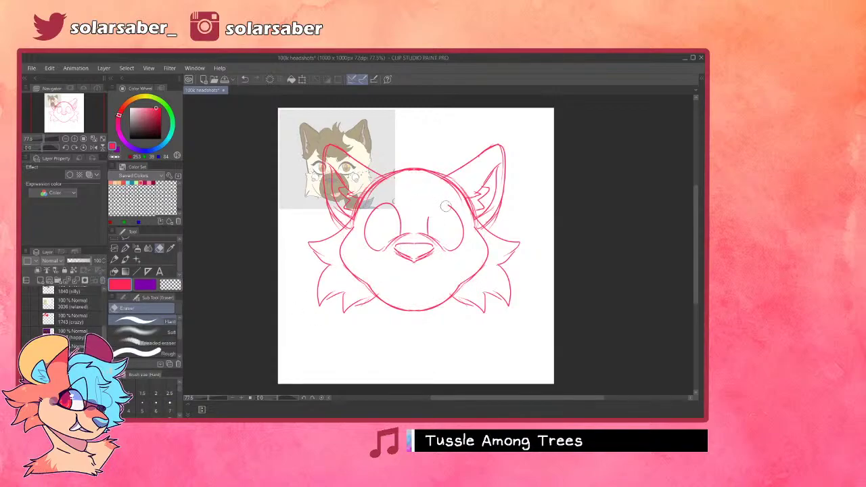
key(p)
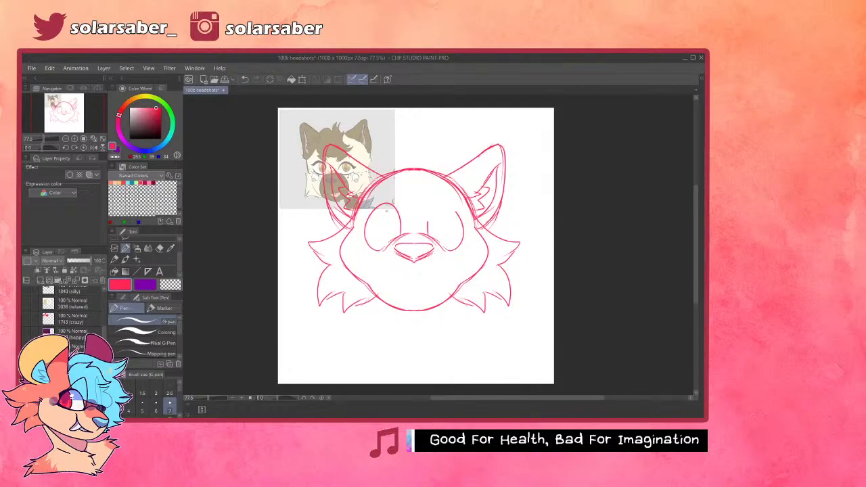
mouse_move(422, 218)
mouse_down()
mouse_move(465, 204)
mouse_move(426, 223)
mouse_move(461, 209)
mouse_move(418, 215)
mouse_move(418, 206)
mouse_move(462, 195)
mouse_move(374, 203)
mouse_move(377, 193)
mouse_move(364, 186)
mouse_move(376, 191)
mouse_up()
key(ctrl+z)
key(ctrl+z)
key(ctrl+z)
key(ctrl+z)
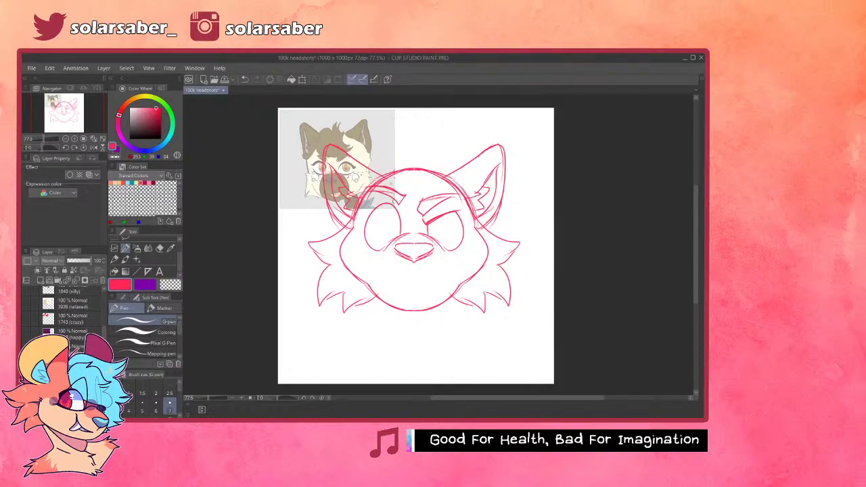
- Undo the eyebrows and redraw a thick, arched angry eyebrow above the right eye
key(ctrl+z)
key(ctrl+z)
key(ctrl+z)
key(ctrl+z)
key(ctrl+z)
key(ctrl+z)
mouse_move(421, 201)
mouse_down()
mouse_move(458, 195)
mouse_move(448, 189)
mouse_move(456, 189)
mouse_move(428, 210)
mouse_move(462, 202)
mouse_up()
key(ctrl+z)
key(ctrl+z)
key(ctrl+z)
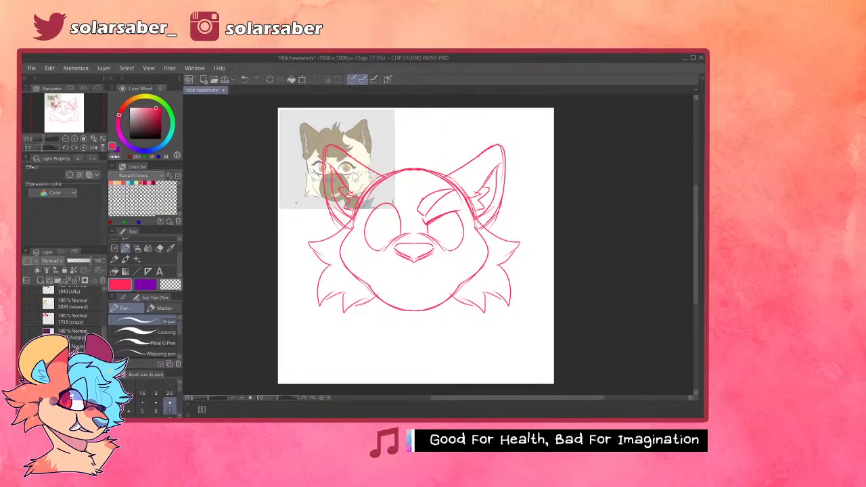
click(93, 147)
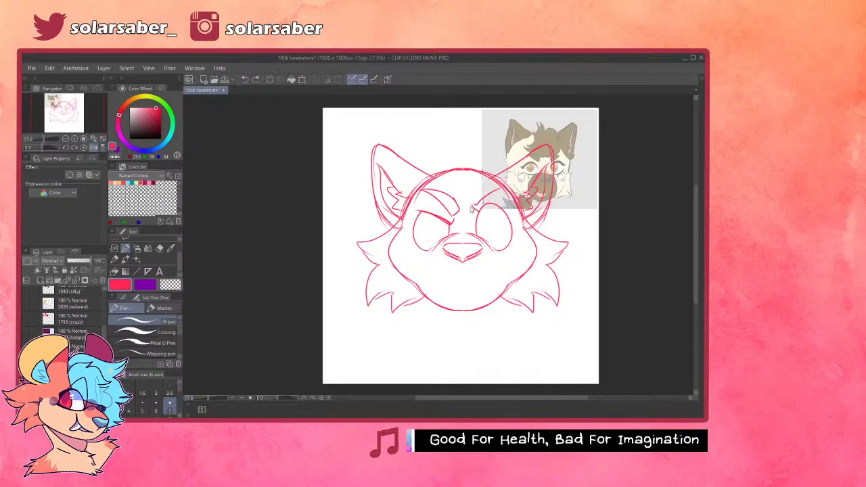
drag(478, 214, 504, 196)
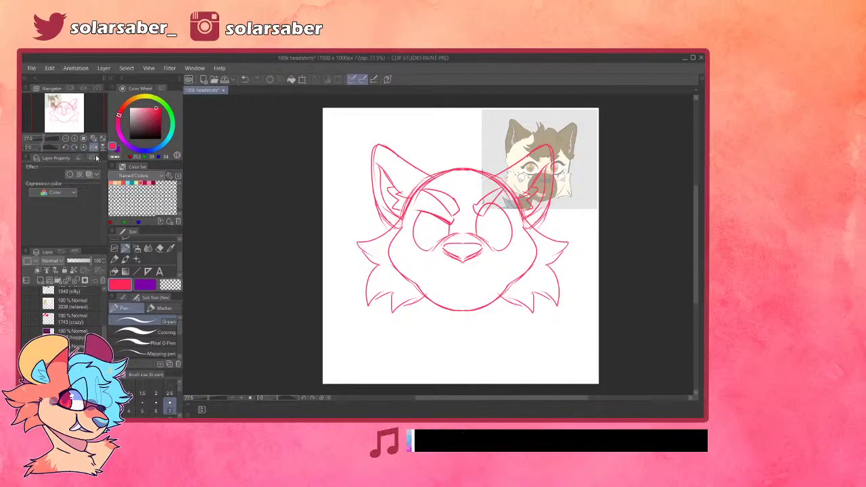
click(95, 146)
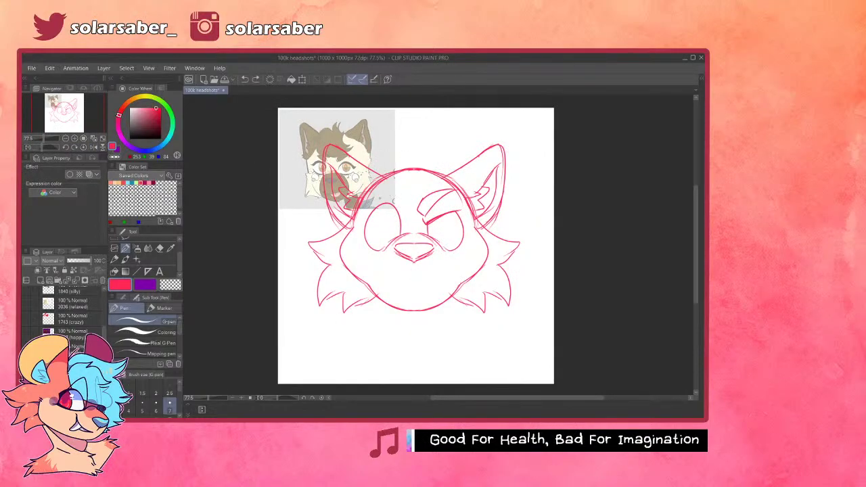
- Draw the short line below the nose and the slanted upper edge of a crooked grin
mouse_move(414, 261)
mouse_down()
mouse_move(414, 274)
mouse_move(397, 286)
mouse_move(452, 261)
mouse_up()
key(ctrl+z)
key(ctrl+z)
key(ctrl+z)
mouse_move(383, 277)
mouse_down()
mouse_move(404, 303)
mouse_move(453, 269)
mouse_up()
key(ctrl+z)
key(ctrl+z)
- Draw the lower edge of the open mouth, rising from the chin to the grin's right corner
drag(405, 299, 458, 261)
key(ctrl+z)
mouse_move(399, 301)
mouse_down()
mouse_move(426, 293)
mouse_move(457, 261)
mouse_up()
key(ctrl+z)
key(ctrl+z)
- Fill the open mouth with jagged, pointed upper and lower teeth
mouse_move(401, 302)
mouse_down()
mouse_move(408, 276)
mouse_move(410, 297)
mouse_up()
mouse_move(429, 265)
mouse_down()
mouse_move(424, 292)
mouse_move(452, 273)
mouse_move(427, 269)
mouse_up()
key(ctrl+z)
key(ctrl+z)
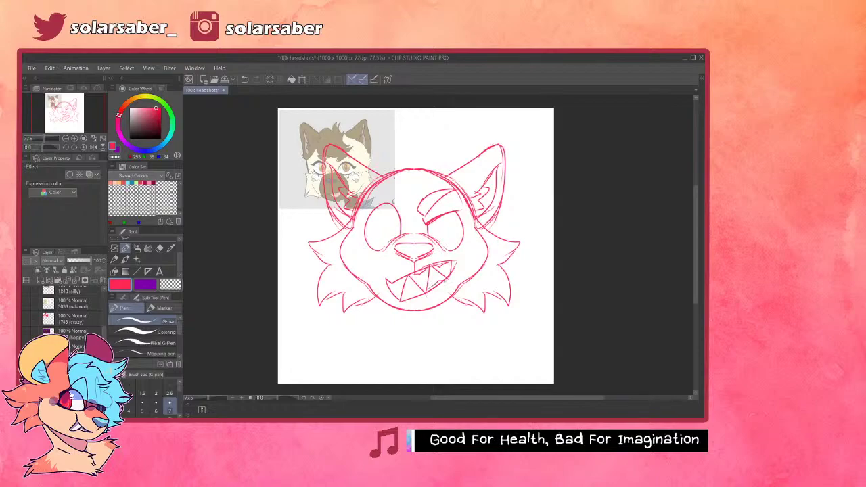
key(ctrl+z)
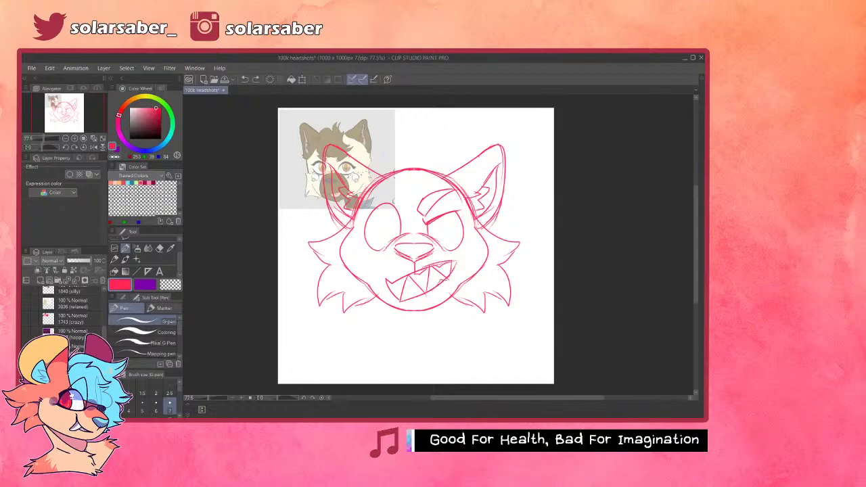
drag(413, 294, 422, 297)
- Draw the left eyebrow and the crease between the brows with the canvas view mirrored, and restore the normal view
drag(414, 204, 420, 215)
key(ctrl+z)
click(93, 147)
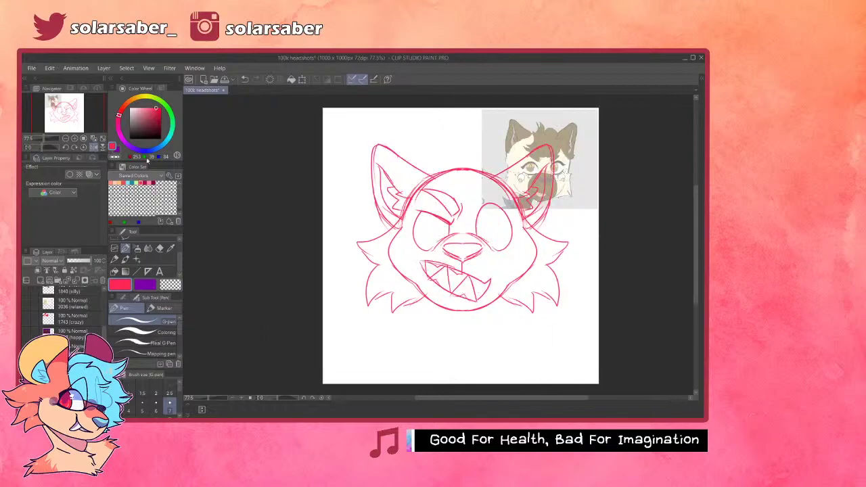
drag(472, 206, 500, 191)
key(ctrl+z)
key(ctrl+z)
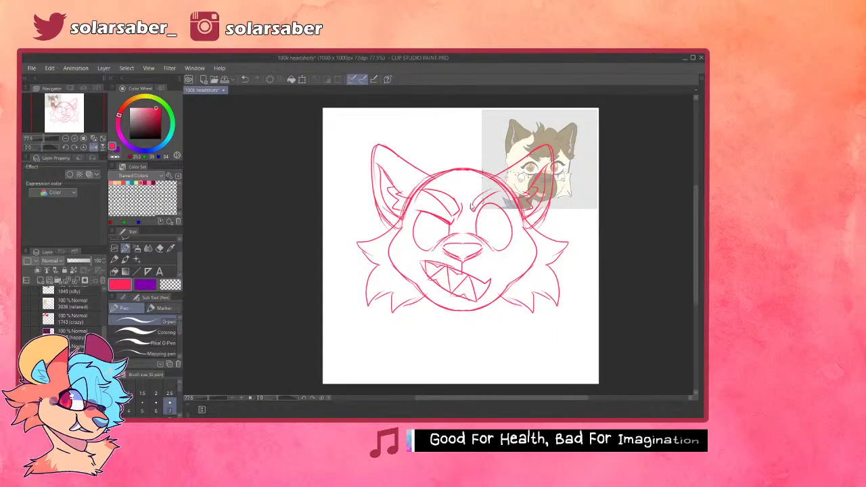
key(ctrl+z)
mouse_move(468, 202)
mouse_down()
mouse_move(474, 211)
mouse_move(501, 188)
mouse_up()
key(ctrl+z)
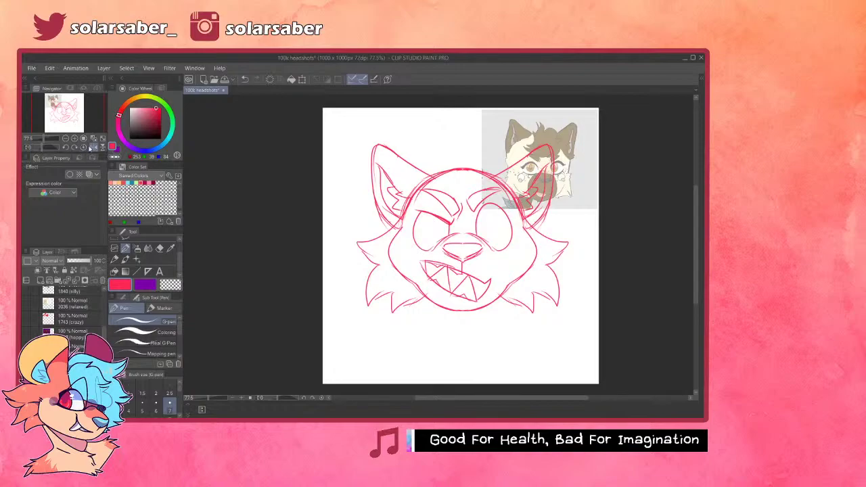
click(93, 147)
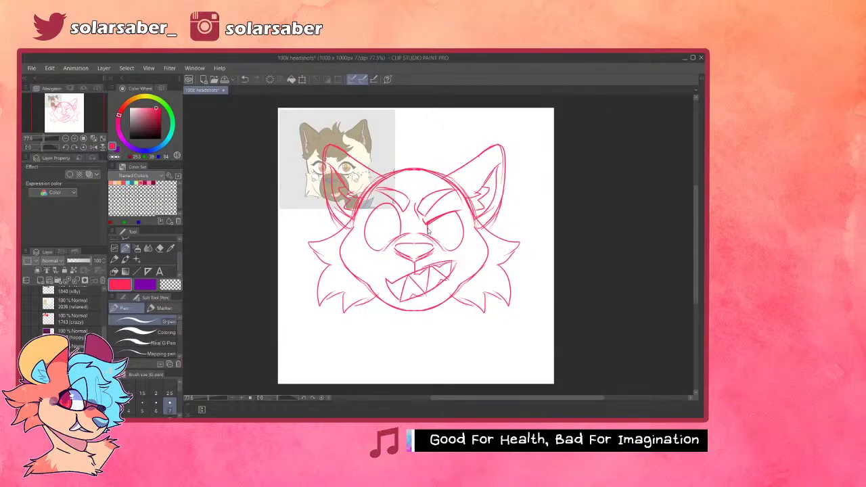
- Enlarge the whole head sketch with a free transform, centre it on the canvas, and switch to the Real pencil
key(ctrl+t)
drag(521, 314, 548, 337)
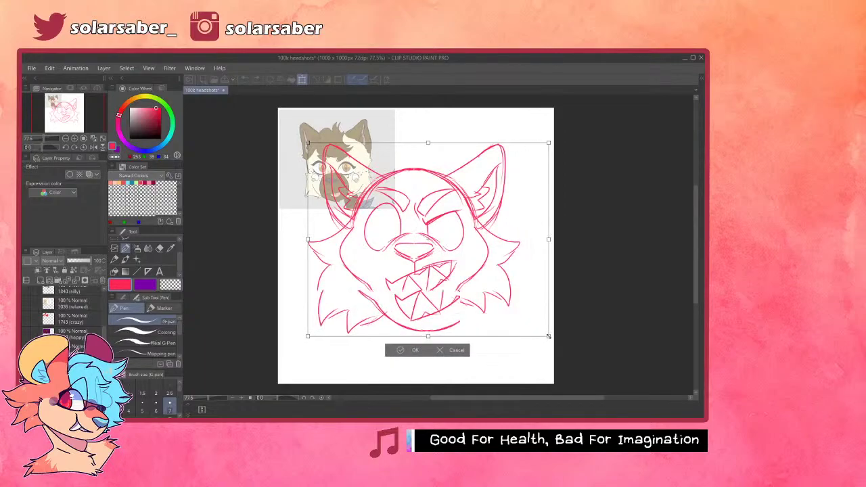
drag(519, 286, 503, 282)
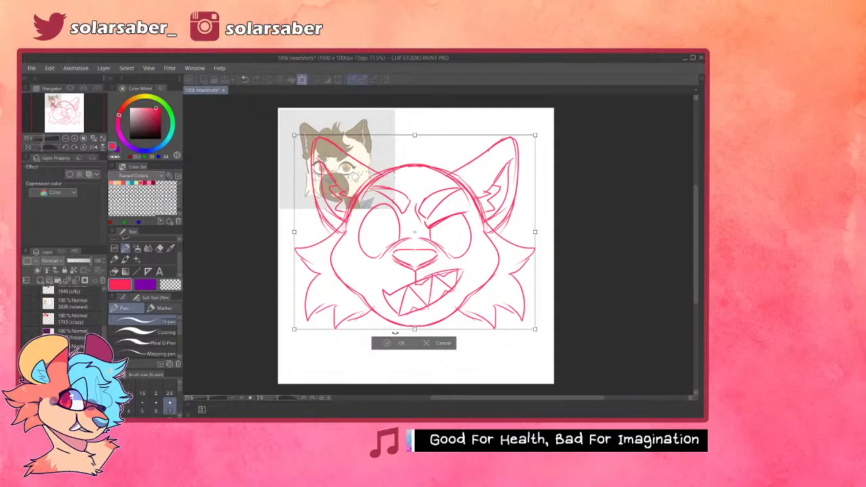
click(389, 343)
key(p)
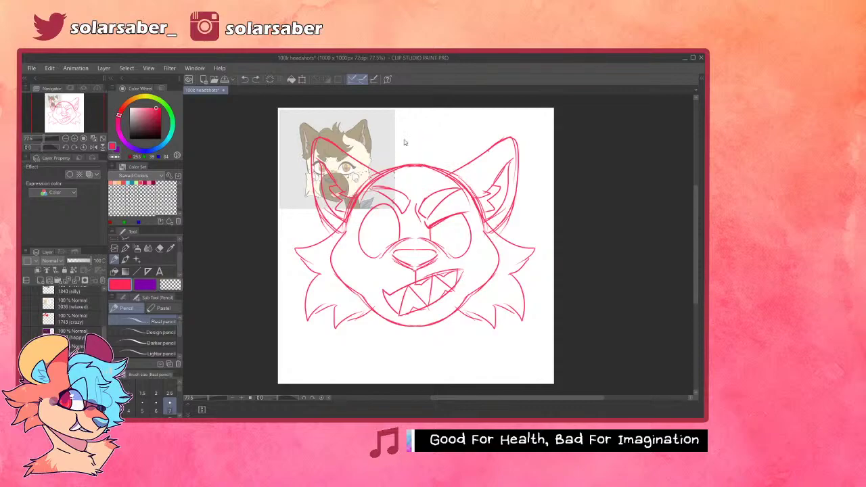
- Draw tufted hair on the crown and a fringe sweeping over the left brow with the G-pen, and hide the reference image
key(p)
mouse_move(454, 169)
mouse_down()
mouse_move(428, 129)
mouse_move(425, 153)
mouse_move(364, 132)
mouse_move(385, 154)
mouse_move(318, 180)
mouse_move(341, 191)
mouse_up()
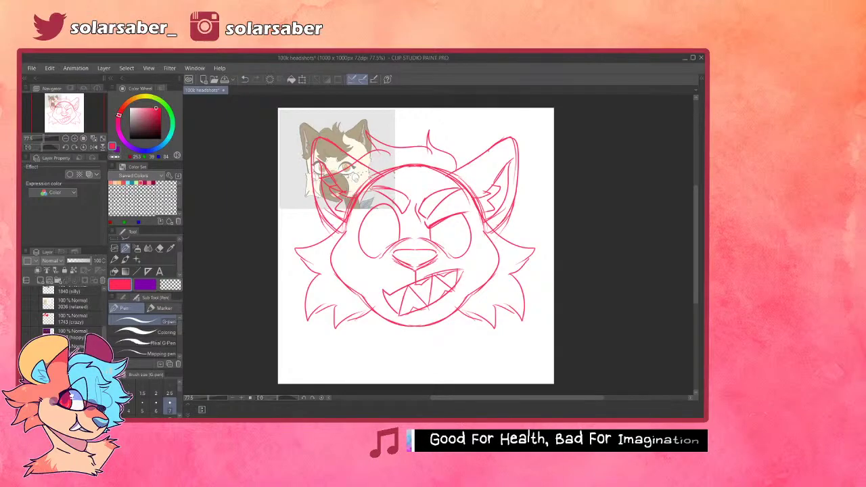
click(71, 365)
click(27, 365)
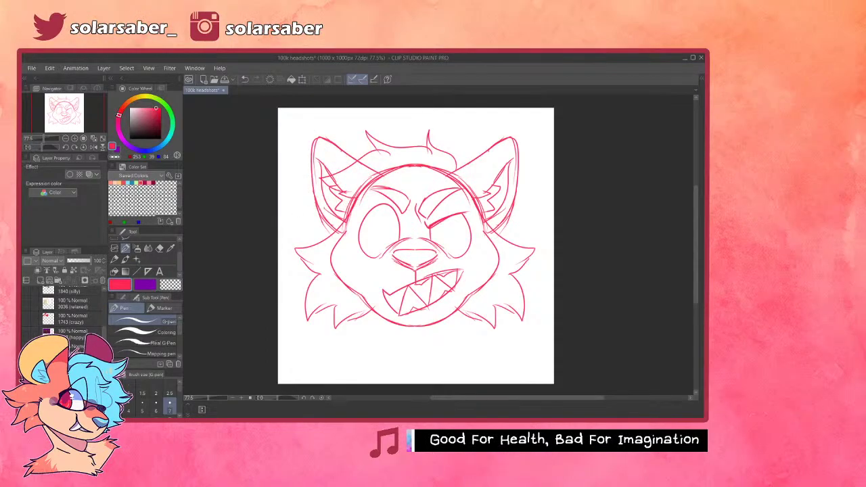
mouse_move(340, 192)
mouse_down()
mouse_move(319, 204)
mouse_move(400, 199)
mouse_move(419, 209)
mouse_up()
drag(426, 196, 443, 174)
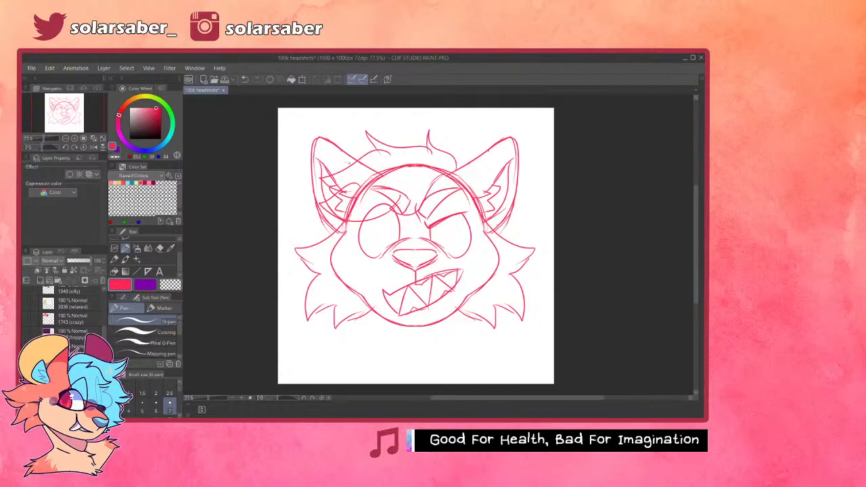
- Erase the ear and head-circle lines that cross the new hair above the left brow
key(e)
drag(392, 173, 348, 204)
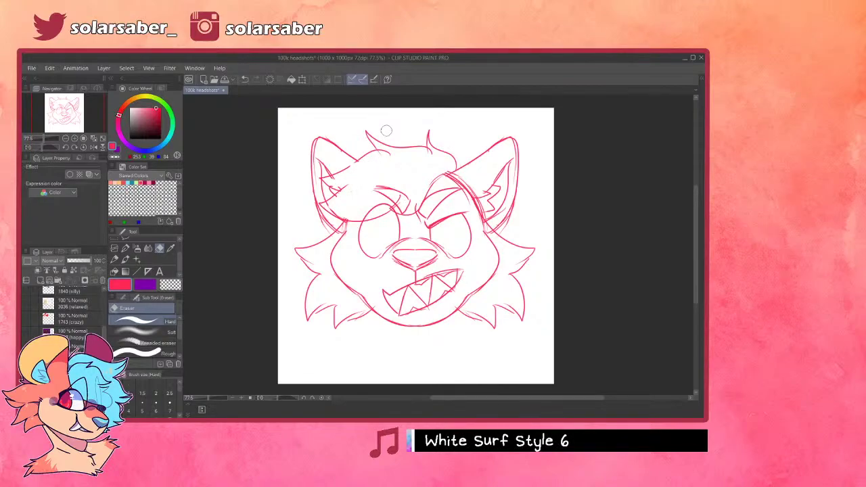
key(p)
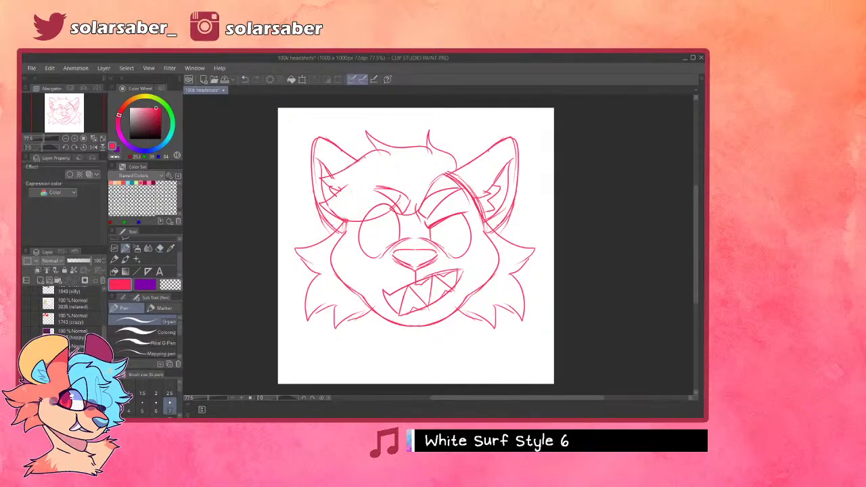
key(e)
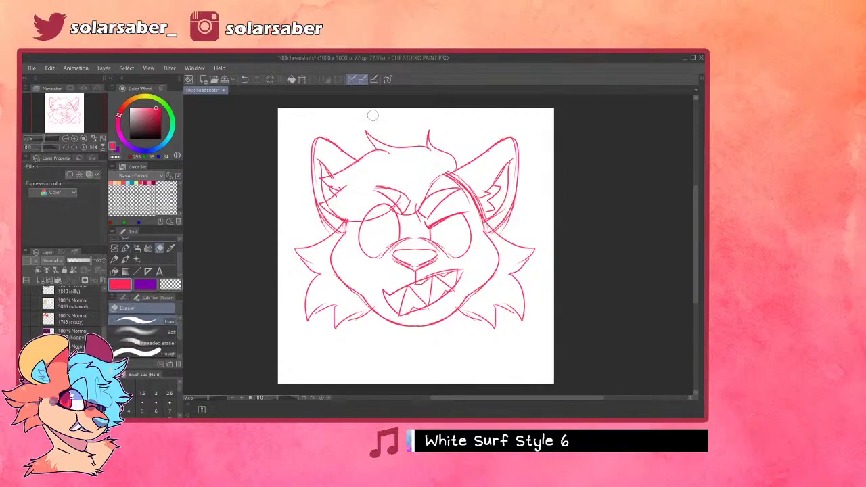
- Turn on the vertical symmetry ruler and draw mirrored cheek creases and narrow oval pupils inside both eyes with the G-pen
click(76, 365)
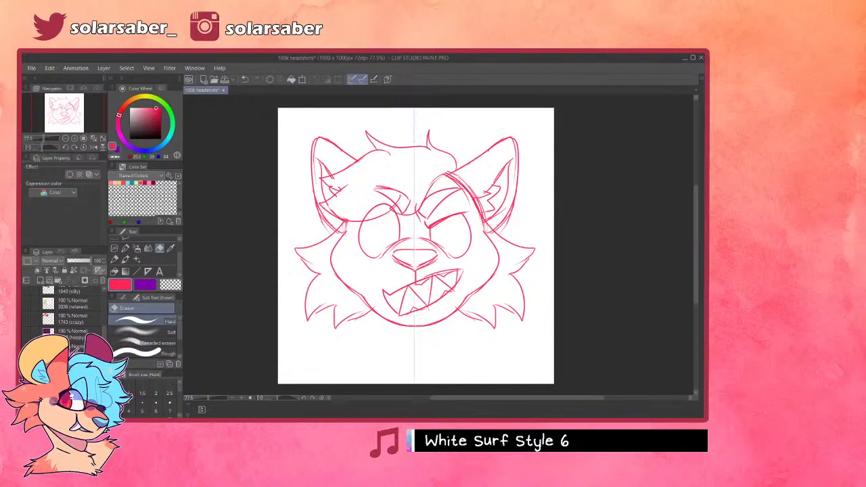
click(125, 247)
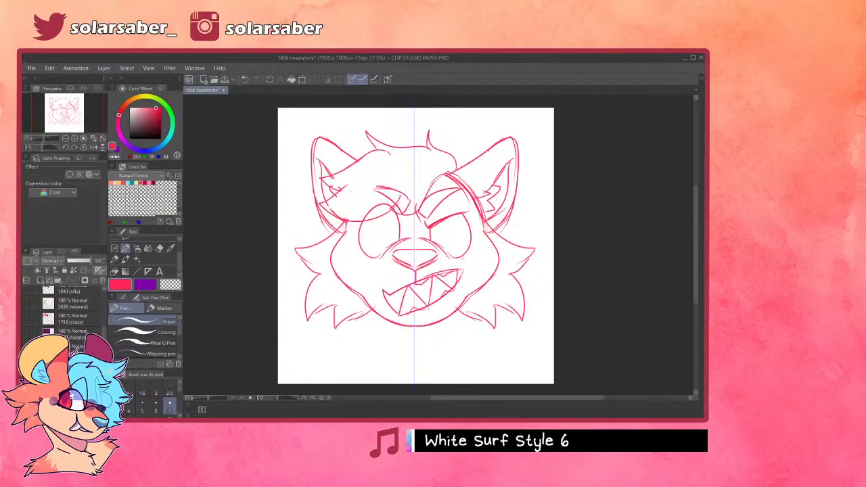
drag(462, 255, 485, 251)
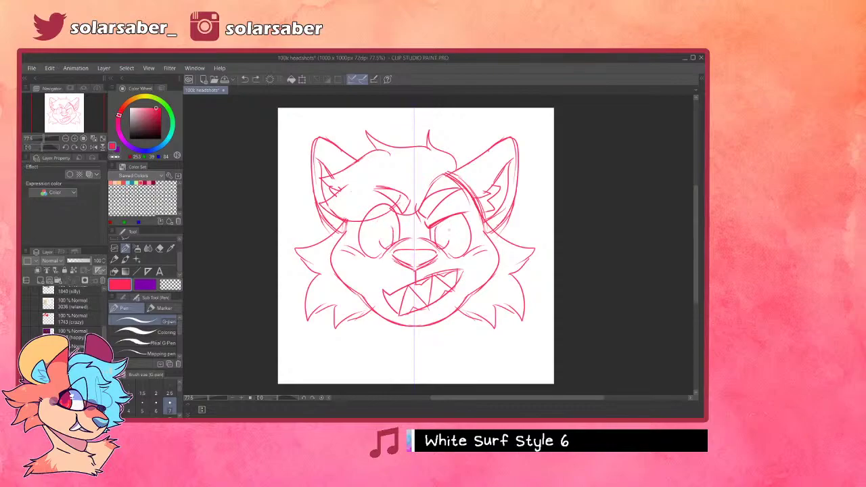
drag(385, 223, 385, 238)
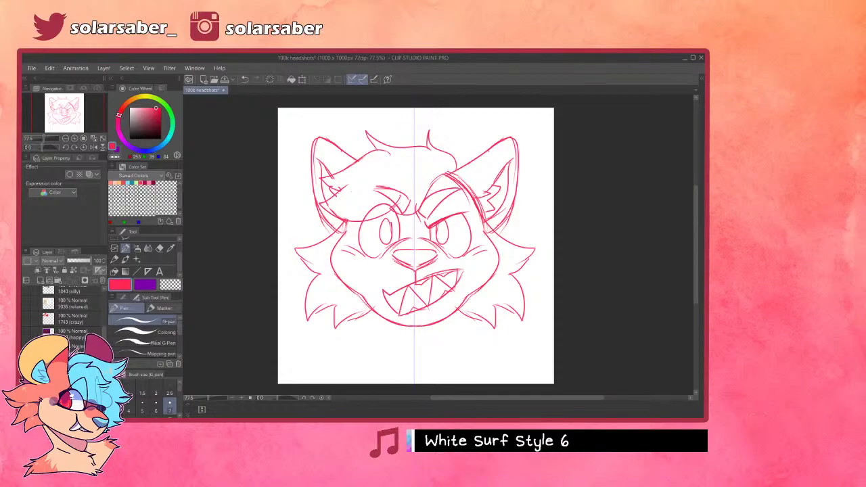
- Bring back the reference image and try extra strokes at the right eye and cheek
key(ctrl+v)
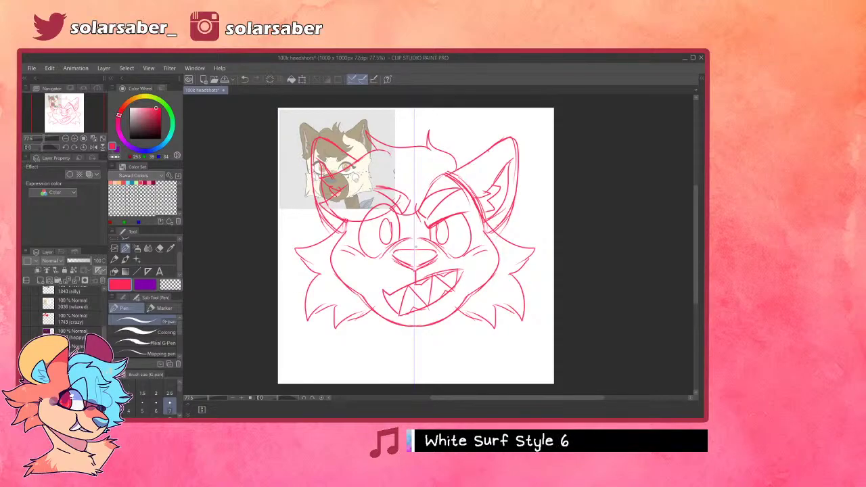
mouse_move(442, 222)
mouse_down()
mouse_move(441, 240)
mouse_move(443, 222)
mouse_up()
key(ctrl+z)
key(ctrl+z)
drag(477, 257, 483, 272)
key(ctrl+z)
key(ctrl+z)
key(ctrl+z)
- Delete the reference image layer
key(e)
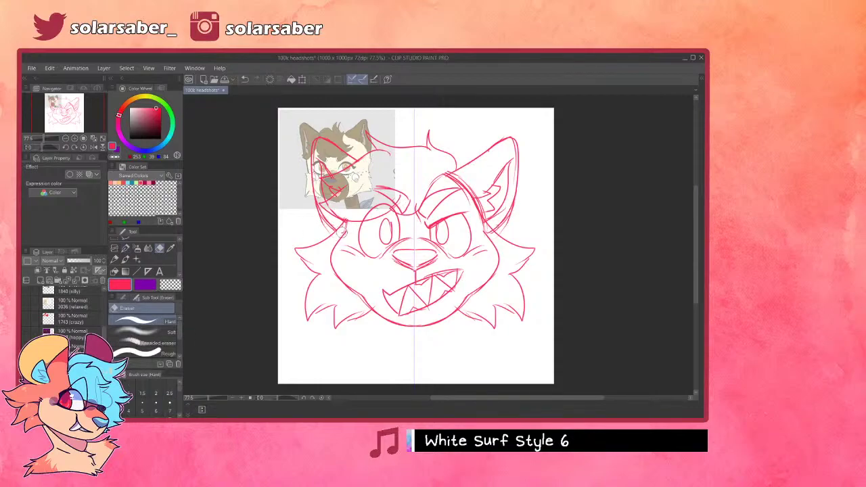
key(o)
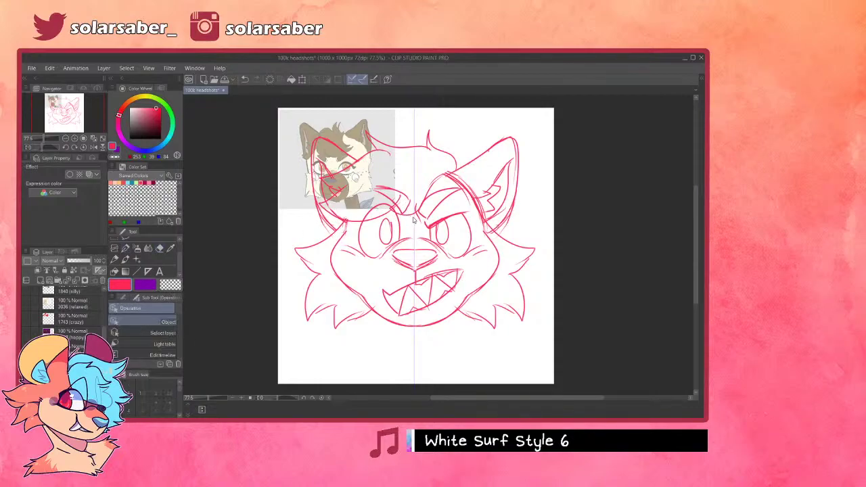
key(Delete)
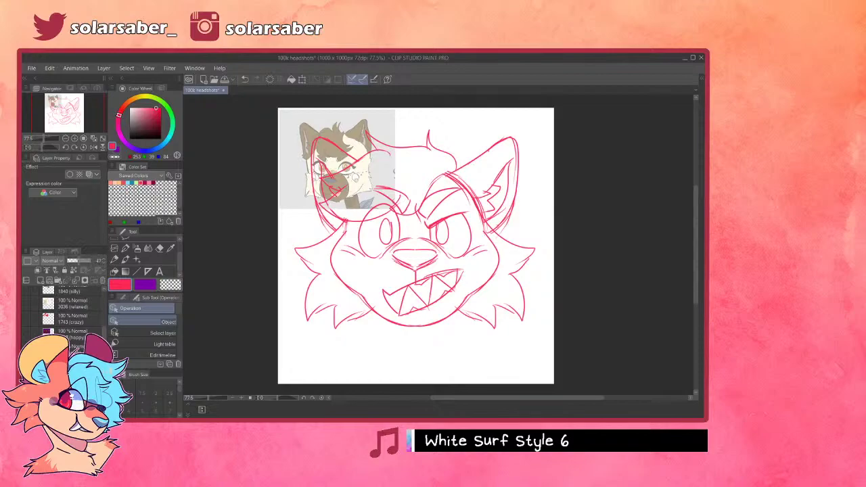
click(102, 280)
- Erase the leftover head-circle lines between the hair and the base of the right ear, and switch back to the G-pen
key(e)
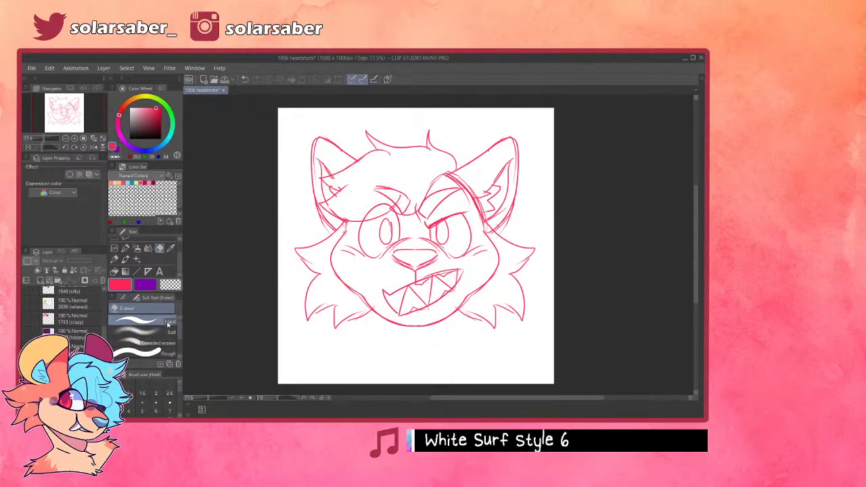
click(72, 362)
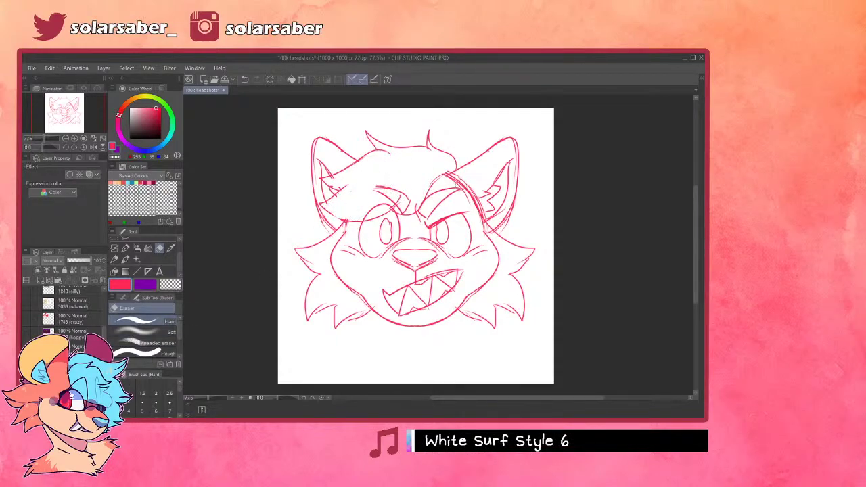
mouse_move(462, 179)
mouse_down()
mouse_move(474, 188)
mouse_move(462, 195)
mouse_move(461, 188)
mouse_move(478, 189)
mouse_move(461, 179)
mouse_up()
drag(489, 223, 504, 212)
key(ctrl+z)
key(p)
ctrl+shift+click(352, 321)
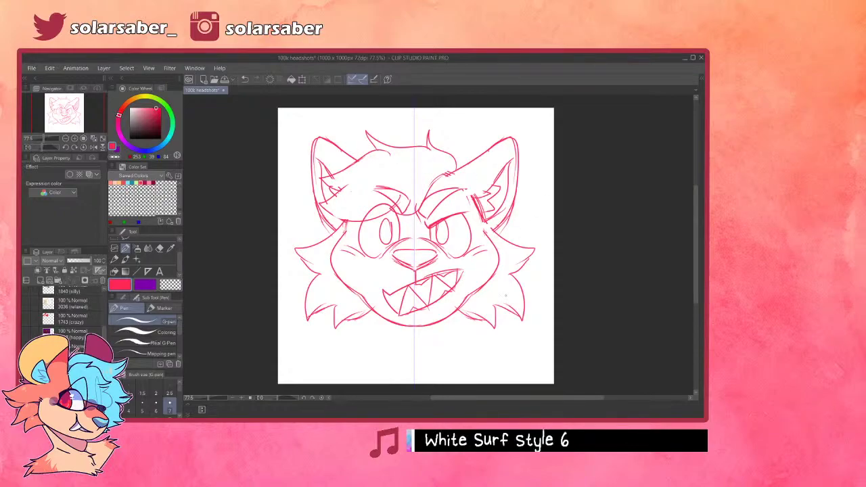
- Paste the character reference image back onto the canvas and raise its layer opacity to full
key(i)
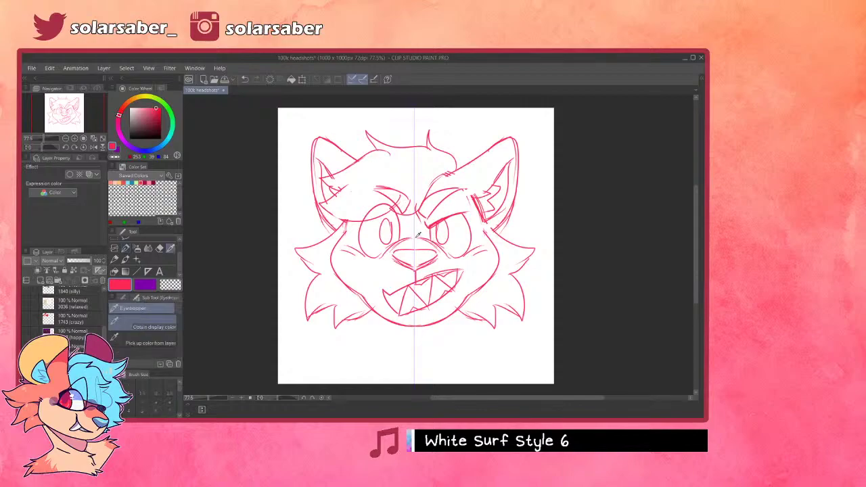
key(o)
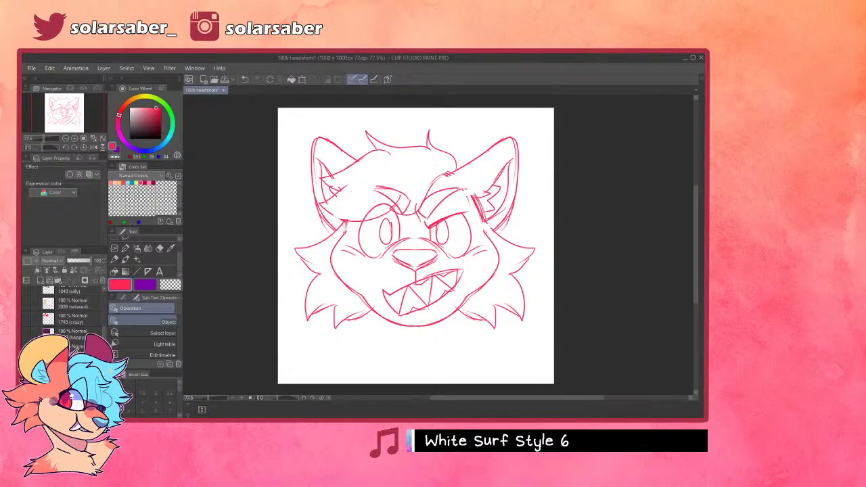
key(alt+Tab)
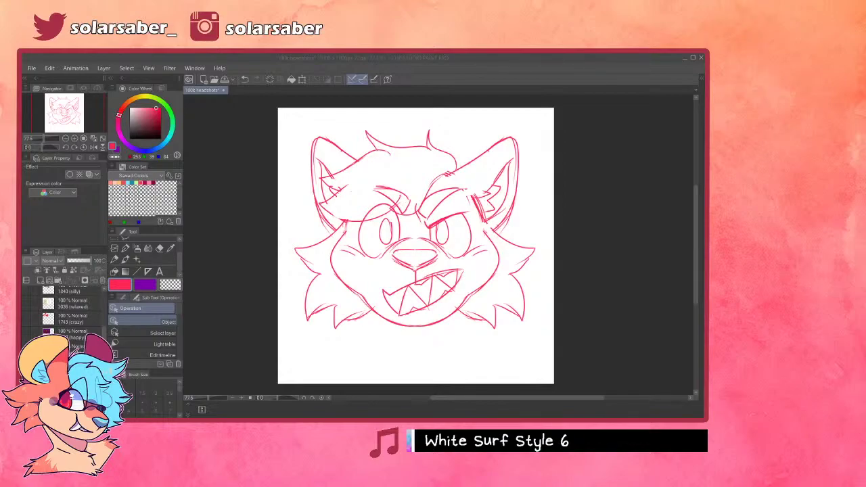
click(657, 252)
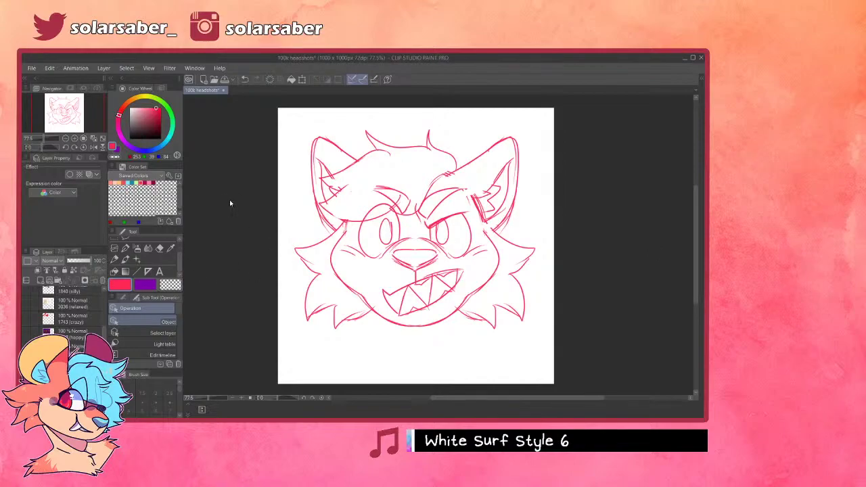
key(ctrl+v)
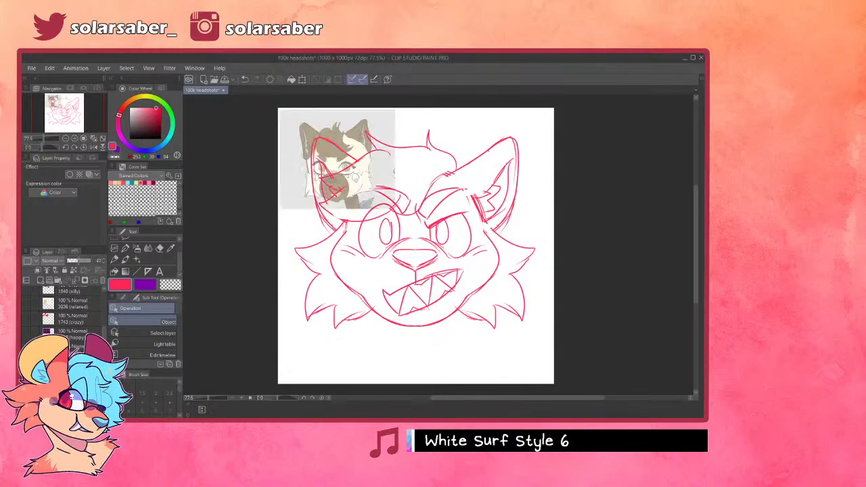
drag(88, 260, 98, 261)
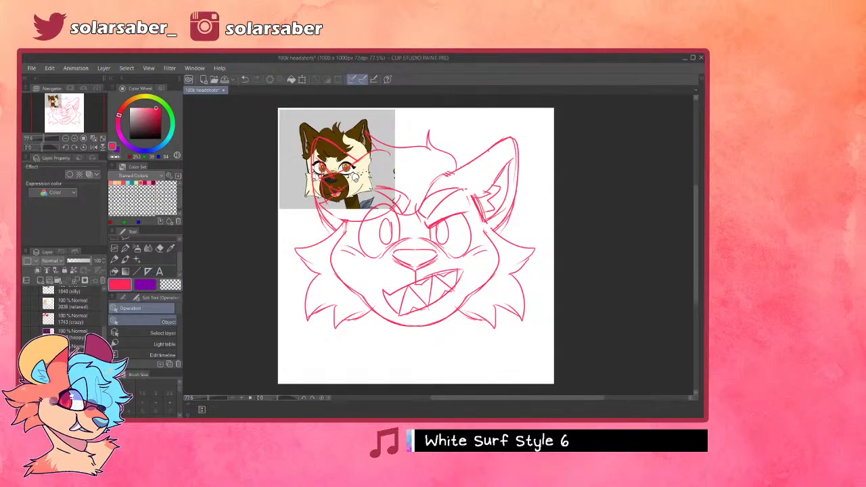
- Move the reference image to the canvas's left edge, sample its cream fur colour, and take the image out of view
key(k)
drag(263, 192, 256, 251)
alt+click(295, 227)
alt+click(323, 250)
key(Delete)
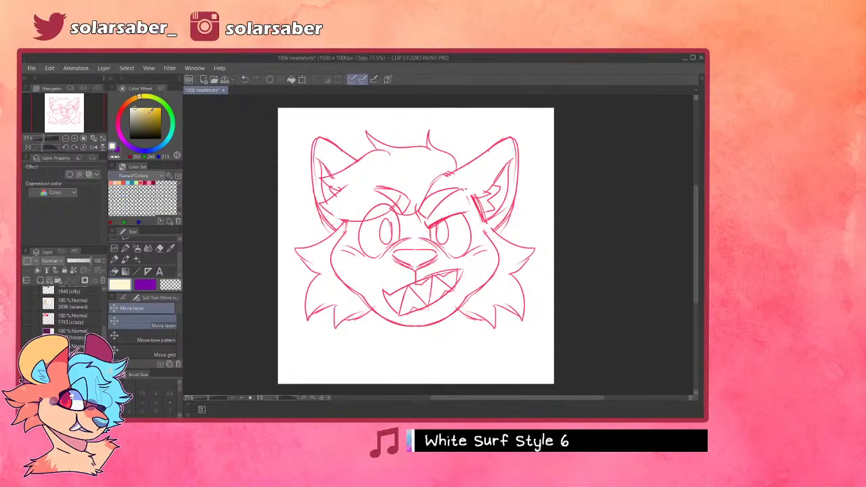
- Recolour the head's line work black, enlarge it slightly with a free transform, and recentre it on the canvas
drag(150, 110, 190, 157)
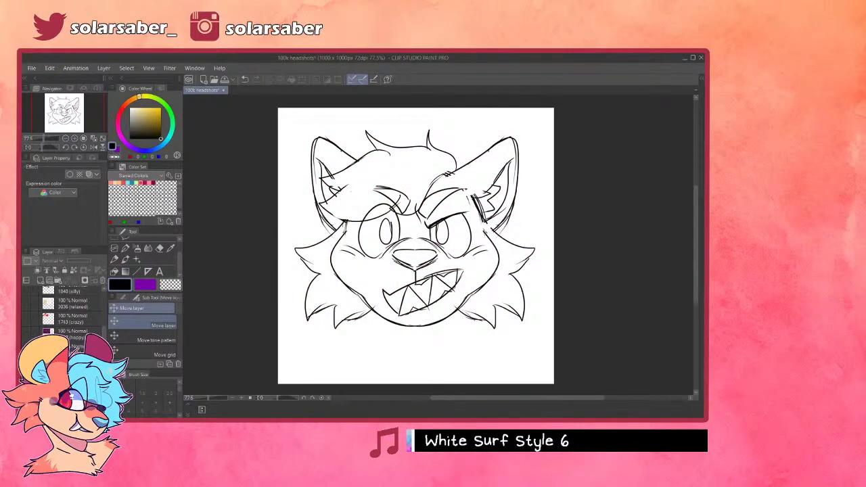
key(ctrl+t)
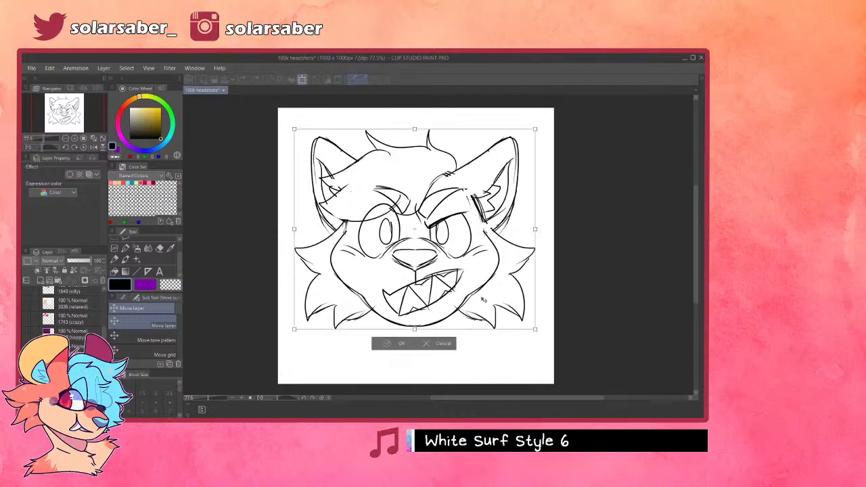
drag(537, 331, 548, 340)
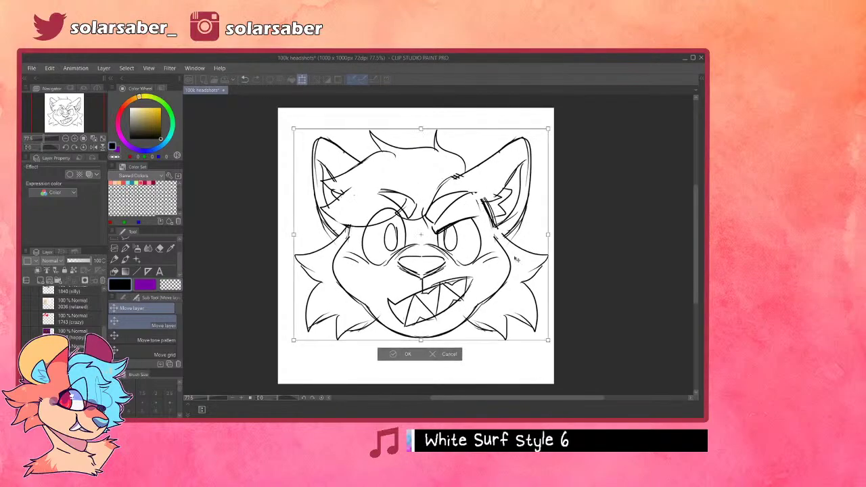
drag(525, 261, 519, 263)
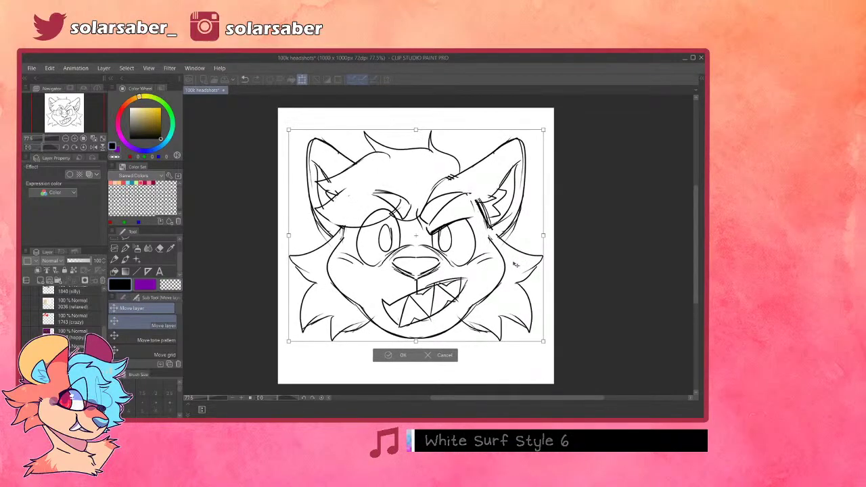
key(Return)
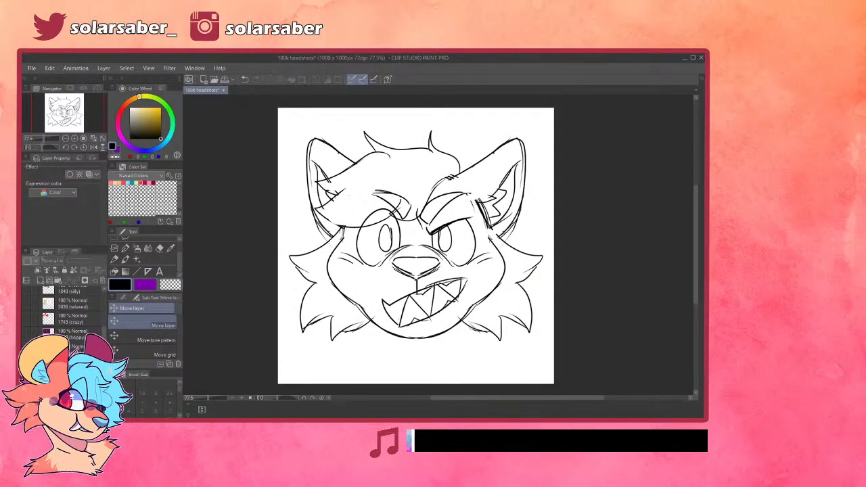
- Fill the hair, left ear, right ear's inner fluff, pupils and mouth with the reference's sampled cream using Enclose and fill
click(117, 271)
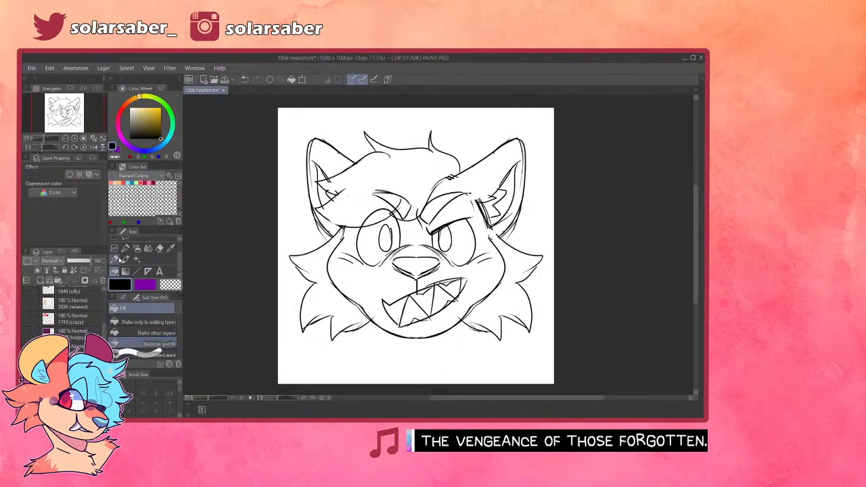
click(26, 365)
alt+click(319, 239)
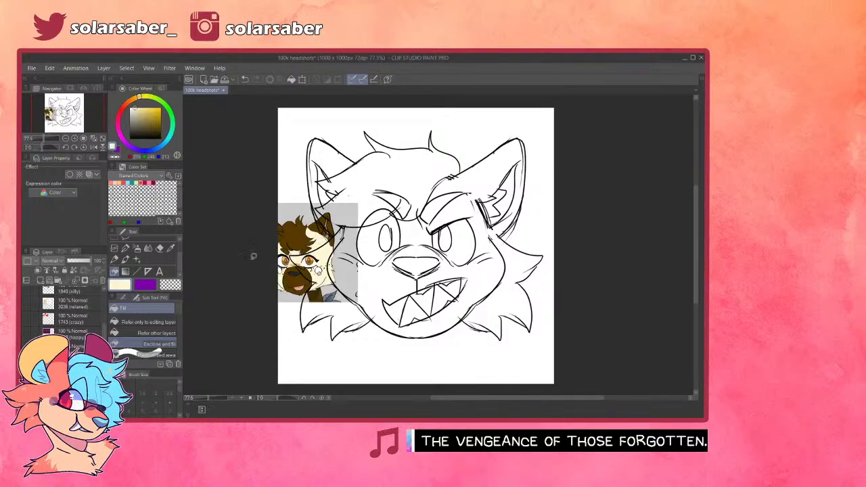
key(ctrl+z)
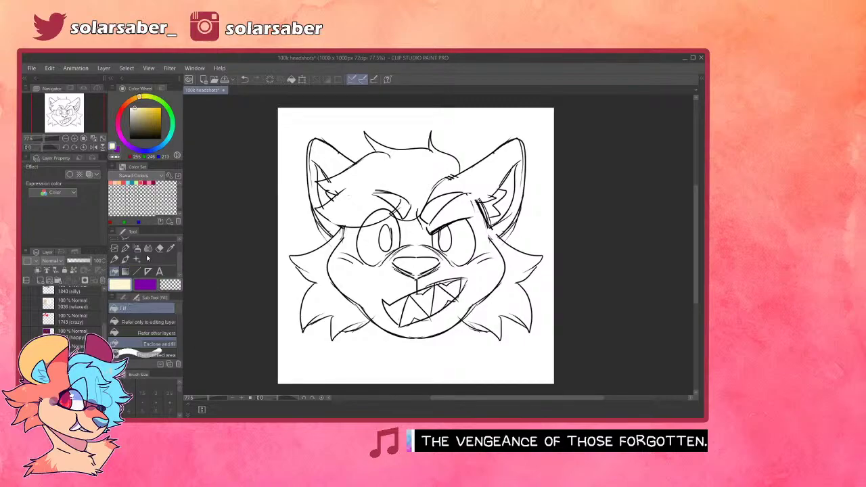
scroll(162, 257, up, 1)
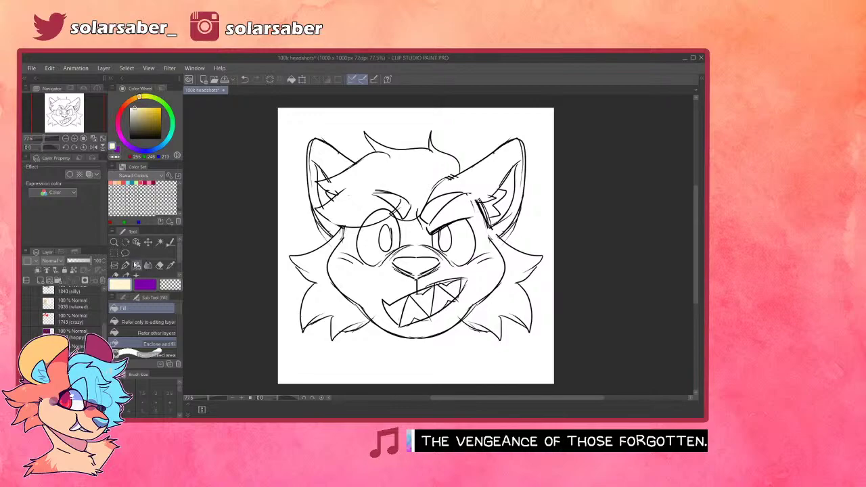
scroll(162, 260, down, 2)
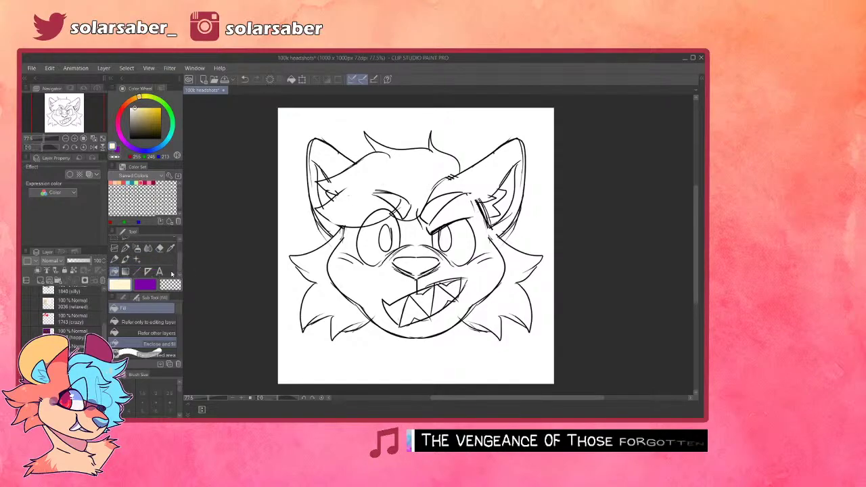
mouse_move(292, 195)
mouse_down()
mouse_move(288, 350)
mouse_move(327, 376)
mouse_move(377, 380)
mouse_move(480, 362)
mouse_move(567, 220)
mouse_move(230, 171)
mouse_move(233, 213)
mouse_up()
mouse_move(307, 232)
mouse_down()
mouse_move(290, 295)
mouse_move(575, 337)
mouse_move(482, 76)
mouse_move(211, 331)
mouse_move(244, 328)
mouse_up()
mouse_move(280, 264)
mouse_down()
mouse_move(189, 316)
mouse_move(248, 345)
mouse_up()
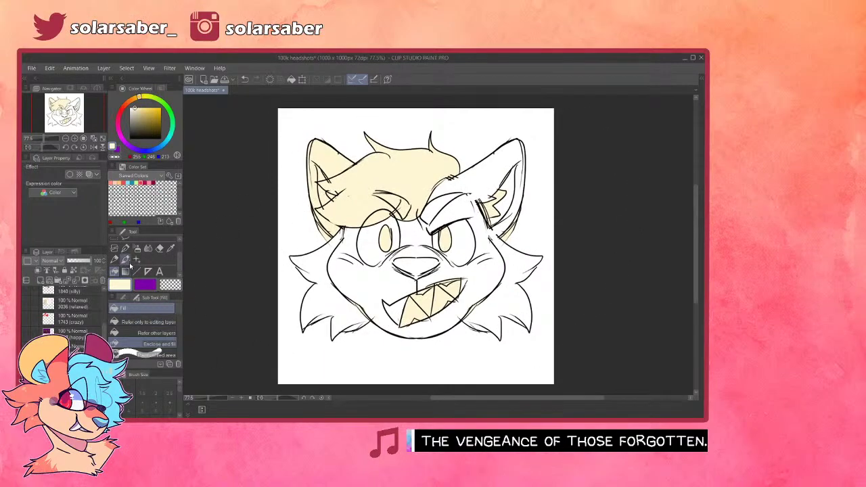
- Try to fill the white face and cheek fur with the hair's sampled cream using Enclose and fill
click(126, 249)
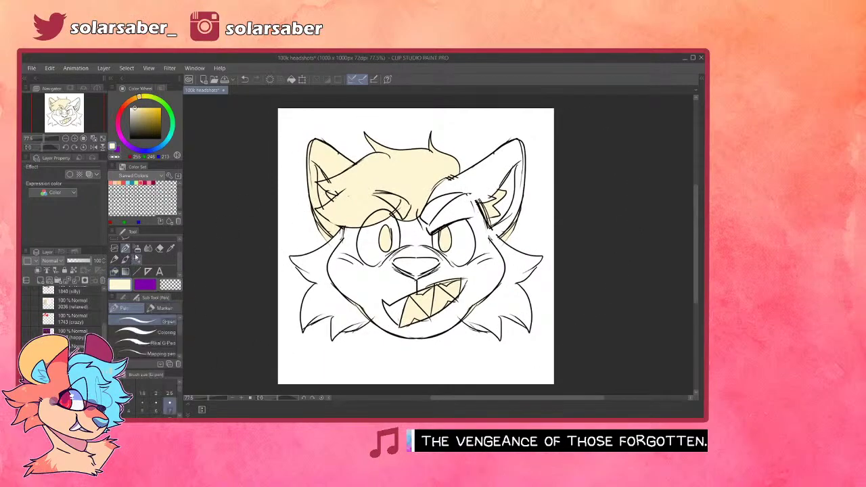
click(160, 138)
click(115, 271)
alt+click(327, 183)
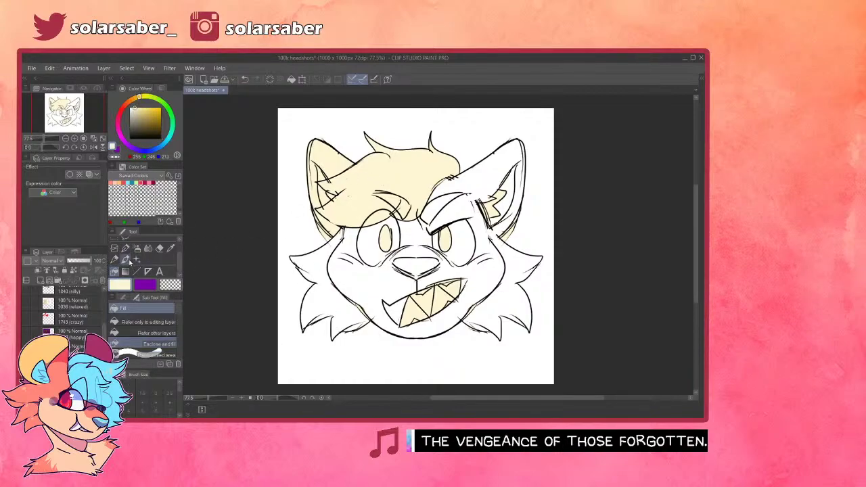
click(126, 260)
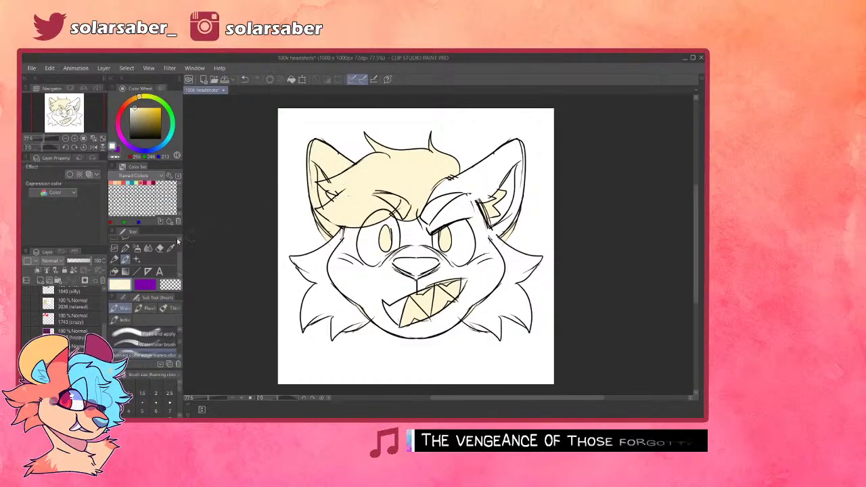
click(115, 271)
mouse_move(242, 268)
mouse_down()
mouse_move(292, 99)
mouse_move(276, 277)
mouse_up()
mouse_move(330, 201)
mouse_down()
mouse_move(321, 376)
mouse_move(210, 207)
mouse_up()
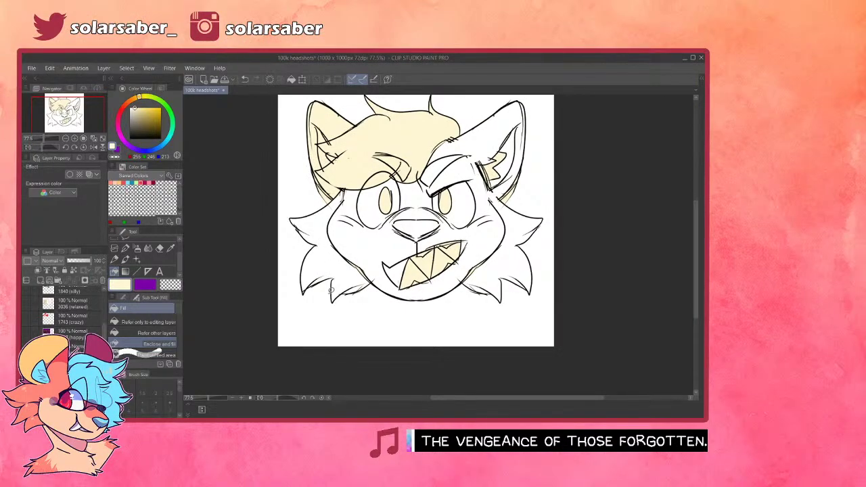
- Examine the line work around the cheeks, mouth and ear bases for gaps in the outline
scroll(362, 270, up, 1)
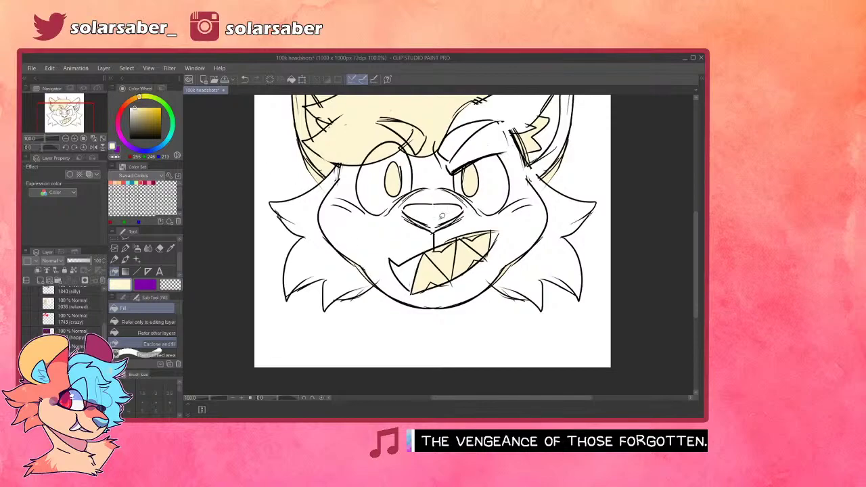
scroll(440, 214, down, 3)
scroll(520, 184, up, 1)
scroll(507, 199, up, 2)
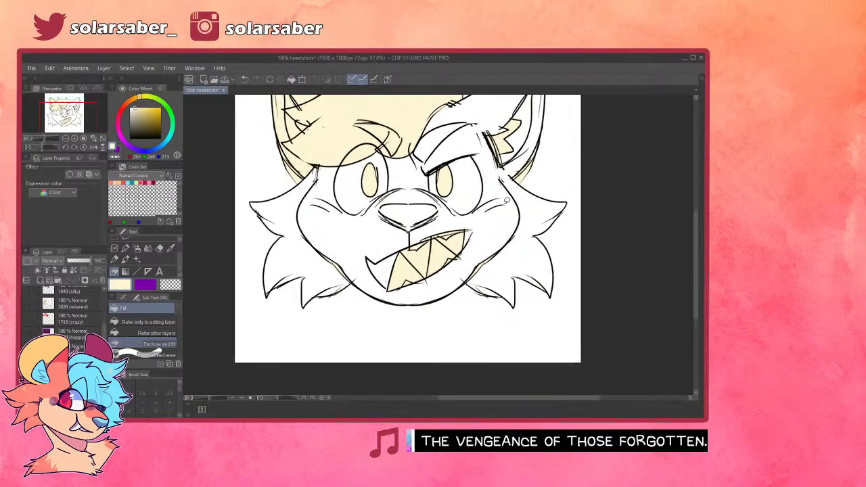
scroll(383, 290, up, 4)
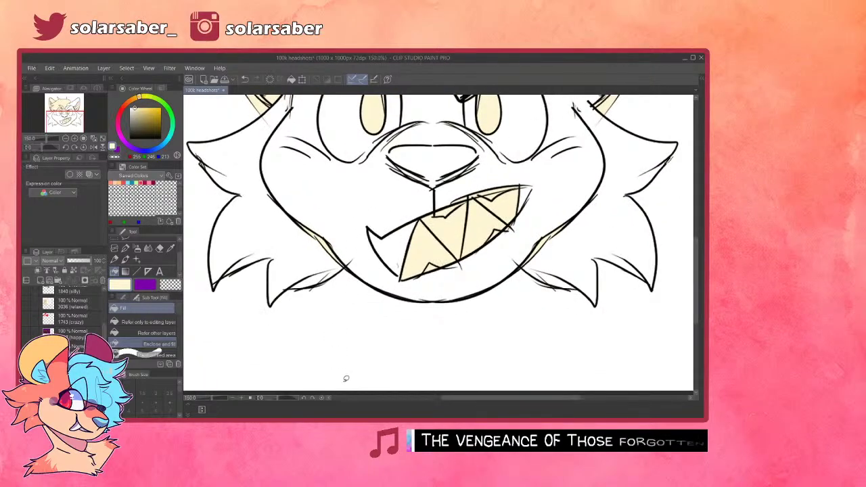
scroll(551, 208, down, 1)
scroll(647, 188, up, 1)
scroll(641, 199, up, 2)
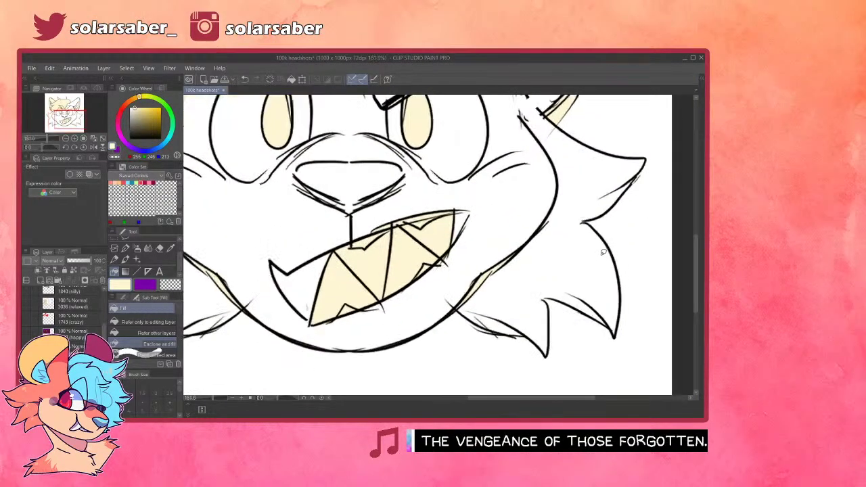
scroll(603, 251, down, 4)
scroll(509, 190, down, 1)
scroll(540, 190, up, 4)
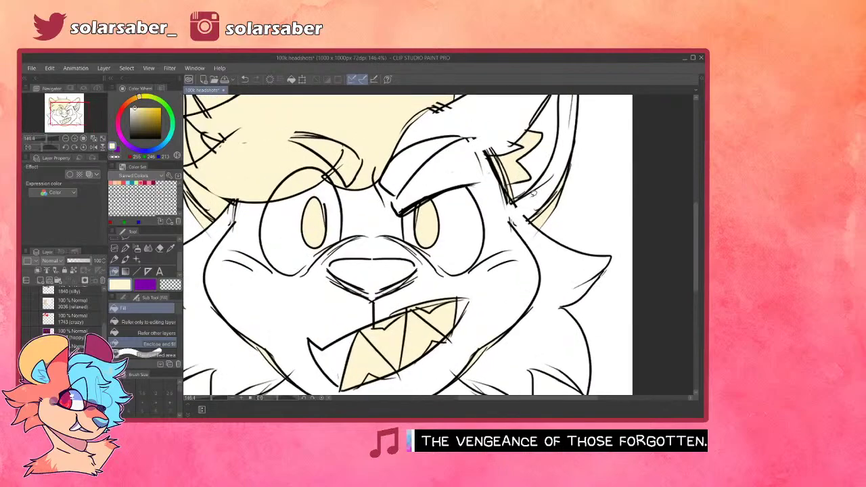
scroll(554, 190, down, 3)
scroll(462, 196, up, 1)
scroll(460, 195, down, 1)
scroll(461, 195, up, 3)
scroll(267, 306, down, 1)
scroll(267, 306, up, 1)
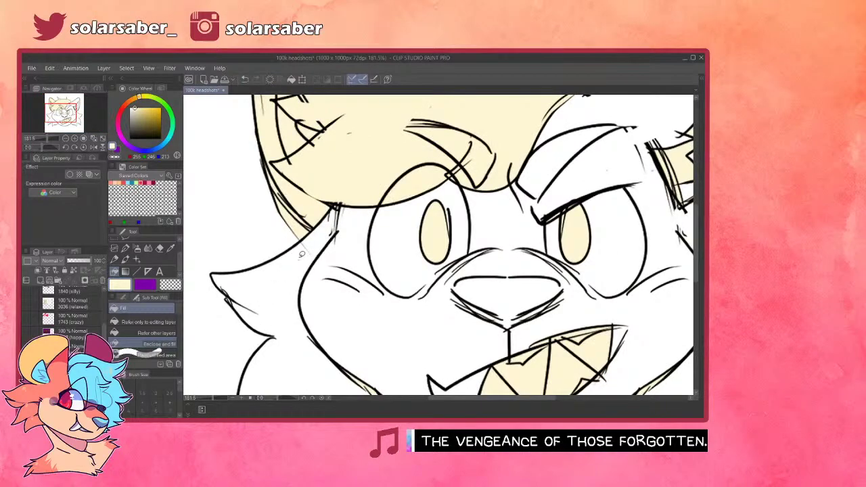
- Switch to the black G-pen and check the head's outer outline, from cheek fur to ears, for openings
click(125, 249)
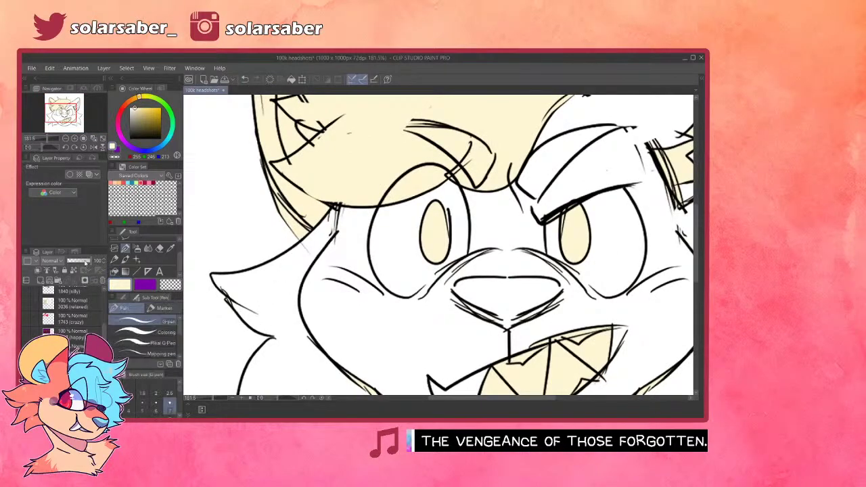
click(160, 138)
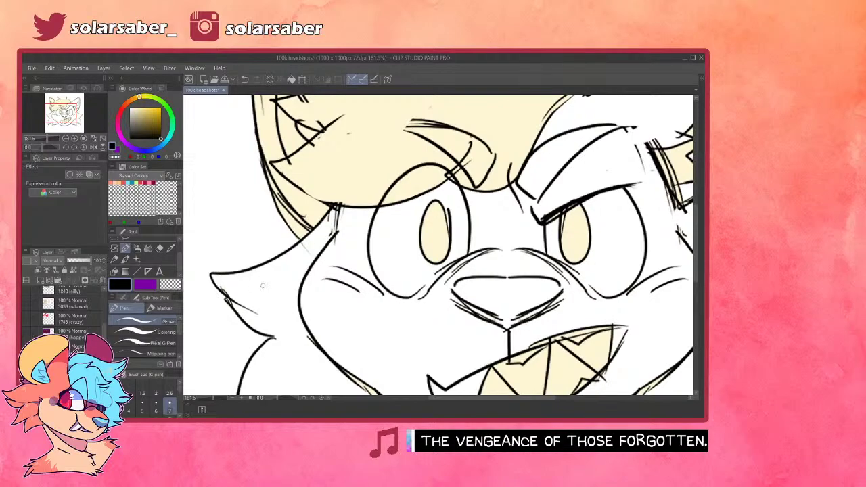
scroll(333, 236, down, 2)
scroll(333, 238, down, 2)
scroll(284, 375, up, 5)
scroll(418, 324, down, 7)
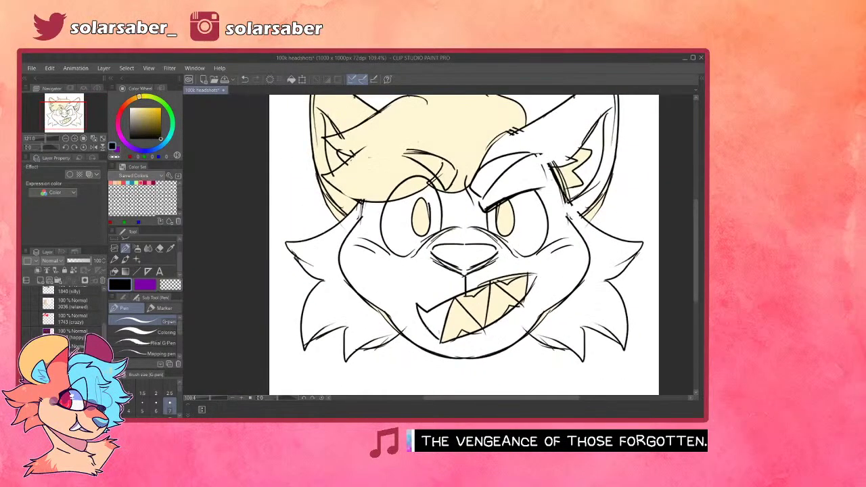
scroll(567, 159, up, 1)
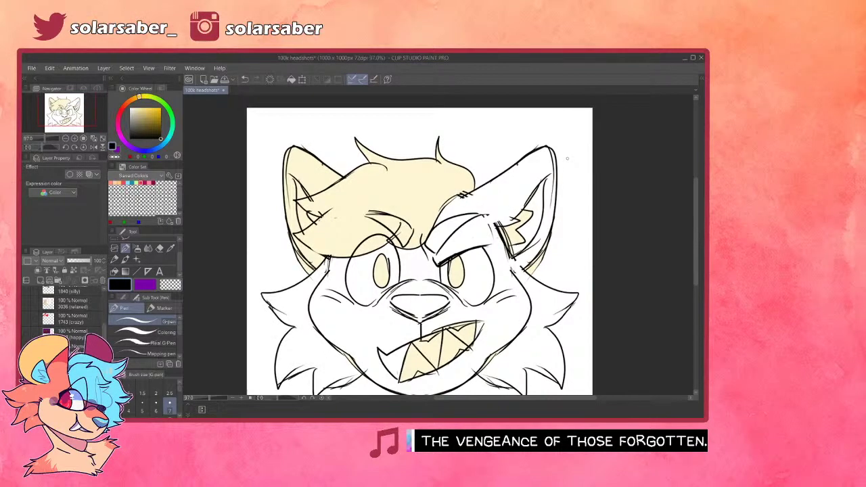
scroll(566, 159, down, 1)
scroll(567, 159, up, 1)
scroll(567, 159, down, 1)
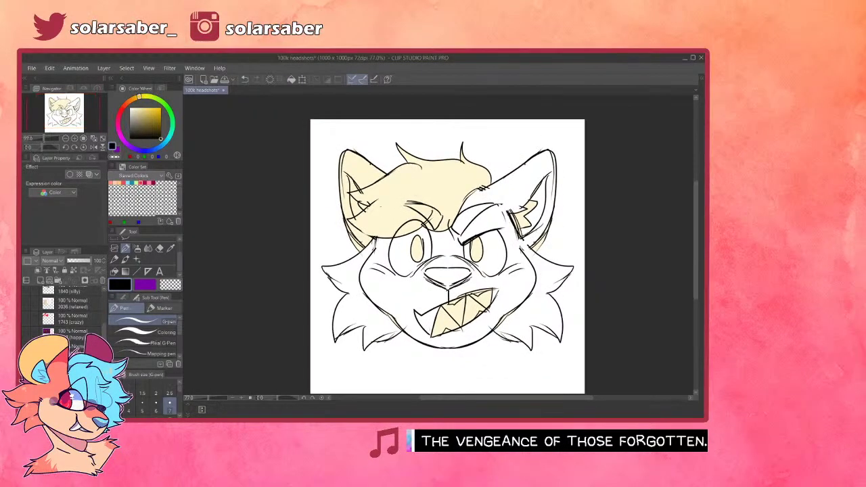
key(ctrl+z)
key(ctrl+z)
key(ctrl+z)
key(ctrl+z)
key(ctrl+z)
key(ctrl+z)
key(ctrl+y)
key(ctrl+y)
key(ctrl+y)
key(ctrl+y)
key(ctrl+y)
key(ctrl+y)
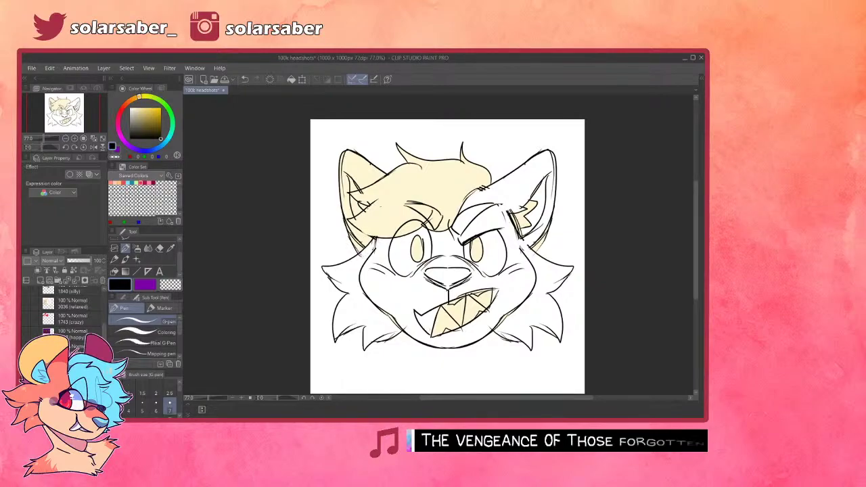
- Try again to fill the whole head with the sampled cream by enclosing it
click(119, 268)
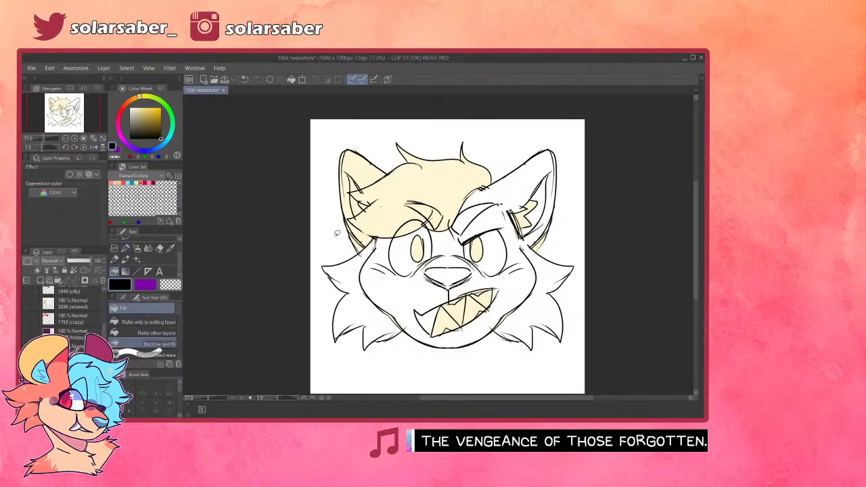
alt+click(395, 193)
mouse_move(289, 334)
mouse_down()
mouse_move(595, 89)
mouse_move(248, 280)
mouse_up()
- Paint a cream stroke below the left ear onto the cheek fur with the Coloring pen at size 80
click(125, 248)
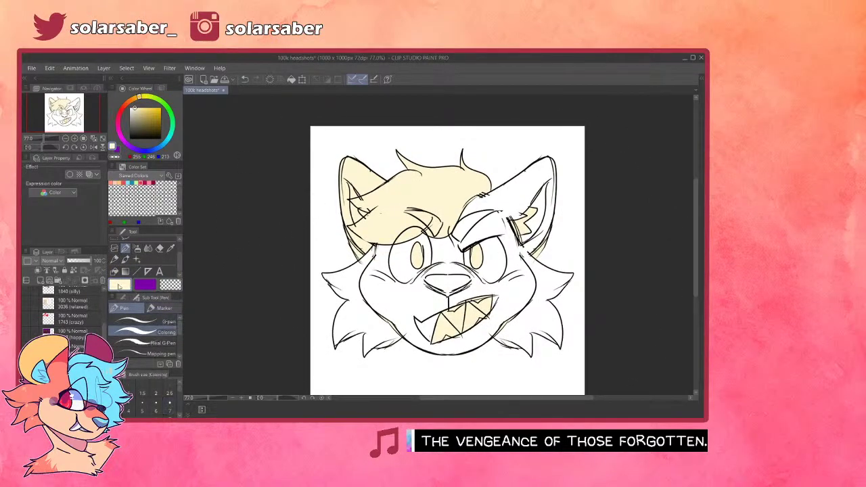
alt+click(429, 231)
alt+click(396, 226)
click(180, 416)
click(170, 404)
click(142, 404)
drag(387, 254, 357, 270)
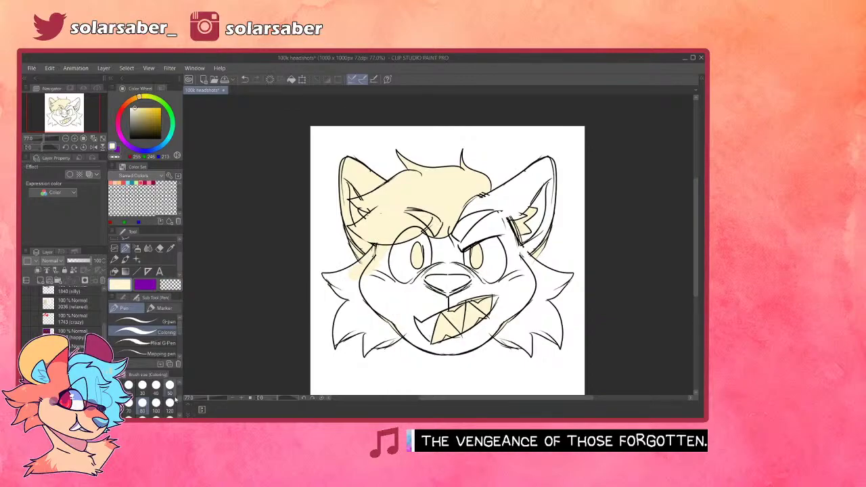
- Paint cream along the inside edges of the left cheek's fur tufts with a smaller Coloring pen
scroll(457, 177, up, 3)
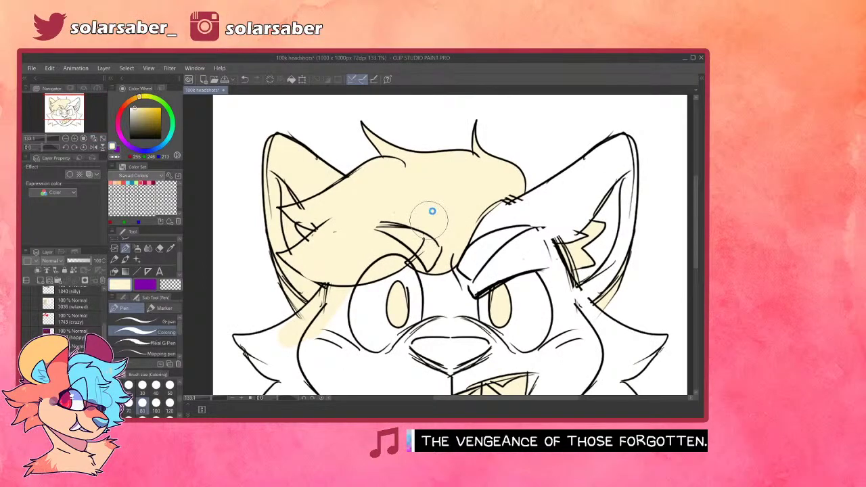
scroll(432, 211, down, 2)
scroll(405, 264, down, 2)
scroll(376, 311, up, 2)
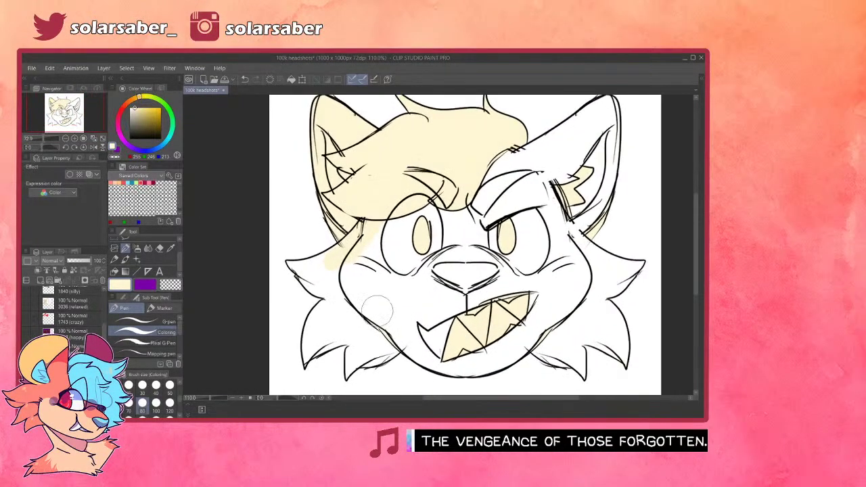
click(130, 404)
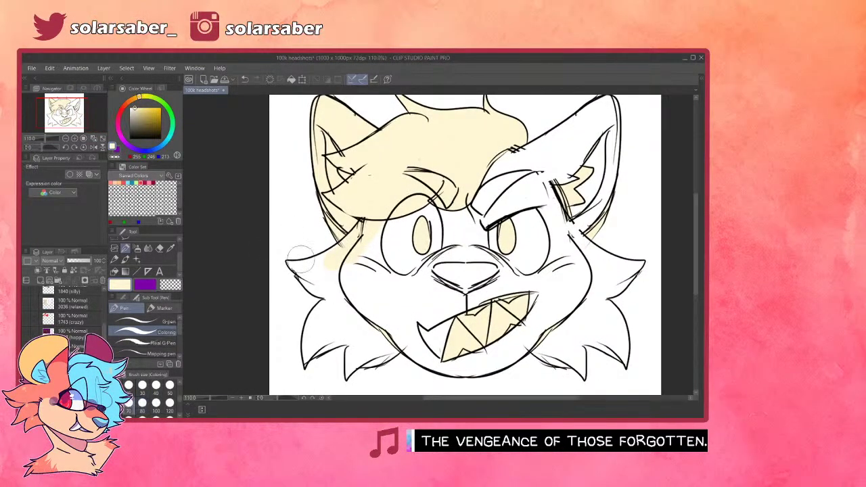
scroll(66, 319, down, 1)
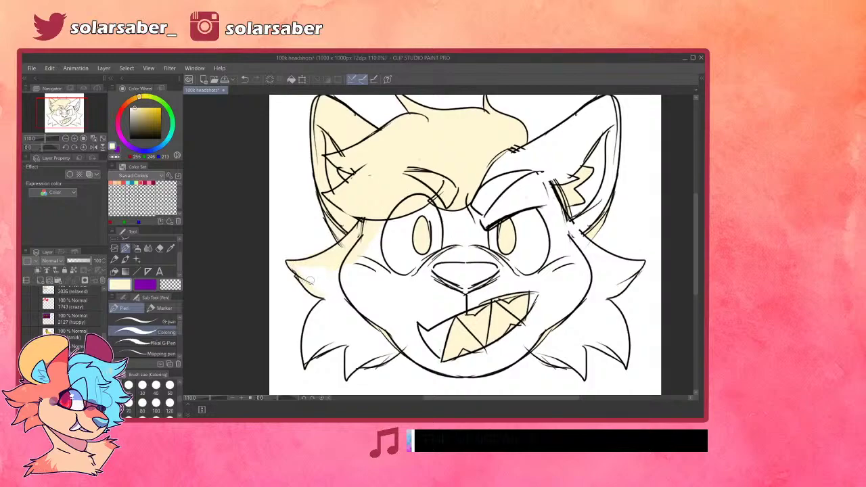
mouse_move(325, 297)
mouse_down()
mouse_move(306, 334)
mouse_move(315, 305)
mouse_move(305, 349)
mouse_move(309, 319)
mouse_move(306, 347)
mouse_move(351, 336)
mouse_up()
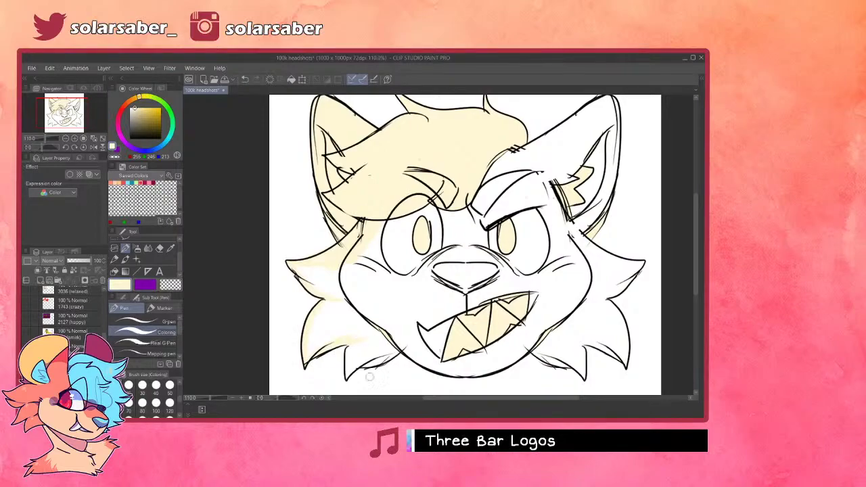
scroll(631, 312, down, 1)
scroll(590, 324, up, 2)
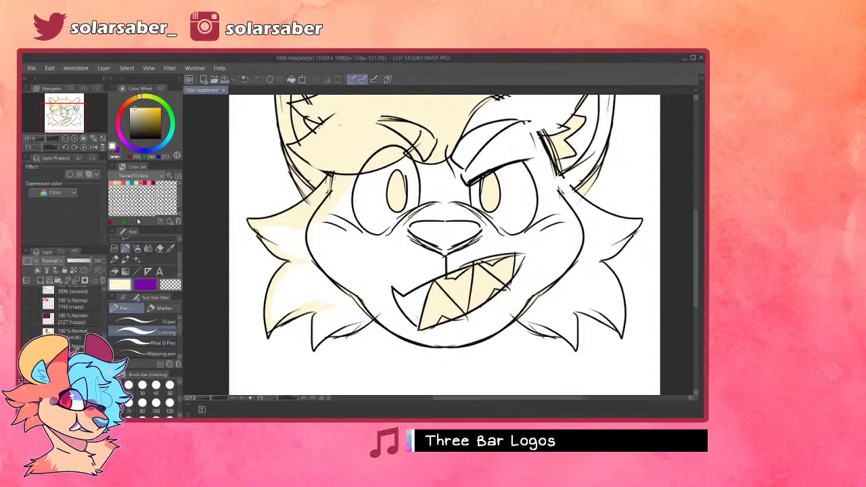
- Close the gap in the lower left cheek fur's outline with the black G-pen
click(125, 259)
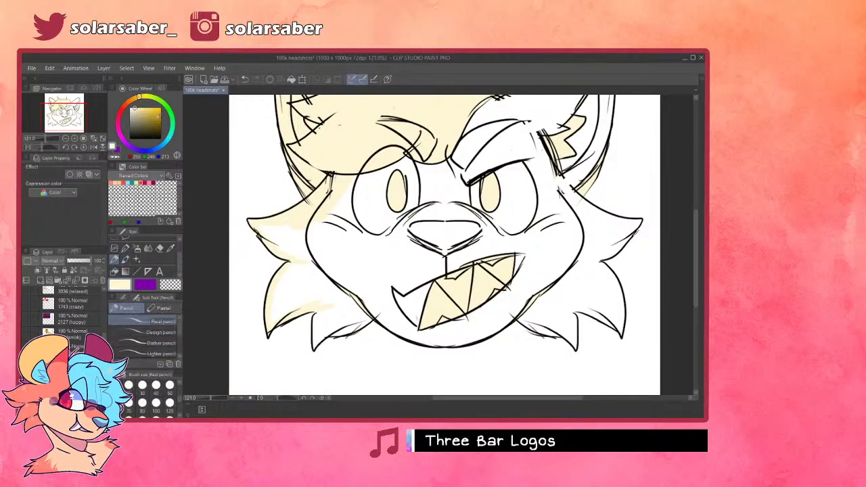
click(161, 139)
click(124, 249)
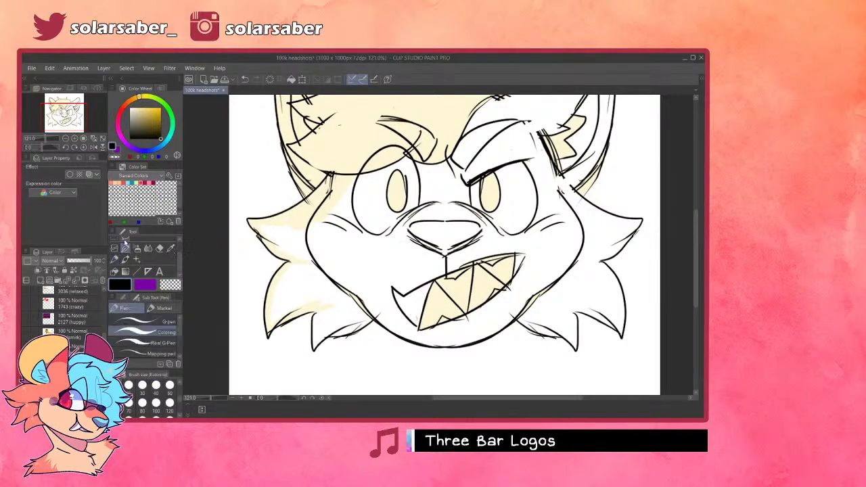
click(157, 323)
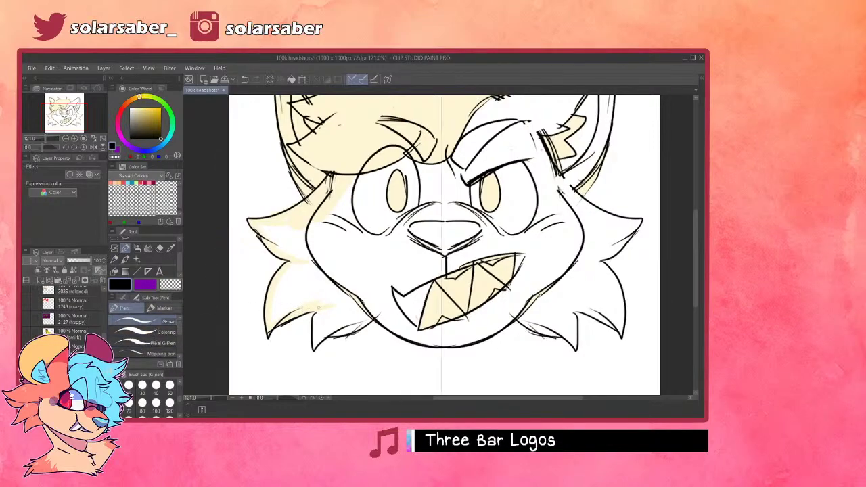
drag(305, 313, 316, 311)
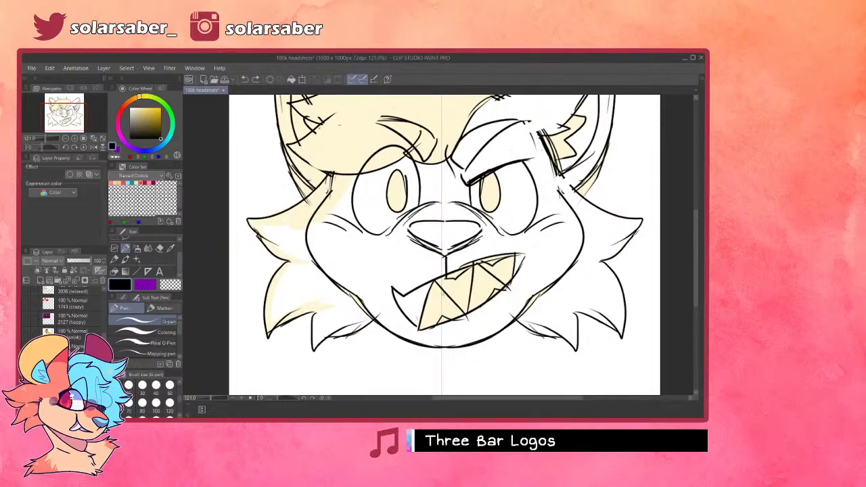
key(o)
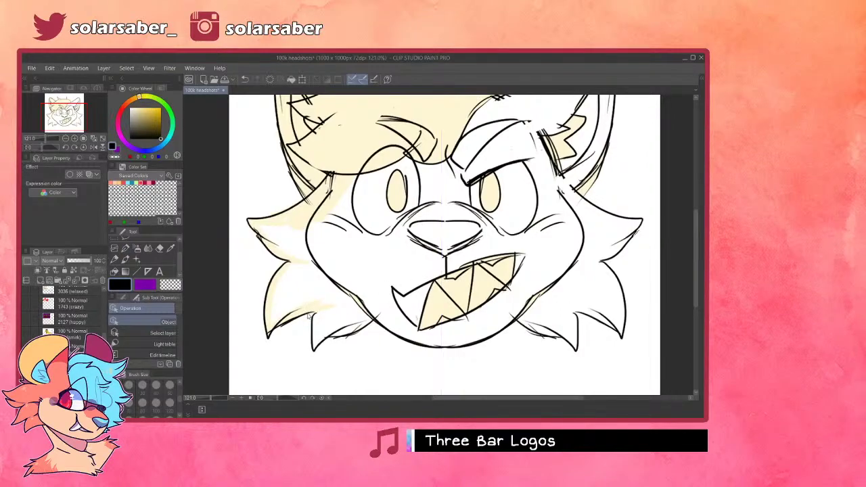
key(p)
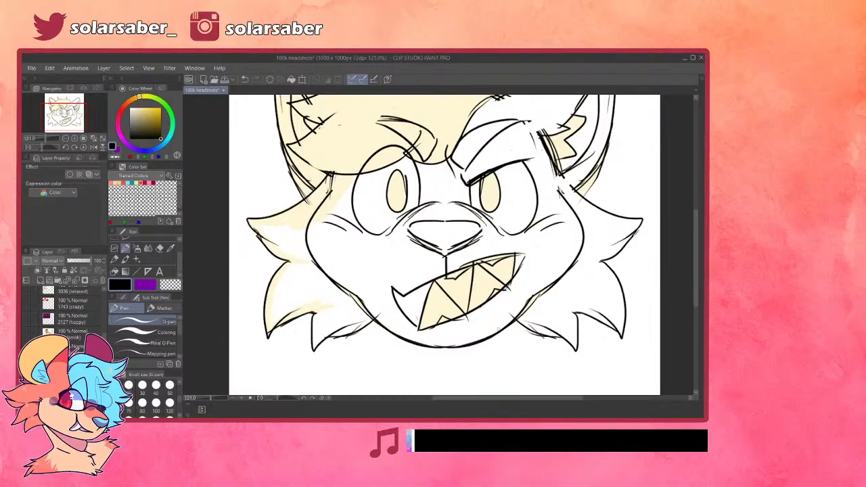
- Fill the entire head with cream sampled from the hair, using Enclose and fill around it
scroll(500, 324, up, 1)
scroll(433, 257, down, 8)
scroll(515, 129, up, 1)
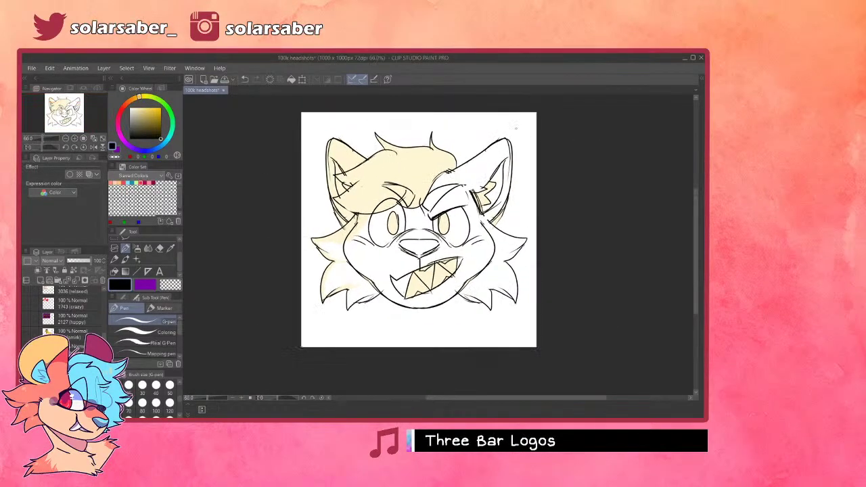
scroll(512, 141, up, 2)
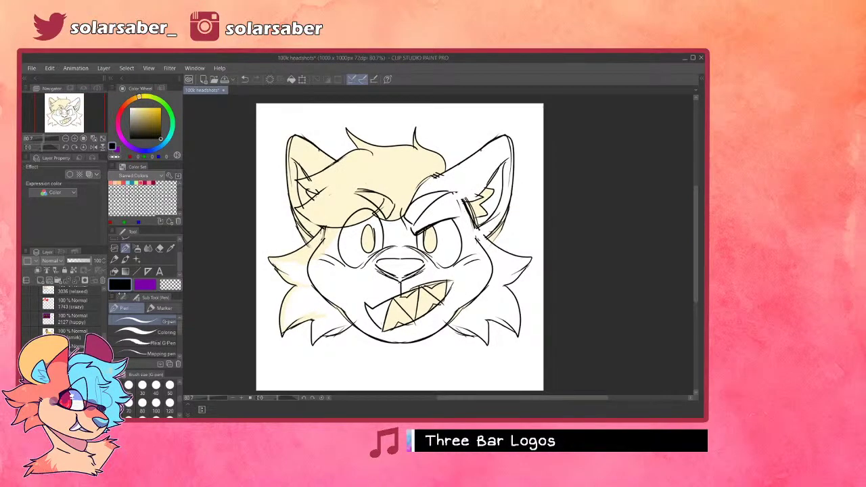
click(115, 271)
alt+click(358, 178)
mouse_move(273, 181)
mouse_down()
mouse_move(267, 378)
mouse_move(575, 100)
mouse_move(229, 254)
mouse_up()
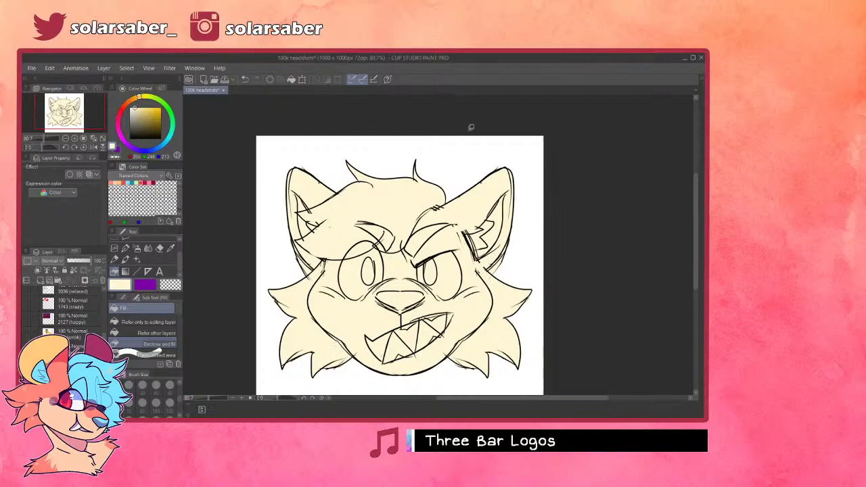
scroll(471, 126, up, 1)
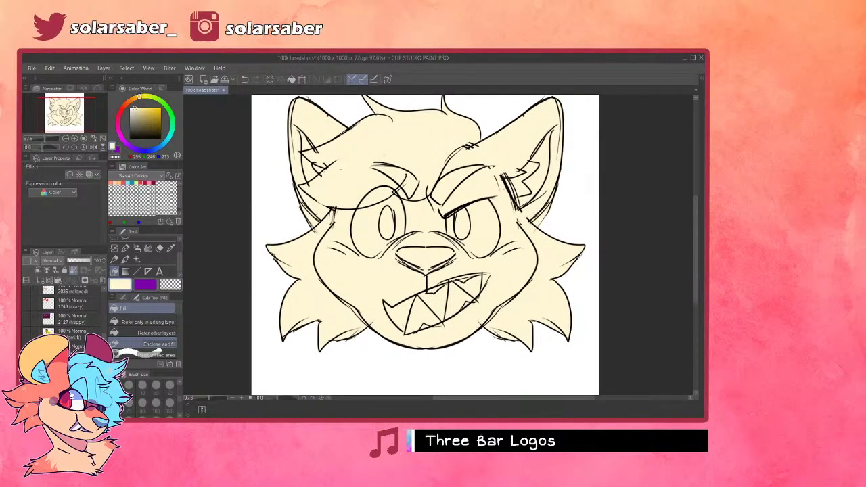
- Show the reference image layer and move it to the lower-right corner of the canvas
click(27, 376)
scroll(359, 317, down, 3)
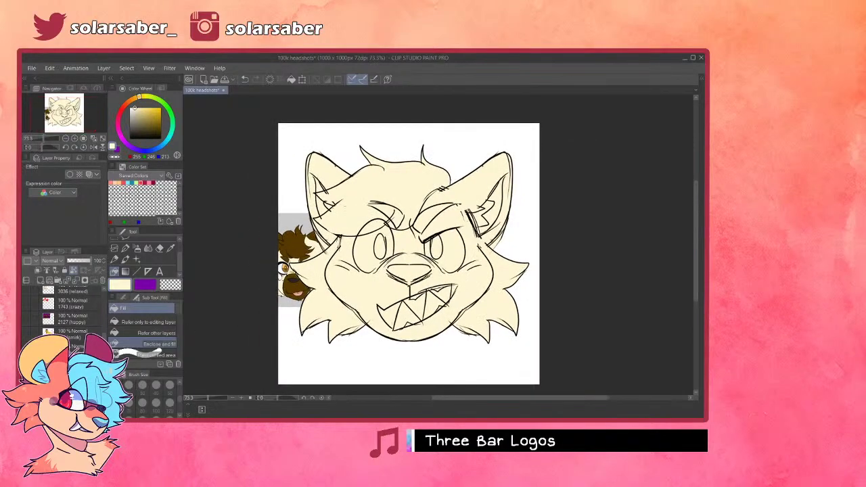
scroll(331, 192, down, 1)
key(k)
drag(315, 251, 517, 338)
scroll(525, 349, down, 1)
scroll(525, 349, up, 3)
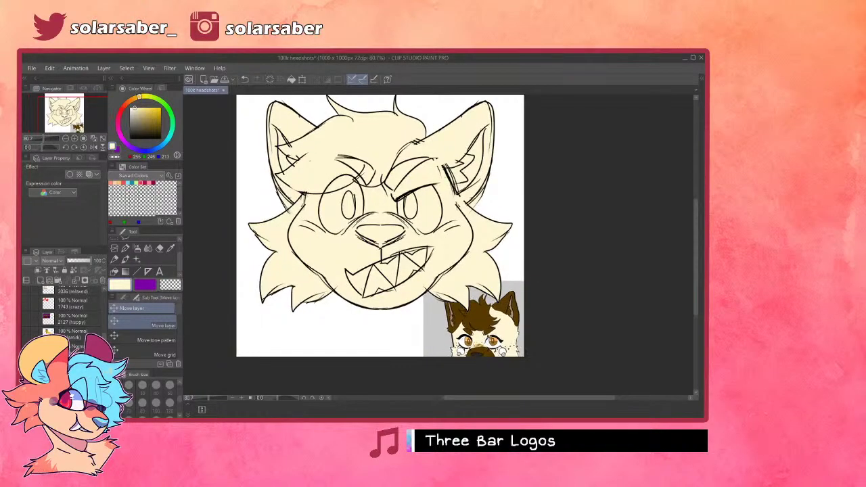
- Sample dark brown from the reference's hair and place a vertical symmetry ruler through the centre of the face
alt+click(483, 317)
scroll(444, 355, down, 3)
scroll(505, 211, up, 2)
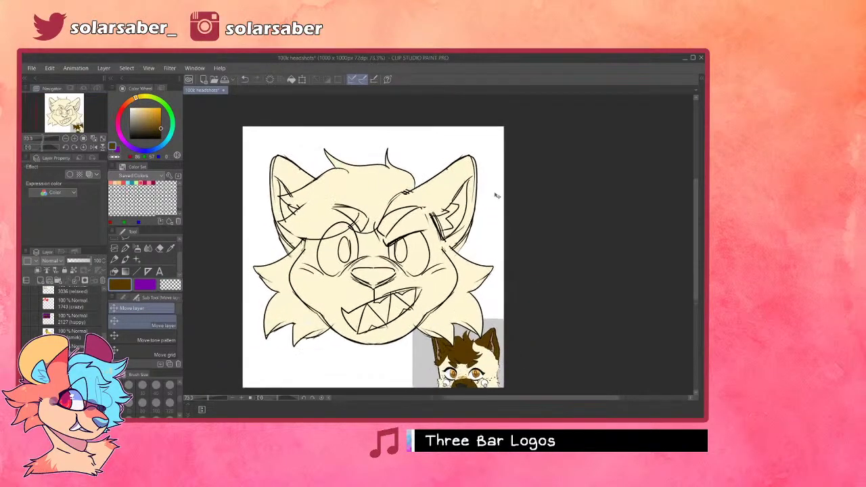
scroll(348, 269, up, 2)
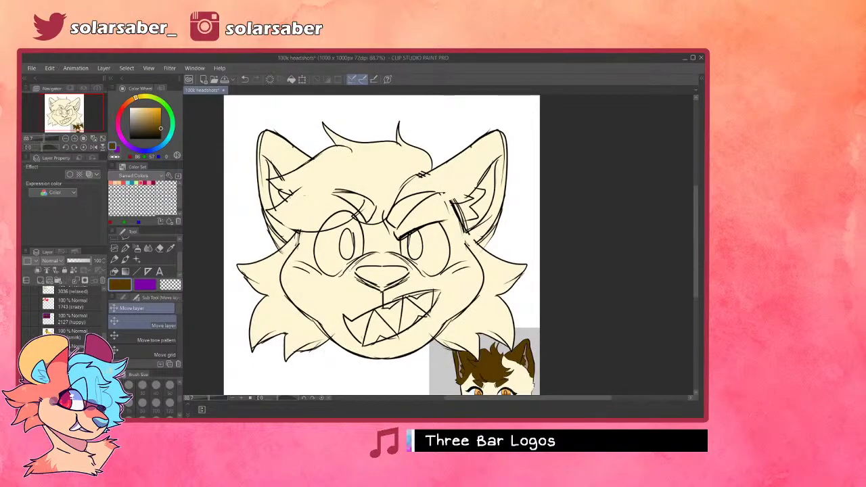
key(u)
drag(382, 263, 382, 291)
- Paint both ears dark brown with the Coloring pen at size 80, using the symmetry ruler
click(115, 260)
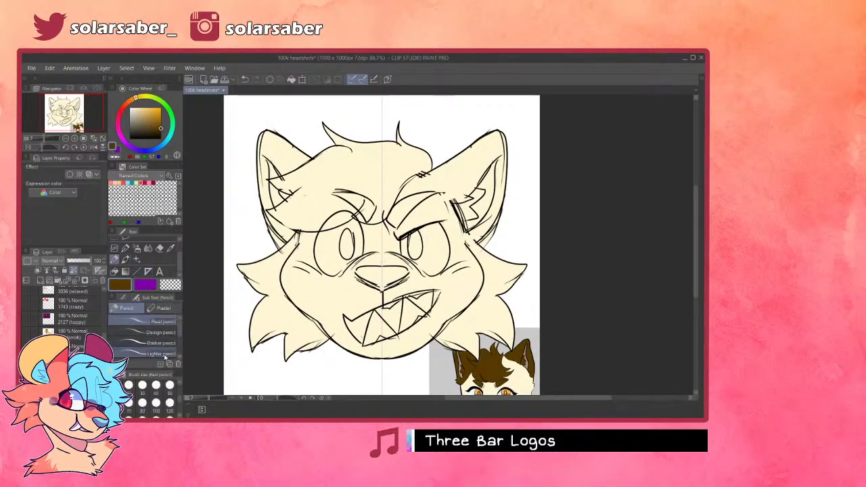
click(126, 249)
click(125, 259)
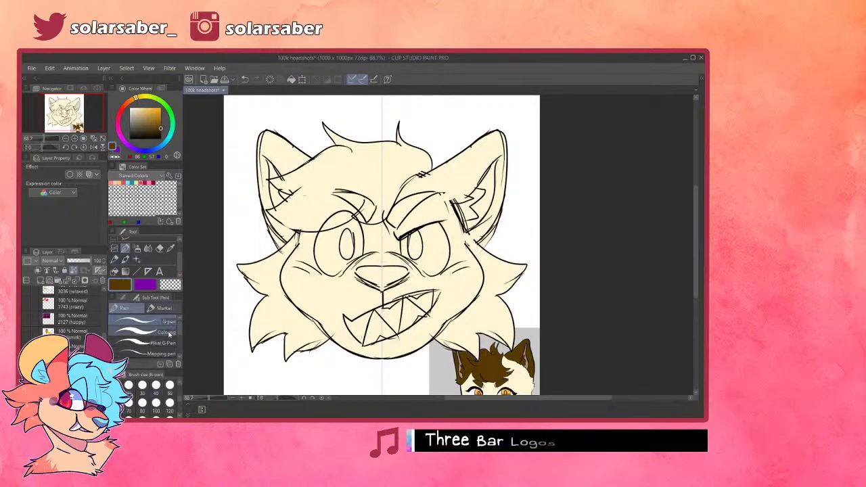
click(142, 403)
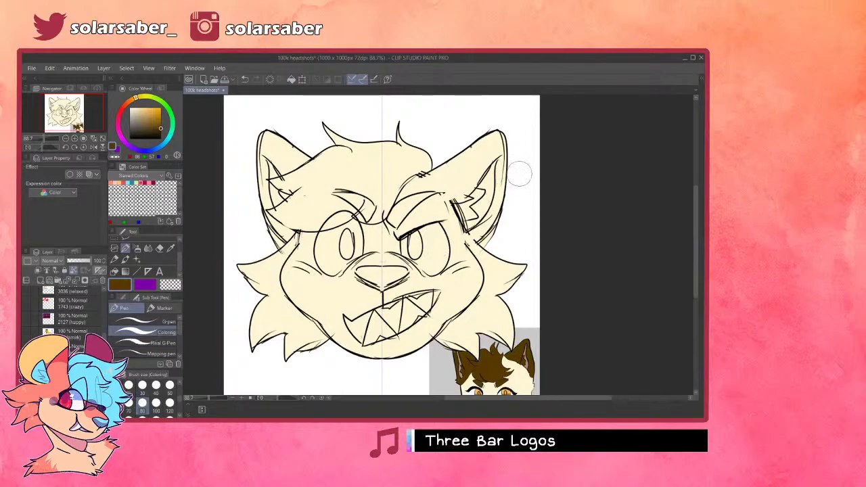
drag(462, 151, 509, 204)
mouse_move(490, 129)
mouse_down()
mouse_move(511, 217)
mouse_move(457, 150)
mouse_move(496, 222)
mouse_move(472, 159)
mouse_move(479, 155)
mouse_move(472, 184)
mouse_move(436, 150)
mouse_move(455, 186)
mouse_move(437, 164)
mouse_move(489, 237)
mouse_move(494, 145)
mouse_move(469, 137)
mouse_move(457, 160)
mouse_move(463, 138)
mouse_move(472, 196)
mouse_move(481, 202)
mouse_move(475, 161)
mouse_move(457, 186)
mouse_move(454, 167)
mouse_move(504, 234)
mouse_up()
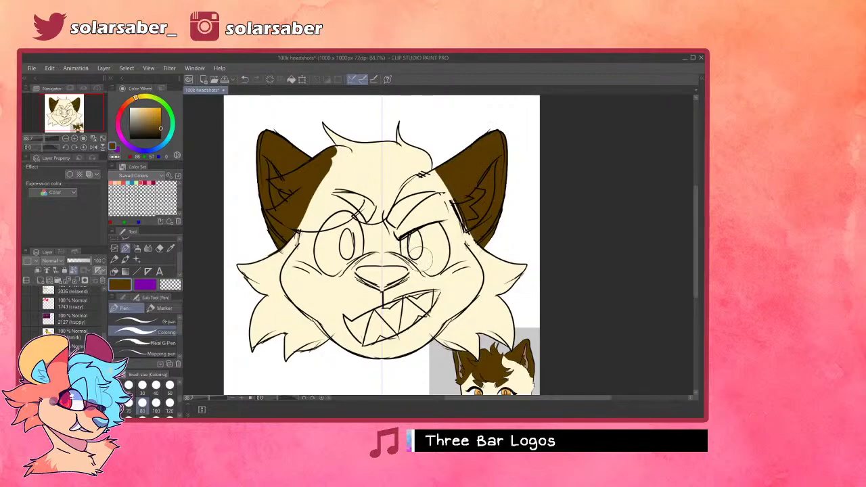
- Move the reference image up to expose its muzzle and cheeks, and reselect the colour layer
drag(421, 259, 413, 263)
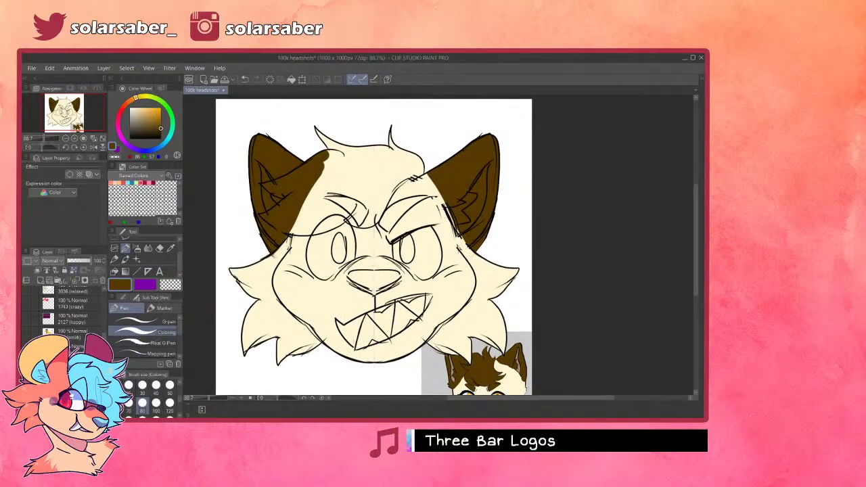
key(k)
drag(476, 307, 491, 276)
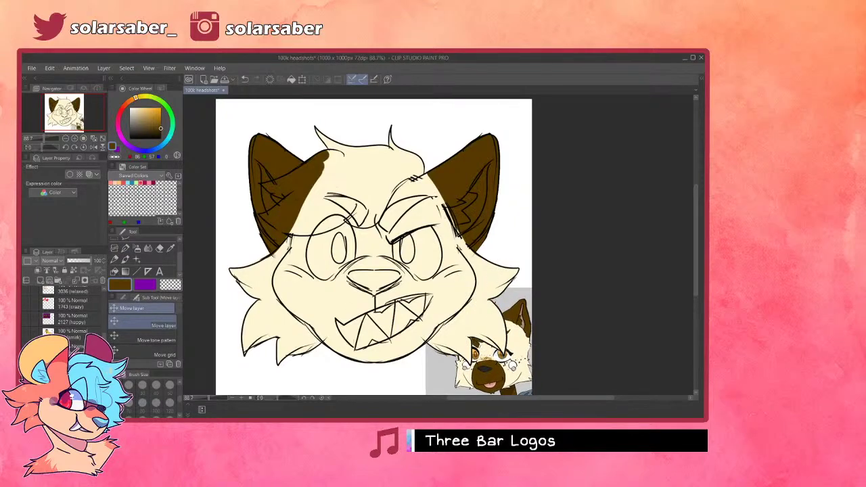
click(73, 365)
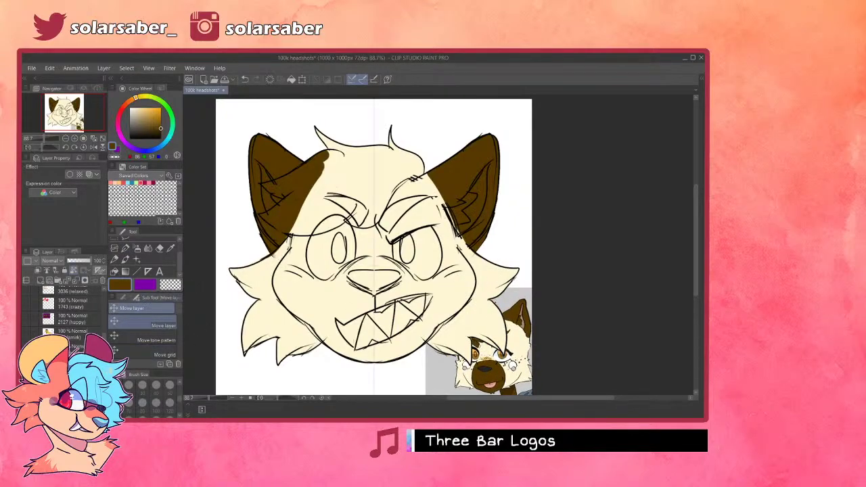
- Paint the whole muzzle dark brown symmetrically with the Coloring pen, around the nose and toothy mouth
key(p)
mouse_move(377, 264)
mouse_down()
mouse_move(344, 283)
mouse_move(374, 263)
mouse_move(352, 283)
mouse_move(371, 265)
mouse_move(338, 326)
mouse_move(347, 294)
mouse_move(336, 292)
mouse_move(364, 345)
mouse_move(364, 286)
mouse_move(374, 272)
mouse_move(360, 283)
mouse_move(343, 354)
mouse_move(370, 323)
mouse_up()
key(ctrl+z)
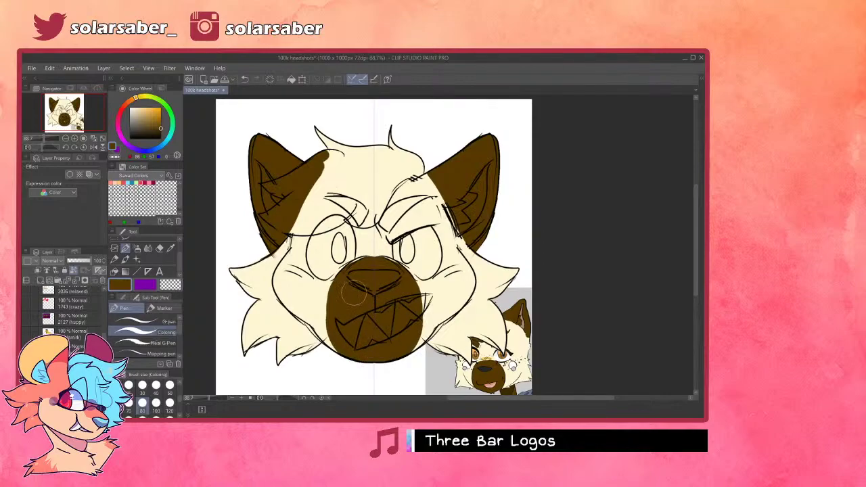
mouse_move(360, 276)
mouse_down()
mouse_move(357, 347)
mouse_move(353, 303)
mouse_move(338, 290)
mouse_move(370, 356)
mouse_move(347, 288)
mouse_move(355, 362)
mouse_move(348, 320)
mouse_up()
key(ctrl+z)
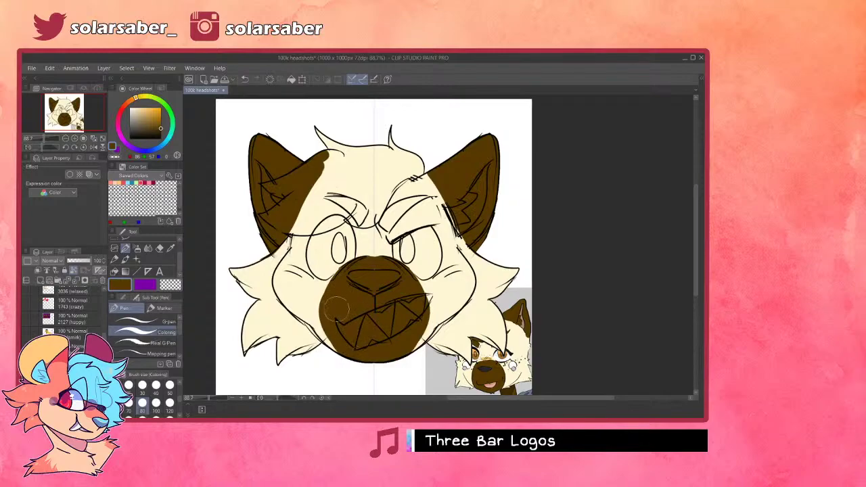
- Paint mirrored white patches on the cheeks beneath the eyes
alt+click(518, 372)
drag(142, 115, 128, 107)
mouse_move(455, 273)
mouse_down()
mouse_move(446, 276)
mouse_move(449, 269)
mouse_up()
alt+click(514, 370)
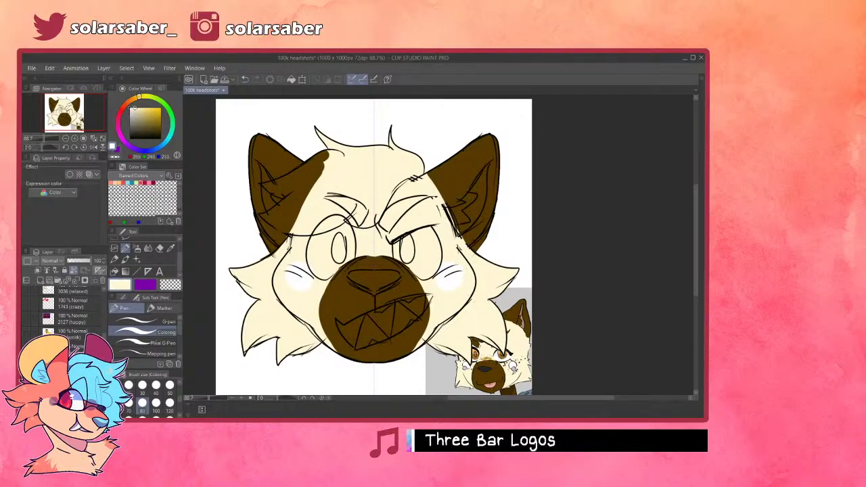
- Sample light grey from the reference and dab one mirrored round spot on each white cheek patch
alt+click(512, 367)
drag(453, 288, 452, 293)
key(ctrl+z)
click(451, 290)
click(296, 291)
click(452, 290)
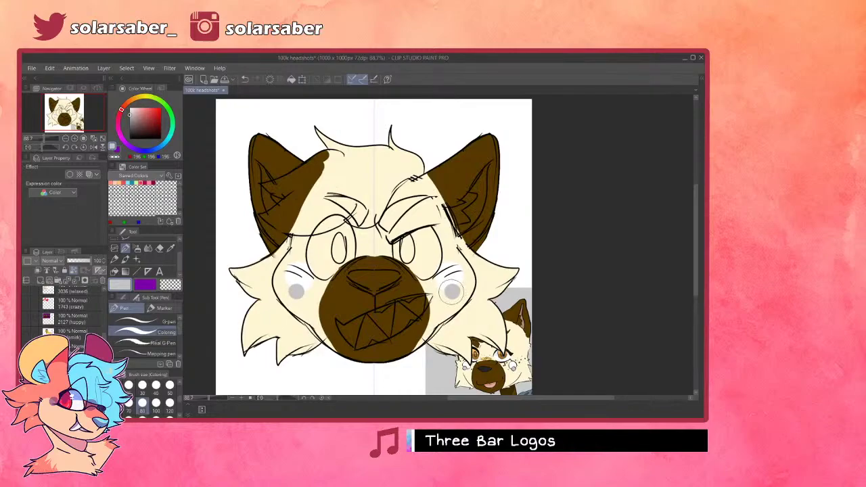
key(ctrl+z)
- Paint the inside of both ears with the greyish brown sampled from the reference's inner ear
alt+click(530, 322)
alt+click(525, 319)
mouse_move(473, 199)
mouse_down()
mouse_move(485, 168)
mouse_move(472, 183)
mouse_move(484, 169)
mouse_move(466, 227)
mouse_move(458, 203)
mouse_move(478, 190)
mouse_up()
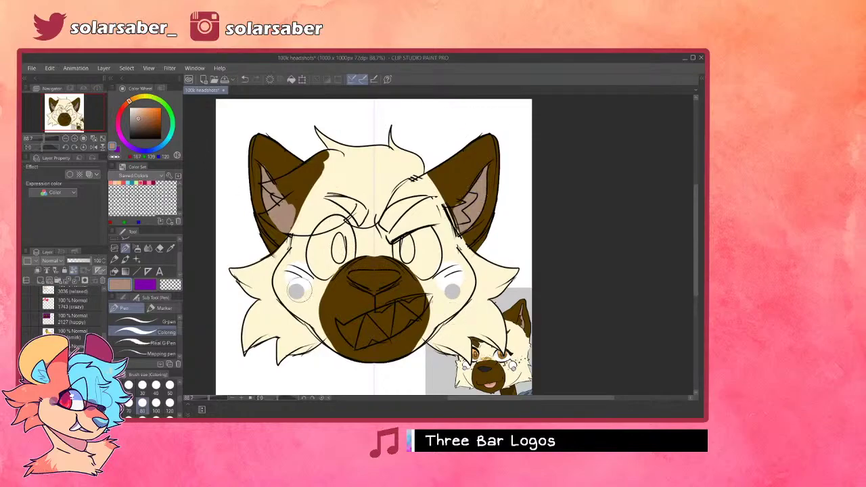
- Paint the nose near-black, using the tone sampled from the reference's nose
alt+click(483, 368)
alt+click(484, 369)
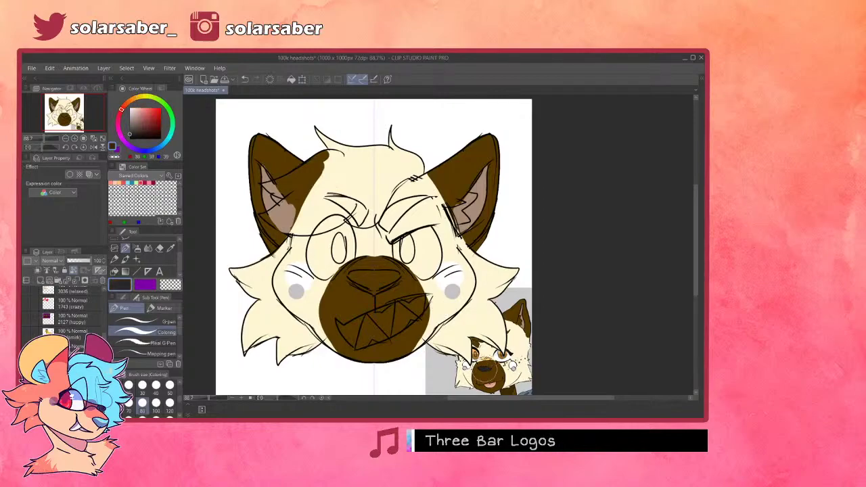
mouse_move(360, 277)
mouse_down()
mouse_move(380, 279)
mouse_move(350, 277)
mouse_move(383, 283)
mouse_up()
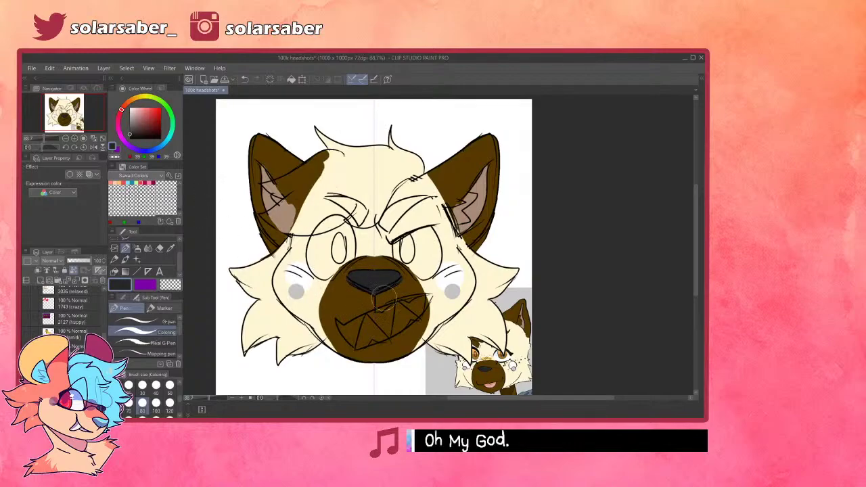
- Delete the symmetry ruler from the colour layer
key(o)
key(Delete)
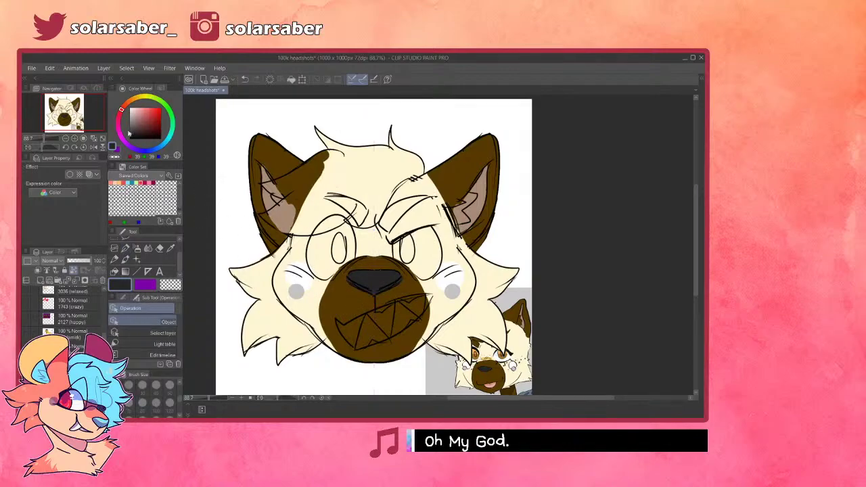
drag(131, 134, 103, 71)
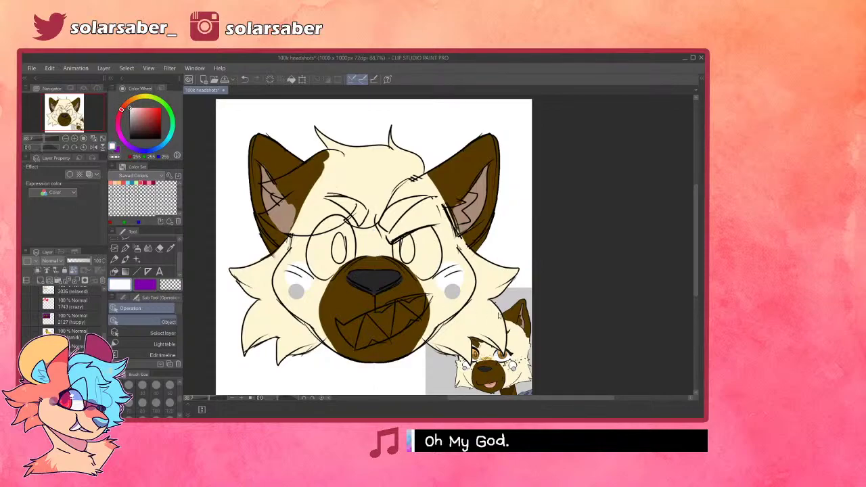
- Paint the fur tufts inside the ears dark brown with the Coloring pen, using the colour sampled from the ear
click(114, 260)
alt+click(302, 180)
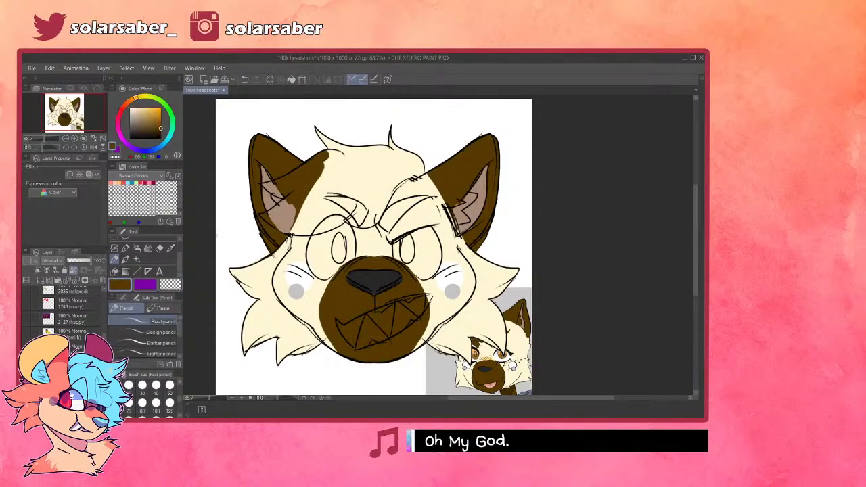
click(126, 248)
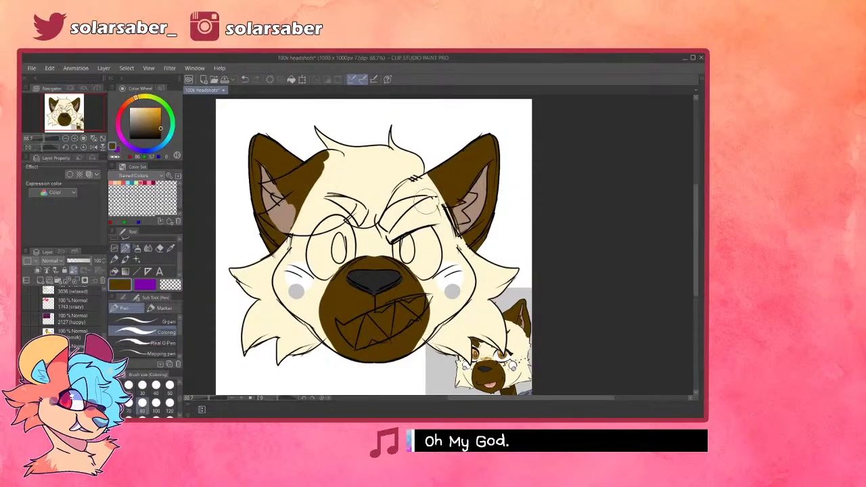
drag(471, 197, 461, 221)
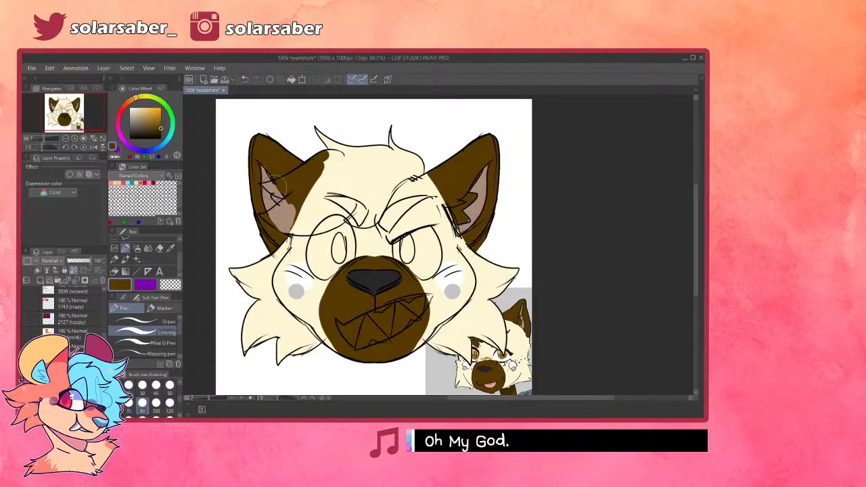
drag(293, 187, 288, 181)
- Paint the hair dark brown from the left ear across the forehead and up to the pointed tufts
mouse_move(277, 210)
mouse_down()
mouse_move(307, 230)
mouse_move(285, 216)
mouse_move(319, 223)
mouse_move(297, 223)
mouse_move(364, 199)
mouse_up()
key(ctrl+z)
key(ctrl+z)
key(ctrl+z)
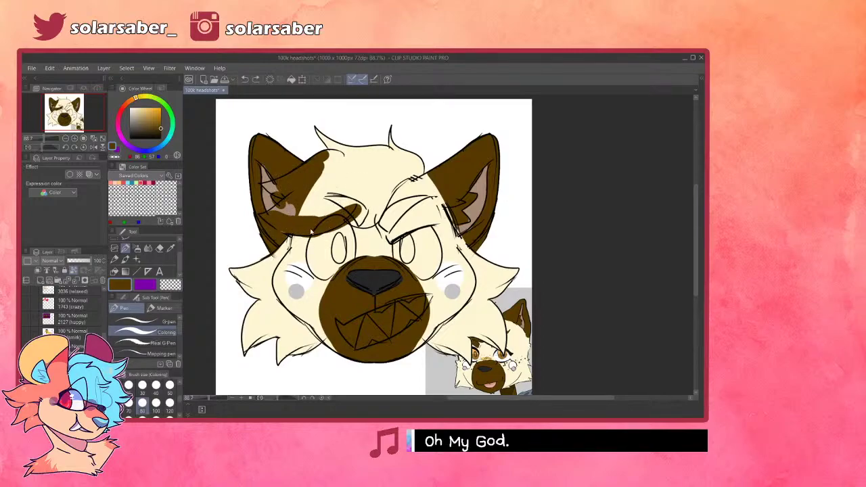
mouse_move(282, 221)
mouse_down()
mouse_move(337, 215)
mouse_move(281, 223)
mouse_move(291, 205)
mouse_up()
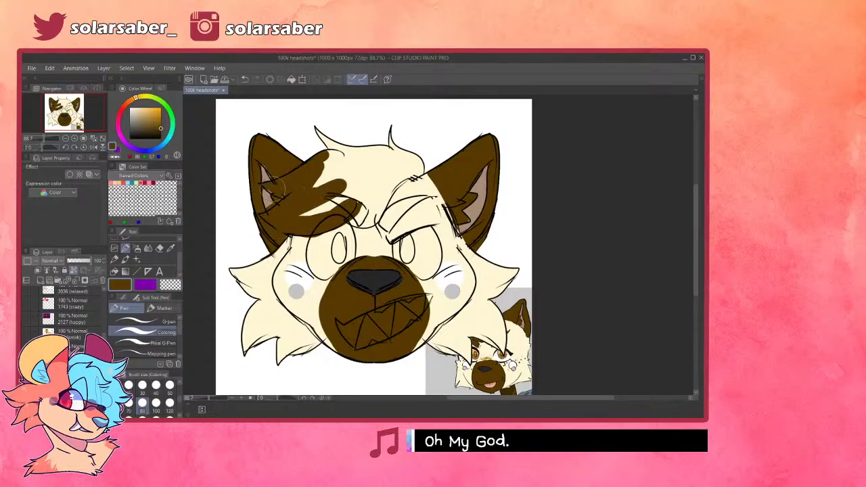
drag(297, 186, 355, 164)
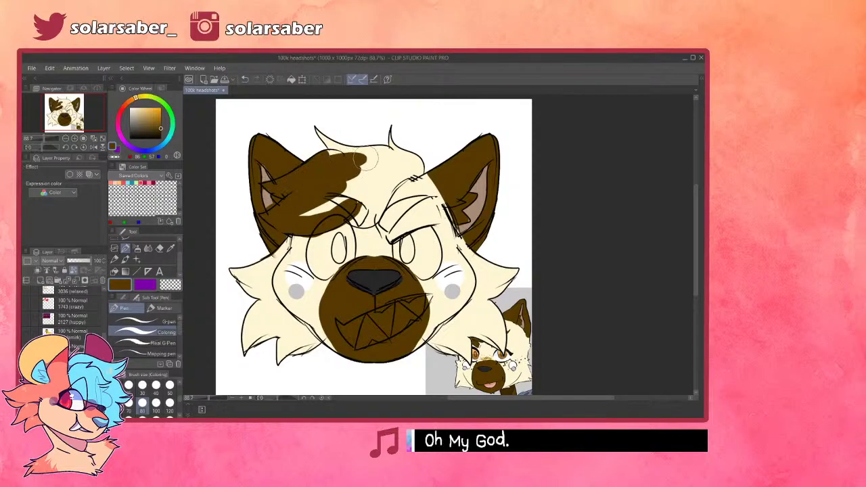
mouse_move(331, 135)
mouse_down()
mouse_move(344, 113)
mouse_move(369, 142)
mouse_move(347, 165)
mouse_move(377, 141)
mouse_move(413, 134)
mouse_move(410, 140)
mouse_move(393, 133)
mouse_move(366, 165)
mouse_move(402, 139)
mouse_move(364, 176)
mouse_move(429, 152)
mouse_move(385, 178)
mouse_move(429, 162)
mouse_move(425, 170)
mouse_move(394, 169)
mouse_move(361, 144)
mouse_move(361, 165)
mouse_move(319, 201)
mouse_move(370, 190)
mouse_move(312, 201)
mouse_move(335, 187)
mouse_move(339, 194)
mouse_move(299, 209)
mouse_move(350, 205)
mouse_move(346, 219)
mouse_move(369, 210)
mouse_move(352, 222)
mouse_move(354, 209)
mouse_move(360, 217)
mouse_move(347, 218)
mouse_move(375, 206)
mouse_move(369, 217)
mouse_move(407, 166)
mouse_move(353, 193)
mouse_move(365, 214)
mouse_up()
drag(394, 180, 424, 160)
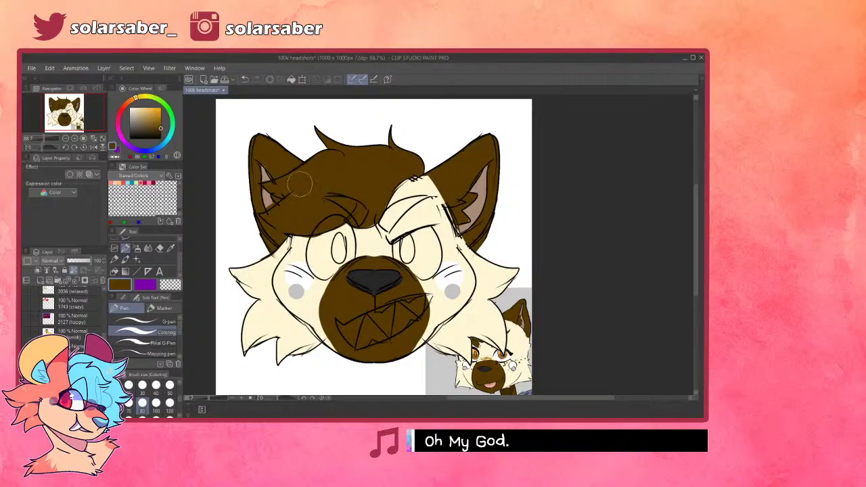
alt+click(311, 249)
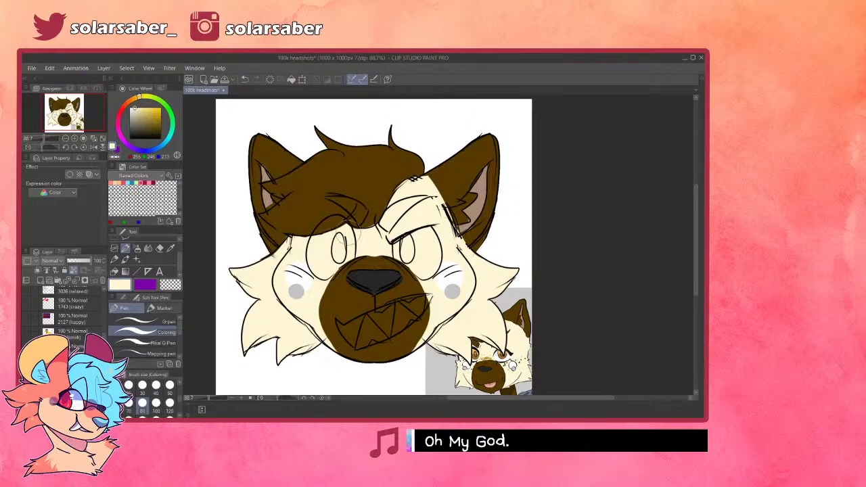
alt+click(386, 191)
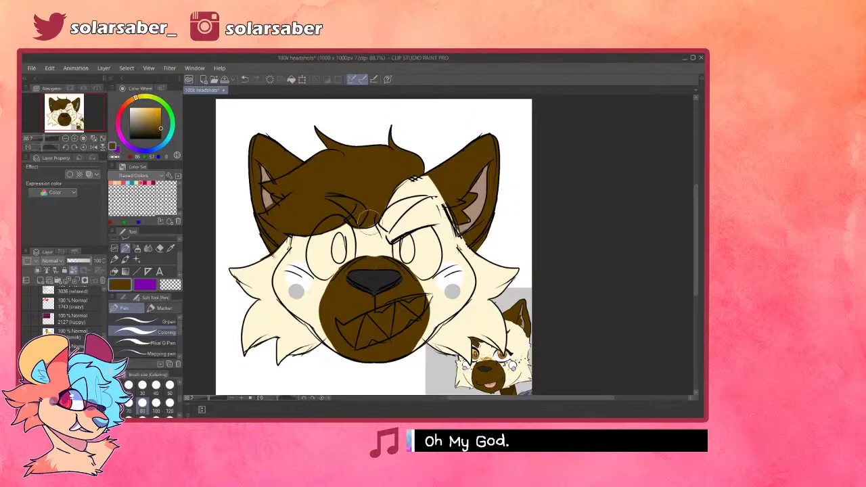
- Paint the inside of both eyes white with the Coloring pen
alt+click(234, 123)
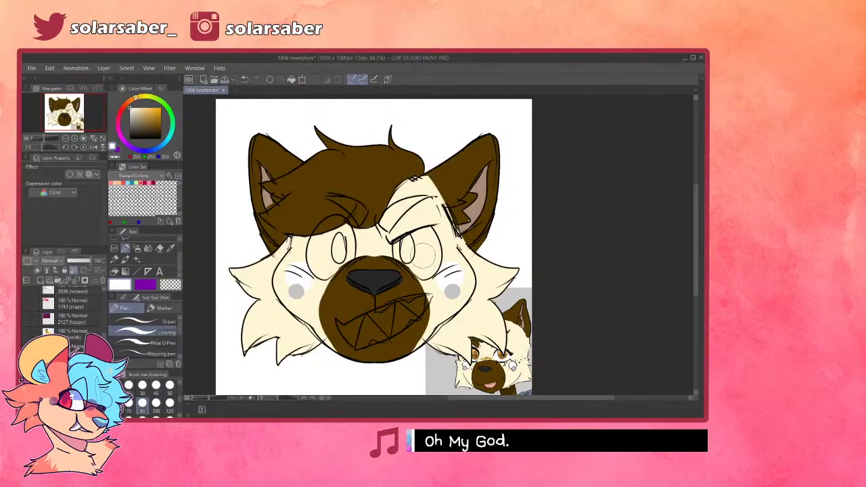
mouse_move(413, 251)
mouse_down()
mouse_move(420, 260)
mouse_move(410, 241)
mouse_move(430, 246)
mouse_move(428, 267)
mouse_move(403, 243)
mouse_move(410, 249)
mouse_up()
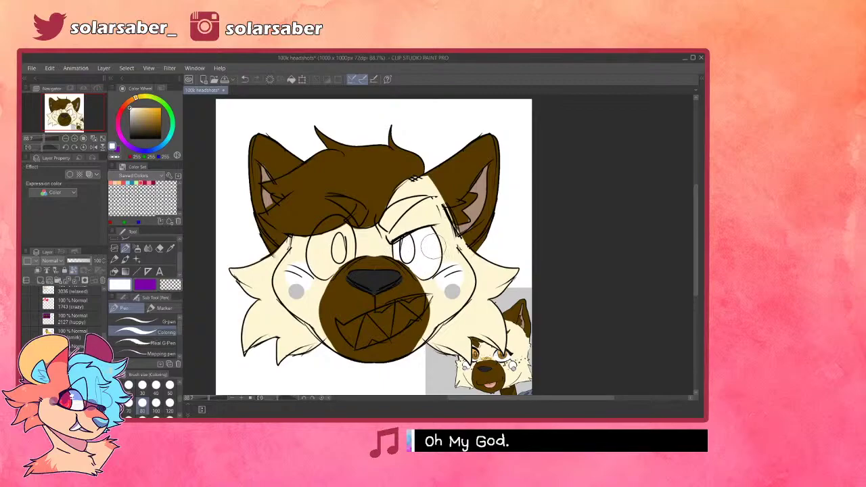
scroll(405, 274, up, 1)
scroll(407, 277, up, 4)
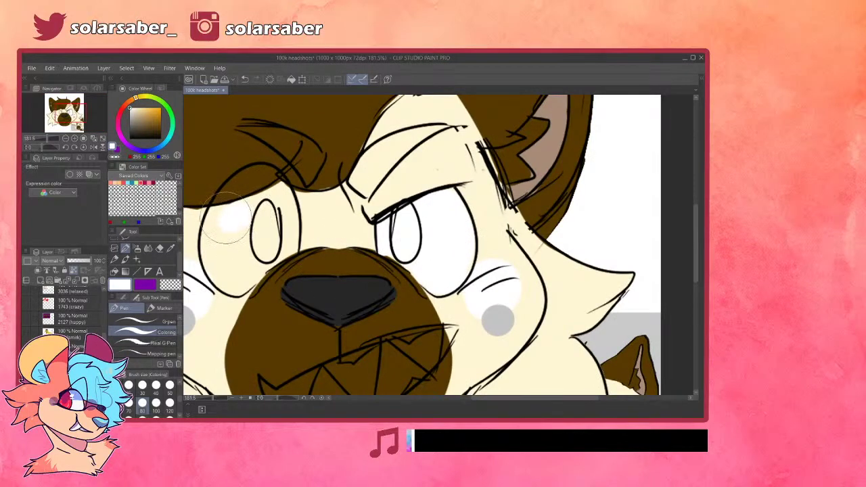
mouse_move(213, 221)
mouse_down()
mouse_move(217, 255)
mouse_move(227, 267)
mouse_move(250, 265)
mouse_move(231, 275)
mouse_move(254, 248)
mouse_move(277, 253)
mouse_move(281, 195)
mouse_move(230, 254)
mouse_move(264, 231)
mouse_move(278, 245)
mouse_move(286, 216)
mouse_move(253, 223)
mouse_up()
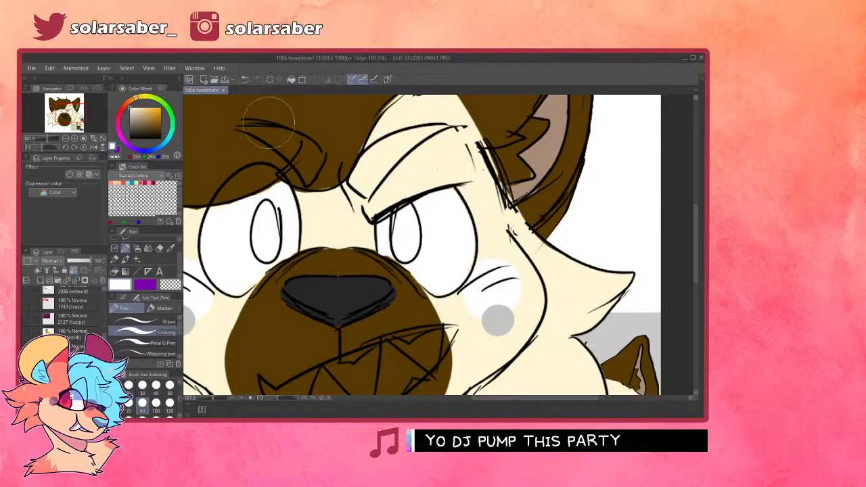
- Paint the raised eyebrow above the narrowed eye dark brown using the hair colour, and clean its edge with the sampled cream
alt+click(318, 114)
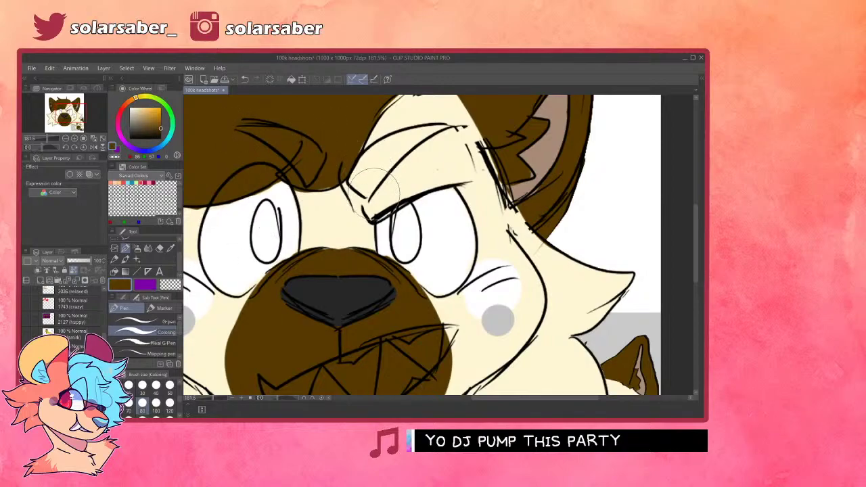
mouse_move(352, 175)
mouse_down()
mouse_move(366, 190)
mouse_move(404, 153)
mouse_move(446, 138)
mouse_up()
key(ctrl+z)
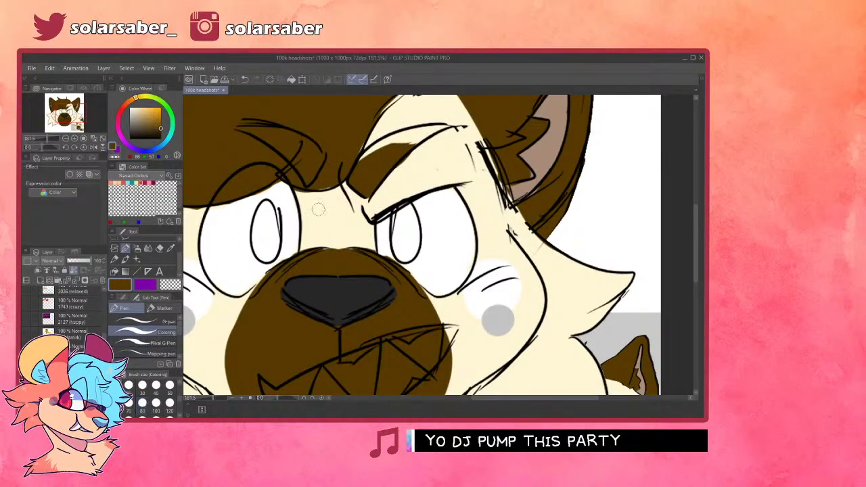
mouse_move(358, 165)
mouse_down()
mouse_move(411, 139)
mouse_move(356, 159)
mouse_move(380, 144)
mouse_move(426, 129)
mouse_move(391, 161)
mouse_up()
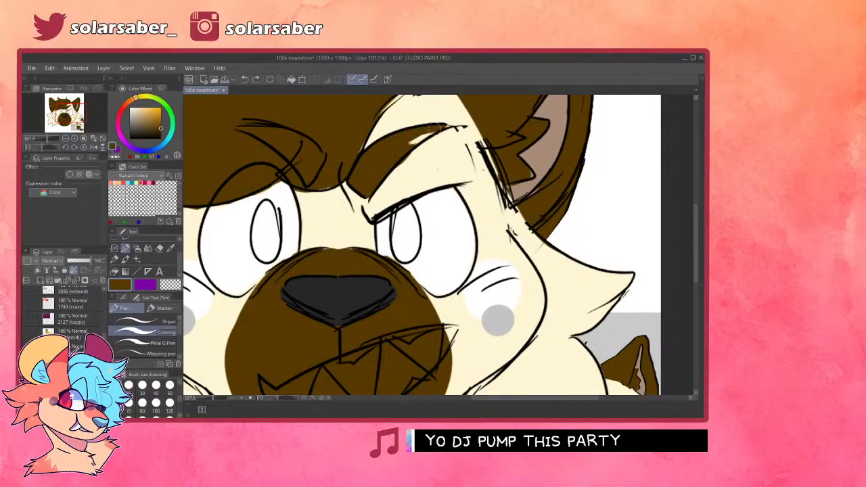
alt+click(421, 158)
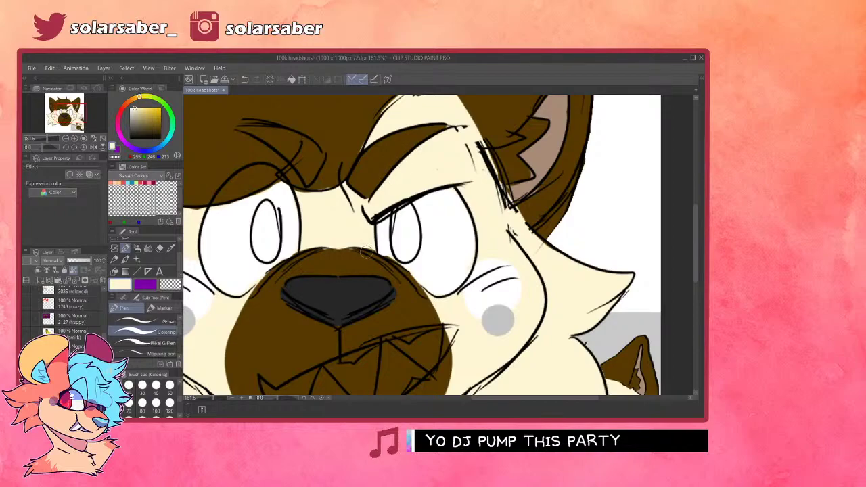
- Paint white along the inner edges of the grinning mouth with the Coloring pen, tracing around the teeth
scroll(327, 229, down, 6)
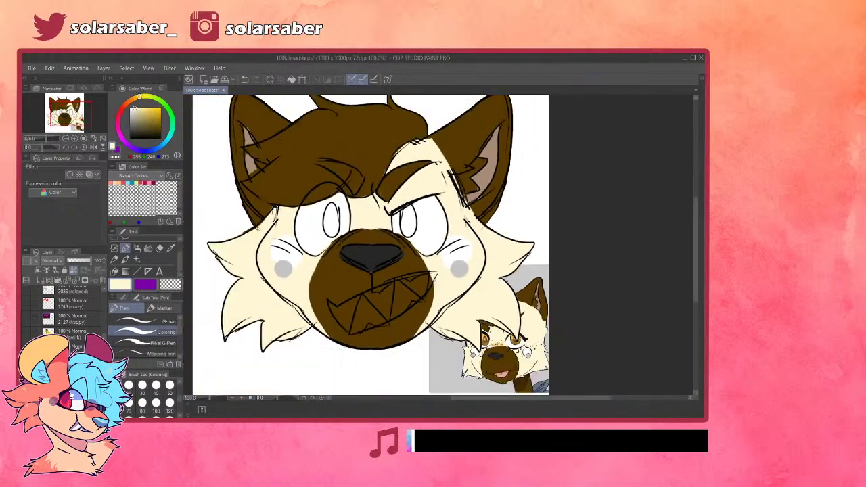
scroll(366, 200, up, 6)
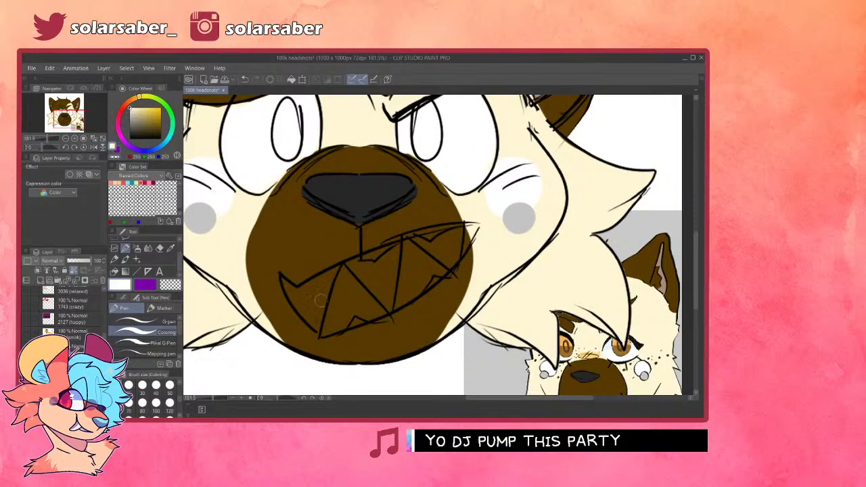
drag(292, 283, 306, 322)
drag(284, 281, 309, 316)
mouse_move(284, 282)
mouse_down()
mouse_move(315, 298)
mouse_move(293, 290)
mouse_move(448, 235)
mouse_move(388, 250)
mouse_move(467, 234)
mouse_up()
drag(414, 244, 473, 230)
drag(452, 257, 422, 288)
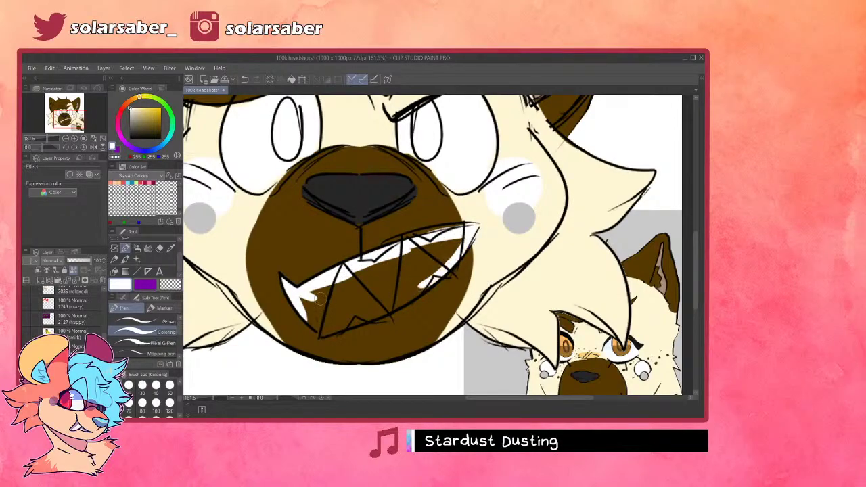
mouse_move(306, 311)
mouse_down()
mouse_move(322, 330)
mouse_move(396, 296)
mouse_move(352, 322)
mouse_move(435, 272)
mouse_up()
- Fill the remaining brown area between the mouth edges white using a size 30 Coloring pen
key(])
key(])
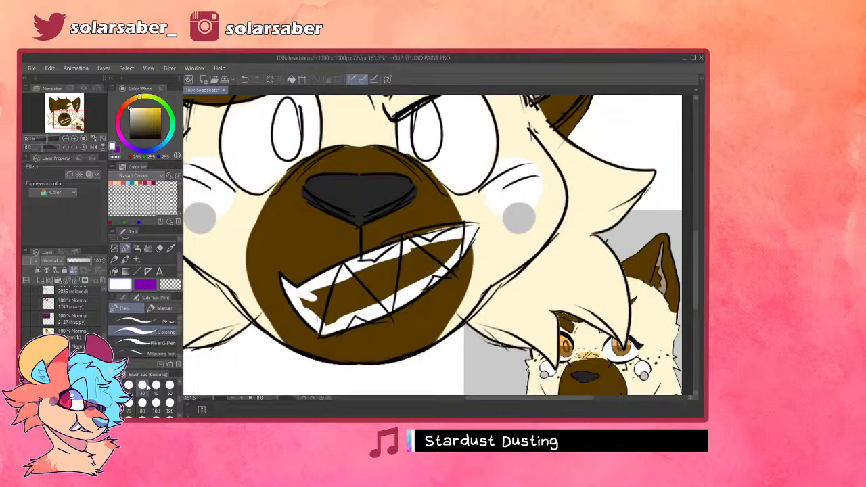
mouse_move(333, 286)
mouse_down()
mouse_move(305, 306)
mouse_move(305, 292)
mouse_move(388, 271)
mouse_move(402, 291)
mouse_up()
mouse_move(347, 313)
mouse_down()
mouse_move(433, 256)
mouse_move(401, 271)
mouse_move(425, 255)
mouse_move(461, 244)
mouse_move(343, 287)
mouse_up()
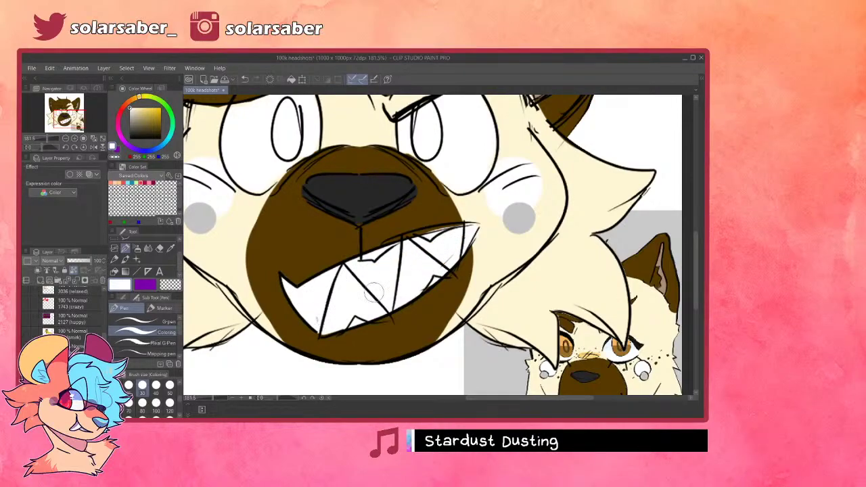
drag(396, 271, 407, 289)
drag(444, 261, 449, 260)
- Choose a light pink and paint the gum areas between the teeth along the upper and lower mouth edges
click(152, 182)
drag(144, 108, 137, 107)
mouse_move(366, 250)
mouse_down()
mouse_move(421, 244)
mouse_move(440, 236)
mouse_up()
key(ctrl+z)
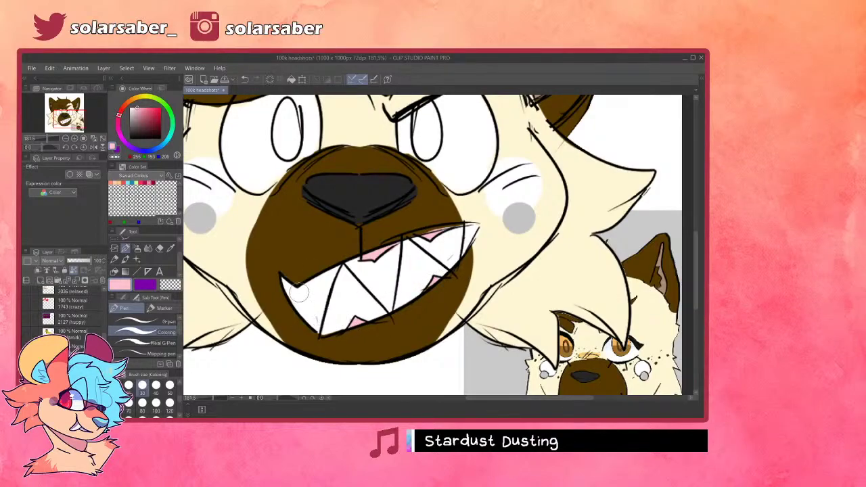
- Sample the light orange from the reference character's eye and fill both irises with it
scroll(376, 220, down, 8)
scroll(375, 216, up, 5)
scroll(374, 215, up, 3)
scroll(374, 216, down, 3)
scroll(374, 216, up, 3)
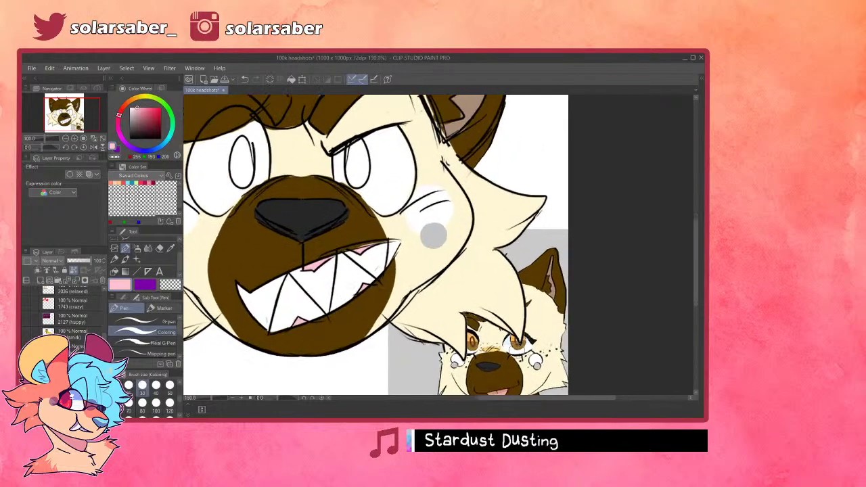
scroll(520, 348, up, 1)
alt+click(515, 334)
alt+click(518, 337)
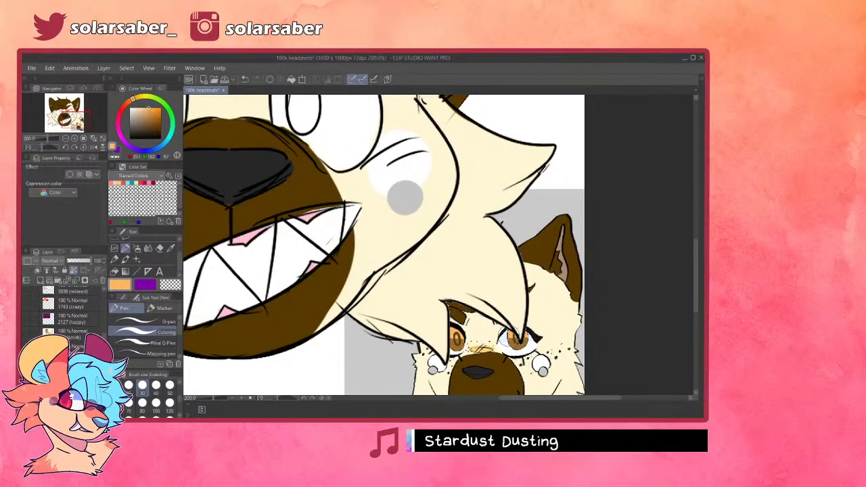
scroll(318, 191, down, 3)
scroll(318, 192, up, 3)
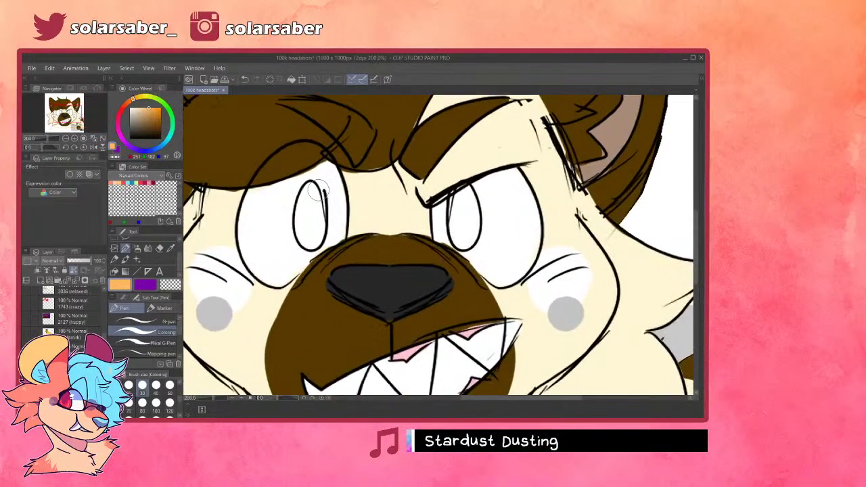
drag(470, 211, 461, 203)
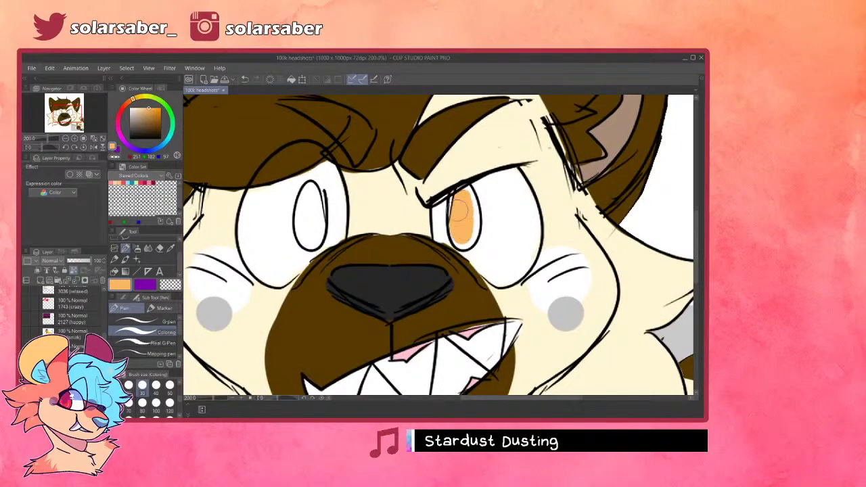
mouse_move(461, 237)
mouse_down()
mouse_move(470, 215)
mouse_move(464, 197)
mouse_move(470, 215)
mouse_move(465, 196)
mouse_move(460, 223)
mouse_move(458, 194)
mouse_up()
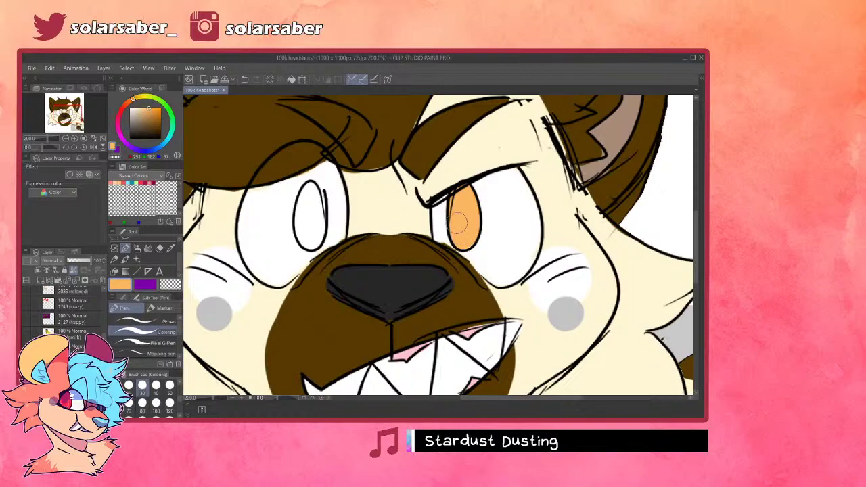
mouse_move(311, 176)
mouse_down()
mouse_move(307, 234)
mouse_move(313, 240)
mouse_move(315, 191)
mouse_up()
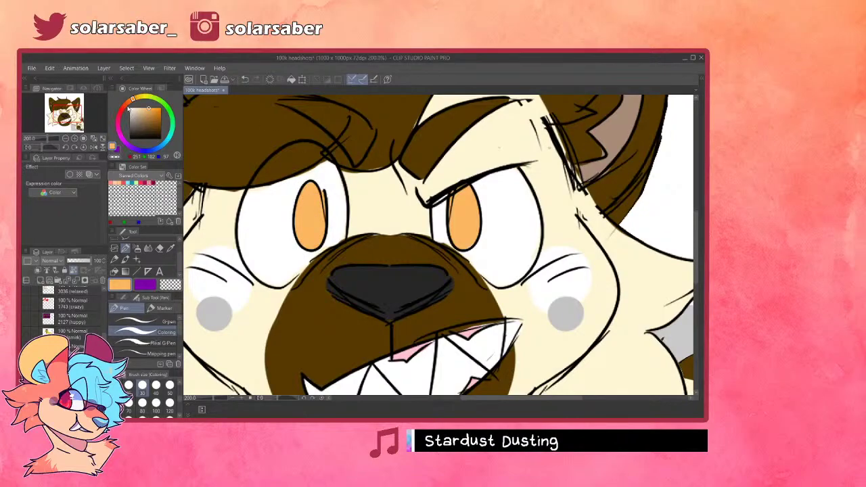
- Shade the upper half of both irises red with the Soft airbrush
click(124, 107)
click(156, 113)
click(137, 248)
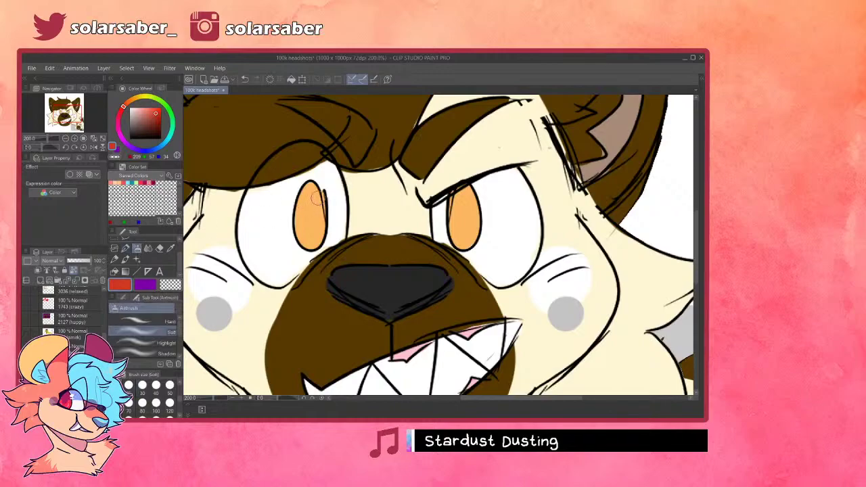
drag(301, 225, 311, 184)
drag(464, 206, 474, 178)
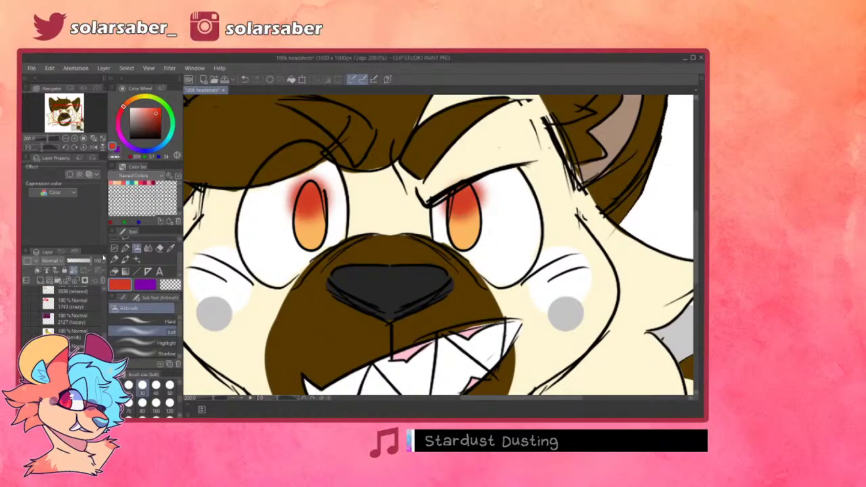
- Cover the red overspray around both irises with white using the Coloring pen
click(126, 248)
click(126, 248)
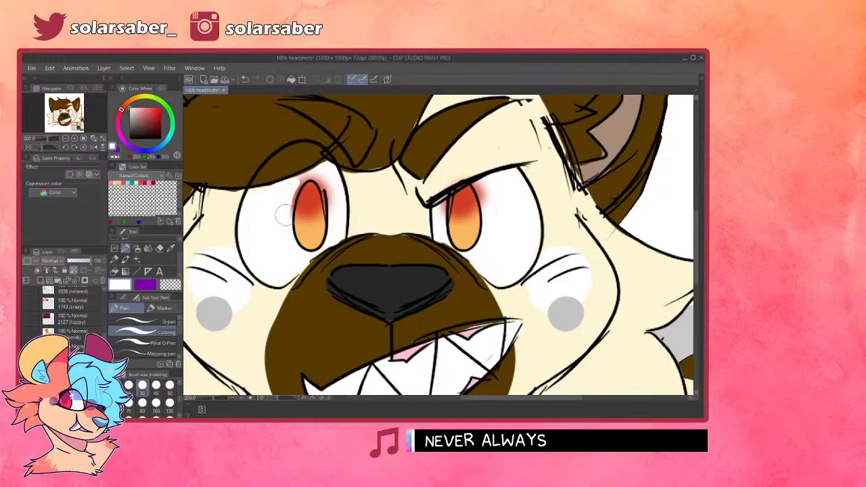
mouse_move(285, 194)
mouse_down()
mouse_move(276, 194)
mouse_move(319, 174)
mouse_move(324, 181)
mouse_up()
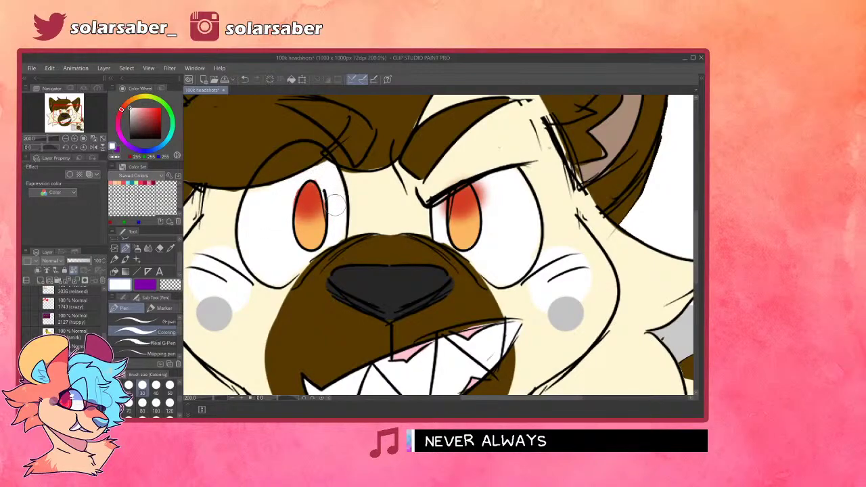
drag(446, 203, 437, 228)
mouse_move(494, 191)
mouse_down()
mouse_move(483, 202)
mouse_move(489, 216)
mouse_up()
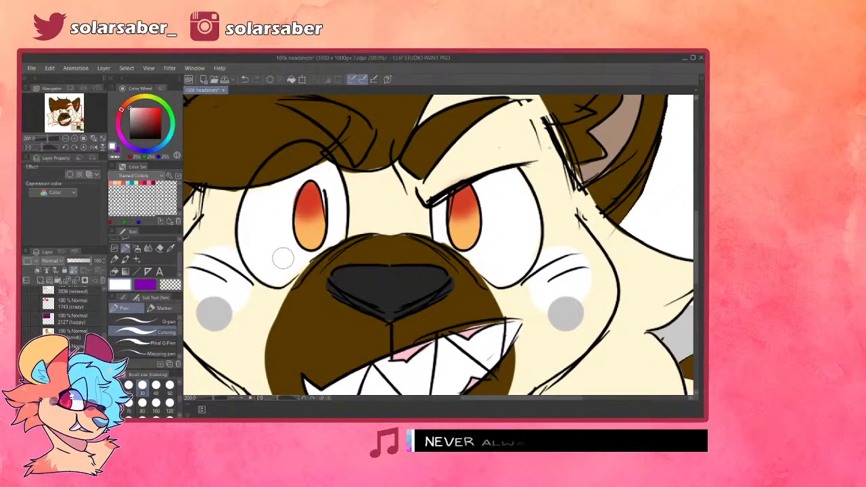
- Paint a pale orange highlight at the bottom of both irises, using a lighter tint of the sampled iris orange
scroll(386, 222, down, 2)
scroll(386, 222, up, 2)
alt+click(332, 236)
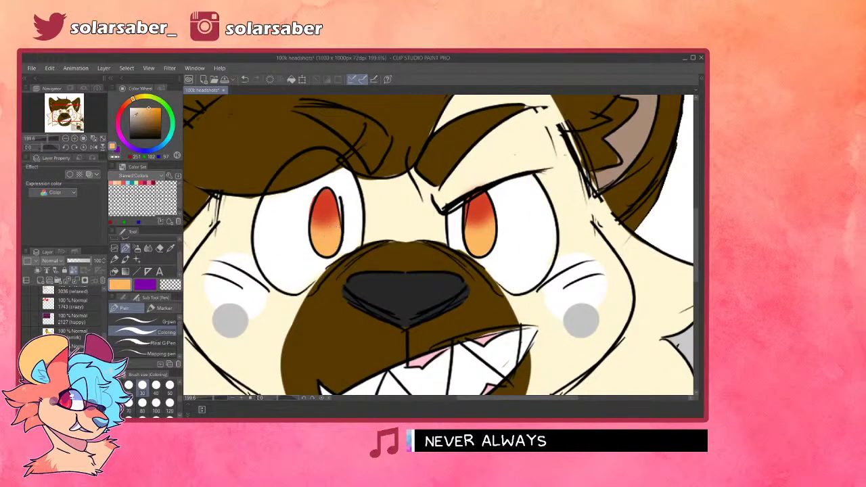
drag(148, 108, 140, 107)
drag(328, 241, 329, 245)
click(327, 245)
drag(481, 244, 477, 240)
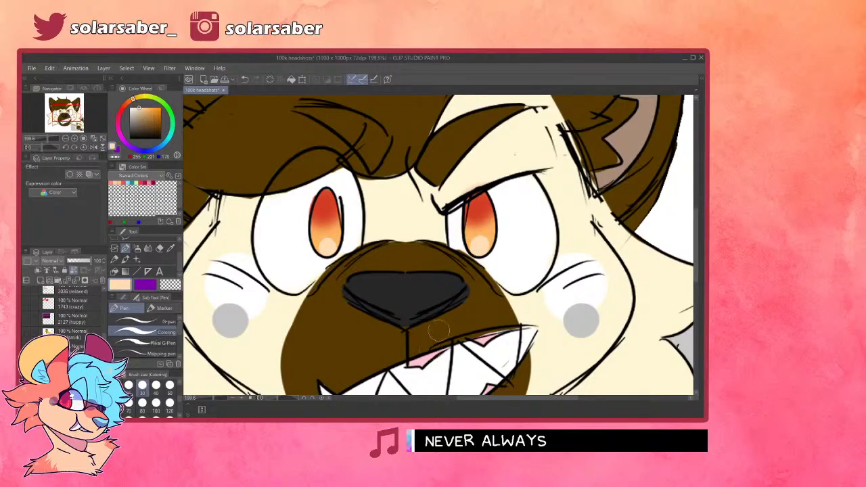
- Sample the dark brown from the reference character's eye and paint an oval ring pupil in the iris below the raised eyebrow
scroll(411, 307, down, 10)
scroll(518, 327, up, 6)
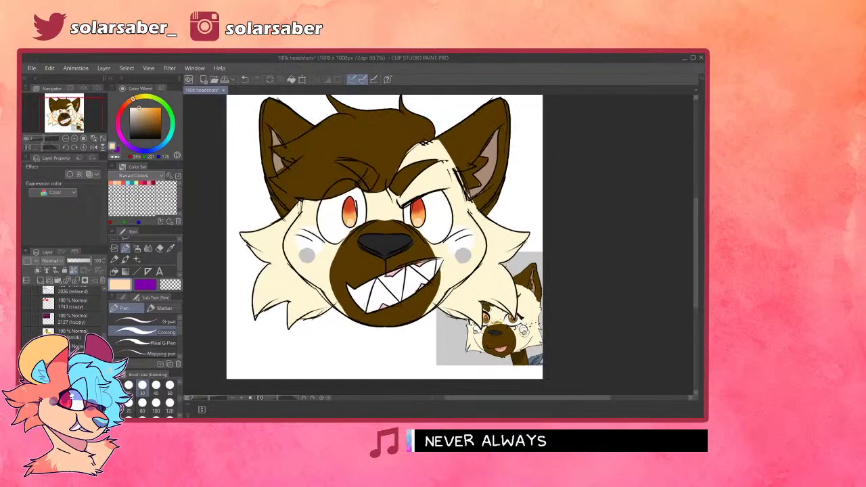
scroll(471, 304, up, 5)
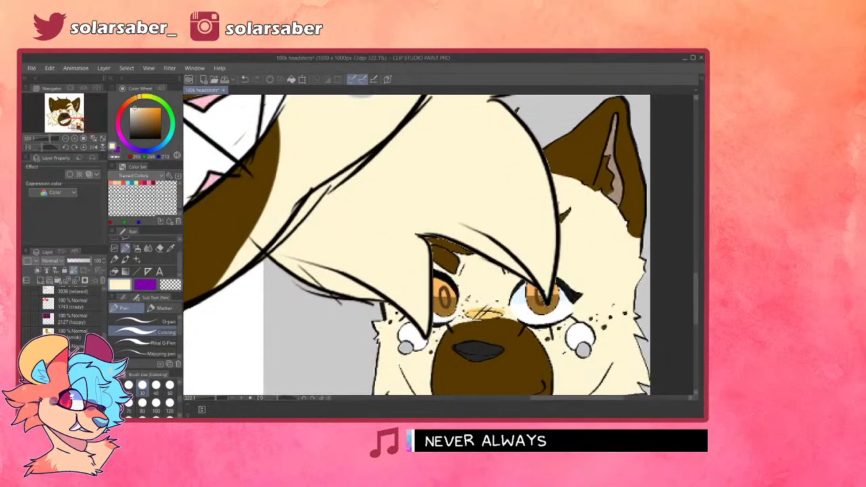
alt+click(446, 288)
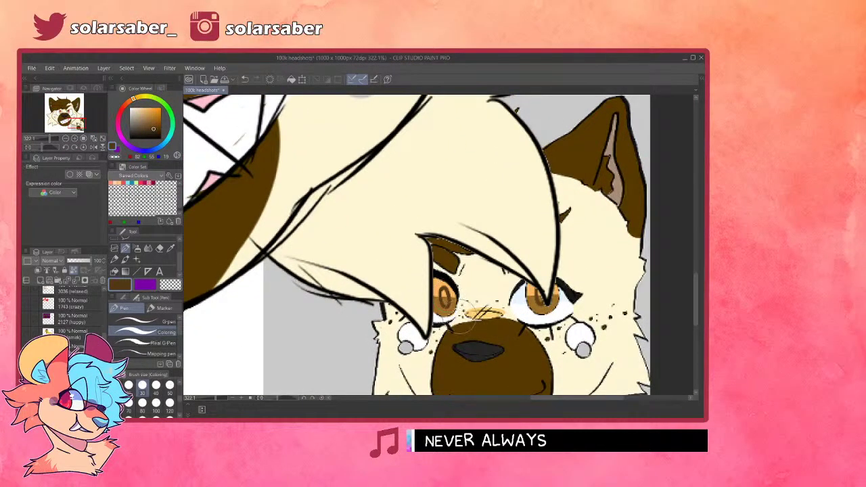
scroll(474, 315, down, 2)
scroll(470, 314, down, 4)
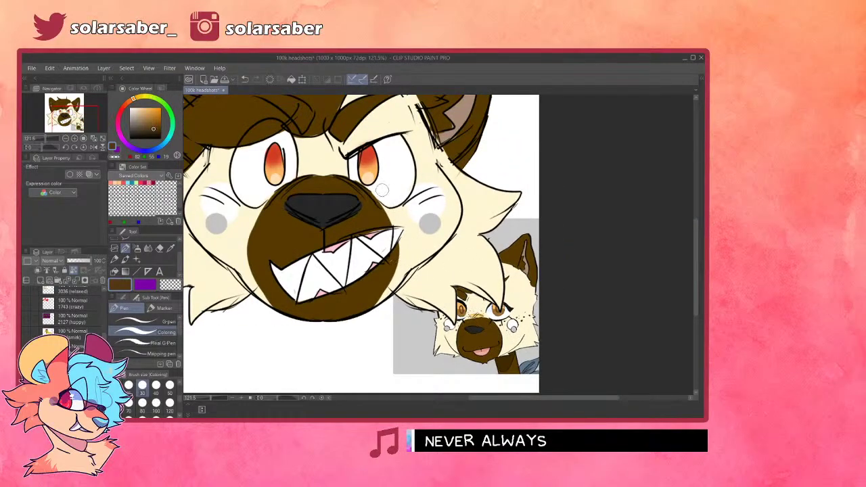
scroll(388, 199, up, 2)
scroll(372, 132, up, 2)
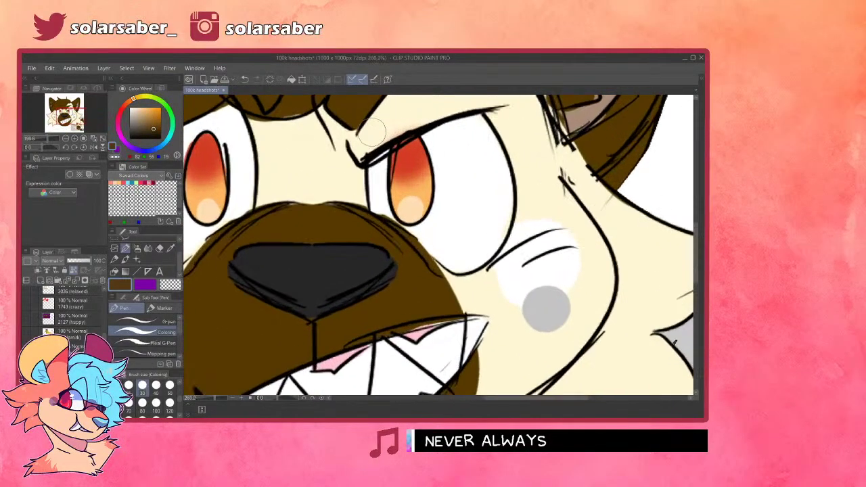
scroll(371, 132, up, 1)
drag(413, 160, 417, 160)
key(ctrl+z)
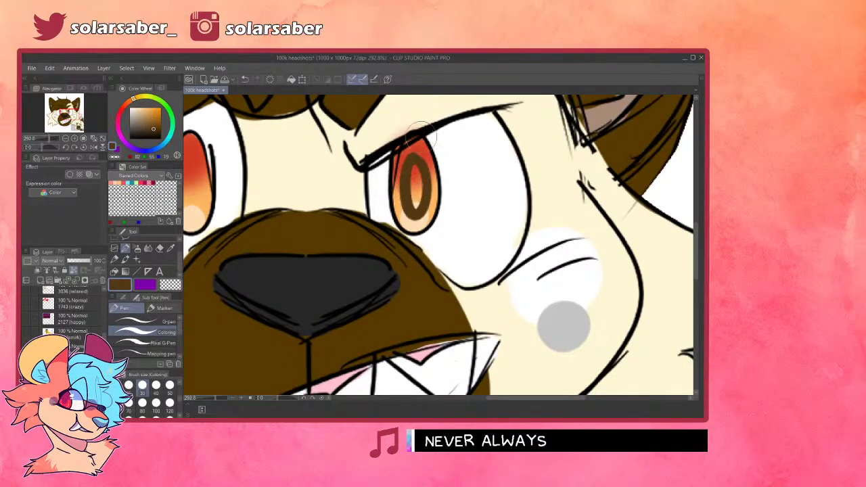
- Paint a matching dark brown oval ring pupil in the iris of the eye below the hair
scroll(396, 308, down, 5)
scroll(231, 244, up, 3)
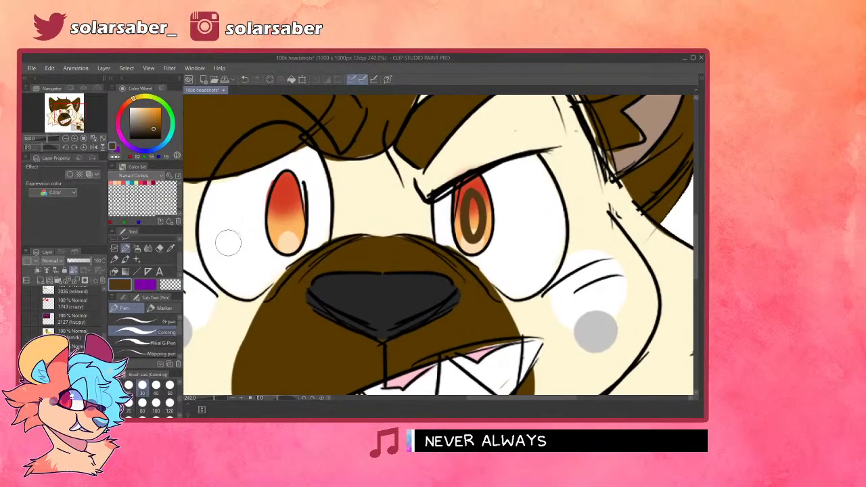
scroll(228, 243, up, 2)
mouse_move(302, 174)
mouse_down()
mouse_move(297, 183)
mouse_move(304, 170)
mouse_move(314, 207)
mouse_move(302, 177)
mouse_move(303, 234)
mouse_move(306, 175)
mouse_up()
key(ctrl+z)
key(ctrl+z)
key(ctrl+z)
key(ctrl+z)
key(ctrl+z)
key(ctrl+y)
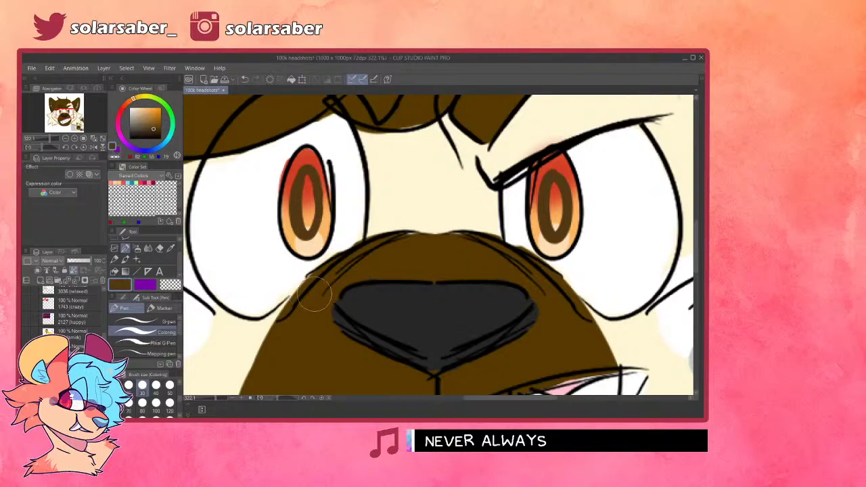
scroll(319, 283, down, 2)
scroll(426, 331, down, 5)
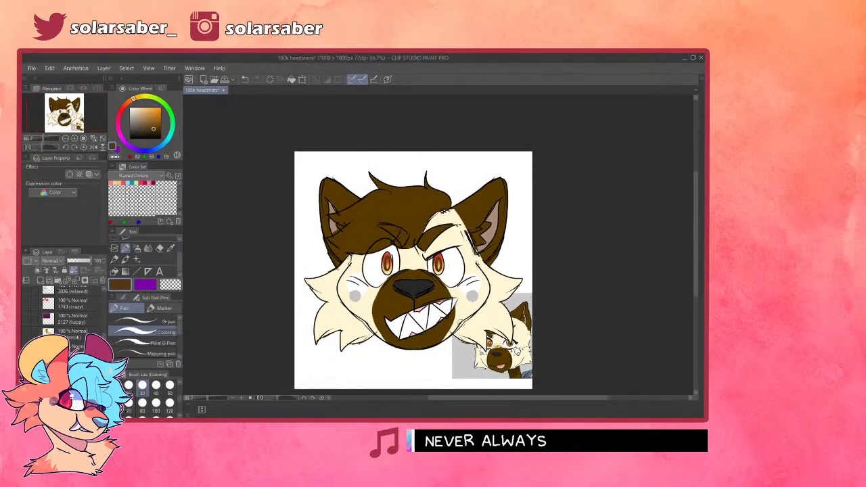
scroll(431, 295, up, 3)
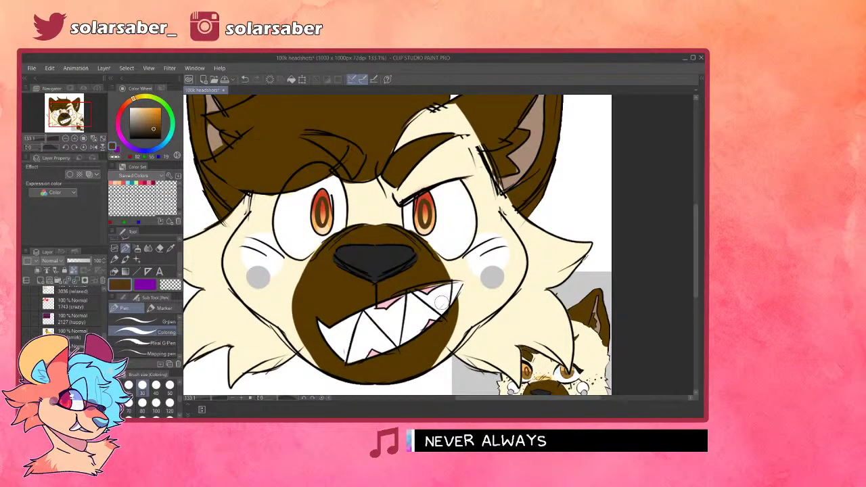
scroll(440, 300, down, 4)
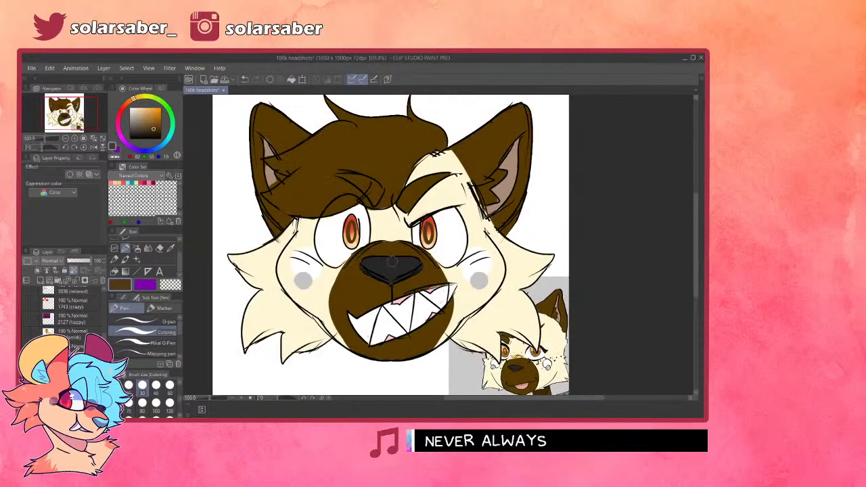
scroll(387, 234, up, 1)
scroll(338, 271, down, 1)
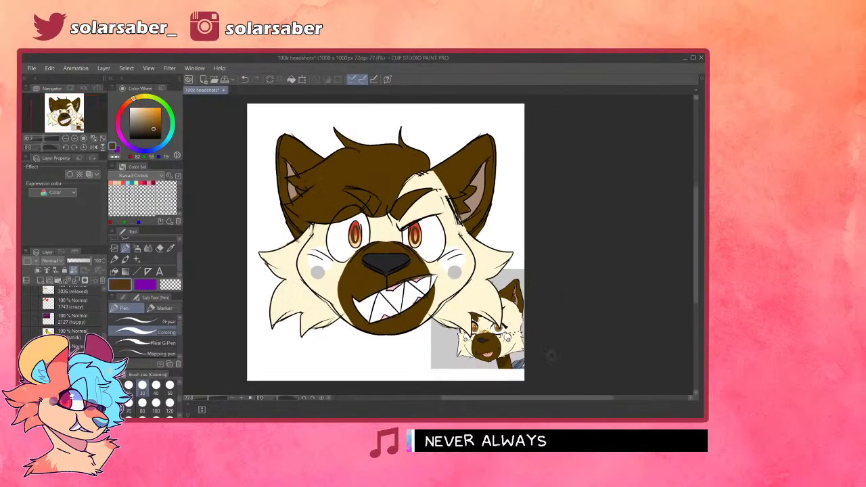
- Hide the reference image and paint a white glint across the upper outer edge of both irises with the Coloring pen
scroll(532, 365, up, 2)
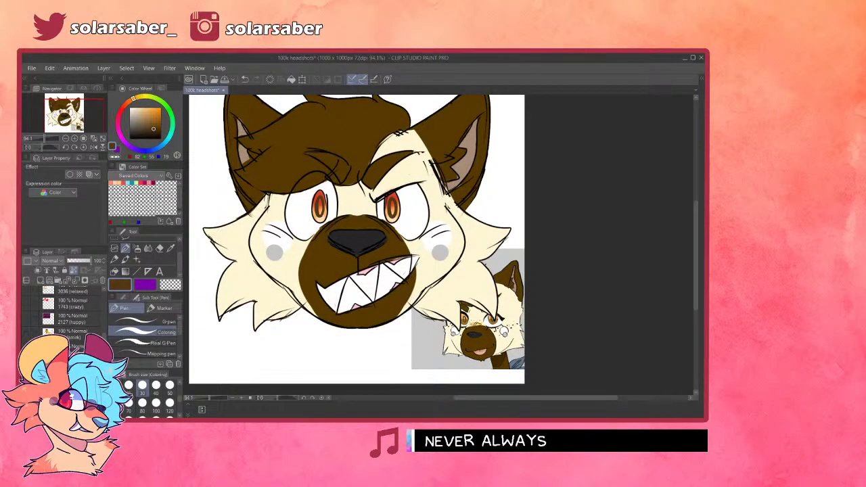
click(27, 346)
scroll(410, 275, down, 1)
scroll(314, 255, up, 1)
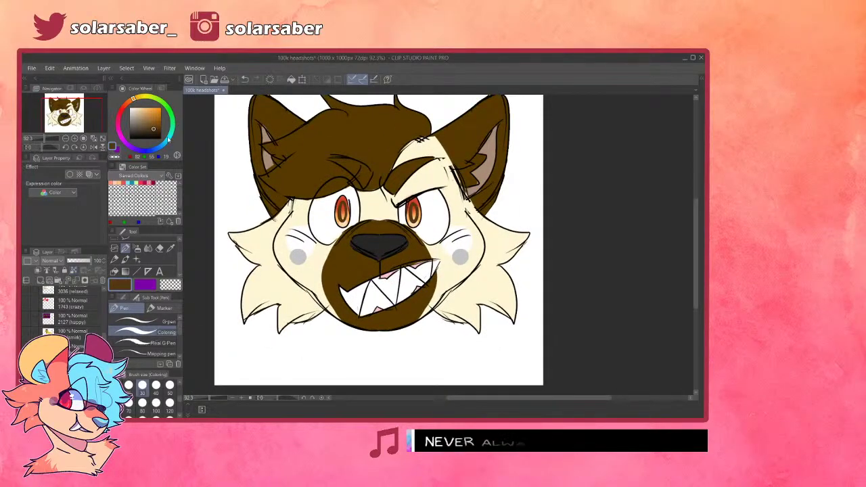
click(130, 108)
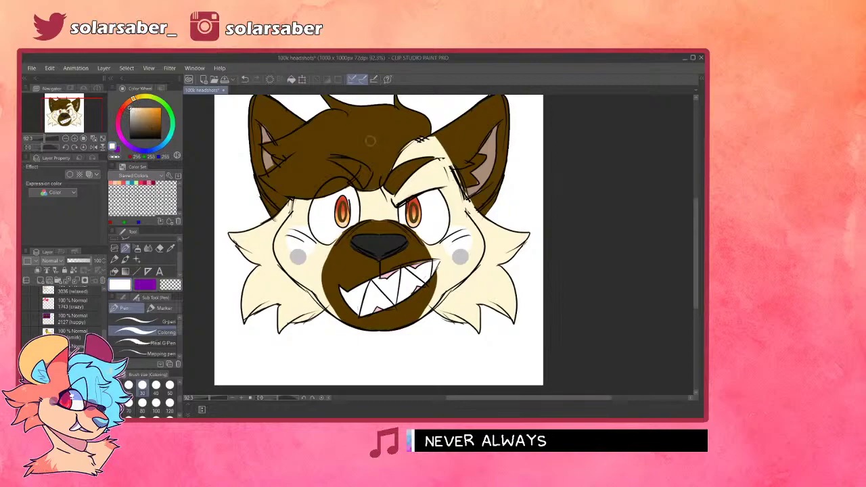
scroll(298, 176, up, 5)
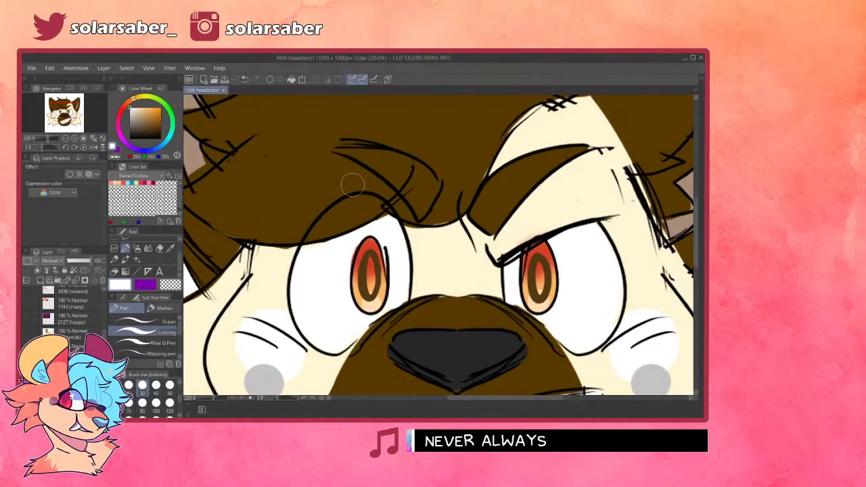
drag(365, 269, 354, 271)
drag(539, 272, 520, 274)
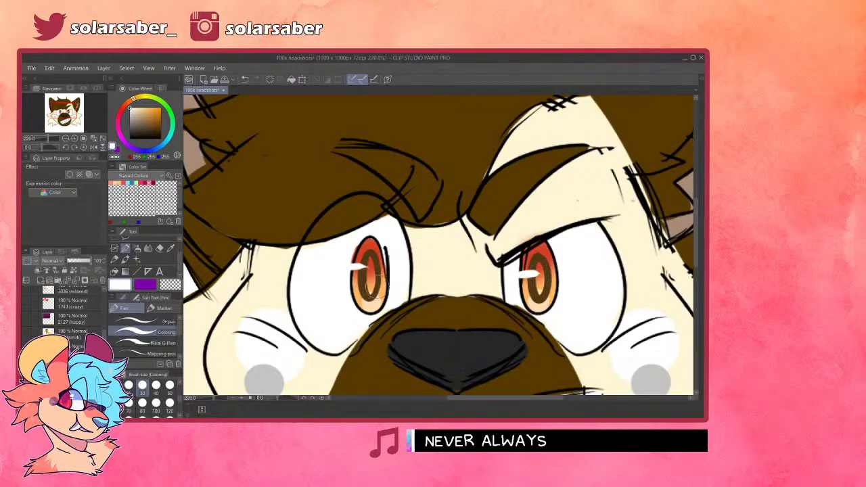
- Add small white glints near the bottom of both irises
drag(379, 295, 372, 291)
drag(551, 299, 543, 304)
key(ctrl+0)
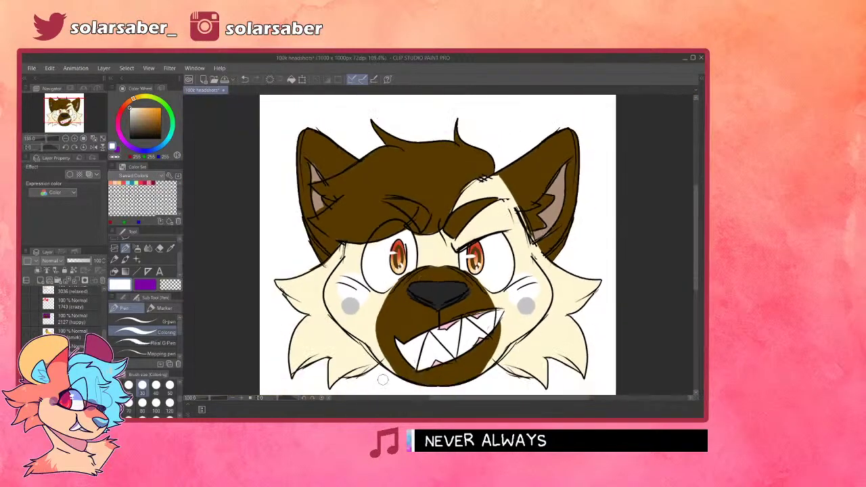
scroll(383, 380, down, 3)
scroll(440, 261, up, 7)
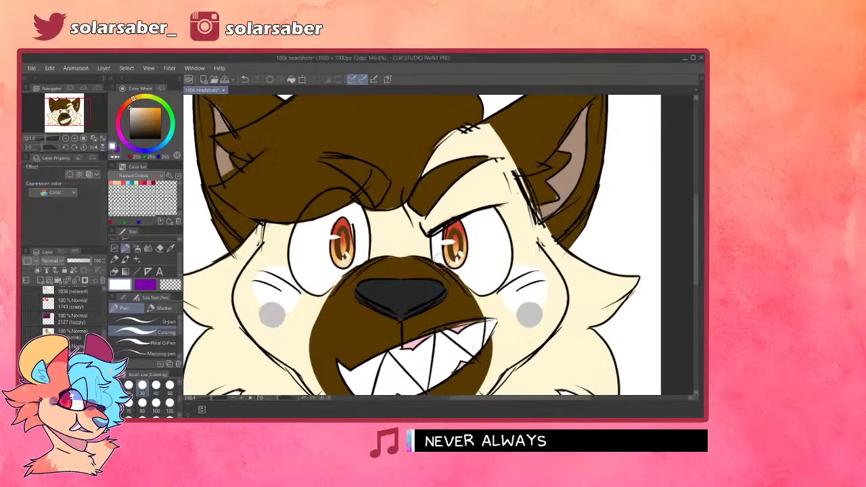
- Shade the upper eye white below the raised eyebrow in light pink on a Multiply layer, using the Coloring pen
key(ctrl+plus)
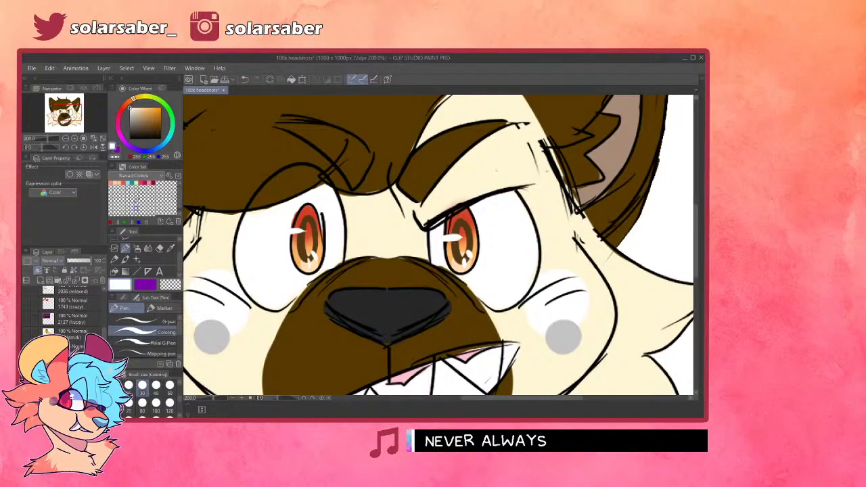
click(125, 180)
click(115, 180)
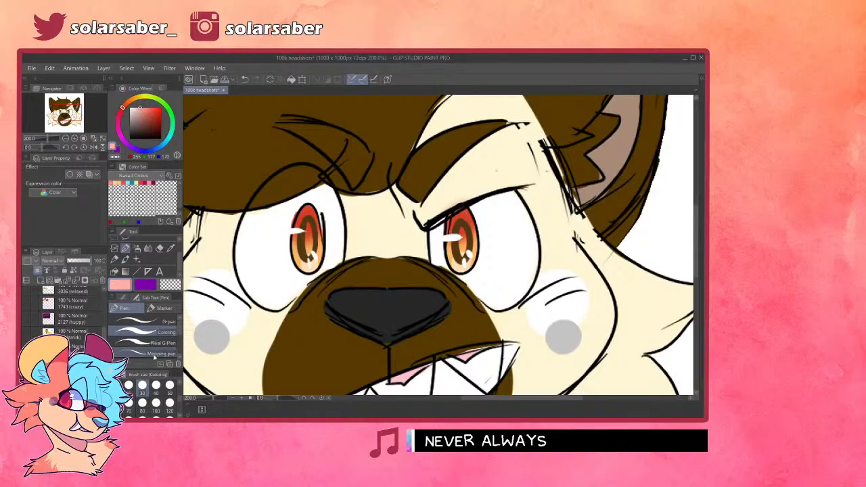
click(59, 85)
drag(437, 242, 510, 218)
key(ctrl+z)
drag(434, 245, 524, 231)
drag(443, 231, 438, 246)
mouse_move(472, 222)
mouse_down()
mouse_move(504, 205)
mouse_move(487, 202)
mouse_move(515, 212)
mouse_move(485, 214)
mouse_up()
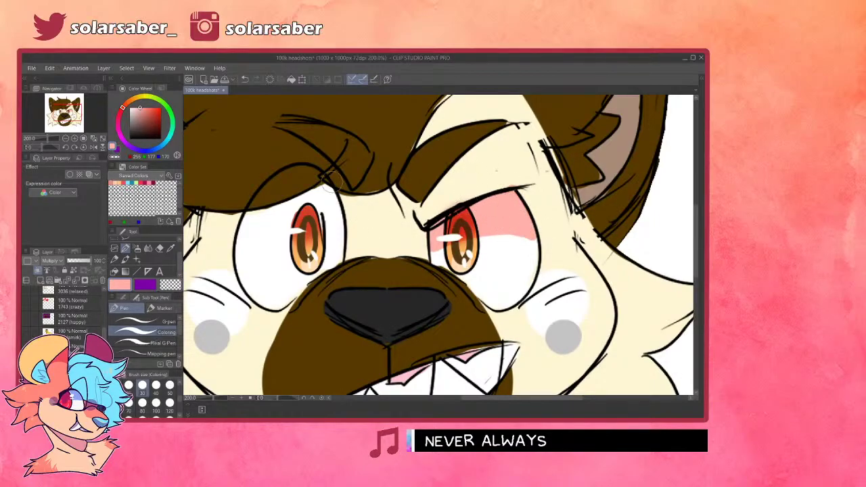
- Shade the upper white of the eye below the hair in the same pink and erase the shading that spills past its outline
mouse_move(236, 231)
mouse_down()
mouse_move(278, 216)
mouse_move(342, 233)
mouse_up()
key(ctrl+z)
drag(236, 231, 352, 236)
mouse_move(248, 222)
mouse_down()
mouse_move(290, 211)
mouse_move(245, 221)
mouse_move(327, 191)
mouse_up()
mouse_move(278, 214)
mouse_down()
mouse_move(325, 189)
mouse_move(332, 210)
mouse_move(310, 198)
mouse_move(352, 213)
mouse_up()
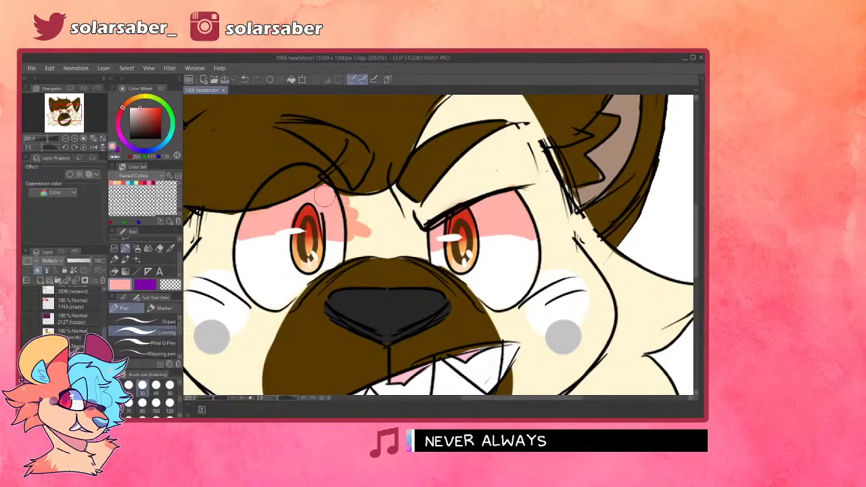
key(ctrl+z)
key(ctrl+z)
key(ctrl+z)
key(ctrl+z)
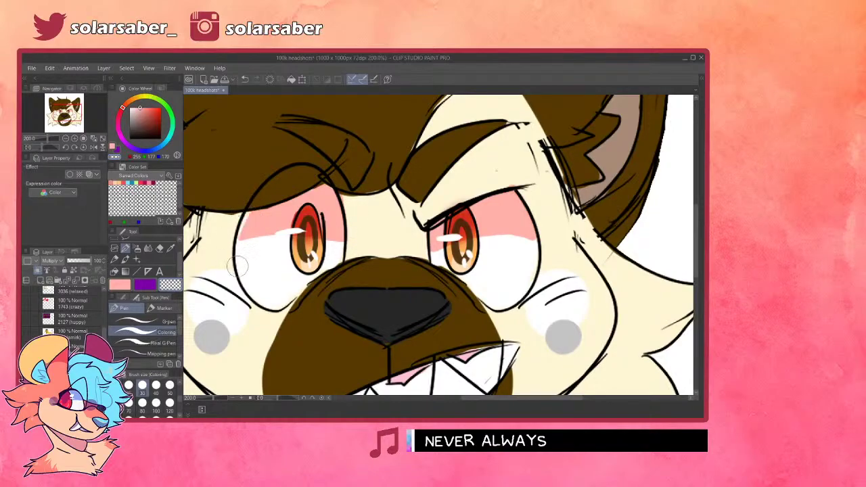
drag(339, 186, 333, 272)
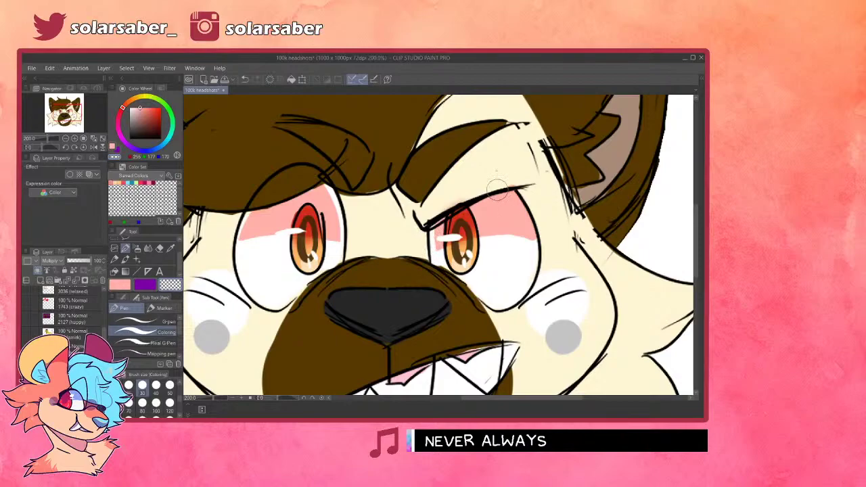
- Try a lower opacity on the pink eye shading layer, then delete that layer
scroll(473, 203, down, 5)
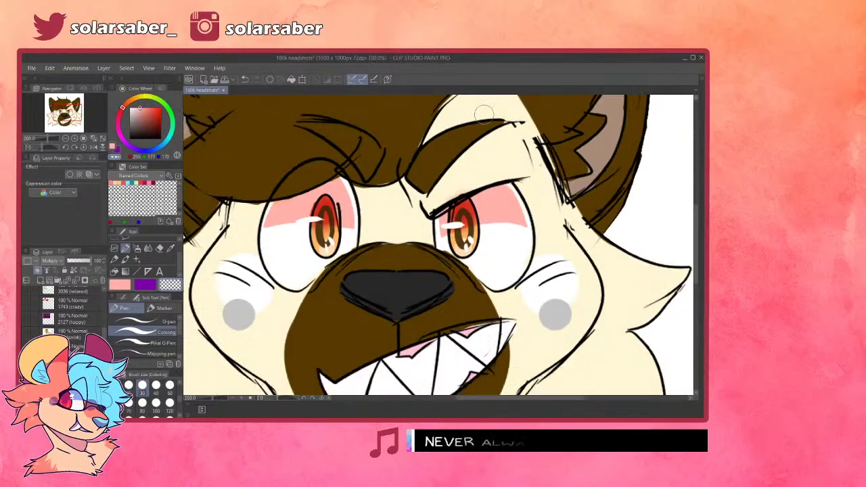
scroll(466, 145, up, 3)
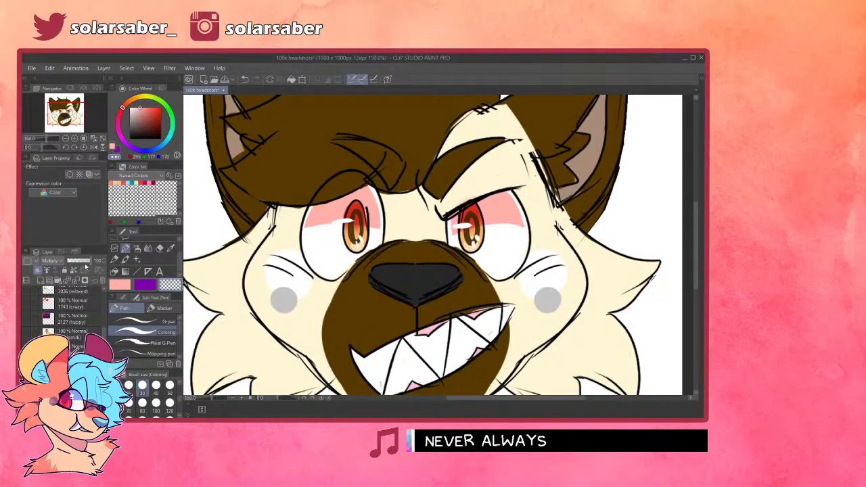
click(85, 262)
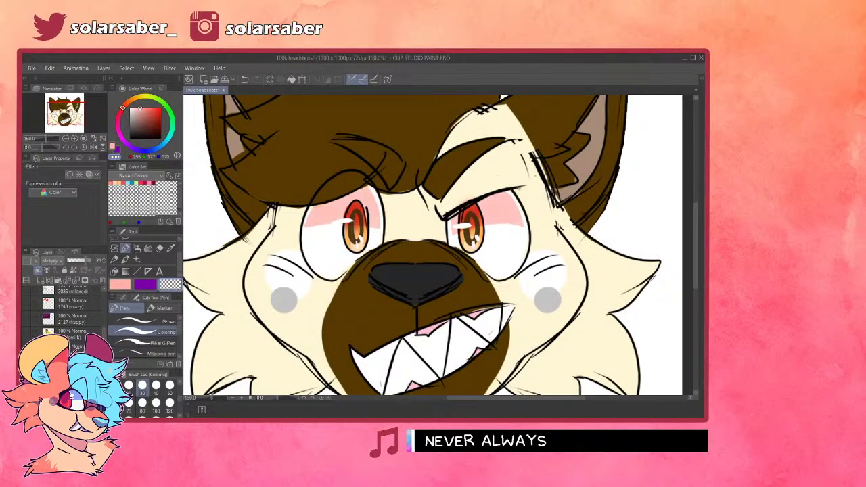
click(102, 280)
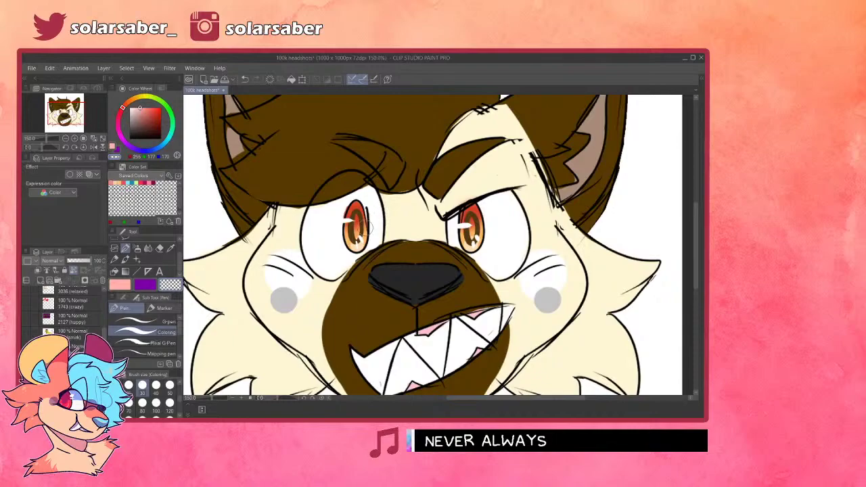
- Sample the iris's light orange and paint an orange rim around the red part of the iris below the hair
scroll(364, 228, up, 5)
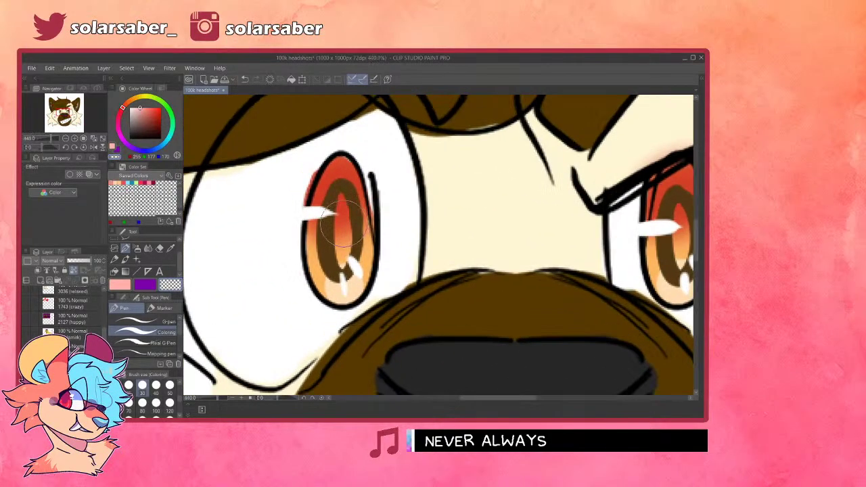
scroll(343, 225, down, 1)
alt+click(307, 281)
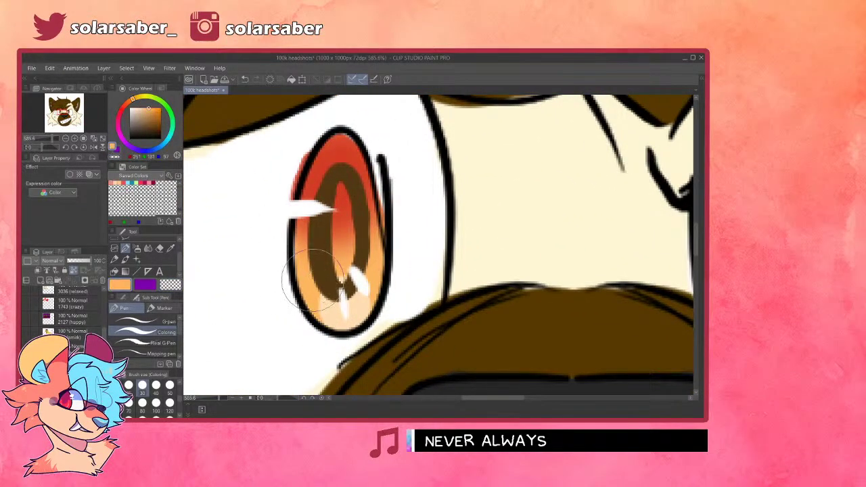
click(116, 385)
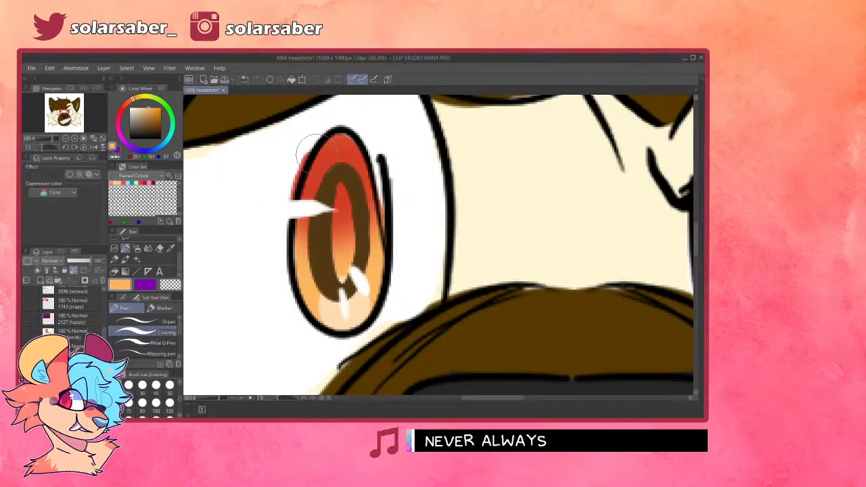
mouse_move(296, 246)
mouse_down()
mouse_move(334, 142)
mouse_move(324, 141)
mouse_move(351, 144)
mouse_move(334, 134)
mouse_move(367, 178)
mouse_move(350, 140)
mouse_move(372, 225)
mouse_move(355, 154)
mouse_move(369, 191)
mouse_move(373, 257)
mouse_up()
key(ctrl+z)
drag(364, 143, 376, 253)
key(ctrl+z)
drag(368, 150, 379, 267)
- Sample the eye white and cover the colour spilling outside both sides of that iris's outline
alt+click(266, 158)
drag(307, 141, 283, 227)
drag(386, 152, 404, 269)
- Resample the light orange and paint a matching rim around the iris below the raised eyebrow
alt+click(302, 288)
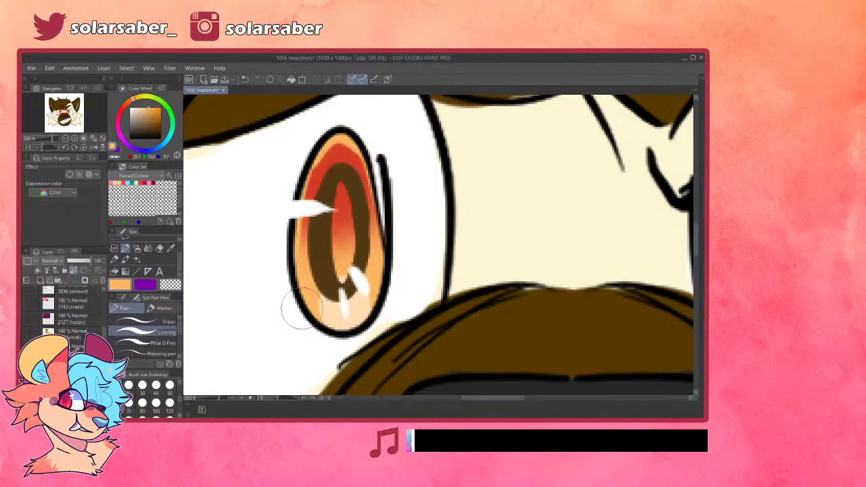
scroll(301, 307, down, 5)
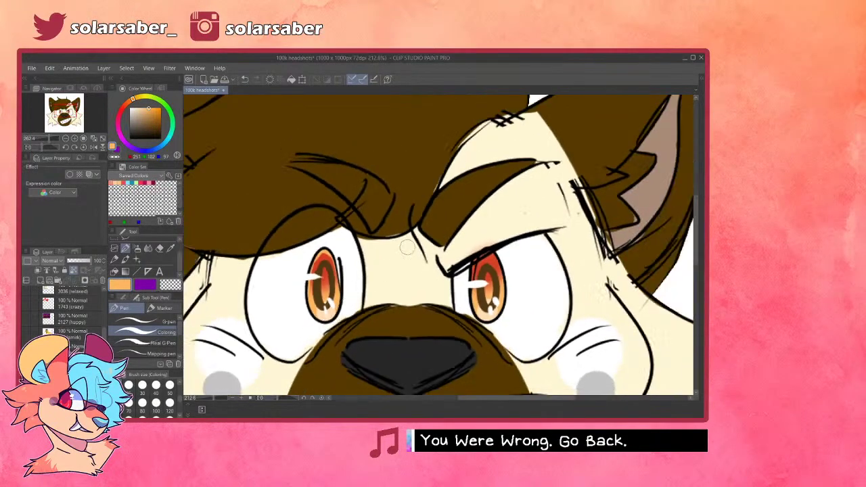
scroll(537, 299, up, 5)
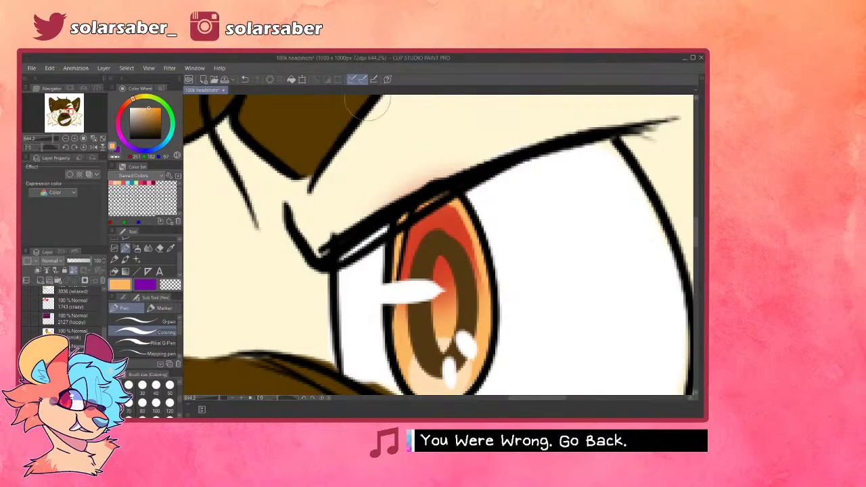
scroll(484, 217, down, 20)
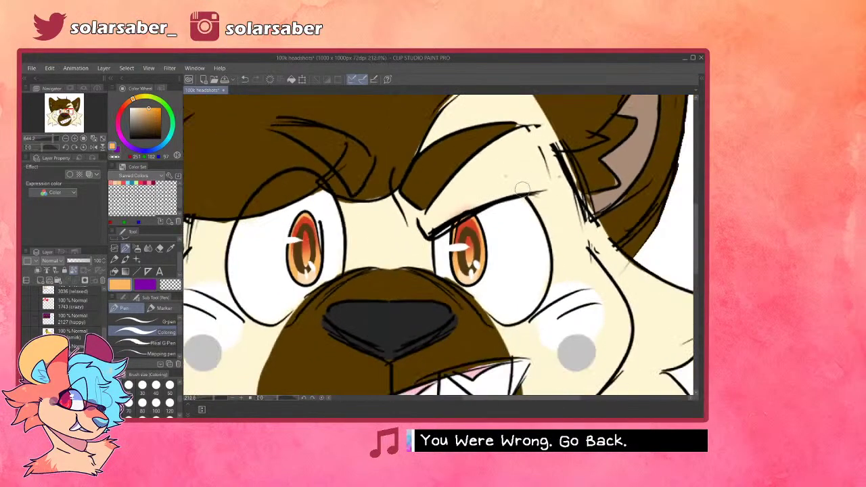
scroll(422, 250, down, 2)
scroll(466, 243, up, 1)
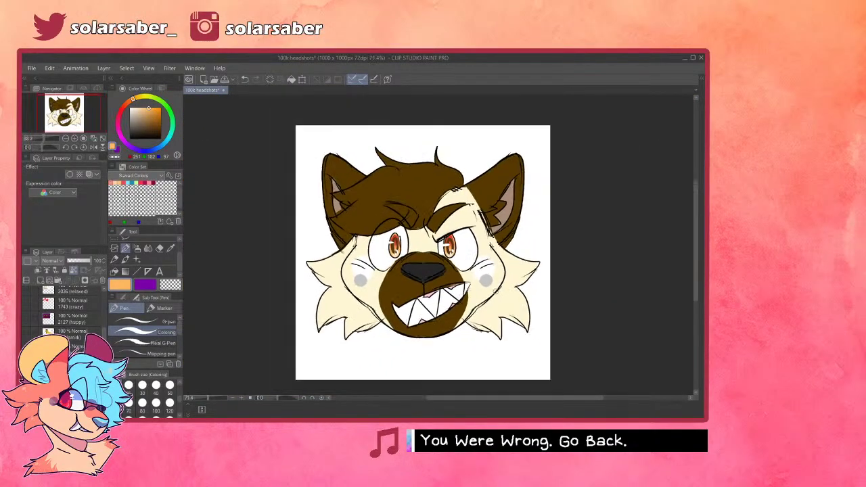
scroll(518, 234, down, 1)
scroll(518, 234, up, 3)
scroll(67, 312, down, 2)
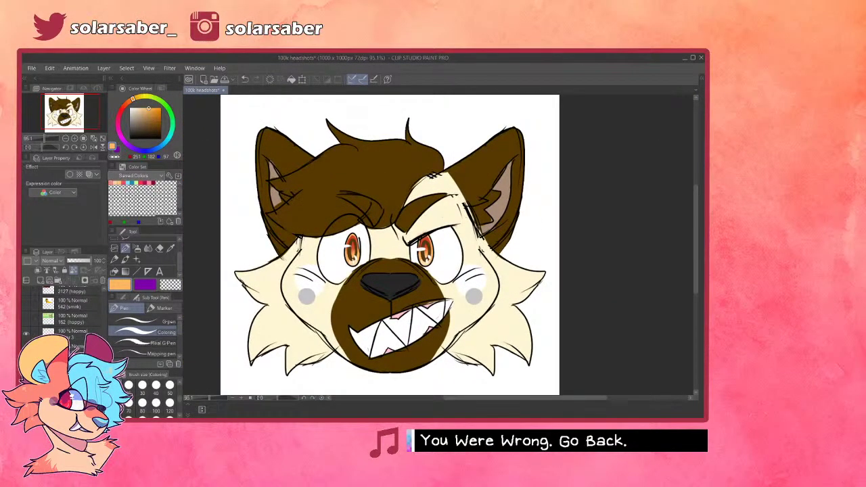
- Show the reference image, sample the dark brown of its freckles, and dot freckles over both cheeks and the bridge of the nose
click(26, 349)
scroll(535, 361, up, 5)
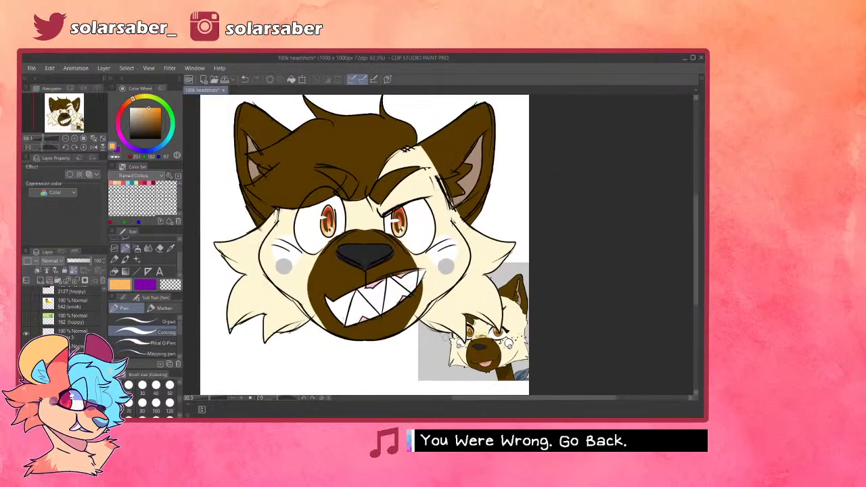
scroll(536, 360, up, 3)
alt+click(525, 344)
alt+click(532, 348)
scroll(533, 341, down, 7)
scroll(532, 329, down, 3)
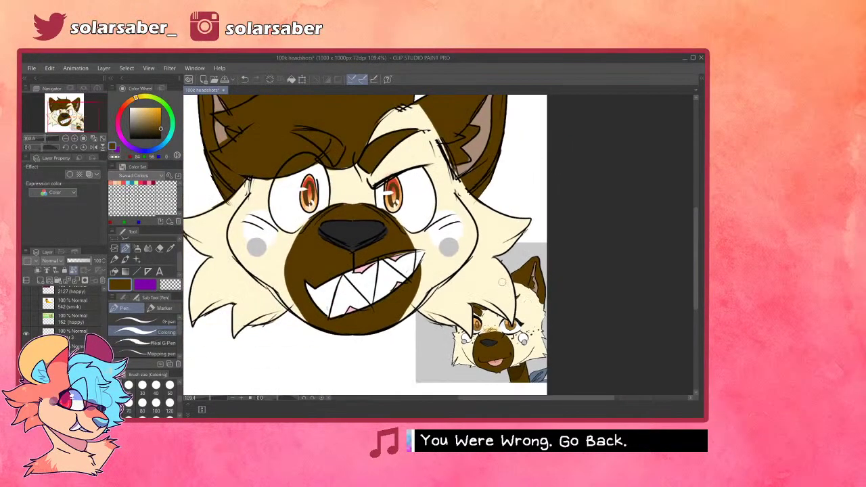
scroll(383, 211, up, 1)
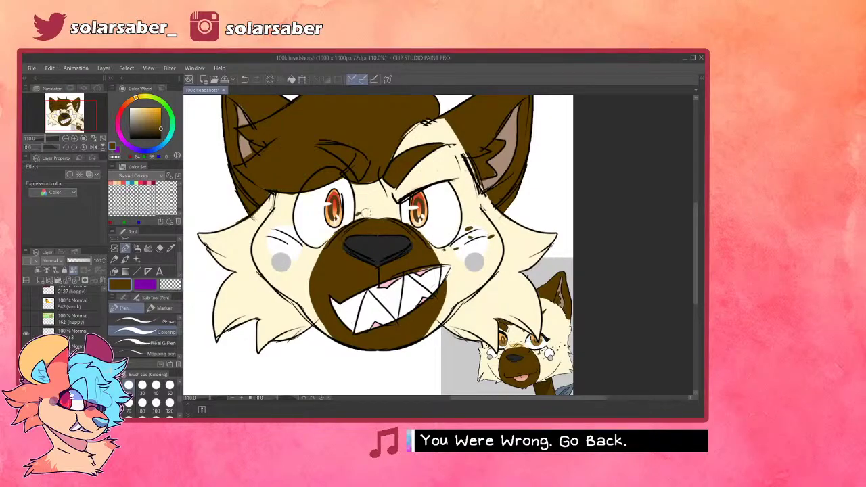
click(392, 213)
scroll(409, 260, down, 8)
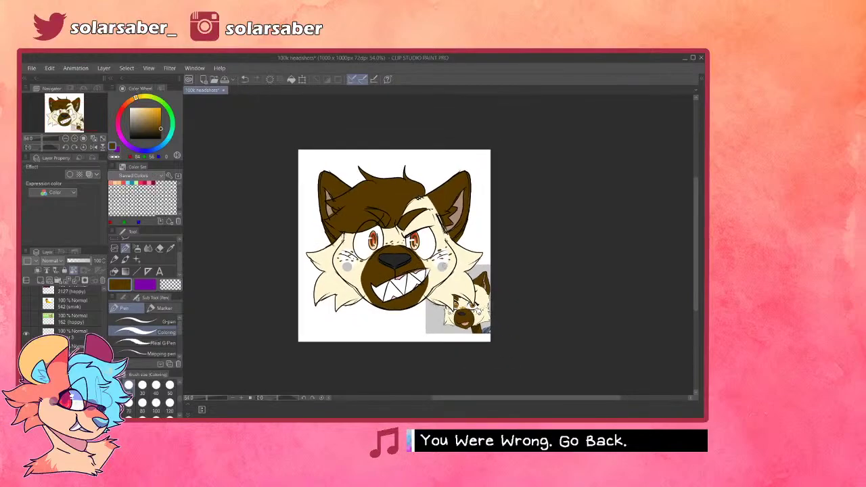
- Compare the freckled face with the reference image and hide the reference again
scroll(429, 255, up, 5)
scroll(429, 257, up, 1)
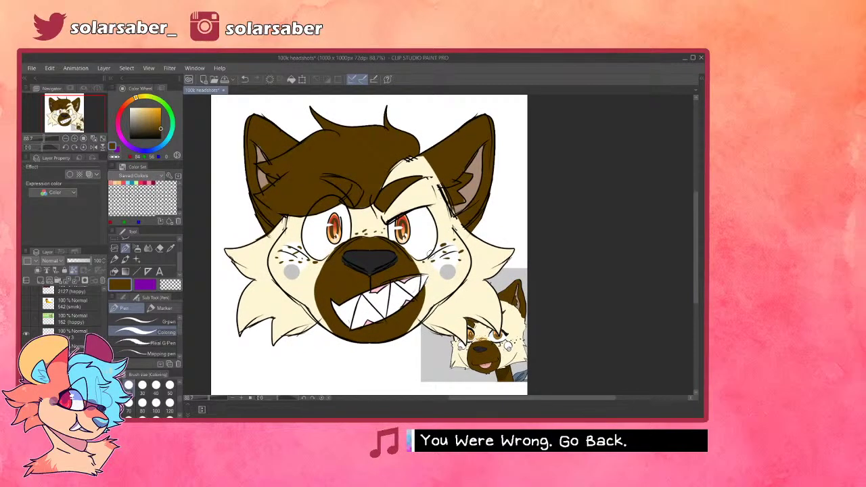
scroll(367, 287, down, 1)
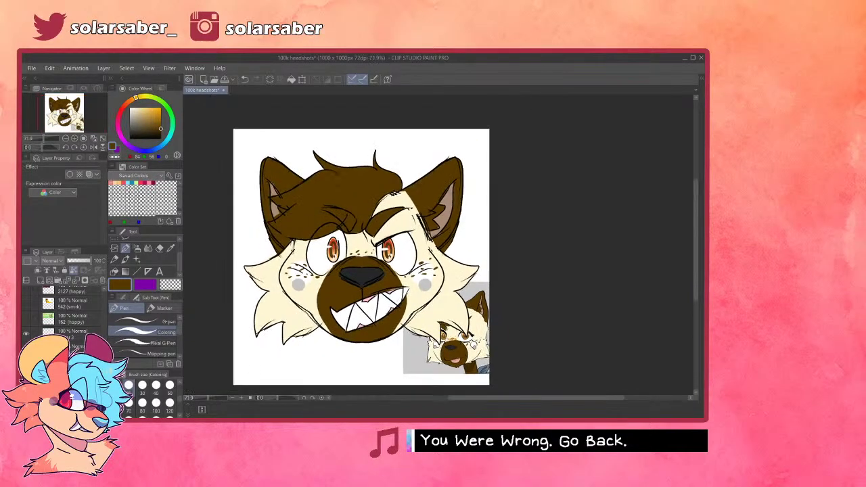
scroll(309, 295, up, 3)
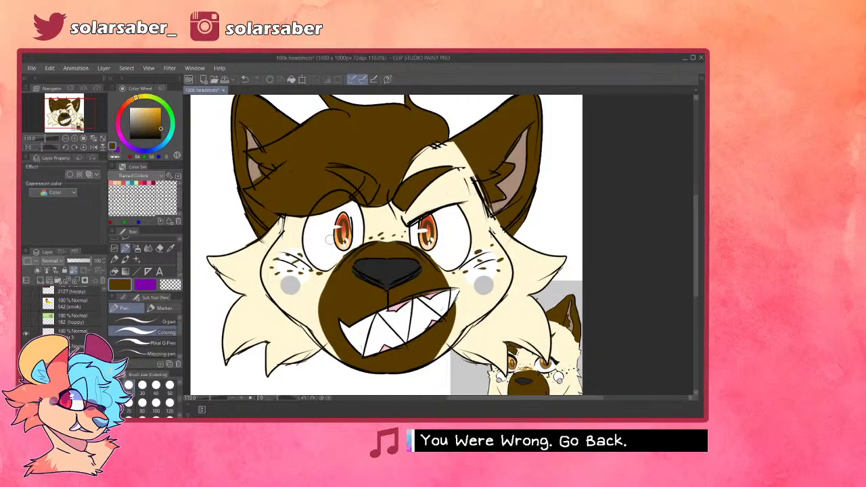
scroll(328, 238, down, 2)
click(26, 349)
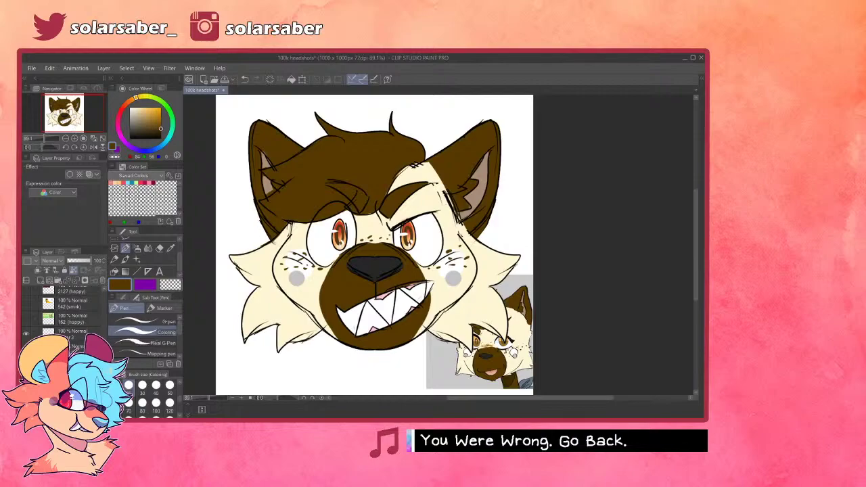
scroll(356, 236, down, 3)
scroll(357, 210, up, 3)
scroll(339, 255, up, 1)
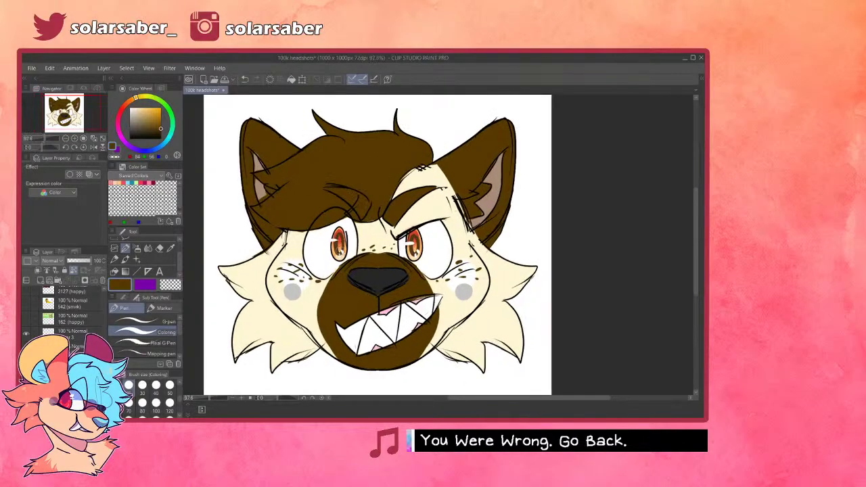
- Undo the pink shading over both eyes and hide the finished brown animal headshot to leave a blank canvas
click(25, 349)
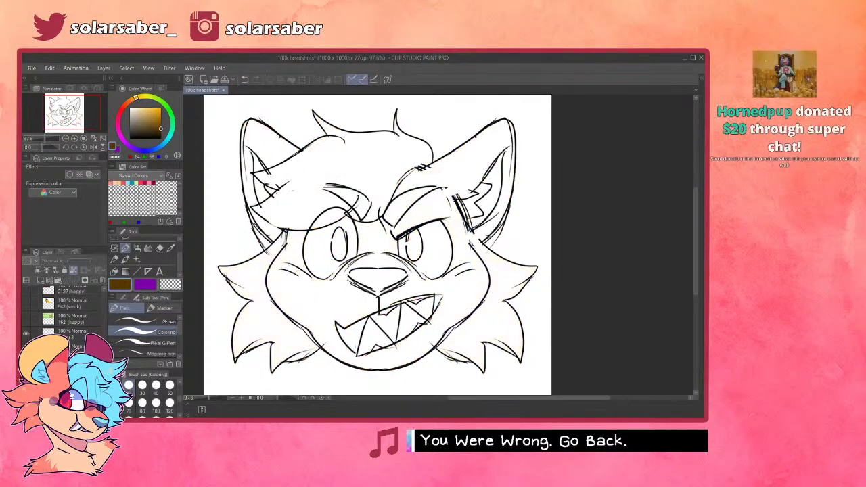
click(25, 349)
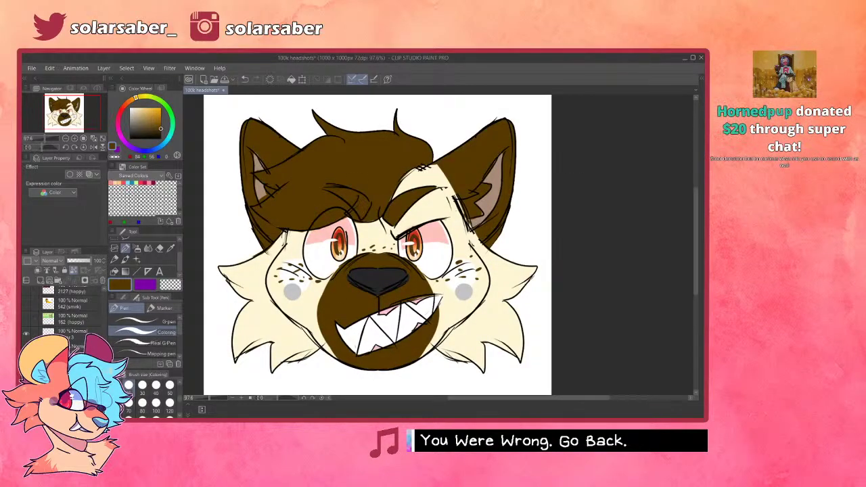
key(ctrl+z)
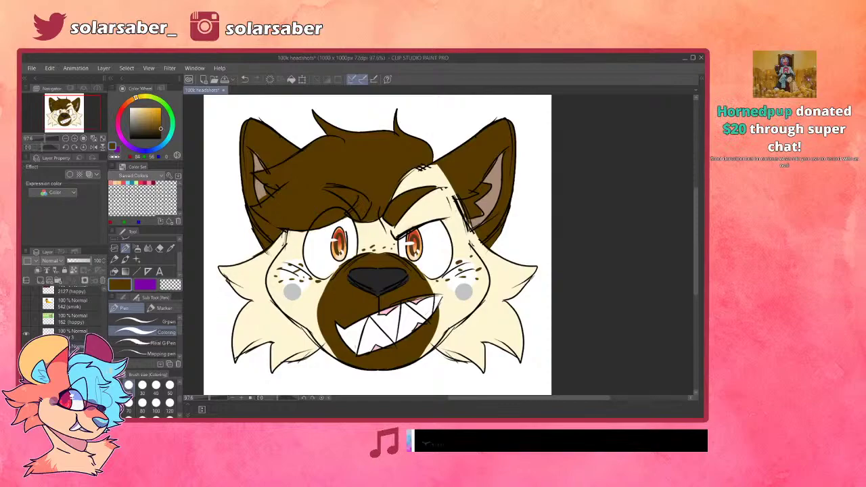
click(25, 348)
key(ctrl+z)
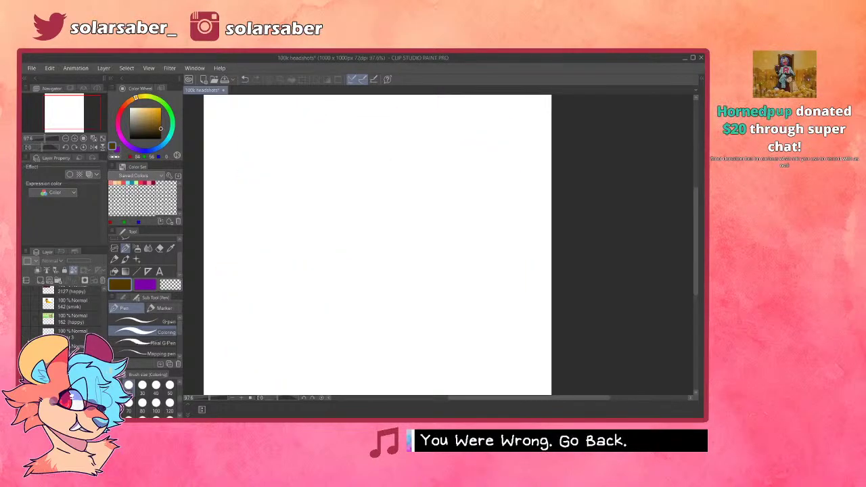
- Show the fennec fox reference layer "162 (happy)" and make it the active layer
click(27, 320)
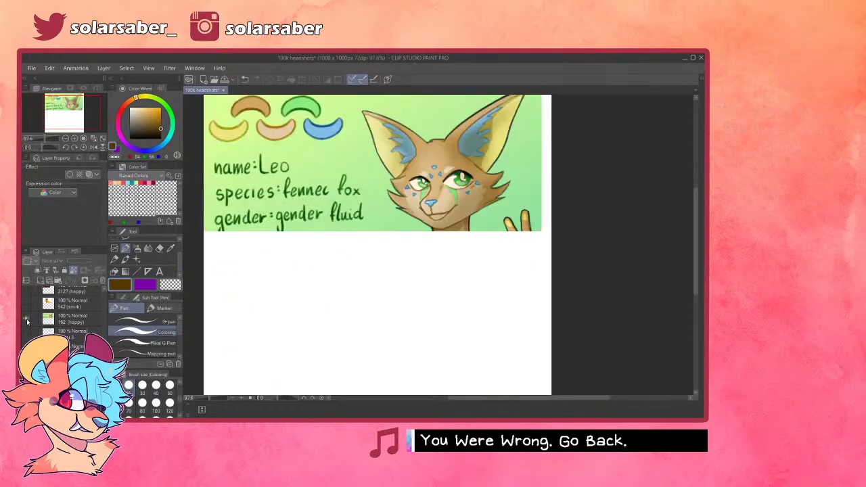
scroll(498, 190, down, 3)
scroll(426, 194, up, 3)
scroll(423, 217, down, 2)
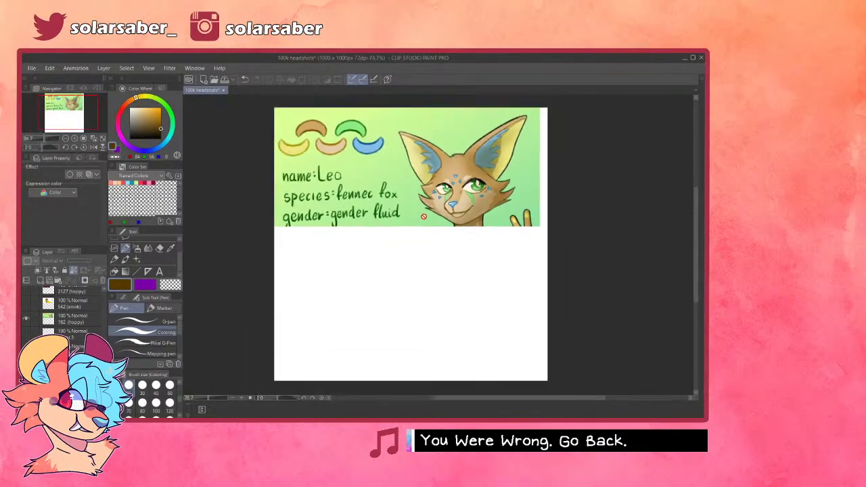
click(86, 323)
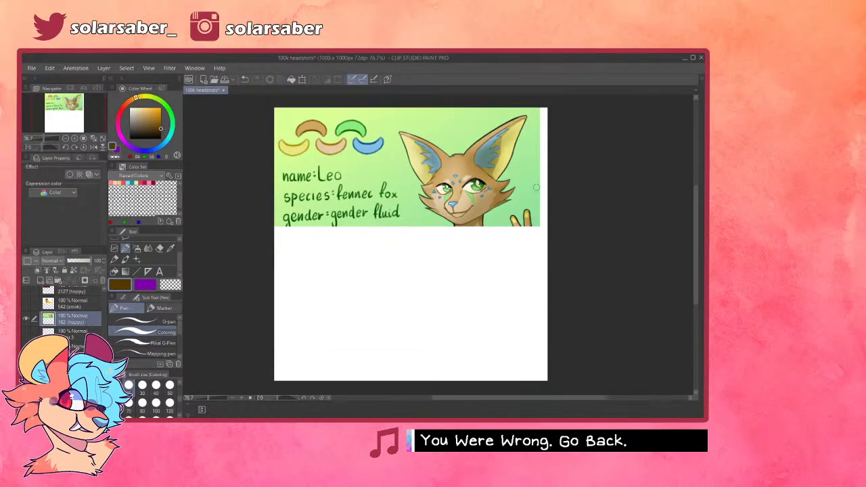
scroll(533, 182, up, 1)
scroll(533, 182, down, 1)
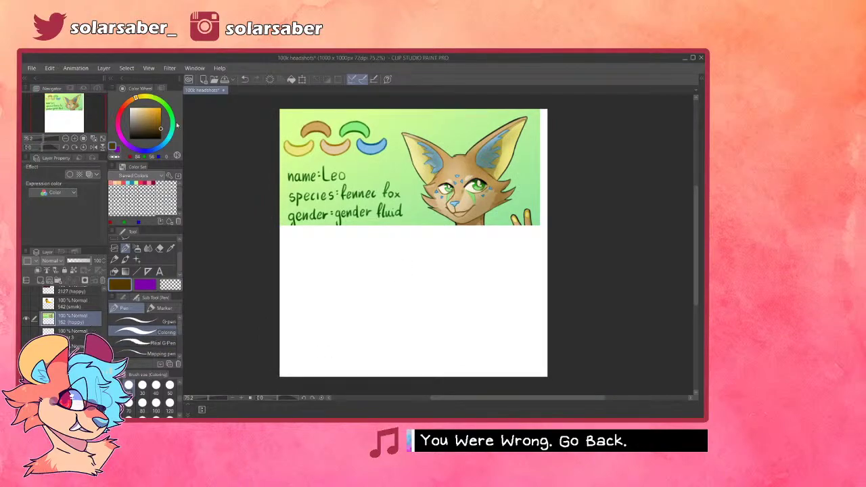
- Add a new layer above the fox reference and place a vertical symmetrical ruler through the middle of the canvas
click(40, 280)
click(149, 272)
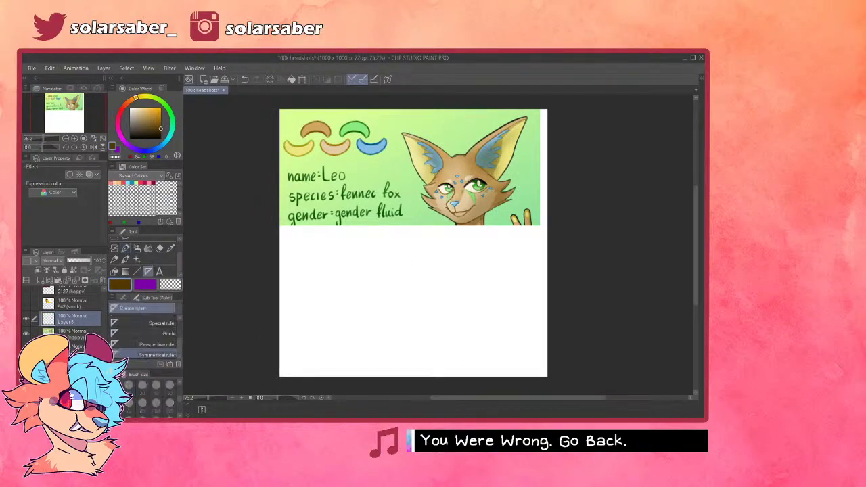
scroll(410, 134, down, 2)
drag(409, 105, 409, 317)
scroll(407, 218, down, 1)
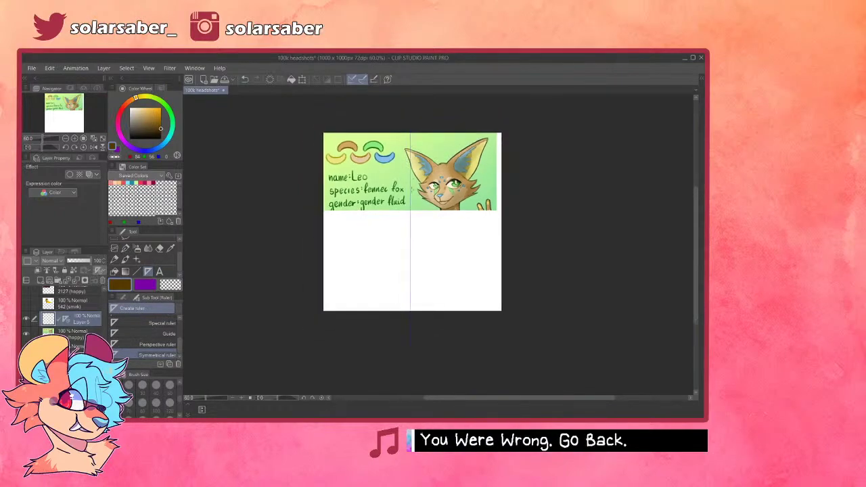
scroll(410, 177, up, 1)
- Lower the fox reference layer's opacity to 41% and return to the layer with the symmetrical ruler
click(73, 330)
drag(68, 261, 59, 295)
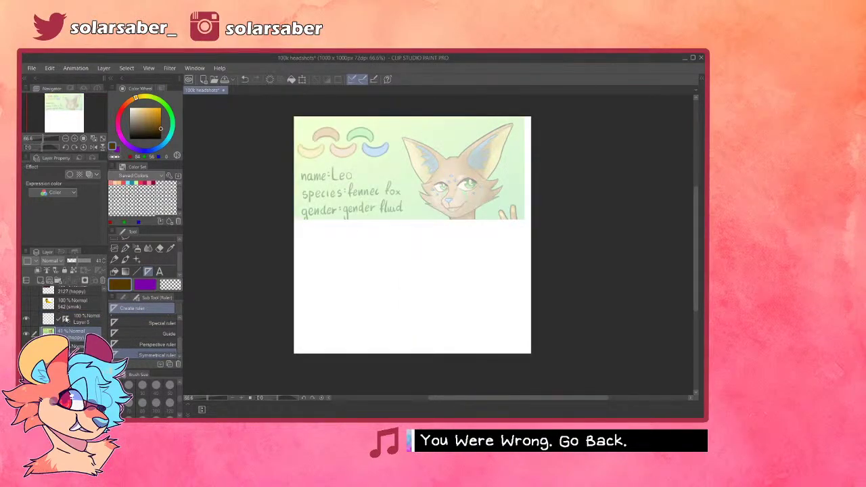
click(65, 317)
scroll(503, 148, up, 2)
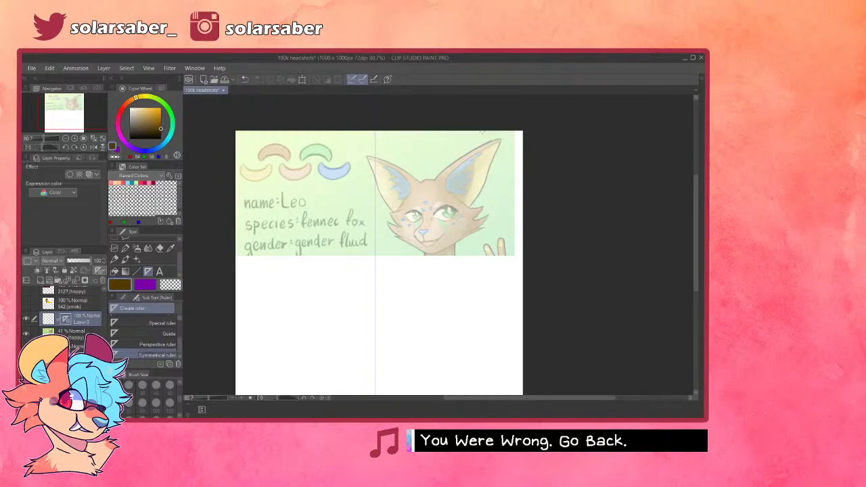
- Draw a large symmetrical head circle across the ruler line using the G-pen in pinkish red
key(p)
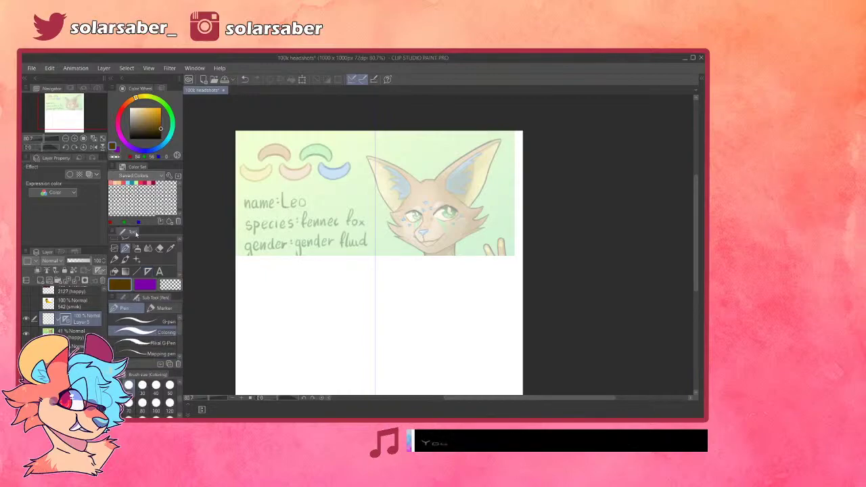
click(146, 322)
click(143, 180)
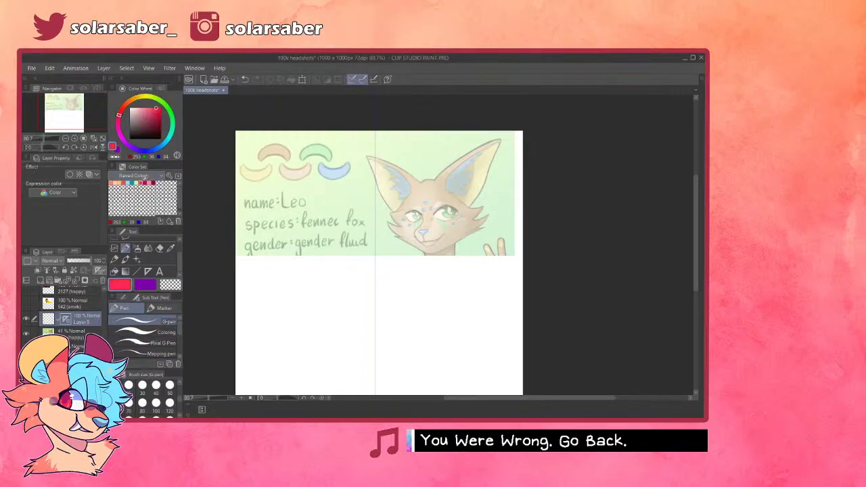
drag(376, 338, 369, 337)
key(ctrl+z)
scroll(469, 274, down, 3)
scroll(480, 293, up, 2)
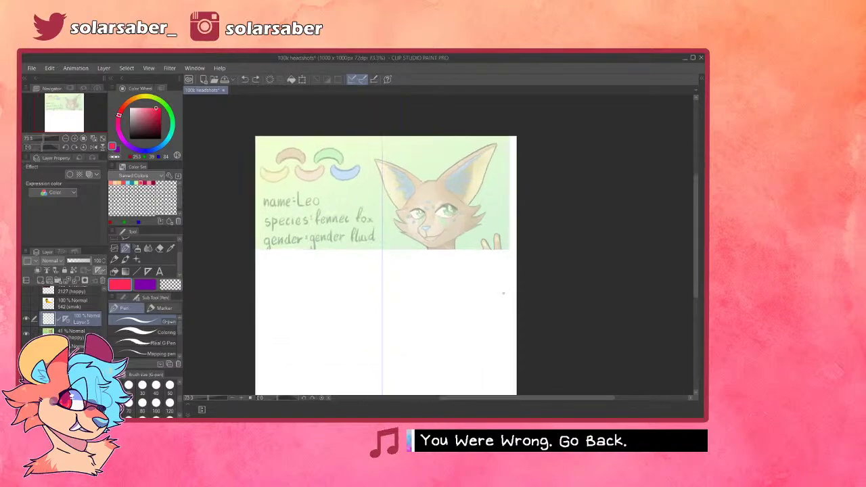
drag(381, 193, 384, 348)
key(ctrl+z)
drag(380, 203, 388, 366)
key(ctrl+z)
drag(381, 198, 383, 365)
drag(382, 197, 385, 367)
key(ctrl+z)
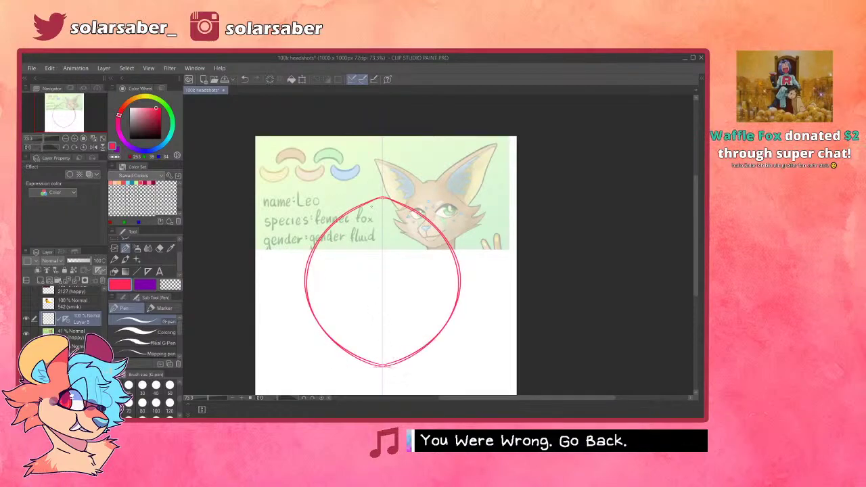
key(ctrl+z)
drag(383, 203, 379, 204)
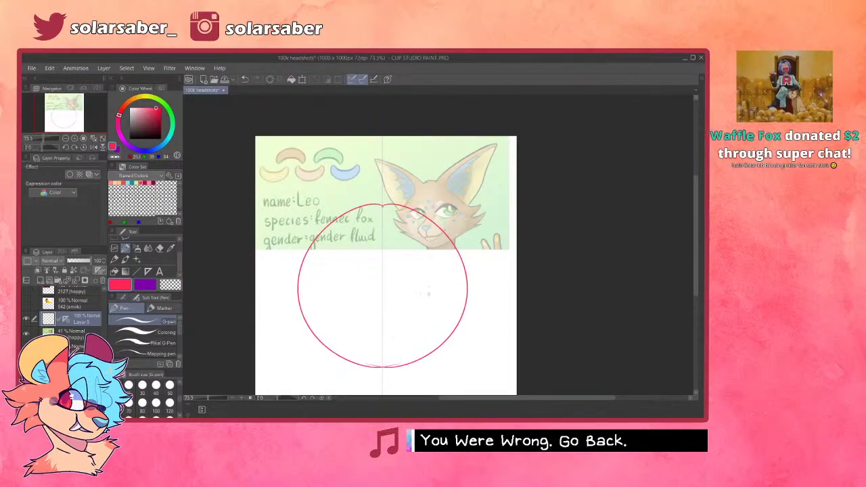
- Move the head circle up, scale it down slightly and centre it on the symmetry line
scroll(406, 270, down, 2)
scroll(438, 285, up, 2)
key(k)
drag(386, 248, 384, 231)
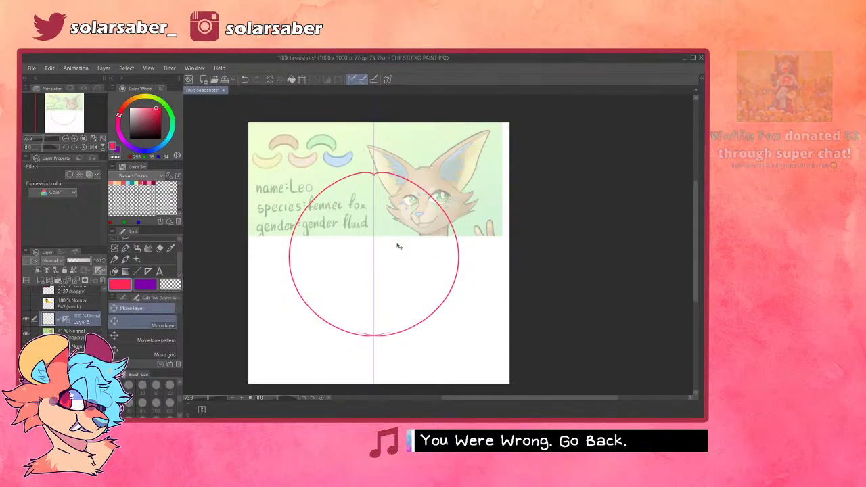
key(ctrl+t)
drag(452, 328, 433, 307)
drag(441, 255, 436, 264)
click(369, 342)
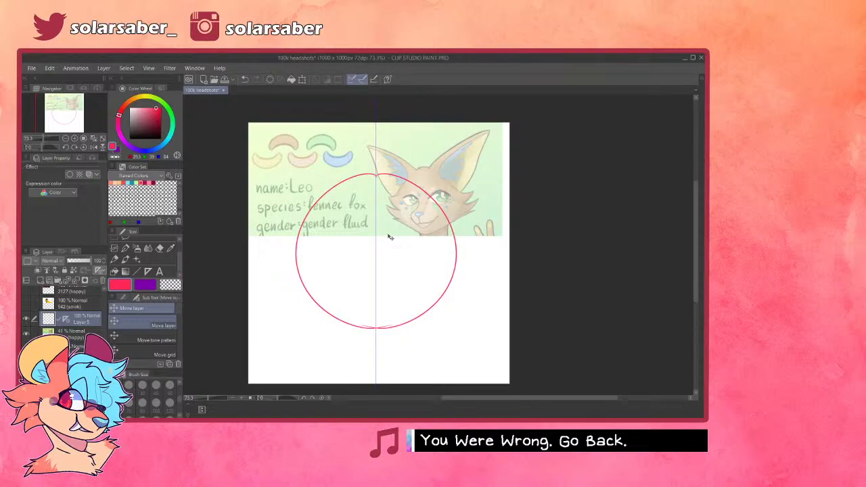
- Transfer the symmetrical ruler from the circle's layer to a new layer above it
key(o)
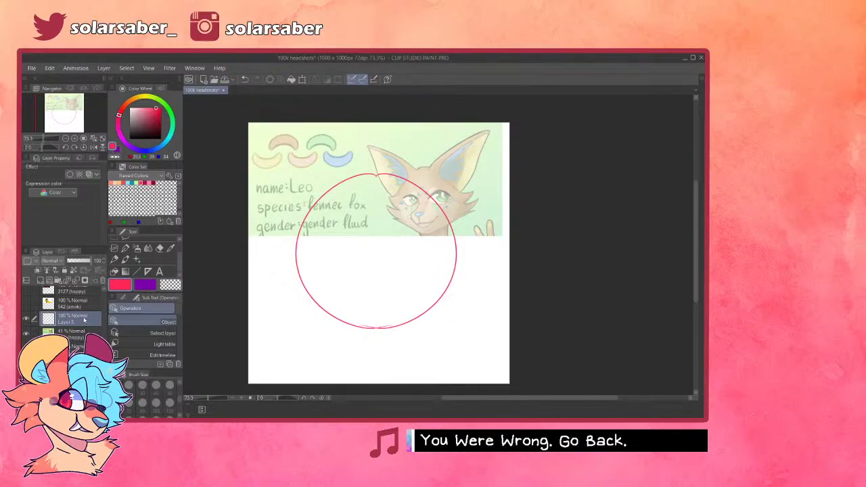
key(ctrl+shift+n)
key(ctrl+v)
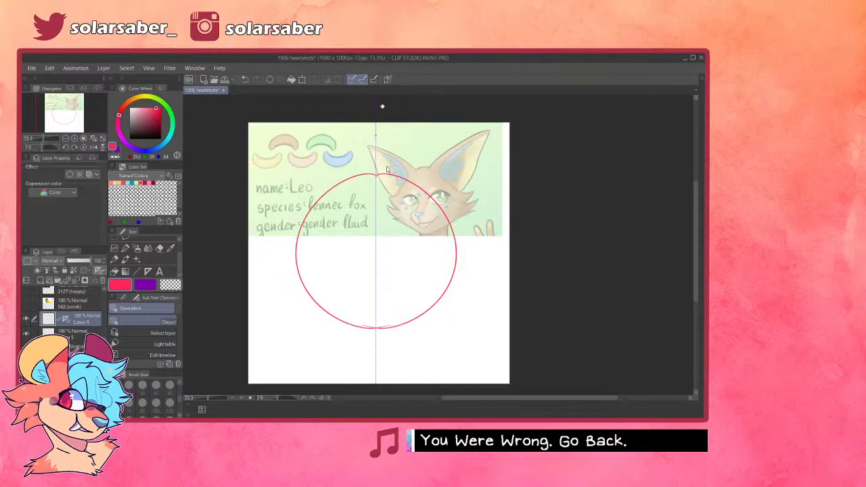
key(p)
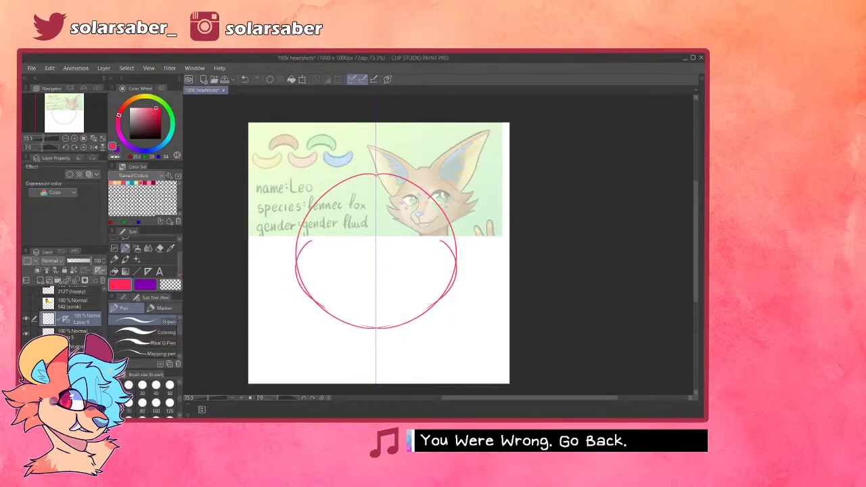
- Try to sketch symmetrical cheek and jaw lines around the lower half of the head circle with the G-pen
drag(297, 252, 326, 309)
key(ctrl+z)
mouse_move(310, 236)
mouse_down()
mouse_move(307, 286)
mouse_move(330, 302)
mouse_move(305, 245)
mouse_move(338, 306)
mouse_move(305, 247)
mouse_move(331, 308)
mouse_move(376, 335)
mouse_up()
key(ctrl+z)
key(ctrl+z)
key(ctrl+z)
key(ctrl+z)
drag(332, 310, 371, 335)
key(ctrl+z)
drag(331, 309, 388, 340)
key(ctrl+z)
key(ctrl+z)
key(ctrl+z)
drag(346, 322, 389, 339)
key(ctrl+z)
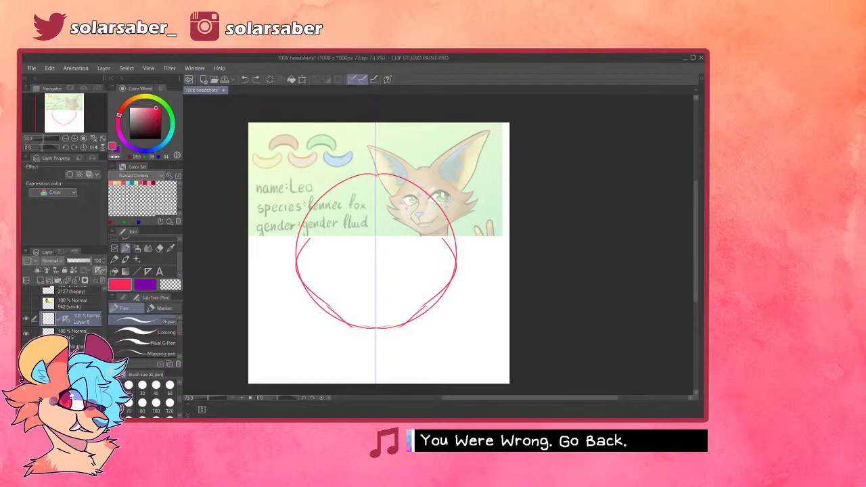
- Undo the cheek and jaw lines and sketch a small triangular nose on the symmetry line just below the circle's centre
mouse_move(377, 269)
mouse_down()
mouse_move(399, 272)
mouse_move(391, 269)
mouse_up()
key(ctrl+z)
key(ctrl+z)
key(ctrl+z)
key(ctrl+z)
key(ctrl+z)
mouse_move(377, 259)
mouse_down()
mouse_move(397, 258)
mouse_move(376, 274)
mouse_up()
key(ctrl+z)
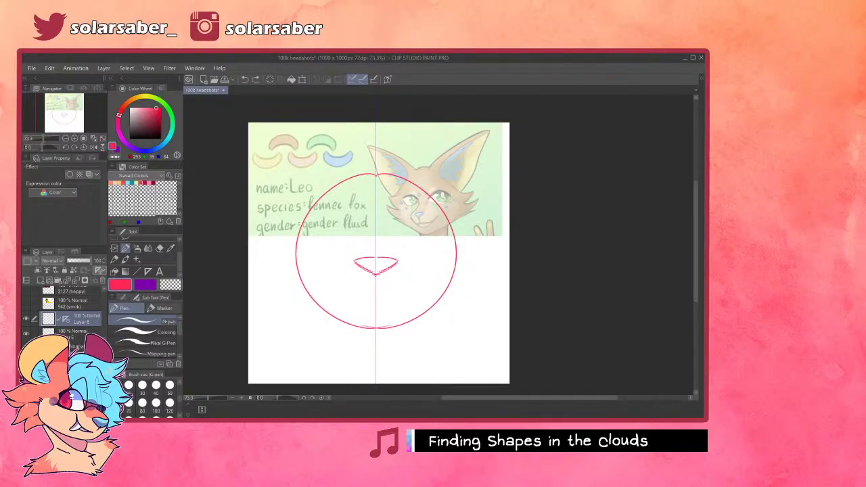
- Try several rounder cheek curves and a chin line inside the head circle around the nose
drag(302, 236, 324, 295)
key(ctrl+z)
drag(303, 238, 328, 307)
key(ctrl+z)
mouse_move(318, 244)
mouse_down()
mouse_move(306, 263)
mouse_move(338, 308)
mouse_up()
key(ctrl+z)
mouse_move(315, 244)
mouse_down()
mouse_move(305, 285)
mouse_move(331, 308)
mouse_up()
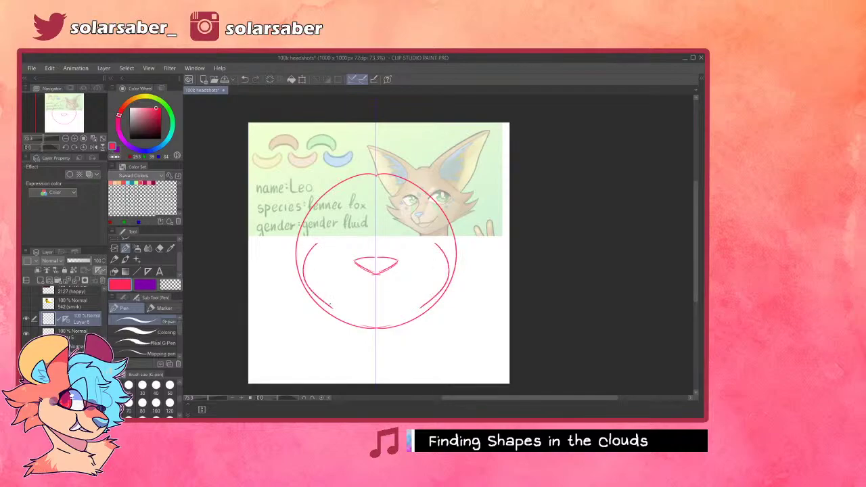
key(ctrl+z)
drag(330, 308, 376, 330)
key(ctrl+z)
drag(330, 308, 376, 330)
key(ctrl+z)
key(ctrl+z)
mouse_move(316, 244)
mouse_down()
mouse_move(300, 275)
mouse_move(333, 307)
mouse_up()
key(ctrl+z)
key(ctrl+z)
key(ctrl+z)
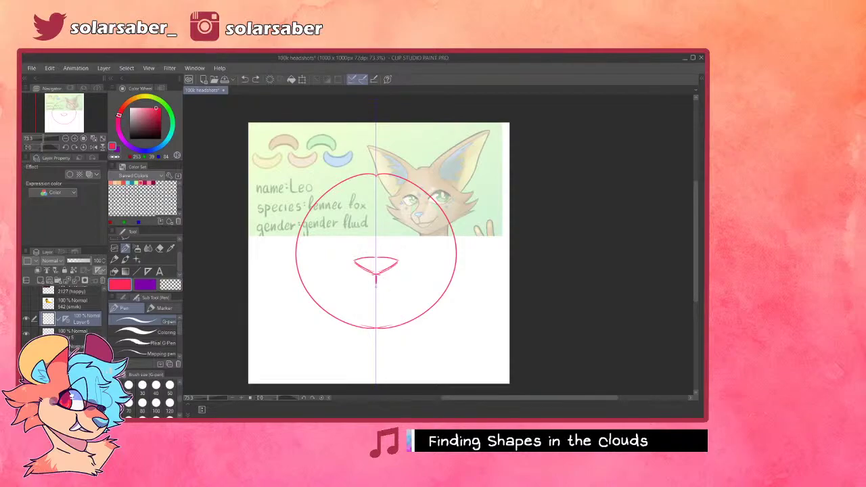
- Sketch a smiling mouth curling up on both sides below the nose and an arched muzzle line above the nose
key(ctrl+z)
mouse_move(375, 285)
mouse_down()
mouse_move(356, 294)
mouse_move(421, 267)
mouse_up()
key(ctrl+z)
drag(399, 295, 416, 270)
drag(347, 261, 375, 247)
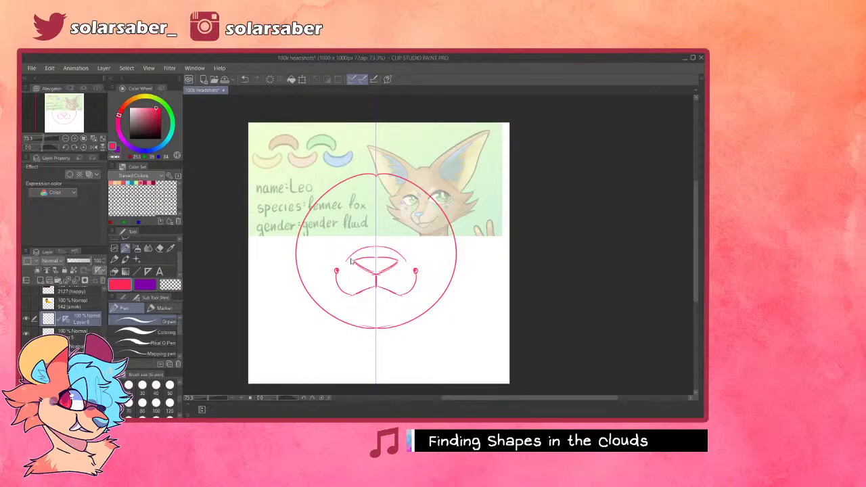
- Refine the muzzle line above the nose and sketch two tall oval eyes with smaller oval irises inside
mouse_move(386, 246)
mouse_down()
mouse_move(406, 263)
mouse_move(398, 218)
mouse_move(410, 264)
mouse_move(423, 216)
mouse_move(411, 263)
mouse_up()
key(ctrl+z)
key(ctrl+z)
key(ctrl+z)
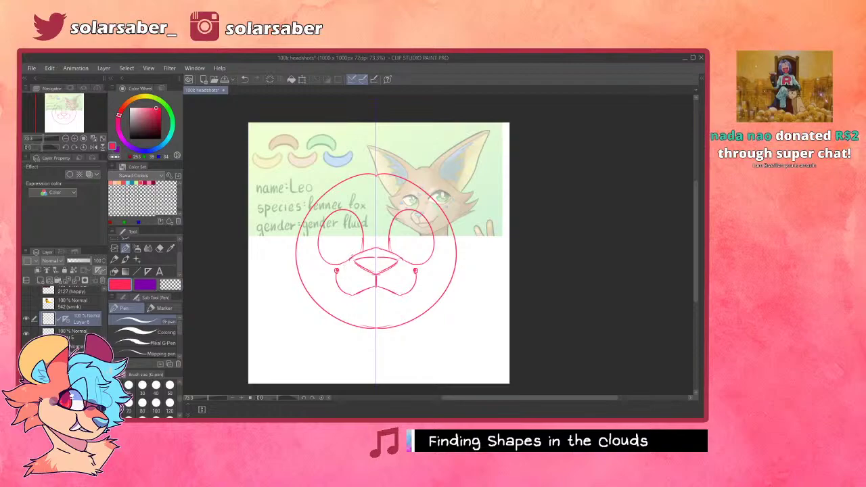
drag(400, 215, 406, 263)
key(ctrl+z)
drag(410, 221, 414, 223)
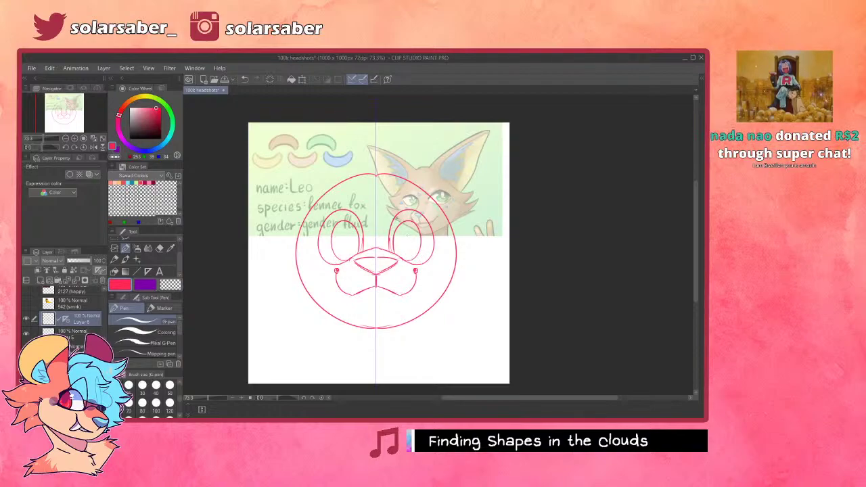
- Try cheek curves along the outer sides of the head next to the eyes
mouse_move(305, 231)
mouse_down()
mouse_move(300, 272)
mouse_move(320, 291)
mouse_up()
key(ctrl+z)
drag(297, 252, 315, 295)
key(ctrl+z)
key(ctrl+z)
- Sketch peaked brow arches above both eyes and short cheek creases beside the eyes' lower outer edges
drag(392, 206, 424, 204)
mouse_move(420, 265)
mouse_down()
mouse_move(440, 255)
mouse_move(433, 308)
mouse_up()
key(ctrl+z)
key(ctrl+z)
- Sketch the face contour from the full cheeks down to a narrow rounded chin over the head circle
mouse_move(307, 238)
mouse_down()
mouse_move(302, 287)
mouse_move(363, 330)
mouse_up()
key(ctrl+z)
key(ctrl+z)
mouse_move(306, 238)
mouse_down()
mouse_move(323, 300)
mouse_move(344, 313)
mouse_up()
key(ctrl+z)
mouse_move(306, 242)
mouse_down()
mouse_move(335, 319)
mouse_move(376, 339)
mouse_up()
key(ctrl+z)
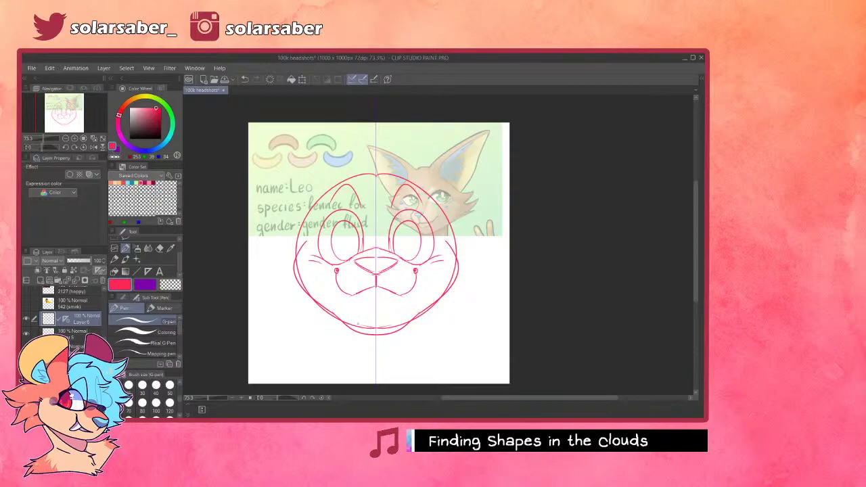
key(ctrl+z)
mouse_move(333, 311)
mouse_down()
mouse_move(365, 331)
mouse_move(386, 332)
mouse_up()
key(ctrl+z)
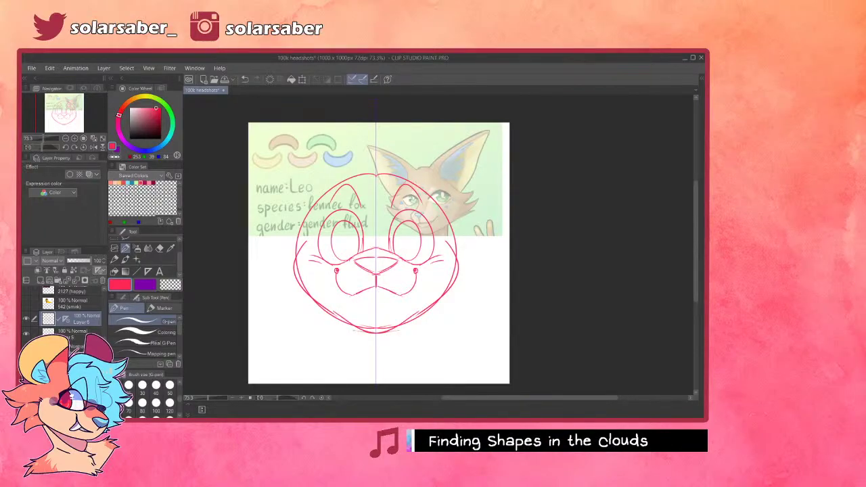
key(k)
drag(414, 207, 418, 215)
key(ctrl+z)
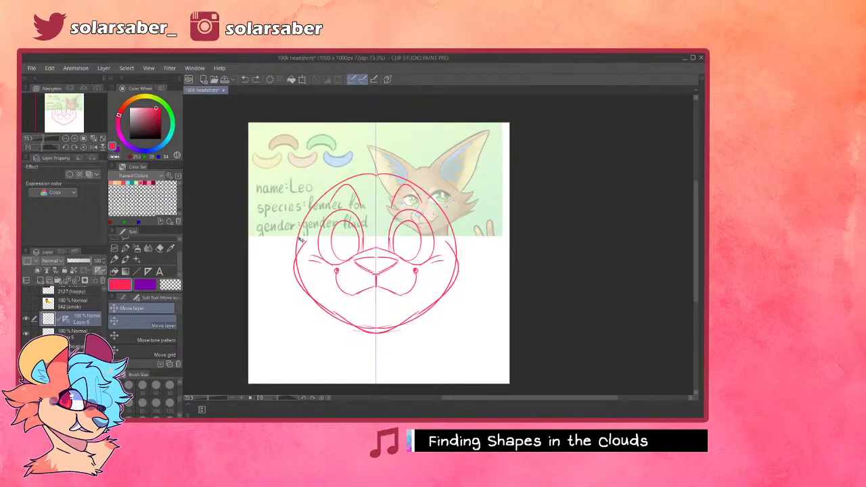
- Sketch two large pointed ears reaching from the top of the head to the canvas's upper corners and down to the cheeks
key(p)
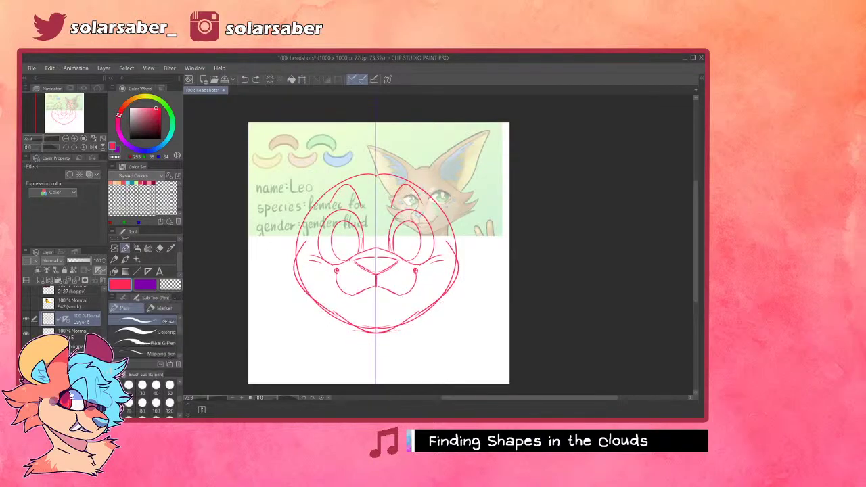
drag(404, 178, 481, 123)
key(ctrl+z)
drag(406, 178, 489, 125)
drag(443, 151, 495, 122)
key(ctrl+z)
mouse_move(499, 123)
mouse_down()
mouse_move(494, 173)
mouse_move(446, 253)
mouse_move(503, 134)
mouse_move(462, 247)
mouse_up()
key(ctrl+z)
mouse_move(486, 202)
mouse_down()
mouse_move(461, 248)
mouse_move(483, 243)
mouse_move(505, 144)
mouse_move(459, 258)
mouse_up()
key(ctrl+z)
key(ctrl+z)
key(ctrl+z)
key(ctrl+z)
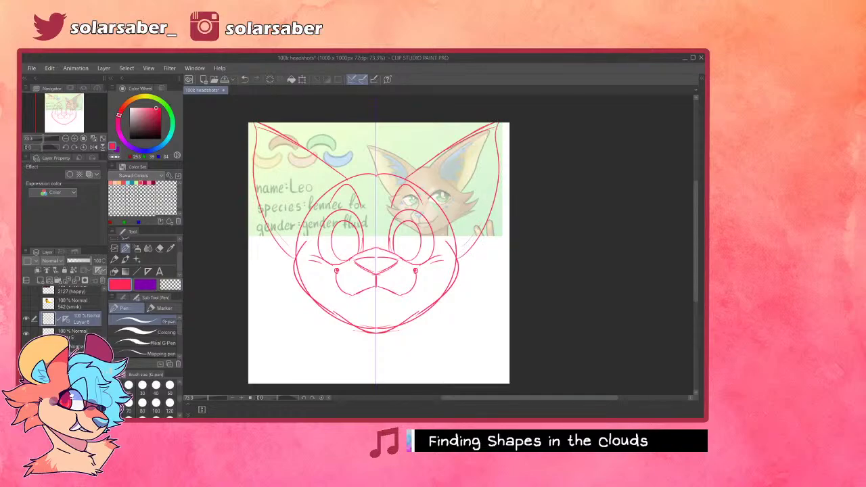
- Sketch the inner-ear outlines with small fur tufts at the base inside both large ears
mouse_move(434, 201)
mouse_down()
mouse_move(462, 195)
mouse_move(497, 133)
mouse_up()
key(ctrl+z)
key(ctrl+z)
mouse_move(457, 191)
mouse_down()
mouse_move(498, 127)
mouse_move(444, 246)
mouse_up()
key(ctrl+z)
drag(498, 129, 455, 234)
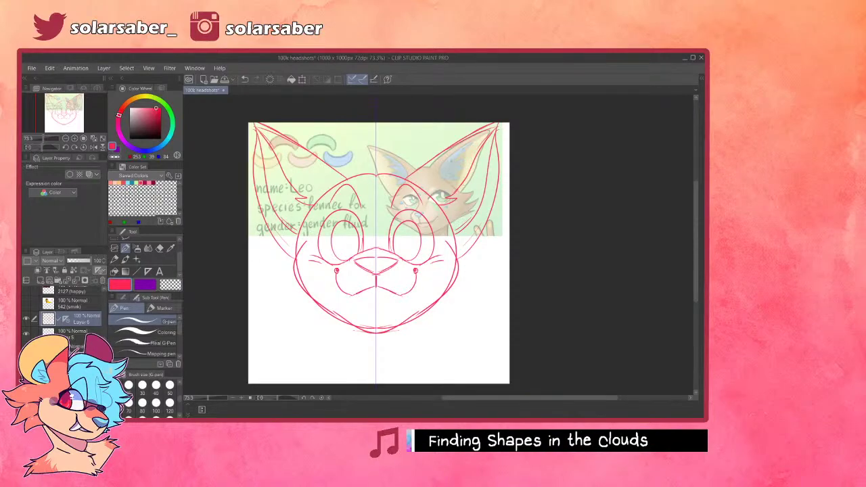
- Undo the last inner-ear strokes and redraw the inner-ear outlines with jagged fur tufts inside both large ears
key(ctrl+z)
key(ctrl+z)
drag(493, 131, 454, 248)
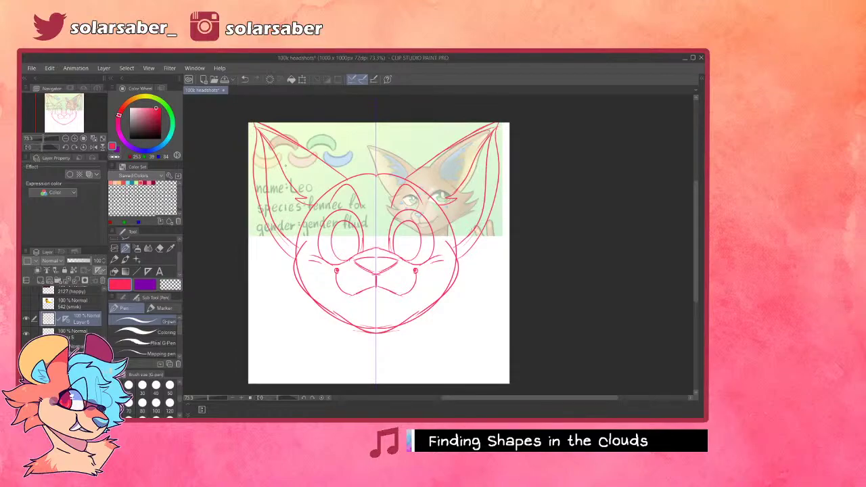
mouse_move(478, 163)
mouse_down()
mouse_move(470, 196)
mouse_move(452, 221)
mouse_up()
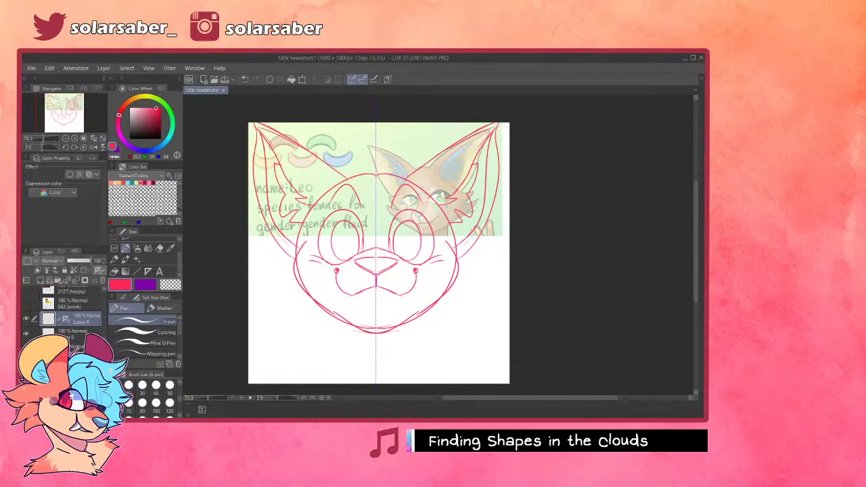
- Sketch pointed fur tufts down both cheeks, from below the ears to beside the chin
mouse_move(303, 218)
mouse_down()
mouse_move(261, 254)
mouse_move(282, 280)
mouse_move(263, 297)
mouse_up()
mouse_move(488, 298)
mouse_down()
mouse_move(455, 305)
mouse_move(443, 326)
mouse_up()
mouse_move(316, 324)
mouse_down()
mouse_move(439, 328)
mouse_move(341, 326)
mouse_up()
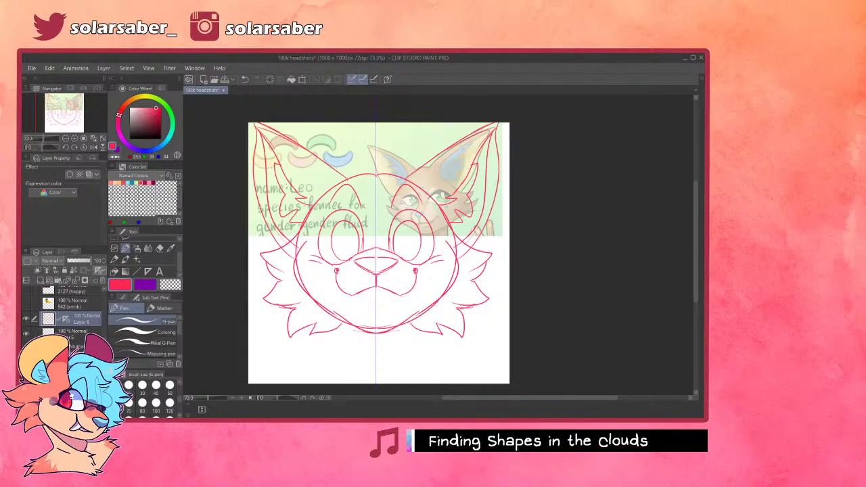
- Delete the head-circle construction layer beneath the fox sketch and return to the sketch layer
key(ctrl+z)
click(78, 333)
click(103, 280)
click(81, 319)
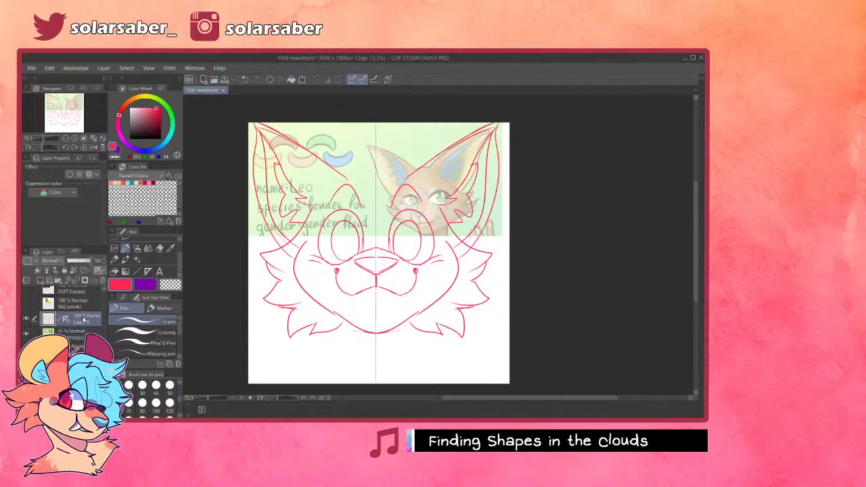
- Draw a shallow curve for the top of the head between the two ears with the G-pen
key(p)
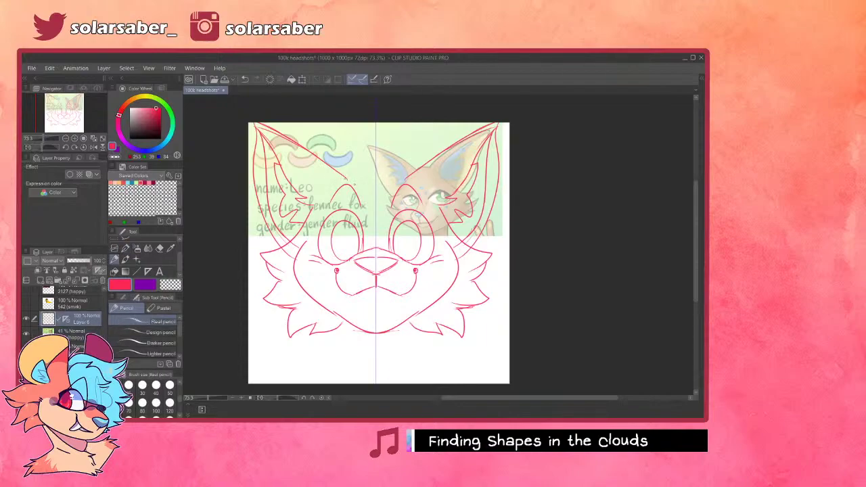
key(p)
mouse_move(376, 170)
mouse_down()
mouse_move(346, 185)
mouse_move(376, 172)
mouse_up()
key(ctrl+z)
key(ctrl+z)
- Move the fox sketch slightly down, scale it down a little and recentre it on the canvas
key(k)
drag(435, 225, 436, 238)
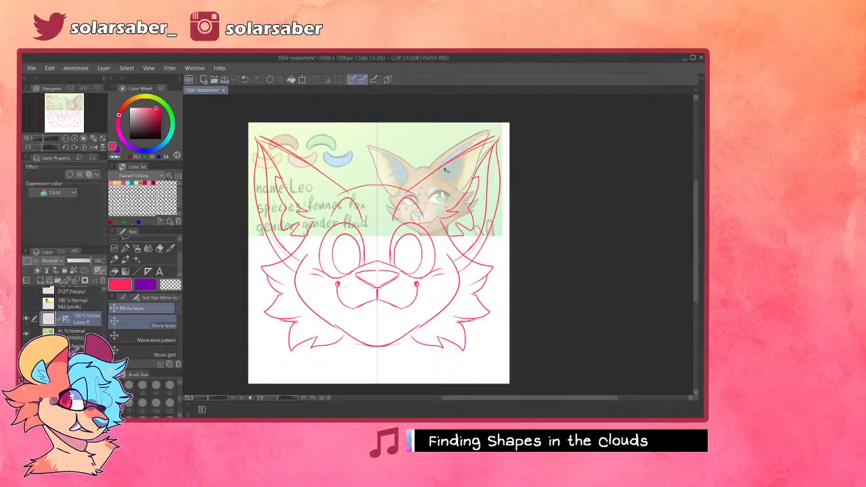
key(p)
key(ctrl+z)
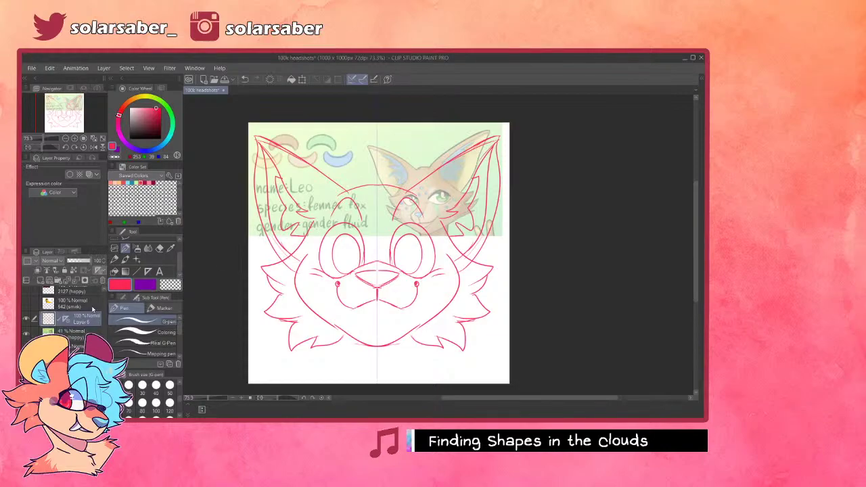
key(ctrl+t)
drag(500, 351, 492, 343)
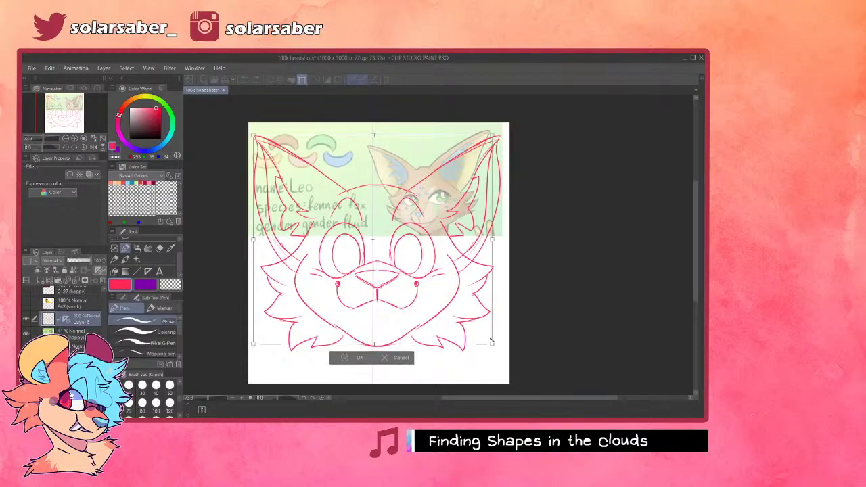
drag(462, 252, 468, 256)
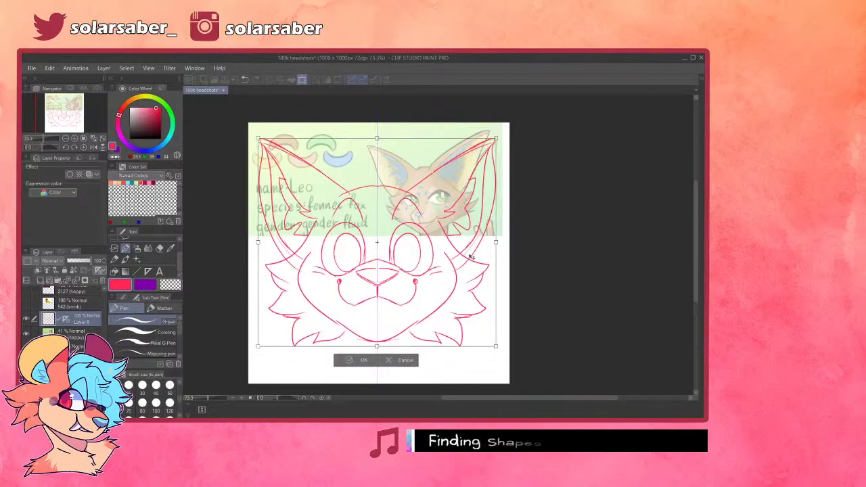
click(362, 360)
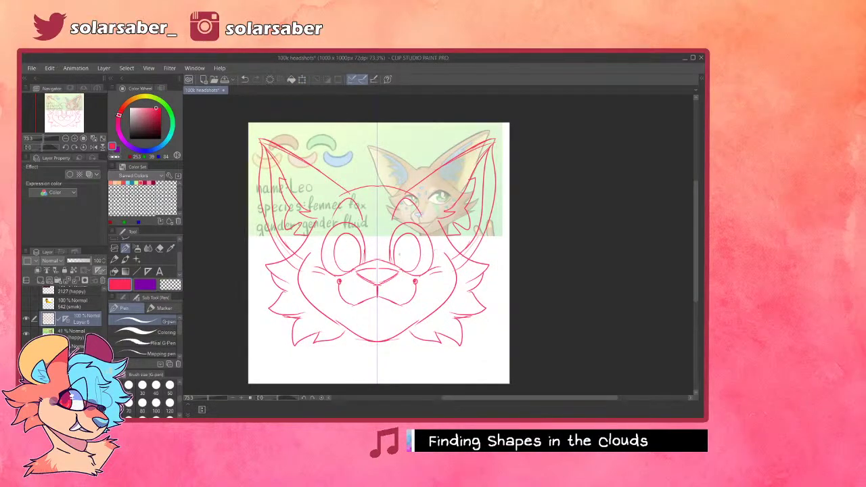
key(m)
drag(404, 200, 351, 194)
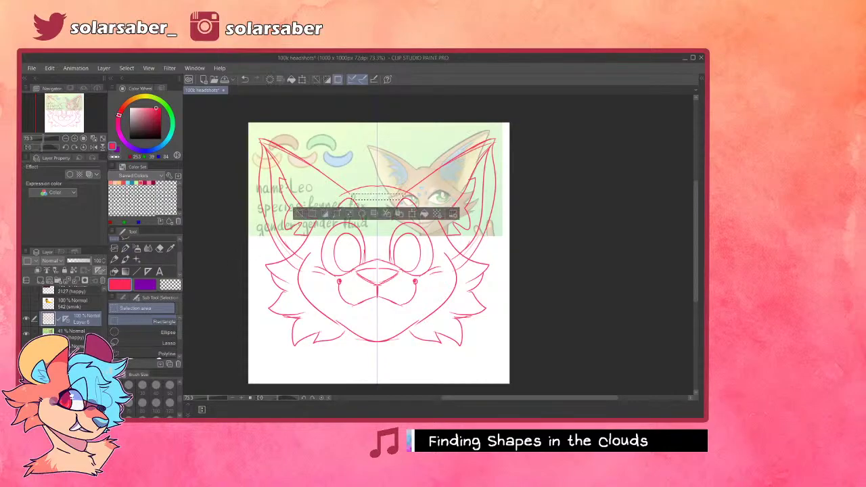
click(152, 343)
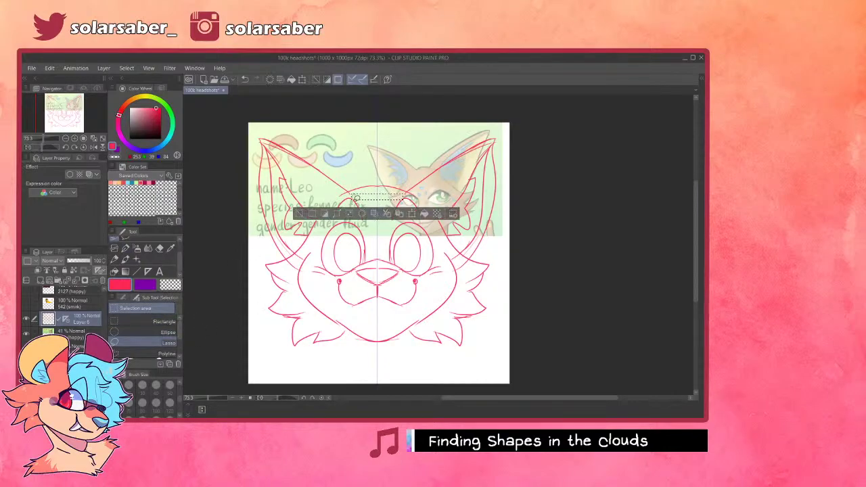
click(375, 192)
mouse_move(388, 197)
mouse_down()
mouse_move(348, 190)
mouse_move(321, 223)
mouse_move(311, 259)
mouse_move(350, 305)
mouse_move(376, 317)
mouse_move(381, 302)
mouse_up()
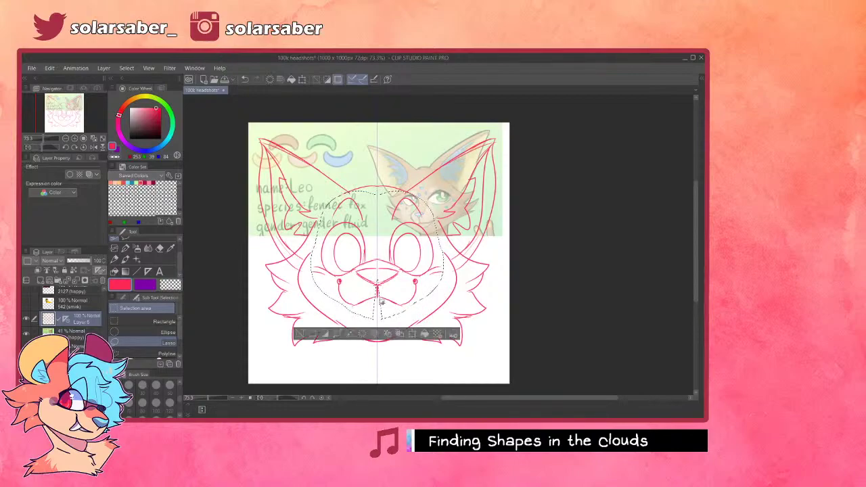
key(k)
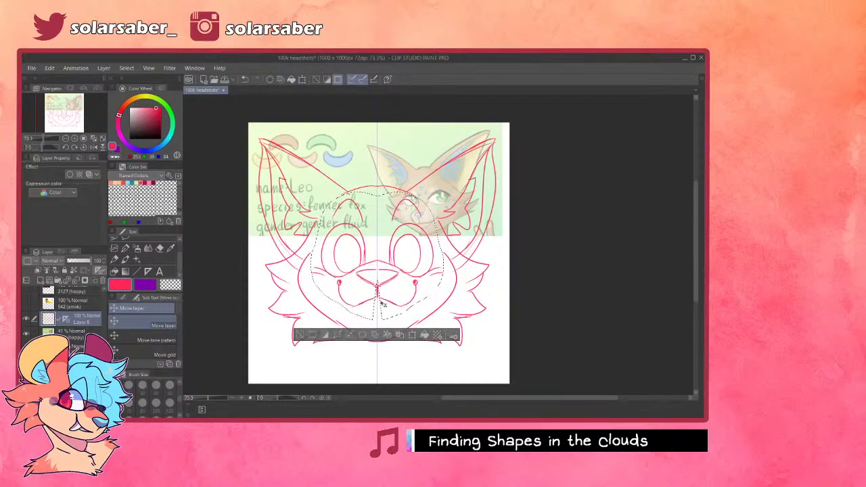
key(ctrl+d)
key(ctrl+z)
key(ctrl+z)
key(ctrl+d)
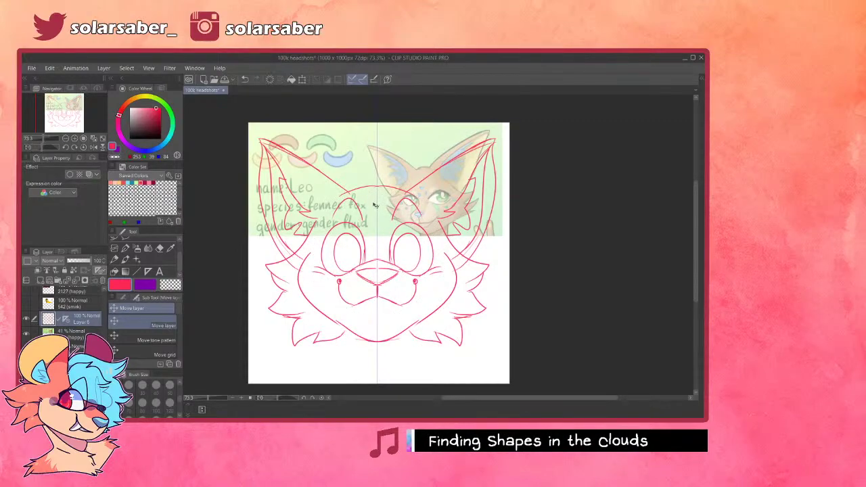
- Lasso the brows, eyes, nose and mouth, nudge them slightly down, and shift the whole sketch slightly right
key(m)
mouse_move(370, 195)
mouse_down()
mouse_move(338, 194)
mouse_move(325, 210)
mouse_move(310, 277)
mouse_move(340, 310)
mouse_move(383, 320)
mouse_up()
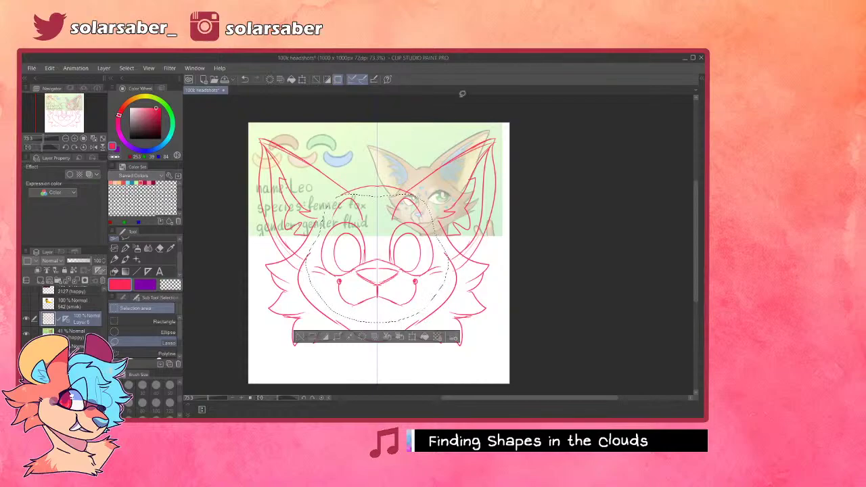
key(k)
key(Down)
key(Down)
key(Down)
key(Down)
key(Down)
key(Down)
key(Down)
key(Down)
key(Down)
key(Down)
key(Down)
key(Down)
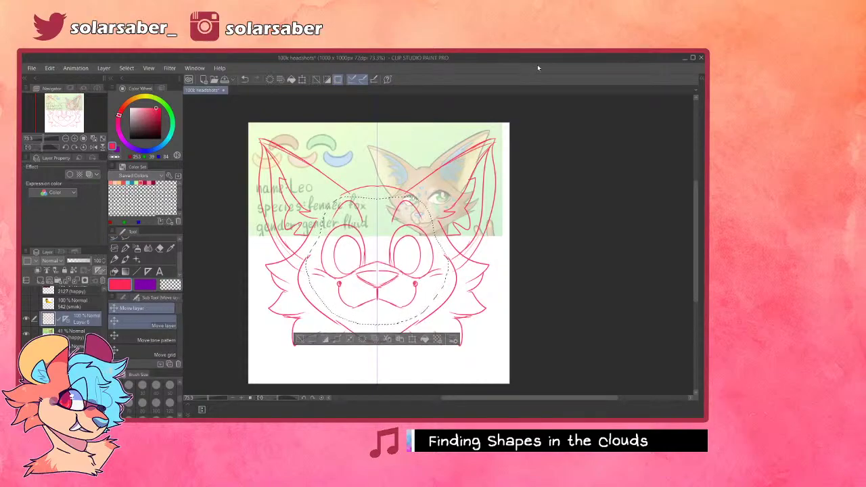
key(ctrl+d)
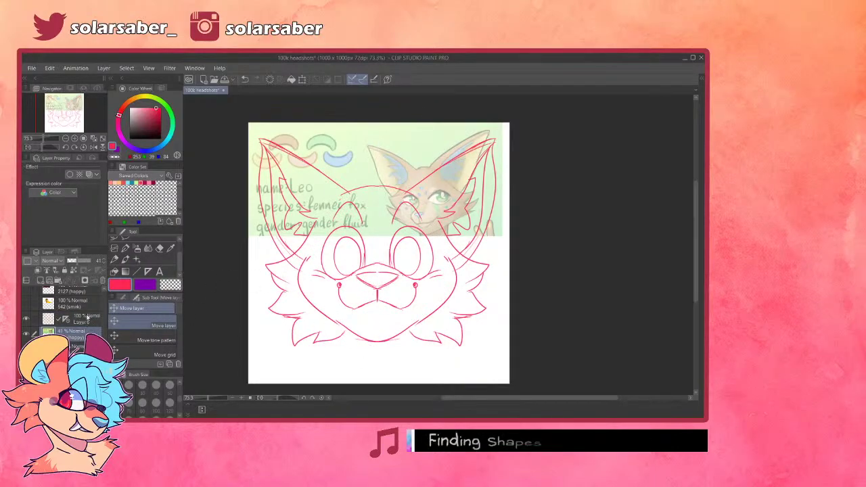
drag(376, 240, 378, 241)
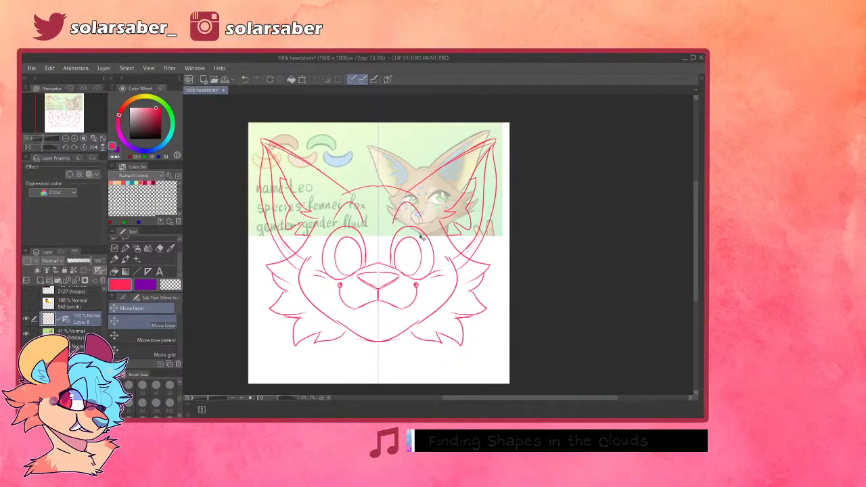
- Set the drawing colour to black and convert the fox sketch's red lines to it
click(160, 139)
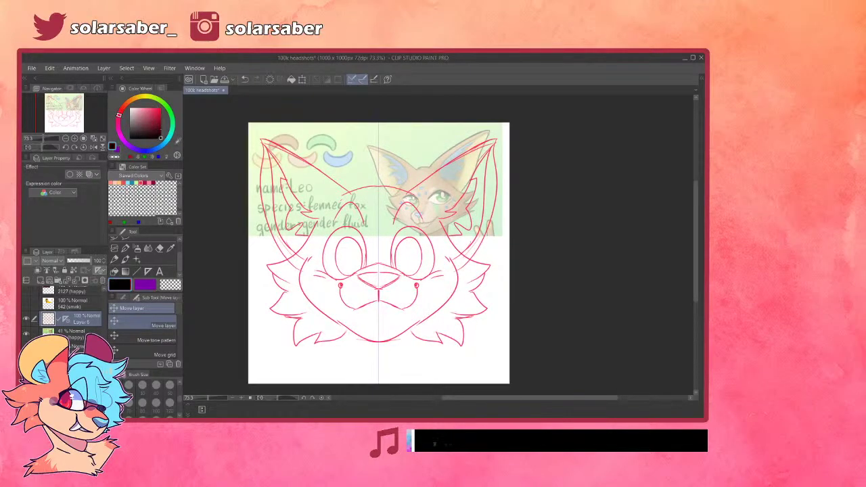
click(54, 69)
click(112, 208)
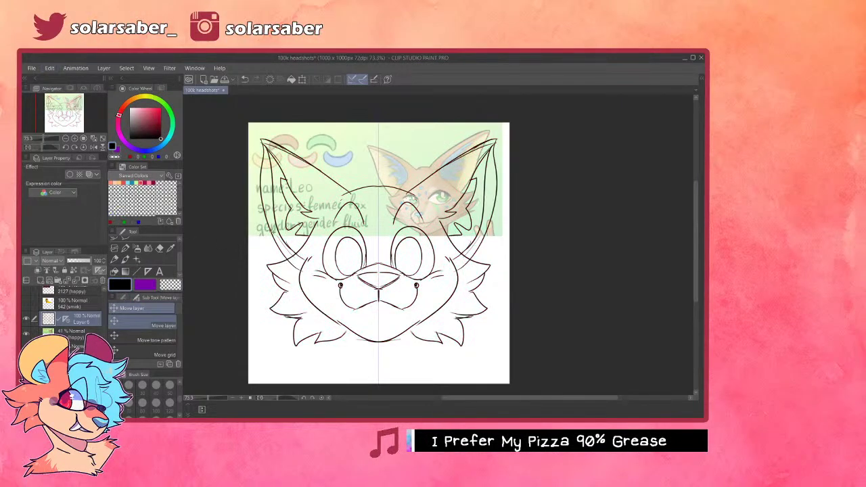
- Raise the reference image layer to 100% opacity, move it down and right, and hide it
click(74, 333)
drag(80, 261, 188, 262)
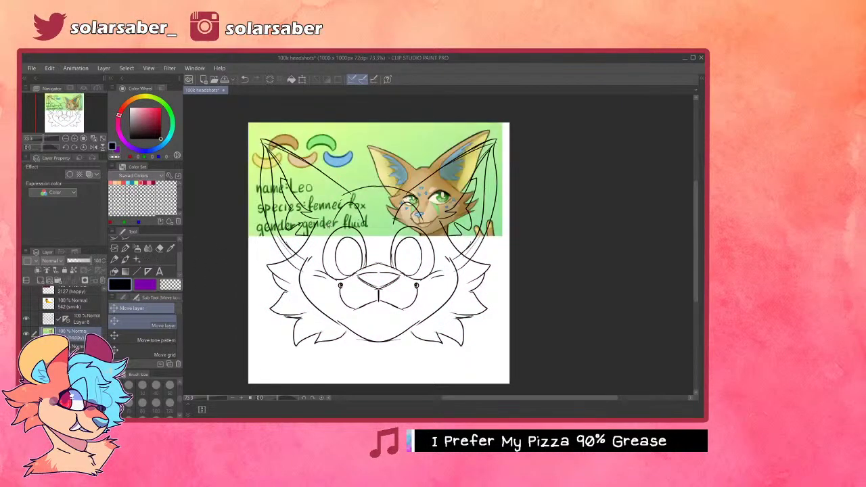
drag(368, 198, 426, 221)
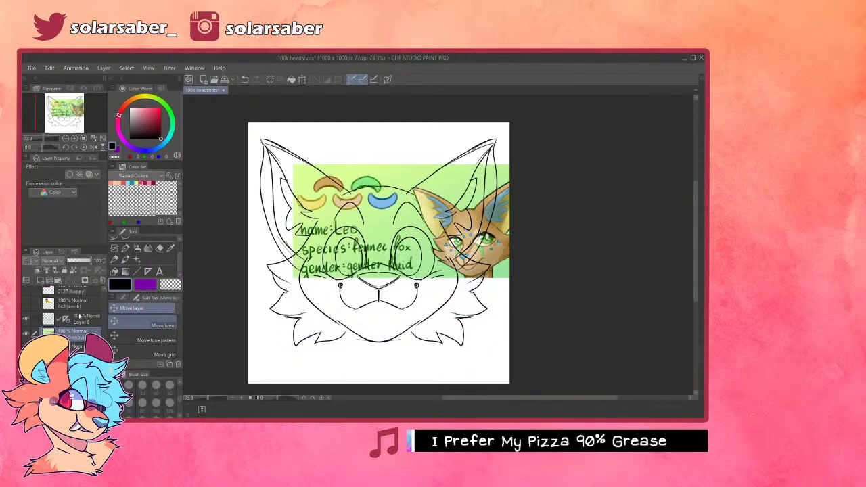
click(78, 320)
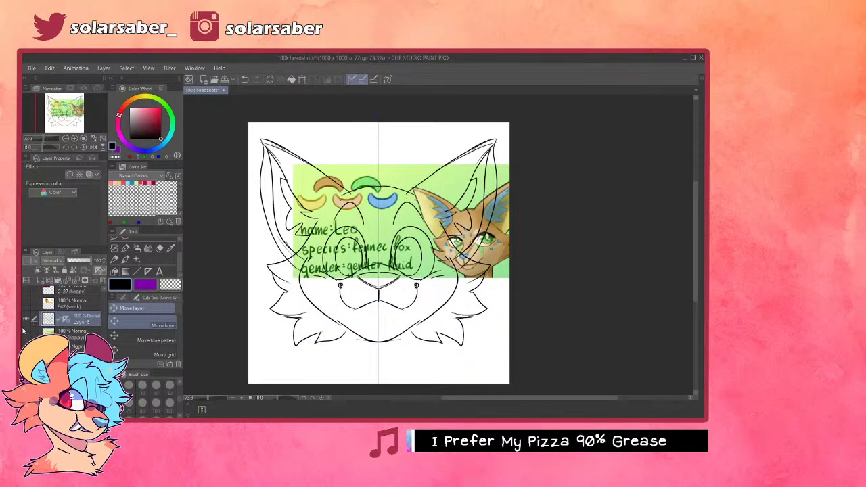
click(24, 331)
- Clean up the overlapping line ends where the ears meet the cheek fur, using the transparent colour
click(125, 248)
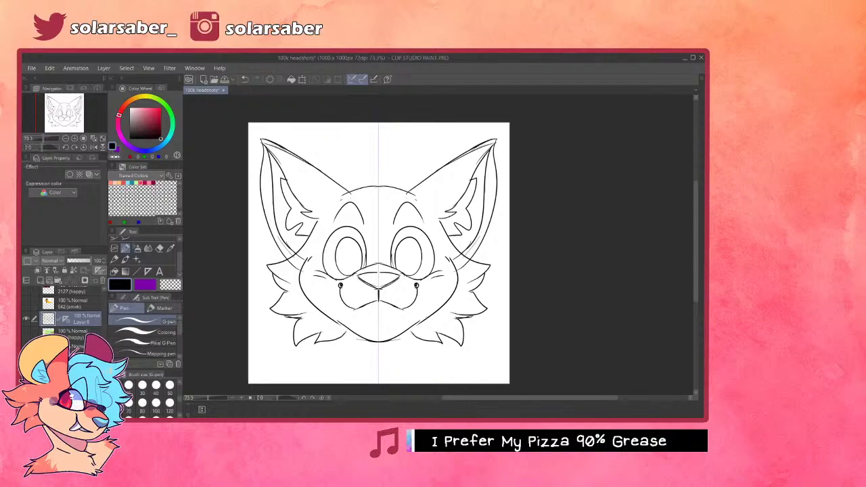
drag(409, 329, 417, 337)
key(ctrl+z)
click(146, 331)
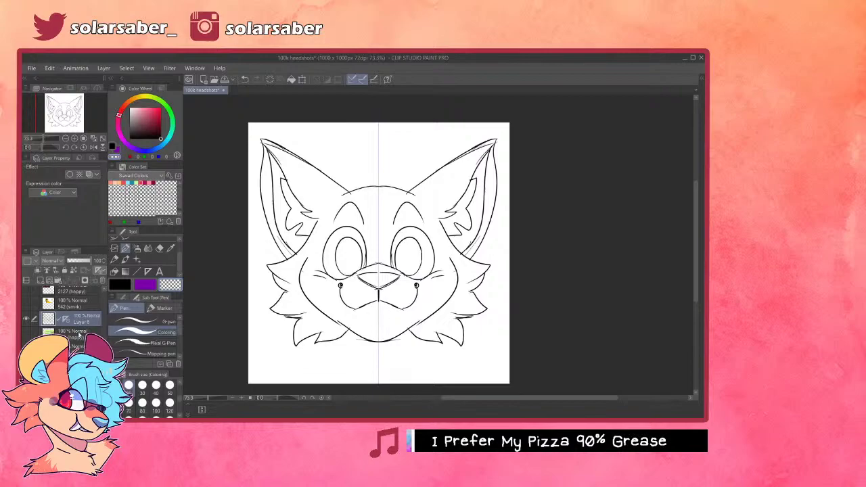
- Add a colouring layer beneath the line art, show the reference image again and sample its tan colour
click(78, 334)
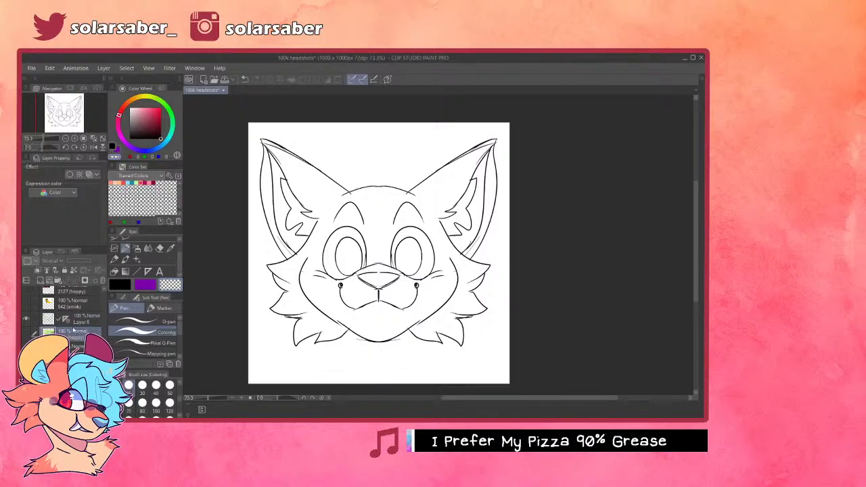
click(83, 325)
click(78, 338)
click(26, 333)
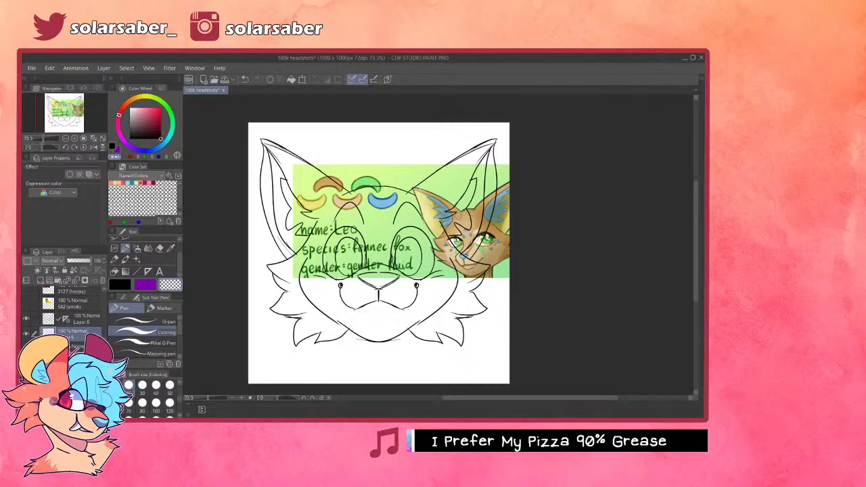
alt+click(326, 183)
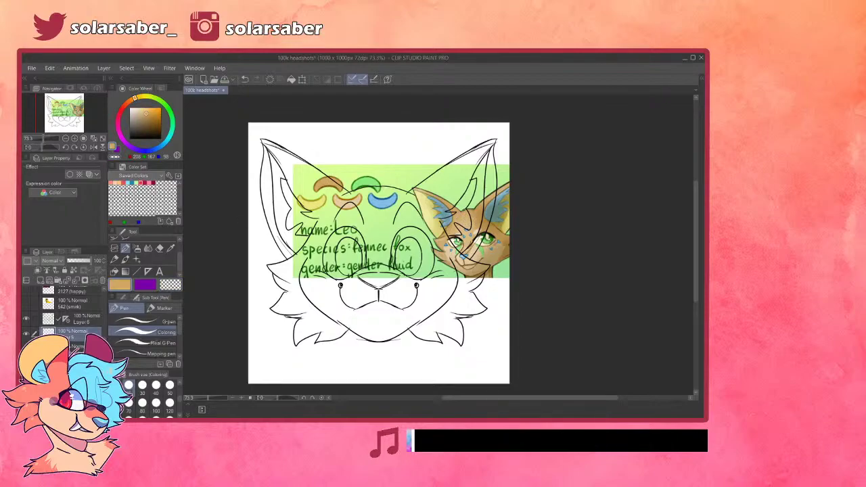
- Hide the reference and enclose the fox head with the enclose-and-fill tool to fill its closed areas with tan
key(Delete)
key(g)
drag(230, 150, 290, 119)
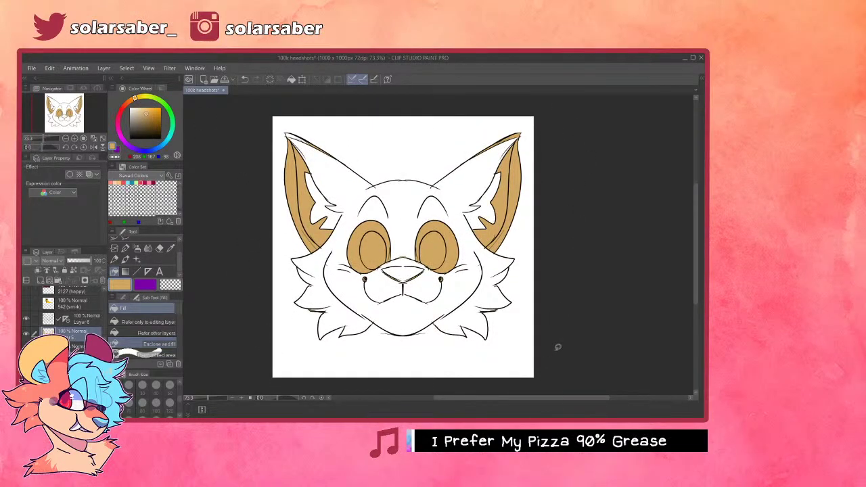
- Close the gaps in the fox head's outline on the line art layer using the black G-pen
scroll(426, 330, up, 4)
scroll(408, 343, down, 2)
scroll(444, 283, up, 4)
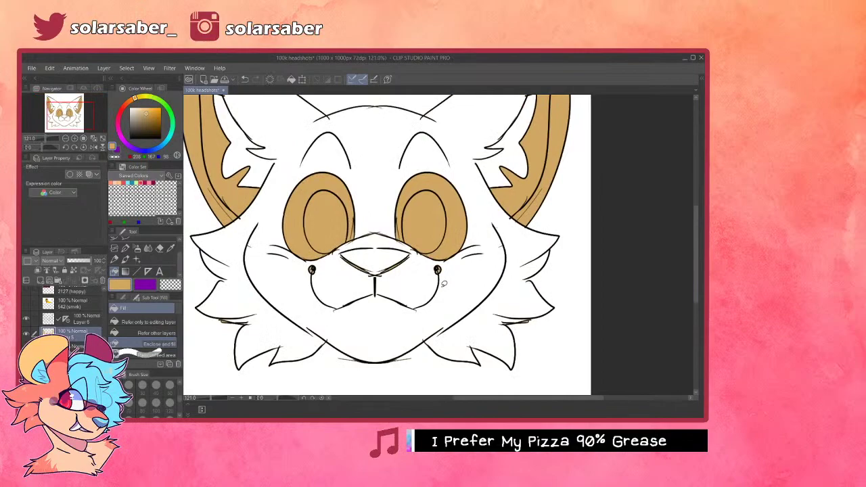
click(87, 320)
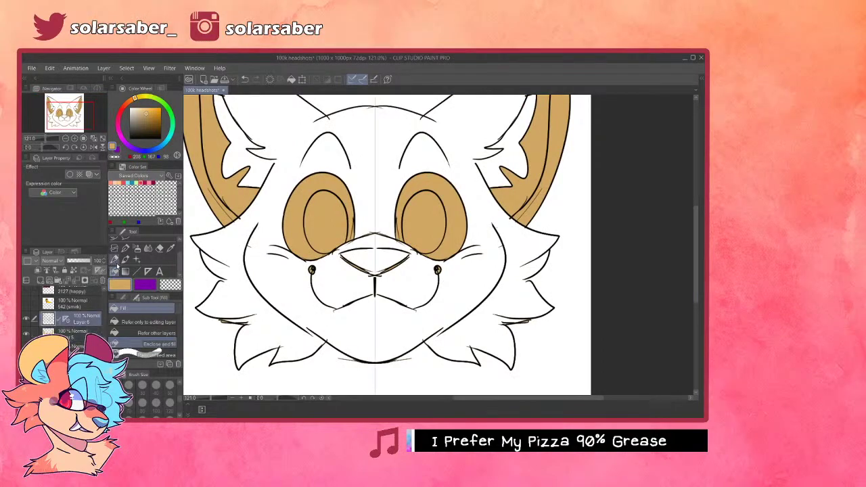
key(p)
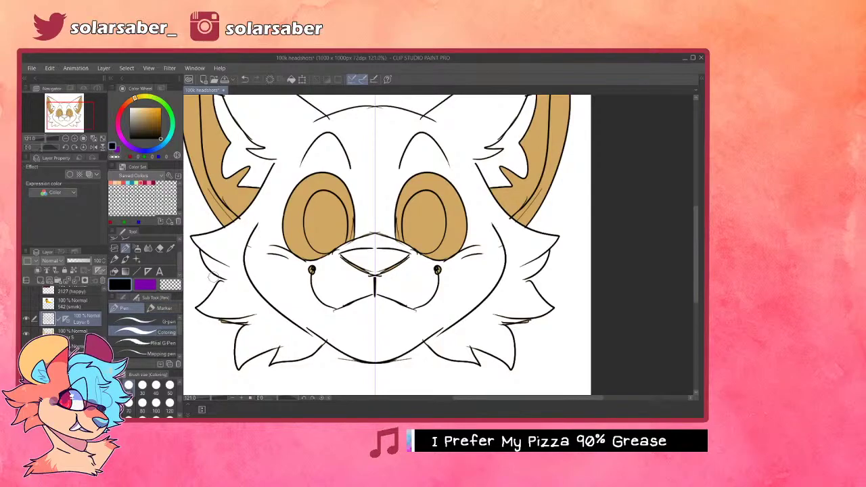
click(153, 322)
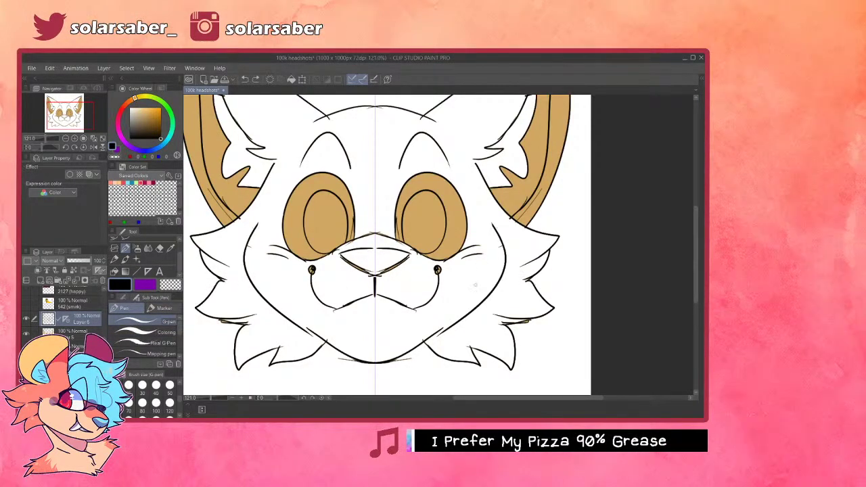
scroll(443, 381, down, 2)
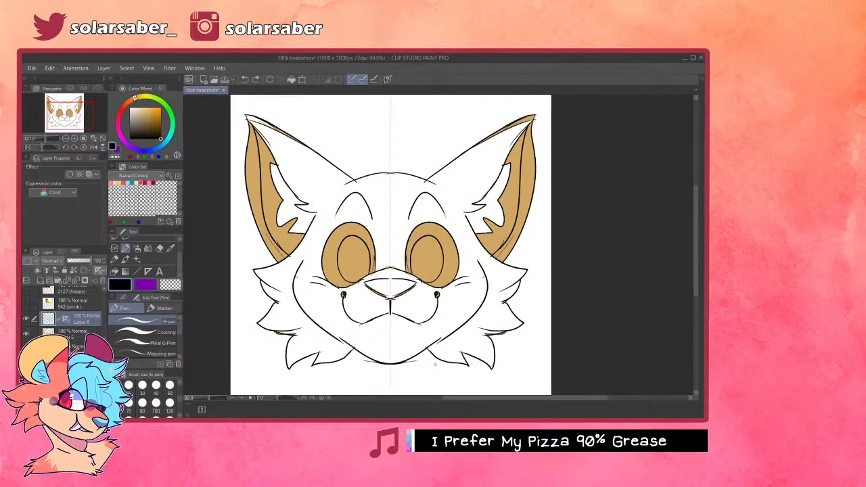
- Fill the whole fox head with tan on the colouring layer using the enclose-and-fill tool
click(87, 332)
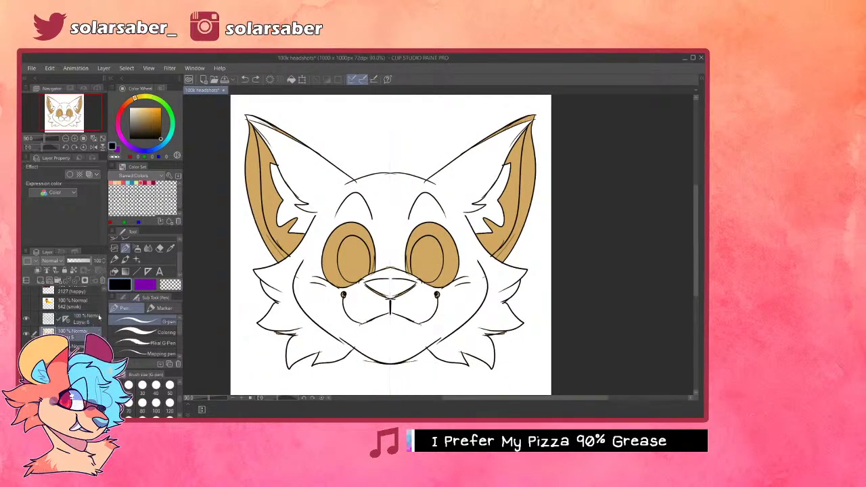
click(115, 272)
mouse_move(228, 121)
mouse_down()
mouse_move(244, 385)
mouse_move(227, 129)
mouse_up()
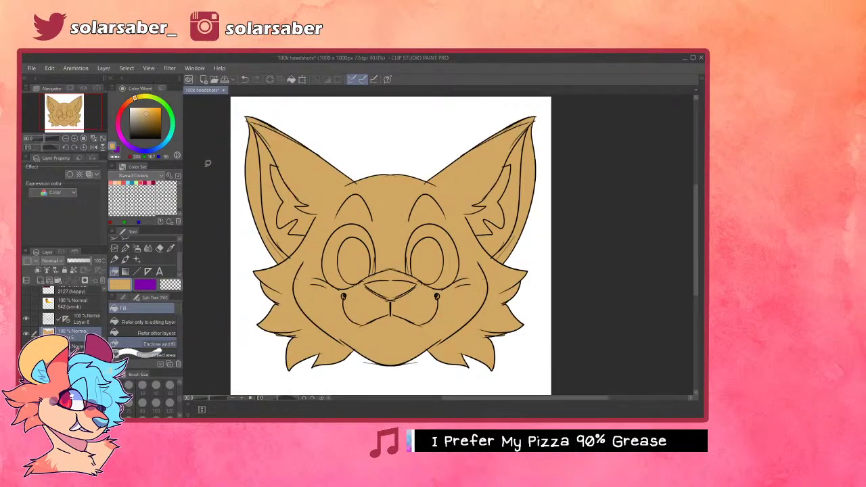
- Lock the colouring layer's transparent pixels and show the reference image again
click(74, 270)
click(26, 347)
scroll(415, 286, down, 2)
scroll(425, 220, up, 2)
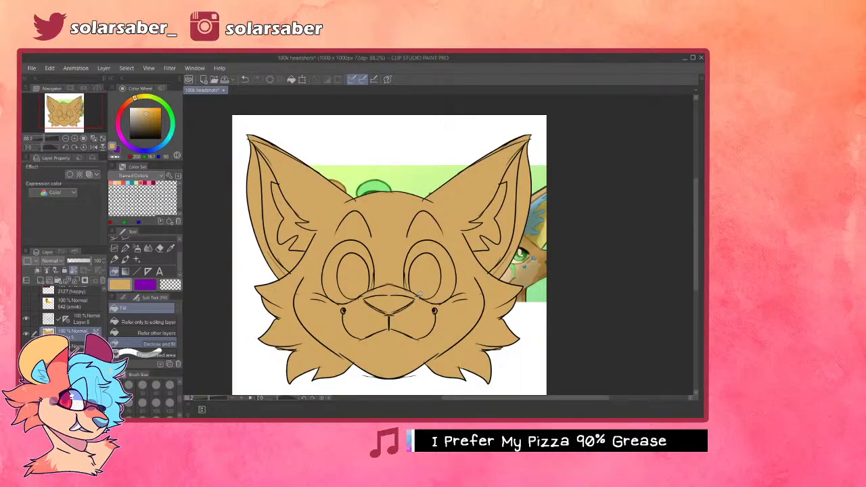
key(p)
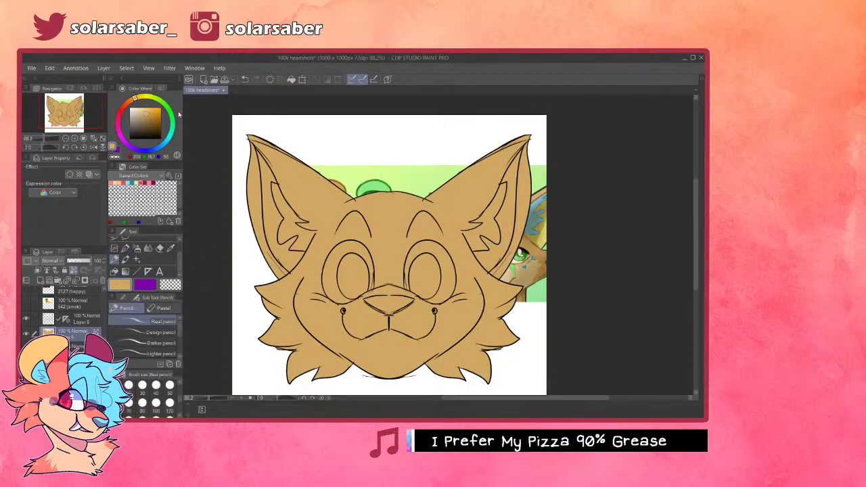
scroll(333, 198, down, 1)
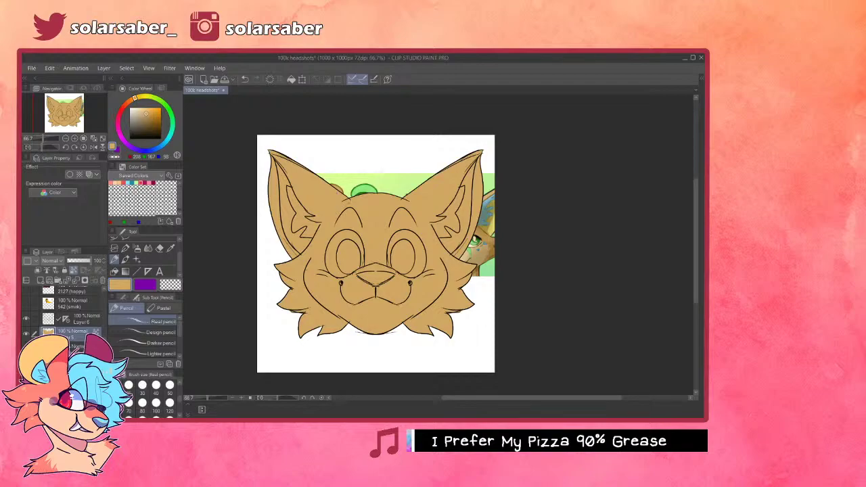
scroll(348, 200, up, 3)
scroll(357, 189, down, 3)
scroll(363, 186, up, 2)
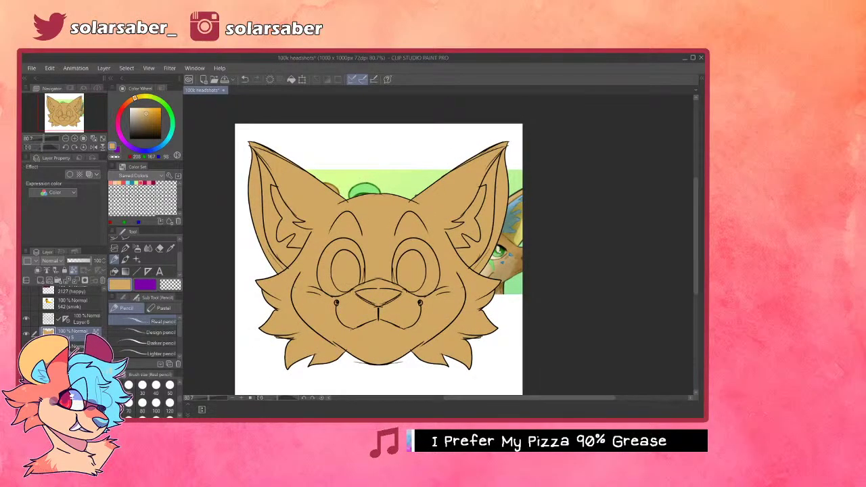
- Move the reference image until its colour swatches show between the ears, and sample the yellow swatch
key(k)
drag(353, 231, 331, 155)
drag(417, 171, 428, 152)
drag(403, 140, 451, 167)
mouse_move(318, 156)
mouse_down()
mouse_move(261, 146)
mouse_move(313, 155)
mouse_up()
alt+click(301, 162)
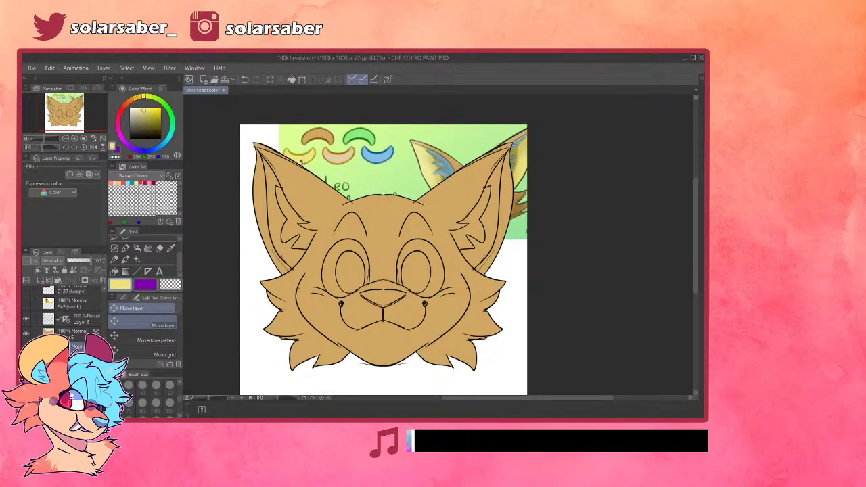
- Move the symmetry ruler from the line art layer to the colouring layer and choose the Coloring pen
click(125, 248)
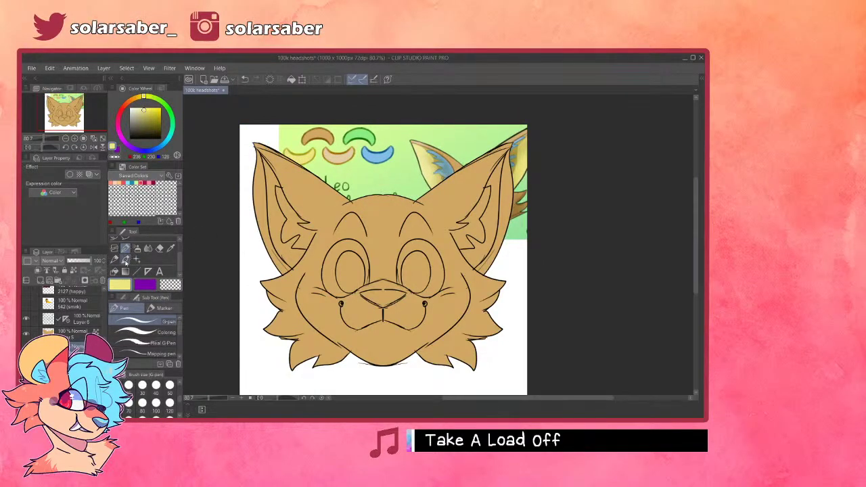
click(128, 330)
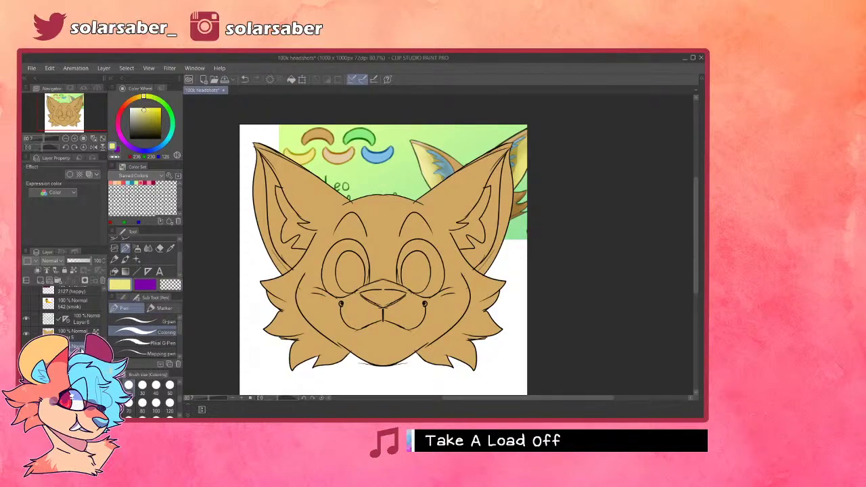
drag(501, 178, 483, 194)
click(76, 318)
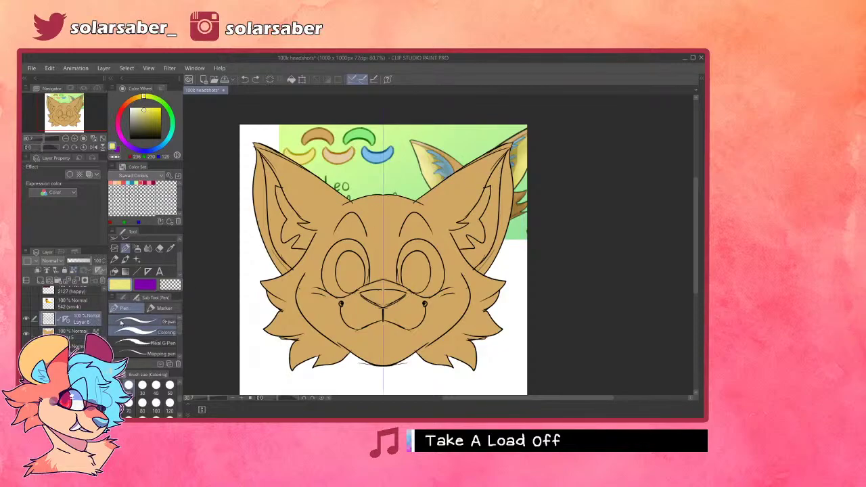
key(o)
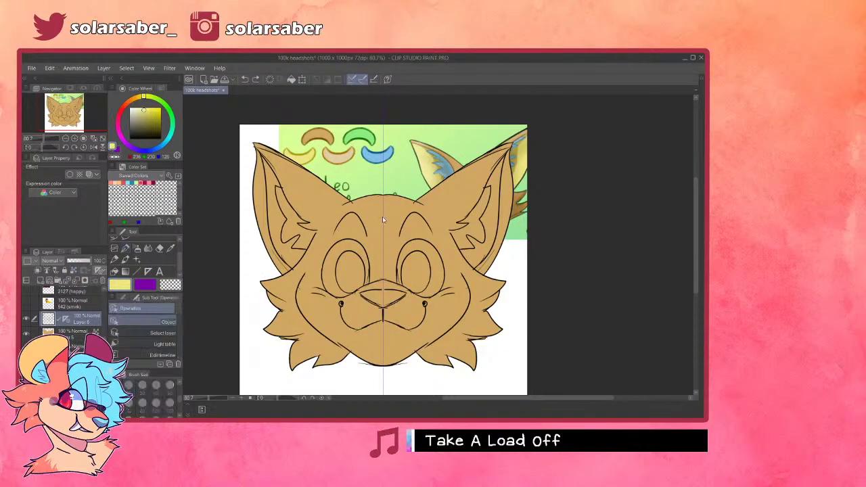
click(80, 332)
key(ctrl+v)
key(p)
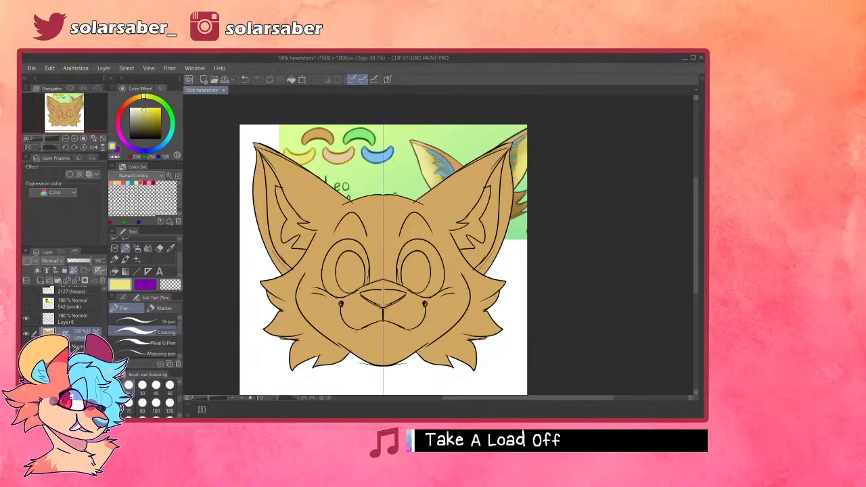
- Paint the inner ears yellow around the fur tufts with the Coloring pen at brush size 30
drag(498, 168, 486, 197)
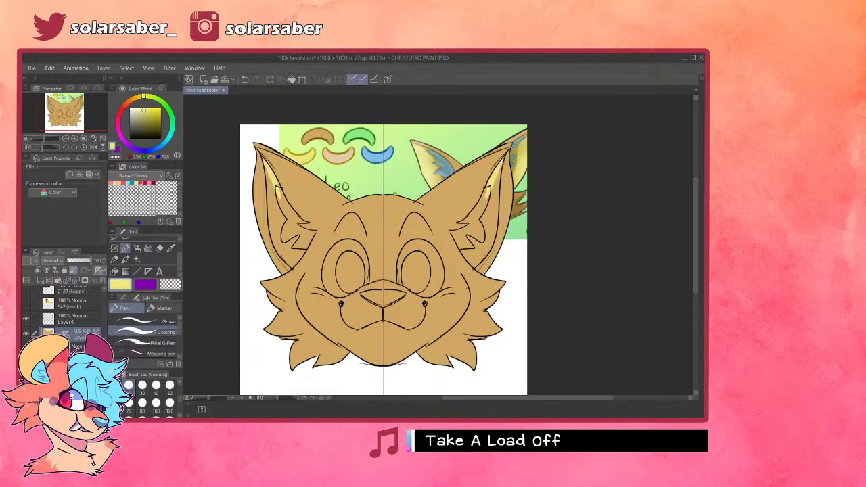
click(142, 385)
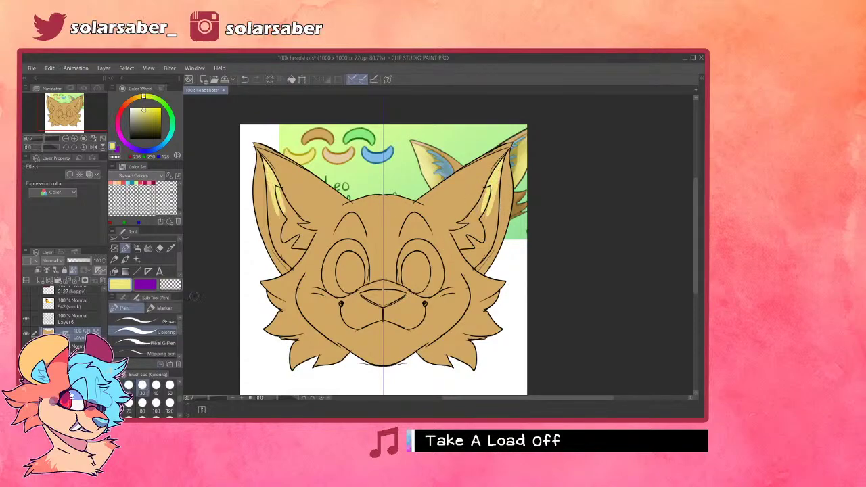
drag(499, 182, 490, 228)
key(ctrl+z)
mouse_move(497, 187)
mouse_down()
mouse_move(488, 237)
mouse_move(495, 211)
mouse_move(460, 242)
mouse_move(474, 263)
mouse_move(489, 247)
mouse_move(472, 263)
mouse_up()
drag(495, 186, 488, 220)
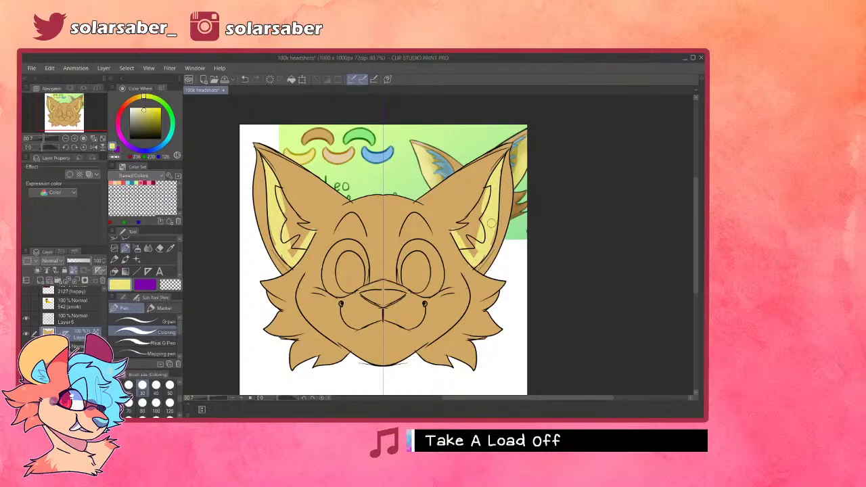
drag(476, 254, 480, 216)
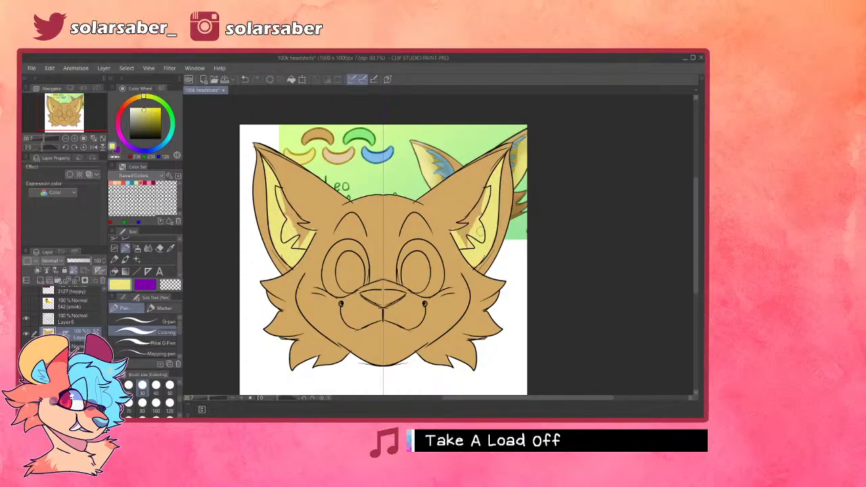
- Sample the light blue from the reference swatches and paint the fur tufts inside the ears with it
alt+click(368, 156)
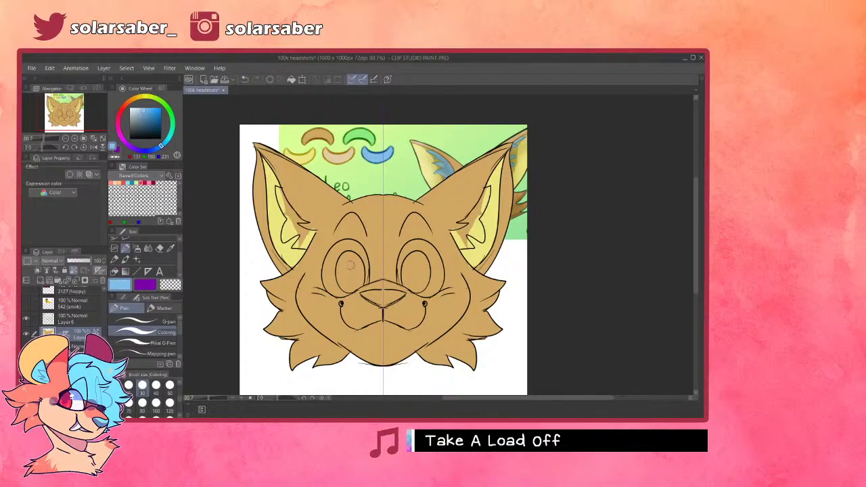
scroll(428, 365, up, 4)
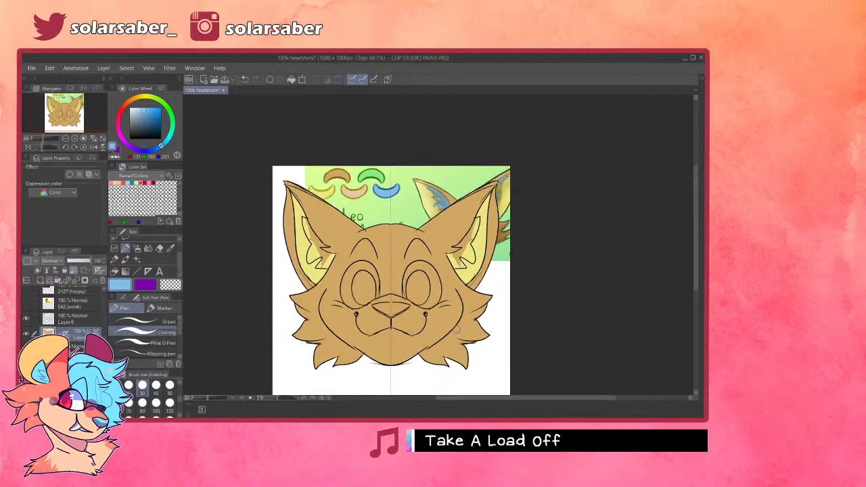
scroll(452, 268, up, 2)
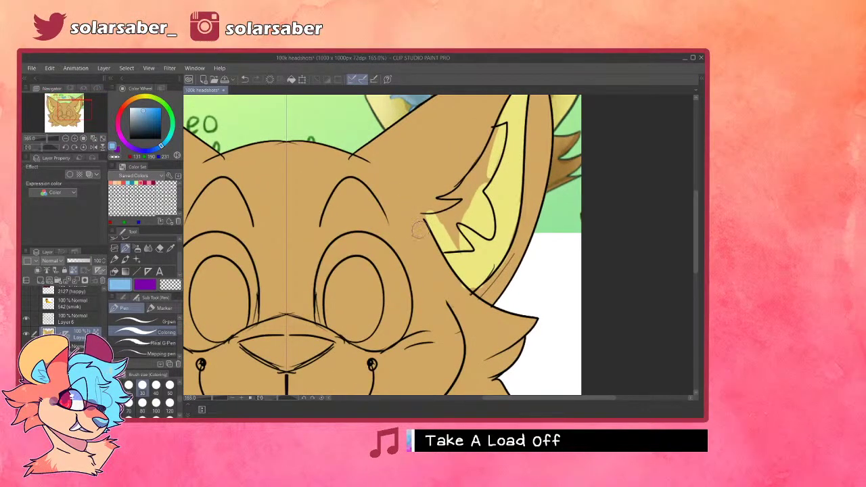
drag(430, 220, 450, 251)
key(ctrl+z)
mouse_move(431, 220)
mouse_down()
mouse_move(446, 241)
mouse_move(467, 243)
mouse_move(447, 247)
mouse_move(466, 249)
mouse_move(451, 221)
mouse_move(490, 236)
mouse_move(482, 194)
mouse_up()
key(ctrl+z)
mouse_move(507, 127)
mouse_down()
mouse_move(479, 194)
mouse_move(494, 138)
mouse_move(491, 168)
mouse_move(485, 152)
mouse_up()
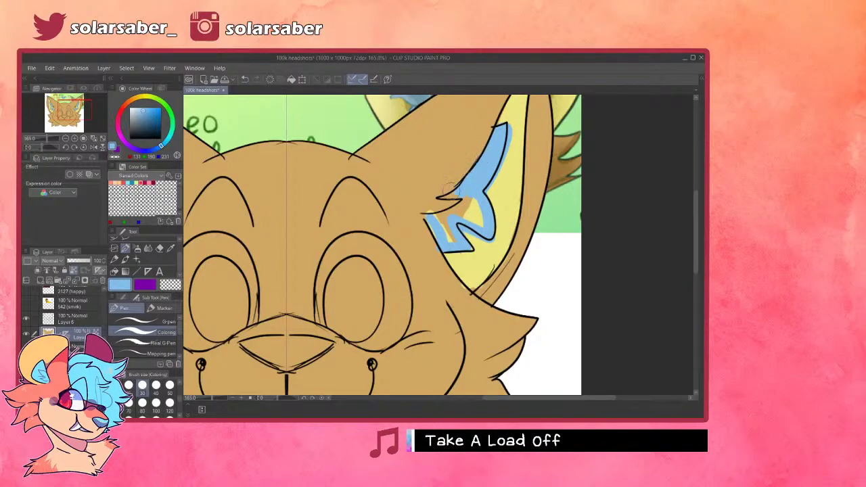
mouse_move(464, 197)
mouse_down()
mouse_move(475, 229)
mouse_move(471, 204)
mouse_move(440, 228)
mouse_move(456, 217)
mouse_up()
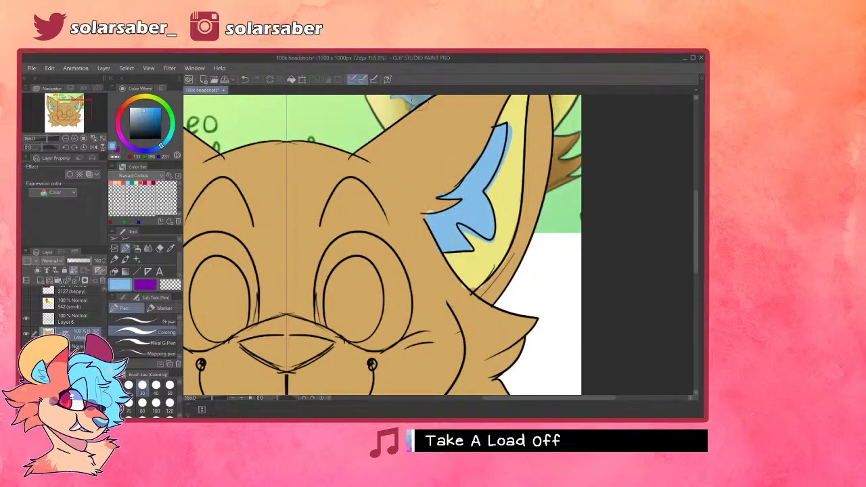
- Clean up the edges of the blue ear tufts with the sampled tan, yellow and blue
alt+click(410, 180)
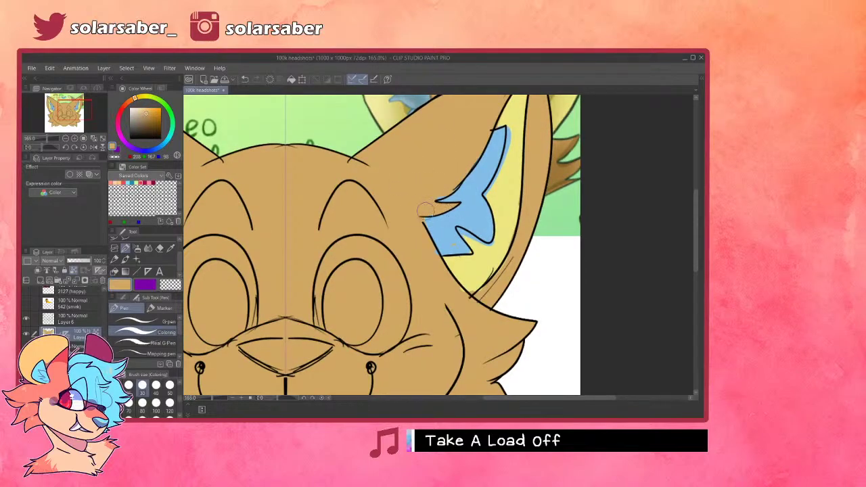
alt+click(482, 247)
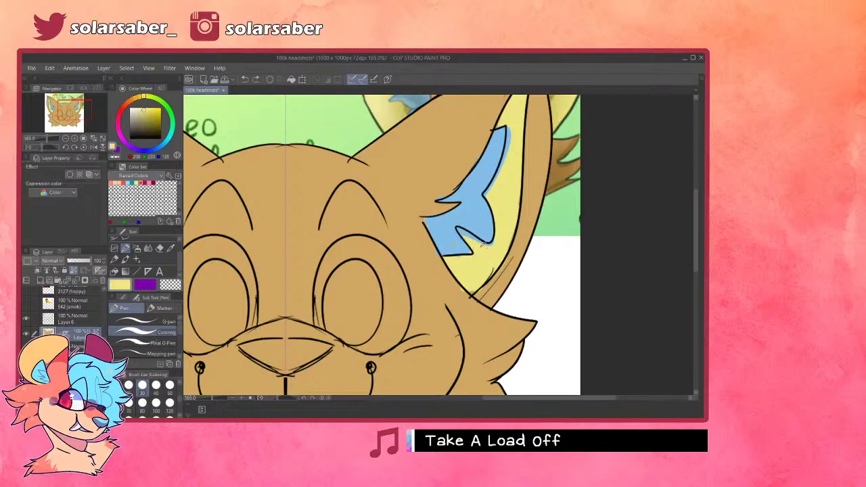
drag(460, 233, 480, 244)
mouse_move(515, 127)
mouse_down()
mouse_move(490, 195)
mouse_move(511, 132)
mouse_up()
alt+click(441, 183)
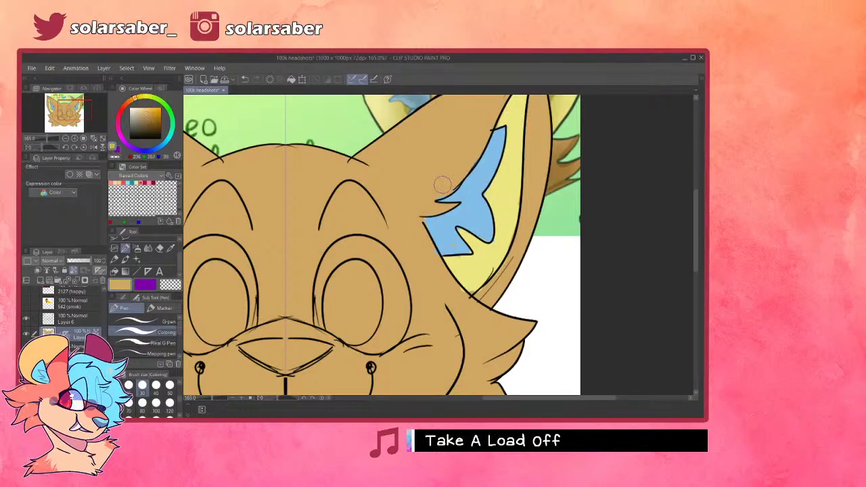
alt+click(443, 230)
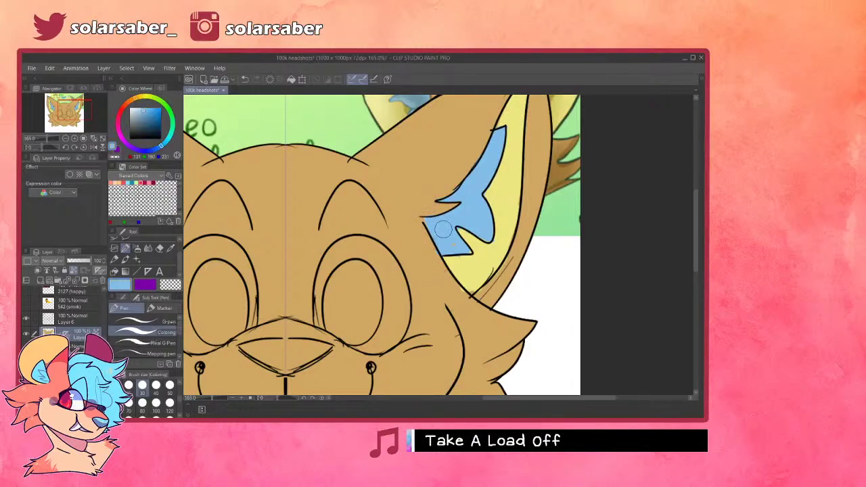
alt+click(457, 262)
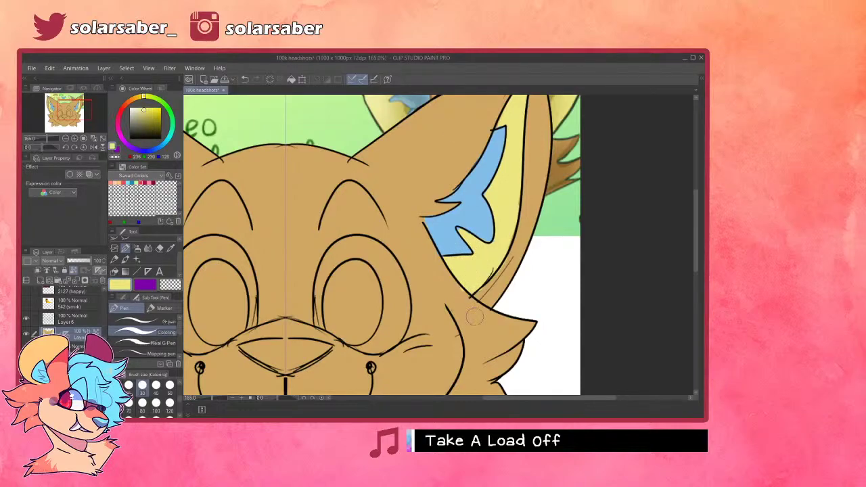
- Move the reference image so its fox face shows above the head, sample its light beige and reselect the colouring layer
scroll(481, 224, down, 5)
scroll(482, 224, up, 2)
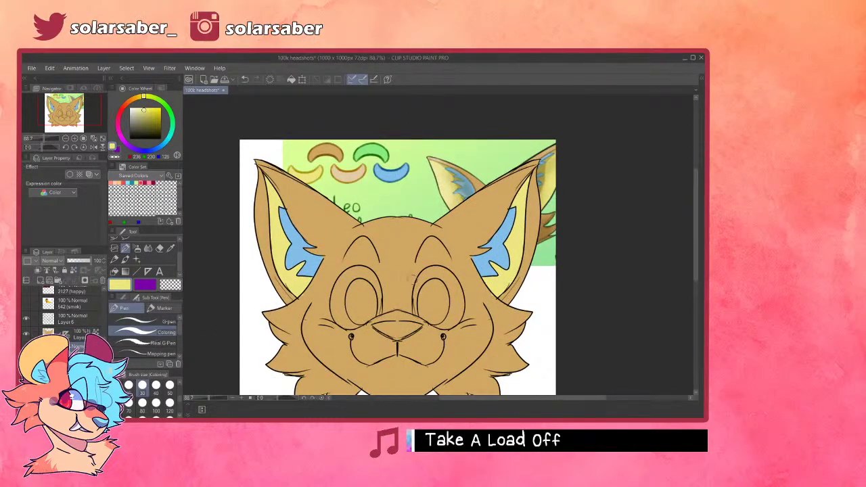
key(k)
drag(512, 237, 421, 189)
scroll(420, 189, up, 4)
scroll(421, 189, down, 2)
drag(368, 191, 456, 251)
drag(335, 185, 299, 127)
alt+click(309, 167)
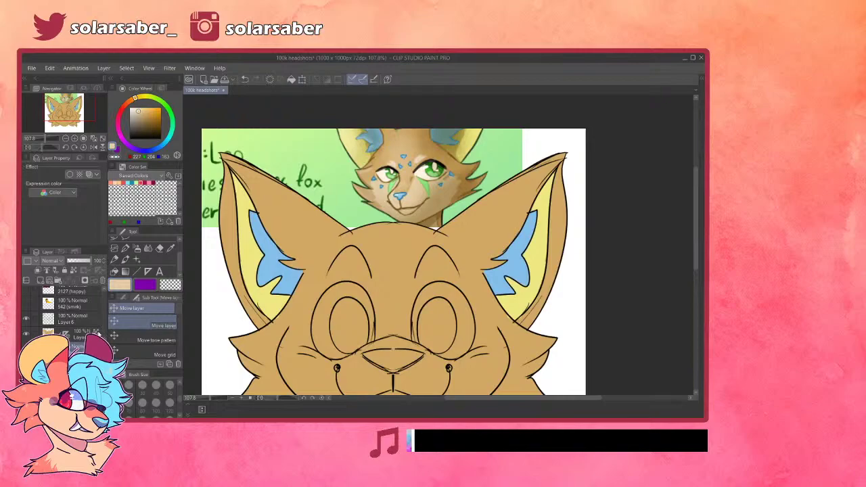
click(98, 334)
scroll(292, 247, down, 1)
scroll(317, 308, up, 1)
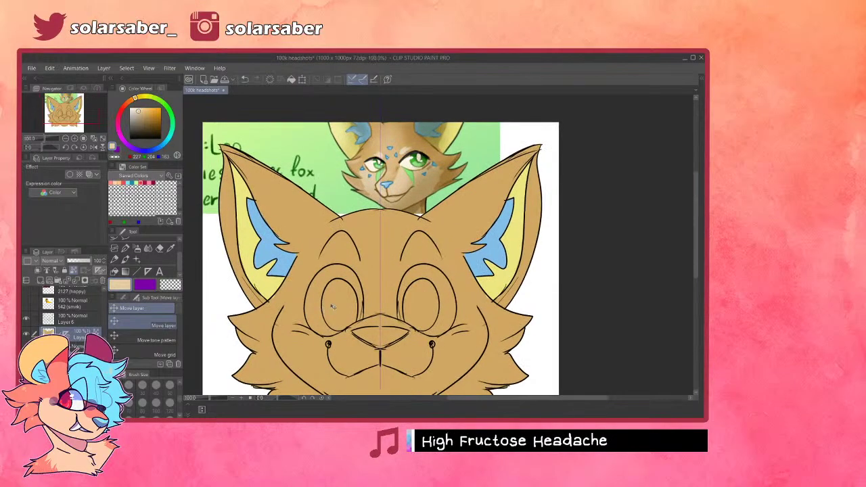
scroll(355, 267, down, 1)
scroll(362, 257, up, 1)
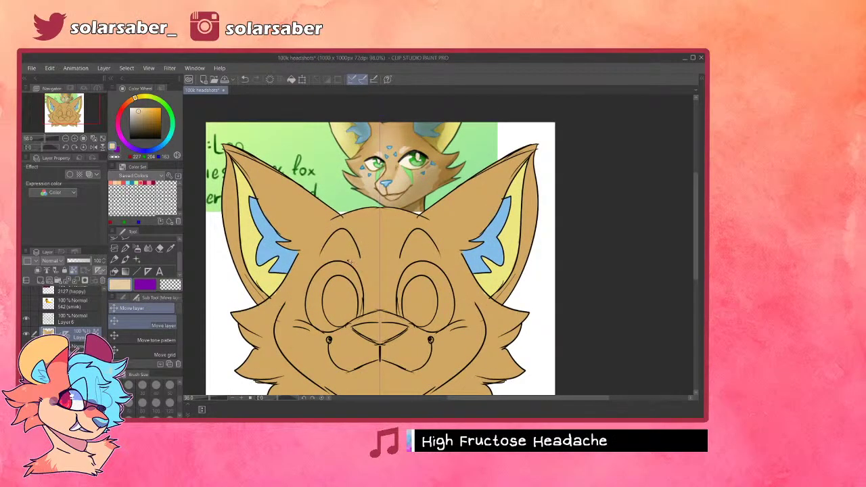
- Switch from moving the reference layer back to the Coloring pen with the sampled light beige
scroll(350, 262, down, 1)
scroll(359, 267, up, 2)
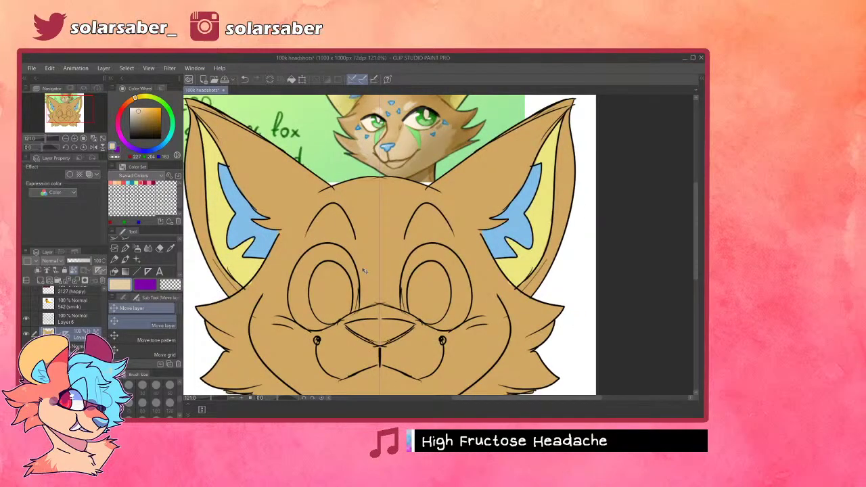
click(116, 260)
click(126, 248)
- Try out light beige brow patches inside the brow lines above the eyes
mouse_move(404, 250)
mouse_down()
mouse_move(432, 228)
mouse_move(407, 244)
mouse_up()
key(ctrl+z)
key(ctrl+z)
mouse_move(442, 229)
mouse_down()
mouse_move(411, 236)
mouse_move(452, 225)
mouse_move(409, 233)
mouse_move(469, 221)
mouse_move(425, 227)
mouse_move(441, 225)
mouse_move(429, 222)
mouse_move(425, 243)
mouse_move(447, 230)
mouse_move(408, 234)
mouse_move(436, 213)
mouse_move(411, 213)
mouse_move(400, 231)
mouse_move(459, 223)
mouse_move(442, 235)
mouse_move(410, 231)
mouse_move(416, 222)
mouse_move(462, 224)
mouse_up()
key(ctrl+z)
alt+click(412, 215)
key(ctrl+z)
key(ctrl+z)
key(ctrl+z)
key(ctrl+z)
alt+click(430, 225)
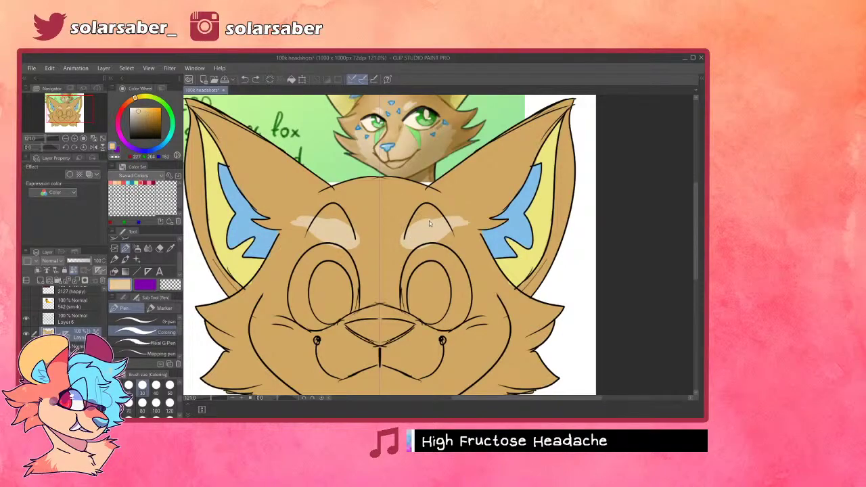
key(ctrl+z)
key(ctrl+z)
key(ctrl+z)
key(ctrl+z)
key(ctrl+z)
key(ctrl+z)
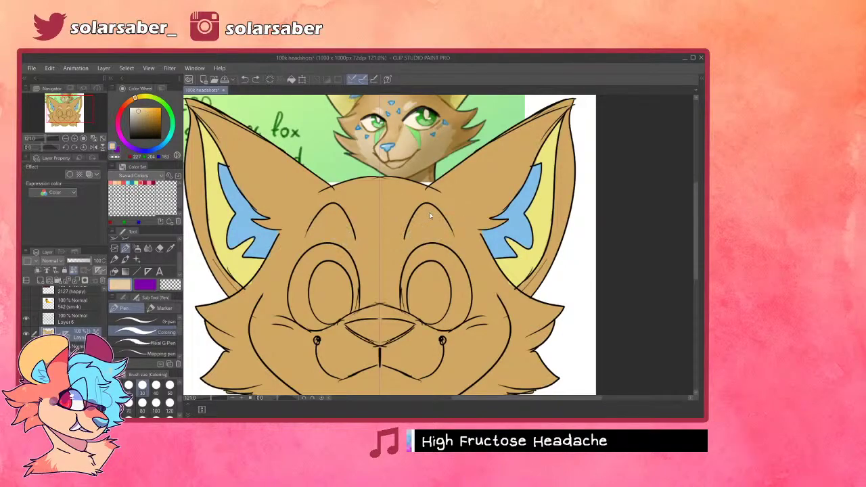
- Paint a light beige patch tapering outward inside each brow line above the eyes
key(ctrl+y)
mouse_move(427, 227)
mouse_down()
mouse_move(409, 246)
mouse_move(443, 230)
mouse_move(424, 226)
mouse_move(441, 234)
mouse_move(456, 214)
mouse_up()
key(ctrl+z)
key(ctrl+z)
key(ctrl+z)
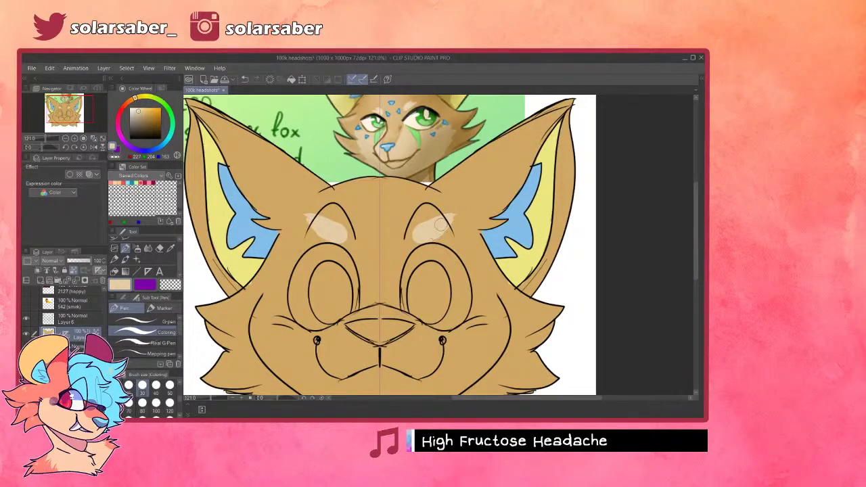
mouse_move(453, 218)
mouse_down()
mouse_move(423, 238)
mouse_move(449, 219)
mouse_move(430, 239)
mouse_move(450, 218)
mouse_up()
- Paint the muzzle, cheeks and chin light beige at brush size 80, and sample the tan of the face
scroll(418, 203, down, 3)
scroll(423, 276, up, 1)
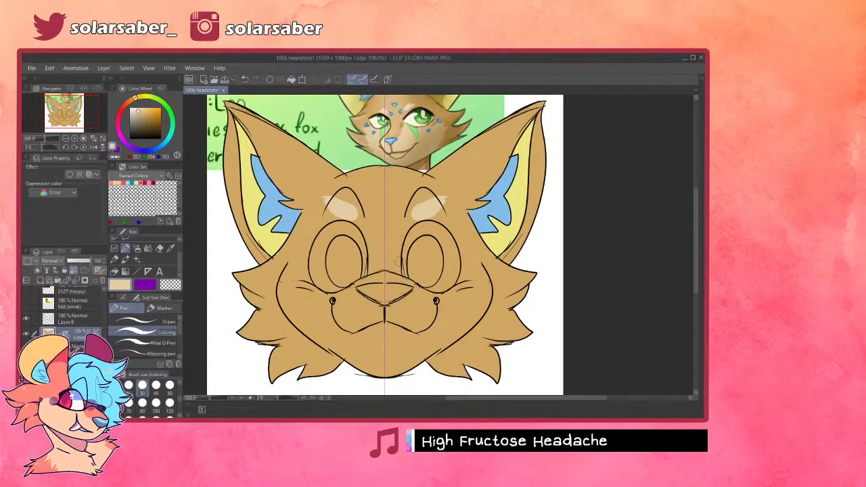
mouse_move(394, 304)
mouse_down()
mouse_move(416, 287)
mouse_move(388, 315)
mouse_up()
key(ctrl+z)
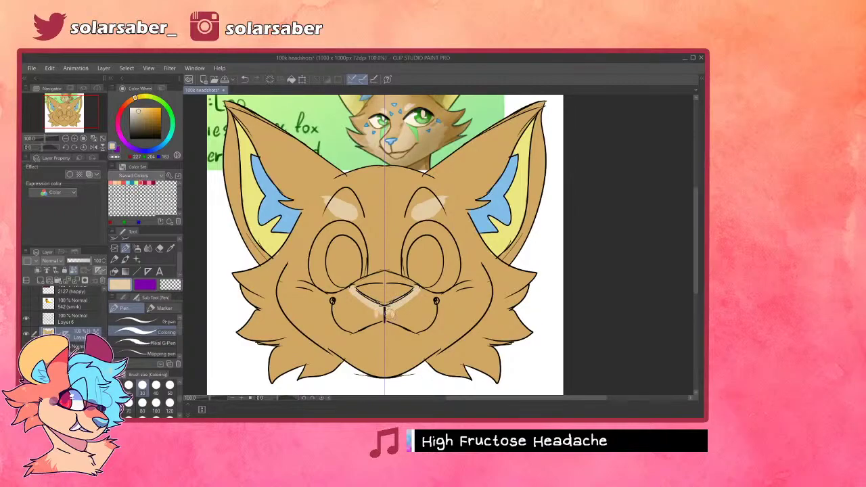
click(156, 385)
click(170, 386)
mouse_move(401, 295)
mouse_down()
mouse_move(429, 299)
mouse_move(403, 309)
mouse_move(468, 271)
mouse_move(430, 280)
mouse_move(479, 274)
mouse_move(481, 307)
mouse_move(484, 298)
mouse_move(457, 332)
mouse_move(477, 315)
mouse_move(396, 371)
mouse_move(396, 309)
mouse_move(400, 326)
mouse_move(455, 295)
mouse_up()
key(ctrl+z)
key(ctrl+z)
click(143, 406)
mouse_move(403, 318)
mouse_down()
mouse_move(471, 286)
mouse_move(473, 294)
mouse_move(402, 344)
mouse_move(445, 321)
mouse_up()
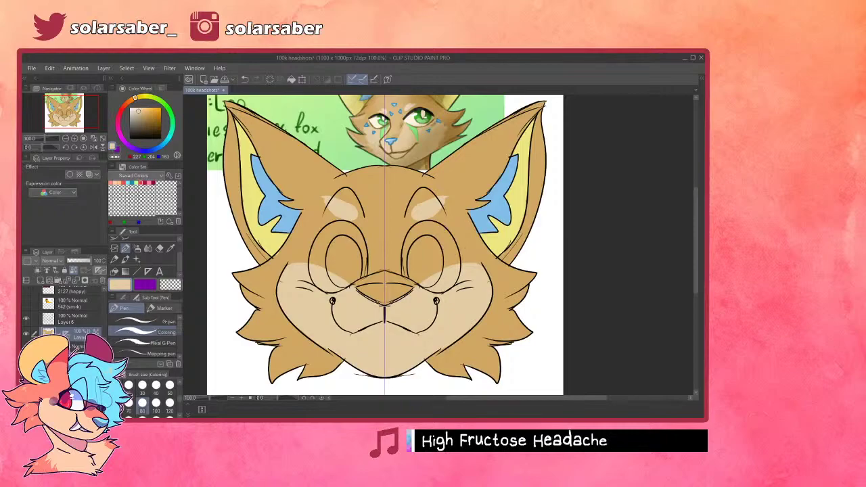
alt+click(284, 246)
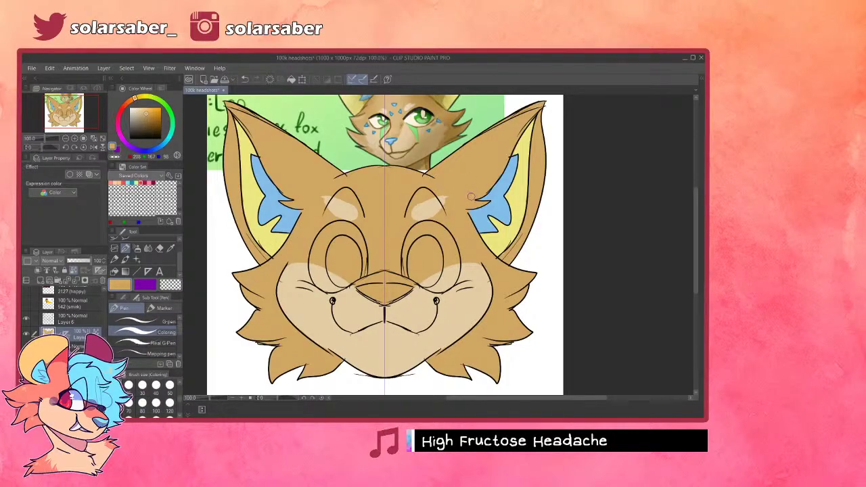
- Sample the light blue from the ear tufts and fill the nose with it
scroll(438, 205, down, 4)
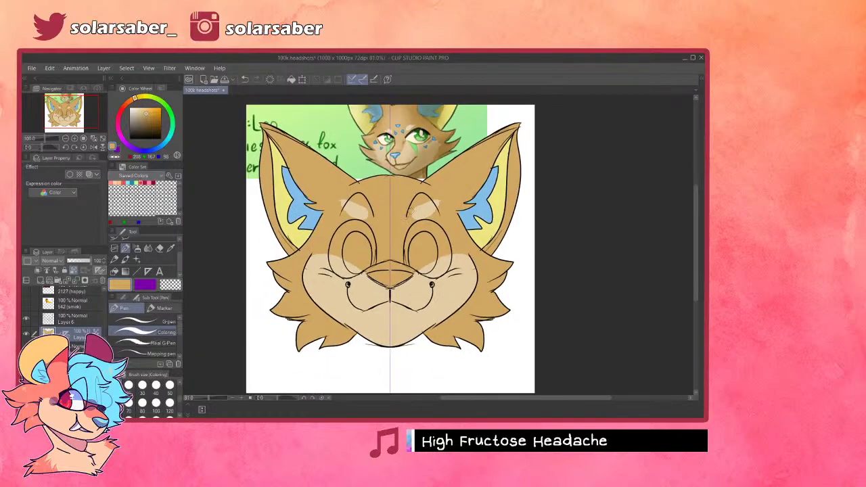
scroll(408, 165, up, 4)
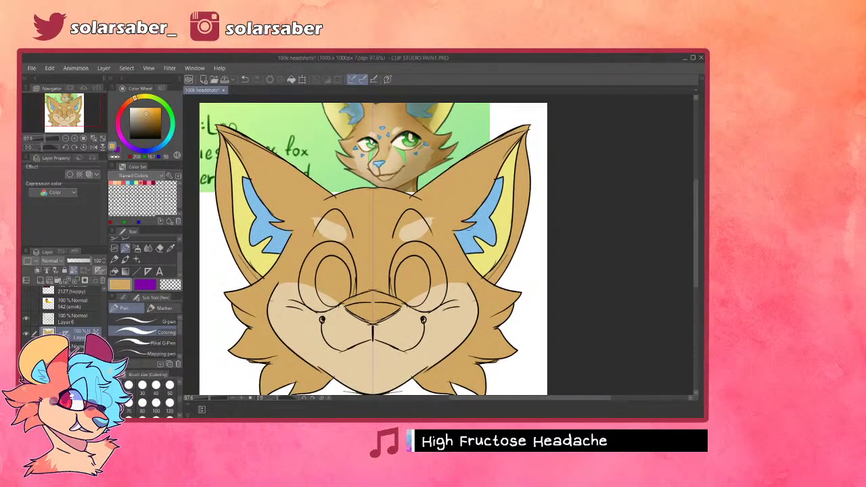
alt+click(483, 227)
scroll(352, 301, up, 2)
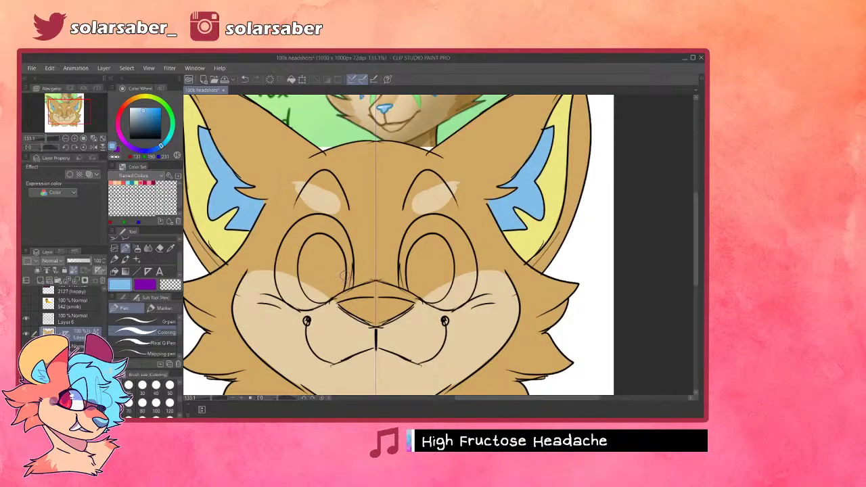
mouse_move(365, 315)
mouse_down()
mouse_move(345, 306)
mouse_move(372, 303)
mouse_move(352, 307)
mouse_move(387, 315)
mouse_move(359, 309)
mouse_up()
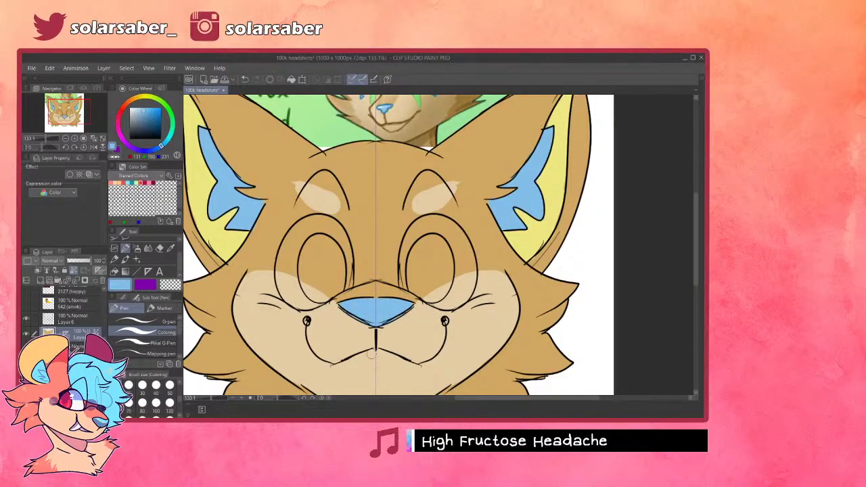
- Shift the reference image to sample its light green, move it back so its fox face shows, and reselect the colouring layer
scroll(388, 338, down, 4)
scroll(392, 139, up, 3)
scroll(371, 196, down, 2)
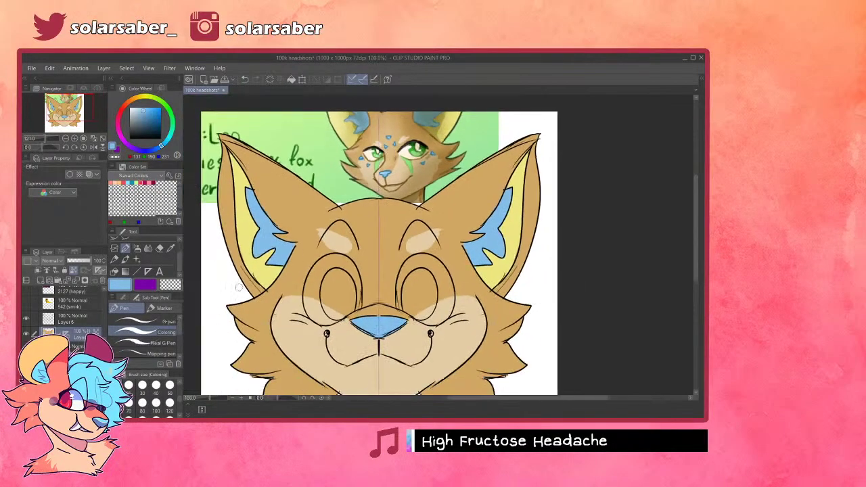
key(k)
drag(329, 175, 413, 272)
alt+click(326, 167)
drag(358, 181, 265, 101)
click(81, 338)
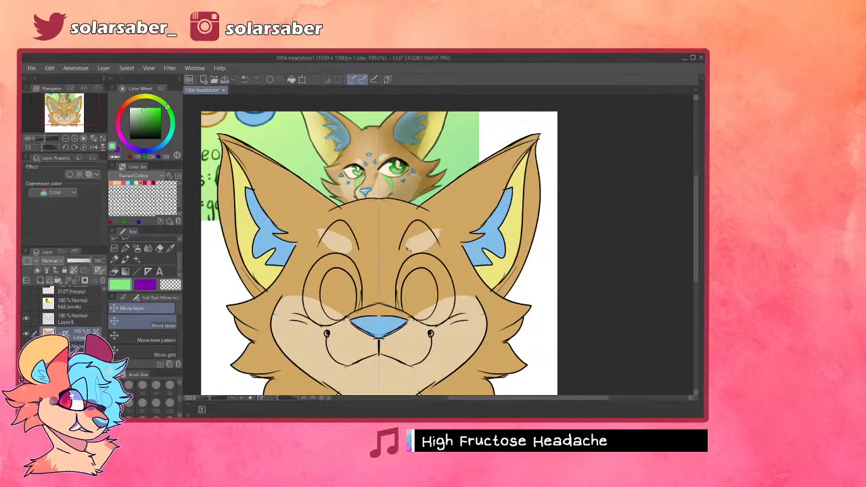
- Paint pointed light green markings down the cheeks below the eyes and trim their edges with the sampled beige
scroll(410, 224, up, 1)
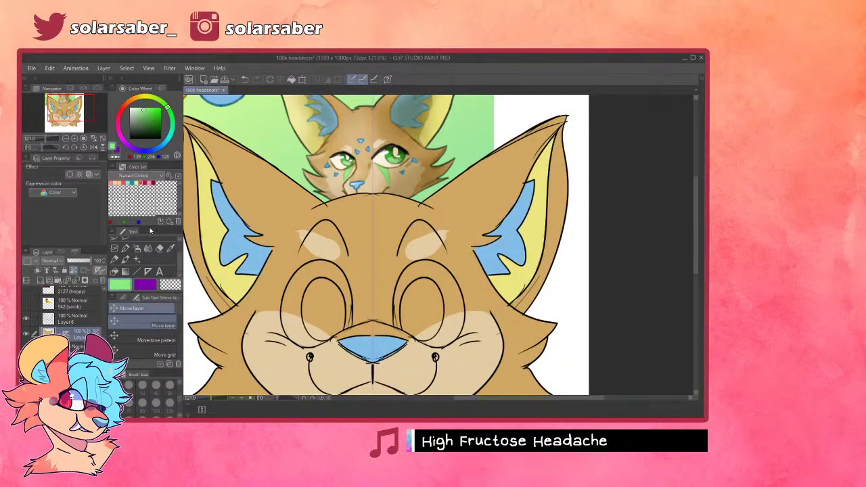
click(125, 249)
drag(288, 321, 271, 376)
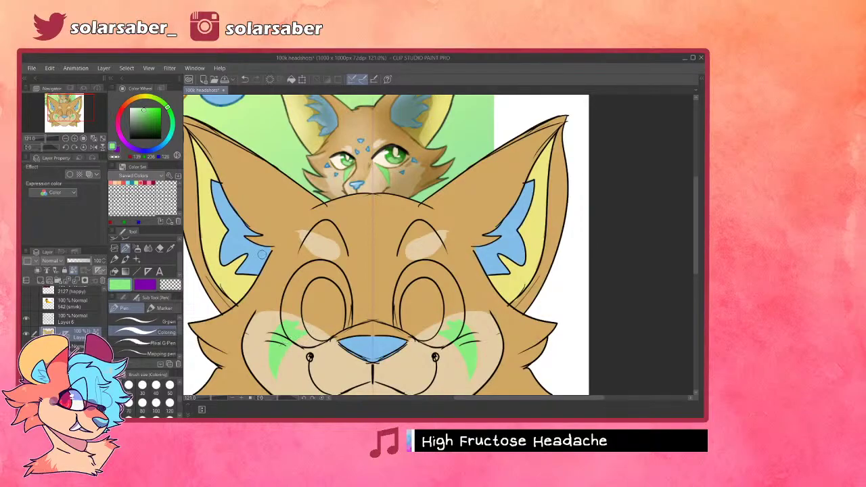
alt+click(266, 335)
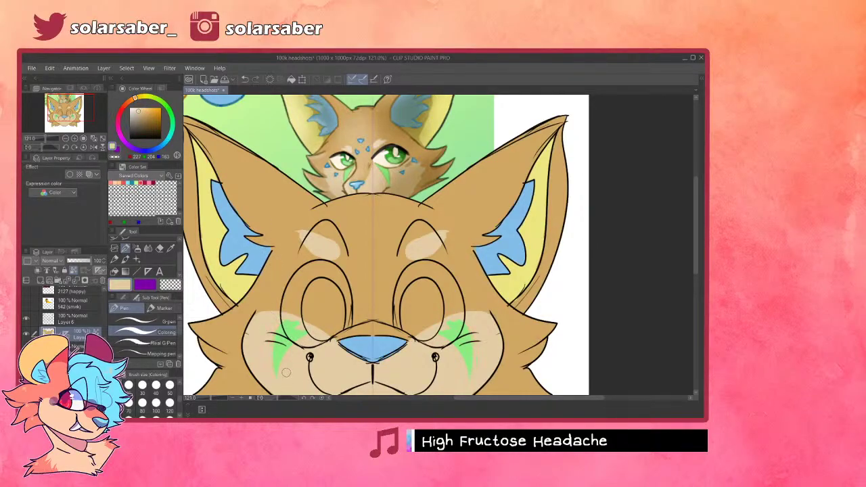
drag(287, 347, 289, 361)
- Sample the ear-tuft blue and paint three small marks between the eyes and two on each outer cheek
alt+click(261, 258)
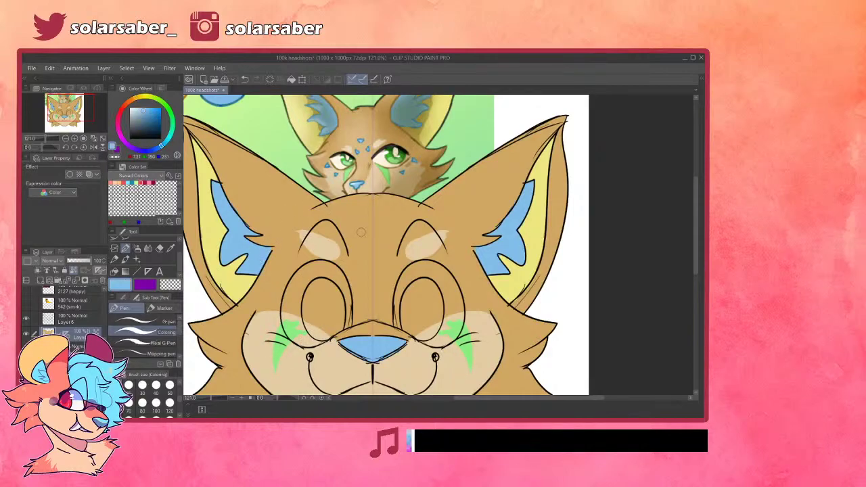
drag(368, 263, 368, 264)
key(ctrl+z)
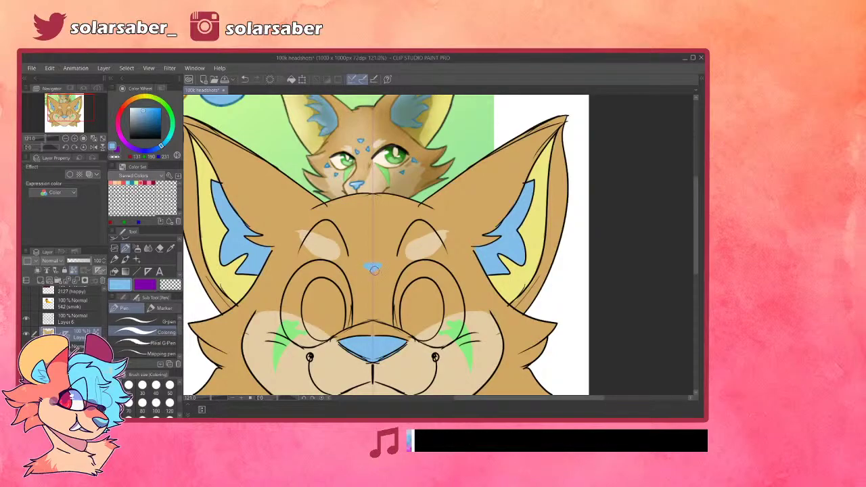
drag(356, 282, 355, 278)
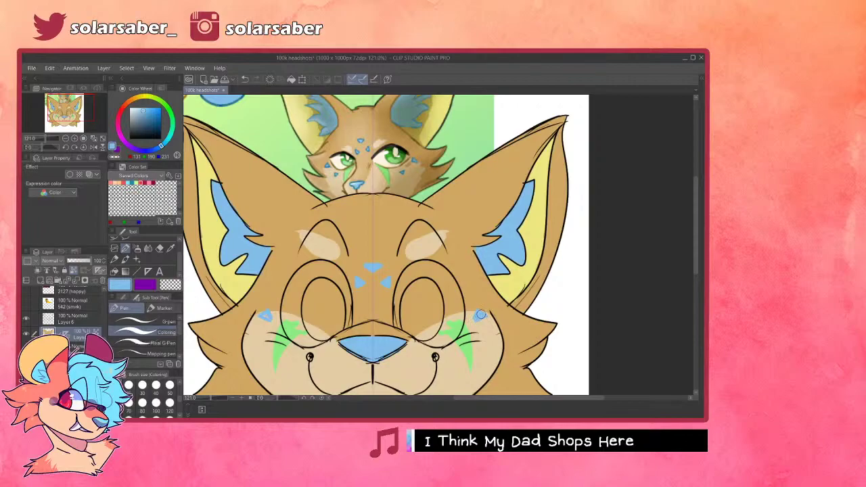
drag(479, 316, 483, 315)
scroll(249, 179, down, 6)
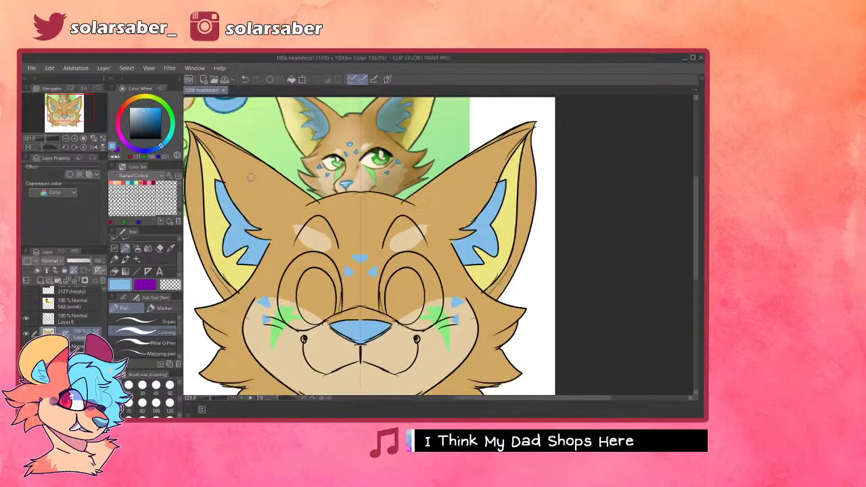
- Set the colour to pure white and start painting the inner and upper eye whites at brush size 30
scroll(289, 174, up, 5)
drag(155, 127, 71, 59)
scroll(308, 292, up, 5)
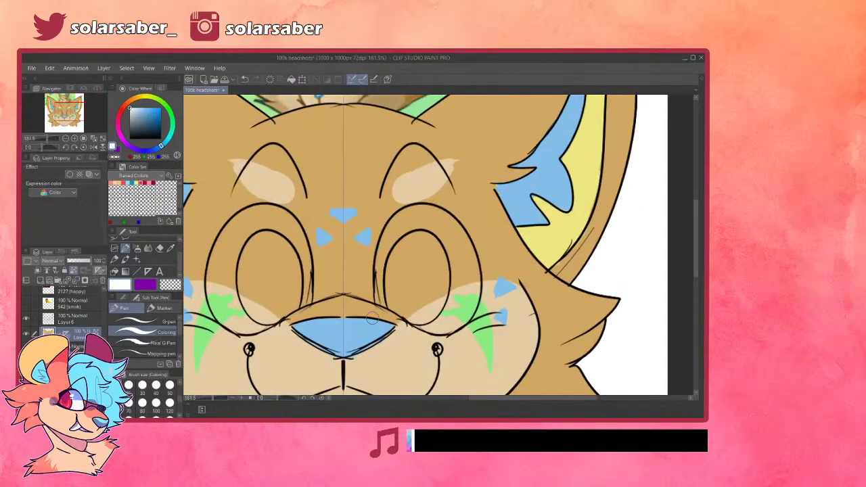
click(142, 385)
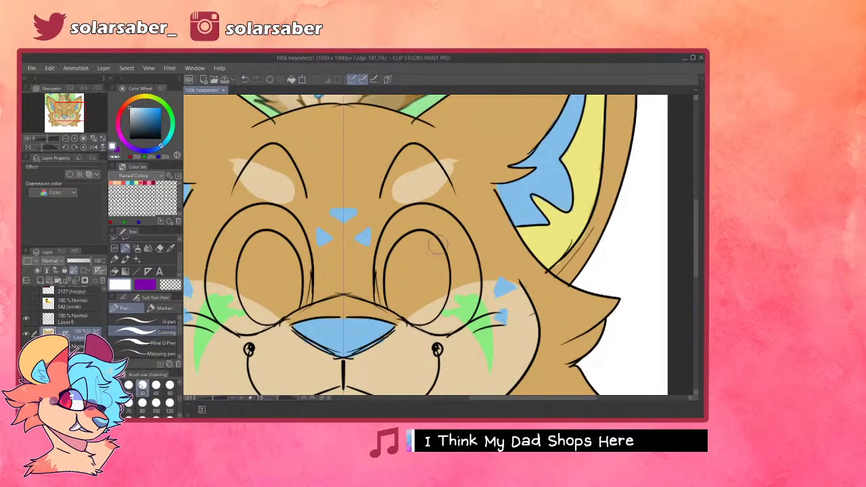
drag(278, 218, 300, 269)
drag(407, 218, 388, 270)
drag(392, 236, 383, 288)
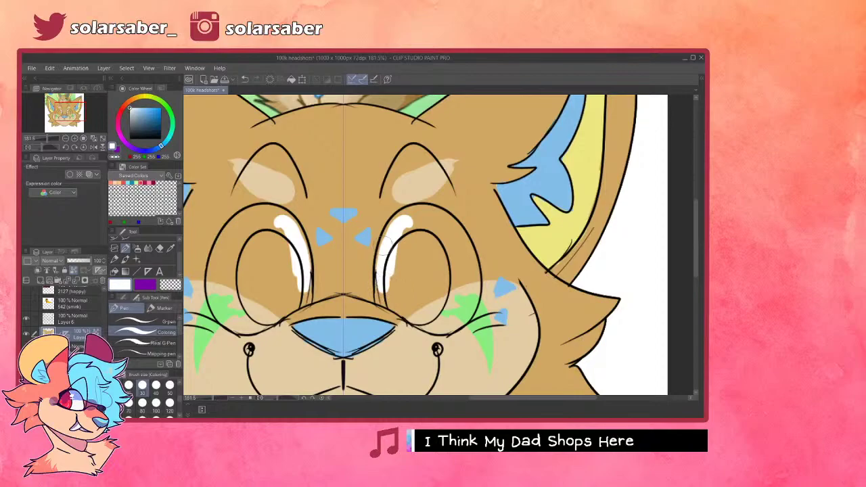
drag(414, 230, 438, 214)
mouse_move(391, 245)
mouse_down()
mouse_move(414, 216)
mouse_move(378, 284)
mouse_up()
key(ctrl+z)
key(ctrl+z)
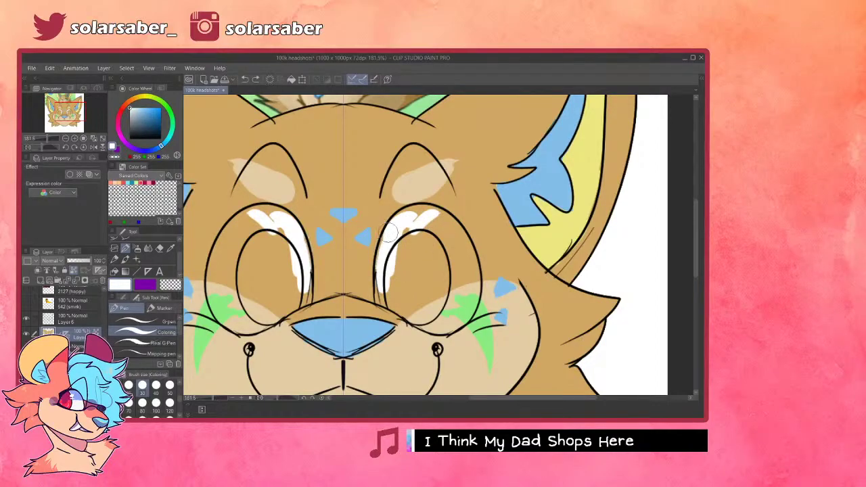
- Fill the remaining eye whites around the irises and carry the white into the iris edges
drag(385, 236, 380, 296)
mouse_move(410, 218)
mouse_down()
mouse_move(430, 210)
mouse_move(463, 246)
mouse_up()
key(ctrl+z)
mouse_move(443, 215)
mouse_down()
mouse_move(465, 253)
mouse_move(455, 230)
mouse_move(470, 283)
mouse_up()
mouse_move(467, 243)
mouse_down()
mouse_move(467, 276)
mouse_move(459, 237)
mouse_move(468, 306)
mouse_up()
key(ctrl+z)
mouse_move(474, 268)
mouse_down()
mouse_move(466, 311)
mouse_move(473, 275)
mouse_move(467, 294)
mouse_move(449, 301)
mouse_move(469, 303)
mouse_move(450, 328)
mouse_move(458, 320)
mouse_move(414, 315)
mouse_move(441, 324)
mouse_move(418, 318)
mouse_move(447, 316)
mouse_move(460, 258)
mouse_move(426, 223)
mouse_up()
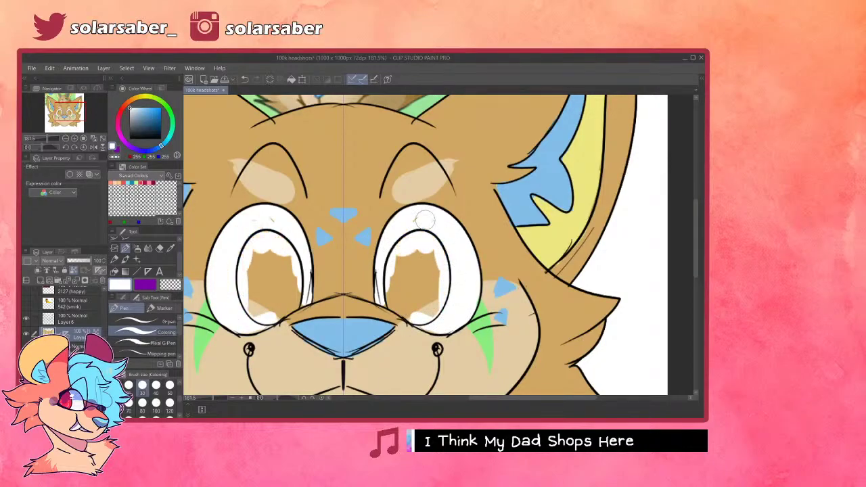
mouse_move(392, 291)
mouse_down()
mouse_move(399, 257)
mouse_move(410, 294)
mouse_move(399, 301)
mouse_move(415, 253)
mouse_move(439, 273)
mouse_up()
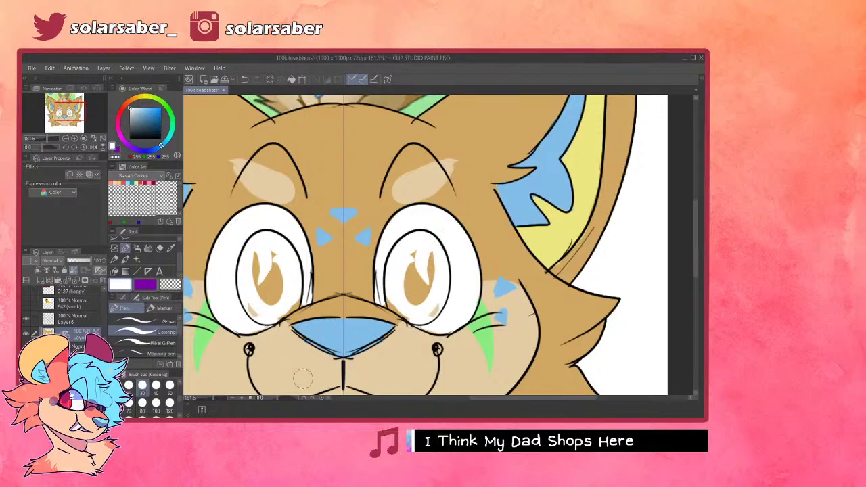
- Sample the light green from the cheek marking and fill both irises with it
scroll(322, 359, down, 5)
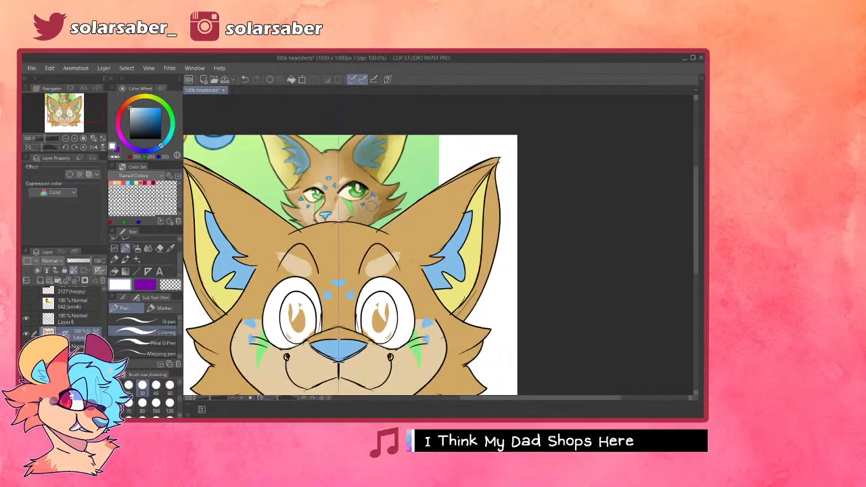
alt+click(268, 338)
scroll(326, 329, up, 3)
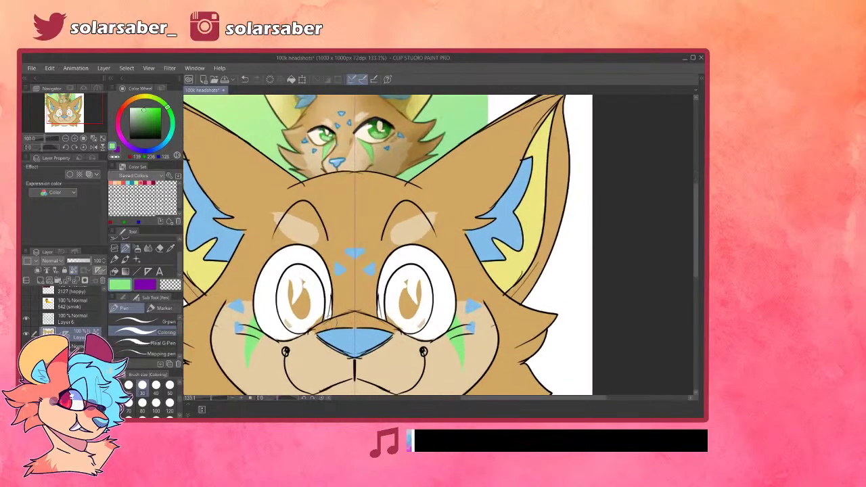
scroll(420, 327, up, 1)
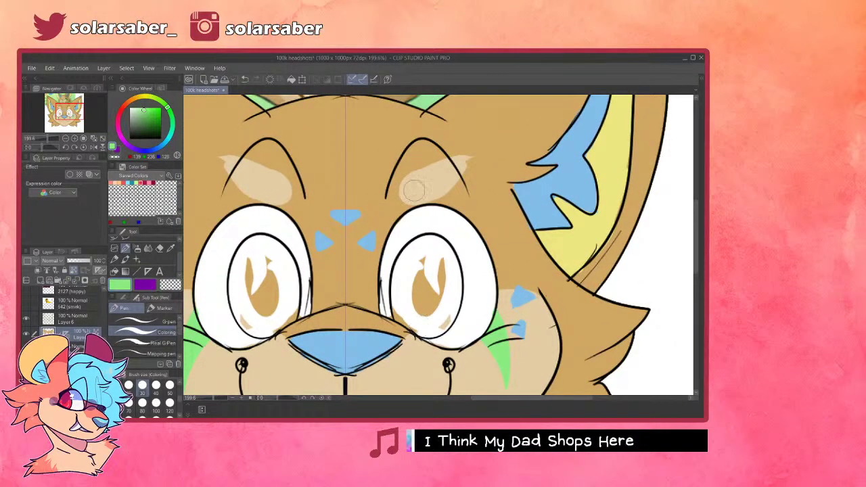
mouse_move(406, 271)
mouse_down()
mouse_move(406, 318)
mouse_move(405, 304)
mouse_move(425, 329)
mouse_move(409, 321)
mouse_move(433, 327)
mouse_up()
mouse_move(397, 289)
mouse_down()
mouse_move(423, 253)
mouse_move(406, 257)
mouse_move(434, 249)
mouse_move(424, 244)
mouse_move(441, 252)
mouse_move(424, 241)
mouse_move(453, 266)
mouse_move(437, 245)
mouse_move(451, 280)
mouse_move(428, 238)
mouse_move(449, 252)
mouse_move(452, 289)
mouse_move(453, 263)
mouse_move(441, 313)
mouse_move(453, 303)
mouse_move(425, 330)
mouse_move(441, 324)
mouse_move(452, 287)
mouse_move(427, 304)
mouse_up()
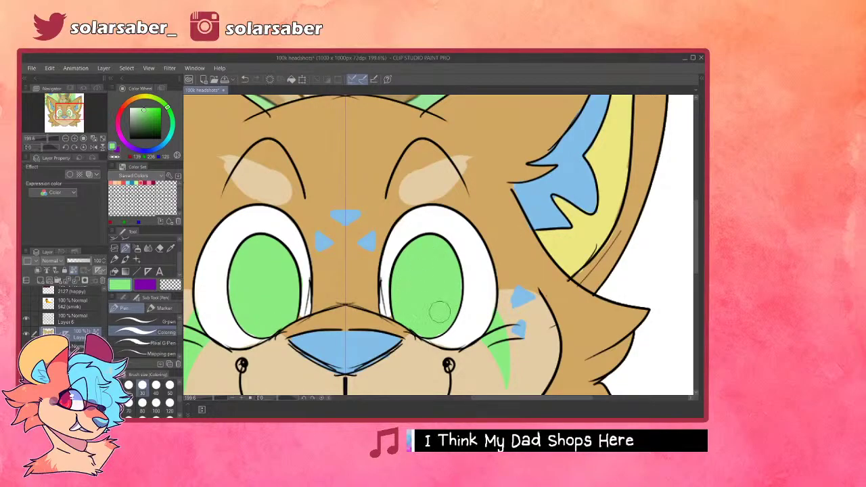
- Shade the upper part of both irises a darker green with the Soft airbrush at size 40, and return to the Coloring pen
drag(144, 109, 150, 117)
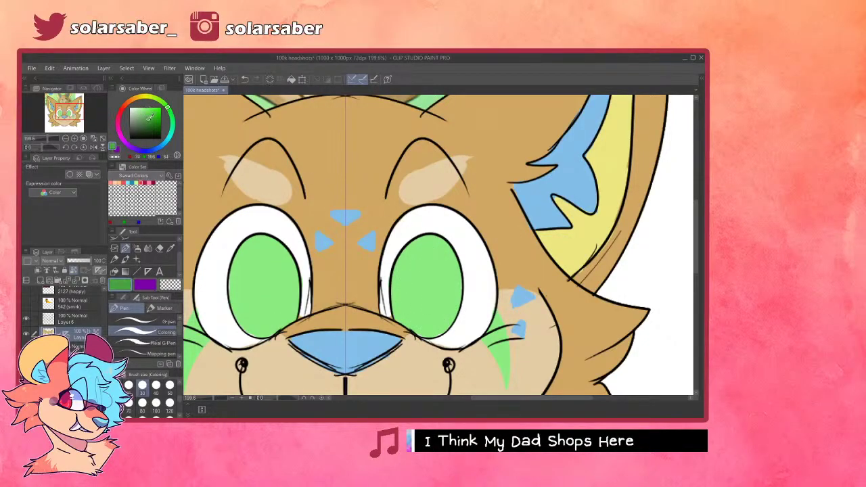
click(136, 247)
mouse_move(418, 248)
mouse_down()
mouse_move(377, 274)
mouse_move(408, 264)
mouse_up()
click(155, 387)
key(ctrl+z)
key(ctrl+z)
alt+click(379, 295)
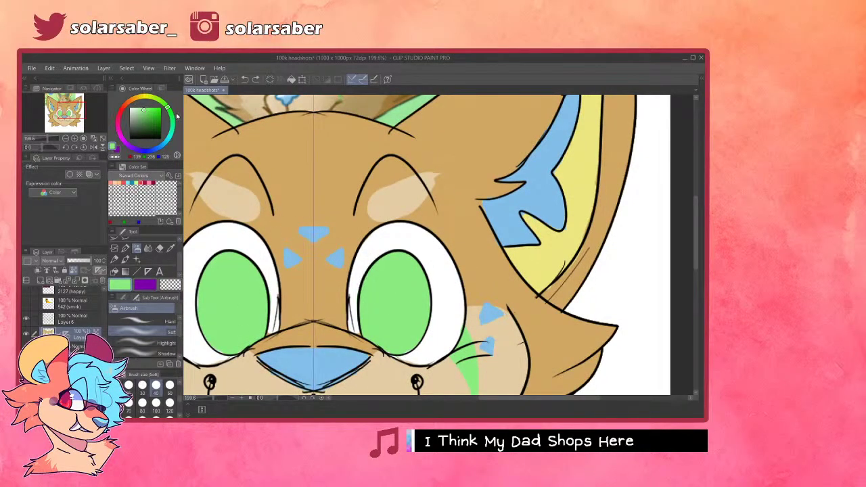
drag(153, 109, 153, 121)
mouse_move(399, 279)
mouse_down()
mouse_move(383, 294)
mouse_move(414, 259)
mouse_move(379, 260)
mouse_move(366, 278)
mouse_move(413, 288)
mouse_move(381, 284)
mouse_move(401, 291)
mouse_move(384, 297)
mouse_move(396, 274)
mouse_move(391, 247)
mouse_move(379, 297)
mouse_up()
key(ctrl+z)
key(p)
click(137, 248)
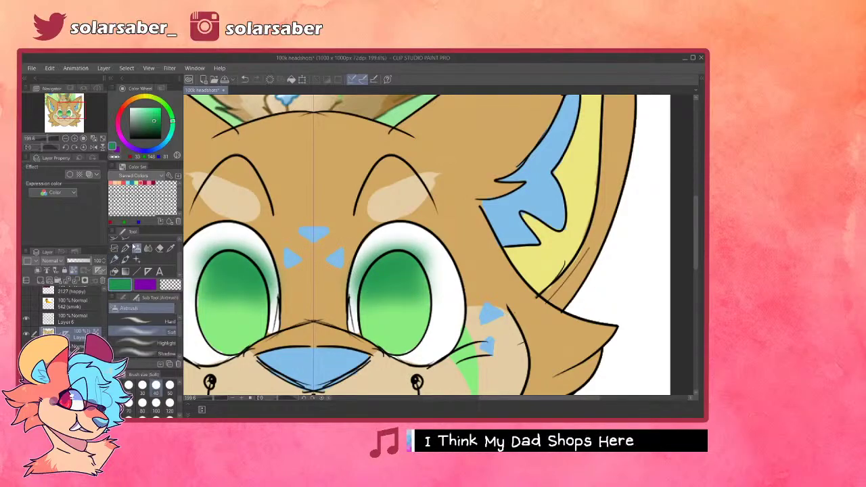
key(p)
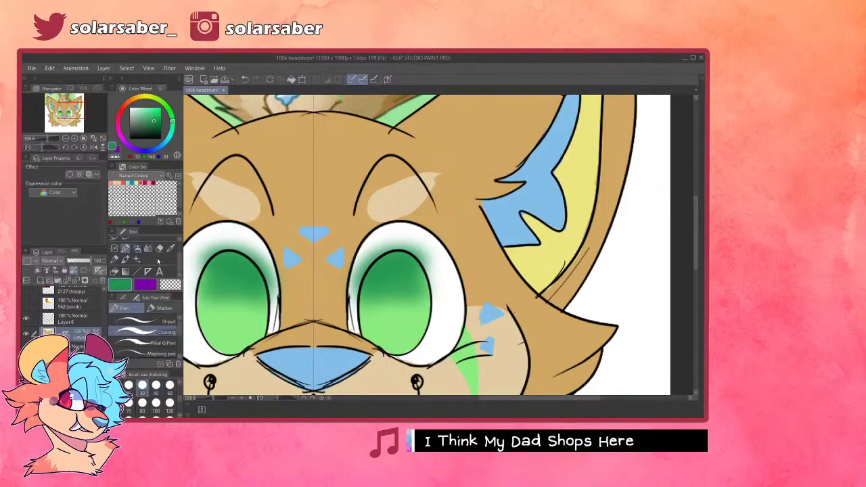
- Sample the eye white and paint over the green airbrush spill around the upper part and sides of both irises
alt+click(443, 317)
mouse_move(420, 249)
mouse_down()
mouse_move(436, 266)
mouse_move(443, 307)
mouse_up()
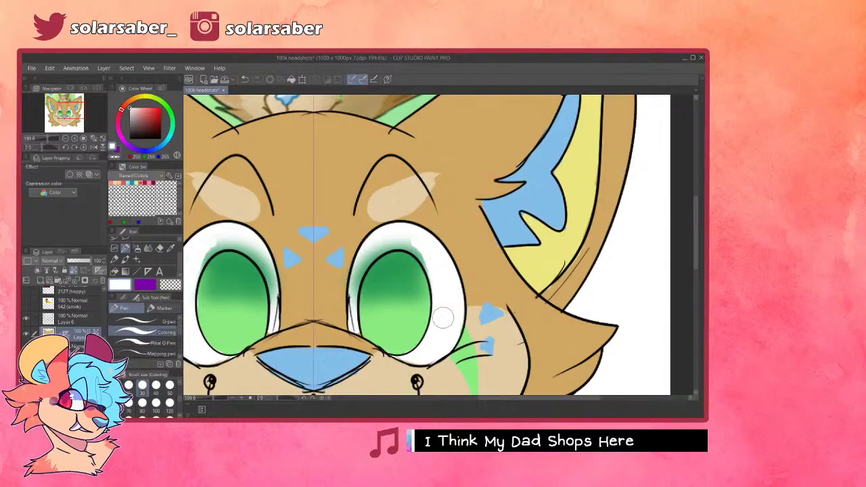
mouse_move(372, 250)
mouse_down()
mouse_move(350, 315)
mouse_move(357, 266)
mouse_move(387, 247)
mouse_move(374, 251)
mouse_move(423, 255)
mouse_move(418, 235)
mouse_up()
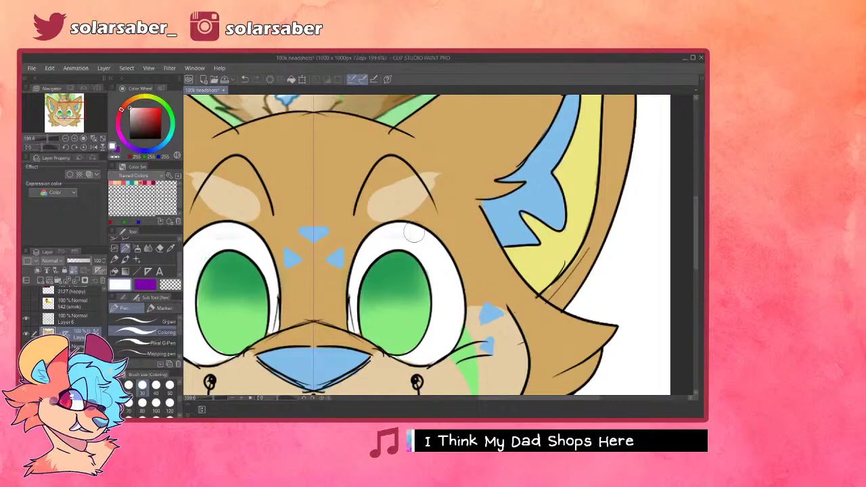
- Sample the light green of the iris, lighten it to a pale green, and paint a rounded highlight at the bottom of both irises
alt+click(398, 338)
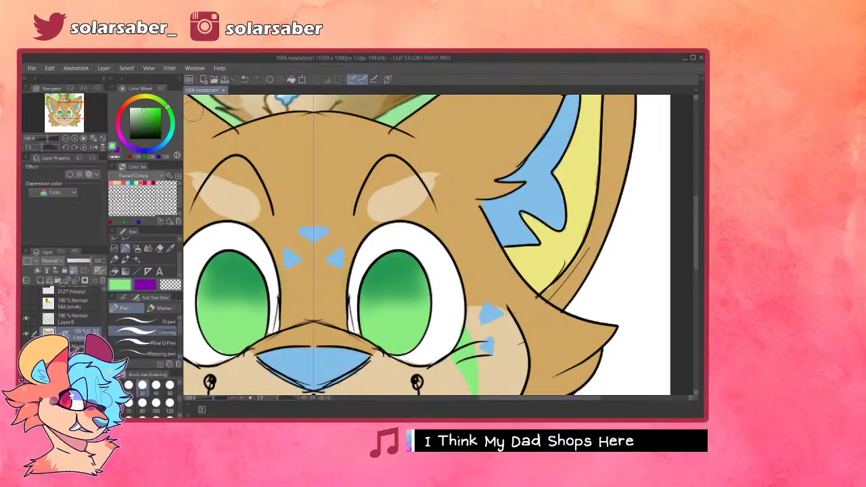
click(137, 109)
drag(384, 342, 399, 343)
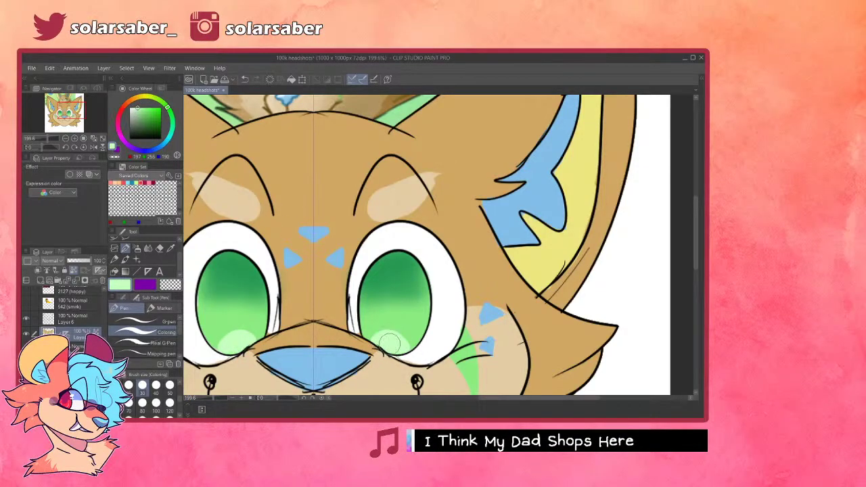
- Paint a thin light green rim along the inside edge of both irises with the iris's light green, undoing and redoing uneven strokes
scroll(405, 314, down, 8)
scroll(366, 213, up, 1)
scroll(366, 213, down, 1)
scroll(319, 323, up, 1)
scroll(319, 324, up, 4)
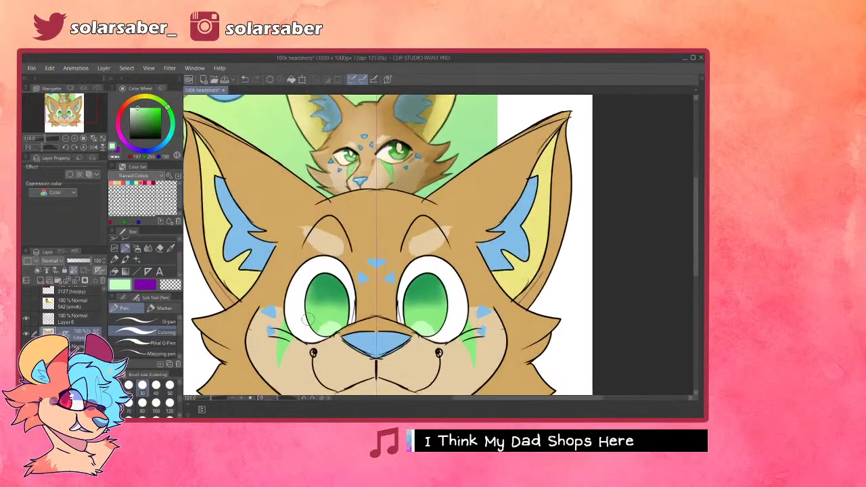
scroll(316, 322, up, 1)
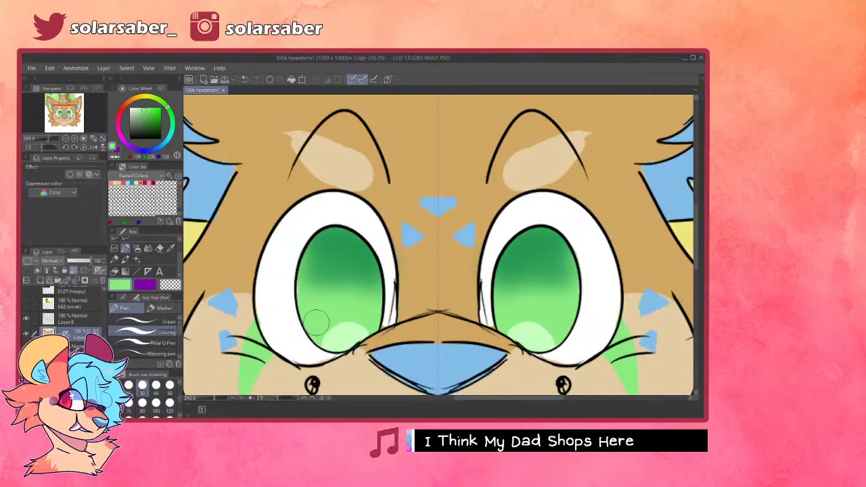
mouse_move(327, 234)
mouse_down()
mouse_move(304, 263)
mouse_move(304, 253)
mouse_move(308, 333)
mouse_up()
key(ctrl+z)
mouse_move(319, 232)
mouse_down()
mouse_move(361, 240)
mouse_move(356, 234)
mouse_move(370, 249)
mouse_move(359, 236)
mouse_move(378, 289)
mouse_up()
key(ctrl+z)
key(ctrl+z)
key(ctrl+z)
key(ctrl+z)
drag(371, 245, 381, 293)
key(ctrl+z)
mouse_move(505, 257)
mouse_down()
mouse_move(501, 303)
mouse_move(504, 244)
mouse_move(522, 232)
mouse_move(504, 246)
mouse_move(512, 237)
mouse_move(560, 243)
mouse_move(553, 232)
mouse_move(508, 240)
mouse_move(562, 238)
mouse_move(505, 243)
mouse_move(557, 233)
mouse_move(513, 238)
mouse_move(535, 225)
mouse_move(560, 235)
mouse_move(537, 226)
mouse_up()
key(ctrl+z)
key(ctrl+z)
key(ctrl+z)
key(ctrl+z)
- Sample black from the line art and paint a tall oval pupil in the centre of both irises, retrying the shape until it is even
alt+click(317, 232)
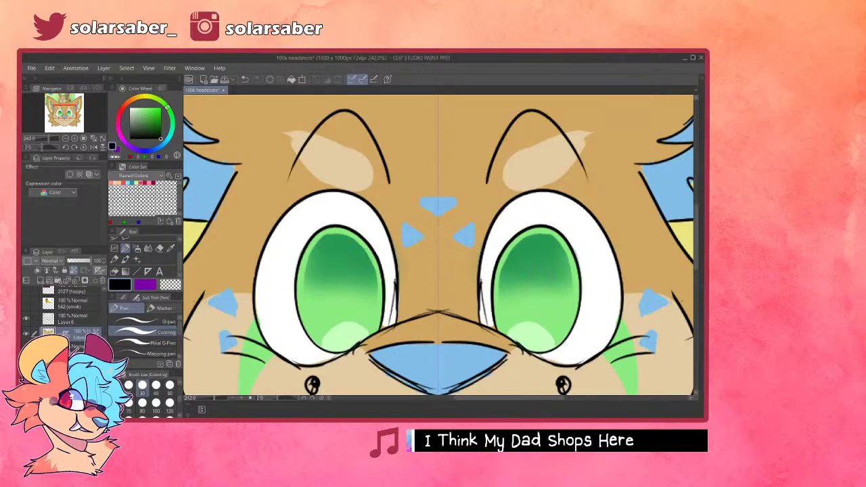
click(533, 255)
mouse_move(533, 255)
mouse_down()
mouse_move(545, 288)
mouse_move(534, 317)
mouse_up()
key(ctrl+z)
drag(533, 252, 534, 318)
key(ctrl+z)
drag(533, 251, 534, 318)
key(ctrl+z)
key(ctrl+z)
mouse_move(531, 263)
mouse_down()
mouse_move(518, 300)
mouse_move(517, 279)
mouse_move(531, 295)
mouse_move(533, 266)
mouse_up()
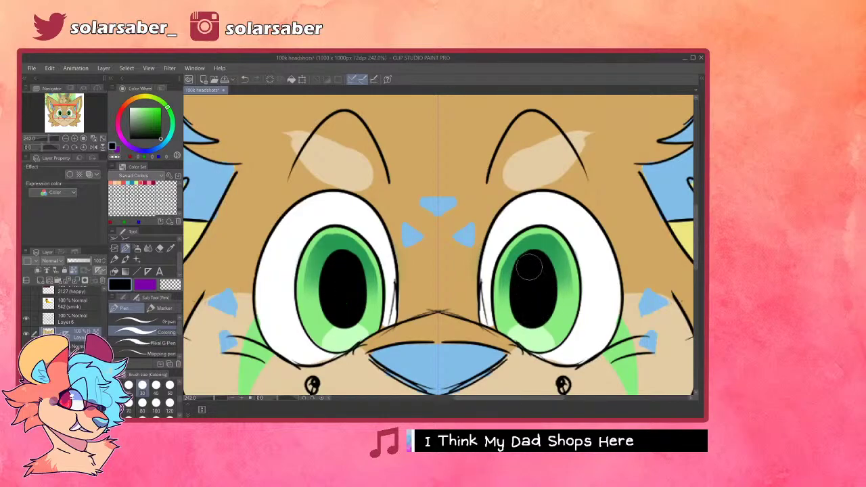
scroll(496, 250, down, 5)
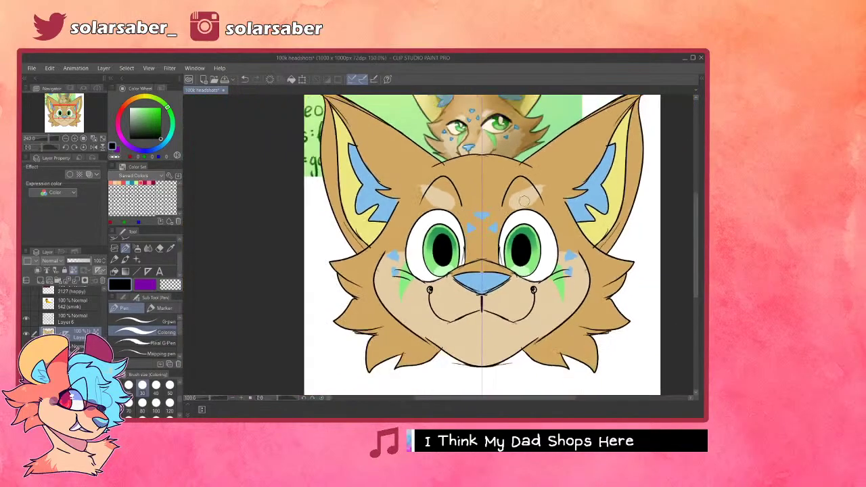
scroll(526, 225, up, 3)
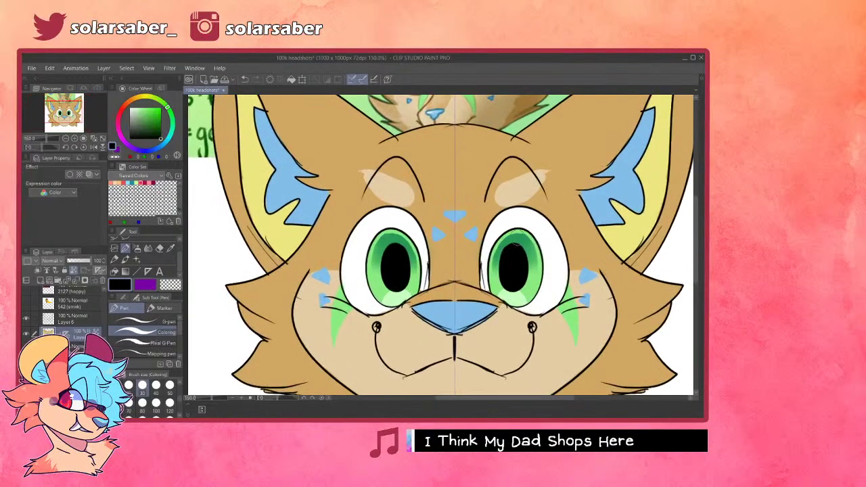
- Fill both pupils with a dark green derived from the iris color
alt+click(511, 234)
scroll(512, 233, up, 3)
drag(161, 116, 157, 129)
mouse_move(504, 288)
mouse_down()
mouse_move(518, 275)
mouse_move(512, 267)
mouse_move(506, 274)
mouse_up()
key(ctrl+z)
key(ctrl+z)
key(ctrl+y)
key(ctrl+z)
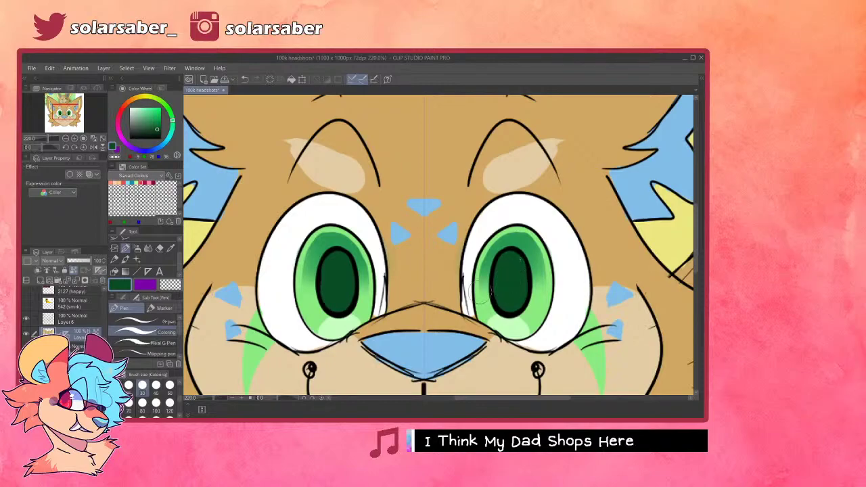
scroll(468, 240, down, 7)
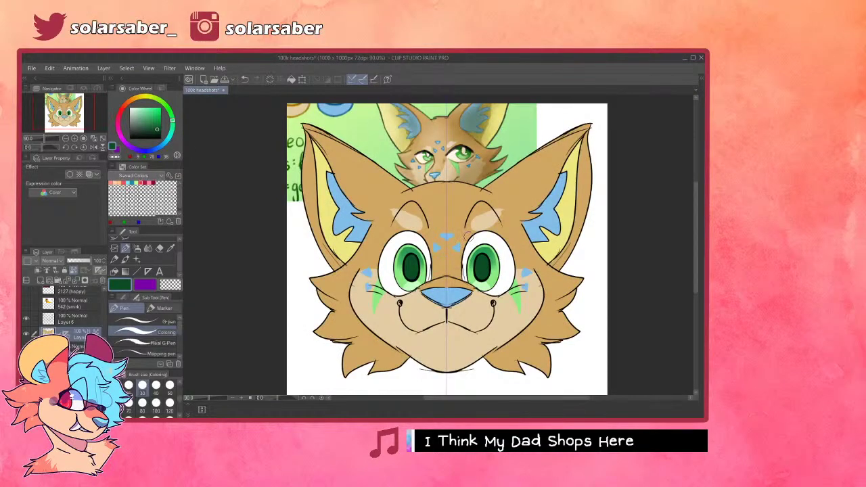
scroll(456, 235, up, 3)
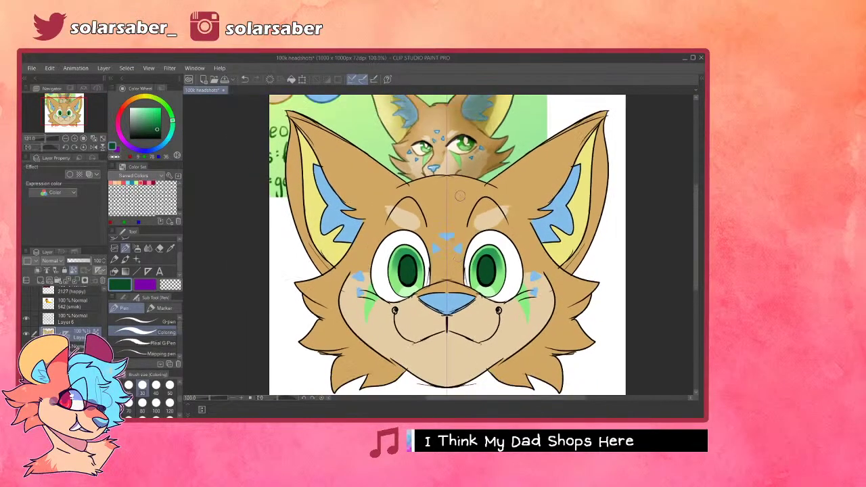
scroll(469, 156, down, 1)
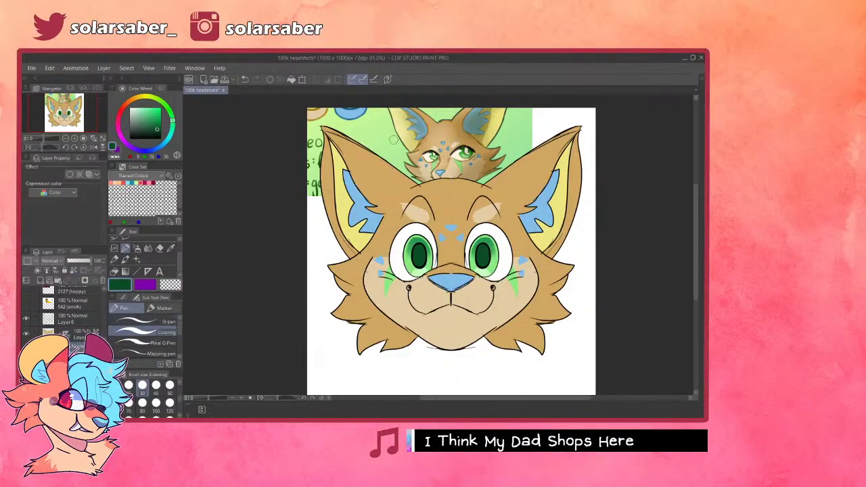
- Shift the reference image slightly behind the head and hide its layer
key(k)
mouse_move(403, 123)
mouse_down()
mouse_move(380, 121)
mouse_move(401, 120)
mouse_up()
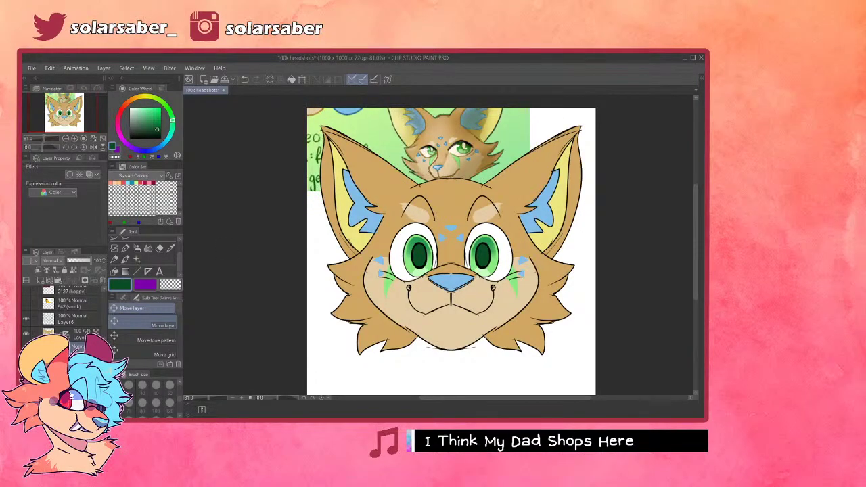
click(26, 347)
- Add a new layer above the head's coloring layer and set its blending mode to Multiply
click(69, 335)
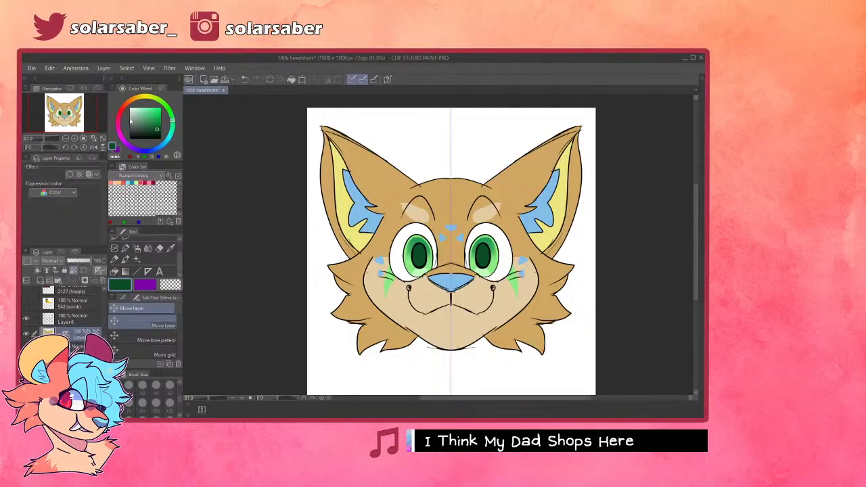
key(ctrl+shift+n)
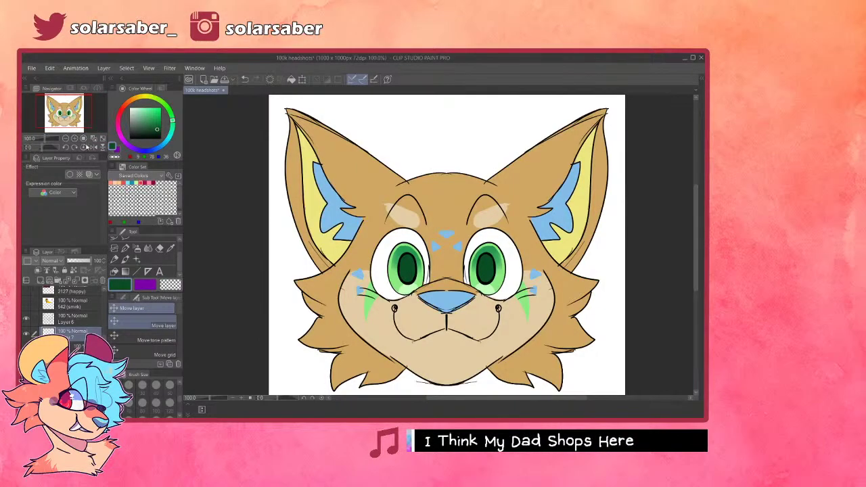
click(60, 85)
scroll(475, 225, up, 2)
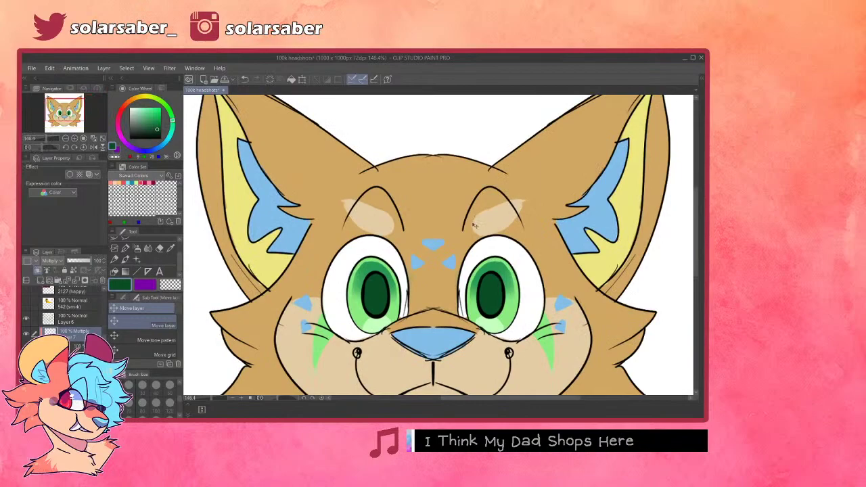
scroll(567, 281, up, 2)
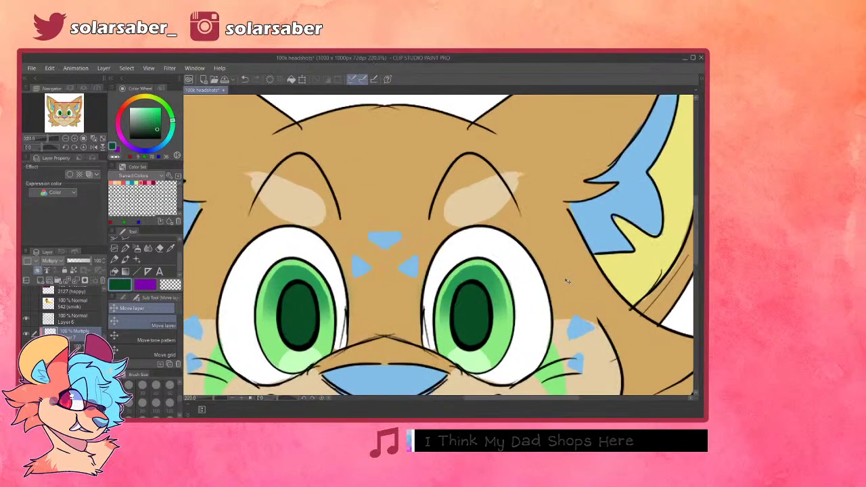
- Choose the Coloring pen and set the drawing color to a light pink
click(125, 259)
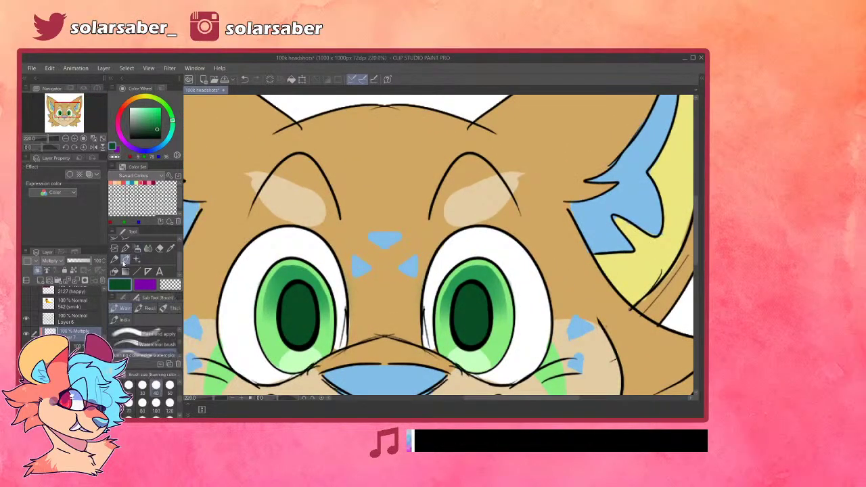
click(126, 248)
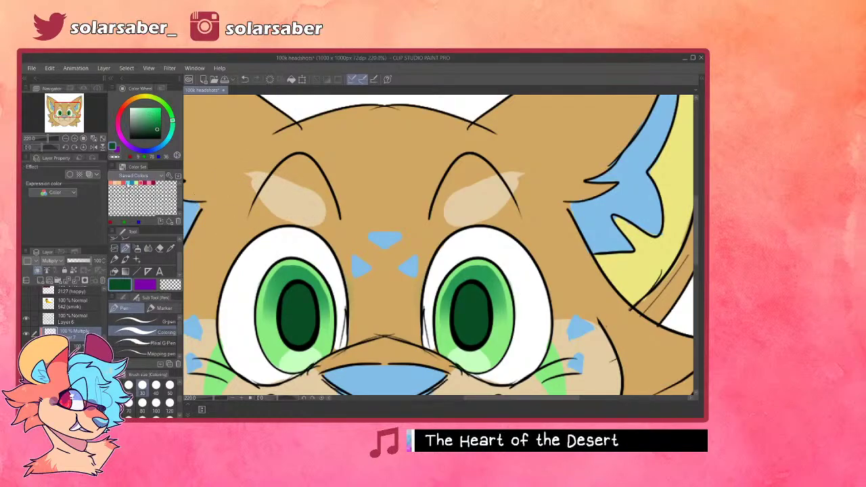
key(c)
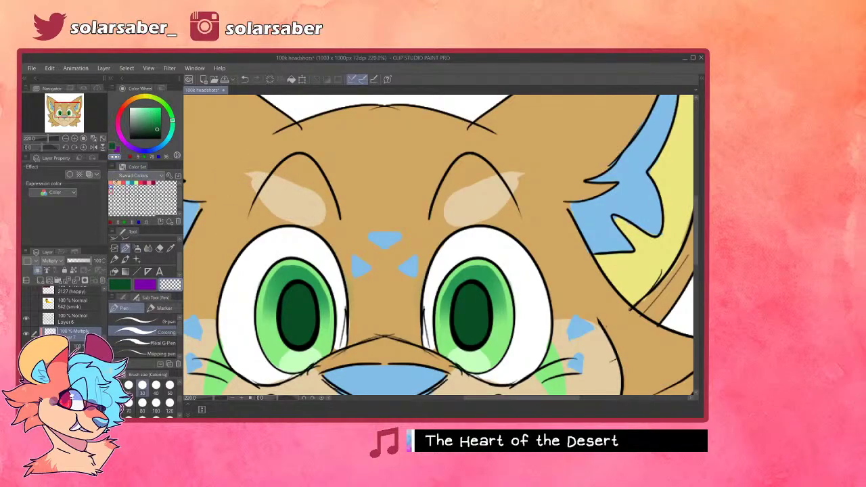
click(112, 184)
drag(146, 116, 140, 100)
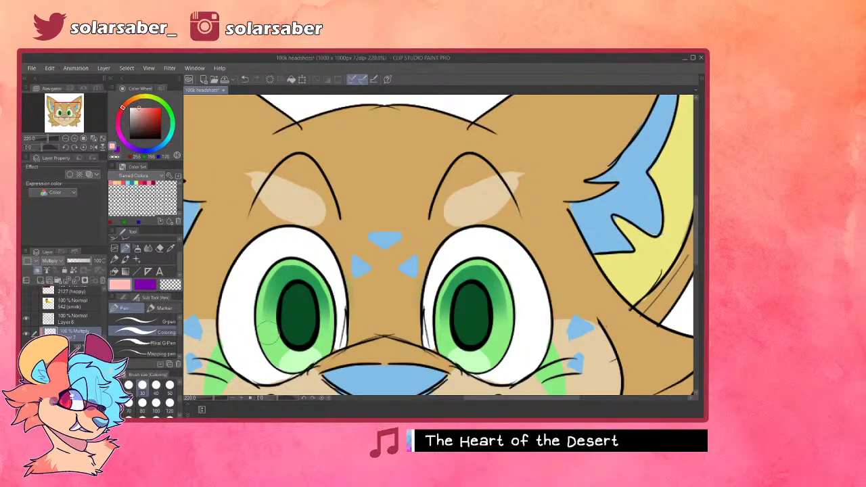
- Copy the symmetry ruler from the coloring layer onto the Multiply layer and return to the Coloring pen
click(79, 346)
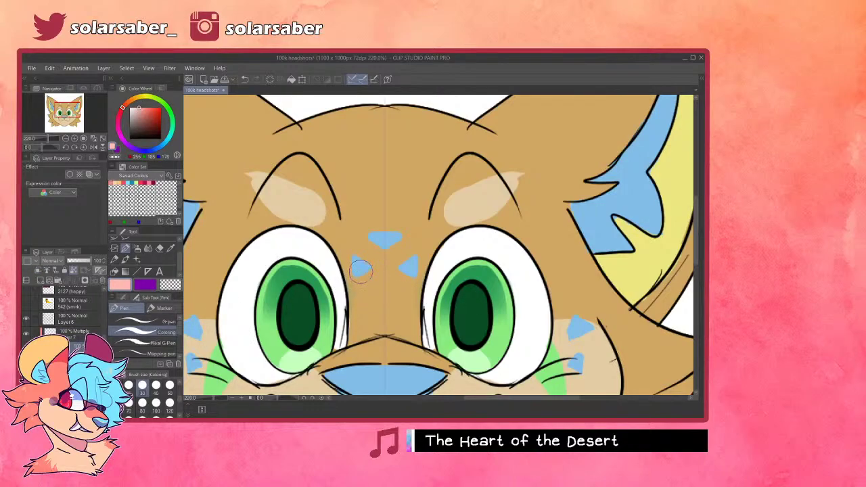
key(ctrl)
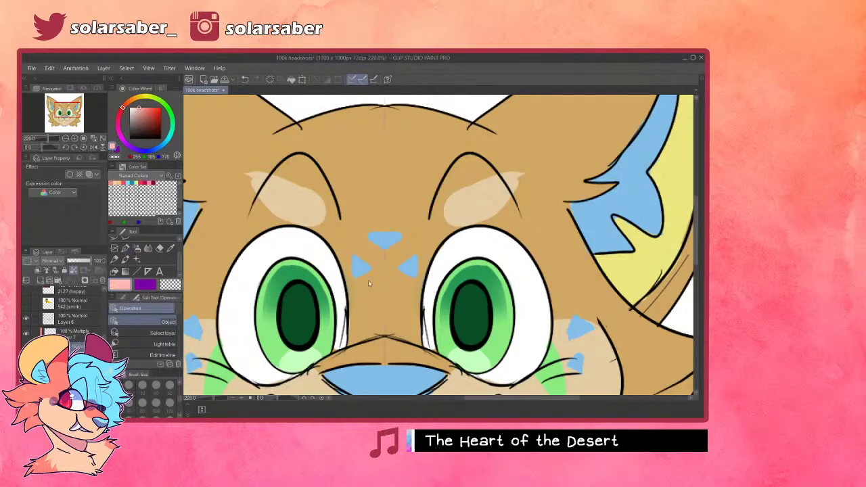
click(100, 324)
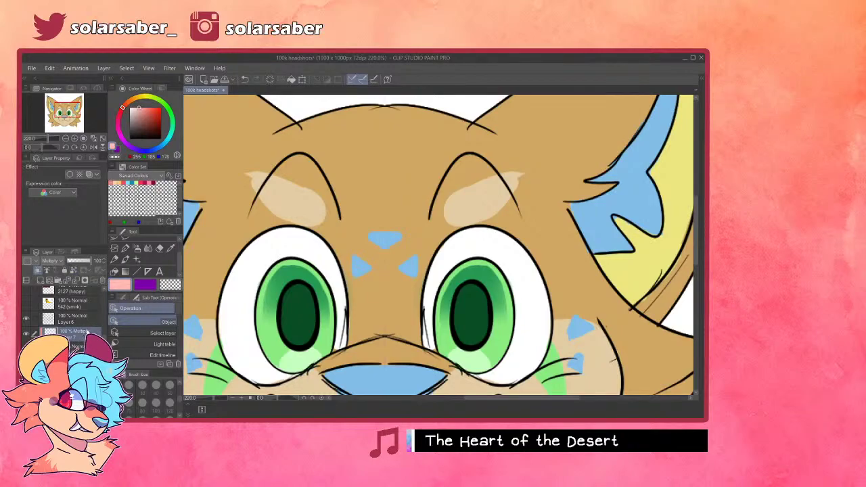
key(p)
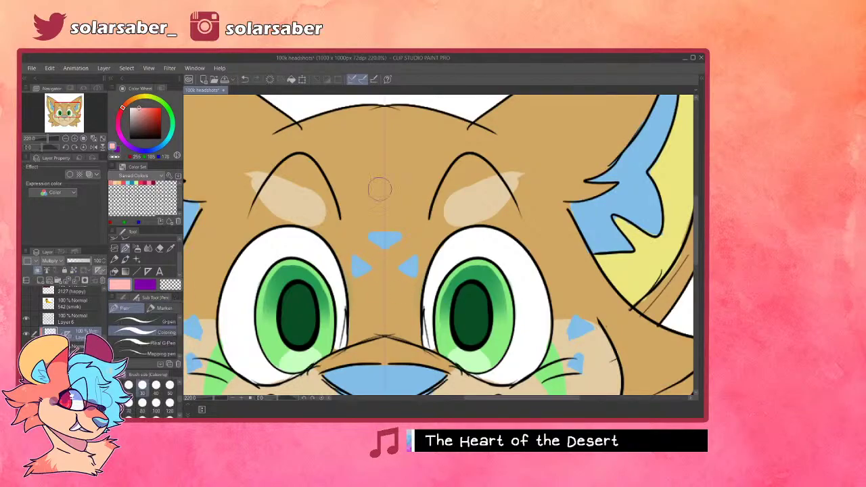
- Paint mirrored light pink shading across the upper half of both eyes
drag(431, 303, 502, 275)
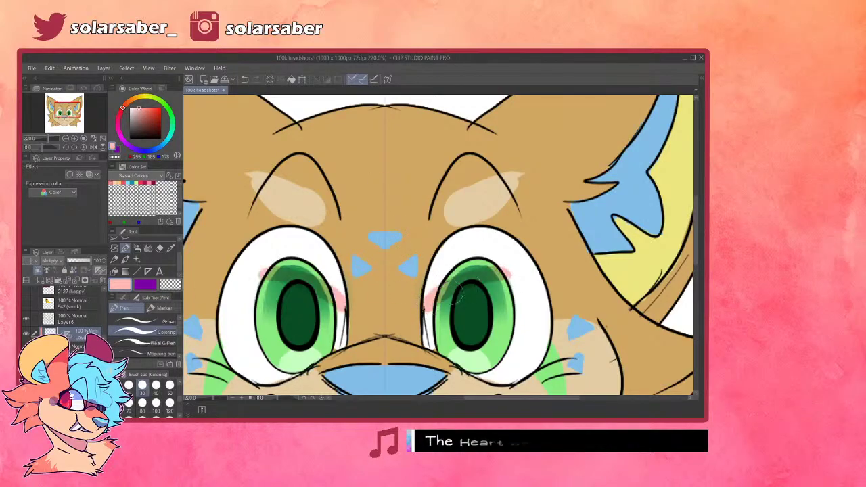
key(ctrl+z)
drag(427, 300, 546, 293)
mouse_move(474, 292)
mouse_down()
mouse_move(492, 278)
mouse_move(436, 292)
mouse_move(467, 256)
mouse_move(430, 295)
mouse_move(457, 246)
mouse_move(432, 278)
mouse_move(471, 241)
mouse_move(441, 248)
mouse_move(495, 242)
mouse_move(472, 238)
mouse_move(507, 249)
mouse_move(461, 235)
mouse_move(454, 255)
mouse_move(508, 260)
mouse_move(438, 276)
mouse_move(527, 279)
mouse_move(487, 246)
mouse_move(467, 260)
mouse_move(516, 256)
mouse_move(496, 243)
mouse_move(538, 288)
mouse_up()
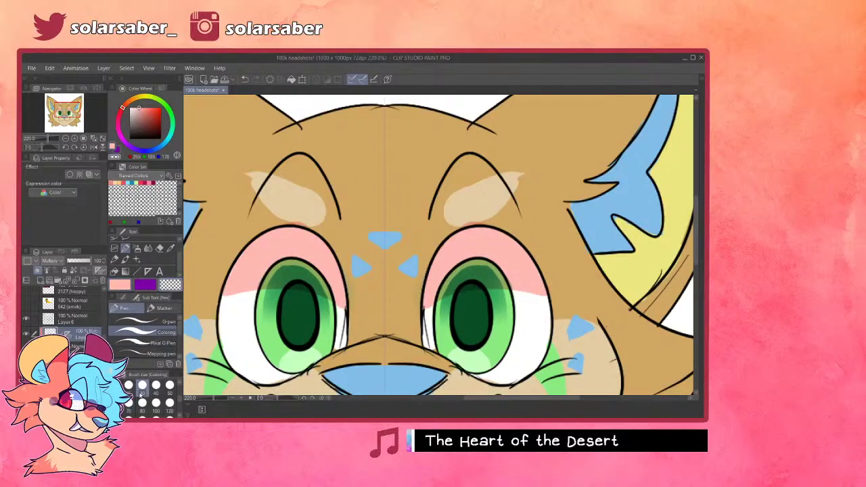
- Trim the pink shading along the upper eye outlines and lower the Multiply layer's opacity to about 60%
mouse_move(462, 230)
mouse_down()
mouse_move(482, 225)
mouse_move(448, 237)
mouse_move(422, 328)
mouse_move(458, 234)
mouse_move(422, 315)
mouse_up()
mouse_move(449, 238)
mouse_down()
mouse_move(476, 226)
mouse_move(527, 256)
mouse_move(505, 233)
mouse_move(556, 322)
mouse_up()
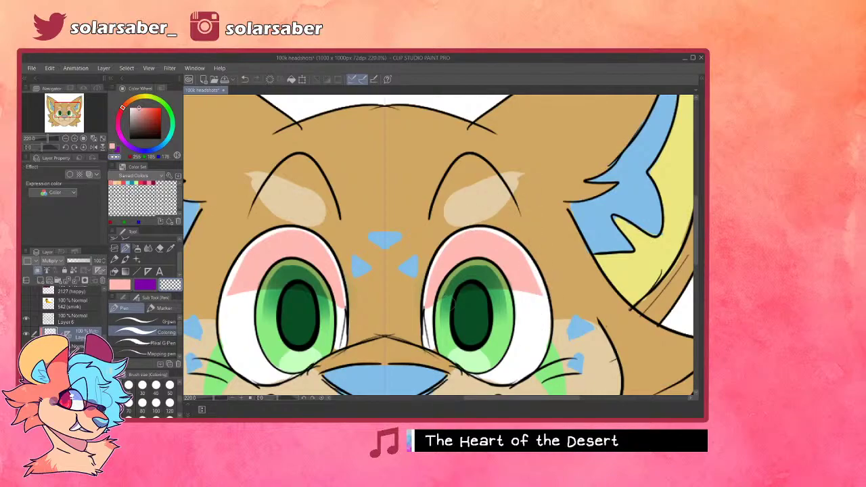
scroll(453, 302, down, 3)
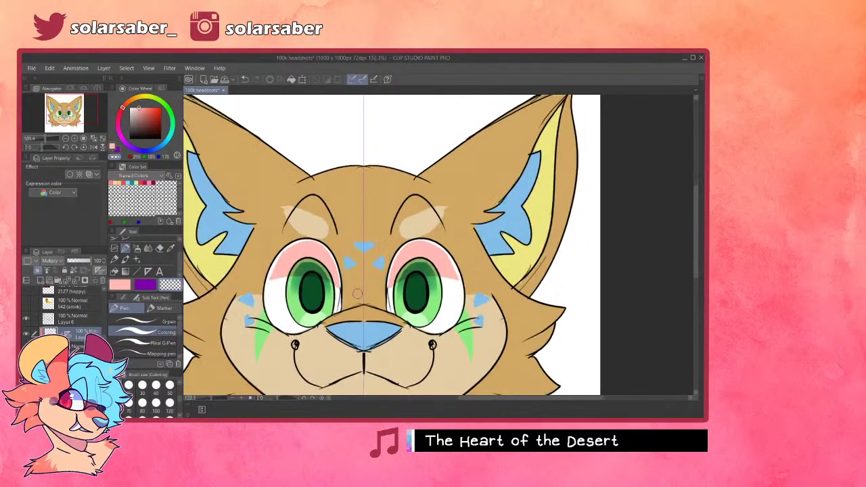
drag(82, 260, 86, 262)
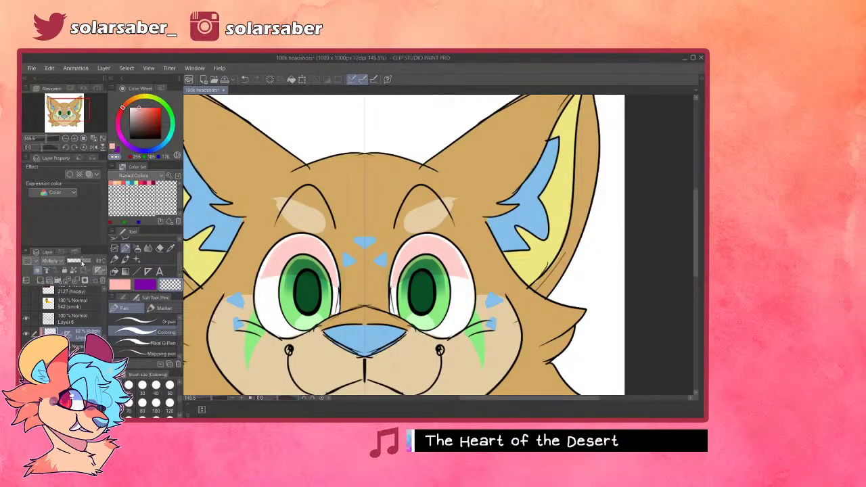
scroll(338, 252, down, 2)
scroll(357, 297, up, 4)
- Add a new Normal layer above Layer 6 and copy the symmetry ruler onto it
key(ctrl)
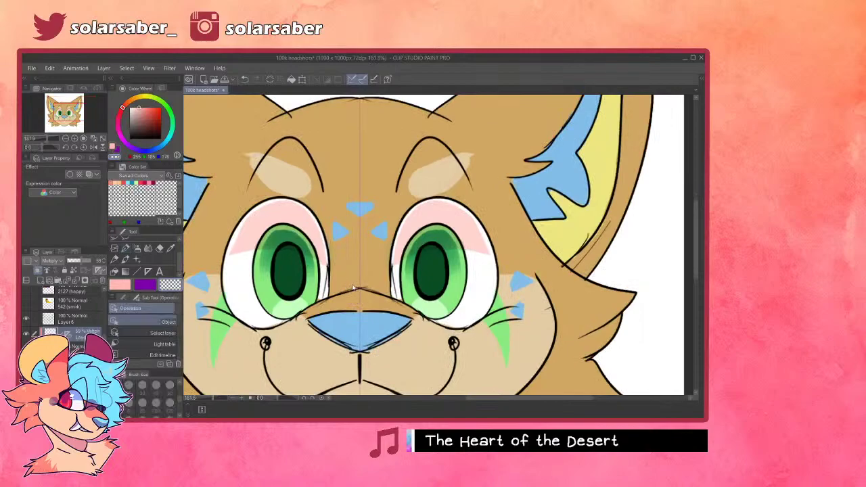
ctrl+click(359, 279)
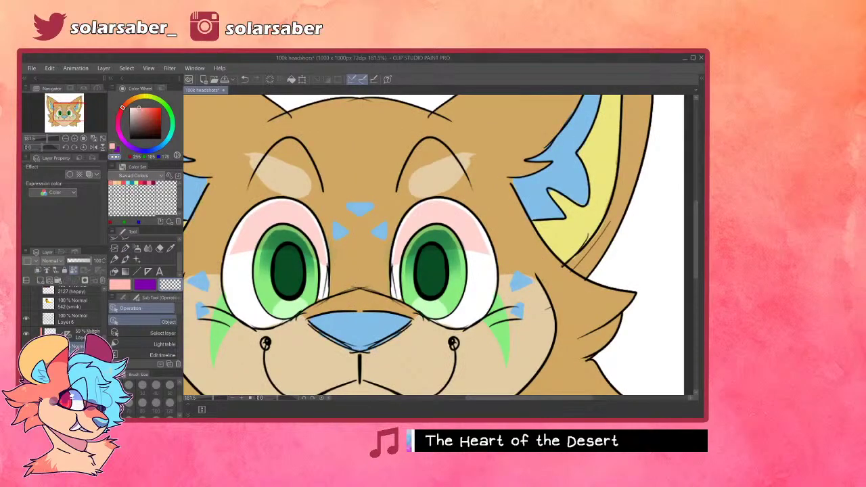
click(85, 333)
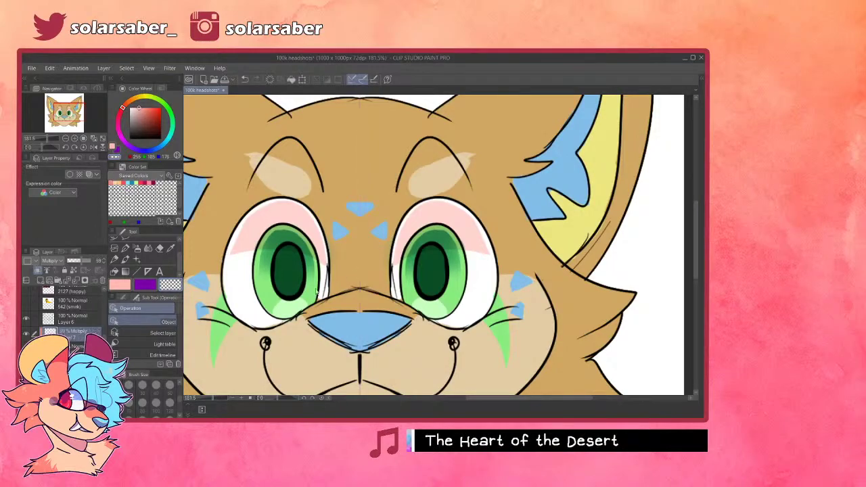
click(85, 323)
key(ctrl+v)
key(ctrl+v)
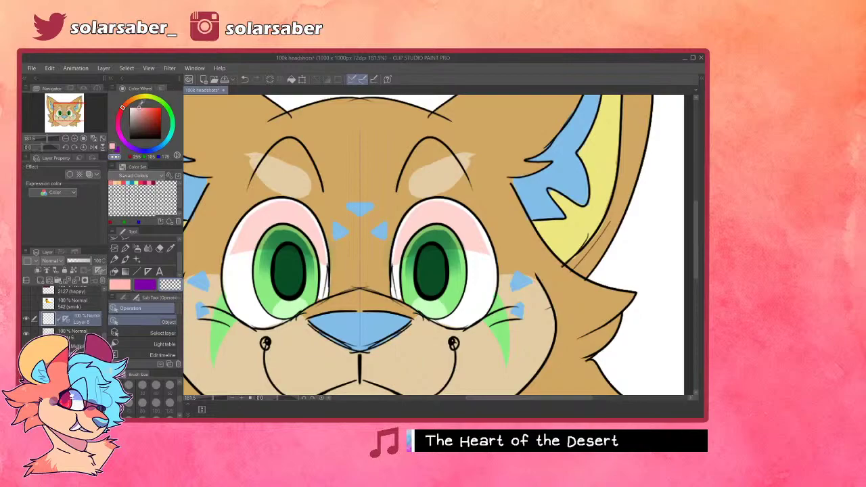
- Set the color to white and draw a mirrored horizontal highlight across the upper outer part of both irises
drag(141, 106, 118, 101)
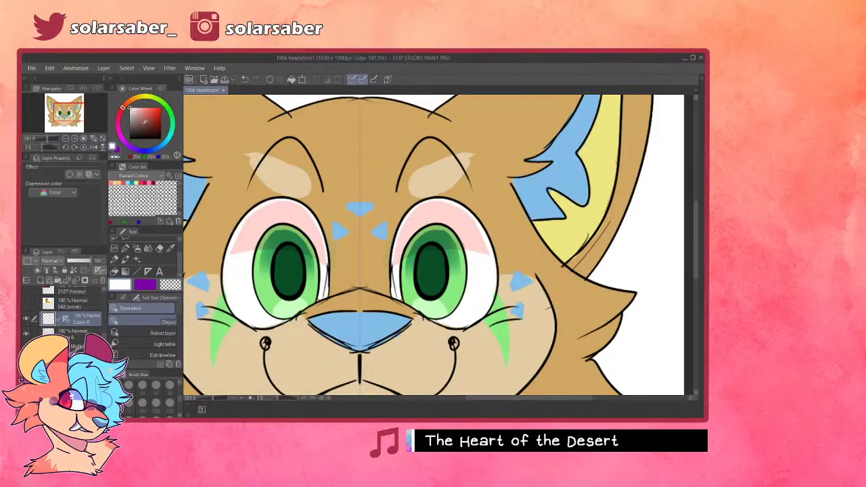
click(125, 249)
drag(248, 252, 280, 254)
key(ctrl+z)
drag(136, 112, 91, 54)
drag(253, 259, 282, 258)
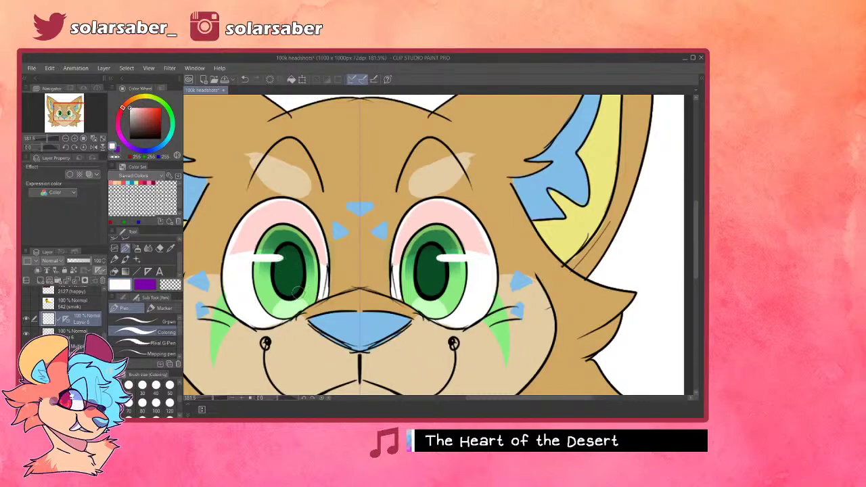
mouse_move(296, 290)
mouse_down()
mouse_move(303, 298)
mouse_move(289, 300)
mouse_up()
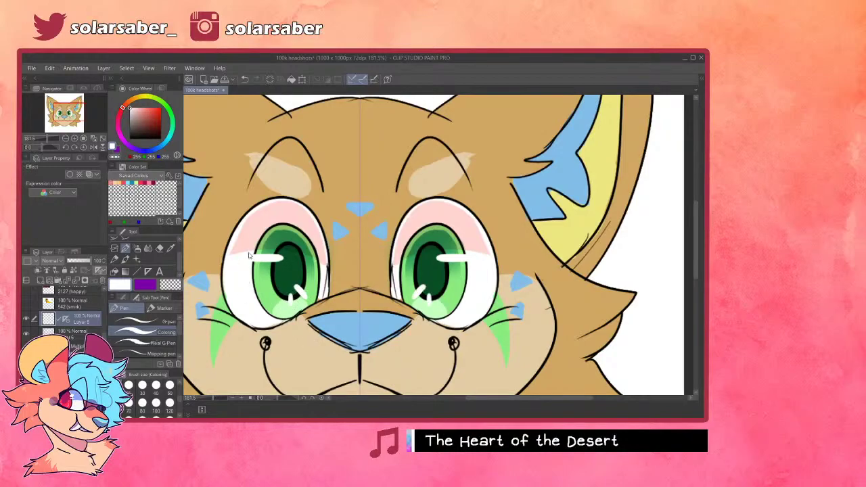
key(ctrl+z)
key(ctrl+z)
- Delete the symmetry ruler from the eye highlight layer
key(o)
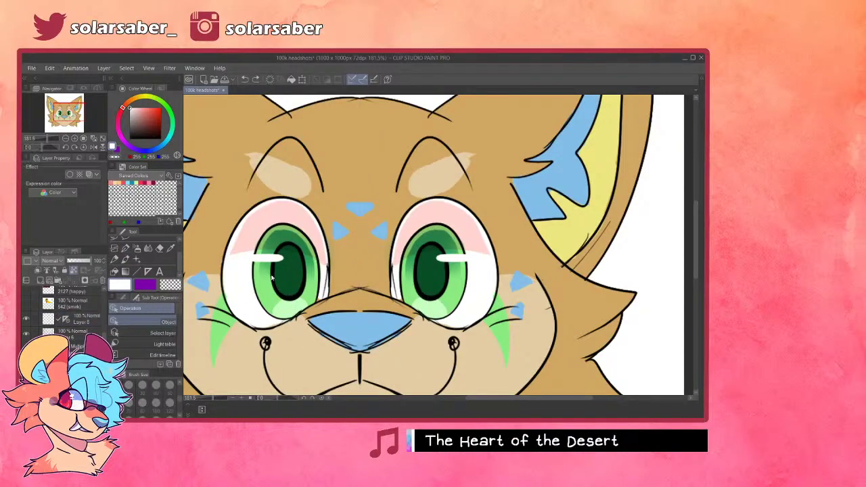
click(92, 323)
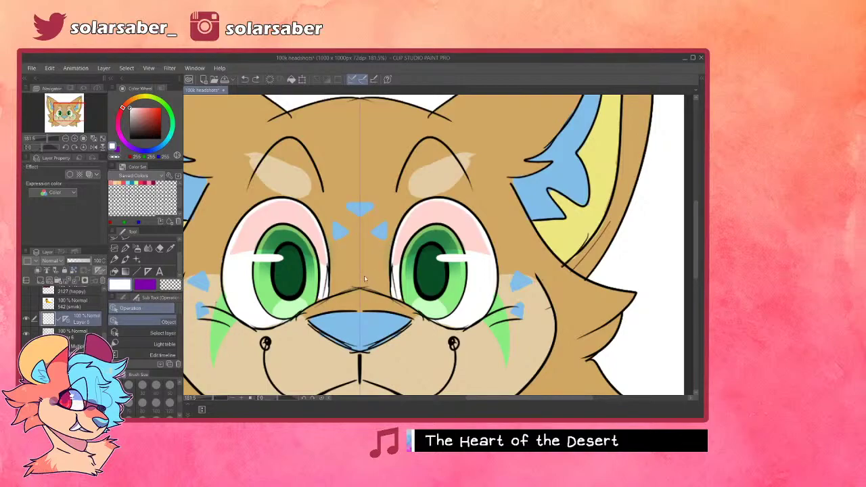
key(Delete)
- Draw short, unmirrored white highlight strokes at the lower part of each pupil with the Coloring pen
key(p)
mouse_move(275, 286)
mouse_down()
mouse_move(271, 299)
mouse_move(285, 300)
mouse_up()
key(ctrl+z)
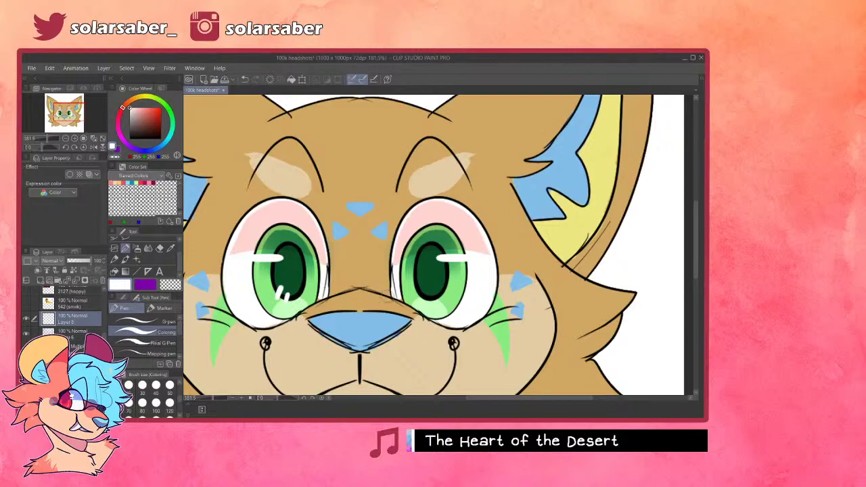
key(ctrl+z)
drag(423, 287, 418, 298)
scroll(457, 257, down, 5)
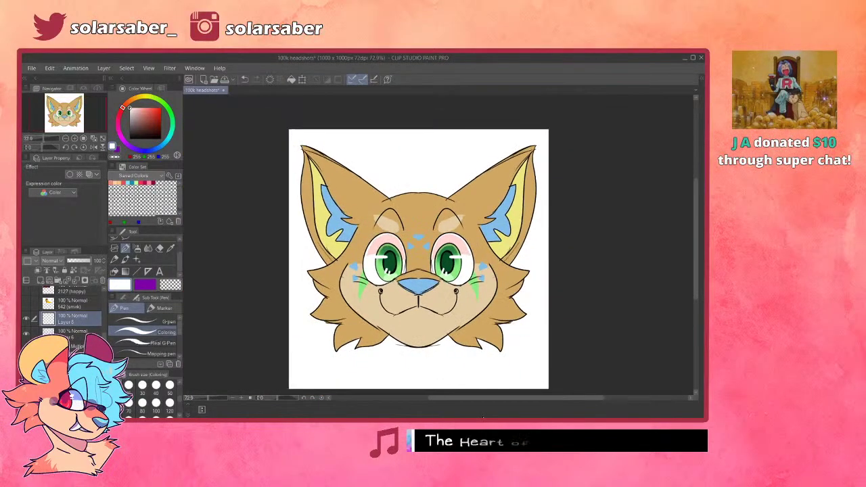
scroll(406, 257, up, 2)
scroll(406, 257, down, 3)
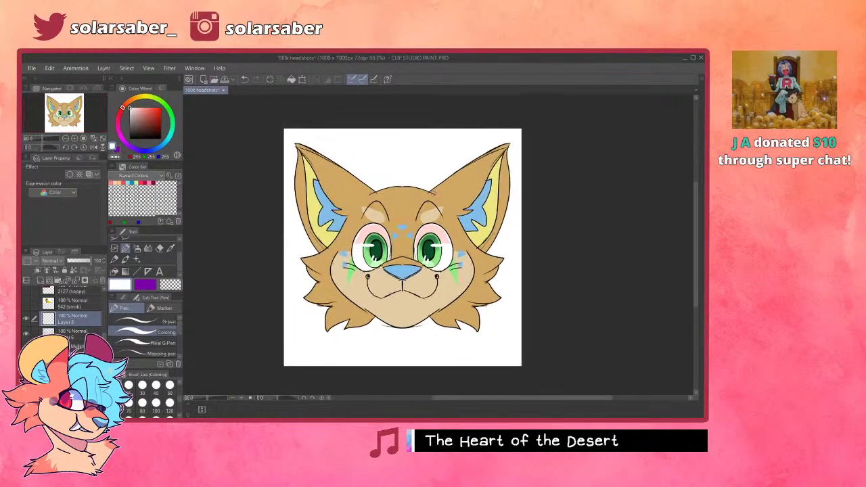
scroll(387, 287, up, 2)
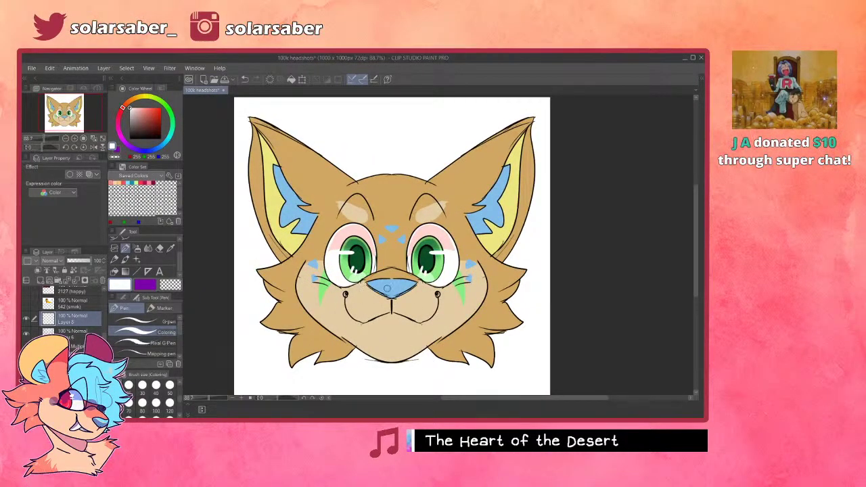
- Hide the finished feline headshot and show and select the yellow horned canine reference layer
scroll(393, 287, up, 2)
scroll(392, 288, down, 2)
scroll(385, 287, up, 1)
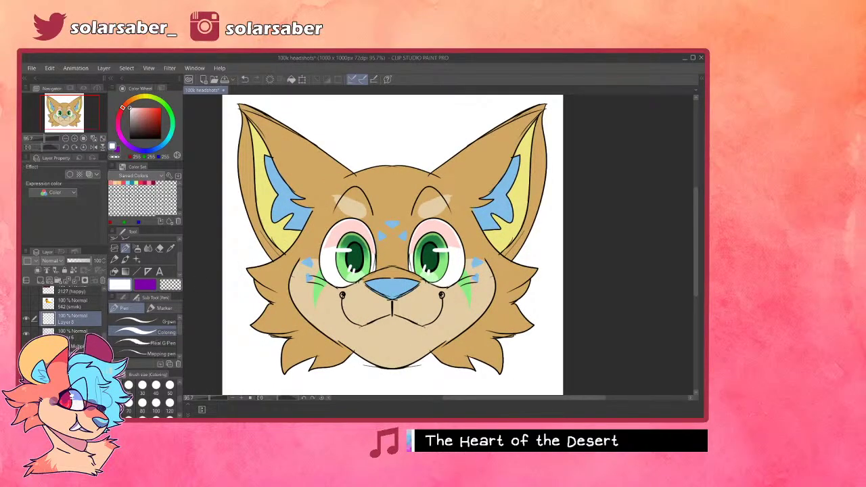
click(27, 319)
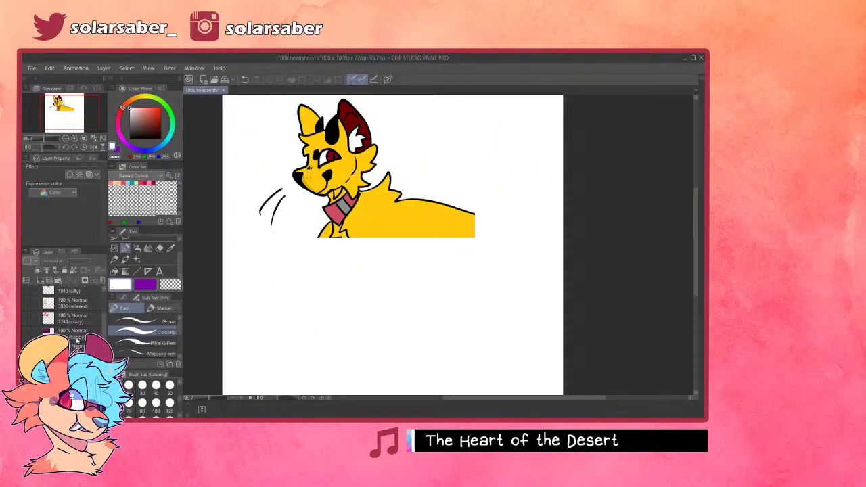
click(80, 346)
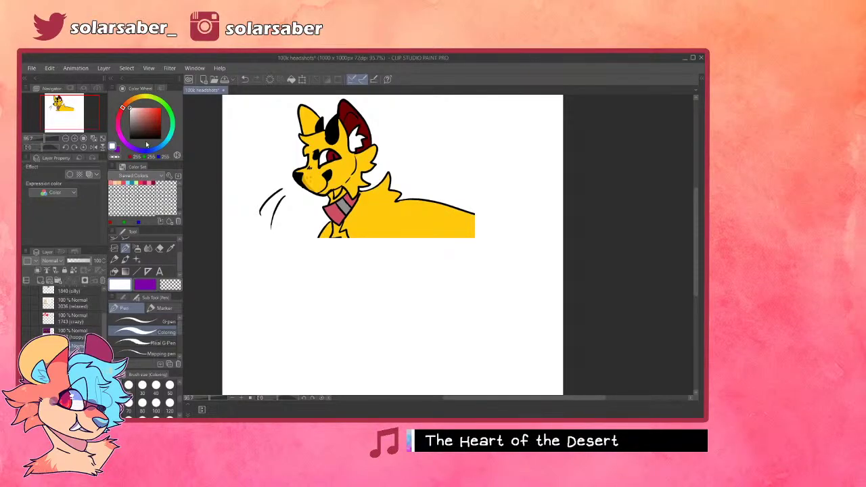
scroll(358, 203, down, 3)
scroll(313, 169, up, 3)
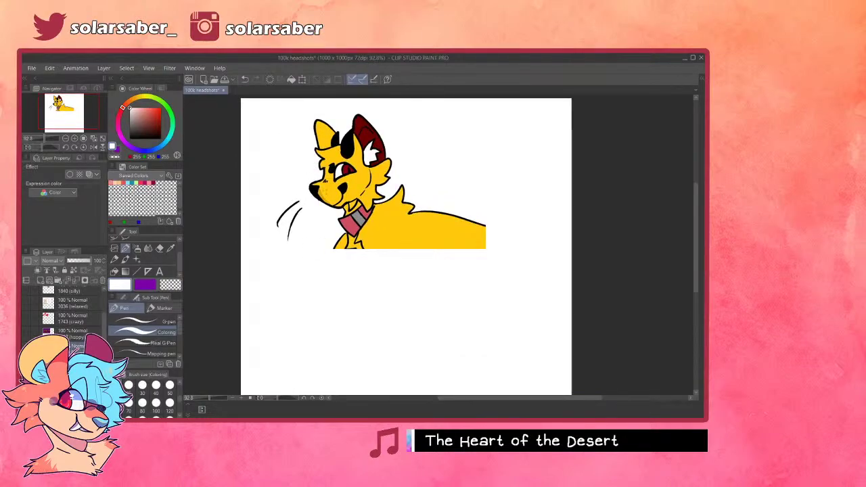
scroll(398, 169, down, 2)
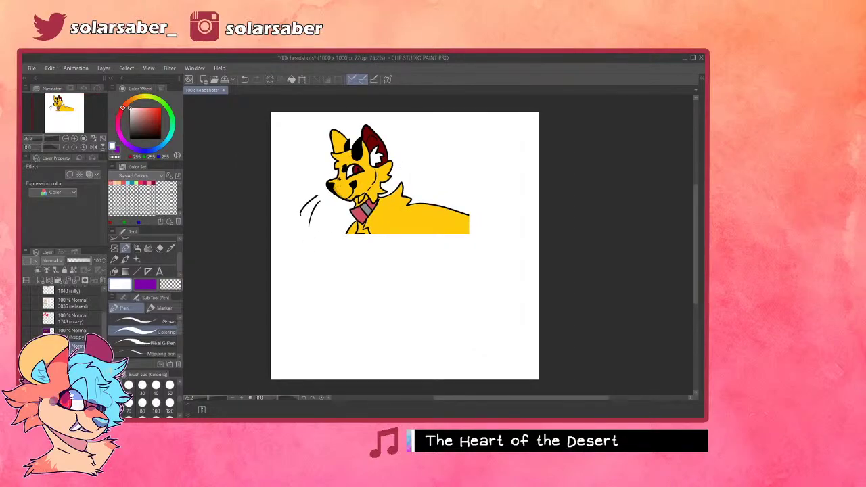
- Reduce the yellow canine reference layer's opacity and move the drawing into the canvas's lower-right corner
drag(76, 262, 79, 263)
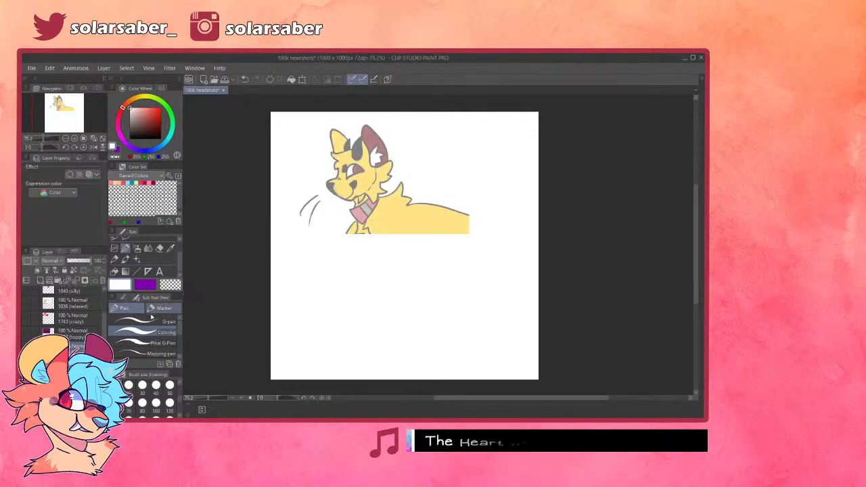
click(148, 271)
key(ctrl+minus)
drag(414, 220, 410, 230)
key(ctrl+z)
key(k)
mouse_move(367, 176)
mouse_down()
mouse_move(342, 158)
mouse_move(318, 162)
mouse_move(449, 224)
mouse_move(487, 315)
mouse_up()
- Place a vertical symmetry ruler on a new layer above the faded reference and move it close to the canvas centre
click(77, 376)
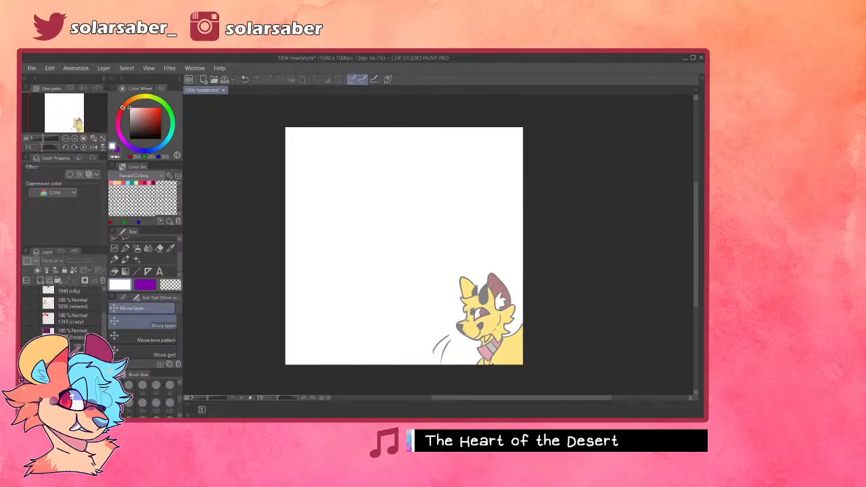
click(77, 347)
scroll(415, 217, down, 2)
scroll(476, 205, up, 4)
scroll(450, 211, down, 2)
scroll(450, 211, up, 1)
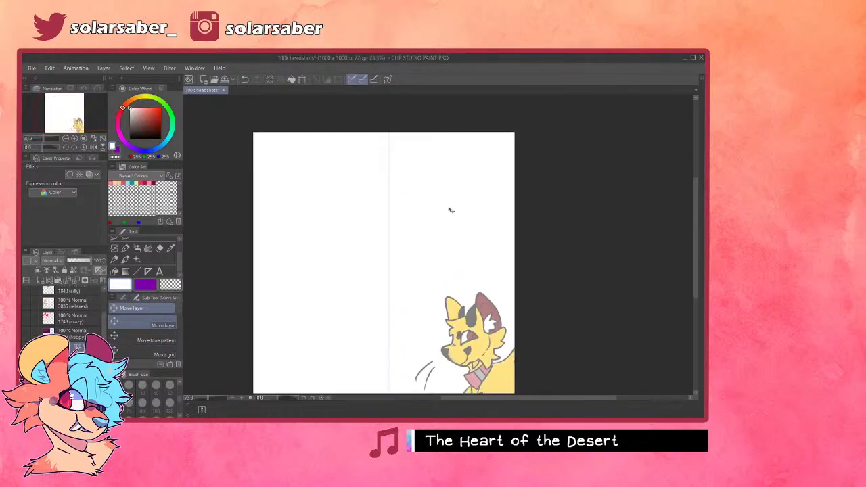
mouse_move(395, 237)
mouse_down()
mouse_move(381, 234)
mouse_move(388, 239)
mouse_up()
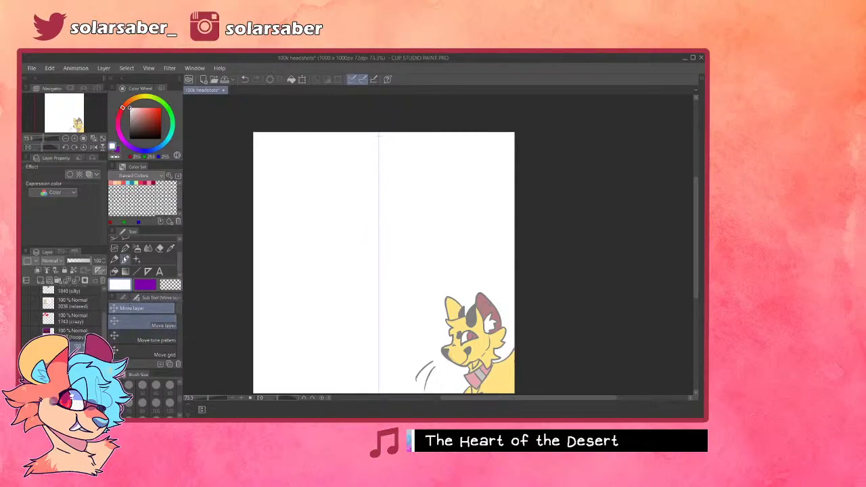
- Draw a mirrored round head guide around the symmetry line with the G-pen in pinkish red
click(125, 249)
click(162, 332)
click(143, 321)
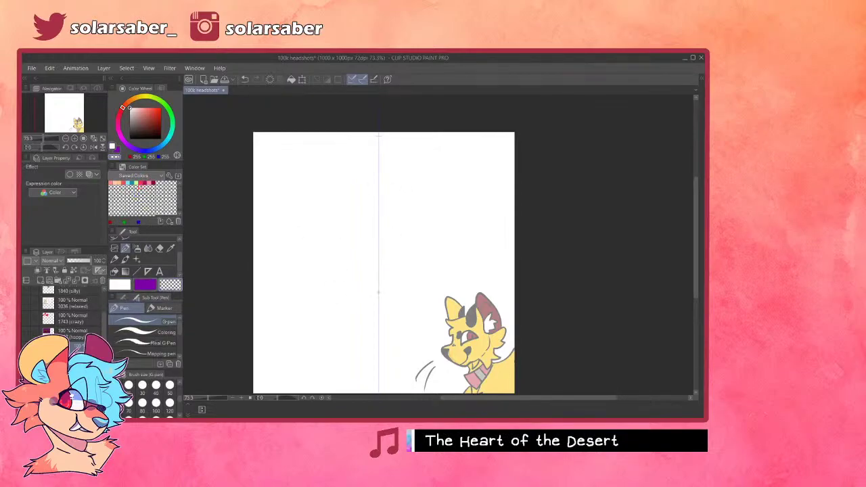
scroll(414, 169, down, 3)
scroll(418, 243, up, 2)
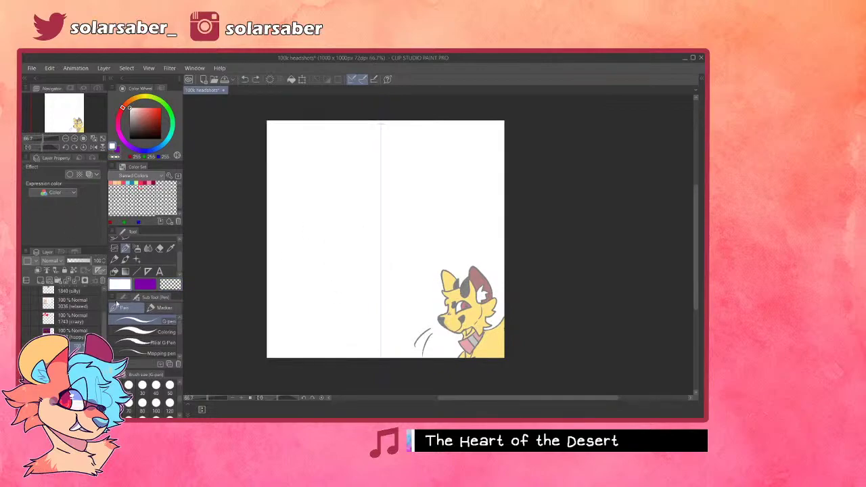
click(145, 184)
mouse_move(379, 187)
mouse_down()
mouse_move(364, 198)
mouse_move(362, 294)
mouse_move(351, 284)
mouse_move(369, 298)
mouse_move(362, 284)
mouse_move(389, 287)
mouse_up()
key(ctrl+z)
key(ctrl+z)
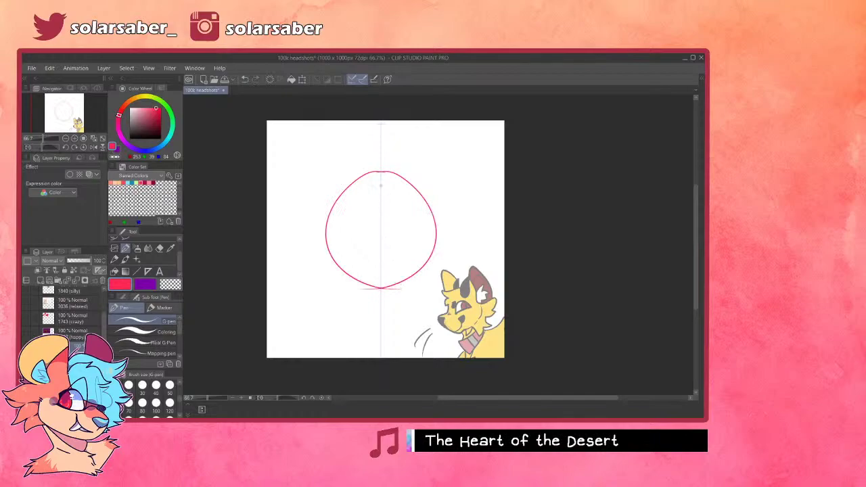
key(ctrl+z)
mouse_move(324, 233)
mouse_down()
mouse_move(437, 234)
mouse_move(326, 229)
mouse_up()
key(ctrl+z)
mouse_move(430, 190)
mouse_down()
mouse_move(331, 191)
mouse_move(436, 196)
mouse_up()
key(ctrl+z)
drag(383, 170, 399, 292)
key(ctrl+z)
mouse_move(377, 170)
mouse_down()
mouse_move(322, 241)
mouse_move(381, 288)
mouse_move(329, 256)
mouse_move(381, 286)
mouse_move(361, 286)
mouse_move(398, 291)
mouse_up()
key(ctrl+z)
key(ctrl+z)
key(ctrl+z)
- Scale the head circle and its symmetry ruler up slightly and centre them on the canvas
key(ctrl+t)
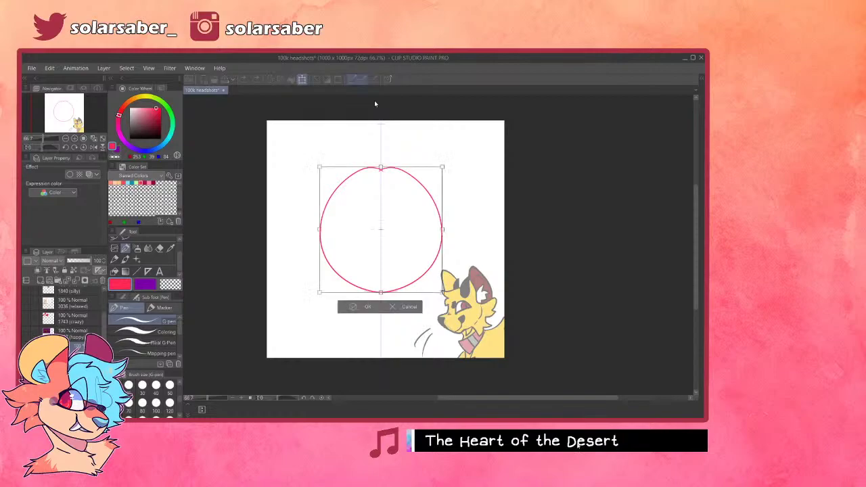
drag(443, 166, 449, 160)
drag(430, 201, 427, 203)
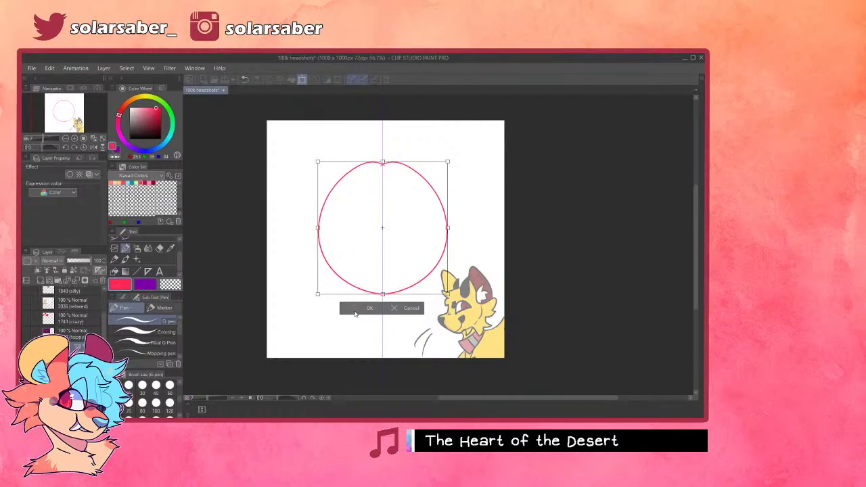
click(355, 310)
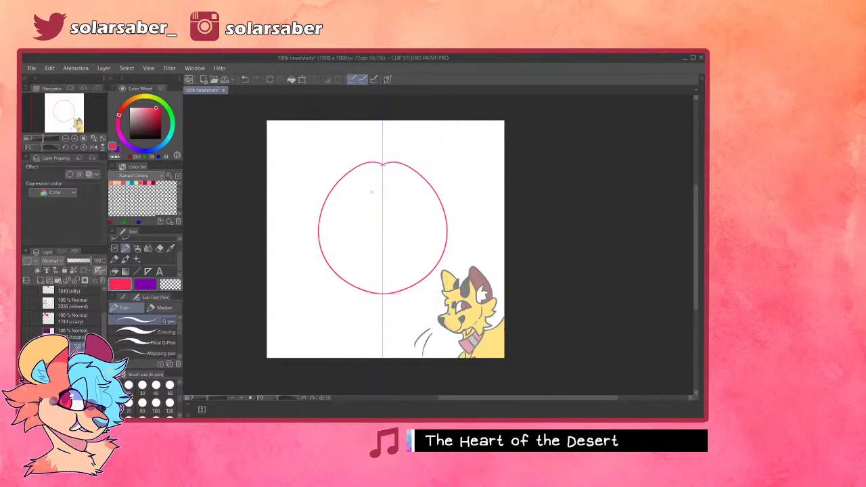
- Move the symmetry ruler from the head circle's layer onto a new layer above it
key(o)
key(Delete)
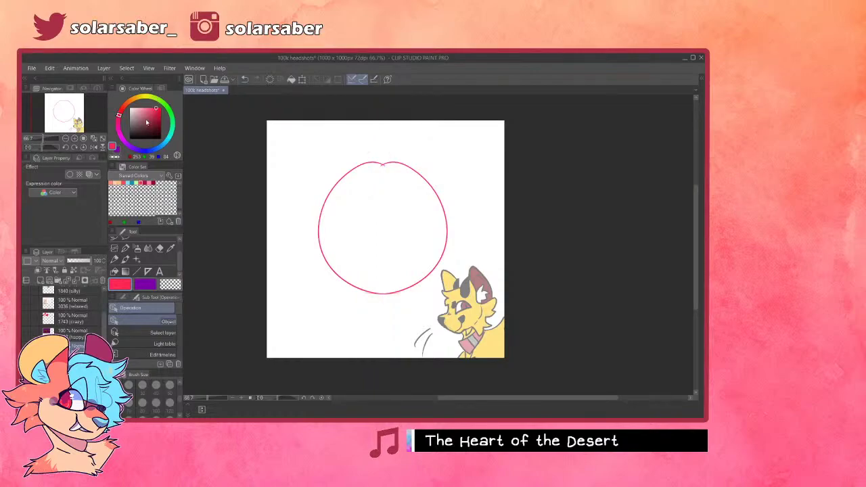
key(ctrl+z)
scroll(376, 198, up, 1)
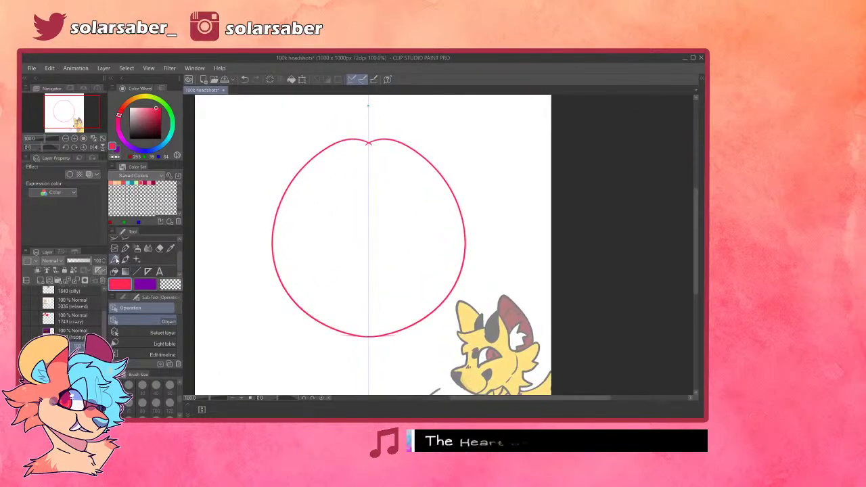
- Sketch the mirrored nose with the G-pen as a small triangle under a curved bridge line at the face's centre
click(126, 260)
click(125, 249)
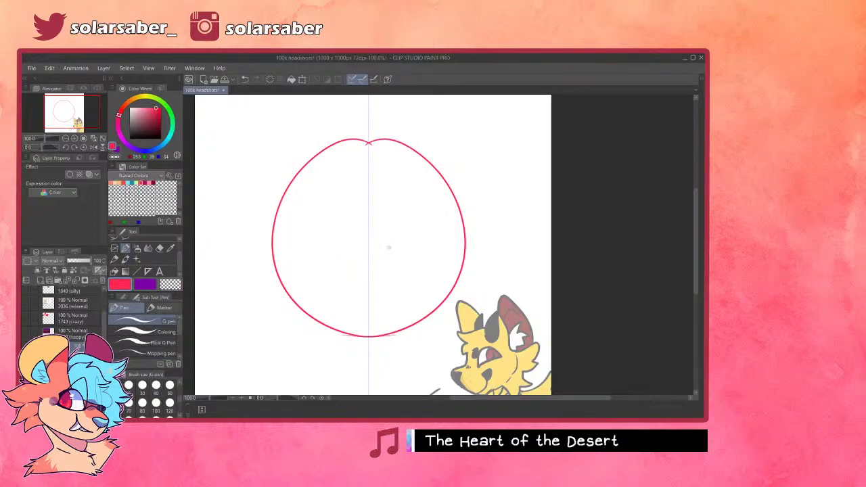
key(ctrl+z)
key(ctrl+z)
mouse_move(390, 248)
mouse_down()
mouse_move(371, 256)
mouse_move(369, 232)
mouse_move(377, 236)
mouse_up()
key(ctrl+z)
- Sketch mirrored arched eye outlines with curved lower lid lines running outward from the nose bridge
drag(294, 210, 332, 208)
drag(397, 208, 437, 210)
key(ctrl+z)
key(ctrl+z)
mouse_move(381, 238)
mouse_down()
mouse_move(387, 218)
mouse_move(435, 221)
mouse_up()
key(ctrl+z)
drag(381, 238, 437, 223)
key(ctrl+z)
mouse_move(383, 236)
mouse_down()
mouse_move(390, 212)
mouse_move(442, 219)
mouse_up()
key(ctrl+z)
key(ctrl+z)
mouse_move(383, 237)
mouse_down()
mouse_move(423, 207)
mouse_move(432, 231)
mouse_move(441, 229)
mouse_up()
key(ctrl+z)
drag(391, 241, 438, 232)
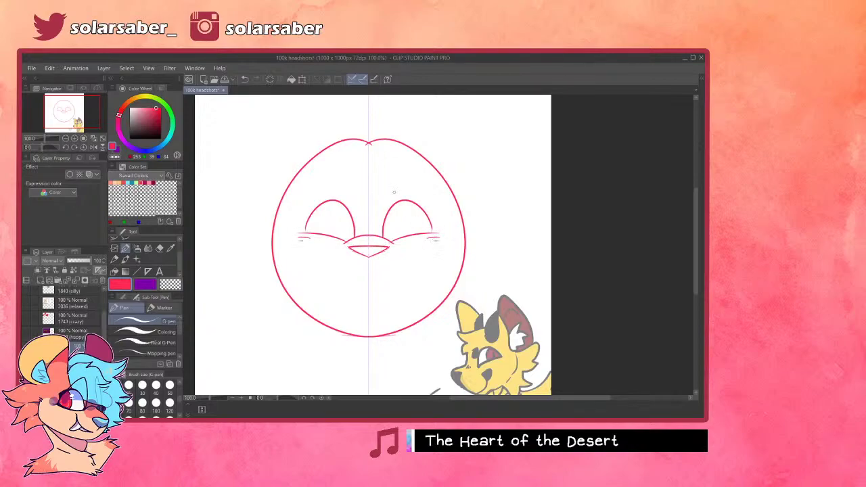
- Draw mirrored curved eyebrows, rounded at the inner ends and tapering outward, above the eyes
mouse_move(383, 194)
mouse_down()
mouse_move(419, 186)
mouse_move(377, 196)
mouse_move(388, 208)
mouse_move(418, 183)
mouse_move(389, 203)
mouse_up()
key(ctrl+z)
key(ctrl+z)
key(ctrl+z)
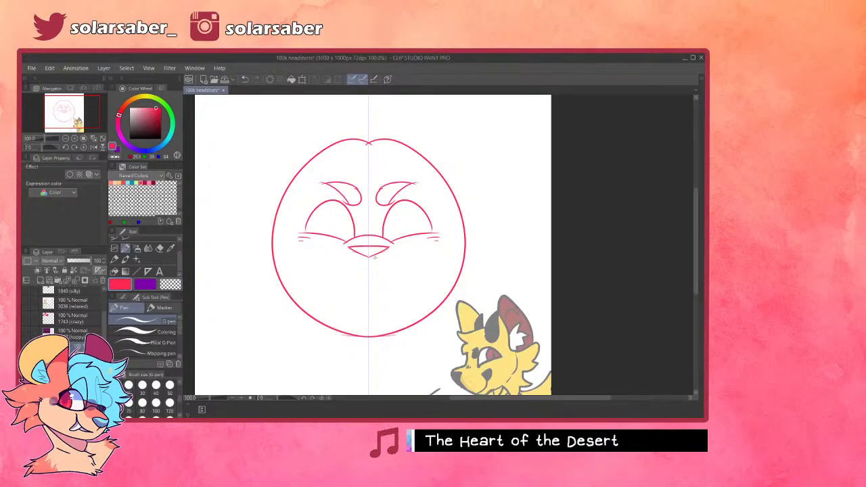
- Sketch mirrored tall arched irises inside the inner part of both eyes
mouse_move(383, 236)
mouse_down()
mouse_move(388, 216)
mouse_move(416, 238)
mouse_move(410, 212)
mouse_move(403, 237)
mouse_up()
key(ctrl+z)
key(ctrl+z)
key(ctrl+z)
key(ctrl+z)
key(ctrl+z)
key(ctrl+z)
key(ctrl+z)
key(ctrl+z)
mouse_move(399, 206)
mouse_down()
mouse_move(399, 217)
mouse_move(388, 215)
mouse_move(413, 235)
mouse_up()
key(ctrl+z)
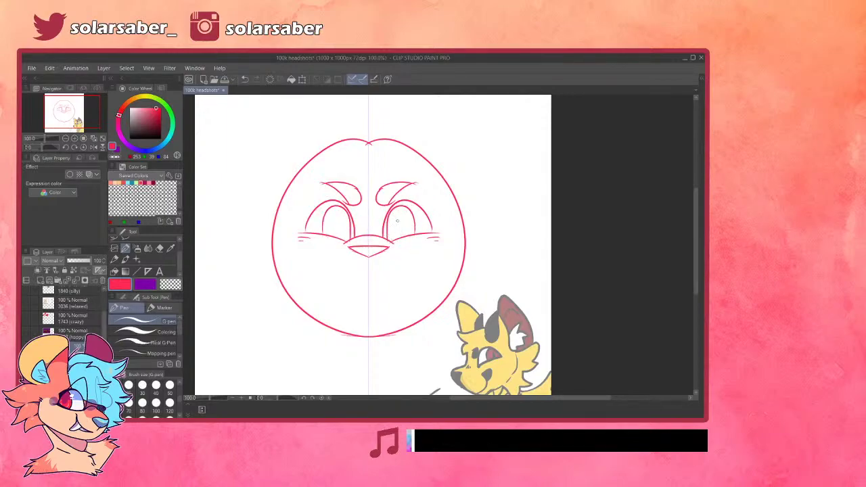
- Sketch the mirrored mouth with a line below the nose, upturned curled corners and two small pointed fangs
mouse_move(368, 273)
mouse_down()
mouse_move(393, 280)
mouse_move(383, 277)
mouse_move(414, 249)
mouse_up()
key(ctrl+z)
drag(397, 280, 413, 278)
key(ctrl+z)
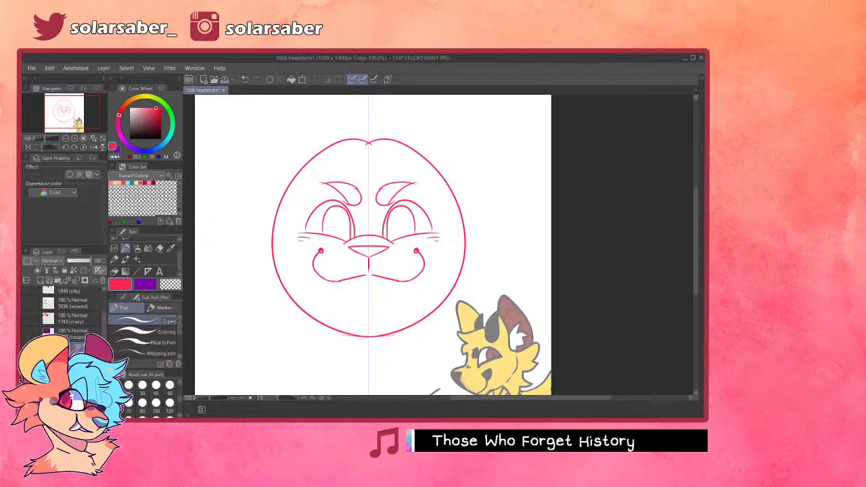
drag(403, 282, 410, 287)
drag(412, 280, 415, 285)
- Draw mirrored cheek and jaw contours that narrow to a rounded chin along the lower part of the head circle
mouse_move(362, 294)
mouse_down()
mouse_move(387, 278)
mouse_move(368, 283)
mouse_up()
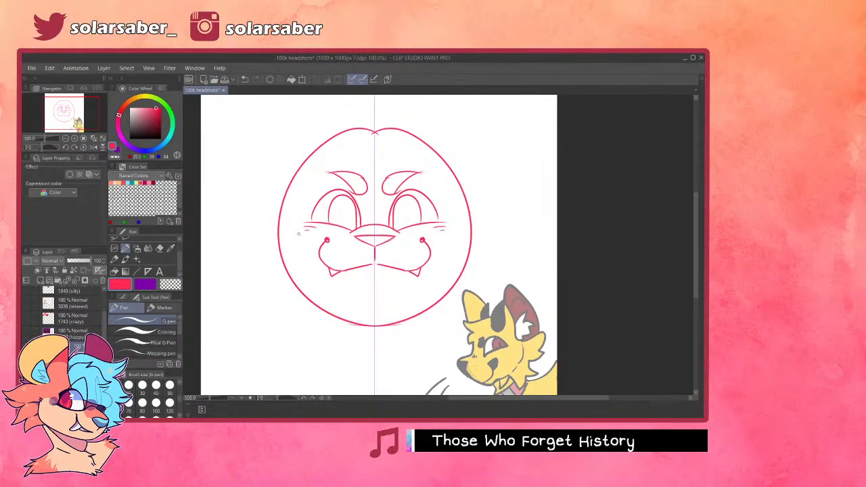
mouse_move(287, 213)
mouse_down()
mouse_move(303, 274)
mouse_move(353, 321)
mouse_up()
key(ctrl+z)
key(ctrl+z)
drag(321, 295, 374, 321)
key(ctrl+z)
drag(315, 294, 373, 317)
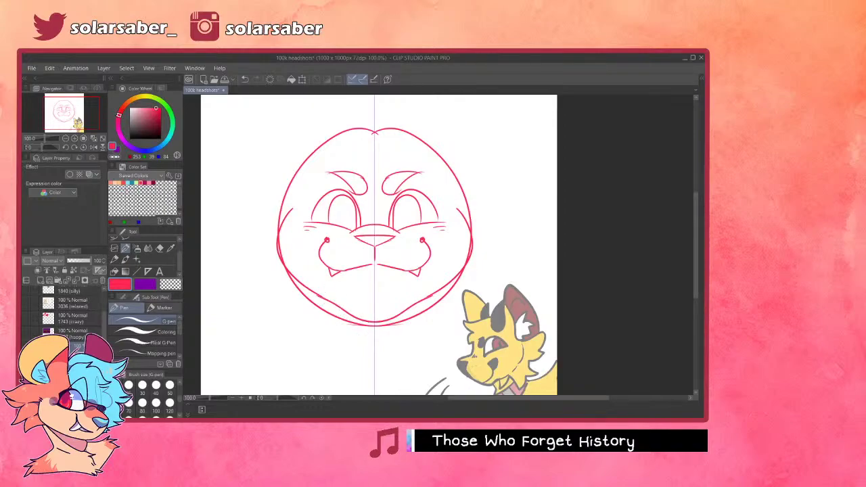
- Sketch large mirrored pointed ears extending outward from the upper sides of the head
scroll(469, 269, down, 3)
scroll(523, 199, up, 2)
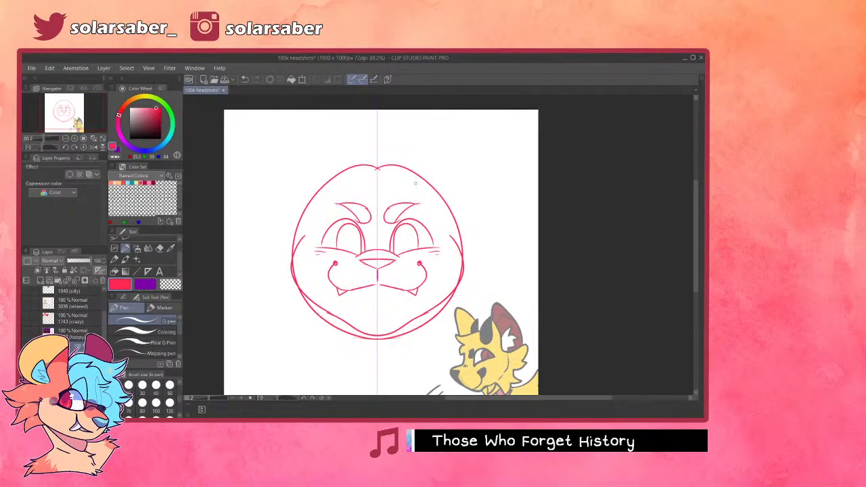
mouse_move(414, 169)
mouse_down()
mouse_move(495, 151)
mouse_move(479, 212)
mouse_up()
key(ctrl+z)
key(ctrl+z)
mouse_move(410, 167)
mouse_down()
mouse_move(512, 155)
mouse_move(462, 235)
mouse_up()
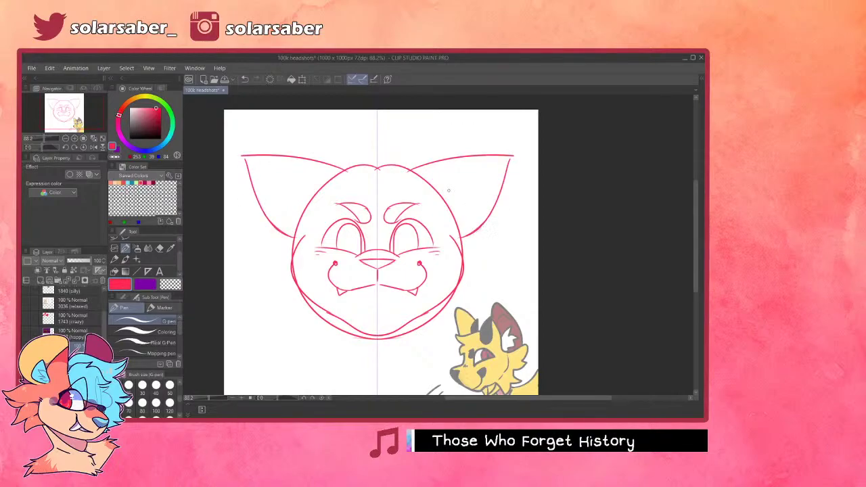
- Add mirrored jagged fur tufts and inner ear markings inside both ears
mouse_move(438, 193)
mouse_down()
mouse_move(466, 193)
mouse_move(455, 190)
mouse_move(507, 157)
mouse_move(460, 221)
mouse_up()
key(ctrl+z)
key(ctrl+z)
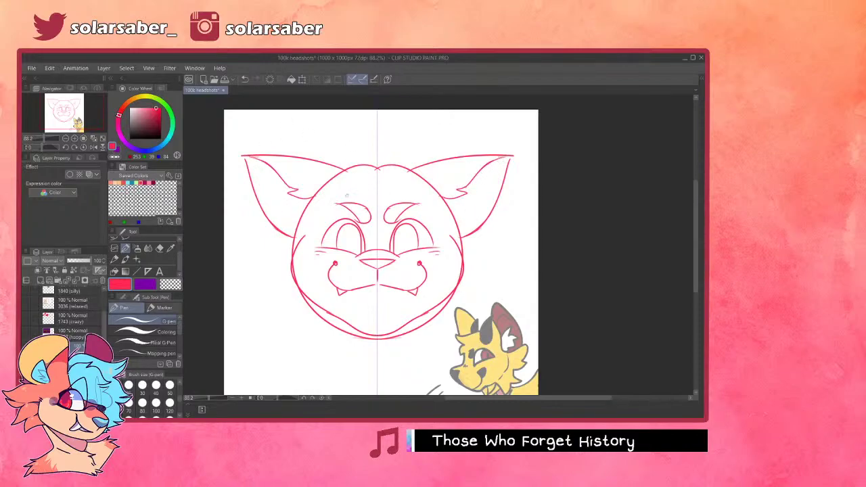
mouse_move(495, 165)
mouse_down()
mouse_move(482, 169)
mouse_move(467, 215)
mouse_up()
key(ctrl+z)
mouse_move(250, 158)
mouse_down()
mouse_move(257, 184)
mouse_move(294, 236)
mouse_up()
key(ctrl+z)
mouse_move(260, 158)
mouse_down()
mouse_move(273, 216)
mouse_move(297, 203)
mouse_move(278, 221)
mouse_move(310, 224)
mouse_up()
key(ctrl+z)
key(ctrl+z)
- Sketch mirrored spiky cheek fur from the ear bases down to the jaw
mouse_move(277, 172)
mouse_down()
mouse_move(279, 200)
mouse_move(272, 214)
mouse_move(301, 209)
mouse_move(313, 223)
mouse_move(299, 210)
mouse_move(312, 202)
mouse_move(251, 235)
mouse_move(285, 254)
mouse_move(263, 251)
mouse_move(280, 261)
mouse_move(246, 290)
mouse_move(281, 302)
mouse_up()
key(ctrl+z)
mouse_move(281, 260)
mouse_down()
mouse_move(247, 276)
mouse_move(284, 301)
mouse_move(276, 312)
mouse_move(284, 339)
mouse_move(316, 319)
mouse_move(305, 335)
mouse_move(342, 334)
mouse_up()
key(ctrl+z)
key(ctrl+z)
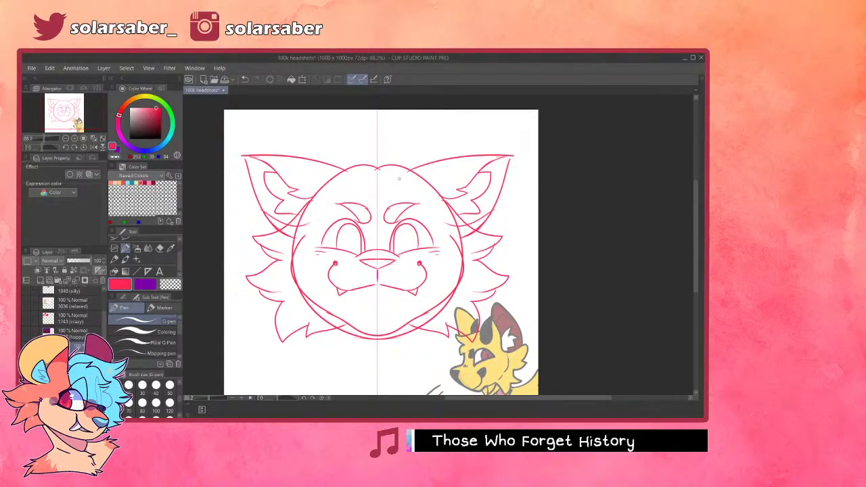
- Draw two mirrored curved horns with rounded bases on the forehead and tips pointing up and outward
mouse_move(407, 180)
mouse_down()
mouse_move(425, 174)
mouse_move(390, 193)
mouse_move(416, 183)
mouse_move(453, 127)
mouse_up()
key(ctrl+z)
key(ctrl+z)
key(ctrl+z)
drag(390, 173, 453, 132)
key(ctrl+z)
mouse_move(390, 175)
mouse_down()
mouse_move(449, 125)
mouse_move(410, 193)
mouse_up()
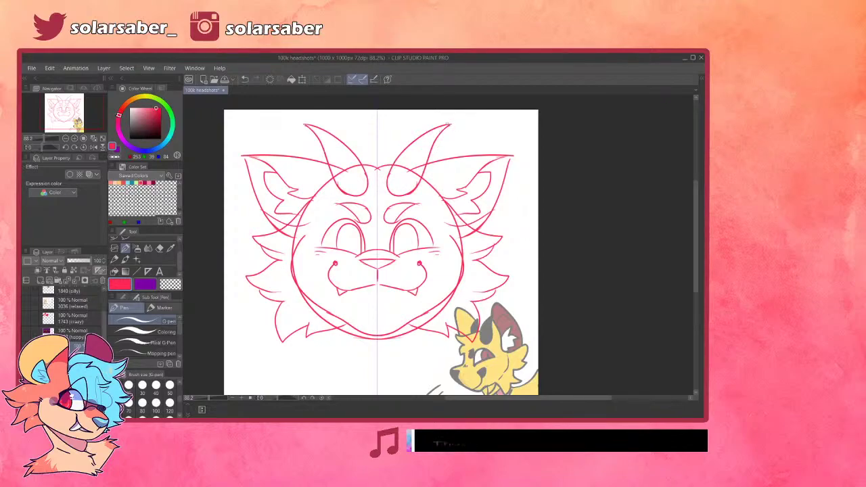
- Delete the round head guide layer and draw a short mirrored arc between the horns on the sketch layer
click(79, 361)
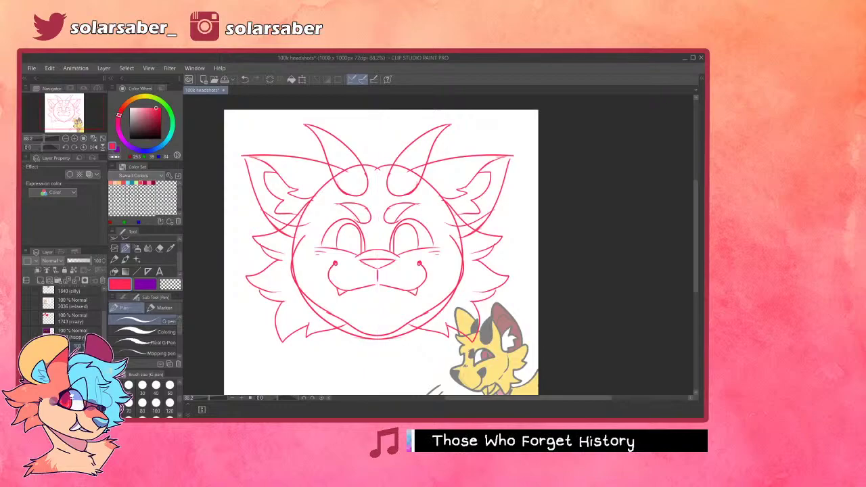
click(102, 281)
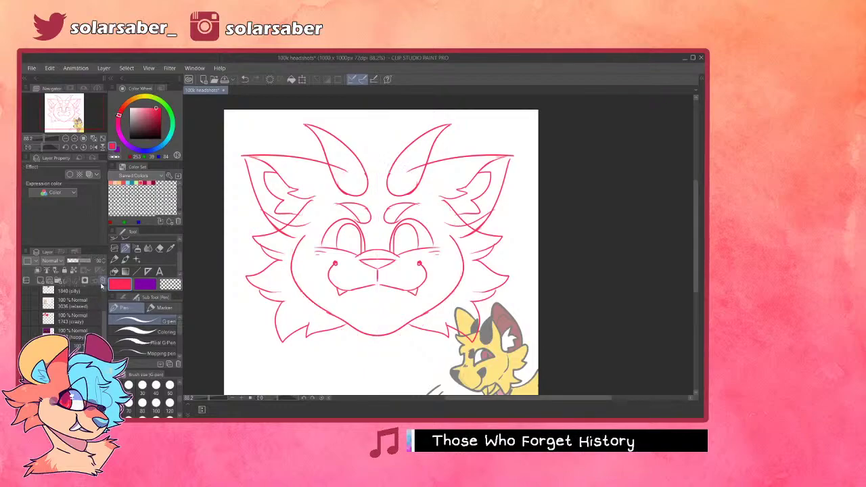
click(77, 344)
drag(366, 170, 388, 175)
key(ctrl+z)
key(ctrl+z)
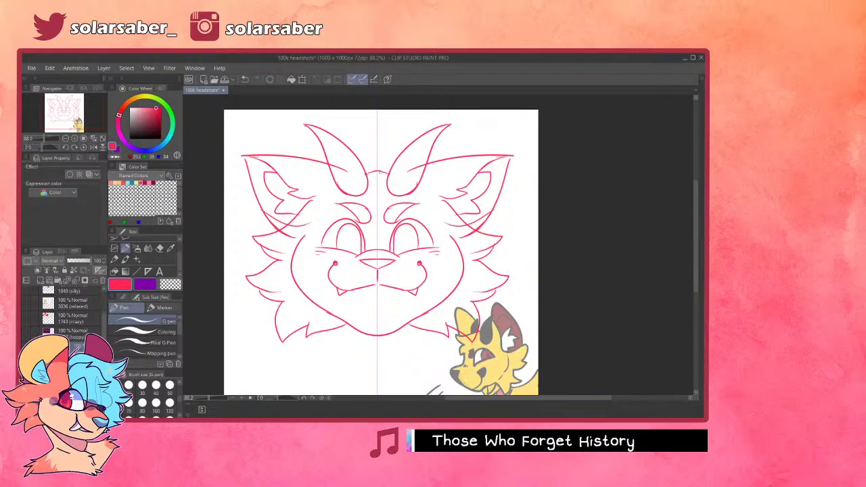
key(ctrl+z)
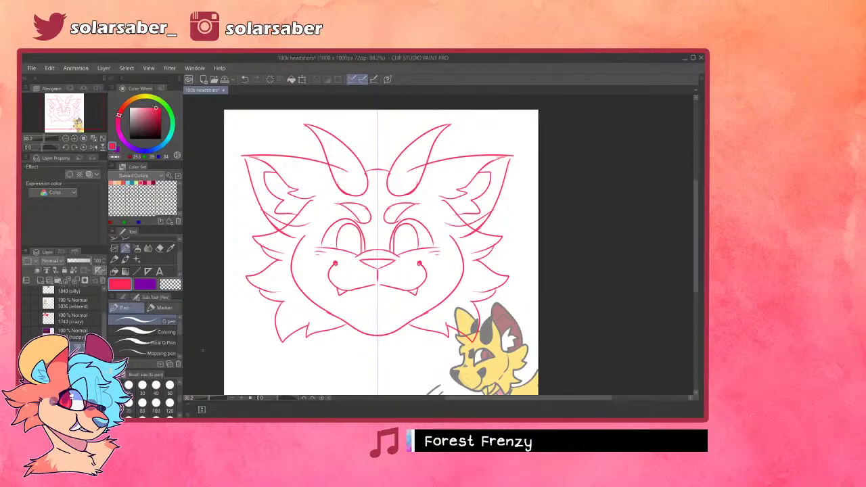
- Erase the ear lines crossing the horns and the overlaps at the ear bases with the transparent Coloring pen, then reselect the G-pen
click(146, 332)
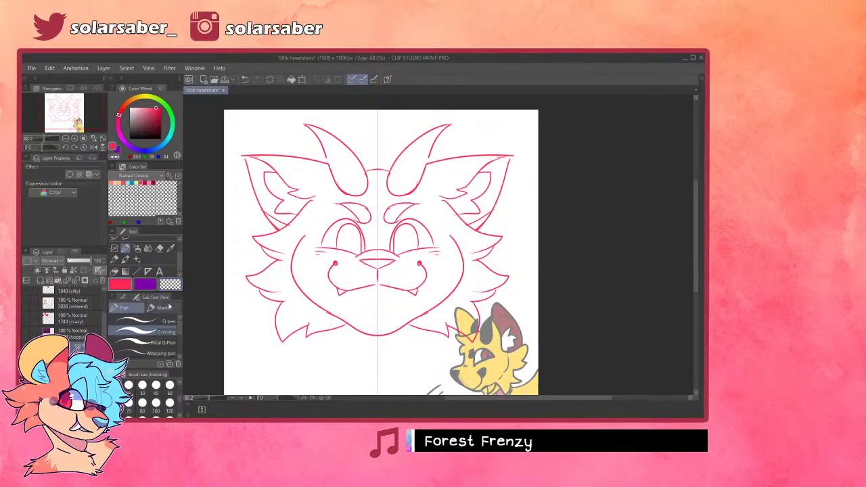
click(145, 320)
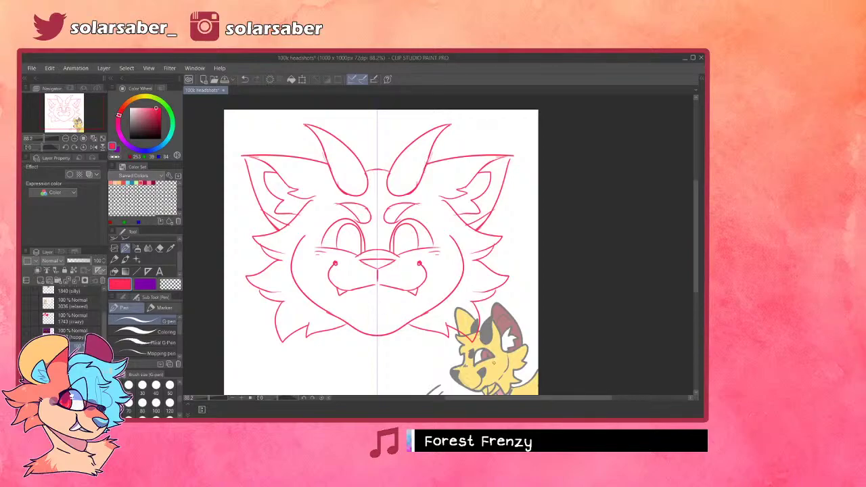
- Draw mirrored whisker dots on the muzzle and vertical slit pupils in both eyes
key(ctrl+z)
drag(388, 270, 393, 269)
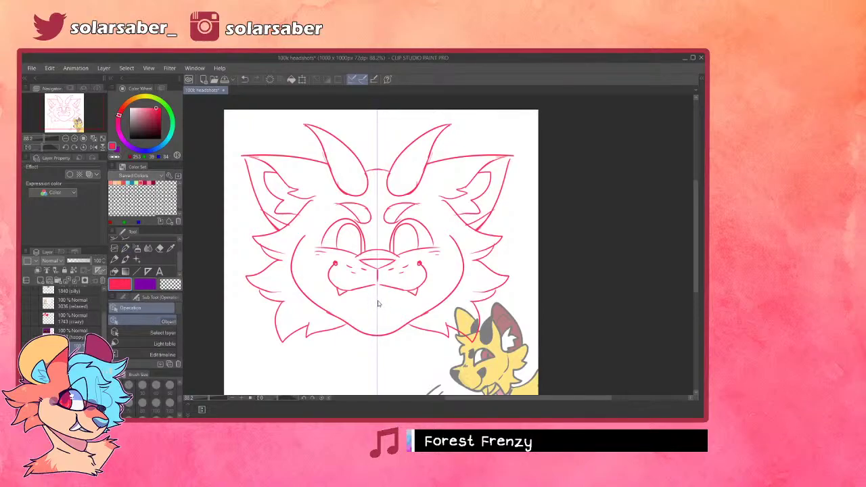
drag(405, 235, 404, 250)
key(ctrl+z)
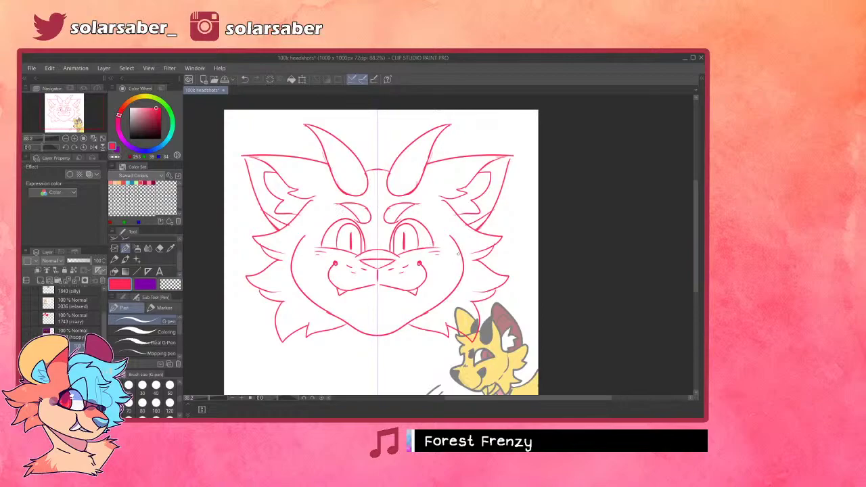
key(ctrl+z)
drag(504, 167, 513, 157)
- Delete the symmetry ruler from the sketch layer
key(o)
key(Delete)
scroll(365, 326, down, 1)
scroll(386, 307, down, 1)
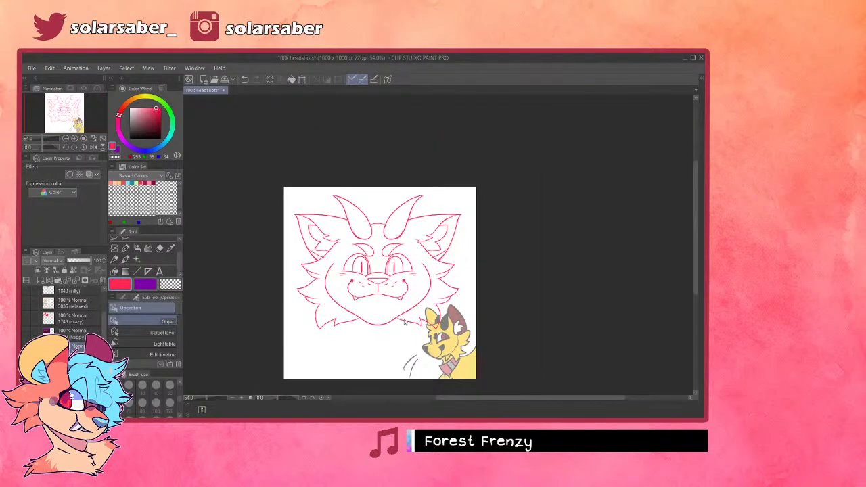
- Move the head sketch down on the canvas and enlarge it so the ears nearly reach the canvas edge
scroll(399, 293, up, 2)
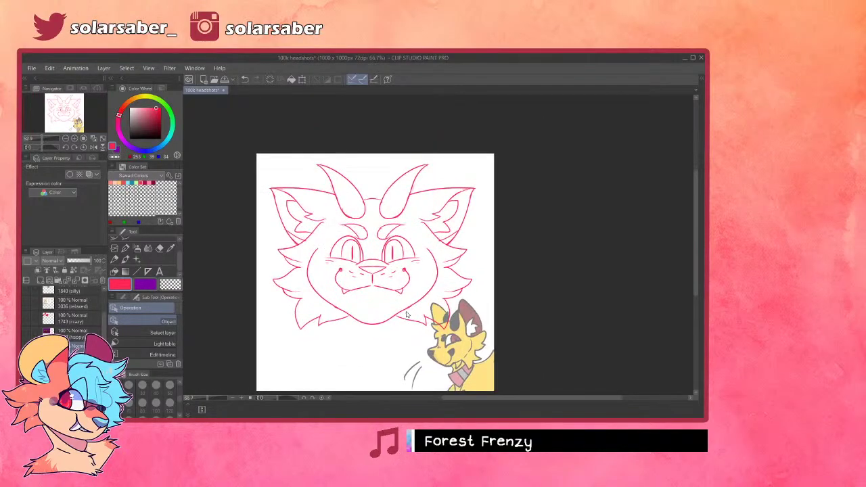
key(k)
drag(410, 264, 410, 282)
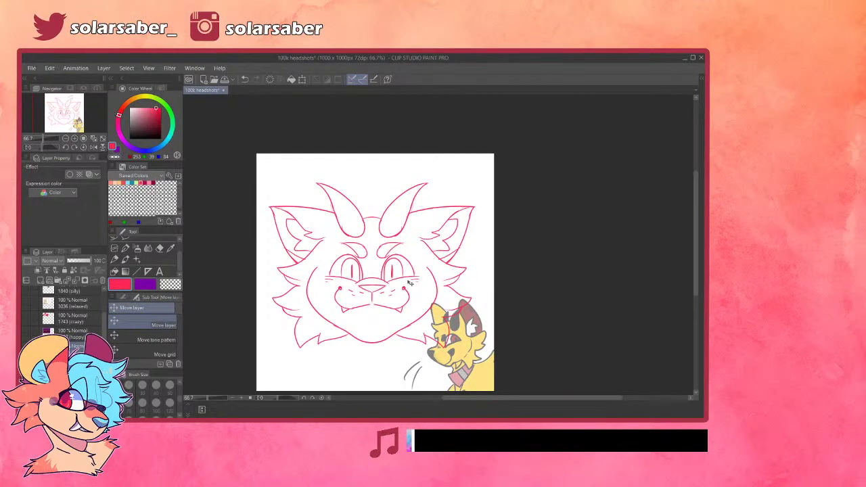
key(ctrl+t)
drag(476, 182, 491, 170)
drag(453, 209, 447, 215)
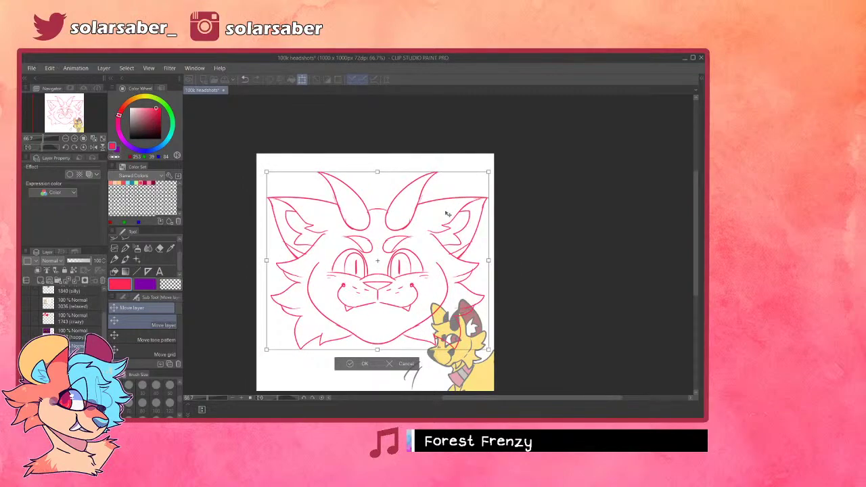
click(360, 363)
- Reposition the enlarged head sketch and recolor its lines black
mouse_move(409, 302)
mouse_down()
mouse_move(406, 331)
mouse_move(405, 314)
mouse_up()
click(160, 139)
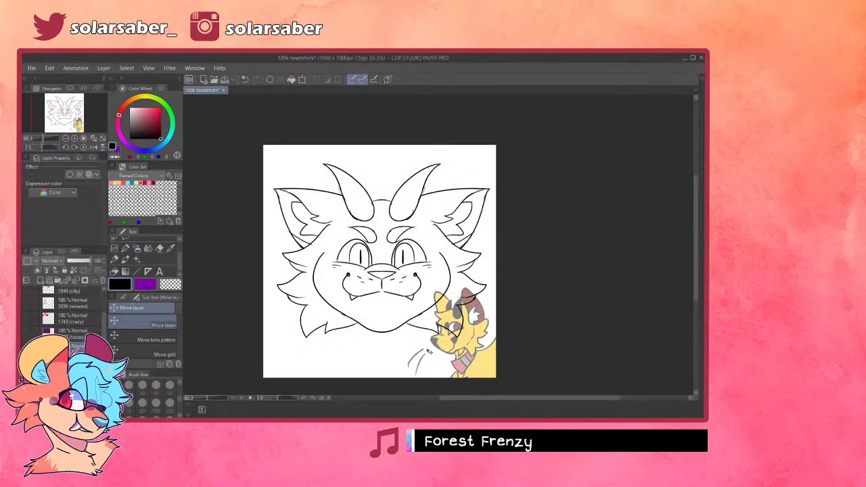
scroll(426, 349, up, 2)
- Raise the reference layer to full opacity and sample the yellow from its fur
click(76, 358)
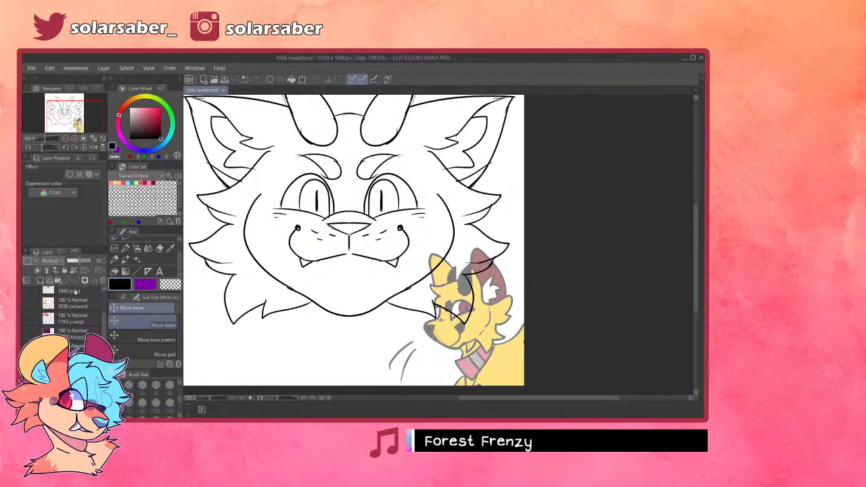
drag(84, 261, 93, 261)
alt+click(475, 325)
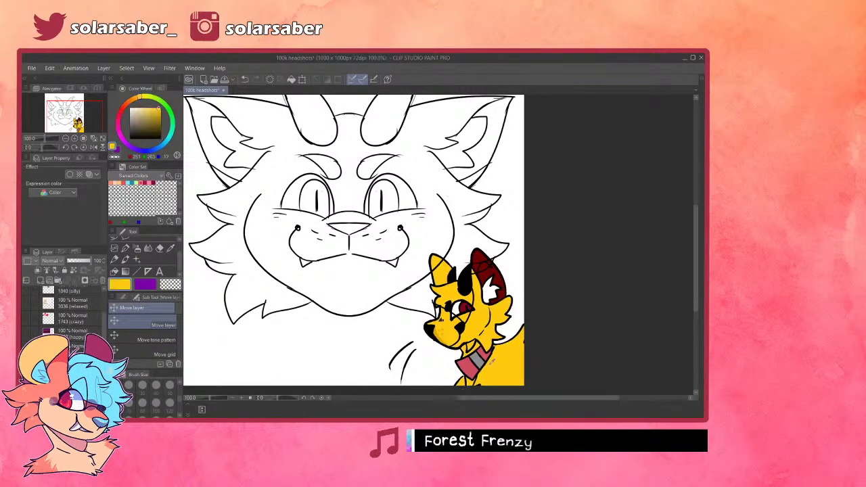
- Hide the reference and fill the whole head with the sampled yellow using Enclose and fill
scroll(464, 327, down, 4)
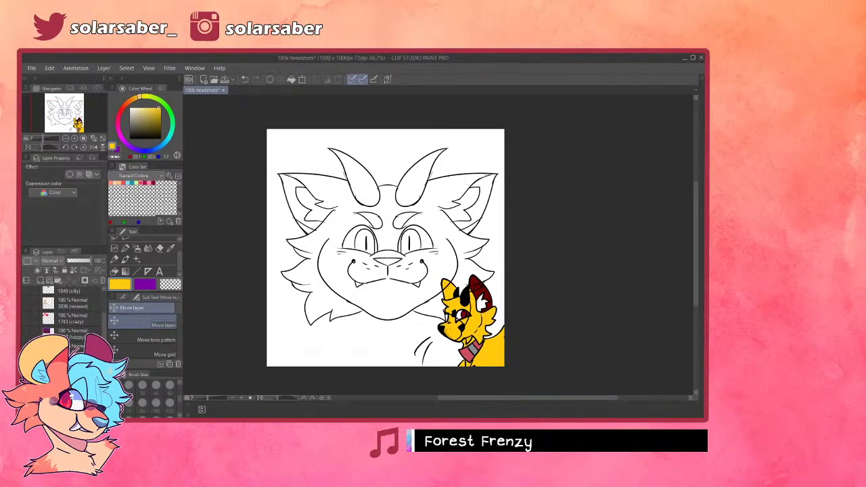
key(ctrl+x)
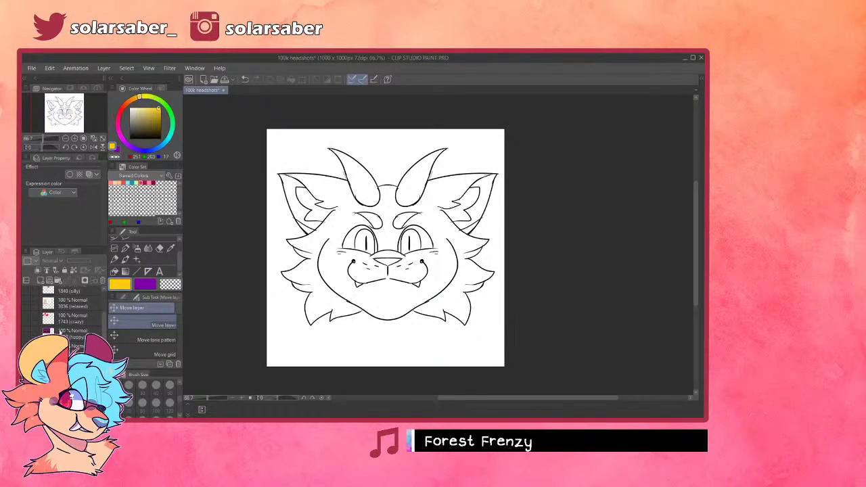
click(78, 347)
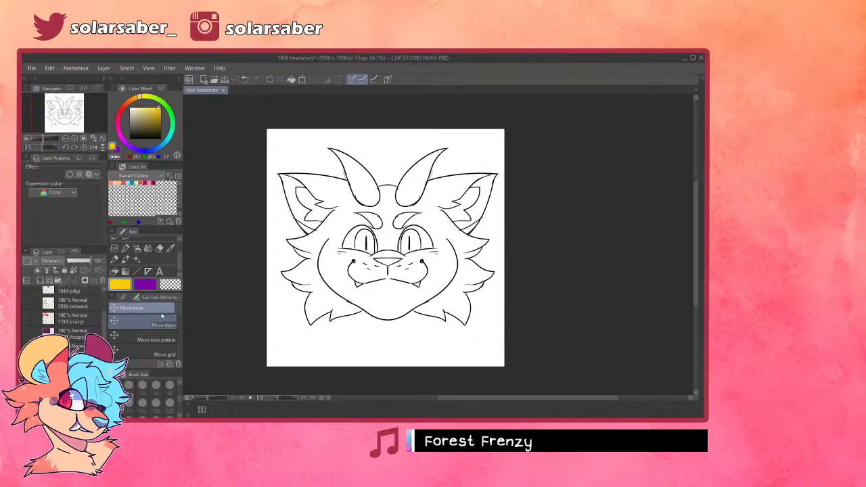
click(162, 316)
click(118, 270)
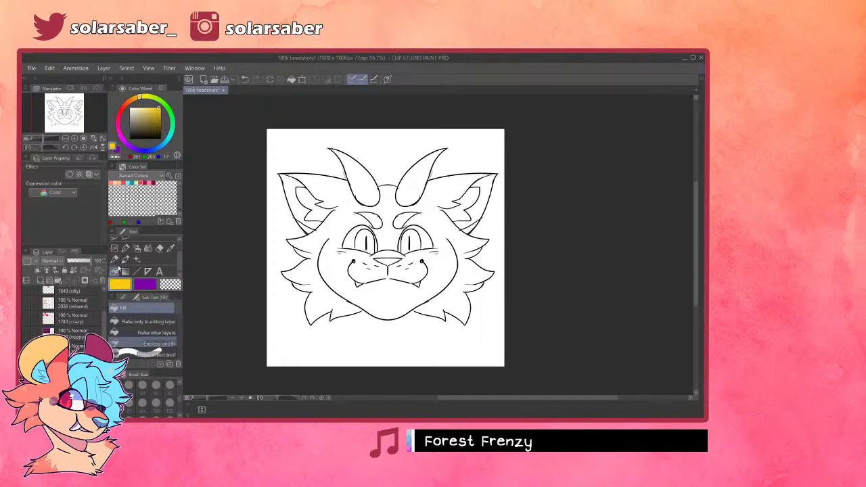
mouse_move(277, 204)
mouse_down()
mouse_move(361, 402)
mouse_move(378, 97)
mouse_move(290, 341)
mouse_up()
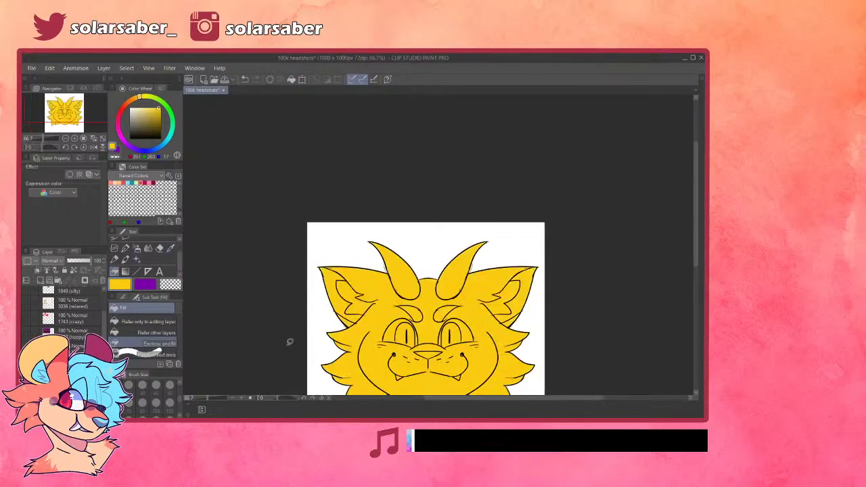
scroll(392, 227, down, 4)
scroll(440, 323, up, 4)
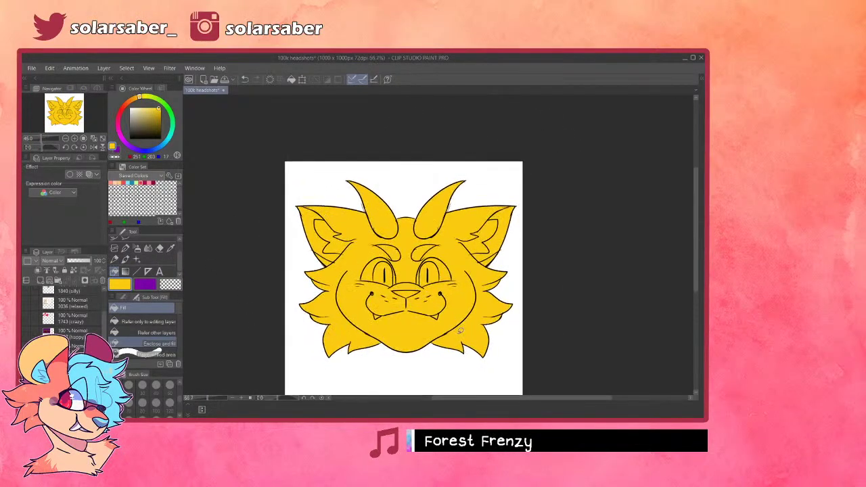
scroll(455, 331, up, 2)
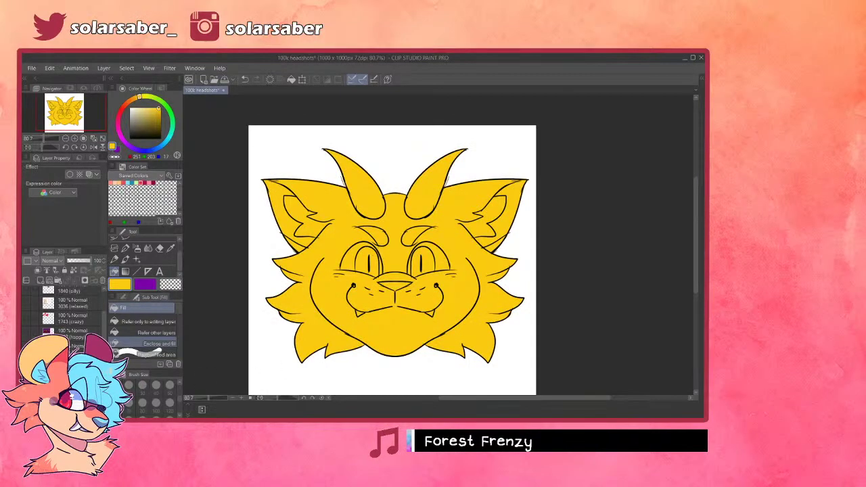
- Show the reference again, move it to the canvas's upper right corner and sample the black from its horn
click(26, 347)
key(k)
mouse_move(415, 299)
mouse_down()
mouse_move(394, 136)
mouse_move(403, 125)
mouse_up()
scroll(480, 142, up, 2)
scroll(485, 152, up, 1)
alt+click(477, 145)
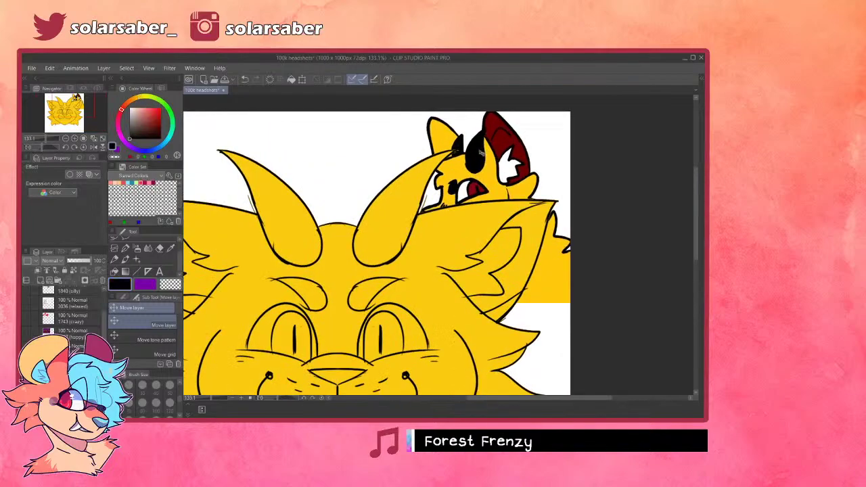
- Auto select both horns, fill them with pure black and clear the selection
scroll(481, 153, down, 2)
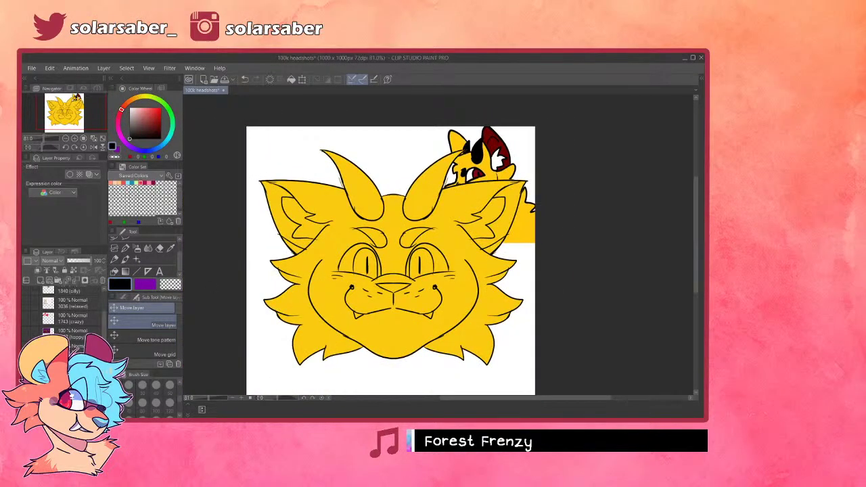
key(w)
click(365, 195)
shift+click(428, 191)
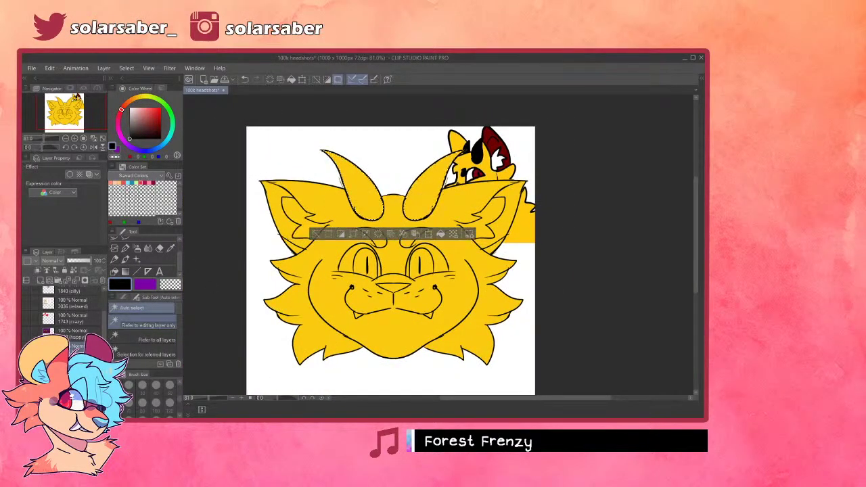
click(160, 139)
click(440, 234)
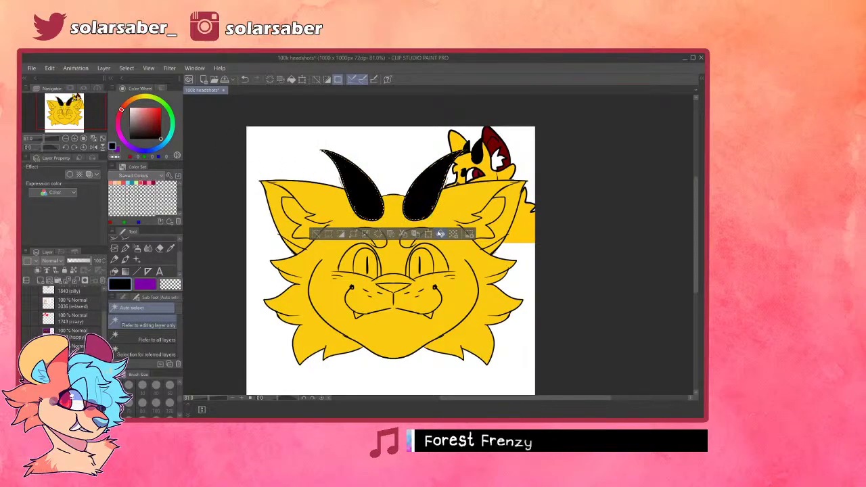
key(ctrl+d)
- Auto select both eyebrows, fill them with black and clear the selection
scroll(443, 217, up, 1)
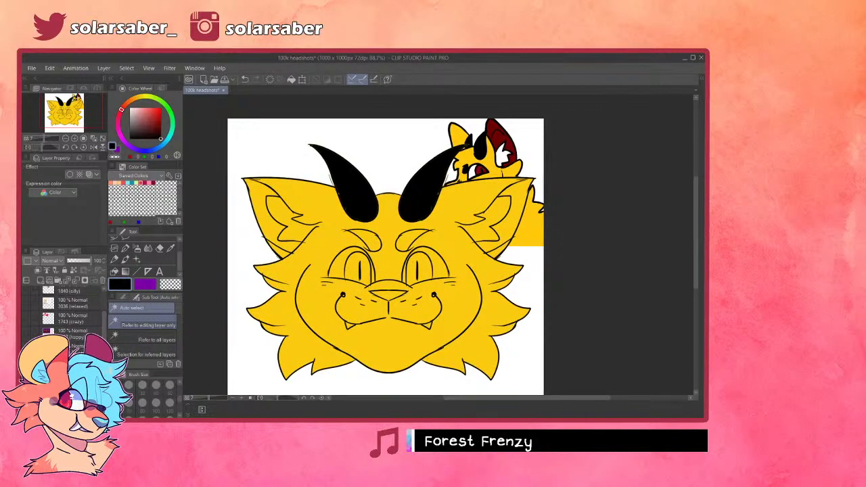
scroll(417, 197, up, 2)
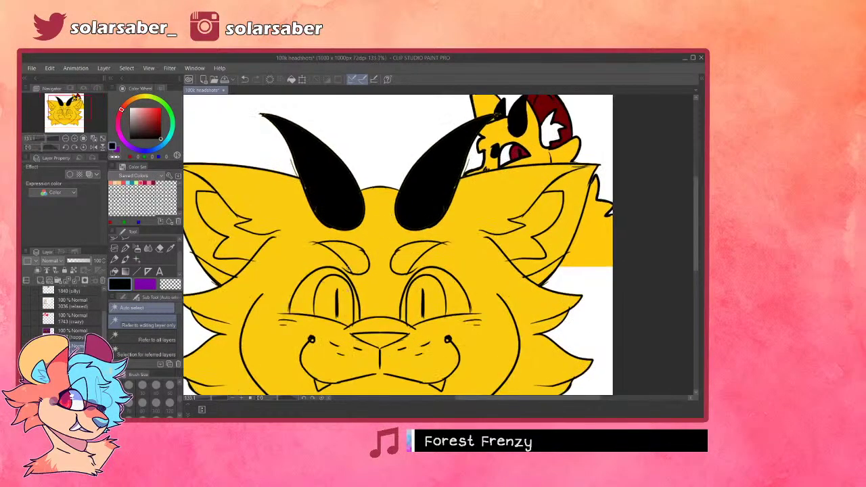
click(340, 257)
shift+click(402, 256)
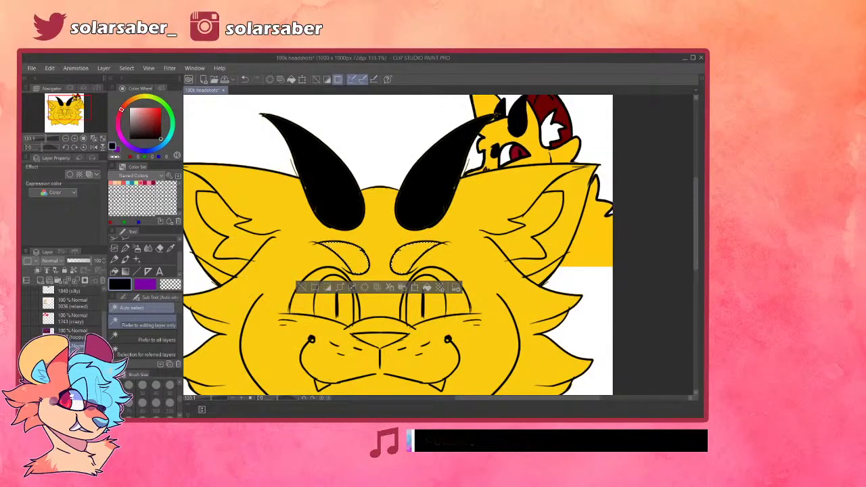
click(427, 288)
key(ctrl+d)
key(ctrl+minus)
scroll(479, 201, down, 2)
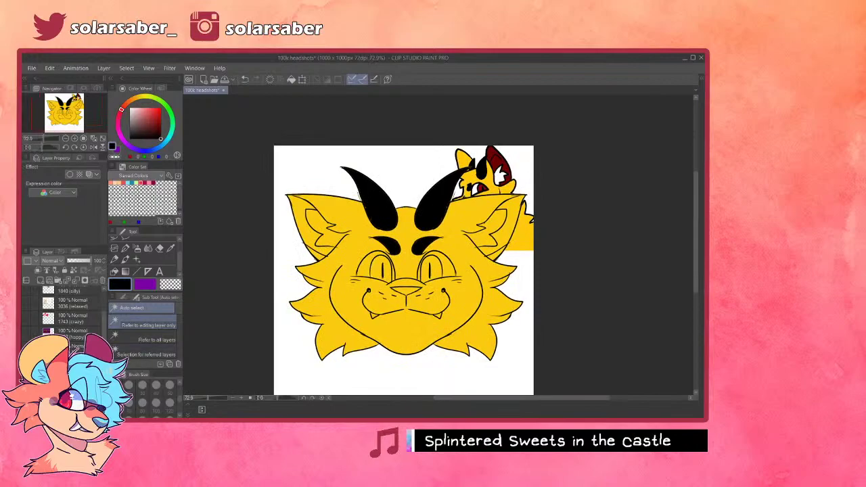
- Bring back the vertical symmetry ruler and align it with the center of the nose and muzzle
click(27, 347)
click(27, 346)
click(70, 349)
scroll(430, 294, up, 3)
key(k)
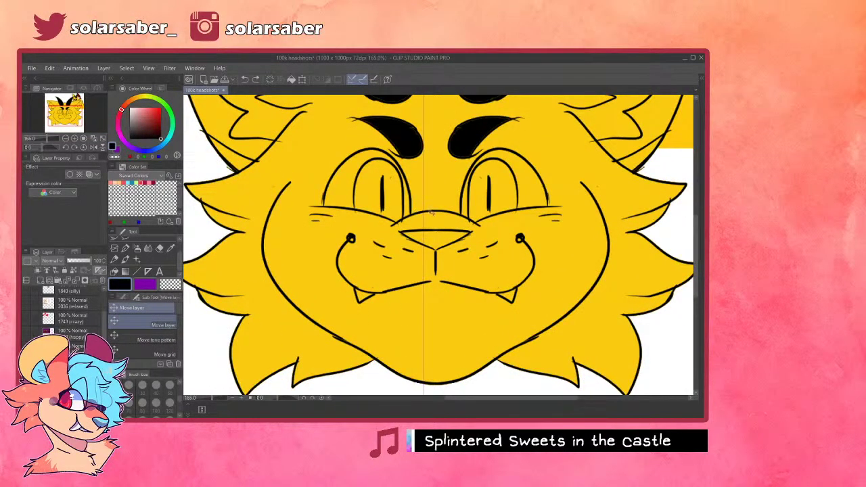
key(o)
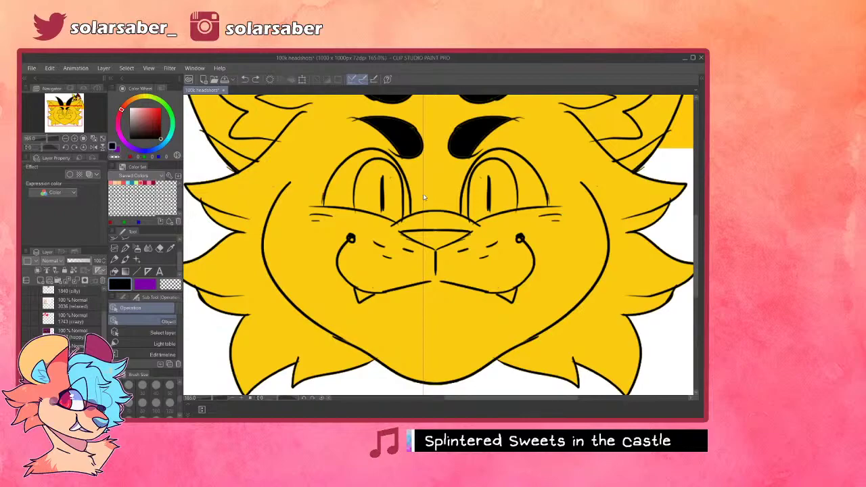
key(k)
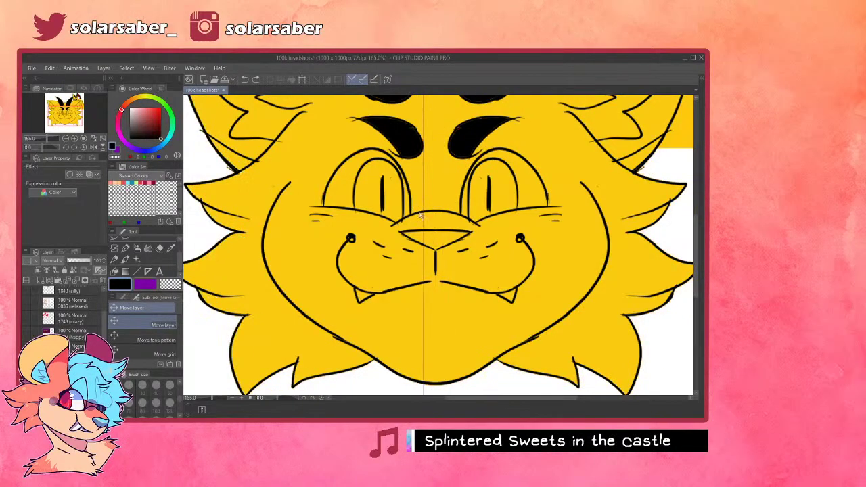
key(o)
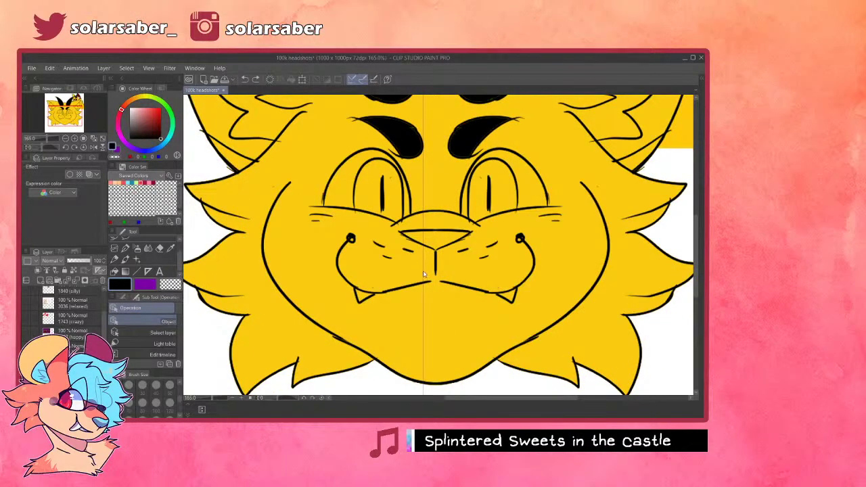
drag(424, 276, 436, 285)
scroll(467, 328, down, 8)
scroll(582, 171, up, 3)
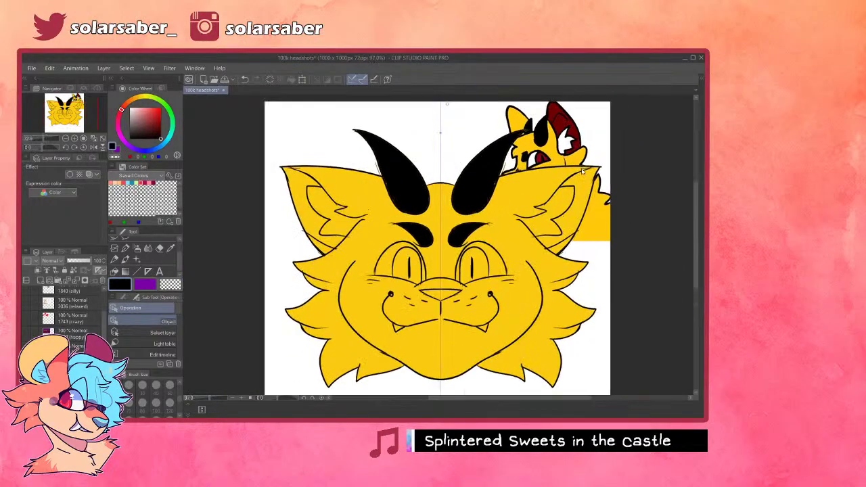
- Touch up the outer edges of the horns in black with the Coloring pen
scroll(581, 171, up, 3)
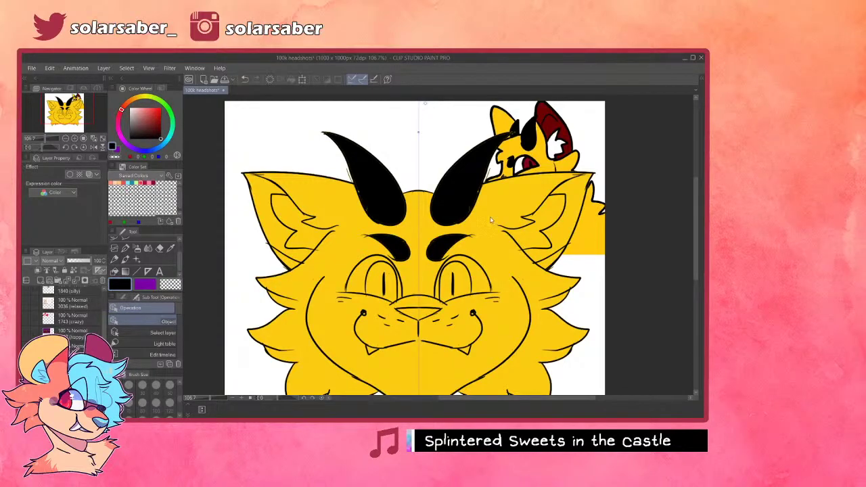
scroll(492, 219, down, 1)
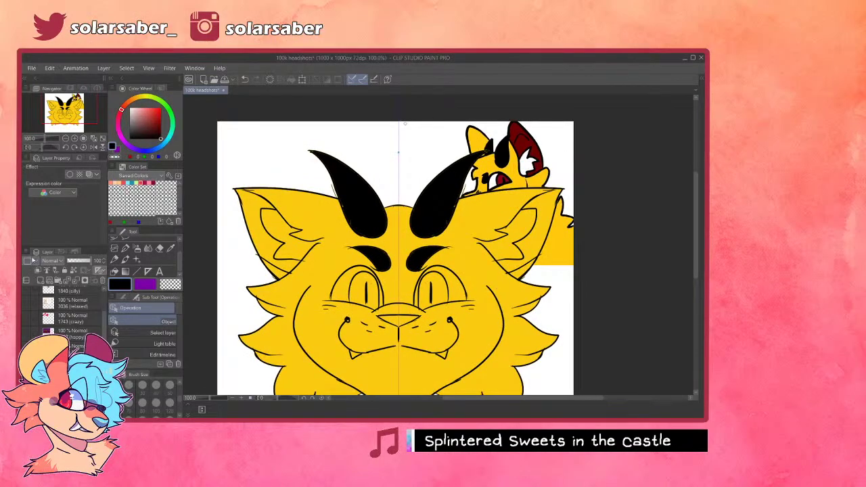
click(126, 259)
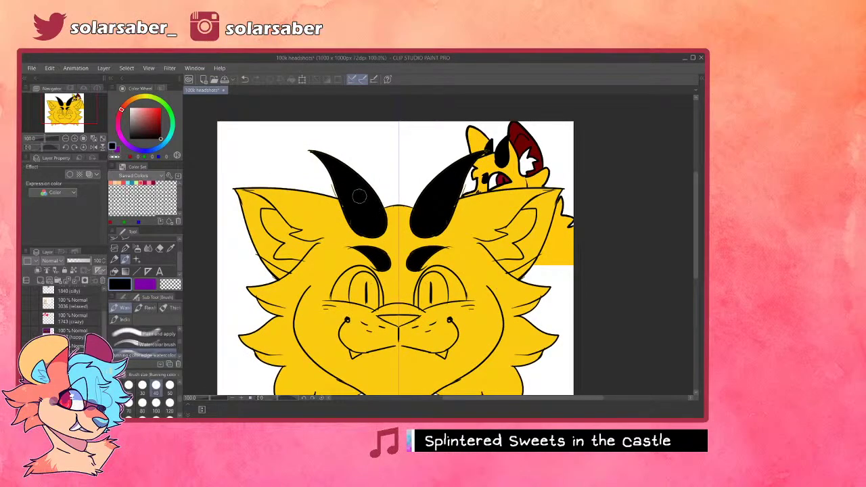
key(p)
click(144, 332)
drag(342, 203, 348, 213)
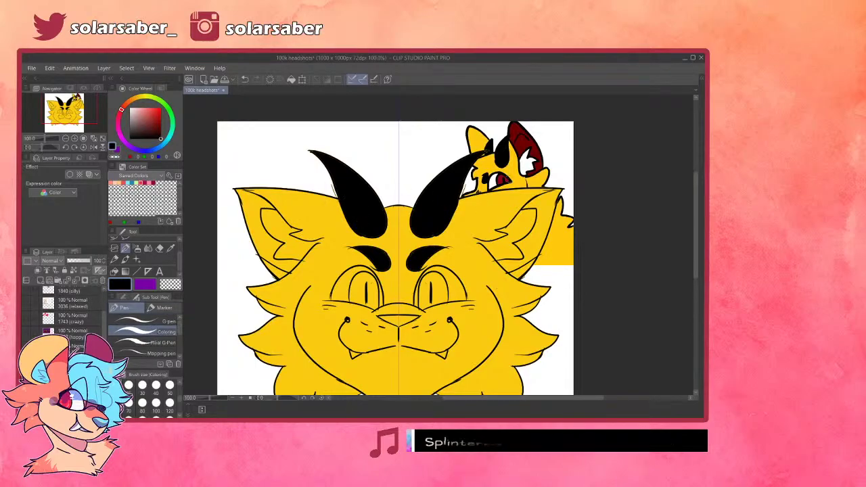
- Paint the outer parts of both inner ears dark red sampled from the reference, using the Coloring pen at sizes 30 and 40
alt+click(502, 181)
click(142, 385)
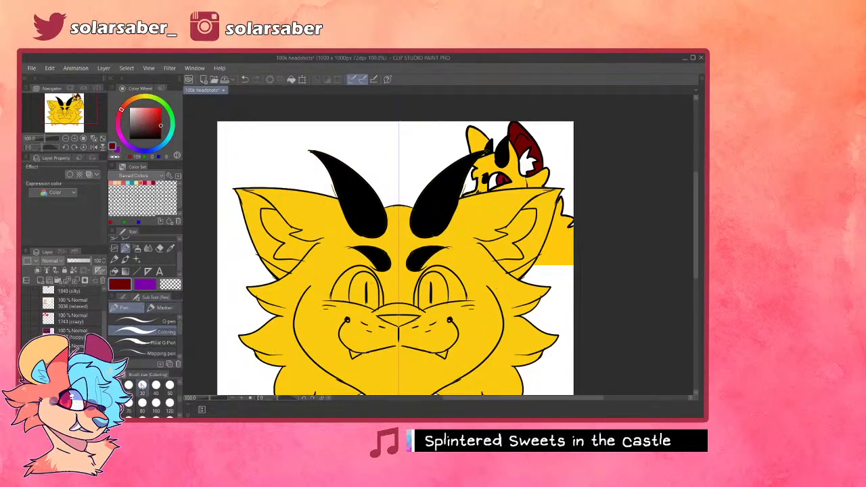
mouse_move(502, 263)
mouse_down()
mouse_move(532, 252)
mouse_move(524, 262)
mouse_move(506, 265)
mouse_move(553, 242)
mouse_up()
key(ctrl+z)
key(ctrl+z)
key(ctrl+z)
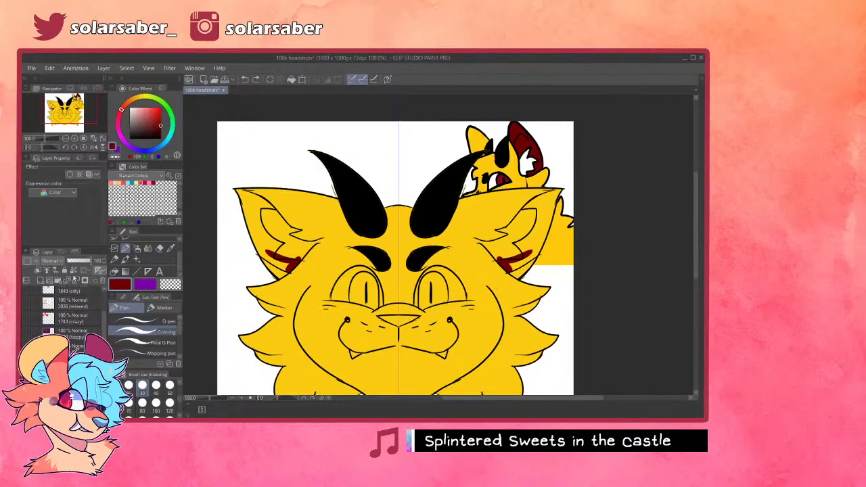
mouse_move(510, 264)
mouse_down()
mouse_move(562, 232)
mouse_move(516, 262)
mouse_move(566, 205)
mouse_up()
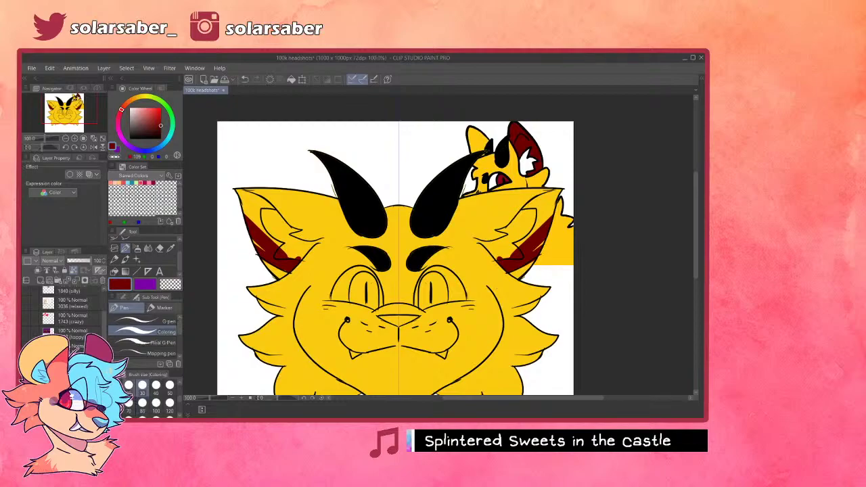
click(155, 385)
mouse_move(503, 255)
mouse_down()
mouse_move(555, 219)
mouse_move(513, 248)
mouse_move(551, 207)
mouse_move(519, 214)
mouse_move(553, 191)
mouse_move(533, 208)
mouse_move(562, 195)
mouse_up()
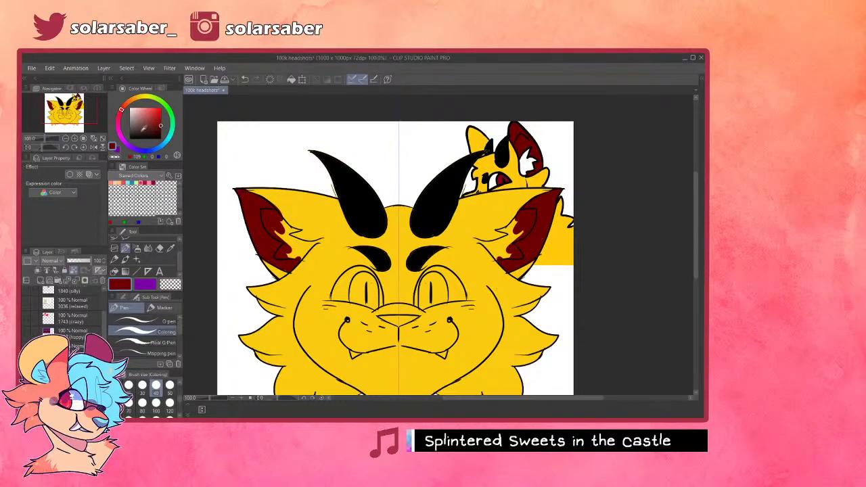
- Color the fur tufts inside both ears white with the Coloring pen
click(130, 109)
mouse_move(492, 238)
mouse_down()
mouse_move(519, 257)
mouse_move(507, 252)
mouse_move(515, 236)
mouse_move(494, 246)
mouse_move(518, 236)
mouse_move(509, 240)
mouse_move(531, 214)
mouse_move(507, 233)
mouse_move(506, 225)
mouse_move(529, 211)
mouse_move(484, 245)
mouse_up()
key(ctrl+z)
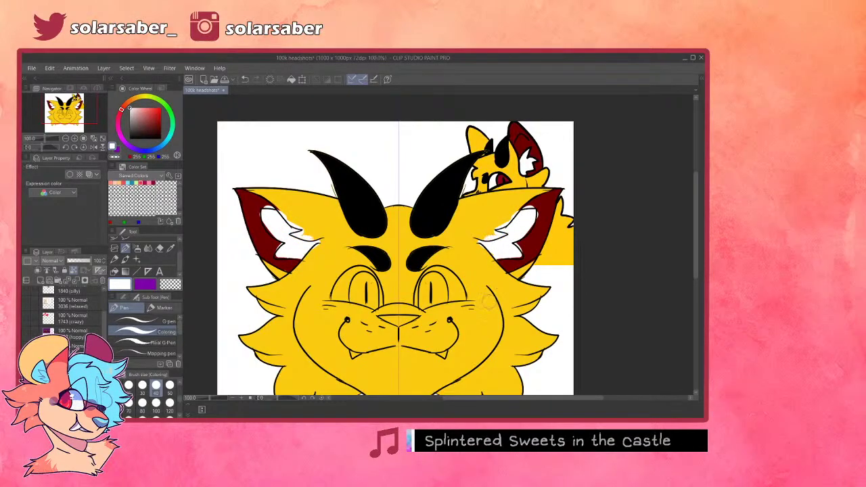
scroll(527, 240, up, 5)
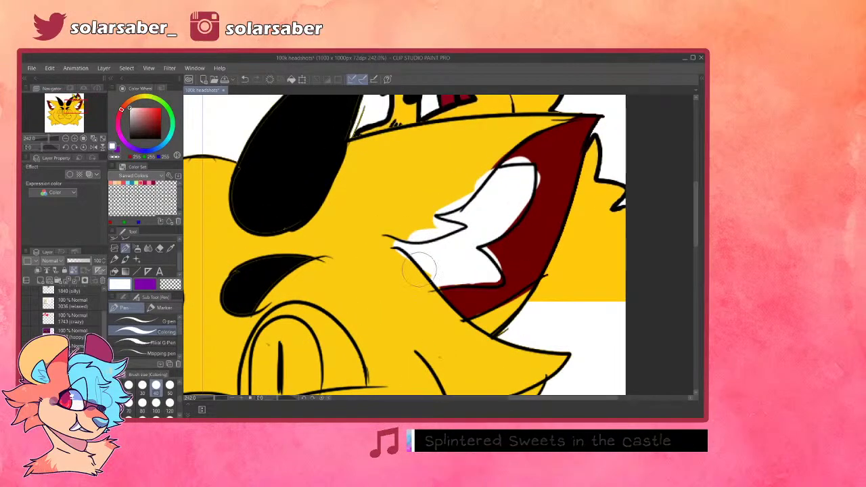
drag(436, 273, 426, 267)
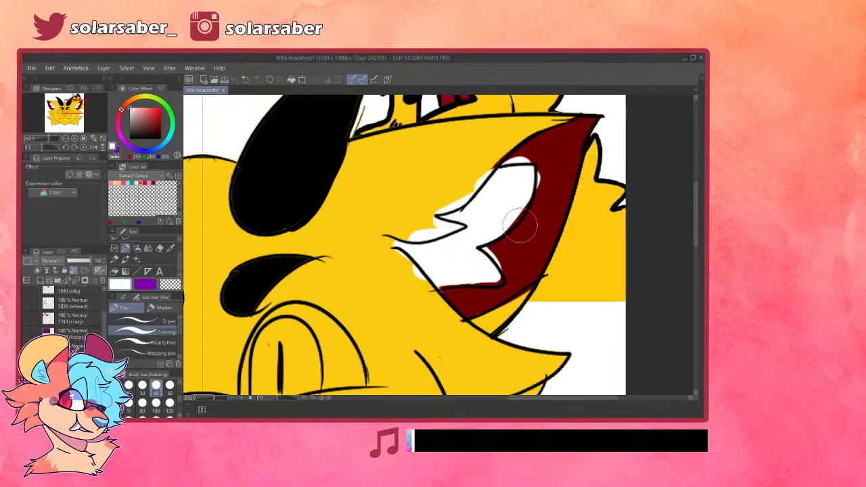
- Cover the white spilling past the inner edges of the ear tufts with the sampled yellow fur color
alt+click(527, 245)
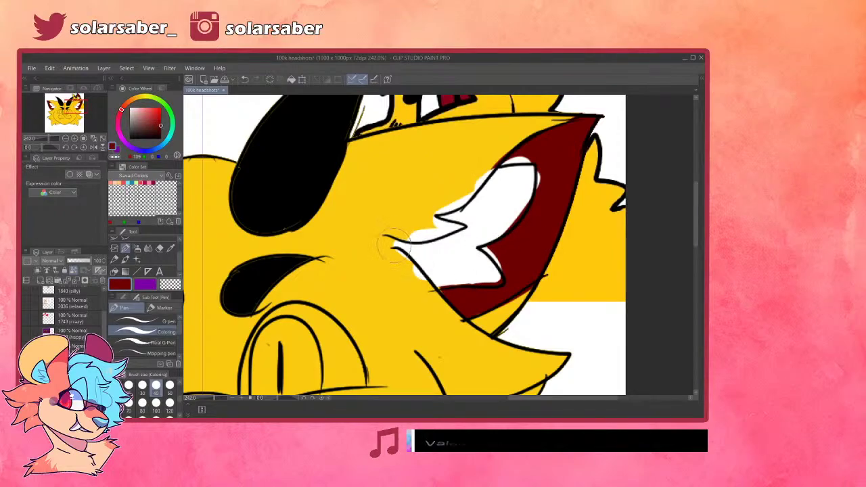
drag(401, 258, 421, 294)
key(ctrl+z)
alt+click(401, 277)
drag(394, 261, 421, 295)
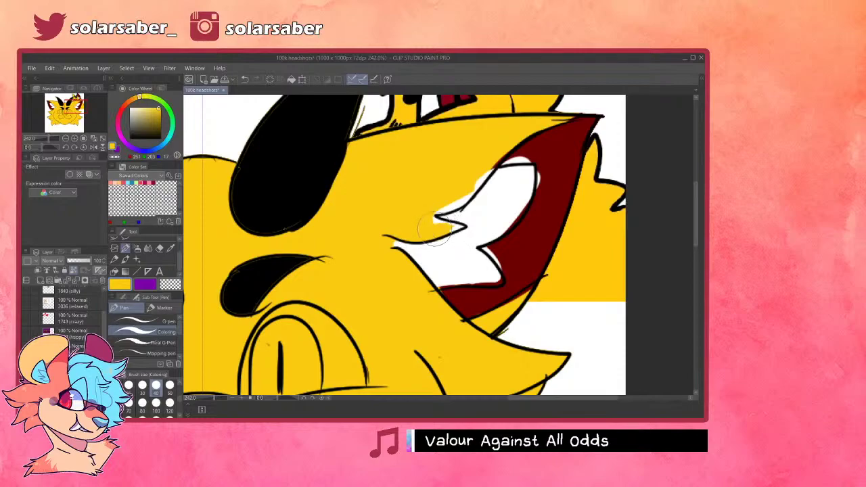
mouse_move(488, 165)
mouse_down()
mouse_move(461, 195)
mouse_move(426, 213)
mouse_move(443, 237)
mouse_up()
- Clean up the border between the white ear tufts and the inner ears with the sampled dark red
alt+click(551, 173)
mouse_move(510, 161)
mouse_down()
mouse_move(532, 156)
mouse_move(514, 159)
mouse_move(548, 165)
mouse_move(538, 218)
mouse_move(545, 172)
mouse_up()
key(ctrl+z)
key(ctrl+z)
mouse_move(488, 250)
mouse_down()
mouse_move(512, 273)
mouse_move(485, 252)
mouse_move(508, 259)
mouse_move(489, 251)
mouse_move(467, 295)
mouse_up()
- Touch up the character's ear tuft on the side away from the reference with white sampled from the tuft
scroll(467, 295, down, 3)
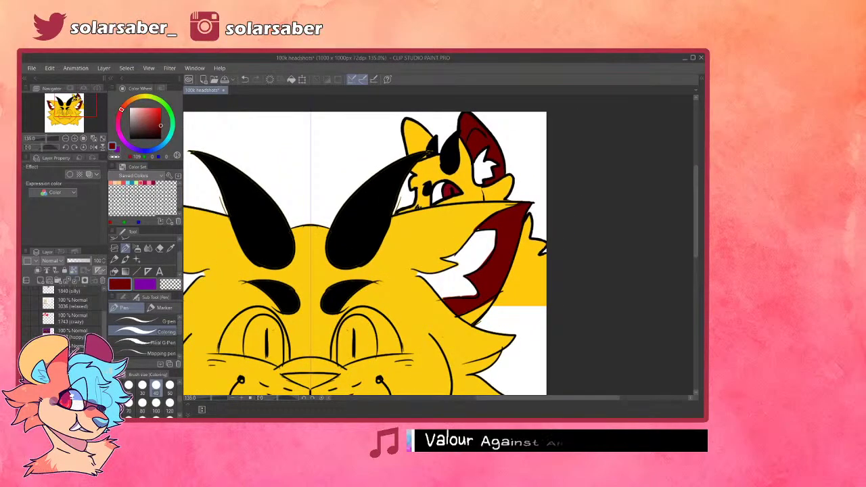
scroll(582, 182, down, 3)
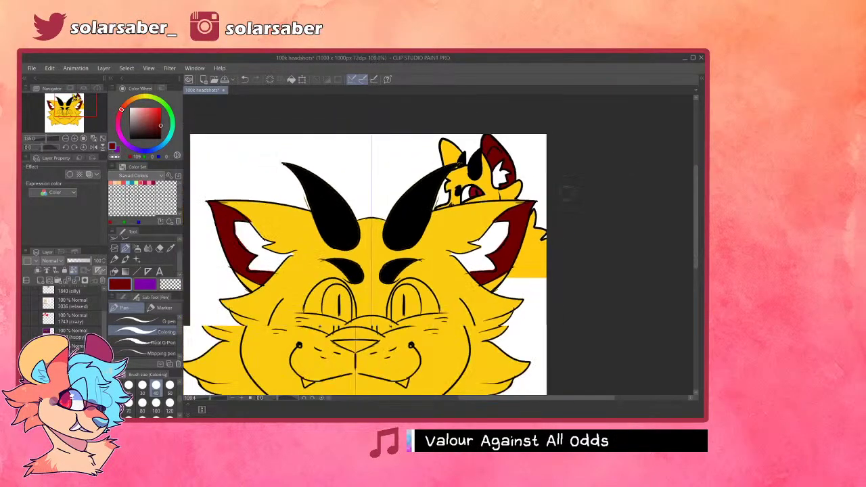
scroll(533, 194, up, 2)
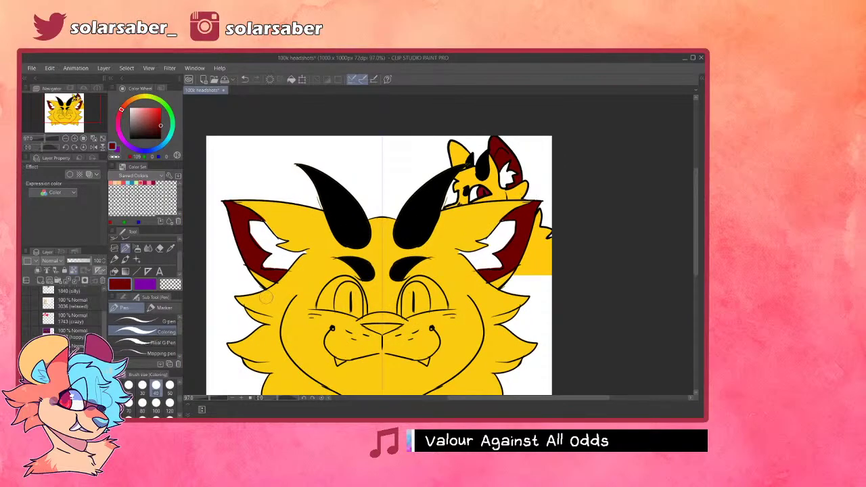
scroll(268, 296, up, 3)
alt+click(272, 211)
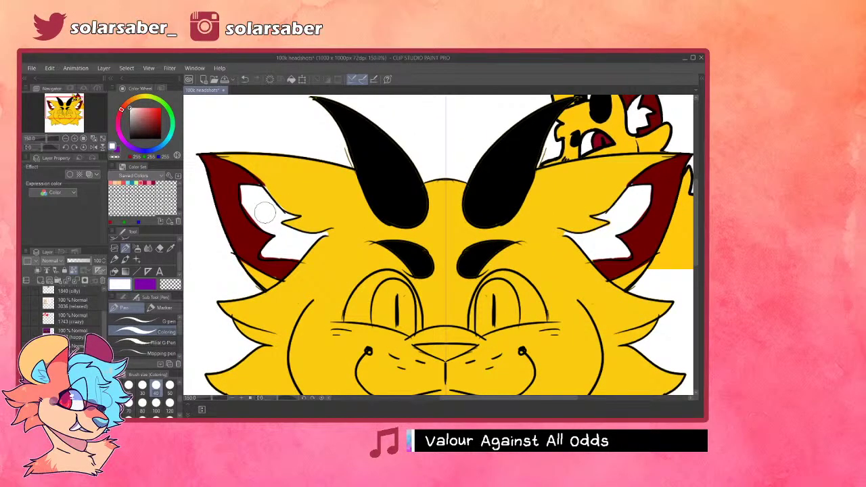
mouse_move(246, 193)
mouse_down()
mouse_move(272, 224)
mouse_move(253, 198)
mouse_move(269, 220)
mouse_move(255, 205)
mouse_move(278, 244)
mouse_up()
- Nudge the vertical symmetry ruler into line with the center of the nose
scroll(507, 329, up, 3)
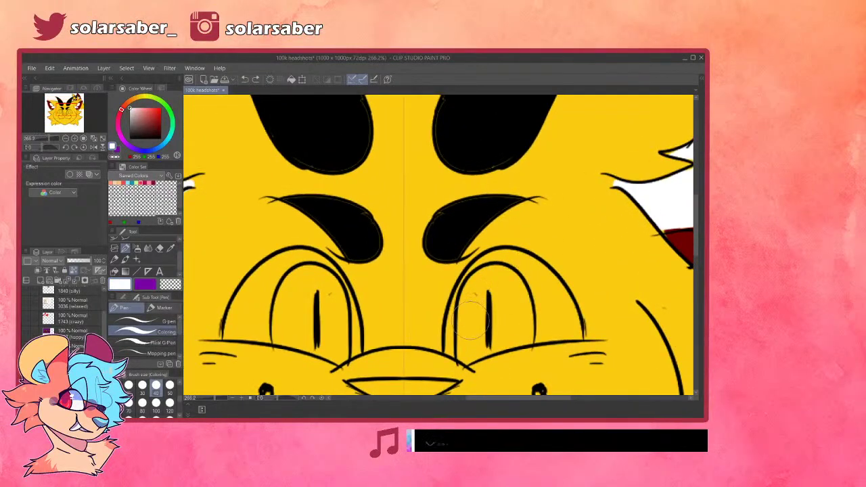
scroll(448, 352, up, 3)
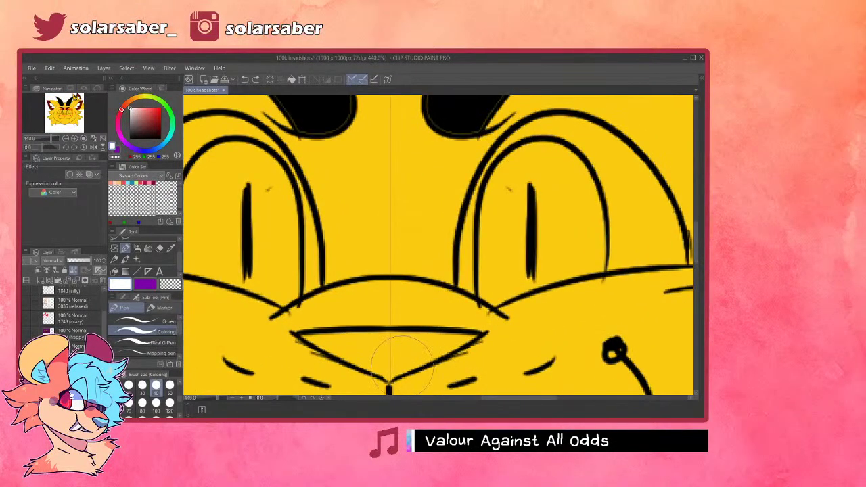
key(o)
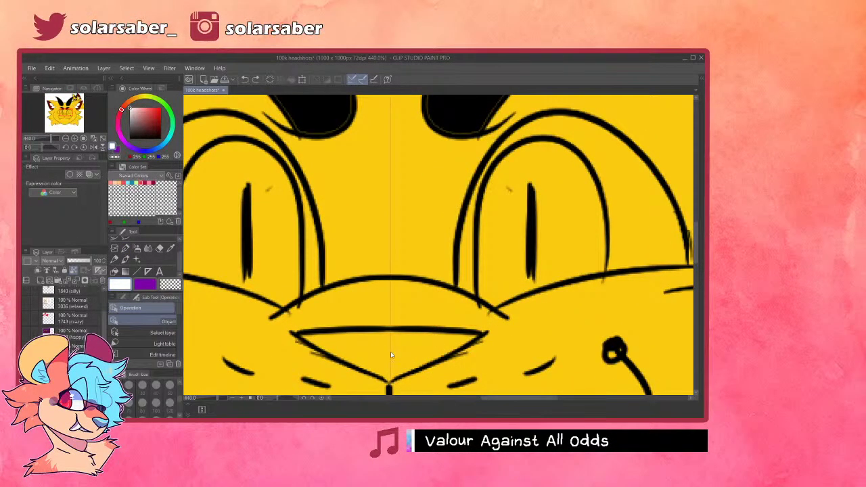
drag(388, 352, 388, 350)
- Paint the whites of both eyes around the irises with the Coloring pen
scroll(388, 352, down, 5)
scroll(448, 337, up, 2)
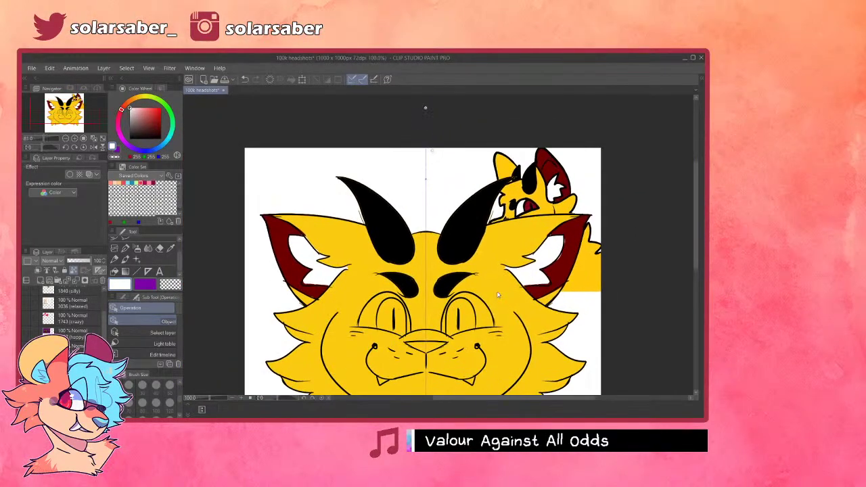
scroll(426, 271, up, 2)
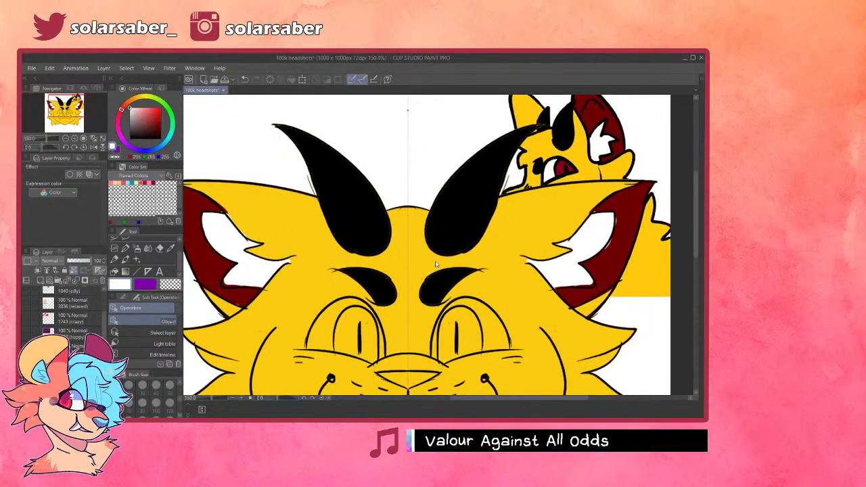
key(p)
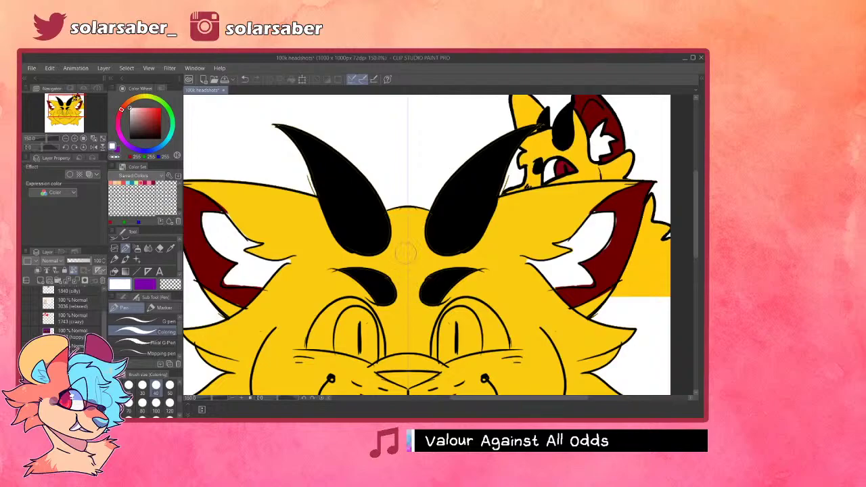
drag(361, 315, 373, 346)
drag(449, 315, 440, 348)
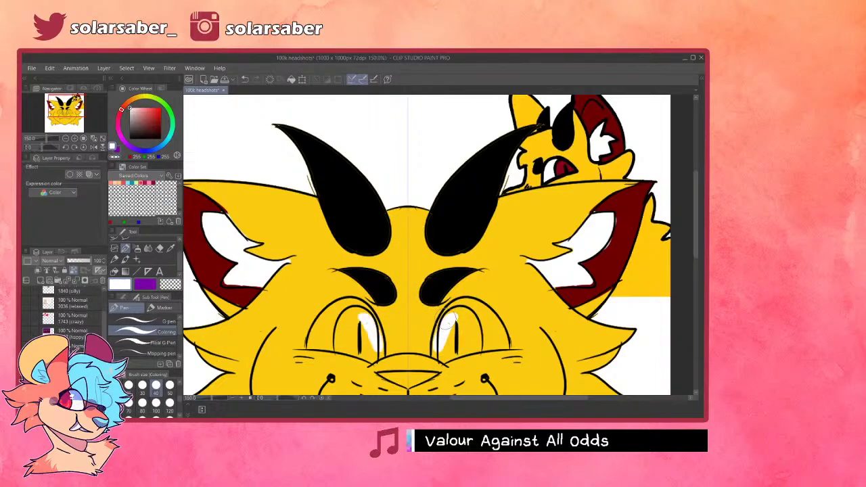
scroll(552, 267, up, 1)
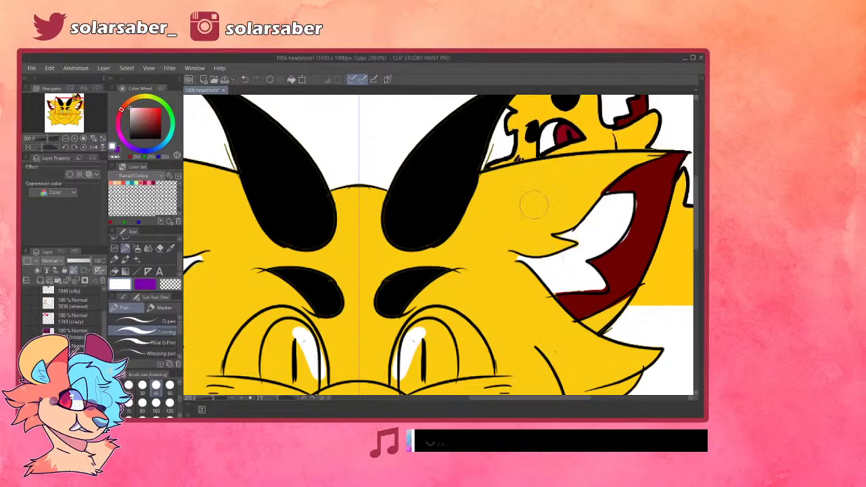
scroll(506, 216, up, 1)
scroll(478, 351, up, 1)
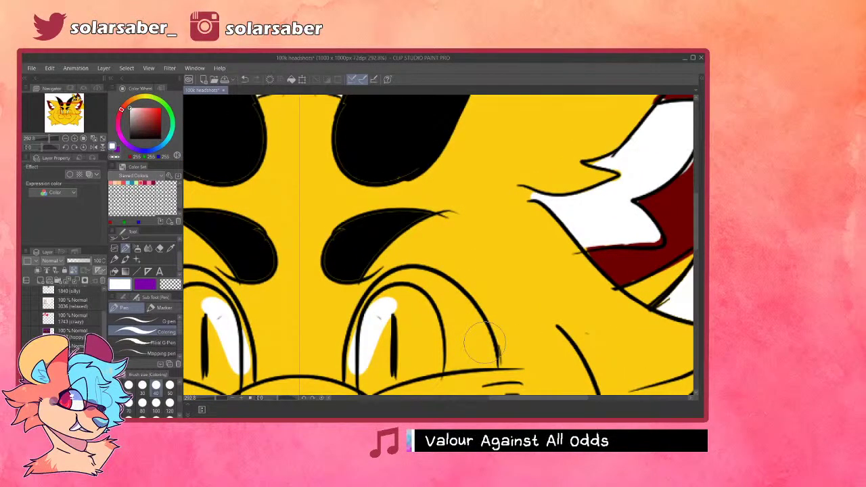
mouse_move(391, 290)
mouse_down()
mouse_move(357, 351)
mouse_move(358, 376)
mouse_up()
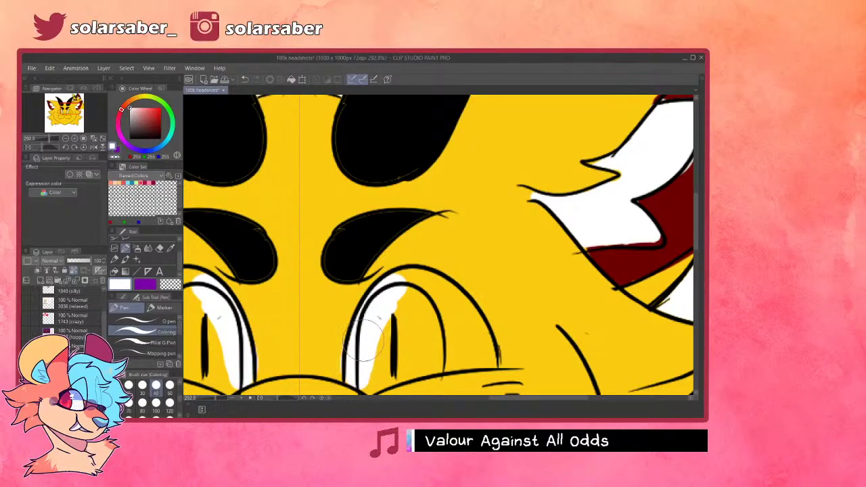
mouse_move(390, 295)
mouse_down()
mouse_move(435, 286)
mouse_move(440, 317)
mouse_move(399, 286)
mouse_move(442, 297)
mouse_move(414, 287)
mouse_move(464, 341)
mouse_move(431, 290)
mouse_move(475, 341)
mouse_move(448, 296)
mouse_move(491, 365)
mouse_move(464, 346)
mouse_move(479, 353)
mouse_move(434, 364)
mouse_move(452, 353)
mouse_move(451, 312)
mouse_move(465, 315)
mouse_move(479, 346)
mouse_move(457, 325)
mouse_move(440, 355)
mouse_move(464, 346)
mouse_move(454, 327)
mouse_move(391, 300)
mouse_up()
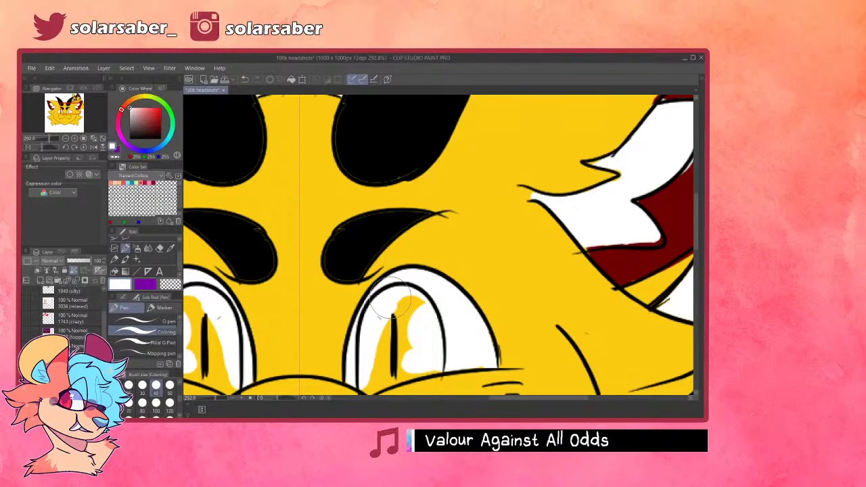
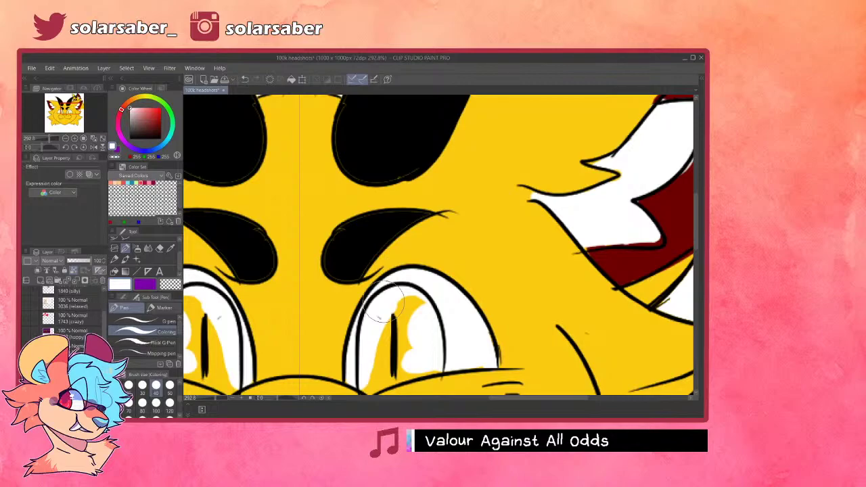
- Fill both irises with dark red sampled from the inner ear, keeping the slit pupils visible
scroll(386, 302, down, 3)
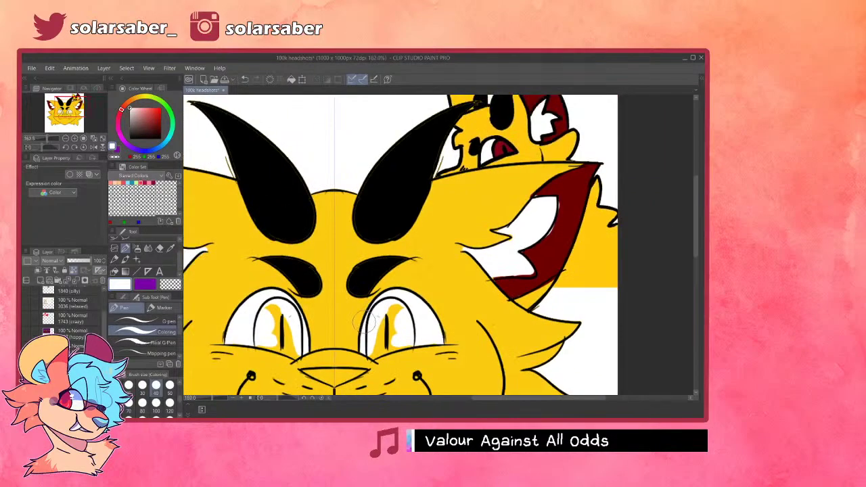
scroll(364, 323, down, 4)
scroll(460, 235, up, 3)
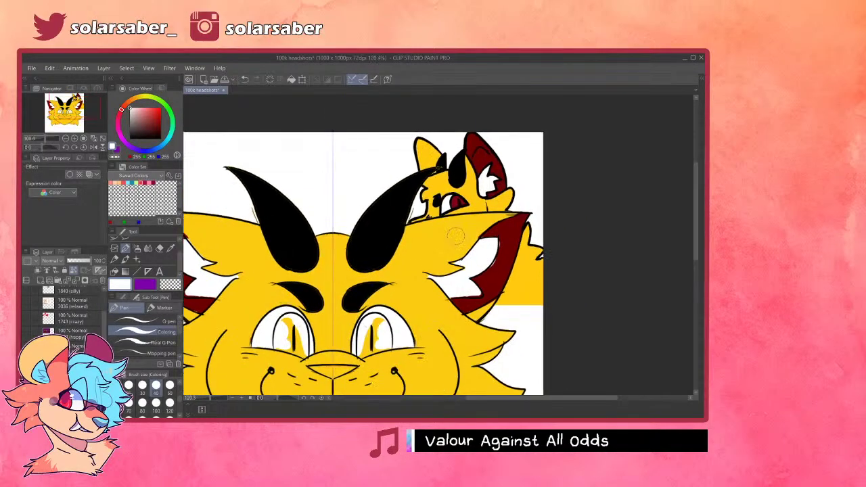
alt+click(504, 234)
scroll(403, 328, up, 5)
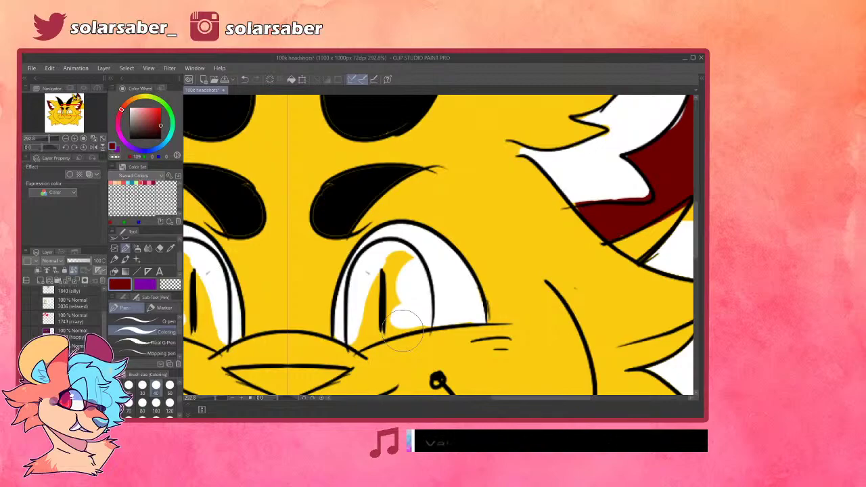
drag(373, 261, 360, 332)
mouse_move(357, 284)
mouse_down()
mouse_move(357, 346)
mouse_move(357, 337)
mouse_move(395, 327)
mouse_move(353, 346)
mouse_move(414, 317)
mouse_up()
mouse_move(363, 269)
mouse_down()
mouse_move(390, 259)
mouse_move(377, 258)
mouse_move(414, 269)
mouse_move(393, 253)
mouse_move(420, 296)
mouse_move(416, 268)
mouse_move(423, 325)
mouse_move(427, 313)
mouse_move(393, 335)
mouse_move(420, 326)
mouse_move(409, 323)
mouse_move(422, 292)
mouse_move(420, 303)
mouse_move(379, 261)
mouse_move(393, 270)
mouse_move(400, 303)
mouse_up()
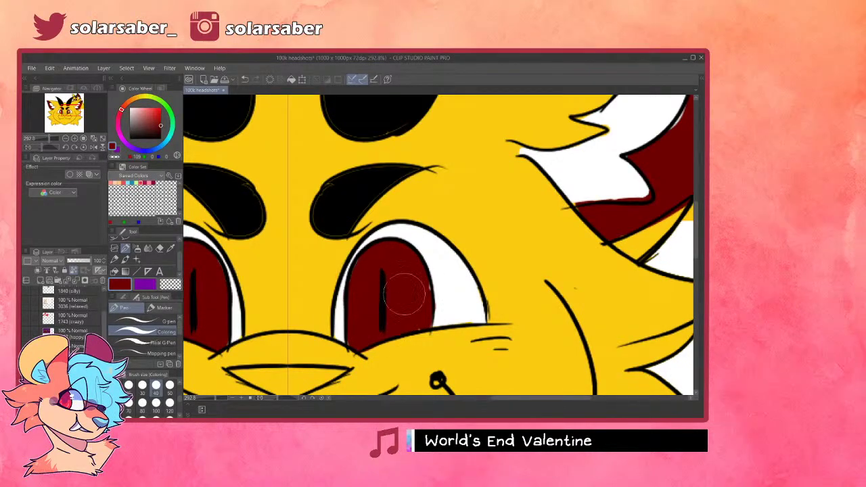
- Touch up the edges of both eyebrows with sampled black, undoing the unwanted strokes
alt+click(331, 196)
drag(324, 213, 387, 167)
key(ctrl+z)
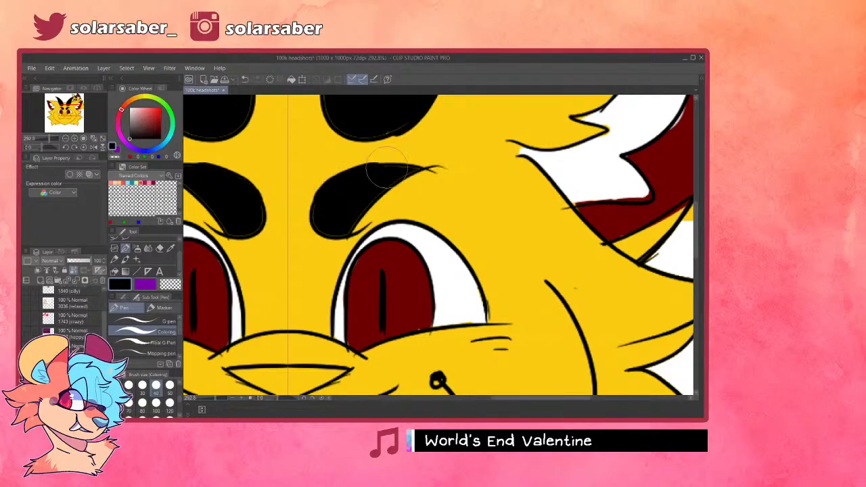
key(ctrl+z)
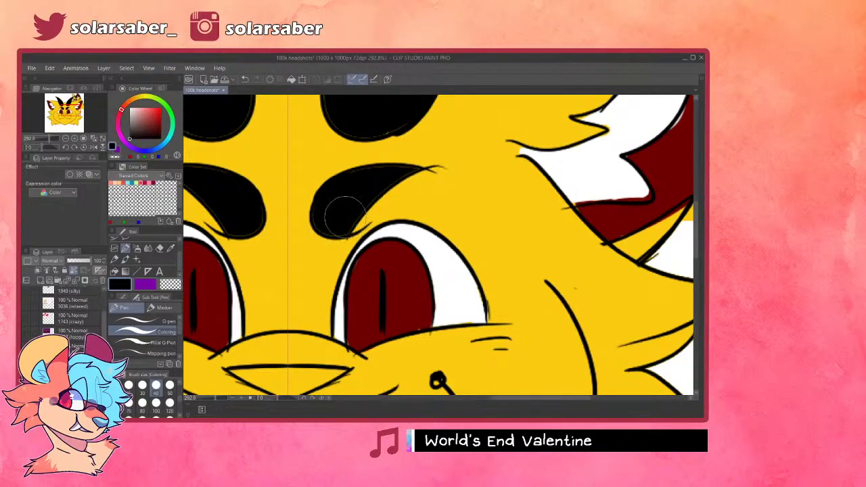
mouse_move(360, 206)
mouse_down()
mouse_move(408, 177)
mouse_move(346, 198)
mouse_move(390, 215)
mouse_up()
key(ctrl+z)
- Move the reference picture upward so its nose and muzzle show above the headshot's ear
scroll(391, 217, down, 6)
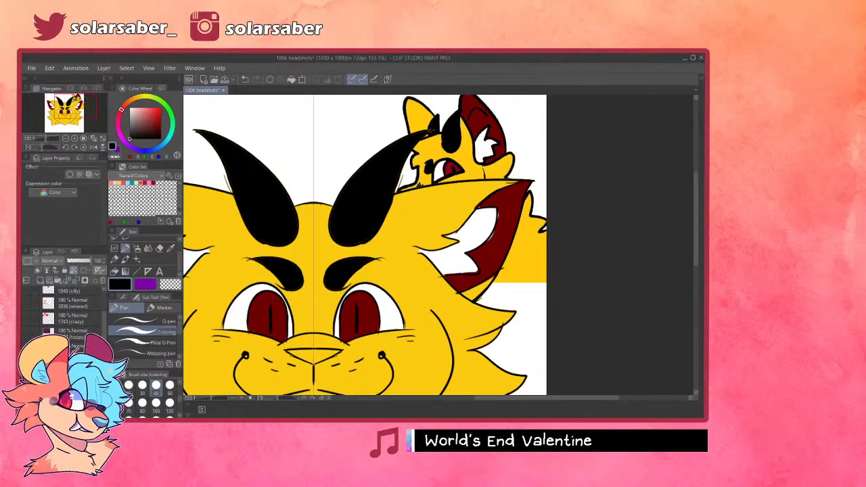
key(k)
drag(410, 204, 425, 183)
drag(291, 220, 315, 209)
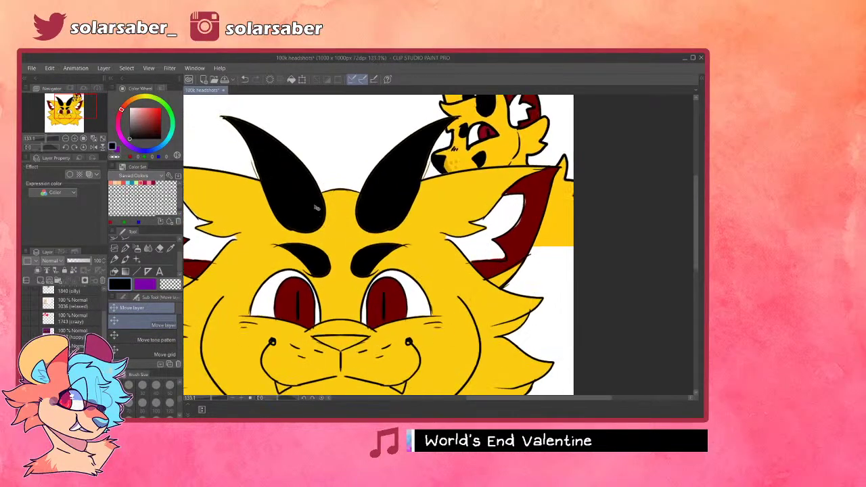
scroll(315, 209, down, 1)
- Fill the whole nose with solid black using the Coloring pen, undoing the unwanted strokes
click(114, 259)
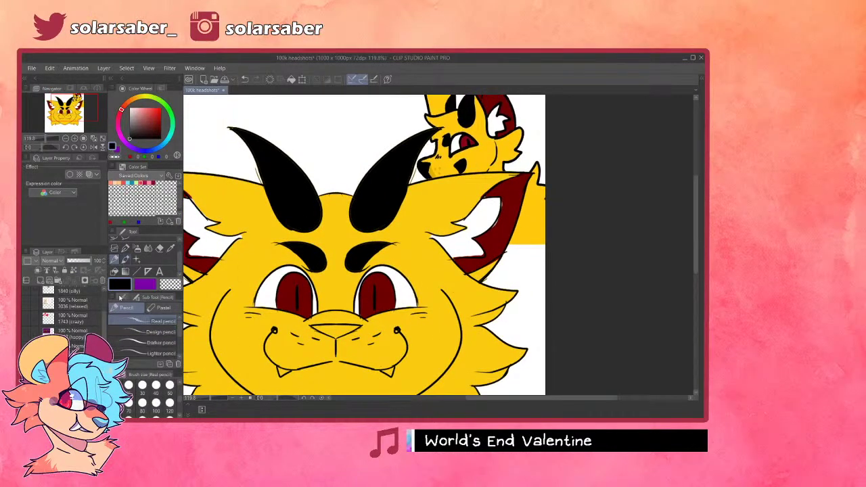
click(137, 248)
scroll(335, 334, up, 4)
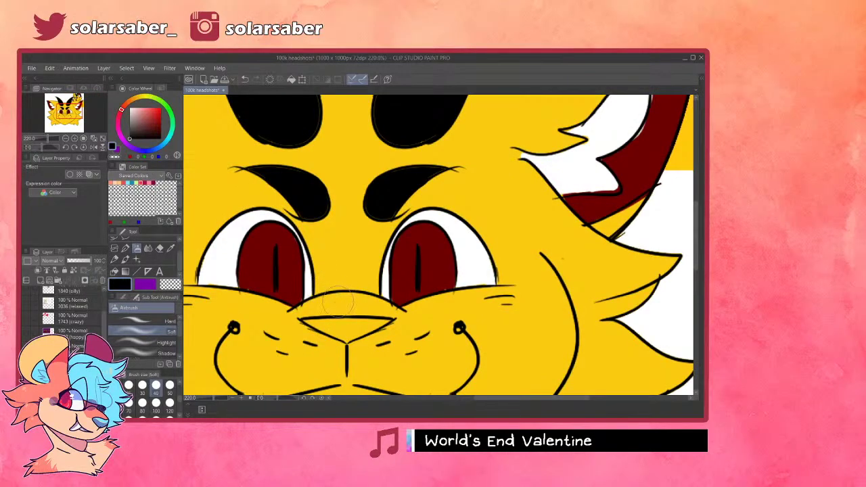
drag(161, 125, 161, 139)
key(p)
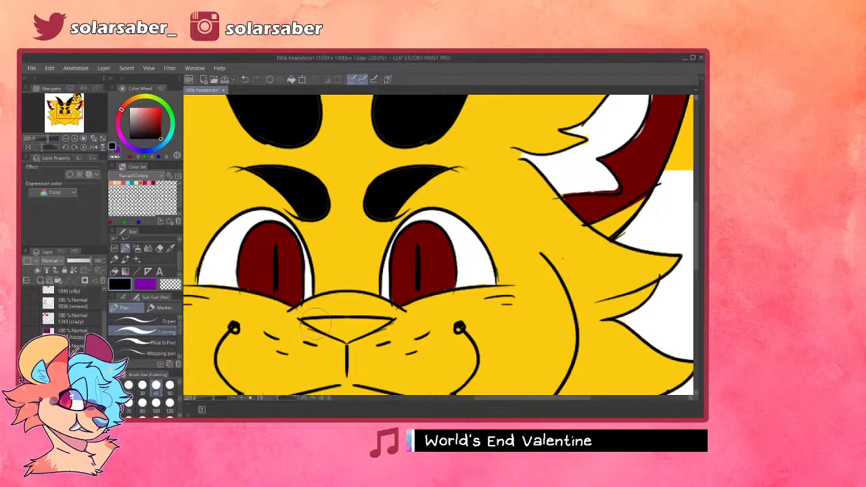
key(ctrl+z)
mouse_move(311, 320)
mouse_down()
mouse_move(344, 325)
mouse_move(331, 334)
mouse_up()
key(ctrl+z)
key(ctrl+z)
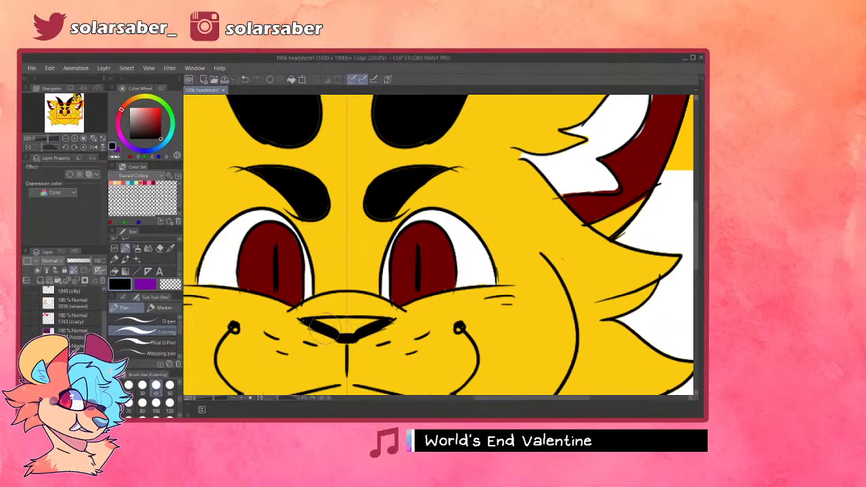
drag(336, 336, 351, 323)
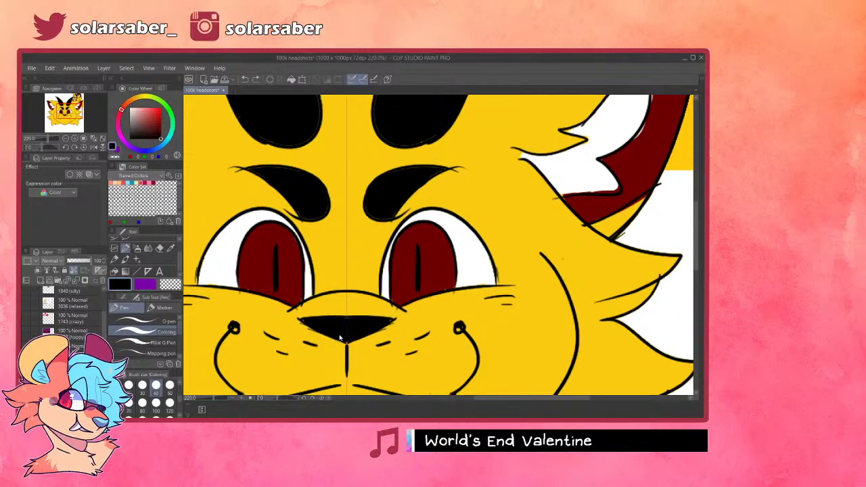
- Paint both fangs below the mouth line white with the Coloring pen
scroll(371, 348, down, 5)
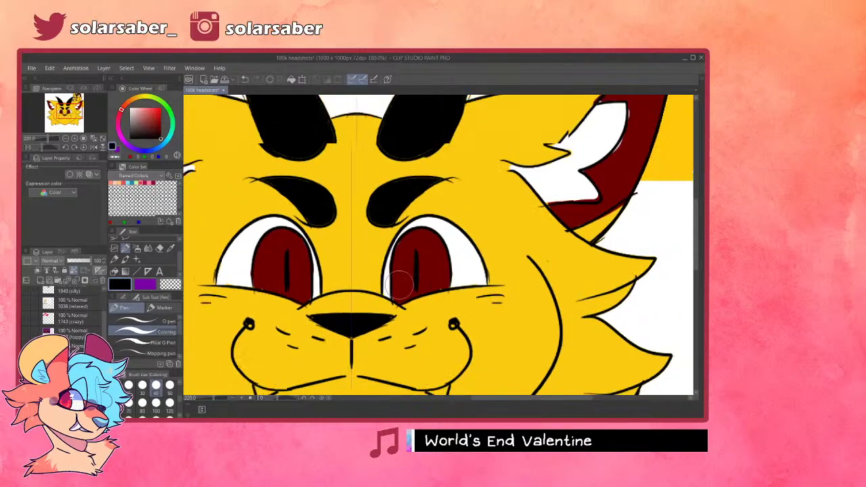
key(x)
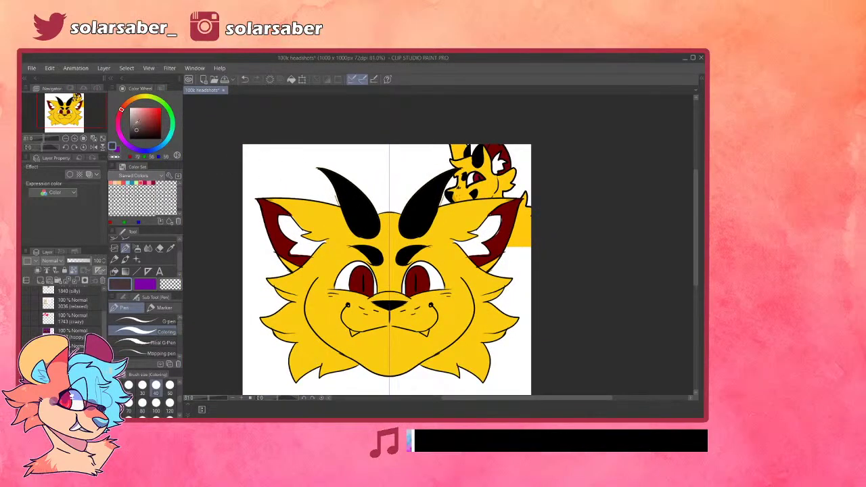
scroll(415, 324, up, 4)
scroll(514, 349, up, 1)
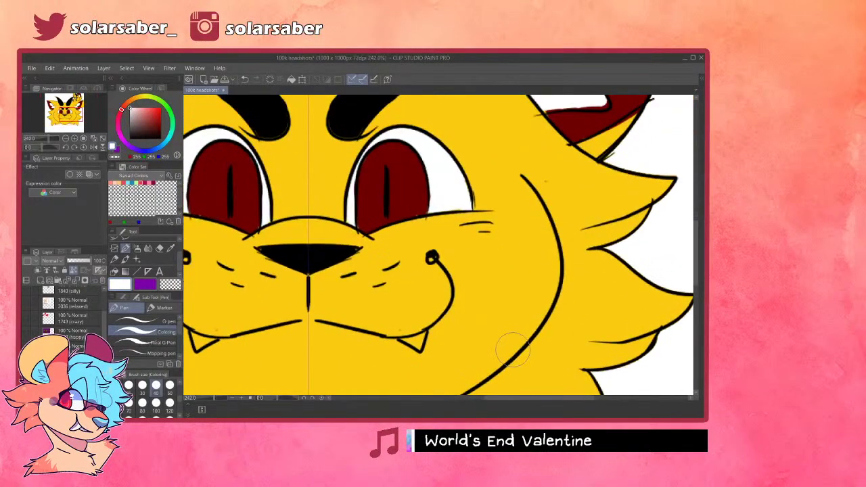
drag(420, 298, 401, 280)
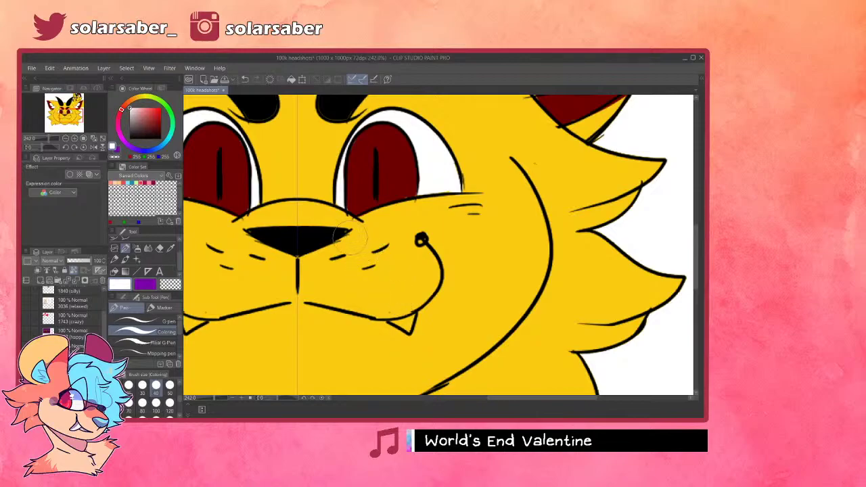
drag(402, 323, 407, 327)
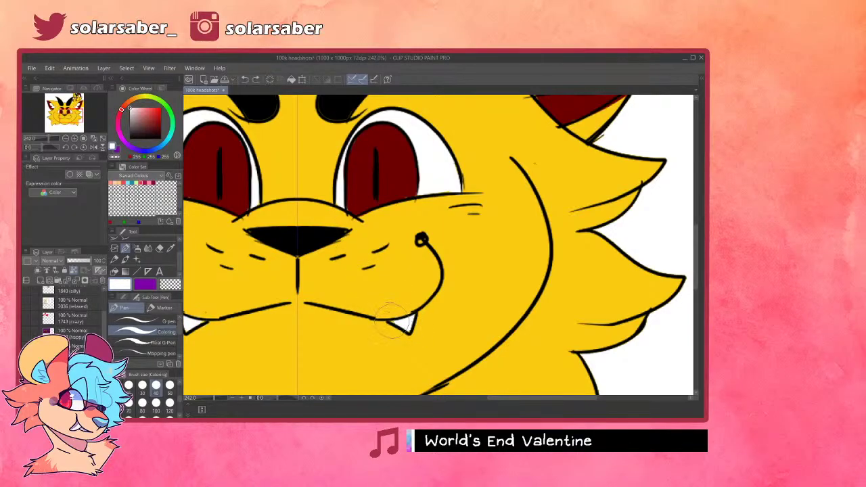
- Shade the upper half of both irises with a darker red, undoing the strokes that miss
scroll(432, 352, down, 5)
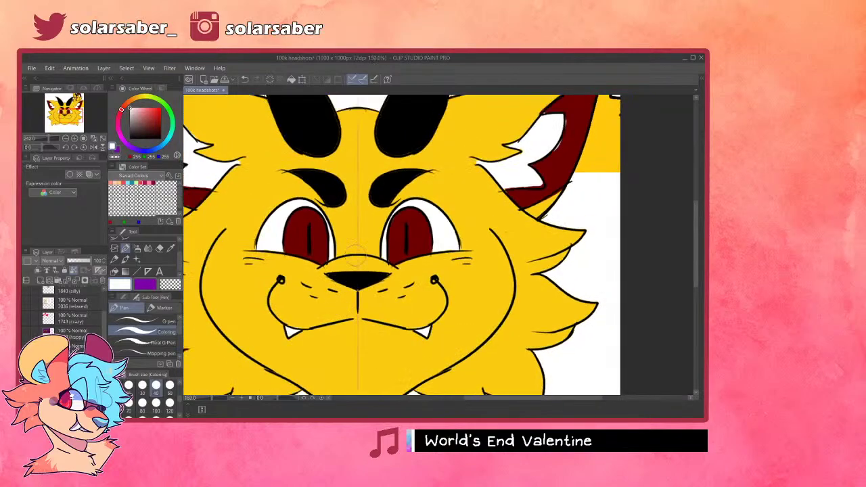
scroll(426, 224, up, 7)
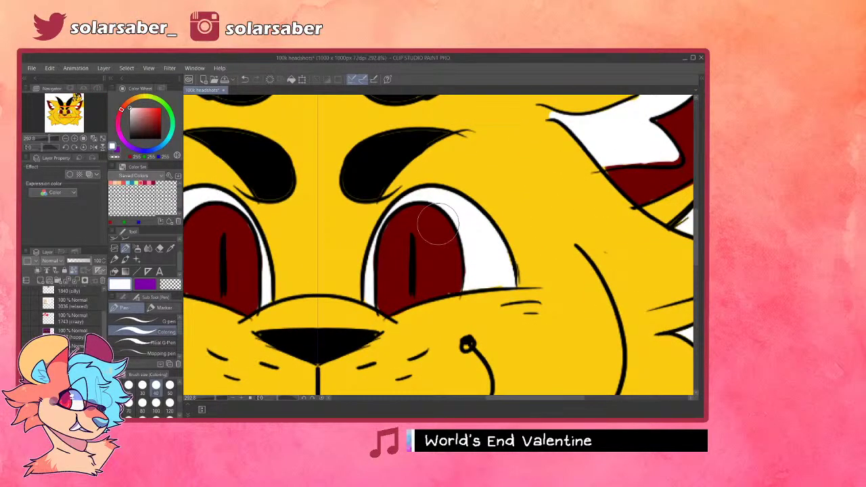
alt+click(405, 260)
mouse_move(385, 261)
mouse_down()
mouse_move(414, 241)
mouse_move(424, 247)
mouse_move(397, 254)
mouse_move(459, 249)
mouse_move(403, 233)
mouse_move(430, 221)
mouse_move(392, 248)
mouse_move(436, 238)
mouse_move(430, 213)
mouse_move(436, 220)
mouse_move(401, 229)
mouse_move(405, 221)
mouse_move(380, 269)
mouse_up()
key(ctrl+z)
key(ctrl+z)
alt+click(397, 293)
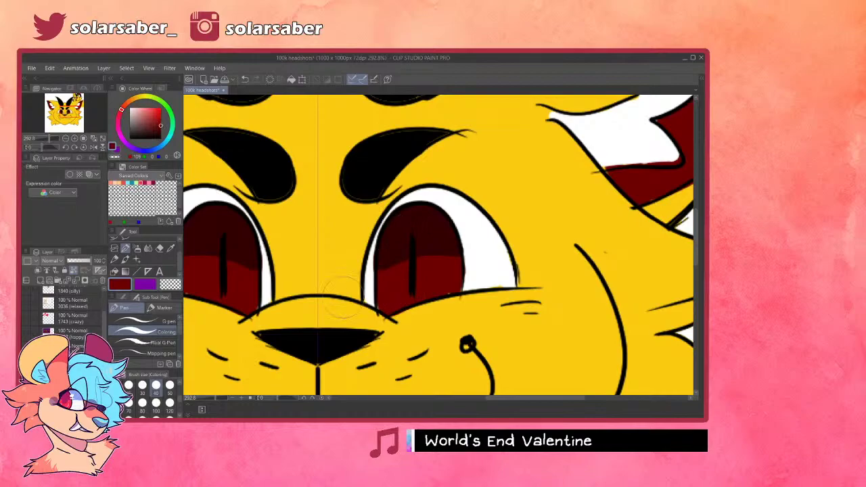
- Paint a thin red rim around the dark upper part of both irises with a smaller brush and clean their edges
key(bracketleft)
key(bracketleft)
mouse_move(405, 211)
mouse_down()
mouse_move(380, 260)
mouse_move(389, 227)
mouse_move(382, 287)
mouse_up()
mouse_move(397, 215)
mouse_down()
mouse_move(417, 207)
mouse_move(454, 241)
mouse_move(444, 216)
mouse_move(458, 252)
mouse_up()
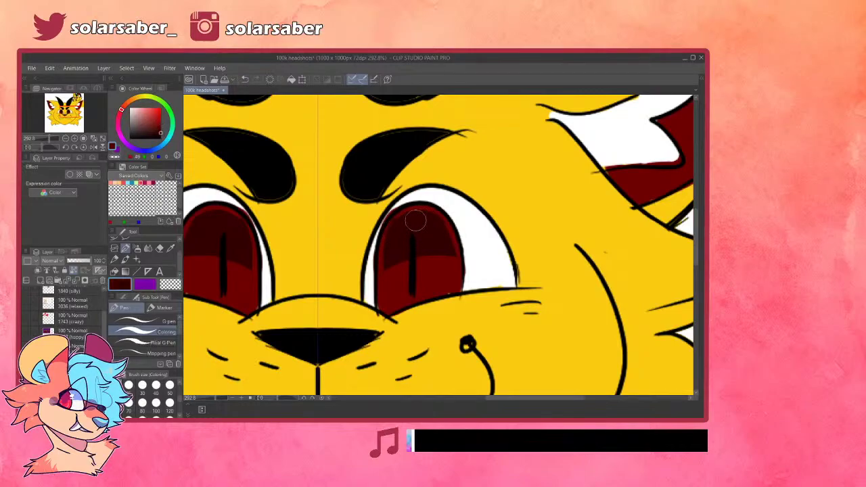
alt+click(403, 203)
drag(401, 206, 380, 233)
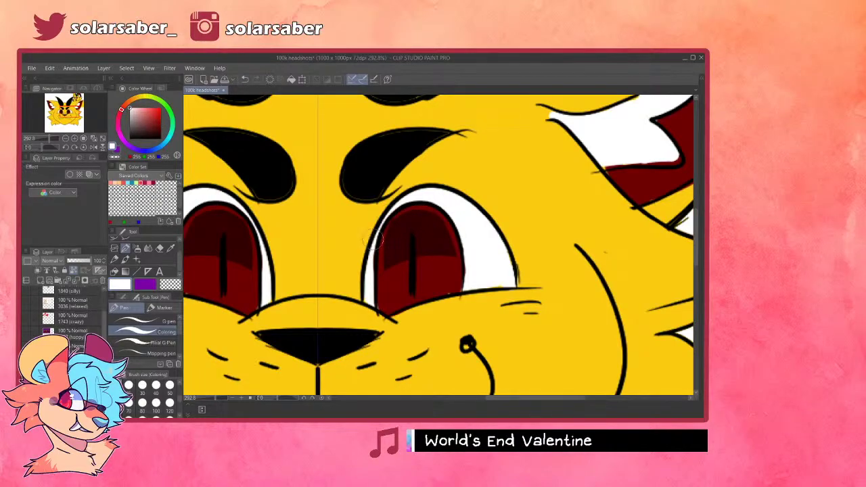
- Choose a lighter red and brush size 30, try a highlight along the bottom of both irises, and undo it
scroll(361, 277, down, 8)
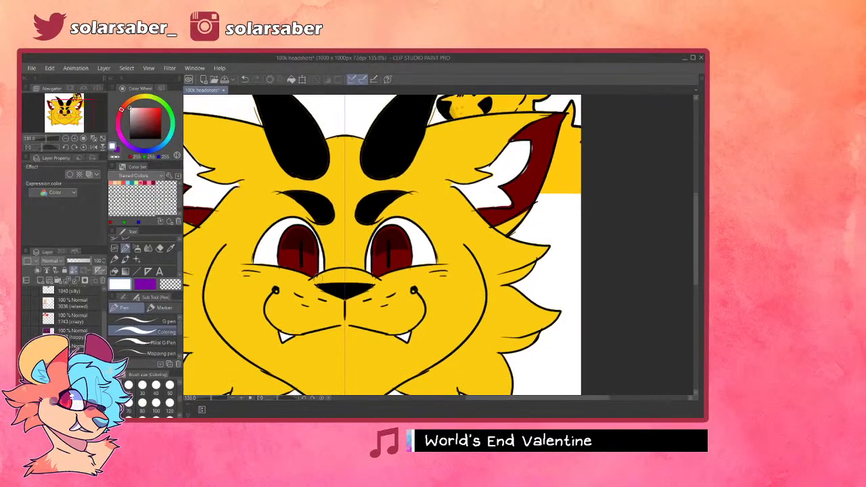
scroll(372, 270, up, 4)
alt+click(389, 263)
scroll(399, 256, up, 3)
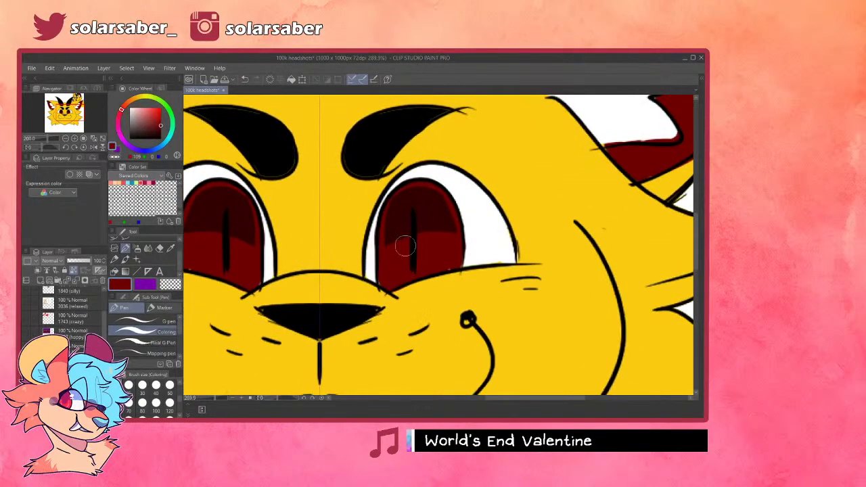
click(151, 115)
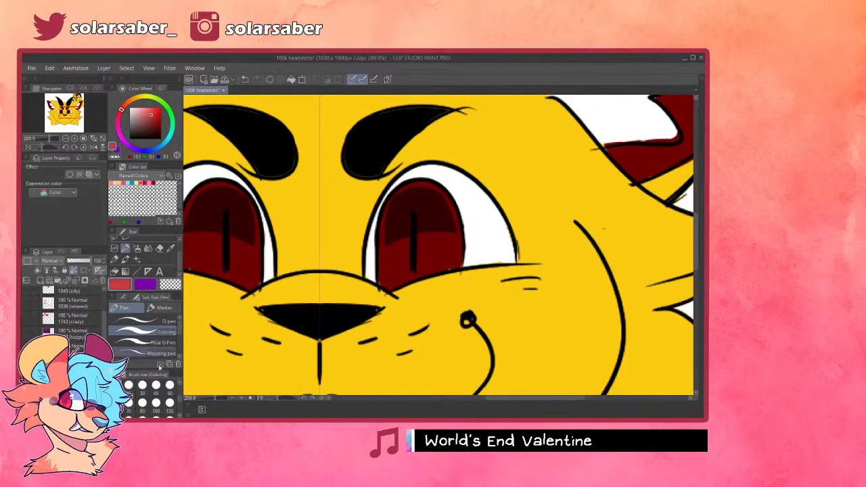
click(146, 387)
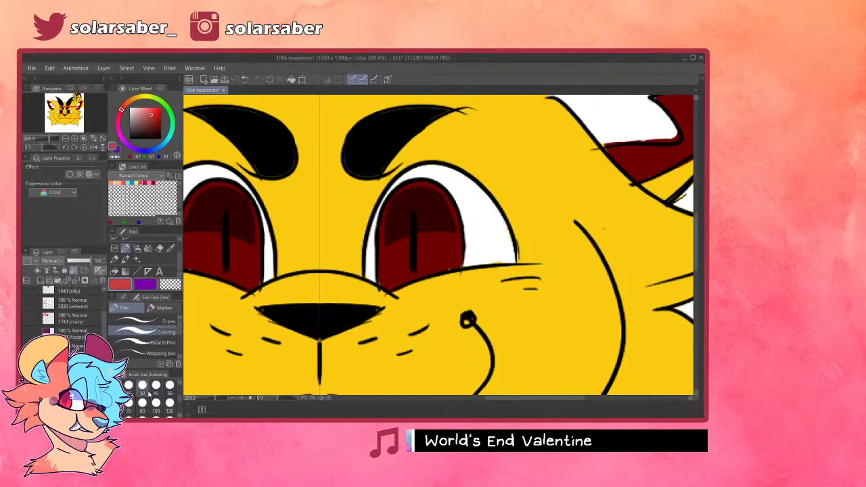
mouse_move(417, 269)
mouse_down()
mouse_move(438, 263)
mouse_move(407, 273)
mouse_up()
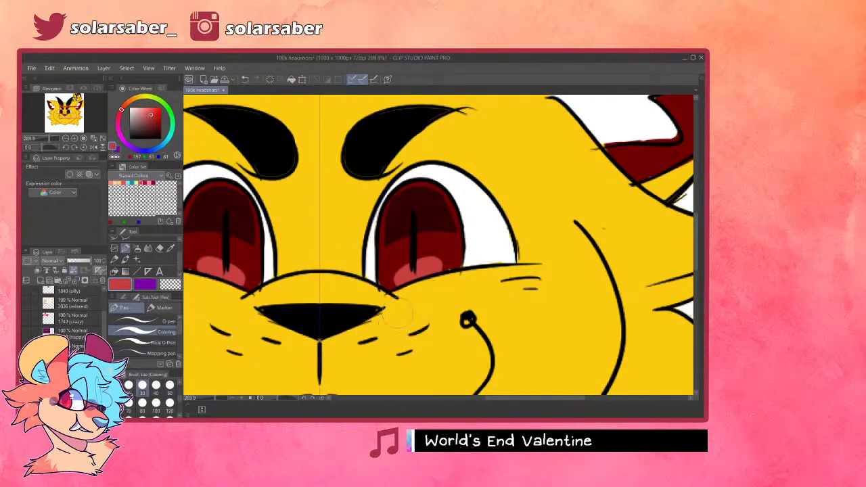
scroll(406, 297, down, 3)
scroll(389, 260, up, 4)
key(ctrl+z)
- Outline both slit pupils with the light red, redoing the stroke until it follows their shape
drag(429, 218, 438, 284)
key(ctrl+z)
key(ctrl+z)
drag(437, 222, 437, 279)
scroll(426, 327, down, 8)
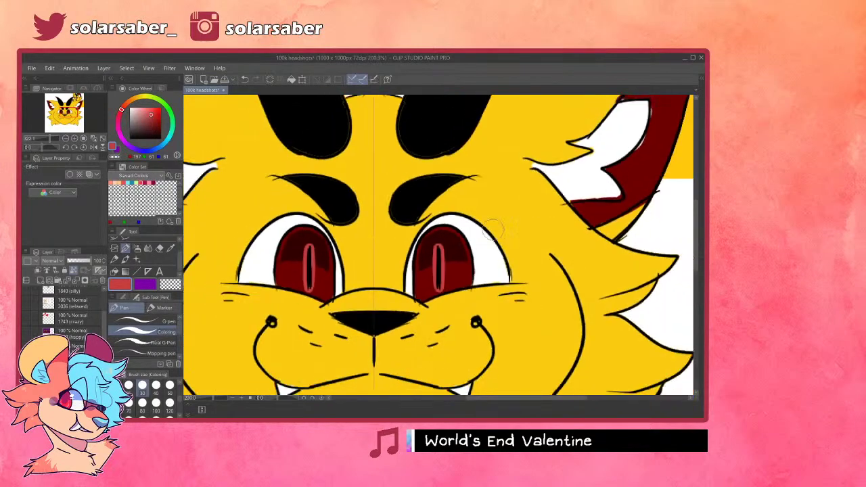
- Delete the reference picture layer from beside the headshot
scroll(512, 178, up, 6)
scroll(512, 178, down, 6)
scroll(513, 178, up, 2)
click(71, 364)
key(Delete)
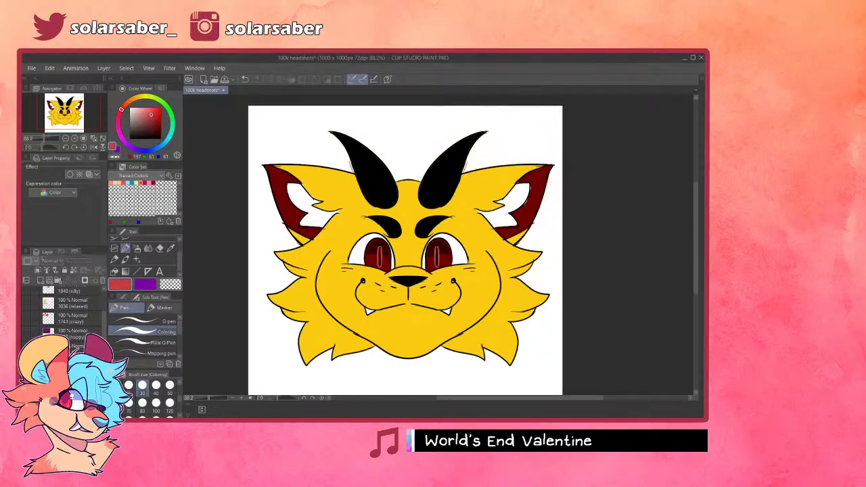
- Paint a short horizontal white glint across the side of each iris, redoing the first attempt
scroll(70, 318, up, 2)
click(70, 365)
click(70, 357)
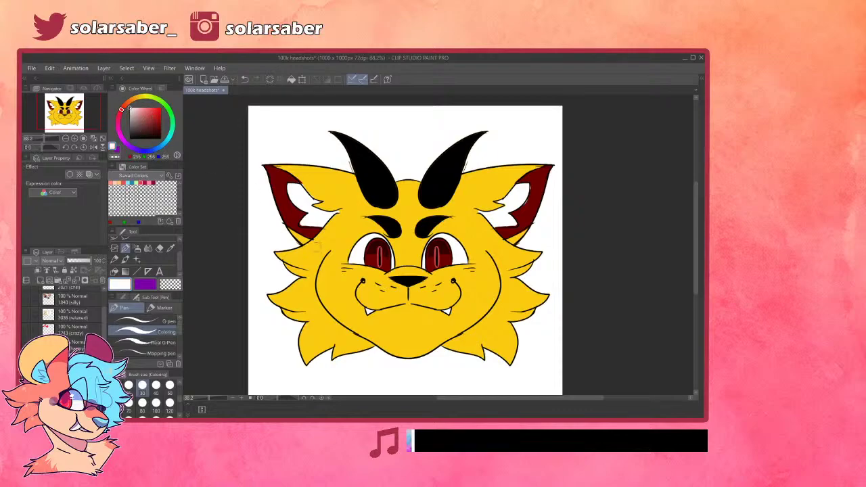
scroll(409, 260, up, 5)
drag(350, 253, 379, 253)
key(ctrl+z)
drag(497, 258, 519, 257)
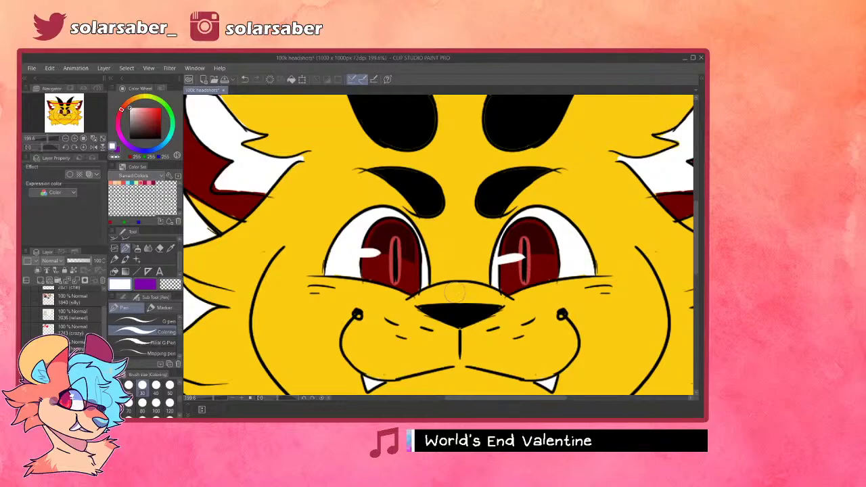
- Add a new Multiply layer clipped to the layer below and pick a light pink shading color
scroll(455, 292, down, 5)
scroll(444, 273, up, 3)
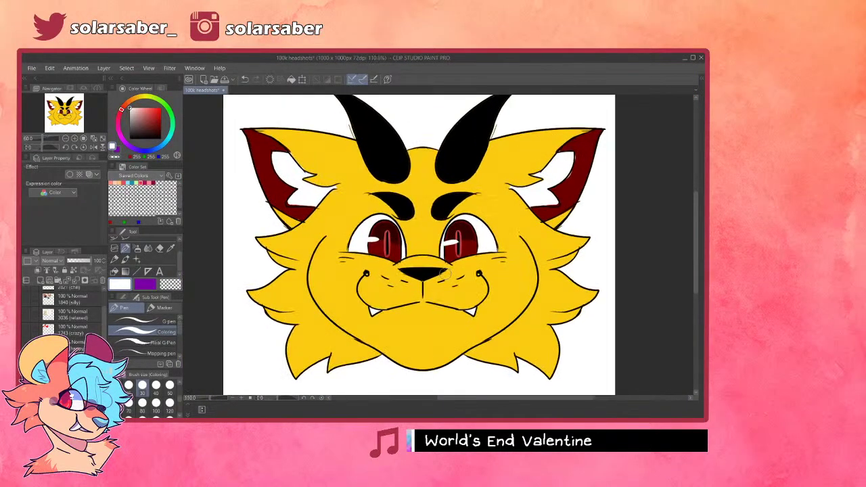
scroll(444, 273, up, 1)
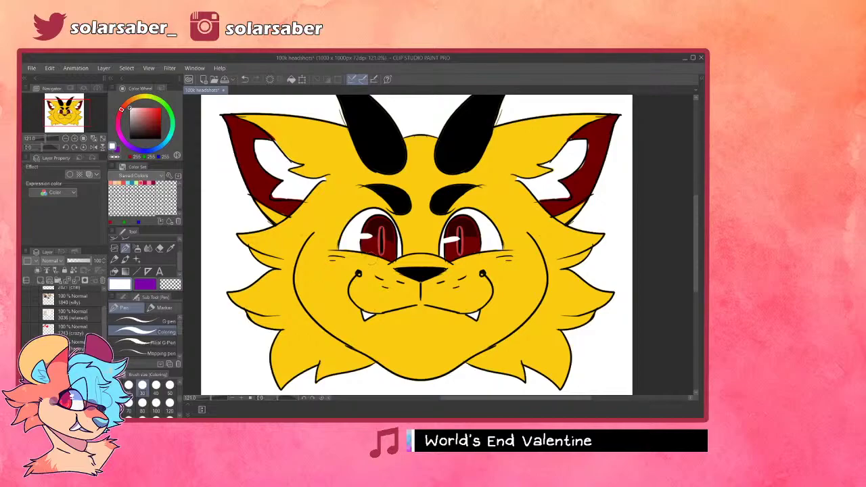
scroll(458, 225, up, 2)
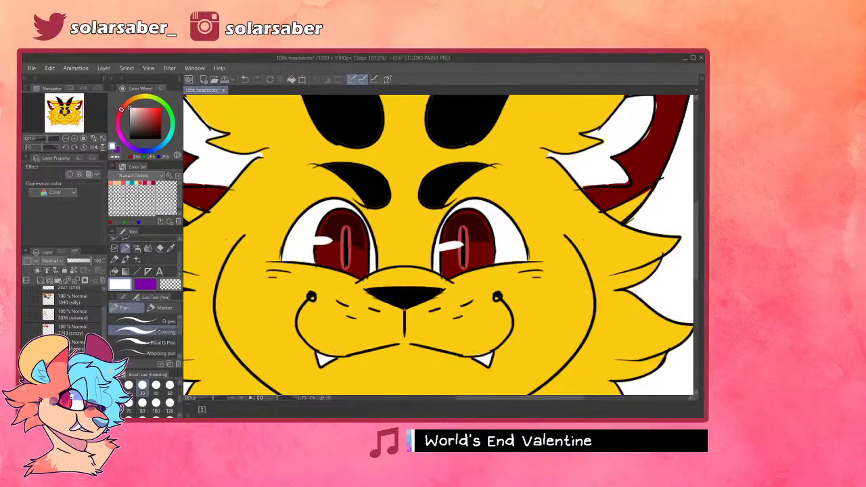
click(71, 378)
click(40, 280)
click(38, 270)
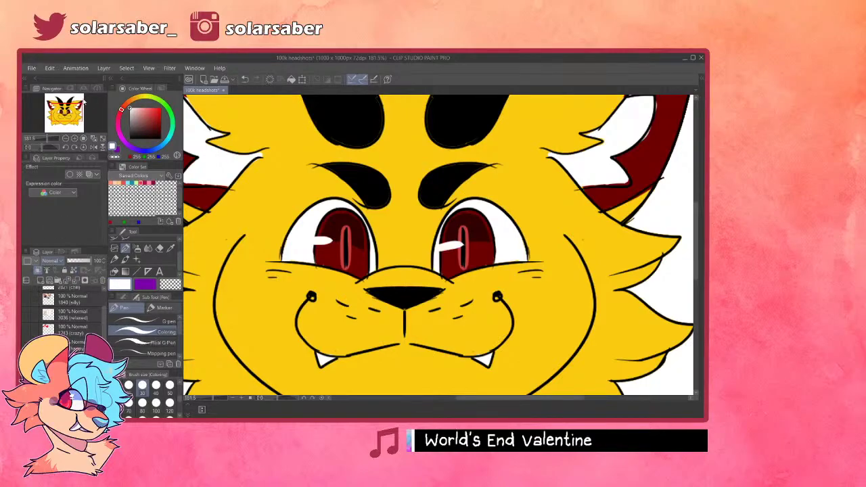
click(112, 184)
drag(148, 107, 139, 107)
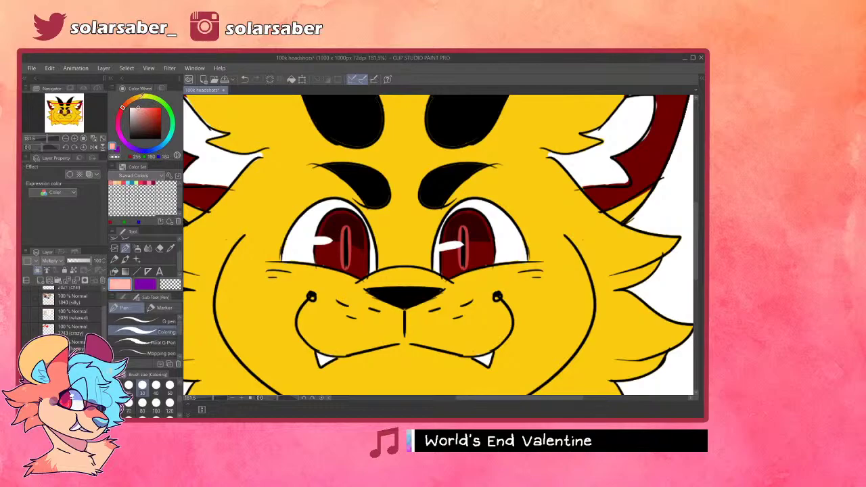
- Paint light pink shading across the upper whites of both eyes with the Coloring pen
scroll(473, 245, up, 6)
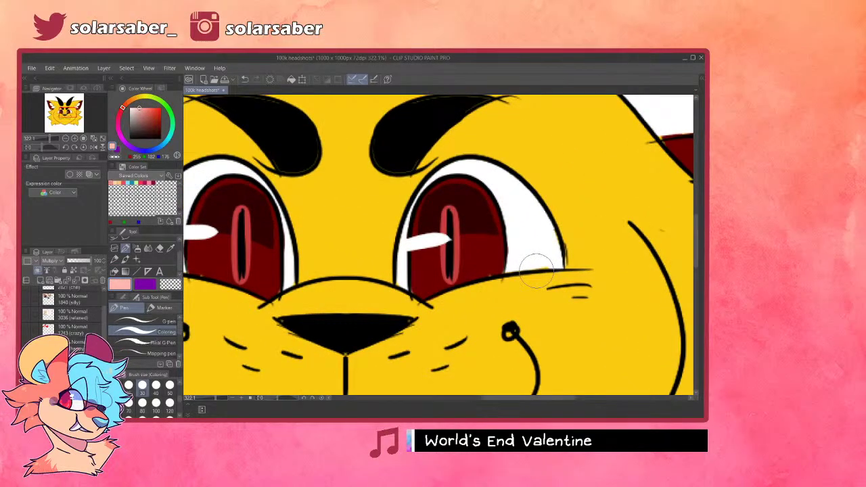
key(o)
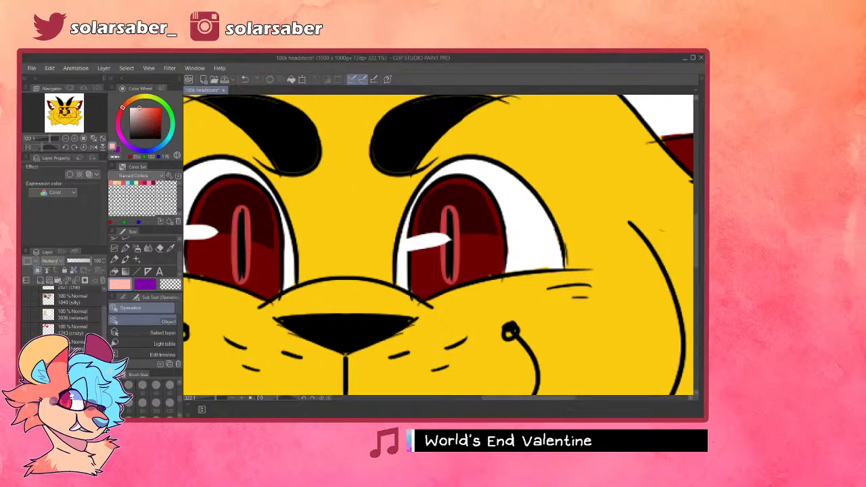
key(p)
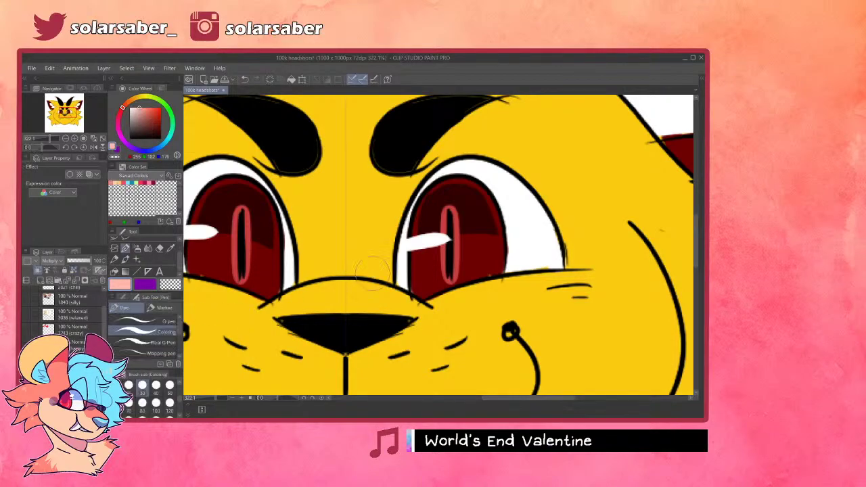
mouse_move(409, 254)
mouse_down()
mouse_move(426, 227)
mouse_move(435, 238)
mouse_move(401, 251)
mouse_move(547, 219)
mouse_move(473, 225)
mouse_move(538, 220)
mouse_move(430, 197)
mouse_move(461, 200)
mouse_move(409, 242)
mouse_move(440, 189)
mouse_move(427, 206)
mouse_move(493, 171)
mouse_move(474, 178)
mouse_move(520, 195)
mouse_move(470, 200)
mouse_move(503, 188)
mouse_move(456, 187)
mouse_move(526, 207)
mouse_move(474, 201)
mouse_move(498, 202)
mouse_move(478, 212)
mouse_up()
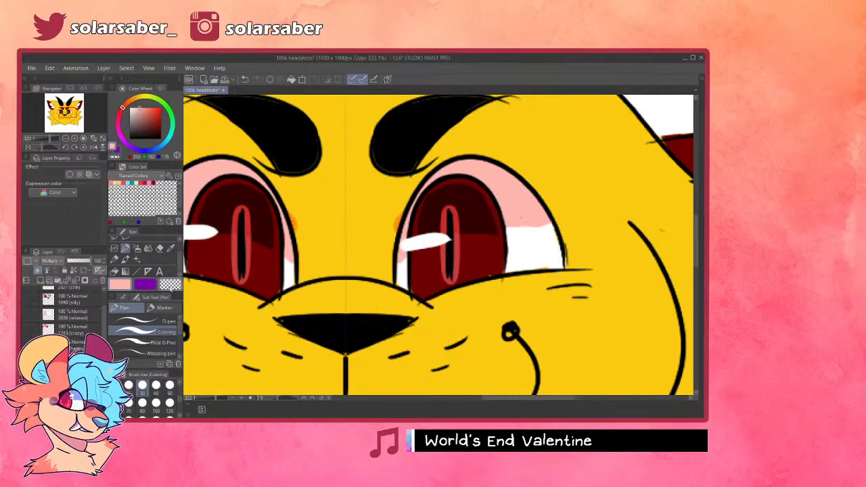
- Extend the pink shading along the inner eye edges and erase what spills onto the yellow fur with transparent color
drag(408, 205, 387, 271)
alt+click(374, 230)
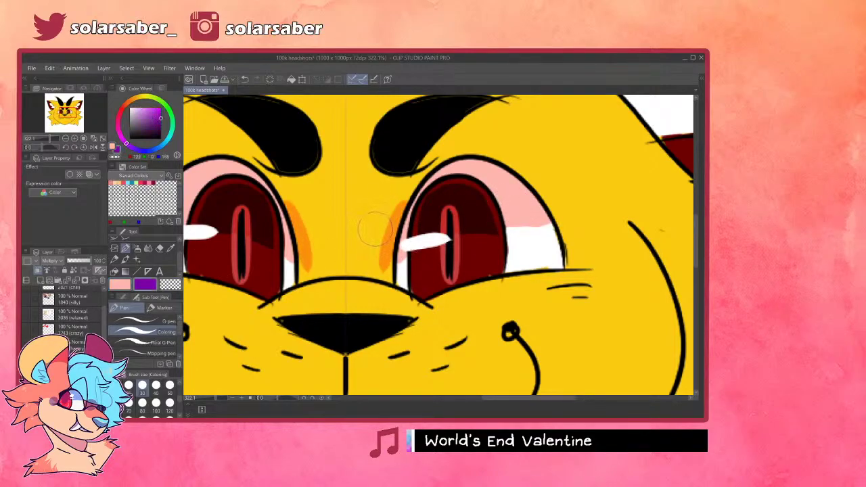
click(121, 284)
drag(382, 217, 392, 270)
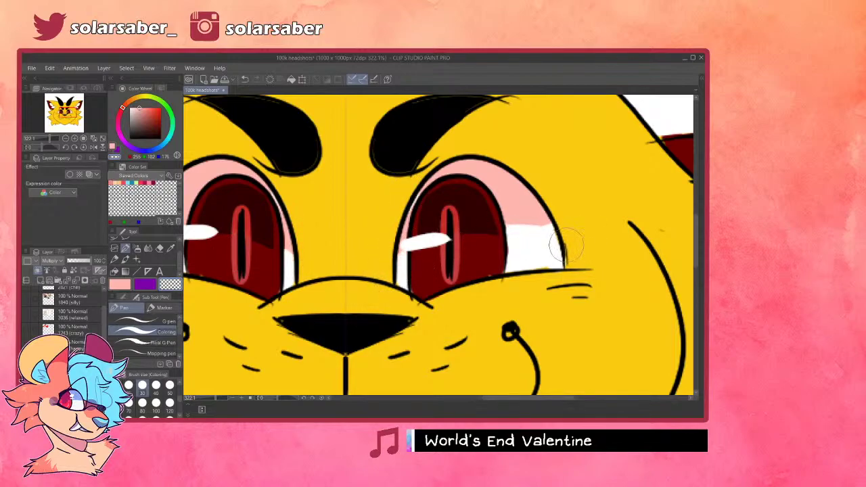
- Erase the outer edge of the pink eye shading with transparent color, leaving a thin white rim along both upper eyelids
drag(452, 160, 395, 224)
drag(438, 172, 491, 162)
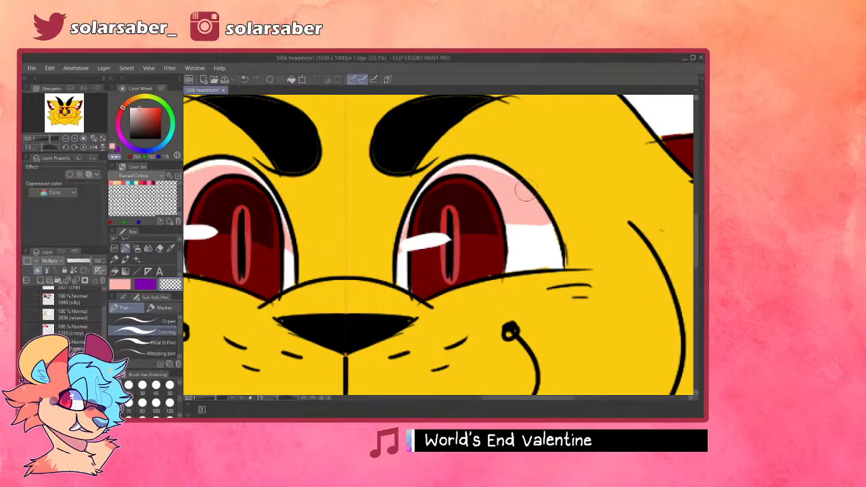
mouse_move(532, 212)
mouse_down()
mouse_move(505, 177)
mouse_move(538, 198)
mouse_move(553, 235)
mouse_move(509, 178)
mouse_move(474, 180)
mouse_move(523, 193)
mouse_move(518, 182)
mouse_move(556, 239)
mouse_up()
key(ctrl+z)
drag(528, 184, 556, 248)
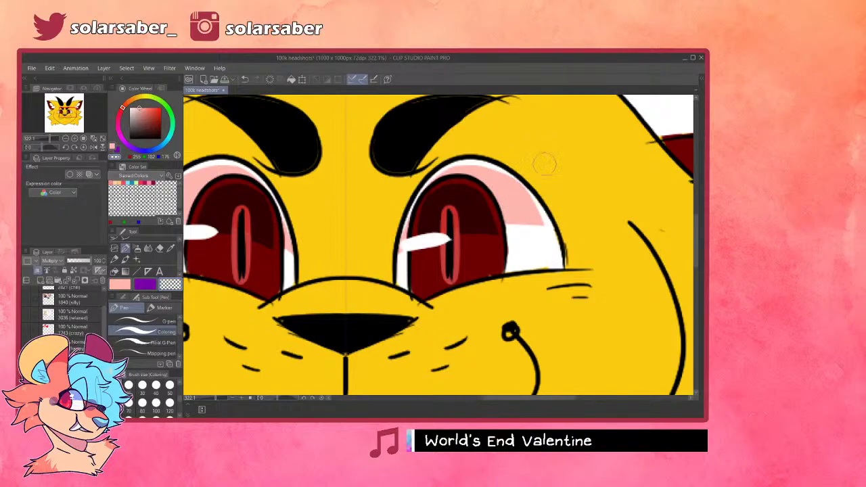
key(ctrl+z)
drag(518, 178, 560, 229)
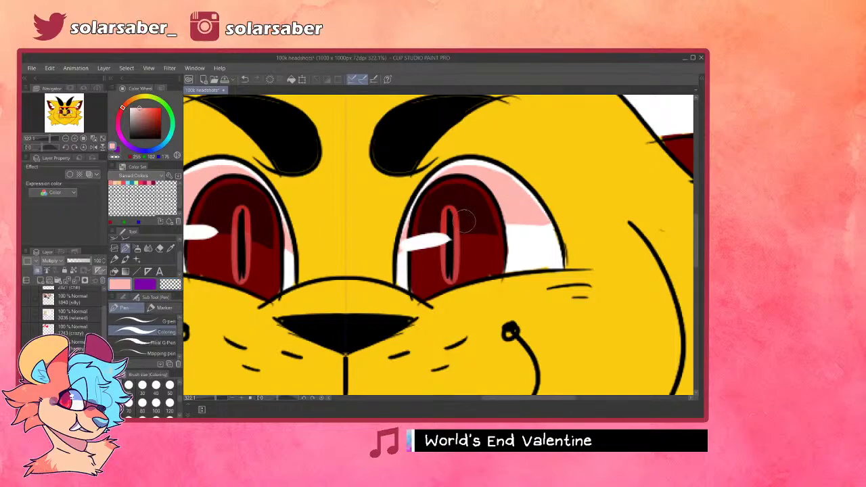
- Delete the symmetry ruler from the yellow headshot
scroll(461, 223, down, 8)
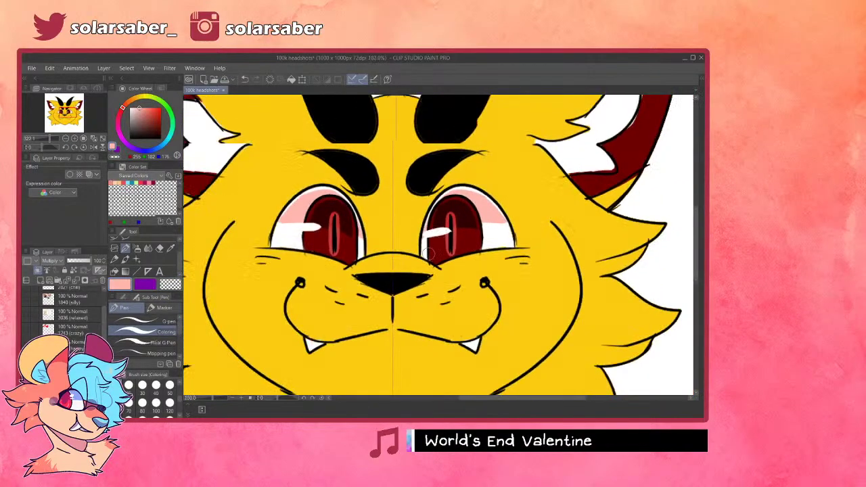
scroll(397, 233, up, 4)
key(o)
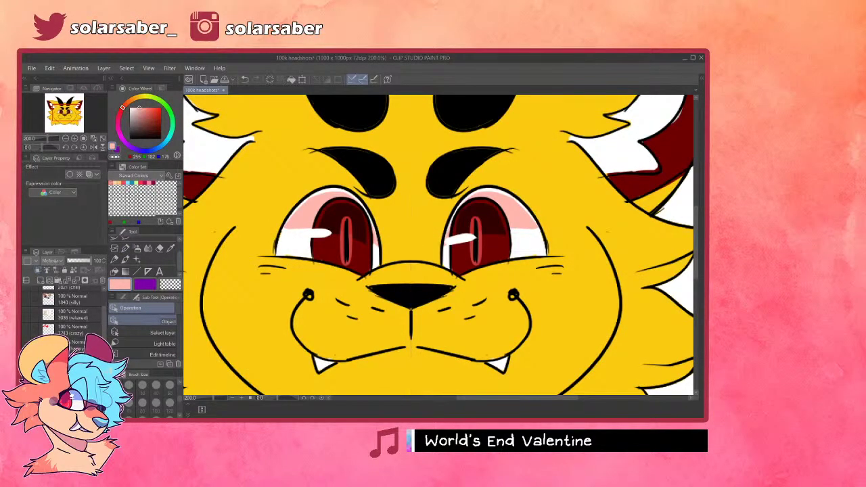
key(Delete)
scroll(261, 279, down, 3)
scroll(428, 178, up, 3)
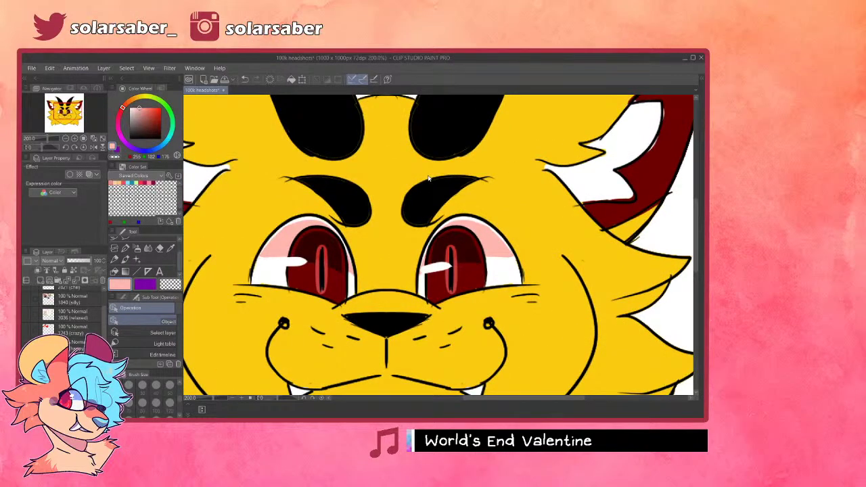
- Trim the stray outer tip of one eyebrow with the Coloring pen in transparent color, undoing the extra erasures
click(125, 248)
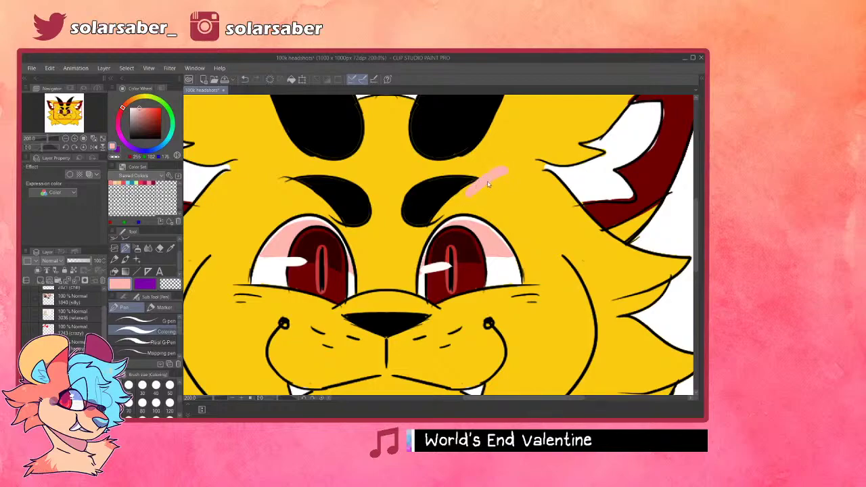
click(170, 284)
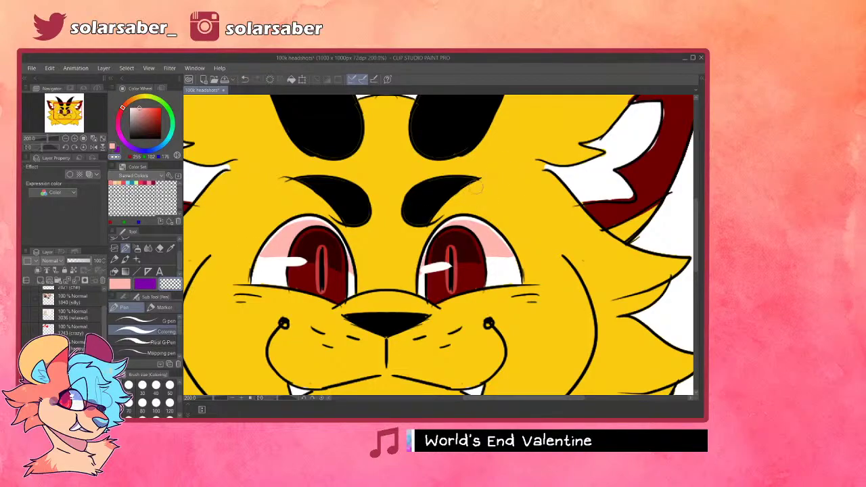
drag(281, 178, 288, 184)
mouse_move(344, 221)
mouse_down()
mouse_move(331, 215)
mouse_move(346, 230)
mouse_up()
key(ctrl+z)
key(ctrl+z)
- Hide the finished yellow headshot's layers and show the "2127 (happy)" reference of the brown canine on purple
scroll(403, 260, down, 5)
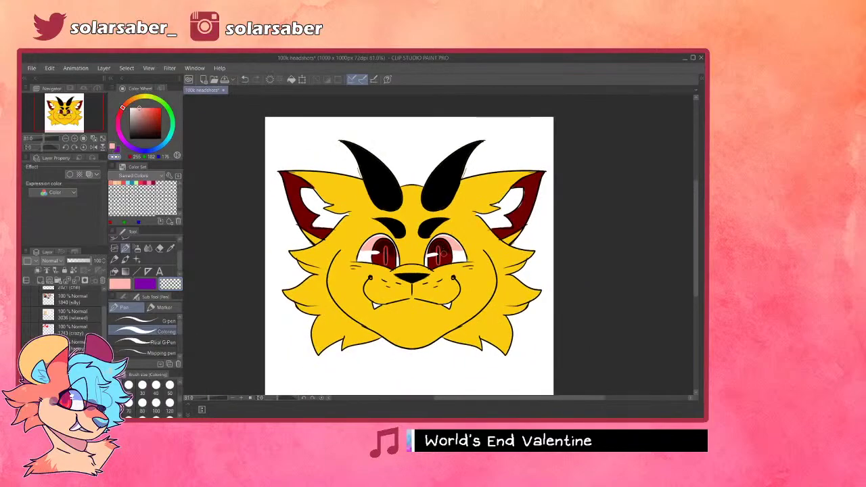
scroll(429, 291, up, 3)
scroll(429, 291, down, 4)
scroll(67, 311, up, 3)
scroll(68, 311, up, 2)
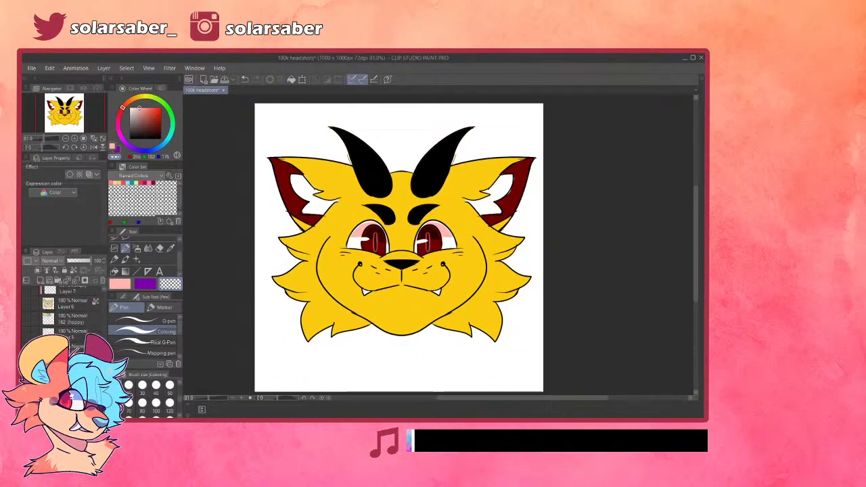
scroll(68, 311, down, 5)
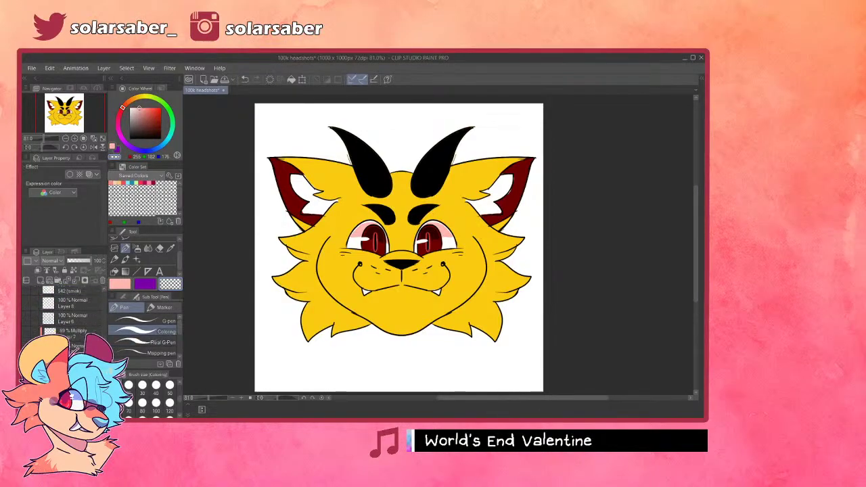
scroll(68, 311, up, 6)
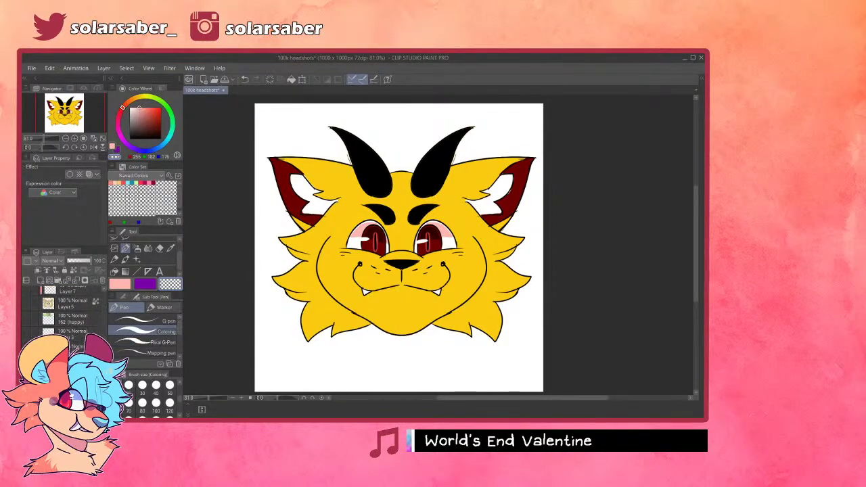
click(26, 329)
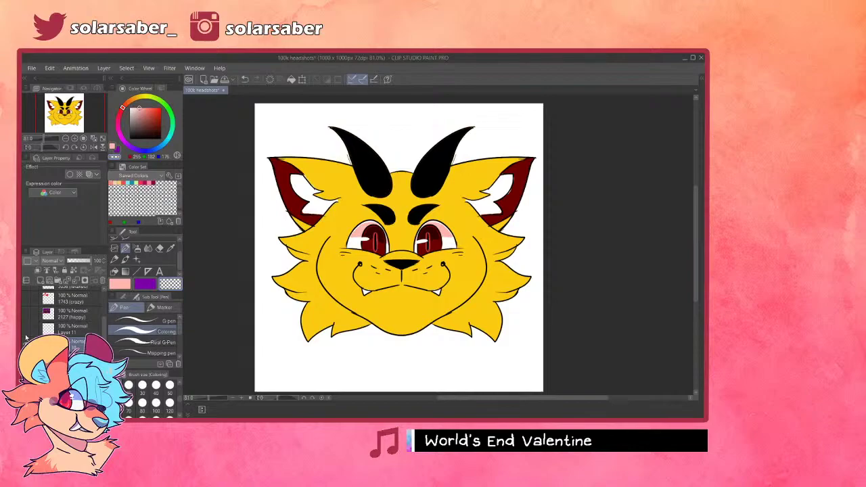
click(26, 344)
click(26, 359)
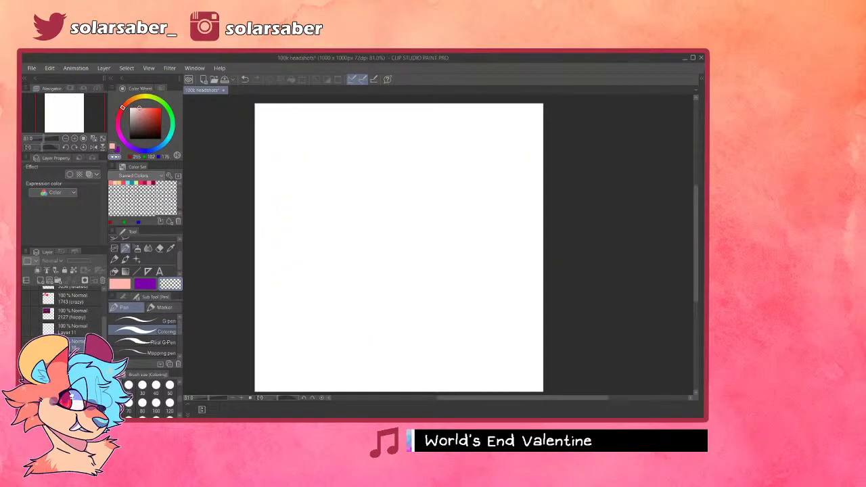
scroll(64, 317, up, 2)
click(26, 329)
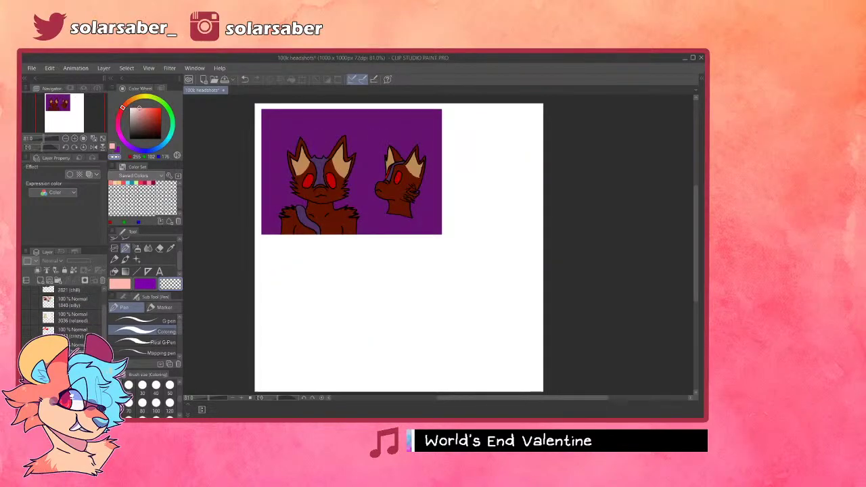
- Move the purple reference image to the canvas's lower-right corner and lower its layer opacity so it looks faded
click(77, 346)
scroll(463, 204, up, 1)
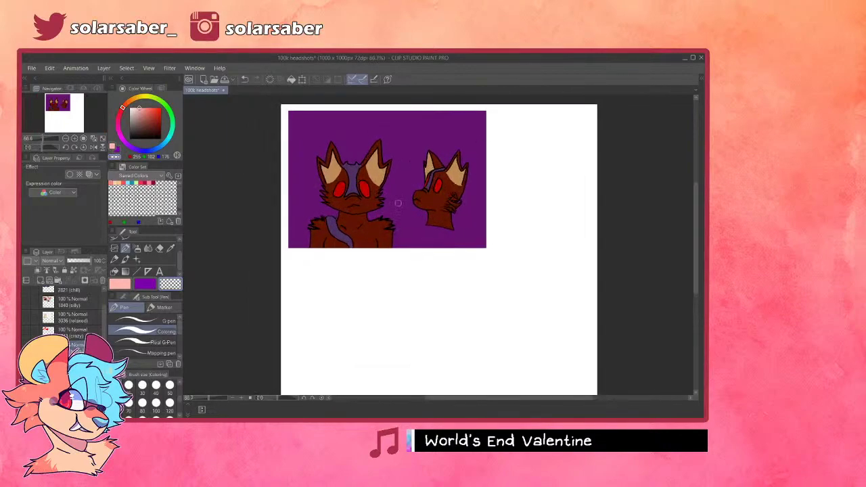
scroll(393, 214, down, 3)
scroll(390, 229, up, 3)
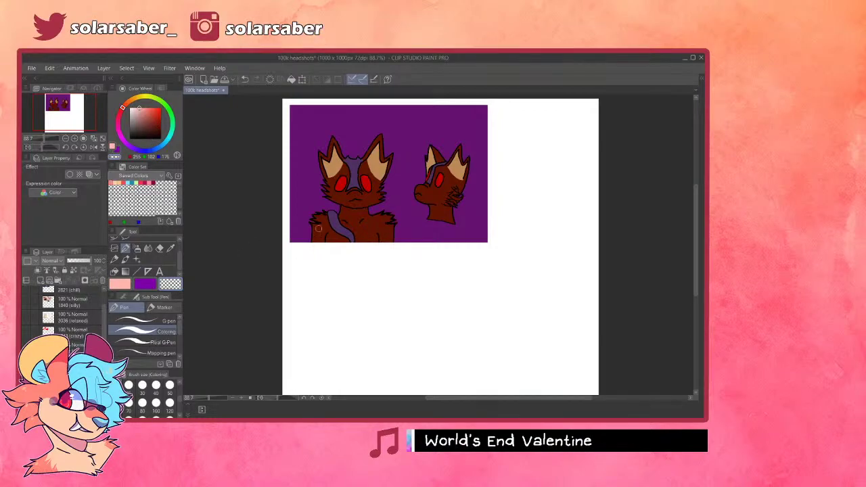
scroll(362, 203, down, 2)
key(k)
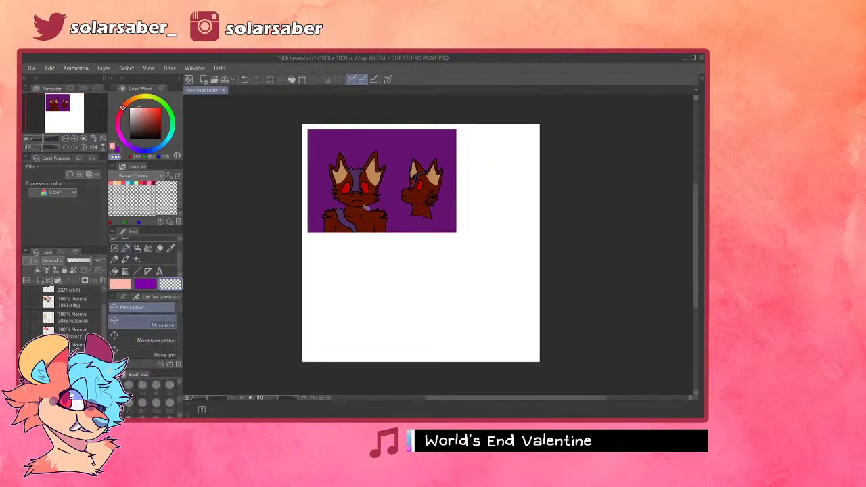
drag(350, 188, 475, 318)
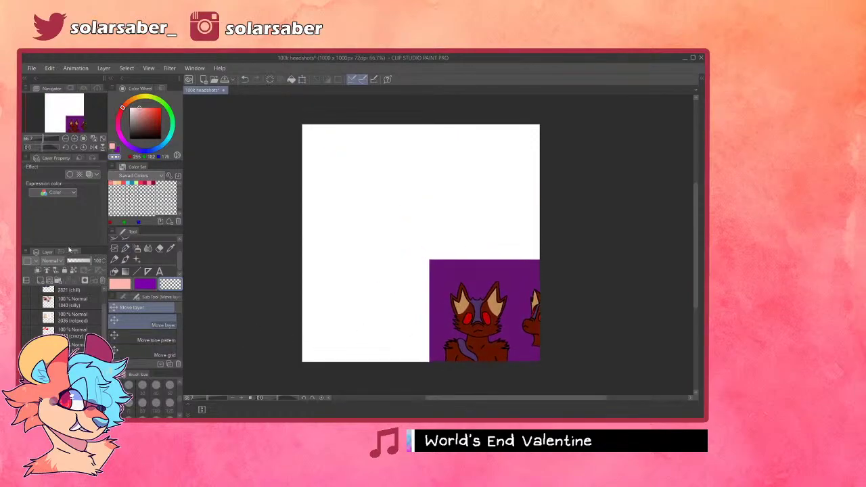
drag(79, 261, 76, 261)
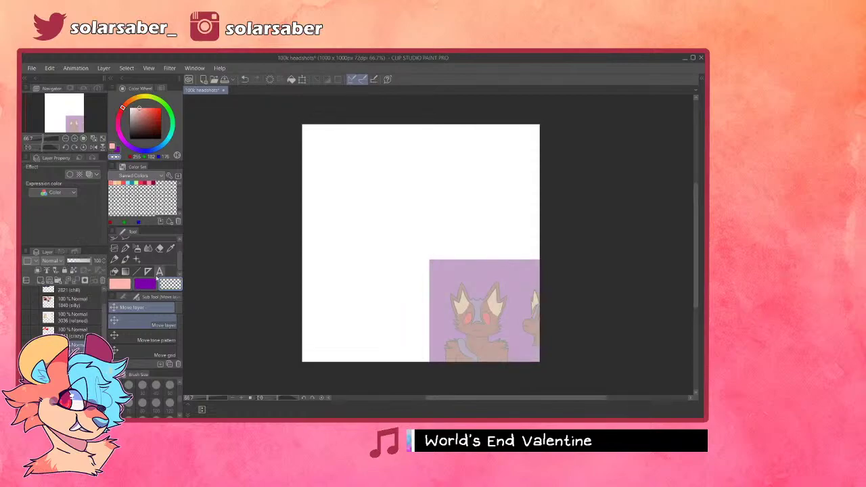
- Place a vertical symmetrical ruler down the middle of the canvas
click(148, 271)
scroll(406, 149, down, 1)
drag(411, 143, 411, 195)
scroll(446, 189, up, 2)
scroll(409, 191, up, 1)
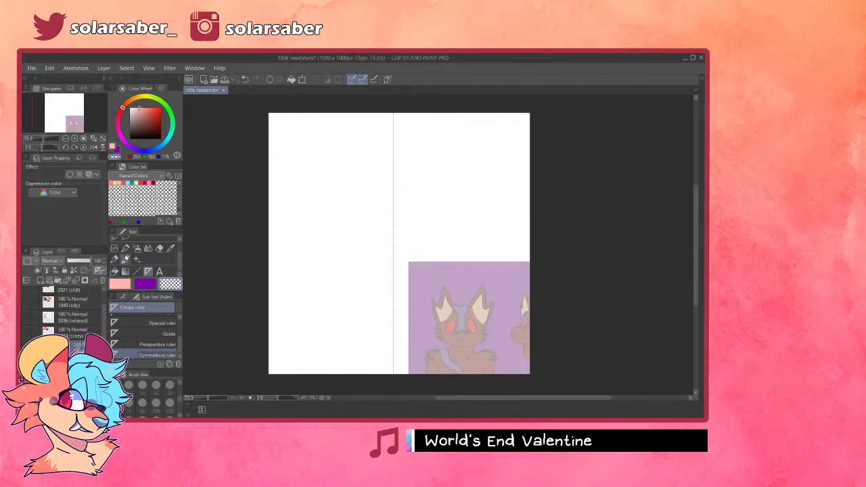
- Sketch a symmetrical round head shape in pinkish red with the G-pen, redoing strokes until one clean outline remains
click(125, 248)
click(148, 182)
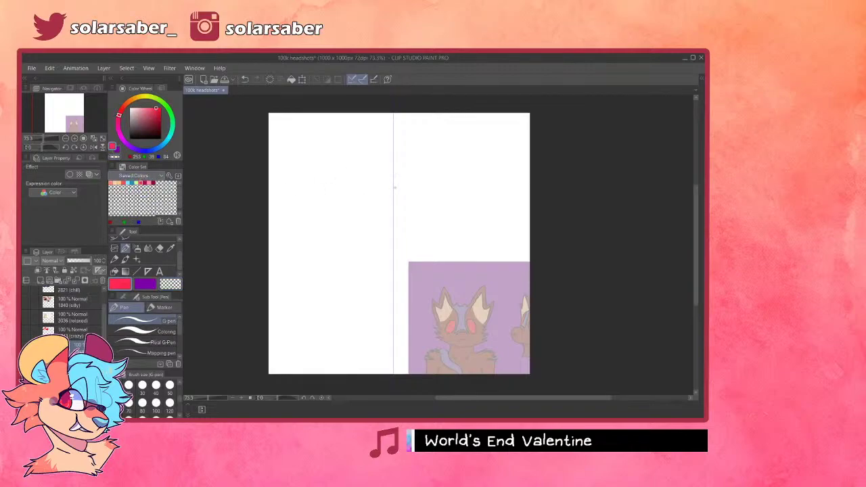
drag(426, 171, 357, 284)
key(ctrl+z)
mouse_move(392, 171)
mouse_down()
mouse_move(337, 279)
mouse_move(371, 171)
mouse_move(369, 180)
mouse_move(393, 169)
mouse_move(403, 305)
mouse_move(334, 279)
mouse_move(402, 320)
mouse_up()
key(ctrl+z)
key(ctrl+z)
key(ctrl+z)
key(ctrl+z)
drag(393, 169, 406, 311)
key(ctrl+z)
drag(394, 169, 409, 309)
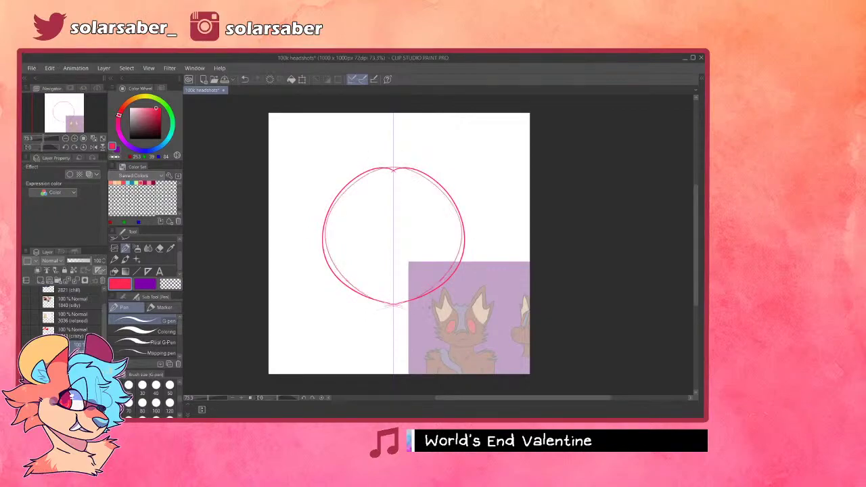
key(ctrl+z)
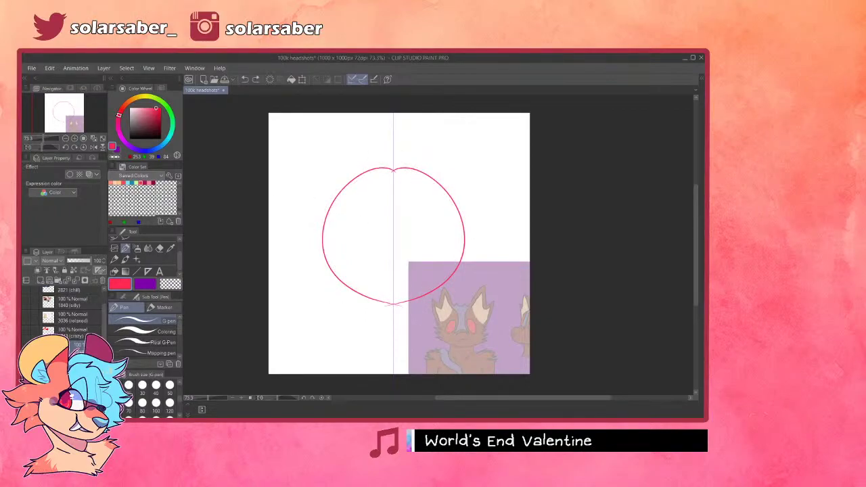
scroll(457, 345, up, 2)
scroll(423, 274, down, 3)
scroll(442, 226, up, 4)
scroll(443, 226, down, 3)
scroll(442, 226, up, 1)
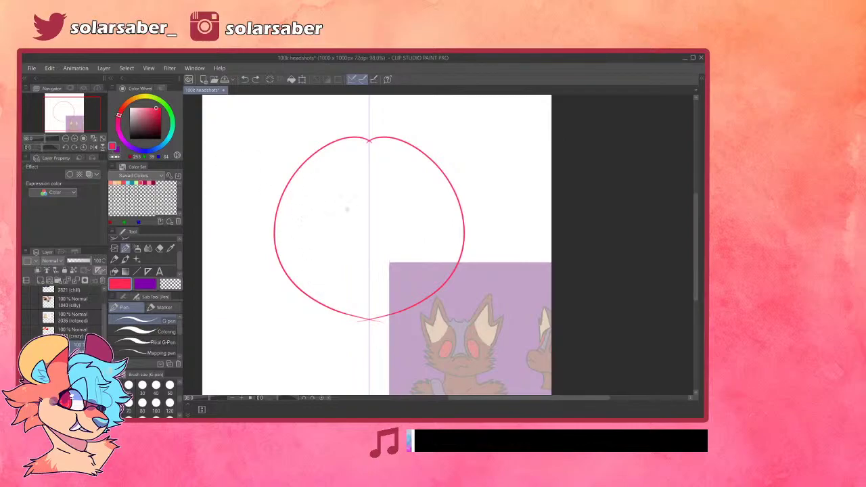
key(o)
key(Delete)
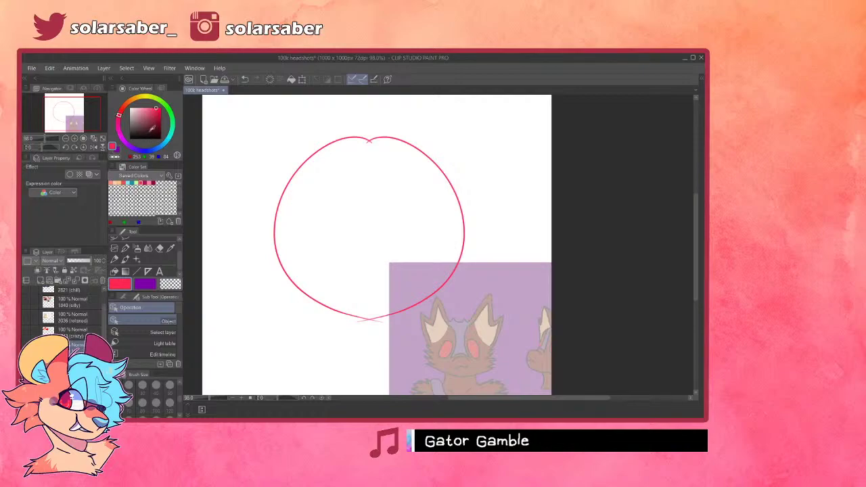
key(ctrl+z)
key(p)
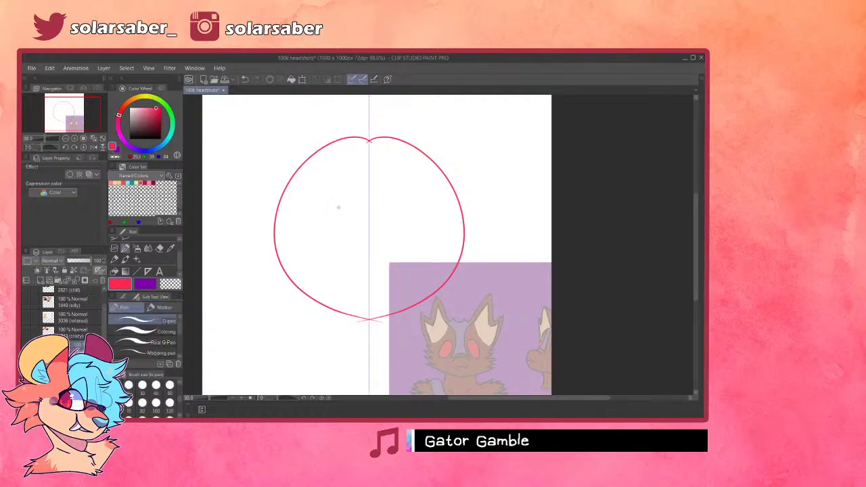
- Sketch the arched top of the muzzle across the lower middle of the head, redoing unwanted strokes
drag(284, 217, 316, 294)
key(ctrl+z)
mouse_move(345, 242)
mouse_down()
mouse_move(386, 224)
mouse_move(368, 222)
mouse_up()
key(ctrl+z)
key(ctrl+z)
key(ctrl+z)
key(ctrl+z)
- Sketch the mouth line below the muzzle arch, curving up on both sides to small round corners
drag(380, 273, 415, 250)
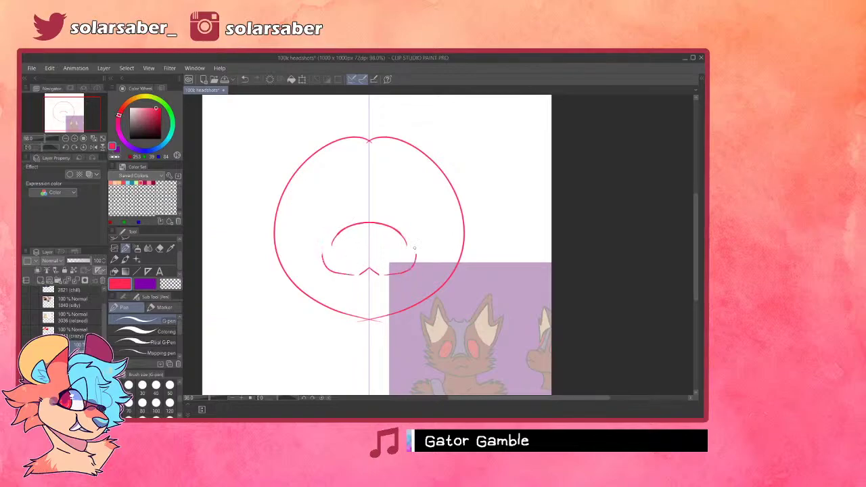
key(ctrl+z)
drag(379, 276, 418, 248)
key(ctrl+z)
key(ctrl+z)
mouse_move(380, 275)
mouse_down()
mouse_move(421, 269)
mouse_move(424, 248)
mouse_up()
key(ctrl+z)
mouse_move(379, 276)
mouse_down()
mouse_move(402, 282)
mouse_move(419, 252)
mouse_up()
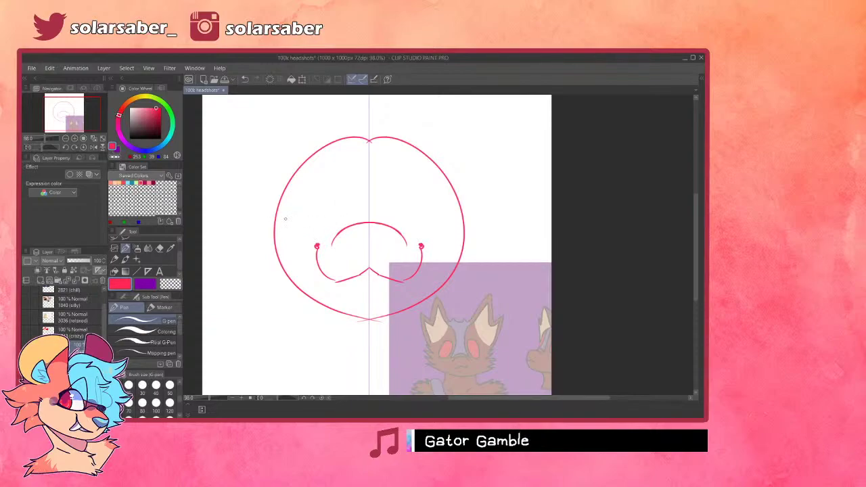
- Sketch curved cheek lines inside the head circle that sweep down and meet at the chin
drag(290, 206, 308, 283)
key(ctrl+z)
drag(294, 207, 321, 295)
key(ctrl+z)
mouse_move(296, 215)
mouse_down()
mouse_move(324, 298)
mouse_move(370, 316)
mouse_up()
key(ctrl+z)
key(ctrl+z)
drag(322, 296, 368, 317)
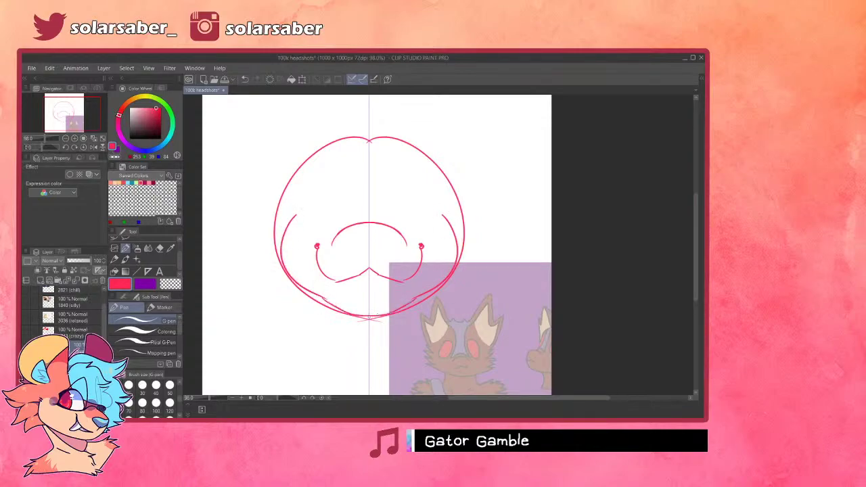
- Sketch two tall oval eyes resting against the top of the muzzle
mouse_move(378, 214)
mouse_down()
mouse_move(383, 196)
mouse_move(422, 243)
mouse_move(427, 199)
mouse_move(420, 245)
mouse_move(433, 219)
mouse_move(412, 242)
mouse_up()
key(ctrl+z)
key(ctrl+z)
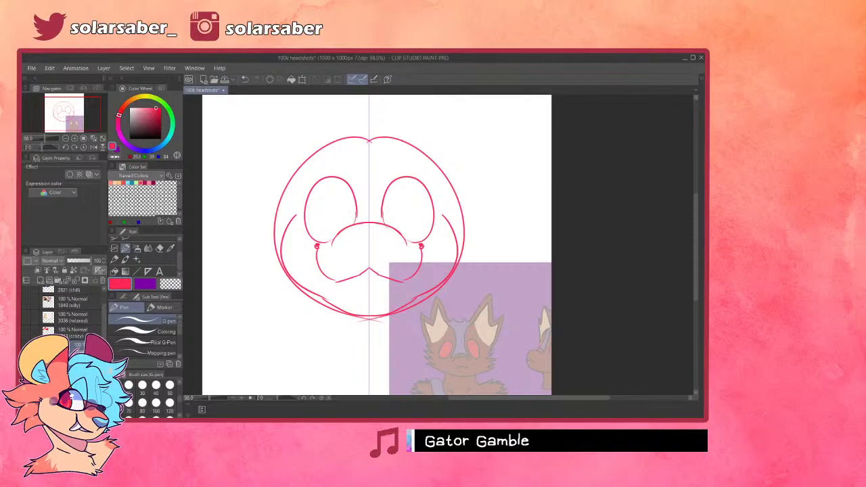
- Add curved eyebrows above the eyes and short cheek marks beside them
mouse_move(390, 177)
mouse_down()
mouse_move(396, 157)
mouse_move(415, 173)
mouse_up()
key(ctrl+z)
scroll(355, 250, down, 1)
scroll(361, 242, up, 1)
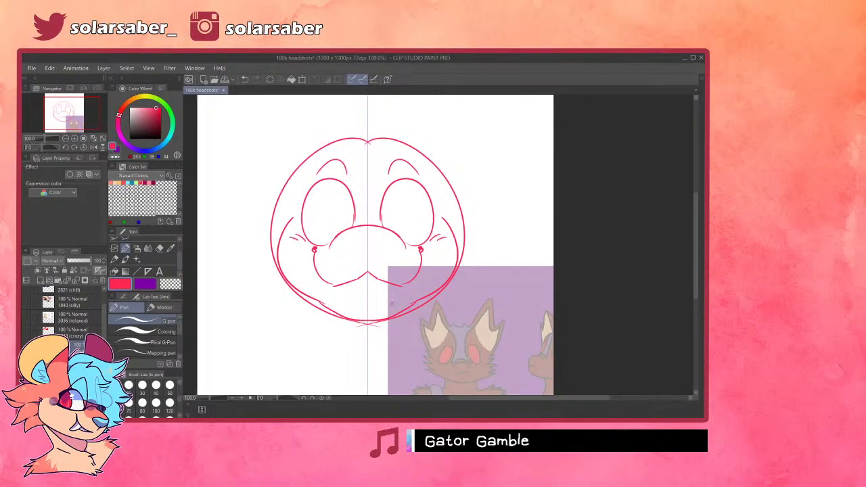
scroll(358, 309, down, 3)
scroll(333, 199, up, 4)
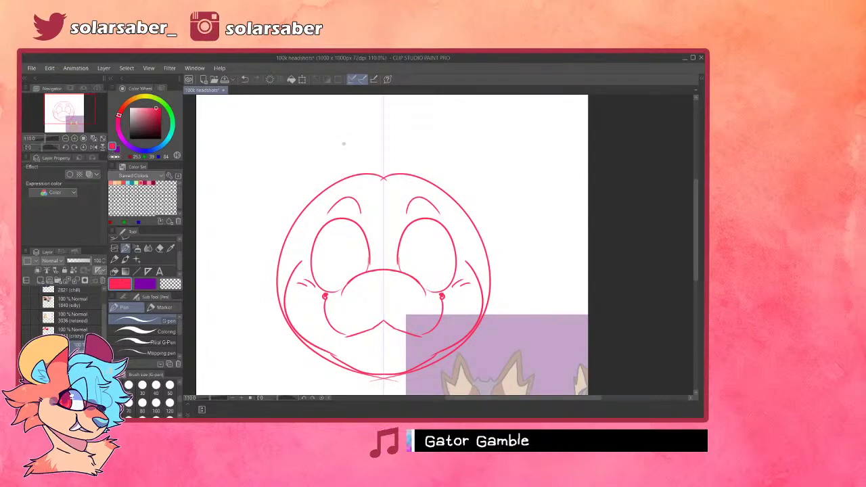
mouse_move(385, 170)
mouse_down()
mouse_move(450, 189)
mouse_move(388, 169)
mouse_move(324, 187)
mouse_move(306, 223)
mouse_up()
key(ctrl+z)
key(ctrl+z)
mouse_move(353, 172)
mouse_down()
mouse_move(309, 203)
mouse_move(297, 234)
mouse_up()
key(ctrl+z)
key(ctrl+z)
key(ctrl+z)
drag(355, 176, 299, 267)
key(ctrl+z)
drag(387, 173, 306, 197)
key(ctrl+z)
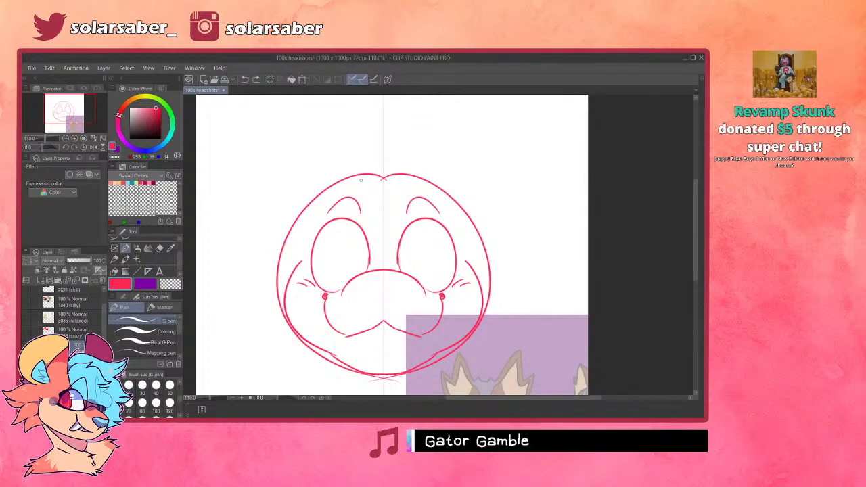
- Redraw the top of the head as an arc slightly above the circle and extend its sides down toward the cheeks
mouse_move(383, 167)
mouse_down()
mouse_move(314, 205)
mouse_move(366, 169)
mouse_move(310, 213)
mouse_move(326, 183)
mouse_move(311, 200)
mouse_move(297, 253)
mouse_move(326, 183)
mouse_up()
key(ctrl+z)
key(ctrl+z)
key(ctrl+z)
key(ctrl+z)
key(ctrl+z)
mouse_move(300, 265)
mouse_down()
mouse_move(321, 198)
mouse_move(356, 170)
mouse_move(433, 177)
mouse_up()
key(ctrl+z)
drag(335, 180, 305, 203)
drag(433, 179, 462, 207)
mouse_move(330, 182)
mouse_down()
mouse_move(306, 207)
mouse_move(295, 250)
mouse_up()
drag(445, 188, 470, 250)
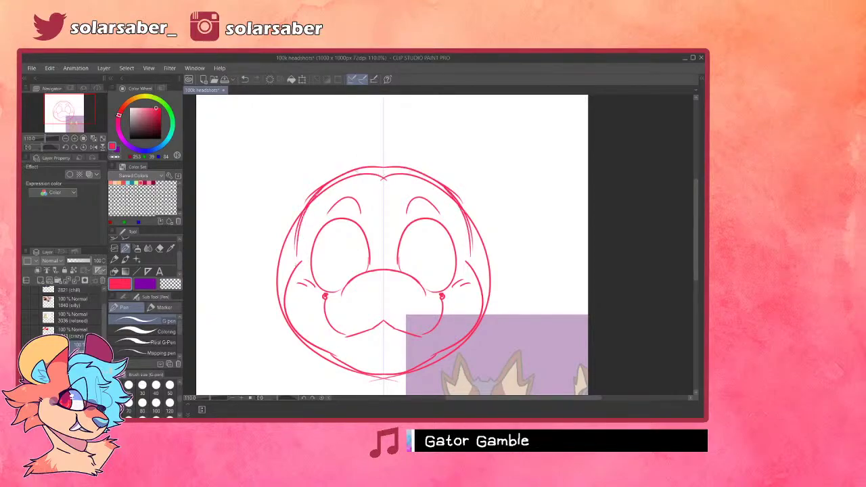
- Redraw the side lines of the head so they curve from the temples down toward the cheeks
key(ctrl+z)
drag(311, 198, 286, 277)
key(ctrl+z)
drag(311, 197, 291, 274)
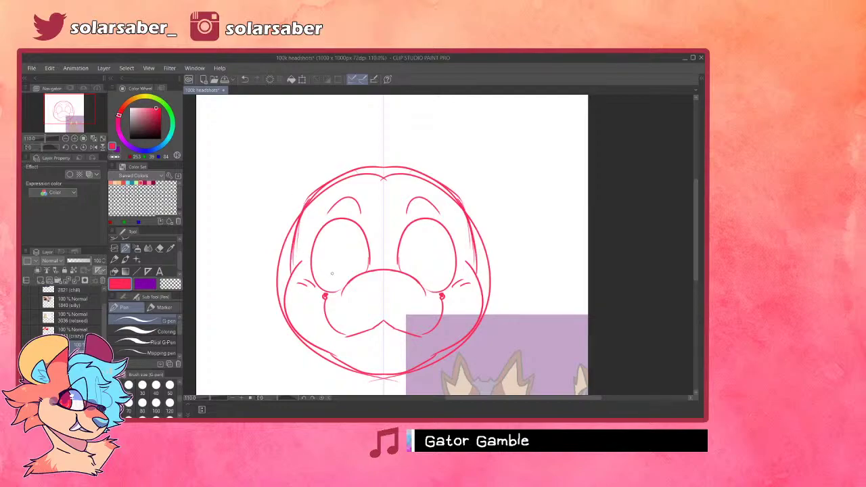
- Undo the raised head-top arc and the side lines, going back to the plain head circle
scroll(492, 253, down, 4)
scroll(493, 252, up, 5)
key(ctrl+z)
key(ctrl+z)
key(ctrl+z)
key(ctrl+z)
key(ctrl+z)
key(ctrl+z)
key(ctrl+z)
key(ctrl+z)
click(163, 287)
drag(274, 271, 269, 280)
key(ctrl+z)
key(ctrl+z)
click(114, 287)
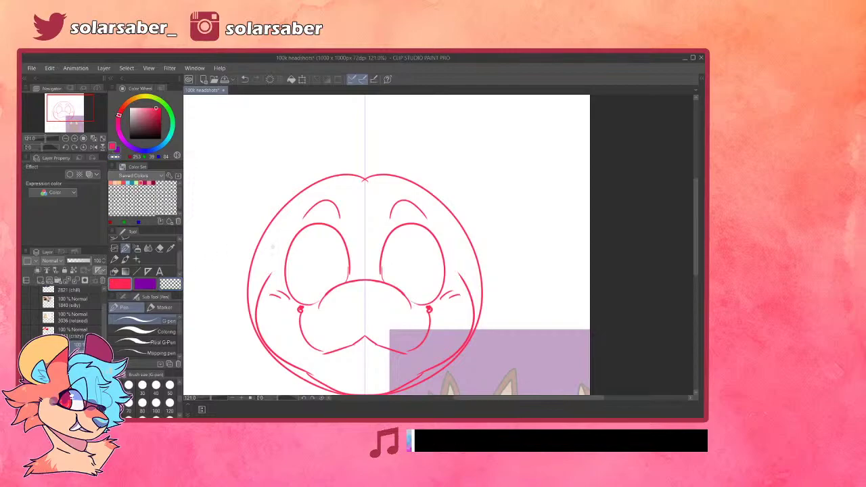
- Redraw the top of the head as an arc slightly above the circle, with sides curving down to meet the cheeks
drag(269, 277, 302, 201)
key(ctrl+z)
drag(365, 171, 303, 191)
key(ctrl+z)
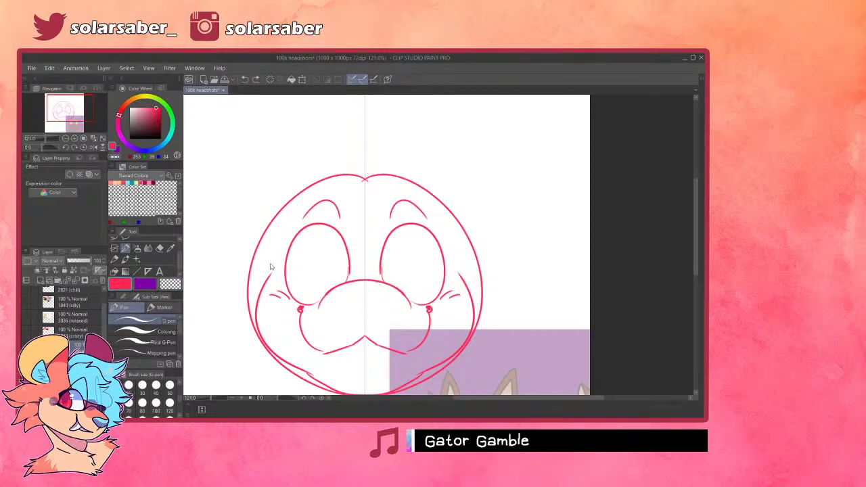
drag(269, 270, 300, 188)
key(ctrl+z)
mouse_move(278, 237)
mouse_down()
mouse_move(358, 164)
mouse_move(326, 185)
mouse_move(366, 171)
mouse_up()
key(ctrl+z)
key(ctrl+z)
key(ctrl+y)
key(ctrl+z)
key(ctrl+z)
key(ctrl+y)
key(ctrl+z)
key(ctrl+y)
key(ctrl+z)
key(ctrl+y)
key(ctrl+y)
scroll(278, 316, down, 7)
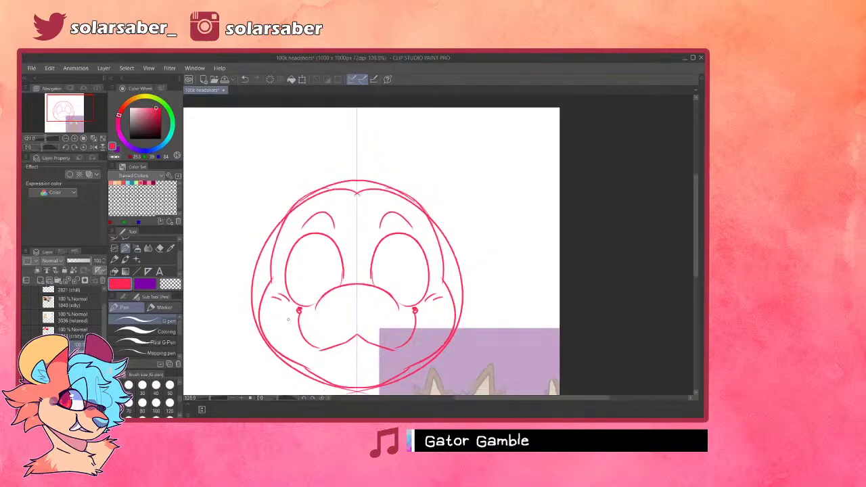
- Sketch large ears spreading outward from the head, each with a notched tip and an outer edge reaching the cheek
scroll(368, 307, up, 5)
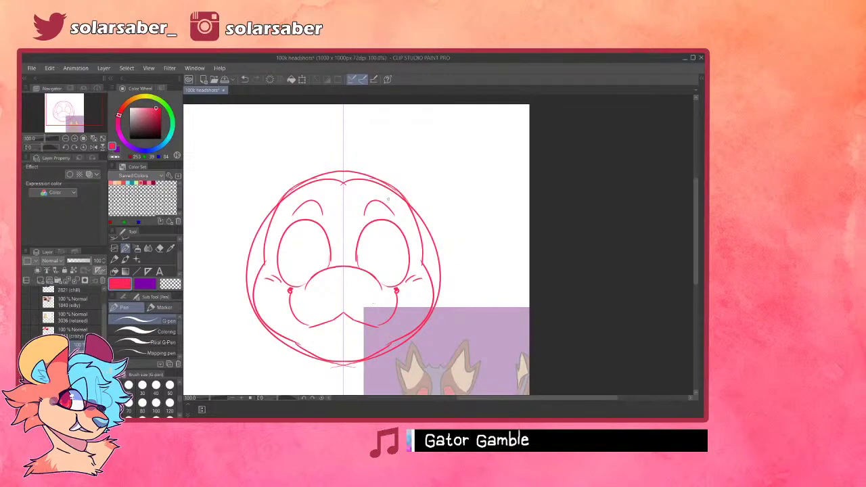
mouse_move(372, 176)
mouse_down()
mouse_move(441, 132)
mouse_move(415, 153)
mouse_move(462, 129)
mouse_move(449, 162)
mouse_move(486, 163)
mouse_move(443, 247)
mouse_up()
key(ctrl+z)
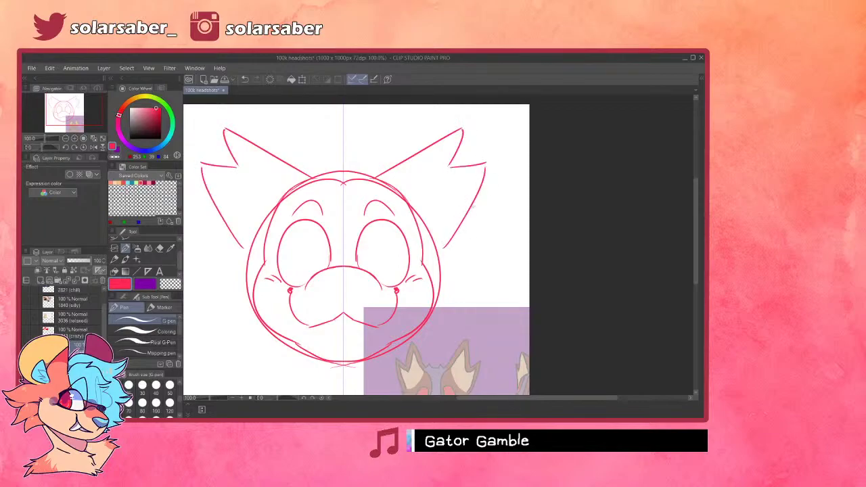
drag(466, 217, 422, 262)
key(ctrl+z)
drag(489, 167, 479, 190)
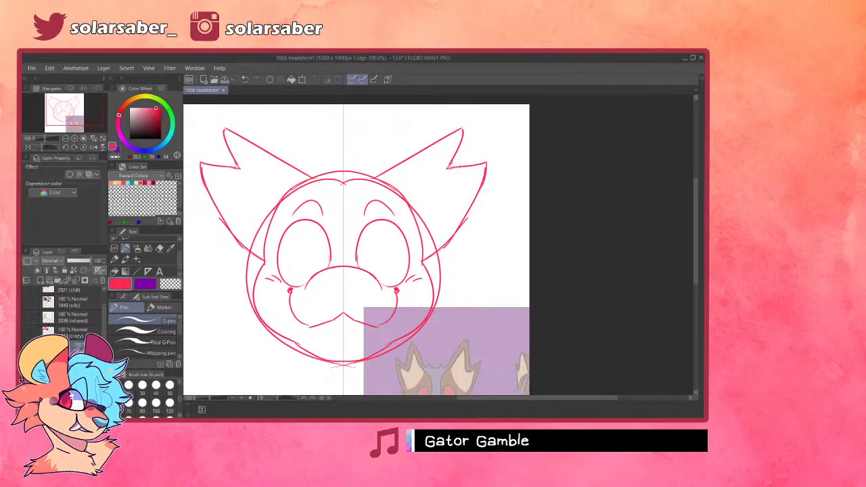
- Raise the reference image's opacity to examine the character's ears and markings, fade it again, and return to the sketch layer
scroll(395, 246, down, 2)
scroll(448, 209, up, 3)
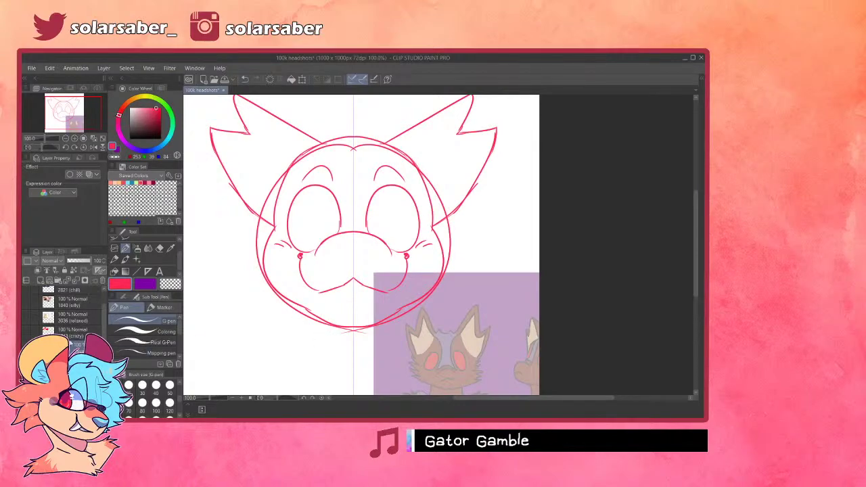
click(78, 365)
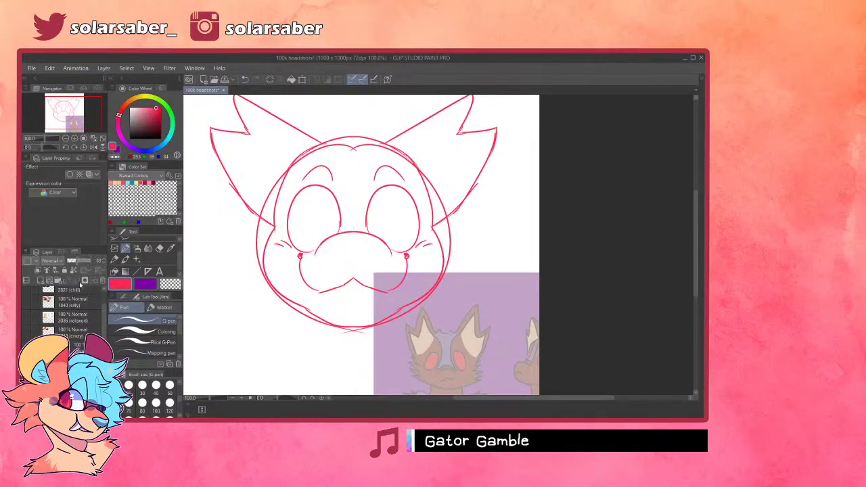
drag(87, 260, 125, 271)
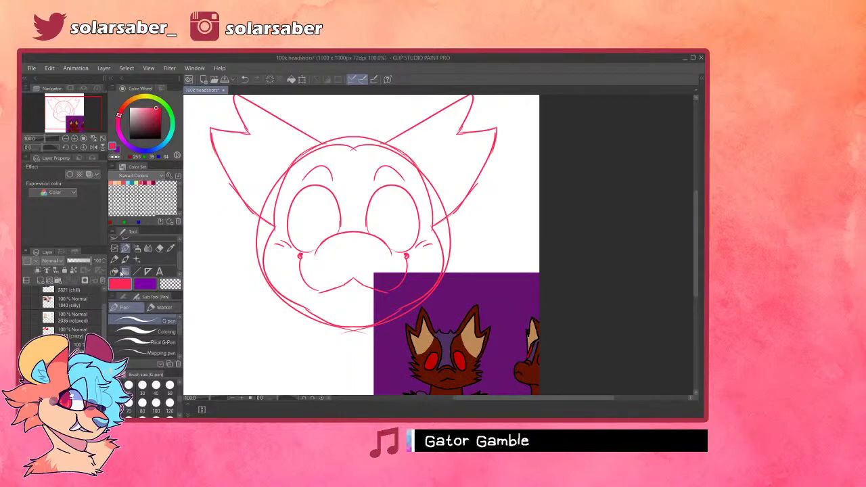
click(76, 253)
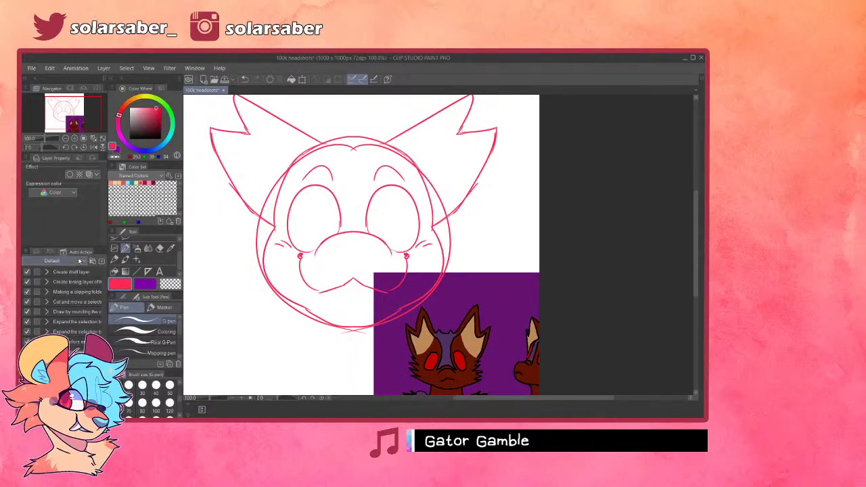
click(42, 251)
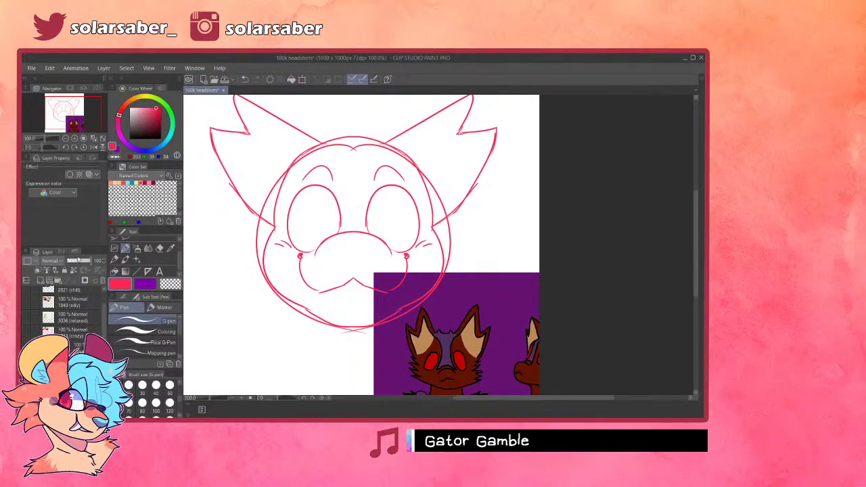
click(78, 261)
click(80, 346)
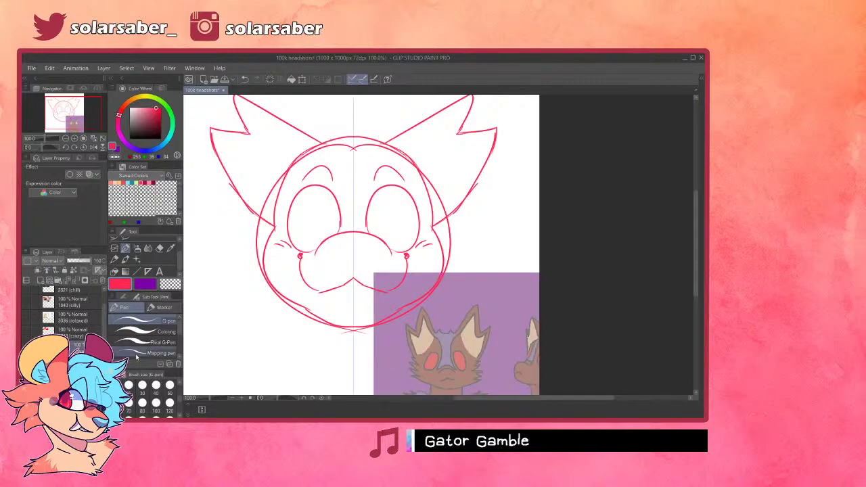
- Sketch the inner ear shapes, following the notched tips and outer edges of the ears down to their base
scroll(501, 265, down, 1)
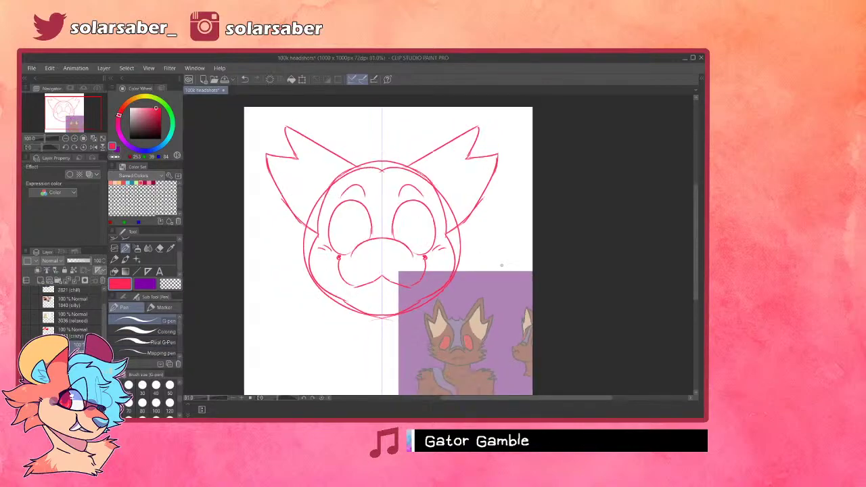
scroll(497, 175, up, 1)
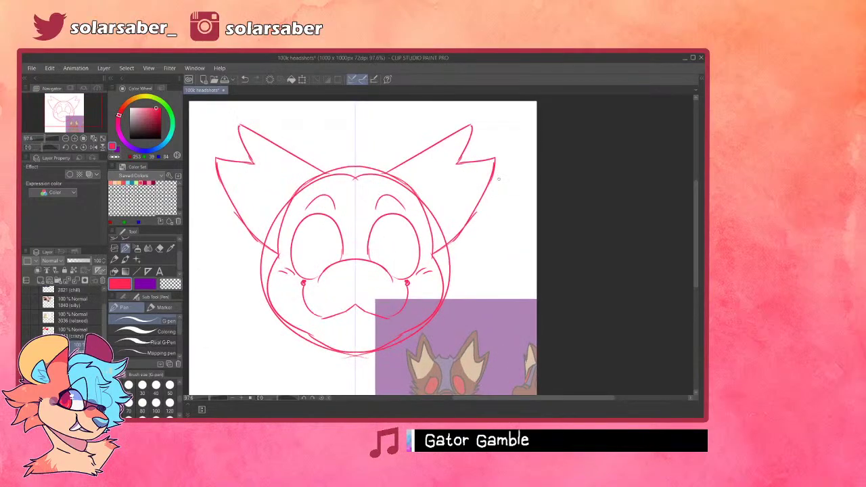
drag(397, 180, 465, 142)
key(ctrl+z)
key(ctrl+z)
mouse_move(399, 179)
mouse_down()
mouse_move(463, 143)
mouse_move(436, 180)
mouse_up()
key(ctrl+z)
mouse_move(459, 145)
mouse_down()
mouse_move(451, 163)
mouse_move(476, 170)
mouse_move(460, 175)
mouse_move(487, 167)
mouse_up()
key(ctrl+z)
drag(484, 169, 442, 233)
key(ctrl+z)
drag(485, 169, 438, 241)
drag(473, 214, 435, 241)
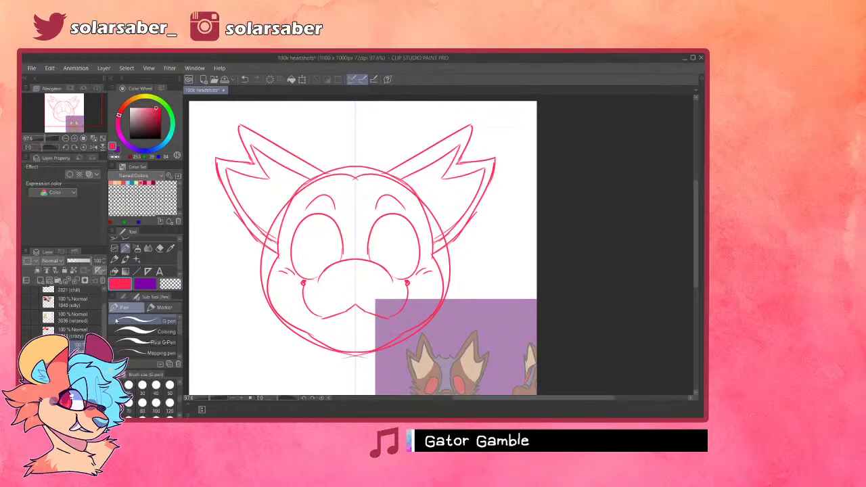
- Delete the layer with the guide circle and add small pointed tufts on top of the head between the ears
click(83, 359)
click(102, 280)
click(76, 345)
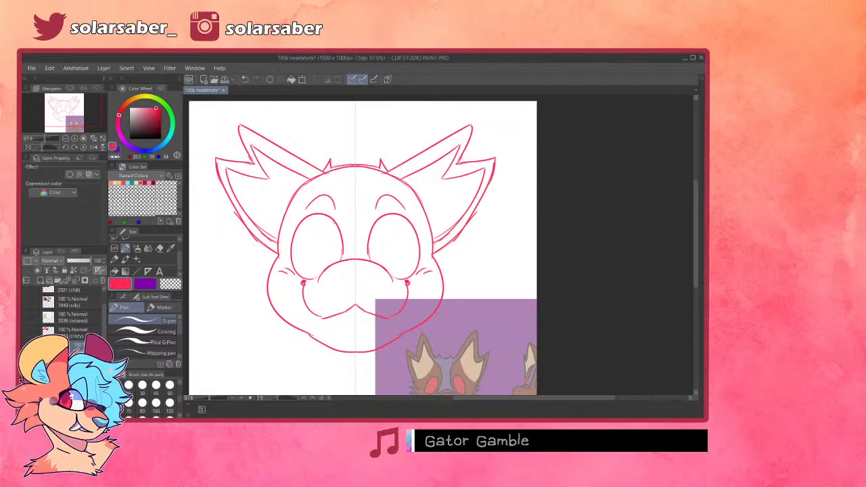
drag(419, 261, 415, 251)
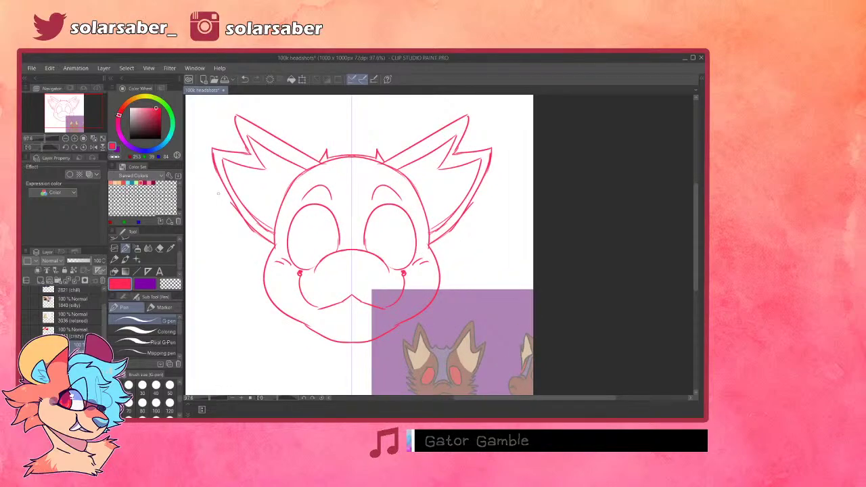
- Sketch a tapering forehead stripe running from the head tufts down between the eyes to the top of the muzzle
mouse_move(323, 162)
mouse_down()
mouse_move(333, 175)
mouse_move(337, 235)
mouse_up()
key(ctrl+z)
key(ctrl+z)
drag(321, 163, 338, 227)
key(ctrl+z)
drag(318, 162, 340, 233)
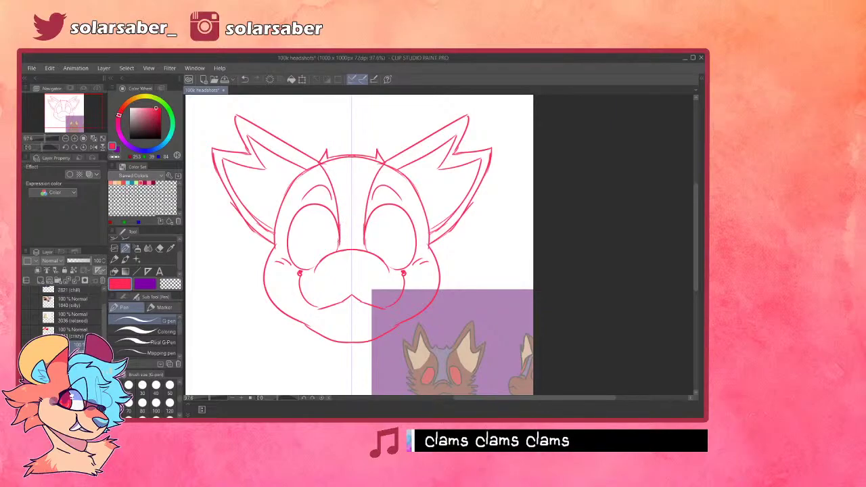
key(ctrl+z)
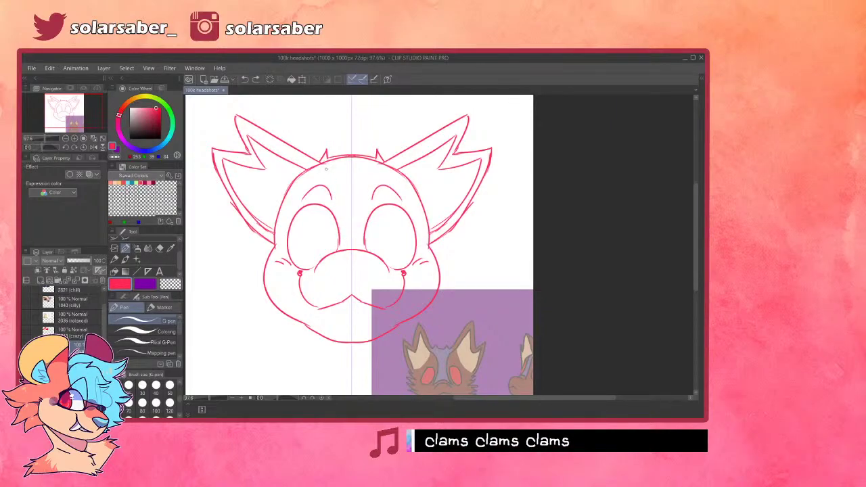
key(ctrl+z)
mouse_move(320, 162)
mouse_down()
mouse_move(346, 234)
mouse_move(340, 223)
mouse_up()
key(ctrl+z)
key(ctrl+z)
drag(323, 161, 340, 247)
key(ctrl+z)
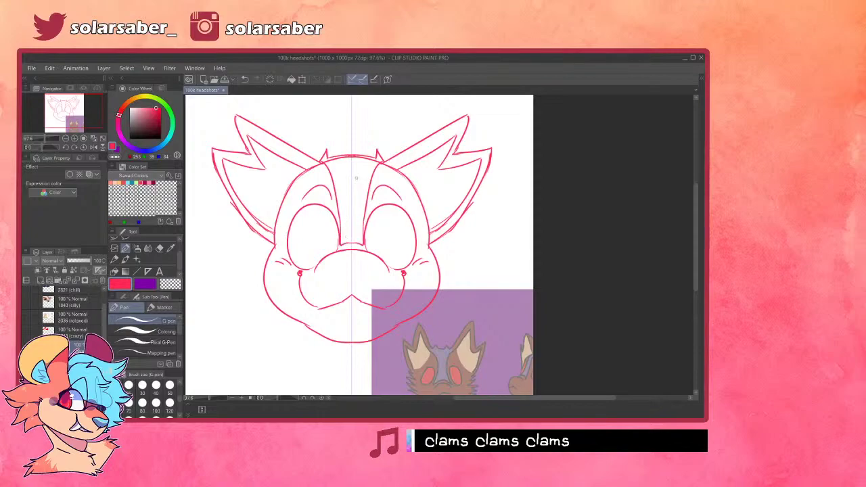
- Sketch jagged fur tufts along the outside of both cheeks, from the ear bases down to the jaw
scroll(358, 203, down, 2)
scroll(362, 250, up, 3)
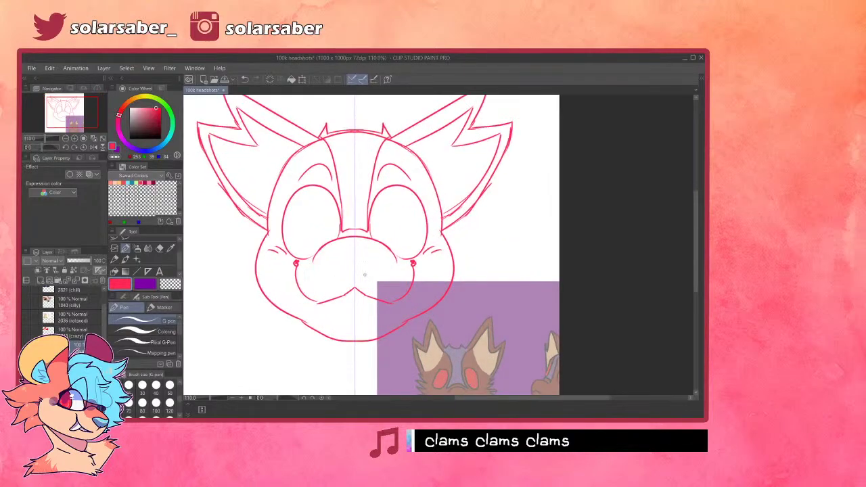
scroll(365, 274, down, 2)
scroll(364, 274, up, 1)
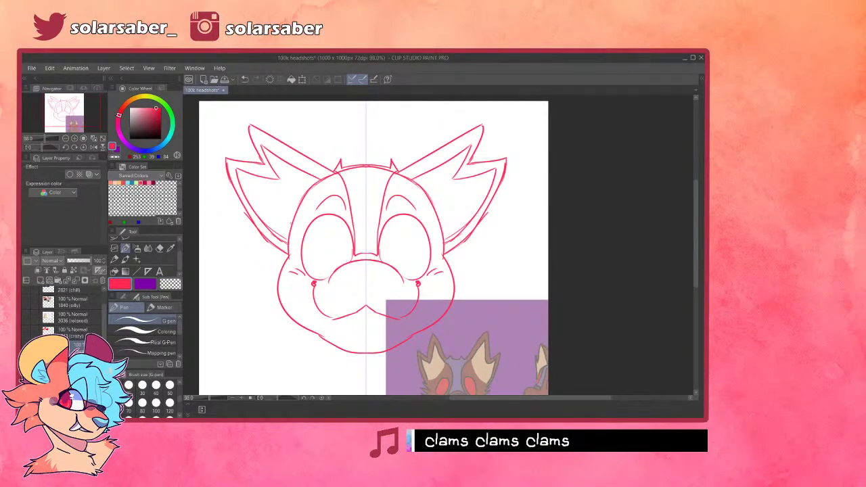
mouse_move(289, 239)
mouse_down()
mouse_move(266, 270)
mouse_move(254, 261)
mouse_move(284, 323)
mouse_move(281, 348)
mouse_move(322, 332)
mouse_up()
key(ctrl+z)
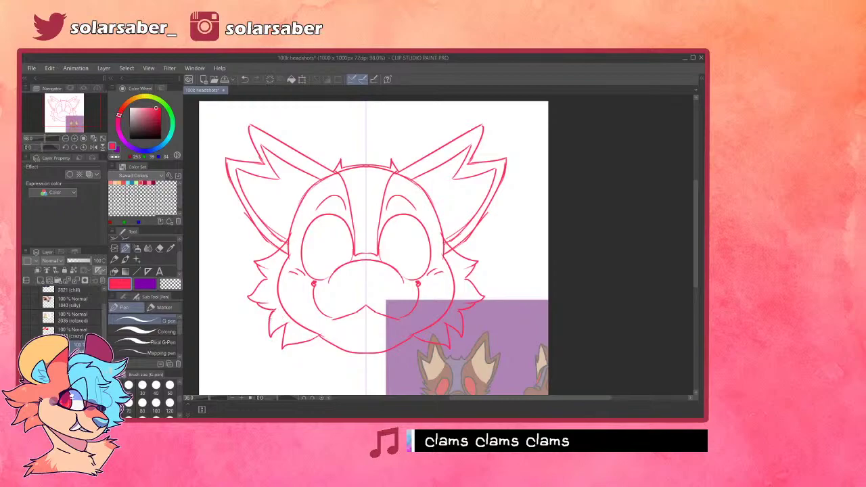
- Erase the head outline where it crosses the ear openings, using the Coloring brush with transparent colour
click(166, 334)
drag(309, 192, 290, 232)
key(ctrl+z)
key(ctrl+z)
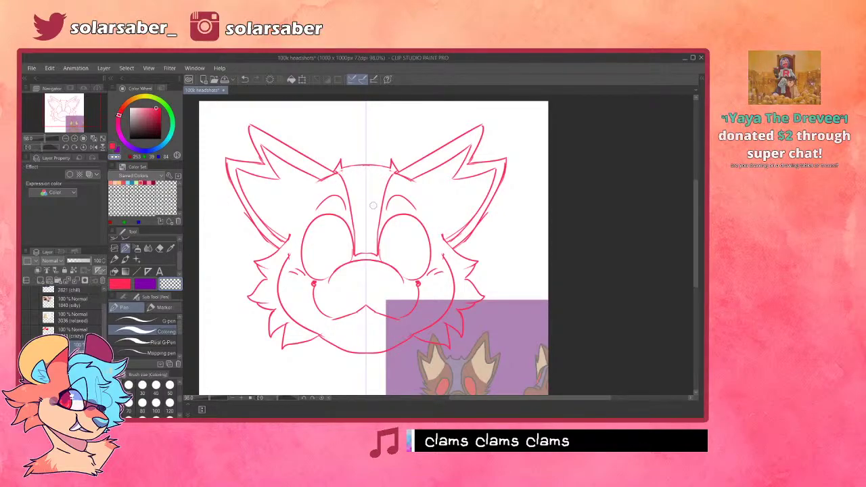
- Enlarge the head sketch until it nearly spans the canvas width and adjust its position on the canvas
scroll(418, 172, down, 3)
scroll(419, 259, up, 3)
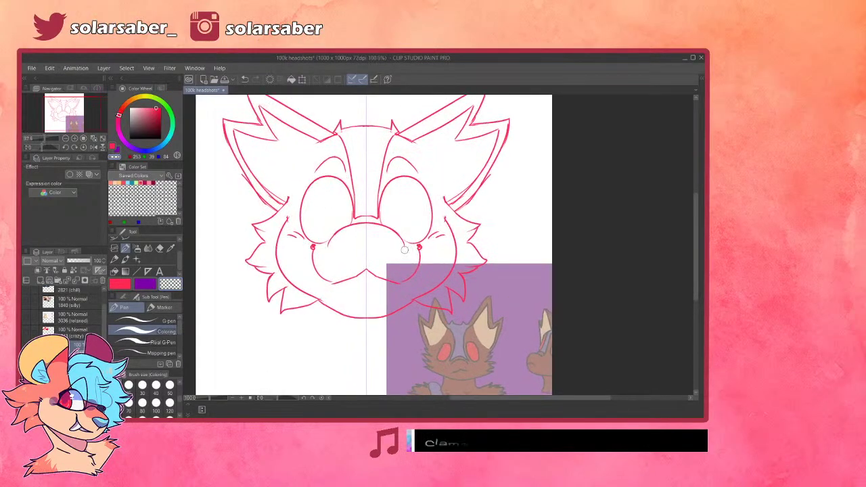
scroll(405, 249, up, 1)
key(o)
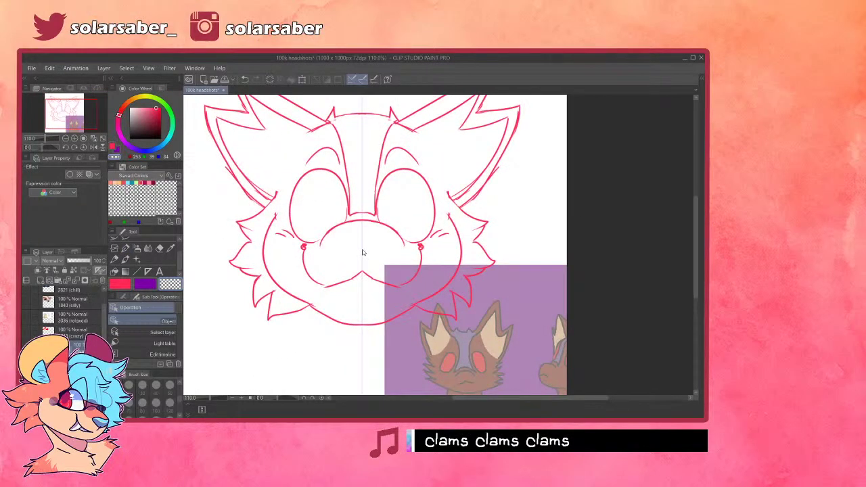
scroll(361, 252, down, 3)
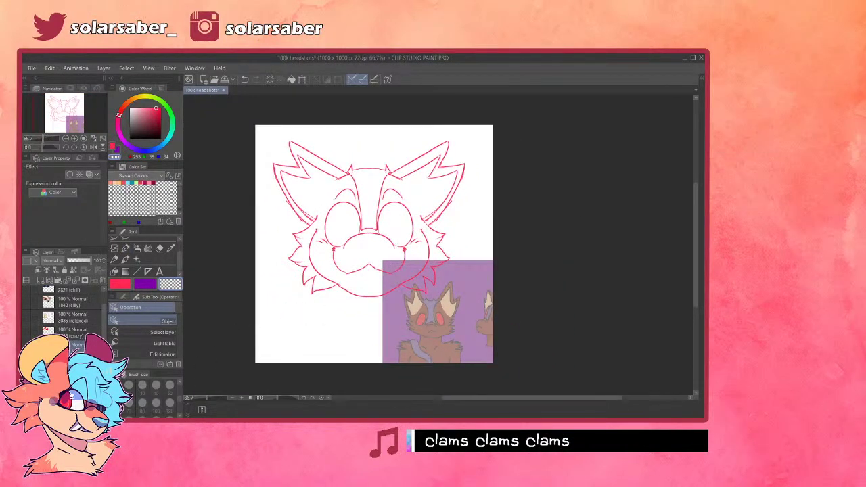
scroll(447, 178, up, 1)
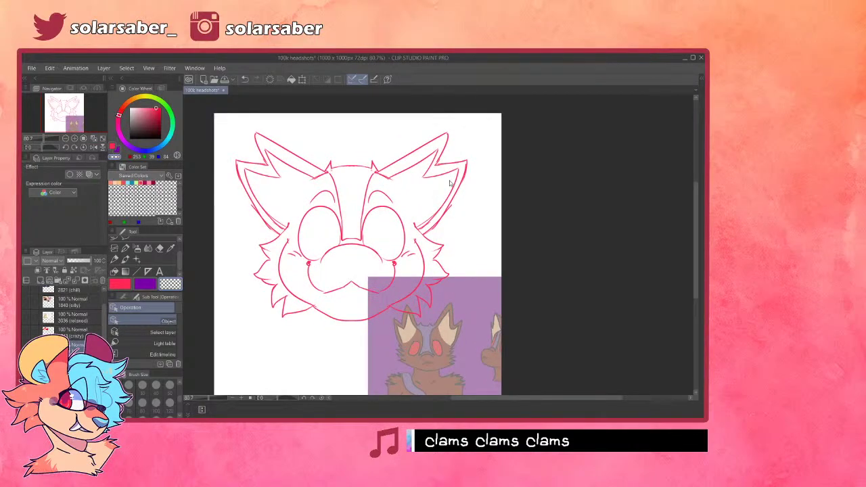
key(ctrl+t)
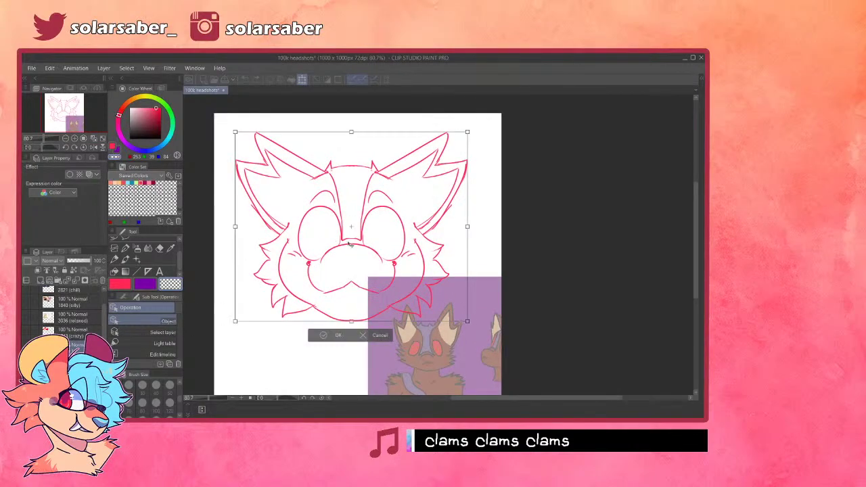
scroll(345, 243, up, 1)
scroll(472, 314, down, 2)
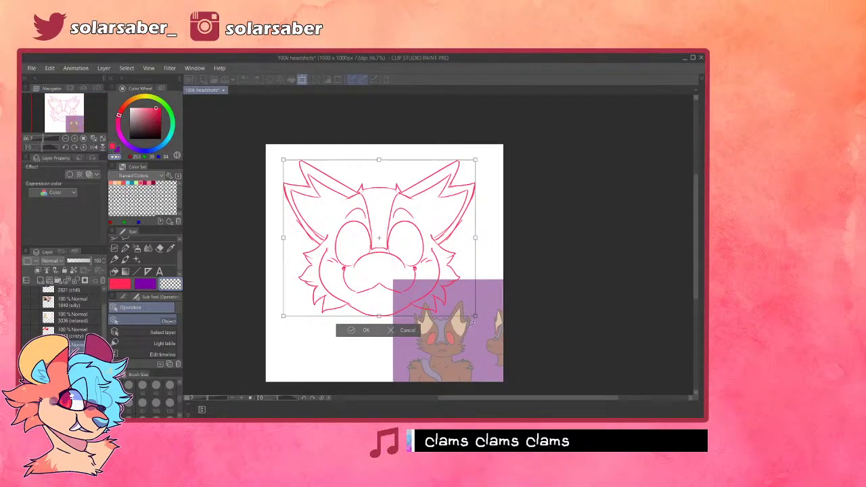
mouse_move(472, 315)
mouse_down()
mouse_move(508, 349)
mouse_move(459, 308)
mouse_up()
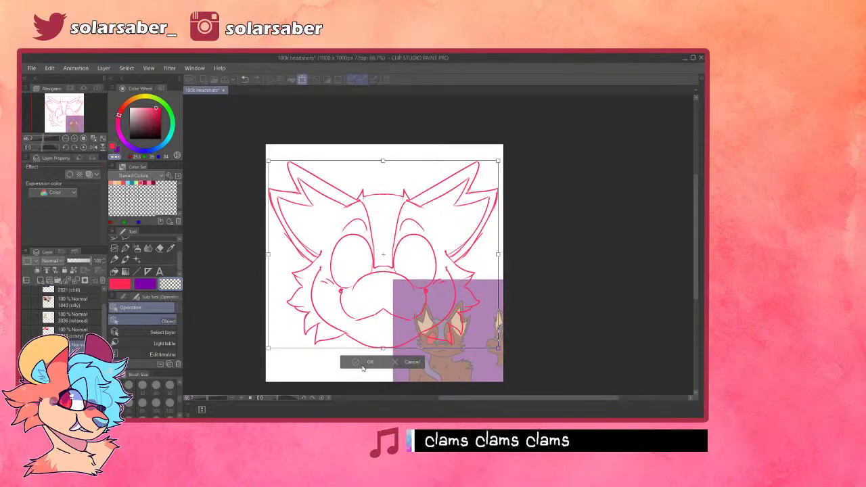
key(Return)
scroll(408, 312, down, 1)
scroll(408, 312, up, 2)
key(k)
drag(410, 300, 400, 292)
- Set the drawing colour to black and recolour all the sketch lines with it
drag(157, 130, 162, 140)
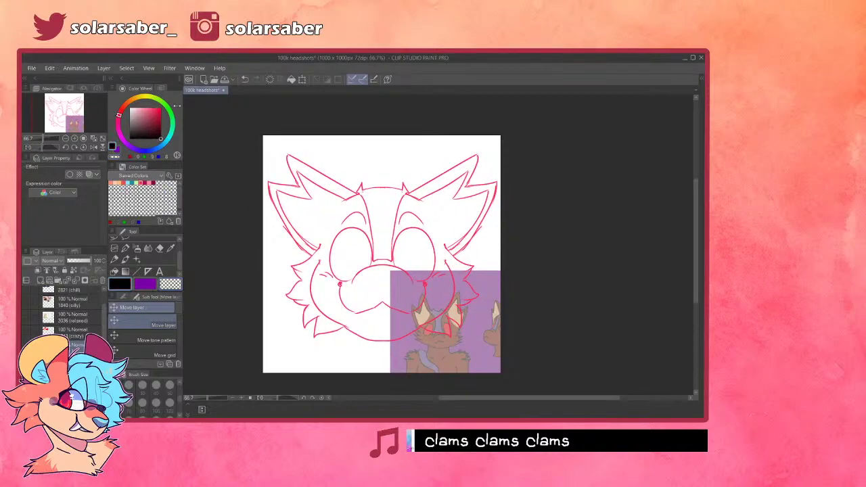
click(52, 69)
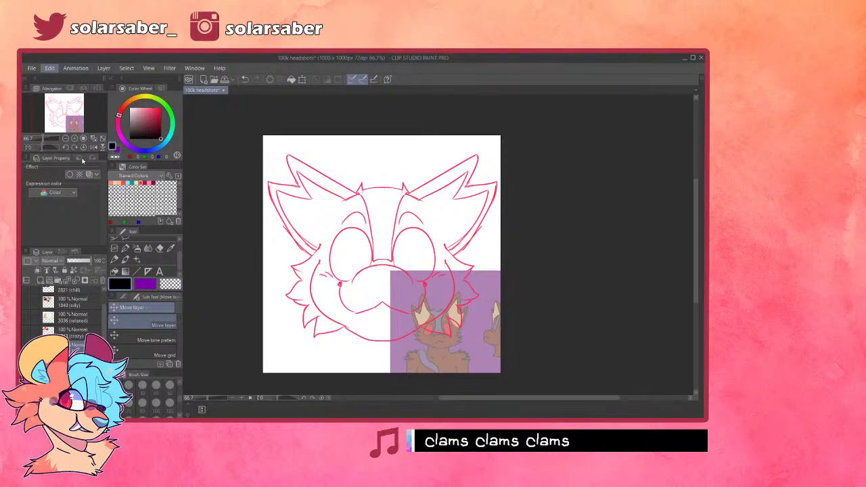
click(72, 213)
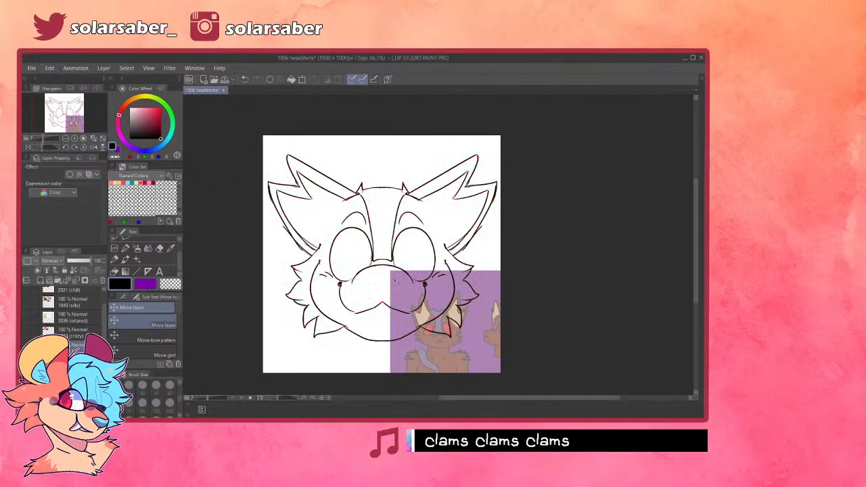
- Switch the drawing tool to the G-pen
scroll(438, 323, up, 1)
scroll(324, 144, up, 1)
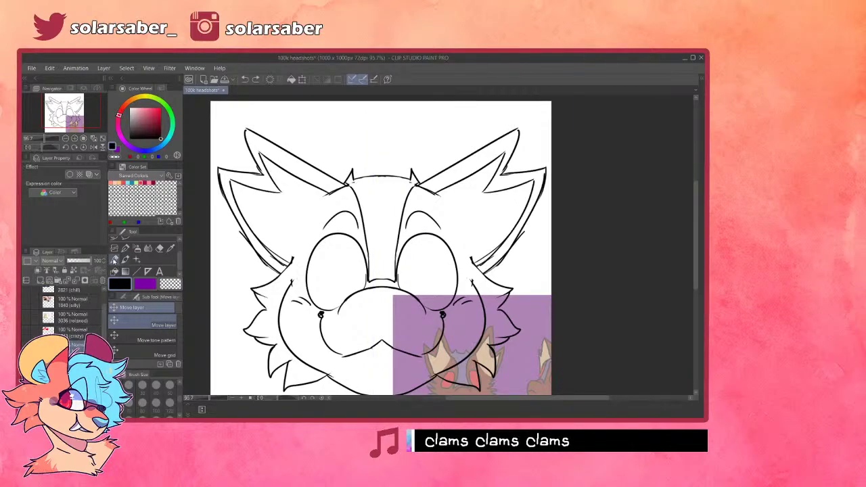
click(125, 249)
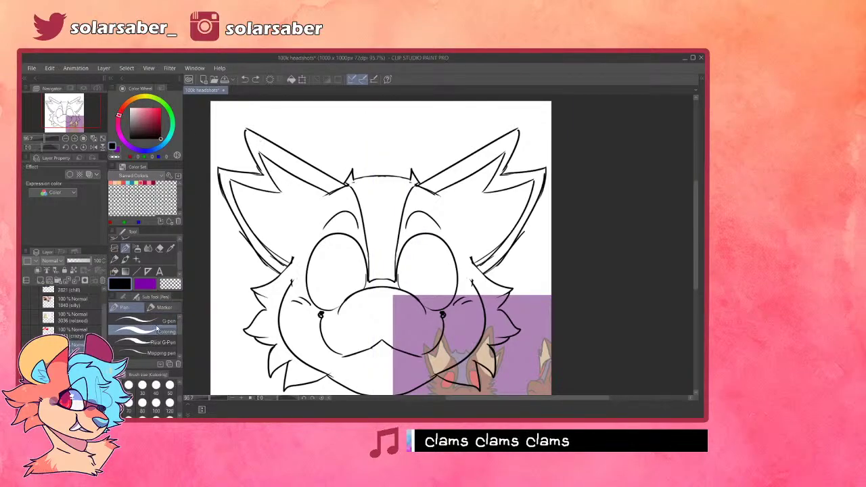
click(154, 320)
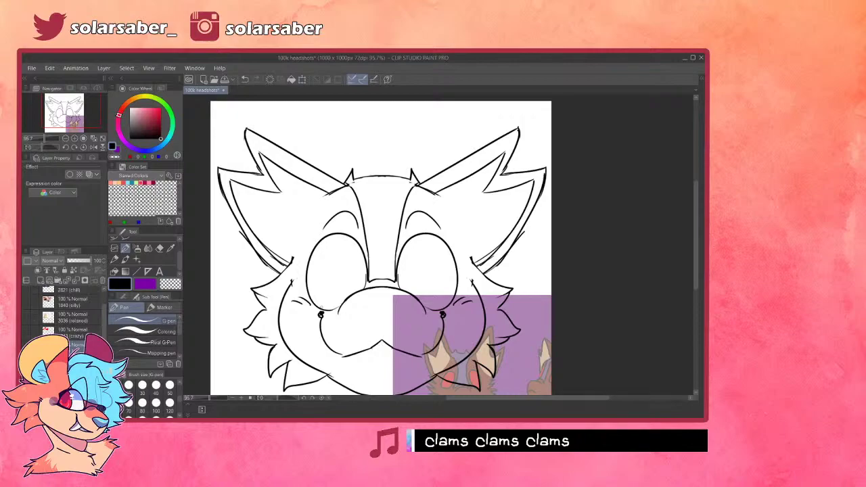
scroll(383, 249, down, 3)
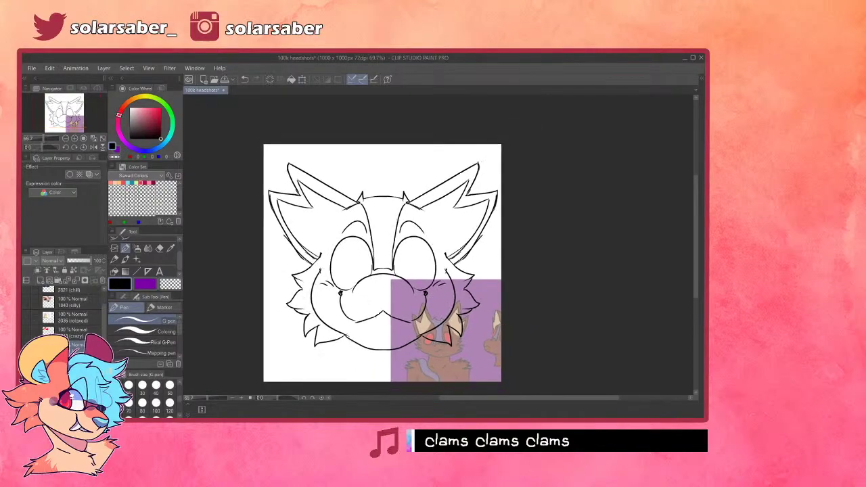
scroll(406, 271, up, 1)
scroll(446, 240, down, 1)
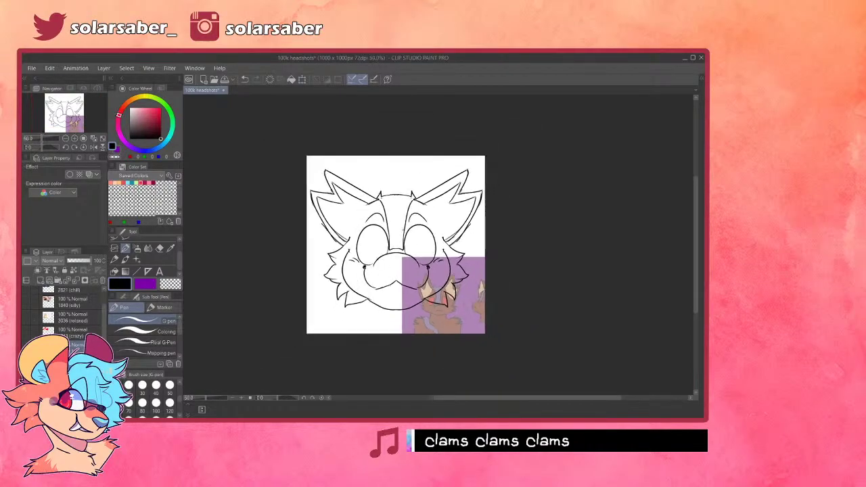
scroll(408, 248, up, 2)
scroll(388, 245, down, 2)
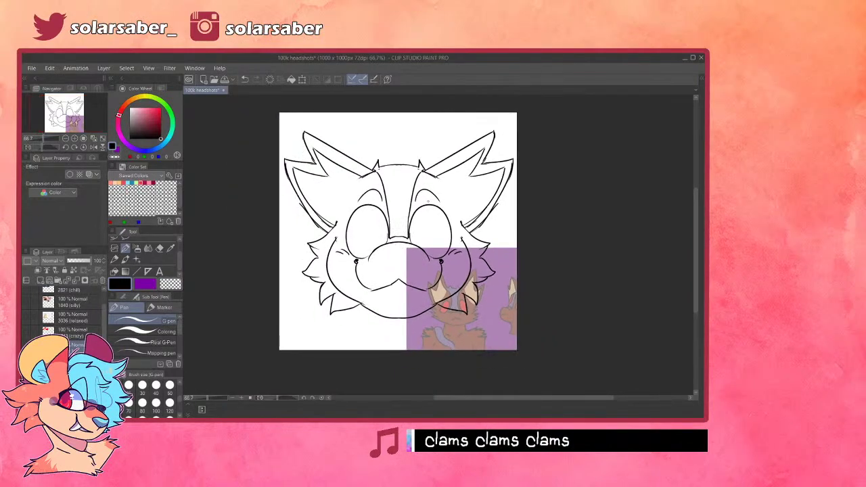
- Scale the head sketch down slightly so both ears keep a margin from the canvas edges
key(ctrl+t)
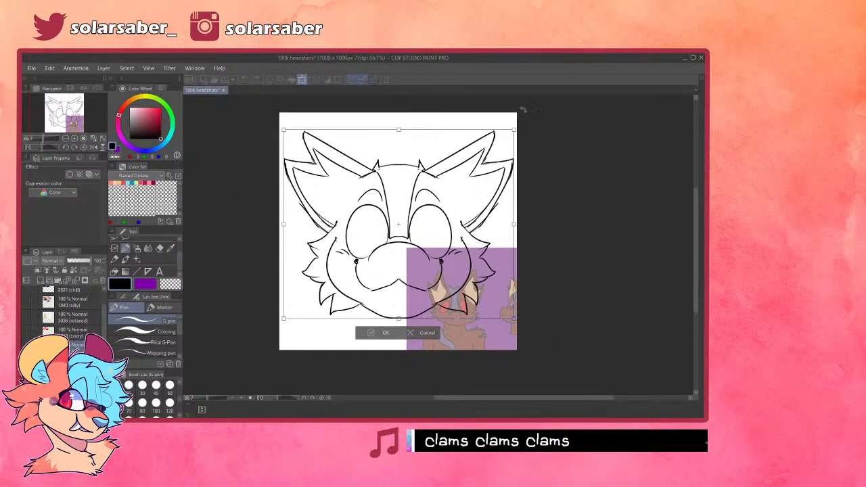
drag(513, 130, 492, 154)
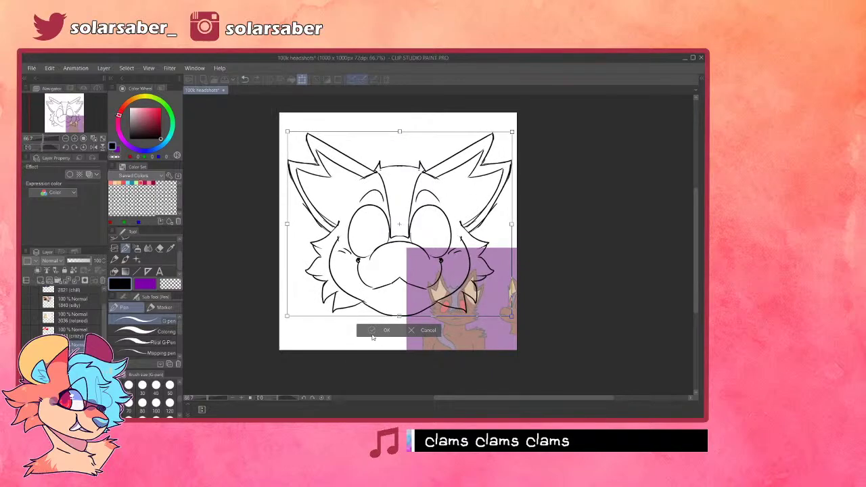
click(373, 335)
scroll(373, 334, down, 1)
scroll(373, 334, up, 2)
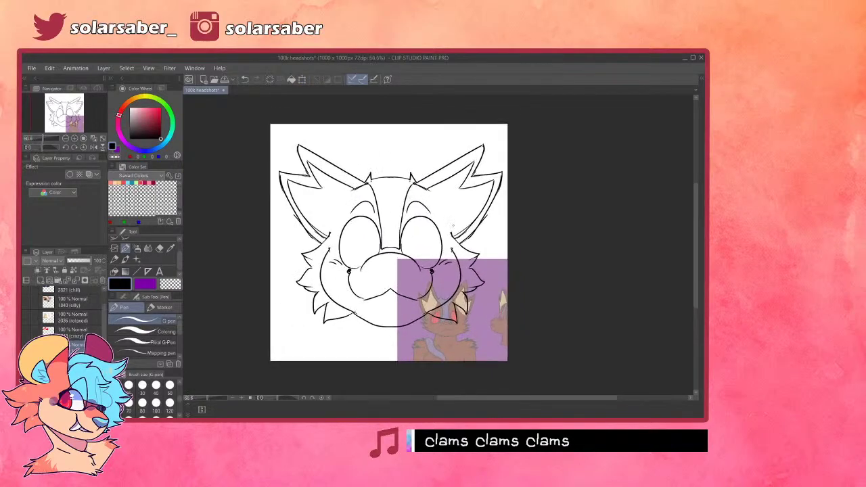
scroll(457, 260, up, 1)
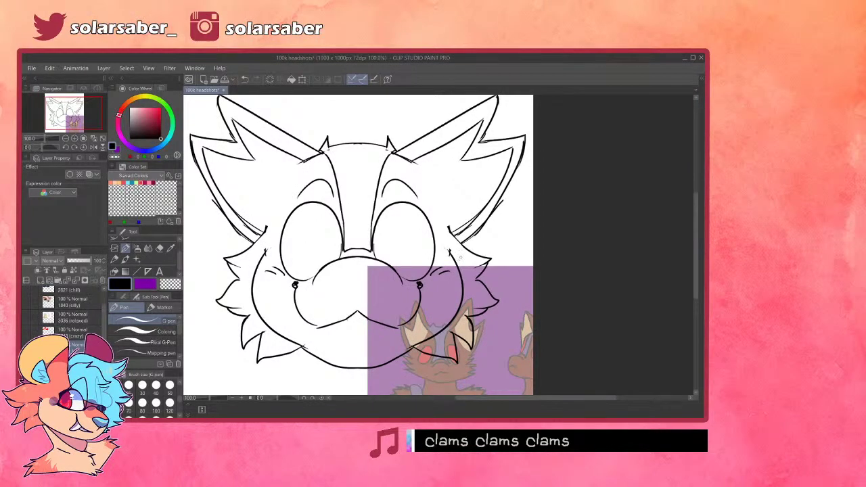
- Move the reference image to the top of the canvas at full opacity and sample its dark red-brown fur colour before hiding it
scroll(460, 257, down, 1)
click(76, 362)
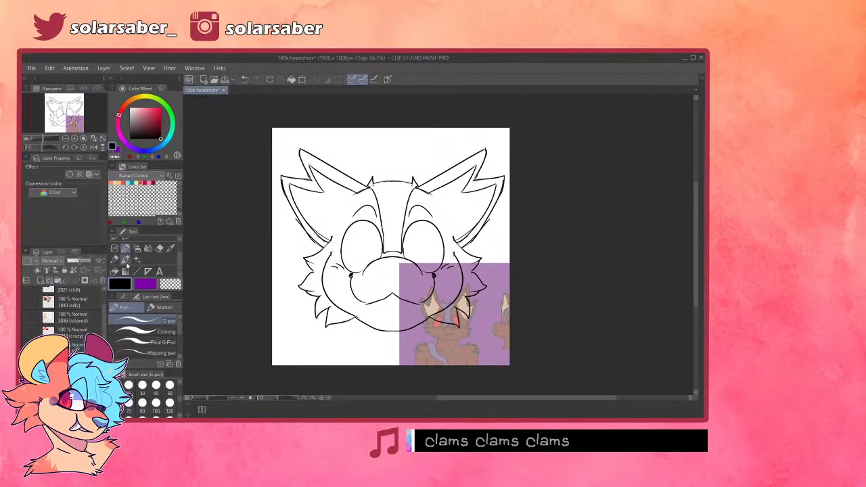
drag(80, 260, 106, 258)
scroll(447, 222, up, 1)
key(k)
drag(439, 355, 359, 145)
alt+click(359, 135)
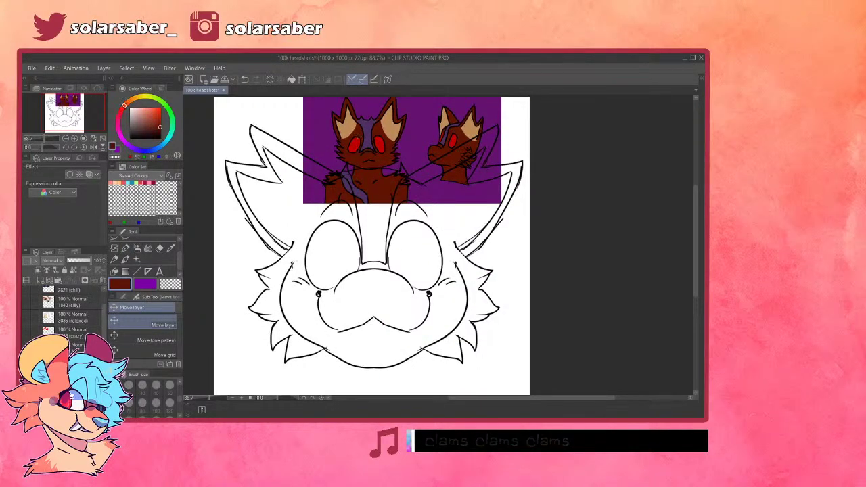
click(26, 362)
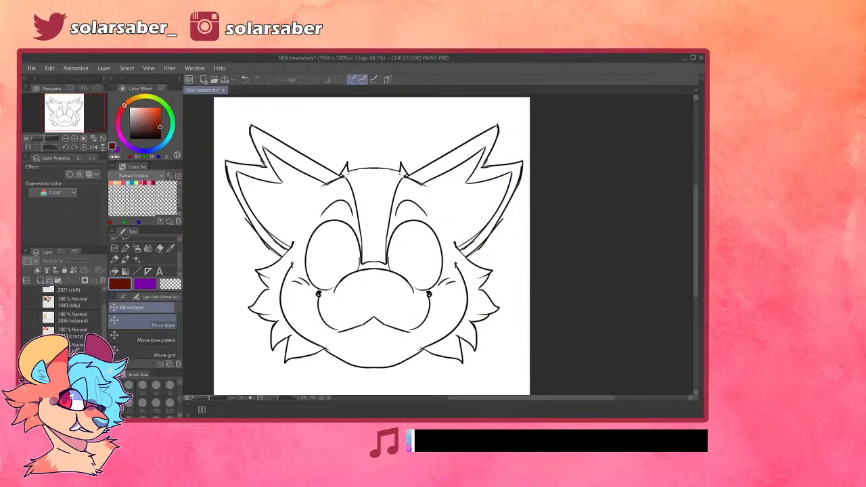
- Try to fill the head with the dark red-brown fur colour using Enclose and fill
scroll(290, 193, down, 3)
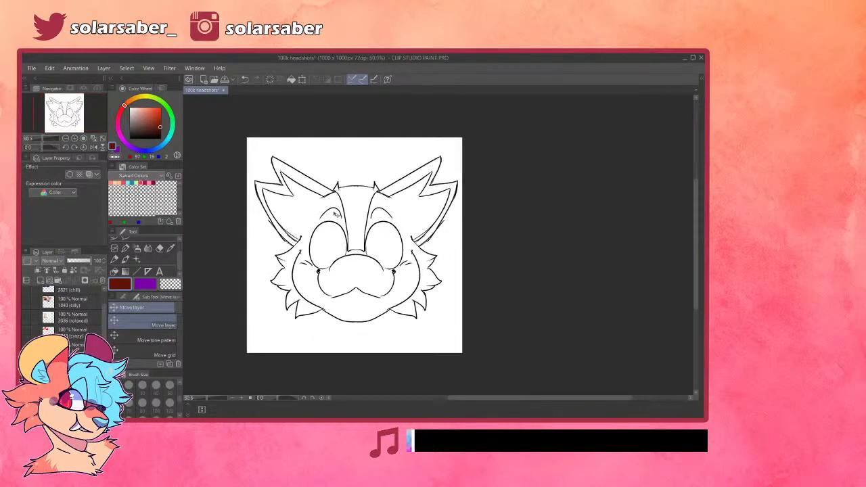
key(m)
mouse_move(263, 241)
mouse_down()
mouse_move(366, 364)
mouse_move(533, 203)
mouse_move(390, 96)
mouse_move(224, 153)
mouse_move(245, 304)
mouse_up()
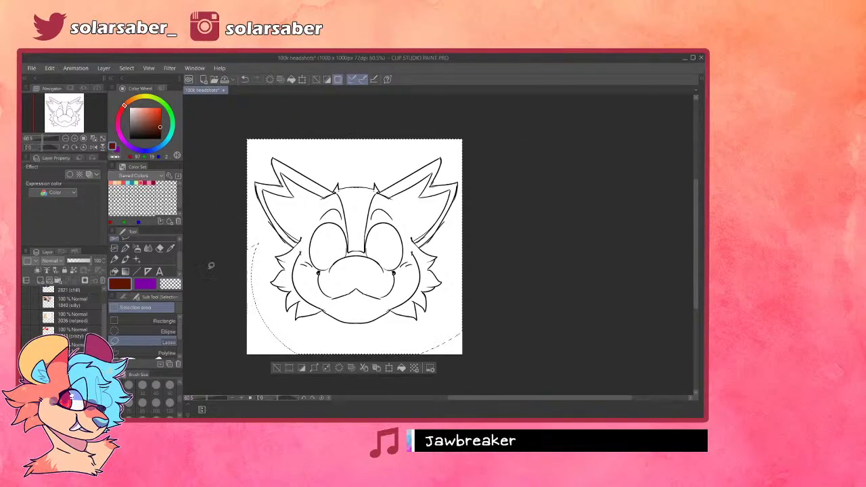
key(ctrl+d)
click(115, 272)
mouse_move(236, 209)
mouse_down()
mouse_move(387, 70)
mouse_move(230, 215)
mouse_move(356, 97)
mouse_move(237, 297)
mouse_up()
key(ctrl+shift+c)
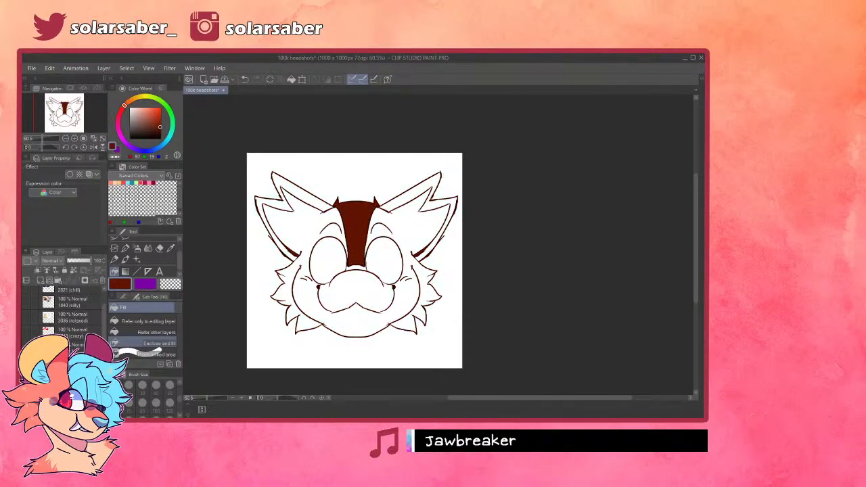
- Undo the partial dark red-brown fill and the recolouring of the black lines
key(ctrl+z)
key(ctrl+z)
key(ctrl+z)
key(ctrl+z)
key(ctrl+z)
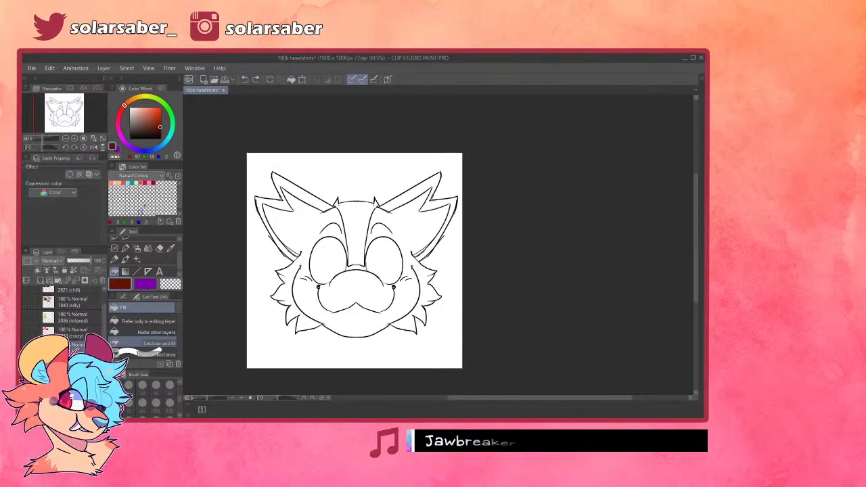
- Close the gaps in the head outline between the ear bases and cheek fur with the G-pen in black
key(p)
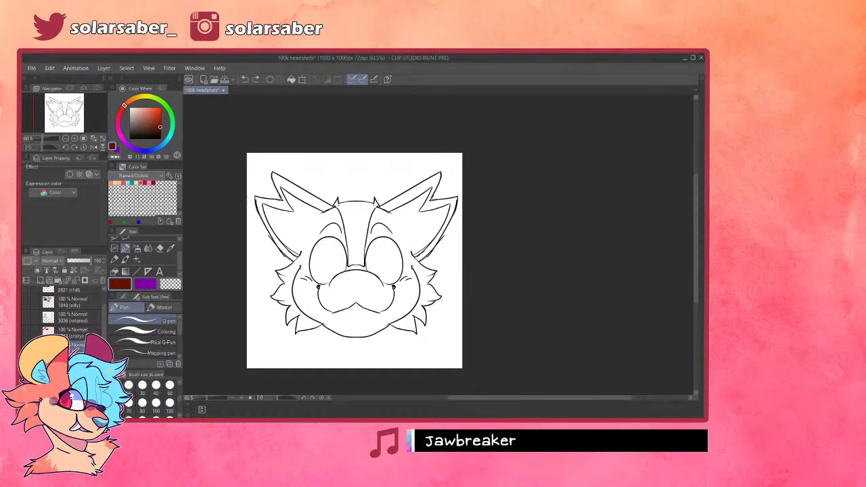
drag(152, 136, 161, 145)
scroll(274, 199, up, 4)
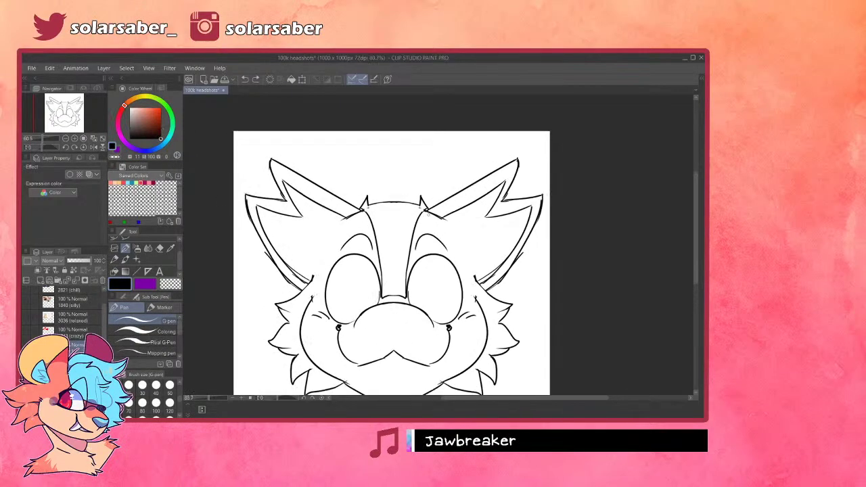
scroll(509, 247, down, 5)
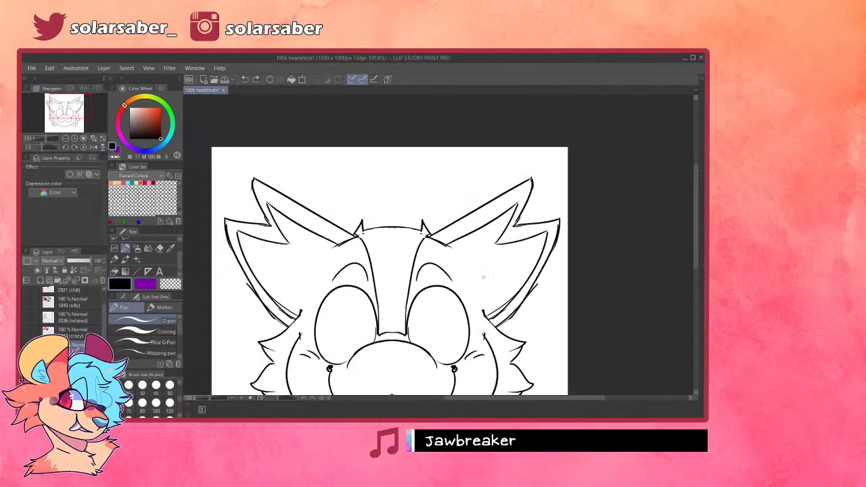
scroll(567, 329, up, 4)
scroll(566, 329, up, 3)
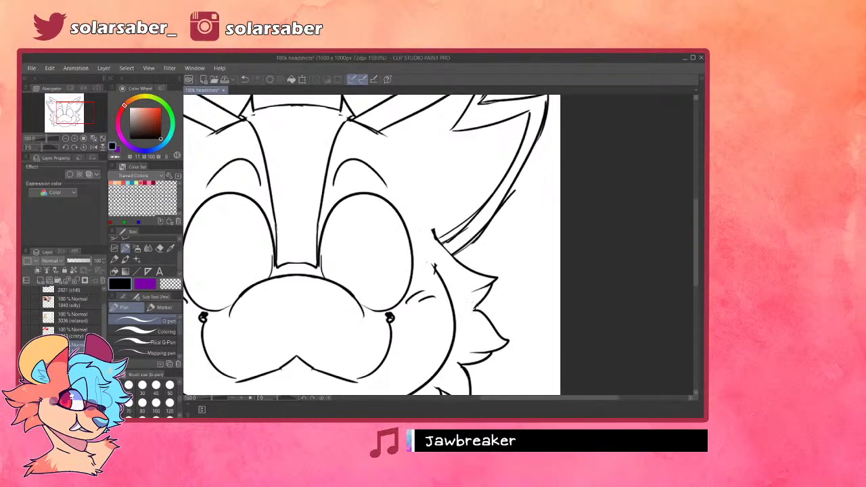
drag(521, 404, 457, 404)
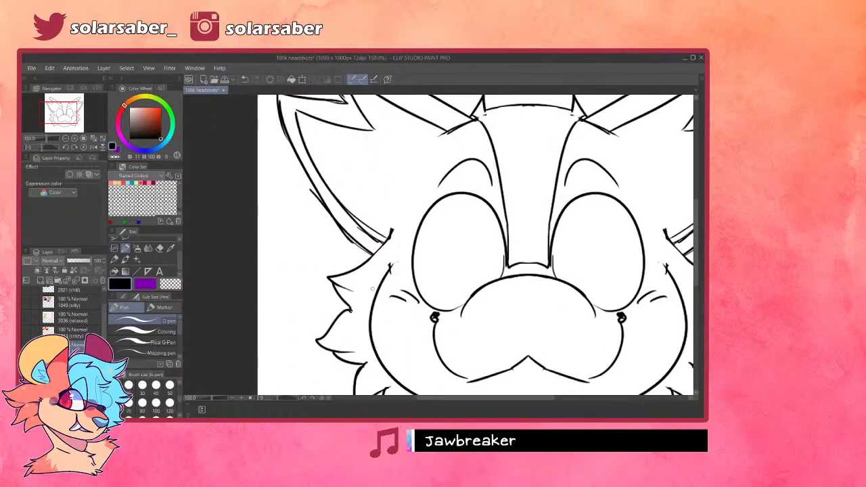
scroll(372, 289, down, 4)
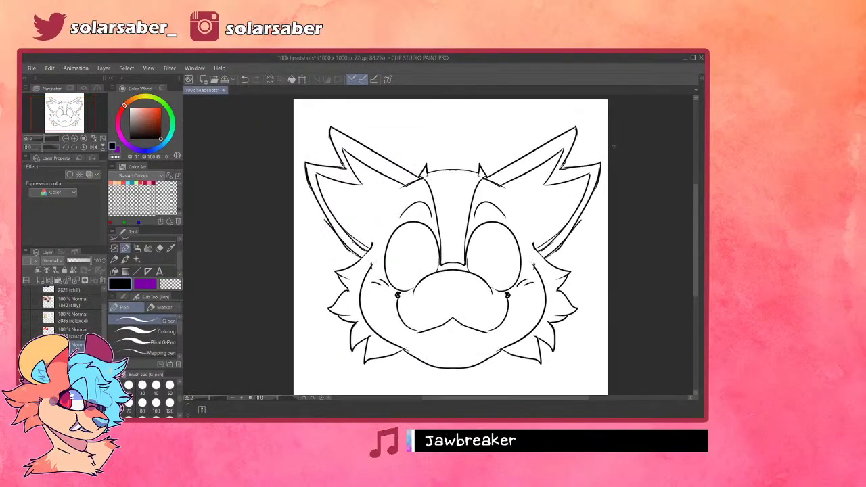
- Sample the dark red-brown fur from the reference again and fill the whole head with it using Enclose and fill
key(ctrl+v)
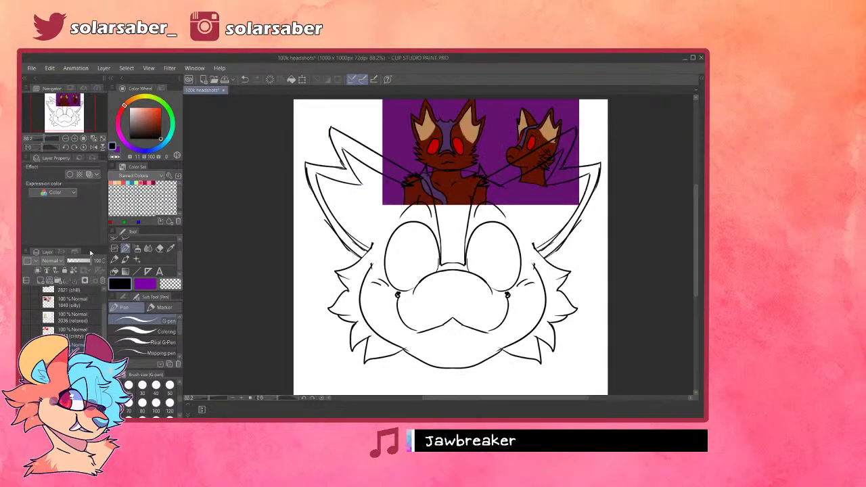
alt+click(453, 128)
key(ctrl+z)
click(115, 272)
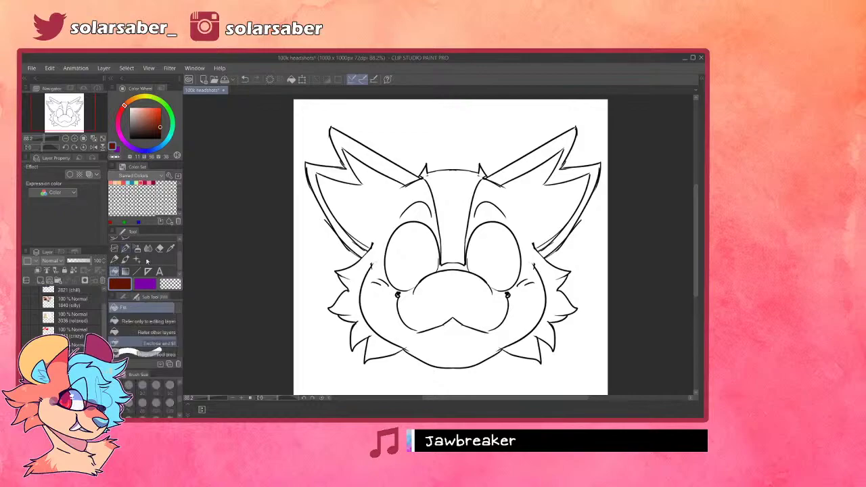
mouse_move(299, 234)
mouse_down()
mouse_move(688, 234)
mouse_move(266, 290)
mouse_up()
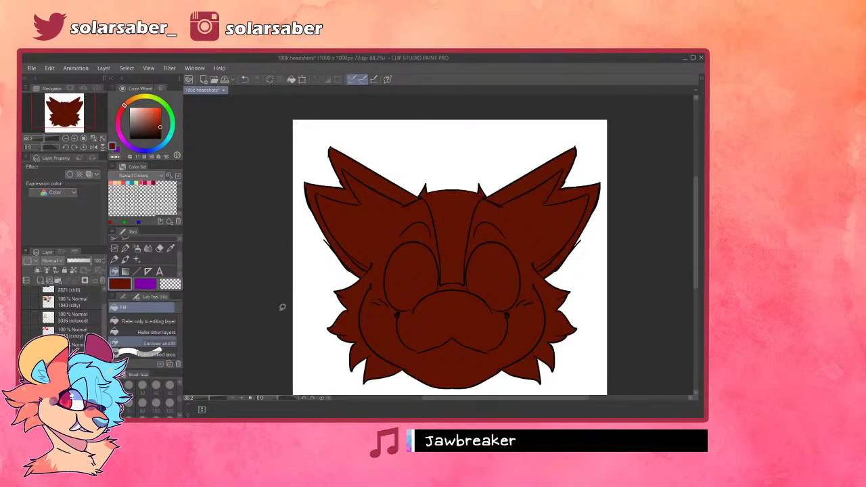
scroll(441, 249, down, 2)
scroll(509, 254, up, 2)
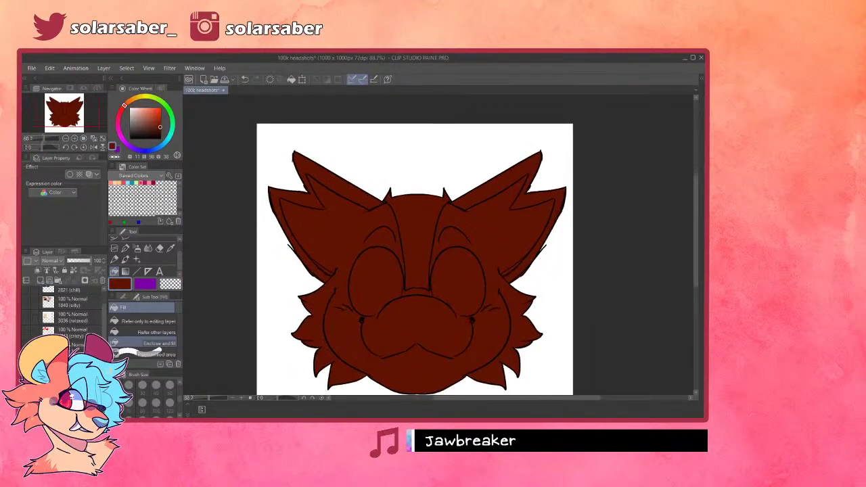
- Show the reference image, shift it clear of the head and sample the muted purple of its forehead marking
key(ctrl+v)
key(k)
drag(368, 161, 338, 163)
alt+click(381, 153)
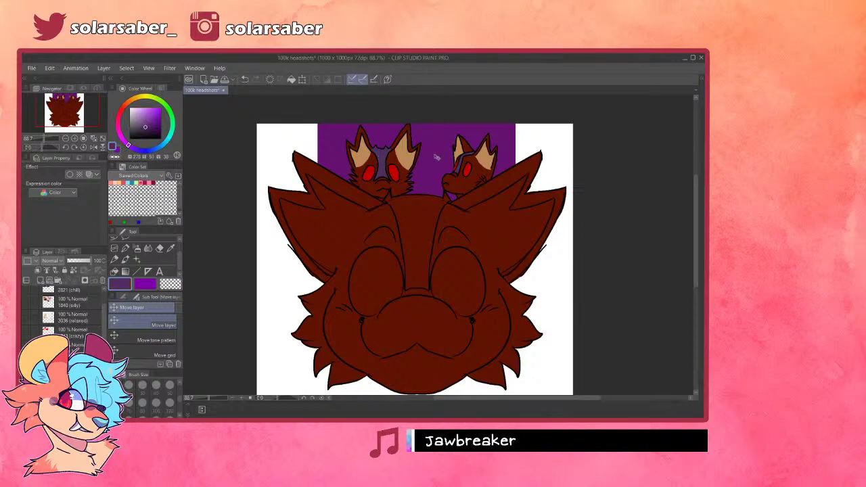
scroll(436, 156, up, 1)
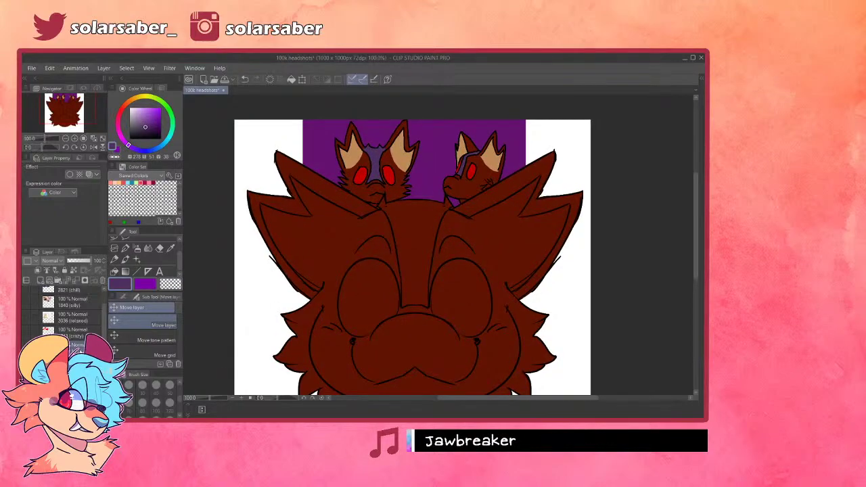
- Fill the forehead stripe down to the muzzle with the muted purple, using an expanded Auto select selection
key(w)
click(415, 231)
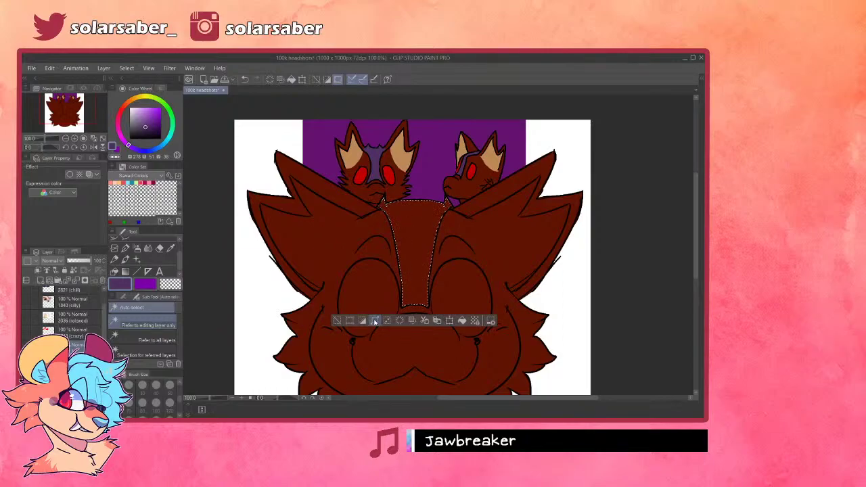
click(375, 321)
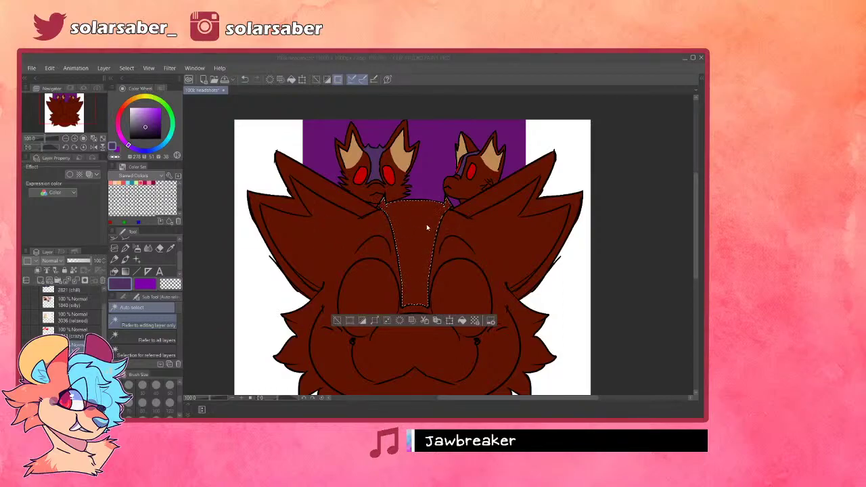
click(462, 322)
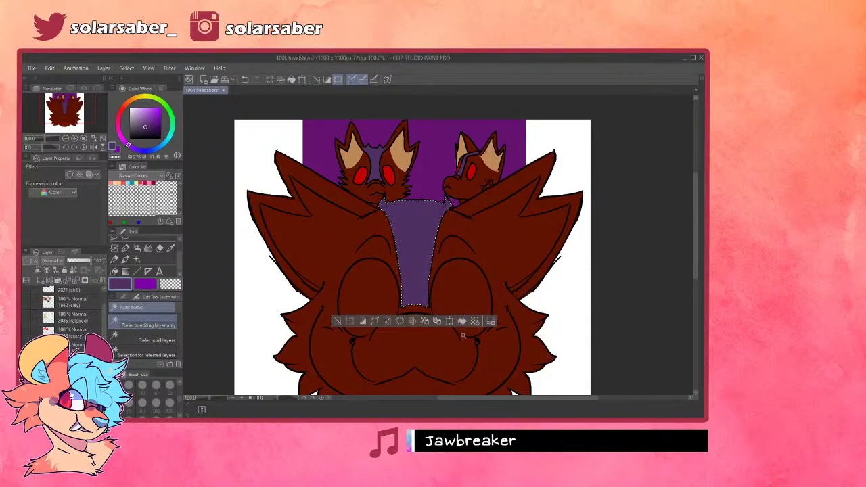
key(ctrl+d)
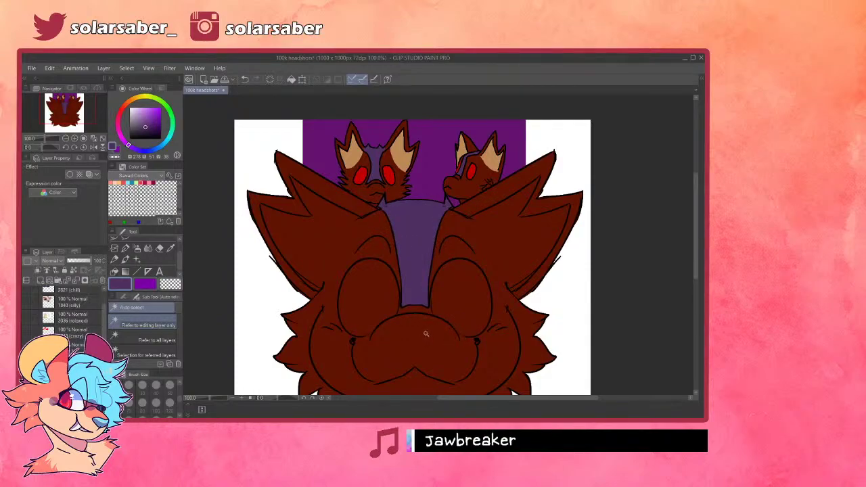
- Sample the tan inner-ear colour from the reference image
scroll(425, 334, down, 4)
scroll(451, 281, up, 3)
scroll(439, 206, up, 1)
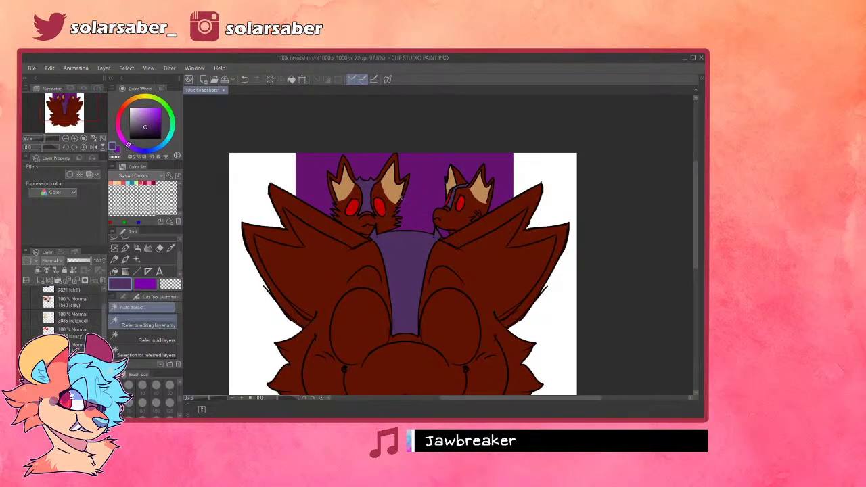
scroll(403, 199, up, 1)
right_click(390, 194)
scroll(390, 195, down, 3)
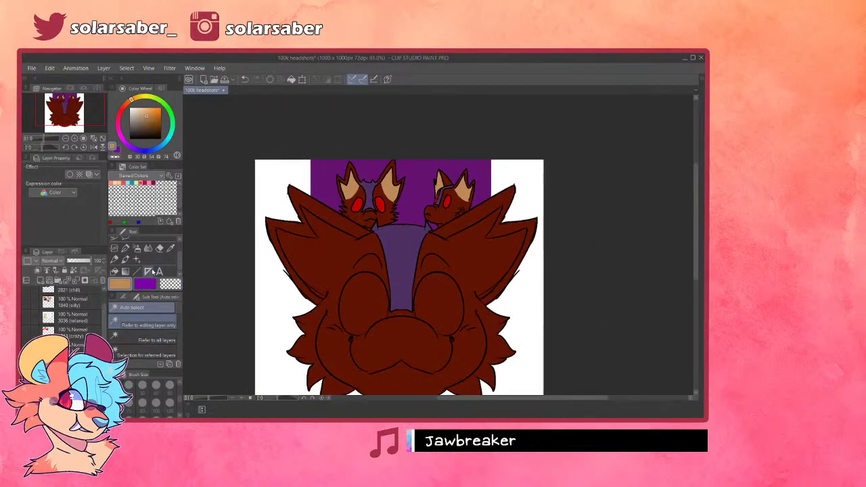
- Place a vertical symmetrical ruler down the centre line of the large canine head, through the forehead stripe and muzzle
click(148, 271)
scroll(430, 300, up, 5)
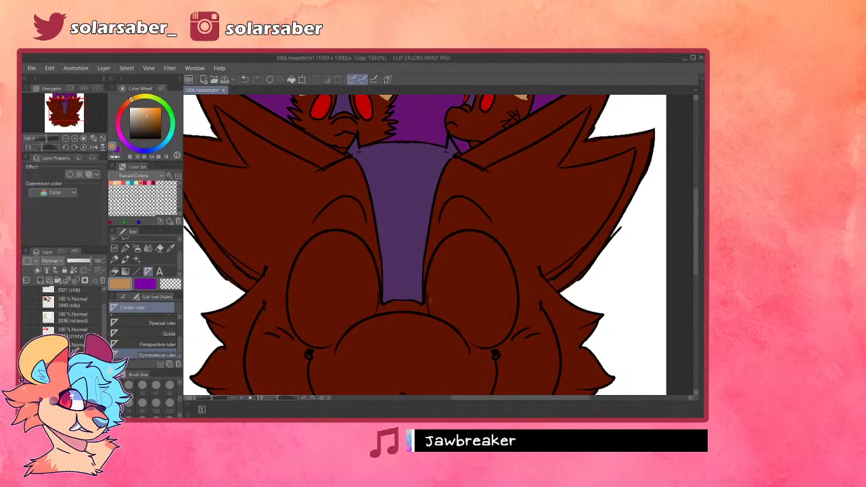
scroll(430, 300, down, 3)
scroll(428, 304, up, 3)
scroll(426, 324, down, 4)
scroll(423, 358, up, 5)
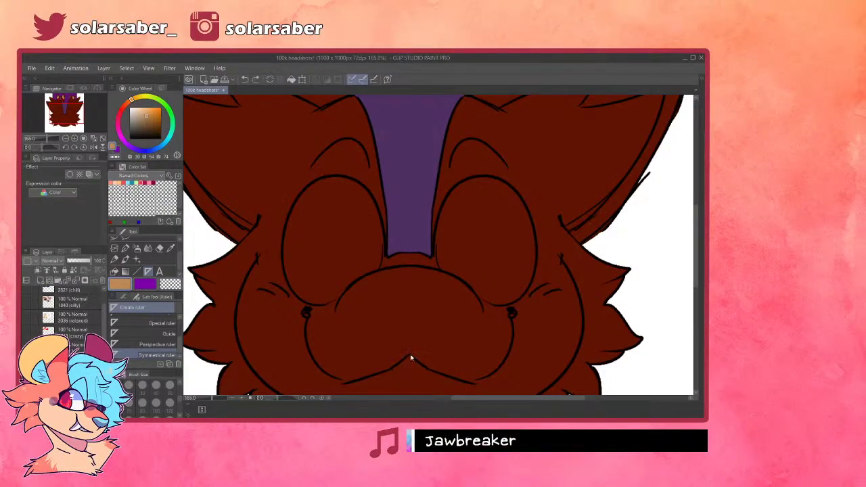
scroll(433, 311, down, 5)
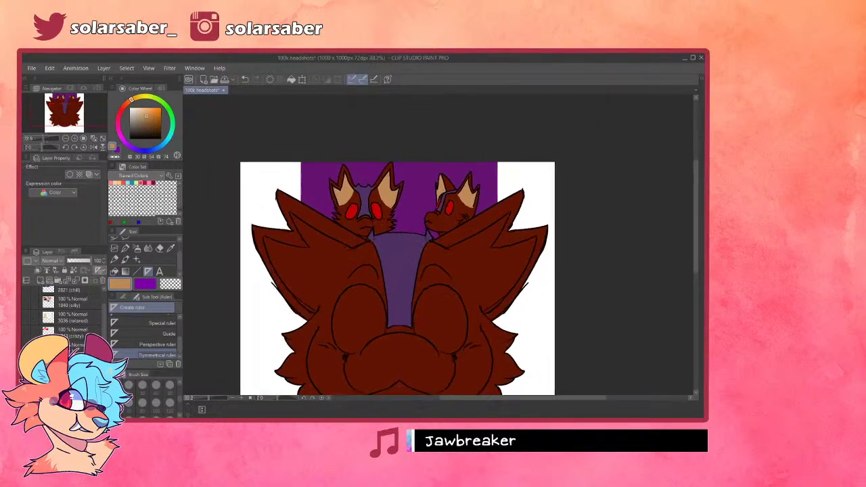
scroll(513, 157, up, 1)
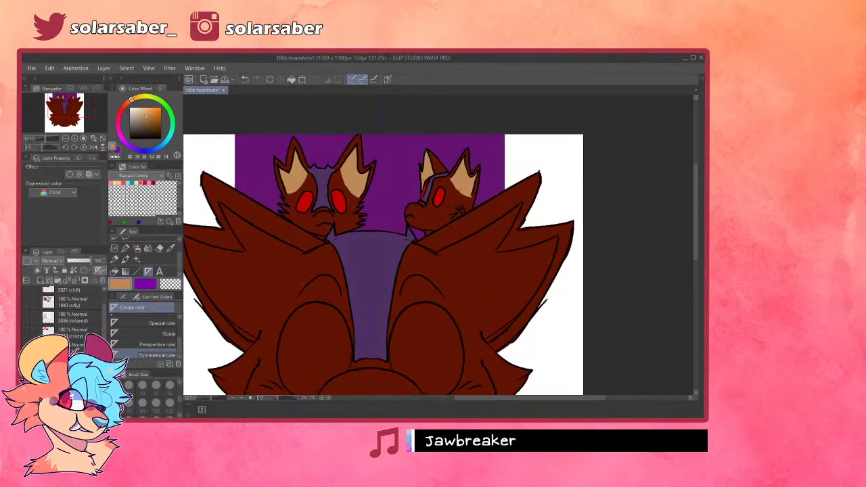
scroll(378, 156, down, 2)
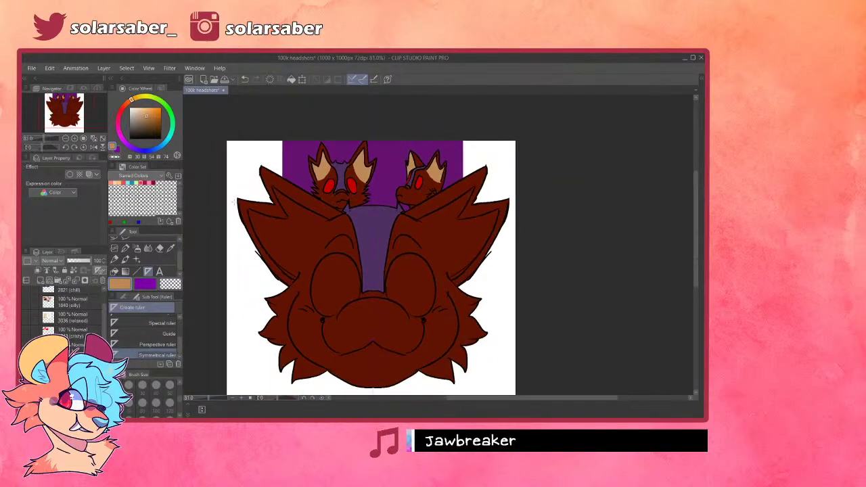
- Paint a curved tan line along the inner edge of both inner ears with the Coloring pen, redoing the stroke until clean
click(125, 248)
key(ctrl+alt+0)
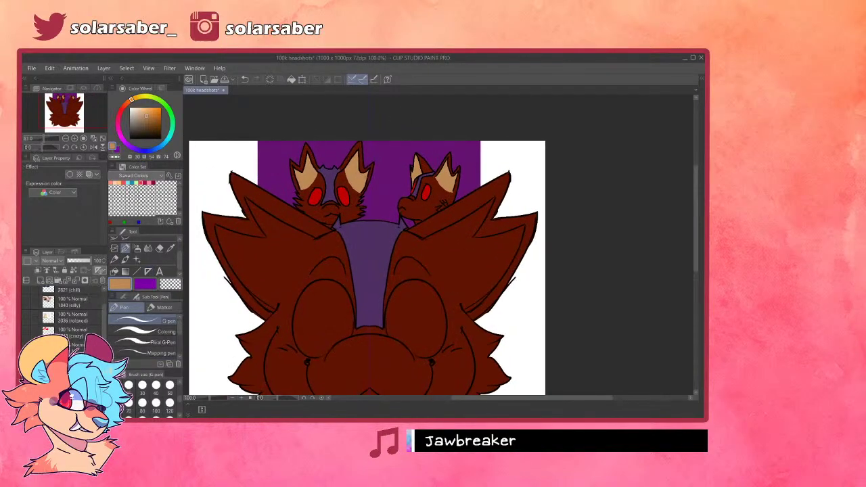
click(145, 331)
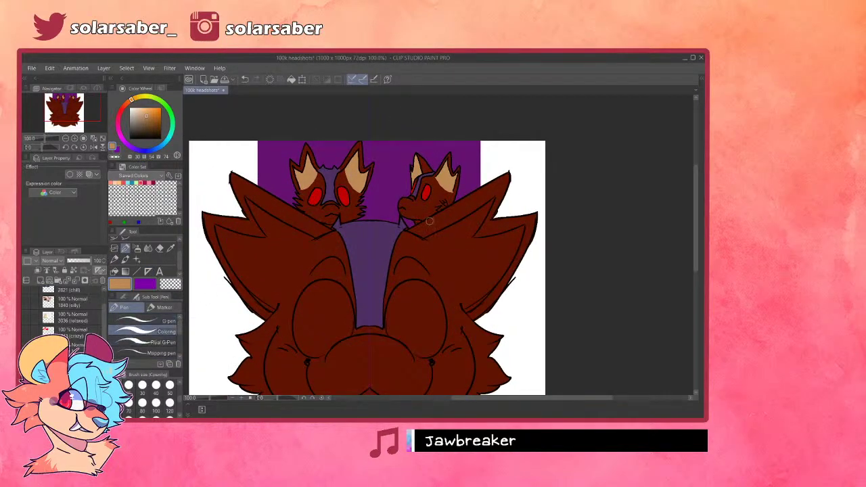
scroll(427, 225, up, 3)
scroll(521, 257, down, 1)
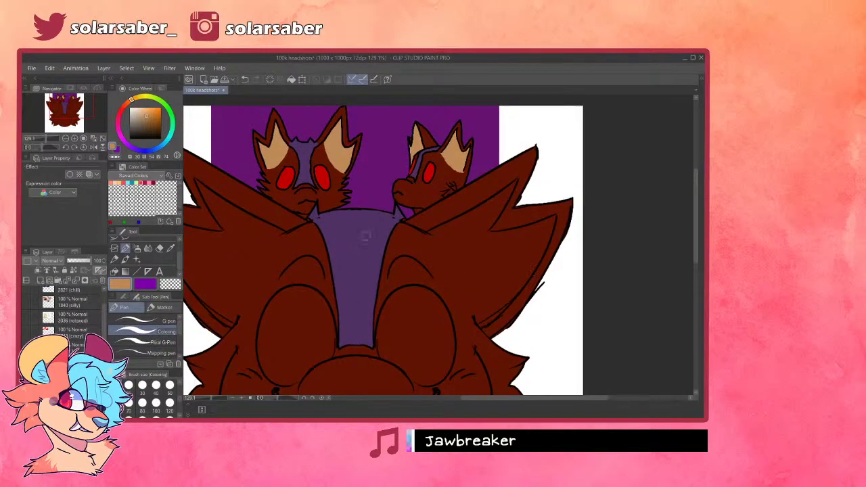
mouse_move(431, 232)
mouse_down()
mouse_move(473, 287)
mouse_move(478, 309)
mouse_up()
key(ctrl+z)
key(ctrl+z)
drag(426, 232, 480, 310)
- Outline the upper edge and first pointed tip of both inner ears in tan, undoing and redrawing the uneven strokes
drag(433, 233, 498, 196)
key(ctrl+z)
mouse_move(429, 233)
mouse_down()
mouse_move(495, 203)
mouse_move(457, 215)
mouse_move(512, 184)
mouse_move(483, 228)
mouse_up()
key(ctrl+z)
drag(515, 181, 486, 227)
key(ctrl+z)
key(ctrl+z)
drag(516, 182, 462, 253)
key(ctrl+z)
drag(508, 200, 464, 257)
key(ctrl+z)
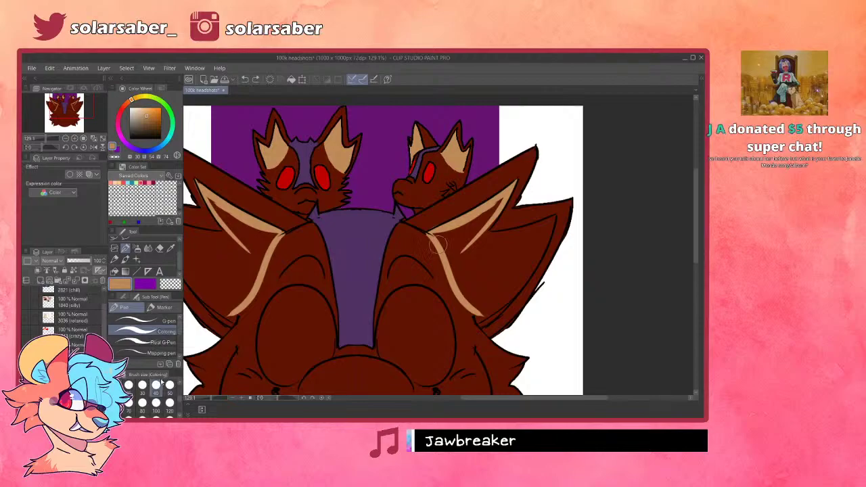
- Colour in the rest of both inner ears with tan, using the Coloring pen at brush sizes 40 and 30
mouse_move(501, 203)
mouse_down()
mouse_move(439, 241)
mouse_move(456, 226)
mouse_move(462, 263)
mouse_move(441, 234)
mouse_move(477, 259)
mouse_move(428, 232)
mouse_move(465, 245)
mouse_move(434, 235)
mouse_move(511, 241)
mouse_move(486, 230)
mouse_move(486, 219)
mouse_move(476, 241)
mouse_move(497, 211)
mouse_move(473, 244)
mouse_move(491, 220)
mouse_move(477, 241)
mouse_move(518, 243)
mouse_move(479, 239)
mouse_move(526, 231)
mouse_up()
key(ctrl+z)
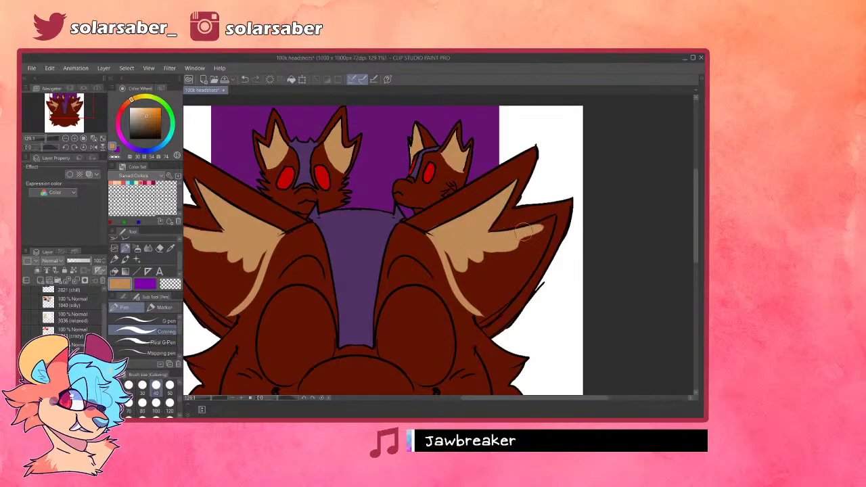
click(141, 388)
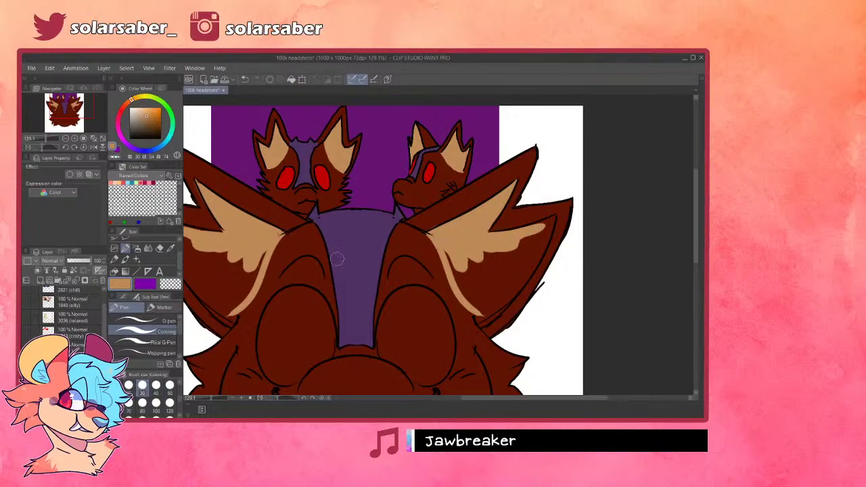
mouse_move(536, 225)
mouse_down()
mouse_move(528, 268)
mouse_move(470, 299)
mouse_move(477, 322)
mouse_move(472, 312)
mouse_move(478, 319)
mouse_move(509, 293)
mouse_move(482, 319)
mouse_move(491, 315)
mouse_move(519, 282)
mouse_move(508, 294)
mouse_move(533, 259)
mouse_move(532, 244)
mouse_move(485, 254)
mouse_move(479, 295)
mouse_move(447, 242)
mouse_move(473, 296)
mouse_move(491, 278)
mouse_move(482, 246)
mouse_move(488, 287)
mouse_move(518, 267)
mouse_move(492, 285)
mouse_move(519, 258)
mouse_move(491, 255)
mouse_move(474, 282)
mouse_move(469, 263)
mouse_move(486, 246)
mouse_move(483, 260)
mouse_move(500, 296)
mouse_up()
drag(541, 234, 472, 257)
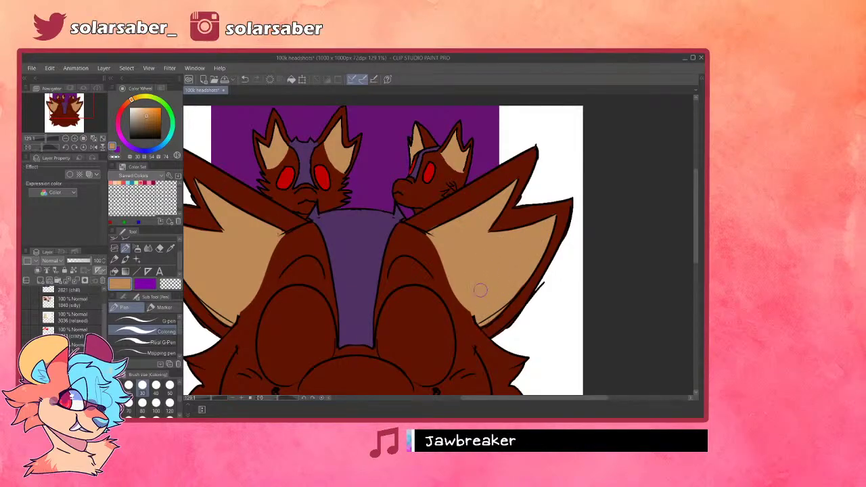
- Sample the dark red-brown fur and trim the inner edges of both tan inner ears with a mirrored stroke
scroll(521, 203, down, 2)
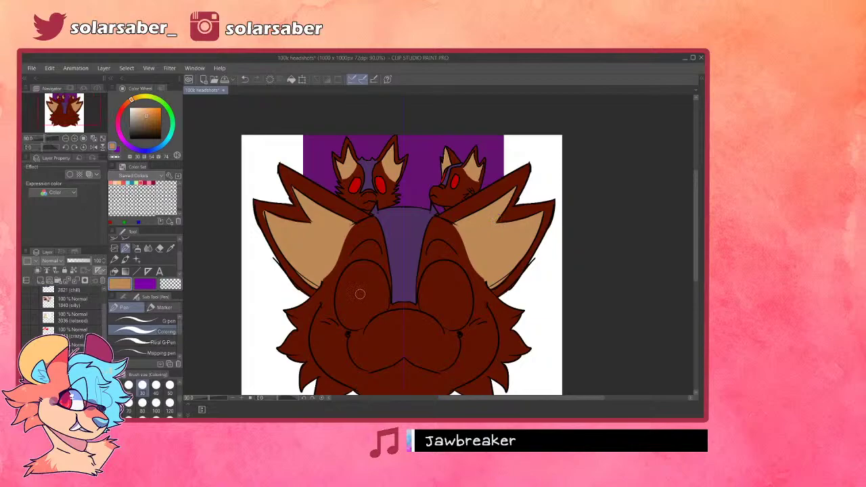
alt+click(360, 294)
scroll(379, 270, up, 1)
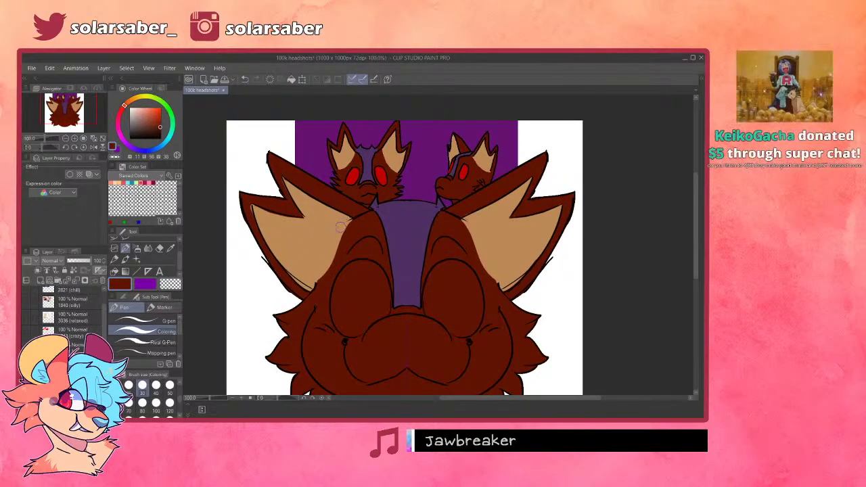
drag(353, 218, 311, 289)
key(ctrl+z)
drag(350, 222, 312, 290)
key(ctrl+z)
drag(352, 220, 318, 280)
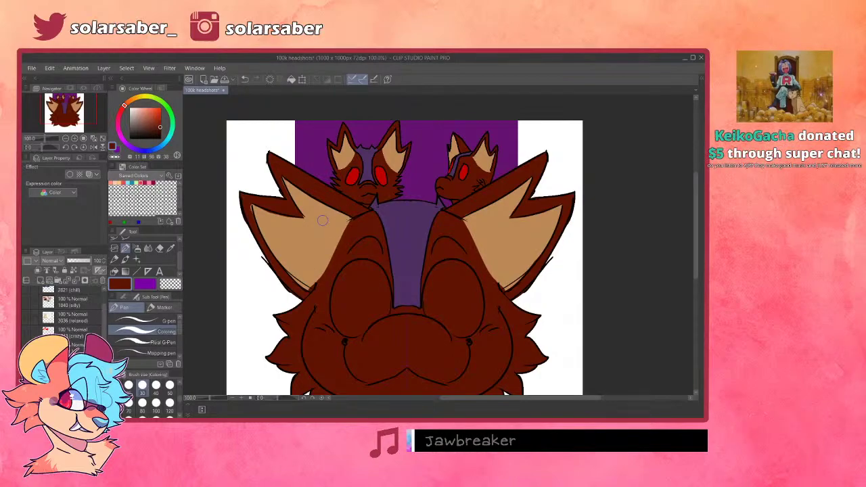
- Sample the red from the reference's eye, select both eye shapes with Auto select and fill them with it
scroll(335, 213, down, 3)
scroll(367, 182, up, 4)
alt+click(369, 182)
scroll(369, 182, down, 1)
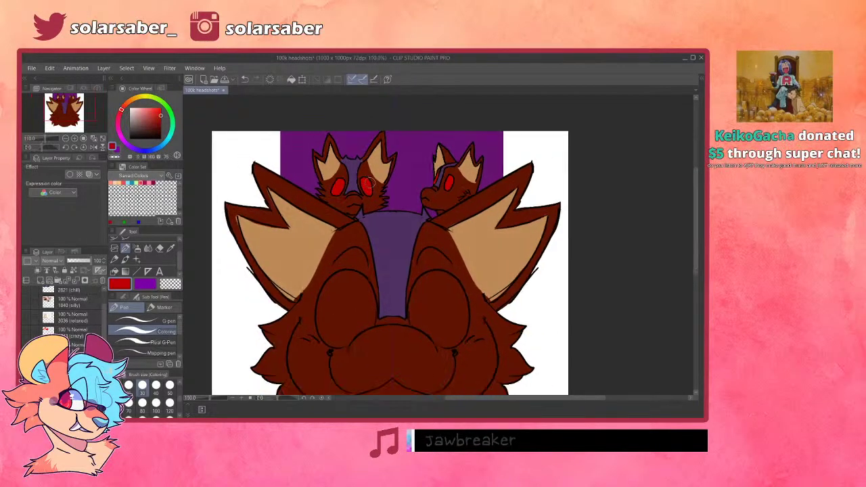
scroll(412, 286, up, 3)
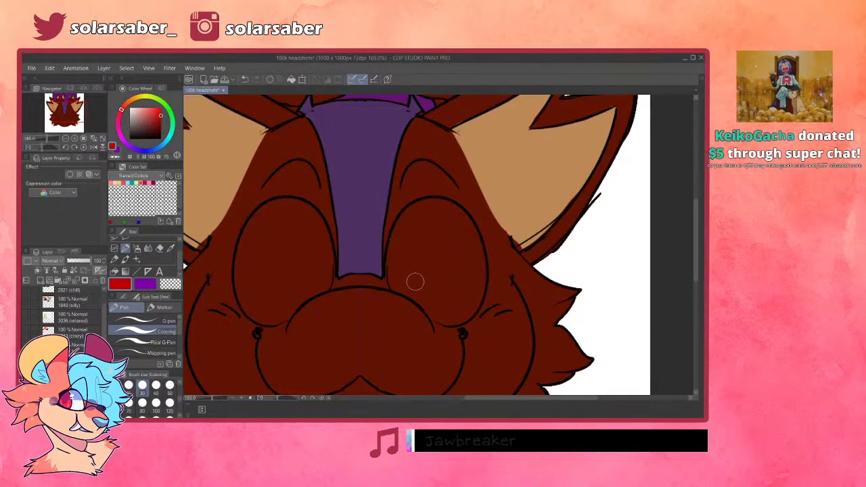
key(w)
click(314, 249)
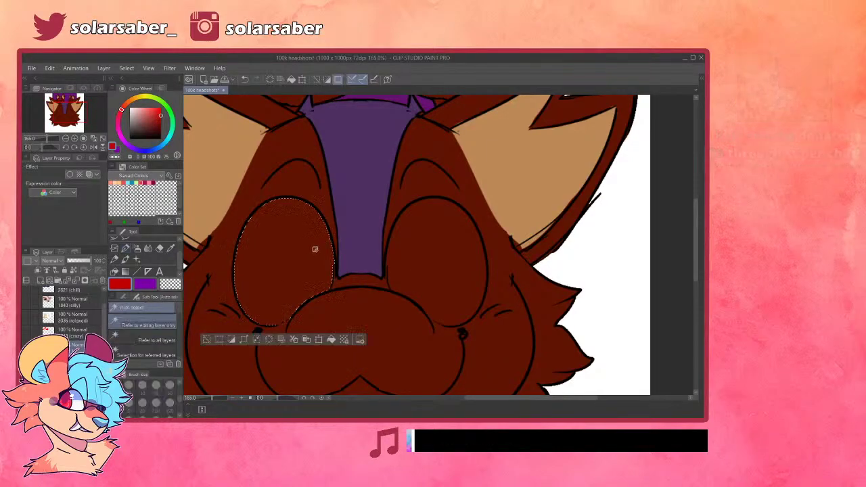
shift+click(434, 255)
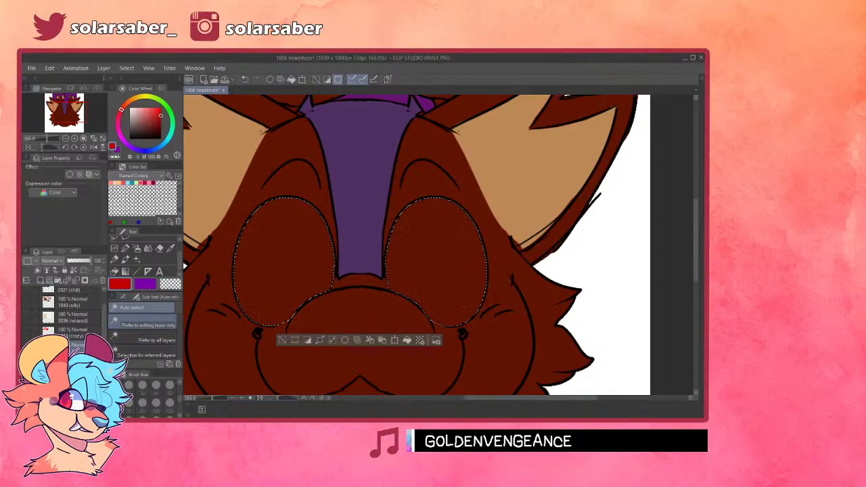
click(406, 340)
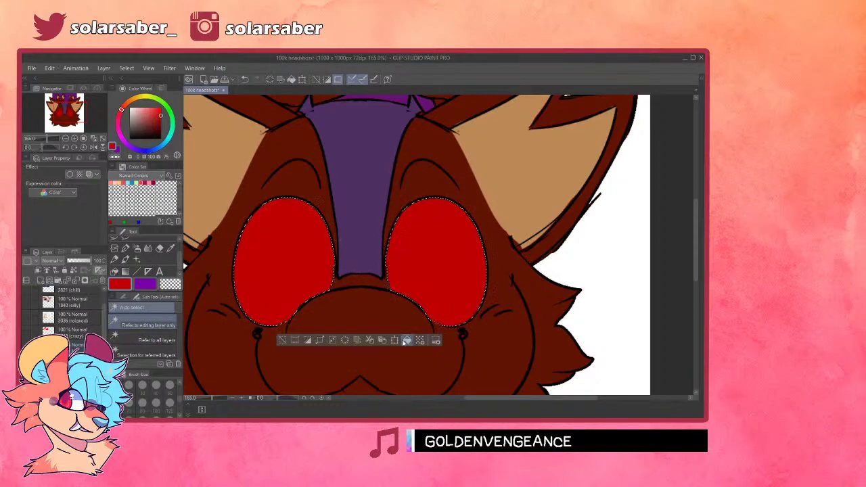
- Shade the upper half of both eyes in a darker red with the Soft airbrush
click(136, 248)
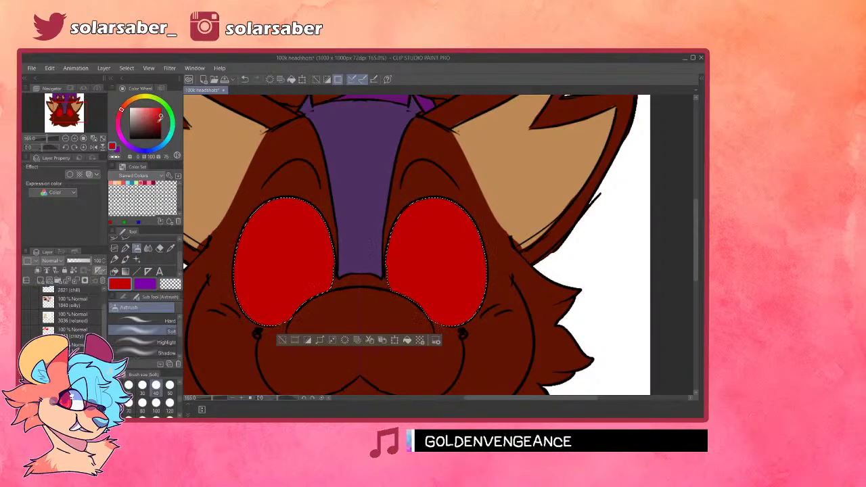
click(160, 124)
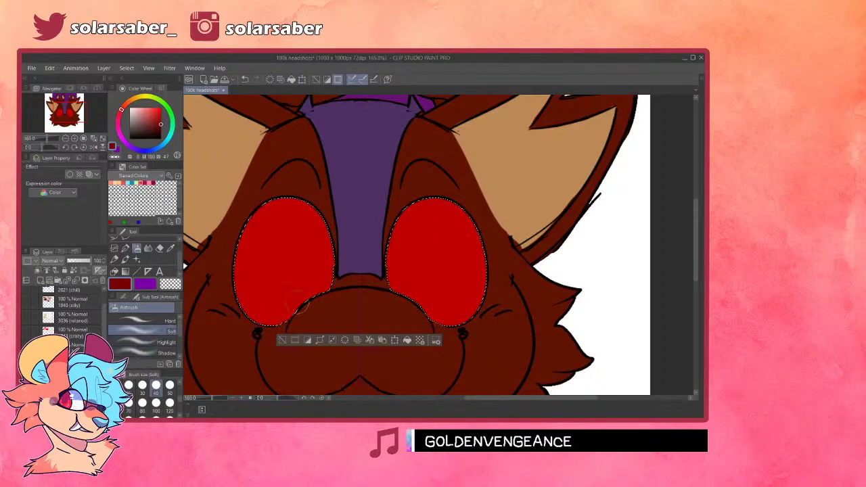
mouse_move(372, 247)
mouse_down()
mouse_move(428, 242)
mouse_move(391, 227)
mouse_move(467, 209)
mouse_move(410, 201)
mouse_move(371, 221)
mouse_move(503, 213)
mouse_move(379, 229)
mouse_move(477, 205)
mouse_move(380, 222)
mouse_move(491, 229)
mouse_move(370, 243)
mouse_move(463, 222)
mouse_move(374, 252)
mouse_move(484, 255)
mouse_move(365, 265)
mouse_move(514, 270)
mouse_move(392, 247)
mouse_move(519, 242)
mouse_move(358, 216)
mouse_up()
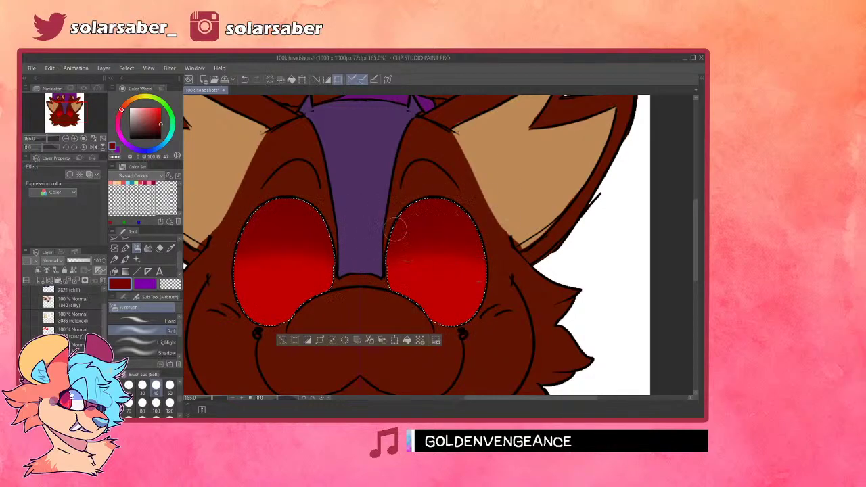
- Sample the bright red from the lower eye, paint a thin rim inside the eyes' upper edges with the Coloring pen, and deselect
alt+click(253, 301)
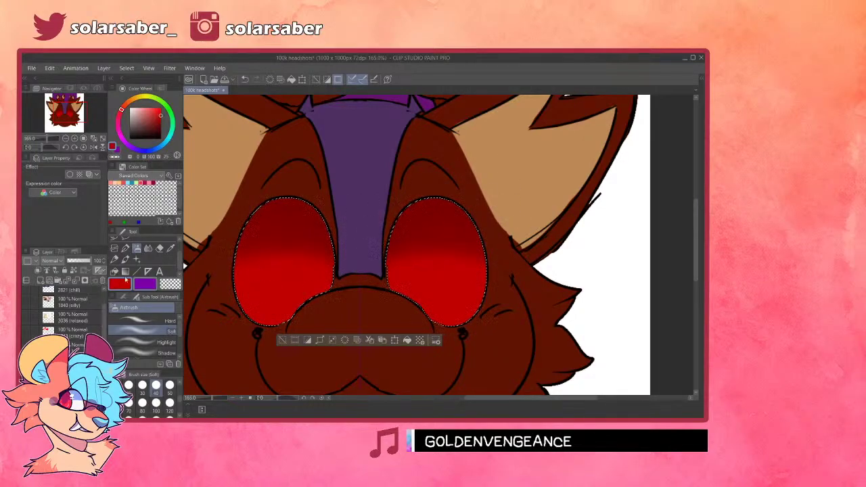
click(126, 248)
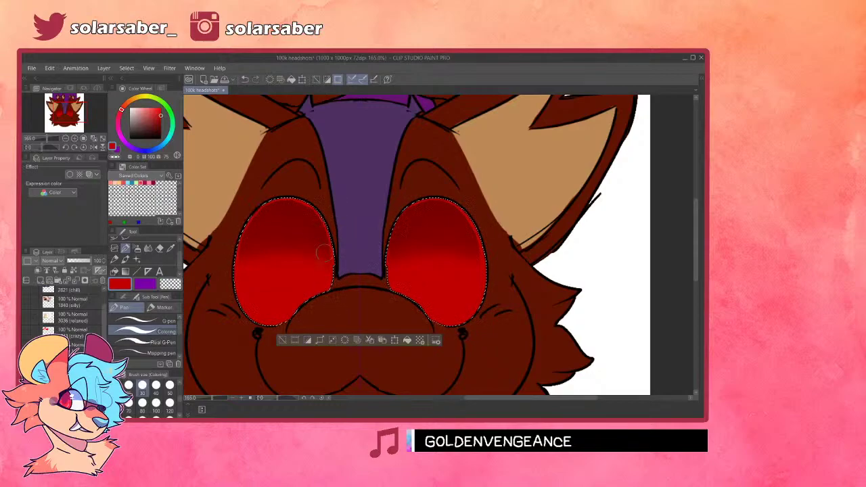
key(ctrl+d)
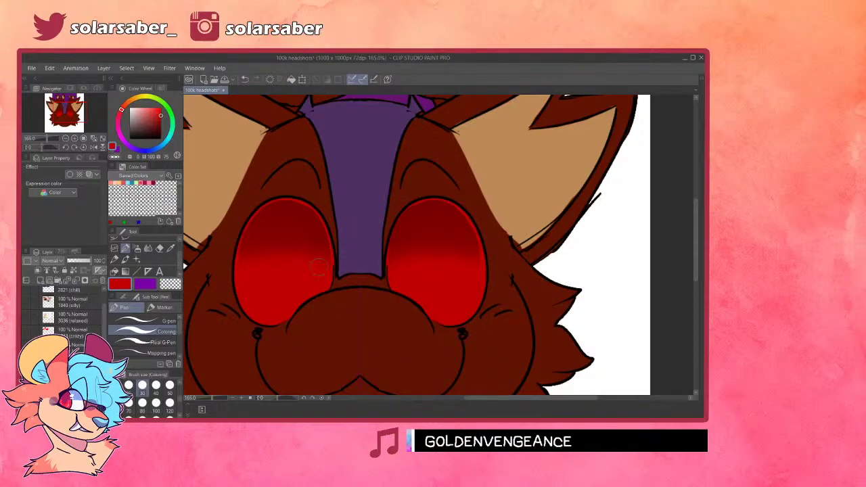
- Select the symmetrical ruler on the head with the Object tool and delete it
scroll(226, 262, down, 6)
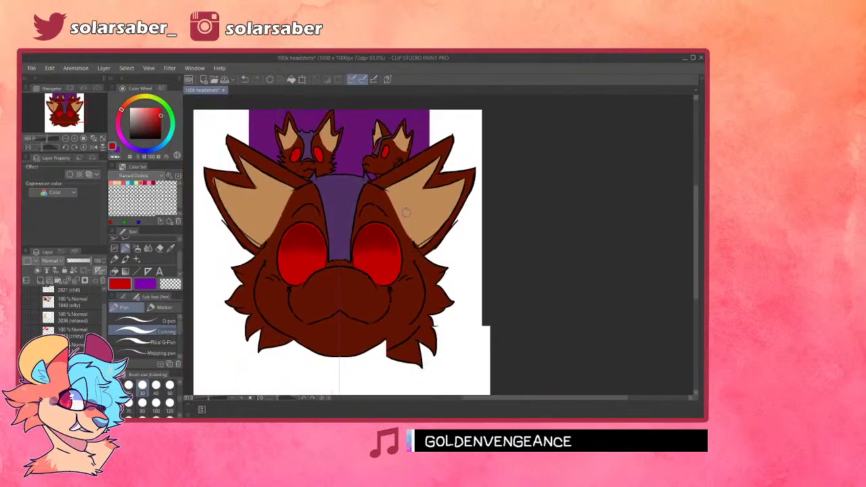
scroll(365, 217, up, 2)
scroll(365, 217, up, 1)
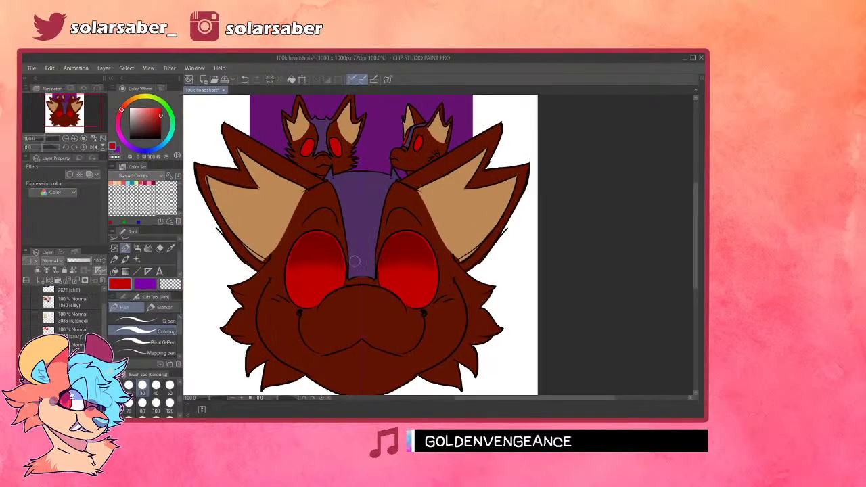
scroll(353, 309, up, 1)
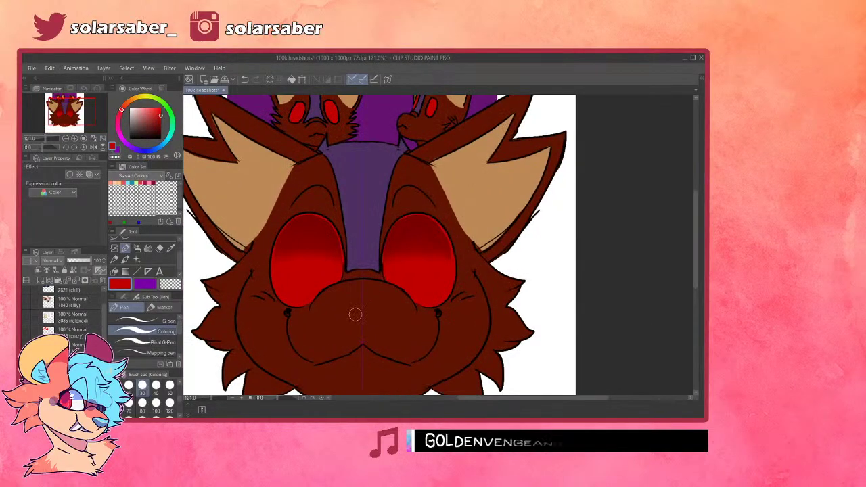
scroll(361, 309, up, 1)
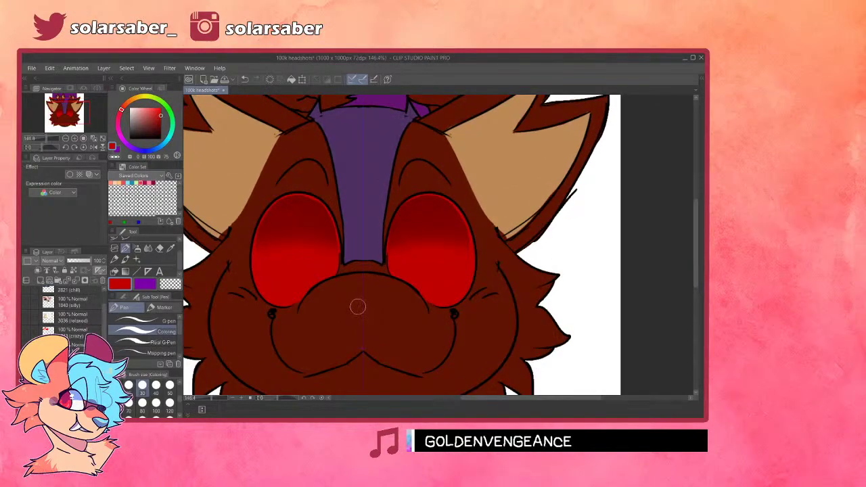
key(o)
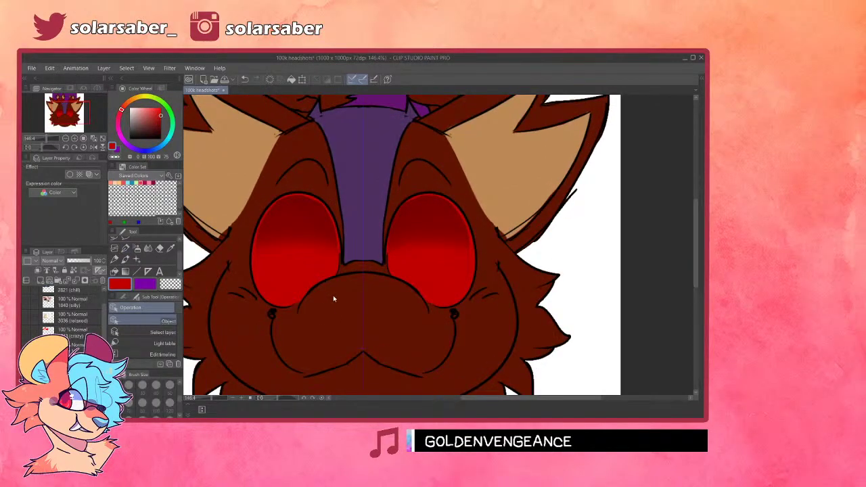
scroll(340, 296, up, 1)
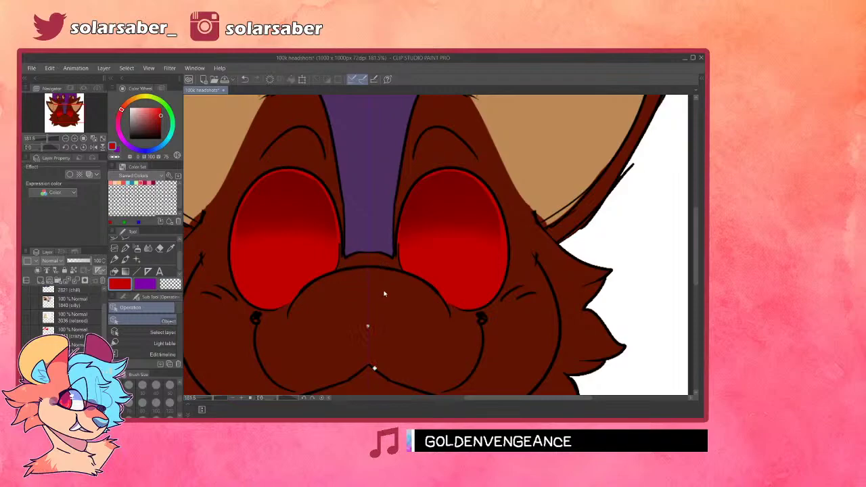
scroll(401, 286, down, 4)
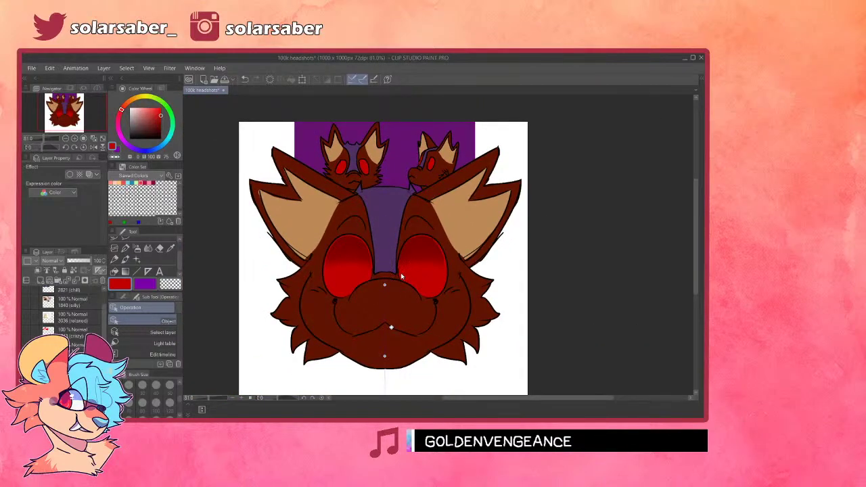
key(Delete)
scroll(405, 256, down, 2)
scroll(385, 244, up, 1)
scroll(370, 277, down, 1)
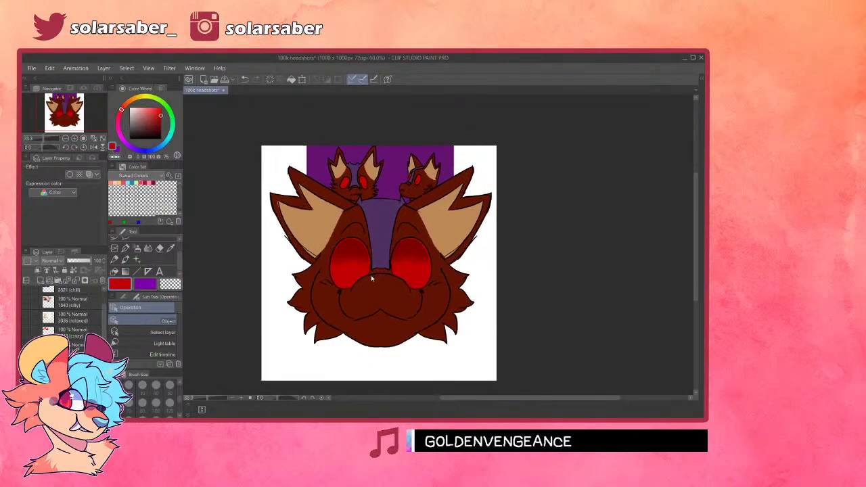
scroll(370, 274, up, 1)
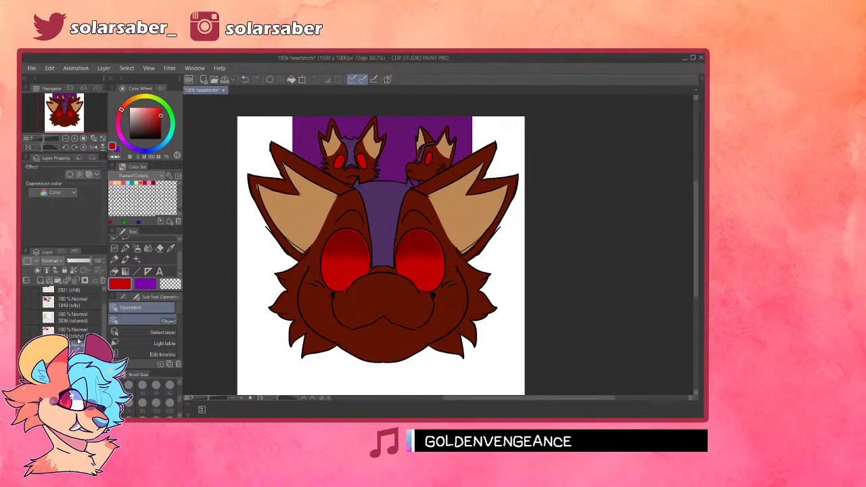
- Shift the reference sheet around behind the brown canine's head to compare the finished colours with its figures
scroll(393, 143, down, 1)
scroll(331, 143, up, 2)
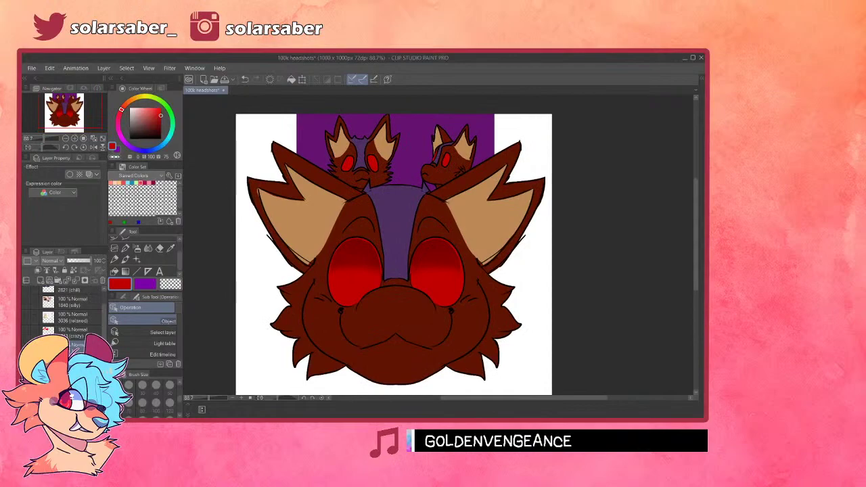
key(k)
mouse_move(373, 153)
mouse_down()
mouse_move(323, 160)
mouse_move(301, 328)
mouse_move(299, 167)
mouse_move(270, 197)
mouse_move(364, 139)
mouse_up()
scroll(364, 138, down, 2)
scroll(356, 164, up, 3)
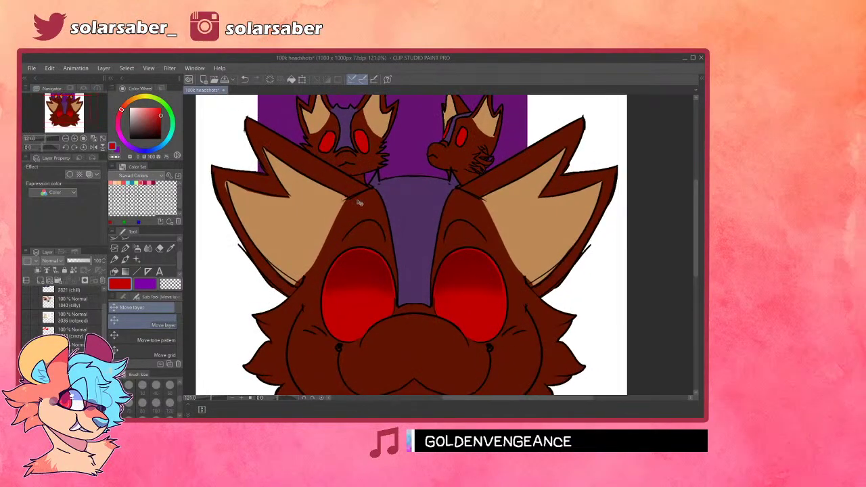
scroll(358, 199, down, 2)
scroll(356, 112, up, 1)
drag(330, 140, 269, 145)
scroll(300, 167, down, 2)
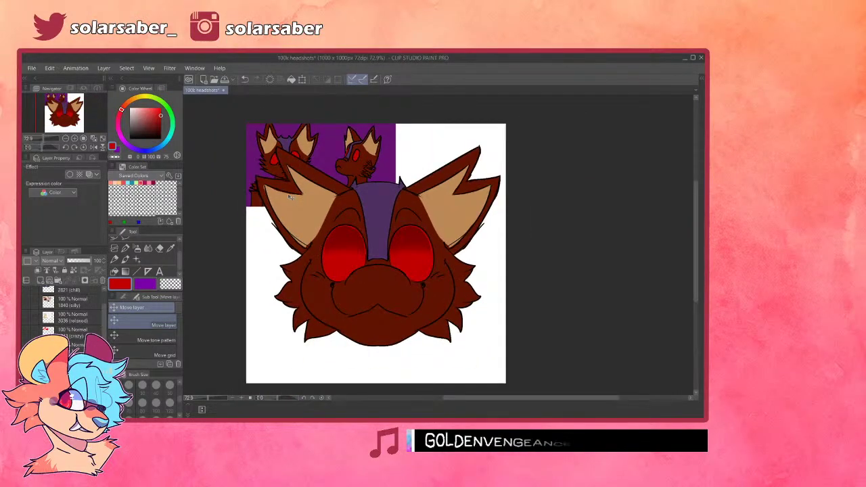
scroll(309, 186, down, 1)
drag(320, 156, 356, 163)
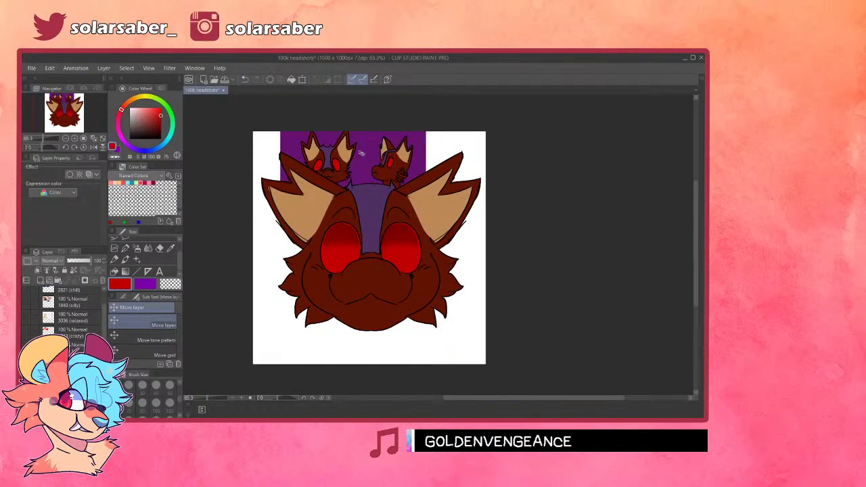
scroll(361, 141, up, 3)
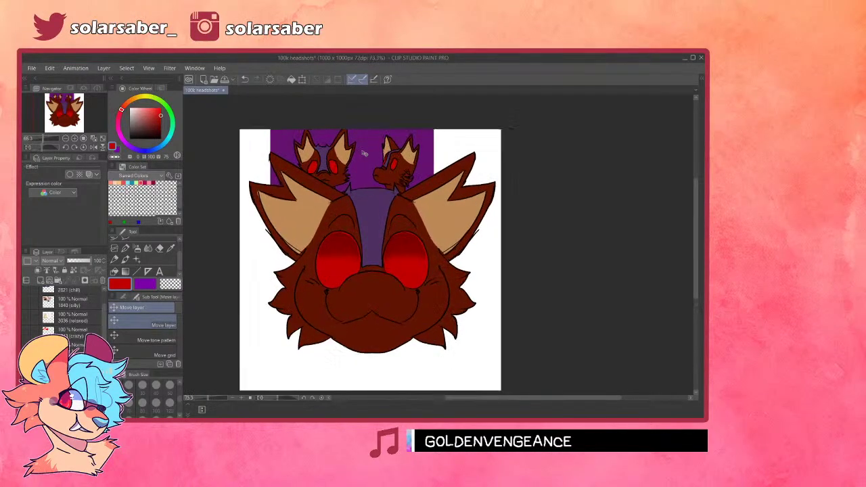
scroll(369, 150, down, 3)
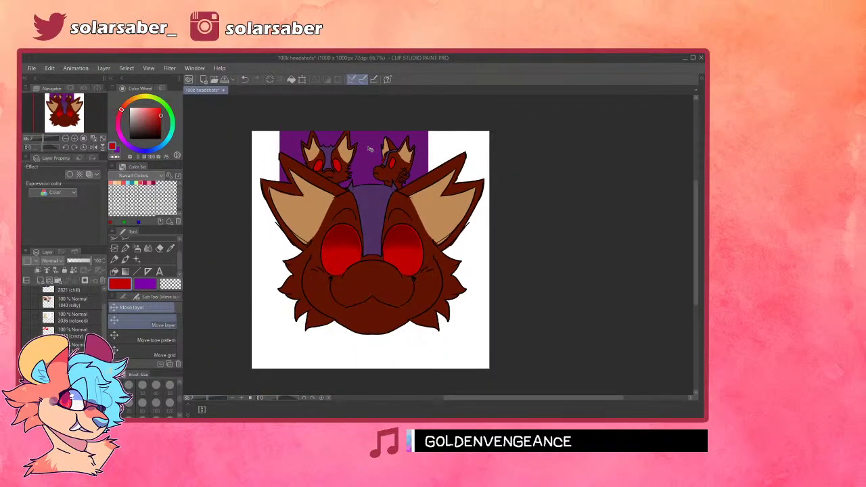
drag(358, 160, 336, 164)
drag(317, 162, 396, 152)
scroll(326, 183, up, 3)
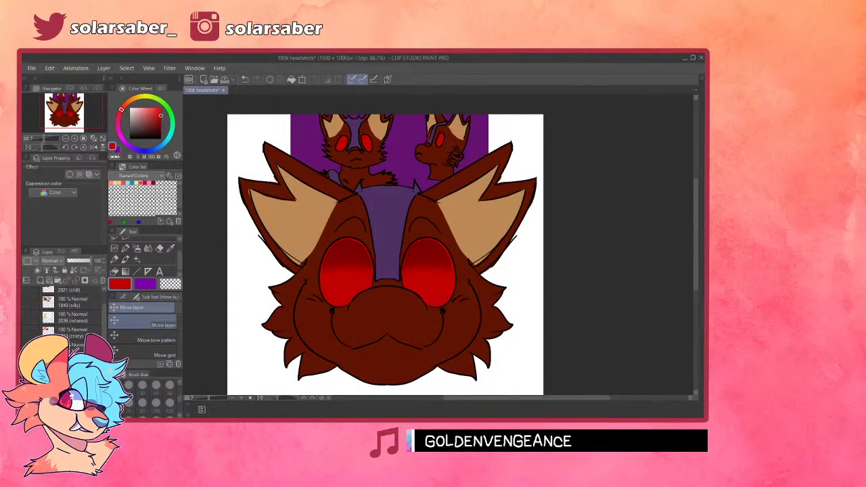
- Hide the reference sheet so that only the finished canine headshot remains on the white canvas
click(27, 361)
scroll(301, 192, down, 3)
scroll(332, 251, up, 2)
scroll(349, 224, down, 2)
scroll(358, 245, up, 2)
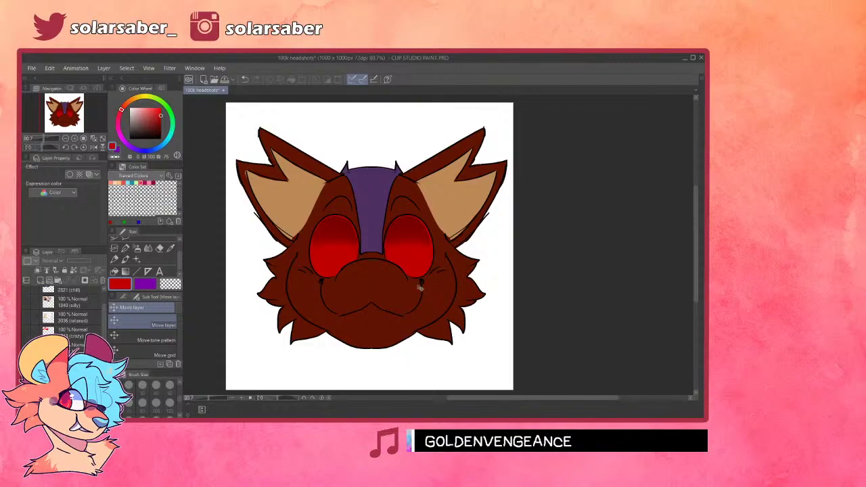
- Show the next character's red-and-white striped clown reference on the blank canvas and select its drawing layer
drag(103, 321, 104, 306)
scroll(67, 312, up, 5)
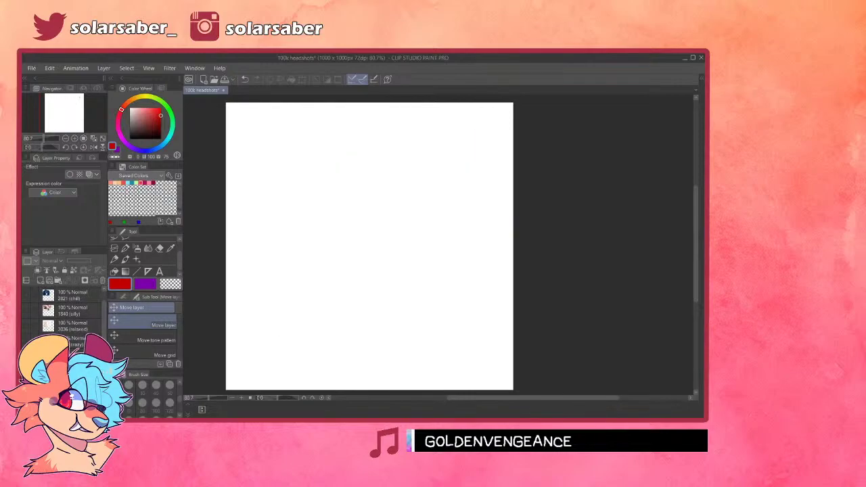
click(25, 340)
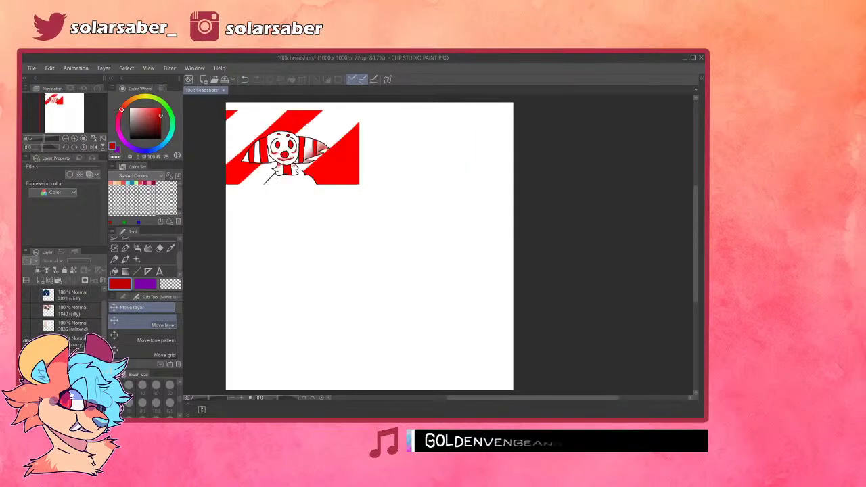
click(70, 343)
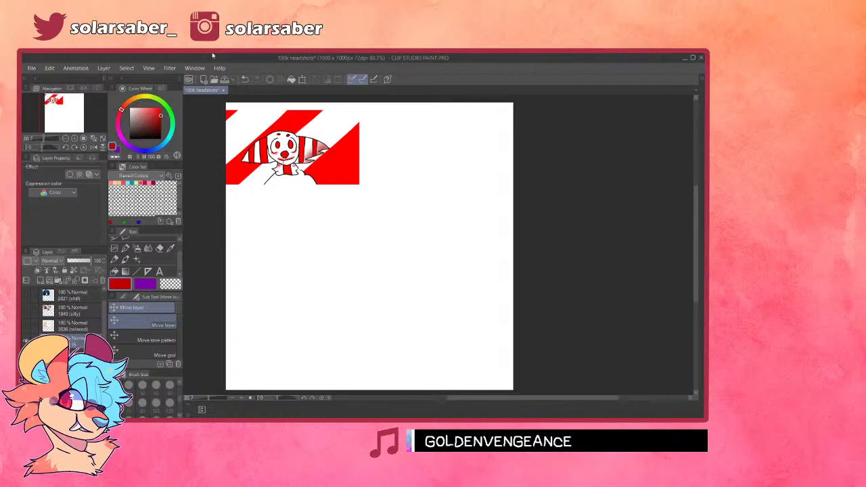
scroll(364, 150, down, 5)
scroll(369, 167, up, 5)
scroll(332, 186, down, 2)
scroll(339, 177, up, 2)
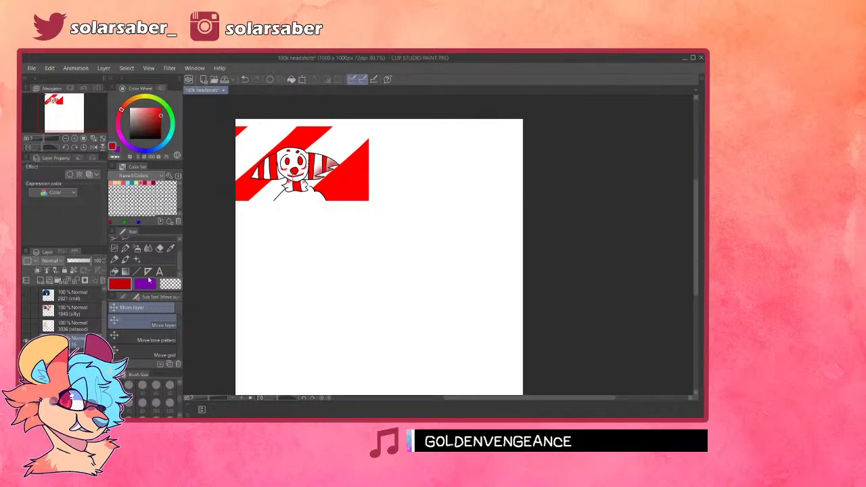
- Place a vertical symmetrical ruler down the middle of the canvas
key(u)
drag(381, 120, 372, 233)
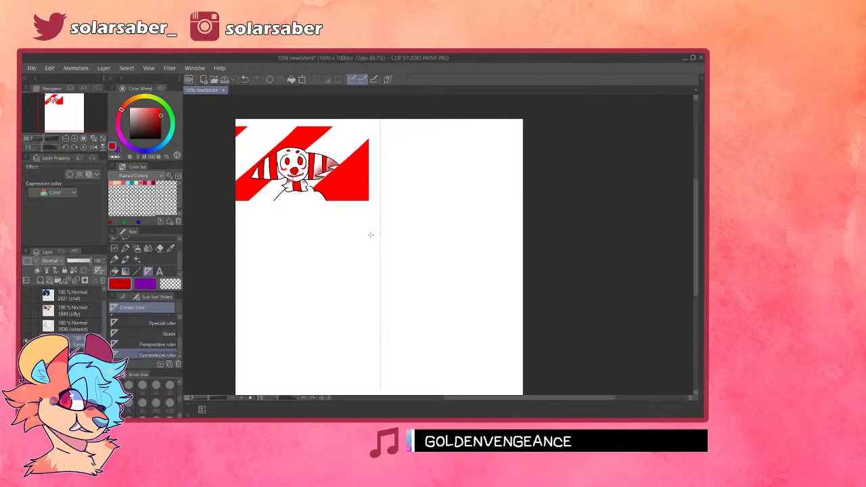
scroll(343, 246, down, 1)
scroll(363, 255, up, 1)
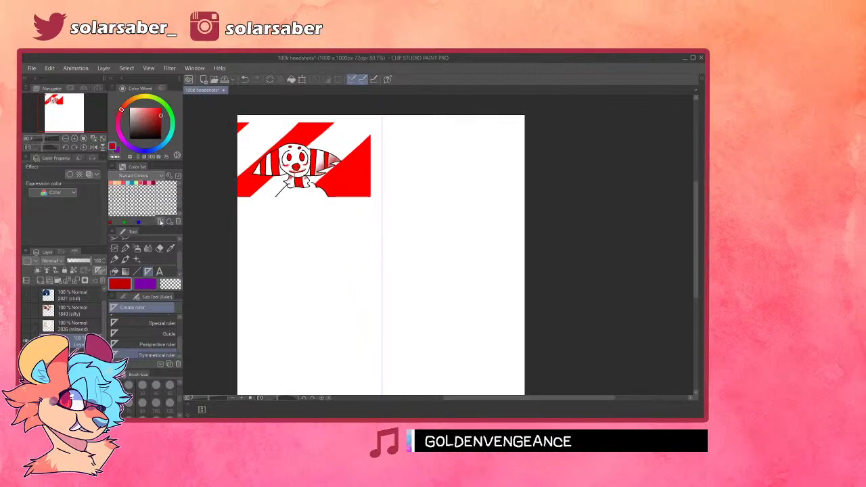
- Choose the pinkish red from the saved colours and move the striped clown reference to the canvas's lower-right corner
click(125, 248)
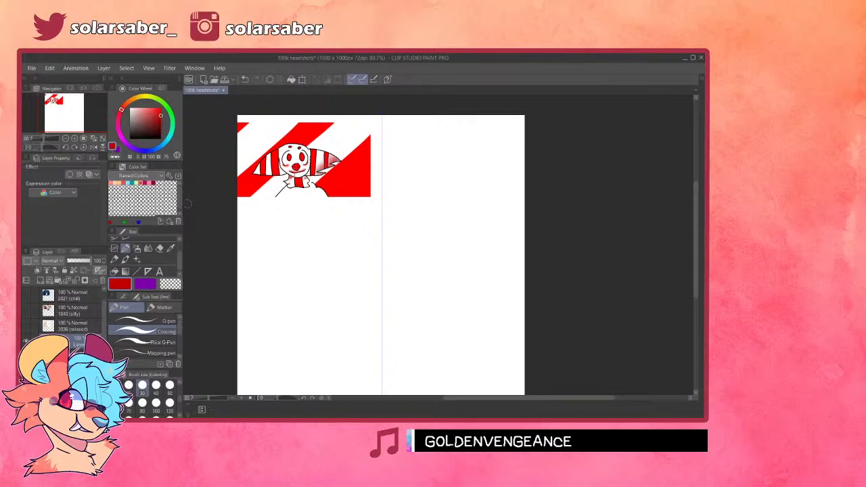
click(131, 183)
click(123, 182)
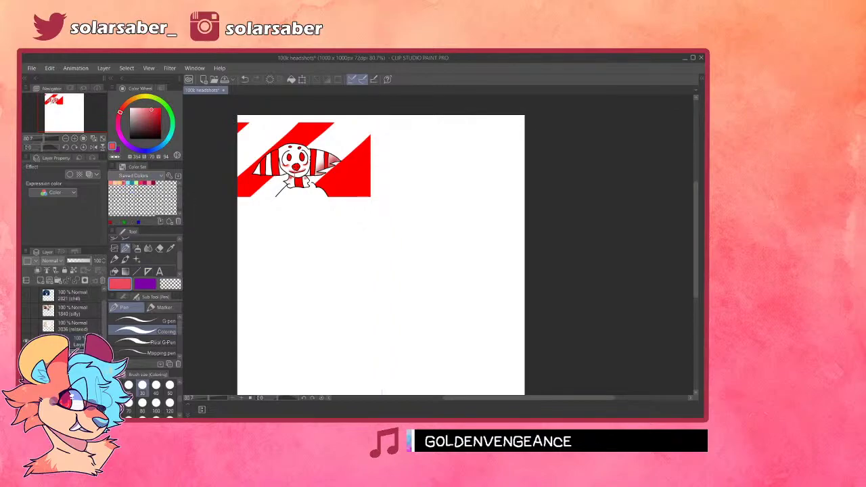
key(k)
drag(331, 214, 505, 389)
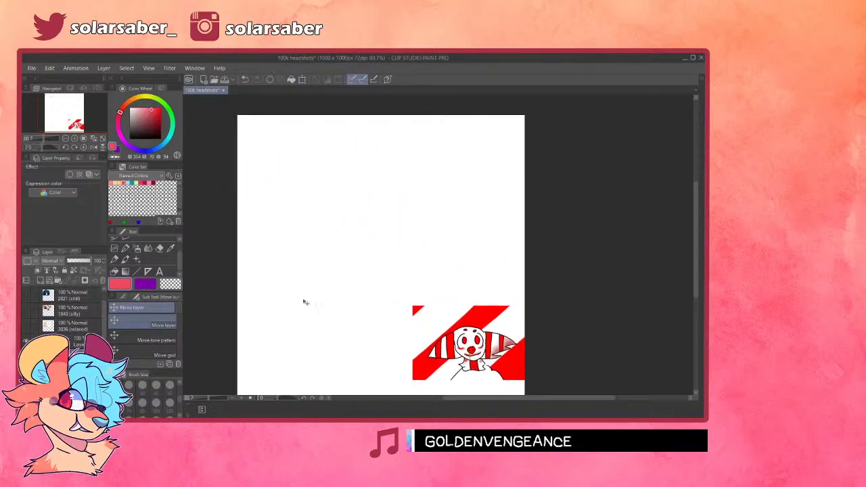
- Sketch a large symmetrical circle for the head around the ruler with the G-pen
click(125, 252)
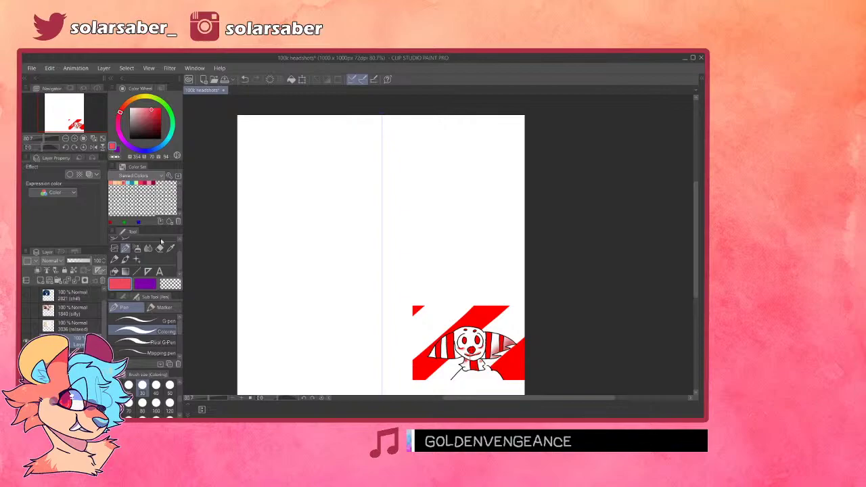
click(163, 321)
mouse_move(332, 213)
mouse_down()
mouse_move(317, 228)
mouse_move(370, 331)
mouse_up()
key(ctrl+z)
key(ctrl+z)
mouse_move(376, 181)
mouse_down()
mouse_move(308, 284)
mouse_move(381, 330)
mouse_up()
drag(365, 182, 382, 181)
scroll(419, 325, down, 3)
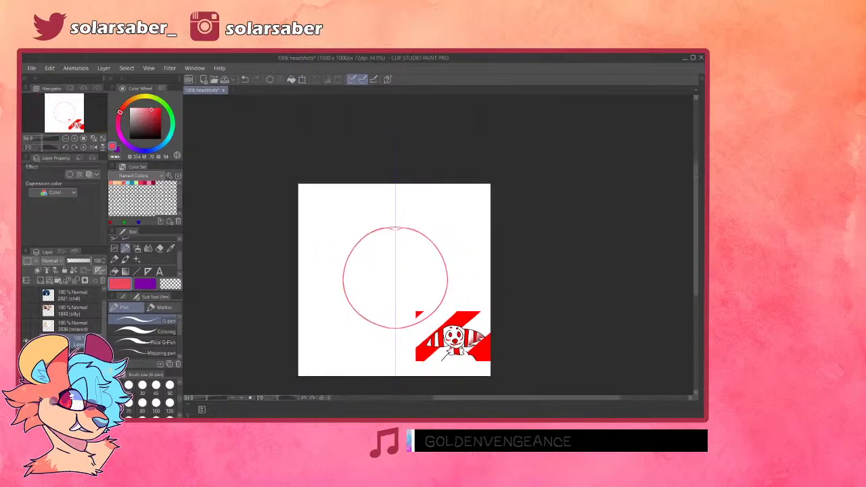
scroll(466, 345, up, 4)
- Nudge the head circle and its ruler slightly up and left, and select the ruler with the Object tool
key(k)
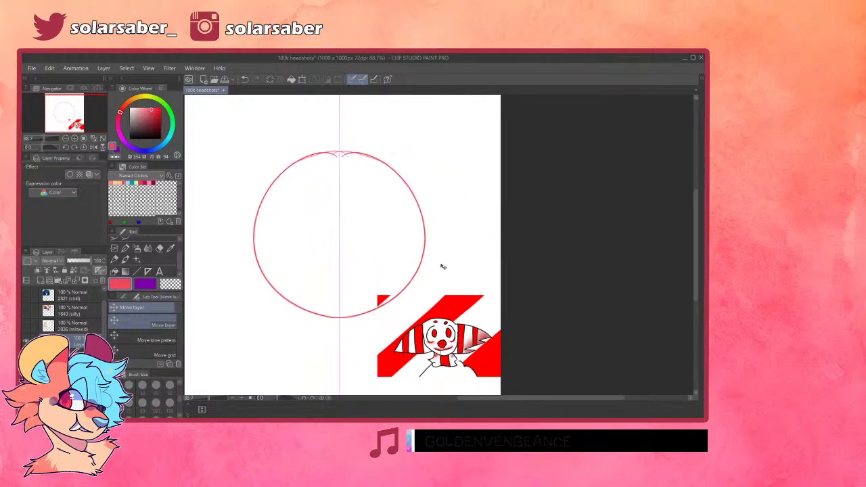
scroll(376, 249, down, 1)
scroll(377, 249, up, 1)
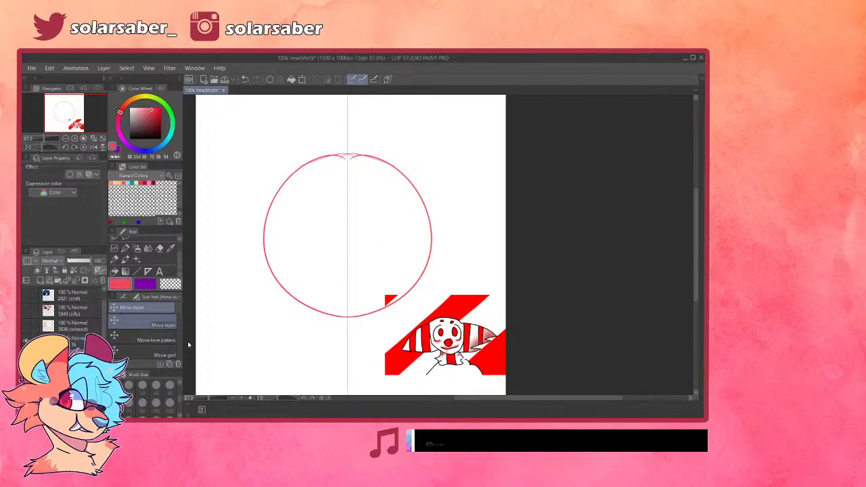
scroll(398, 245, up, 2)
key(o)
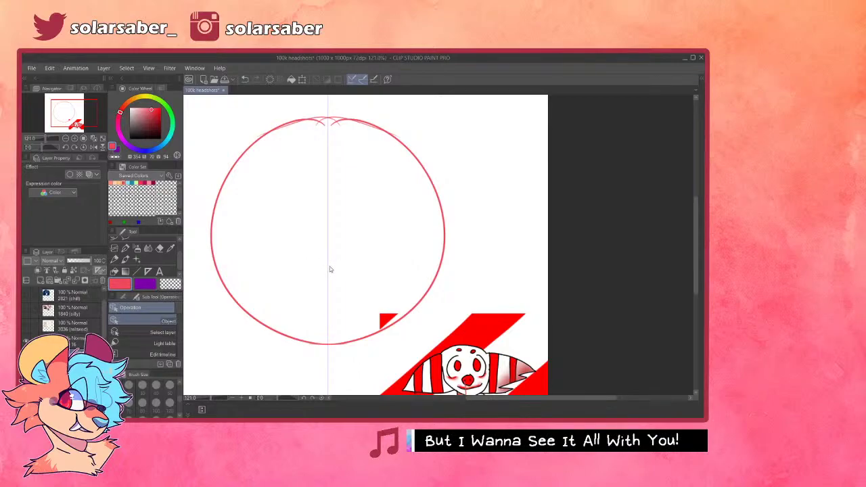
scroll(435, 237, down, 2)
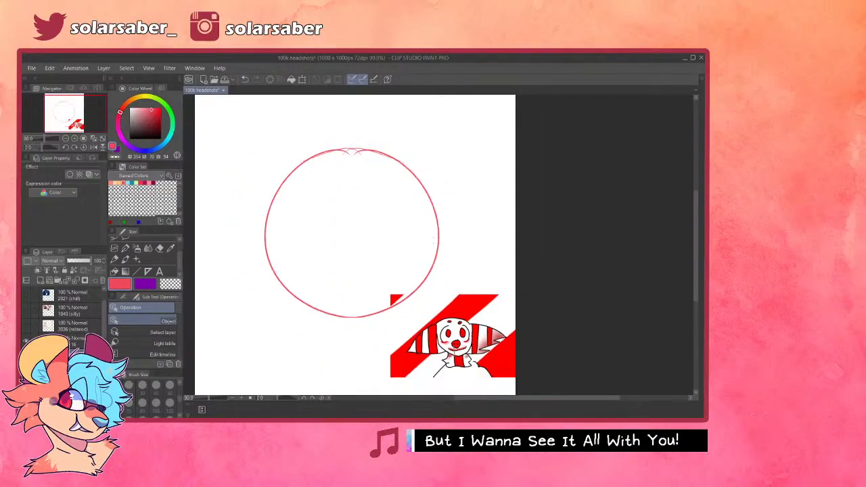
click(266, 244)
scroll(428, 300, down, 3)
scroll(370, 257, up, 4)
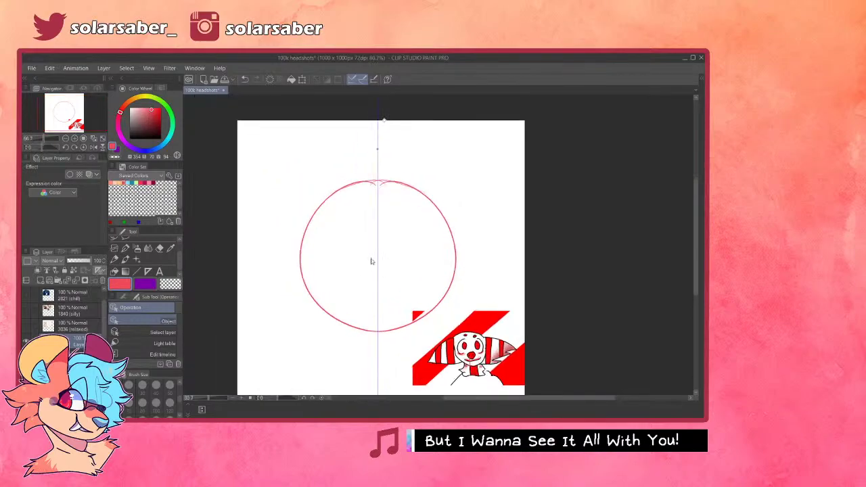
scroll(372, 257, down, 2)
scroll(376, 261, up, 1)
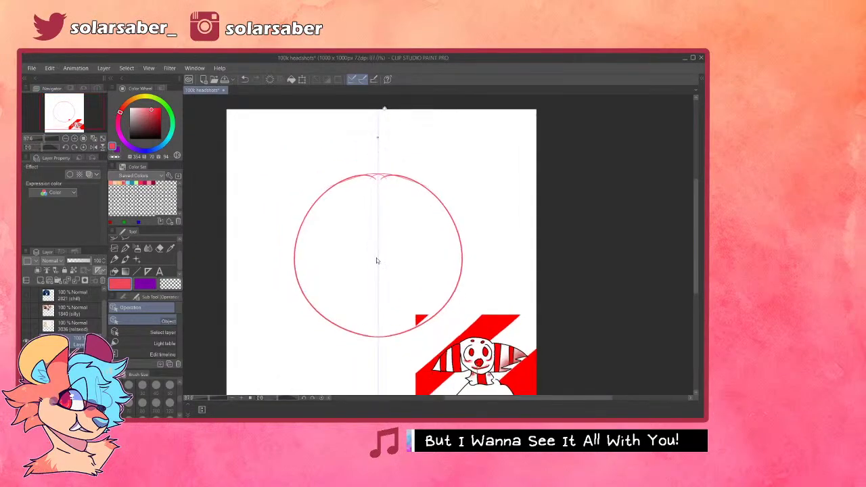
- Sketch a small symmetrical oval nose just below the centre of the head circle with the G-pen
key(p)
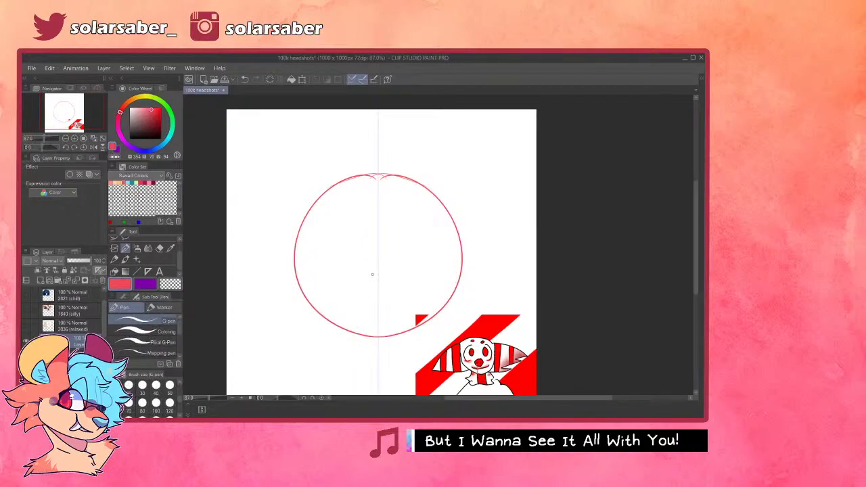
mouse_move(377, 247)
mouse_down()
mouse_move(348, 277)
mouse_move(373, 290)
mouse_move(385, 286)
mouse_move(354, 265)
mouse_move(378, 284)
mouse_up()
key(ctrl+z)
key(ctrl+z)
mouse_move(377, 248)
mouse_down()
mouse_move(379, 285)
mouse_move(368, 282)
mouse_move(378, 284)
mouse_up()
key(ctrl+z)
key(ctrl+z)
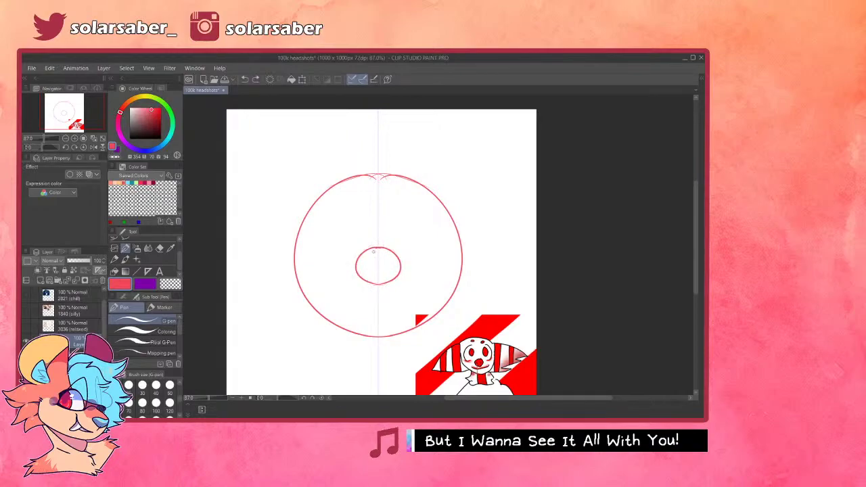
- Draw two small filled nostrils inside the oval nose, mirrored across the ruler
scroll(424, 256, down, 2)
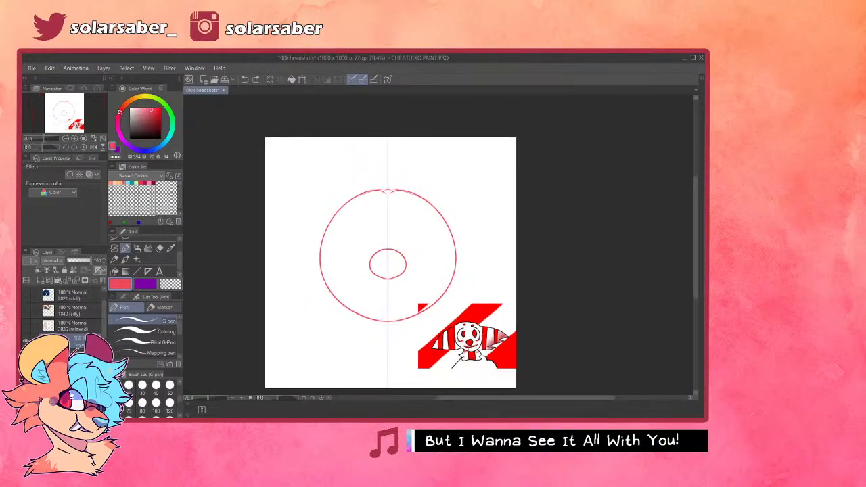
scroll(385, 308, up, 7)
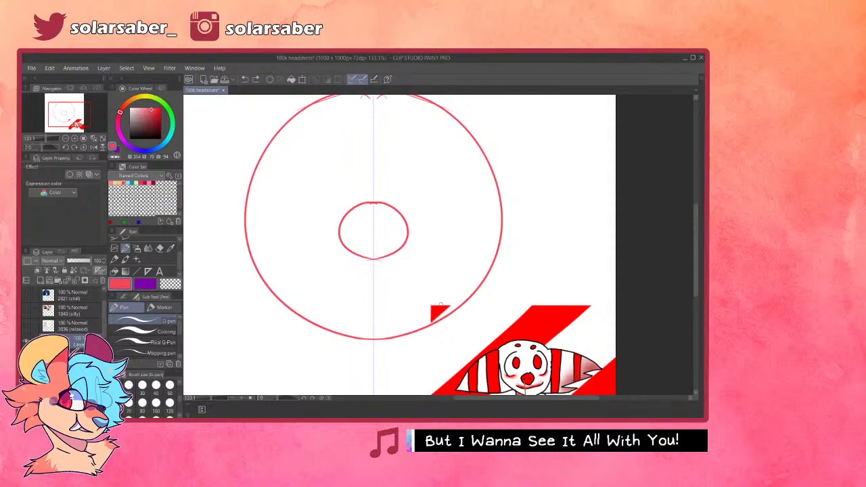
drag(360, 229, 359, 235)
drag(385, 230, 386, 235)
scroll(368, 235, up, 1)
scroll(362, 264, down, 6)
scroll(397, 228, up, 3)
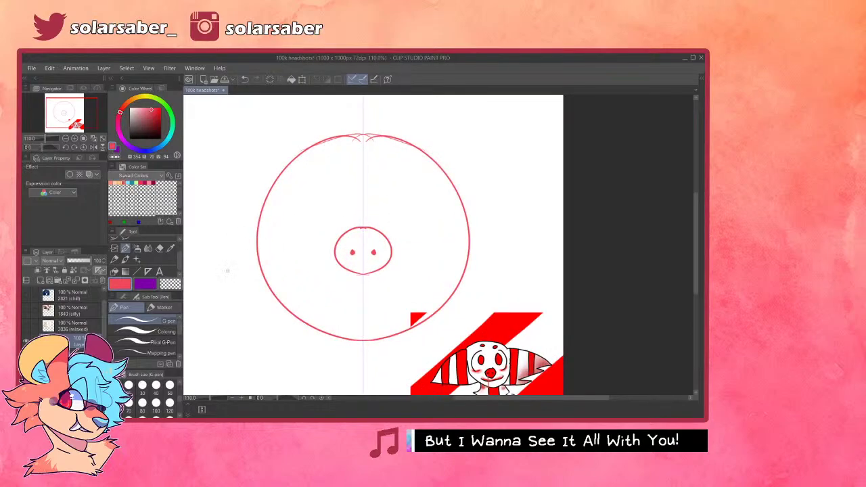
- Sketch rounded cheeks along both sides of the lower head, curving down to meet at the chin
mouse_move(274, 227)
mouse_down()
mouse_move(301, 319)
mouse_move(262, 248)
mouse_move(313, 324)
mouse_move(261, 263)
mouse_move(316, 321)
mouse_move(363, 338)
mouse_up()
key(ctrl+z)
key(ctrl+z)
key(ctrl+z)
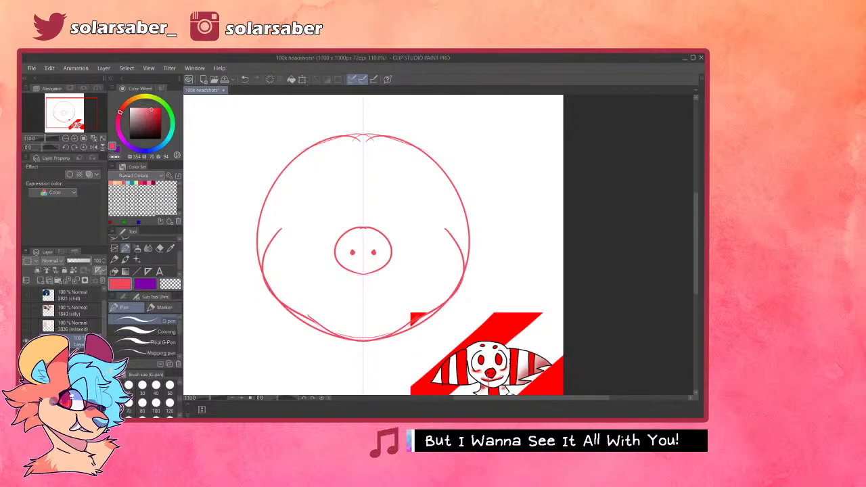
- Lower the clown reference layer's opacity to about 60% and return to the sketch layer
click(79, 352)
drag(82, 264, 79, 261)
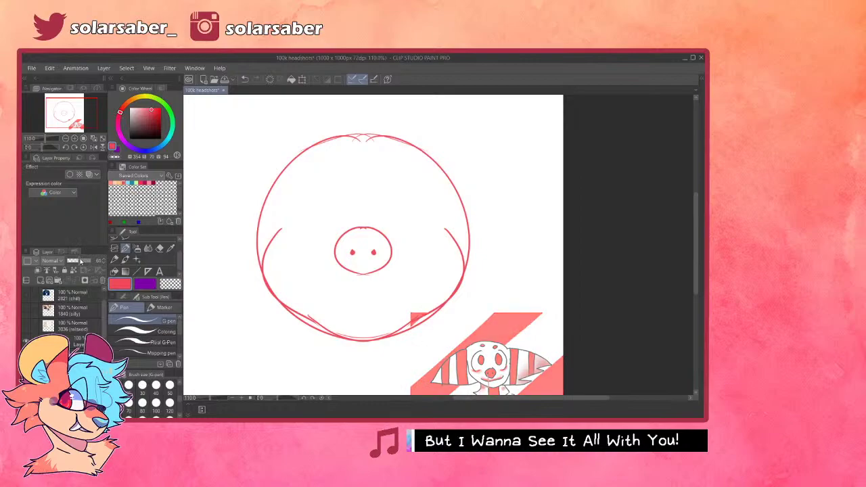
click(72, 344)
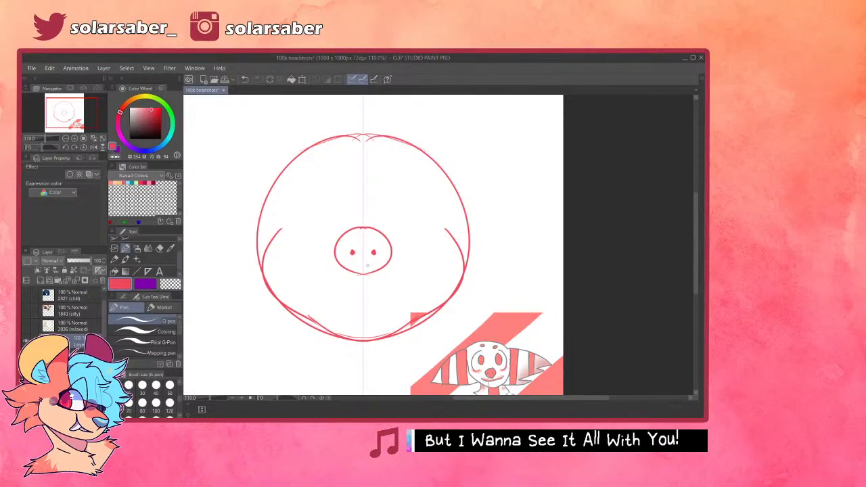
- Sketch mirrored upper cheek curves beside the nose with tall rounded eyes above them, and switch to the transparent colour
drag(361, 274, 362, 287)
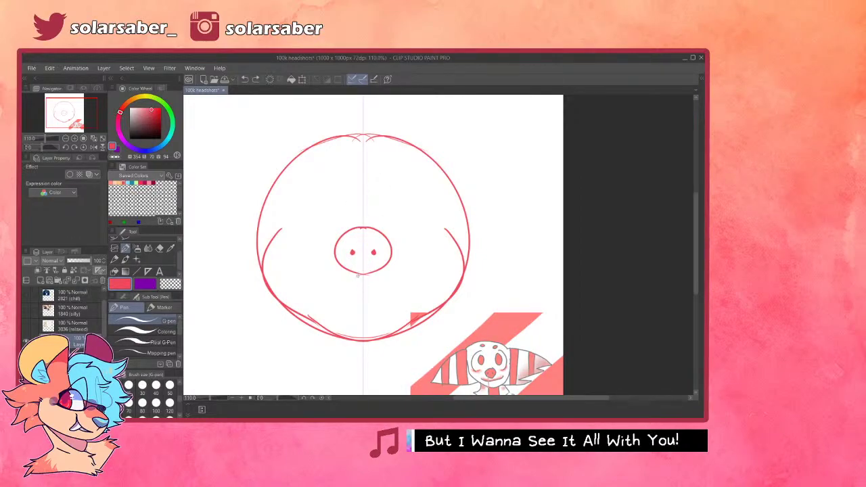
mouse_move(373, 227)
mouse_down()
mouse_move(397, 253)
mouse_move(405, 169)
mouse_move(397, 260)
mouse_move(445, 226)
mouse_move(405, 248)
mouse_move(435, 190)
mouse_move(404, 251)
mouse_move(423, 176)
mouse_move(403, 253)
mouse_move(387, 173)
mouse_move(399, 248)
mouse_move(445, 227)
mouse_up()
key(ctrl+z)
key(ctrl+z)
key(ctrl+z)
key(ctrl+z)
key(ctrl+z)
key(ctrl+z)
mouse_move(400, 250)
mouse_down()
mouse_move(422, 234)
mouse_move(407, 252)
mouse_up()
click(164, 288)
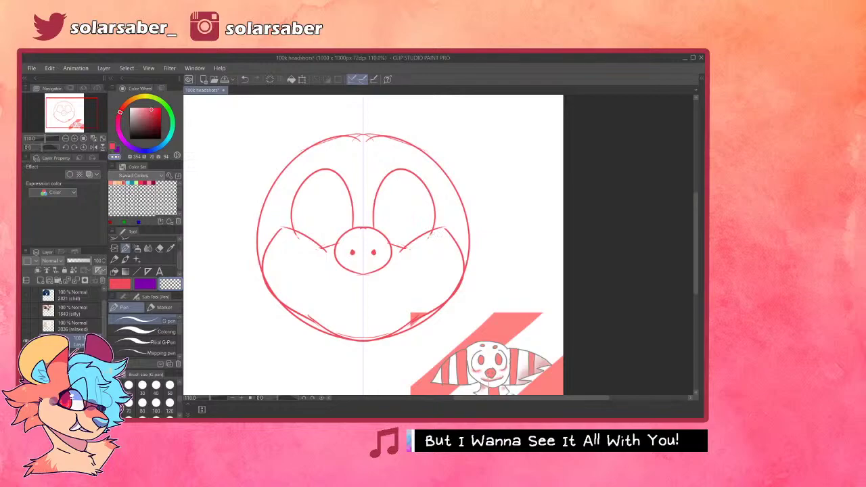
- Erase the stray outer corners of the mirrored cheeks with the Coloring pen and redraw them with short tuft strokes using the G-pen
click(147, 331)
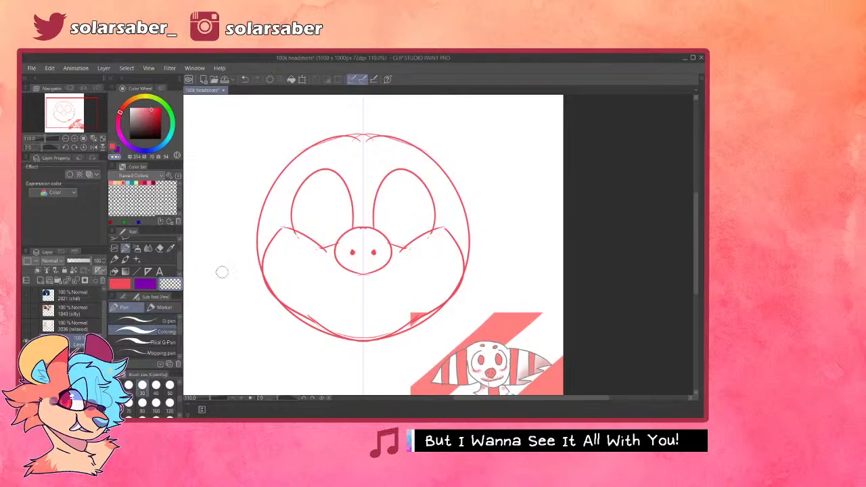
drag(412, 248, 453, 227)
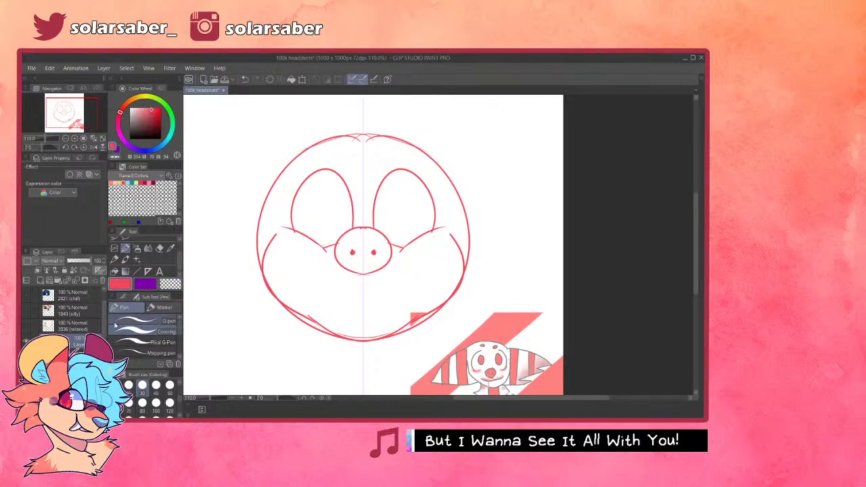
click(146, 321)
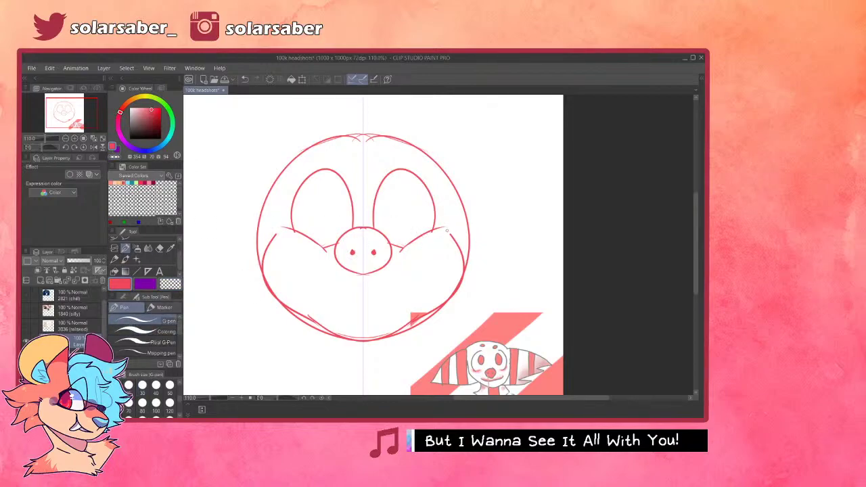
drag(433, 235, 450, 236)
scroll(406, 301, down, 3)
scroll(411, 312, up, 2)
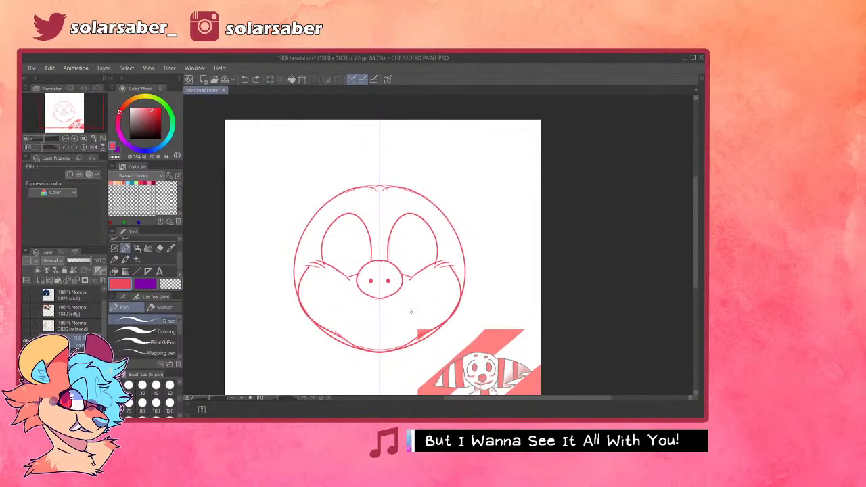
- Sketch a narrower domed upper head outline from the cheek corners over the eyes, undoing unwanted strokes
mouse_move(384, 185)
mouse_down()
mouse_move(323, 207)
mouse_move(311, 242)
mouse_up()
mouse_move(328, 203)
mouse_down()
mouse_move(309, 257)
mouse_move(336, 196)
mouse_move(384, 177)
mouse_up()
key(ctrl+z)
key(ctrl+z)
key(ctrl+z)
key(ctrl+z)
drag(336, 195, 383, 180)
key(ctrl+z)
- Delete the layer holding the round head guide circle and return to the sketch layer
click(80, 355)
click(103, 280)
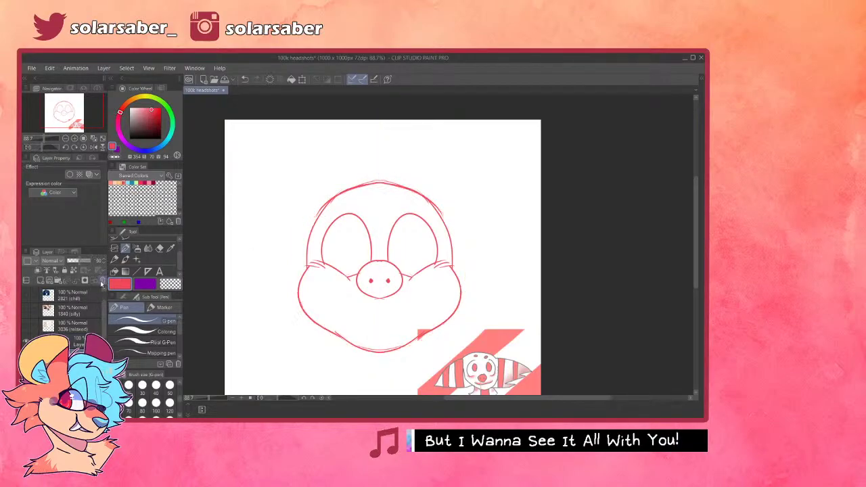
click(76, 347)
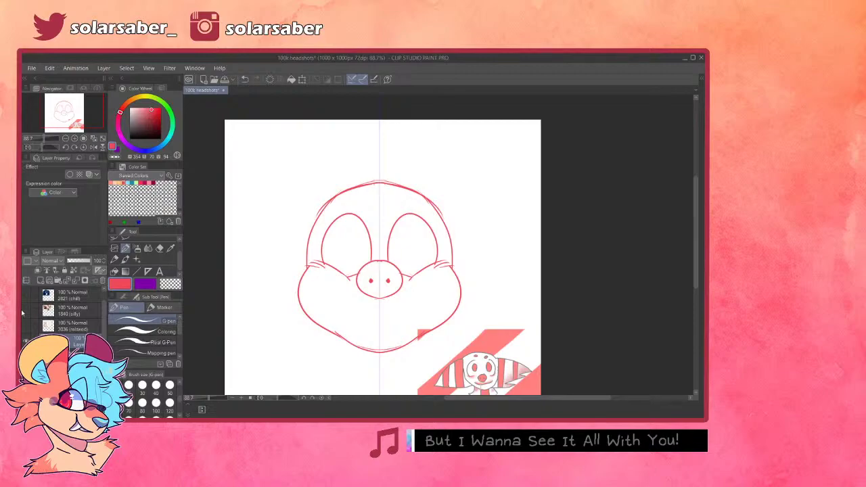
scroll(318, 311, up, 2)
scroll(402, 259, down, 2)
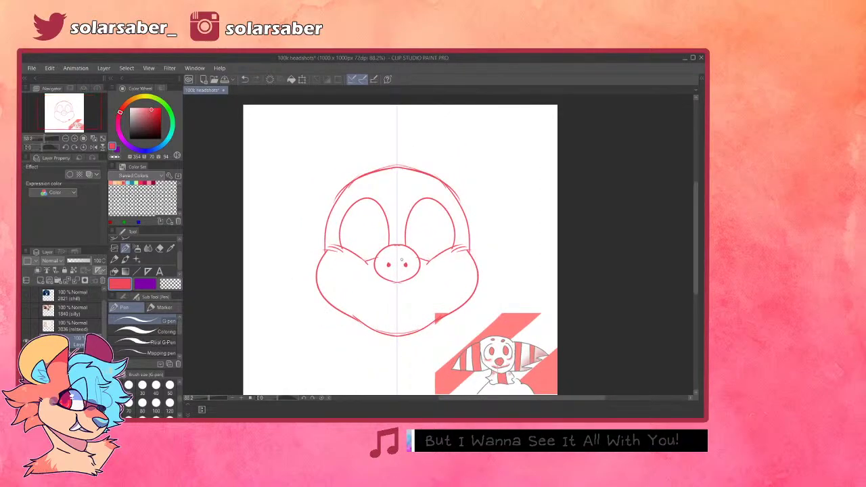
- Shrink the eyes, snout and inner cheek lines slightly as one selection and shift them lower on the face
key(m)
mouse_move(409, 178)
mouse_down()
mouse_move(347, 203)
mouse_move(330, 245)
mouse_move(356, 279)
mouse_move(401, 306)
mouse_up()
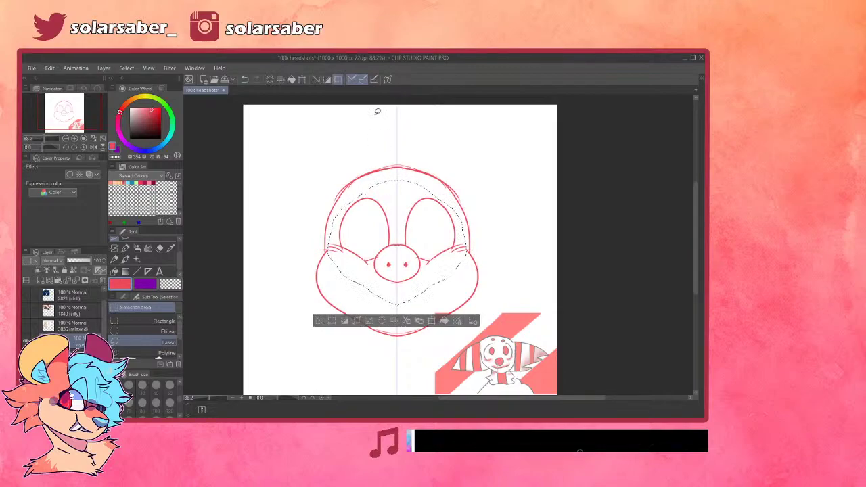
key(ctrl+t)
drag(460, 185, 461, 186)
key(Right)
key(Right)
key(Right)
key(Right)
key(Right)
key(Right)
key(Down)
key(Down)
key(Down)
key(Down)
key(Down)
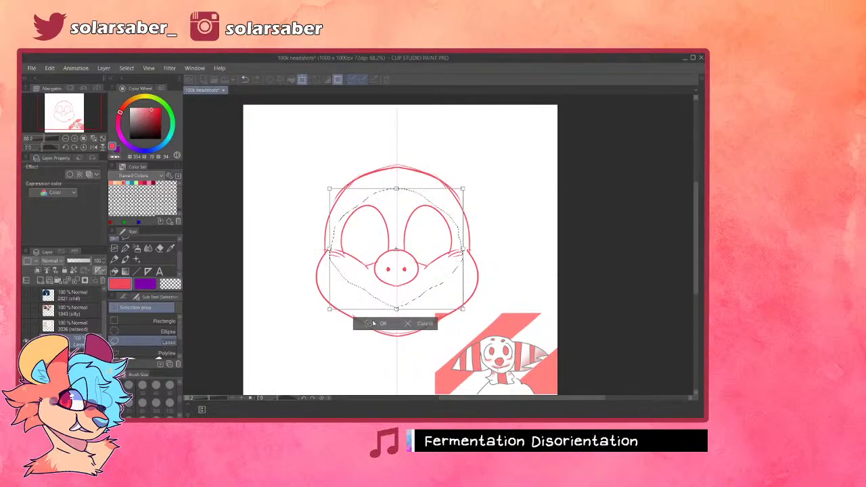
click(376, 324)
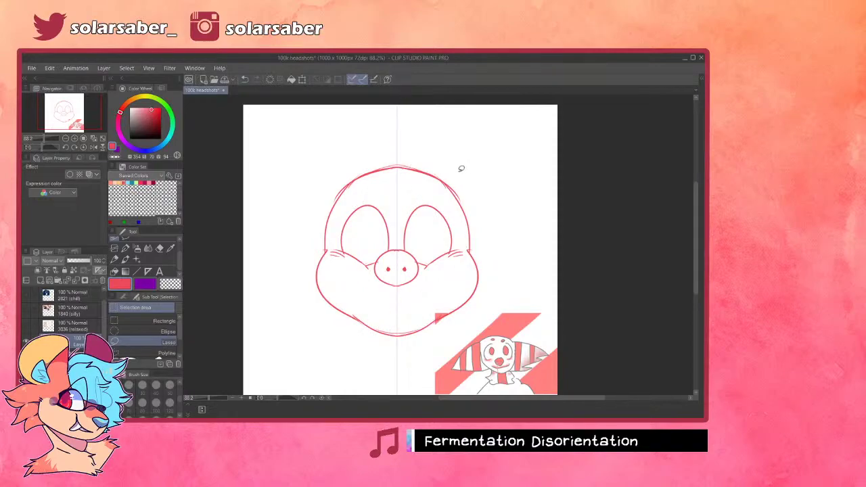
- Draw large pointed ears spreading sideways from the head with mirrored pen strokes, retrying the lower edge until it curves back to the cheek
key(p)
drag(433, 173, 543, 173)
key(ctrl+z)
mouse_move(424, 169)
mouse_down()
mouse_move(544, 175)
mouse_move(477, 242)
mouse_up()
key(ctrl+z)
mouse_move(544, 175)
mouse_down()
mouse_move(527, 204)
mouse_move(476, 244)
mouse_up()
key(ctrl+z)
drag(545, 175, 474, 243)
key(ctrl+z)
drag(542, 172, 468, 251)
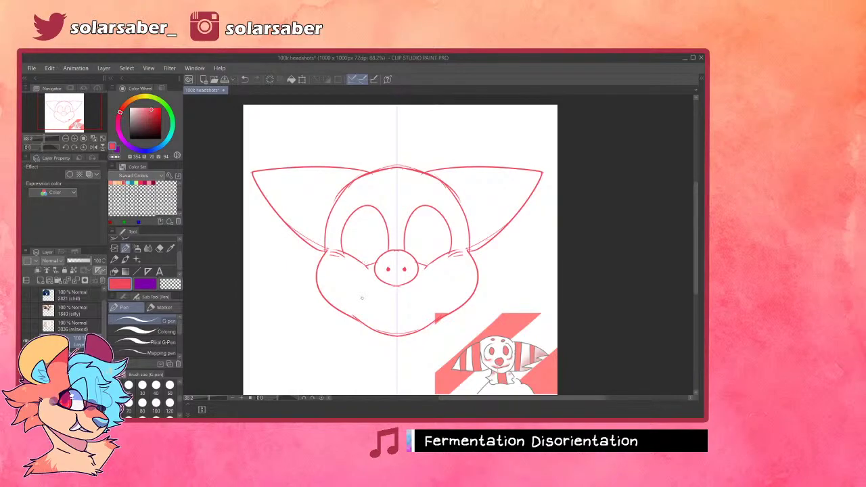
- Delete the vertical symmetry ruler so that each side of the face can be drawn separately
scroll(362, 298, down, 3)
scroll(369, 291, up, 4)
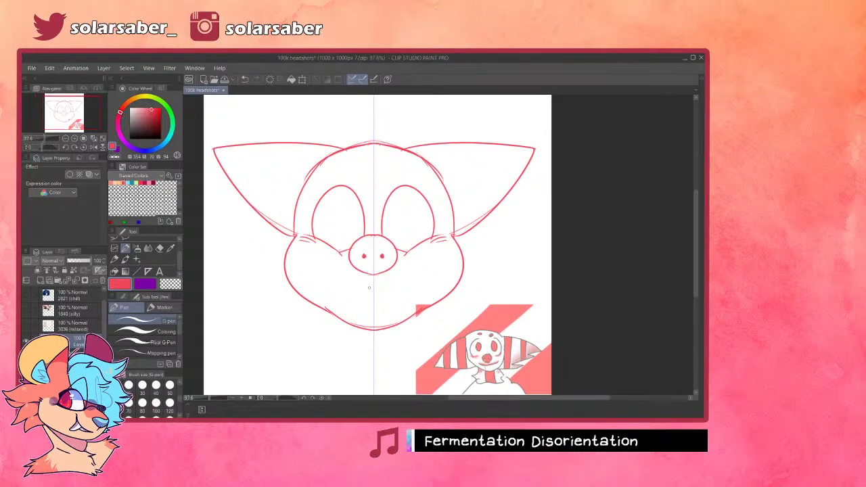
key(o)
key(Delete)
- Erase the lower edge of the right-hand ear and redraw it as a jagged edge with two deep notches
key(e)
mouse_move(517, 184)
mouse_down()
mouse_move(473, 232)
mouse_move(520, 178)
mouse_move(510, 183)
mouse_move(506, 172)
mouse_move(522, 167)
mouse_move(496, 184)
mouse_up()
key(p)
key(ctrl+z)
mouse_move(530, 160)
mouse_down()
mouse_move(500, 178)
mouse_move(521, 183)
mouse_move(472, 203)
mouse_up()
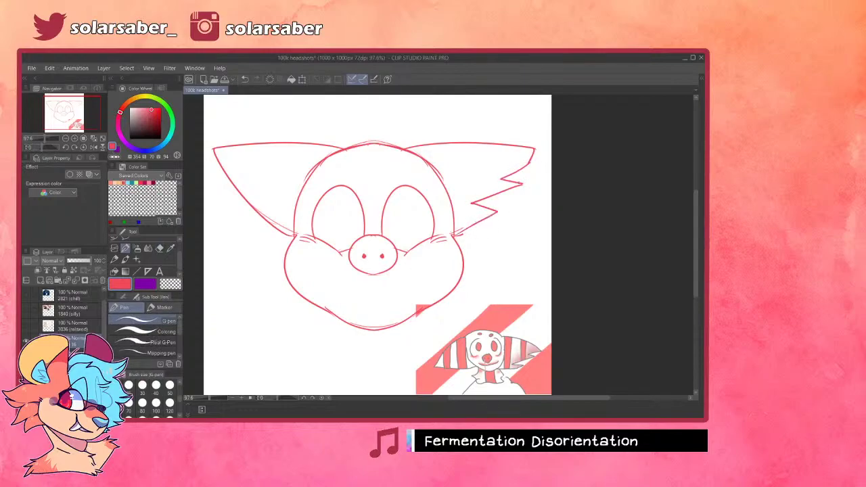
- Draw an oval brow spot above each eye, the right-hand one lower, and erase the eye outline inside it
key(ctrl+minus)
scroll(417, 237, up, 2)
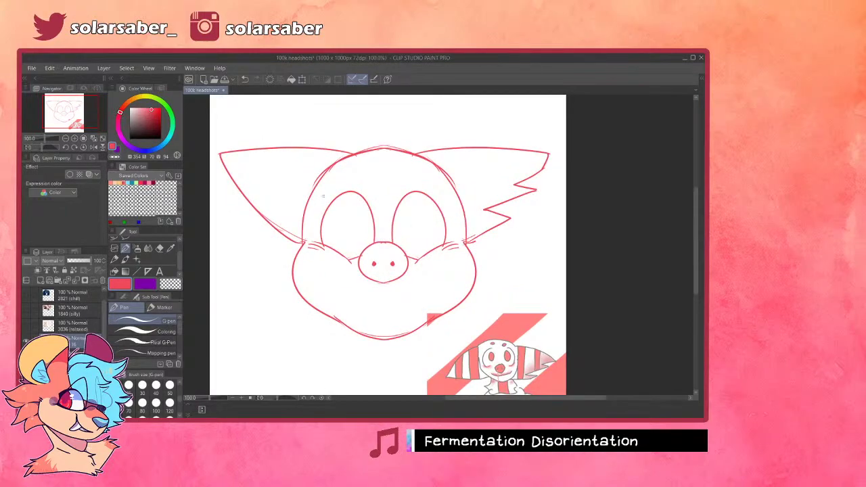
mouse_move(417, 178)
mouse_down()
mouse_move(395, 205)
mouse_move(414, 189)
mouse_move(424, 194)
mouse_move(400, 198)
mouse_move(414, 184)
mouse_up()
key(ctrl+z)
key(ctrl+z)
mouse_move(354, 156)
mouse_down()
mouse_move(336, 178)
mouse_move(352, 164)
mouse_up()
key(ctrl+z)
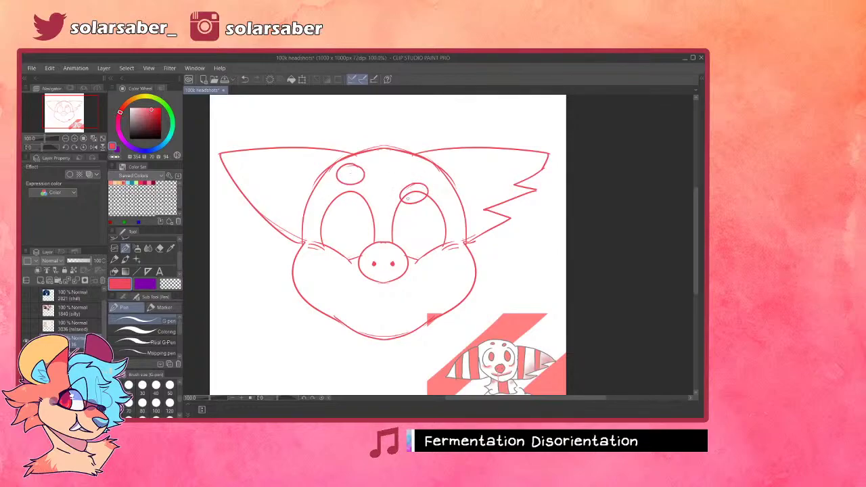
key(e)
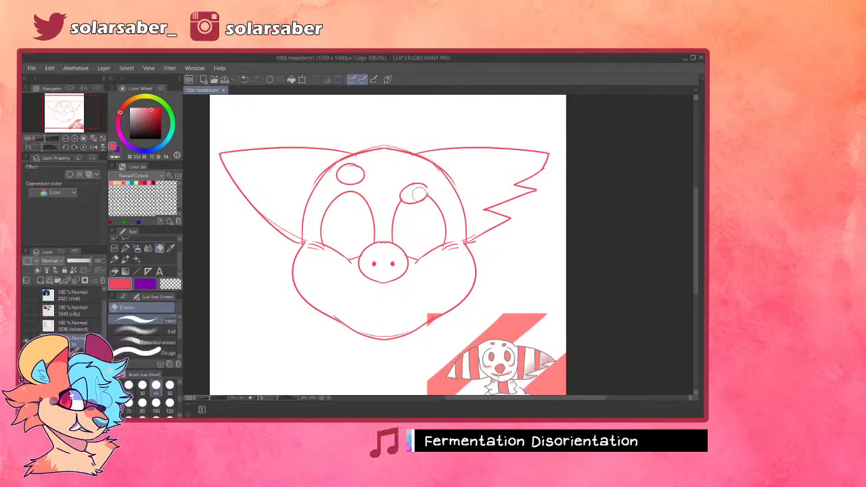
- Try to sketch oval pupils inside the two eyes
key(p)
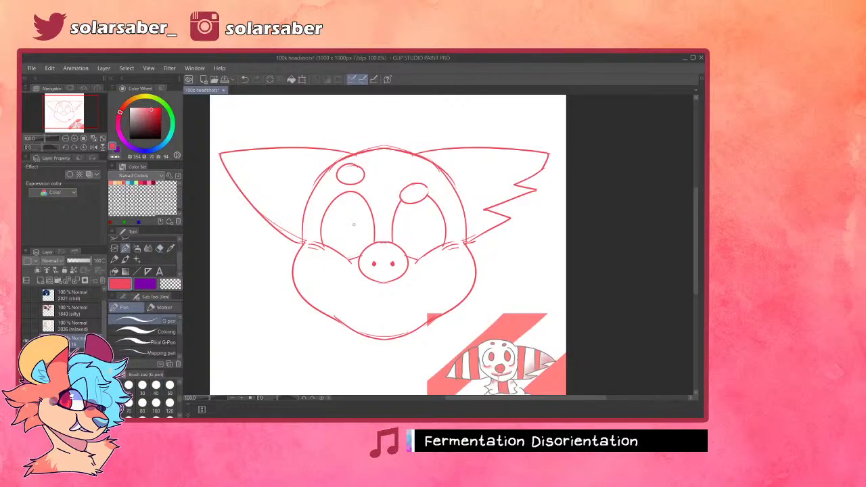
drag(357, 198, 358, 197)
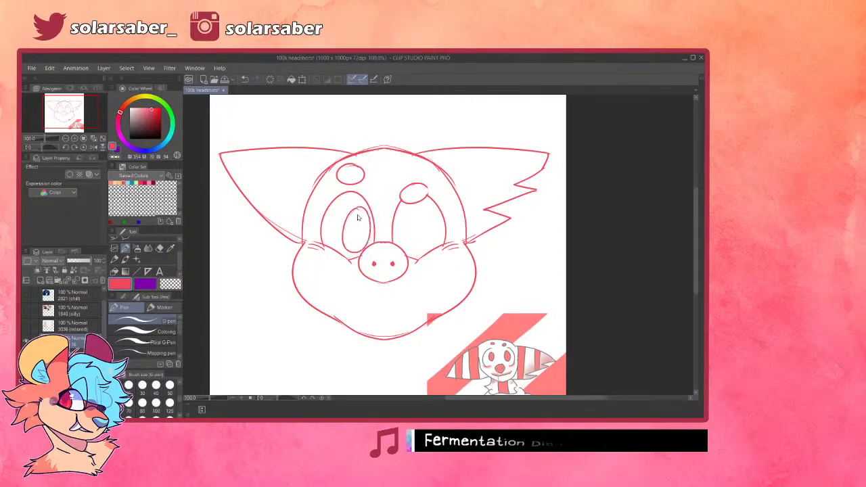
key(ctrl+z)
mouse_move(414, 220)
mouse_down()
mouse_move(413, 240)
mouse_move(407, 213)
mouse_move(407, 238)
mouse_up()
key(ctrl+z)
key(ctrl+z)
key(ctrl+z)
key(ctrl+z)
key(ctrl+z)
key(ctrl+z)
key(ctrl+z)
key(ctrl+z)
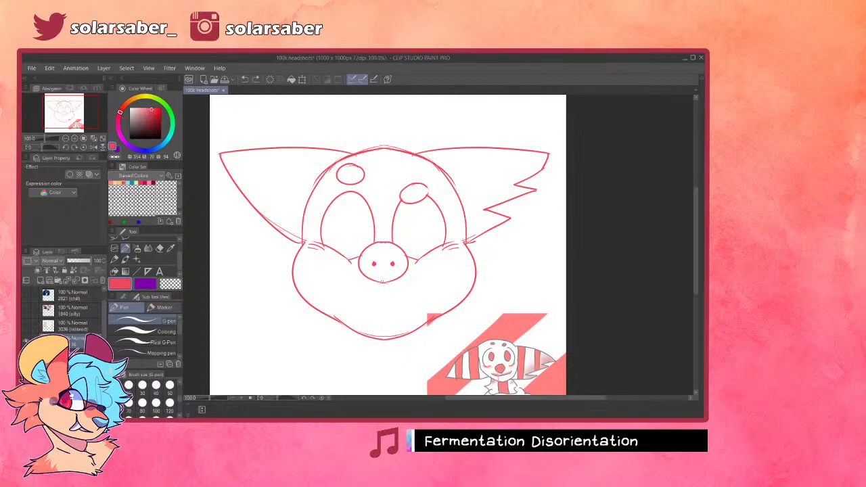
key(ctrl+z)
- Try several slanted mouth lines below the snout, rising toward the right-hand cheek
drag(339, 305, 443, 277)
key(ctrl+z)
drag(340, 301, 428, 279)
key(ctrl+z)
drag(340, 299, 452, 271)
key(ctrl+z)
drag(337, 297, 440, 274)
key(ctrl+z)
drag(337, 295, 452, 275)
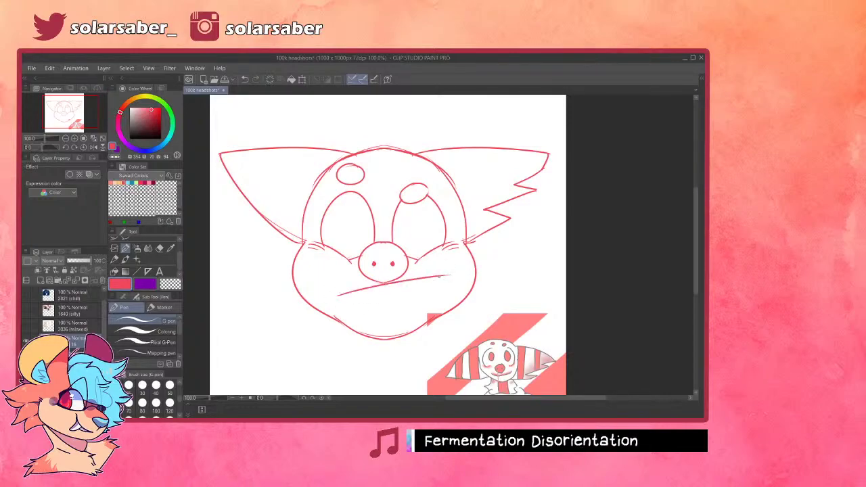
drag(337, 296, 378, 326)
key(ctrl+z)
mouse_move(337, 296)
mouse_down()
mouse_move(377, 324)
mouse_move(447, 277)
mouse_up()
key(ctrl+z)
key(ctrl+z)
key(ctrl+z)
mouse_move(337, 302)
mouse_down()
mouse_move(445, 269)
mouse_move(345, 299)
mouse_move(438, 274)
mouse_move(403, 285)
mouse_move(436, 282)
mouse_move(378, 328)
mouse_up()
key(ctrl+z)
key(ctrl+z)
key(ctrl+z)
key(ctrl+z)
key(ctrl+z)
- Draw an open, lopsided grin below the snout that rises toward the right-hand cheek, with a curved lower edge
drag(339, 301, 443, 276)
key(ctrl+z)
mouse_move(338, 304)
mouse_down()
mouse_move(443, 267)
mouse_move(417, 311)
mouse_up()
key(ctrl+z)
drag(443, 269, 415, 314)
drag(340, 306, 372, 328)
key(ctrl+z)
mouse_move(339, 306)
mouse_down()
mouse_move(376, 326)
mouse_move(424, 309)
mouse_up()
key(ctrl+z)
drag(357, 325, 424, 311)
key(ctrl+z)
key(ctrl+z)
key(ctrl+z)
mouse_move(357, 322)
mouse_down()
mouse_move(414, 311)
mouse_move(409, 317)
mouse_up()
- Try to rotate the lassoed mouth slightly clockwise
key(m)
mouse_move(340, 287)
mouse_down()
mouse_move(344, 315)
mouse_move(376, 327)
mouse_move(407, 319)
mouse_move(453, 287)
mouse_move(455, 260)
mouse_move(338, 288)
mouse_up()
key(ctrl+t)
drag(434, 288, 434, 295)
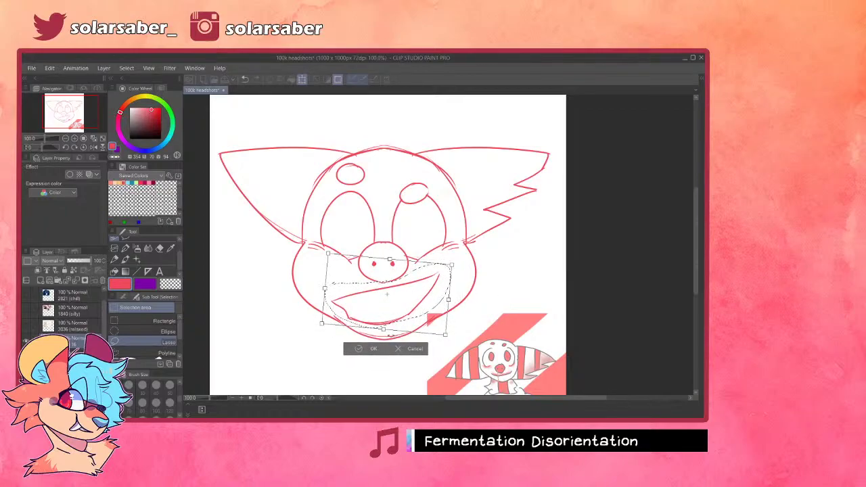
click(371, 348)
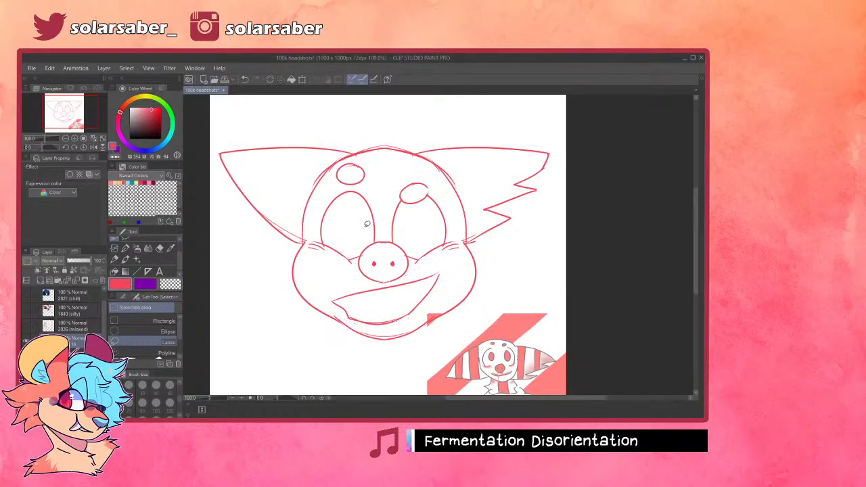
- Nudge the selected mouth slightly up and to the left without rotating it, and clear the selection
drag(373, 261, 383, 264)
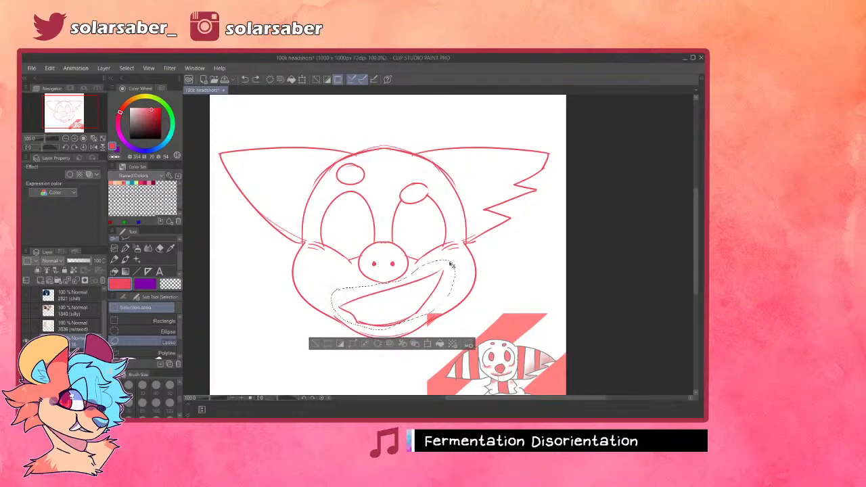
key(ctrl+t)
drag(430, 297, 427, 295)
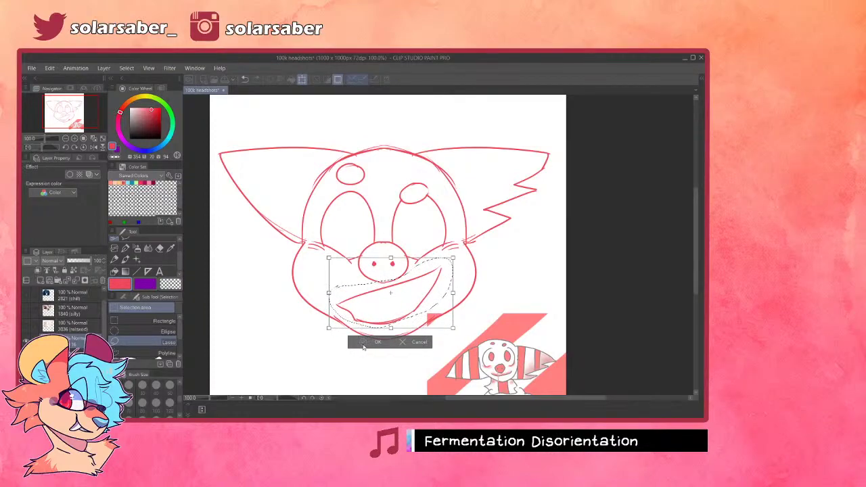
click(363, 343)
key(ctrl+d)
- Sketch a zigzag row of pointed teeth across the open mouth
key(p)
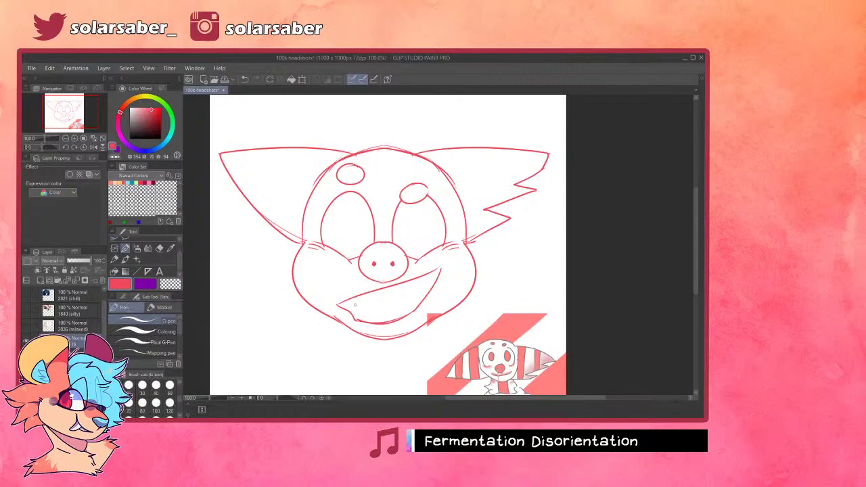
drag(371, 306, 387, 321)
mouse_move(387, 286)
mouse_down()
mouse_move(387, 318)
mouse_move(405, 309)
mouse_move(415, 282)
mouse_up()
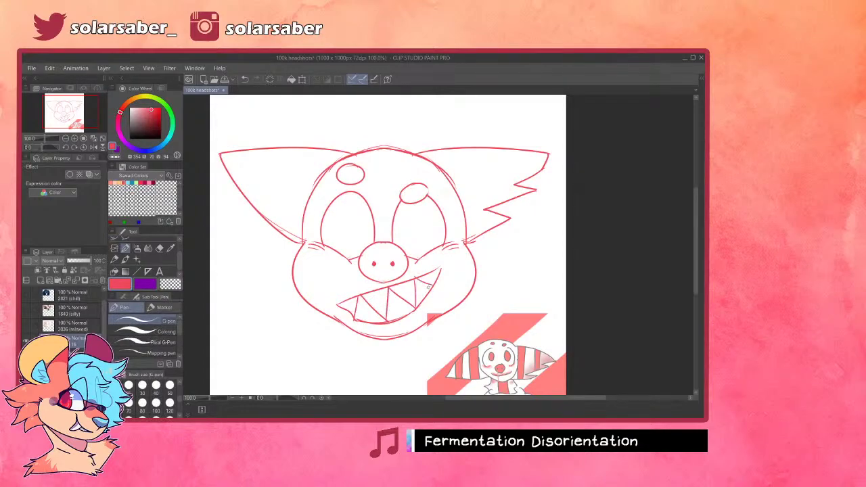
- Erase the zigzag teeth and the right-hand corner of the mouth
key(e)
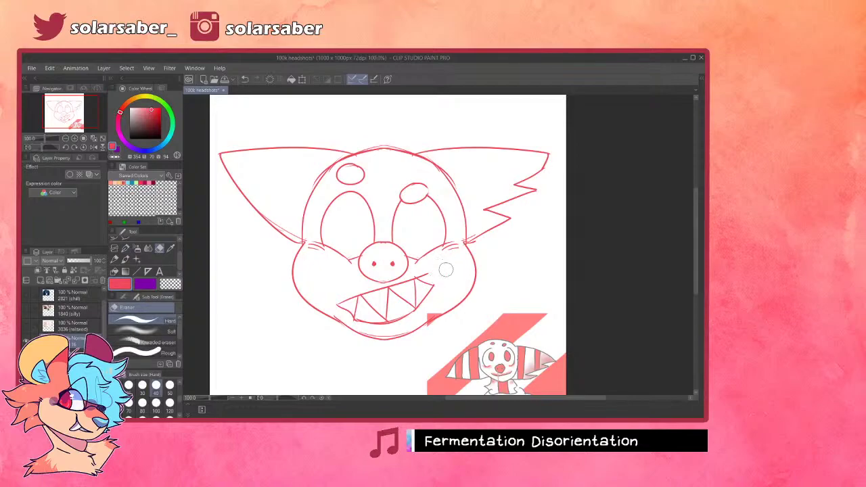
drag(444, 277, 352, 311)
drag(431, 262, 429, 282)
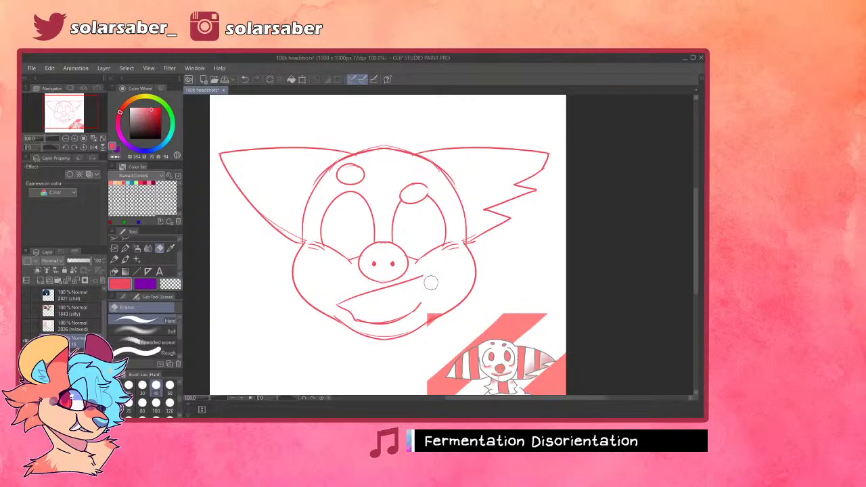
- Redraw the right-hand mouth corner so it reaches higher up the cheek, and fill the grin with pointed zigzag teeth
key(p)
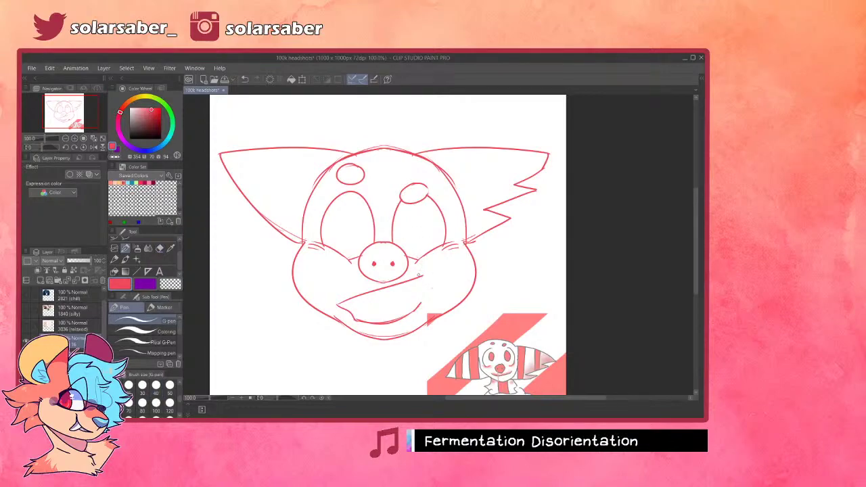
mouse_move(441, 255)
mouse_down()
mouse_move(418, 277)
mouse_move(433, 281)
mouse_move(407, 321)
mouse_up()
key(ctrl+z)
key(ctrl+z)
key(ctrl+z)
drag(438, 258, 421, 302)
key(ctrl+z)
drag(440, 259, 419, 306)
key(ctrl+z)
mouse_move(352, 307)
mouse_down()
mouse_move(355, 317)
mouse_move(380, 320)
mouse_move(407, 314)
mouse_move(428, 287)
mouse_up()
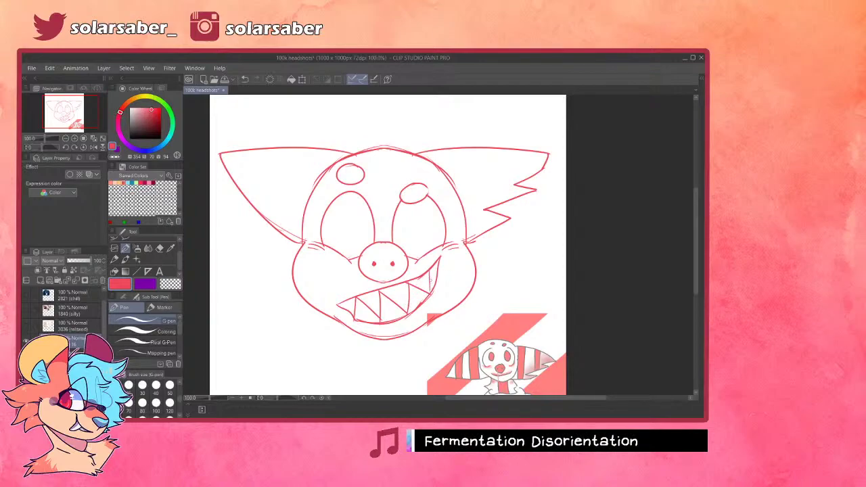
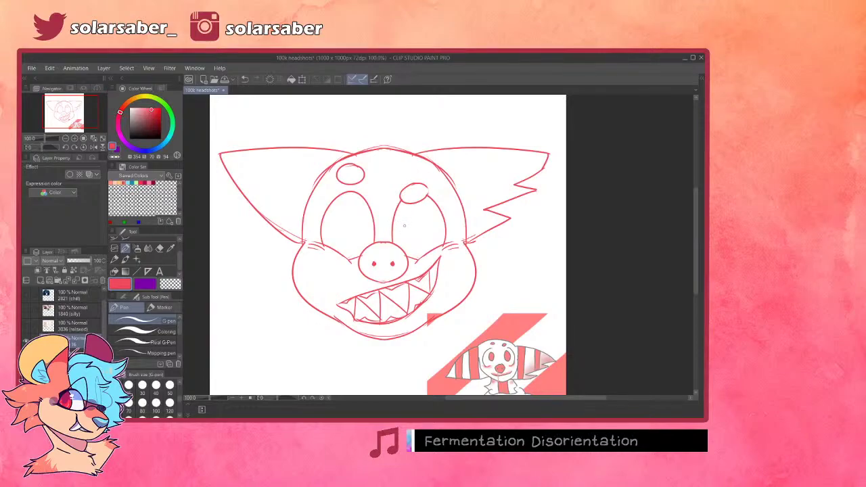
- Draw a small filled pupil in the right-hand eye and a large oval pupil in the left-hand one, adding curved lines beside both
key(ctrl+z)
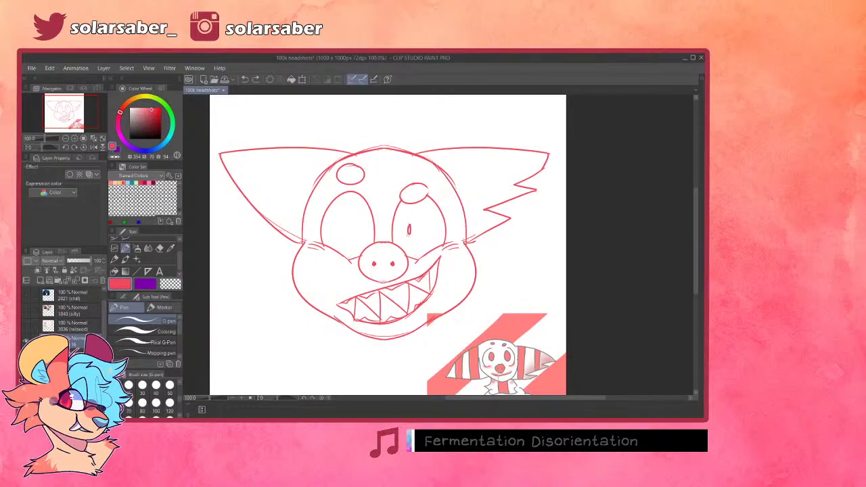
key(ctrl+z)
drag(409, 224, 410, 234)
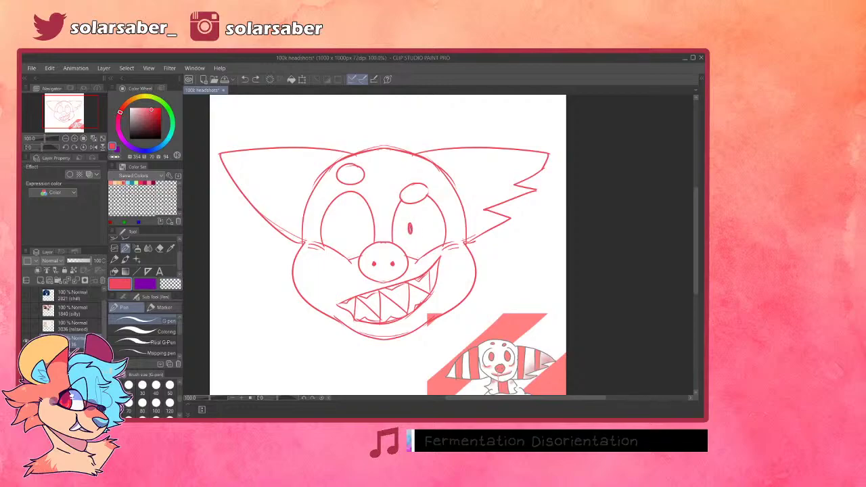
drag(343, 228, 344, 209)
key(ctrl+z)
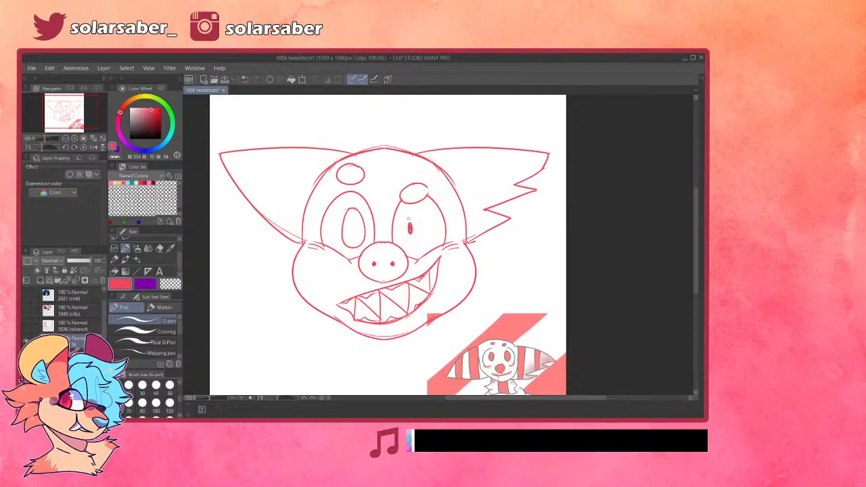
key(ctrl+z)
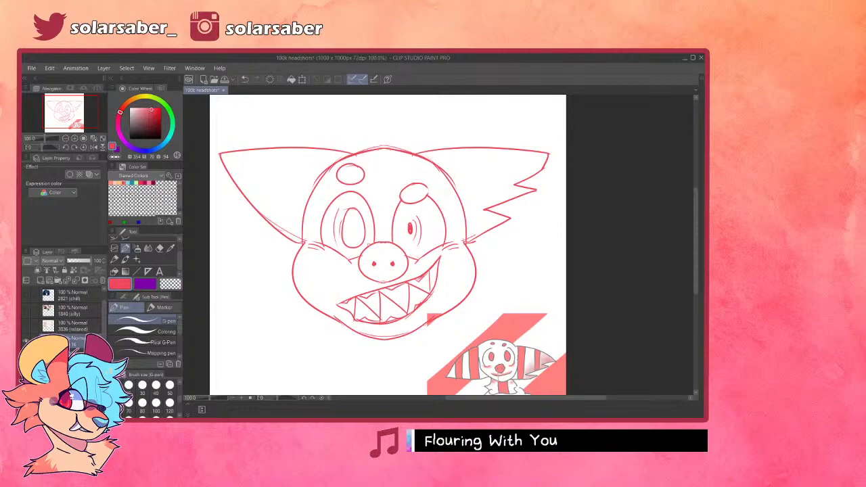
- Erase the head outline on both sides where it crosses the bases of the ears
scroll(386, 220, down, 3)
scroll(398, 209, up, 4)
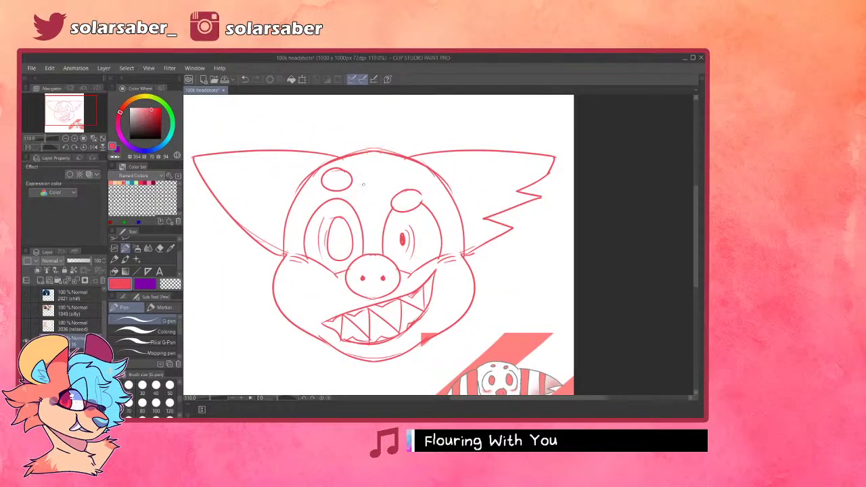
key(w)
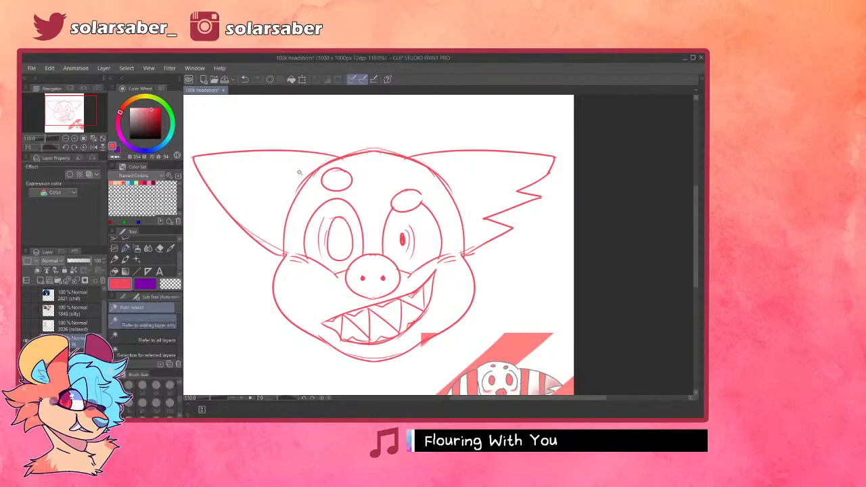
key(e)
drag(300, 184, 282, 226)
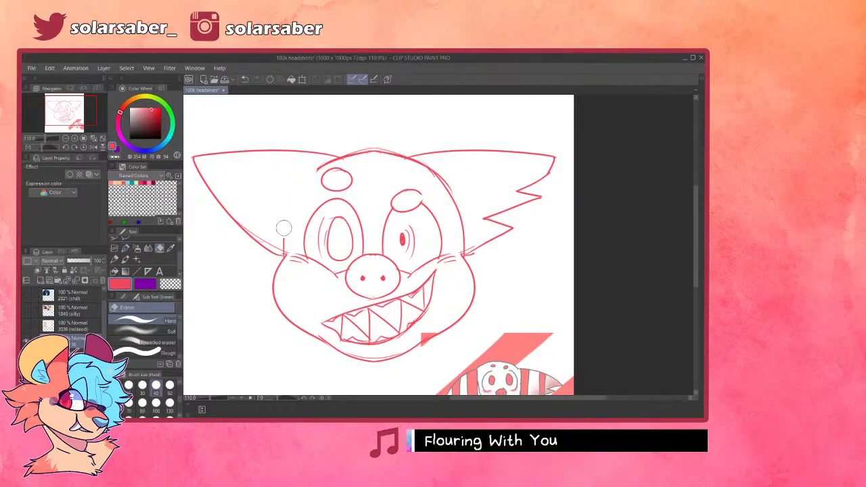
mouse_move(437, 177)
mouse_down()
mouse_move(458, 212)
mouse_move(458, 205)
mouse_up()
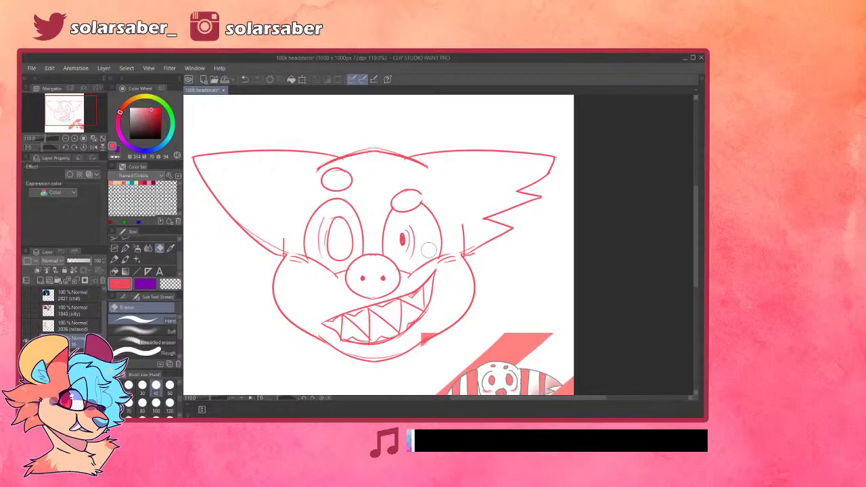
scroll(429, 250, down, 6)
scroll(495, 272, up, 5)
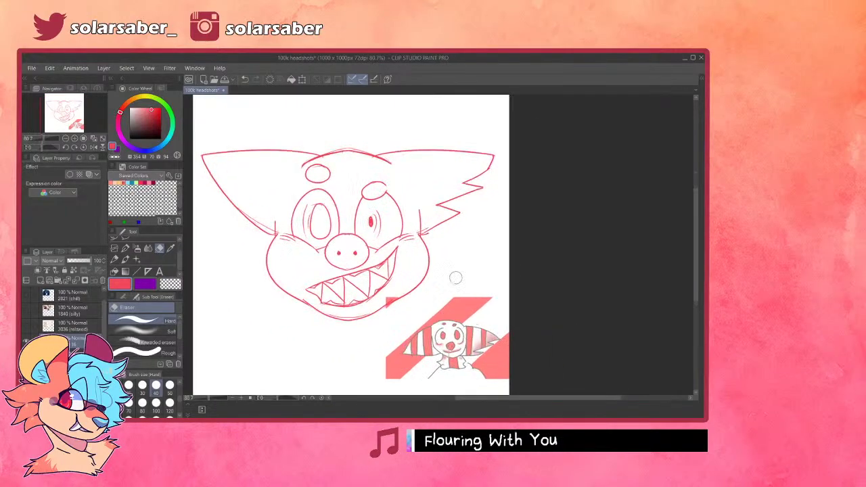
key(p)
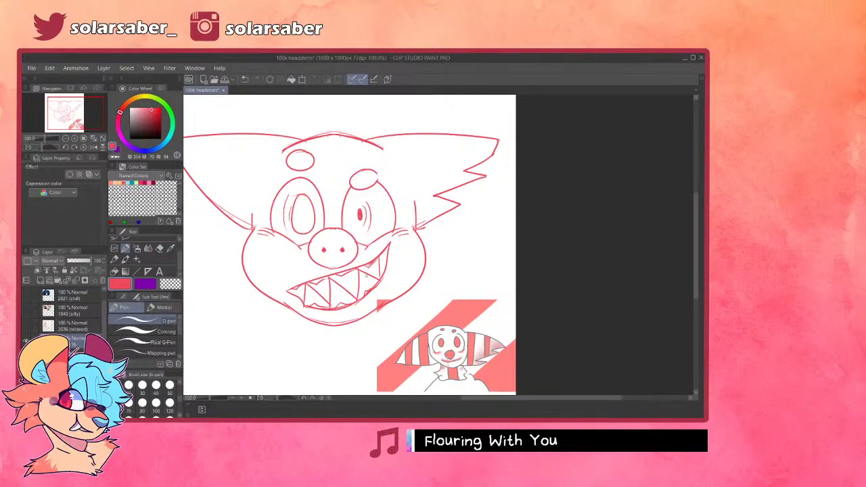
drag(389, 250, 379, 302)
key(ctrl+z)
scroll(379, 305, down, 4)
scroll(385, 299, up, 3)
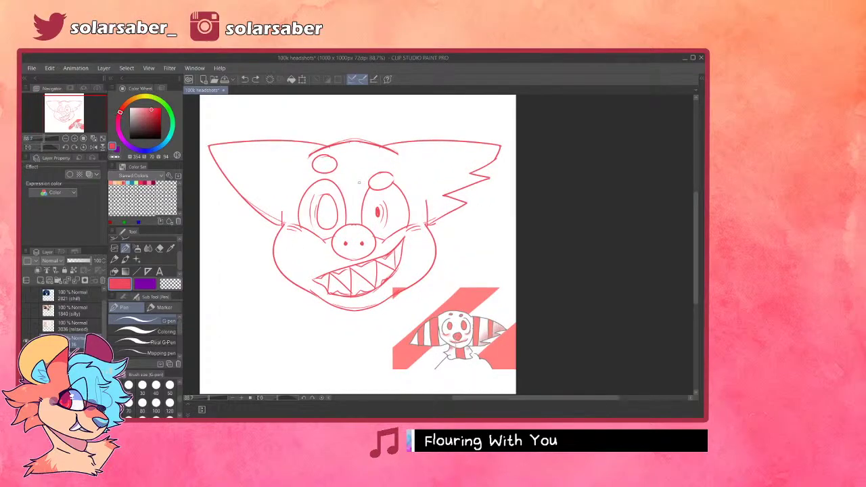
- Transform the head sketch, enlarging it slightly so the ears span nearly the full canvas width
scroll(358, 182, down, 2)
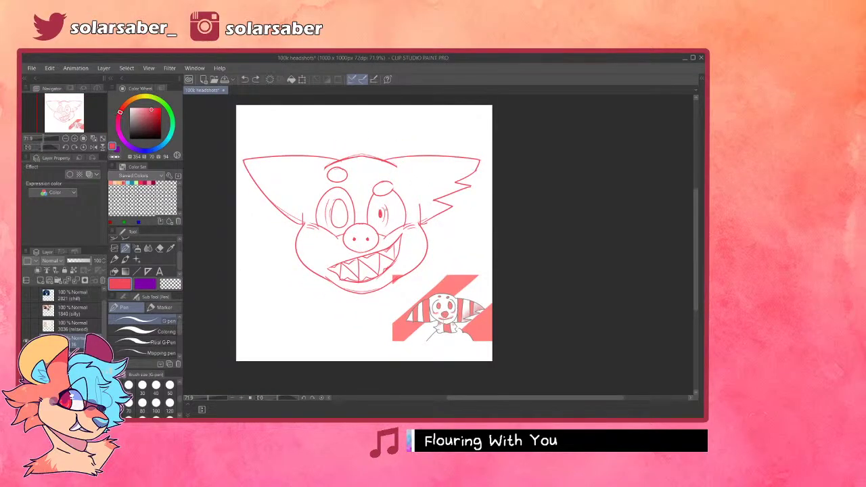
key(ctrl+t)
drag(481, 295, 500, 308)
drag(472, 251, 465, 255)
drag(493, 157, 486, 161)
drag(461, 195, 464, 194)
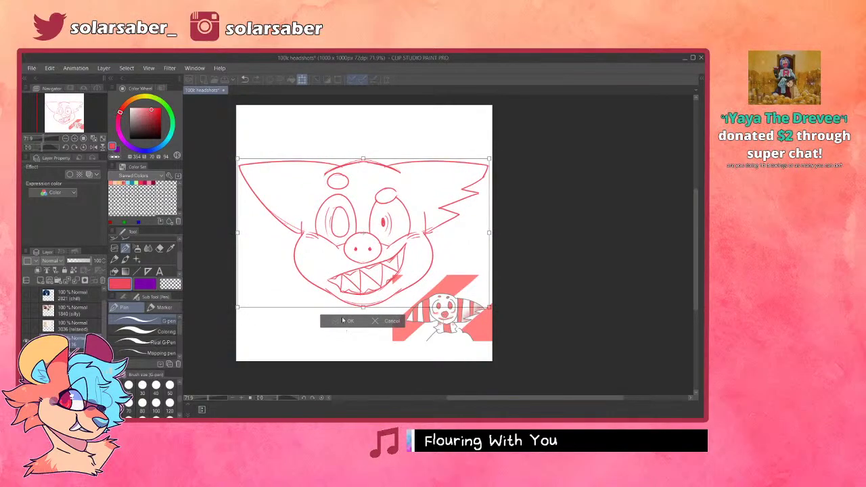
click(348, 321)
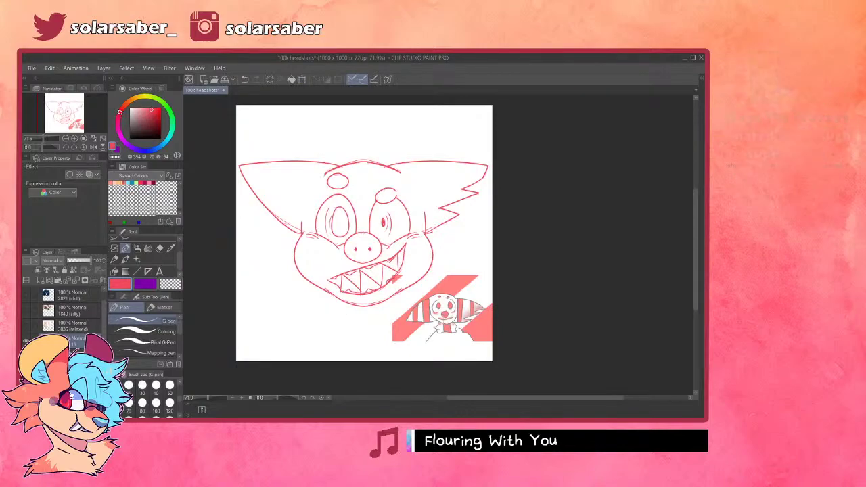
- Choose black and recolour all the red sketch lines of the head with it
scroll(441, 196, up, 3)
scroll(345, 342, up, 3)
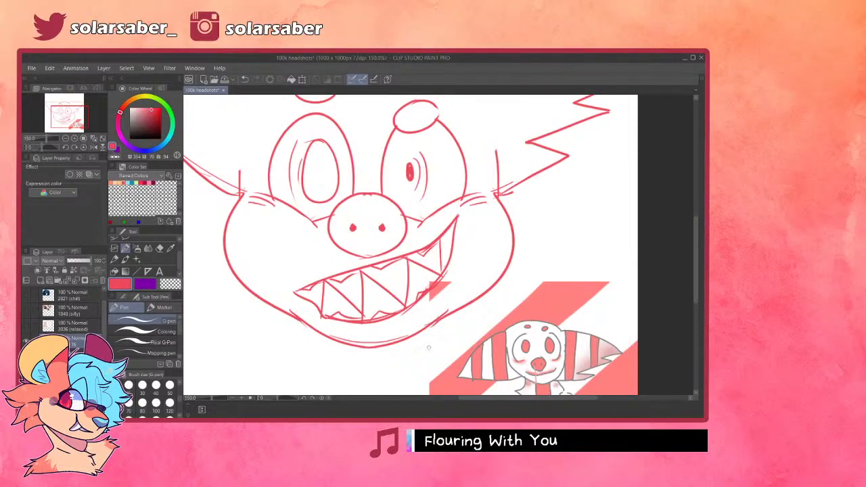
scroll(427, 348, down, 3)
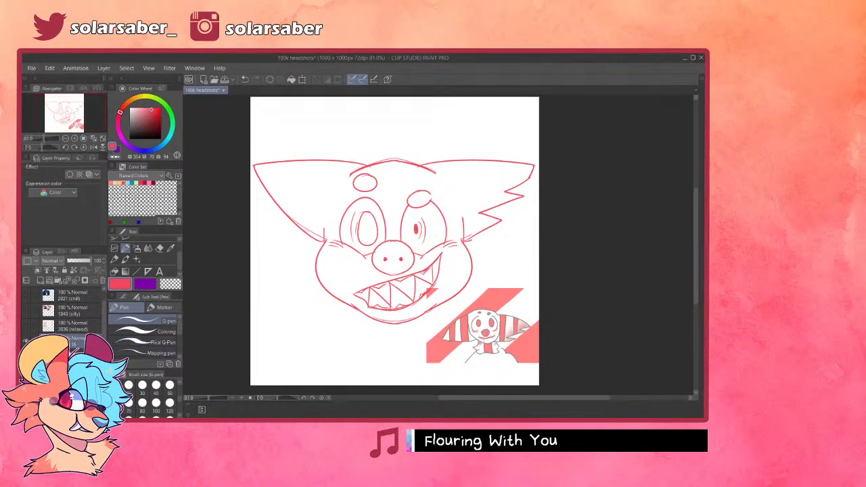
click(161, 139)
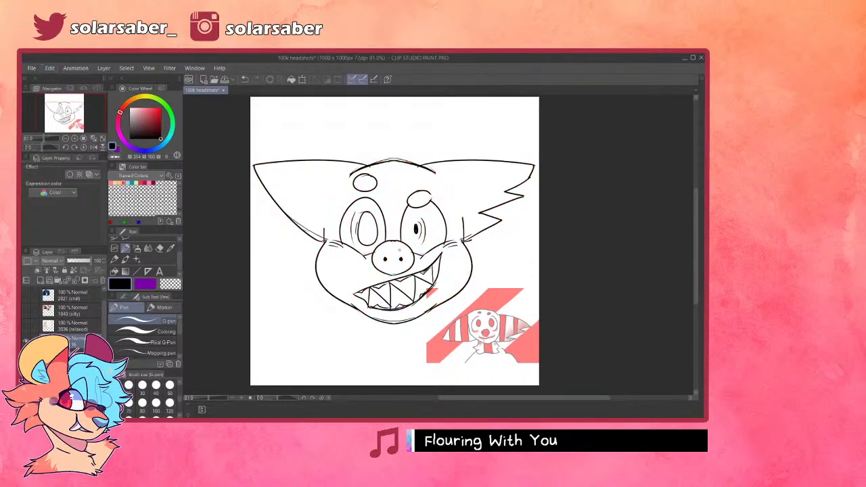
scroll(394, 244, up, 2)
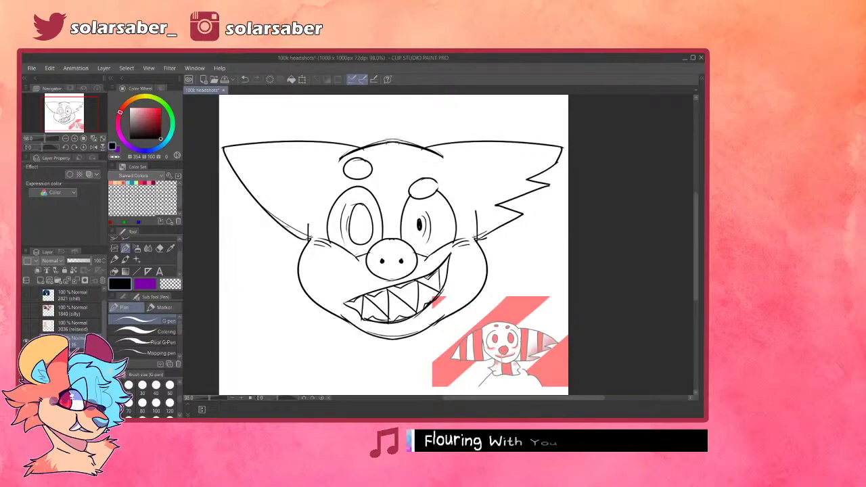
- Raise the reference image to full opacity and sample its red stripe colour
click(92, 261)
scroll(477, 146, down, 1)
scroll(515, 206, up, 2)
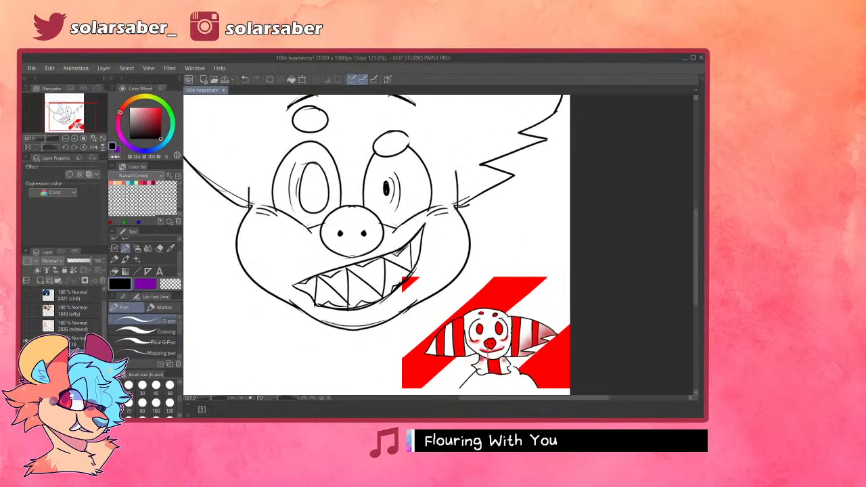
alt+click(472, 302)
scroll(460, 301, down, 3)
scroll(407, 238, up, 1)
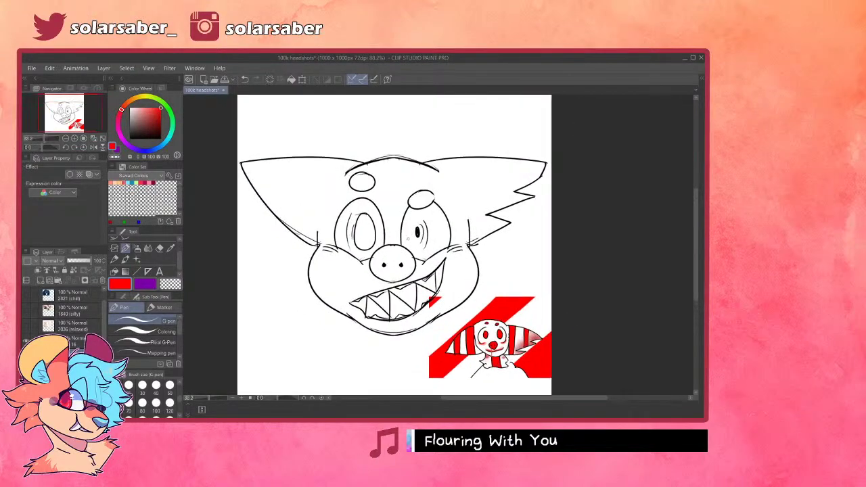
- Hide the reference image and fill the whole head and ears with red beneath the lines using Enclose and fill
click(26, 356)
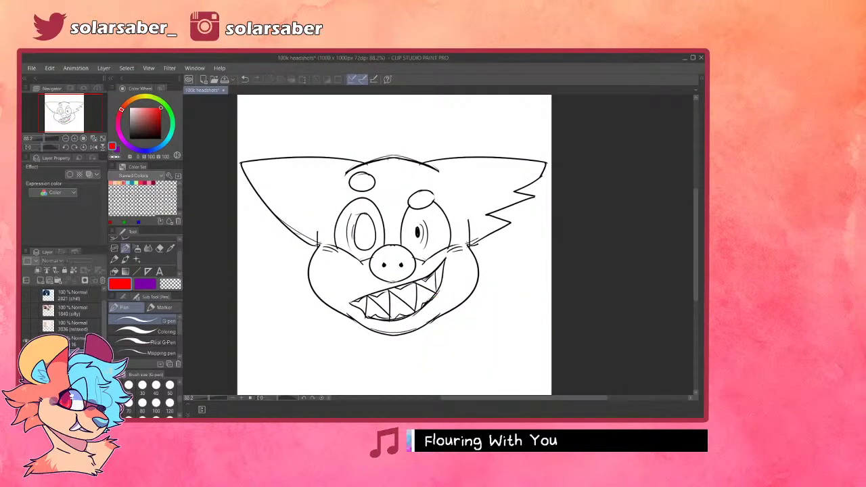
click(115, 271)
mouse_move(263, 130)
mouse_down()
mouse_move(400, 391)
mouse_move(240, 197)
mouse_up()
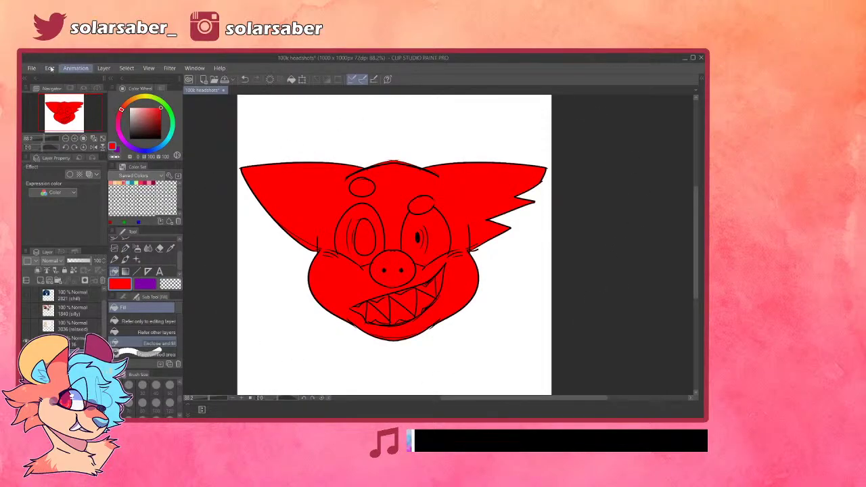
- Recolour the head's base fill to white and show the reference image again
click(130, 108)
click(50, 68)
click(116, 214)
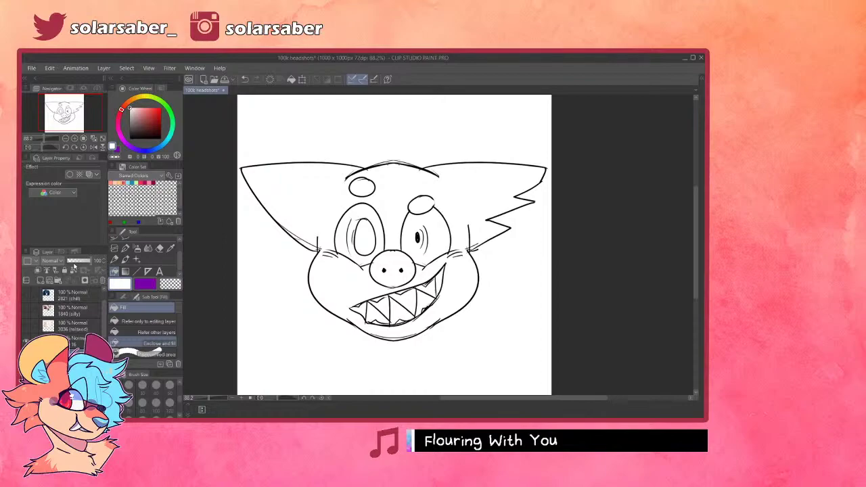
click(26, 357)
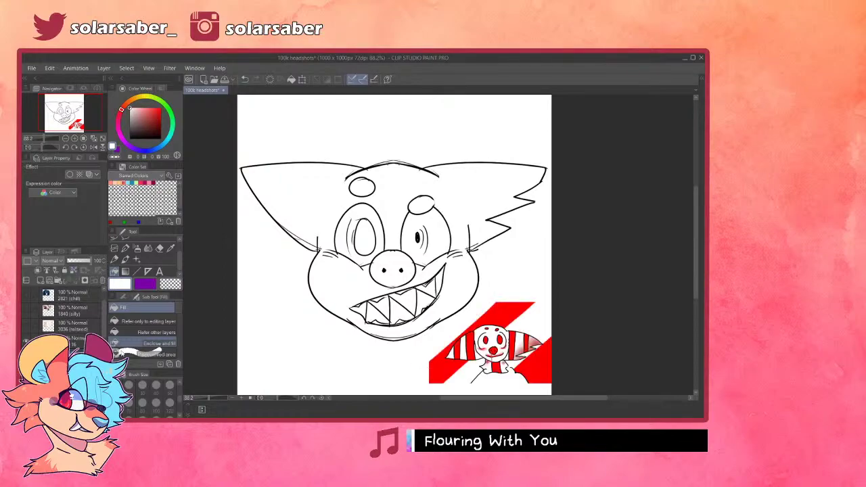
- Sample the reference's red for the Coloring pen and try a stripe down the right-hand ear
alt+click(471, 345)
click(125, 248)
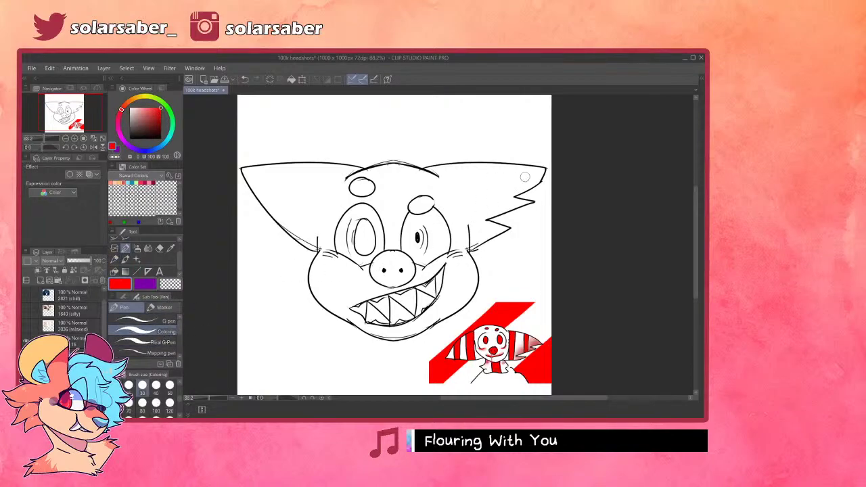
drag(475, 160, 477, 280)
key(ctrl+z)
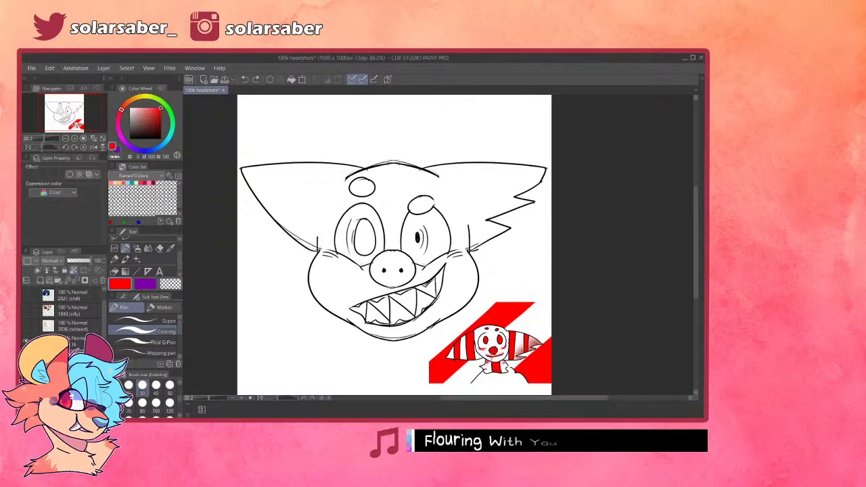
- Place a vertical symmetrical ruler through the middle of the snout
click(150, 271)
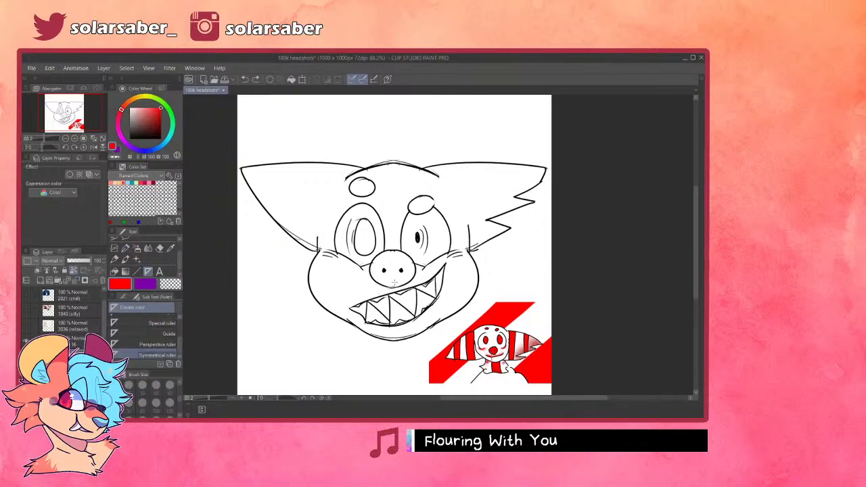
drag(394, 283, 394, 311)
key(ctrl+z)
drag(392, 255, 391, 272)
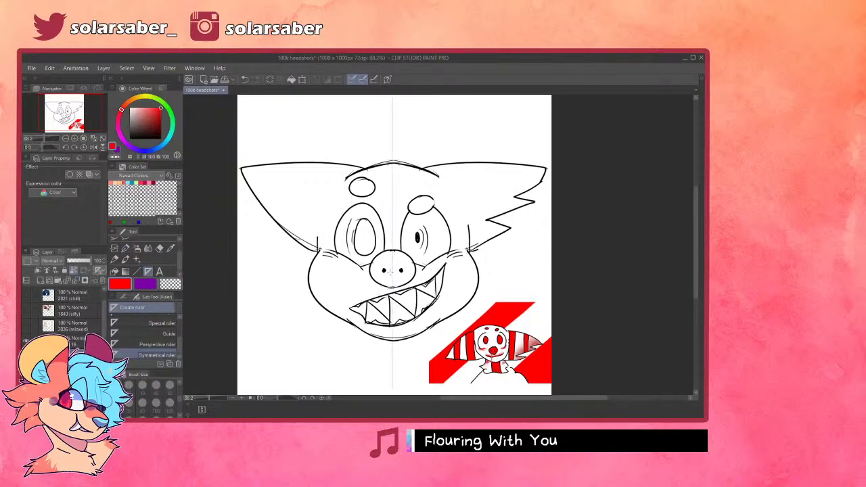
- Paint two mirrored red stripes across each ear with the Coloring pen, one near the base and one farther out
key(p)
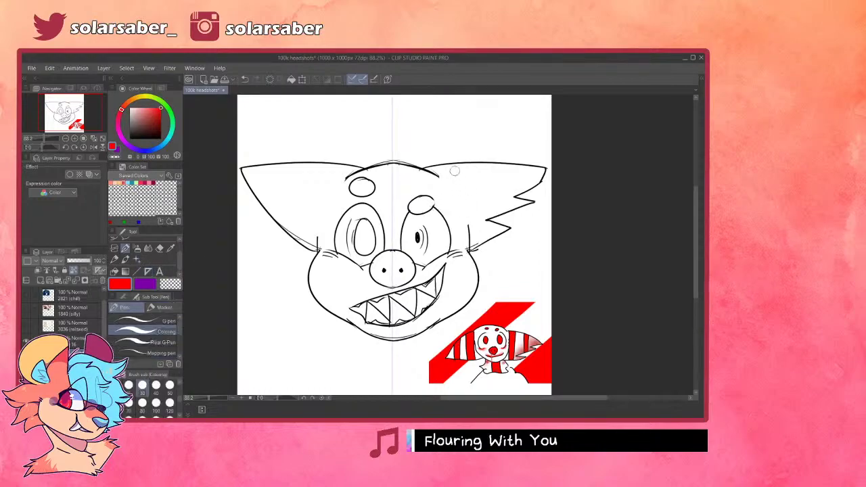
drag(461, 163, 478, 247)
drag(470, 162, 480, 243)
drag(468, 157, 475, 254)
key(ctrl+z)
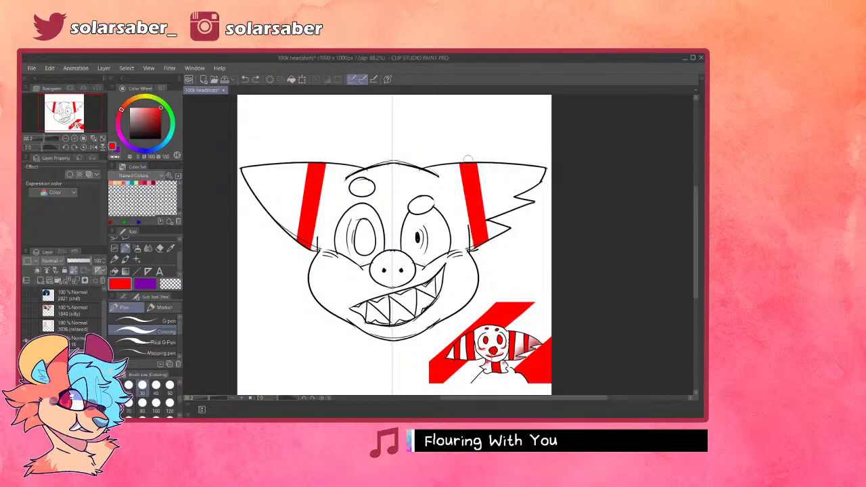
mouse_move(501, 162)
mouse_down()
mouse_move(507, 211)
mouse_move(517, 210)
mouse_up()
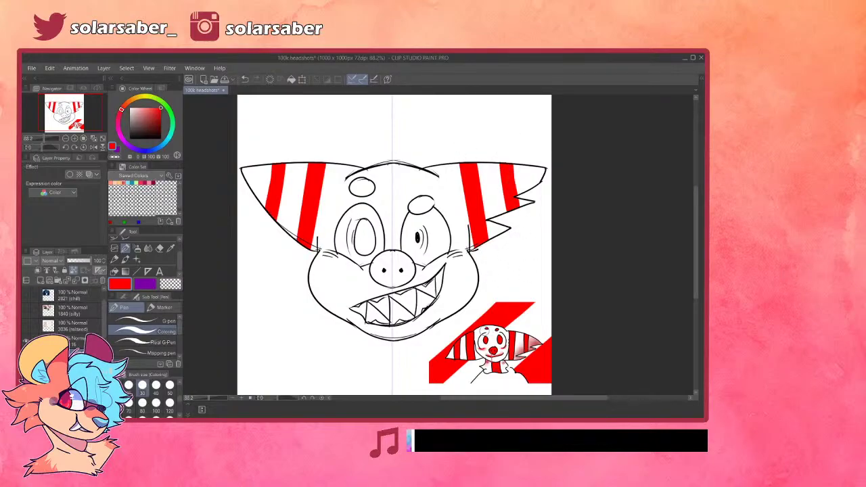
- Paint the round snout solid red inside its outline, keeping the black nostrils
scroll(454, 296, up, 1)
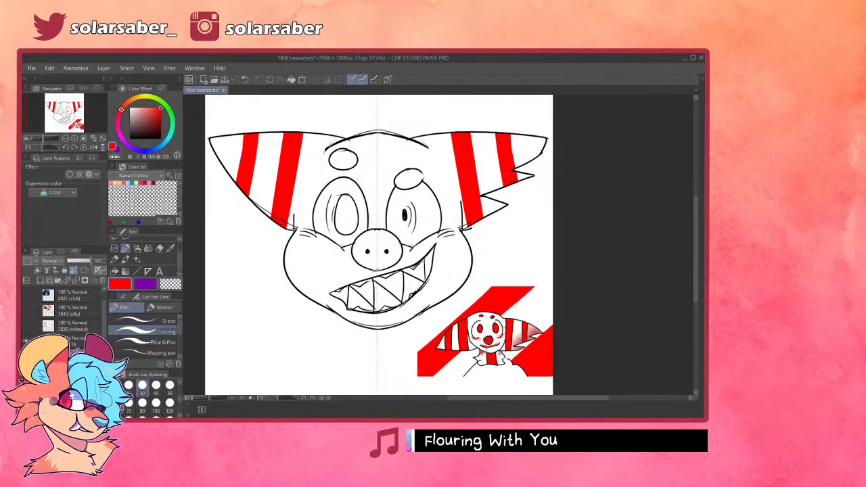
scroll(453, 296, down, 1)
scroll(446, 284, up, 3)
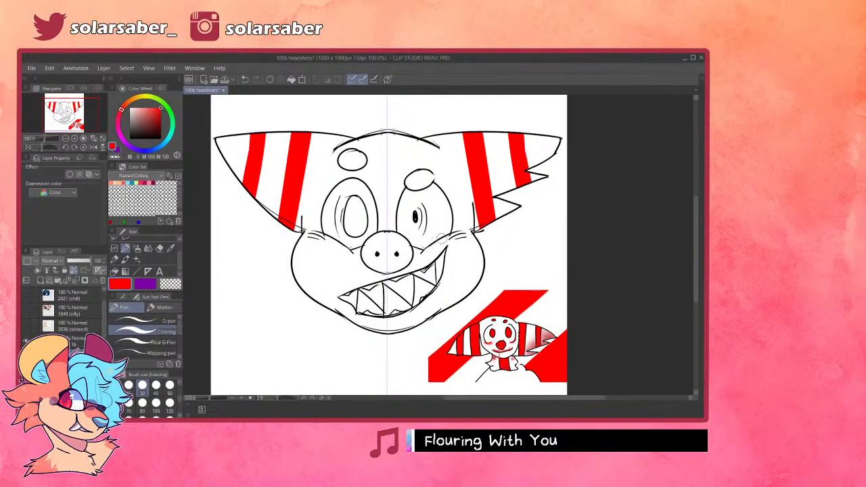
scroll(426, 267, up, 1)
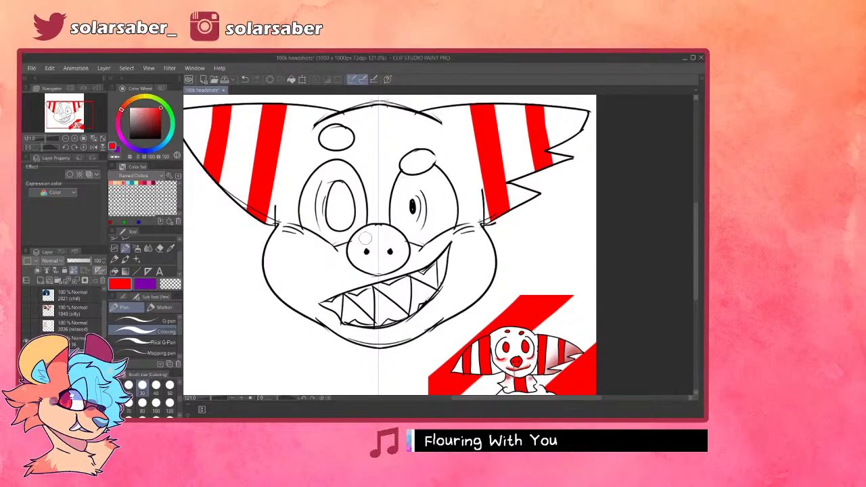
mouse_move(380, 235)
mouse_down()
mouse_move(366, 254)
mouse_move(379, 225)
mouse_move(358, 257)
mouse_move(377, 230)
mouse_move(363, 257)
mouse_move(366, 249)
mouse_move(383, 263)
mouse_up()
key(ctrl+z)
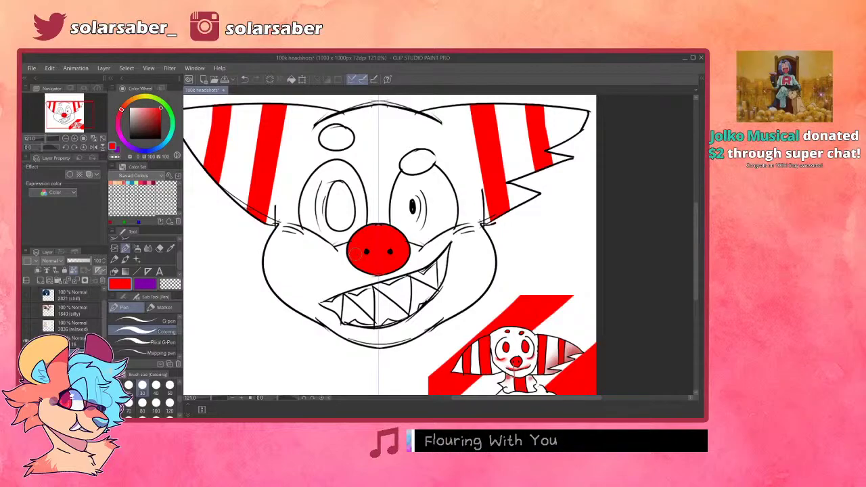
- Turn off the symmetrical ruler running down the middle of the face
scroll(355, 253, down, 3)
scroll(386, 211, up, 2)
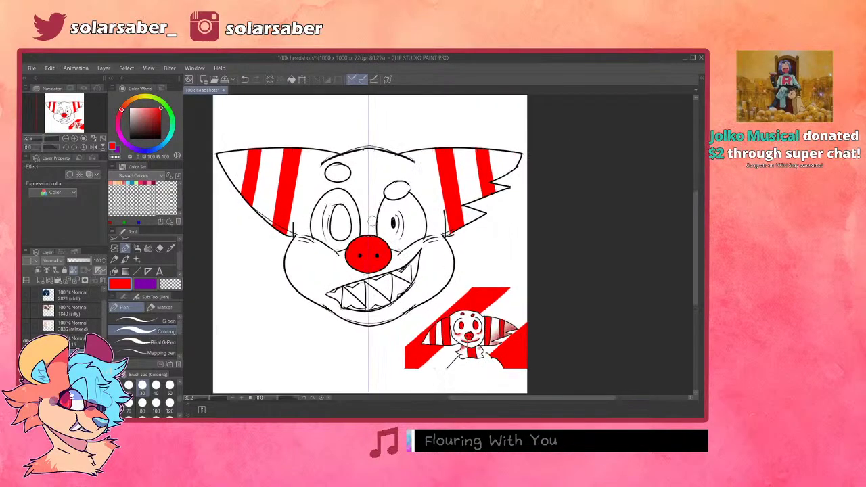
scroll(387, 211, up, 3)
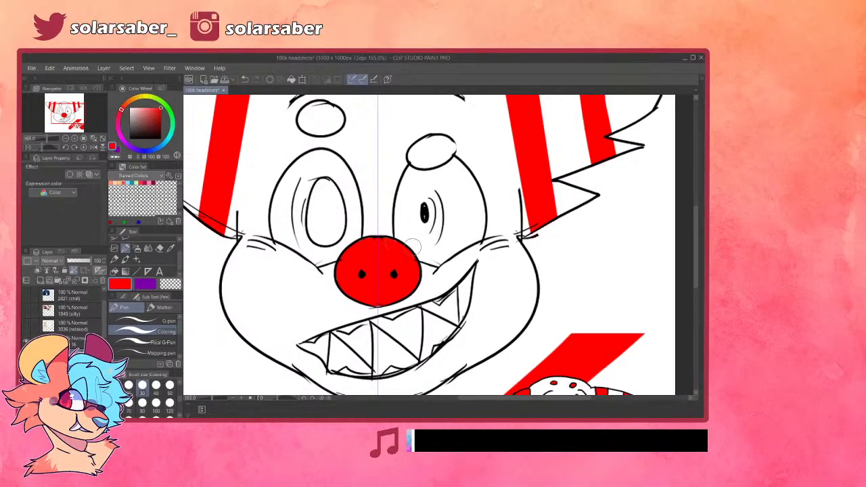
scroll(412, 246, down, 3)
scroll(409, 248, up, 1)
scroll(405, 251, up, 2)
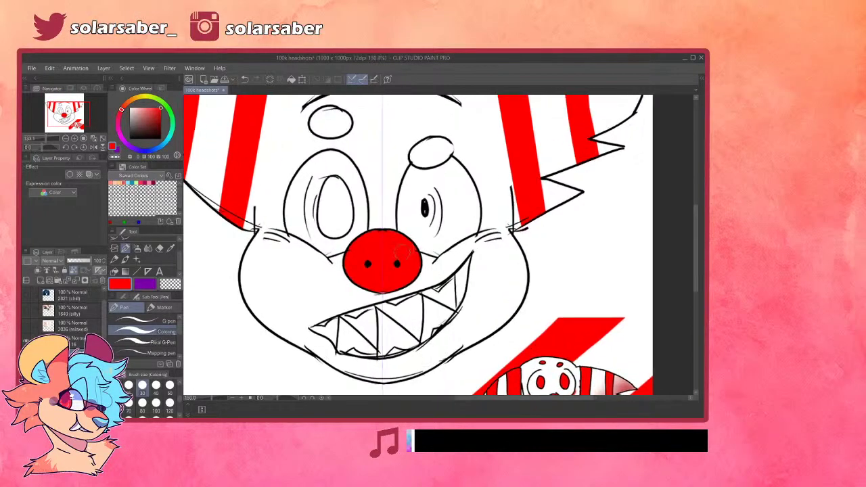
key(o)
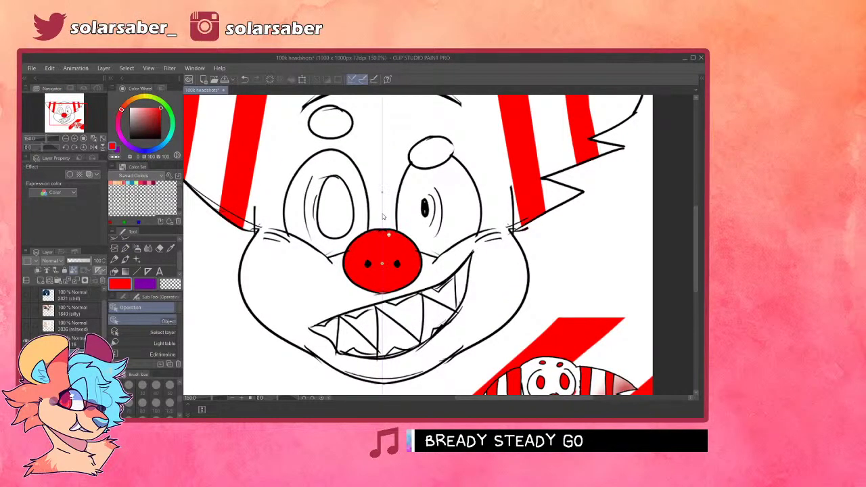
scroll(383, 215, down, 2)
scroll(412, 117, up, 2)
- Paint both oval eyebrow spots above the eyes solid red with the Coloring pen
key(p)
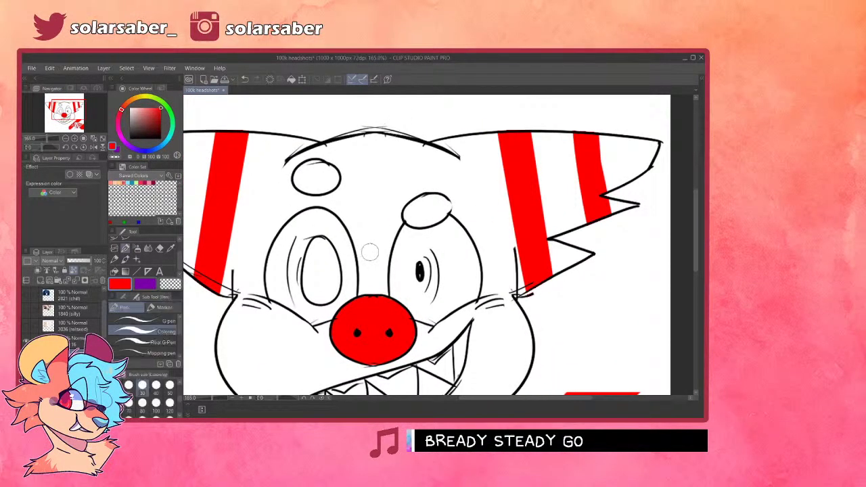
mouse_move(417, 218)
mouse_down()
mouse_move(438, 214)
mouse_move(420, 203)
mouse_move(439, 201)
mouse_move(445, 211)
mouse_up()
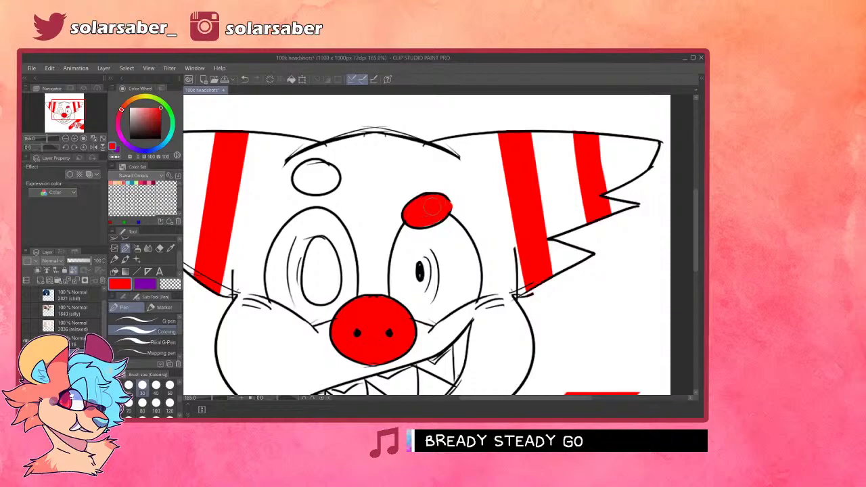
mouse_move(313, 163)
mouse_down()
mouse_move(316, 186)
mouse_move(327, 175)
mouse_move(315, 169)
mouse_move(330, 178)
mouse_move(308, 180)
mouse_up()
key(ctrl+z)
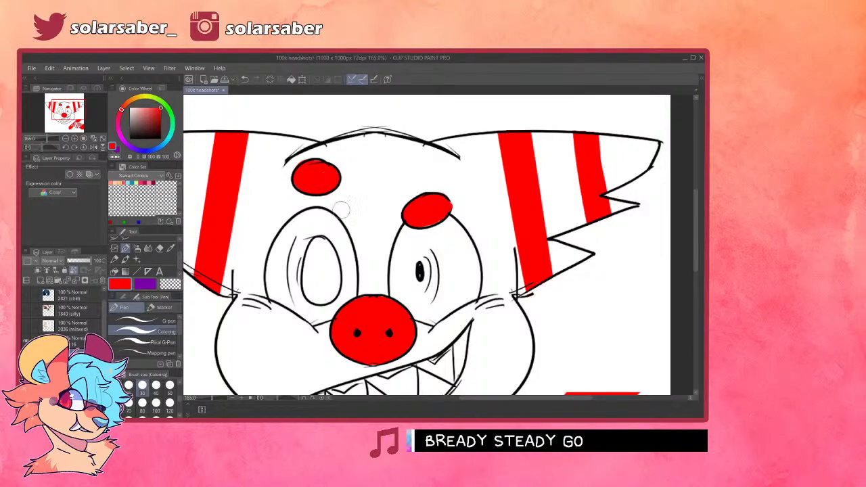
- Pick a light pink-red and paint the small gum areas between the upper and lower teeth
scroll(357, 194, down, 6)
scroll(374, 309, up, 6)
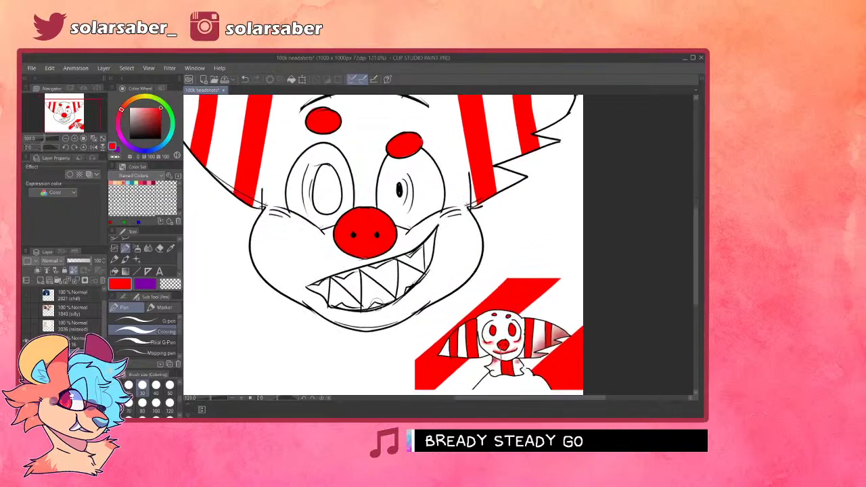
scroll(380, 267, up, 3)
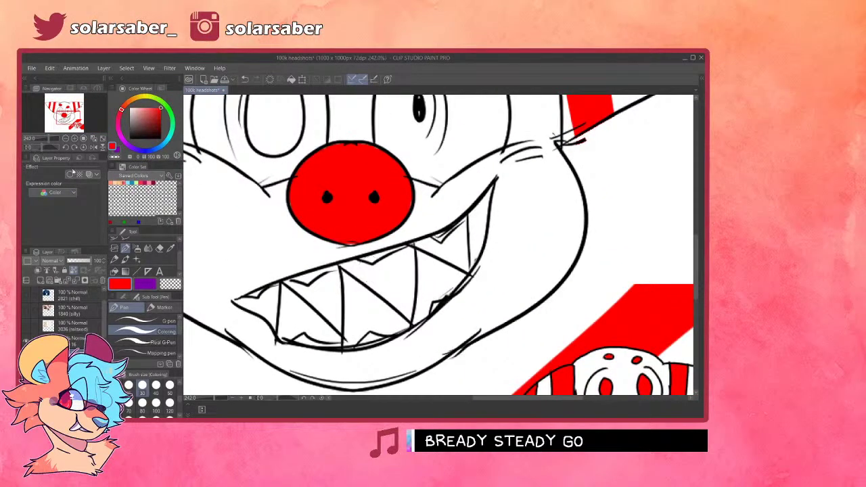
click(144, 107)
mouse_move(270, 285)
mouse_down()
mouse_move(374, 265)
mouse_move(357, 257)
mouse_move(319, 267)
mouse_move(379, 260)
mouse_move(370, 259)
mouse_move(448, 233)
mouse_up()
drag(232, 286, 261, 296)
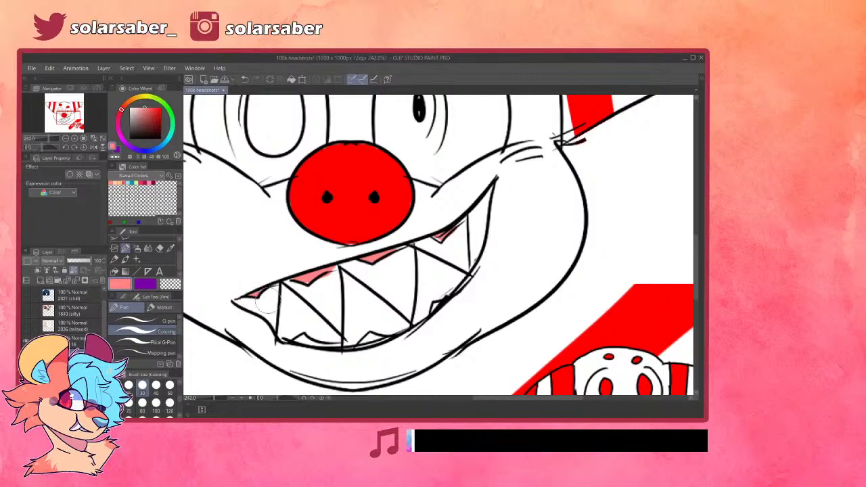
mouse_move(292, 345)
mouse_down()
mouse_move(325, 347)
mouse_move(318, 342)
mouse_up()
mouse_move(377, 333)
mouse_down()
mouse_move(358, 340)
mouse_move(388, 336)
mouse_up()
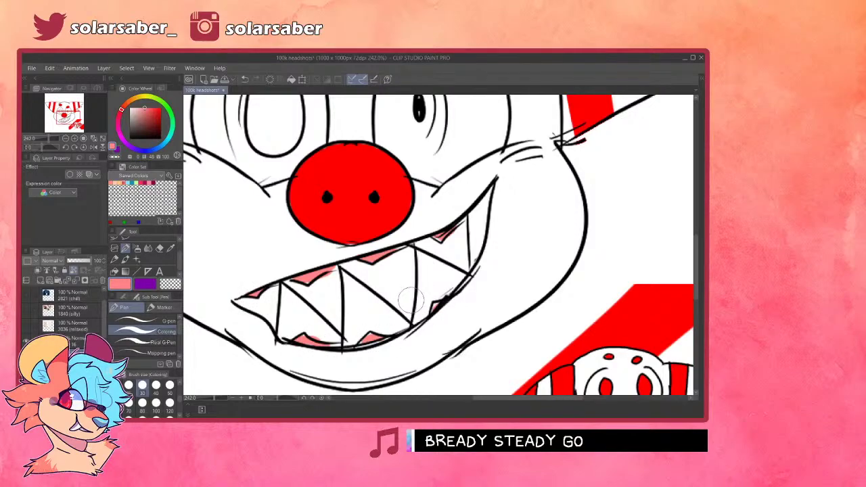
- Sample the bright red from the brow spot and paint the oval iris of the larger-pupilled eye solid red
scroll(410, 298, down, 5)
scroll(385, 195, up, 4)
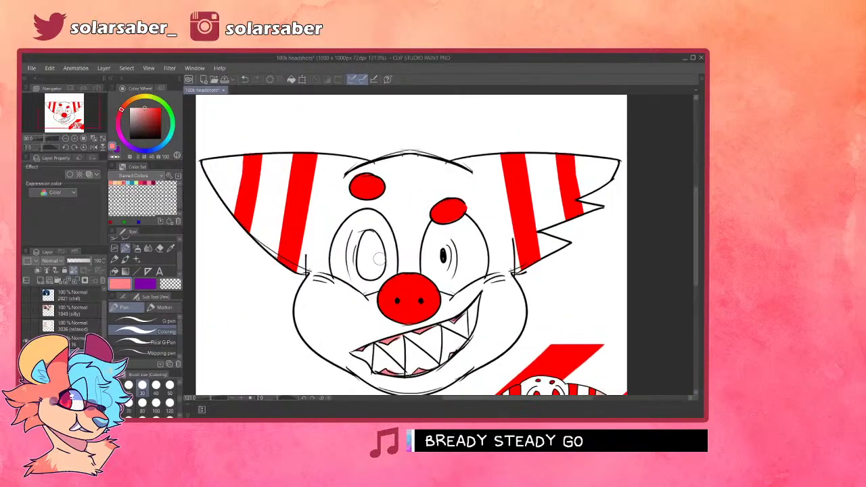
alt+click(375, 166)
scroll(414, 282, up, 2)
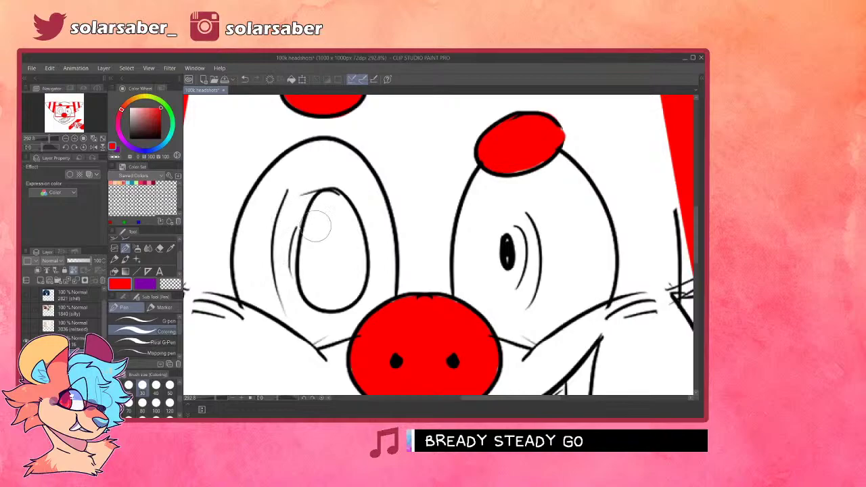
mouse_move(336, 229)
mouse_down()
mouse_move(321, 260)
mouse_move(311, 253)
mouse_move(324, 302)
mouse_move(324, 283)
mouse_move(355, 279)
mouse_up()
mouse_move(325, 201)
mouse_down()
mouse_move(319, 246)
mouse_move(320, 196)
mouse_move(351, 214)
mouse_move(345, 298)
mouse_move(336, 251)
mouse_up()
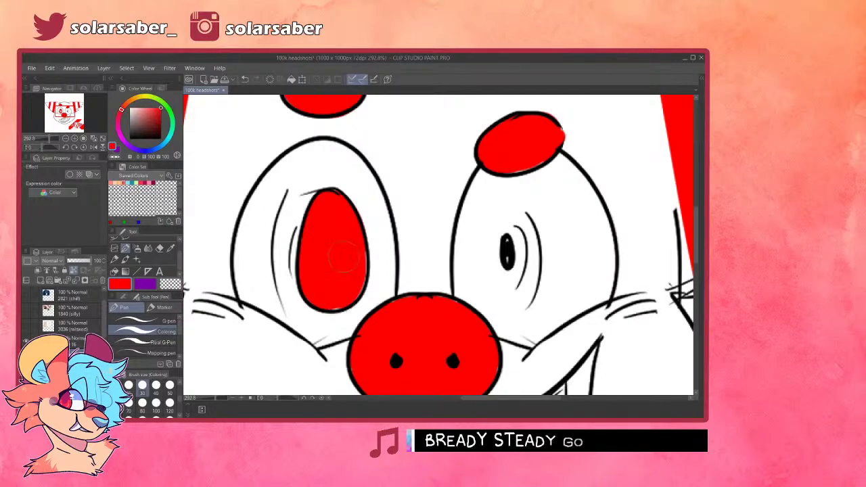
- Pick a darker red and shade the upper half of the red iris, leaving a thin bright red rim around it
mouse_move(148, 121)
mouse_down()
mouse_move(162, 131)
mouse_move(168, 114)
mouse_up()
mouse_move(348, 232)
mouse_down()
mouse_move(319, 206)
mouse_move(317, 222)
mouse_move(330, 206)
mouse_move(308, 237)
mouse_up()
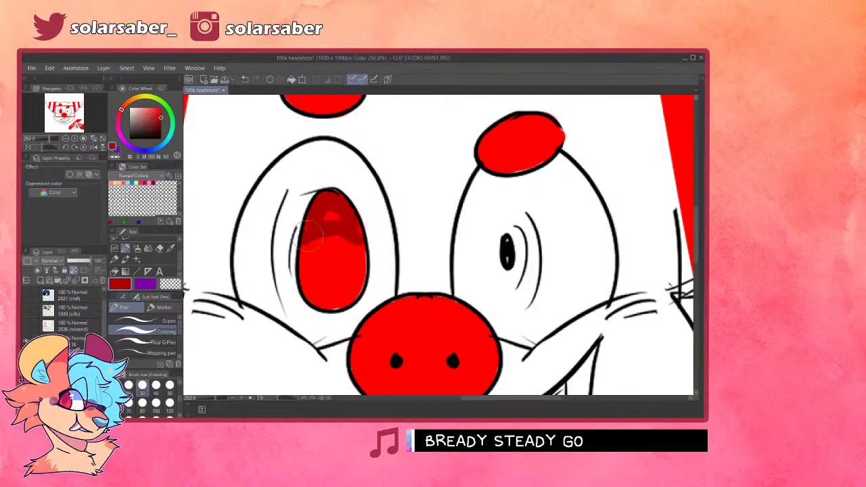
mouse_move(332, 200)
mouse_down()
mouse_move(355, 233)
mouse_move(336, 213)
mouse_move(307, 220)
mouse_move(305, 234)
mouse_move(313, 210)
mouse_move(305, 249)
mouse_move(357, 248)
mouse_up()
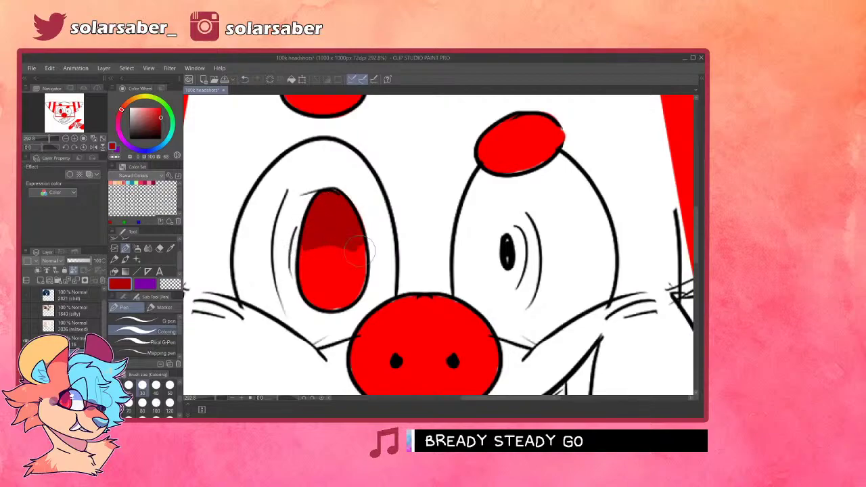
alt+click(311, 268)
mouse_move(320, 194)
mouse_down()
mouse_move(313, 215)
mouse_move(304, 249)
mouse_up()
key(ctrl+z)
mouse_move(325, 192)
mouse_down()
mouse_move(307, 275)
mouse_move(343, 187)
mouse_move(325, 190)
mouse_move(344, 198)
mouse_move(323, 194)
mouse_move(365, 259)
mouse_up()
alt+click(326, 215)
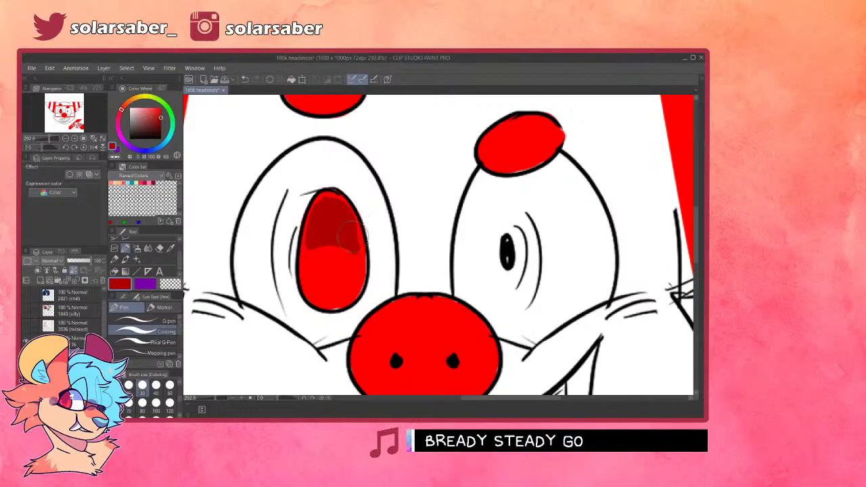
alt+click(319, 254)
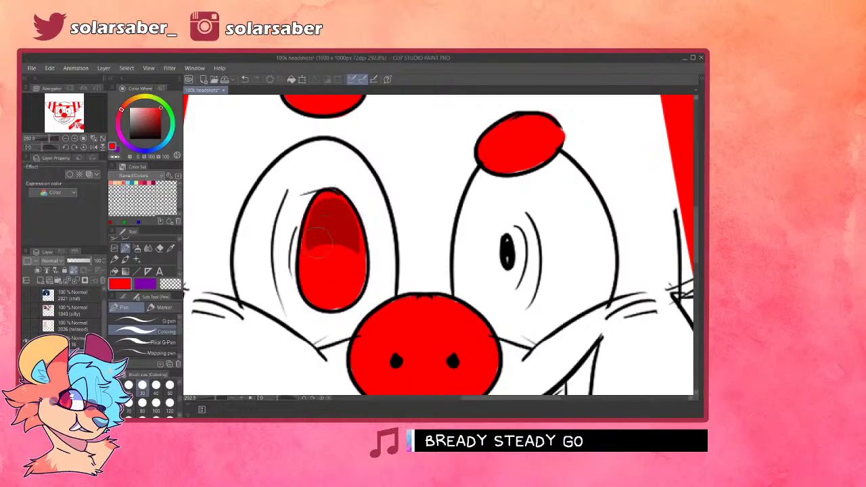
- Paint a light pink glow at the bottom of the red iris and a black vertical slit pupil in its centre
drag(159, 109, 145, 109)
drag(323, 303, 343, 296)
click(160, 138)
drag(332, 228, 333, 278)
key(ctrl+z)
drag(333, 229, 334, 280)
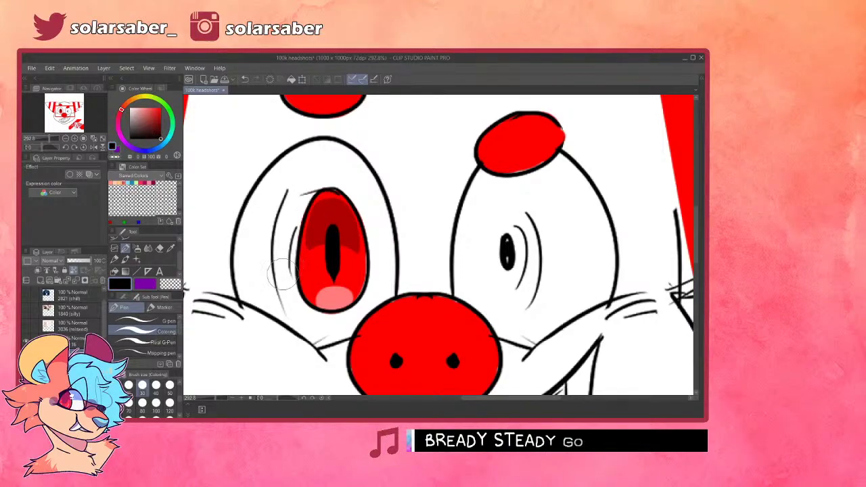
- Examine the whole coloured headshot and compare it with the small reference image
scroll(287, 261, down, 5)
scroll(399, 252, down, 2)
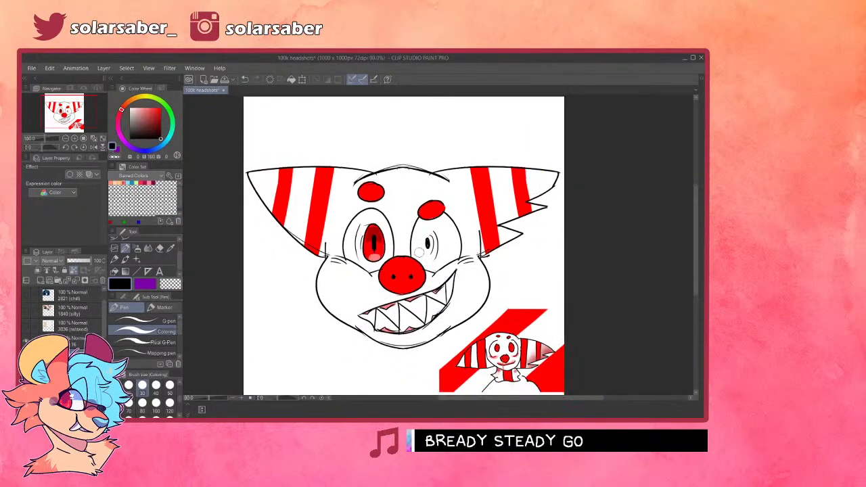
scroll(447, 289, up, 2)
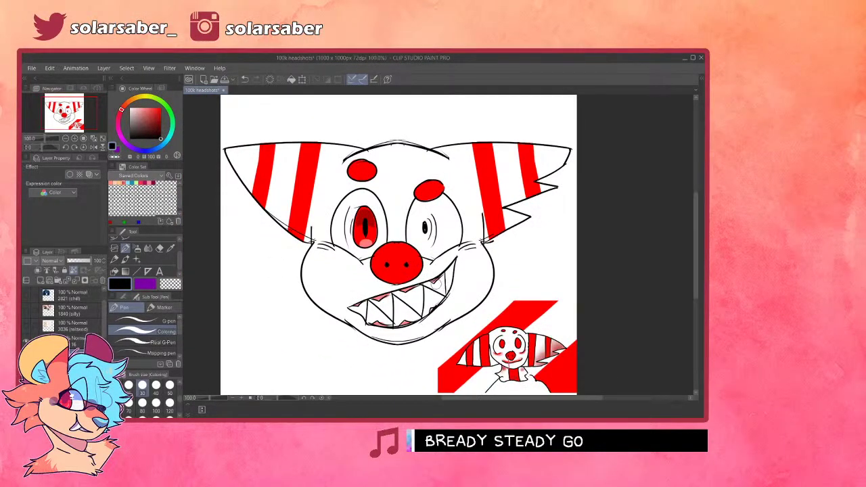
scroll(448, 290, down, 2)
scroll(448, 290, up, 2)
scroll(448, 294, down, 1)
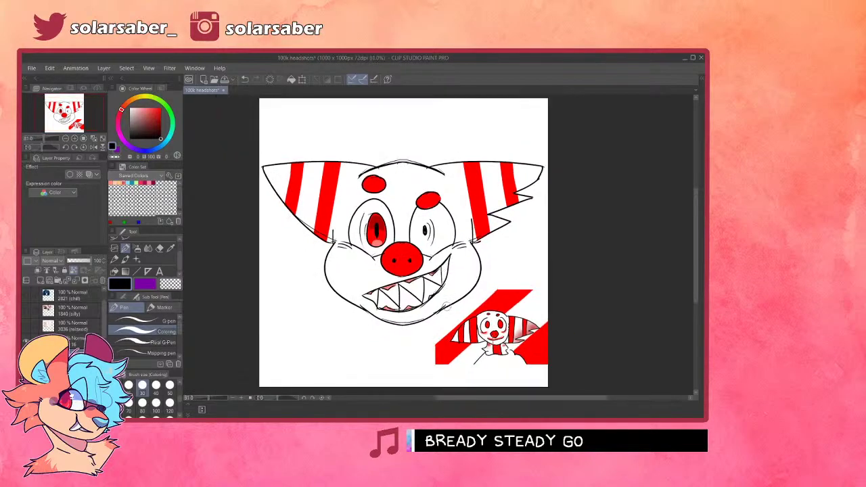
scroll(447, 297, up, 1)
scroll(460, 304, down, 1)
scroll(413, 254, up, 4)
- Sample the bright red of the iris and touch up the iris edge beside the slit pupil
alt+click(360, 222)
scroll(365, 213, up, 4)
scroll(366, 214, up, 2)
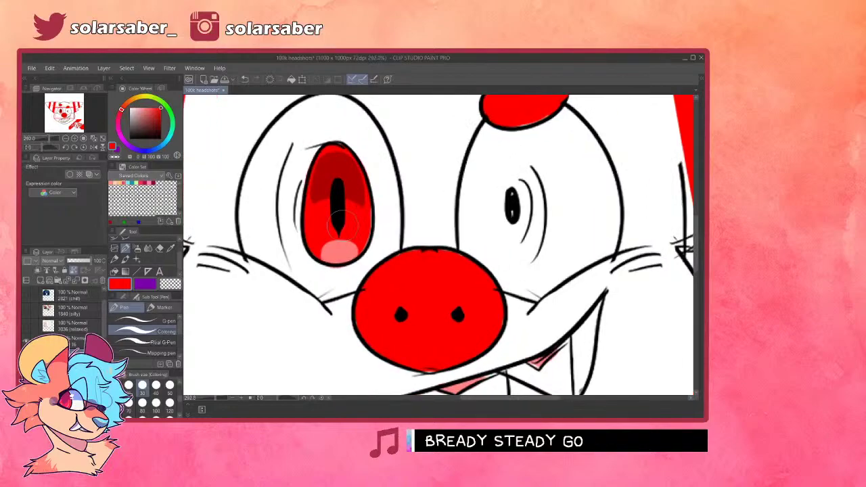
drag(370, 224, 360, 192)
scroll(359, 193, down, 5)
scroll(363, 247, down, 3)
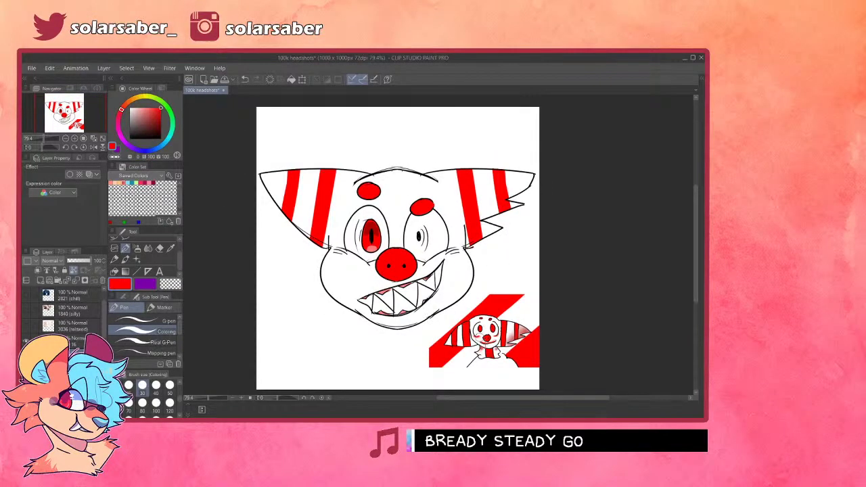
scroll(477, 338, up, 1)
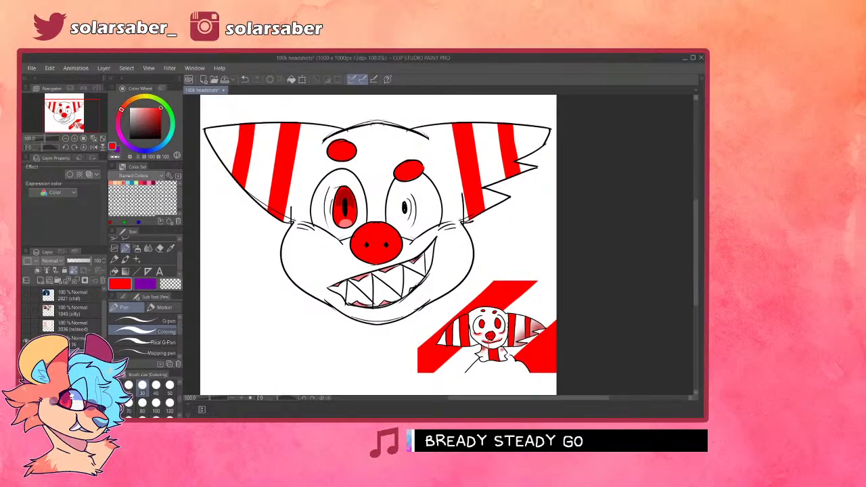
- Delete the small reference image from the lower corner of the canvas
key(Delete)
click(70, 344)
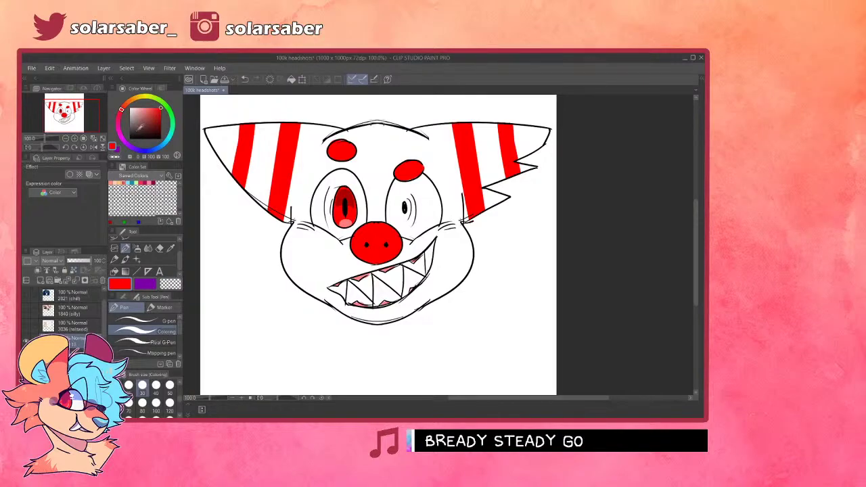
scroll(399, 264, up, 2)
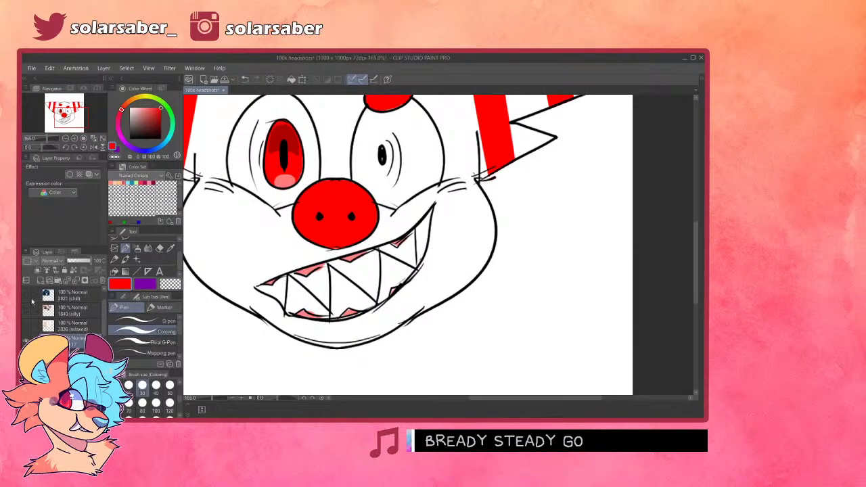
- Toggle the visibility of the headshot layer and the layer beneath it to check what each one holds
click(26, 341)
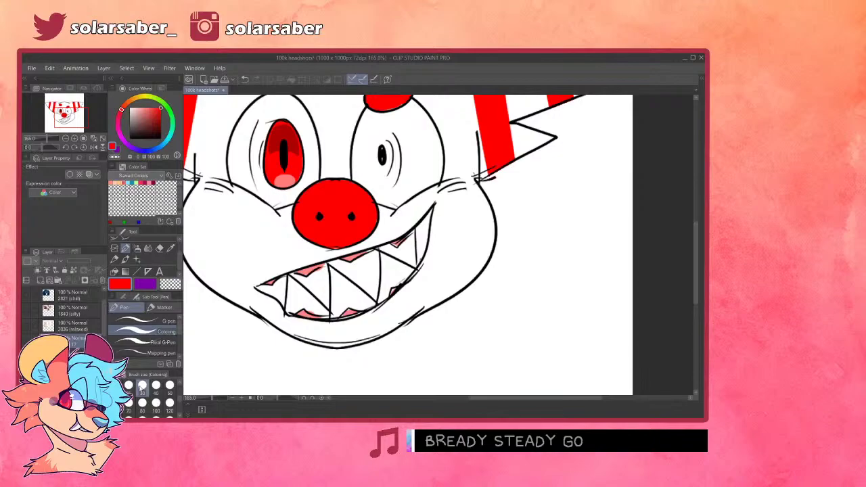
scroll(609, 157, down, 4)
click(26, 341)
click(26, 340)
click(26, 340)
click(25, 341)
click(26, 341)
click(26, 356)
click(25, 357)
- Pick white and paint a short horizontal highlight across the outer edge of the red iris
alt+click(358, 116)
scroll(367, 201, up, 3)
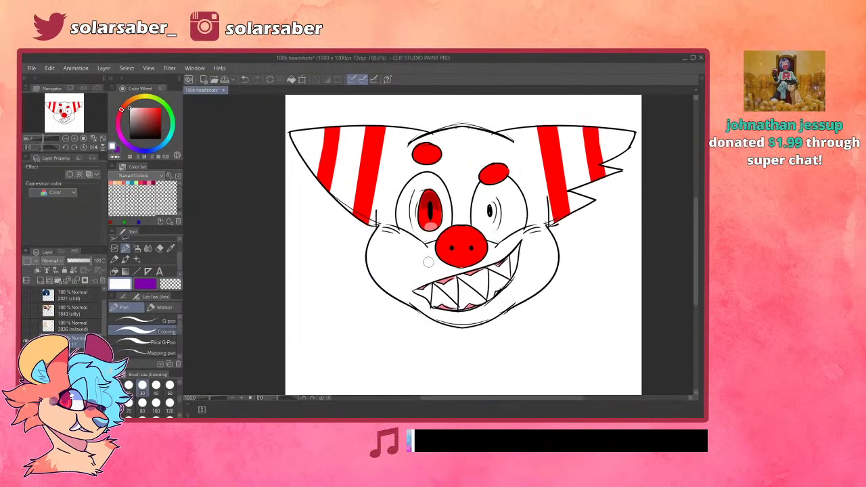
scroll(427, 264, up, 4)
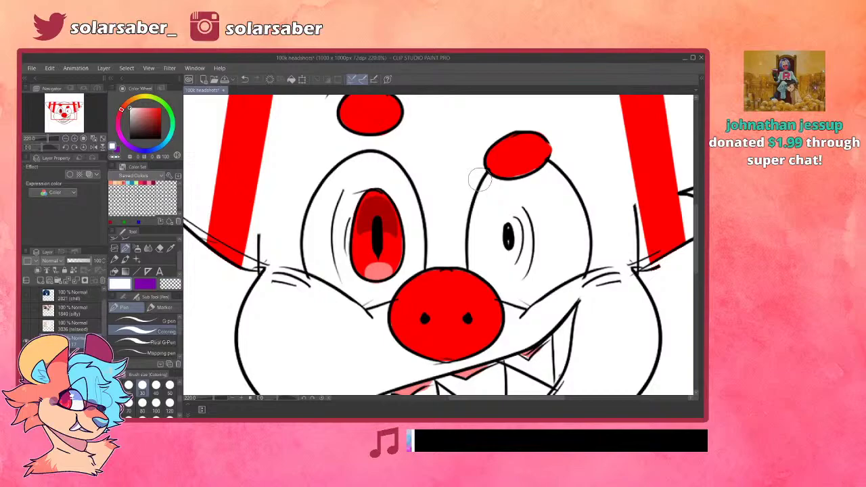
mouse_move(351, 230)
mouse_down()
mouse_move(378, 231)
mouse_move(359, 231)
mouse_move(371, 228)
mouse_up()
key(ctrl+z)
scroll(344, 290, down, 2)
scroll(344, 290, down, 3)
scroll(415, 361, up, 3)
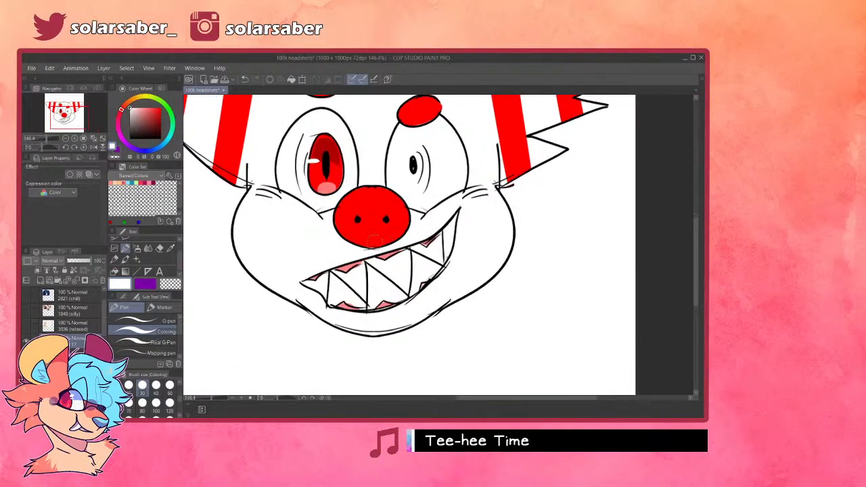
scroll(428, 272, up, 2)
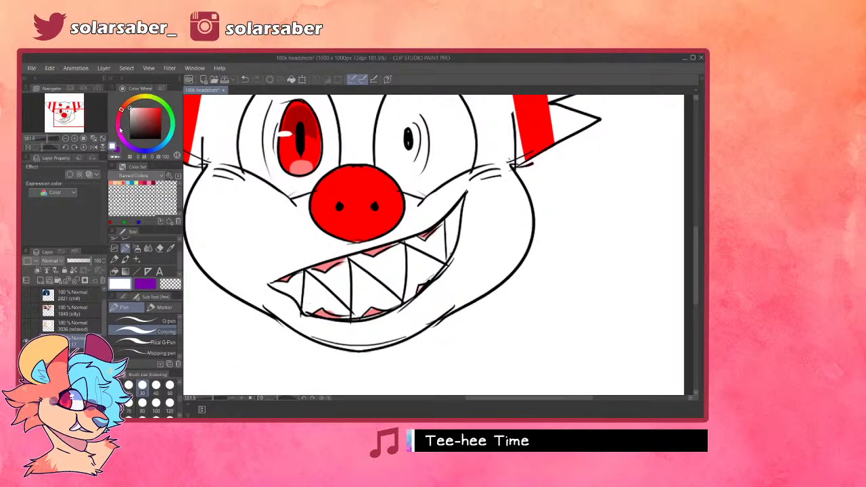
- Pick bright red and paint a blood drip from the raised side of the lower lip to the chin, with a small drop beside it
drag(143, 124, 183, 95)
mouse_move(434, 273)
mouse_down()
mouse_move(418, 285)
mouse_move(443, 277)
mouse_move(437, 326)
mouse_up()
key(ctrl+z)
key(ctrl+z)
drag(442, 283, 439, 326)
key(ctrl+z)
mouse_move(441, 274)
mouse_down()
mouse_move(436, 325)
mouse_move(422, 332)
mouse_up()
click(436, 324)
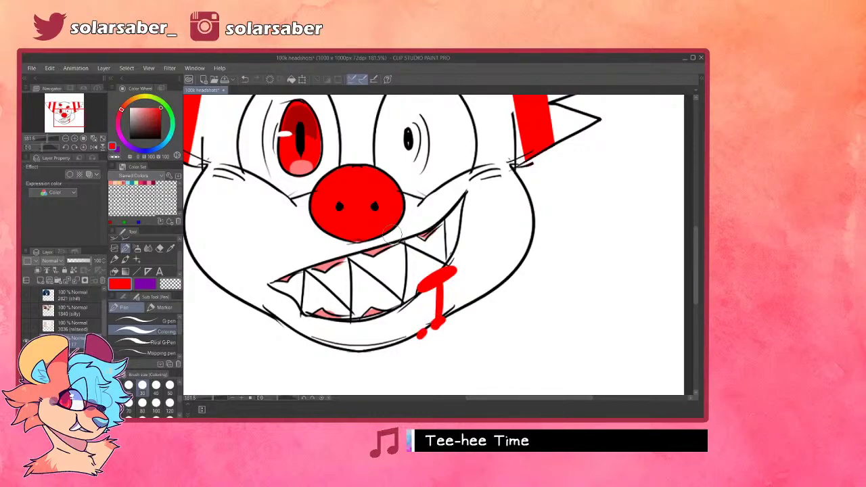
- Pick white and paint a thin highlight inside the upper part of the red drip at the lip
scroll(395, 347, down, 4)
scroll(443, 320, up, 8)
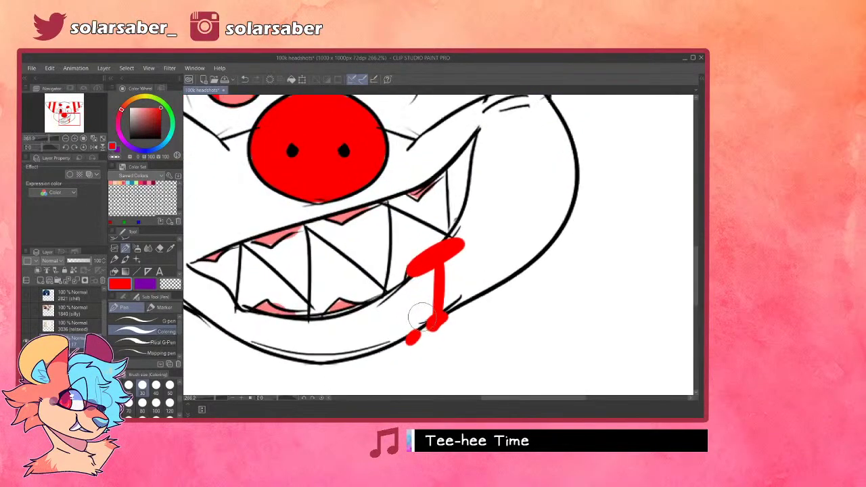
scroll(419, 314, up, 1)
drag(155, 114, 127, 72)
drag(417, 260, 440, 248)
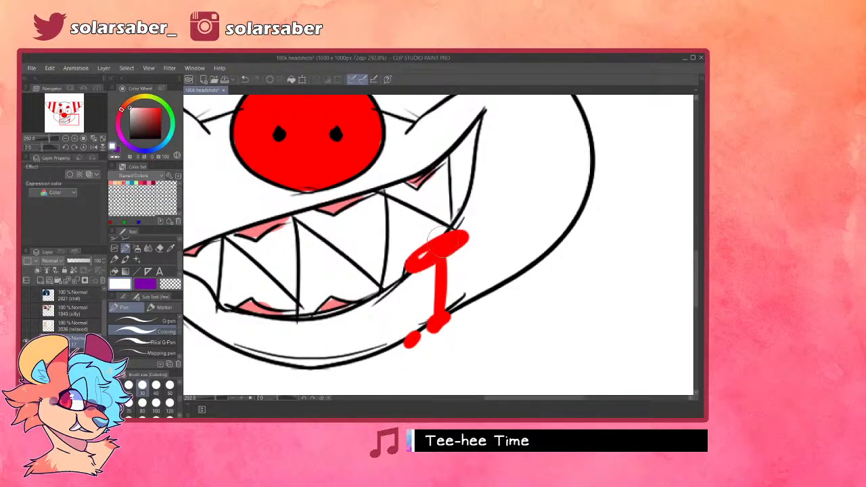
drag(430, 326, 437, 314)
key(ctrl+z)
scroll(436, 277, down, 4)
scroll(427, 332, down, 2)
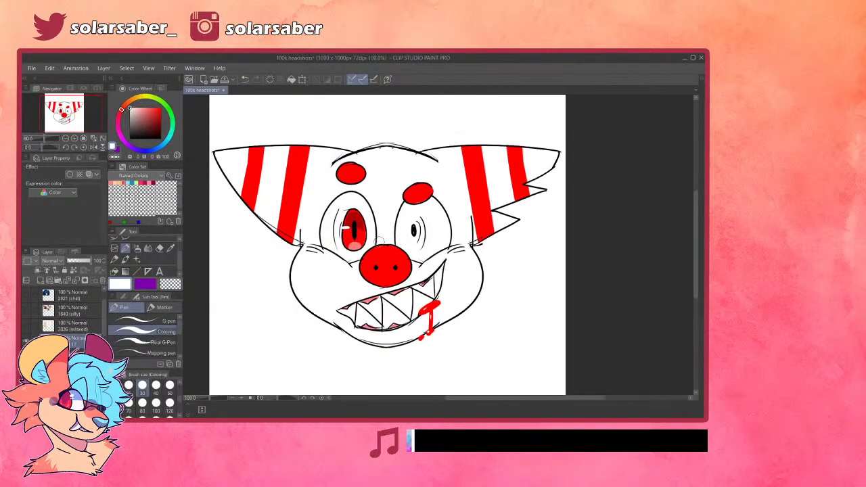
scroll(517, 159, down, 2)
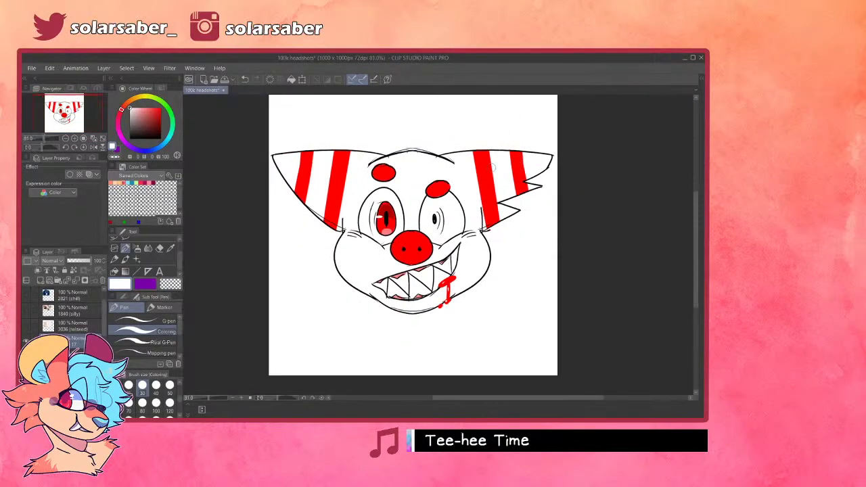
scroll(549, 123, up, 2)
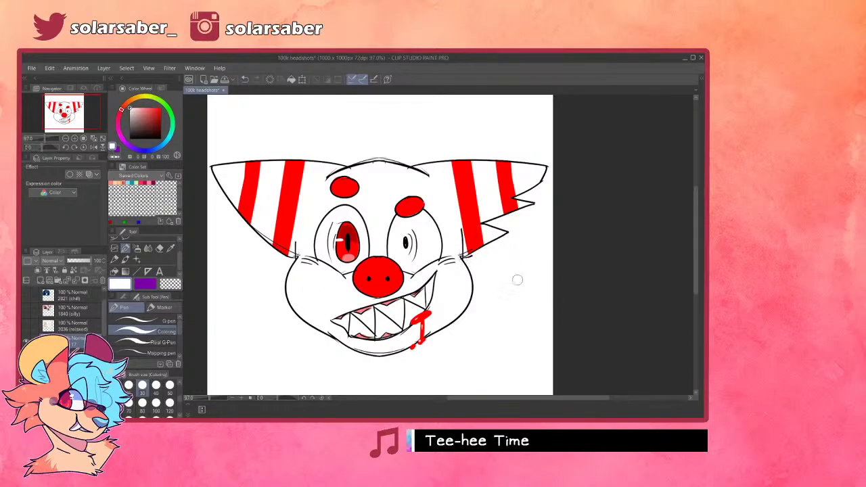
- Hide the finished clown headshot and show the reference image of the orange creature with long antennae
scroll(555, 230, down, 2)
key(ctrl+z)
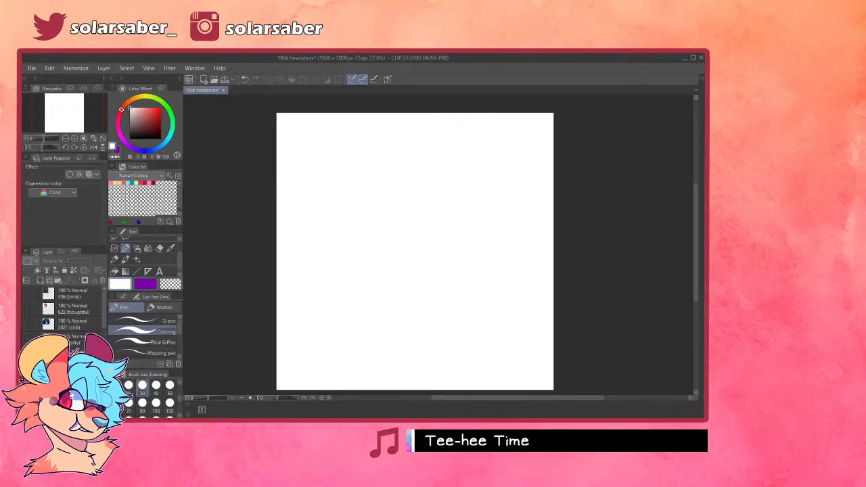
click(74, 324)
click(75, 309)
click(74, 292)
click(76, 351)
click(27, 351)
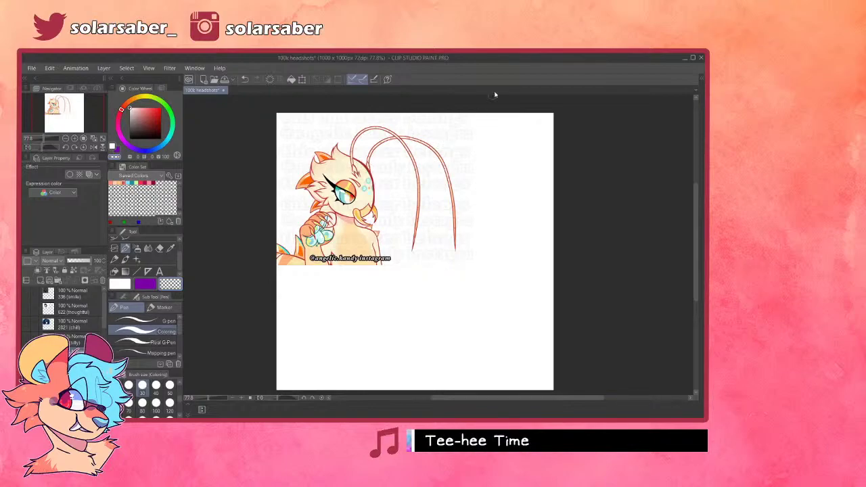
- Lower the opacity of the antennae creature's reference image and add a new layer for drawing
scroll(449, 126, down, 1)
scroll(443, 185, down, 1)
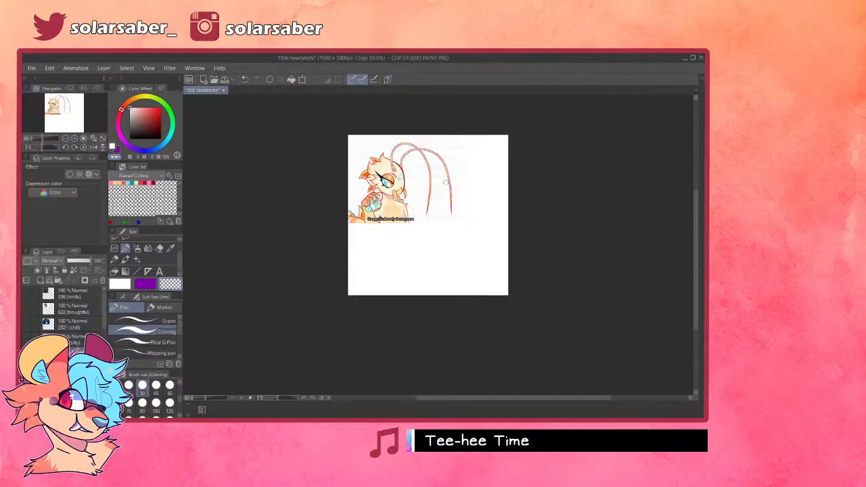
scroll(480, 132, up, 1)
scroll(413, 216, up, 1)
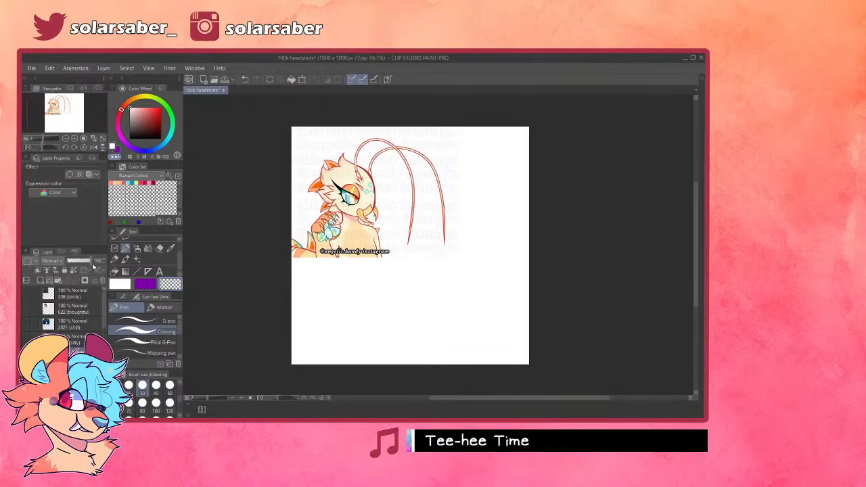
drag(83, 263, 79, 265)
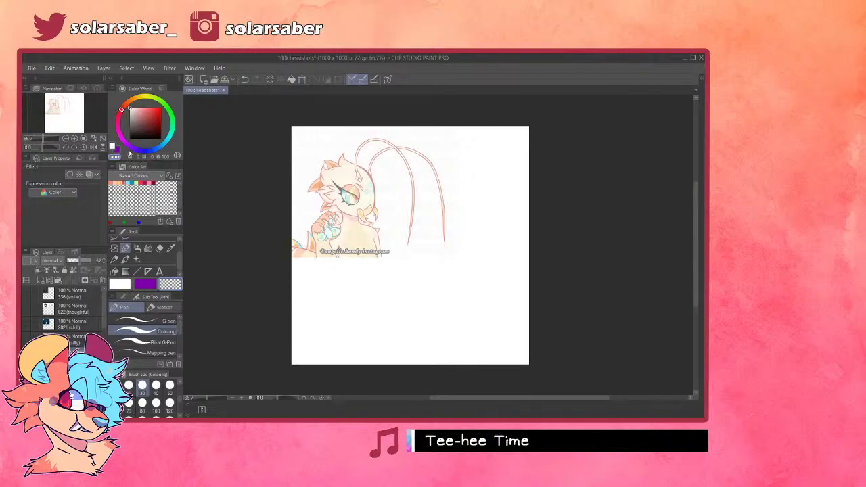
key(ctrl+shift+n)
- Place a vertical symmetrical ruler down the middle of the canvas
scroll(204, 275, down, 5)
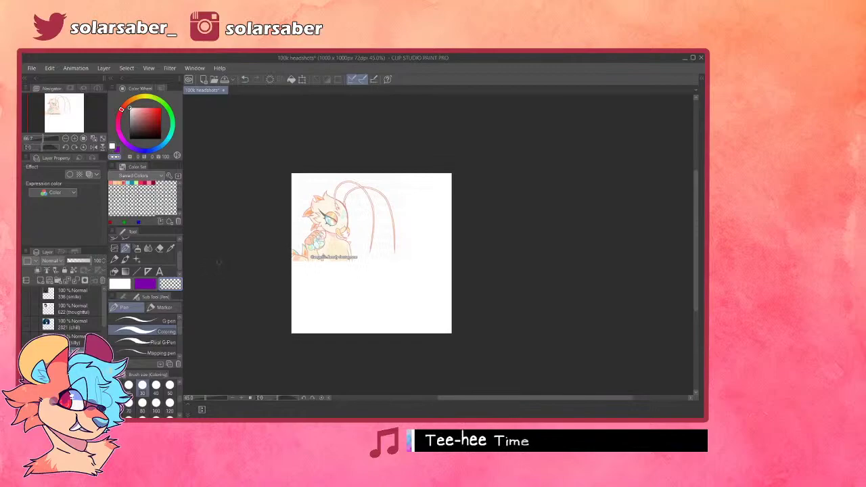
scroll(374, 240, up, 5)
scroll(380, 227, down, 4)
scroll(380, 250, up, 3)
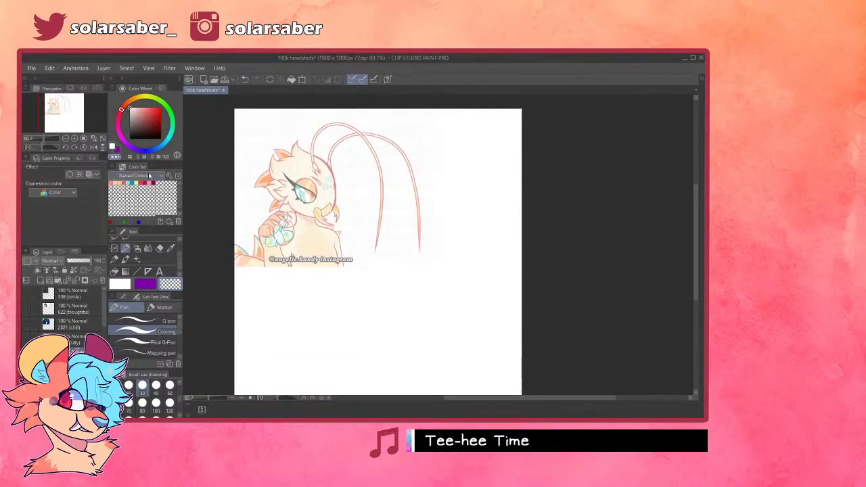
click(148, 272)
drag(380, 115, 380, 182)
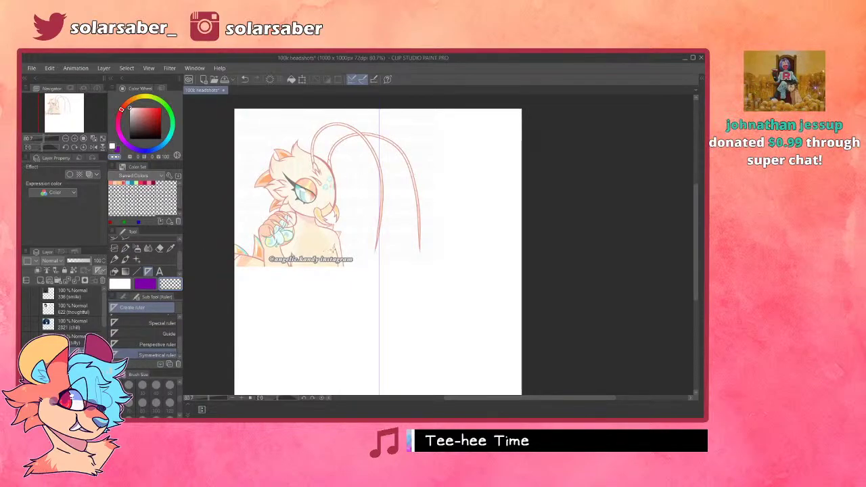
- Shift the symmetrical ruler slightly to the left on the canvas
scroll(497, 269, down, 1)
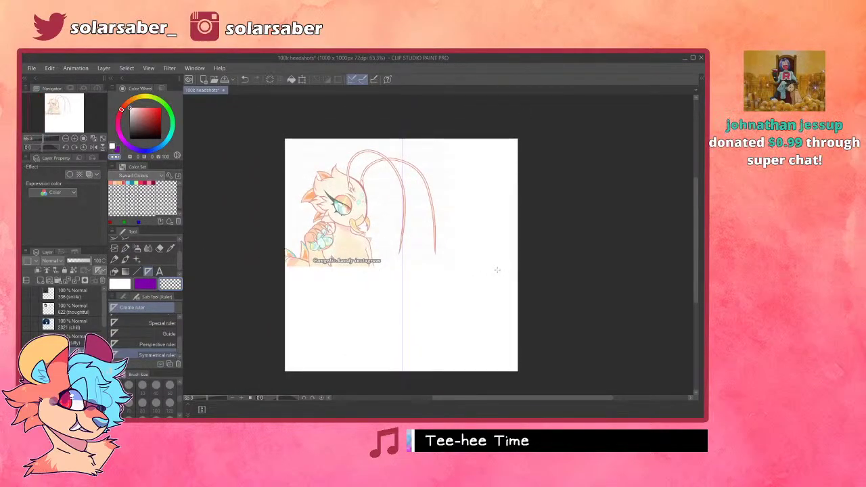
key(k)
drag(404, 222, 402, 223)
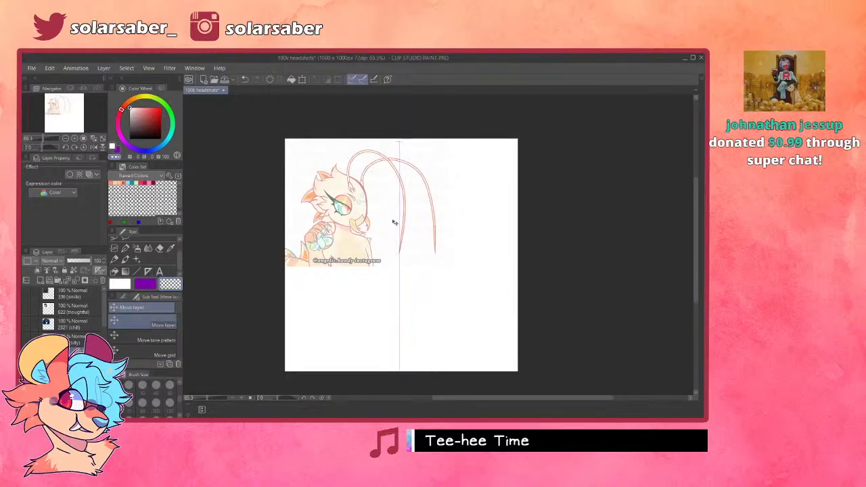
- Sketch a large round head guide in pinkish red with the G-pen, mirrored across the ruler in the middle of the canvas
click(125, 248)
click(163, 322)
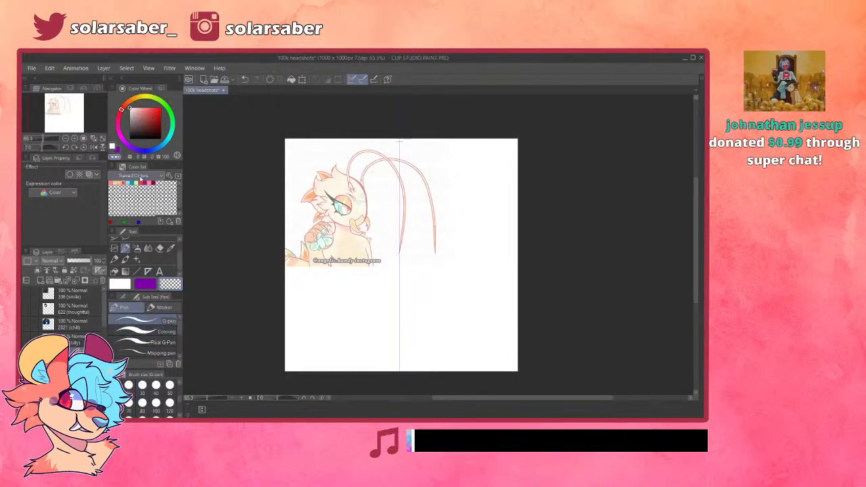
click(144, 183)
click(140, 183)
mouse_move(400, 183)
mouse_down()
mouse_move(399, 300)
mouse_move(364, 193)
mouse_move(399, 312)
mouse_move(359, 298)
mouse_move(399, 317)
mouse_move(364, 305)
mouse_move(399, 315)
mouse_move(422, 305)
mouse_up()
key(ctrl+z)
key(ctrl+z)
key(ctrl+z)
key(ctrl+z)
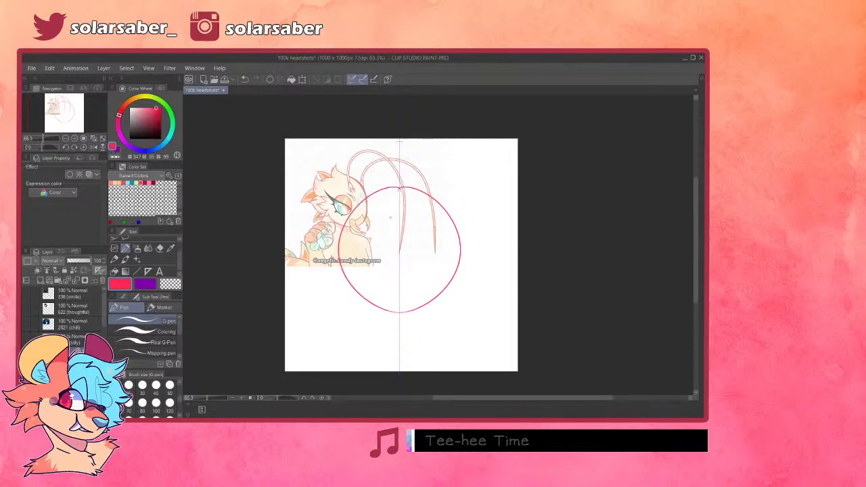
key(ctrl+z)
drag(399, 191, 383, 305)
key(ctrl+z)
key(ctrl+z)
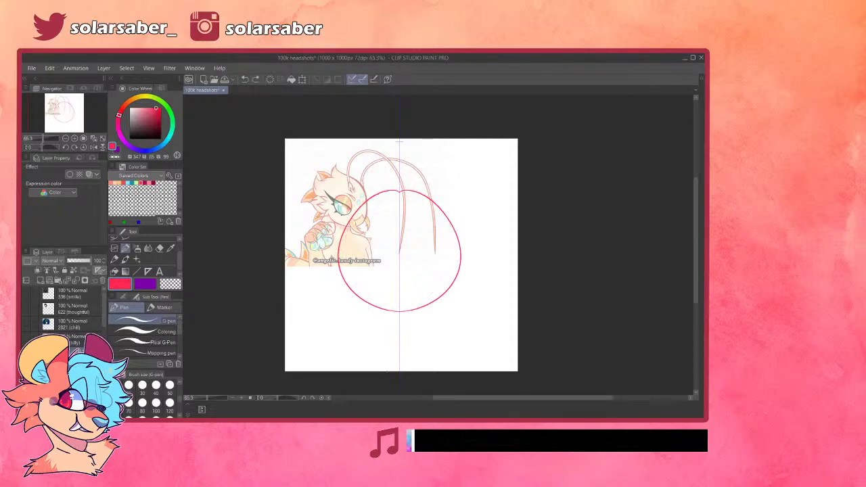
- Add a new layer for refining the head shape over the circle guide and return to the G-pen
scroll(469, 349, up, 4)
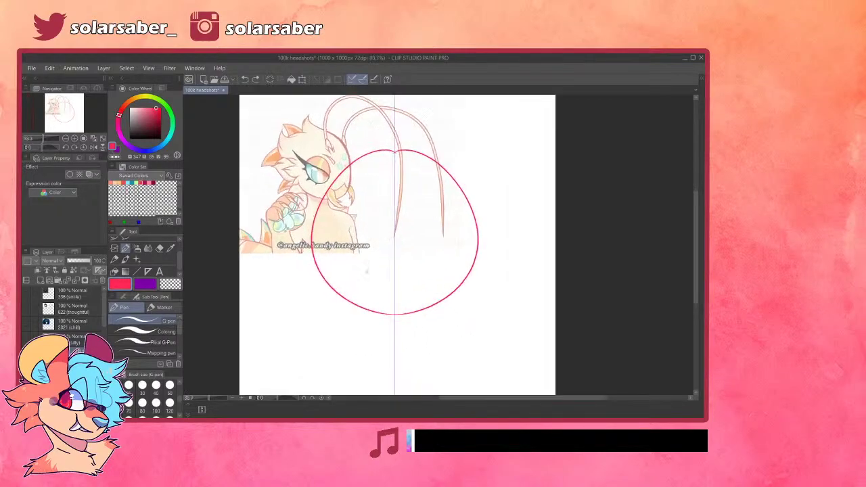
scroll(389, 213, down, 1)
scroll(389, 213, up, 2)
scroll(386, 216, down, 3)
scroll(381, 177, up, 2)
scroll(381, 172, down, 1)
scroll(381, 158, up, 1)
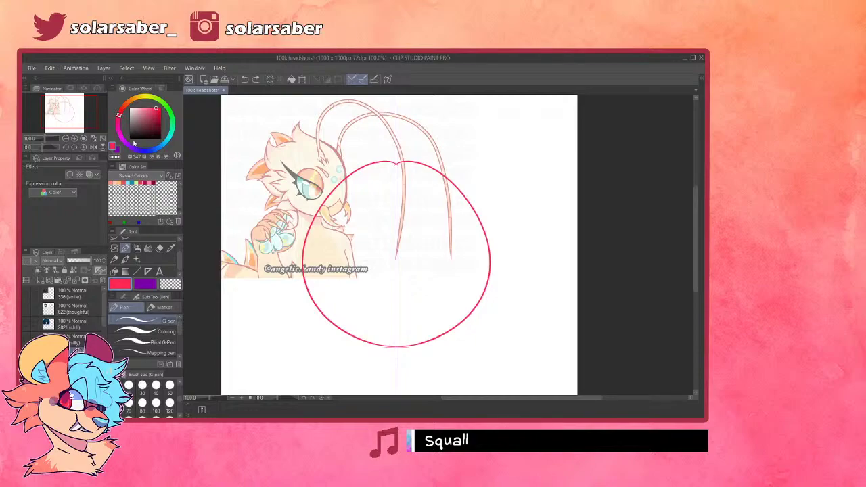
key(ctrl+shift+n)
key(alt+[)
key(o)
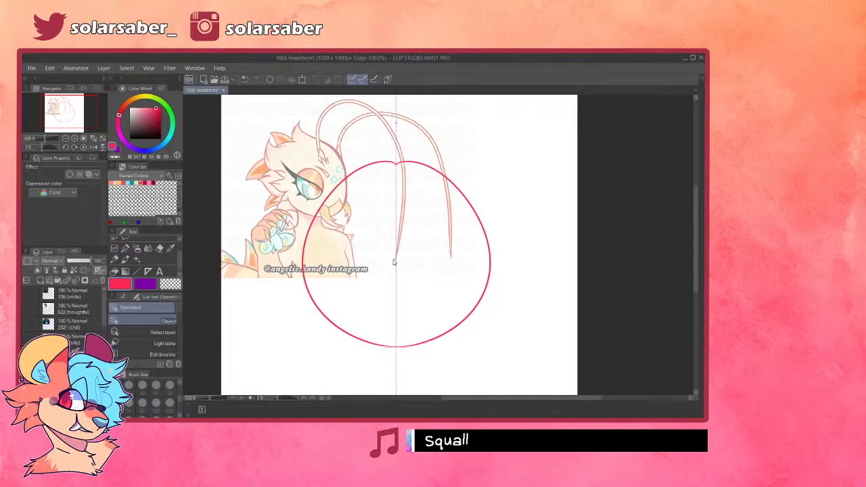
key(p)
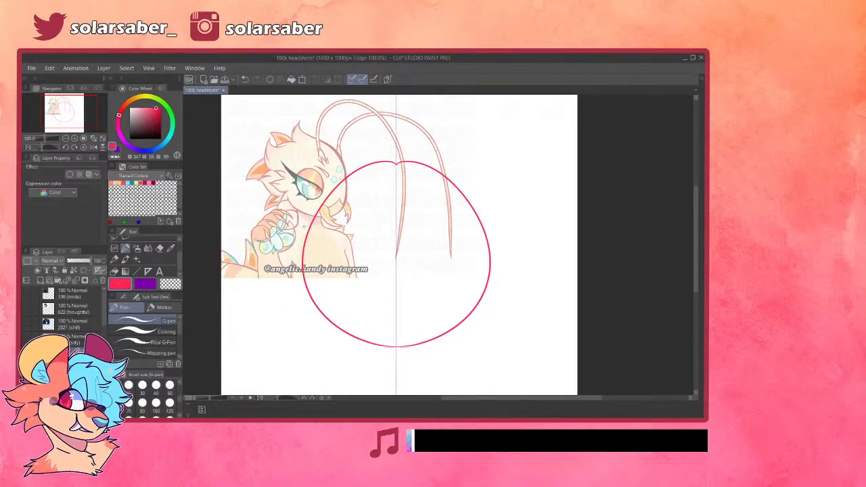
- Sketch the mirrored lower face over the circle, tapering from the cheeks to a soft pointed chin below it
drag(310, 232, 343, 329)
key(ctrl+z)
drag(306, 240, 357, 338)
key(ctrl+z)
mouse_move(303, 236)
mouse_down()
mouse_move(363, 347)
mouse_move(332, 319)
mouse_move(398, 361)
mouse_up()
key(ctrl+z)
mouse_move(352, 343)
mouse_down()
mouse_move(396, 366)
mouse_move(373, 359)
mouse_move(414, 357)
mouse_up()
key(ctrl+z)
key(ctrl+z)
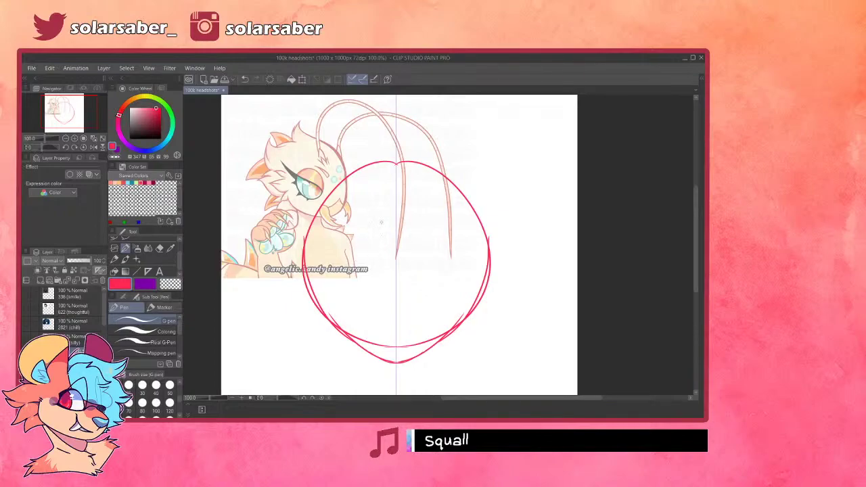
- Outline the upper sides and the rounded crown of the head along the circle guide
drag(303, 253, 344, 176)
key(ctrl+z)
drag(303, 251, 336, 181)
drag(313, 230, 376, 158)
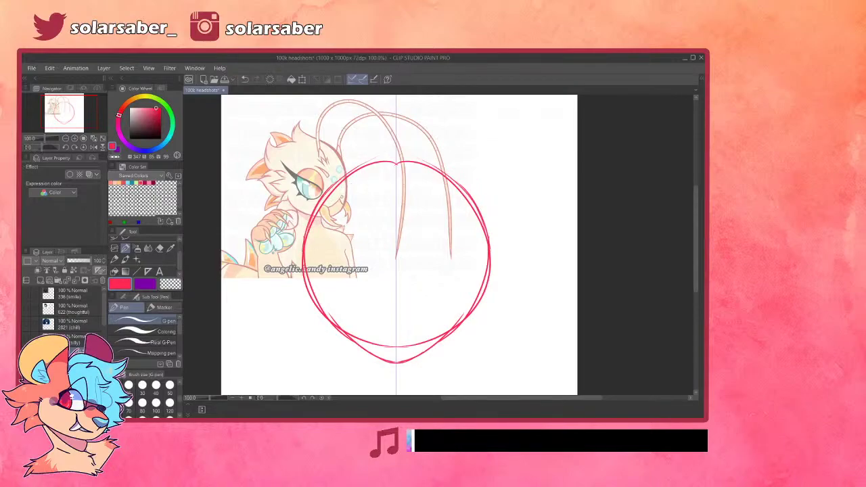
mouse_move(369, 149)
mouse_down()
mouse_move(395, 158)
mouse_move(385, 164)
mouse_move(410, 165)
mouse_up()
key(ctrl+z)
drag(347, 173, 407, 160)
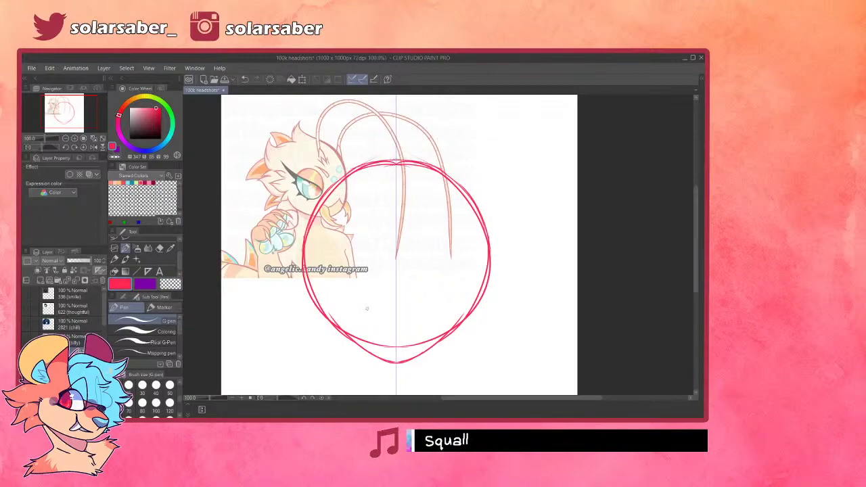
- Delete the circle guide layer and reselect the layer with the head outline
click(75, 355)
click(102, 280)
click(76, 353)
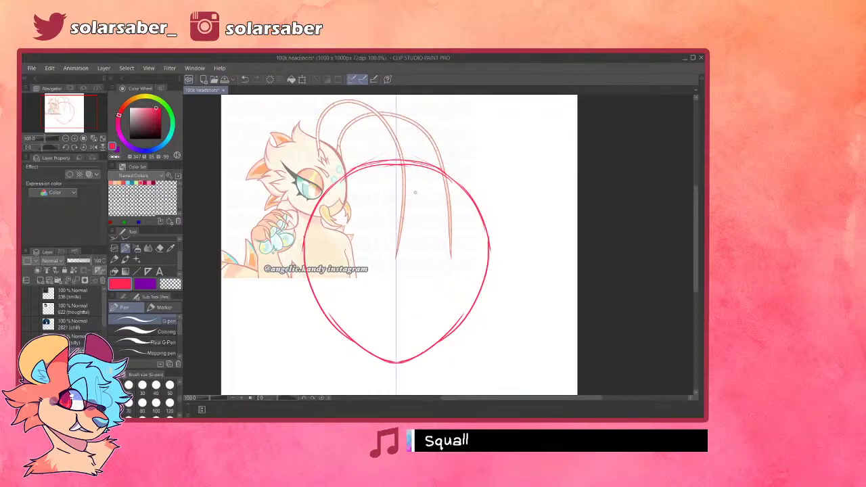
- Draw the outer line of the long mirrored antennae, arching from the forehead out and down past the chin
drag(426, 171, 541, 172)
key(ctrl+z)
drag(468, 170, 425, 211)
key(ctrl+z)
drag(423, 179, 519, 342)
key(ctrl+z)
mouse_move(431, 172)
mouse_down()
mouse_move(568, 215)
mouse_move(515, 382)
mouse_up()
key(ctrl+z)
drag(424, 177, 563, 287)
drag(547, 352, 504, 382)
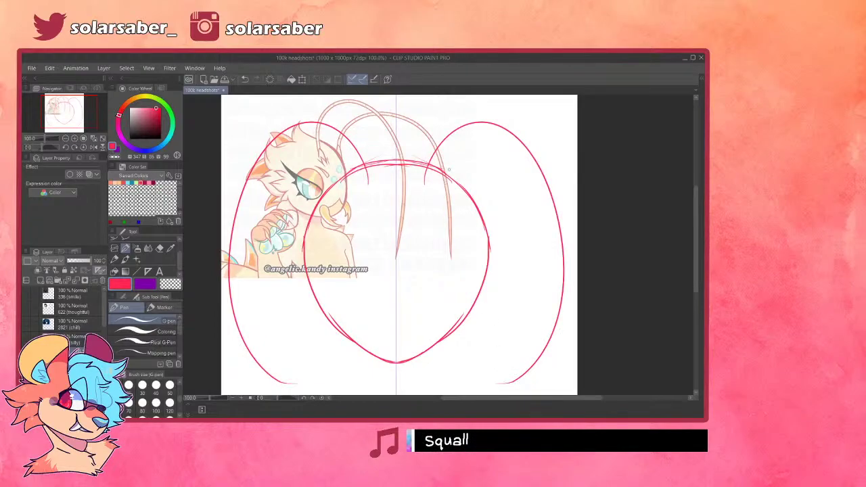
- Draw the inner line of both antennae, running along the outer curve and meeting it at the tip
mouse_move(431, 179)
mouse_down()
mouse_move(477, 130)
mouse_move(504, 136)
mouse_move(497, 141)
mouse_move(526, 170)
mouse_up()
key(ctrl+z)
key(ctrl+z)
mouse_move(484, 133)
mouse_down()
mouse_move(540, 189)
mouse_move(551, 270)
mouse_up()
key(ctrl+z)
drag(260, 173, 240, 304)
key(ctrl+z)
mouse_move(262, 169)
mouse_down()
mouse_move(238, 273)
mouse_move(280, 379)
mouse_up()
key(ctrl+z)
drag(237, 245, 288, 390)
scroll(452, 287, down, 4)
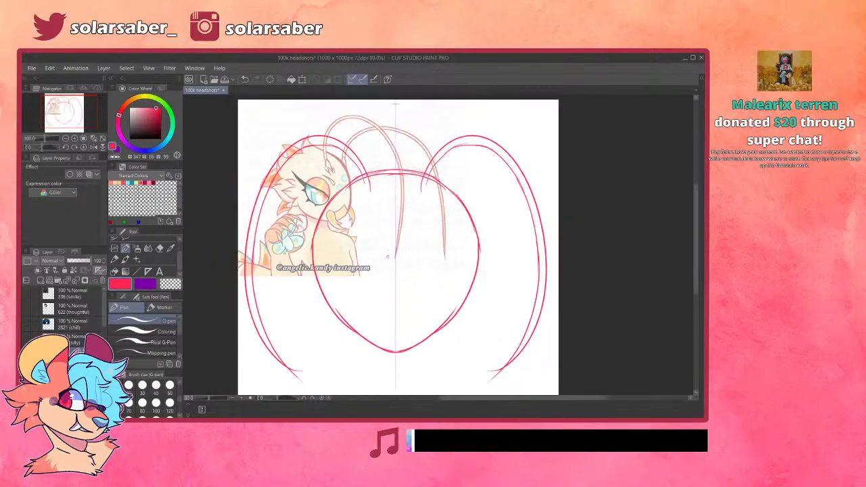
- Erase the stray line ends at the antenna tips with the Coloring brush in transparent colour
scroll(451, 288, up, 4)
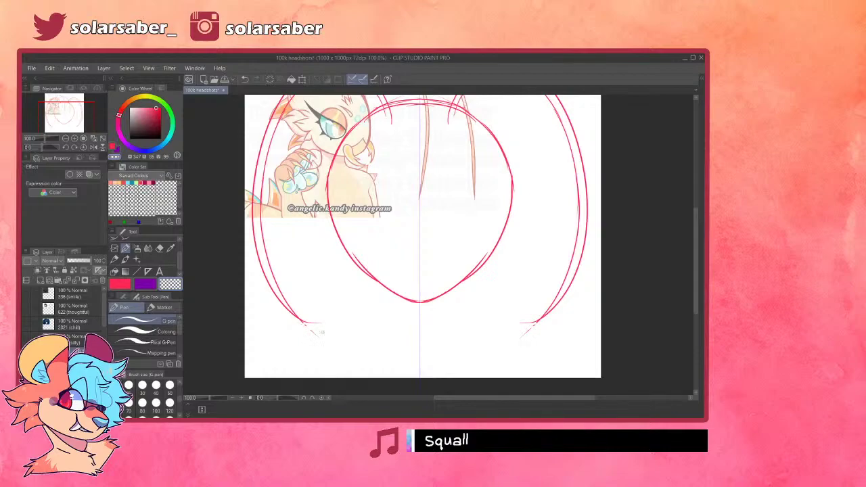
click(145, 331)
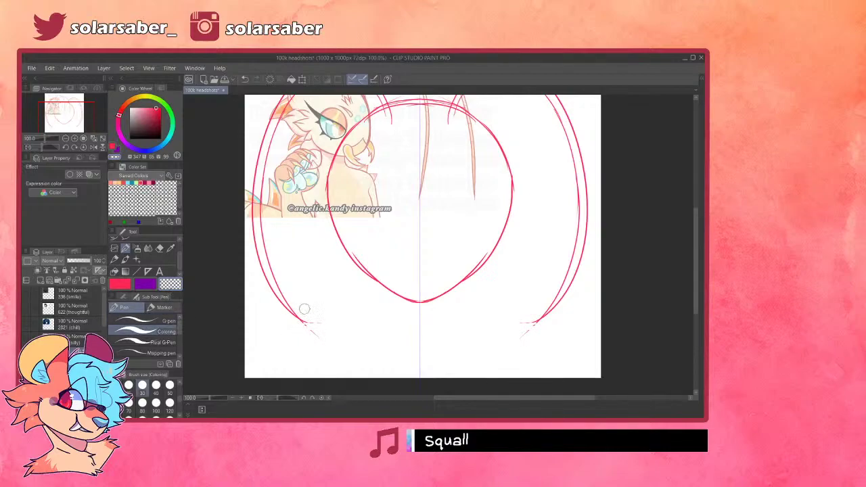
drag(296, 315, 302, 322)
scroll(322, 365, down, 2)
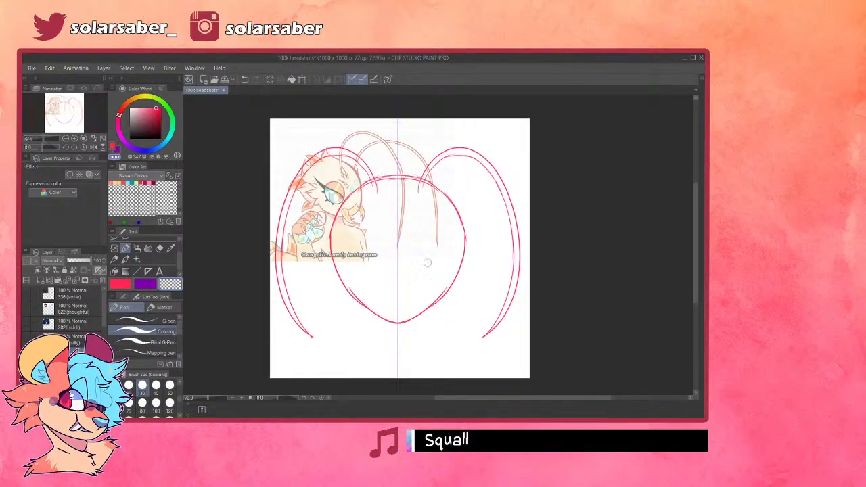
- Draw small jagged tufts at the base of the antennae with the G-pen in pinkish red
scroll(428, 261, up, 3)
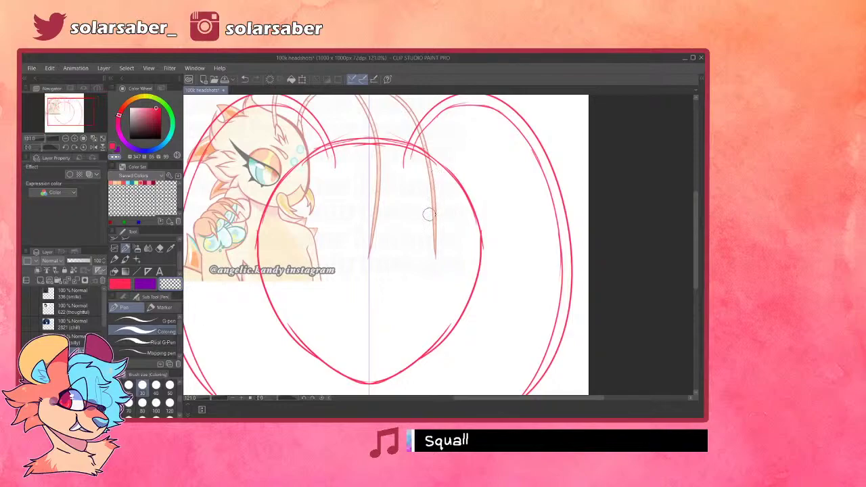
click(142, 321)
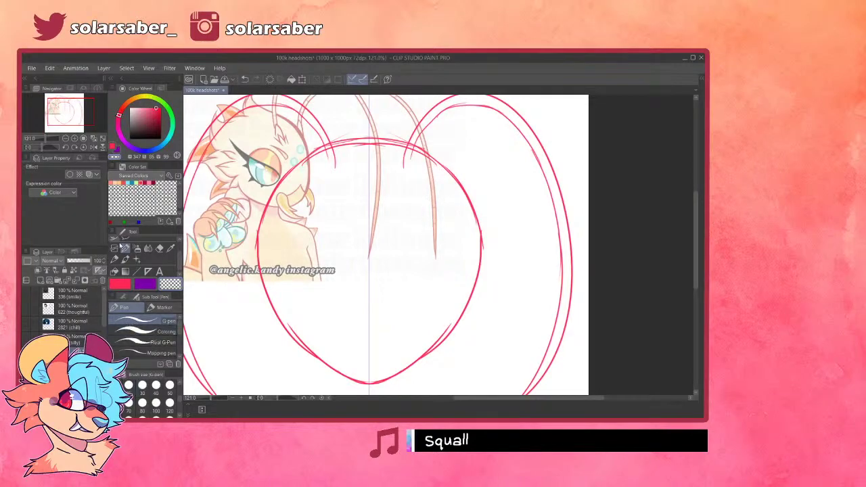
click(116, 248)
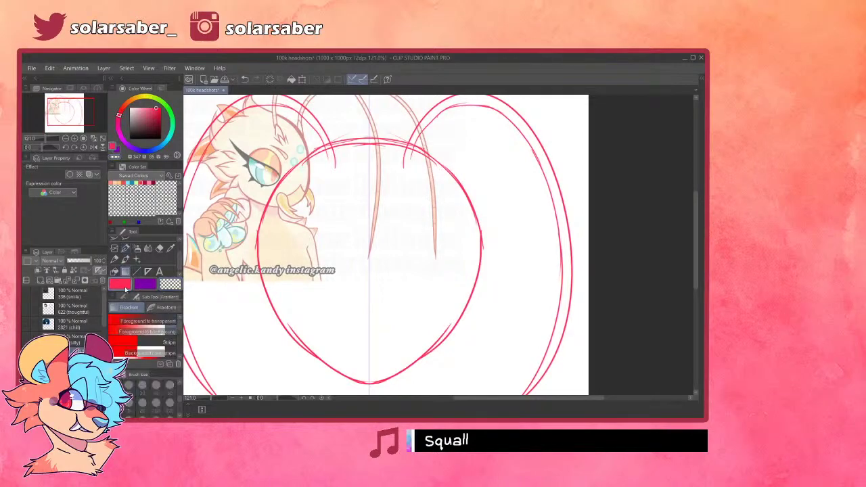
click(125, 248)
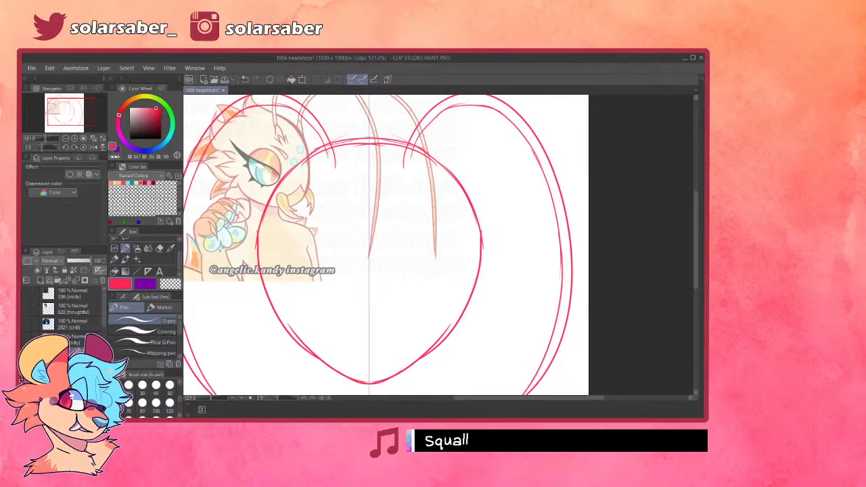
key(c)
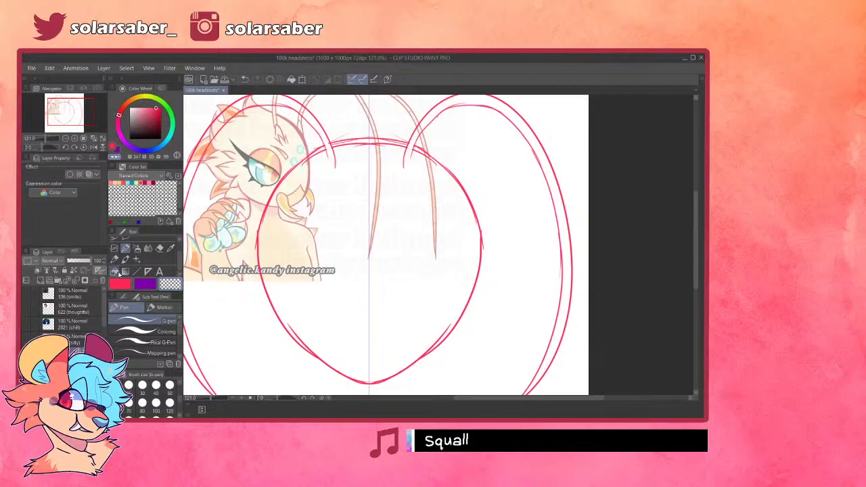
drag(403, 169, 426, 157)
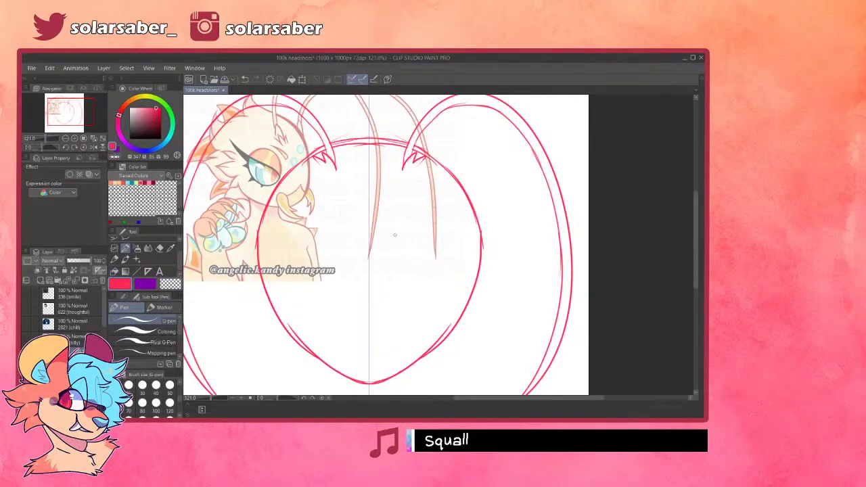
- Draw a tall pointed tuft on top of the head, centred between the antennae
scroll(395, 236, down, 5)
scroll(392, 234, up, 4)
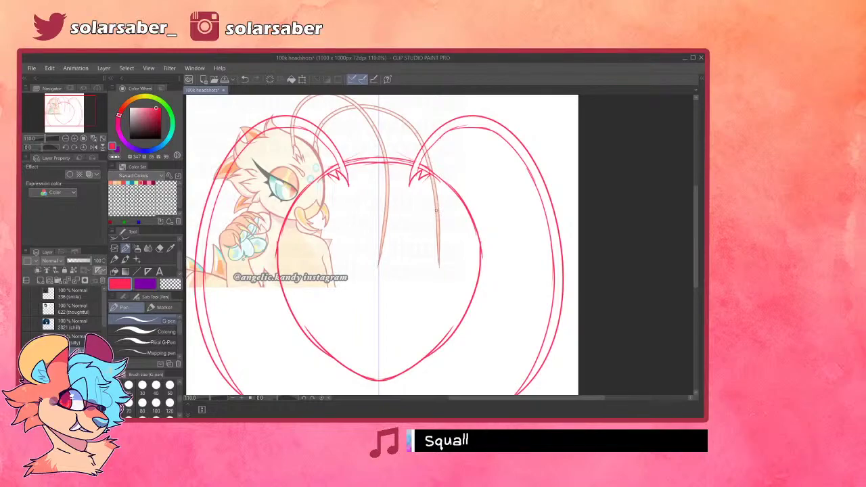
drag(379, 113, 357, 167)
key(ctrl+z)
key(ctrl+z)
drag(379, 114, 358, 165)
key(ctrl+z)
mouse_move(378, 110)
mouse_down()
mouse_move(357, 169)
mouse_move(364, 140)
mouse_move(360, 154)
mouse_up()
key(ctrl+z)
drag(378, 111, 359, 157)
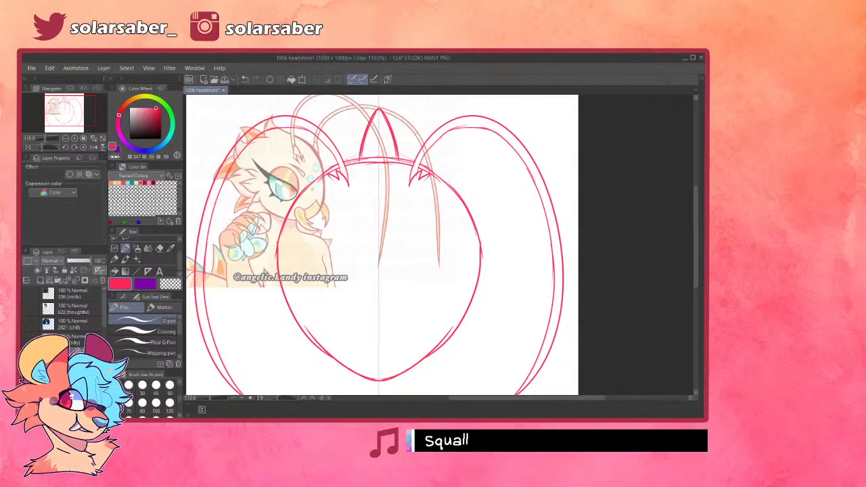
- Draw mirrored pointed ears on the upper sides of the head and spiky cheek tufts running down to the jaw
mouse_move(455, 196)
mouse_down()
mouse_move(485, 193)
mouse_move(486, 228)
mouse_up()
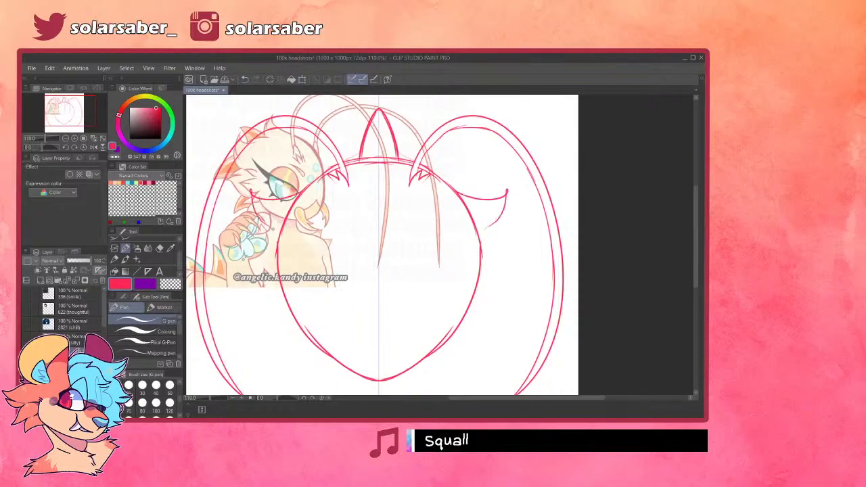
key(ctrl+z)
mouse_move(458, 193)
mouse_down()
mouse_move(503, 188)
mouse_move(498, 214)
mouse_move(464, 195)
mouse_move(488, 226)
mouse_move(484, 248)
mouse_up()
key(ctrl+z)
key(ctrl+z)
mouse_move(500, 206)
mouse_down()
mouse_move(488, 224)
mouse_move(487, 262)
mouse_up()
mouse_move(272, 261)
mouse_down()
mouse_move(276, 311)
mouse_move(317, 355)
mouse_up()
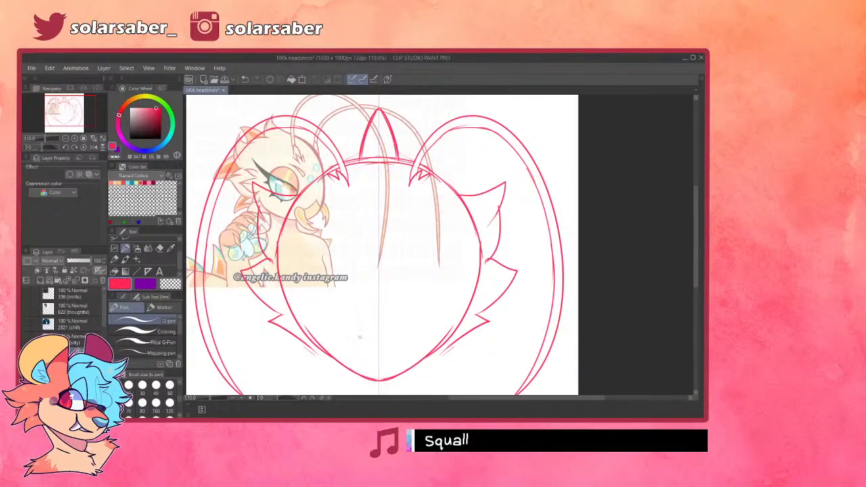
- Draw a pair of curved pincer-like mandibles with small inner barbs on either side of the chin
scroll(369, 344, down, 3)
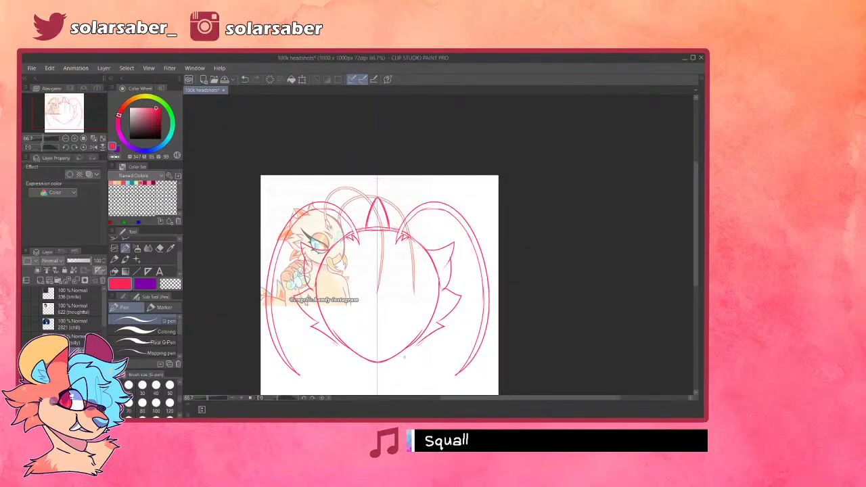
scroll(386, 350, up, 1)
scroll(386, 360, up, 2)
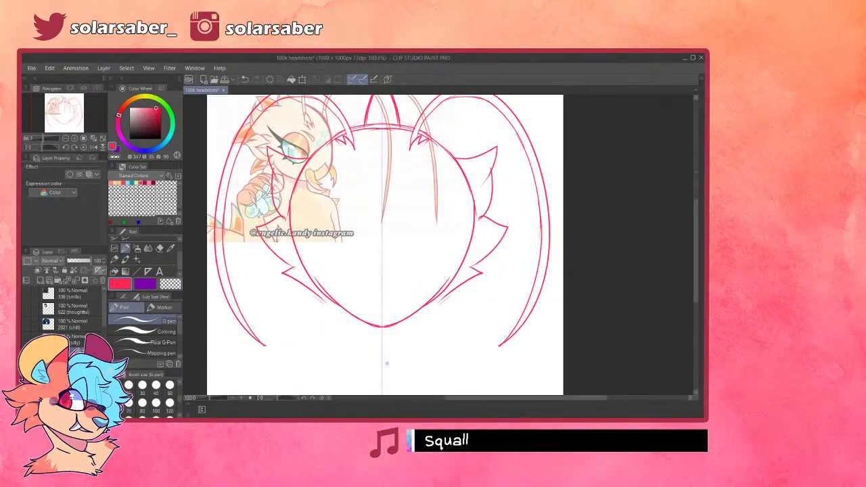
mouse_move(359, 306)
mouse_down()
mouse_move(349, 324)
mouse_move(342, 304)
mouse_move(366, 349)
mouse_up()
key(ctrl+z)
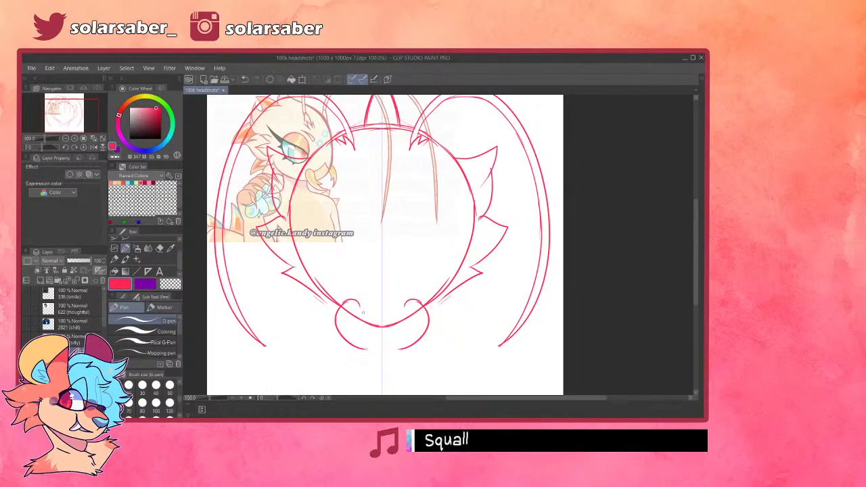
drag(357, 305, 367, 349)
key(ctrl+z)
key(ctrl+z)
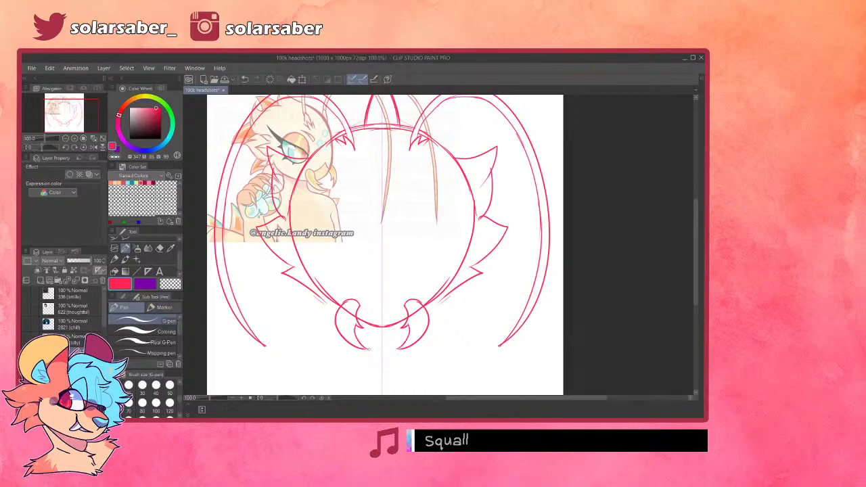
- Erase the head outline crossing inside the mandibles with the Coloring brush in transparent colour
scroll(379, 320, up, 3)
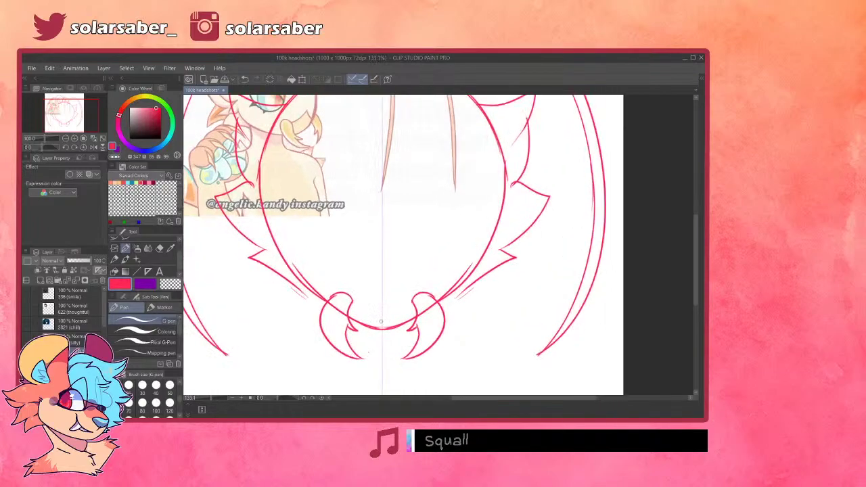
click(169, 327)
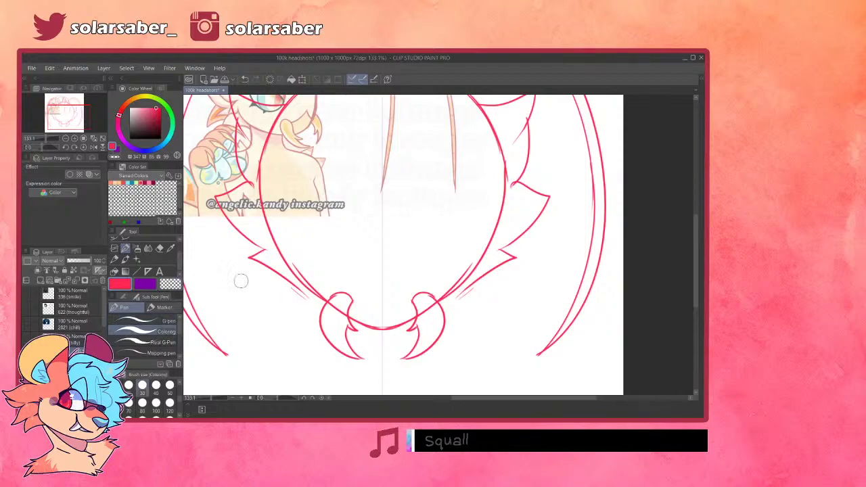
drag(336, 299, 338, 312)
click(170, 283)
key(ctrl+z)
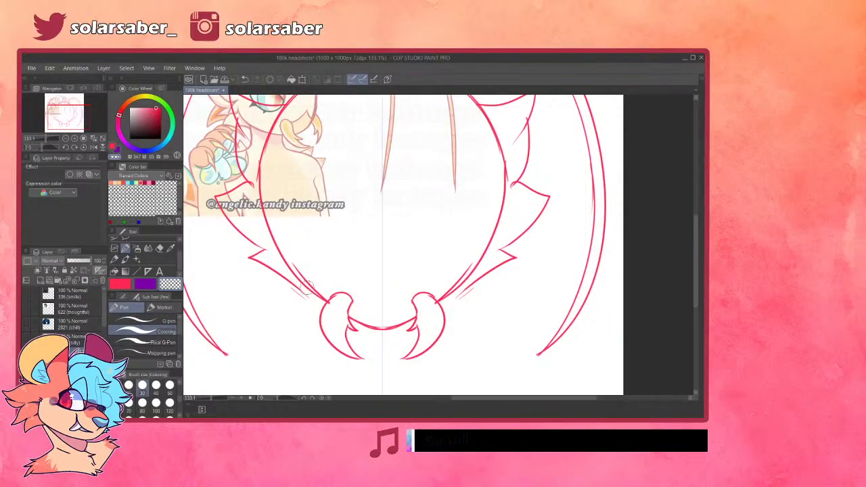
- Draw a peaked mouth line between the mandibles with the G-pen in pinkish red
scroll(338, 257, down, 4)
scroll(348, 225, up, 2)
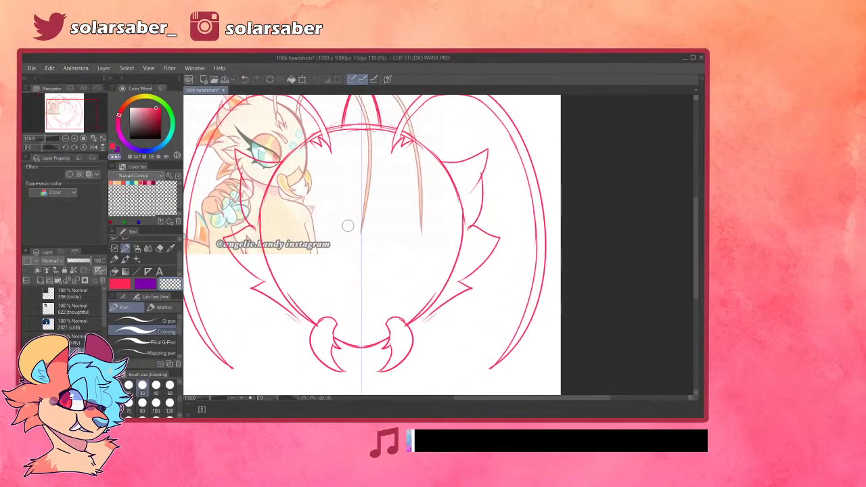
click(124, 285)
click(154, 321)
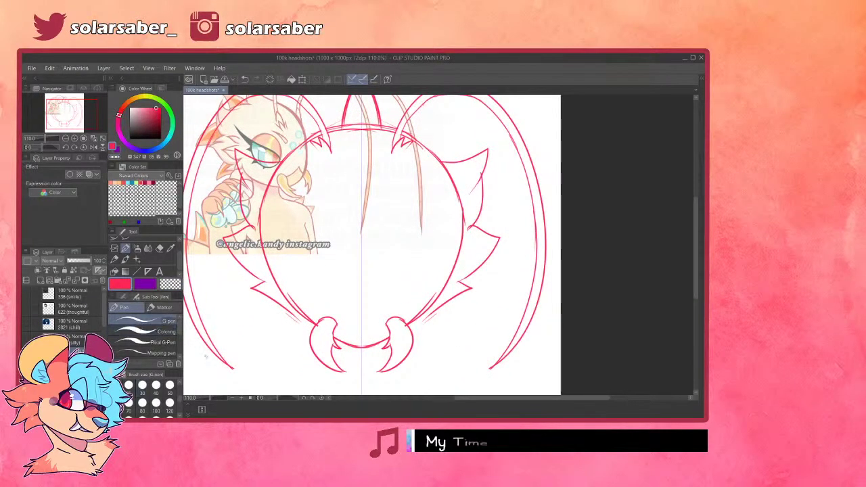
click(400, 417)
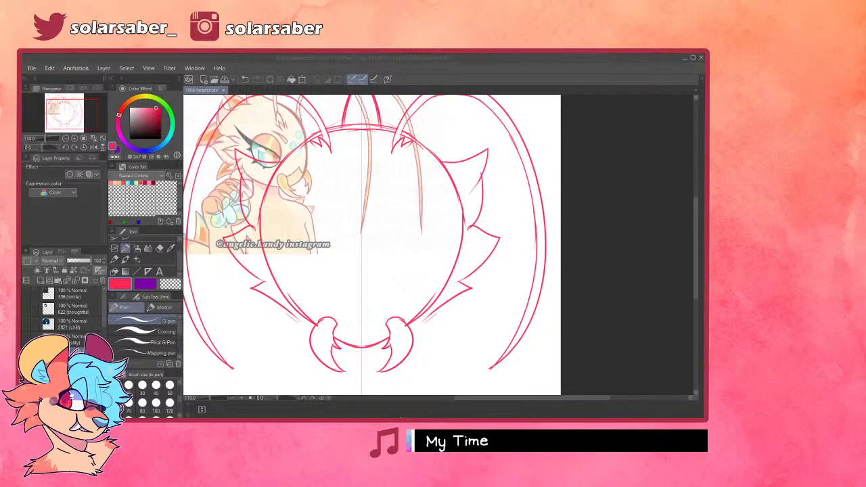
click(400, 418)
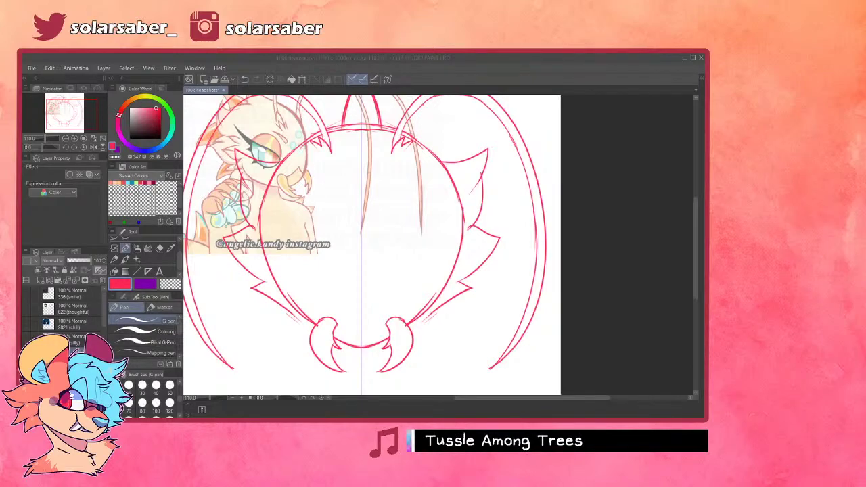
scroll(474, 301, down, 2)
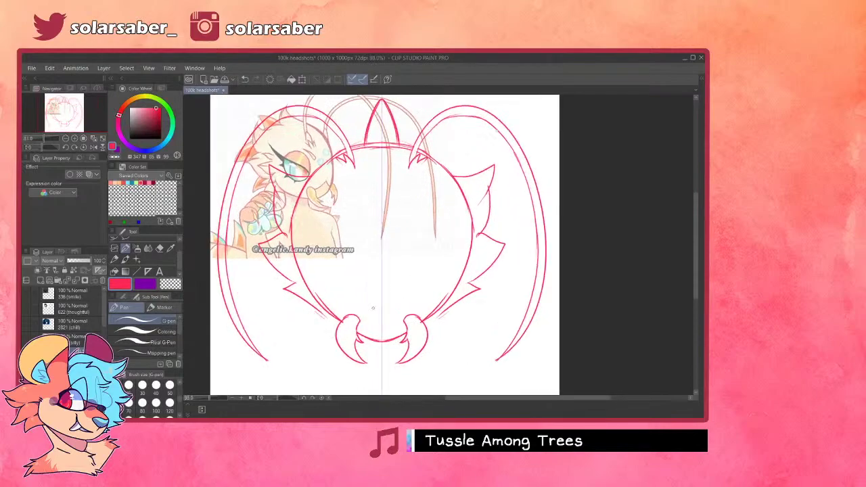
scroll(360, 328, up, 5)
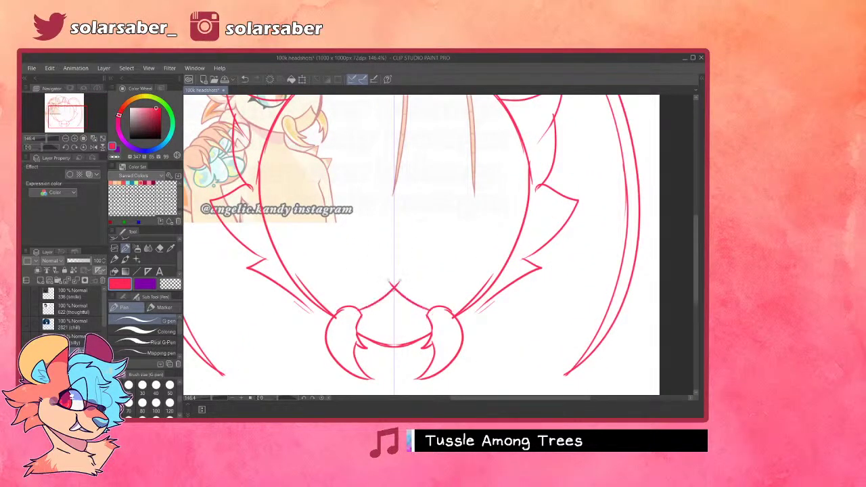
drag(356, 311, 433, 313)
scroll(385, 305, down, 4)
scroll(412, 267, up, 3)
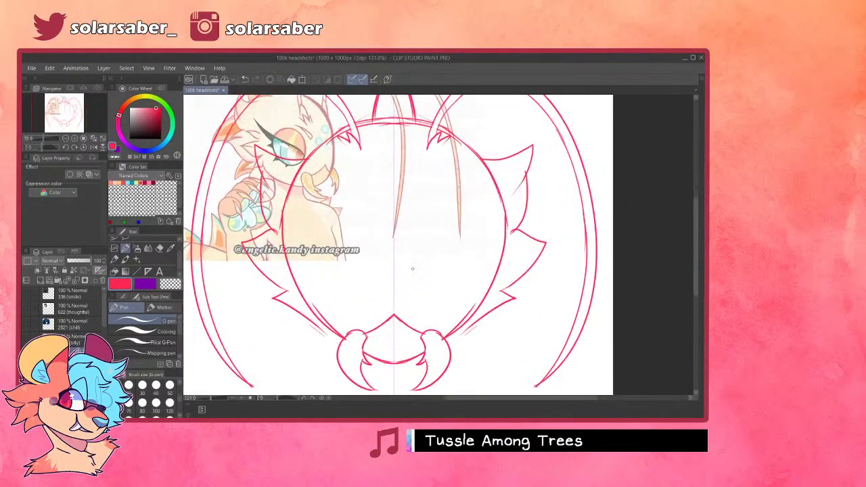
drag(444, 335, 459, 306)
key(ctrl+z)
key(ctrl+z)
key(ctrl+z)
key(ctrl+z)
key(ctrl+z)
scroll(405, 295, down, 3)
scroll(386, 220, up, 3)
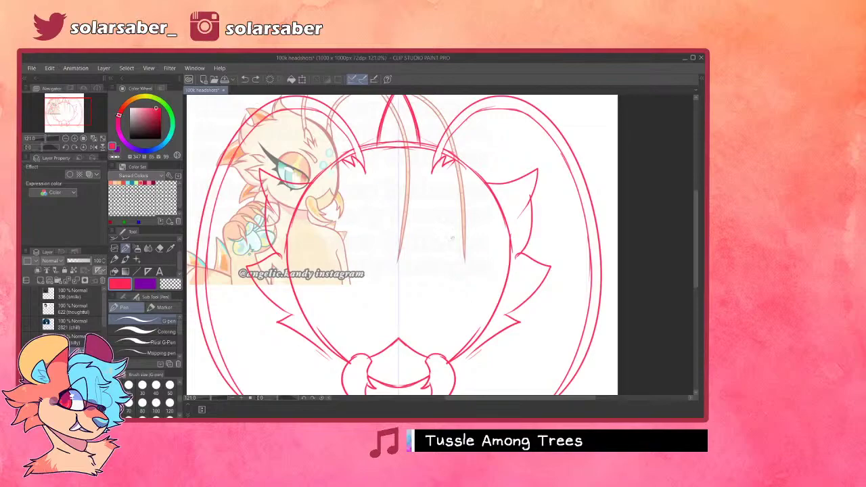
- Try to outline a mirrored pair of slanted almond-shaped eyes across the middle of the face
mouse_move(412, 265)
mouse_down()
mouse_move(414, 235)
mouse_move(415, 277)
mouse_up()
key(ctrl+z)
mouse_move(441, 210)
mouse_down()
mouse_move(415, 217)
mouse_move(445, 203)
mouse_up()
key(ctrl+z)
key(ctrl+z)
mouse_move(421, 277)
mouse_down()
mouse_move(498, 251)
mouse_move(425, 251)
mouse_move(496, 232)
mouse_move(429, 282)
mouse_move(487, 250)
mouse_move(496, 229)
mouse_up()
key(ctrl+z)
key(ctrl+z)
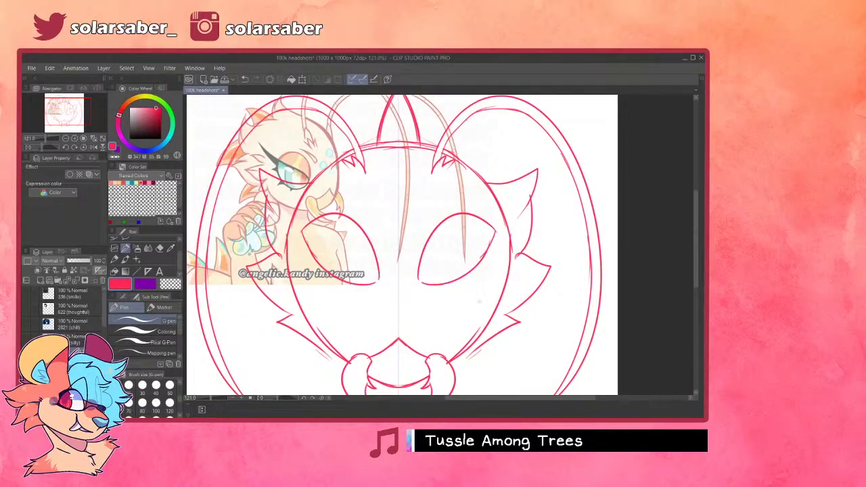
scroll(495, 291, down, 6)
scroll(497, 284, up, 4)
key(ctrl+z)
key(ctrl+z)
key(ctrl+z)
key(ctrl+z)
key(ctrl+z)
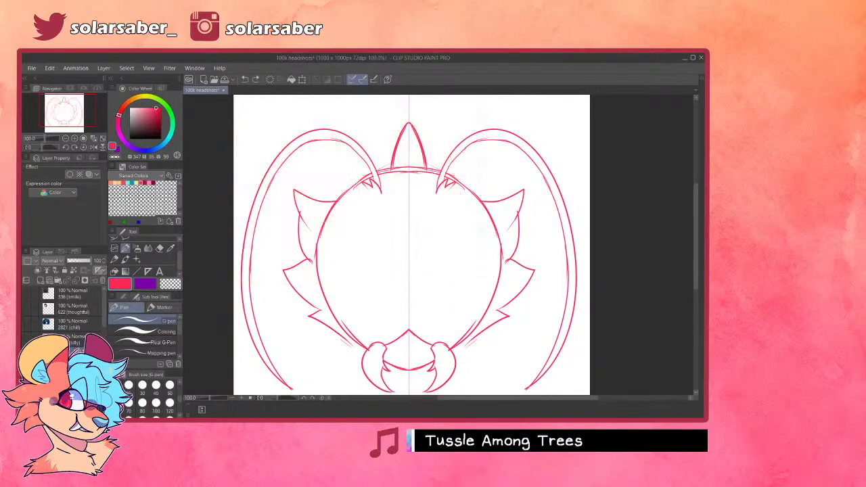
- Outline a mirrored pair of large almond-shaped eyes with rounded upper curves and pointed inner and outer corners
key(ctrl+y)
key(ctrl+y)
key(ctrl+y)
key(ctrl+y)
key(ctrl+y)
key(ctrl+y)
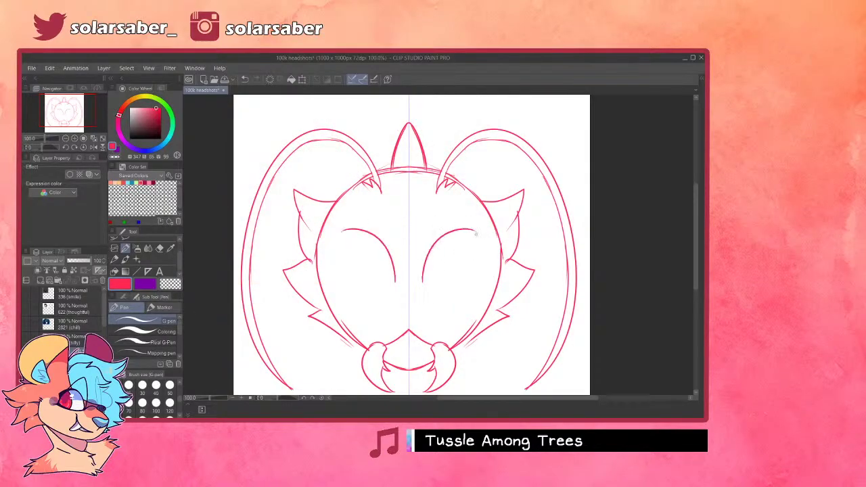
key(ctrl+y)
key(ctrl+y)
key(ctrl+y)
key(ctrl+y)
key(ctrl+y)
key(ctrl+y)
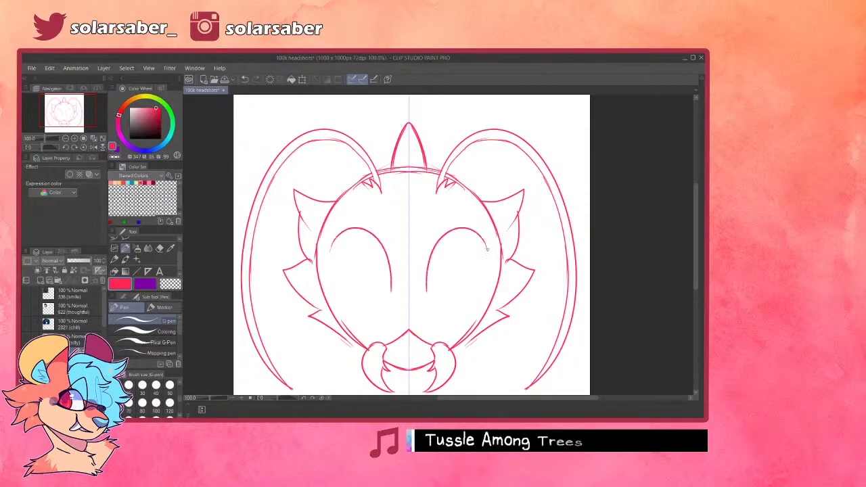
drag(437, 295, 427, 291)
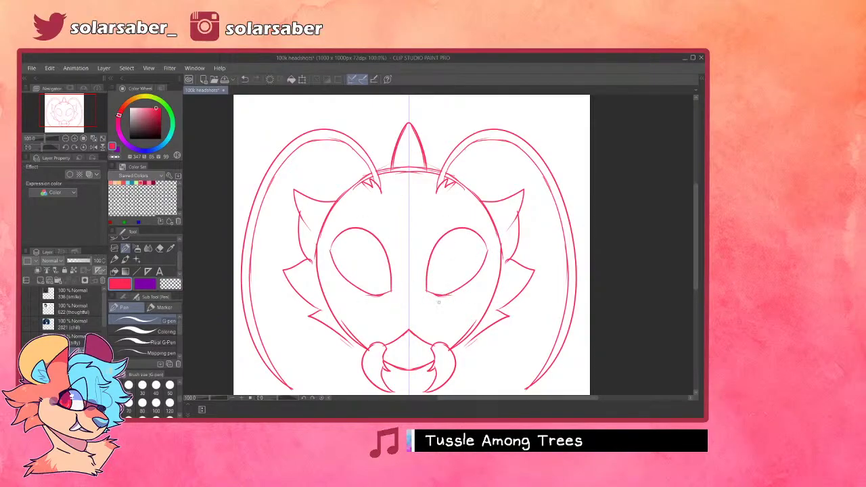
- Try to thicken the inner upper edge of each eye with extra strokes
scroll(488, 258, down, 1)
scroll(497, 252, up, 3)
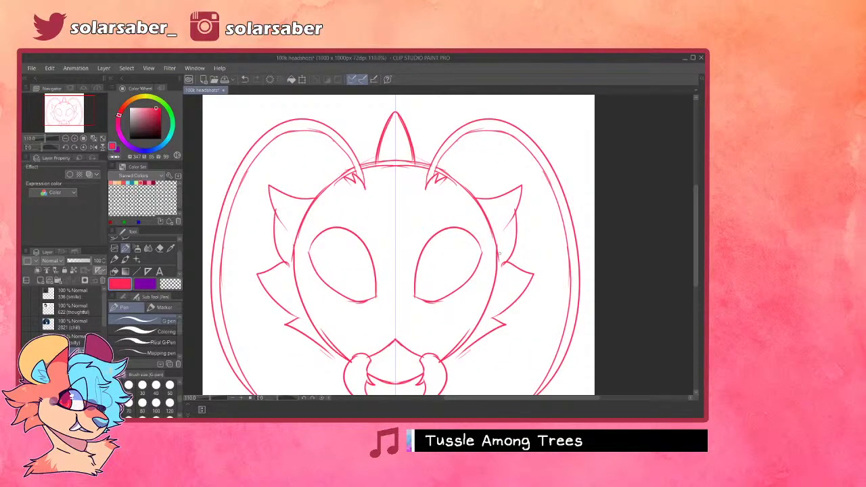
drag(415, 297, 443, 231)
mouse_move(418, 270)
mouse_down()
mouse_move(432, 240)
mouse_move(452, 228)
mouse_move(466, 235)
mouse_move(420, 275)
mouse_up()
drag(457, 237, 417, 291)
key(ctrl+z)
key(ctrl+z)
key(ctrl+z)
key(ctrl+z)
key(ctrl+z)
key(ctrl+z)
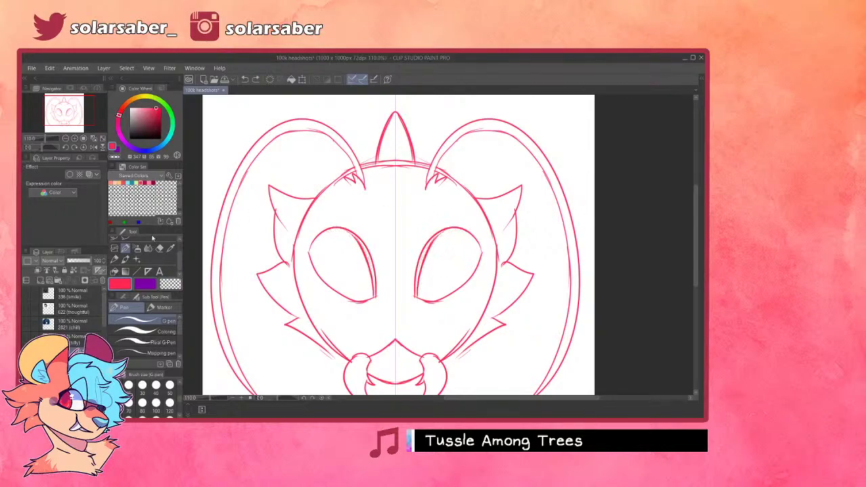
key(ctrl+z)
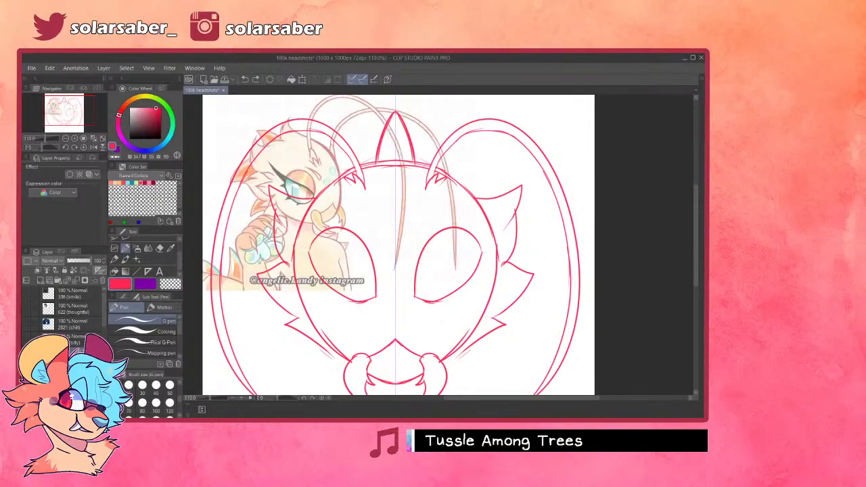
- Draw a slanted lowered eyelid line across both eyes, from the inner corner past the outer corner
drag(418, 290, 465, 245)
key(ctrl+z)
drag(416, 297, 476, 245)
key(ctrl+z)
drag(415, 298, 472, 254)
key(ctrl+z)
drag(416, 298, 477, 251)
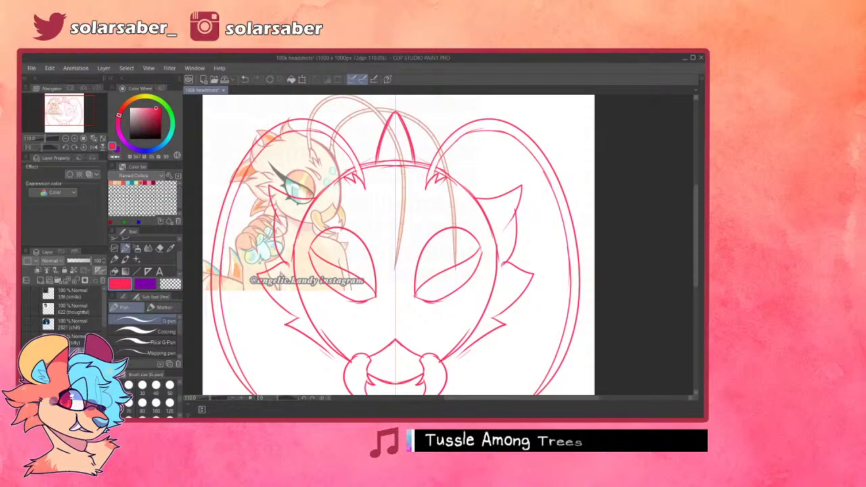
key(ctrl+z)
mouse_move(415, 297)
mouse_down()
mouse_move(480, 250)
mouse_move(498, 218)
mouse_up()
- Thicken the outer ends of the eyelid lines into pointed winged lashes reaching the head outline
drag(477, 262, 498, 218)
key(ctrl+z)
drag(484, 251, 490, 231)
drag(481, 249, 493, 228)
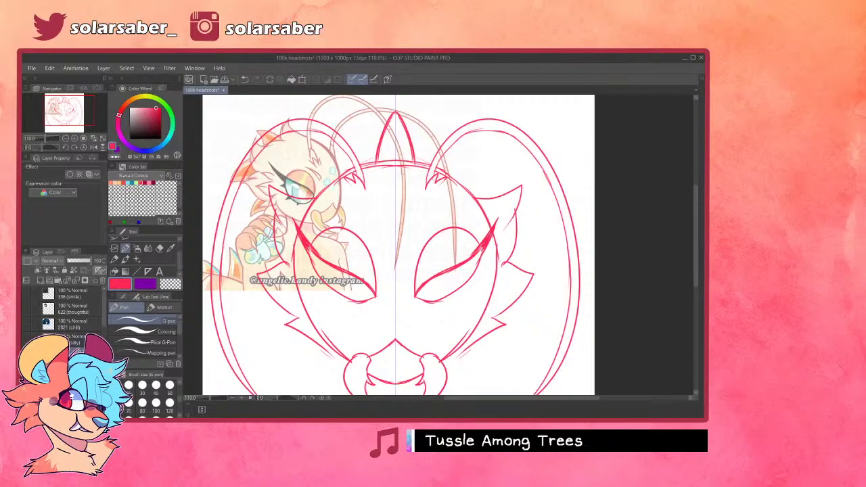
mouse_move(481, 248)
mouse_down()
mouse_move(491, 238)
mouse_move(475, 268)
mouse_up()
- Try to draw curved irises inside both eyes, partly covered by the eyelid lines
drag(440, 234, 443, 268)
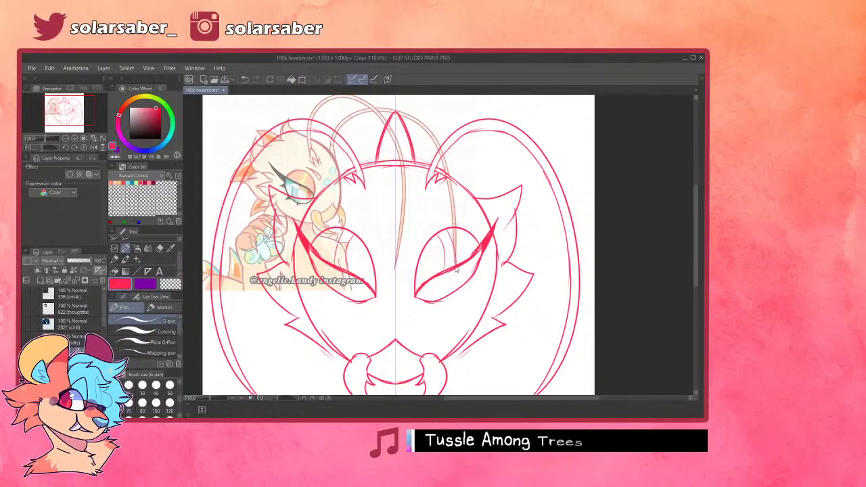
scroll(489, 288, up, 2)
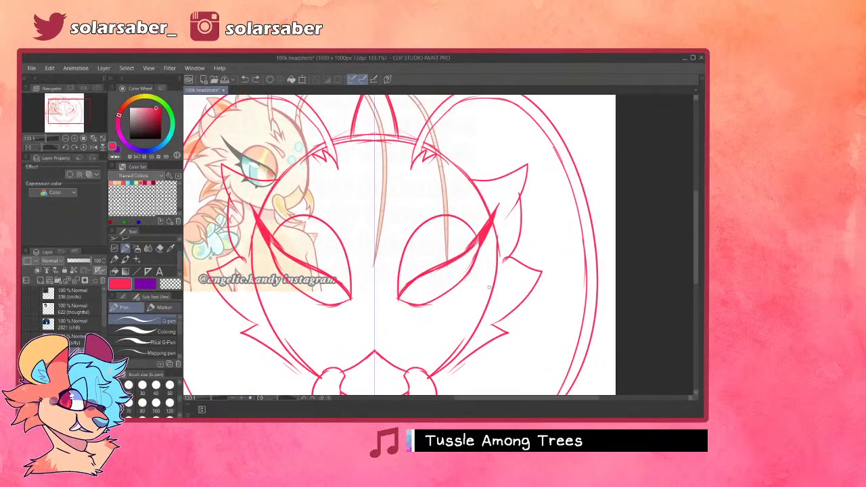
mouse_move(414, 281)
mouse_down()
mouse_move(432, 305)
mouse_move(457, 261)
mouse_up()
key(ctrl+z)
key(ctrl+z)
mouse_move(413, 281)
mouse_down()
mouse_move(463, 275)
mouse_move(447, 276)
mouse_move(434, 296)
mouse_move(461, 259)
mouse_up()
key(ctrl+z)
key(ctrl+z)
drag(416, 284, 460, 263)
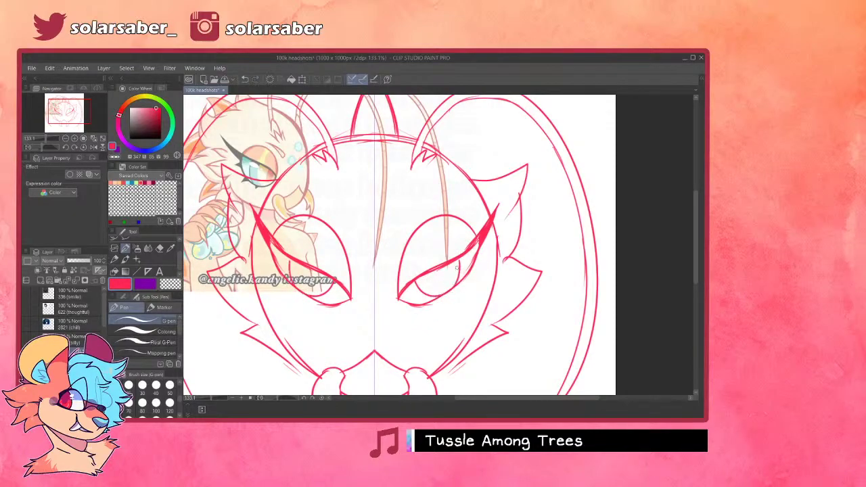
scroll(409, 299, down, 2)
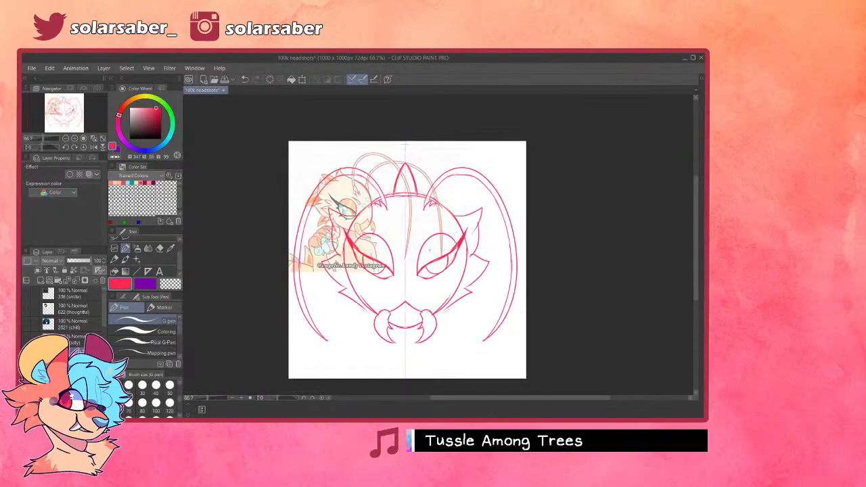
scroll(410, 300, up, 1)
key(ctrl+z)
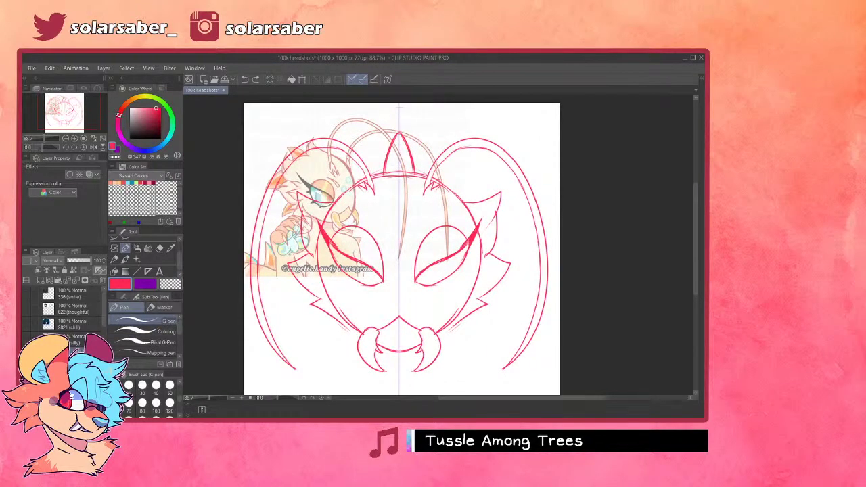
scroll(372, 241, up, 1)
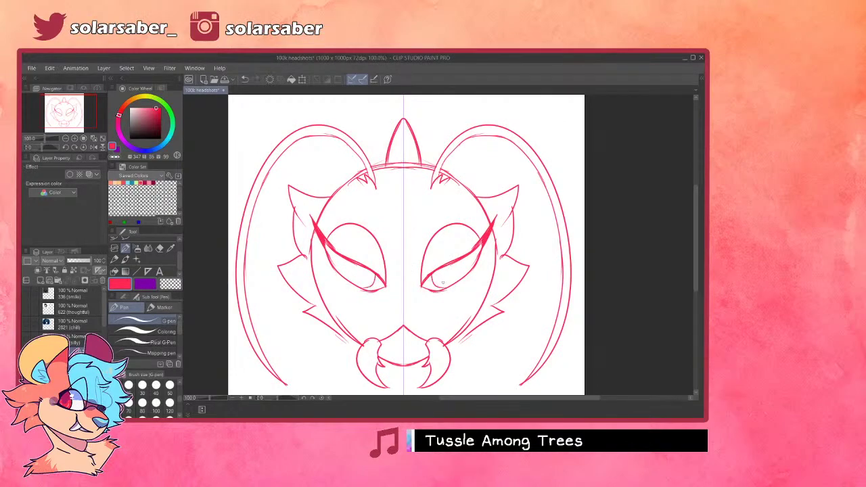
- Draw the curved iris edges below the eyelid lines in both eyes
drag(435, 274, 473, 251)
key(ctrl+z)
mouse_move(434, 274)
mouse_down()
mouse_move(467, 264)
mouse_move(433, 287)
mouse_up()
key(ctrl+z)
key(ctrl+z)
key(ctrl+z)
key(ctrl+y)
mouse_move(466, 256)
mouse_down()
mouse_move(465, 270)
mouse_move(441, 290)
mouse_up()
key(ctrl+z)
- Draw mirrored arched eyebrows with blunt inner ends above the eyes, comparing them against the reference image
click(26, 370)
mouse_move(426, 220)
mouse_down()
mouse_move(459, 212)
mouse_move(433, 221)
mouse_move(464, 209)
mouse_move(459, 203)
mouse_up()
key(ctrl+z)
key(ctrl+z)
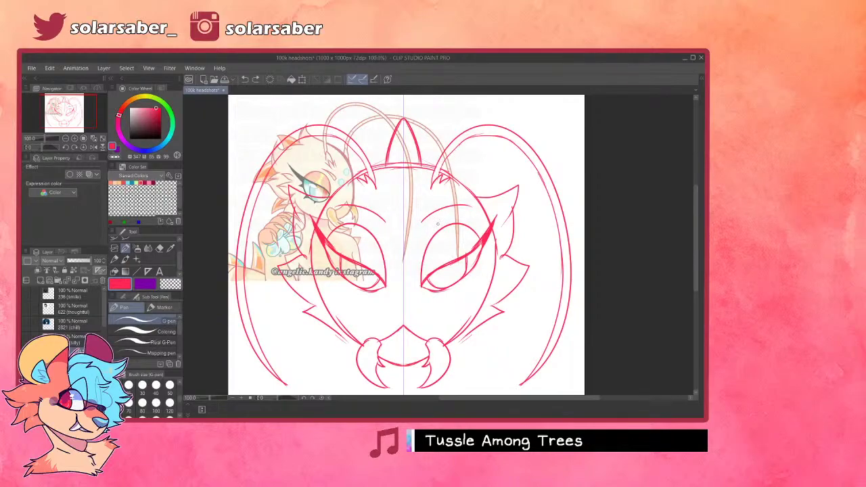
mouse_move(421, 223)
mouse_down()
mouse_move(428, 230)
mouse_move(470, 210)
mouse_up()
key(ctrl+z)
key(ctrl+z)
drag(424, 230, 465, 207)
click(27, 356)
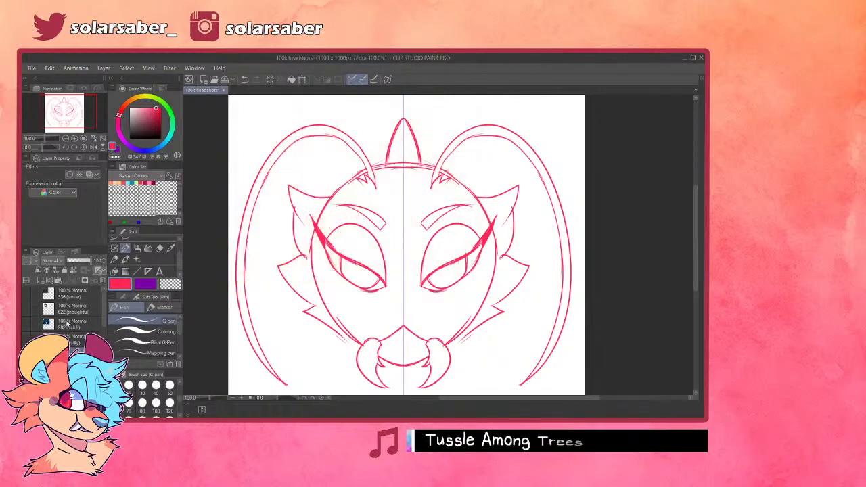
click(27, 356)
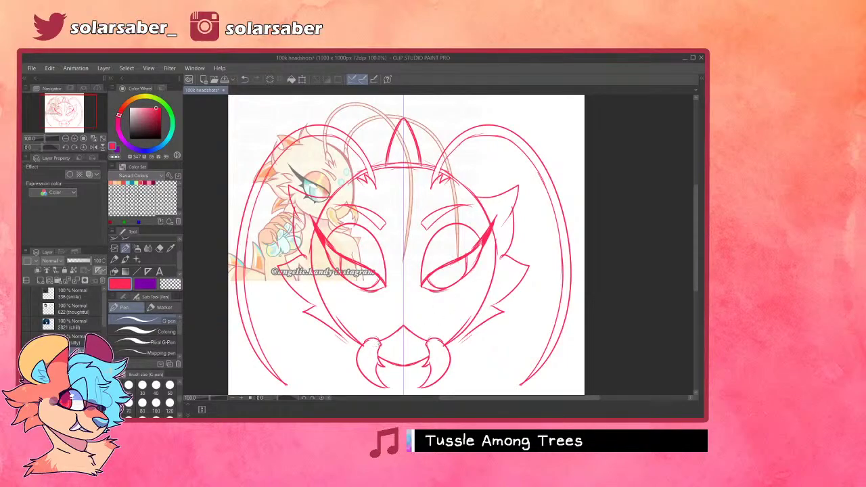
- Lasso the peaked mouth line with the mandible tops, move it slightly upward and deselect
key(m)
mouse_move(405, 320)
mouse_down()
mouse_move(376, 320)
mouse_move(376, 346)
mouse_move(405, 353)
mouse_move(436, 341)
mouse_move(428, 317)
mouse_move(430, 327)
mouse_up()
key(k)
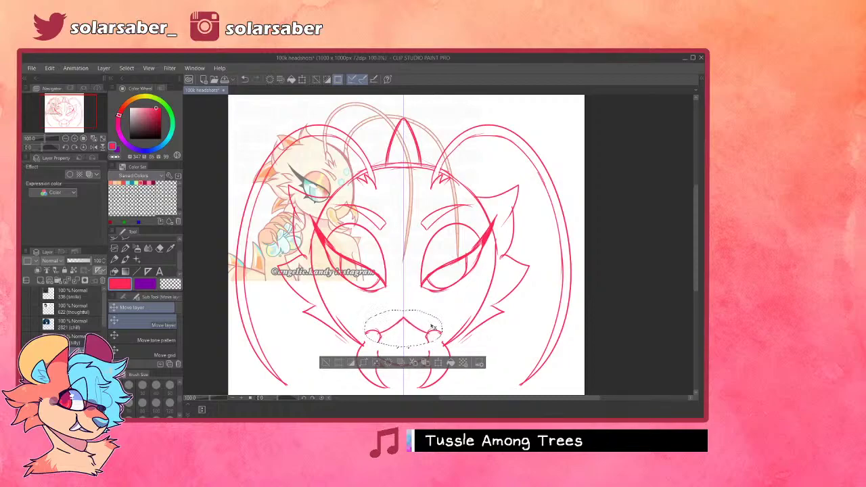
key(ctrl+d)
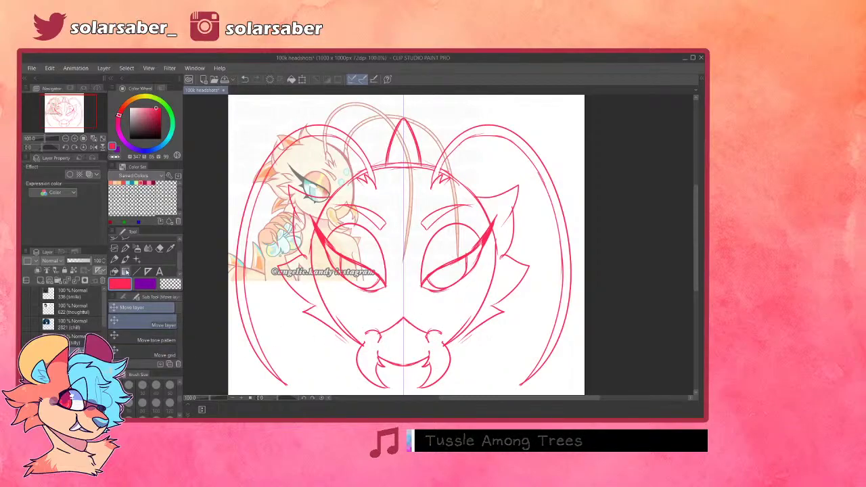
- Erase both mandibles around the mouth and chin with the Coloring brush in transparent colour
click(114, 260)
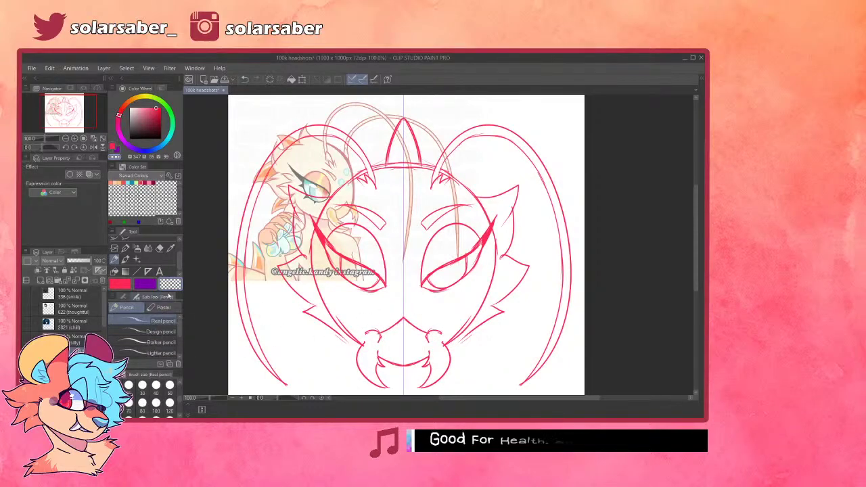
click(125, 247)
click(165, 332)
drag(388, 331, 378, 329)
drag(362, 372, 370, 384)
key(ctrl+z)
key(ctrl+z)
key(ctrl+z)
key(ctrl+z)
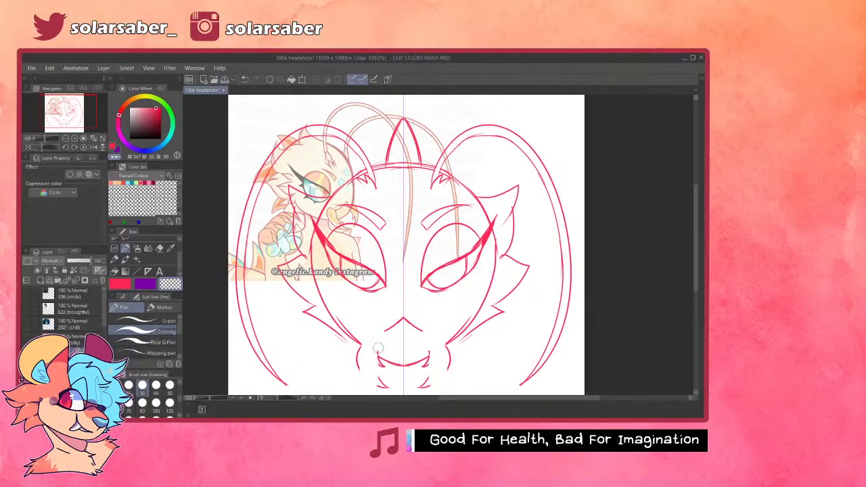
key(ctrl+z)
key(ctrl+z)
key(ctrl+z)
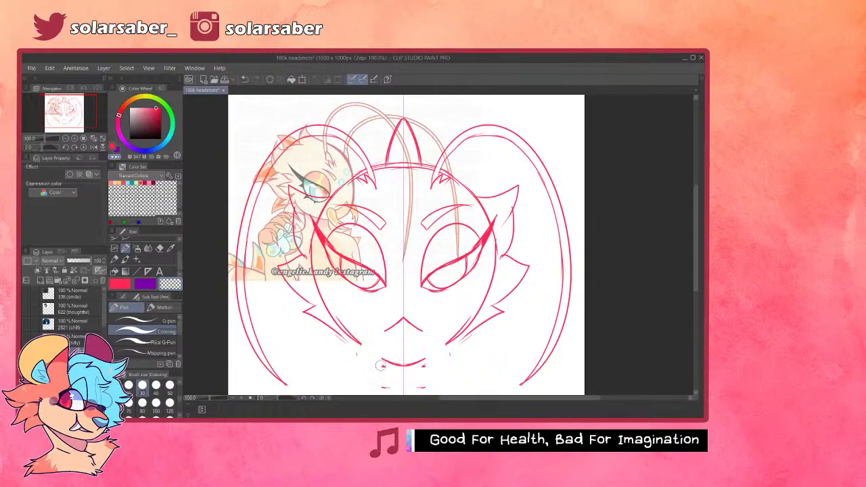
- Join the jawline to the chin and redraw the rounded outer curves of the mandibles with the G-pen
click(149, 321)
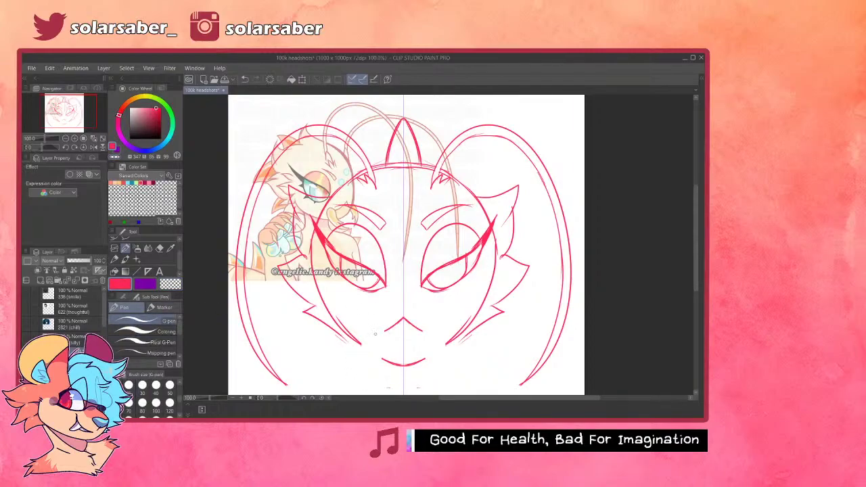
drag(361, 341, 446, 341)
key(ctrl+z)
mouse_move(361, 345)
mouse_down()
mouse_move(393, 365)
mouse_move(385, 361)
mouse_up()
key(ctrl+z)
drag(358, 338, 448, 338)
key(ctrl+z)
- Draw the inner edges of the mandibles with small barbs, curving down to pointed tips below the chin
mouse_move(385, 330)
mouse_down()
mouse_move(362, 343)
mouse_move(363, 331)
mouse_move(361, 339)
mouse_move(360, 373)
mouse_move(382, 389)
mouse_move(358, 344)
mouse_move(386, 384)
mouse_up()
key(ctrl+z)
key(ctrl+z)
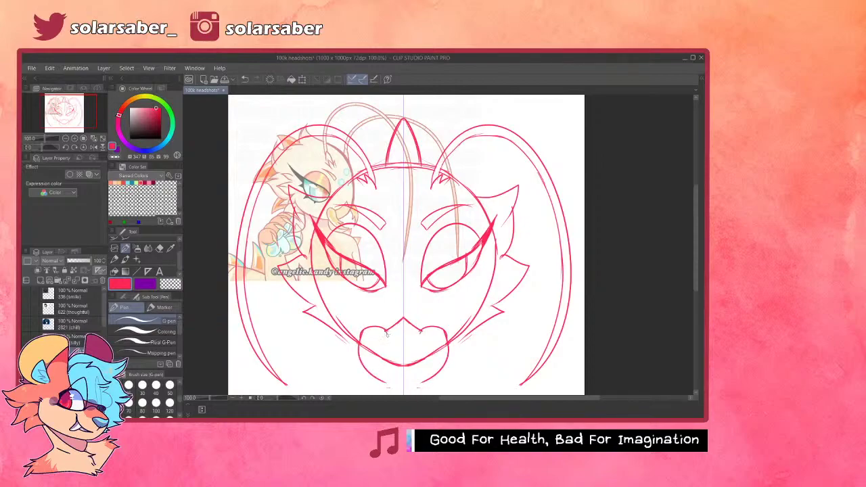
key(ctrl+z)
drag(387, 331, 390, 383)
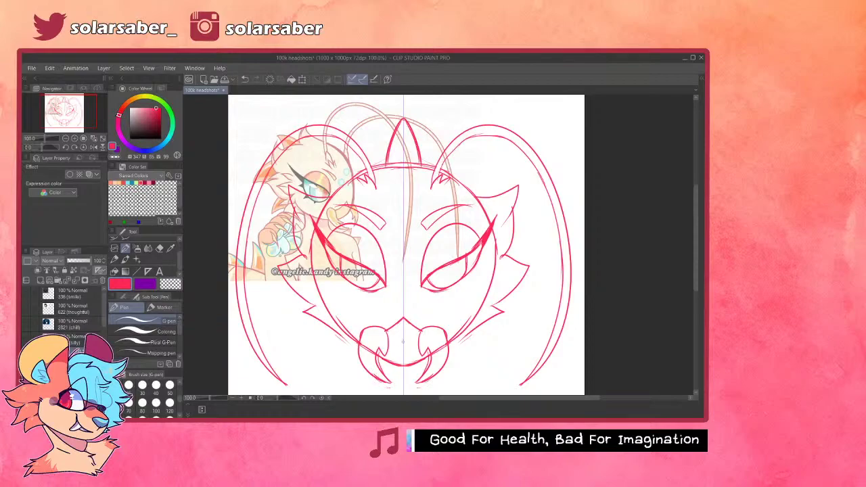
- Clean up the stray lines around the mandibles and chin with the Coloring brush in transparent colour, and hide the reference image
click(146, 332)
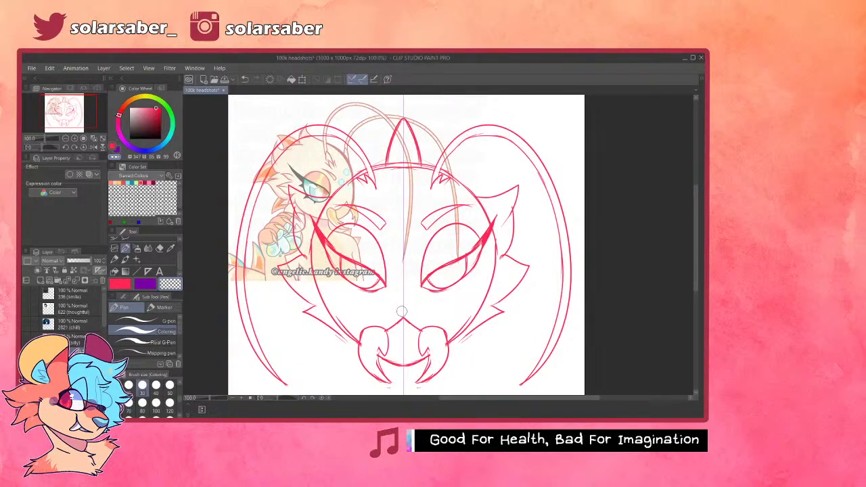
scroll(392, 291, down, 3)
scroll(426, 263, up, 2)
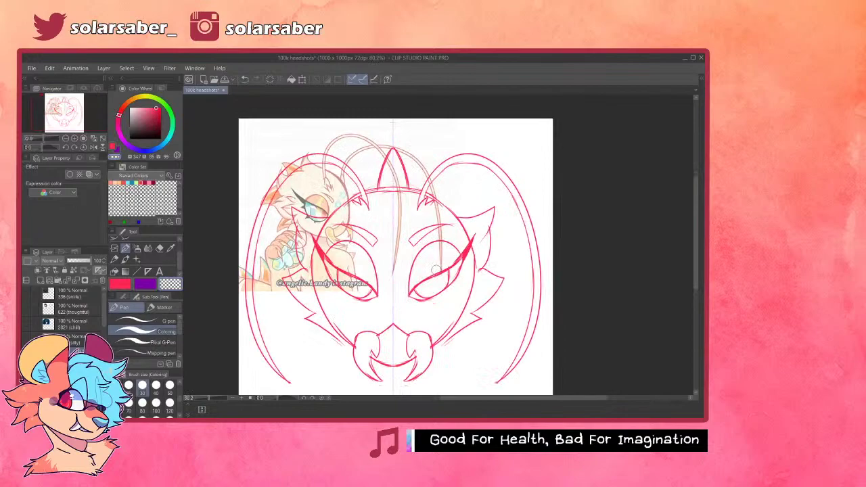
scroll(378, 302, down, 1)
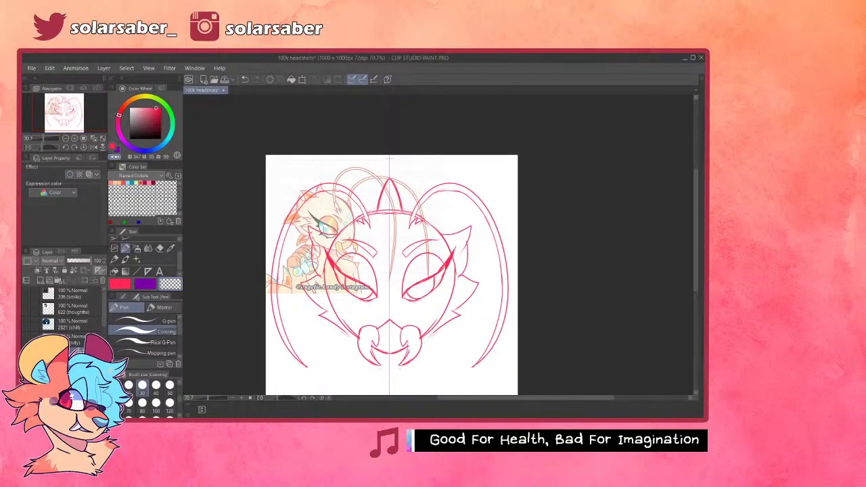
click(27, 355)
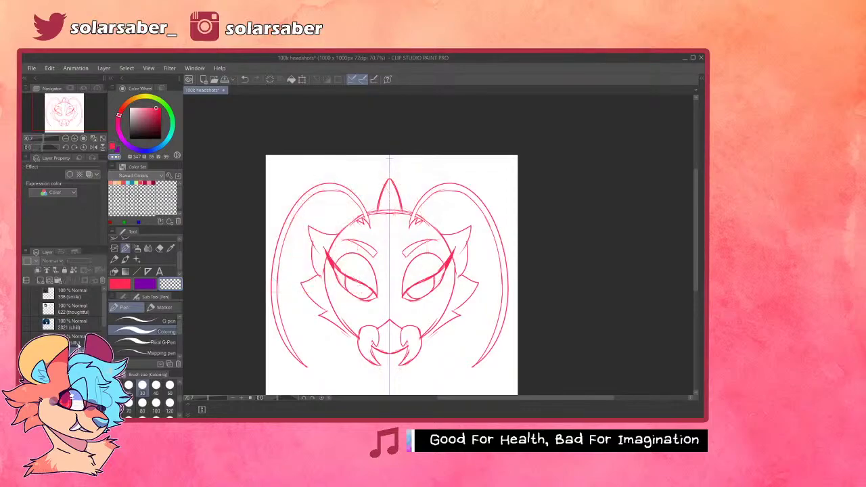
scroll(299, 235, down, 2)
scroll(383, 295, up, 3)
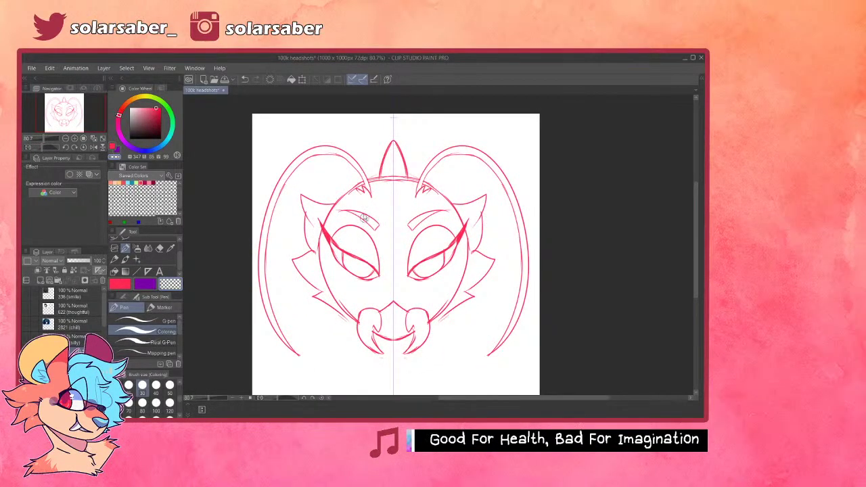
- Delete the symmetrical ruler and erase the head's curve beneath the central horn
key(o)
click(393, 220)
key(Delete)
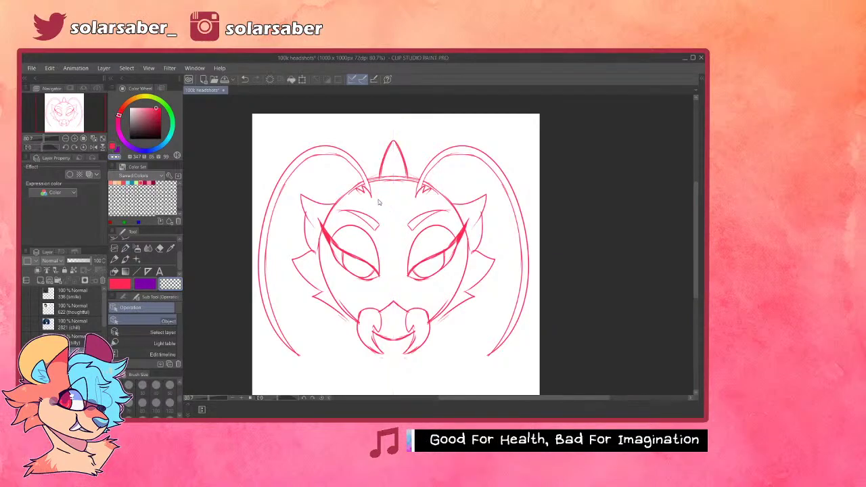
key(e)
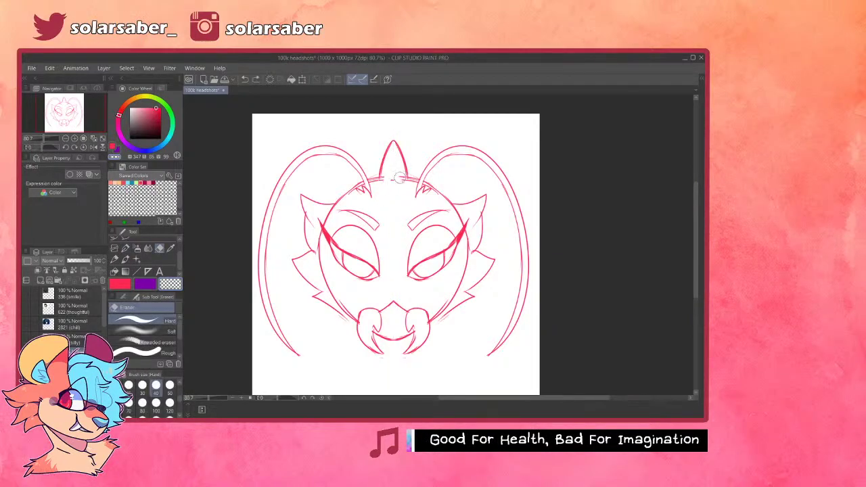
key(p)
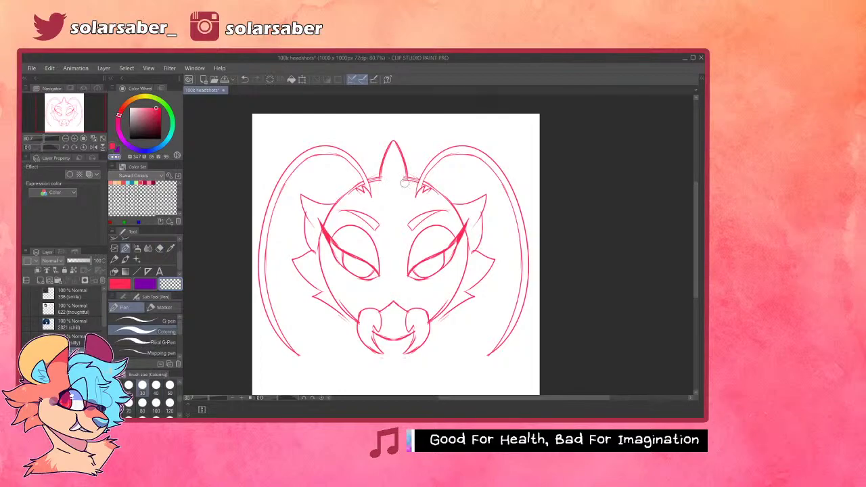
click(144, 320)
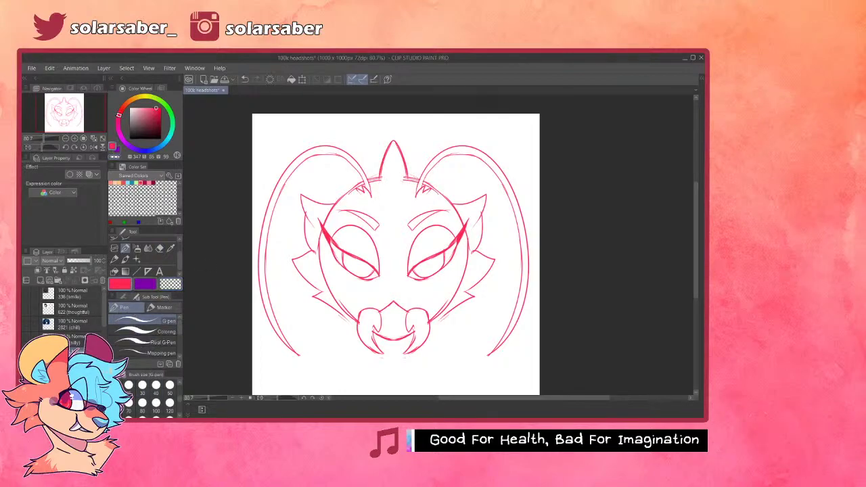
- Try a jagged fur tuft across the base of the central horn with the G-pen, and undo it
key(ctrl+z)
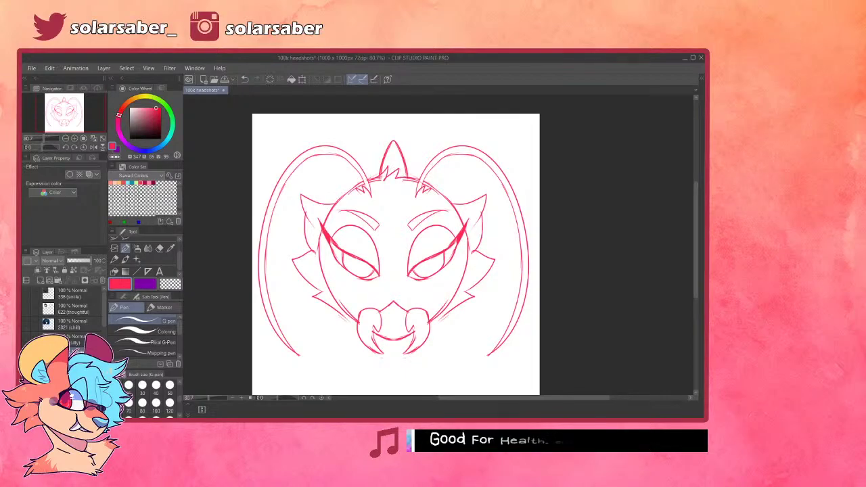
scroll(405, 293, down, 3)
scroll(403, 290, up, 5)
scroll(411, 278, up, 1)
key(ctrl+z)
drag(453, 276, 475, 254)
key(ctrl+z)
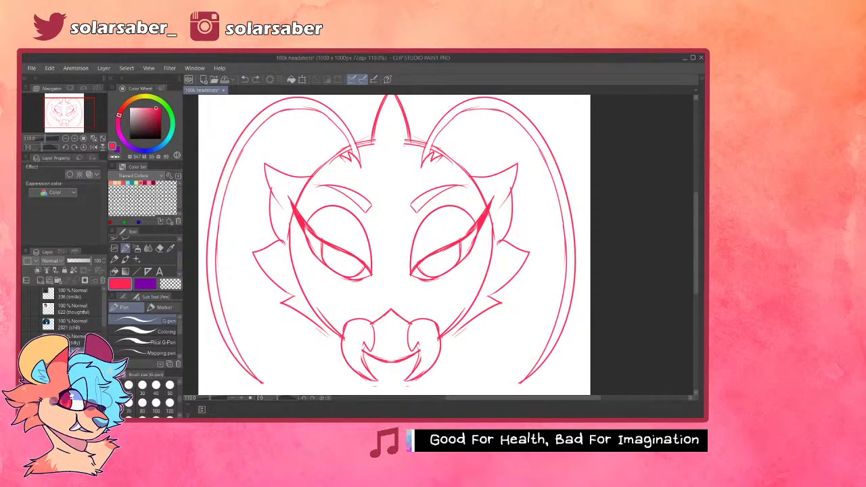
- Try to redraw the head's curve across the horn's base, and undo the edits back to the original head line
drag(402, 141, 416, 143)
key(ctrl+z)
drag(360, 143, 418, 141)
key(ctrl+z)
drag(361, 143, 416, 142)
key(ctrl+z)
drag(363, 142, 416, 141)
scroll(571, 188, down, 5)
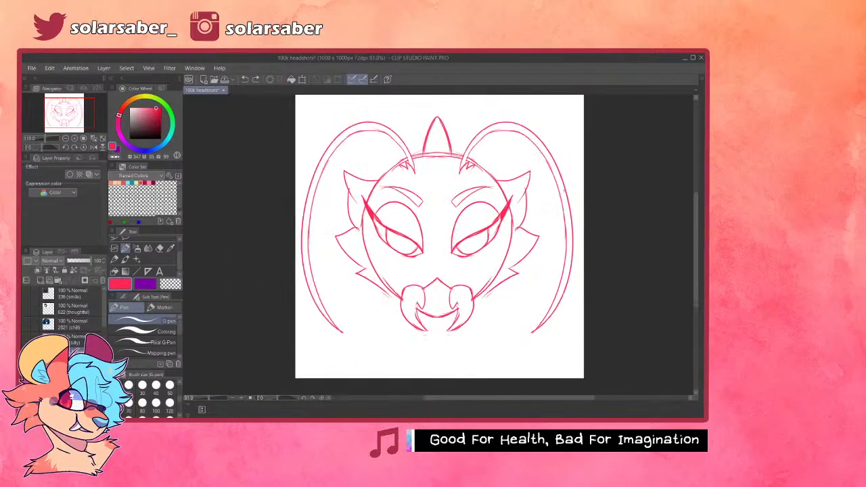
- Nudge the head sketch slightly down and to the right, and add short crease strokes below both eyes with the G-pen
drag(515, 397, 536, 398)
scroll(566, 188, up, 1)
scroll(565, 188, up, 1)
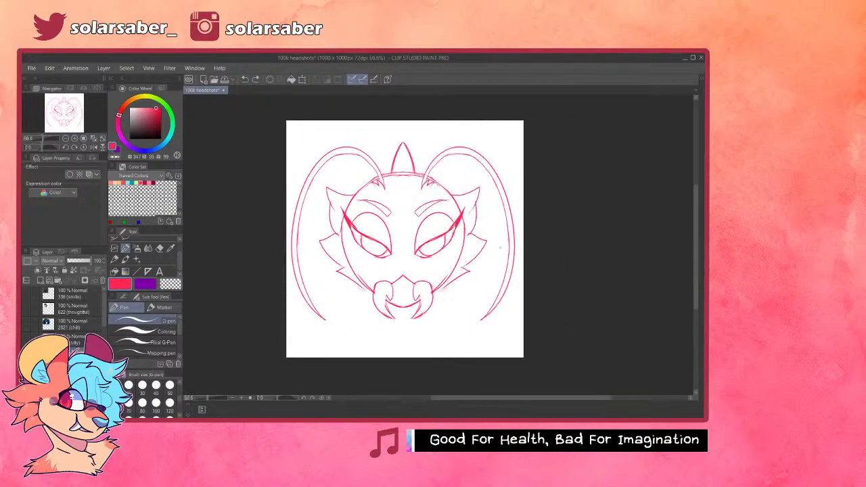
scroll(487, 278, up, 2)
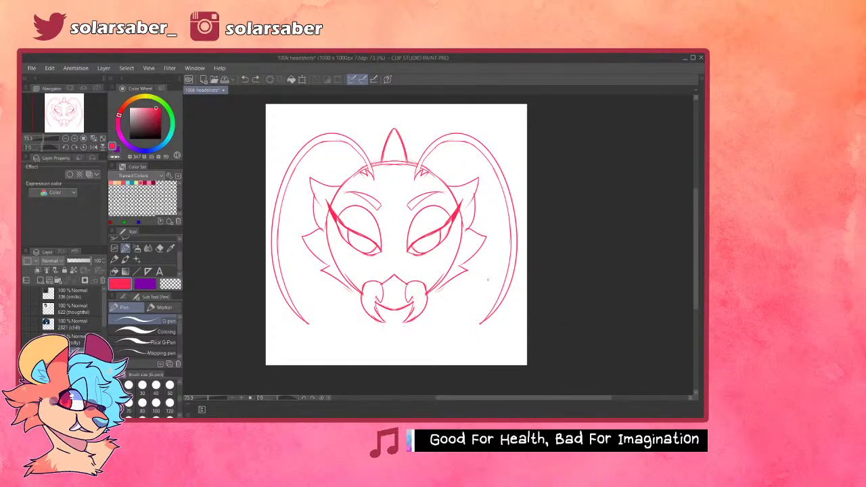
click(78, 349)
key(k)
drag(468, 232, 469, 234)
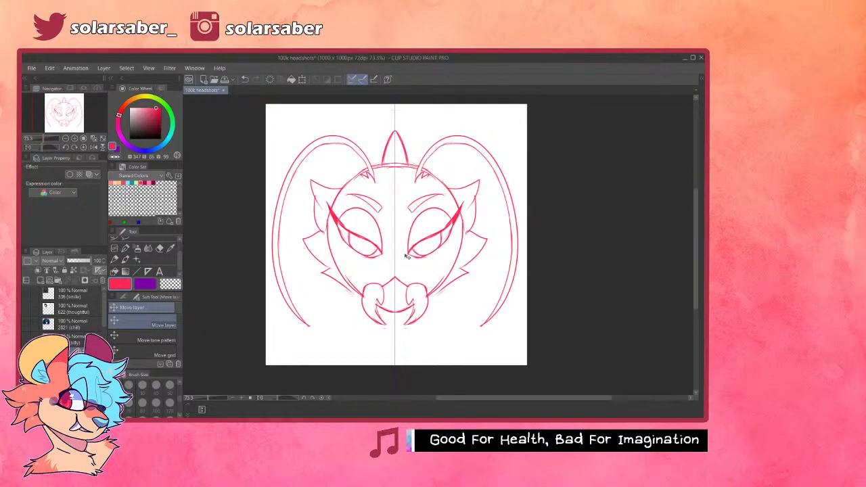
key(p)
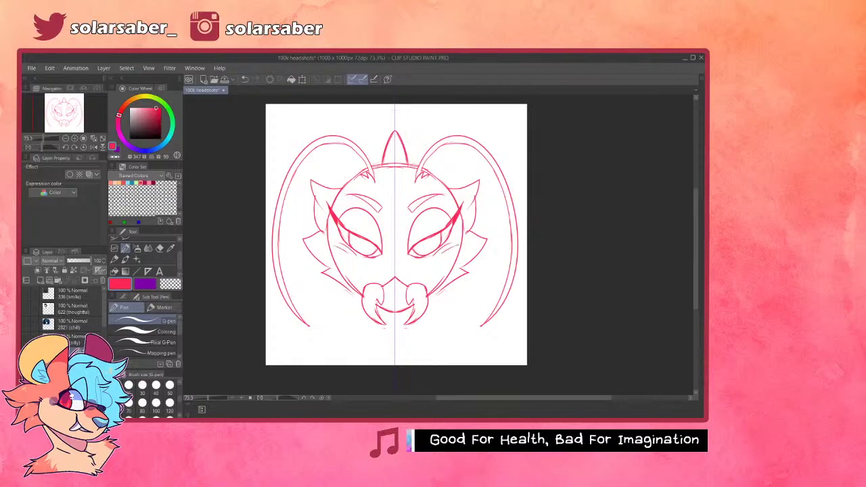
scroll(428, 159, up, 2)
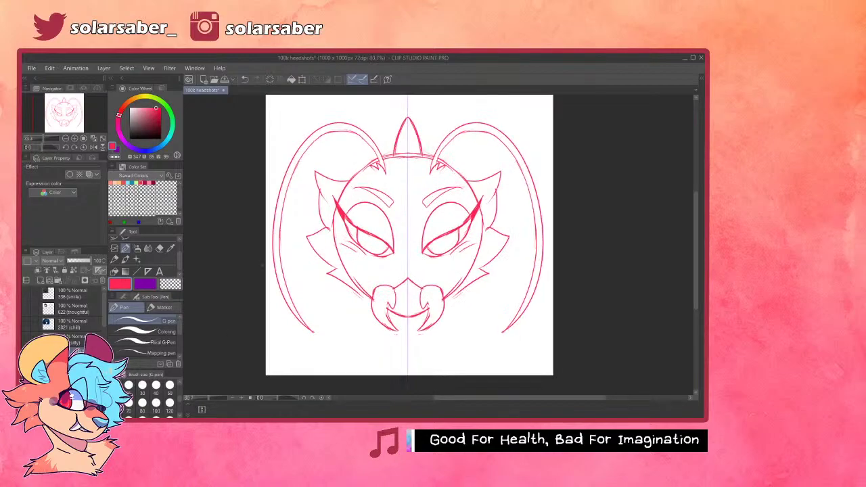
- Erase the round head outline between the ears and cheek fluff on both sides with the Coloring brush in transparent colour
click(143, 331)
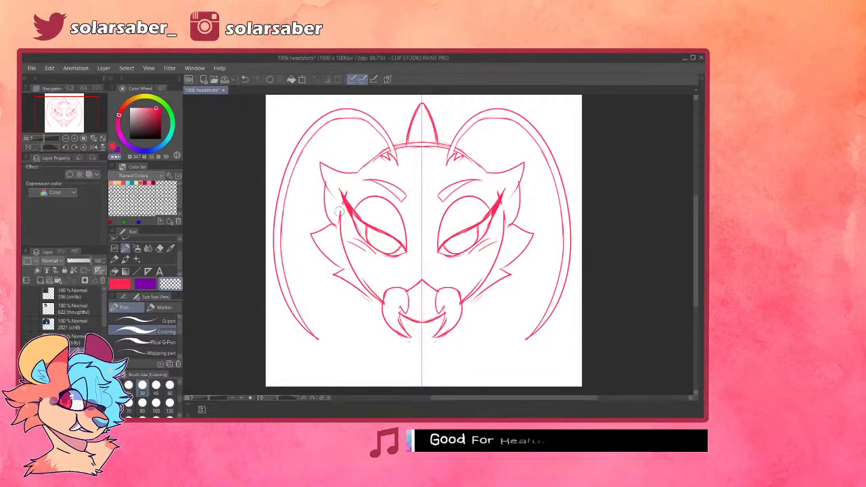
drag(342, 237, 354, 266)
key(ctrl+z)
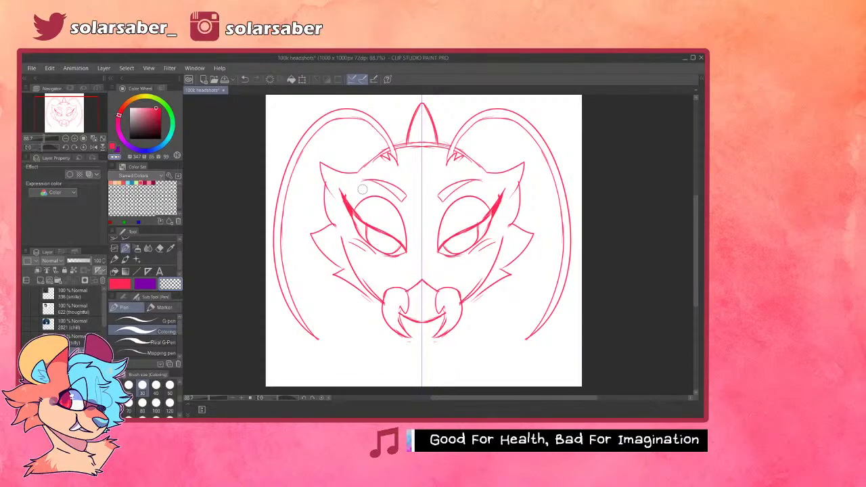
scroll(362, 189, down, 2)
scroll(427, 213, up, 4)
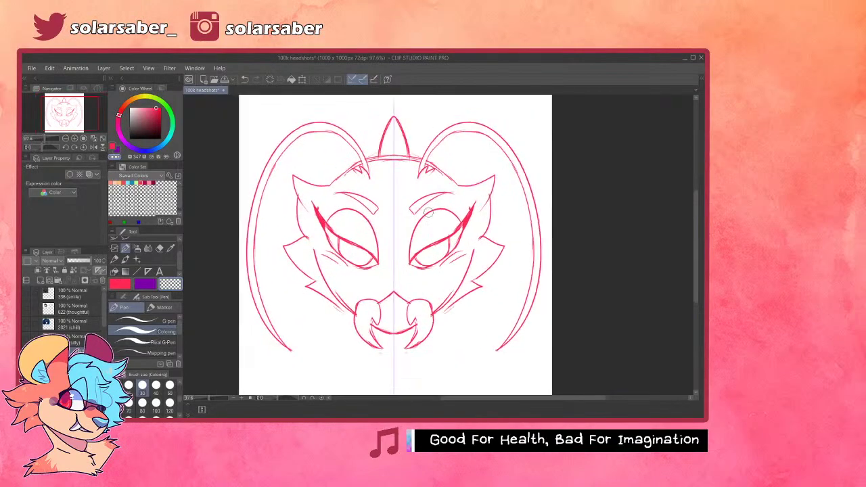
scroll(417, 195, up, 1)
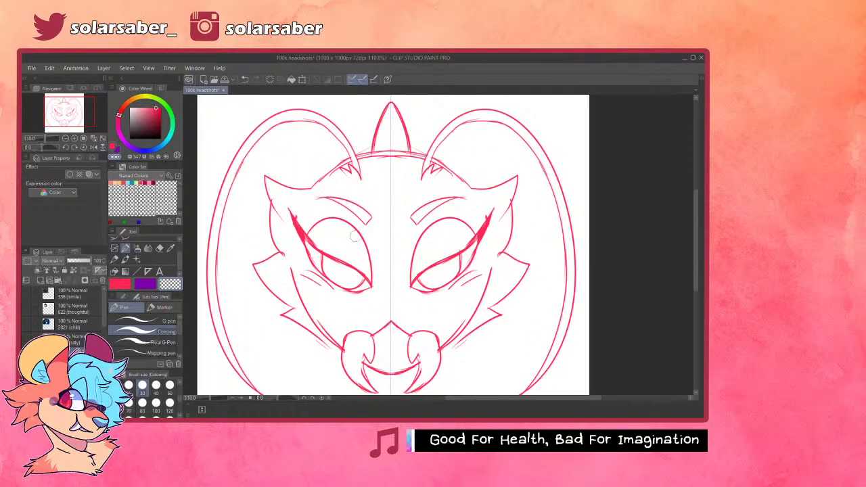
- Show the reference image at a higher opacity to study the face details, and hide it again
key(o)
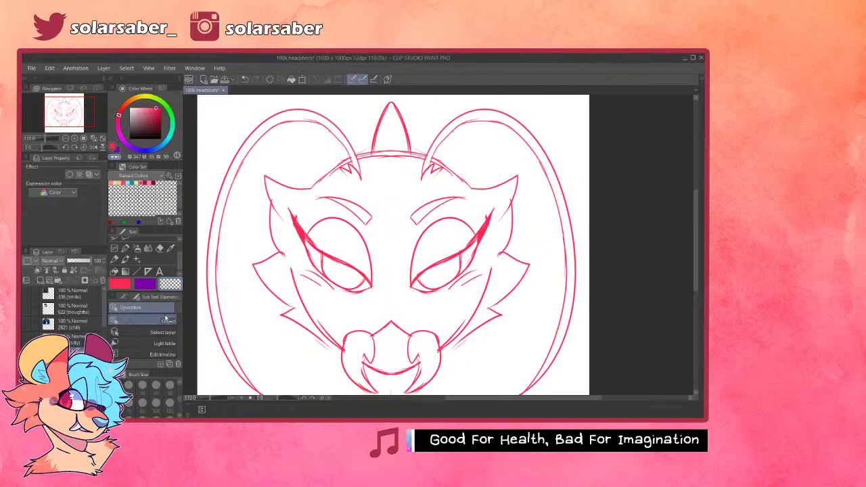
click(27, 380)
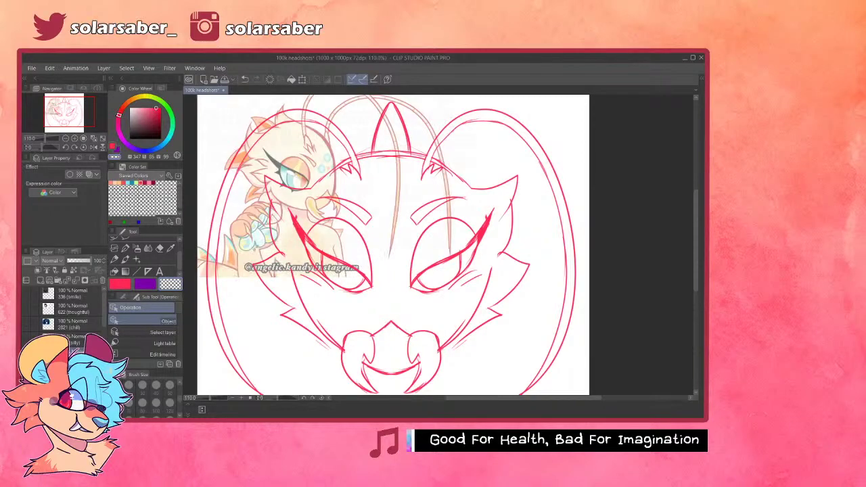
click(36, 380)
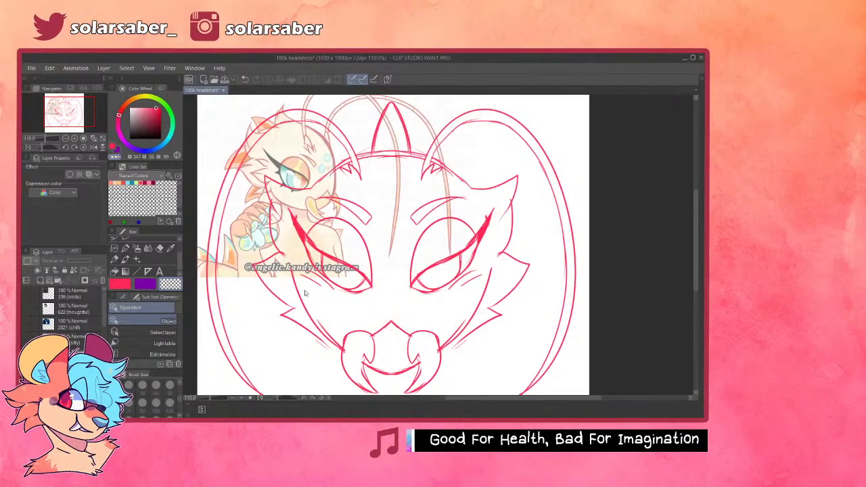
scroll(305, 292, down, 3)
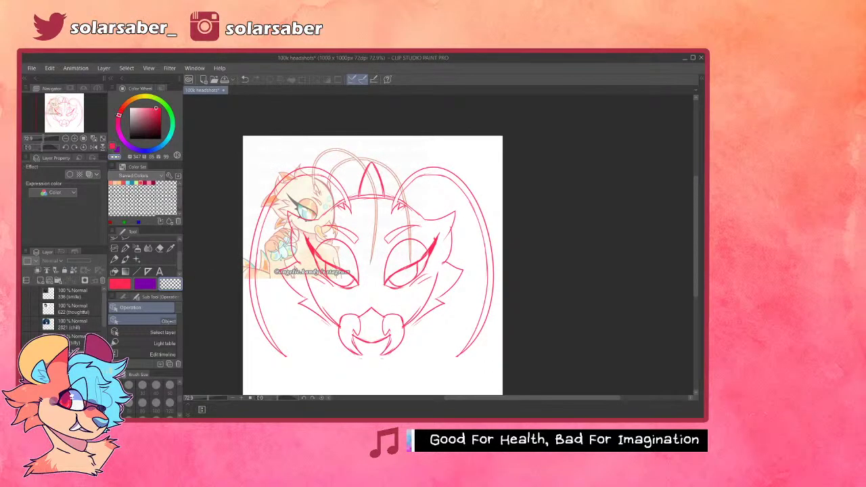
click(71, 379)
drag(79, 261, 111, 265)
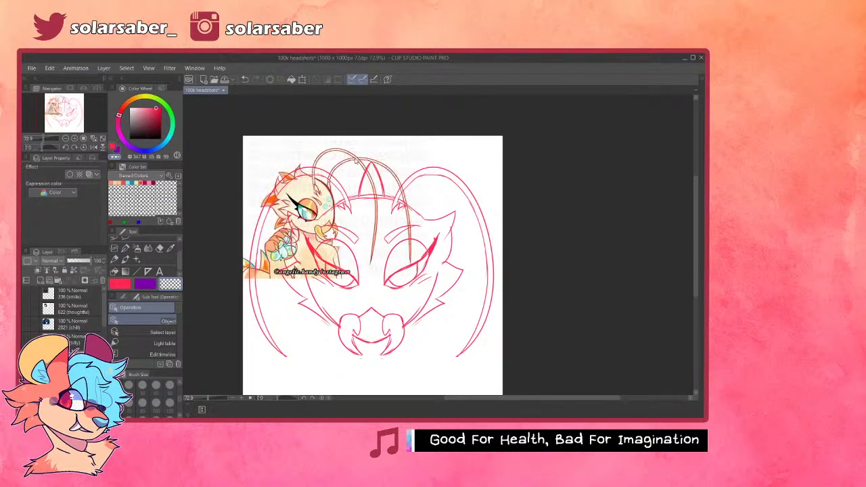
scroll(357, 162, down, 3)
scroll(386, 211, up, 7)
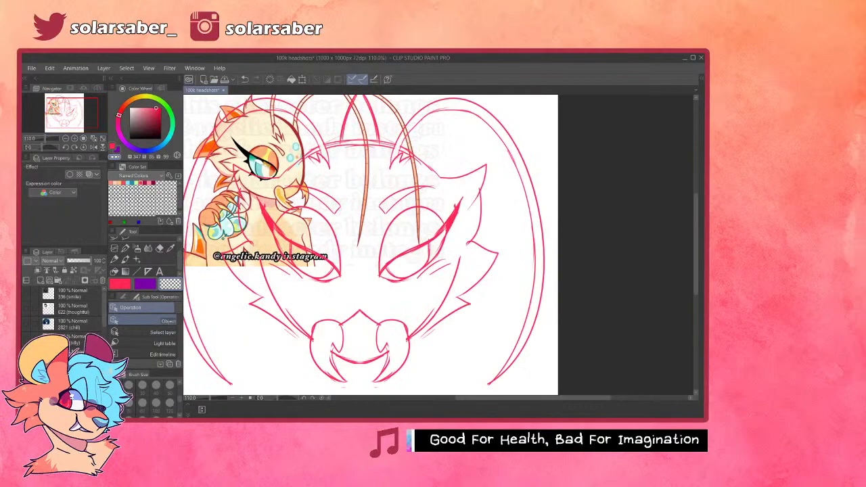
click(26, 352)
scroll(358, 293, up, 3)
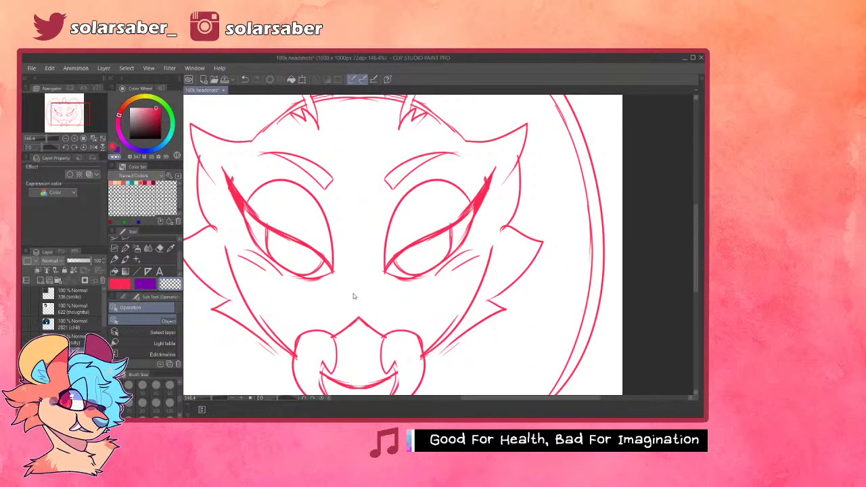
- Draw filled, spiky lower lashes at the outer corners of both eyes with the G-pen
key(alt+[)
key(p)
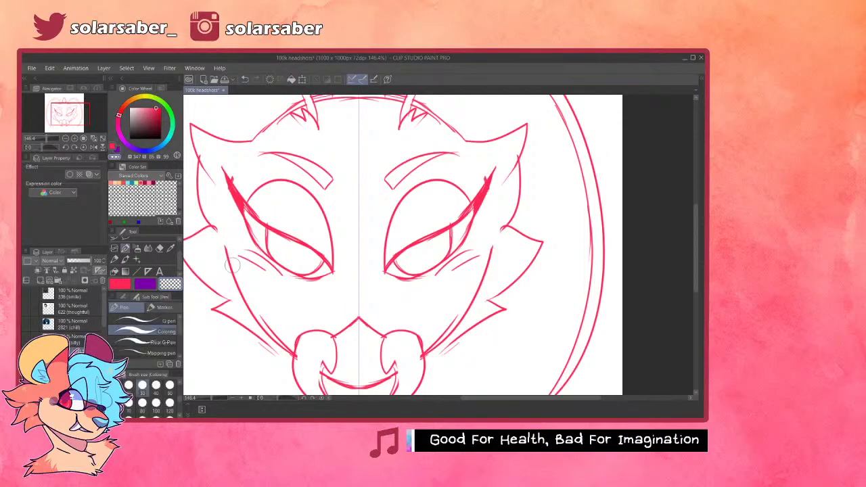
mouse_move(251, 232)
mouse_down()
mouse_move(234, 248)
mouse_move(256, 245)
mouse_up()
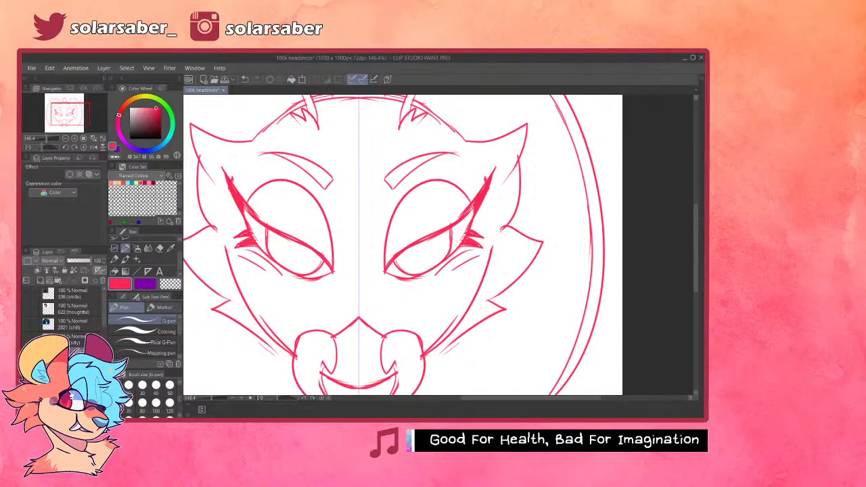
scroll(284, 291, down, 7)
scroll(341, 282, up, 8)
scroll(339, 271, down, 5)
scroll(211, 268, up, 6)
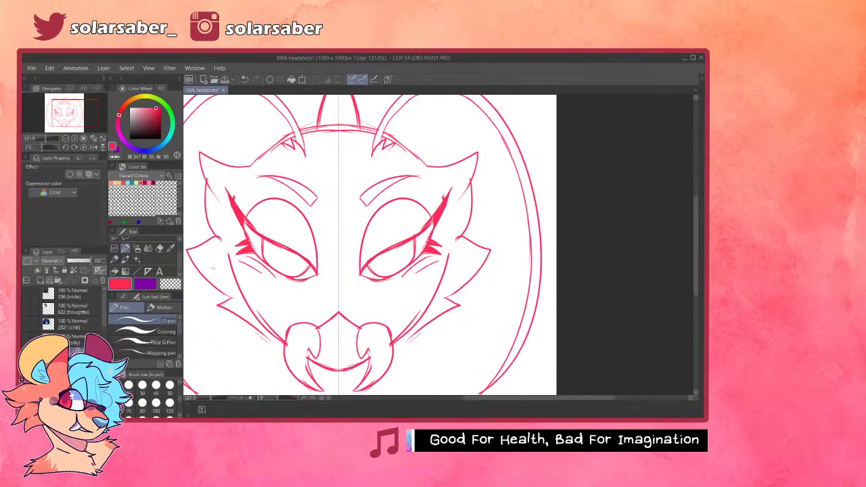
- Trim the spiky lower lashes with the G-pen in transparent colour, undoing the unwanted strokes
scroll(327, 275, up, 2)
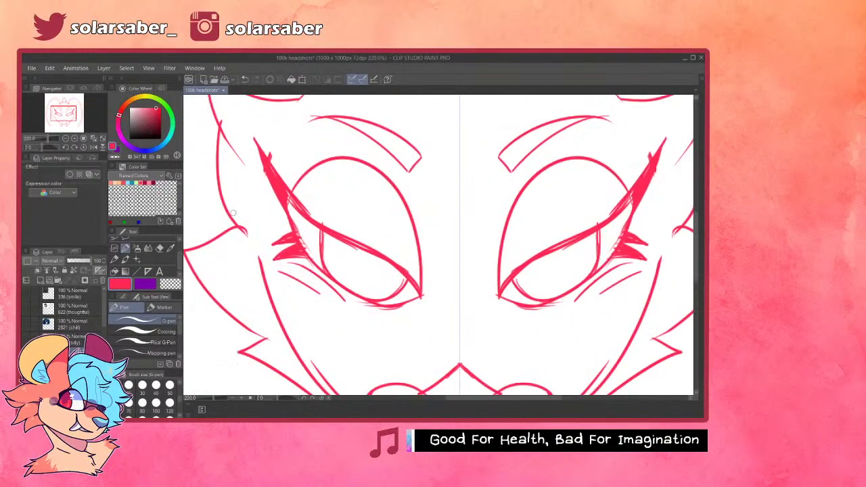
click(170, 284)
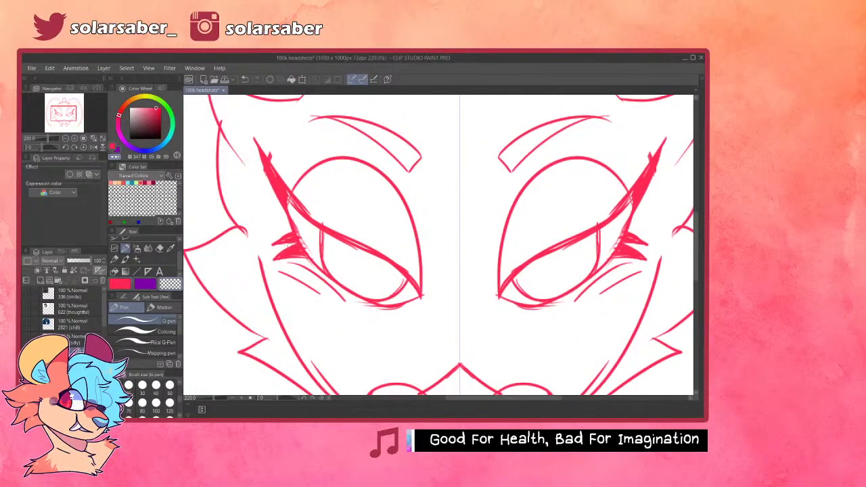
drag(273, 244, 297, 244)
key(ctrl+z)
key(ctrl+z)
key(ctrl+z)
mouse_move(304, 258)
mouse_down()
mouse_move(264, 262)
mouse_move(274, 254)
mouse_up()
key(ctrl+z)
key(ctrl+z)
scroll(343, 272, down, 10)
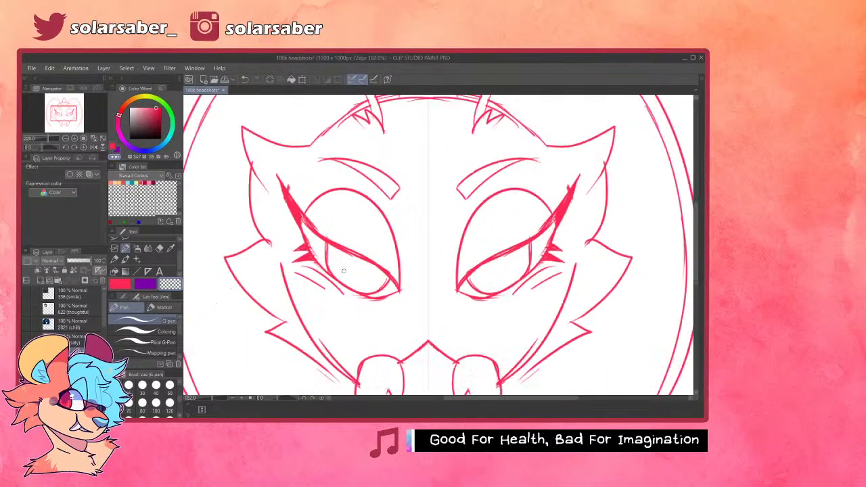
scroll(399, 256, up, 5)
key(o)
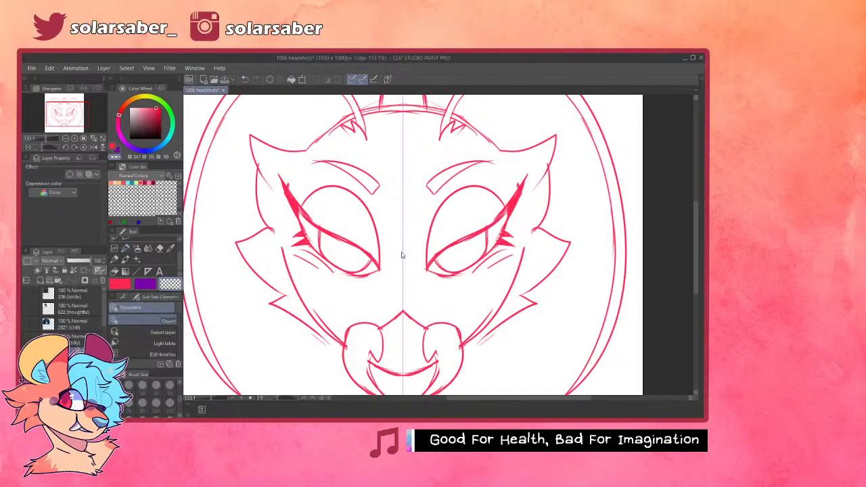
- Delete the symmetrical ruler running through the sketch and show the reference image over the drawing
click(401, 251)
key(Delete)
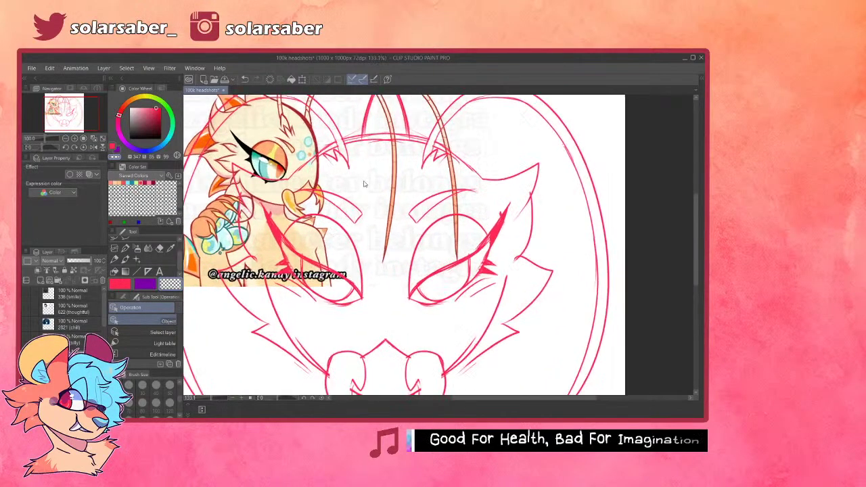
scroll(364, 183, down, 3)
scroll(382, 138, up, 1)
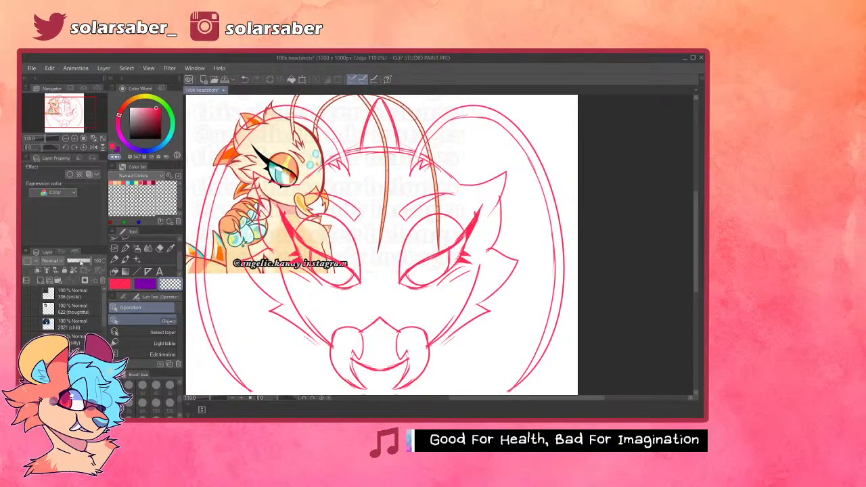
- Move the reference image to the lower-right corner of the canvas and pick its pale cream skin colour
scroll(447, 125, down, 3)
key(k)
drag(342, 195, 514, 326)
scroll(507, 267, up, 8)
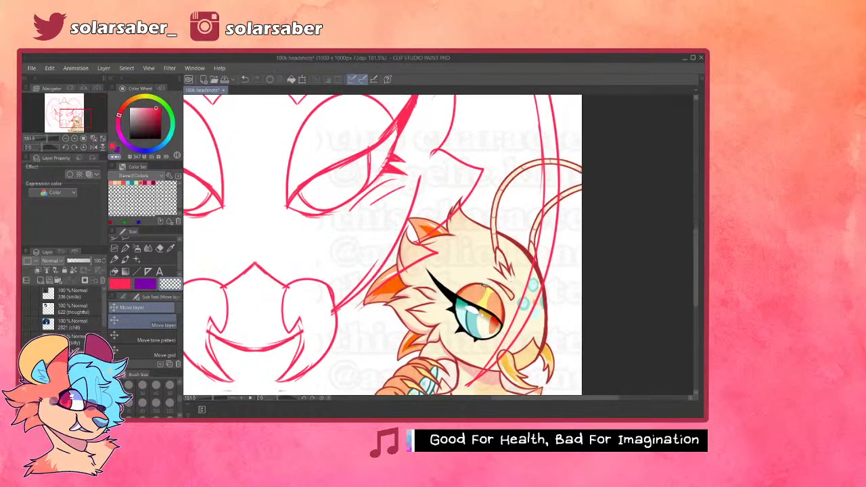
alt+click(482, 279)
scroll(484, 271, down, 4)
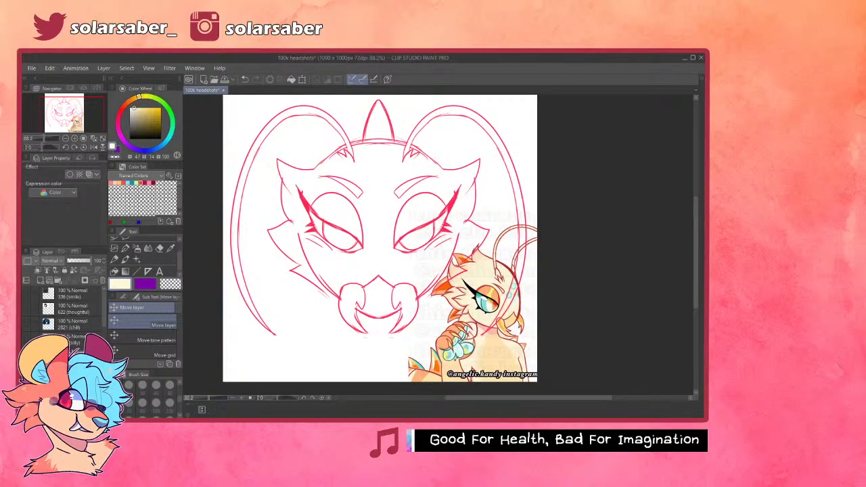
- Hide the reference image and recolour the magenta line art of the headshot black
key(Delete)
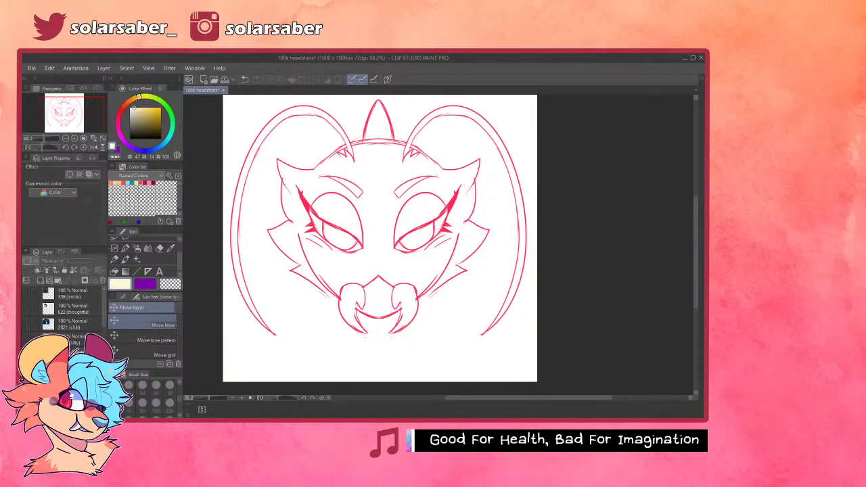
scroll(467, 245, down, 1)
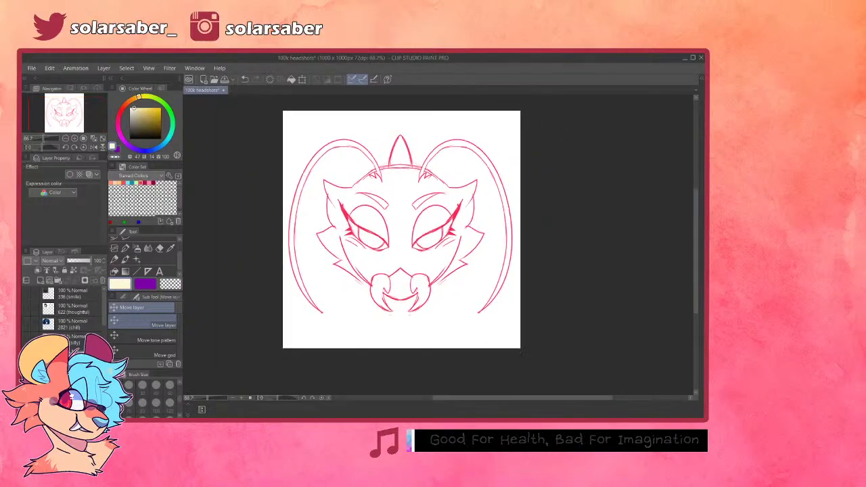
click(145, 284)
drag(157, 130, 161, 139)
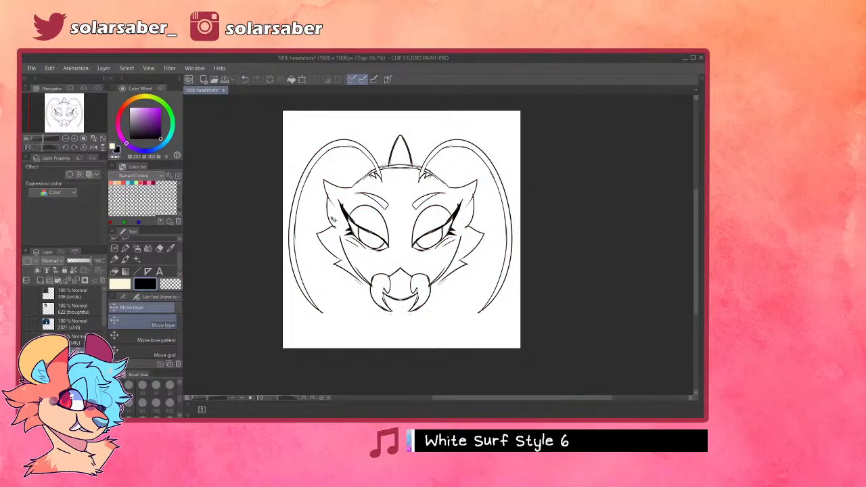
scroll(403, 238, up, 2)
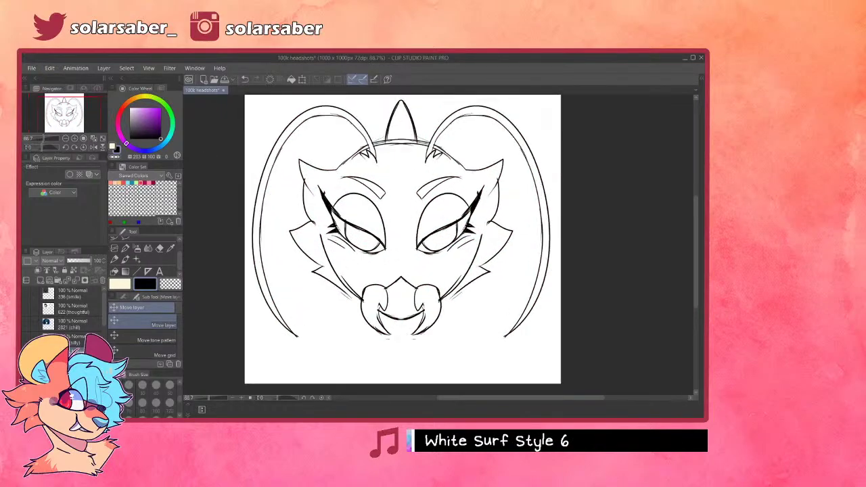
scroll(389, 304, up, 4)
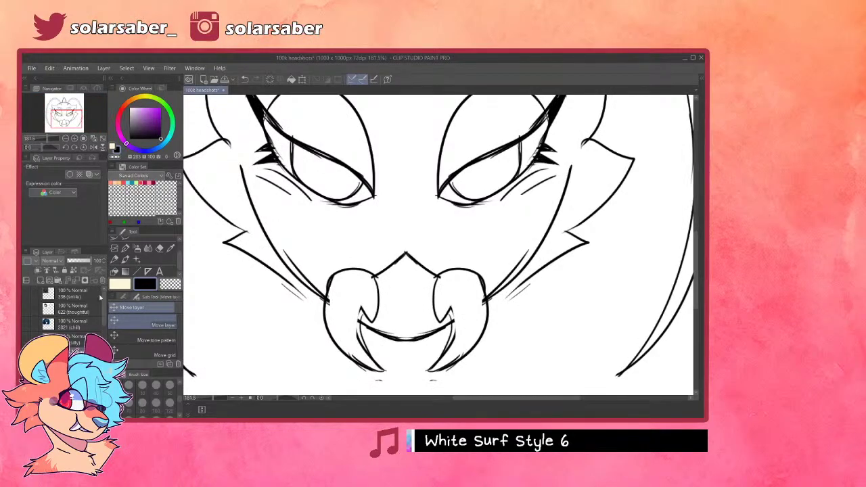
- Draw small pointed fur tufts on the lower cheeks beside both mandibles with the G-pen, undoing the unwanted first stroke
click(114, 248)
click(126, 249)
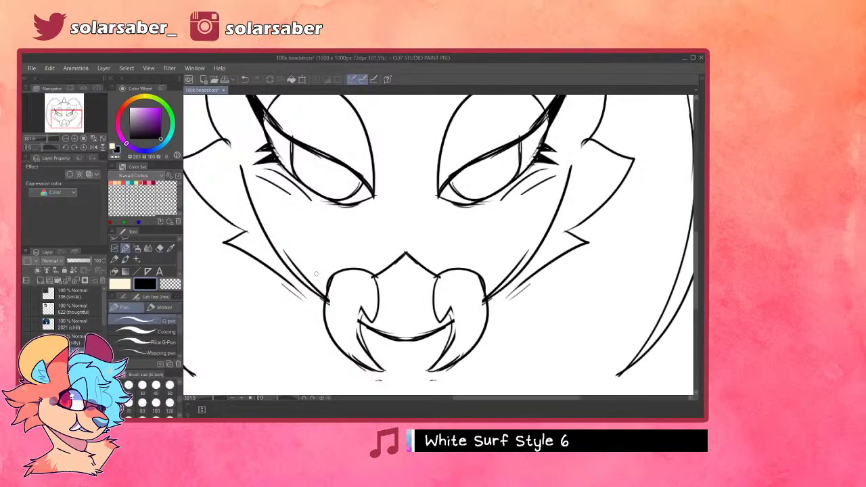
drag(324, 302, 287, 304)
key(ctrl+z)
key(ctrl+z)
key(ctrl+z)
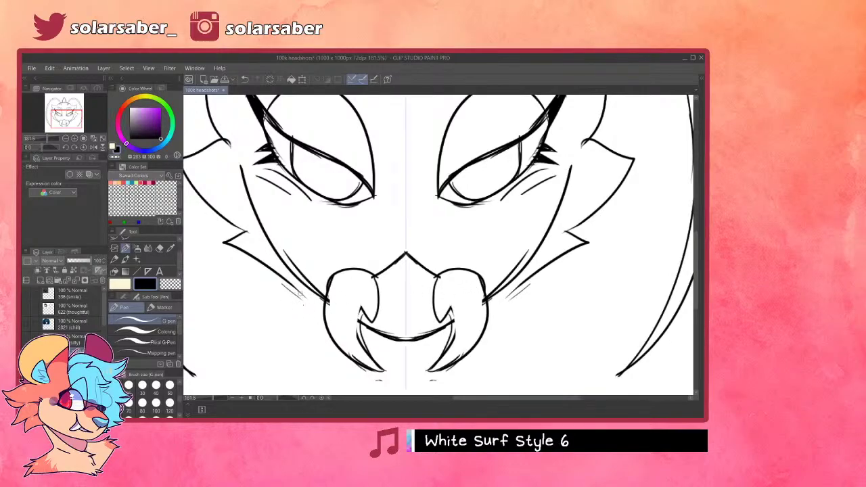
drag(302, 295, 320, 308)
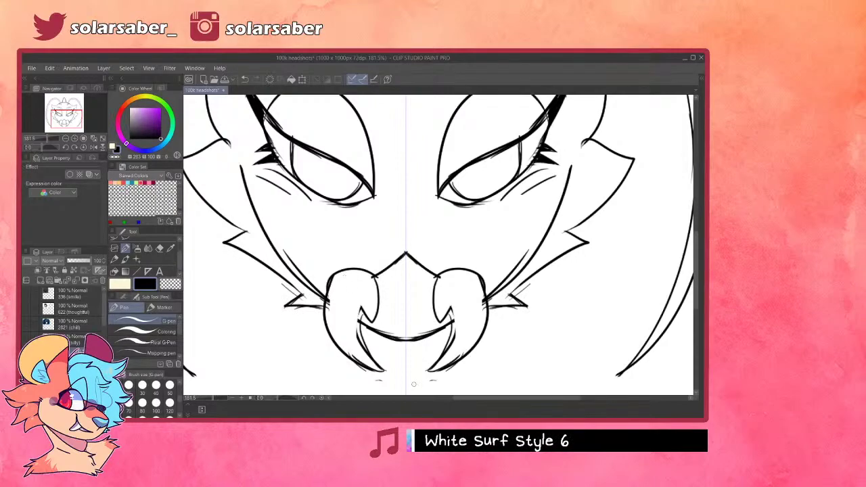
- Delete the symmetrical ruler from the black line art
scroll(422, 381, down, 3)
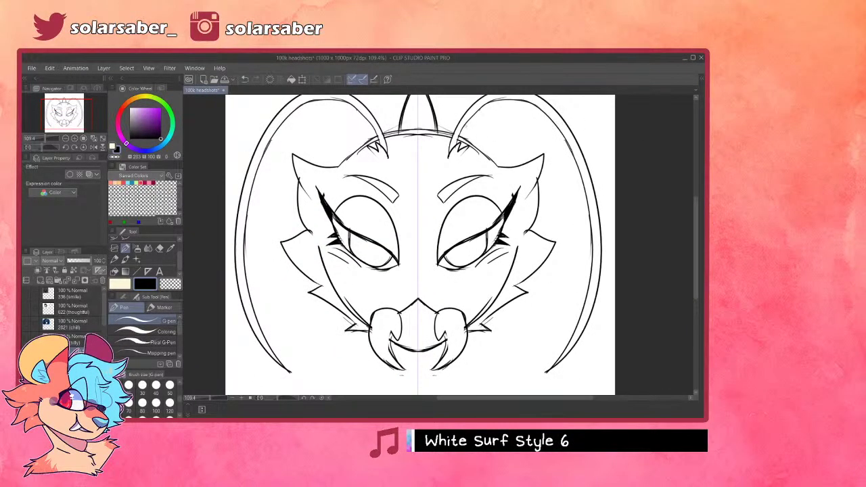
scroll(378, 307, up, 2)
key(o)
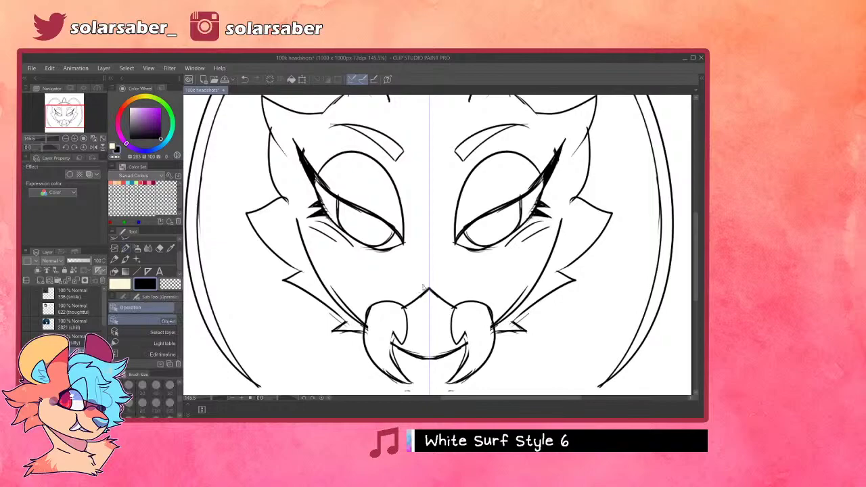
click(429, 279)
key(Delete)
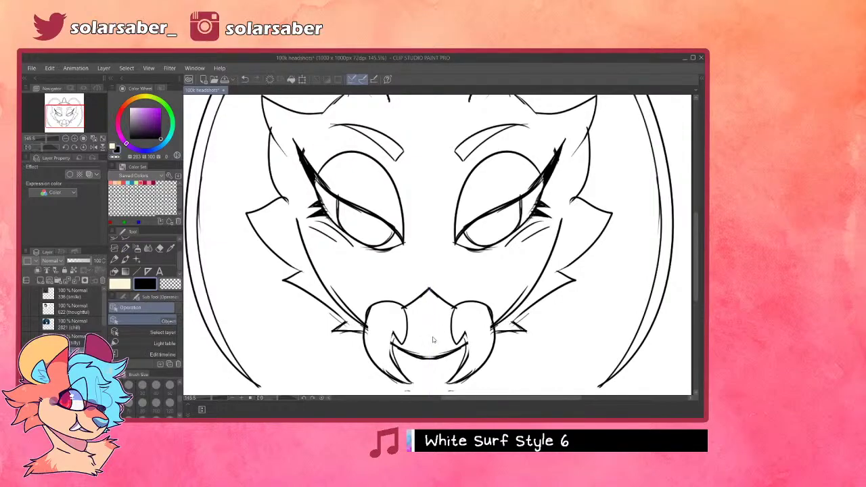
- Fill the head, horn and antennae with pale cream beneath the line art using Enclose and fill
scroll(433, 340, down, 3)
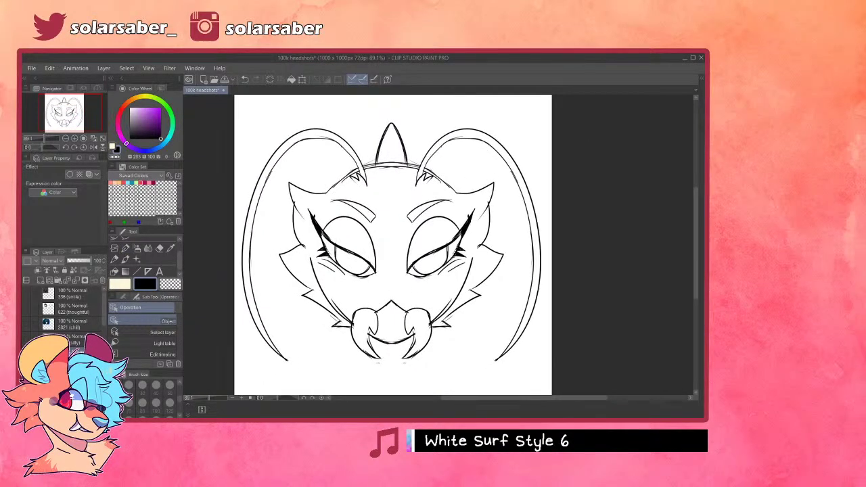
click(113, 272)
scroll(381, 155, down, 1)
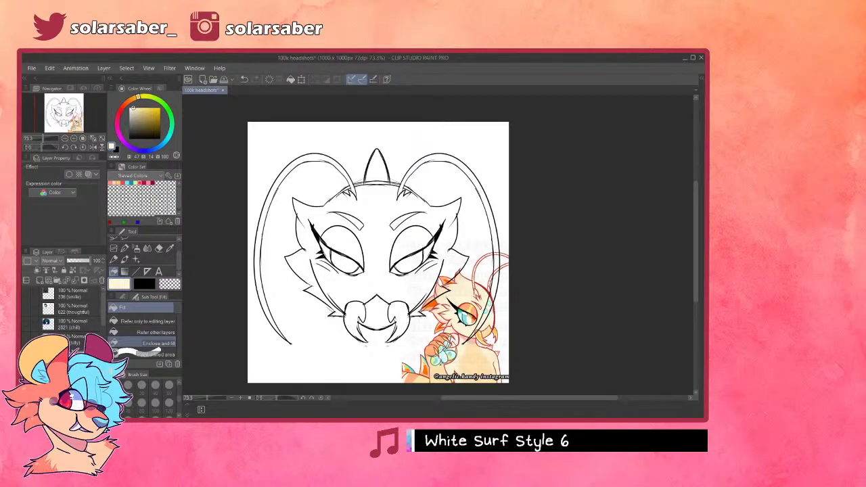
mouse_move(244, 218)
mouse_down()
mouse_move(349, 407)
mouse_move(491, 60)
mouse_move(226, 286)
mouse_up()
scroll(469, 129, down, 4)
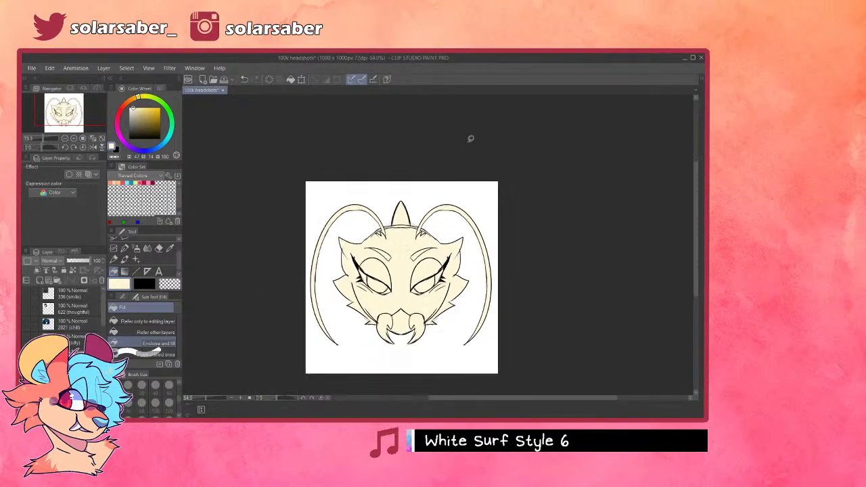
scroll(443, 265, up, 3)
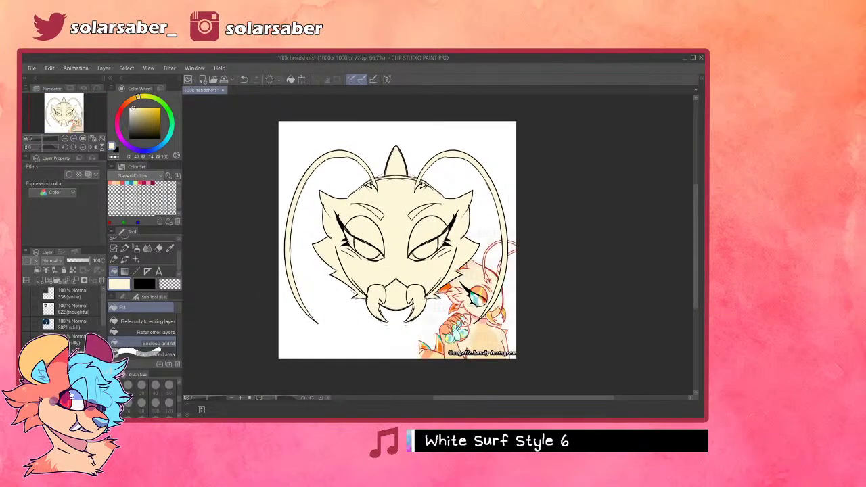
- Undo the accidental shift of the cream fill and reposition the reference image slightly lower beside the headshot
scroll(548, 257, up, 4)
key(k)
drag(508, 289, 554, 262)
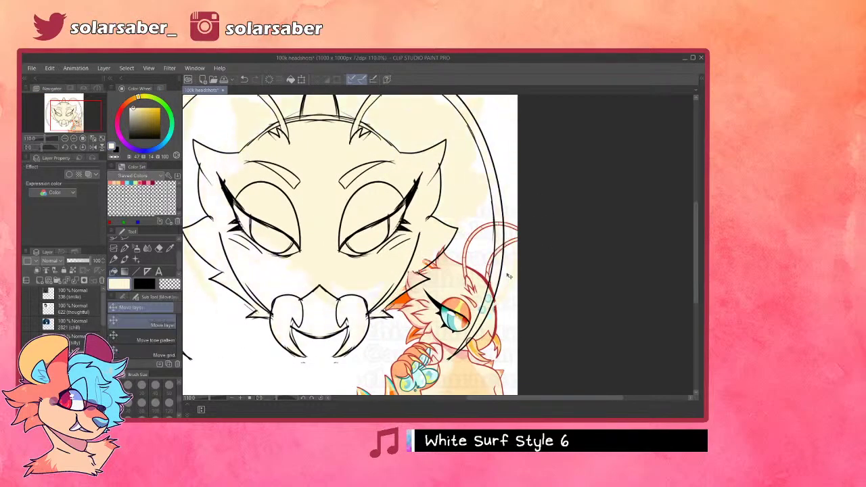
key(ctrl+z)
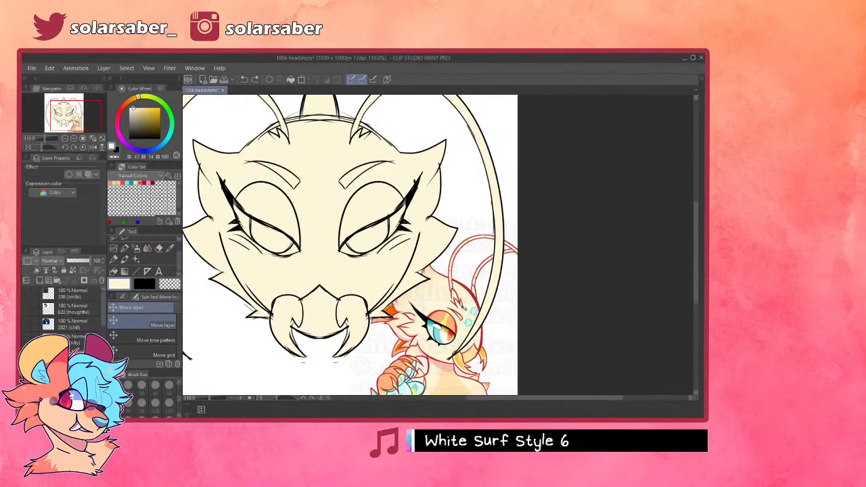
- Draw short black segment lines across both antennae with the G-pen, mirrored by the symmetrical ruler
scroll(463, 308, down, 2)
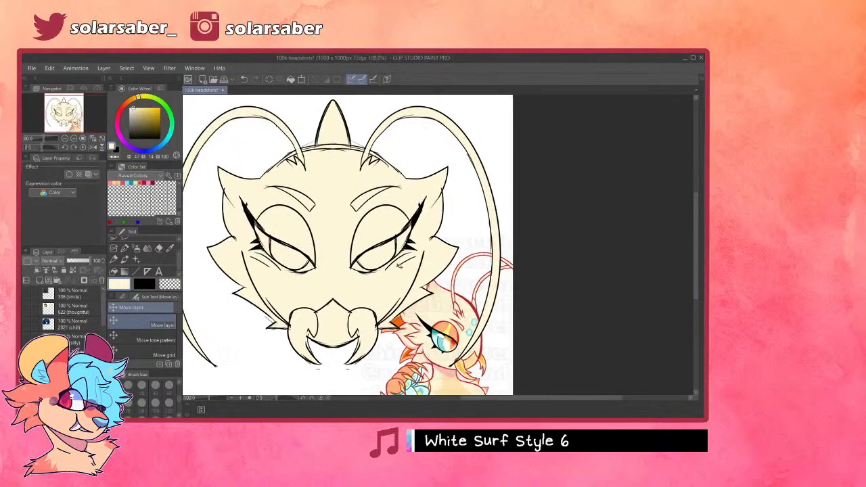
scroll(271, 234, down, 2)
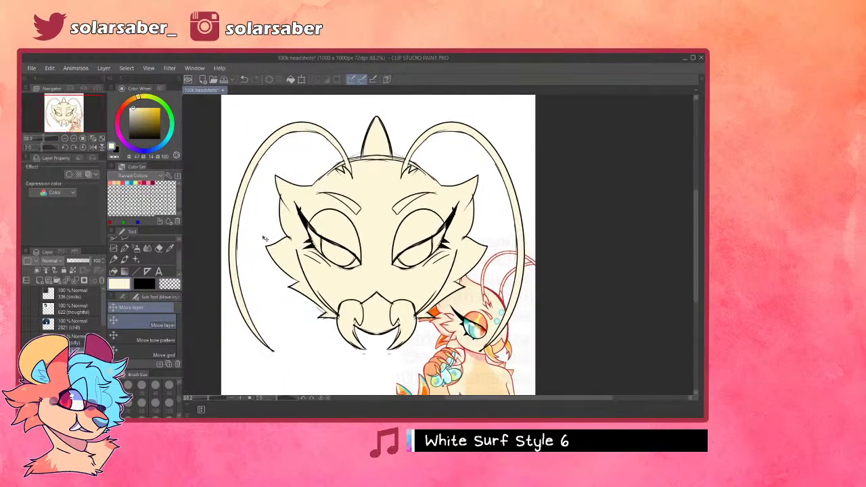
key(p)
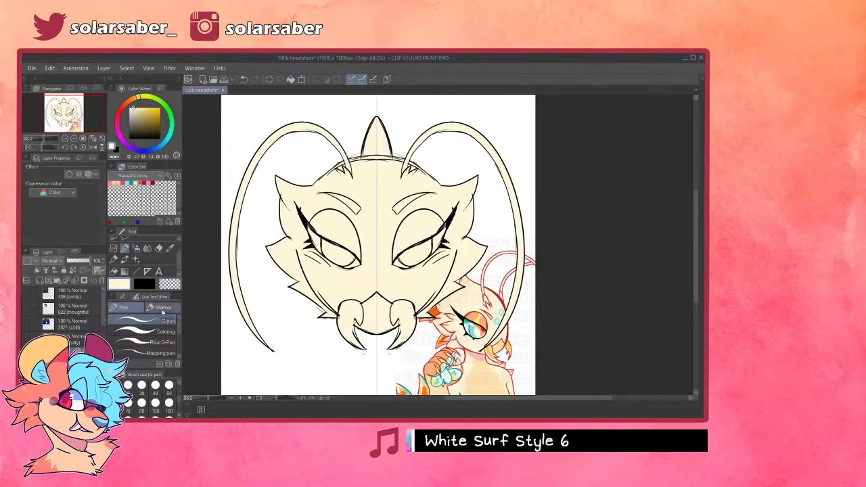
alt+click(309, 128)
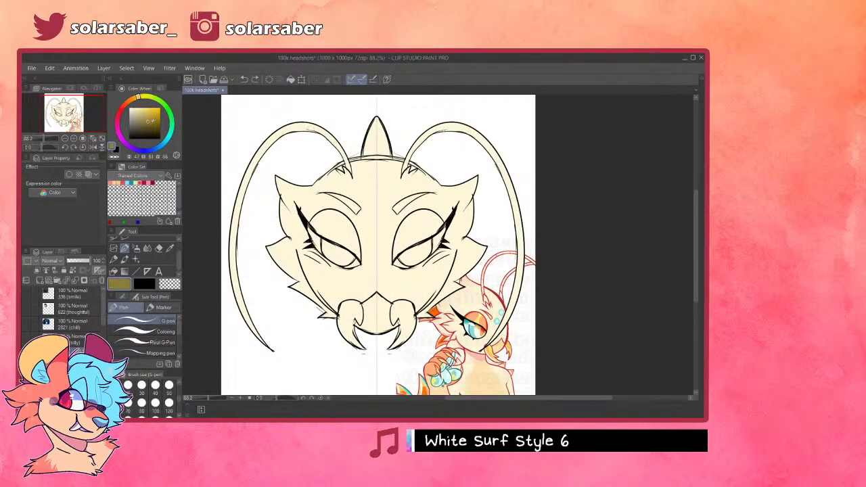
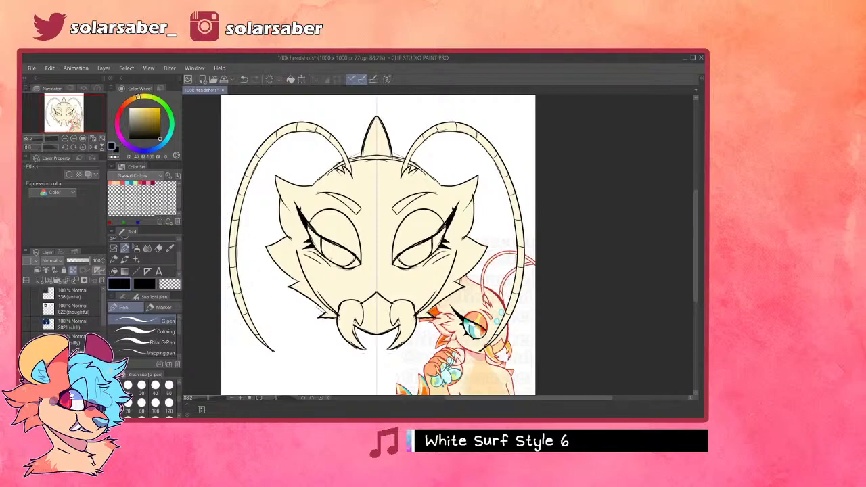
- Paint both upper eyelids in the light orange sampled from the reference with the Coloring brush, and clean their edges with cream
scroll(365, 273, down, 2)
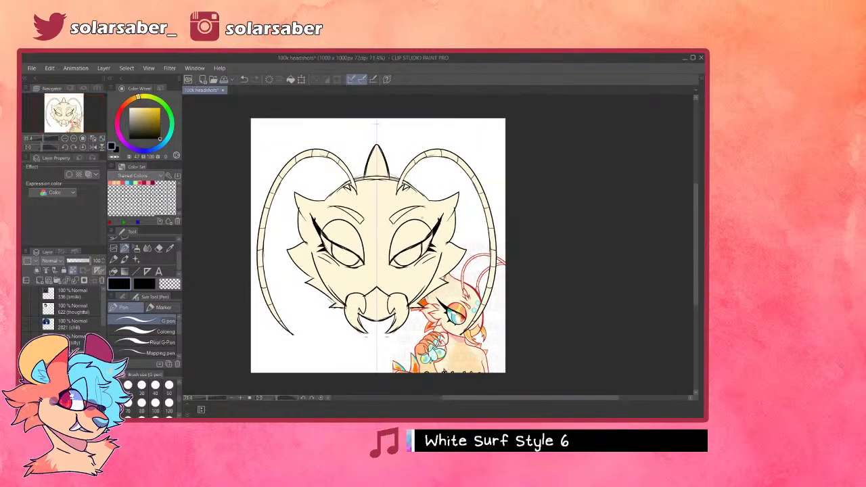
scroll(418, 210, up, 2)
scroll(407, 291, down, 2)
scroll(449, 332, up, 7)
scroll(464, 304, up, 3)
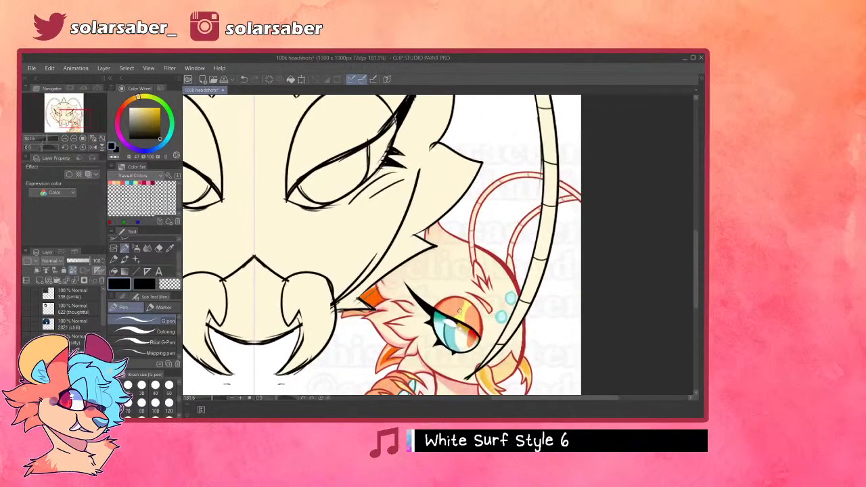
alt+click(458, 320)
scroll(457, 324, down, 4)
scroll(415, 200, up, 2)
scroll(366, 195, up, 2)
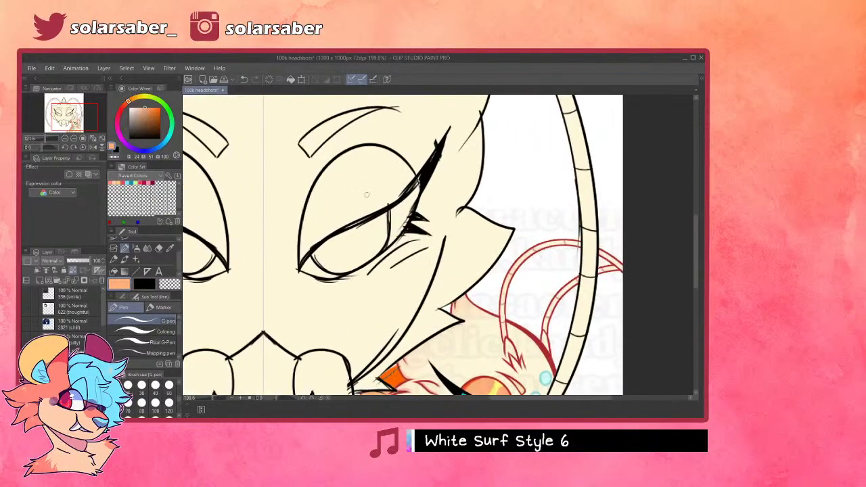
click(145, 331)
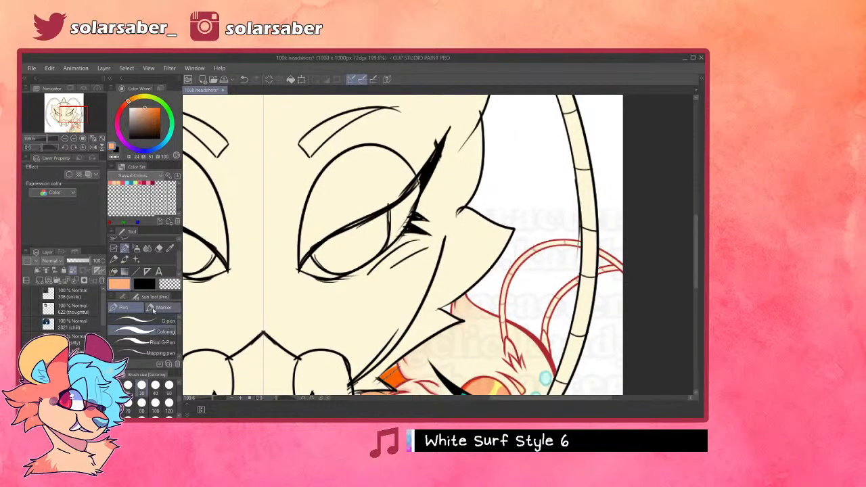
mouse_move(350, 180)
mouse_down()
mouse_move(321, 215)
mouse_move(331, 179)
mouse_move(308, 248)
mouse_move(304, 215)
mouse_move(352, 158)
mouse_move(405, 177)
mouse_move(413, 189)
mouse_move(352, 223)
mouse_move(379, 203)
mouse_move(336, 219)
mouse_move(325, 203)
mouse_move(341, 186)
mouse_up()
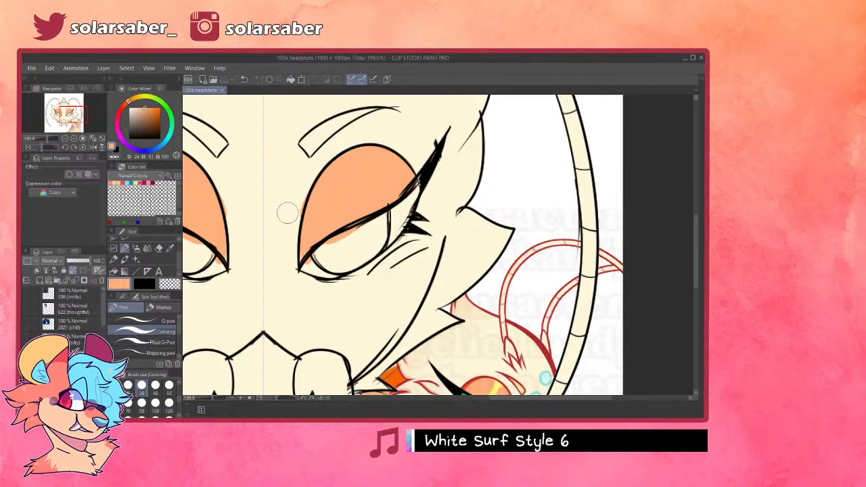
alt+click(299, 190)
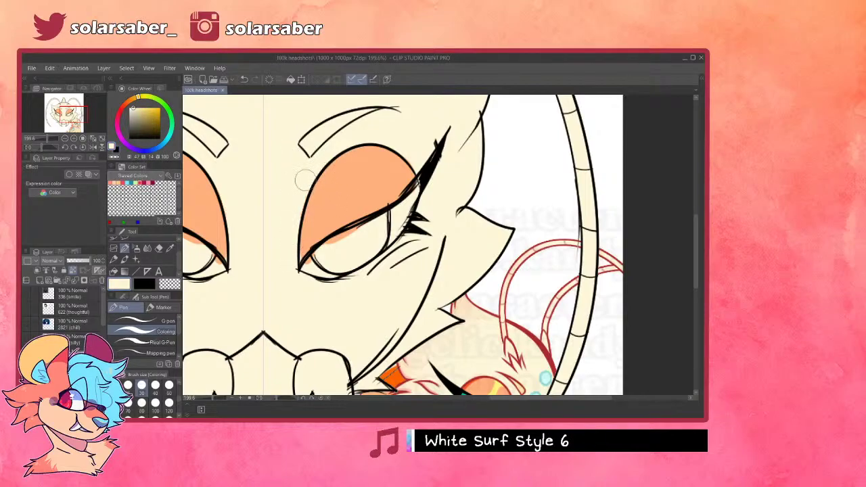
alt+click(355, 174)
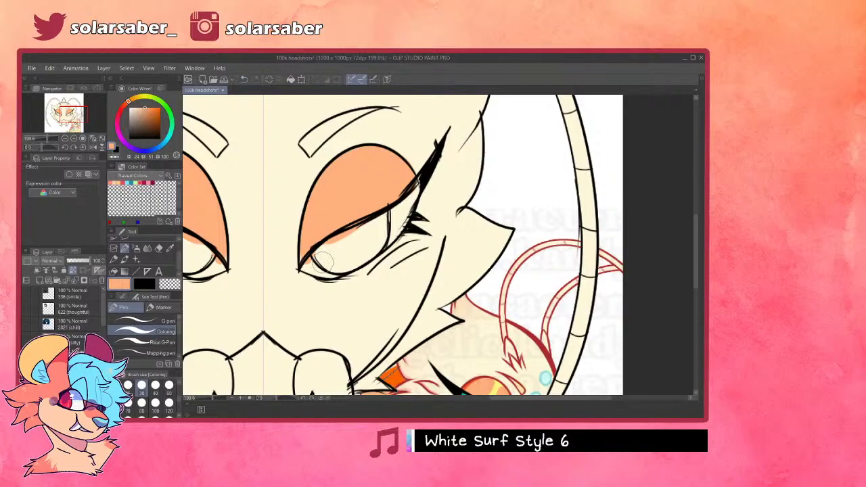
- Paint a vertical stripe down both upper eyelids in the yellow sampled from the reference, with the mirrored Coloring brush
scroll(389, 189, down, 3)
scroll(460, 312, up, 3)
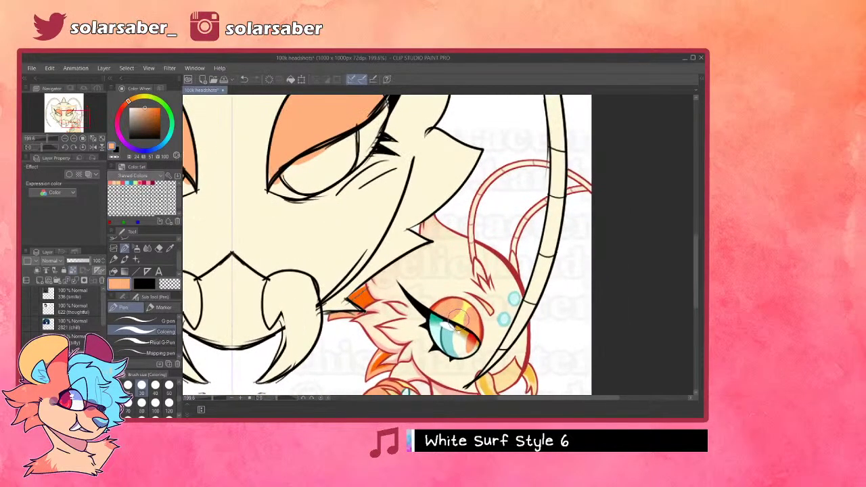
alt+click(460, 312)
scroll(460, 313, down, 3)
scroll(301, 241, up, 2)
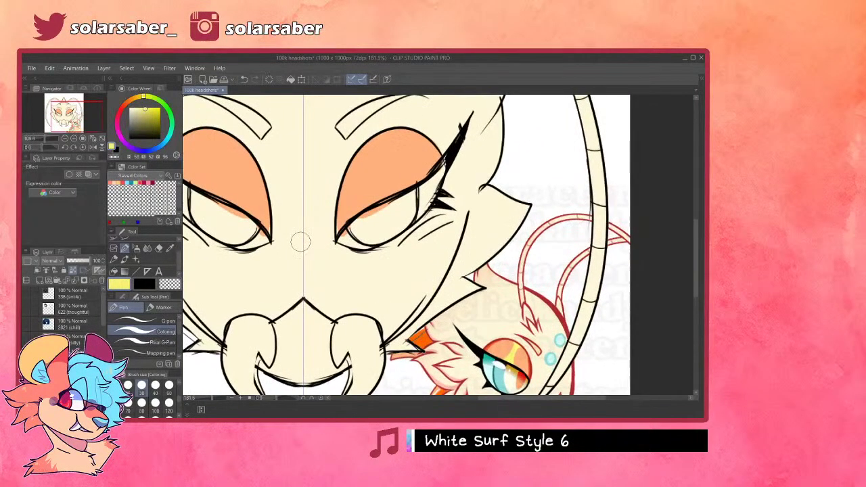
drag(373, 138, 378, 201)
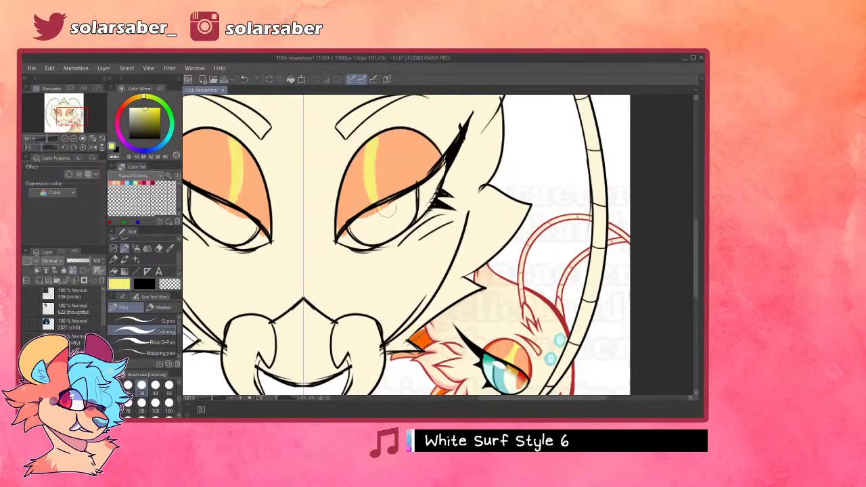
key(ctrl+z)
drag(374, 140, 387, 217)
drag(384, 132, 394, 215)
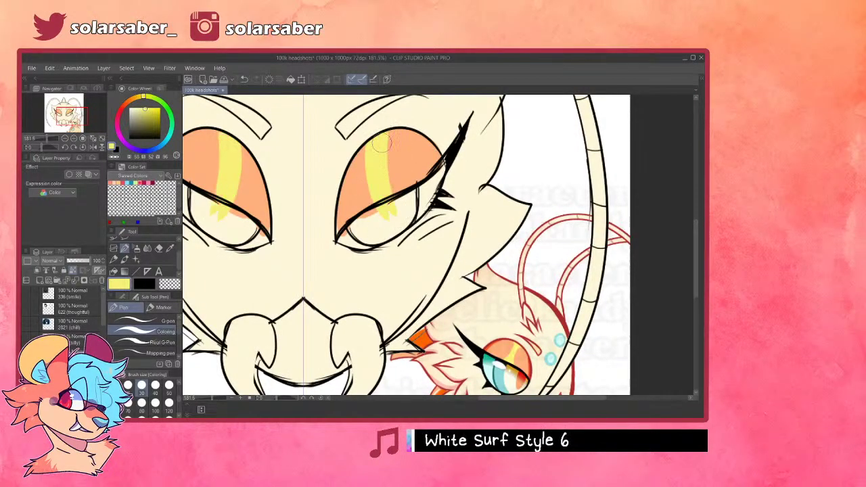
- Trim the yellow eyelid stripes with the eyelids' orange so that they narrow in the middle, undoing the unwanted strokes
alt+click(357, 183)
mouse_move(392, 138)
mouse_down()
mouse_move(411, 200)
mouse_move(387, 143)
mouse_move(404, 200)
mouse_up()
key(ctrl+z)
drag(363, 147, 369, 231)
key(ctrl+z)
key(ctrl+z)
mouse_move(360, 142)
mouse_down()
mouse_move(370, 227)
mouse_move(370, 177)
mouse_move(369, 208)
mouse_up()
key(ctrl+z)
- Sample the pale blue of the reference's eye and fill both eyeballs with it beneath the eyelids
scroll(393, 166, down, 6)
scroll(451, 265, up, 8)
alt+click(439, 295)
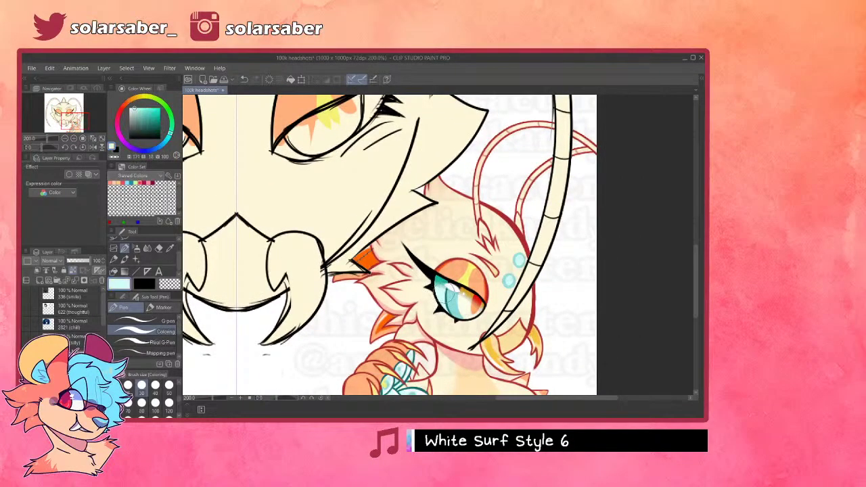
scroll(440, 292, down, 4)
scroll(318, 165, up, 3)
scroll(315, 162, up, 2)
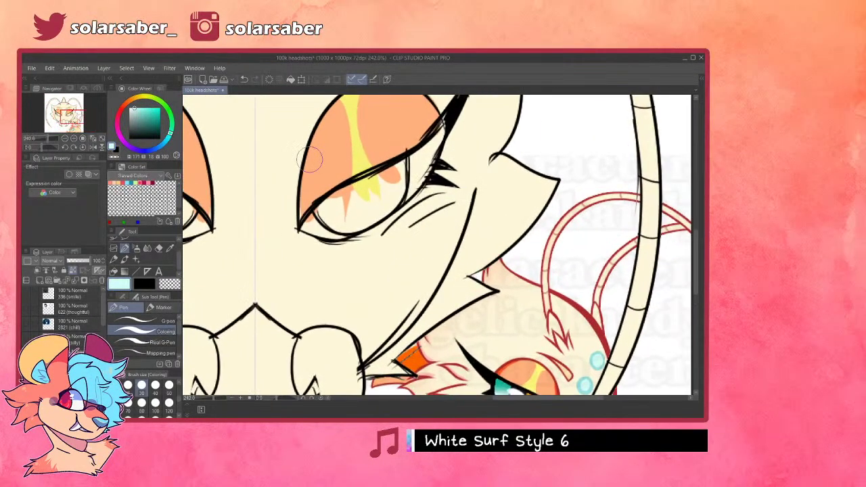
mouse_move(319, 211)
mouse_down()
mouse_move(310, 225)
mouse_move(326, 233)
mouse_up()
mouse_move(356, 205)
mouse_down()
mouse_move(319, 216)
mouse_move(380, 182)
mouse_move(339, 194)
mouse_move(411, 162)
mouse_move(444, 128)
mouse_move(389, 191)
mouse_up()
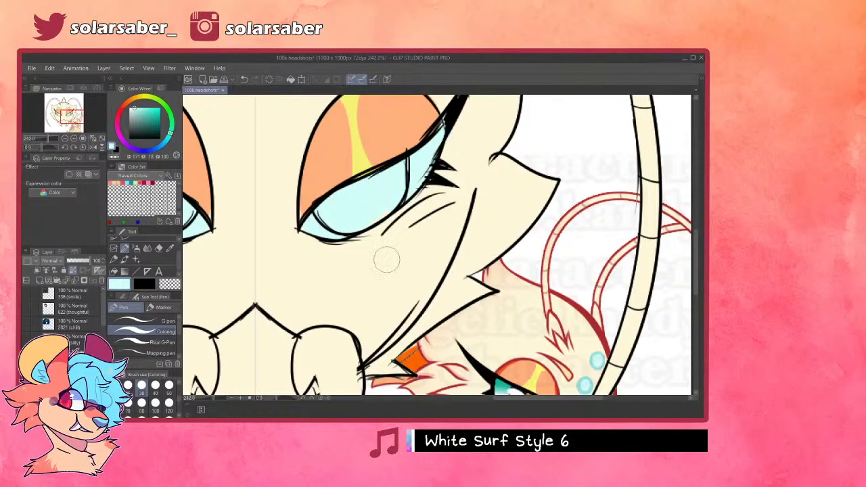
- Fill both irises with the deeper teal sampled from the reference's eye
scroll(410, 245, down, 7)
scroll(384, 234, up, 4)
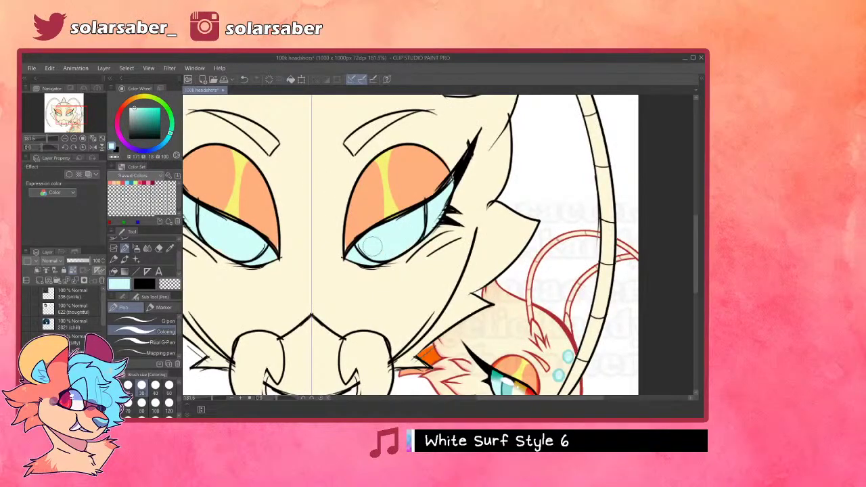
scroll(369, 219, down, 4)
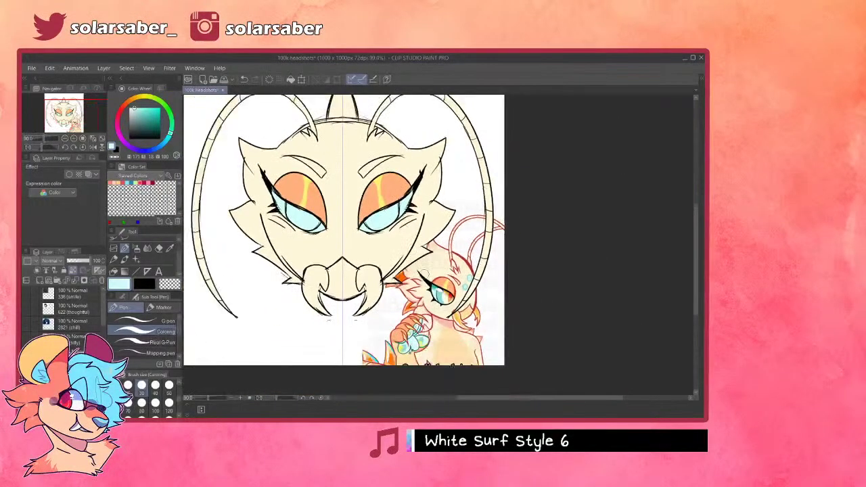
scroll(446, 304, up, 4)
scroll(444, 302, up, 1)
alt+click(448, 312)
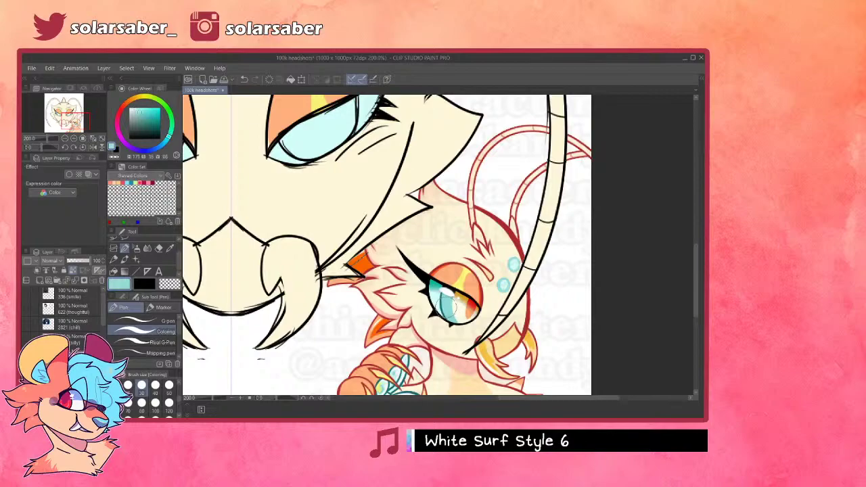
scroll(441, 303, down, 2)
scroll(371, 144, up, 2)
mouse_move(309, 183)
mouse_down()
mouse_move(357, 171)
mouse_move(345, 179)
mouse_move(367, 156)
mouse_move(325, 164)
mouse_move(359, 159)
mouse_up()
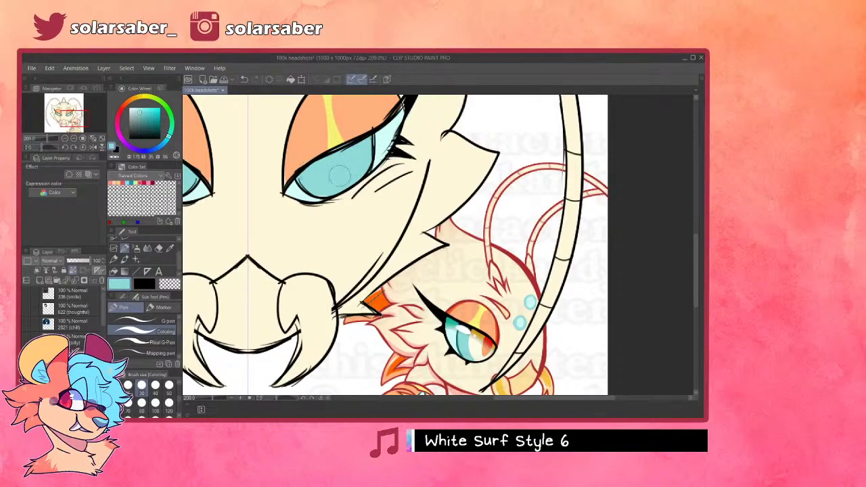
- Paint a pale cream inner circle and an orange centre in both irises, using colours sampled from the reference
alt+click(479, 349)
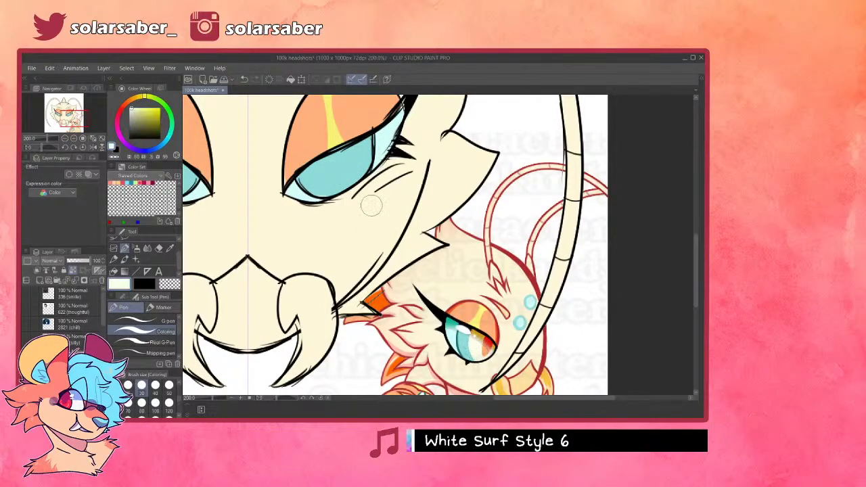
mouse_move(319, 166)
mouse_down()
mouse_move(340, 176)
mouse_move(327, 179)
mouse_move(350, 165)
mouse_move(351, 173)
mouse_move(360, 150)
mouse_up()
key(ctrl+z)
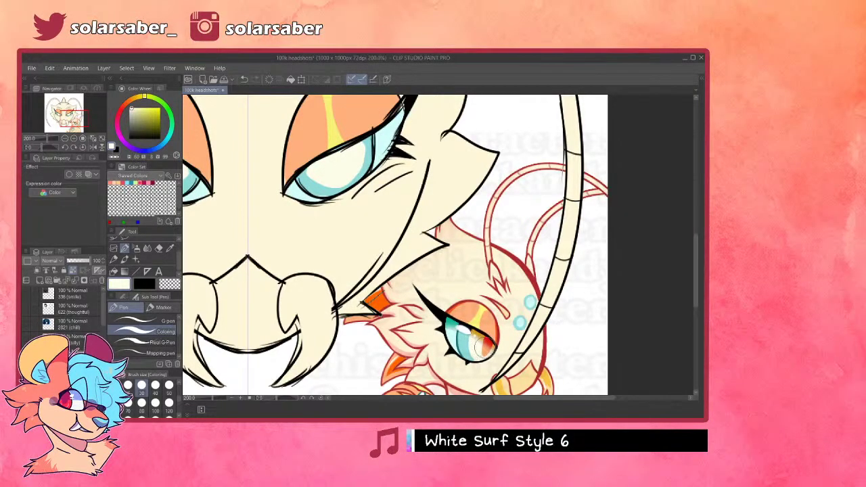
alt+click(481, 347)
mouse_move(319, 154)
mouse_down()
mouse_move(338, 162)
mouse_move(327, 160)
mouse_up()
- Rework the orange centres of both irises and trim their edges with the cream sampled from the inner circle
scroll(398, 194, down, 7)
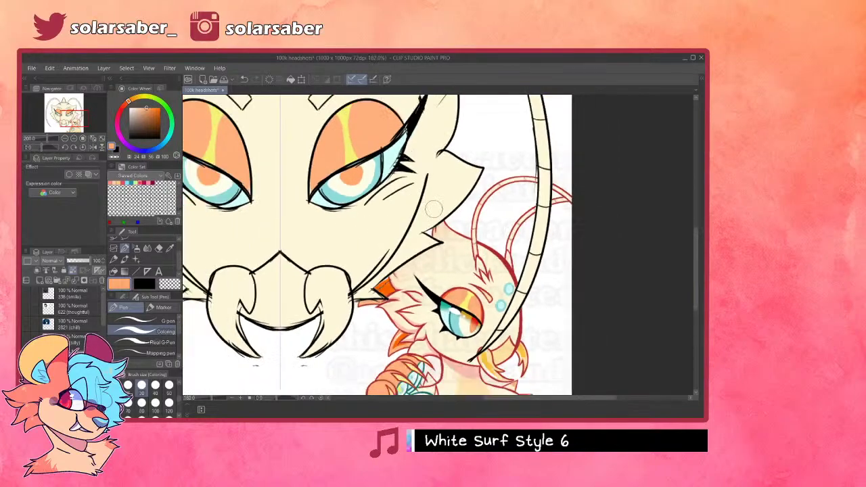
scroll(286, 165, up, 7)
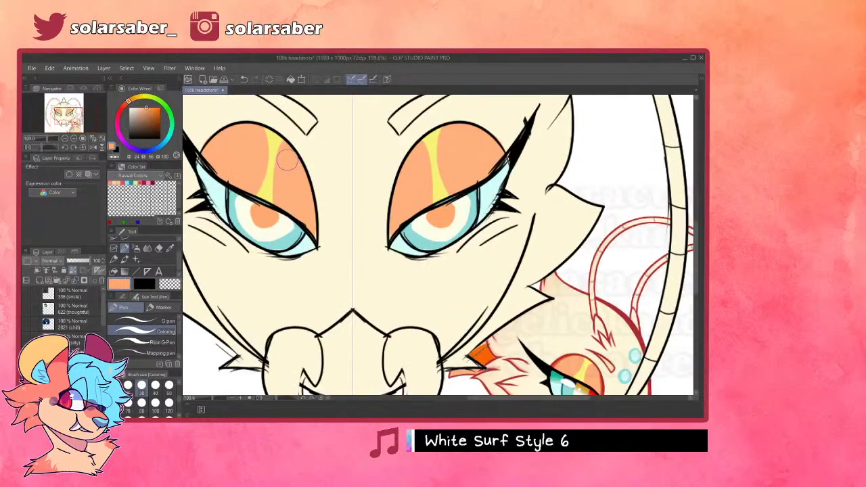
mouse_move(429, 212)
mouse_down()
mouse_move(454, 216)
mouse_move(450, 210)
mouse_move(428, 217)
mouse_move(455, 196)
mouse_move(453, 207)
mouse_move(426, 215)
mouse_move(450, 215)
mouse_move(452, 205)
mouse_move(431, 223)
mouse_move(455, 209)
mouse_move(450, 155)
mouse_move(422, 238)
mouse_move(420, 219)
mouse_move(464, 195)
mouse_move(416, 219)
mouse_move(458, 205)
mouse_up()
key(ctrl+z)
alt+click(420, 228)
key(ctrl+z)
key(ctrl+z)
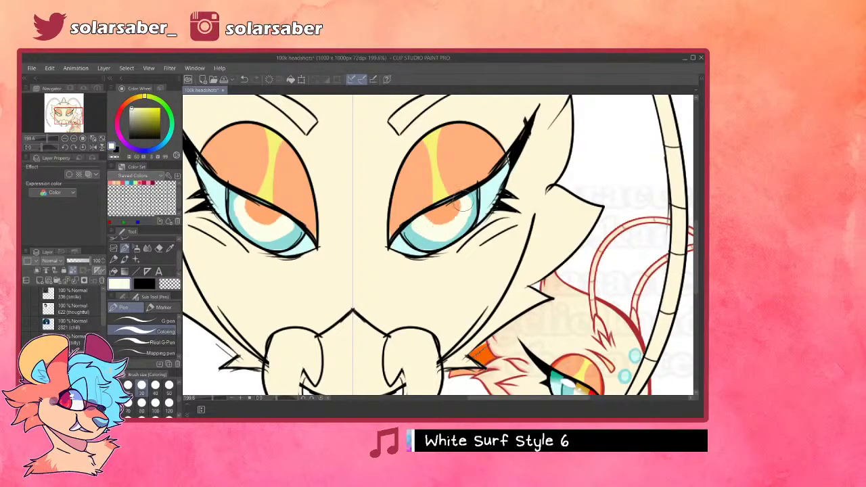
key(ctrl+z)
drag(416, 225, 458, 206)
key(ctrl+z)
drag(418, 228, 458, 203)
alt+click(418, 232)
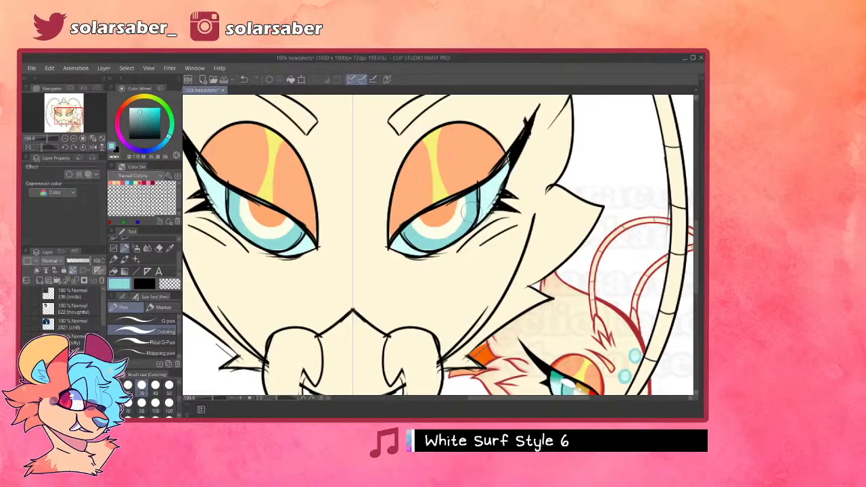
- Paint the muzzle between the mandibles in the light tan sampled from the reference
scroll(499, 236, down, 8)
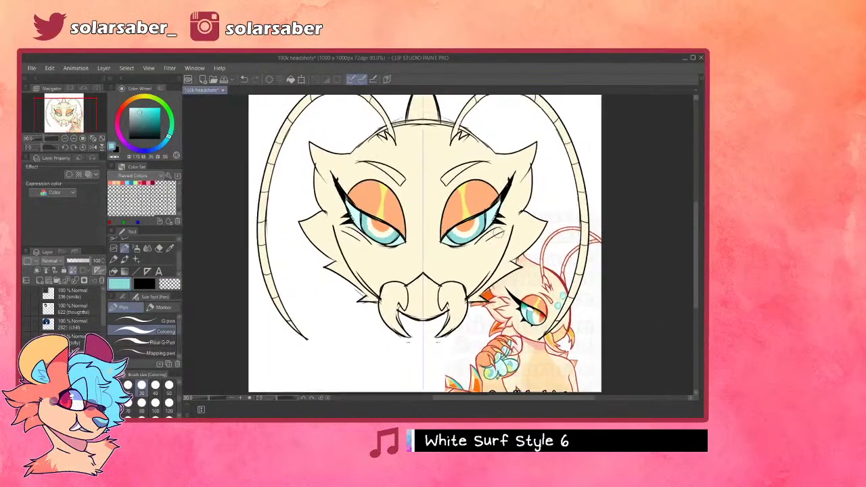
scroll(497, 234, up, 4)
scroll(425, 205, down, 3)
scroll(494, 199, up, 3)
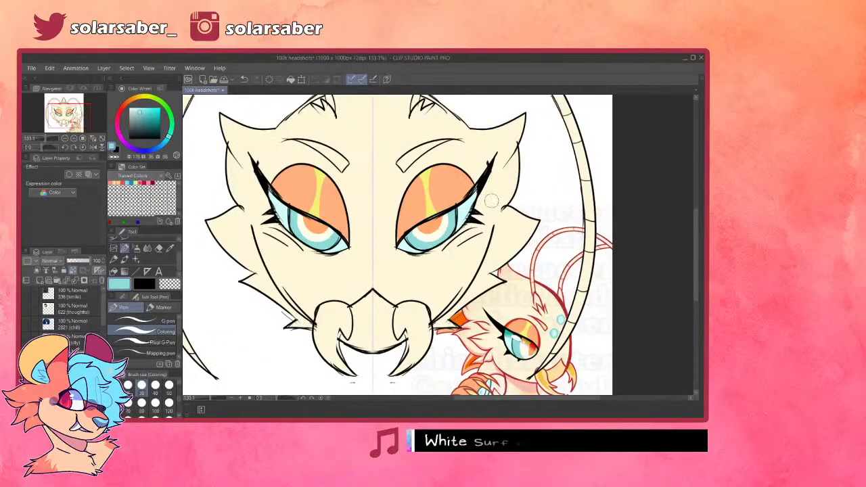
scroll(493, 172, down, 2)
scroll(493, 169, up, 1)
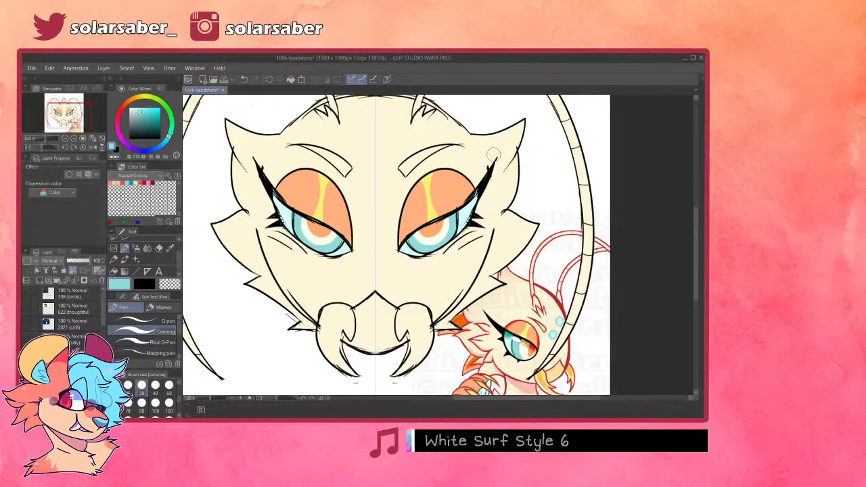
scroll(491, 162, down, 2)
scroll(524, 217, up, 1)
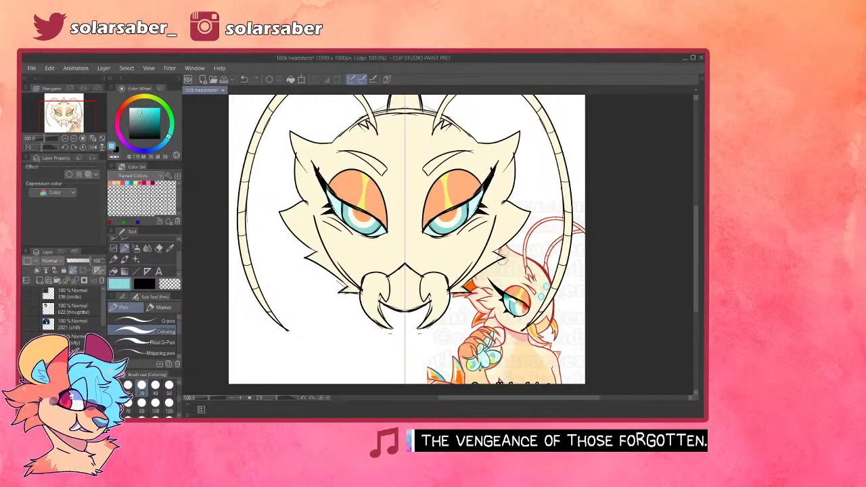
scroll(505, 257, down, 1)
scroll(504, 257, up, 1)
scroll(527, 278, up, 2)
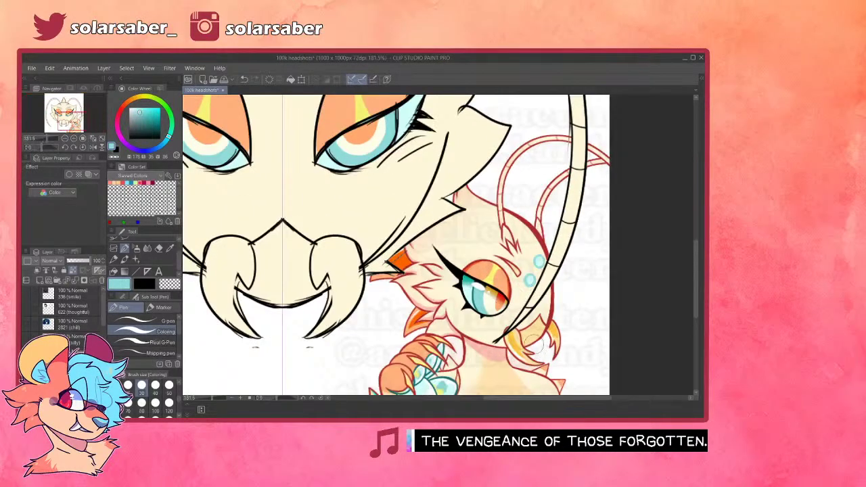
scroll(534, 338, down, 1)
scroll(346, 299, up, 1)
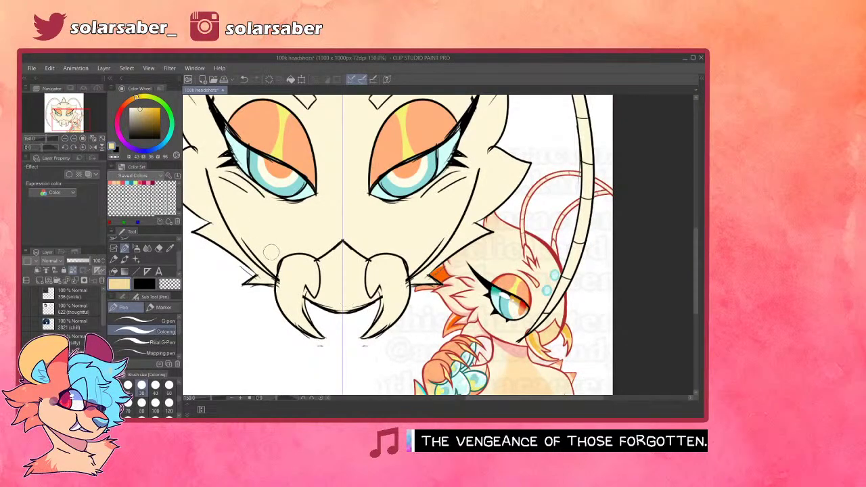
mouse_move(303, 286)
mouse_down()
mouse_move(338, 298)
mouse_move(342, 261)
mouse_move(315, 294)
mouse_up()
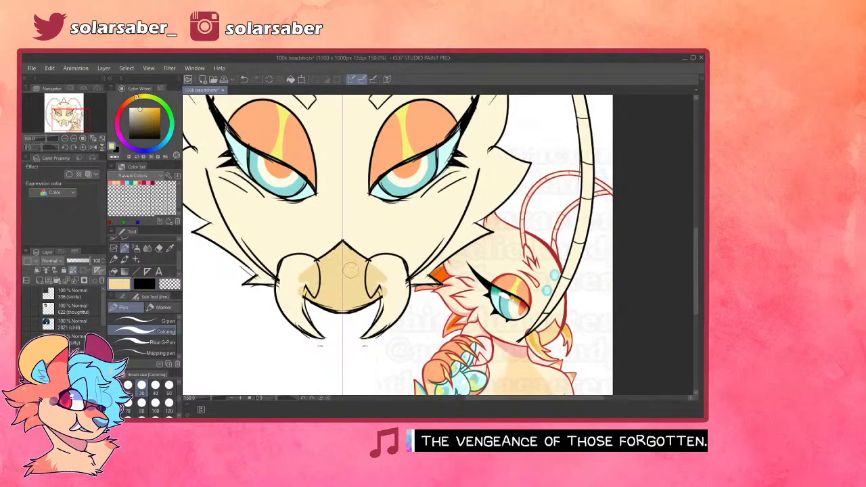
- Paint pale blue spots sampled from the reference beside both inner brows and one at the centre of the forehead
scroll(598, 150, down, 1)
scroll(574, 250, up, 3)
alt+click(553, 268)
scroll(557, 271, down, 2)
scroll(553, 271, down, 3)
scroll(487, 145, up, 3)
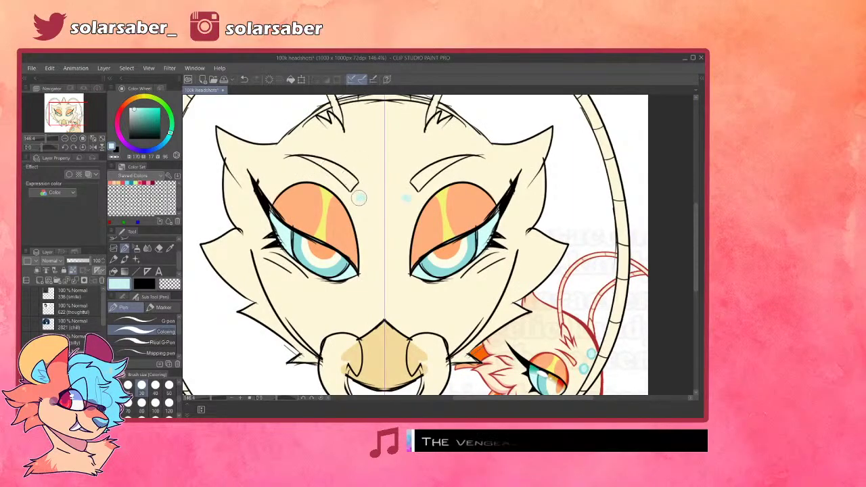
click(360, 204)
click(408, 204)
click(383, 150)
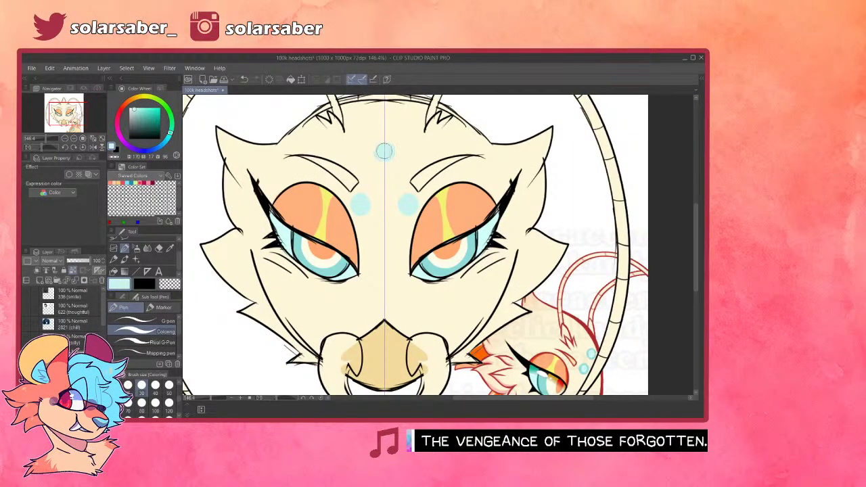
click(385, 153)
- Shade both mandibles with the tan sampled from the reference, undoing and repainting the first strokes
scroll(345, 249, down, 7)
scroll(361, 302, up, 3)
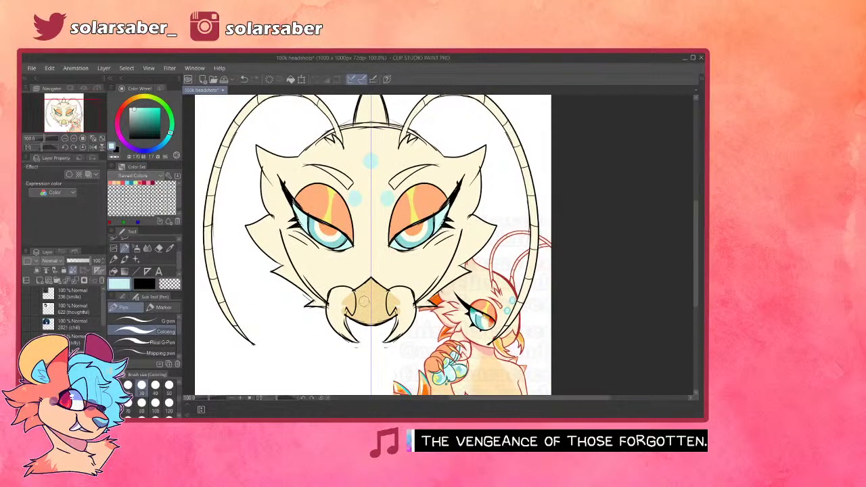
scroll(393, 297, up, 3)
scroll(493, 294, down, 3)
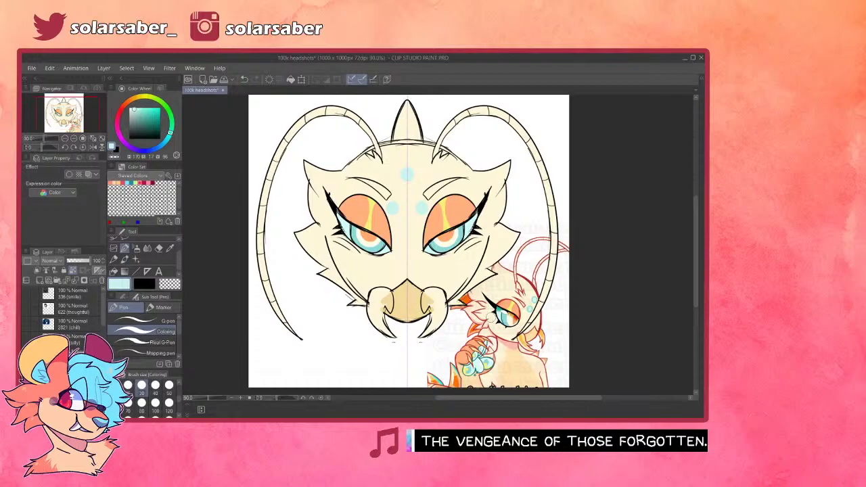
scroll(491, 317, down, 1)
scroll(487, 312, up, 2)
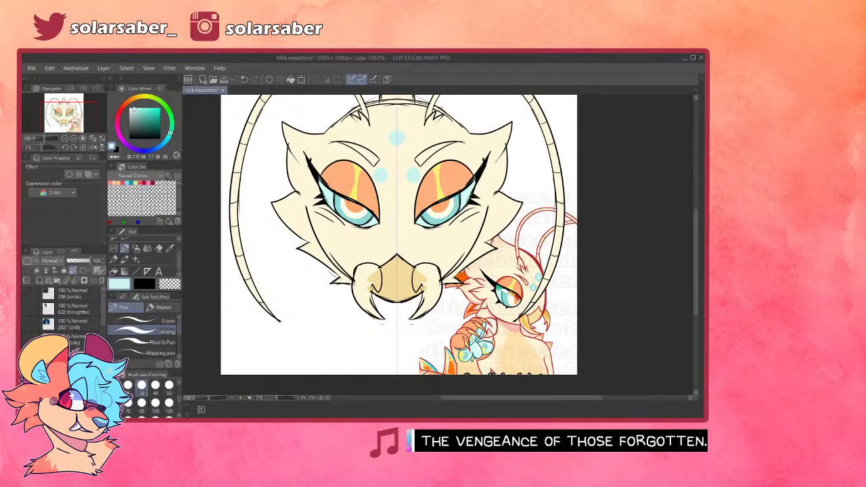
scroll(490, 273, up, 3)
scroll(478, 313, down, 3)
scroll(529, 348, up, 4)
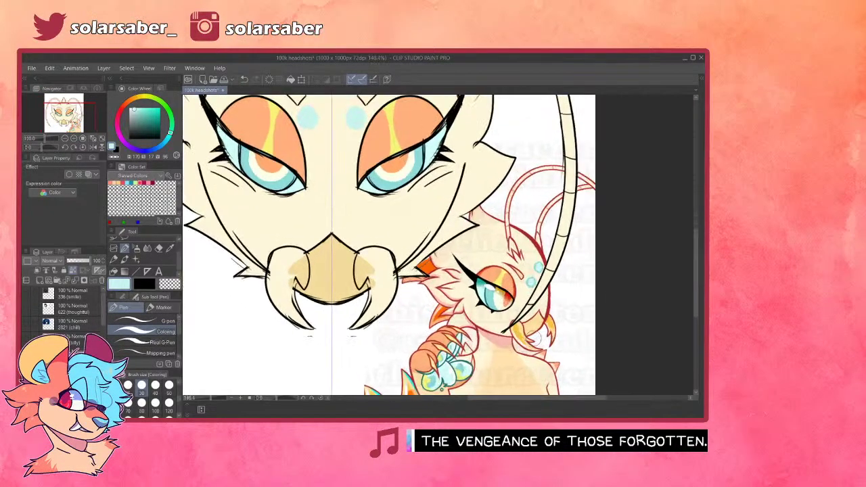
scroll(538, 338, up, 5)
alt+click(518, 327)
scroll(521, 324, down, 5)
scroll(244, 293, up, 1)
scroll(244, 292, up, 2)
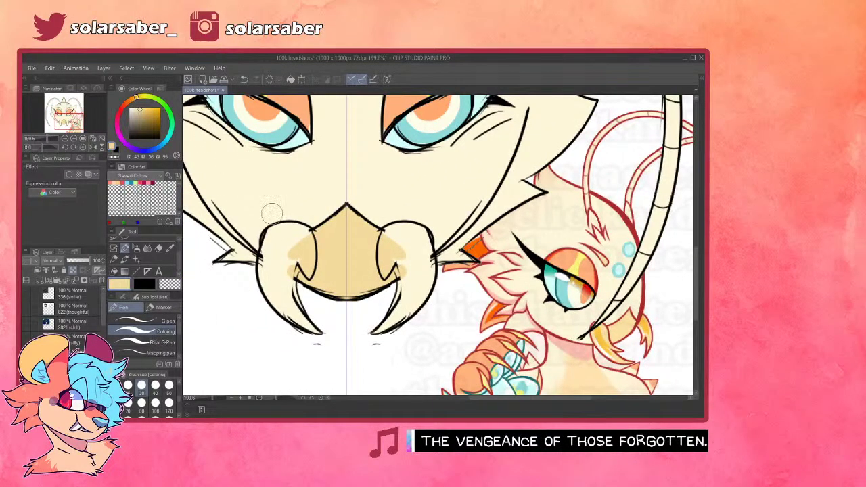
mouse_move(273, 214)
mouse_down()
mouse_move(282, 300)
mouse_move(273, 267)
mouse_move(269, 293)
mouse_move(290, 306)
mouse_up()
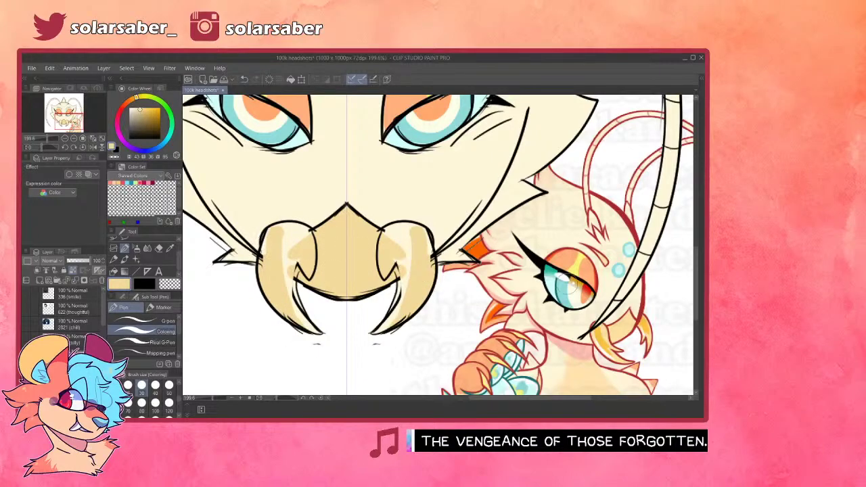
key(ctrl+z)
key(ctrl+z)
mouse_move(292, 215)
mouse_down()
mouse_move(265, 257)
mouse_move(298, 331)
mouse_move(263, 282)
mouse_move(296, 329)
mouse_move(284, 284)
mouse_move(306, 246)
mouse_move(276, 265)
mouse_move(282, 246)
mouse_move(307, 246)
mouse_up()
- Paint both mandibles in golden yellow sampled from the reference and add white highlights, undoing the stray stroke
alt+click(599, 337)
mouse_move(283, 234)
mouse_down()
mouse_move(284, 297)
mouse_move(283, 237)
mouse_up()
mouse_move(290, 242)
mouse_down()
mouse_move(283, 257)
mouse_move(291, 293)
mouse_up()
mouse_move(287, 255)
mouse_down()
mouse_move(295, 250)
mouse_move(288, 228)
mouse_up()
drag(132, 129, 127, 107)
mouse_move(279, 235)
mouse_down()
mouse_move(269, 278)
mouse_move(284, 307)
mouse_up()
key(ctrl+z)
- Select the reference image's layer and move the image right so its orange-tipped ear tufts clear the headshot
scroll(261, 371, down, 7)
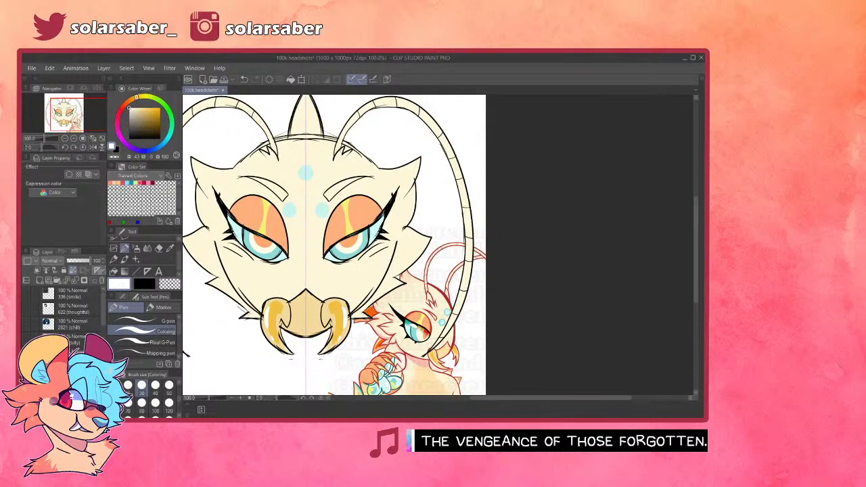
click(71, 368)
key(k)
drag(391, 283, 439, 287)
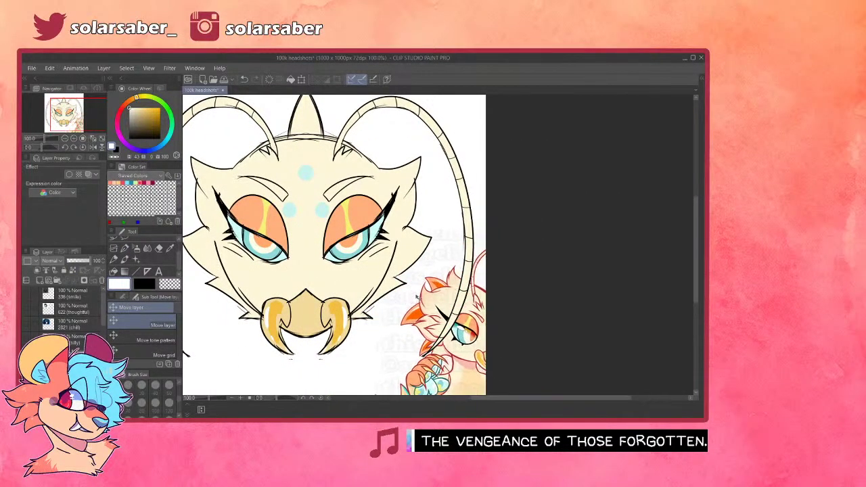
scroll(439, 287, up, 2)
scroll(439, 289, up, 1)
scroll(436, 290, down, 6)
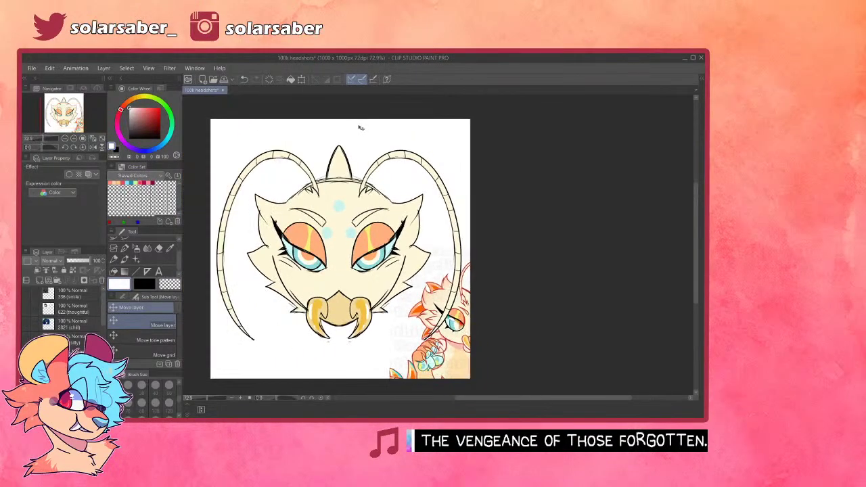
- Fill the horn on top of the head with the light orange sampled from the reference's ear
scroll(357, 131, up, 5)
scroll(320, 129, up, 1)
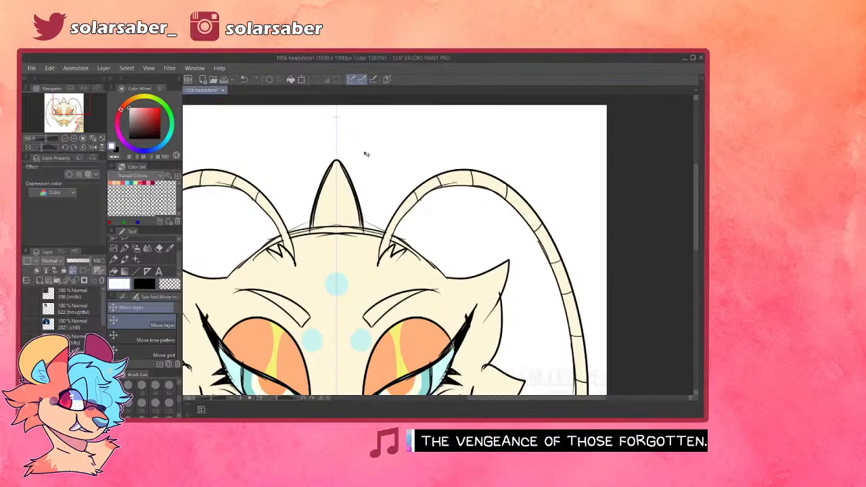
key(p)
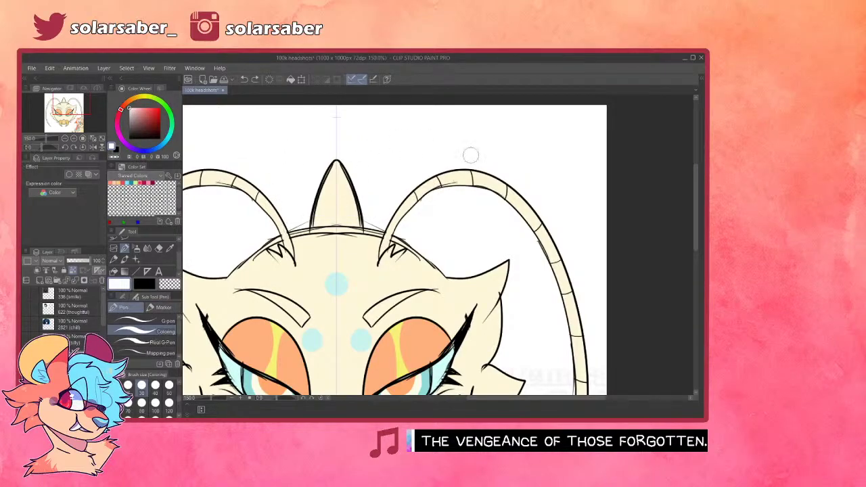
scroll(537, 152, down, 6)
scroll(537, 264, up, 5)
alt+click(514, 307)
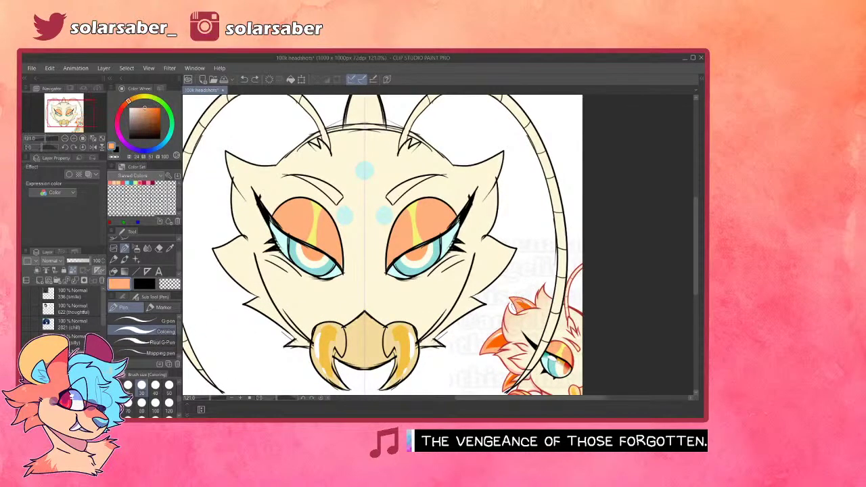
scroll(519, 304, down, 2)
scroll(446, 159, up, 2)
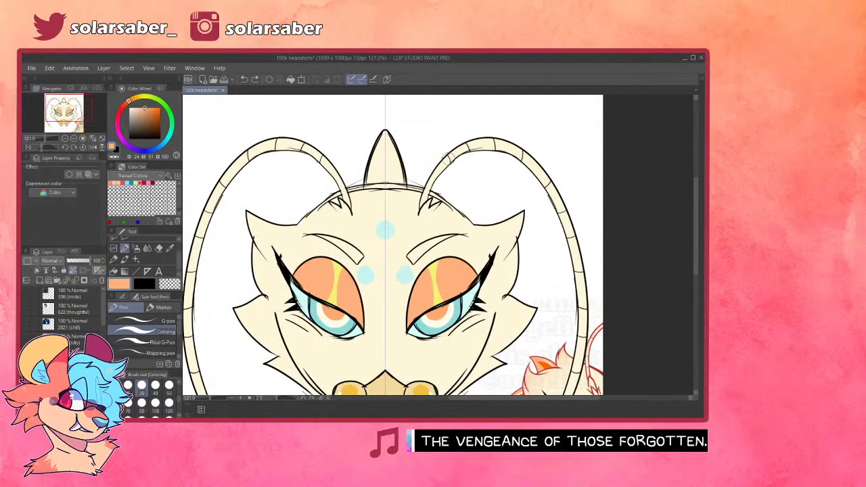
mouse_move(360, 182)
mouse_down()
mouse_move(411, 181)
mouse_move(385, 138)
mouse_move(389, 116)
mouse_move(384, 172)
mouse_up()
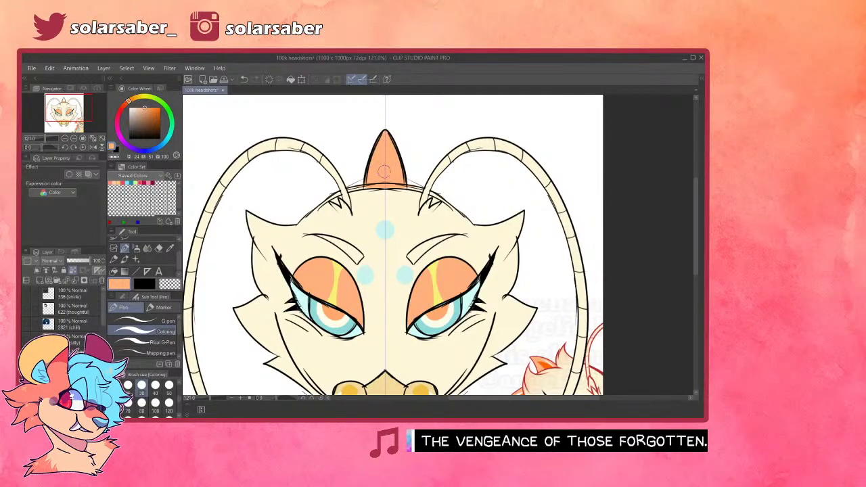
- Paint a vivid orange centre on the horn using the reference's colour, and add white highlights
scroll(466, 203, down, 2)
scroll(556, 328, up, 2)
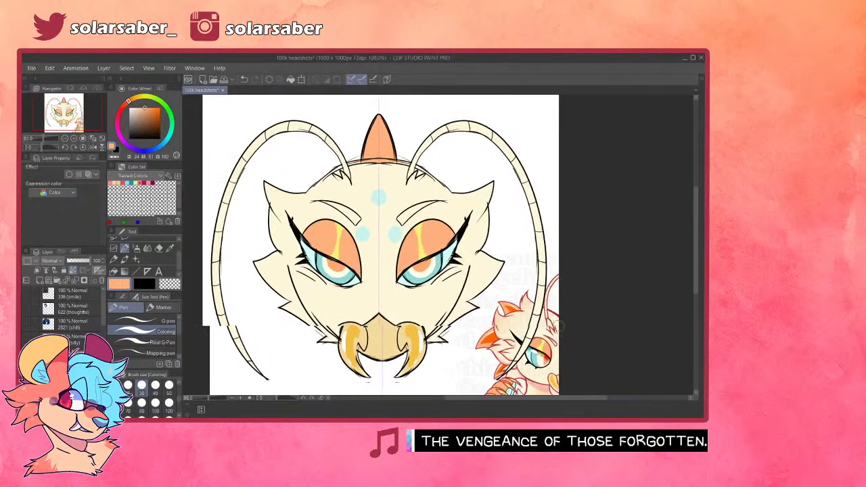
alt+click(511, 309)
alt+click(505, 308)
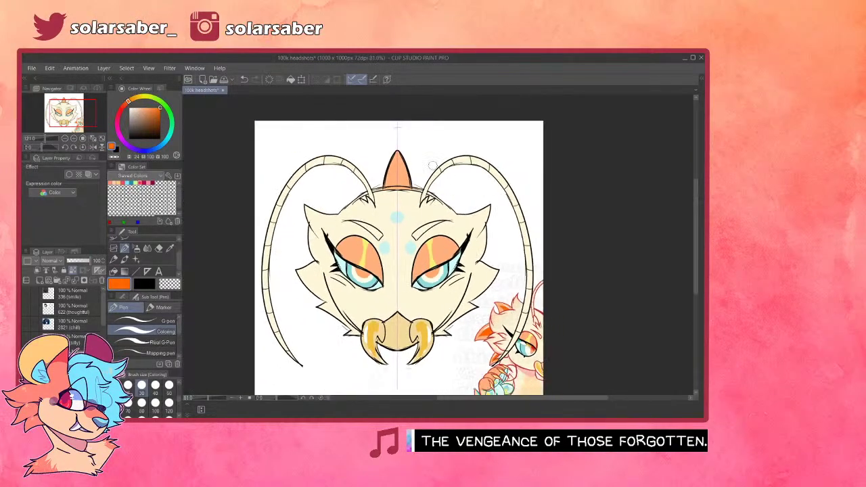
scroll(460, 223, down, 2)
scroll(411, 137, up, 1)
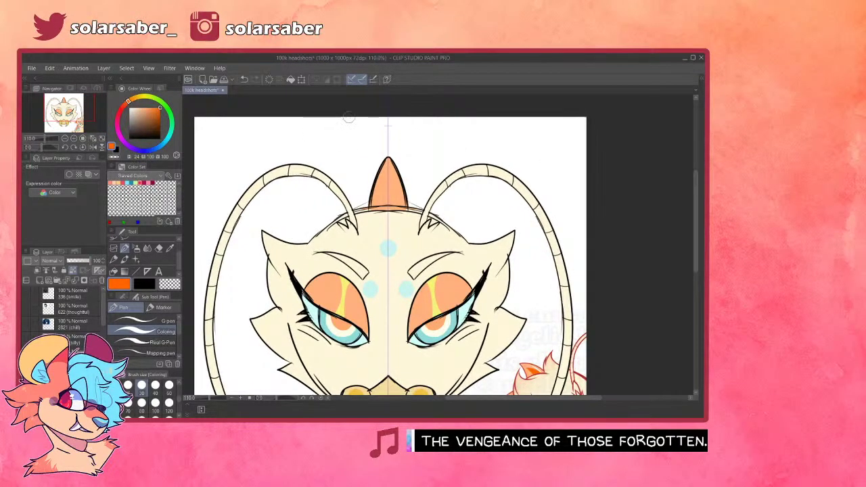
drag(381, 197, 390, 177)
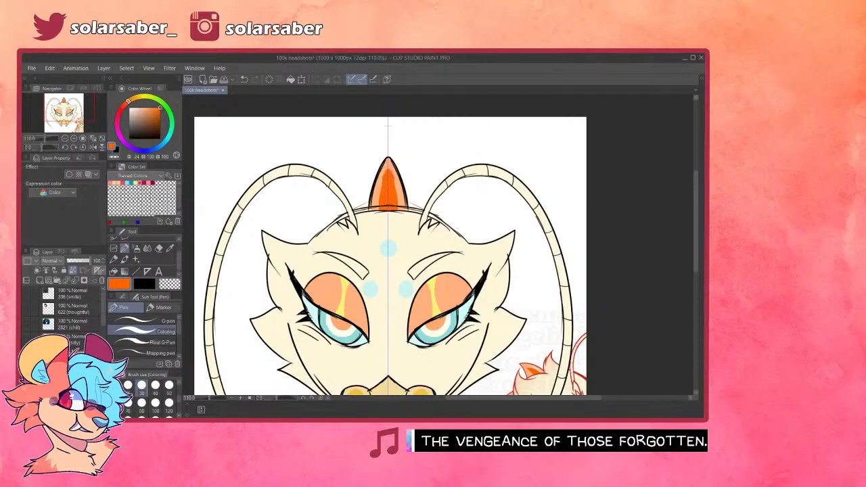
alt+click(388, 125)
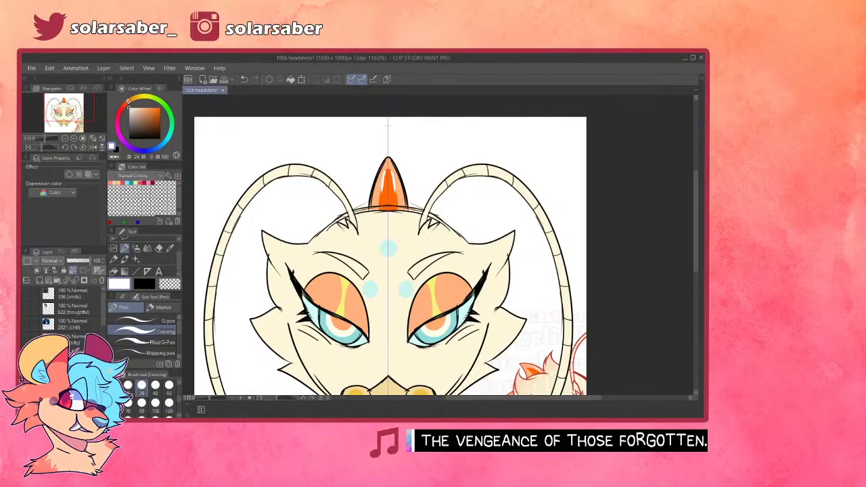
- Fill both eyebrows with the pale golden cream sampled from the reference
scroll(335, 221, down, 3)
scroll(344, 345, up, 1)
scroll(344, 344, up, 2)
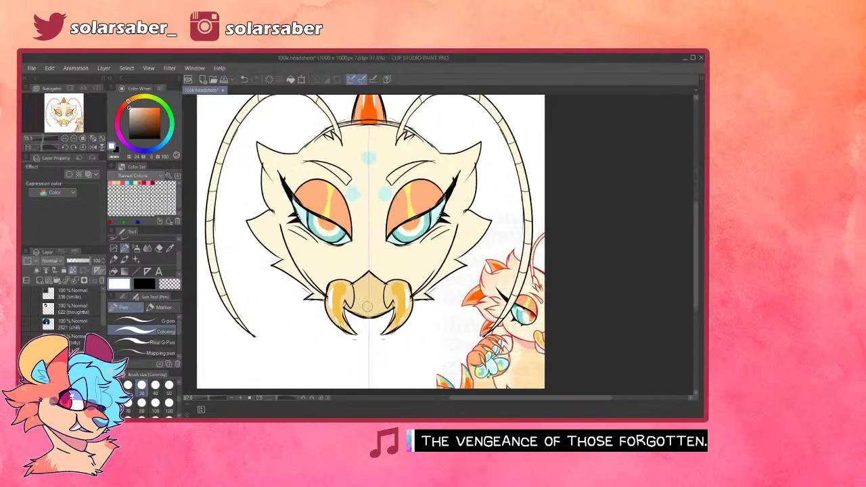
scroll(396, 317, down, 1)
scroll(440, 330, up, 1)
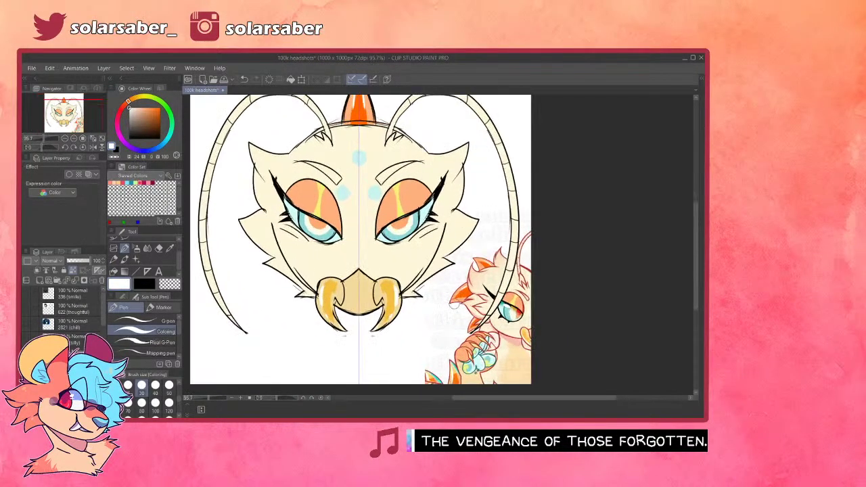
scroll(500, 314, up, 4)
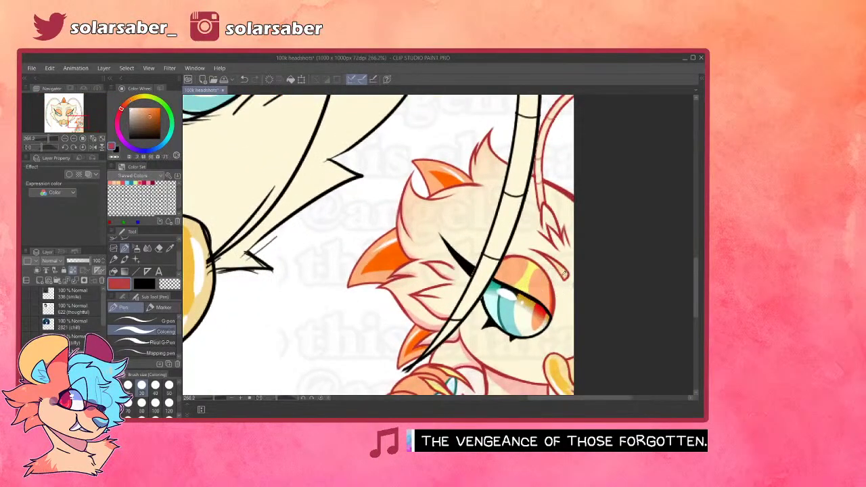
alt+click(561, 273)
scroll(561, 273, down, 3)
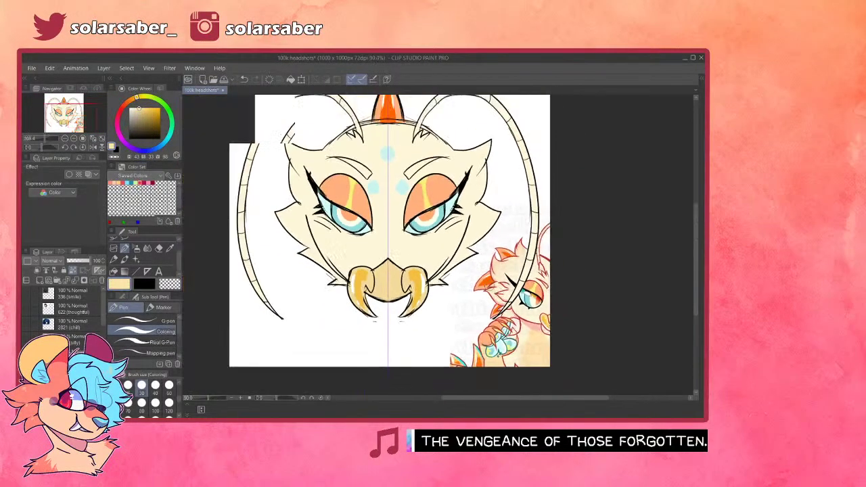
scroll(425, 211, up, 2)
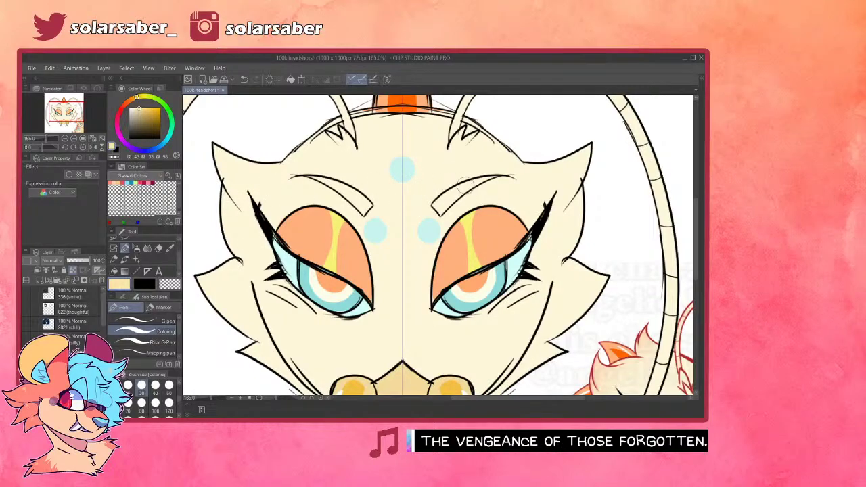
mouse_move(435, 201)
mouse_down()
mouse_move(442, 209)
mouse_move(447, 201)
mouse_move(438, 202)
mouse_up()
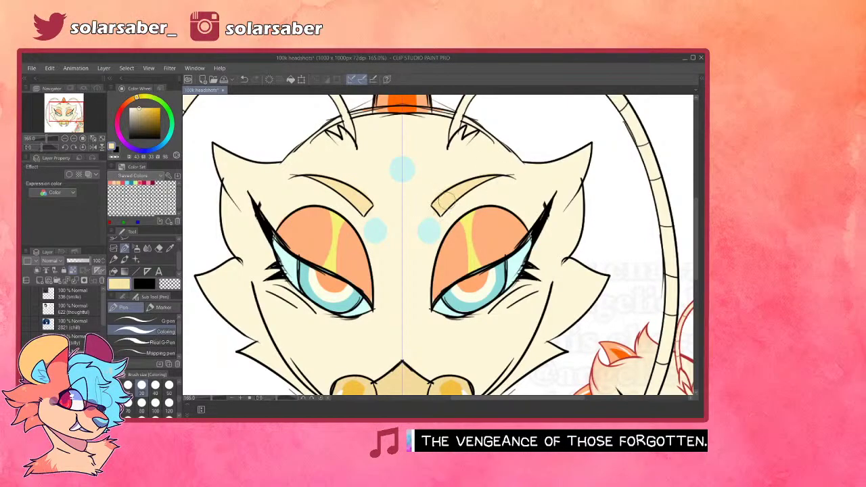
- Select the reference image's layer and hide it so only the headshot remains on the canvas
scroll(380, 192, down, 8)
scroll(384, 259, up, 3)
scroll(389, 257, down, 3)
scroll(399, 245, up, 3)
scroll(399, 246, down, 2)
scroll(392, 203, up, 2)
click(67, 368)
scroll(403, 321, up, 2)
key(k)
mouse_move(463, 316)
mouse_down()
mouse_move(460, 285)
mouse_move(457, 308)
mouse_up()
click(26, 369)
- Add a new layer above the colouring, clip it to the layer below, set it to Multiply and choose the Coloring pen
click(76, 317)
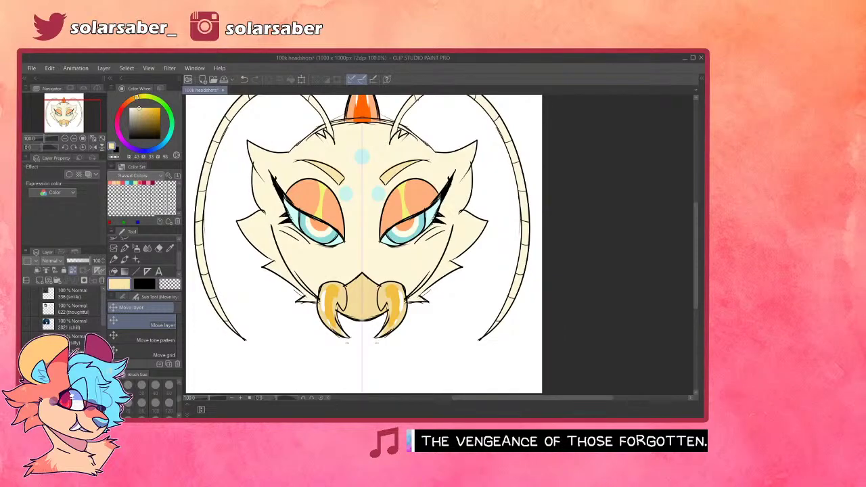
click(39, 280)
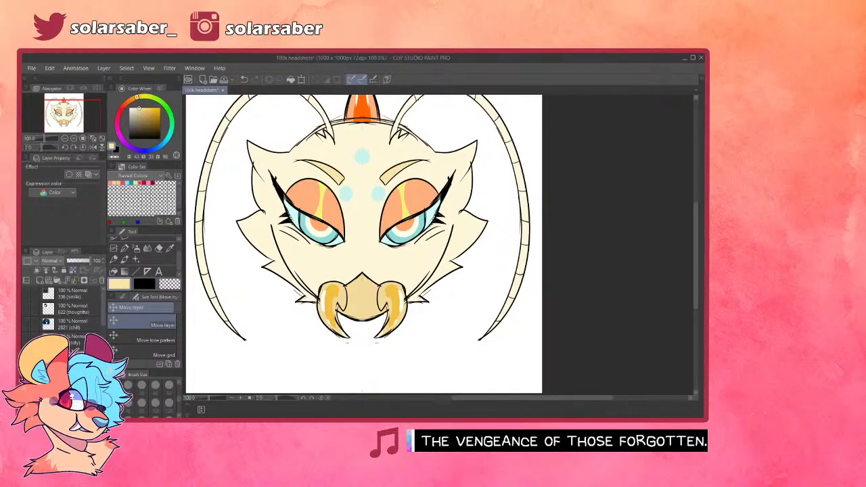
click(37, 270)
click(73, 368)
scroll(384, 262, up, 5)
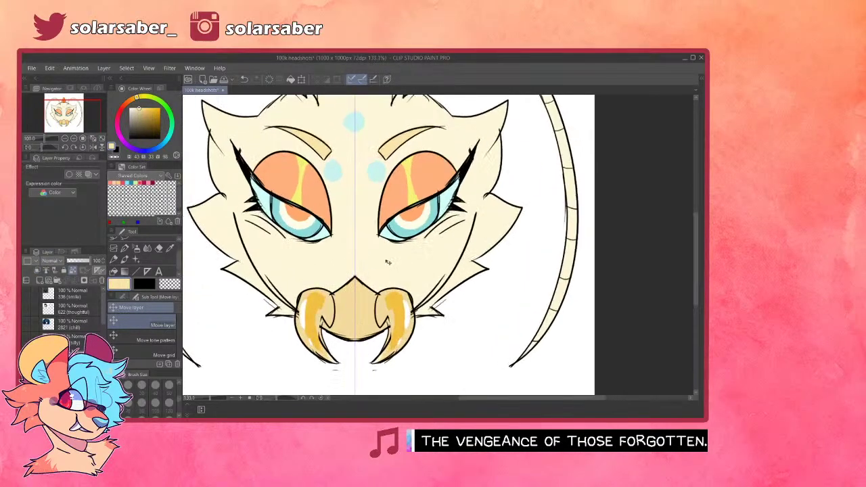
key(o)
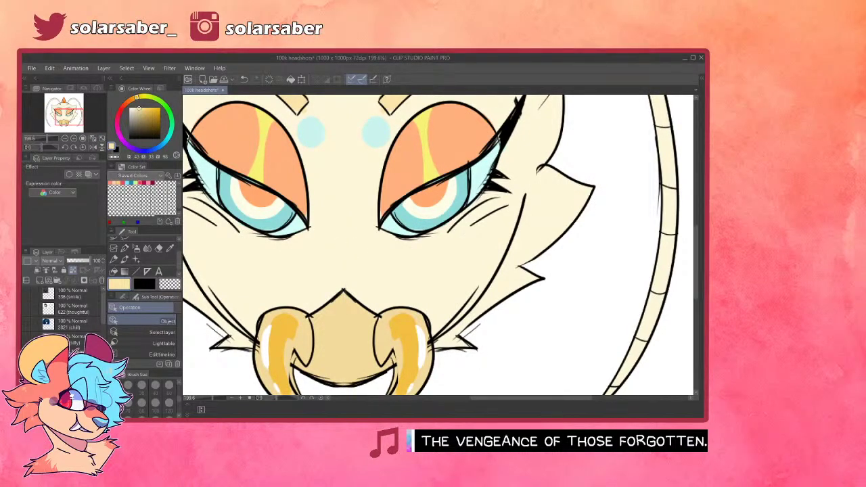
scroll(406, 154, up, 3)
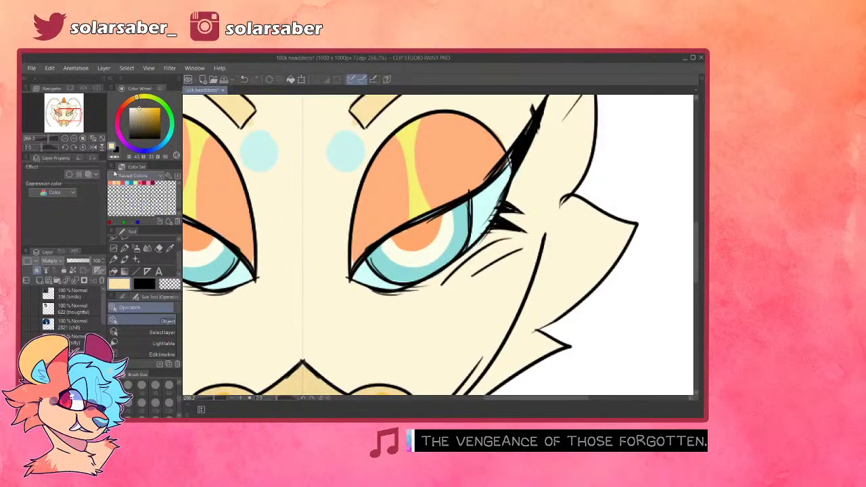
click(112, 183)
click(137, 108)
click(123, 249)
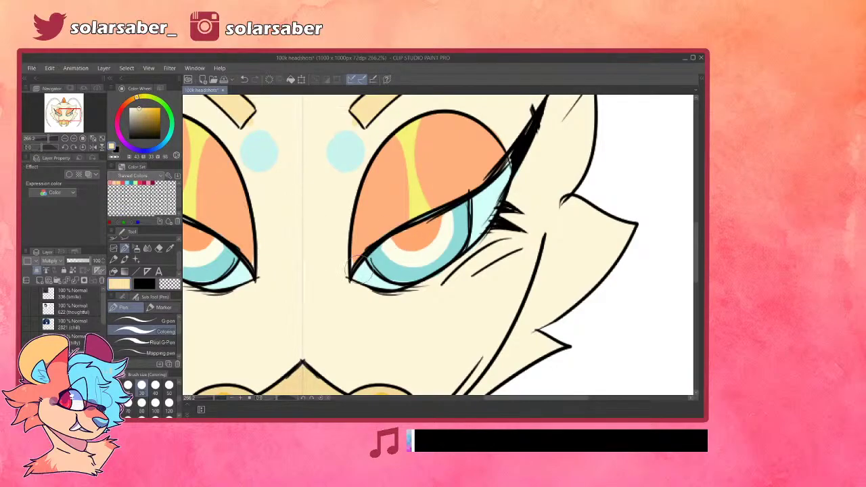
mouse_move(351, 274)
mouse_down()
mouse_move(437, 228)
mouse_move(418, 241)
mouse_move(394, 244)
mouse_move(484, 189)
mouse_move(426, 233)
mouse_move(512, 166)
mouse_up()
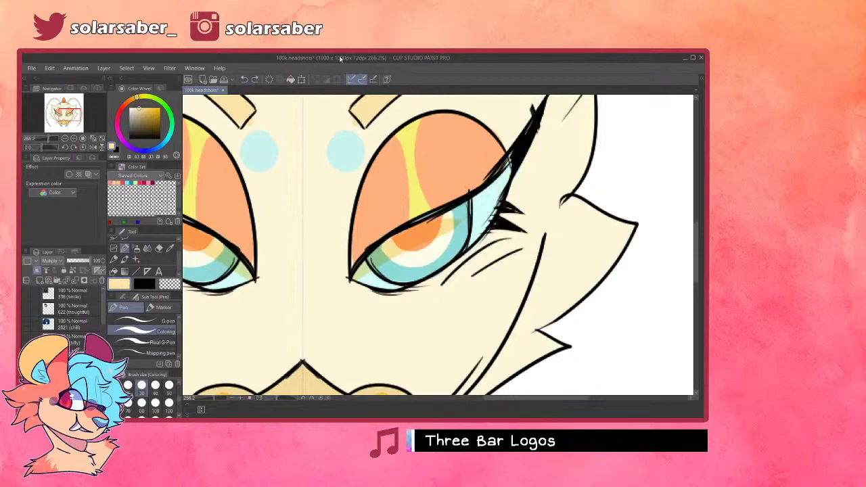
key(ctrl+z)
key(ctrl+y)
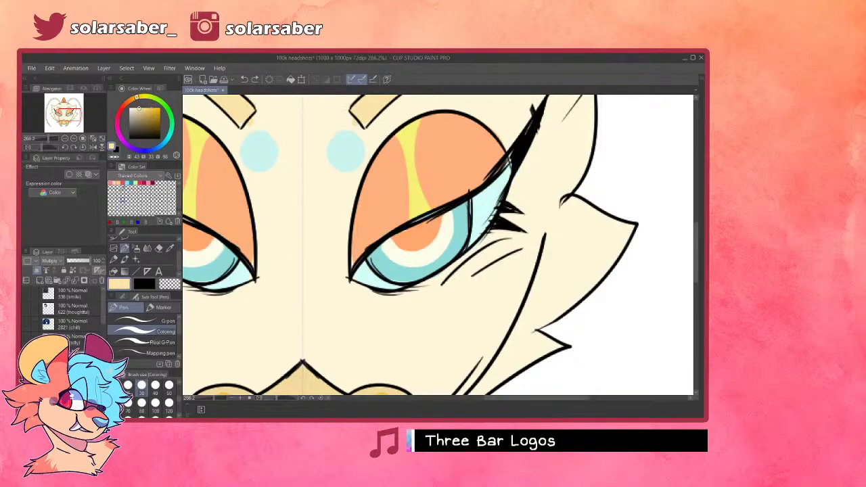
- Shade both eyes beneath the upper lids in pink on the Multiply layer, redoing the first strokes, and trim the band with the transparent colour
click(112, 182)
drag(146, 108, 140, 93)
mouse_move(361, 273)
mouse_down()
mouse_move(417, 235)
mouse_move(382, 256)
mouse_move(480, 215)
mouse_up()
key(ctrl+z)
key(ctrl+z)
drag(386, 255, 473, 202)
mouse_move(433, 231)
mouse_down()
mouse_move(506, 170)
mouse_move(449, 217)
mouse_up()
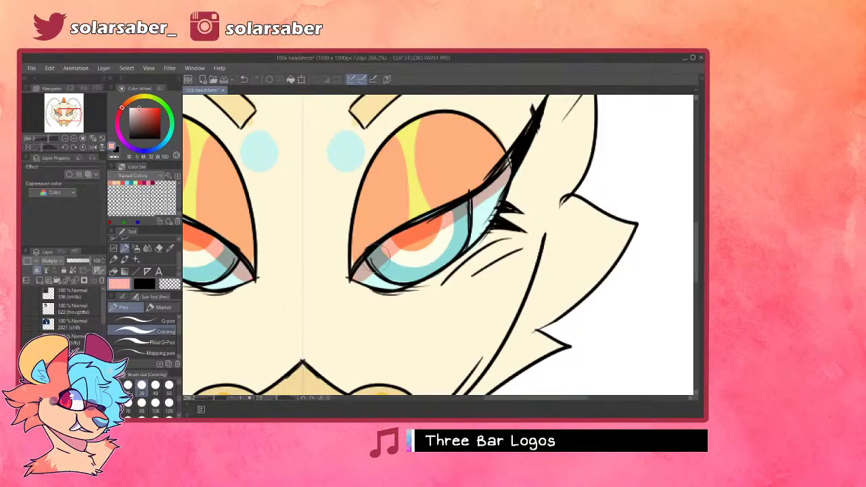
click(116, 386)
mouse_move(353, 275)
mouse_down()
mouse_move(393, 238)
mouse_move(493, 175)
mouse_up()
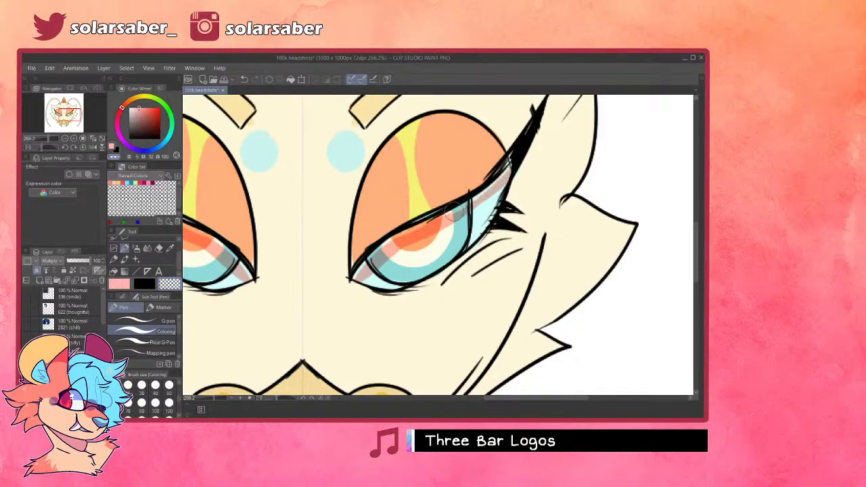
scroll(423, 301, down, 5)
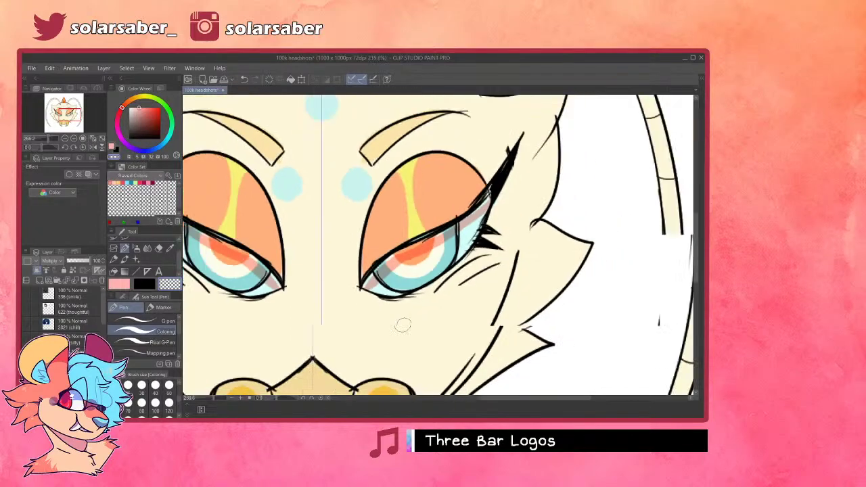
- Paint a white highlight streak across each eye on a Normal layer, undoing the first strokes
click(76, 352)
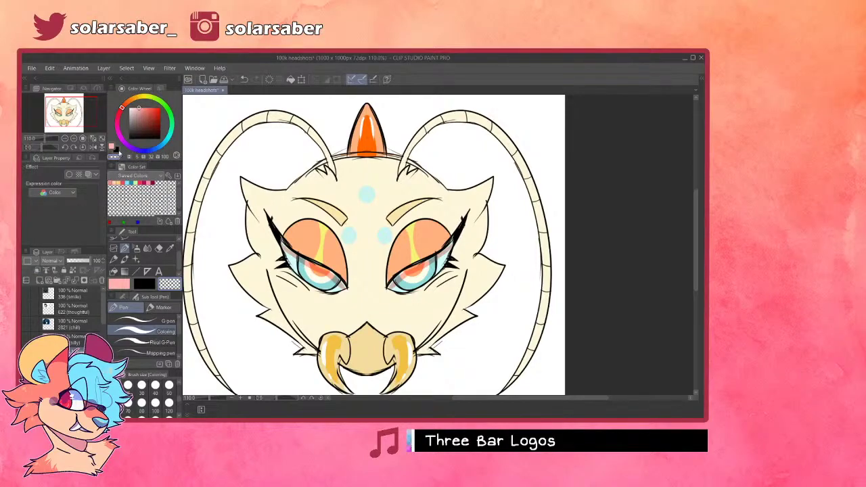
drag(140, 120, 128, 107)
scroll(318, 272, up, 10)
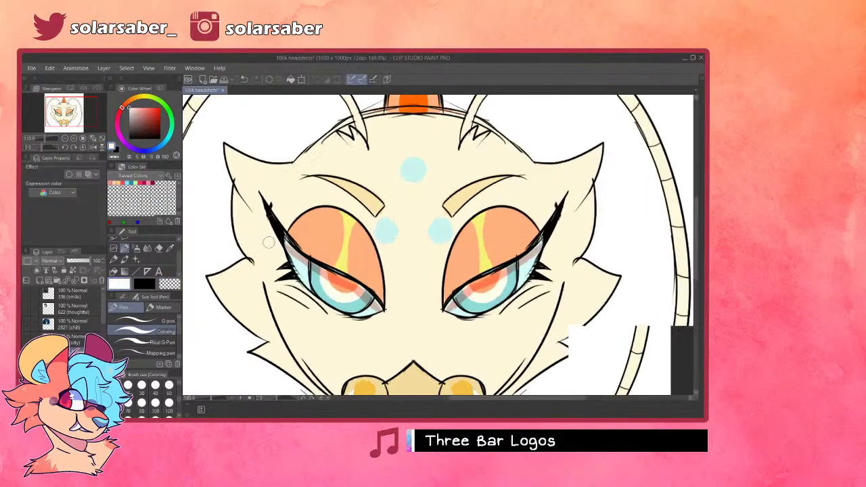
drag(260, 251, 306, 268)
key(ctrl+z)
key(ctrl+z)
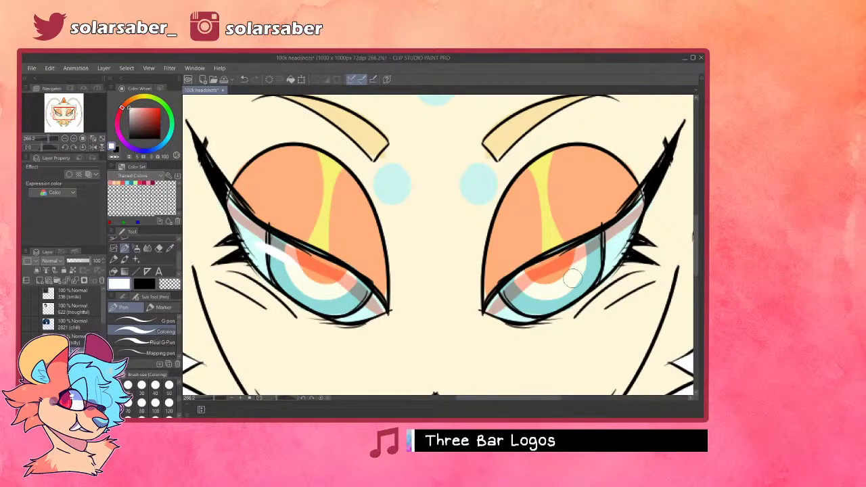
drag(623, 237, 576, 258)
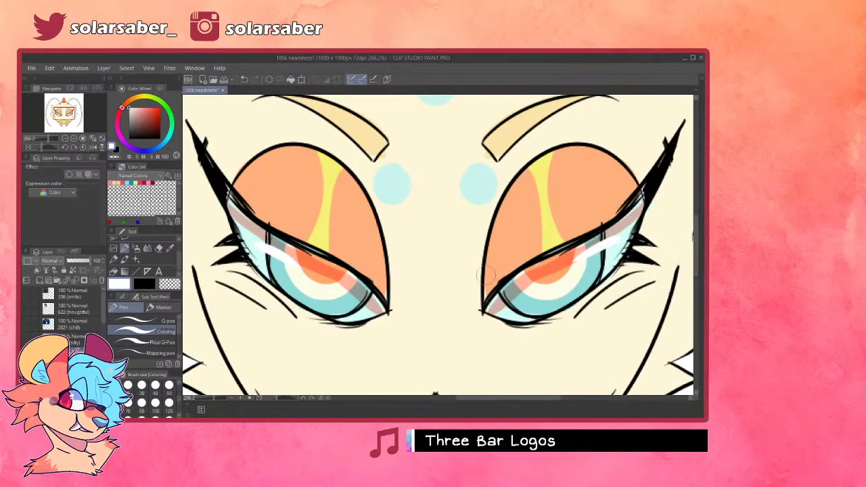
scroll(488, 284, down, 5)
scroll(459, 171, up, 2)
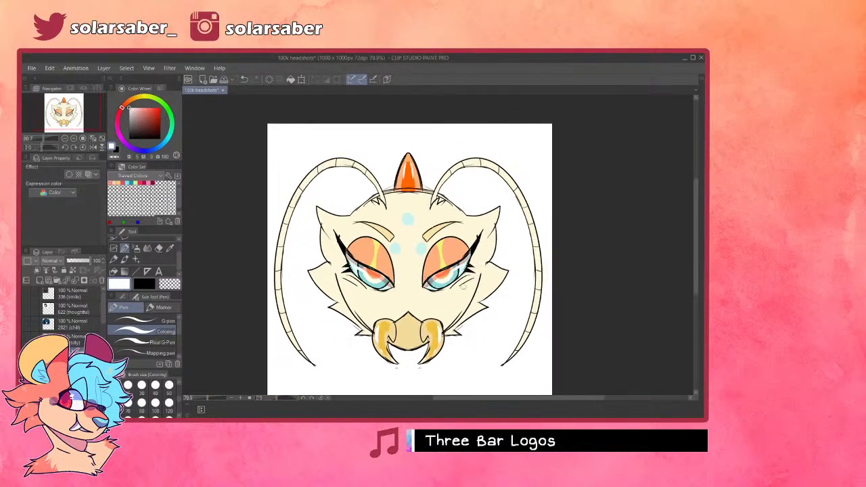
scroll(460, 286, up, 1)
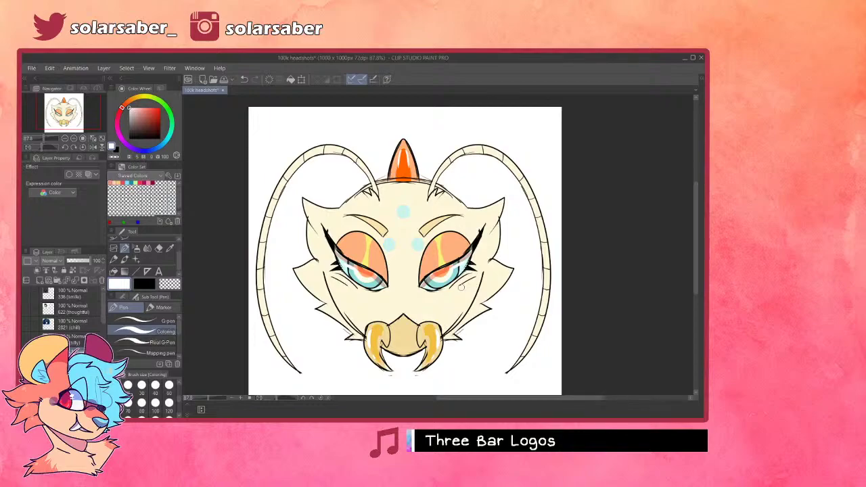
- Hide the cream creature's headshot, then show and select the layer folder with the red-furred character's reference images
scroll(487, 251, down, 1)
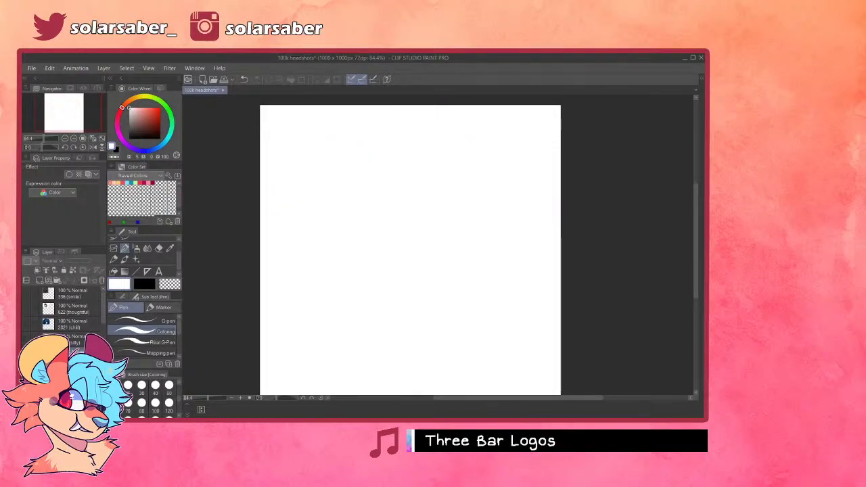
click(26, 339)
click(71, 339)
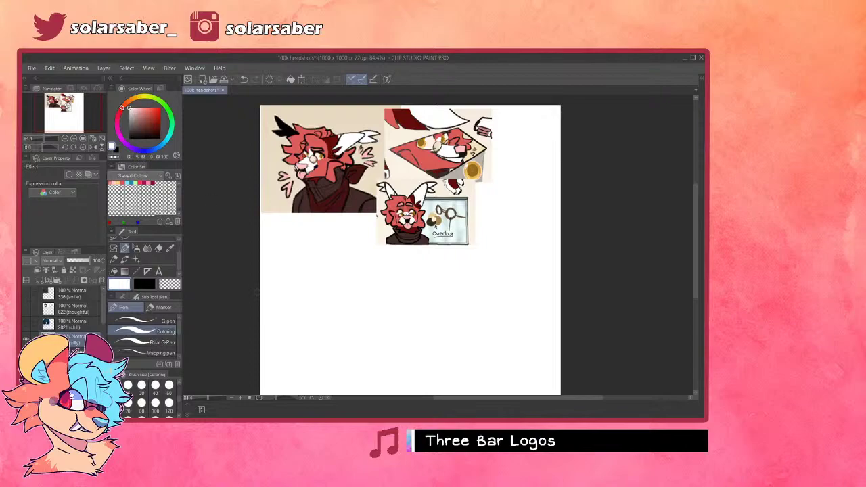
- Fade the red-furred character's reference images by lowering their layer opacity, and select the layer to sketch on
scroll(384, 252, down, 2)
scroll(363, 152, up, 2)
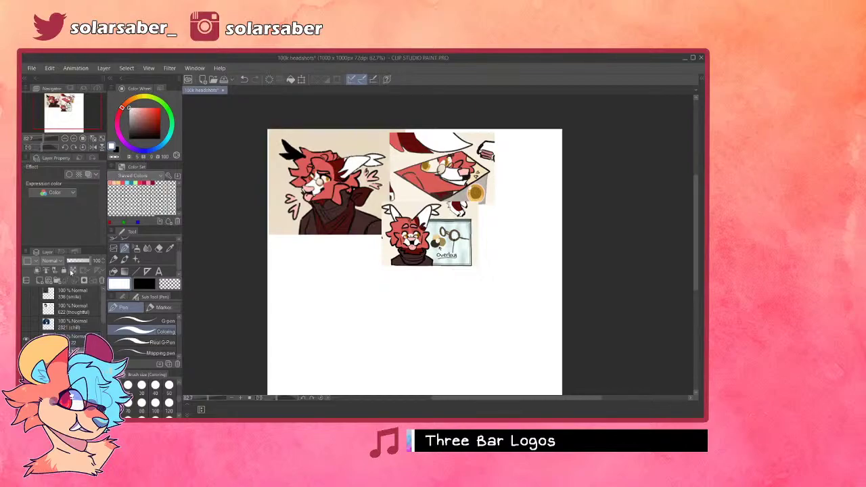
click(74, 261)
click(76, 341)
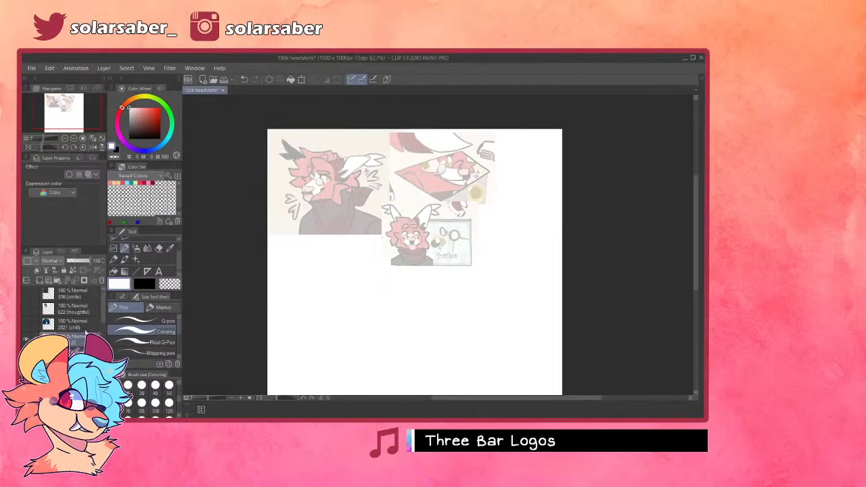
scroll(387, 233, down, 3)
scroll(396, 267, up, 2)
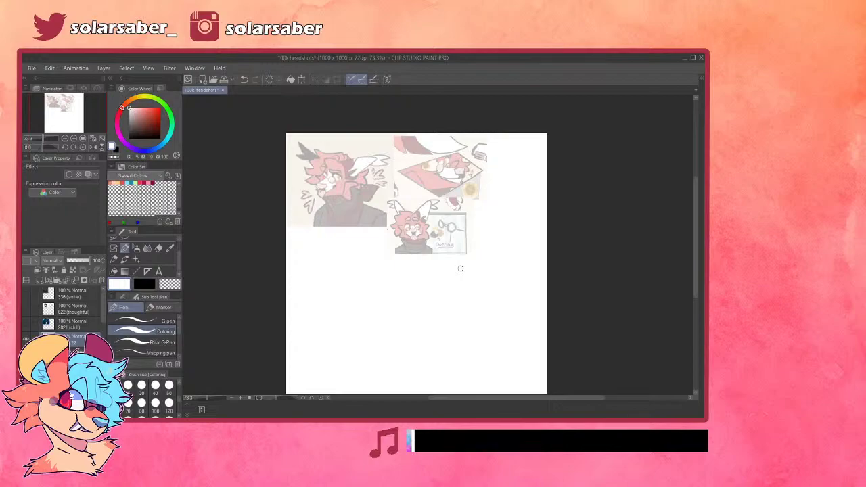
- Place a vertical symmetrical ruler down the middle of the canvas
click(147, 272)
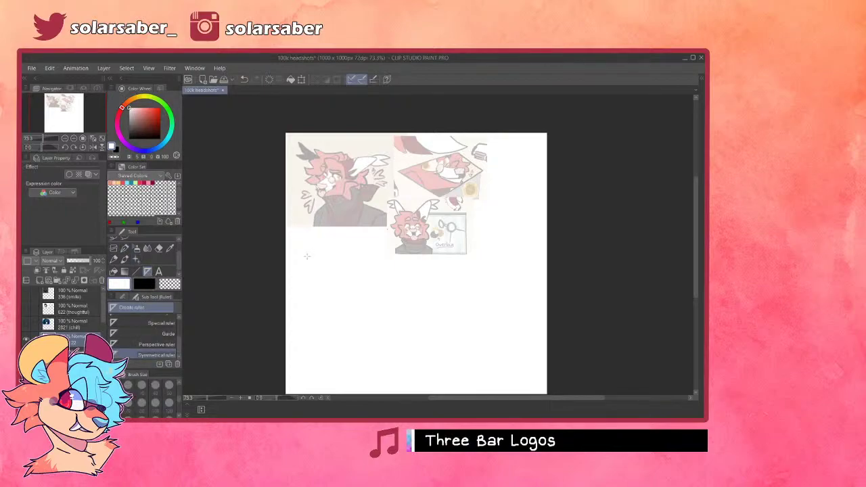
drag(413, 125, 414, 395)
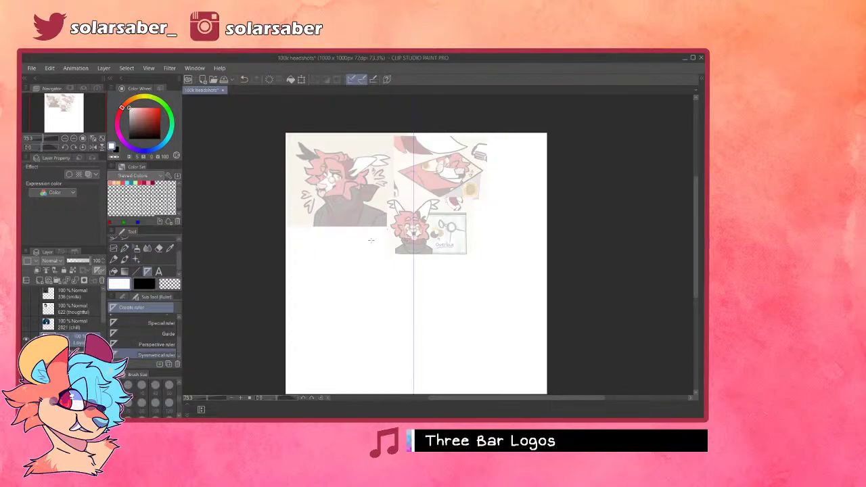
scroll(313, 251, down, 4)
scroll(382, 249, up, 3)
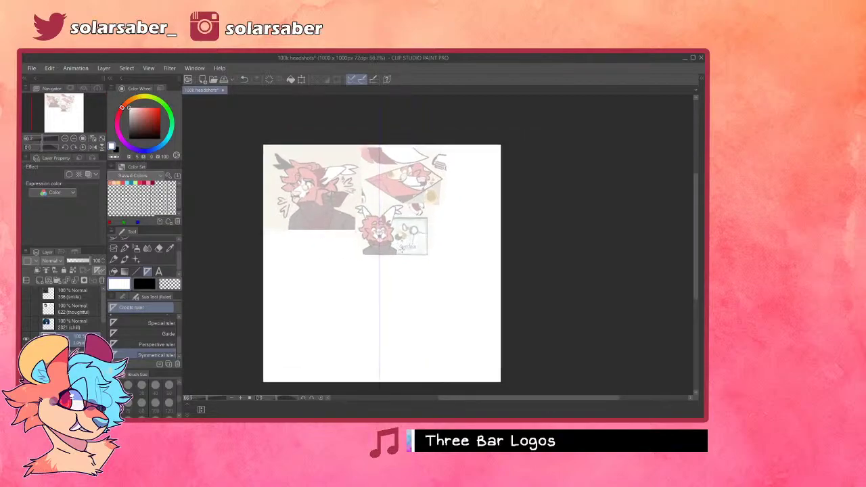
- Sketch a large round head guide across the symmetry line with the G-pen in the saved pinkish red, redoing the first stroke
click(113, 259)
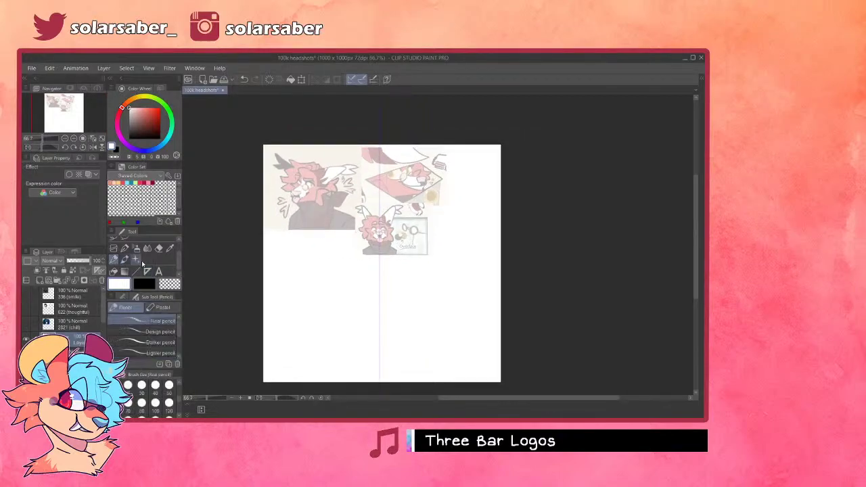
click(125, 249)
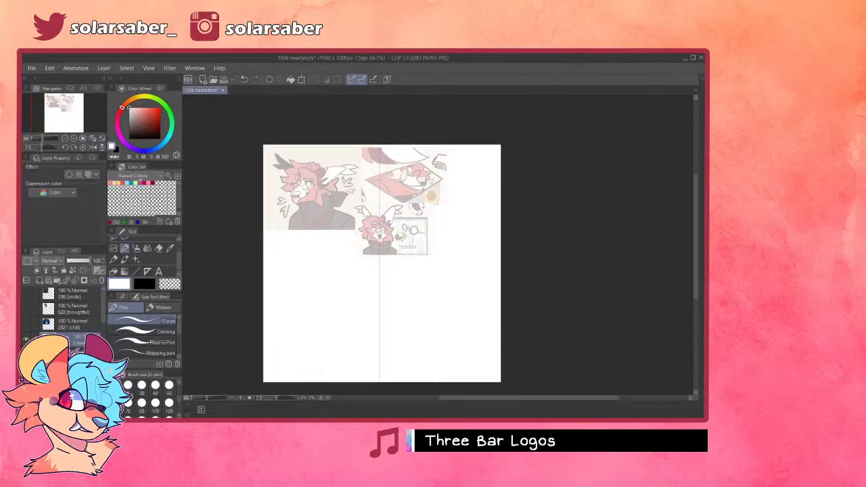
click(138, 181)
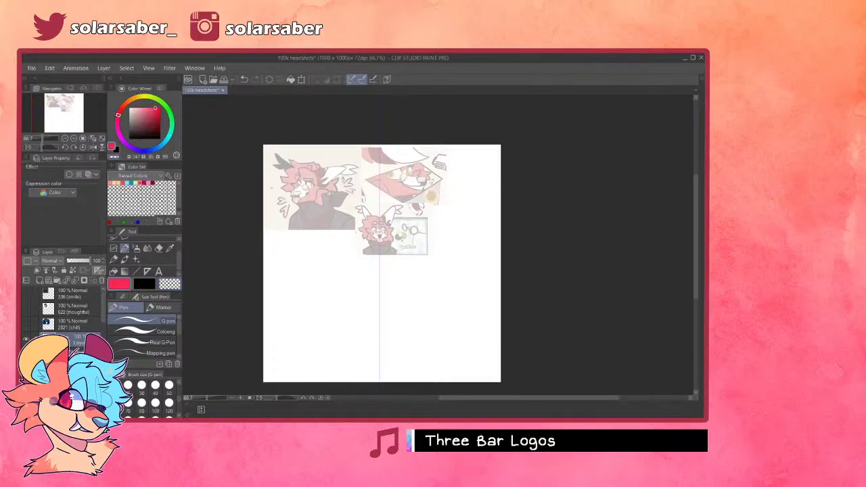
mouse_move(379, 193)
mouse_down()
mouse_move(380, 309)
mouse_move(368, 195)
mouse_move(379, 325)
mouse_move(341, 209)
mouse_up()
key(ctrl+z)
key(ctrl+z)
drag(416, 207, 341, 211)
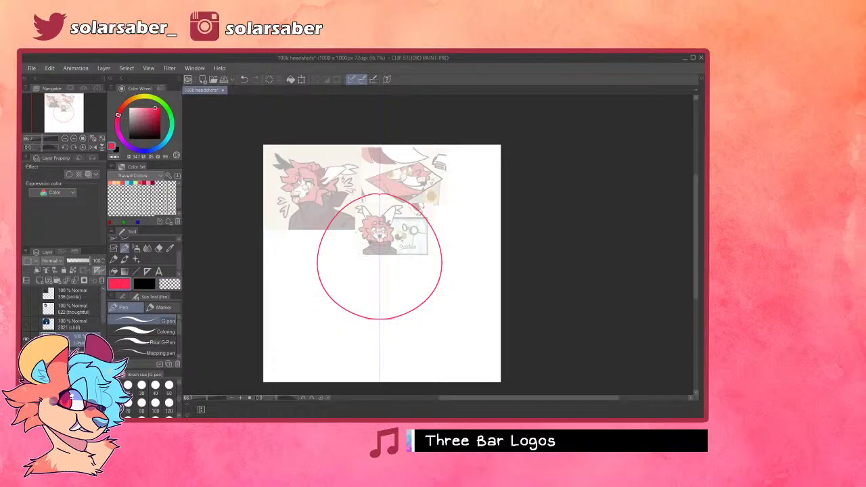
key(o)
key(Delete)
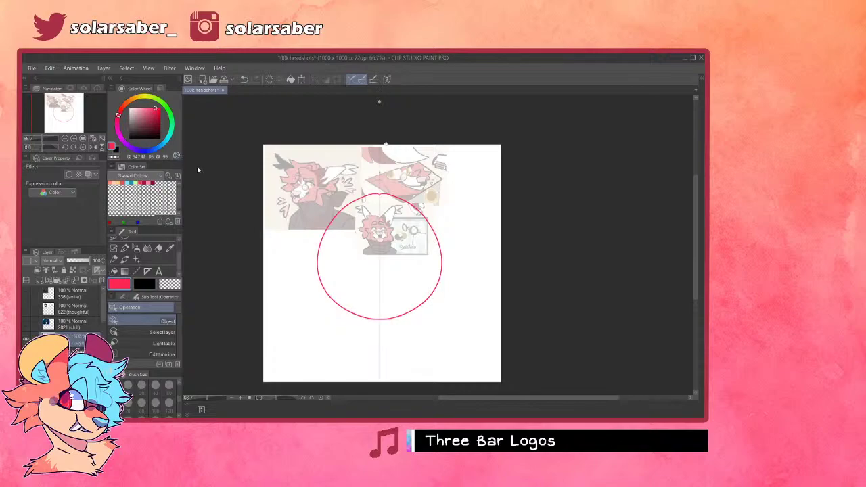
scroll(415, 271, up, 2)
scroll(418, 240, up, 1)
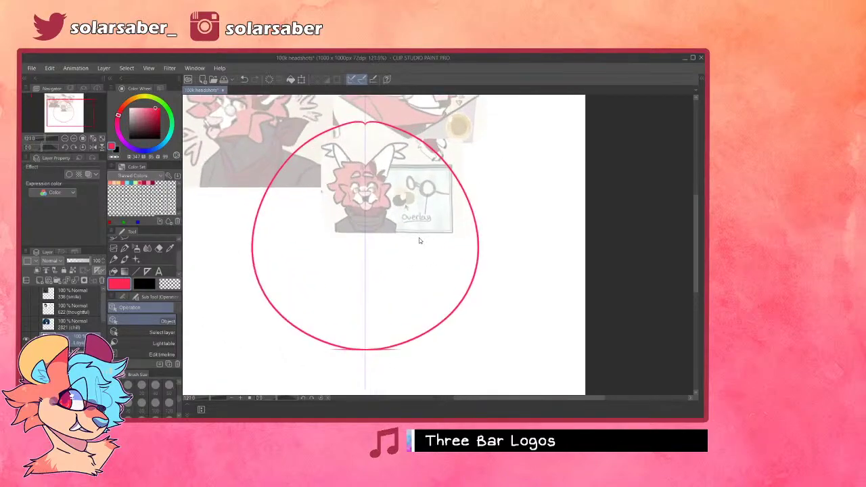
key(p)
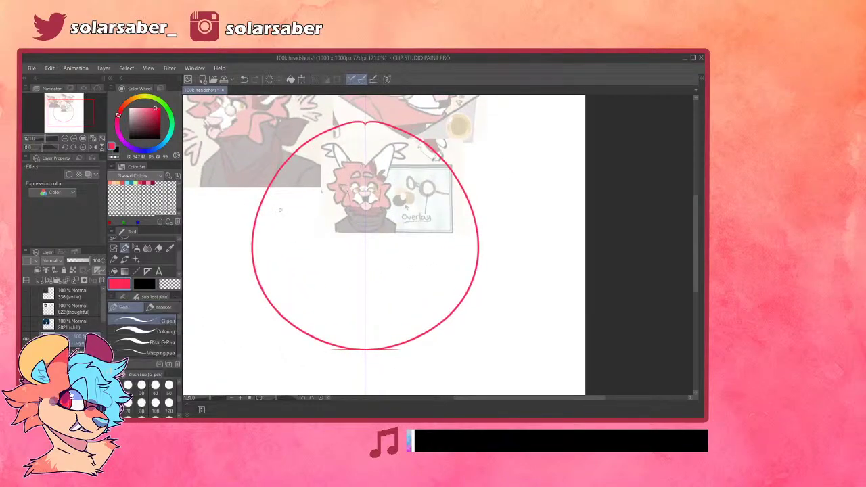
scroll(286, 288, down, 2)
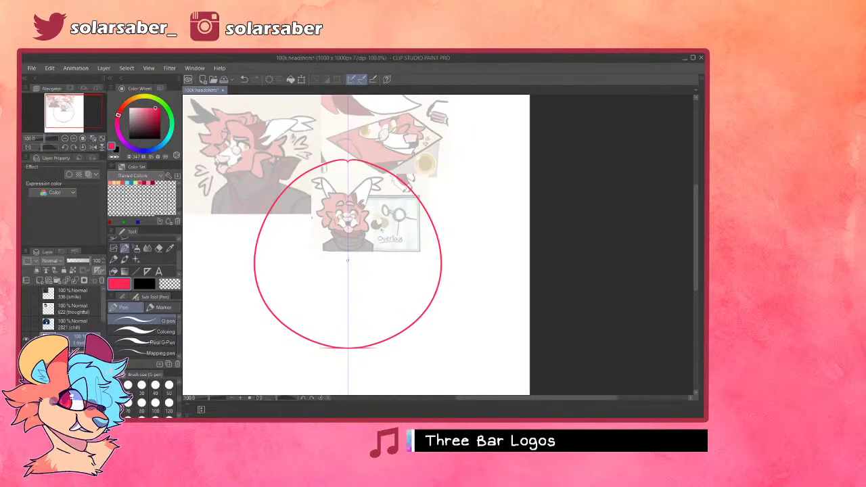
- Sketch the wide nose on the symmetry line at the middle of the head, redoing the first strokes
key(ctrl+z)
drag(318, 264, 379, 264)
key(ctrl+z)
key(ctrl+z)
key(ctrl+z)
drag(318, 251, 379, 251)
key(ctrl+z)
- Try to sketch tall rounded eyes on both sides above the nose, with slanted lower lids
drag(358, 245, 416, 237)
key(ctrl+z)
mouse_move(359, 246)
mouse_down()
mouse_move(380, 258)
mouse_move(406, 248)
mouse_up()
key(ctrl+z)
key(ctrl+z)
key(ctrl+z)
key(ctrl+z)
key(ctrl+z)
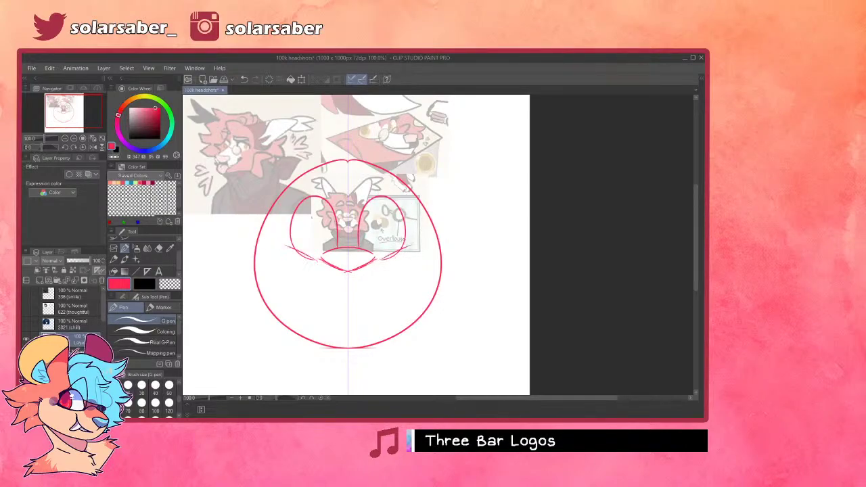
- Clear the trial eyes and sketch an arched muzzle line just above the nose
key(ctrl+z)
mouse_move(359, 246)
mouse_down()
mouse_move(407, 245)
mouse_move(392, 259)
mouse_move(421, 246)
mouse_up()
key(ctrl+z)
key(ctrl+z)
key(ctrl+z)
mouse_move(359, 246)
mouse_down()
mouse_move(361, 238)
mouse_move(382, 260)
mouse_move(382, 230)
mouse_move(407, 234)
mouse_move(380, 262)
mouse_move(348, 232)
mouse_move(312, 255)
mouse_up()
key(ctrl+z)
key(ctrl+z)
key(ctrl+z)
key(ctrl+z)
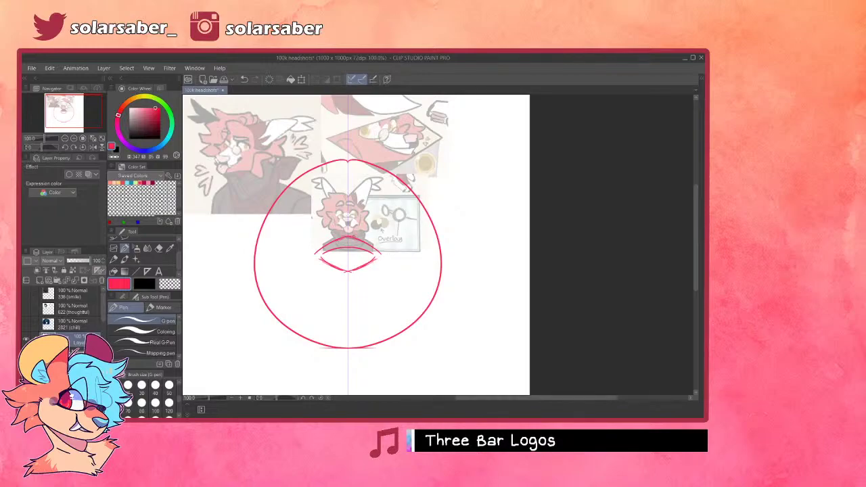
- Sketch tall oval eyes with inner irises and short cheek creases beneath them, redoing strokes as needed
mouse_move(366, 247)
mouse_down()
mouse_move(412, 254)
mouse_move(368, 243)
mouse_move(407, 207)
mouse_move(418, 221)
mouse_move(376, 241)
mouse_move(397, 192)
mouse_move(382, 259)
mouse_move(395, 192)
mouse_move(382, 257)
mouse_move(386, 248)
mouse_move(400, 261)
mouse_move(389, 258)
mouse_move(426, 245)
mouse_move(387, 260)
mouse_move(424, 251)
mouse_up()
key(ctrl+z)
key(ctrl+z)
key(ctrl+z)
key(ctrl+z)
key(ctrl+z)
key(ctrl+z)
key(ctrl+z)
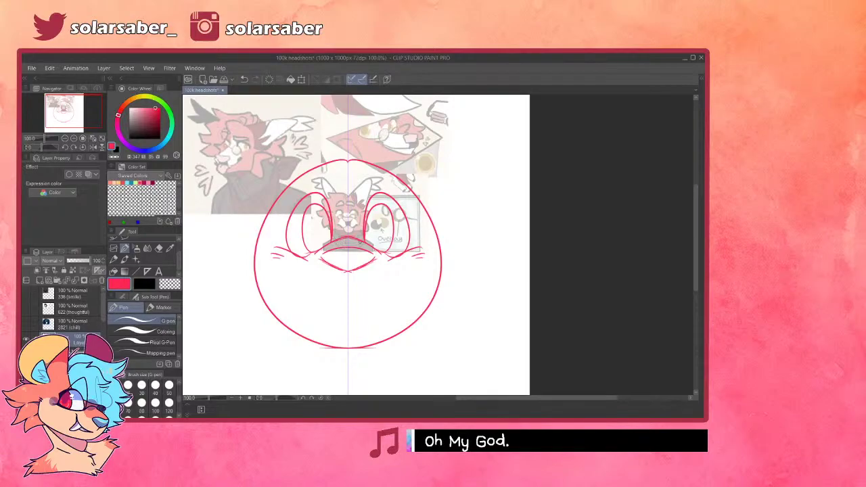
- Sketch a small round shape low in the inner part of each eye, undoing the stray strokes
mouse_move(365, 236)
mouse_down()
mouse_move(359, 255)
mouse_move(374, 235)
mouse_move(387, 243)
mouse_move(366, 228)
mouse_up()
key(ctrl+z)
key(ctrl+z)
key(ctrl+z)
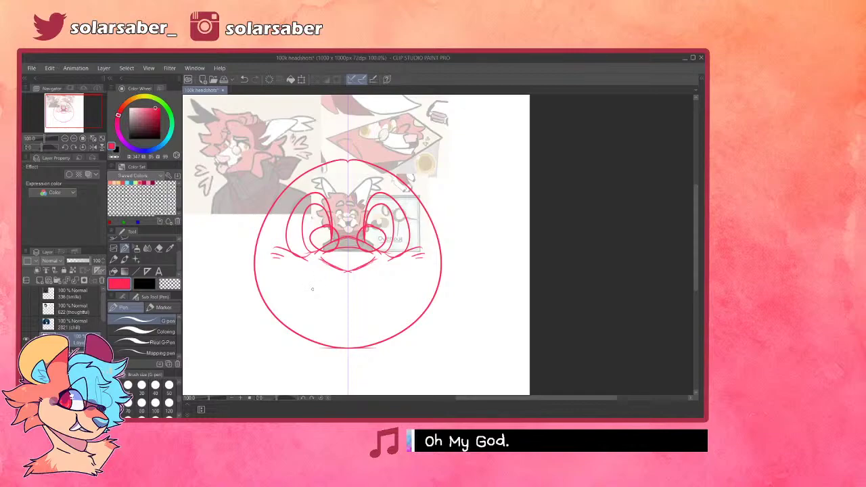
- Sketch the bulging cheek outlines from beside the eyes down toward the jaw, redoing the strokes several times
scroll(312, 290, down, 3)
scroll(325, 295, up, 5)
scroll(323, 296, down, 1)
scroll(318, 244, up, 1)
scroll(324, 226, down, 4)
scroll(262, 184, up, 1)
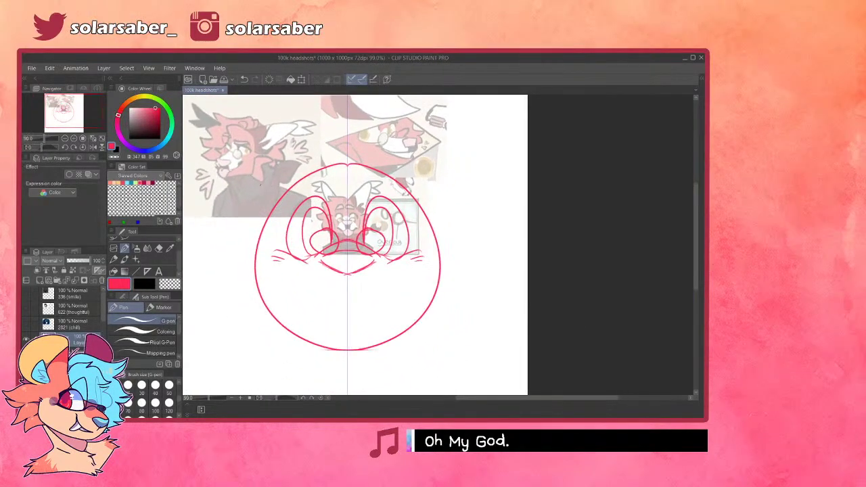
drag(263, 233, 259, 292)
key(ctrl+z)
mouse_move(260, 230)
mouse_down()
mouse_move(256, 263)
mouse_move(289, 297)
mouse_up()
key(ctrl+z)
mouse_move(260, 238)
mouse_down()
mouse_move(304, 319)
mouse_move(348, 339)
mouse_up()
key(ctrl+z)
key(ctrl+z)
mouse_move(263, 242)
mouse_down()
mouse_move(308, 322)
mouse_move(305, 315)
mouse_move(328, 334)
mouse_move(301, 316)
mouse_move(318, 334)
mouse_move(348, 342)
mouse_up()
key(ctrl+z)
key(ctrl+z)
- Sketch the rounded chin curve joining both cheeks just inside the base of the head guide
drag(301, 320, 343, 342)
key(ctrl+z)
mouse_move(300, 319)
mouse_down()
mouse_move(322, 339)
mouse_move(311, 324)
mouse_move(347, 341)
mouse_up()
key(ctrl+z)
key(ctrl+z)
drag(301, 318, 345, 341)
key(ctrl+z)
drag(306, 321, 348, 339)
- Sketch the domed top of the head from the cheeks up to the symmetry line, redoing the strokes
mouse_move(265, 238)
mouse_down()
mouse_move(258, 293)
mouse_move(307, 172)
mouse_up()
key(ctrl+z)
mouse_move(273, 217)
mouse_down()
mouse_move(296, 184)
mouse_move(347, 158)
mouse_up()
key(ctrl+z)
mouse_move(294, 182)
mouse_down()
mouse_move(346, 162)
mouse_move(304, 177)
mouse_move(261, 241)
mouse_up()
key(ctrl+z)
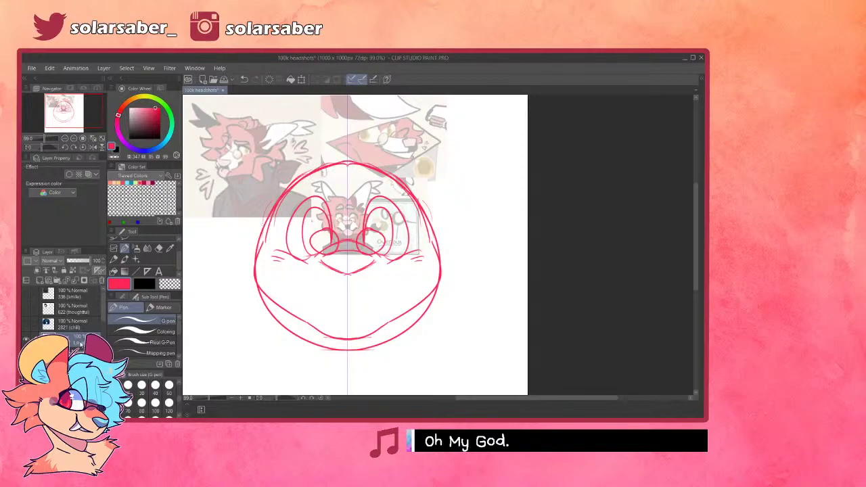
- Delete the layer with the round head guide and select the face sketch layer again
click(82, 353)
click(101, 280)
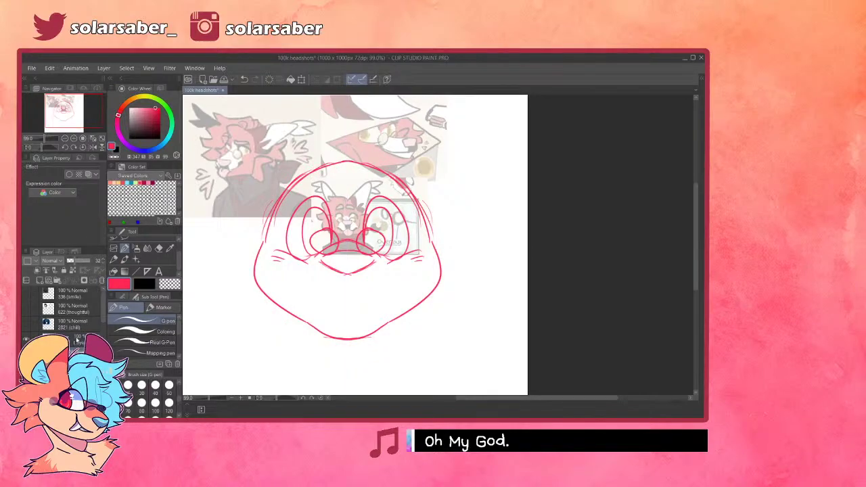
click(79, 341)
- Sketch short curved eyebrows above both eyes, undoing the unwanted strokes
mouse_move(363, 199)
mouse_down()
mouse_move(391, 190)
mouse_move(380, 172)
mouse_move(391, 185)
mouse_up()
key(ctrl+z)
key(ctrl+z)
key(ctrl+z)
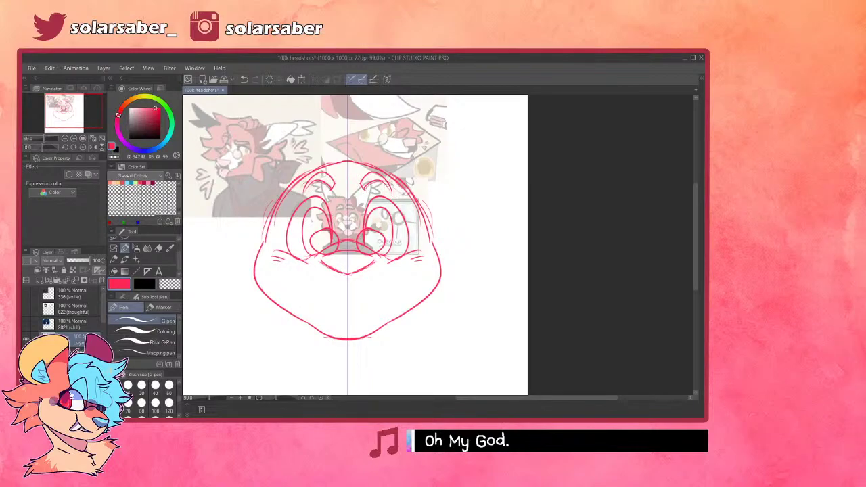
- Erase the lower lids and cheek creases using the Coloring pen with transparent colour, and redraw them with the G-pen
click(153, 332)
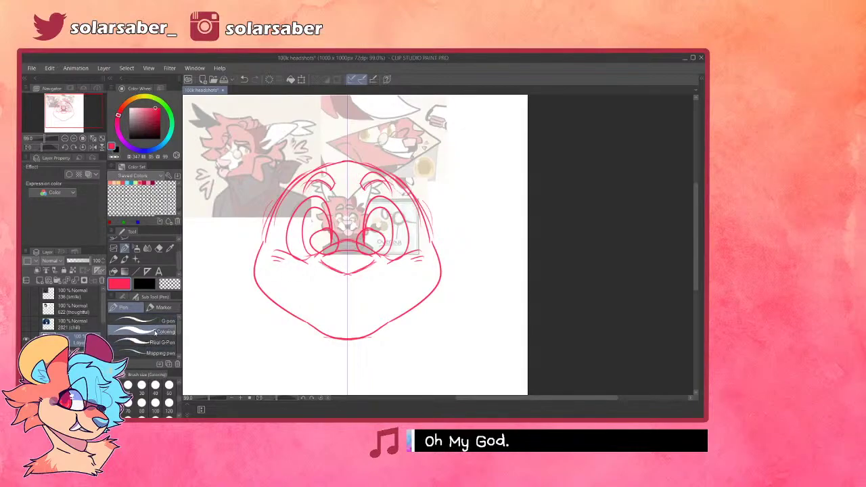
drag(412, 254, 389, 262)
key(ctrl+z)
click(168, 285)
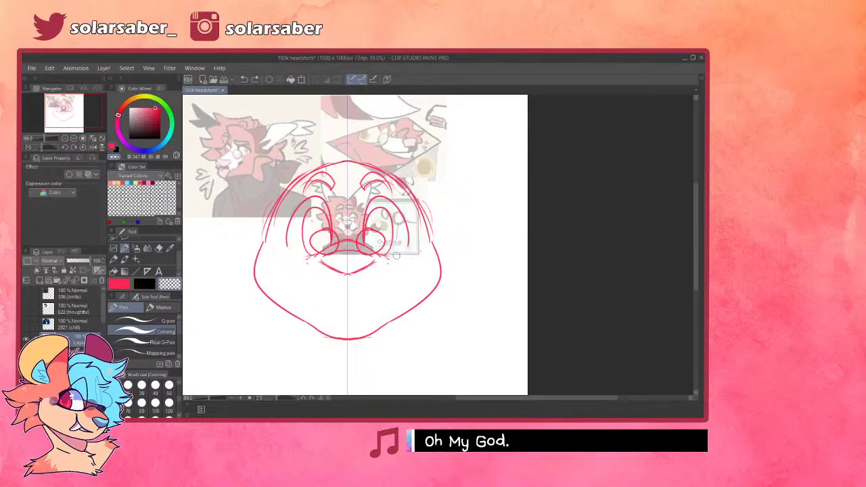
click(149, 320)
drag(385, 244, 421, 238)
- Sketch large pointed ears spreading outward from the head, redoing their upper edges, and add fur tufts behind the tips
scroll(387, 253, down, 5)
scroll(387, 240, up, 5)
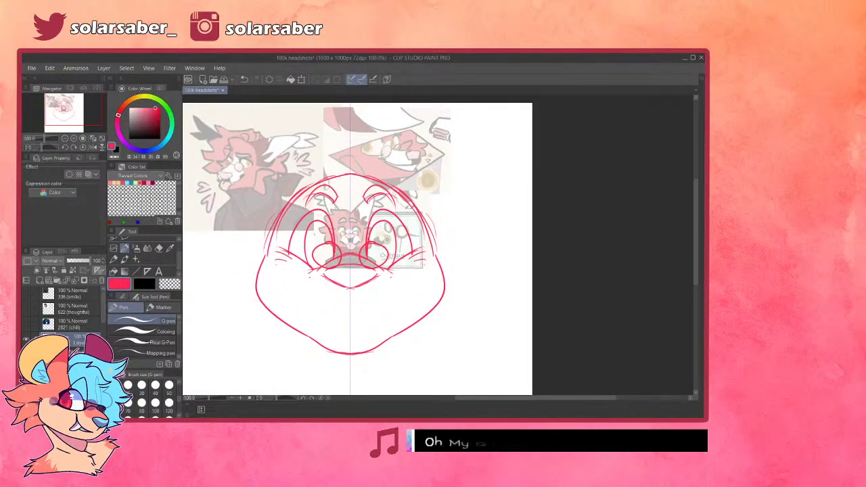
drag(382, 181, 497, 122)
key(ctrl+z)
mouse_move(383, 184)
mouse_down()
mouse_move(488, 140)
mouse_move(460, 204)
mouse_up()
key(ctrl+z)
key(ctrl+z)
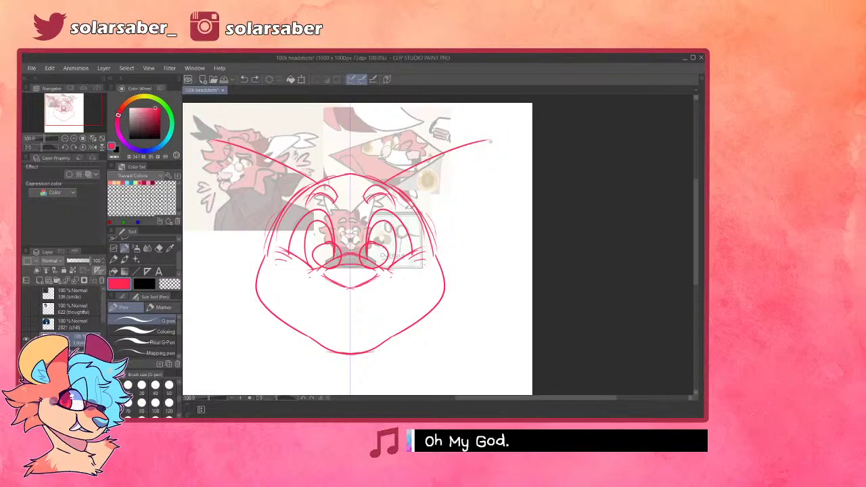
mouse_move(486, 140)
mouse_down()
mouse_move(470, 230)
mouse_move(438, 260)
mouse_up()
mouse_move(465, 147)
mouse_down()
mouse_move(506, 112)
mouse_move(499, 125)
mouse_move(519, 133)
mouse_move(481, 172)
mouse_up()
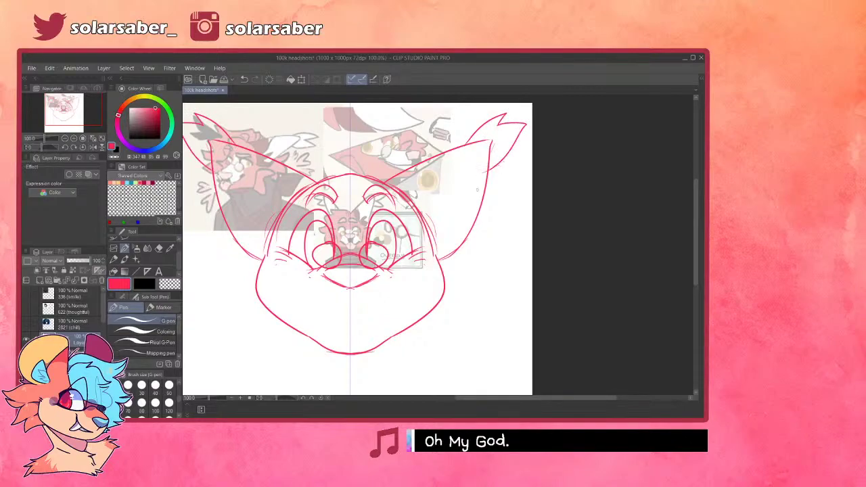
- Sketch the inner ear lines with jagged fur near the head and a curved line across each ear base
scroll(488, 293, down, 4)
scroll(443, 225, up, 5)
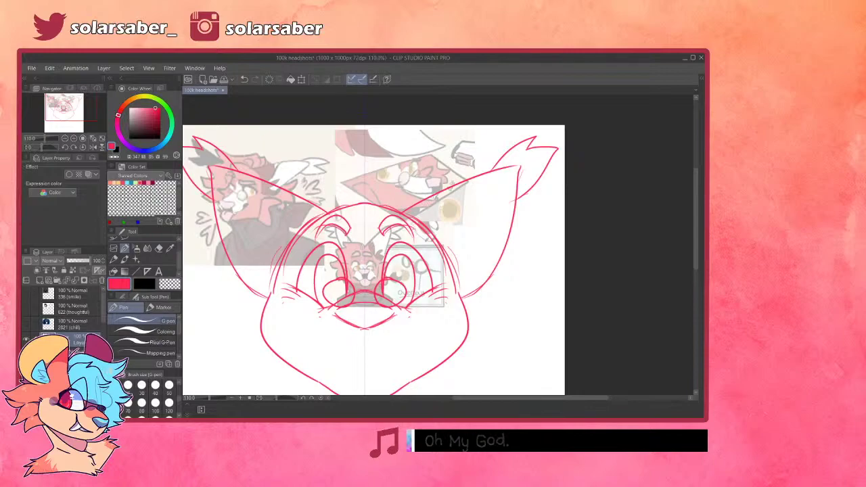
mouse_move(440, 254)
mouse_down()
mouse_move(467, 239)
mouse_move(473, 196)
mouse_move(496, 176)
mouse_up()
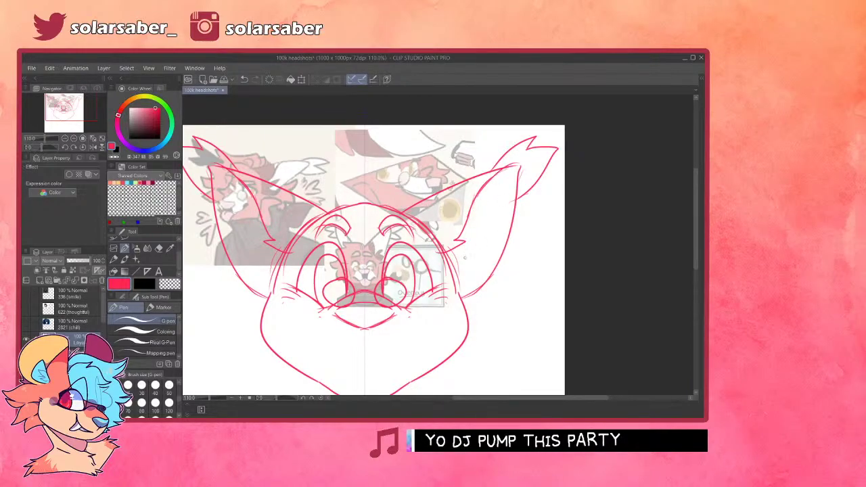
drag(455, 263, 496, 265)
scroll(451, 312, up, 1)
scroll(448, 284, down, 5)
scroll(411, 328, up, 3)
scroll(413, 322, down, 1)
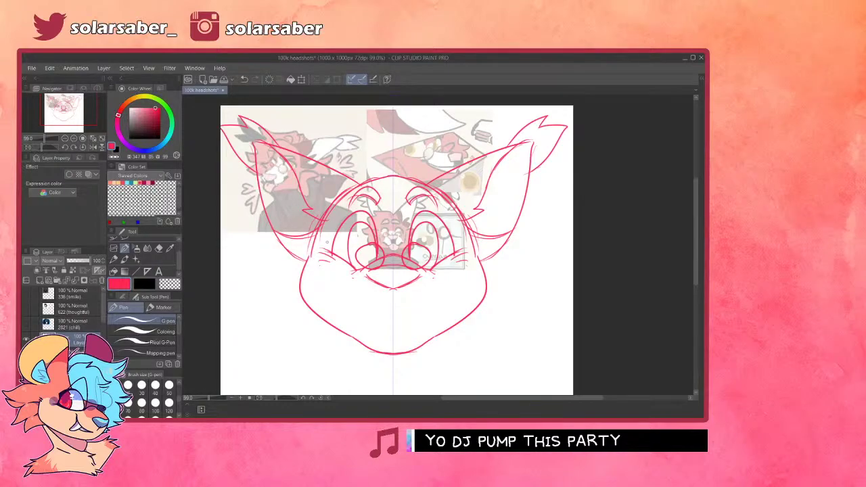
- Remove the symmetrical ruler and sketch a slanted upper mouth line rising toward one cheek, redoing the first attempts
key(o)
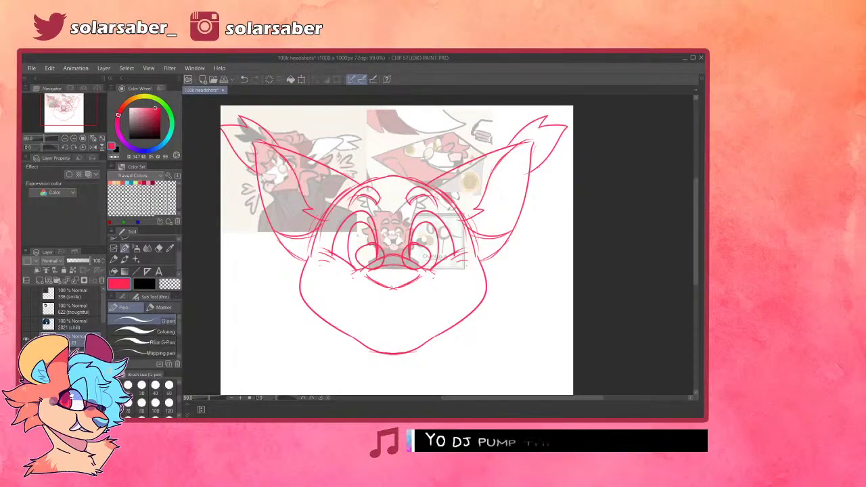
key(p)
drag(361, 311, 449, 278)
key(ctrl+z)
drag(355, 312, 450, 274)
key(ctrl+z)
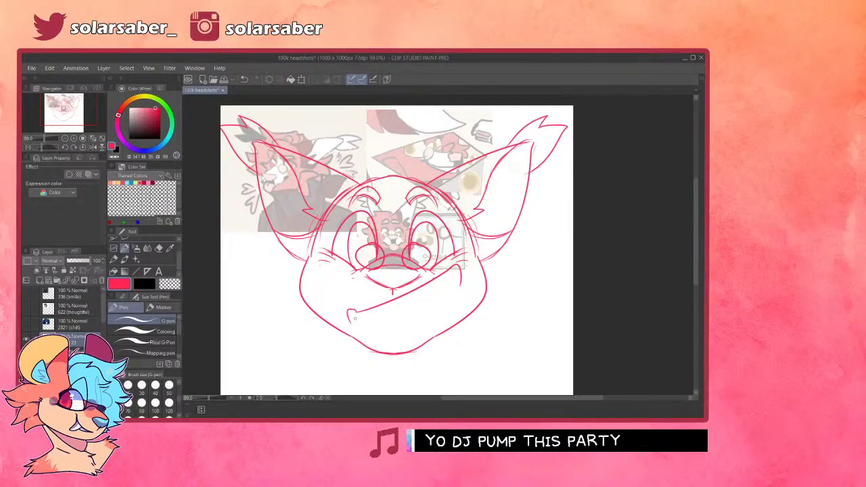
- Sketch the mouth corners and the curved lower edge to form a lopsided open grin
key(ctrl+z)
mouse_move(346, 316)
mouse_down()
mouse_move(390, 344)
mouse_move(464, 294)
mouse_up()
key(ctrl+z)
mouse_move(390, 344)
mouse_down()
mouse_move(425, 326)
mouse_move(463, 284)
mouse_up()
drag(438, 313, 460, 280)
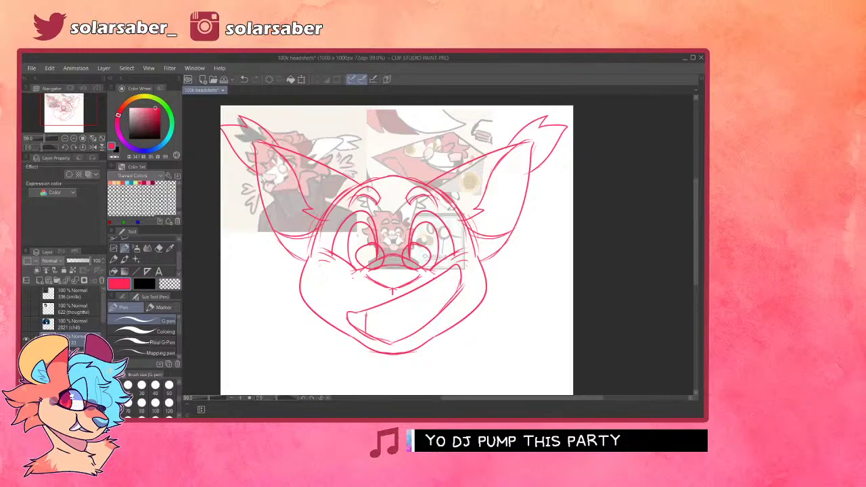
- Try to sketch large jagged pointed teeth inside the open grin
key(ctrl+z)
drag(381, 318, 418, 321)
key(ctrl+z)
key(ctrl+z)
mouse_move(362, 311)
mouse_down()
mouse_move(364, 329)
mouse_move(396, 337)
mouse_move(404, 298)
mouse_move(432, 318)
mouse_move(437, 277)
mouse_up()
drag(397, 315, 442, 300)
key(ctrl+z)
key(ctrl+z)
key(ctrl+z)
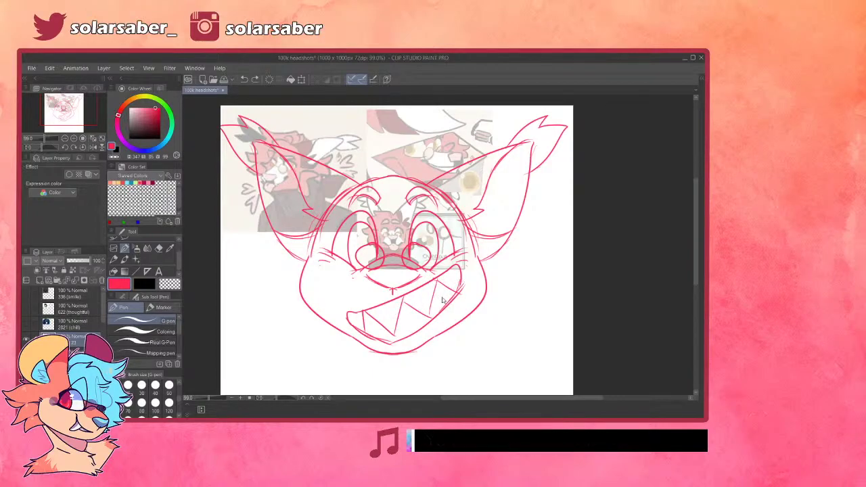
key(ctrl+z)
key(ctrl+z)
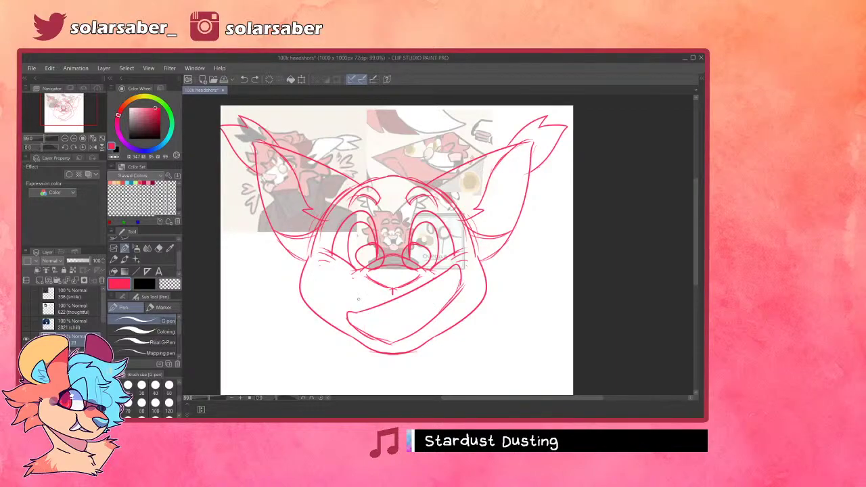
- Sketch a tongue sticking out of the raised mouth corner and rework the lower teeth into a sharper, jagged row
mouse_move(399, 324)
mouse_down()
mouse_move(433, 299)
mouse_move(462, 321)
mouse_move(425, 309)
mouse_move(444, 300)
mouse_move(416, 327)
mouse_move(394, 313)
mouse_move(358, 324)
mouse_up()
key(ctrl+z)
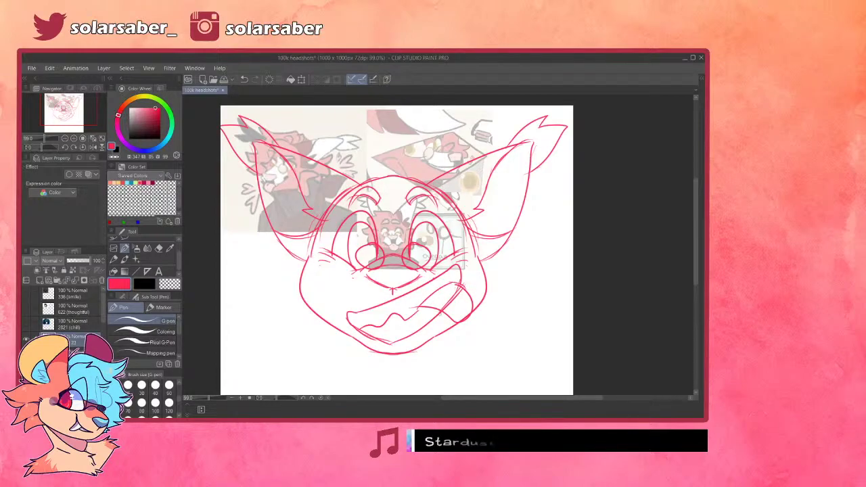
key(e)
drag(415, 312, 370, 325)
key(p)
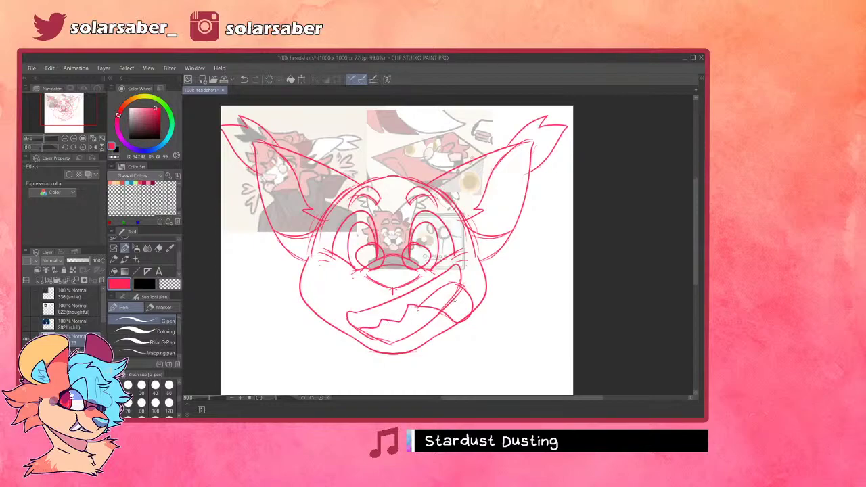
- Erase the tongue's outer tip and the jaw outline where they overlap beside the raised mouth corner
key(e)
drag(454, 313, 466, 317)
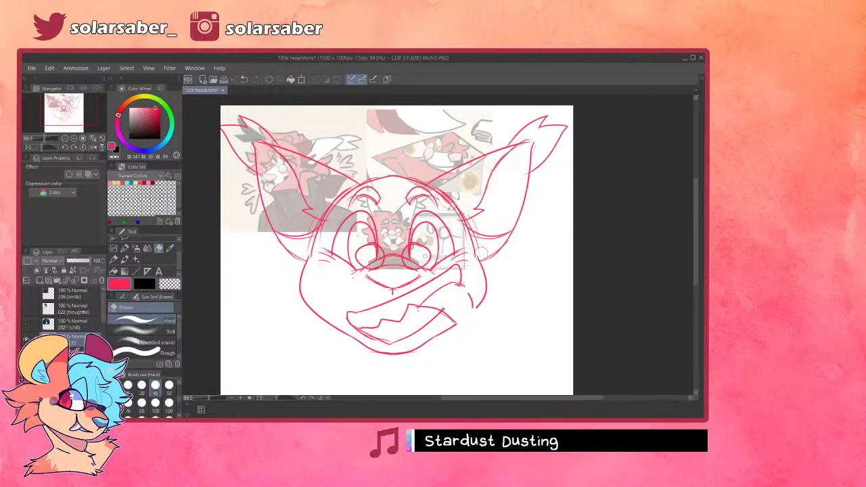
key(p)
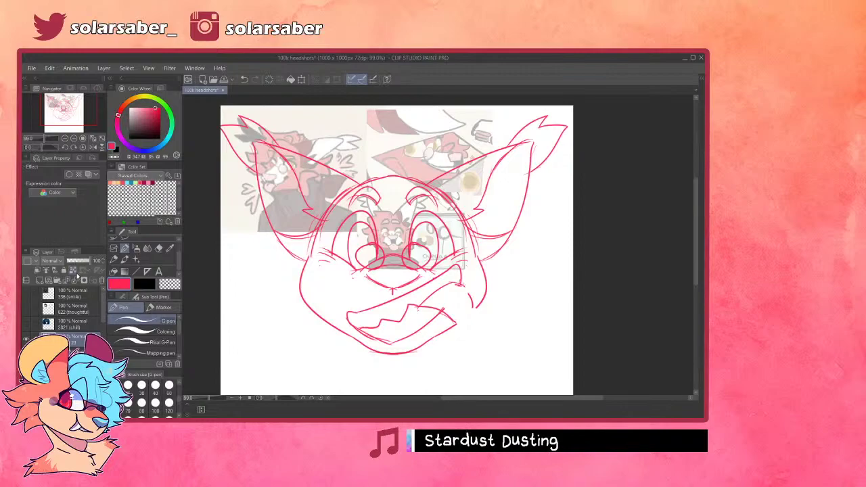
- Flip the canvas view horizontally and redraw the tongue with a rounded tip past the jaw and a curved centre line, cleaning up overlaps
click(93, 147)
mouse_move(399, 297)
mouse_down()
mouse_move(398, 327)
mouse_move(419, 319)
mouse_up()
key(e)
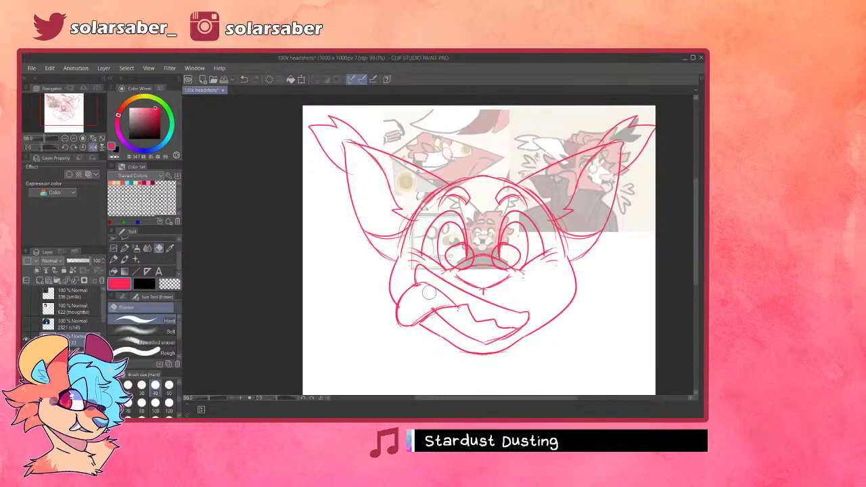
key(o)
key(p)
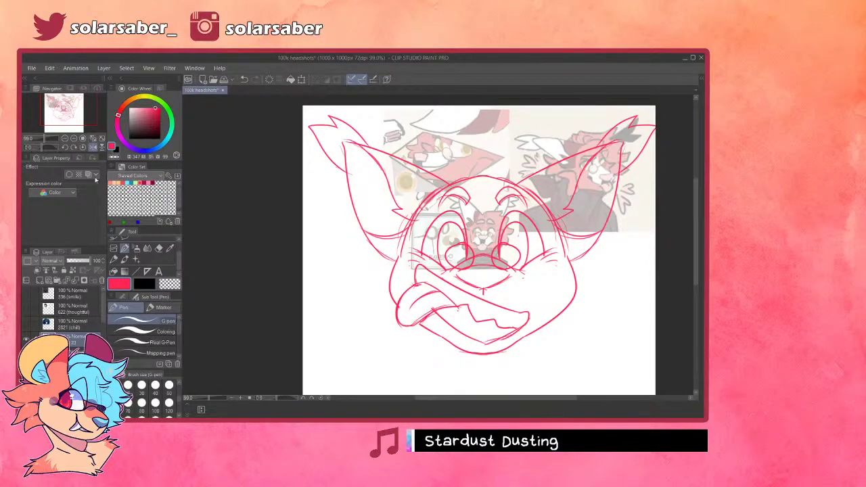
- Mirror the canvas view horizontally and place a vertical symmetry ruler through the middle of the face sketch
click(93, 148)
scroll(464, 280, down, 2)
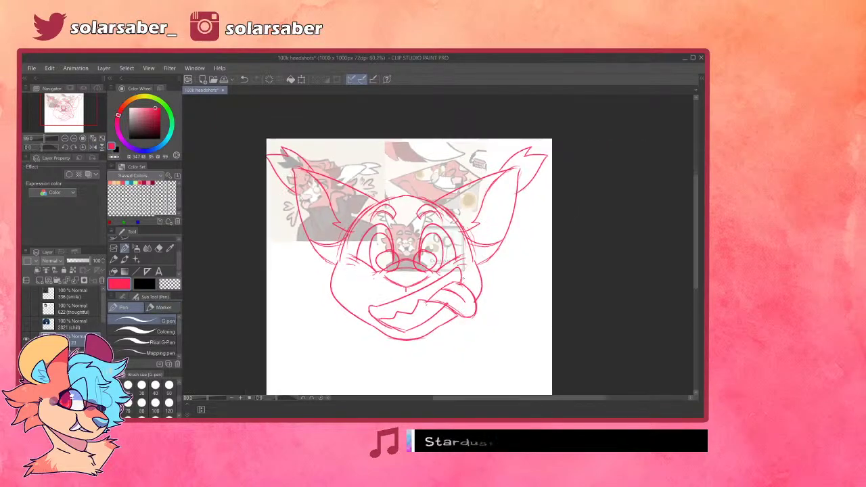
scroll(462, 278, up, 3)
scroll(374, 298, down, 3)
scroll(371, 294, up, 2)
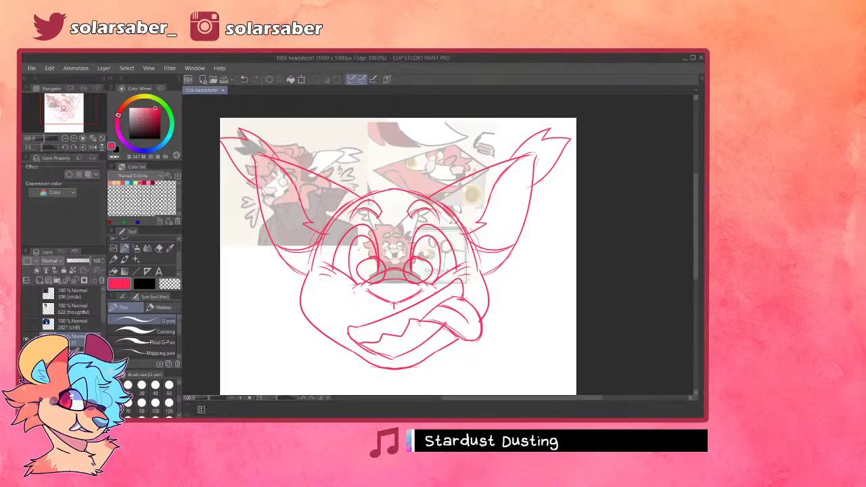
key(ctrl+e)
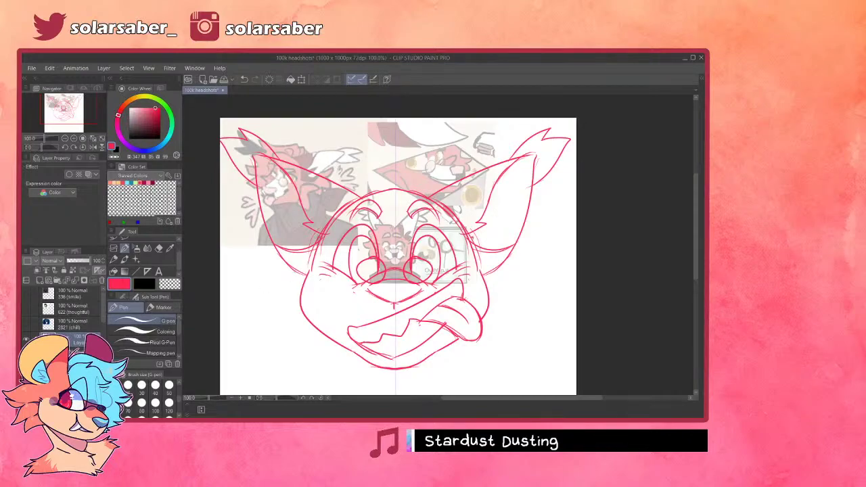
mouse_move(316, 244)
mouse_down()
mouse_move(253, 272)
mouse_move(279, 289)
mouse_up()
mouse_move(278, 289)
mouse_down()
mouse_move(261, 343)
mouse_move(294, 332)
mouse_move(291, 352)
mouse_move(334, 342)
mouse_up()
key(ctrl+z)
key(ctrl+z)
key(ctrl+z)
- Stretch the face sketch slightly downward from the chin with a free transform
key(ctrl+t)
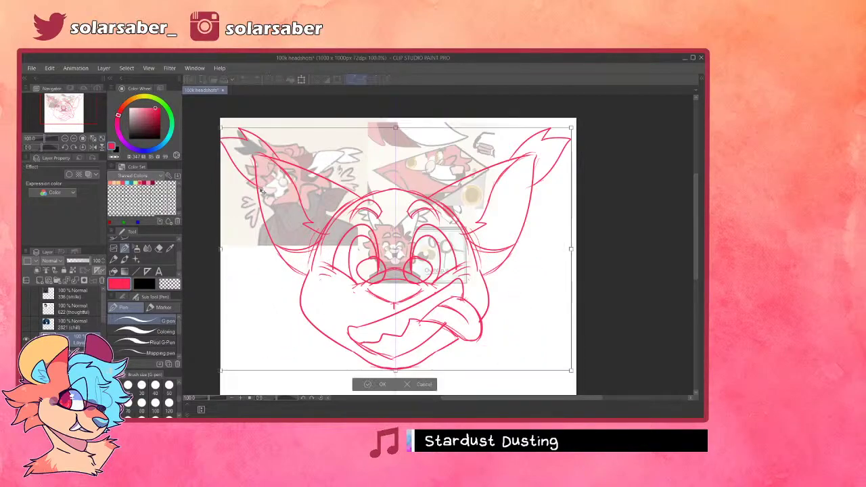
scroll(570, 173, down, 2)
scroll(454, 308, up, 2)
drag(453, 305, 453, 310)
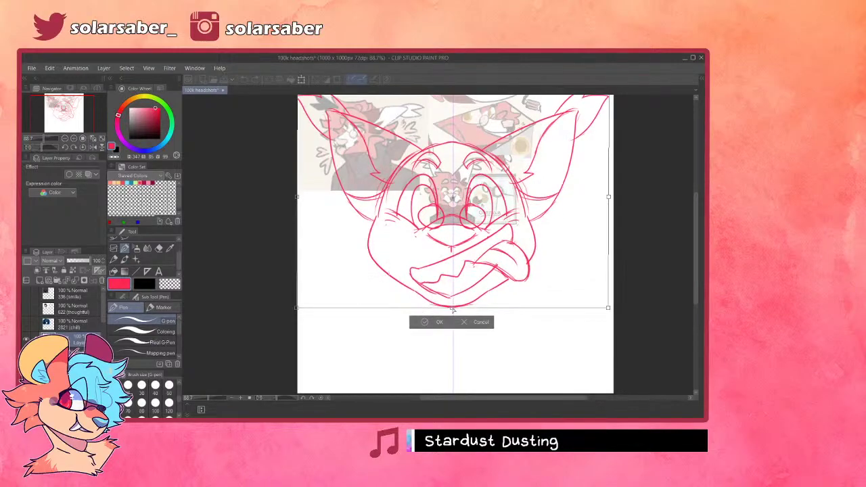
scroll(465, 284, up, 1)
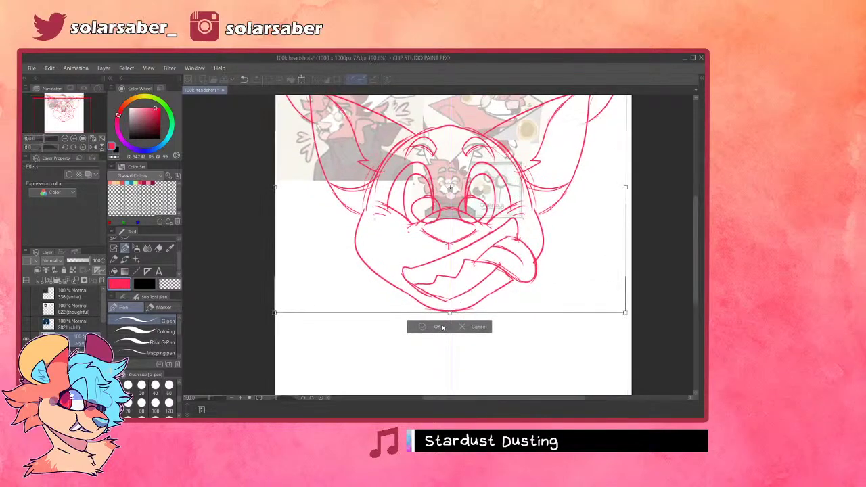
click(441, 327)
- Shift the symmetry ruler slightly sideways so it runs through the centre of the nose
scroll(443, 224, up, 4)
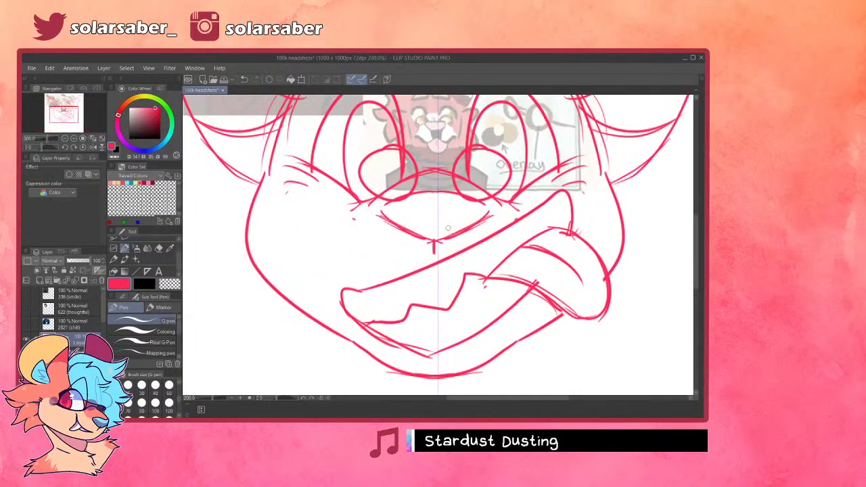
key(o)
drag(438, 218, 435, 218)
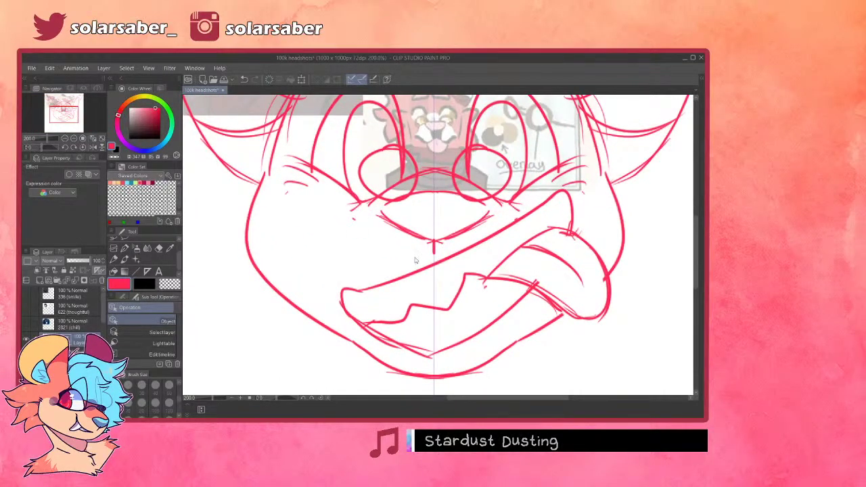
scroll(435, 220, down, 4)
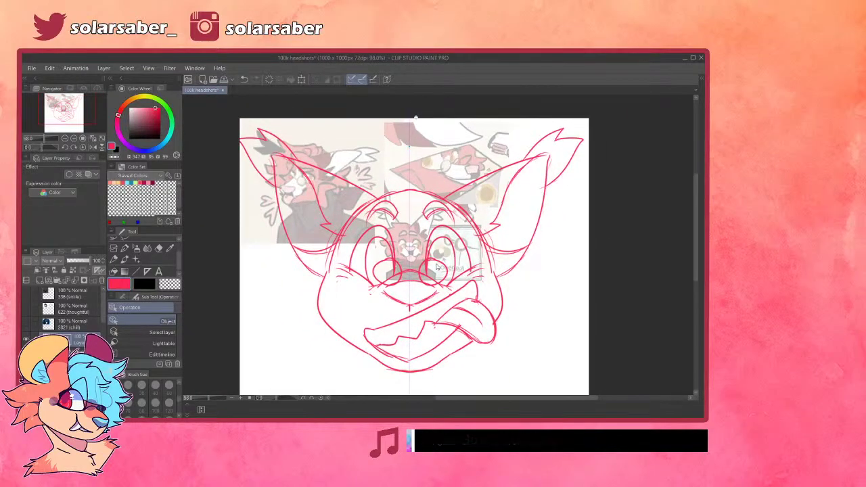
- Draw spiky cheek fur mirrored on both sides of the face with the G-pen
key(p)
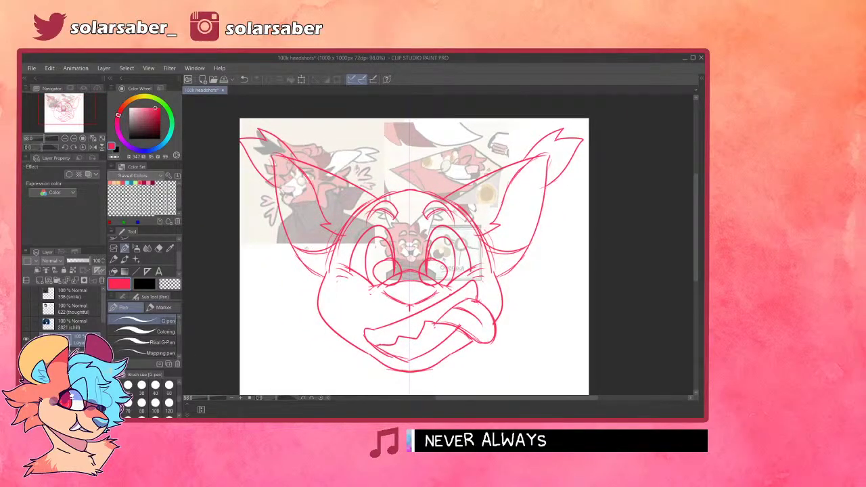
mouse_move(337, 237)
mouse_down()
mouse_move(267, 270)
mouse_move(295, 298)
mouse_up()
key(ctrl+z)
mouse_move(335, 243)
mouse_down()
mouse_move(295, 296)
mouse_move(328, 339)
mouse_move(362, 353)
mouse_up()
drag(274, 282, 297, 305)
key(ctrl+z)
key(ctrl+z)
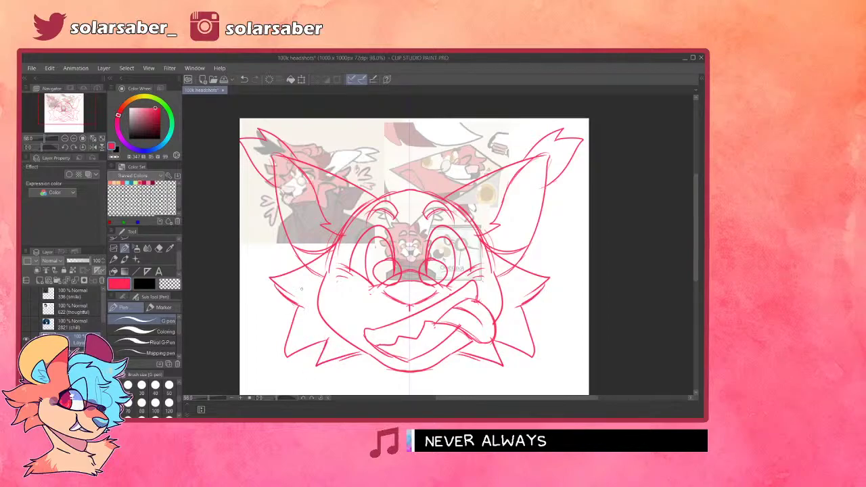
- Delete the symmetry ruler from the sketch layer
scroll(443, 258, down, 3)
scroll(443, 257, up, 3)
scroll(442, 256, down, 2)
scroll(438, 242, up, 2)
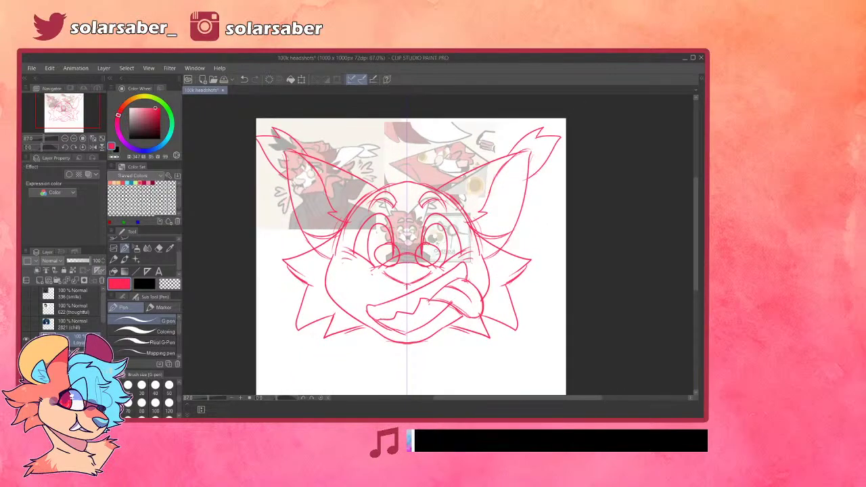
key(o)
key(Delete)
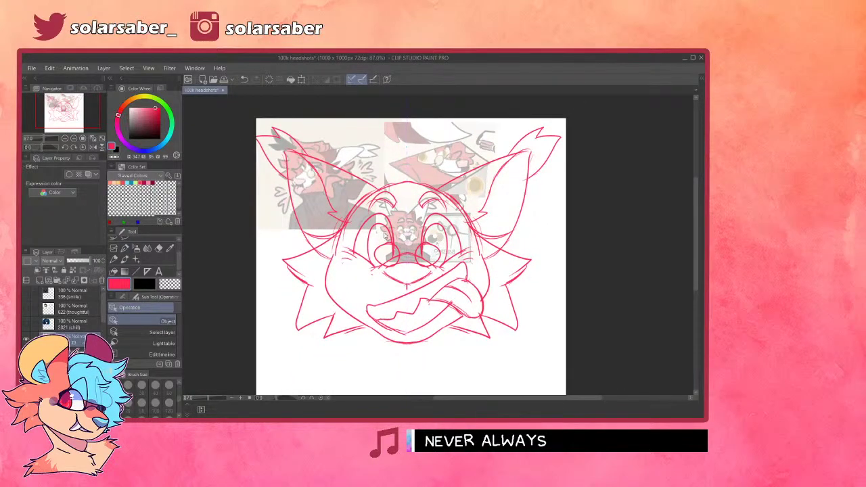
- Draw the hair with tufts above the head, spikes beside it and a fringe sweeping across the forehead and one eye
scroll(408, 227, down, 3)
scroll(441, 218, up, 3)
key(p)
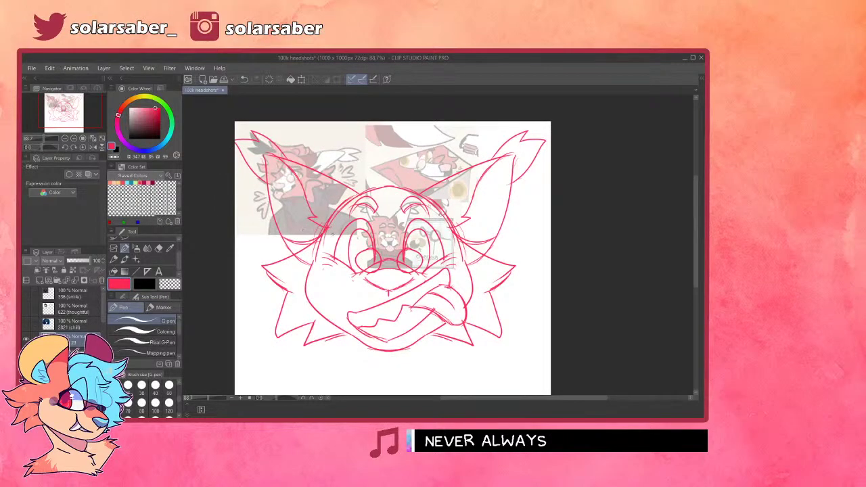
key(ctrl+z)
mouse_move(430, 190)
mouse_down()
mouse_move(397, 157)
mouse_move(321, 162)
mouse_up()
mouse_move(322, 196)
mouse_down()
mouse_move(265, 245)
mouse_move(309, 258)
mouse_up()
key(ctrl+z)
mouse_move(322, 197)
mouse_down()
mouse_move(269, 221)
mouse_move(272, 240)
mouse_move(294, 244)
mouse_up()
mouse_move(307, 233)
mouse_down()
mouse_move(279, 259)
mouse_move(330, 272)
mouse_move(347, 255)
mouse_up()
key(ctrl+z)
key(ctrl+z)
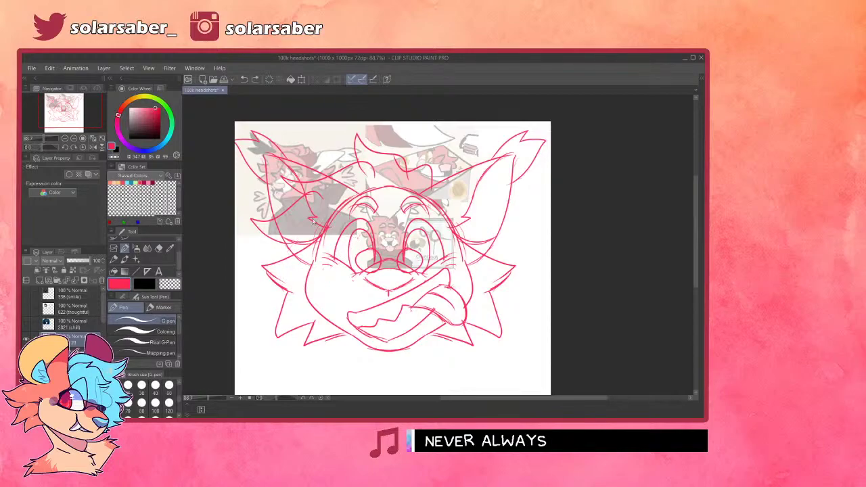
mouse_move(278, 248)
mouse_down()
mouse_move(336, 270)
mouse_move(316, 267)
mouse_move(385, 213)
mouse_up()
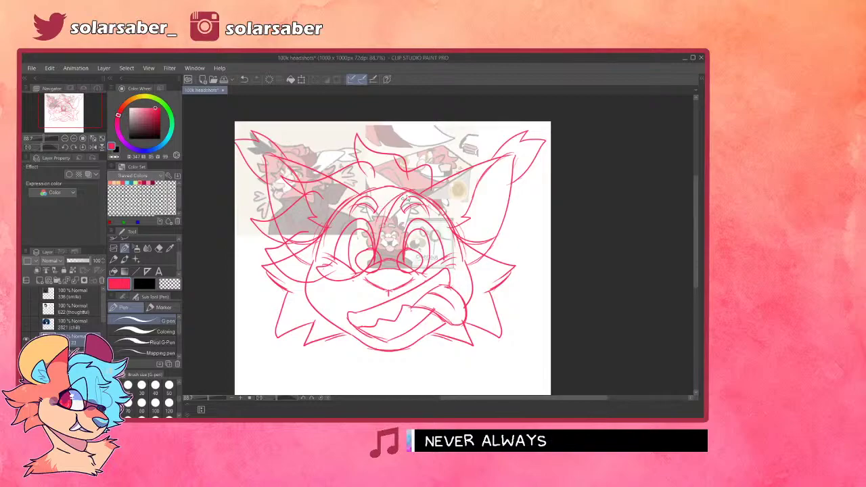
- Hide the reference image layer and erase the head, ear and cheek lines that overlap the new hair
click(25, 354)
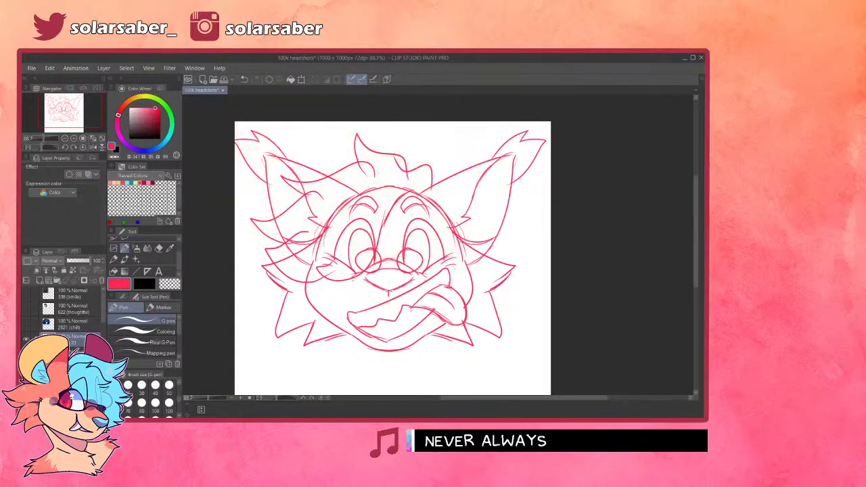
key(e)
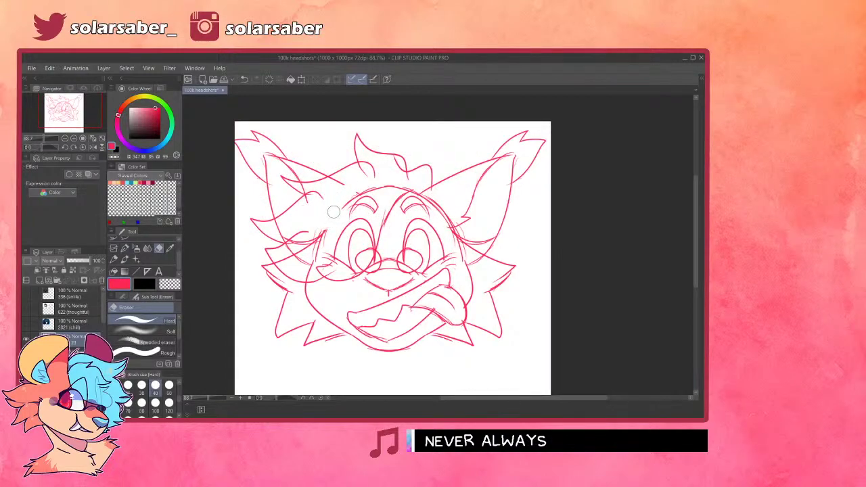
mouse_move(337, 223)
mouse_down()
mouse_move(292, 259)
mouse_move(291, 250)
mouse_move(295, 241)
mouse_move(308, 258)
mouse_move(329, 267)
mouse_up()
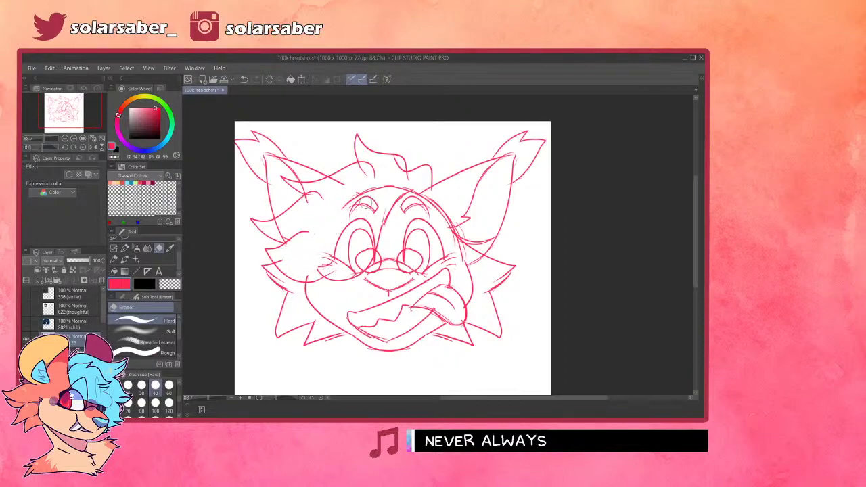
mouse_move(357, 192)
mouse_down()
mouse_move(402, 185)
mouse_move(367, 178)
mouse_move(321, 188)
mouse_move(353, 173)
mouse_move(350, 180)
mouse_move(397, 166)
mouse_up()
mouse_move(315, 201)
mouse_down()
mouse_move(286, 225)
mouse_move(313, 188)
mouse_up()
key(ctrl+z)
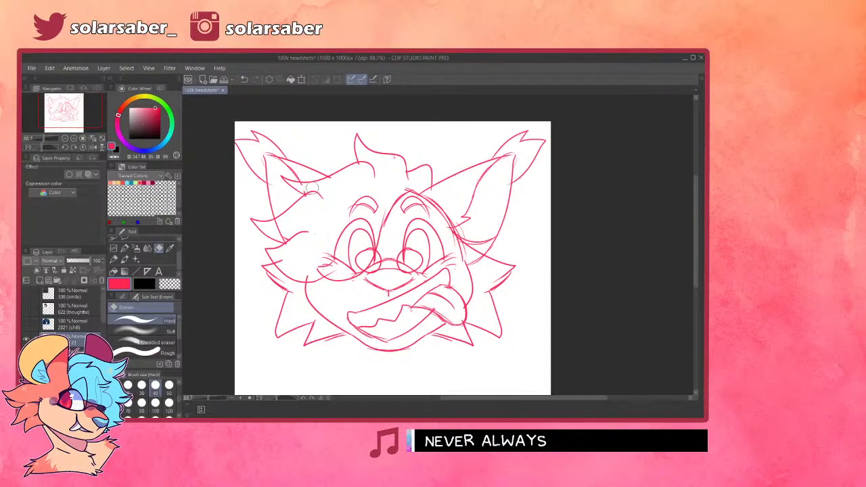
drag(282, 232, 278, 227)
- Move the sketch layer down to centre the head on the canvas
scroll(380, 213, down, 3)
scroll(413, 244, up, 4)
scroll(405, 253, down, 3)
scroll(365, 272, up, 2)
scroll(358, 273, down, 1)
key(k)
mouse_move(395, 250)
mouse_down()
mouse_move(408, 283)
mouse_move(398, 271)
mouse_up()
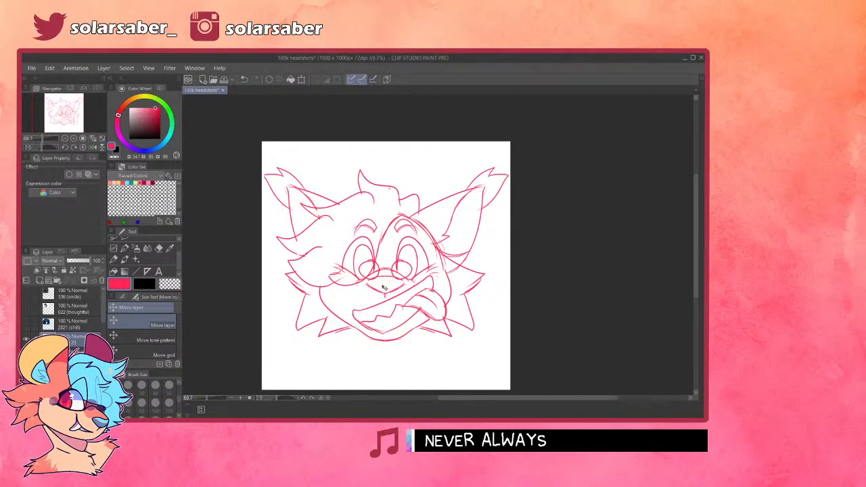
- Complete the outline of the ear tip nearest the canvas edge on the hair-spike side with the G-pen
scroll(403, 244, down, 1)
scroll(358, 217, up, 1)
scroll(334, 218, up, 3)
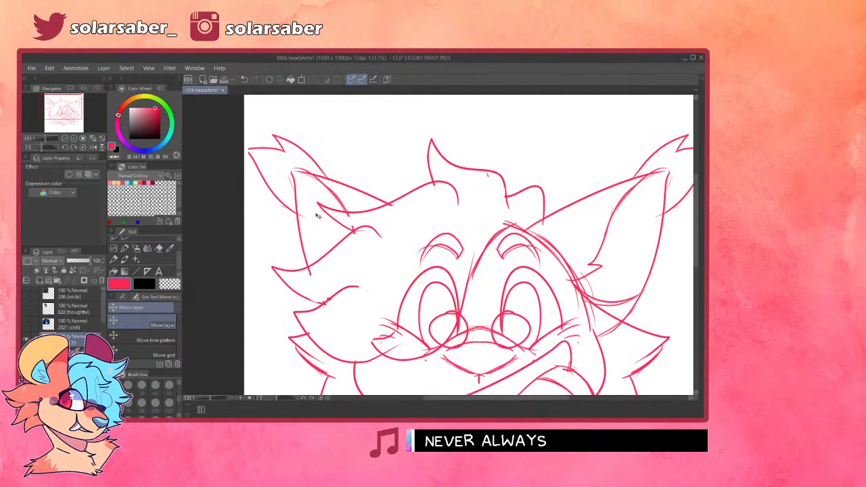
key(p)
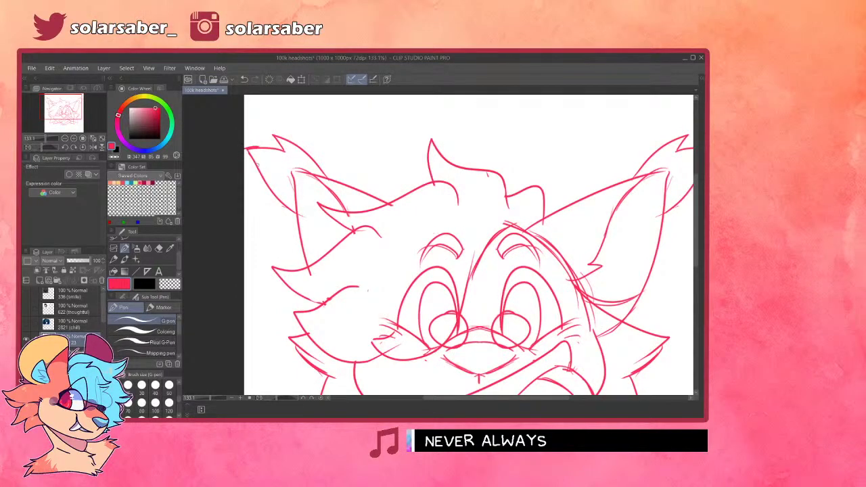
scroll(261, 211, down, 7)
scroll(339, 257, up, 2)
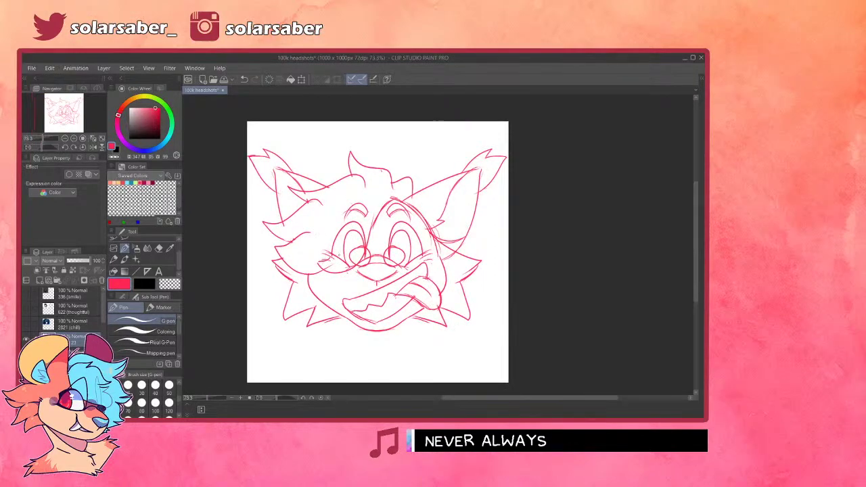
scroll(352, 252, up, 1)
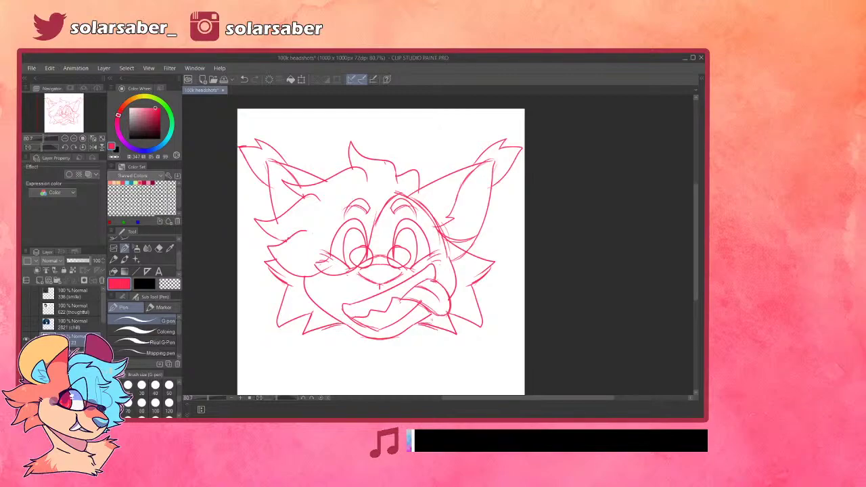
- Erase stray lines at the top of the hair and, with a smaller eraser, around the fringe-side eye and cheek
key(e)
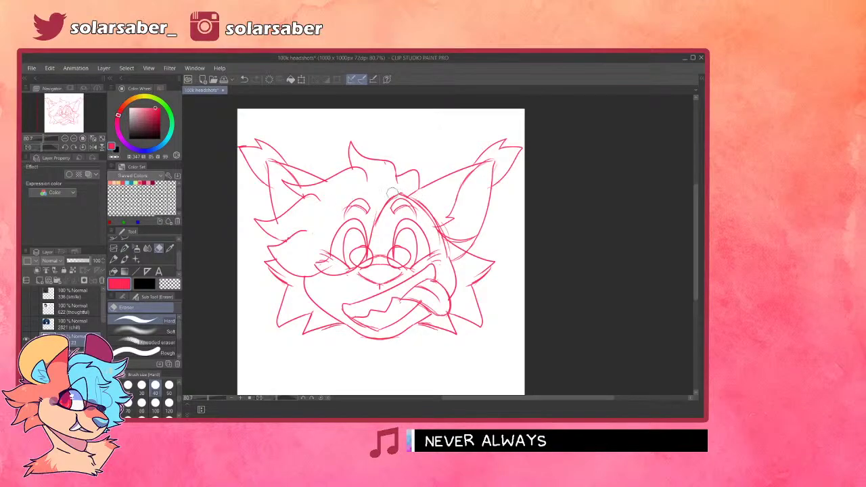
drag(423, 192, 415, 193)
scroll(315, 266, up, 4)
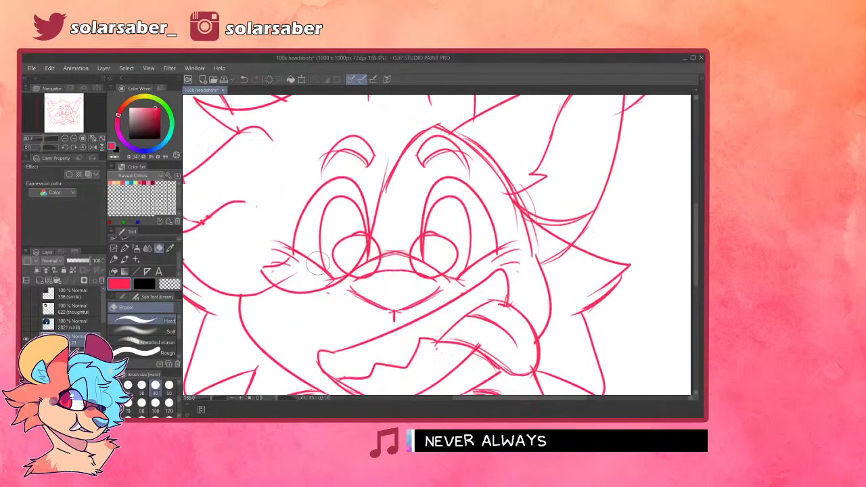
key(bracketleft)
key(bracketleft)
key(bracketleft)
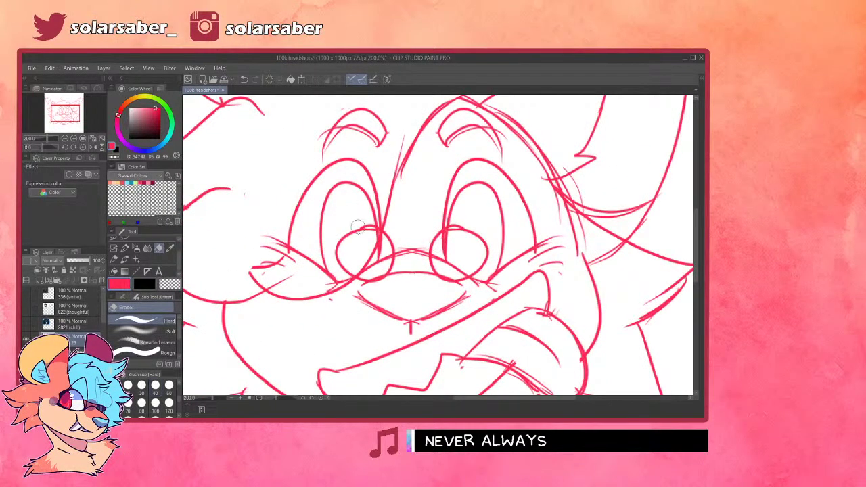
mouse_move(380, 220)
mouse_down()
mouse_move(343, 278)
mouse_move(363, 263)
mouse_move(340, 280)
mouse_up()
key(ctrl+z)
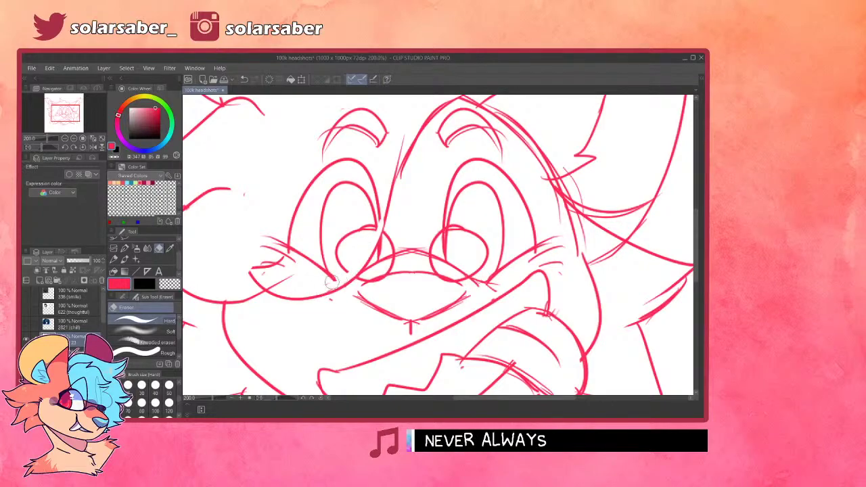
mouse_move(265, 272)
mouse_down()
mouse_move(255, 263)
mouse_move(278, 265)
mouse_up()
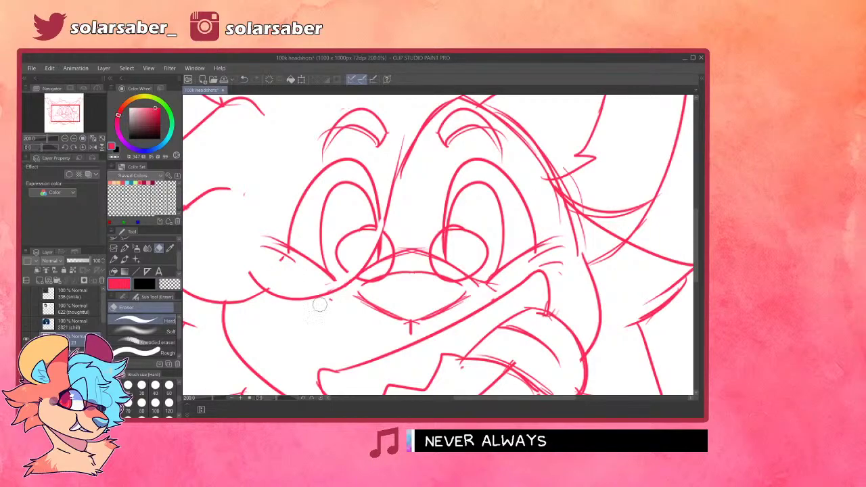
- Nudge the whole sketch layer slightly downward on the canvas
scroll(356, 299, down, 10)
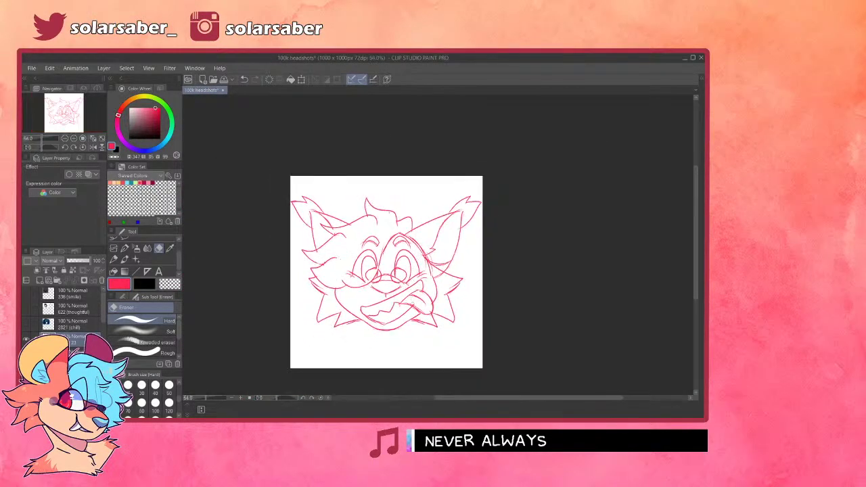
scroll(406, 307, up, 3)
scroll(406, 287, down, 1)
scroll(402, 284, up, 1)
scroll(396, 279, down, 1)
key(k)
drag(376, 251, 378, 255)
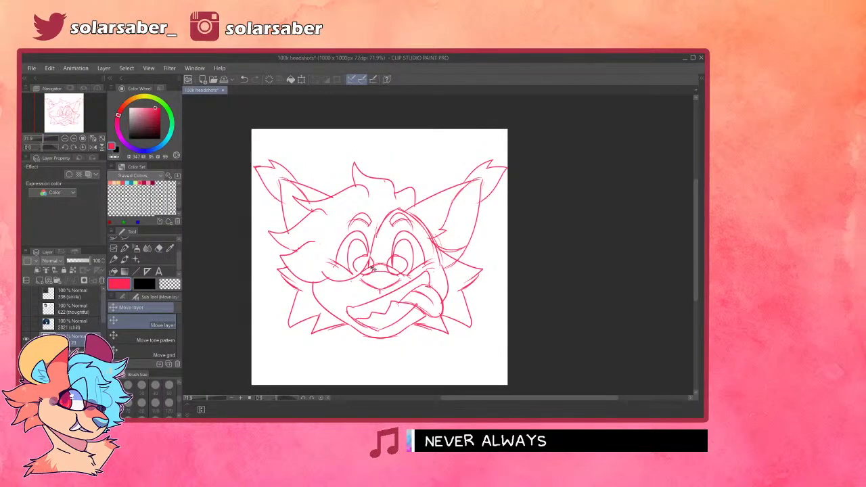
scroll(360, 268, up, 1)
scroll(360, 267, down, 1)
scroll(359, 267, up, 1)
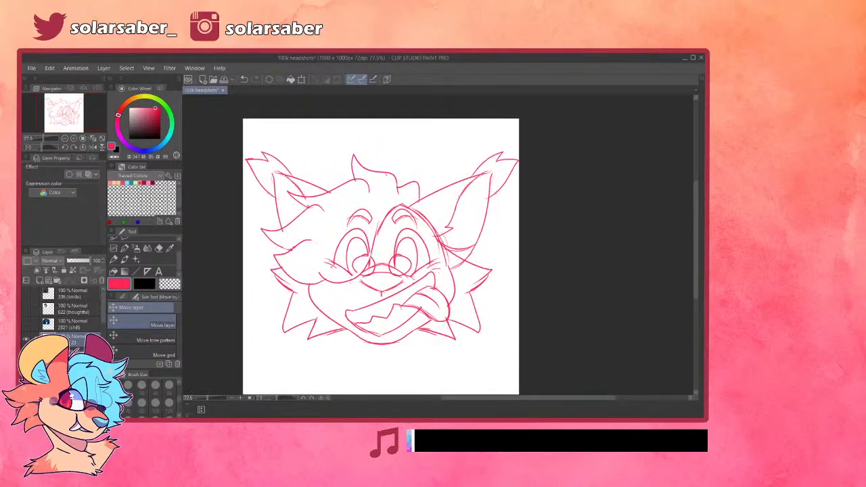
- Show the reference image layer and raise its opacity to full
click(26, 353)
click(73, 354)
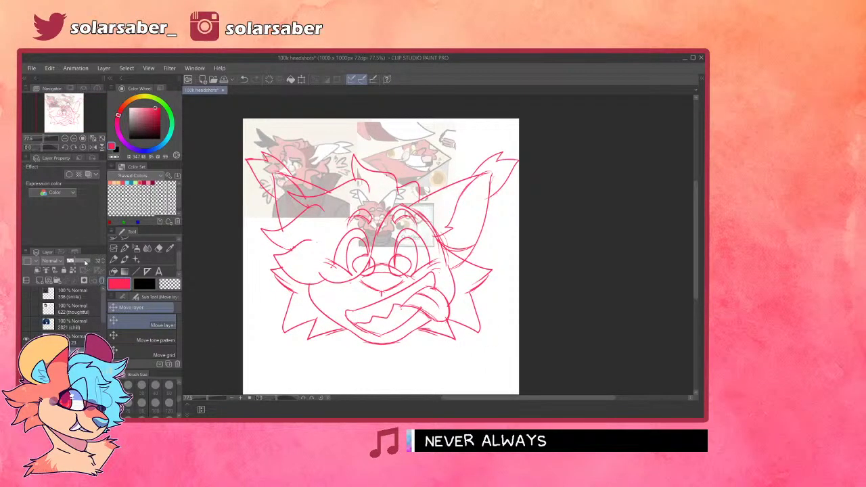
drag(82, 260, 168, 250)
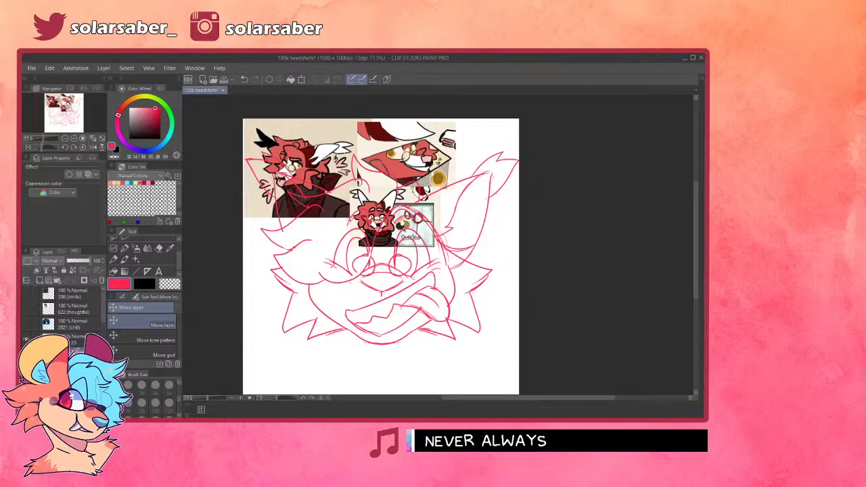
- Recolor the sketch lines black and sample the light red fur color from the reference character
click(73, 339)
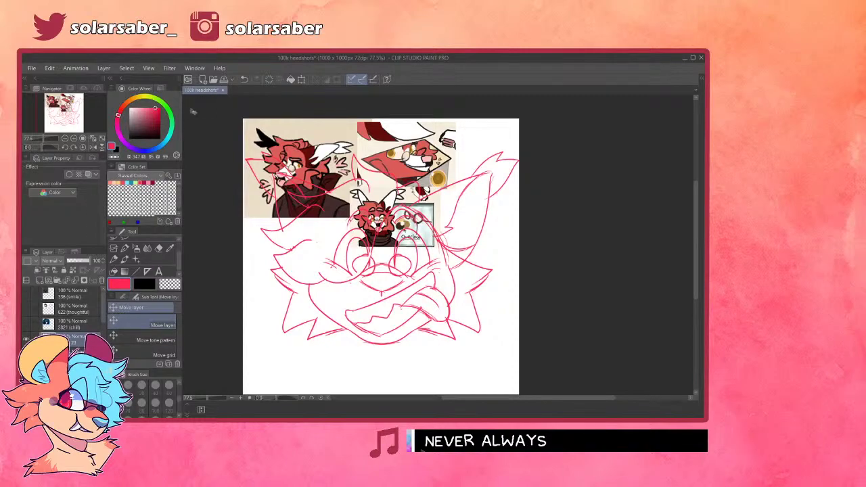
click(160, 138)
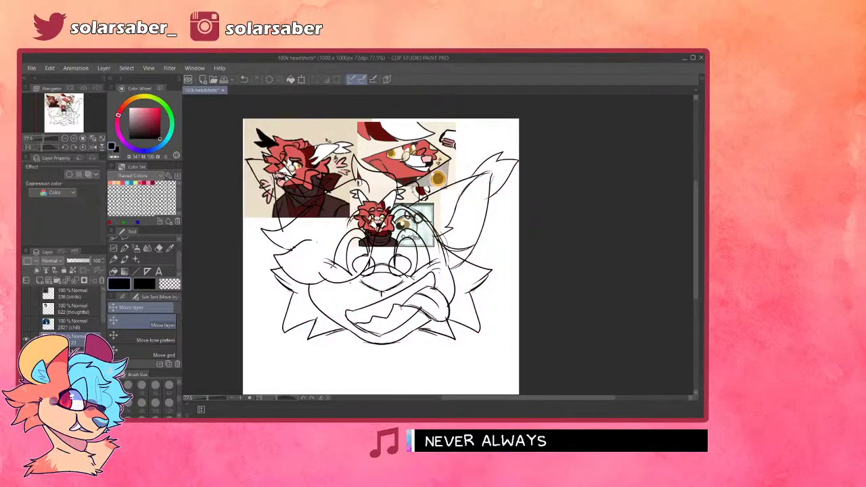
scroll(320, 150, up, 4)
alt+click(306, 150)
scroll(306, 150, down, 2)
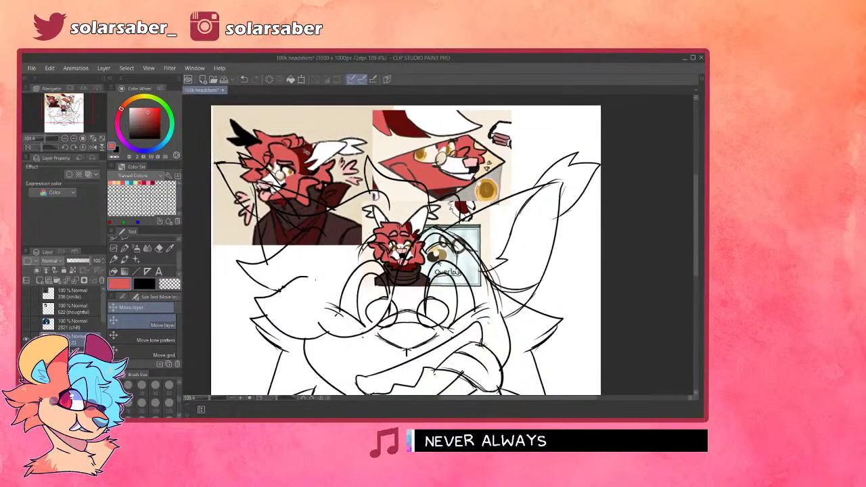
scroll(317, 161, up, 2)
scroll(316, 146, down, 3)
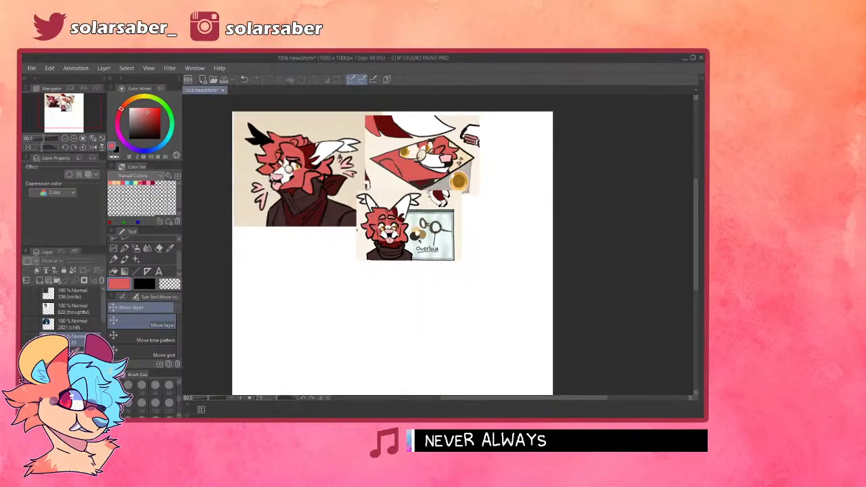
- Hide the reference images and fill the whole head silhouette with the sampled red using the Enclose and fill tool
click(27, 339)
click(76, 352)
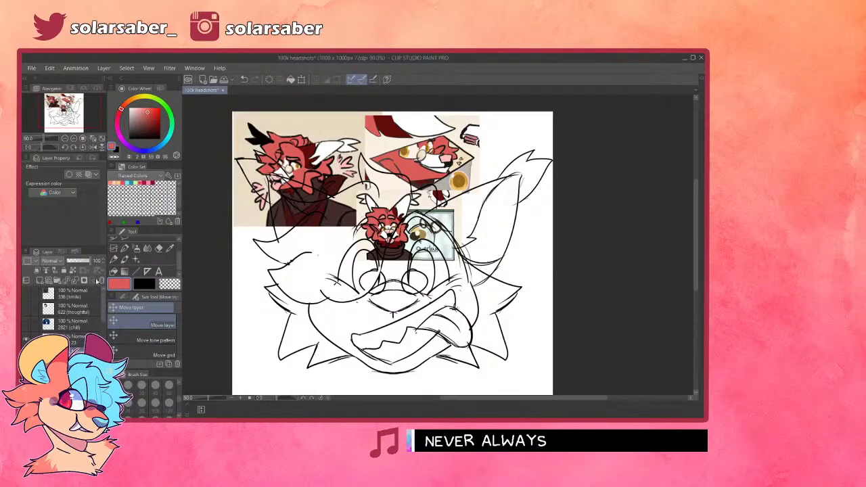
click(27, 353)
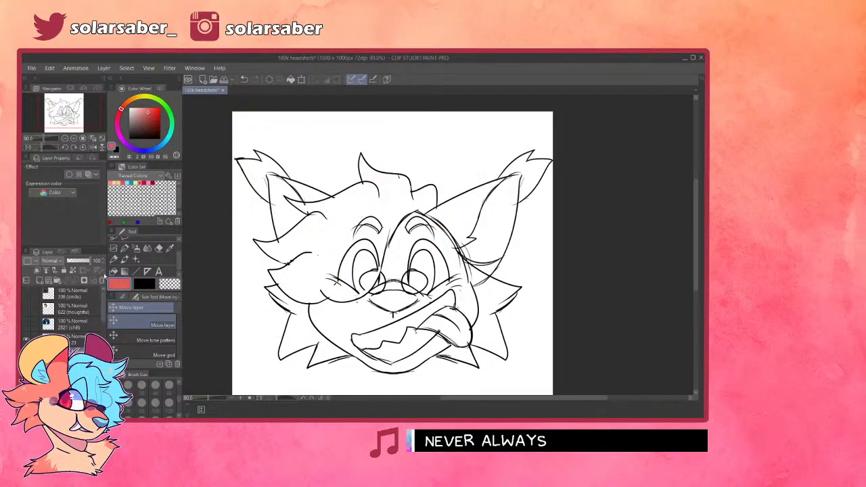
click(113, 272)
scroll(393, 179, down, 1)
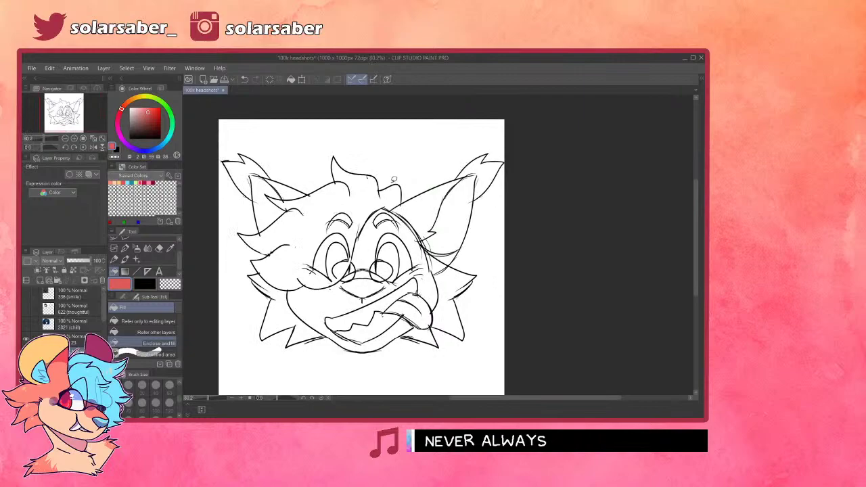
scroll(219, 235, down, 2)
mouse_move(218, 226)
mouse_down()
mouse_move(562, 110)
mouse_move(222, 215)
mouse_up()
scroll(222, 217, up, 3)
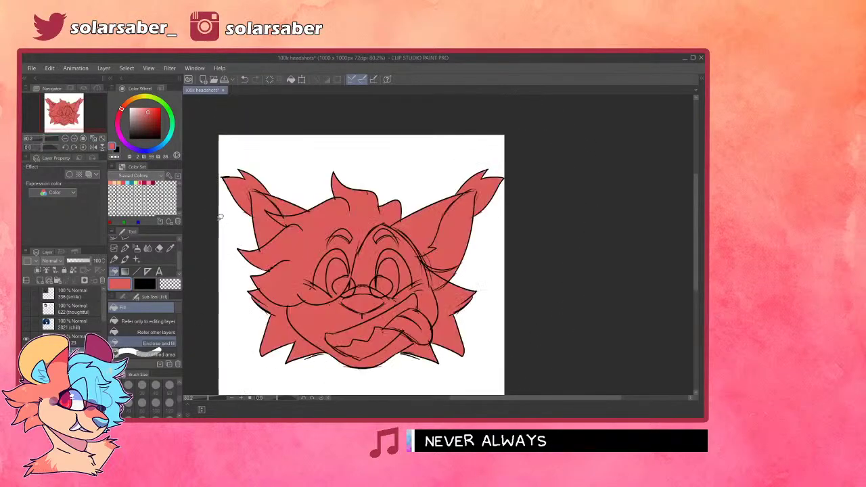
scroll(263, 308, down, 2)
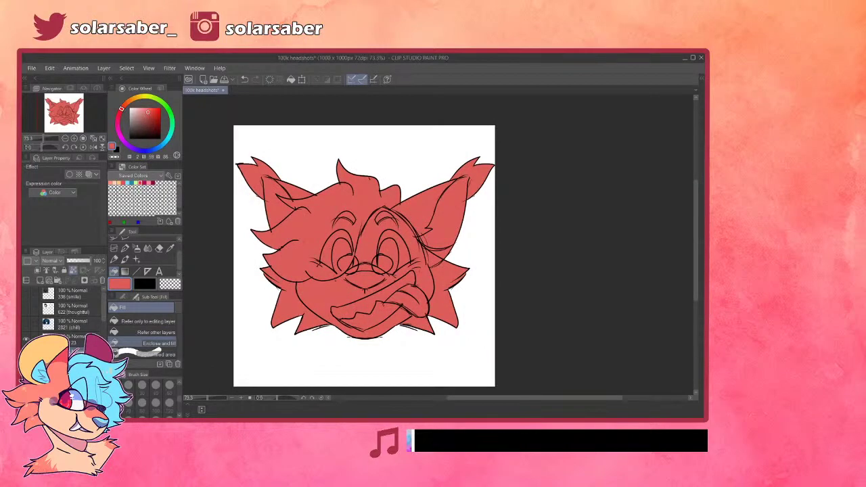
- Show the reference images and place a vertical symmetrical ruler through the center of the face
key(ctrl+v)
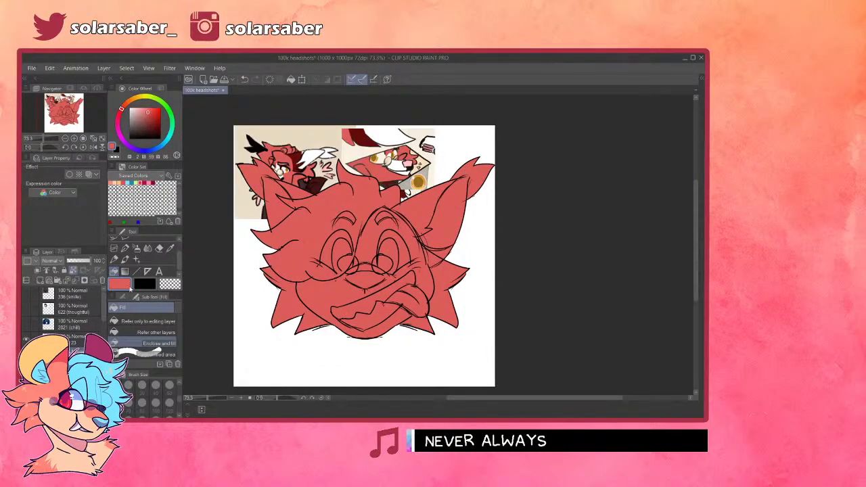
click(147, 271)
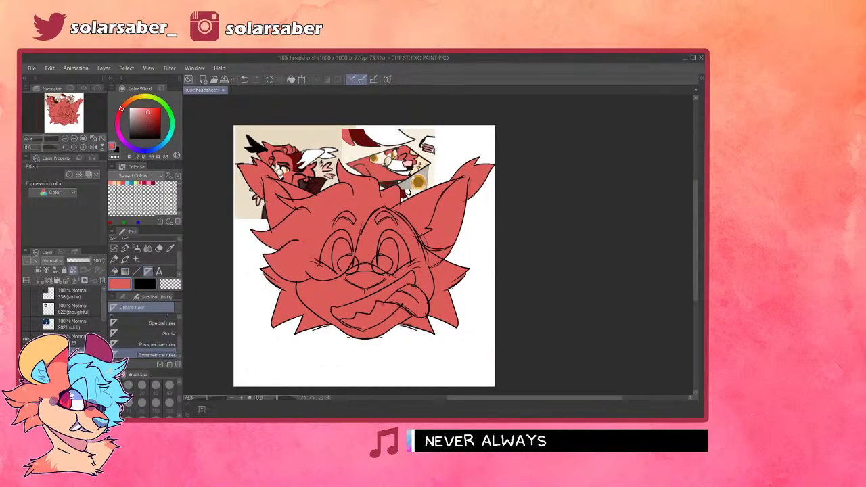
scroll(283, 274, up, 4)
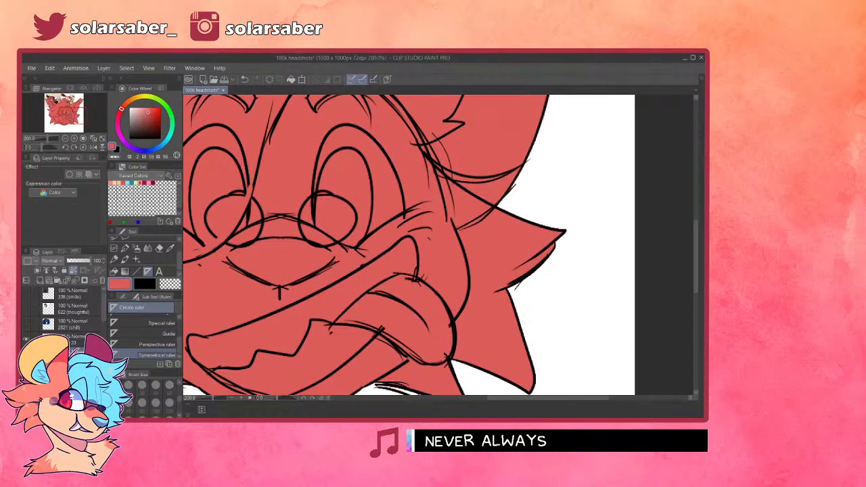
key(ctrl+z)
click(283, 285)
key(ctrl+z)
scroll(279, 288, down, 4)
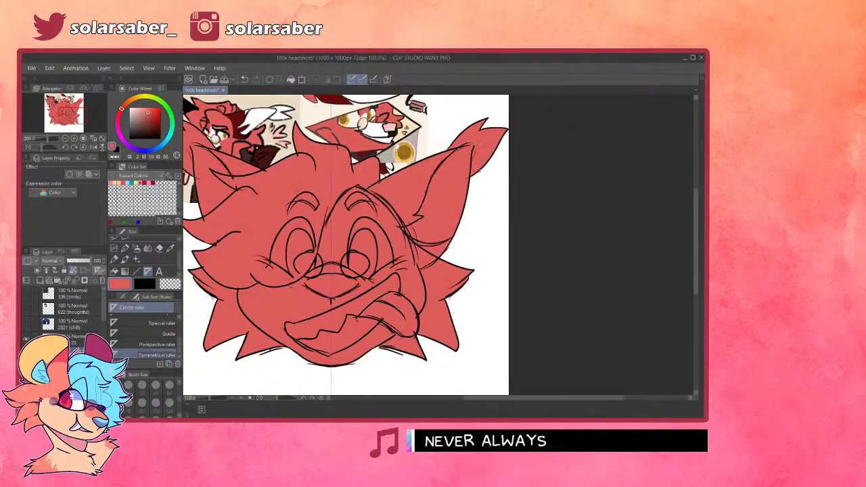
scroll(318, 120, up, 1)
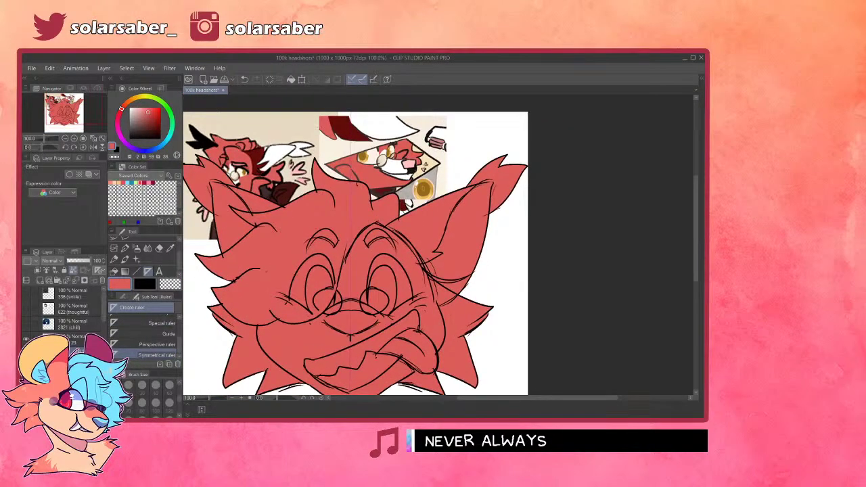
key(ctrl+z)
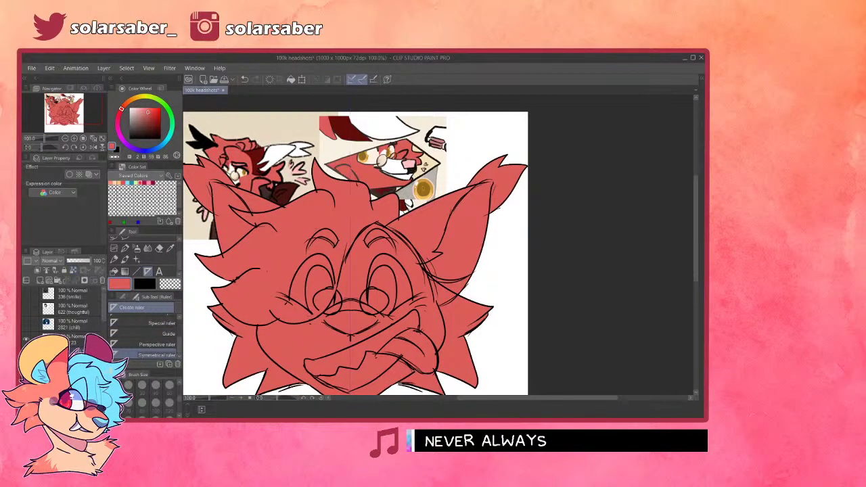
- Move the reference images up and toward the canvas center so the reference character's face shows above the head
key(k)
drag(248, 184, 269, 167)
scroll(281, 148, up, 3)
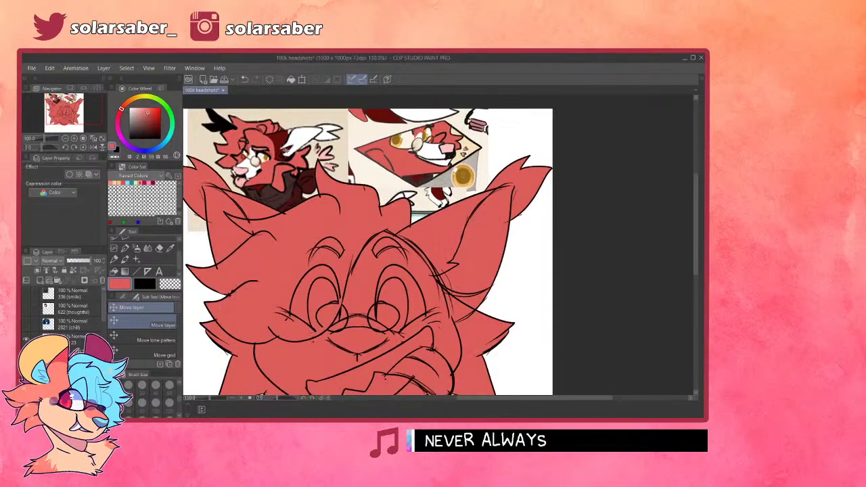
- Sample the dark red from the reference and paint mirrored bands across both ear bases with the Coloring pen
alt+click(281, 145)
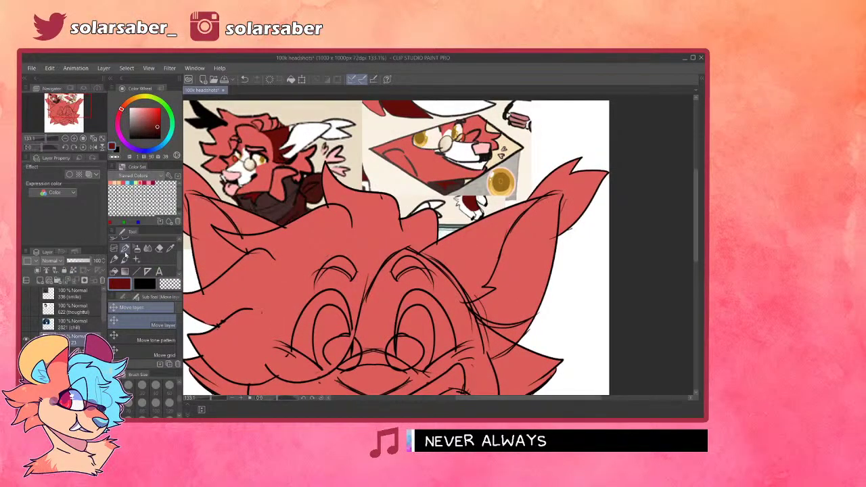
click(125, 249)
scroll(261, 305, down, 3)
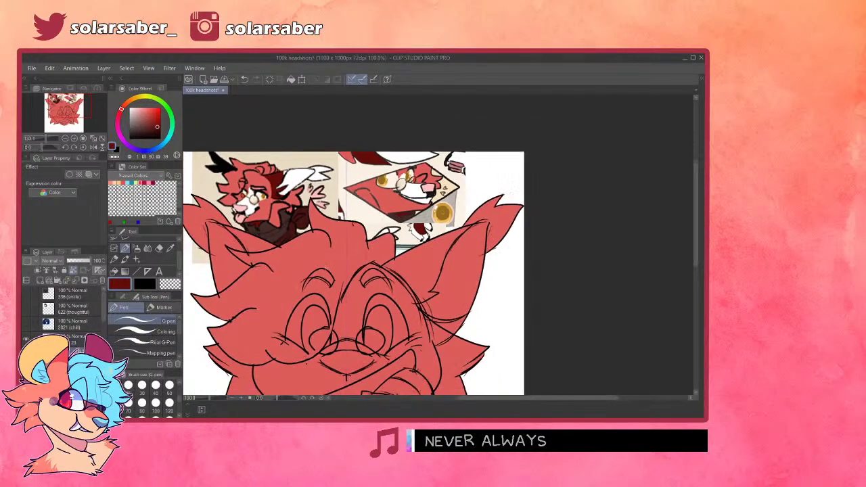
scroll(421, 189, up, 1)
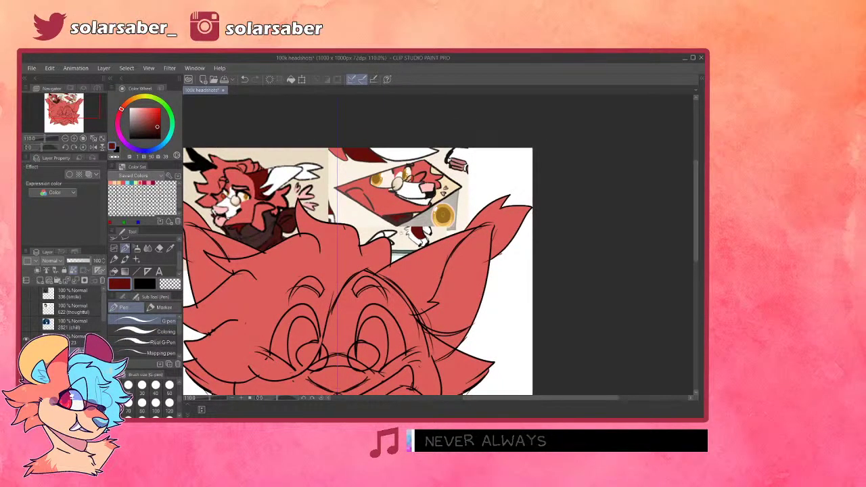
click(145, 331)
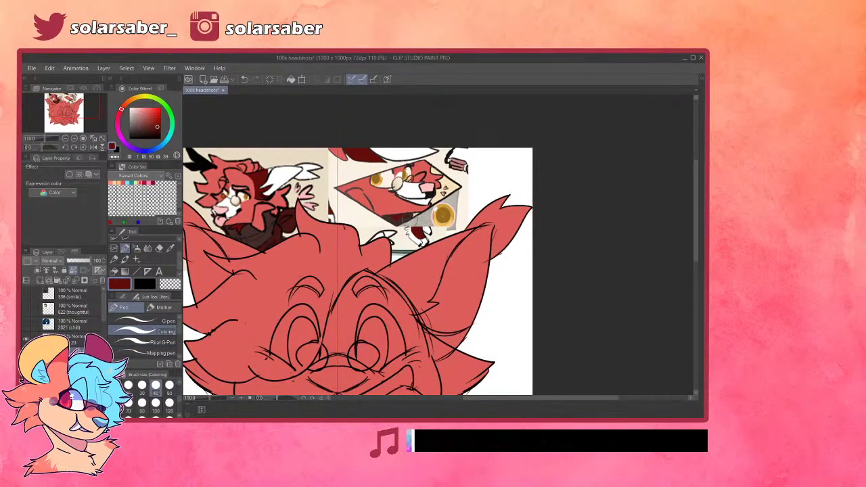
mouse_move(386, 272)
mouse_down()
mouse_move(418, 296)
mouse_move(401, 289)
mouse_move(415, 306)
mouse_move(471, 344)
mouse_up()
drag(433, 323, 479, 345)
drag(399, 264, 443, 311)
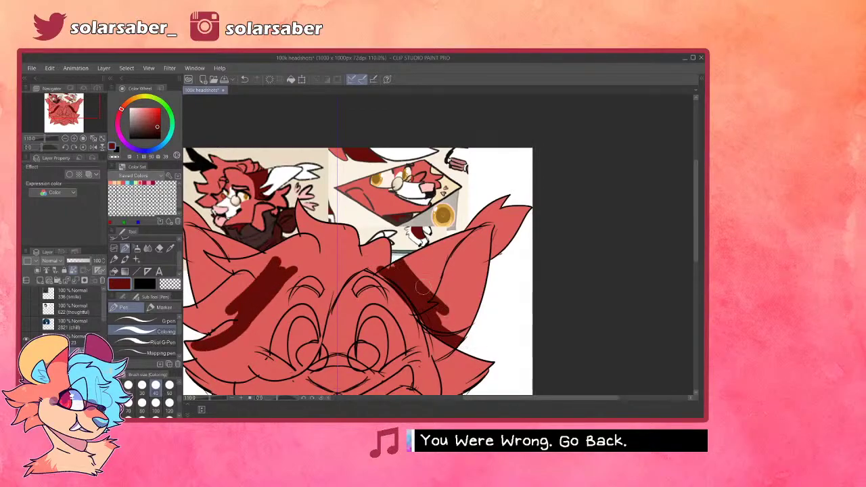
scroll(521, 220, down, 3)
scroll(467, 321, up, 3)
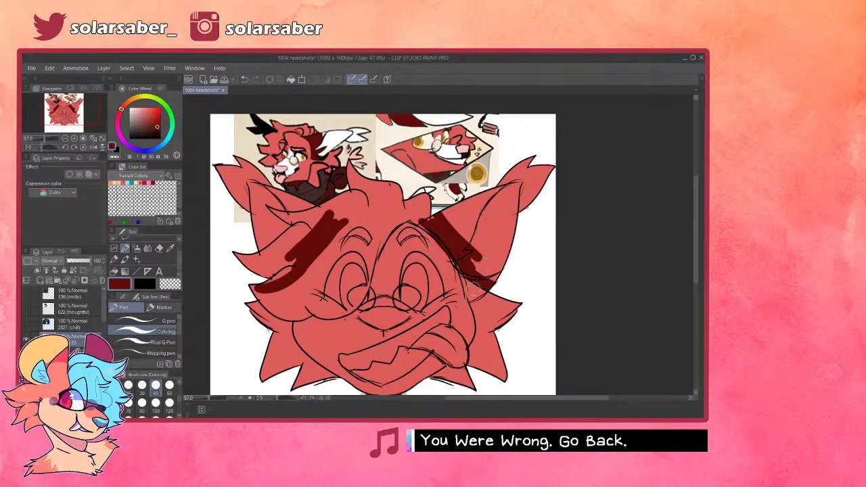
- Fill the side of both ears nearest the hair with dark red, extending the color up toward the ear tips
key(e)
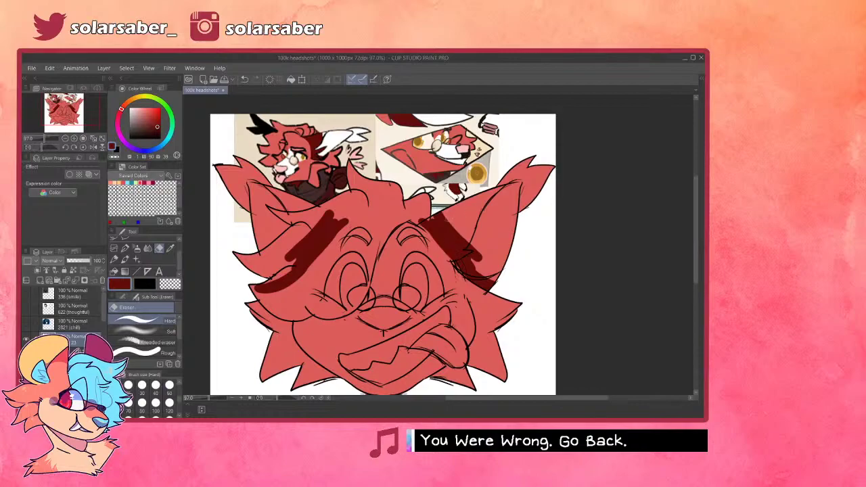
key(p)
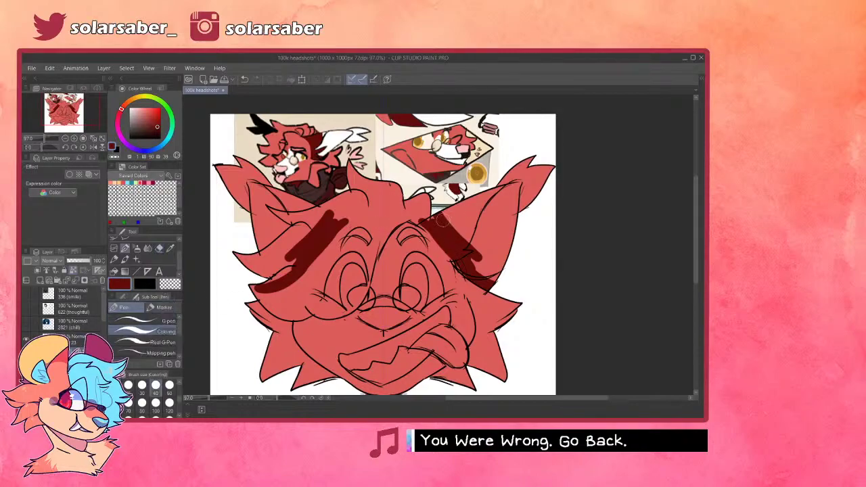
mouse_move(456, 210)
mouse_down()
mouse_move(474, 253)
mouse_move(480, 245)
mouse_move(469, 223)
mouse_move(486, 204)
mouse_up()
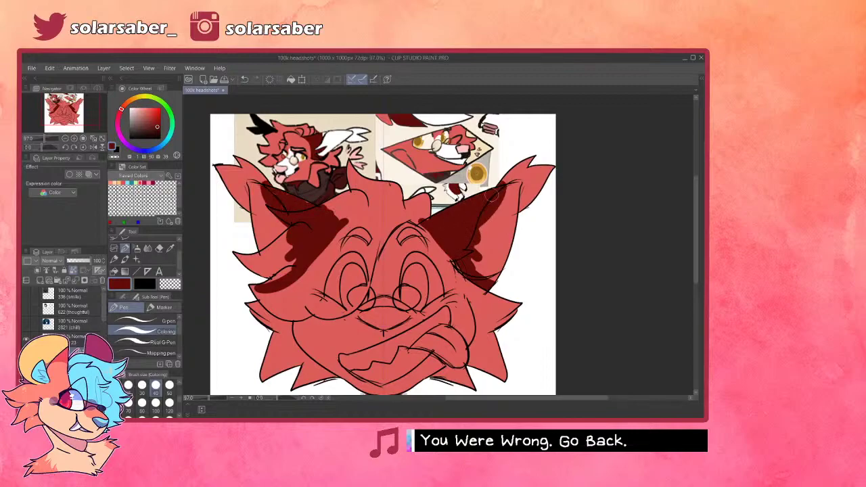
mouse_move(444, 248)
mouse_down()
mouse_move(477, 266)
mouse_move(486, 245)
mouse_up()
key(ctrl+z)
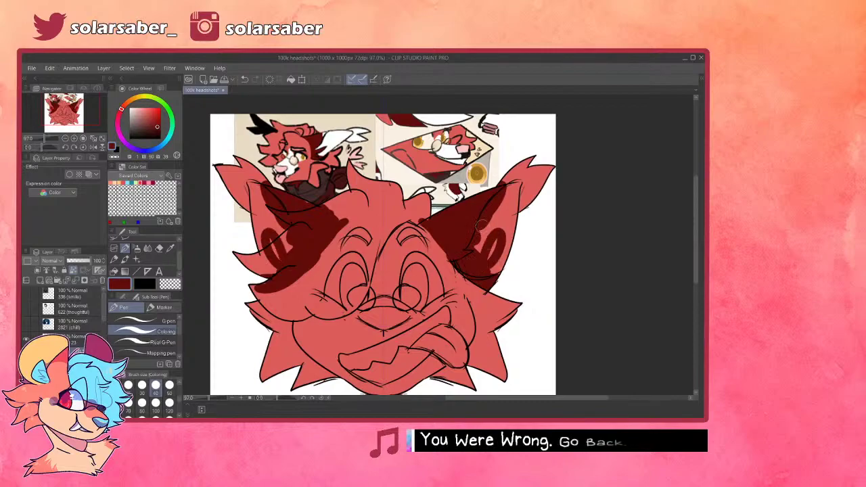
- Switch the drawing color to white and paint the tufted tips of both ears
click(130, 108)
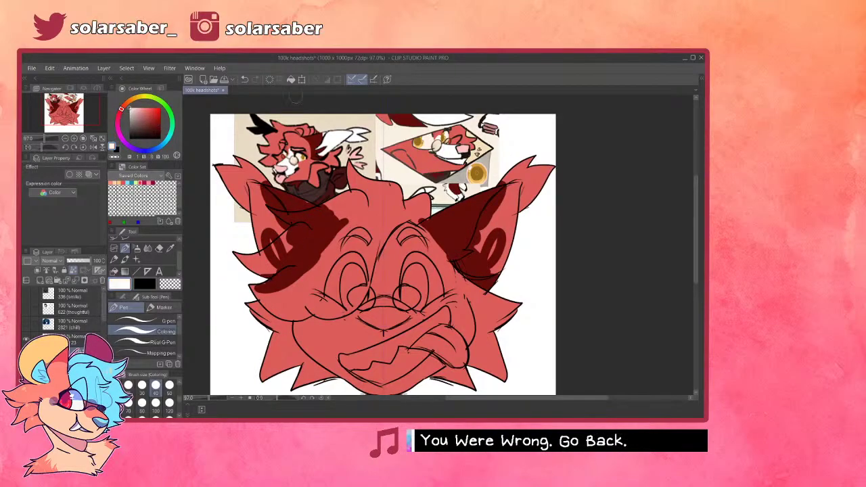
mouse_move(518, 181)
mouse_down()
mouse_move(499, 207)
mouse_move(528, 164)
mouse_move(539, 168)
mouse_move(519, 202)
mouse_move(556, 165)
mouse_up()
key(ctrl+z)
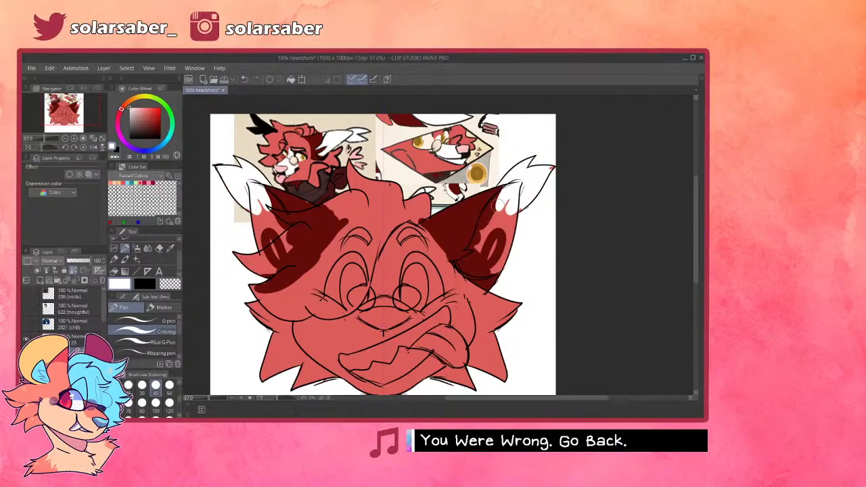
- Paint the outer section of both ears white from the tip down to the base, up to the dark red edge
scroll(497, 211, up, 5)
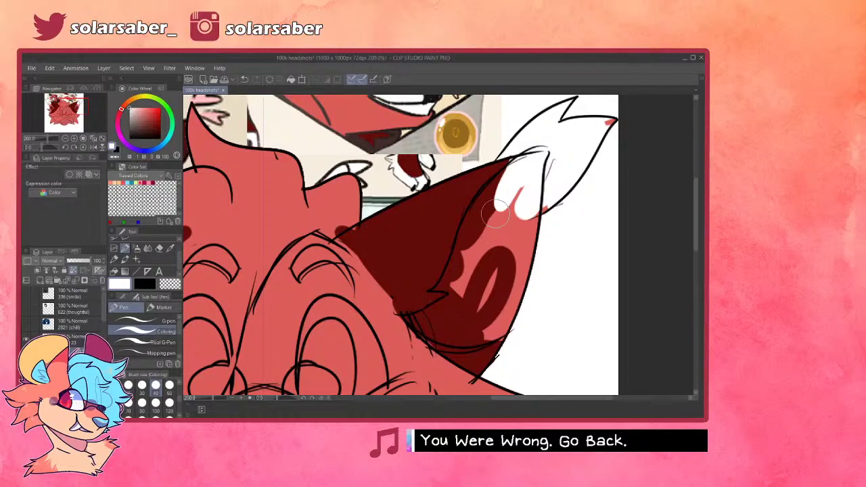
mouse_move(519, 176)
mouse_down()
mouse_move(603, 135)
mouse_move(593, 131)
mouse_move(545, 176)
mouse_move(530, 163)
mouse_move(462, 237)
mouse_up()
key(ctrl+z)
mouse_move(505, 179)
mouse_down()
mouse_move(458, 256)
mouse_move(499, 176)
mouse_move(501, 244)
mouse_move(512, 201)
mouse_move(503, 183)
mouse_move(467, 248)
mouse_move(498, 189)
mouse_move(474, 254)
mouse_move(473, 287)
mouse_up()
key(ctrl+z)
mouse_move(521, 223)
mouse_down()
mouse_move(553, 201)
mouse_move(517, 275)
mouse_up()
drag(482, 213, 463, 265)
drag(470, 236, 440, 284)
mouse_move(468, 254)
mouse_down()
mouse_move(427, 291)
mouse_move(453, 285)
mouse_move(436, 290)
mouse_move(470, 272)
mouse_move(494, 243)
mouse_move(490, 329)
mouse_move(424, 325)
mouse_move(470, 326)
mouse_move(464, 330)
mouse_move(441, 321)
mouse_move(518, 296)
mouse_move(479, 296)
mouse_move(448, 324)
mouse_move(419, 323)
mouse_move(474, 303)
mouse_move(415, 320)
mouse_move(495, 258)
mouse_move(446, 292)
mouse_move(480, 270)
mouse_move(439, 289)
mouse_up()
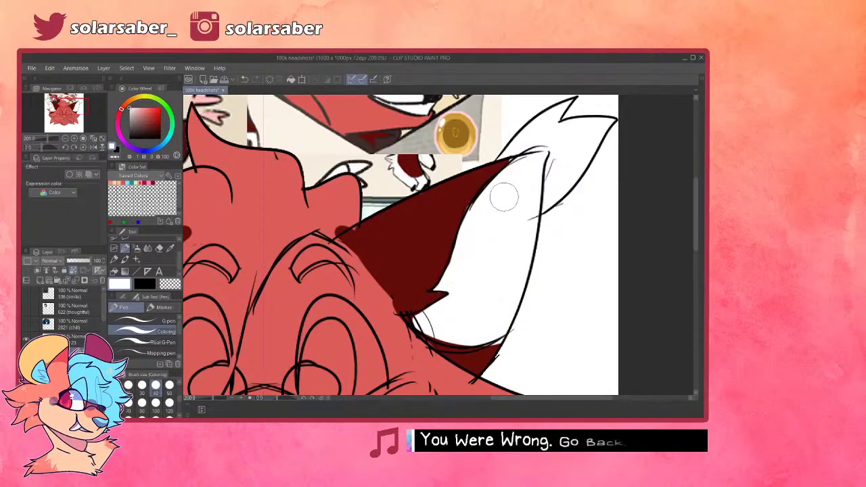
drag(421, 322, 469, 322)
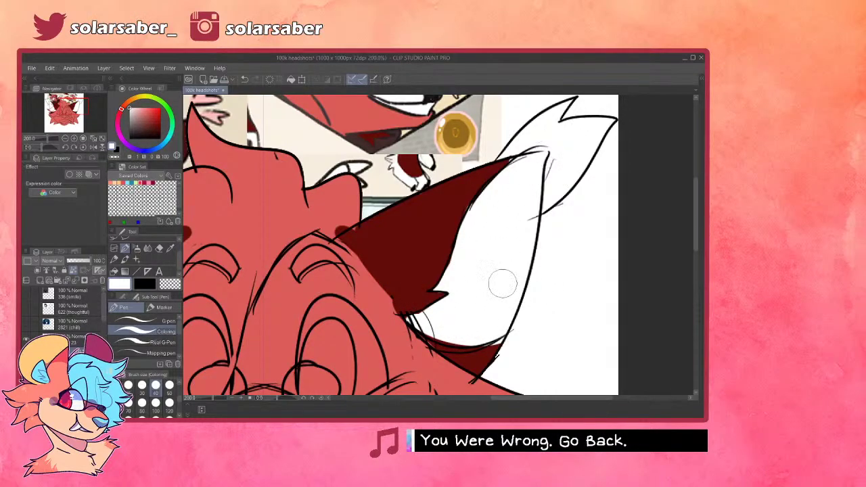
- Paint a symmetrical white patch over the nose bridge, nose and upper muzzle
scroll(588, 240, down, 5)
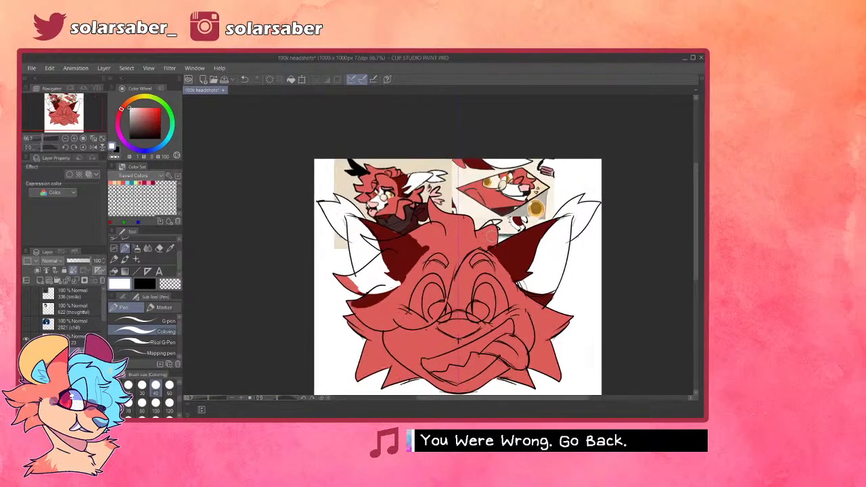
scroll(481, 193, up, 5)
scroll(393, 215, down, 4)
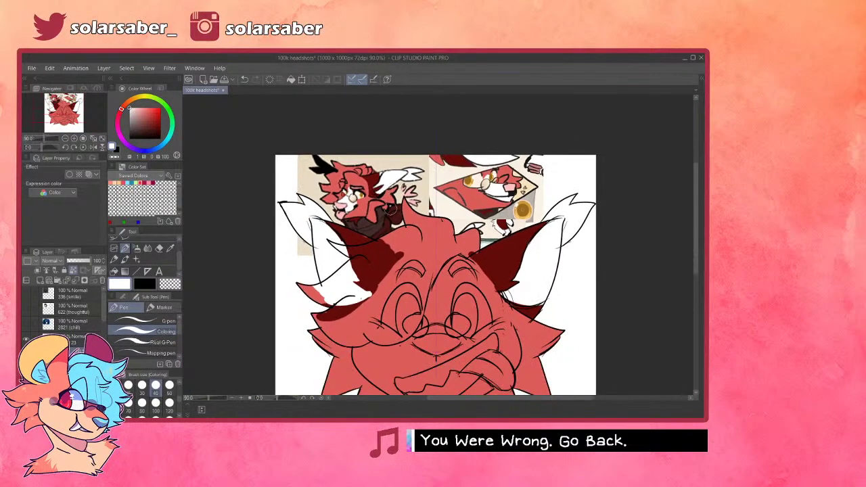
scroll(393, 176, down, 1)
scroll(422, 292, up, 2)
scroll(426, 297, down, 2)
scroll(454, 314, up, 2)
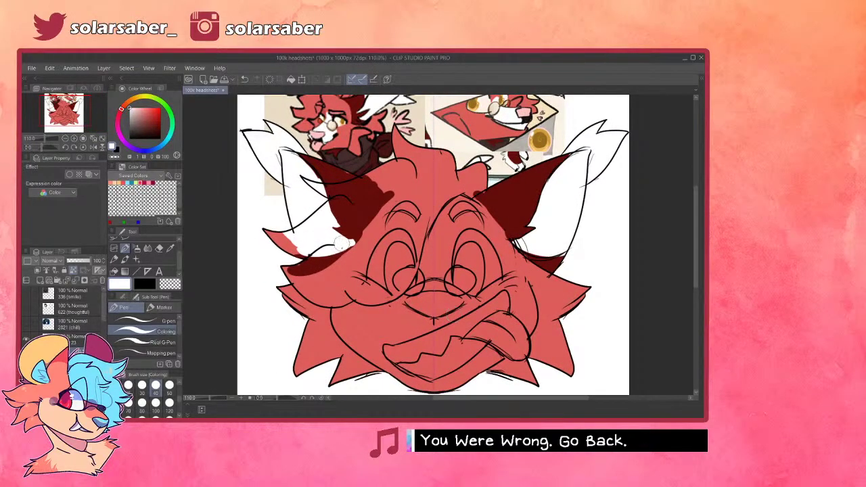
mouse_move(426, 284)
mouse_down()
mouse_move(429, 243)
mouse_move(427, 259)
mouse_move(440, 260)
mouse_move(425, 264)
mouse_move(431, 254)
mouse_move(432, 277)
mouse_move(435, 263)
mouse_move(424, 268)
mouse_move(454, 291)
mouse_move(404, 304)
mouse_up()
drag(462, 284, 462, 302)
mouse_move(408, 298)
mouse_down()
mouse_move(413, 319)
mouse_move(414, 301)
mouse_move(433, 329)
mouse_up()
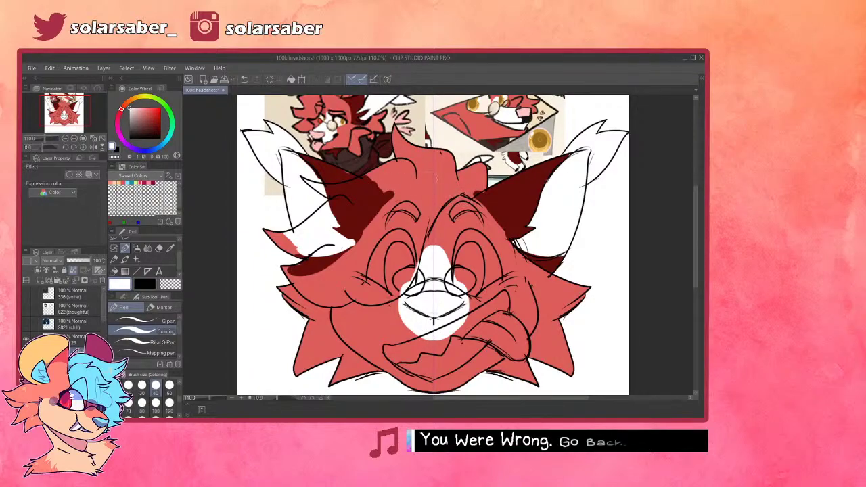
- Paint a symmetrical dark grey patch on the muzzle below the nose and fill the nose with light pink sampled from the reference
drag(130, 137, 117, 137)
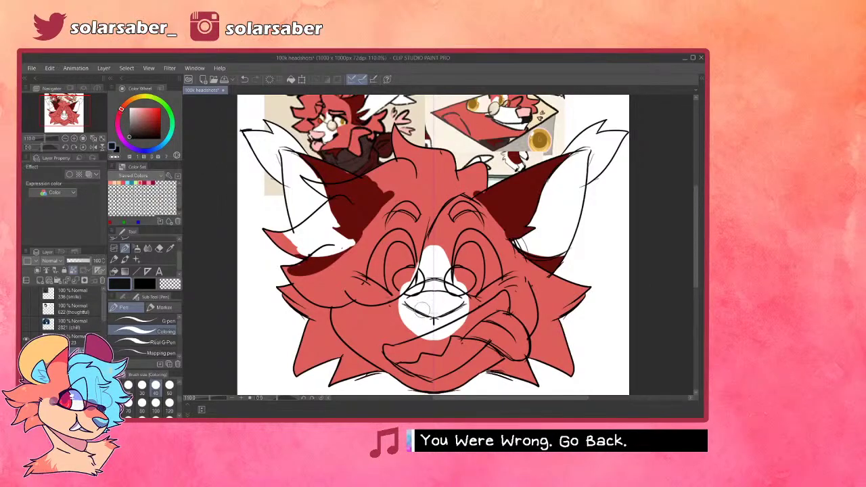
drag(423, 309, 424, 338)
drag(443, 309, 442, 338)
key(ctrl+z)
key(ctrl+z)
click(127, 130)
key(ctrl+y)
key(ctrl+y)
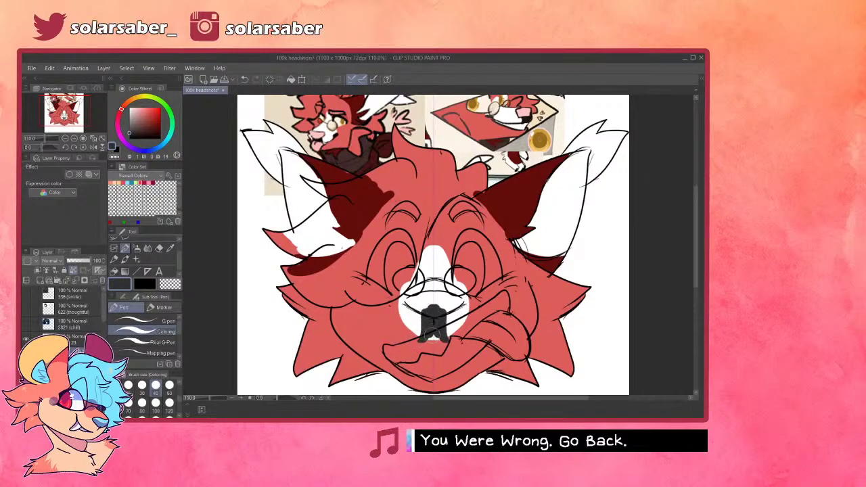
drag(420, 310, 419, 337)
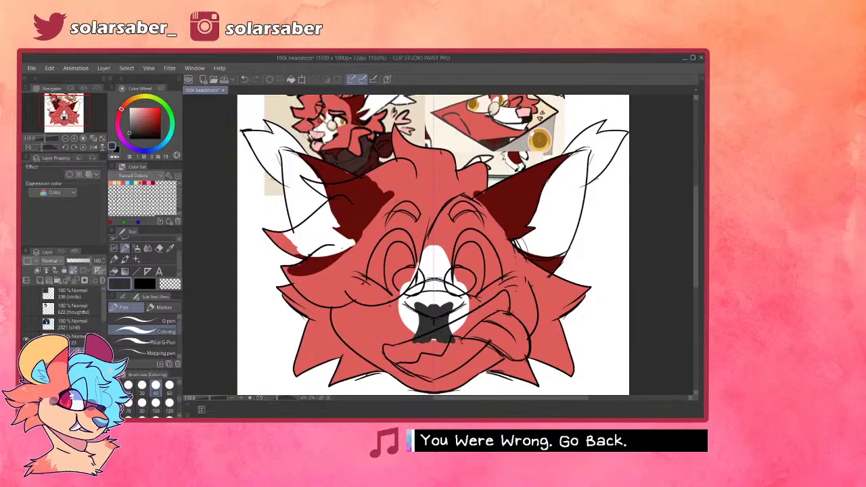
alt+click(316, 137)
mouse_move(410, 303)
mouse_down()
mouse_move(429, 311)
mouse_move(418, 299)
mouse_move(442, 302)
mouse_up()
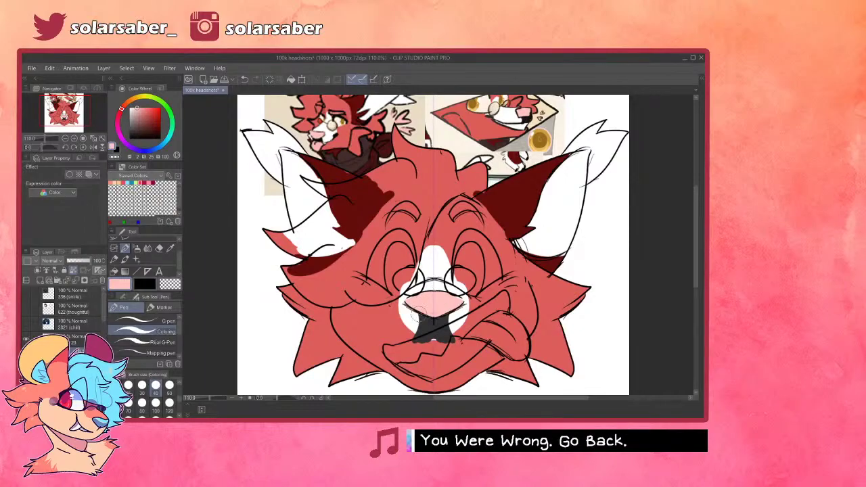
- Move the reference images up and over so the small headshot with the glasses notes is uncovered above the drawing
scroll(418, 314, up, 2)
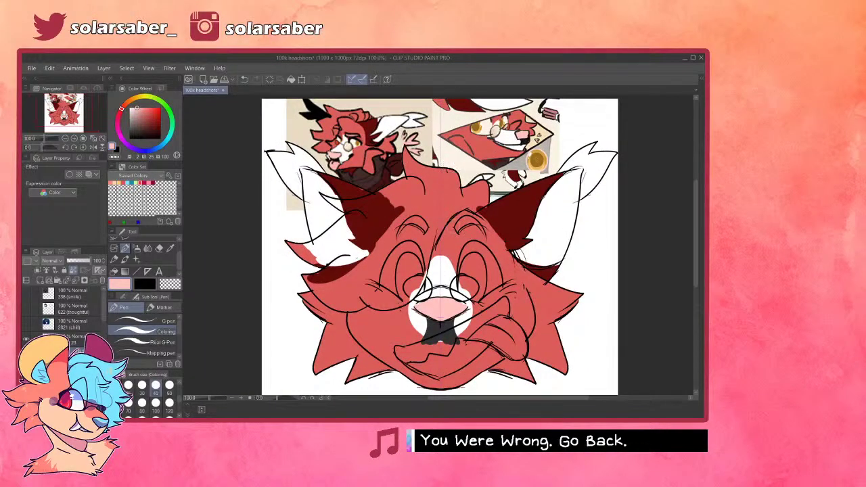
scroll(323, 143, up, 1)
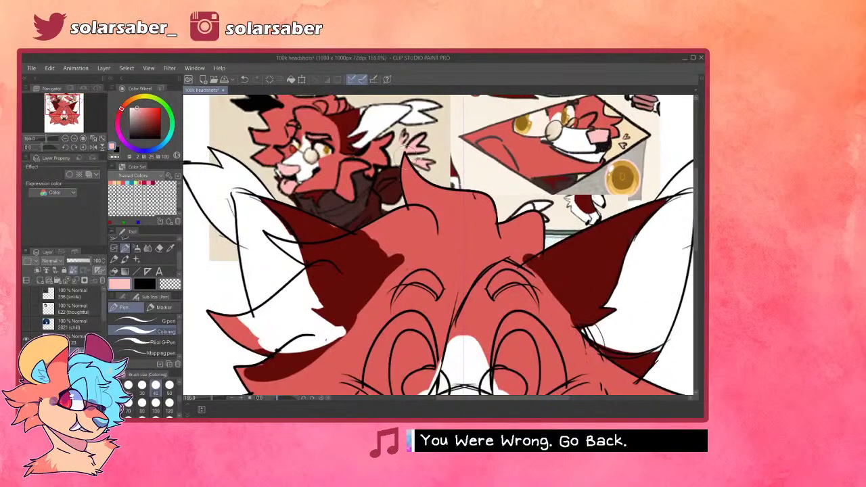
scroll(298, 138, up, 2)
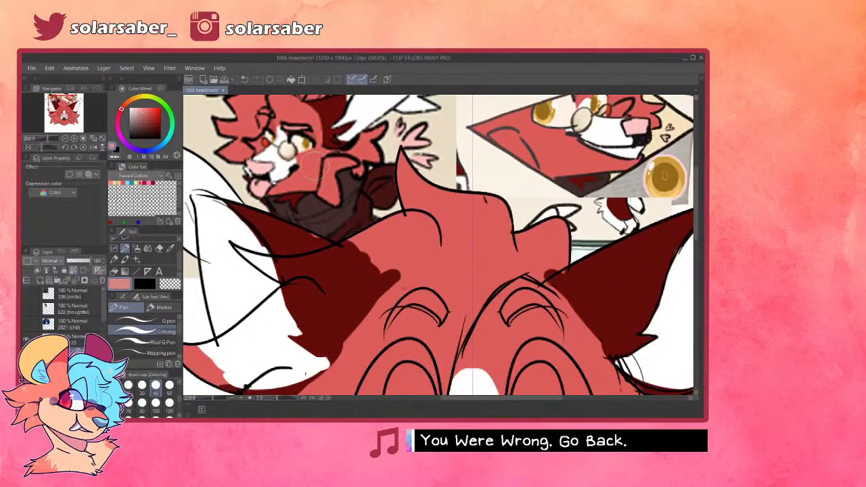
scroll(312, 167, up, 2)
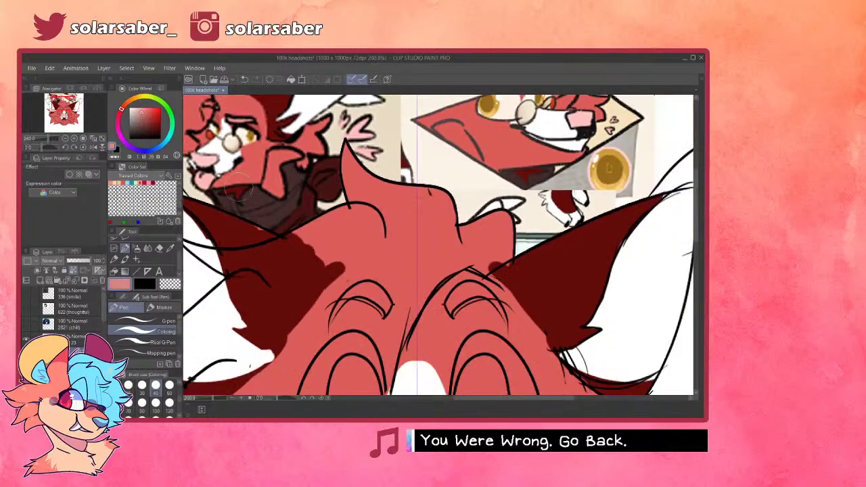
scroll(286, 205, down, 7)
click(71, 379)
key(k)
drag(301, 190, 335, 134)
scroll(404, 147, up, 3)
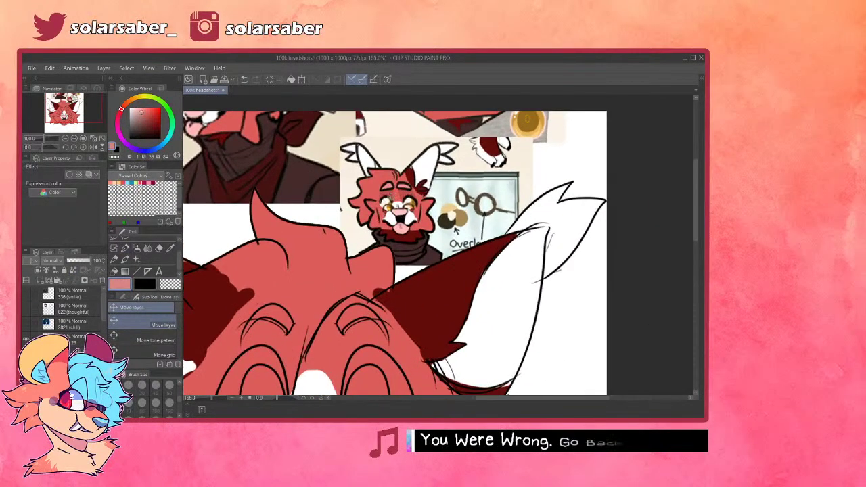
- Sample the darker red from the reference and paint symmetrical shading around both eyes, from the eyebrows down over the eyelids
scroll(420, 164, down, 7)
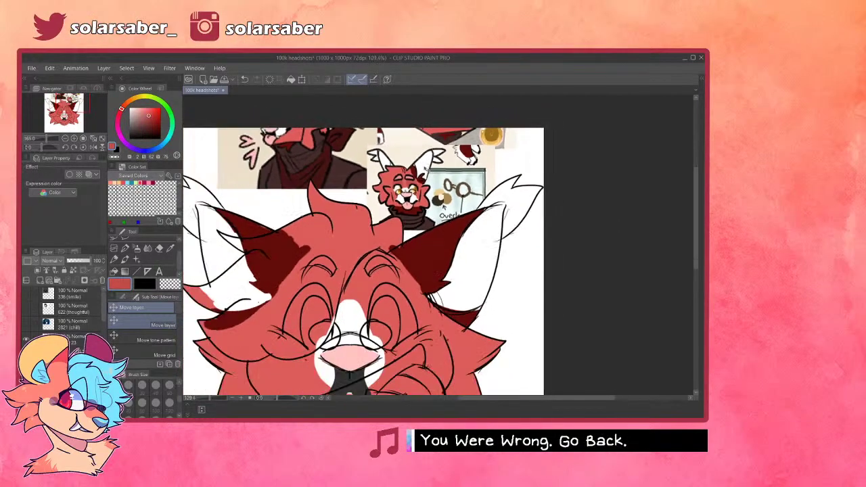
scroll(346, 301, up, 6)
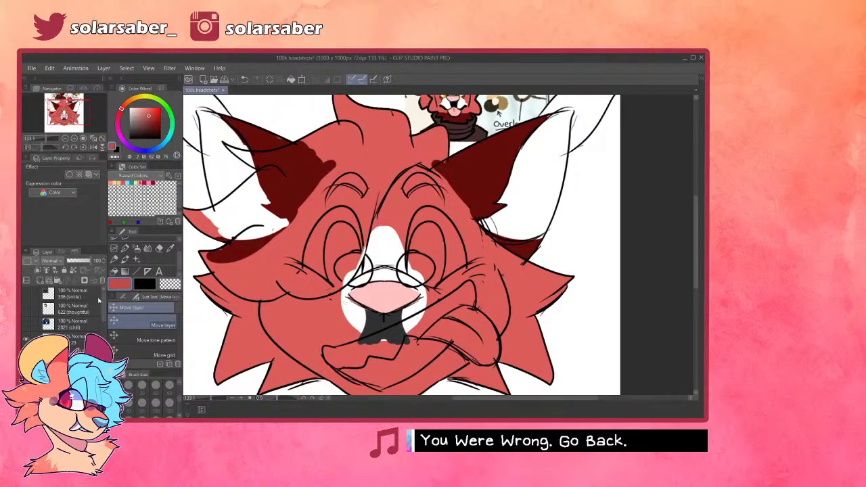
click(76, 352)
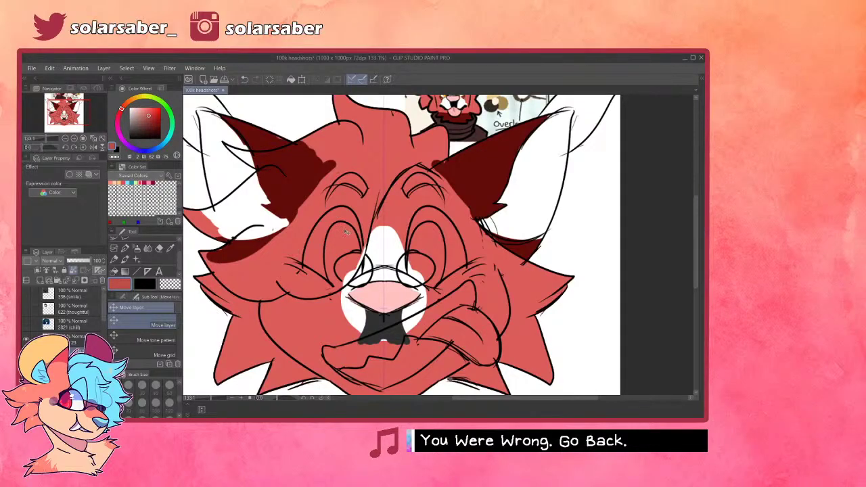
key(p)
mouse_move(418, 195)
mouse_down()
mouse_move(403, 266)
mouse_move(450, 256)
mouse_up()
key(ctrl+z)
drag(431, 192, 459, 261)
mouse_move(426, 228)
mouse_down()
mouse_move(435, 205)
mouse_move(422, 238)
mouse_move(436, 228)
mouse_up()
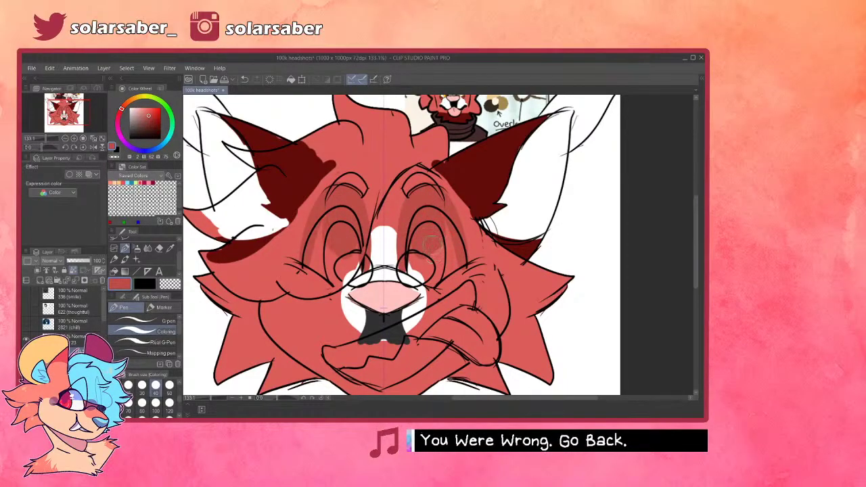
- Sample salmon pink from the reference headshot, color both eyebrows with it, and pick up the darker red of the eye shading
scroll(422, 310, down, 3)
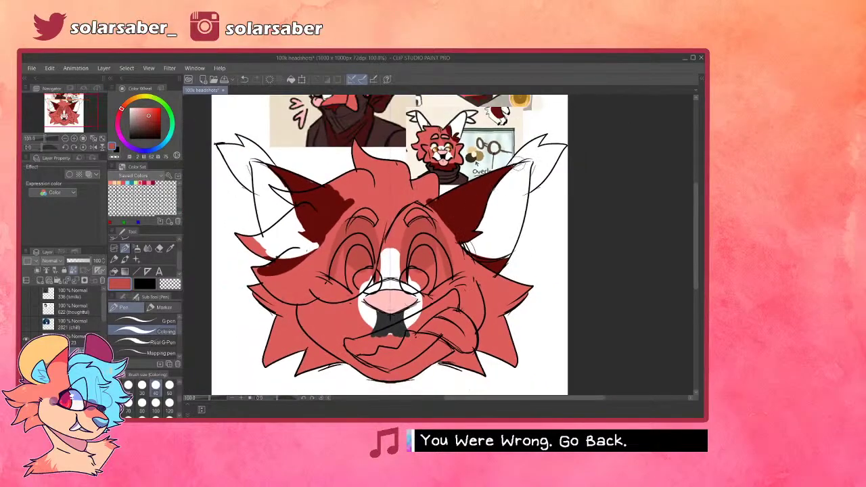
scroll(507, 165, up, 3)
scroll(437, 138, up, 3)
alt+click(435, 125)
alt+click(429, 127)
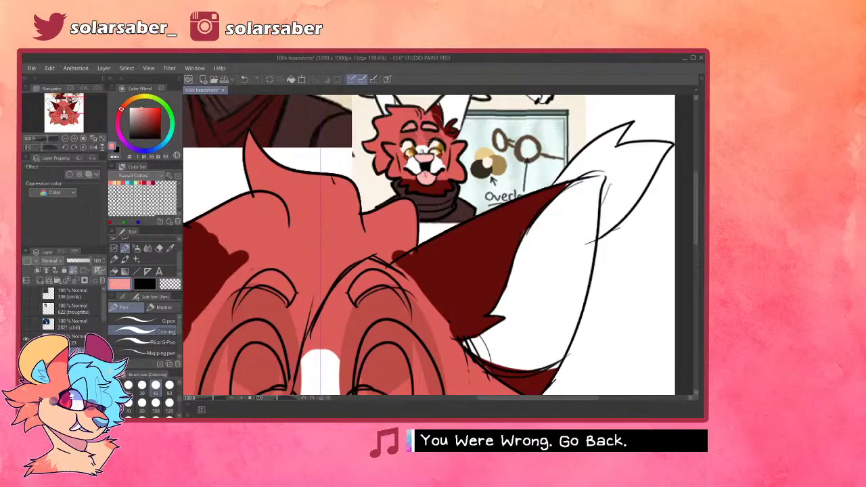
scroll(371, 274, down, 1)
scroll(369, 288, up, 1)
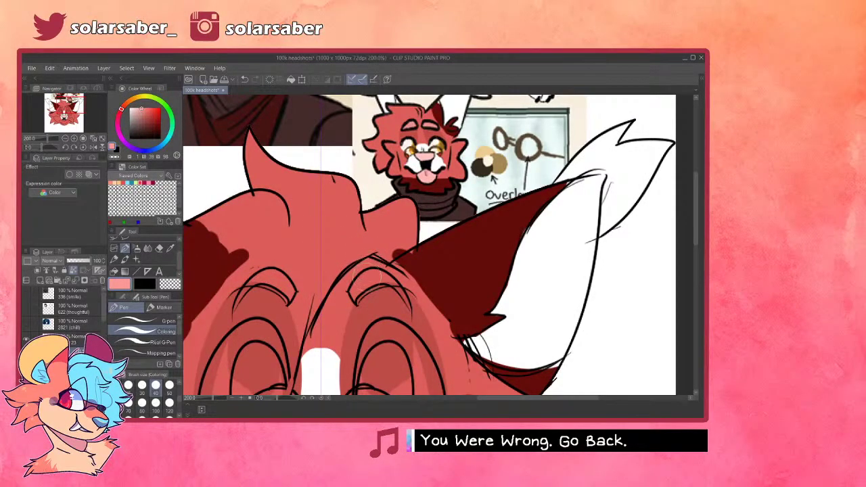
mouse_move(357, 270)
mouse_down()
mouse_move(354, 292)
mouse_move(367, 280)
mouse_move(358, 284)
mouse_move(389, 301)
mouse_up()
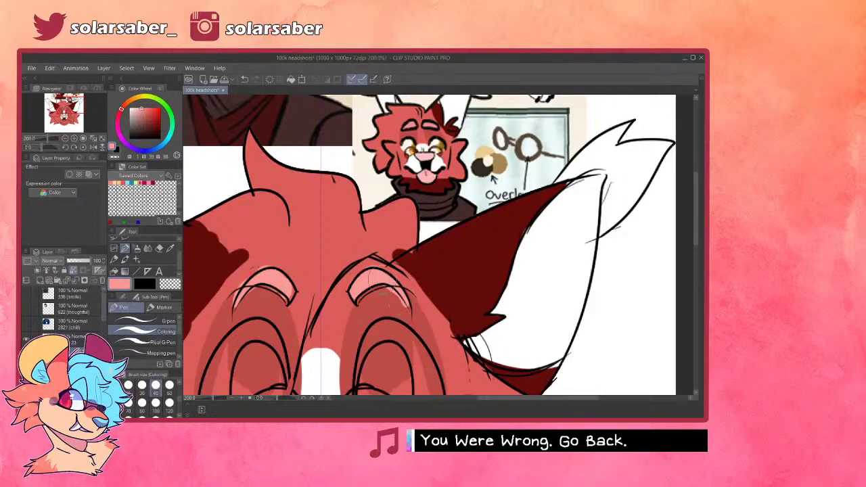
alt+click(376, 300)
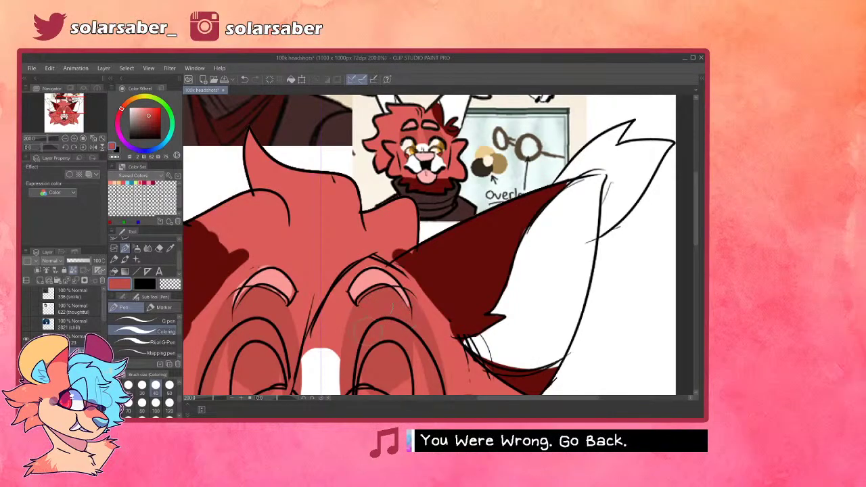
- Auto-select the hair mass over the face together with the enclosed eye areas on the line art, and expand the selection
scroll(367, 334, down, 4)
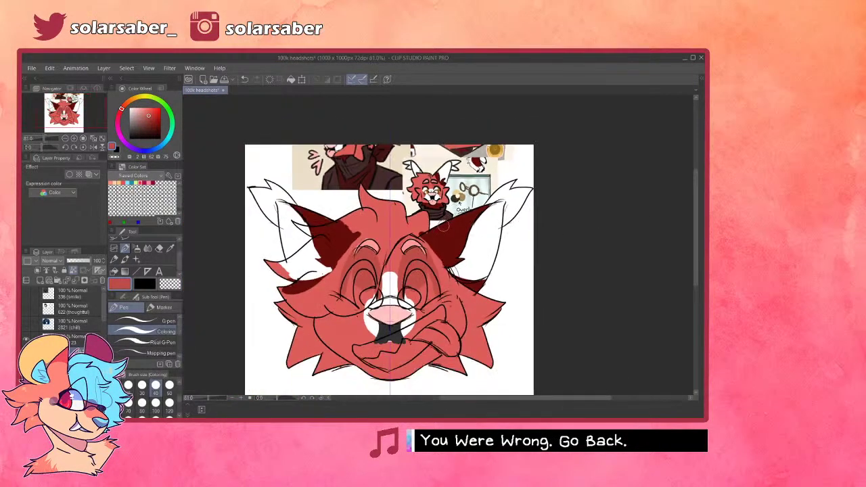
scroll(464, 221, up, 1)
scroll(463, 177, up, 4)
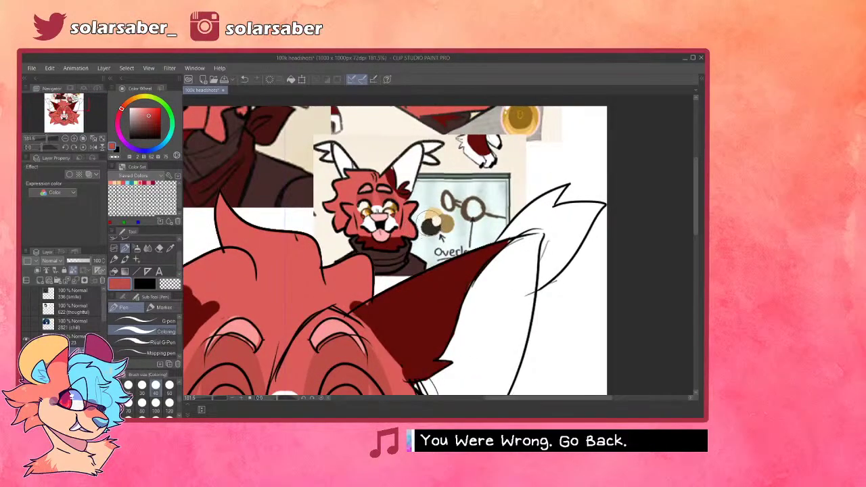
scroll(468, 171, down, 3)
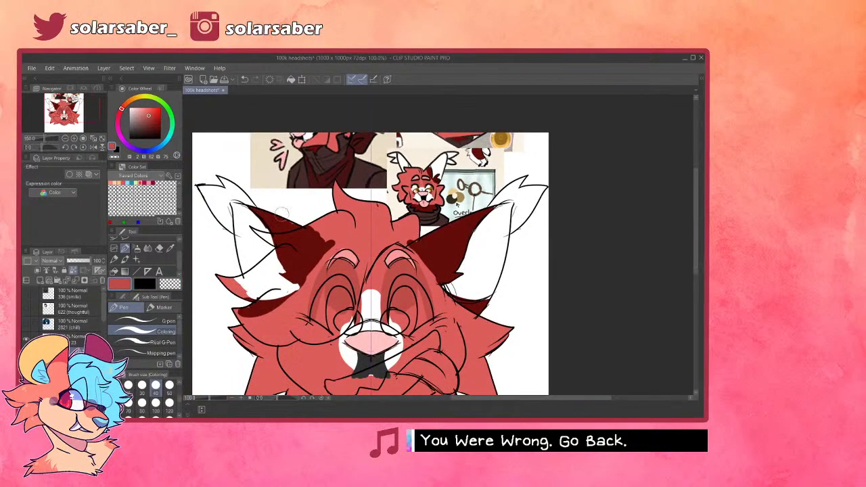
scroll(315, 307, up, 3)
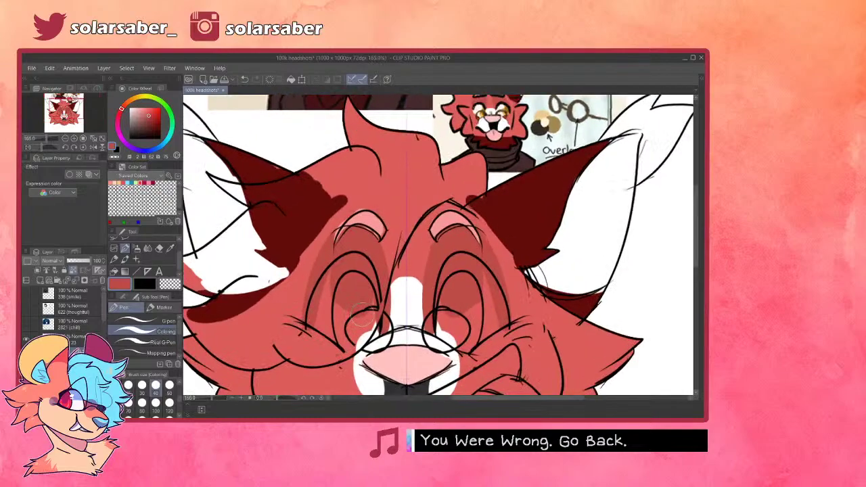
key(ctrl)
scroll(411, 299, down, 1)
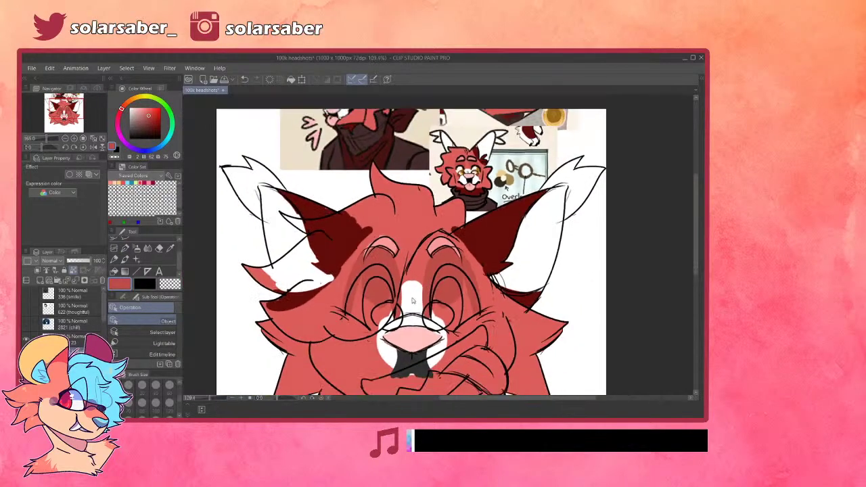
scroll(398, 237, up, 1)
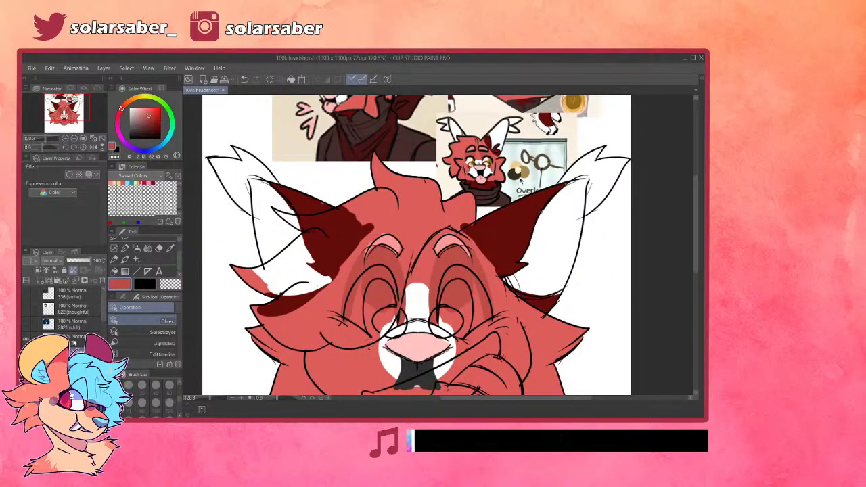
key(e)
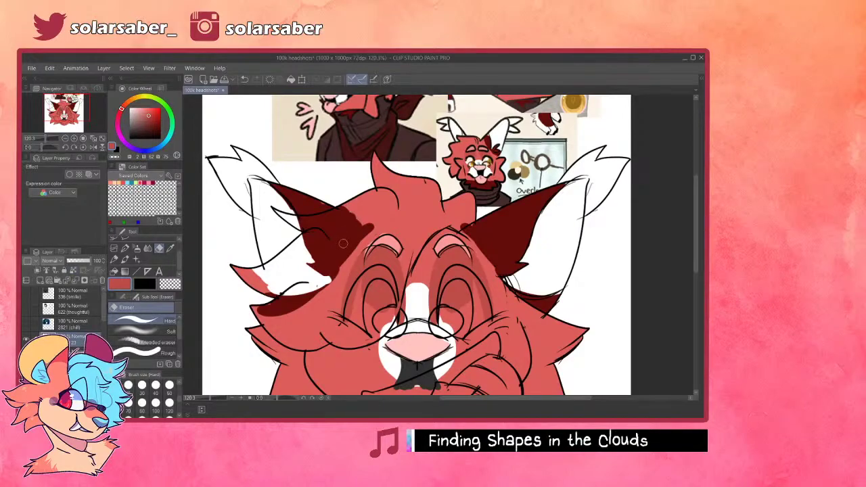
key(w)
click(341, 248)
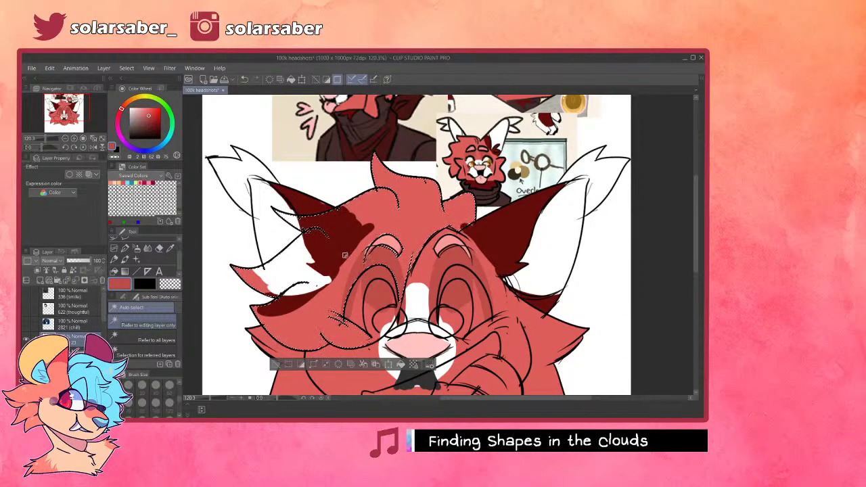
shift+click(357, 289)
shift+click(380, 299)
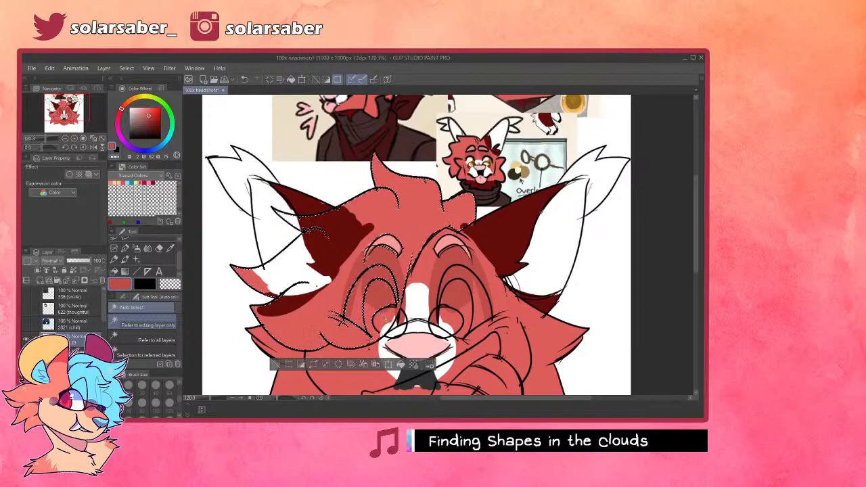
click(313, 364)
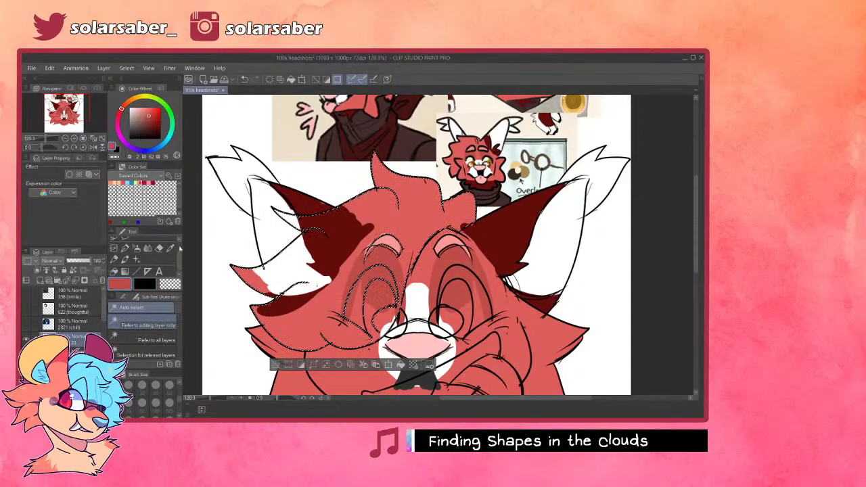
- Sample the light red of the hair and fill the selected hair and eye areas with it, covering the dark red ear base
alt+click(376, 198)
click(400, 364)
key(ctrl+d)
key(ctrl+z)
key(ctrl+z)
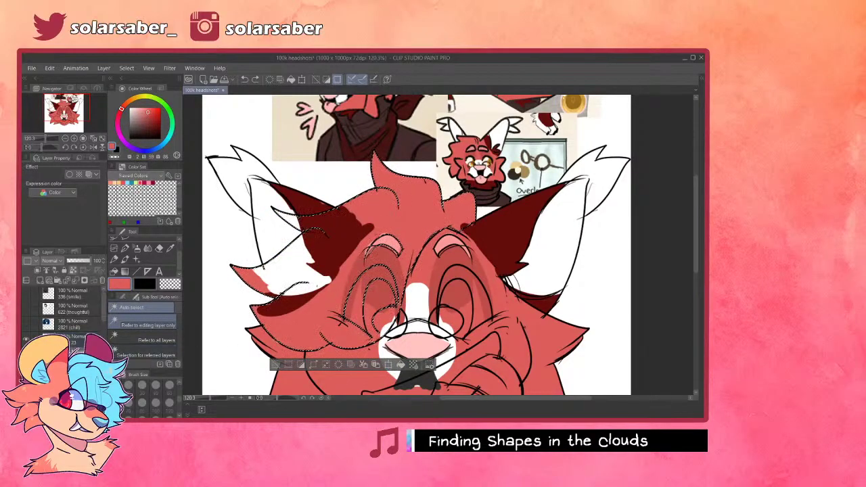
key(Delete)
click(399, 366)
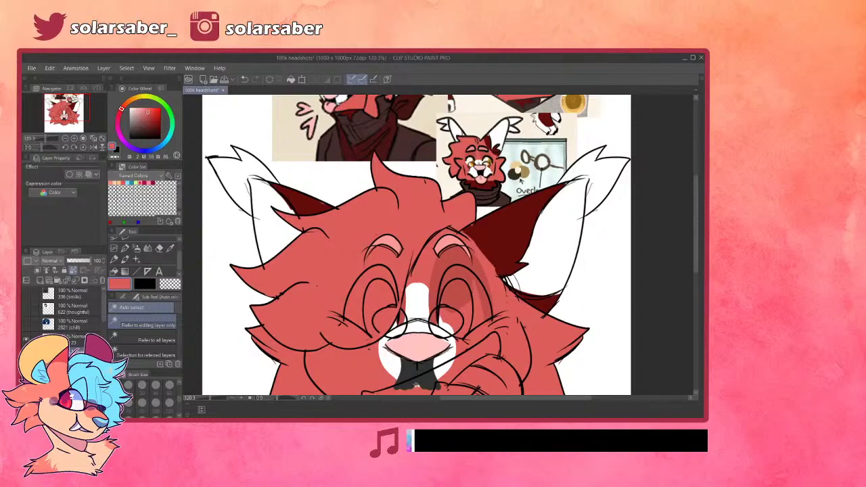
- Paint the hair tuft overlapping the dark red ear and the eyebrow on the hair-covered side in the same light red
drag(372, 223, 301, 223)
drag(460, 248, 507, 247)
key(p)
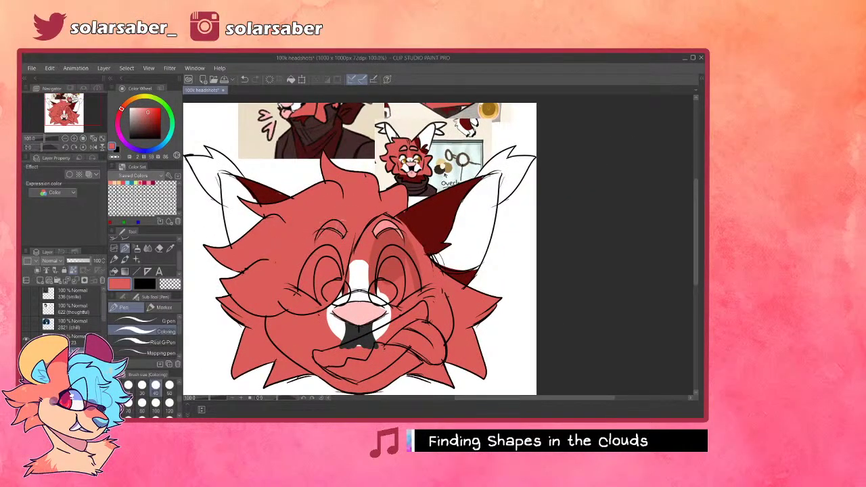
scroll(314, 237, down, 2)
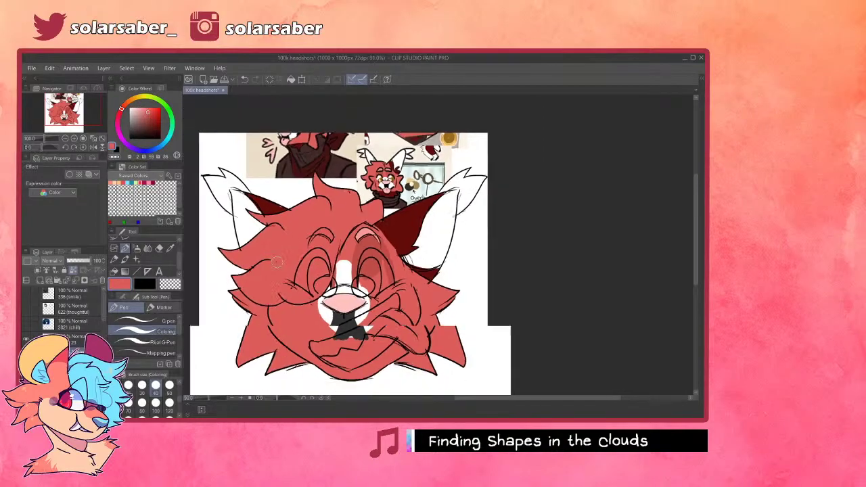
scroll(344, 352, up, 4)
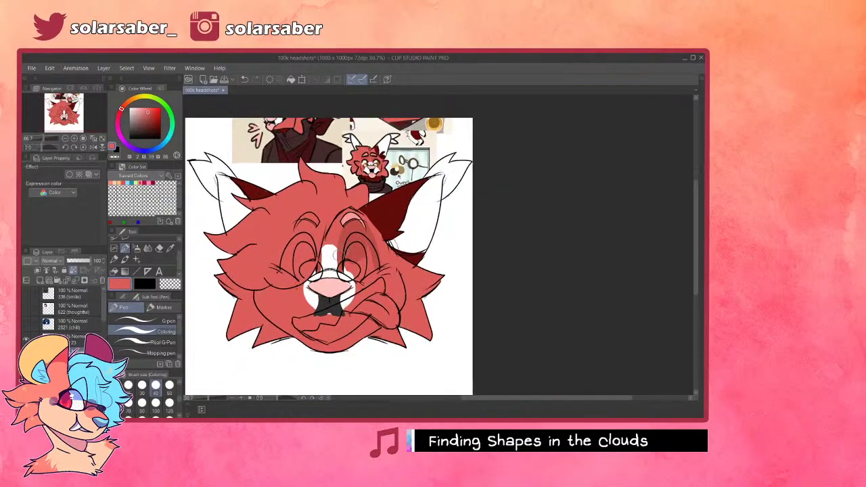
- Choose white and paint the eyeball of the open eye with the Coloring pen
drag(142, 134, 96, 62)
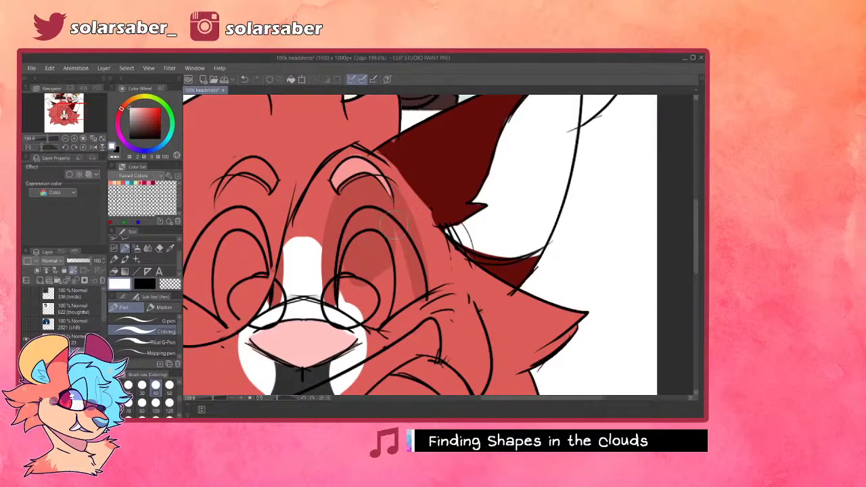
drag(370, 213, 353, 250)
mouse_move(391, 224)
mouse_down()
mouse_move(366, 215)
mouse_move(401, 251)
mouse_move(396, 233)
mouse_move(417, 281)
mouse_move(391, 312)
mouse_move(384, 278)
mouse_move(352, 254)
mouse_move(363, 276)
mouse_move(389, 270)
mouse_move(406, 286)
mouse_move(386, 307)
mouse_up()
key(ctrl+z)
key(ctrl+z)
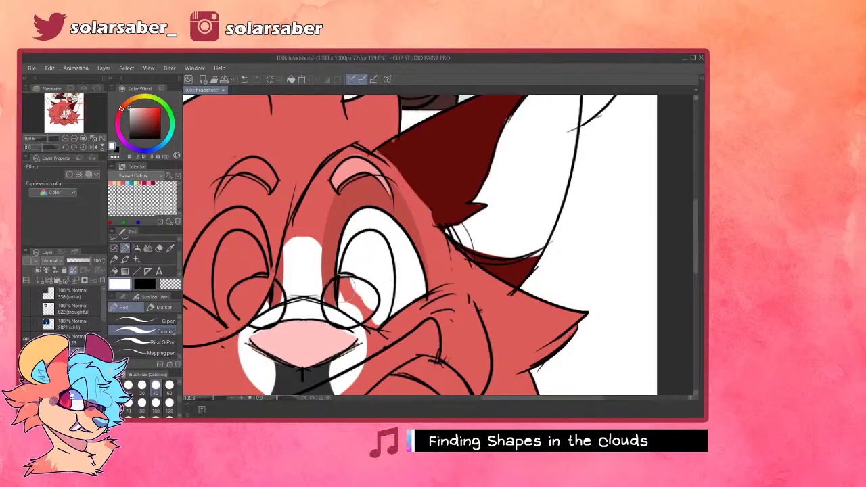
- Sample the golden yellow of the eye in the reference image and fill the open eye's iris with it
scroll(339, 313, down, 4)
scroll(374, 203, up, 3)
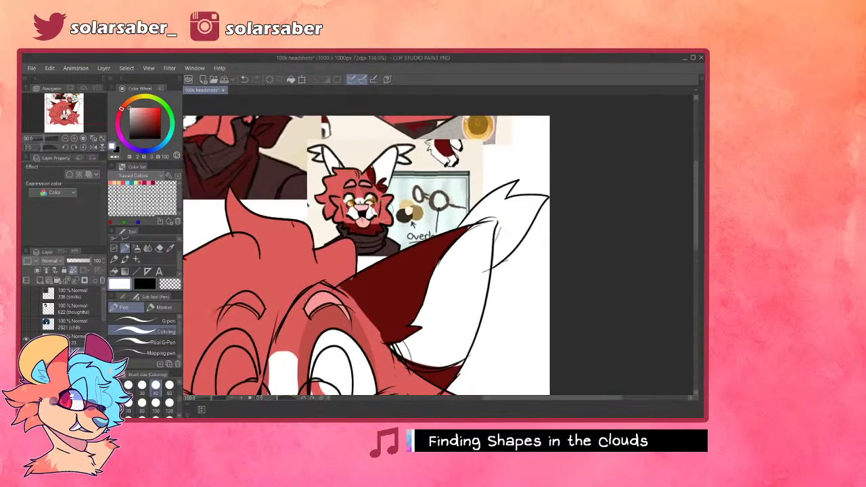
scroll(501, 123, up, 3)
alt+click(450, 120)
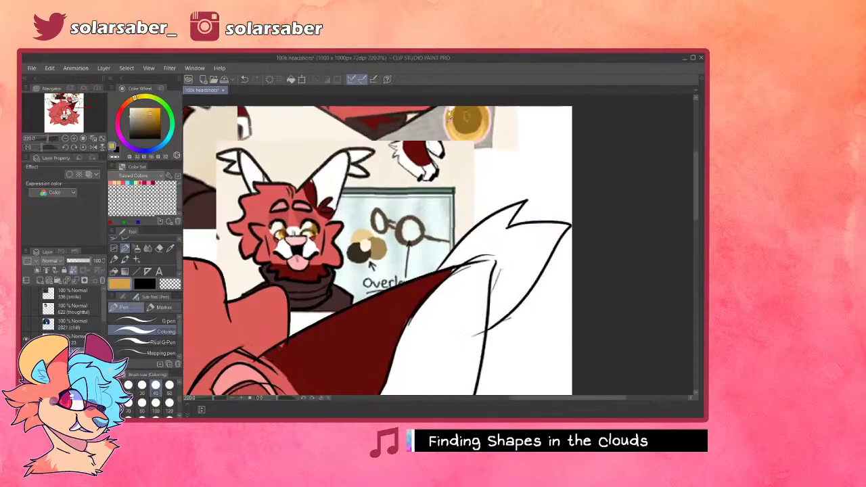
scroll(469, 124, down, 7)
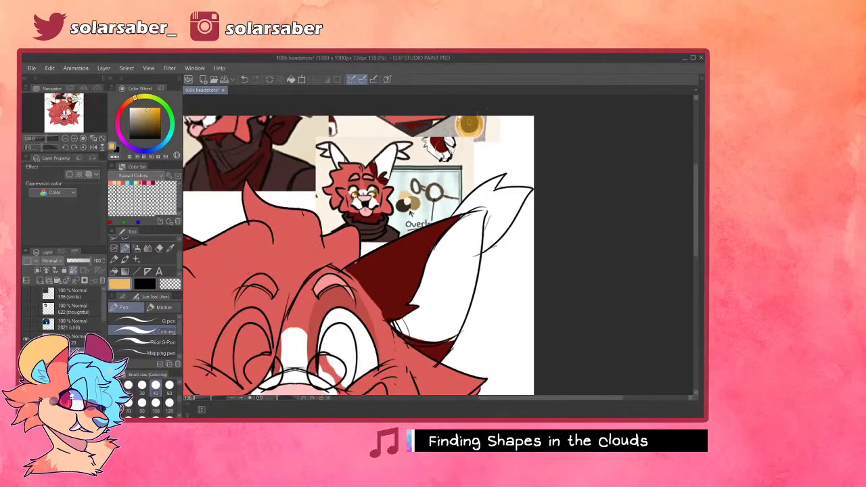
scroll(365, 316, up, 4)
scroll(378, 311, up, 2)
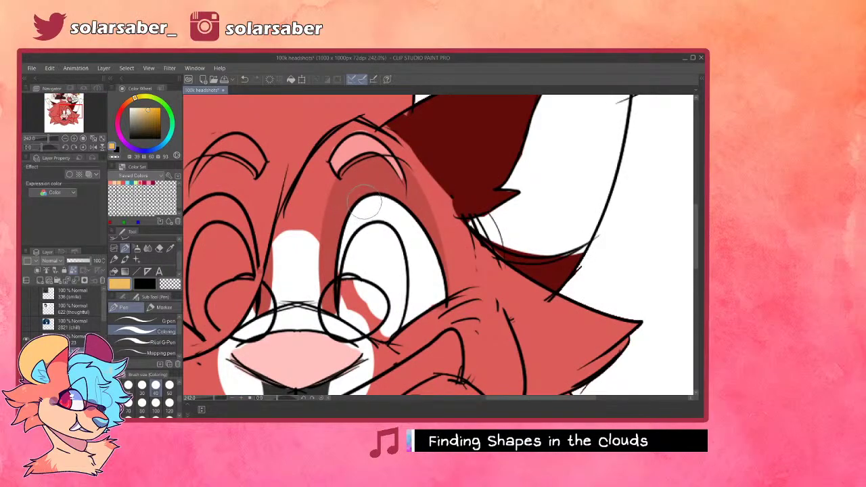
mouse_move(376, 233)
mouse_down()
mouse_move(351, 305)
mouse_move(364, 317)
mouse_move(347, 312)
mouse_move(374, 332)
mouse_move(357, 315)
mouse_move(381, 322)
mouse_move(371, 328)
mouse_move(393, 315)
mouse_up()
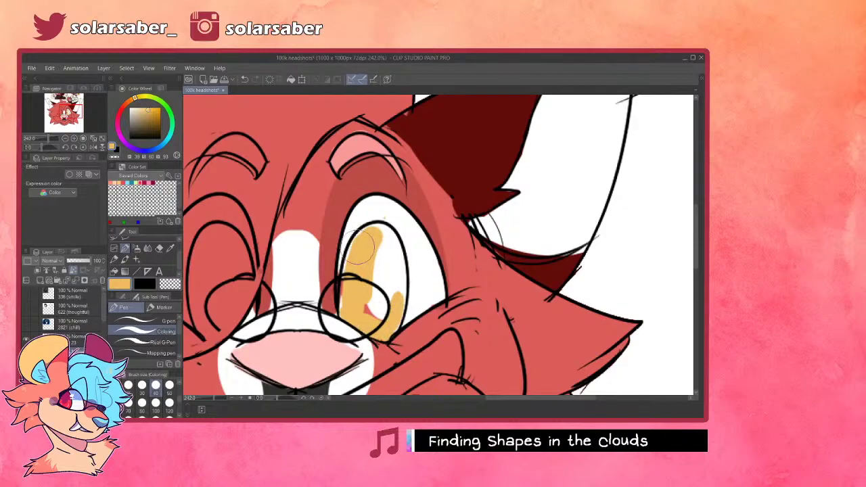
mouse_move(394, 277)
mouse_down()
mouse_move(380, 258)
mouse_move(372, 302)
mouse_move(350, 278)
mouse_move(351, 314)
mouse_move(353, 284)
mouse_move(384, 316)
mouse_move(401, 290)
mouse_move(388, 320)
mouse_up()
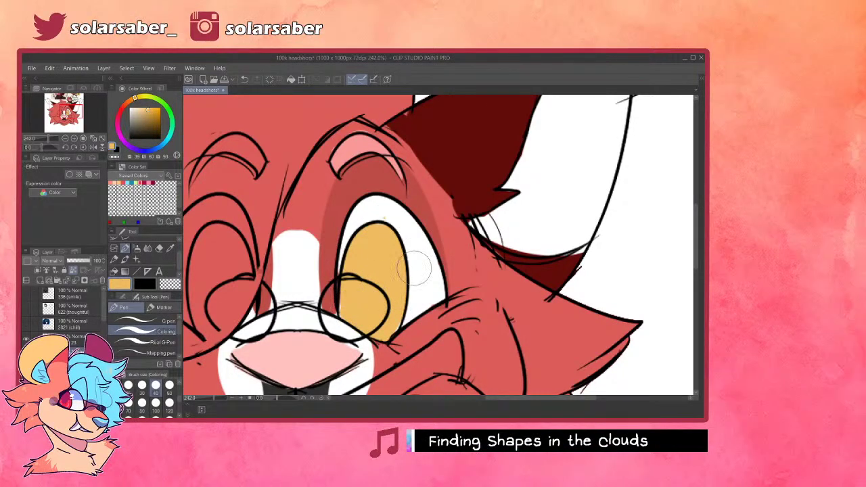
- Sample a darker gold from the reference eye and shade the upper part of the iris with the Soft airbrush
scroll(414, 268, down, 12)
scroll(441, 202, up, 5)
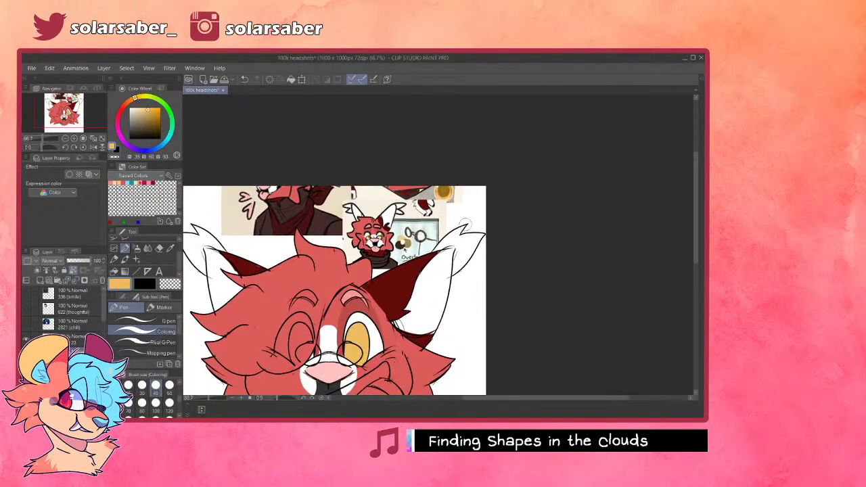
scroll(440, 202, up, 1)
scroll(440, 182, up, 3)
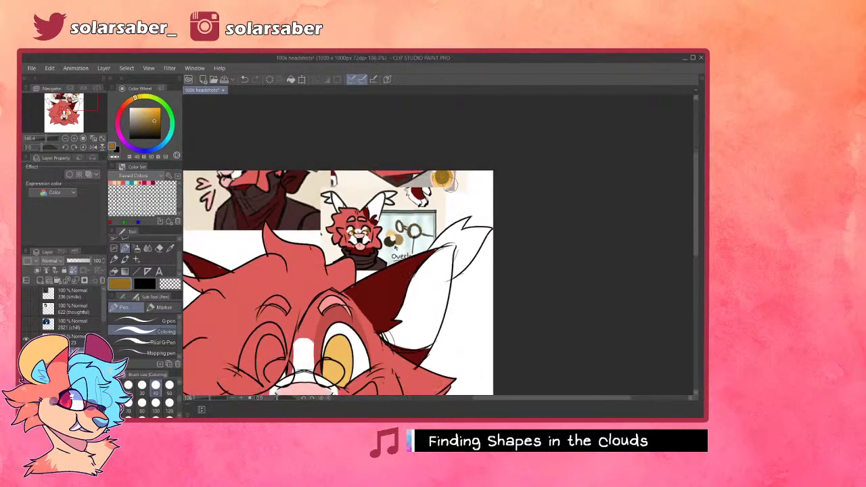
scroll(450, 180, down, 2)
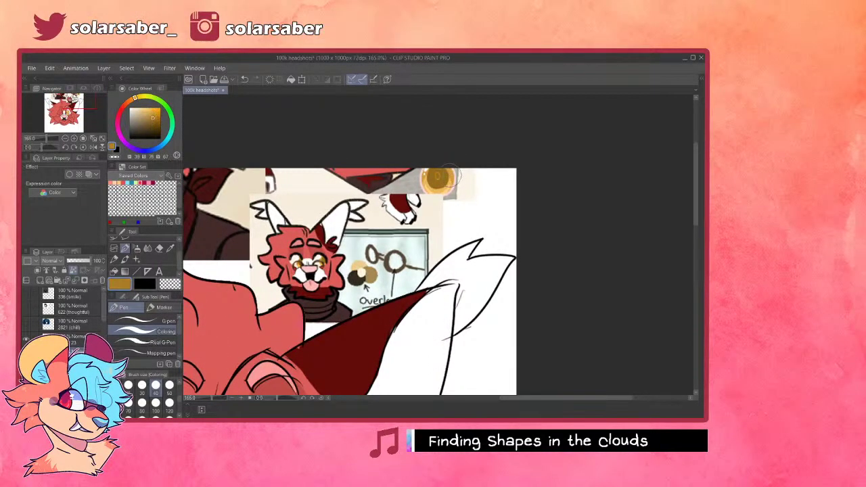
scroll(433, 202, down, 3)
scroll(359, 338, up, 3)
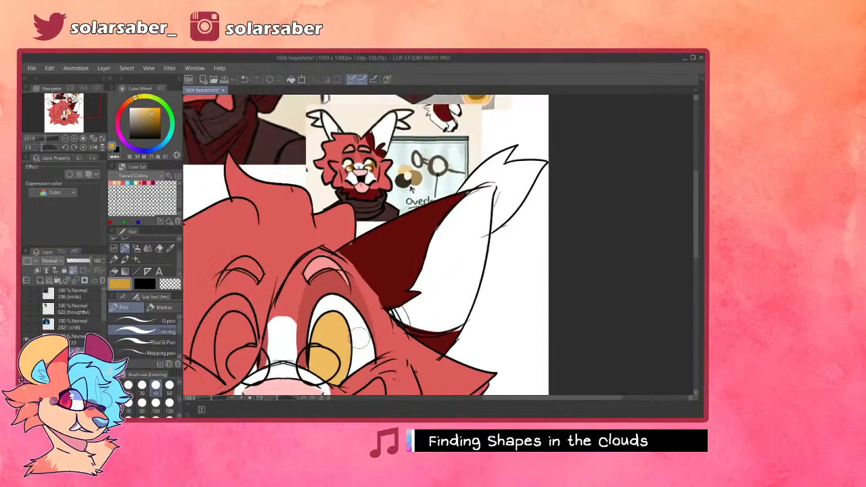
scroll(359, 337, up, 4)
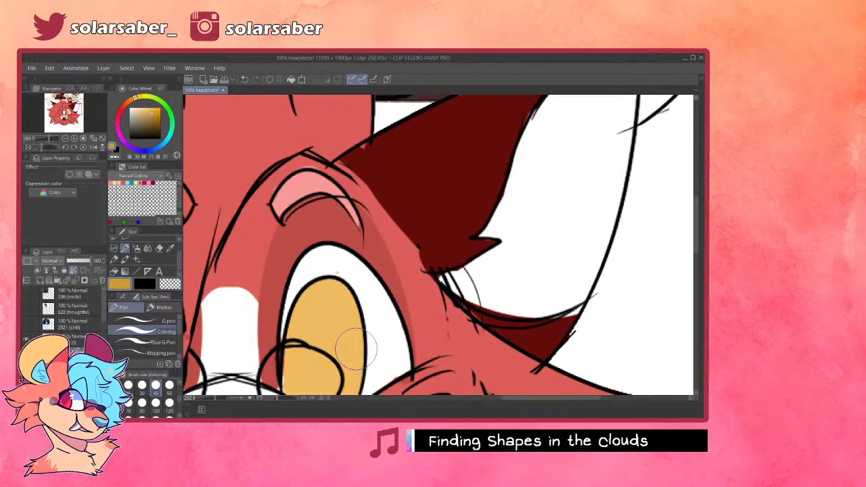
mouse_move(296, 326)
mouse_down()
mouse_move(332, 324)
mouse_move(327, 335)
mouse_up()
key(ctrl+z)
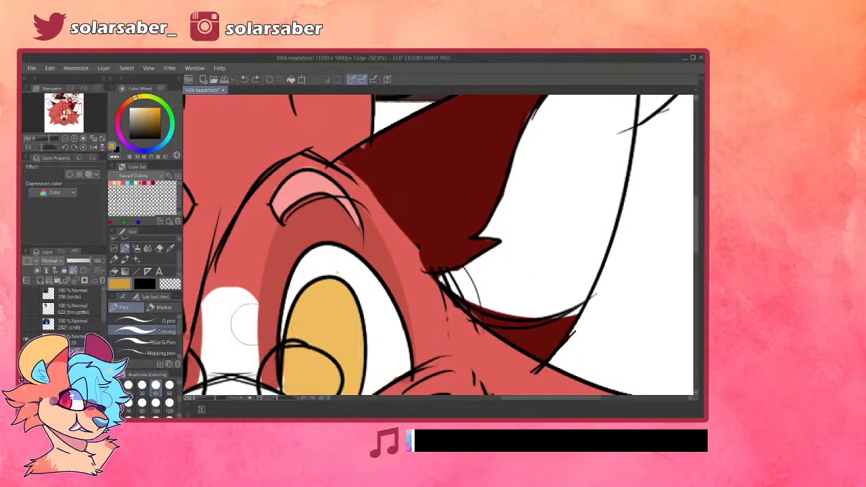
key(b)
mouse_move(312, 303)
mouse_down()
mouse_move(329, 338)
mouse_move(344, 341)
mouse_up()
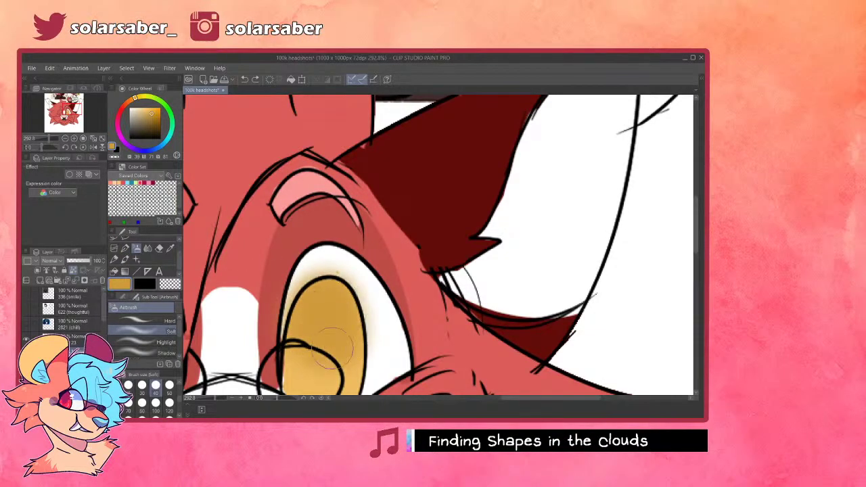
- Sample white and paint over the gold airbrush overspray on the eyeball around the iris with the Coloring pen
click(126, 249)
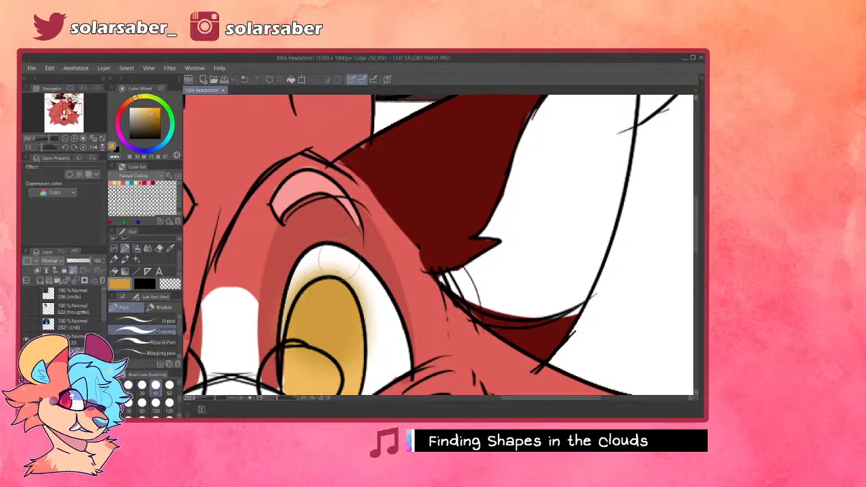
alt+click(388, 323)
mouse_move(357, 283)
mouse_down()
mouse_move(372, 301)
mouse_move(380, 351)
mouse_up()
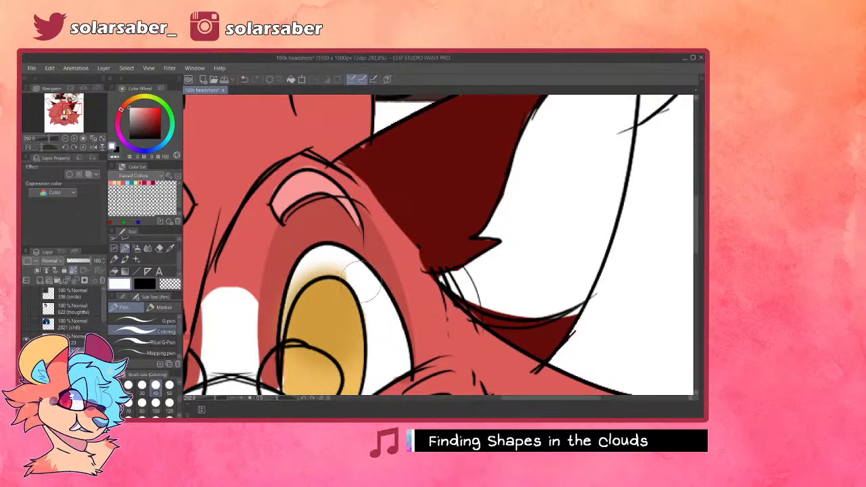
mouse_move(354, 271)
mouse_down()
mouse_move(313, 264)
mouse_move(313, 281)
mouse_up()
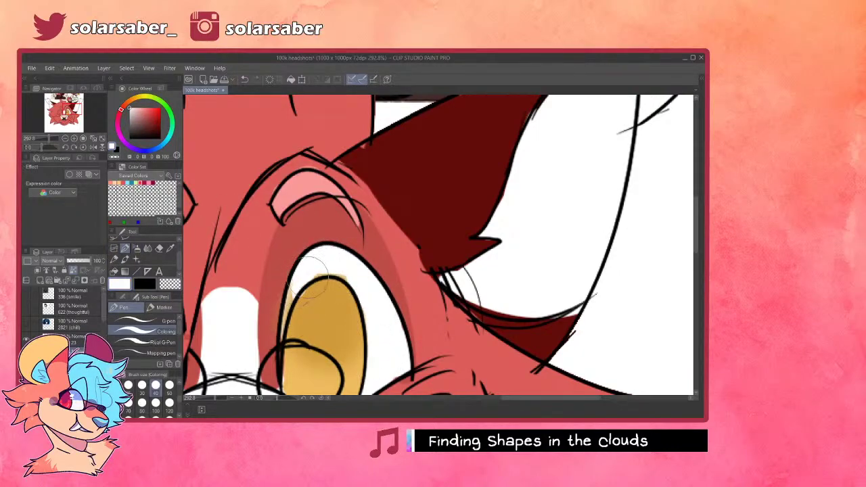
key(ctrl+z)
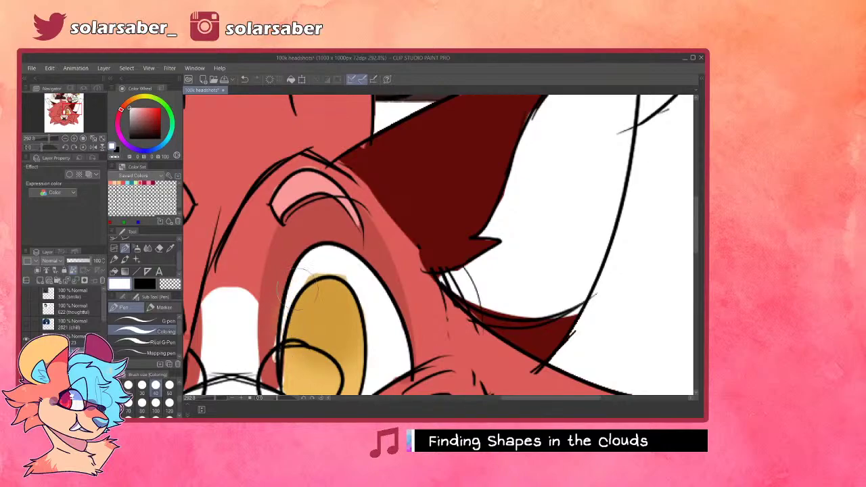
mouse_move(312, 269)
mouse_down()
mouse_move(365, 281)
mouse_move(338, 262)
mouse_up()
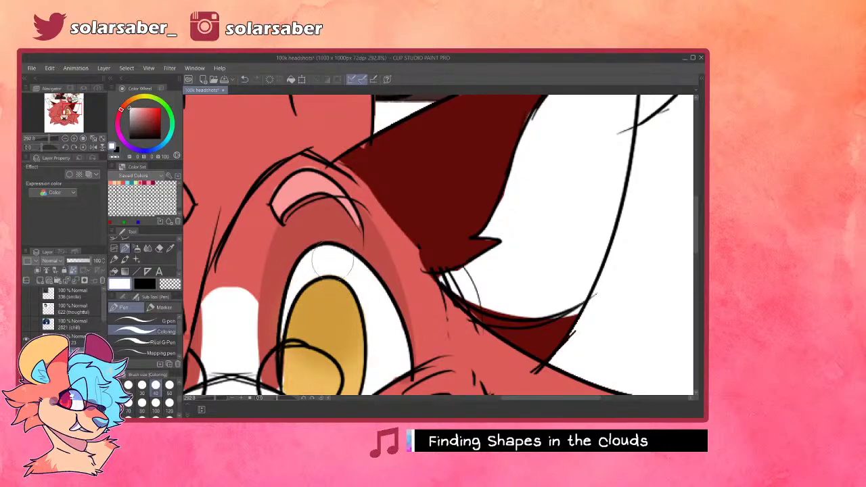
- Sample the light yellow of the lower iris and paint a thin lighter rim around the inside edge of the iris
scroll(315, 243, down, 2)
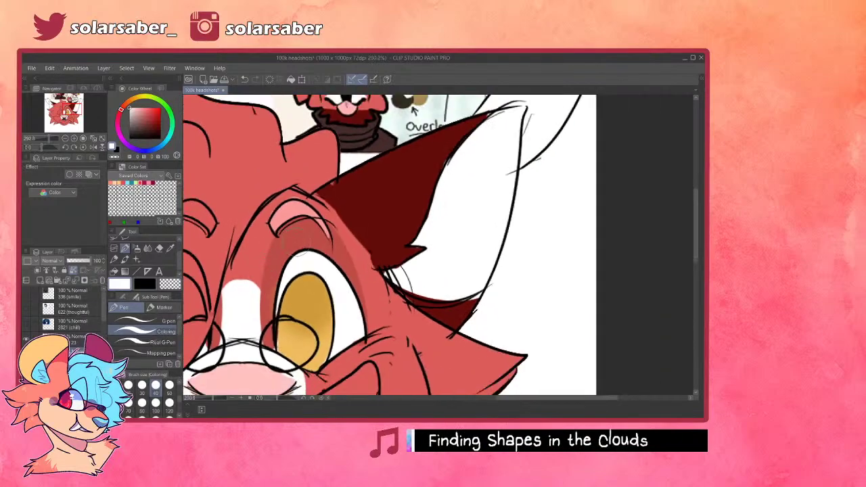
scroll(288, 307, up, 5)
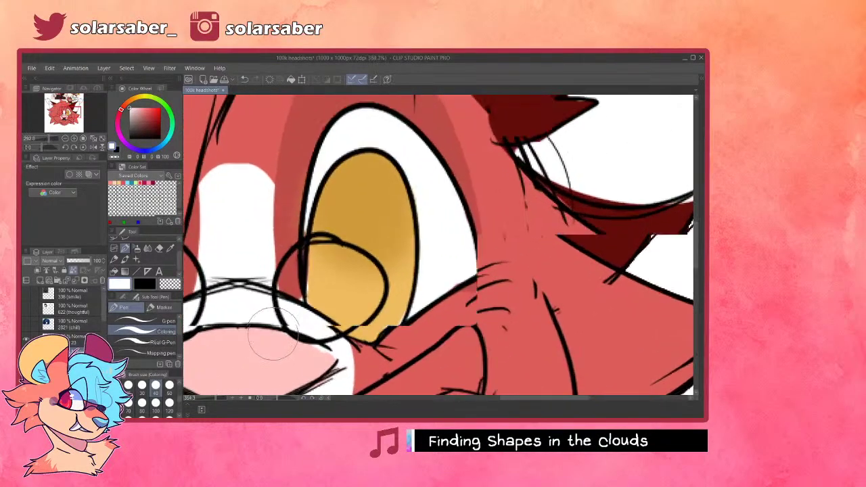
alt+click(345, 284)
scroll(387, 157, up, 1)
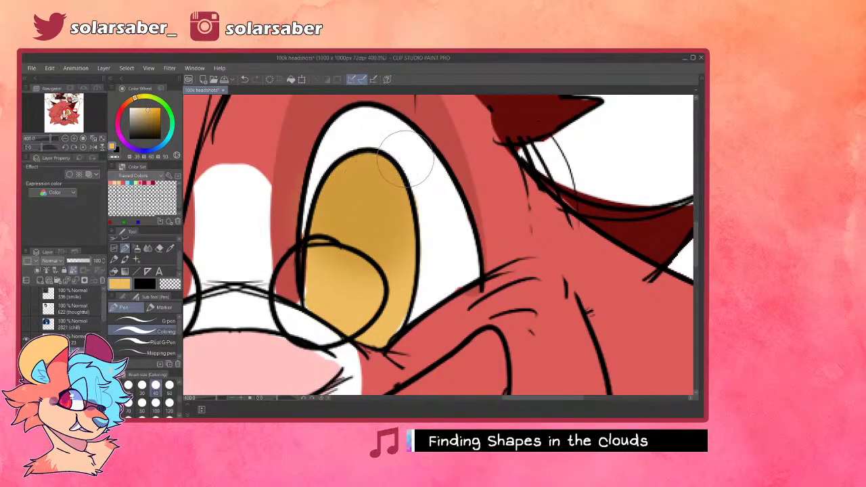
mouse_move(339, 168)
mouse_down()
mouse_move(314, 255)
mouse_move(331, 179)
mouse_up()
key(ctrl+z)
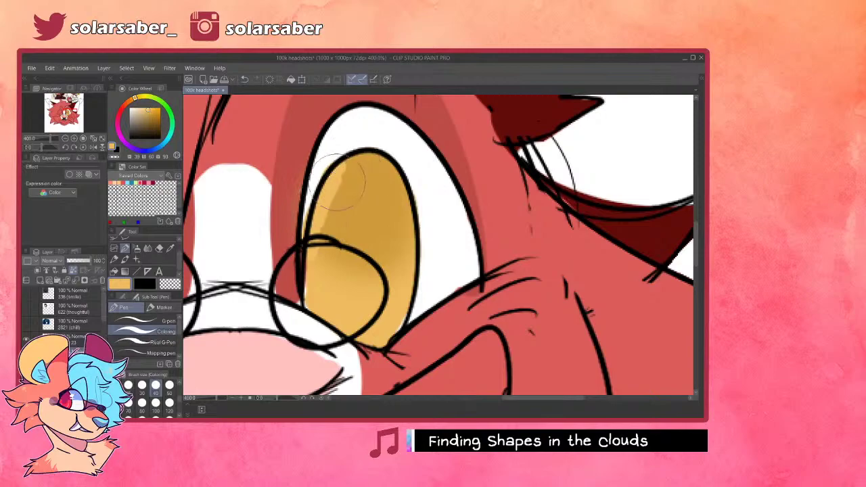
key(ctrl+z)
mouse_move(369, 152)
mouse_down()
mouse_move(347, 160)
mouse_move(316, 195)
mouse_move(350, 160)
mouse_move(315, 202)
mouse_move(337, 174)
mouse_move(313, 223)
mouse_up()
drag(341, 187, 311, 291)
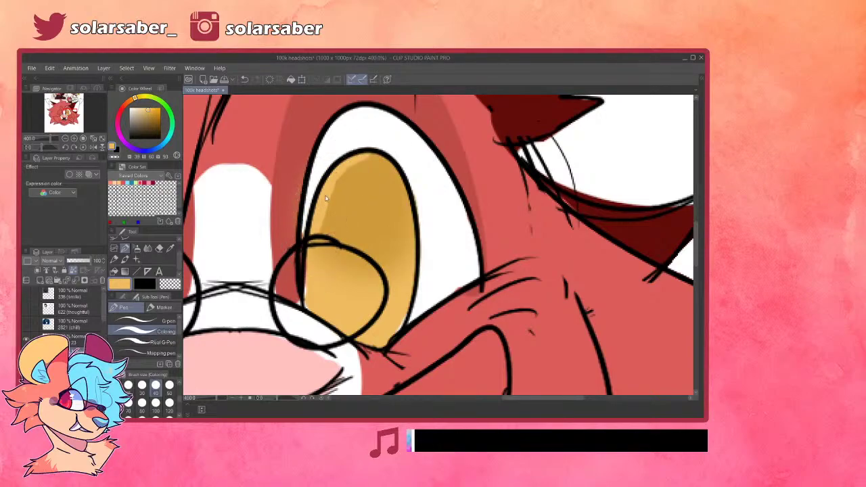
mouse_move(371, 156)
mouse_down()
mouse_move(408, 191)
mouse_move(388, 162)
mouse_move(410, 229)
mouse_move(400, 176)
mouse_move(411, 205)
mouse_move(410, 215)
mouse_move(398, 176)
mouse_move(409, 250)
mouse_up()
mouse_move(401, 167)
mouse_down()
mouse_move(413, 239)
mouse_move(430, 232)
mouse_move(426, 284)
mouse_move(370, 279)
mouse_move(349, 169)
mouse_up()
- Sample the dark golden brown from the reference eye and paint an oval pupil in the middle of the iris
scroll(347, 171, down, 7)
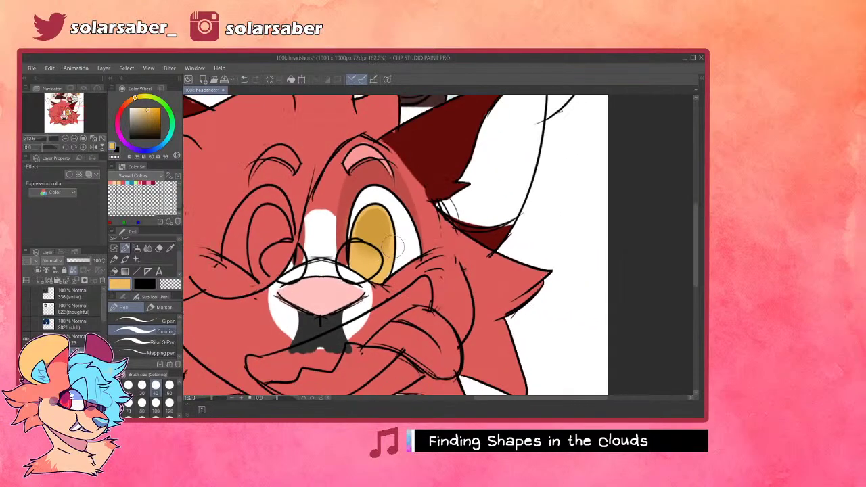
scroll(340, 228, up, 4)
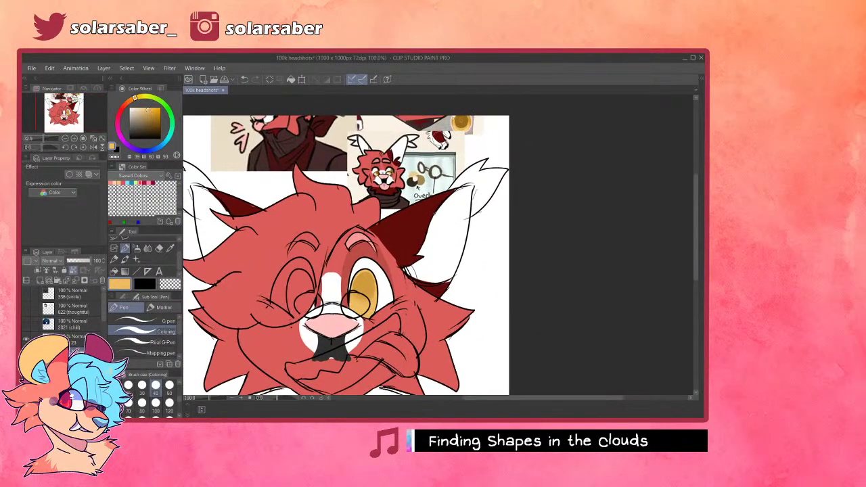
scroll(357, 350, up, 3)
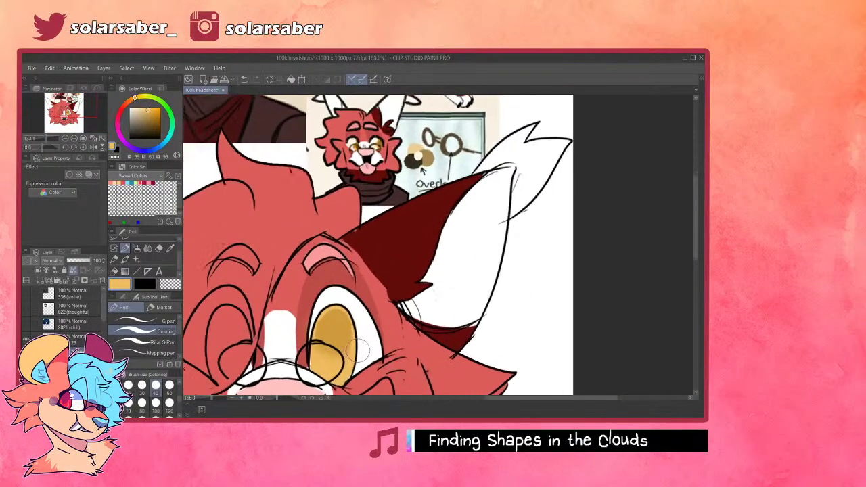
alt+click(324, 322)
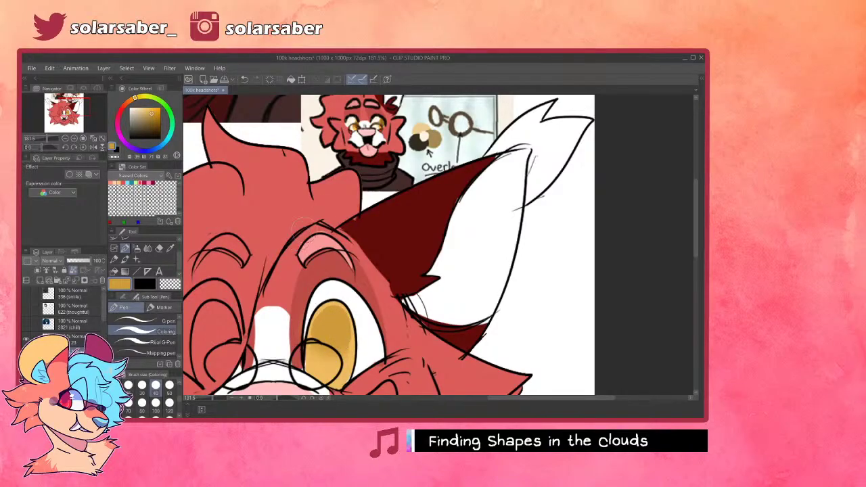
scroll(297, 237, down, 5)
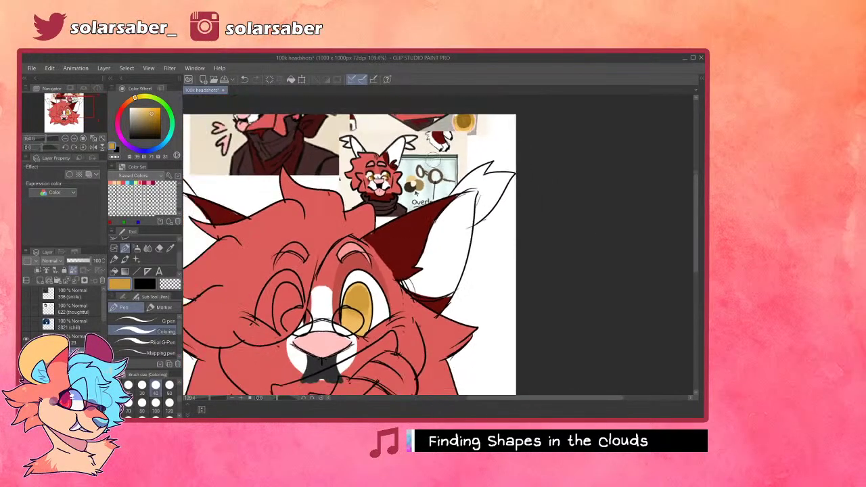
scroll(433, 183, up, 2)
scroll(453, 166, down, 5)
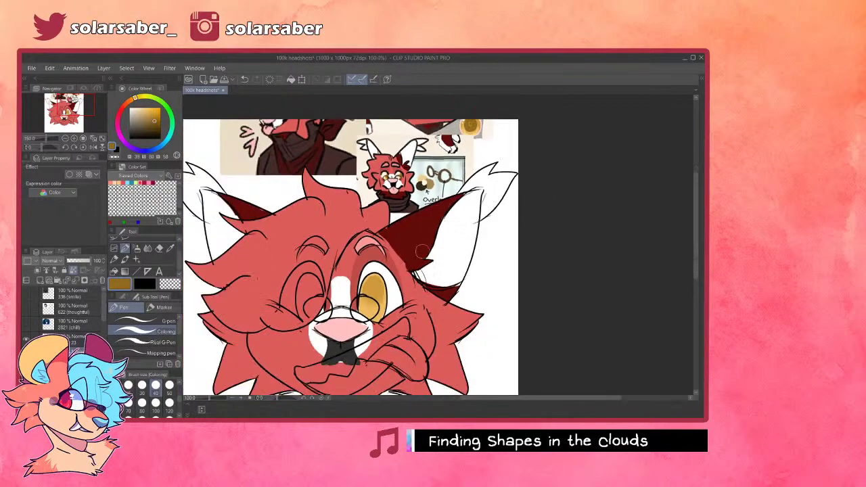
scroll(372, 294, up, 10)
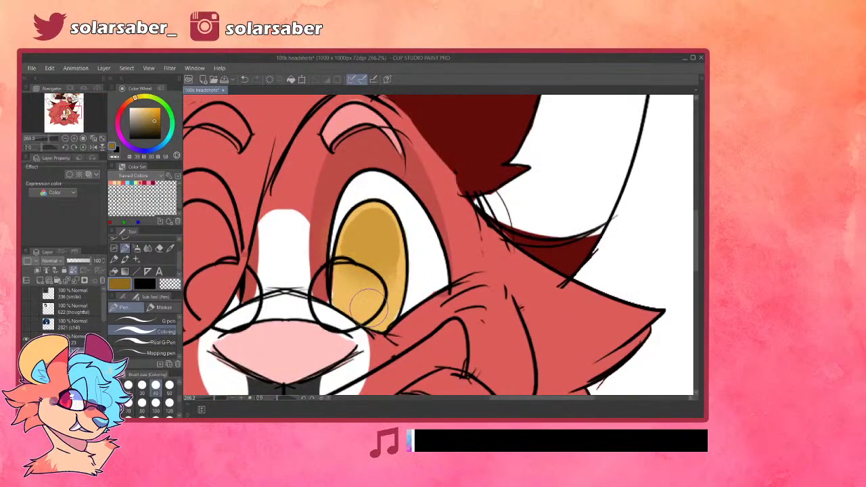
mouse_move(369, 236)
mouse_down()
mouse_move(379, 238)
mouse_move(377, 279)
mouse_move(371, 229)
mouse_move(378, 247)
mouse_up()
key(ctrl+z)
key(ctrl+z)
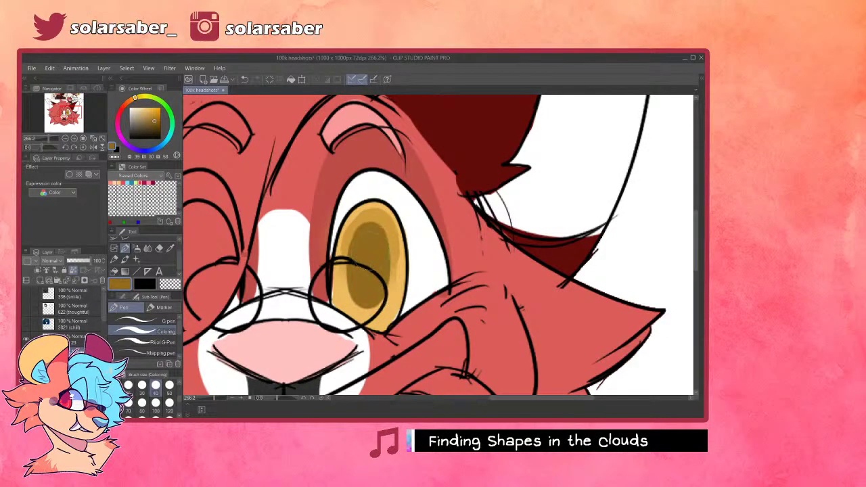
scroll(389, 305, down, 1)
drag(659, 372, 377, 385)
scroll(376, 385, down, 6)
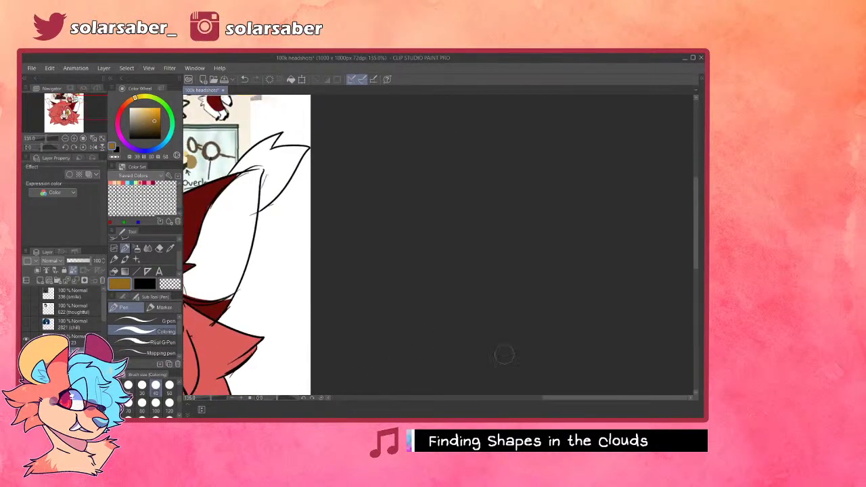
drag(590, 403, 500, 403)
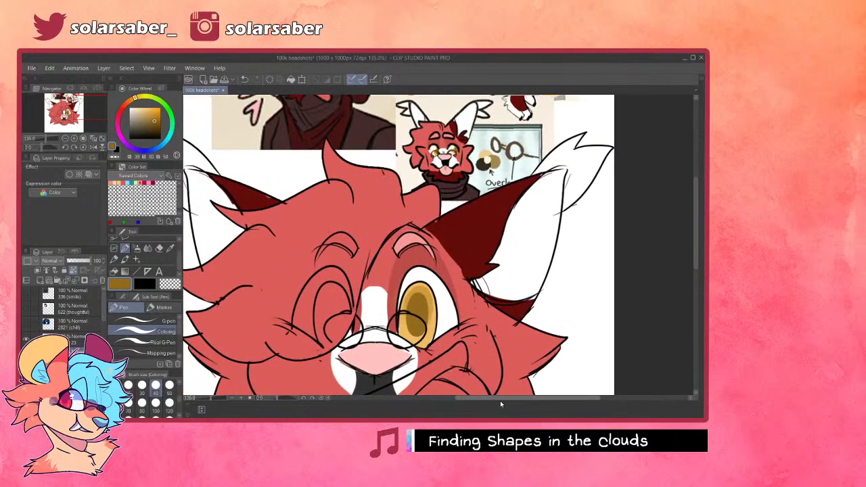
- Try painting a small light yellow ring-shaped highlight inside the pupil of the open eye
scroll(503, 249, down, 7)
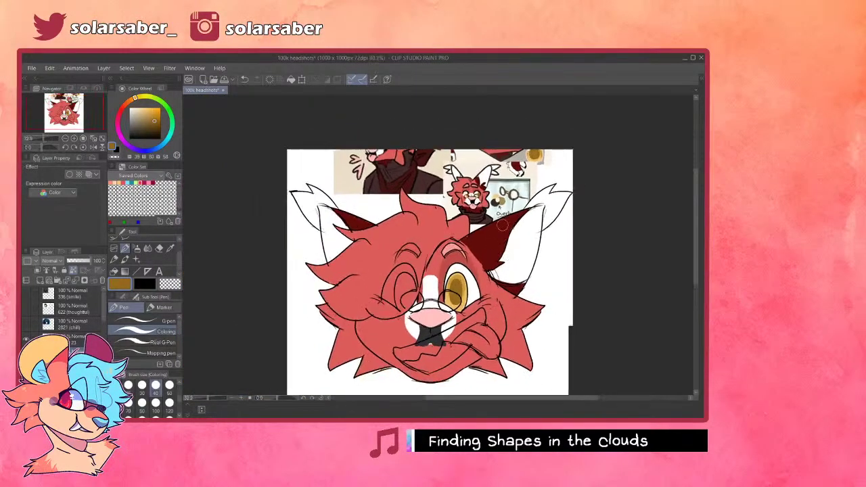
scroll(499, 203, up, 5)
scroll(419, 365, up, 1)
scroll(420, 365, up, 1)
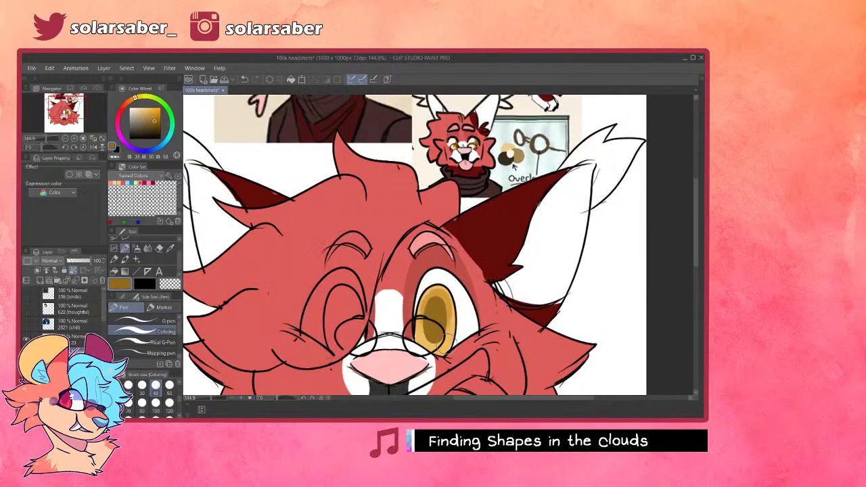
scroll(447, 326, up, 4)
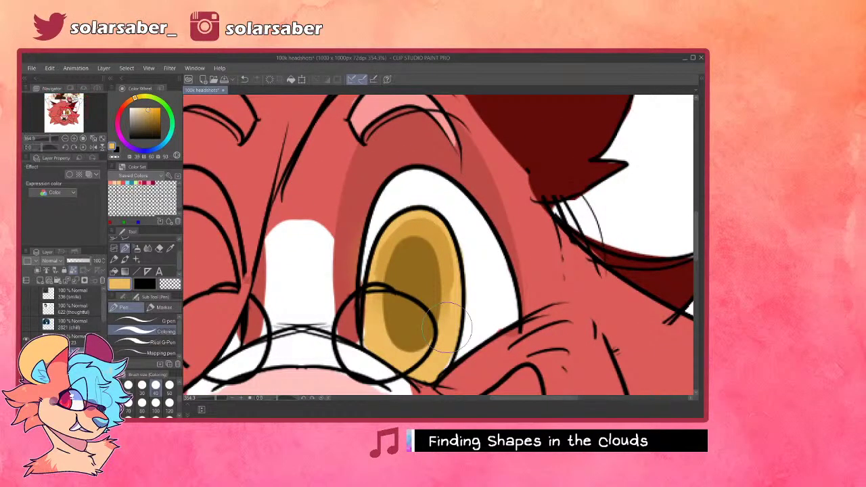
mouse_move(414, 263)
mouse_down()
mouse_move(413, 328)
mouse_move(415, 263)
mouse_move(424, 276)
mouse_move(414, 260)
mouse_up()
key(ctrl+z)
scroll(433, 270, down, 7)
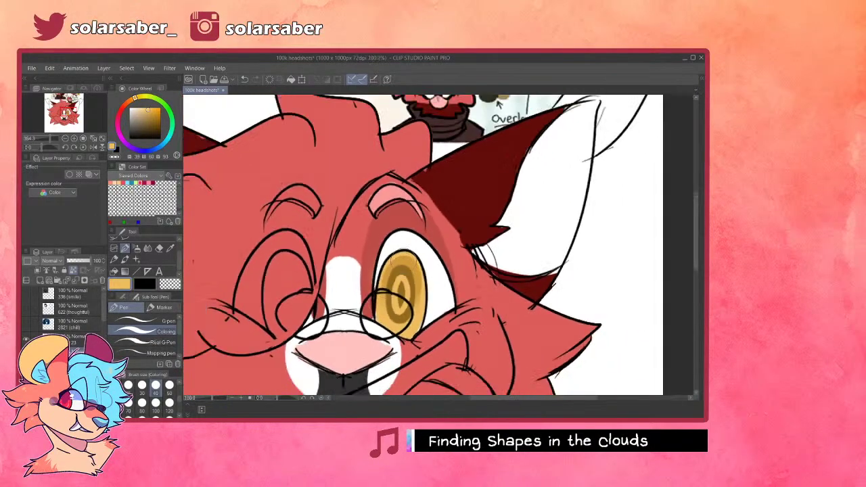
scroll(438, 240, down, 2)
scroll(383, 287, up, 4)
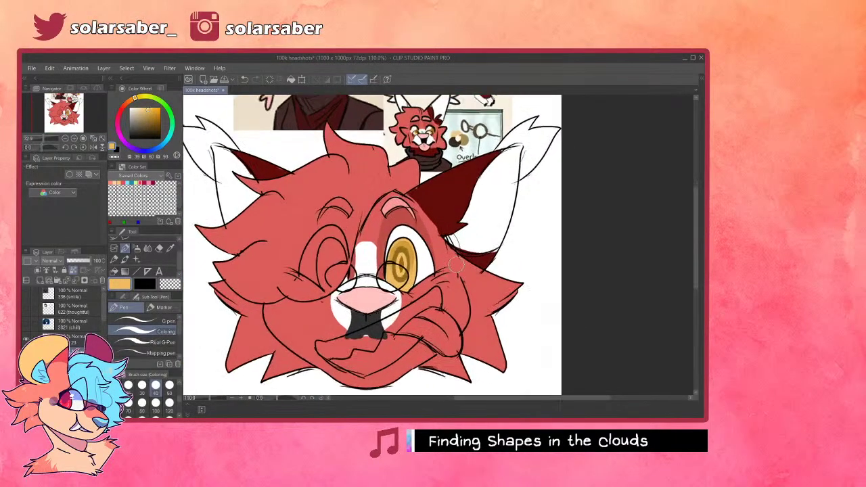
scroll(380, 283, up, 3)
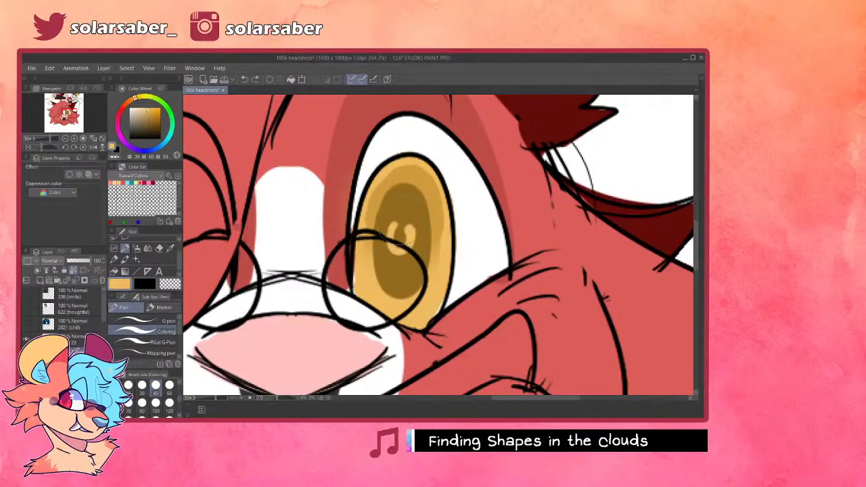
scroll(378, 159, down, 10)
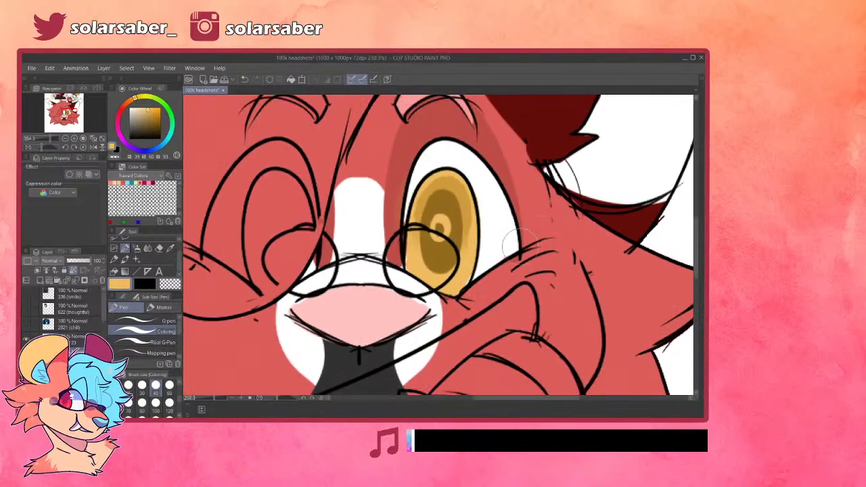
scroll(428, 273, up, 4)
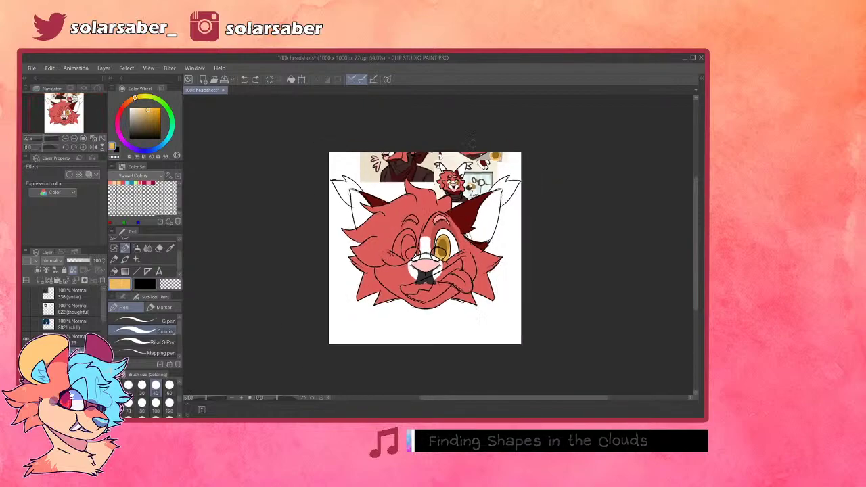
scroll(453, 308, up, 8)
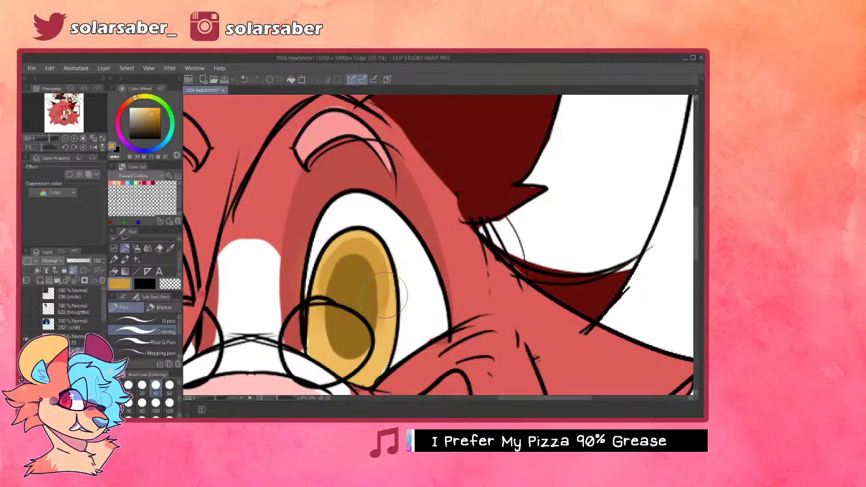
- Auto-select the teeth and inner mouth areas of the grin, fill them with white, and deselect
scroll(410, 184, down, 12)
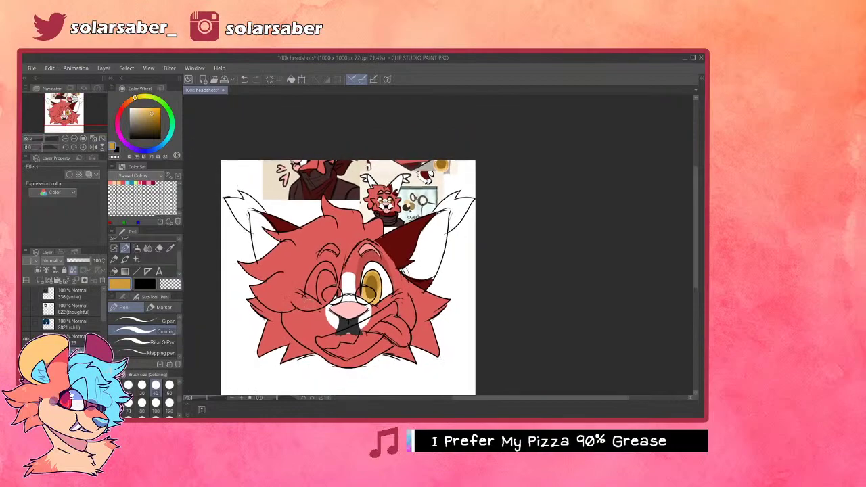
scroll(322, 369, up, 4)
key(w)
click(372, 307)
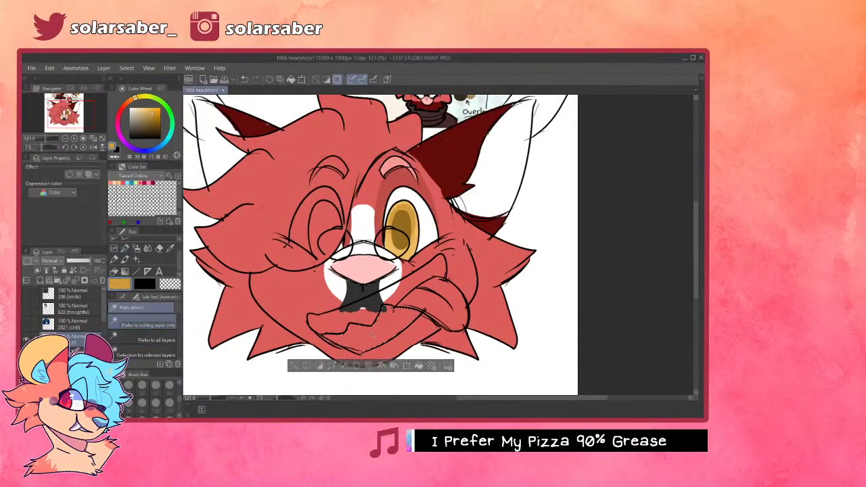
click(337, 368)
click(383, 243)
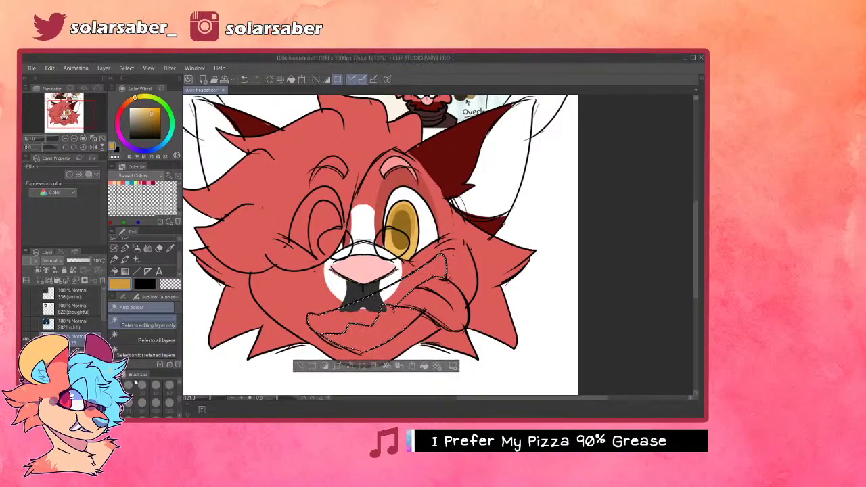
click(80, 353)
drag(131, 137, 129, 108)
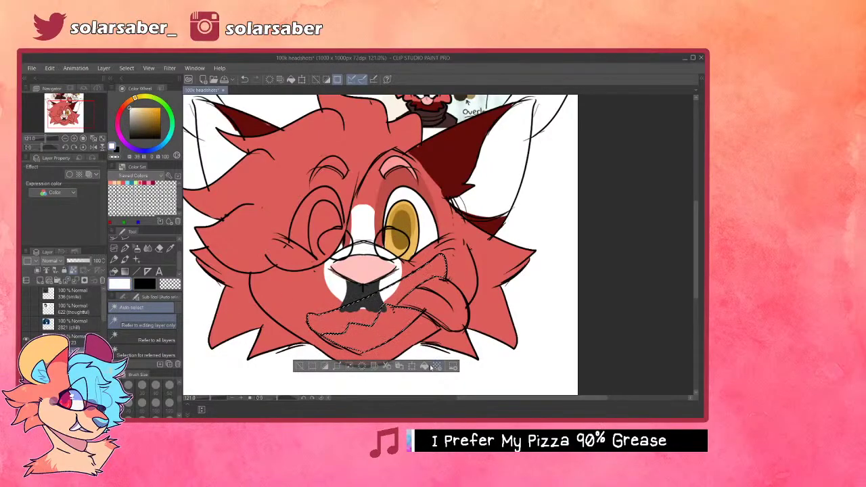
click(436, 366)
key(ctrl+d)
scroll(457, 336, down, 3)
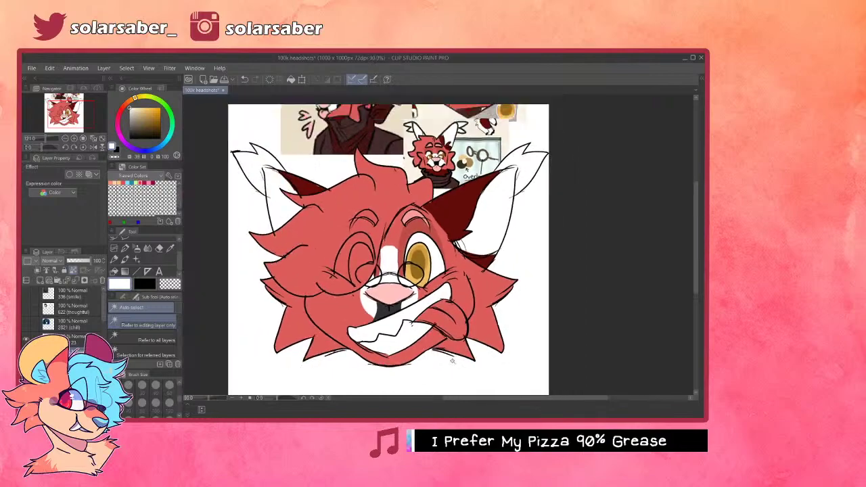
- Sample the light pink from the reference character, then auto-select the tongue areas and fill them with it
right_click(430, 214)
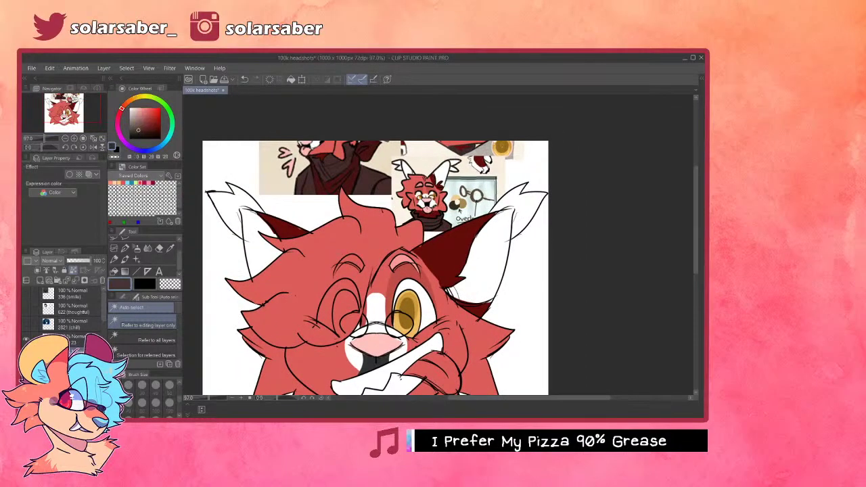
alt+click(432, 209)
scroll(460, 211, down, 2)
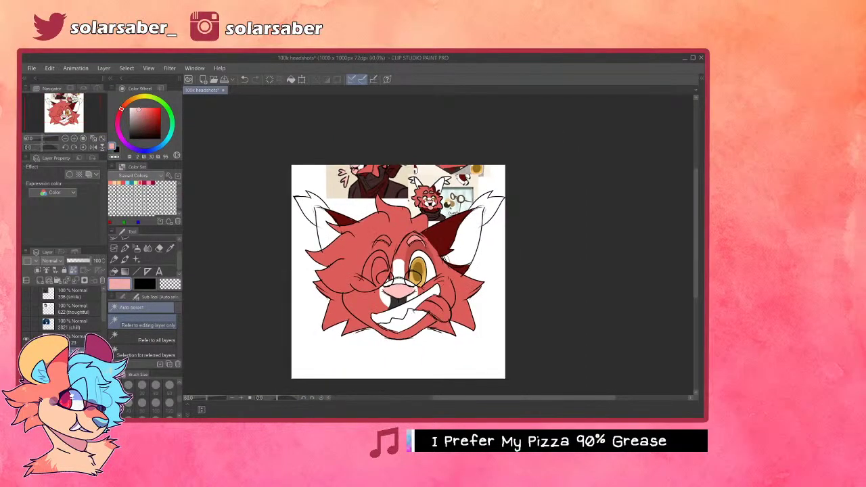
scroll(379, 312, up, 4)
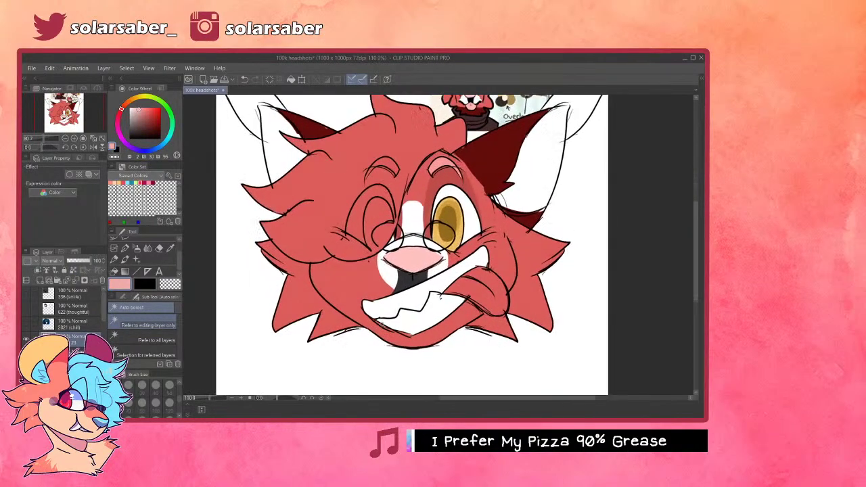
click(512, 287)
click(468, 328)
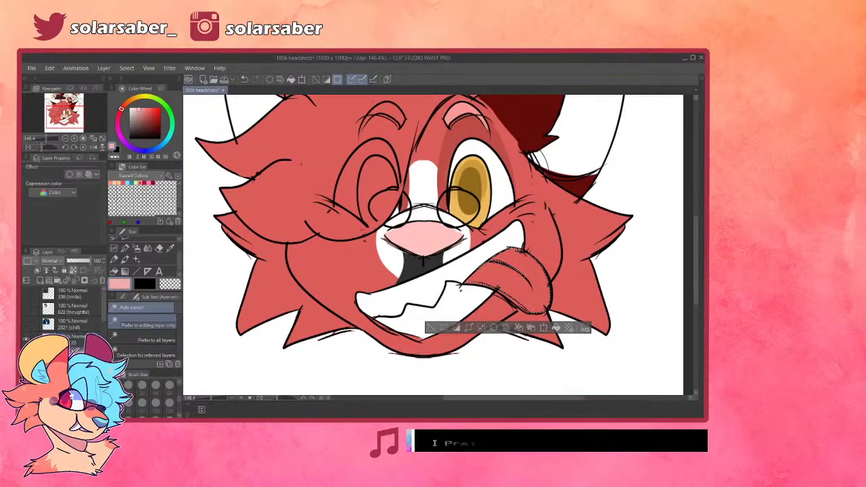
click(556, 328)
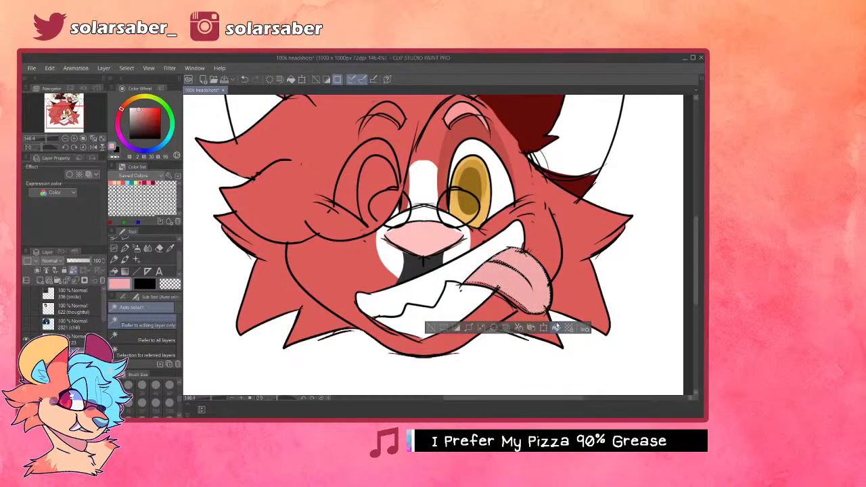
key(ctrl+d)
scroll(556, 323, down, 3)
scroll(581, 289, up, 3)
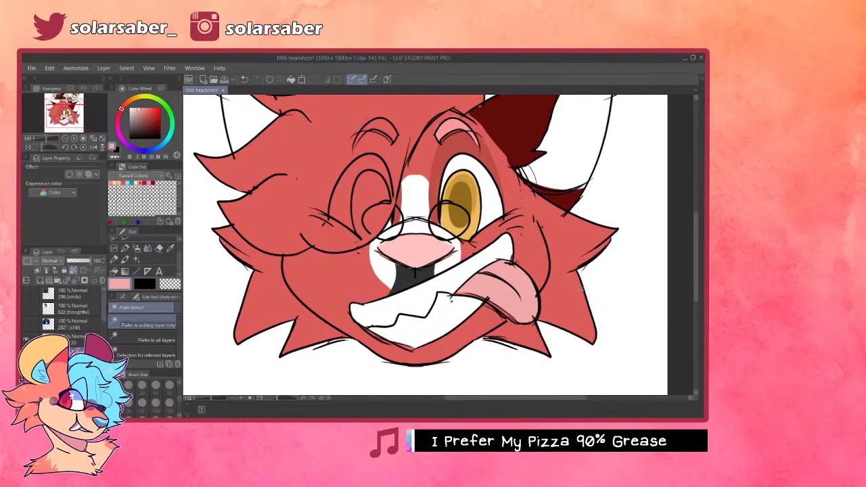
key(p)
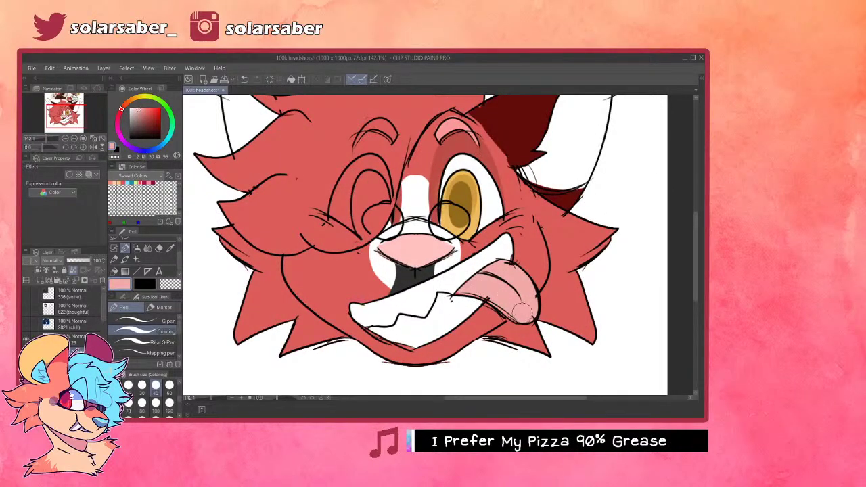
- Sample the tan lens swatch beside the reference glasses and paint the lens over the open eye on a separate layer
scroll(428, 344, down, 3)
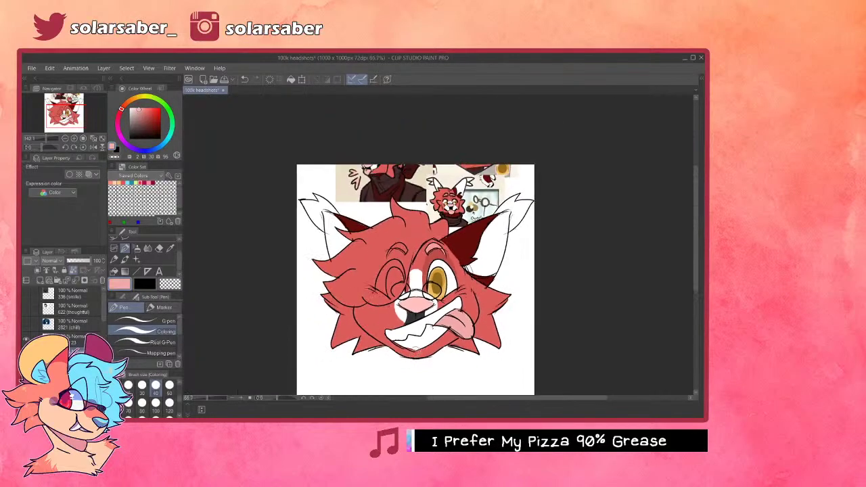
scroll(474, 270, up, 3)
scroll(480, 251, down, 1)
scroll(479, 251, up, 4)
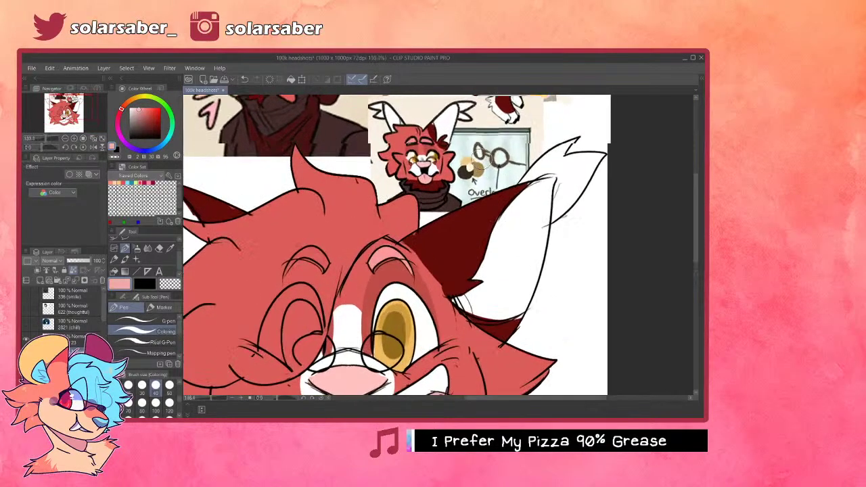
alt+click(478, 171)
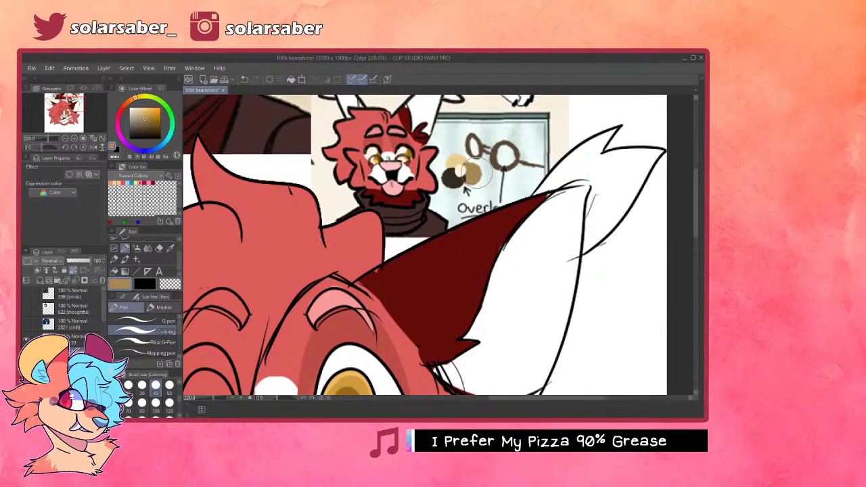
scroll(477, 173, down, 3)
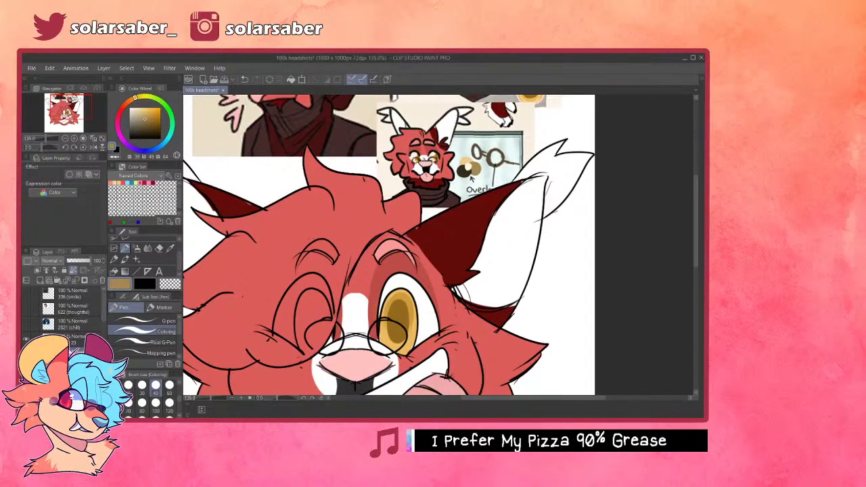
scroll(354, 346, up, 4)
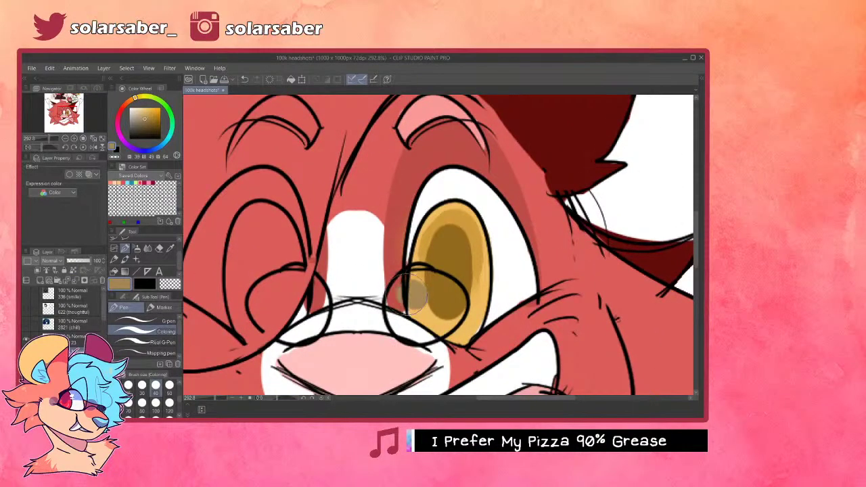
drag(415, 293, 427, 302)
key(ctrl+z)
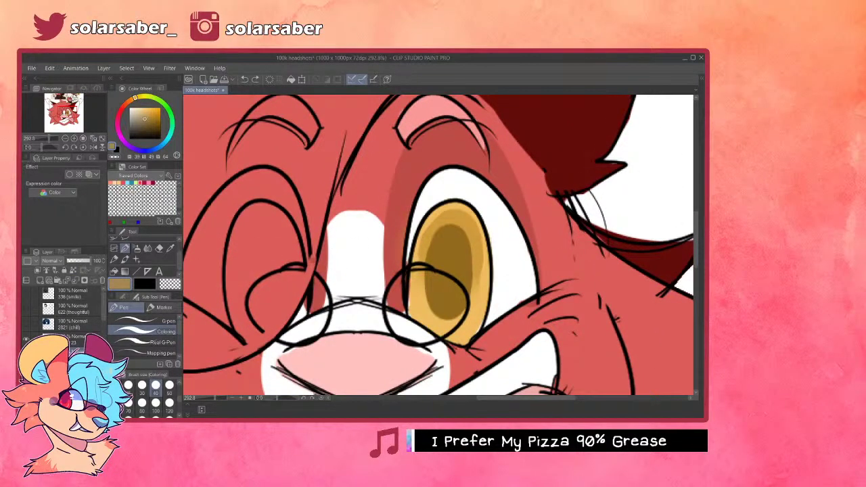
drag(75, 349, 76, 332)
mouse_move(411, 304)
mouse_down()
mouse_move(428, 317)
mouse_move(409, 311)
mouse_move(430, 304)
mouse_move(429, 320)
mouse_move(432, 301)
mouse_move(415, 284)
mouse_move(420, 298)
mouse_move(408, 304)
mouse_move(412, 290)
mouse_move(423, 326)
mouse_move(409, 311)
mouse_move(446, 298)
mouse_move(422, 325)
mouse_move(441, 296)
mouse_move(401, 294)
mouse_move(419, 285)
mouse_move(411, 300)
mouse_move(447, 307)
mouse_move(443, 294)
mouse_move(430, 323)
mouse_up()
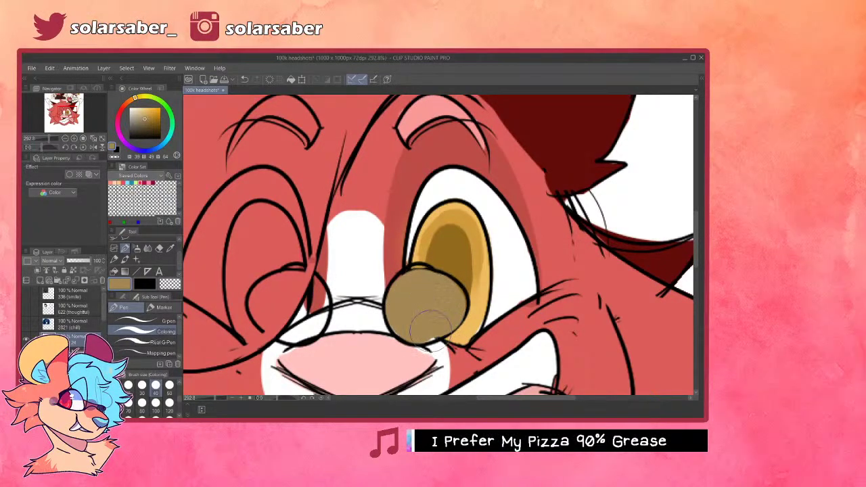
- Paint the visible part of the lens beside the winking eye in tan and lower the lens layer's opacity to 41%
mouse_move(298, 319)
mouse_down()
mouse_move(320, 283)
mouse_move(316, 323)
mouse_move(291, 332)
mouse_move(313, 302)
mouse_move(292, 332)
mouse_move(308, 322)
mouse_move(320, 296)
mouse_move(310, 319)
mouse_up()
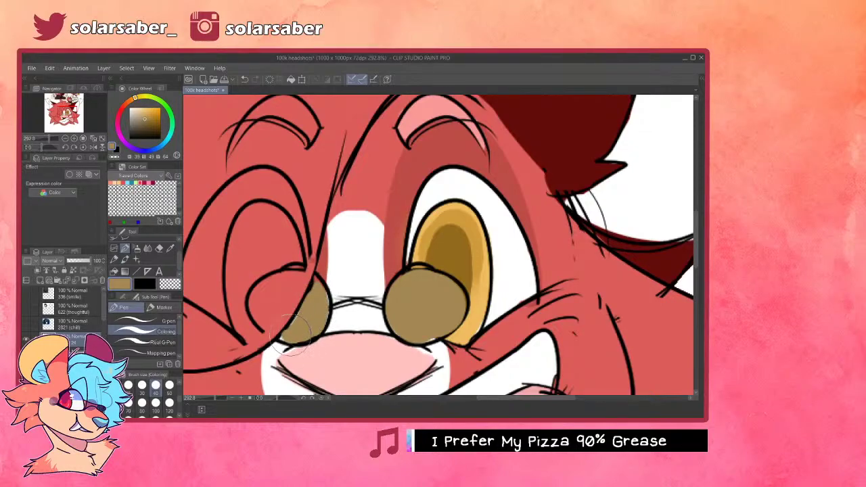
drag(408, 308, 423, 331)
click(77, 261)
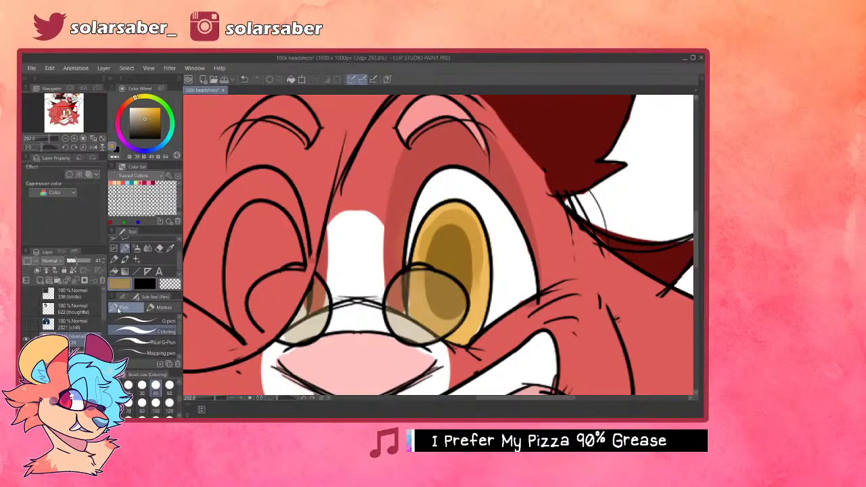
- Check the semi-transparent lenses on the whole headshot against the glasses in the reference image
scroll(359, 248, down, 7)
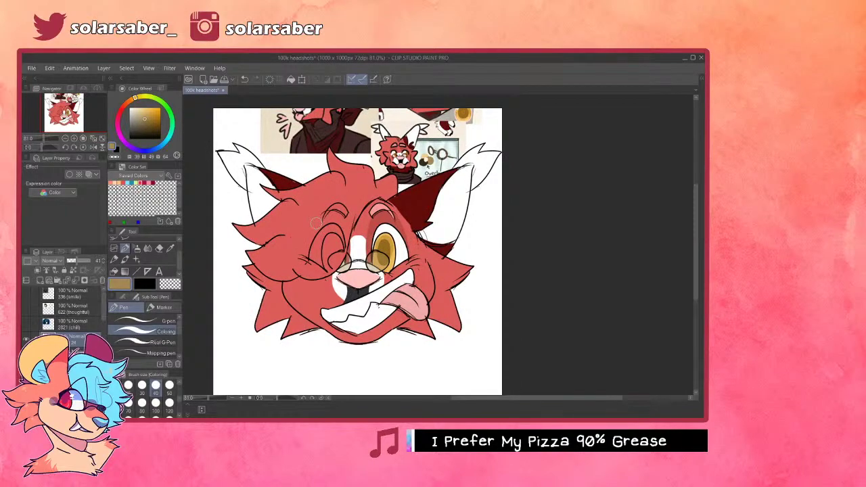
scroll(395, 237, down, 5)
scroll(406, 165, up, 3)
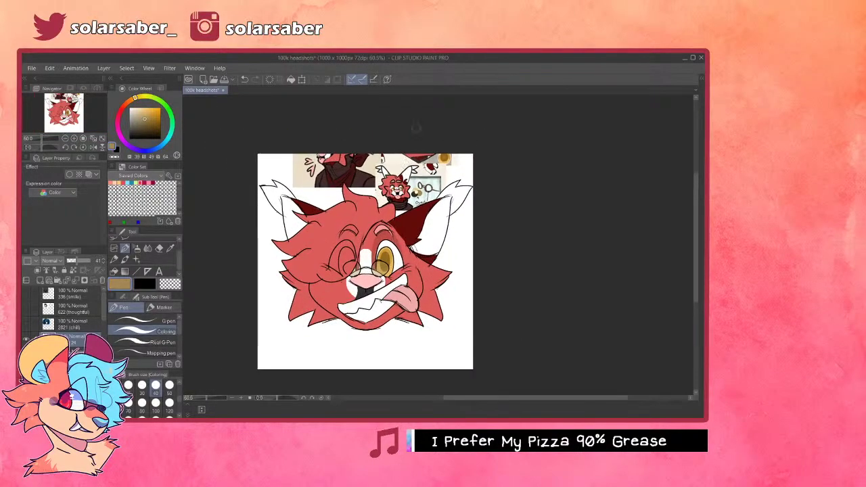
scroll(359, 270, up, 3)
scroll(358, 271, down, 2)
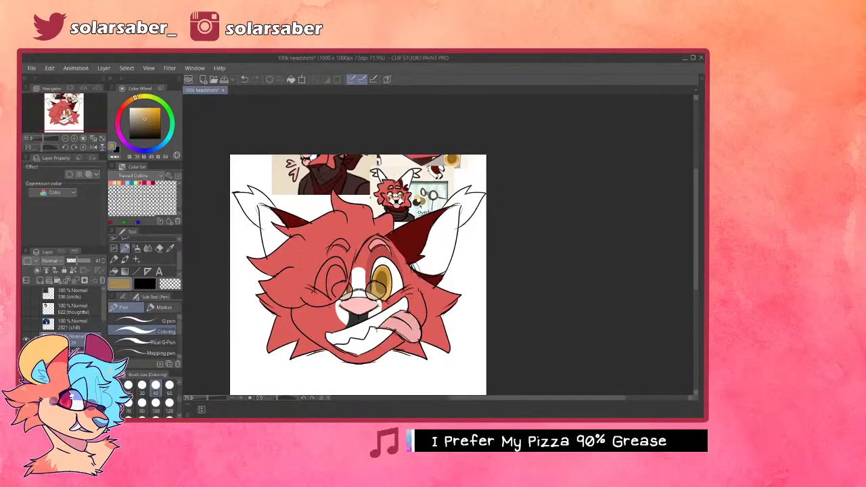
scroll(405, 182, up, 1)
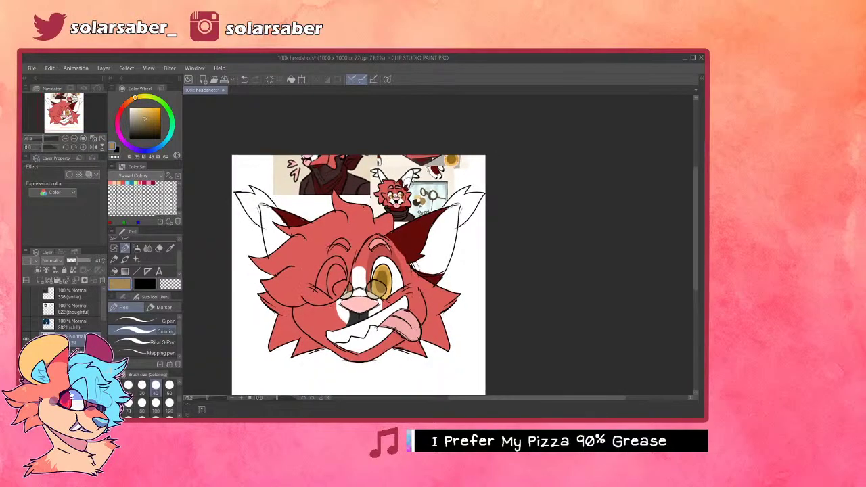
scroll(408, 180, up, 2)
click(74, 356)
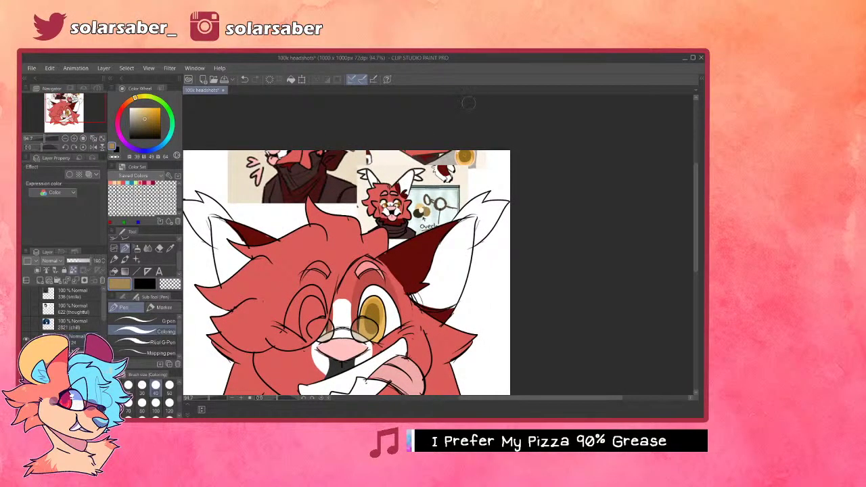
- Delete the reference images behind the colored headshot after trying to reposition them
key(k)
mouse_move(432, 166)
mouse_down()
mouse_move(434, 180)
mouse_move(445, 169)
mouse_up()
key(ctrl+z)
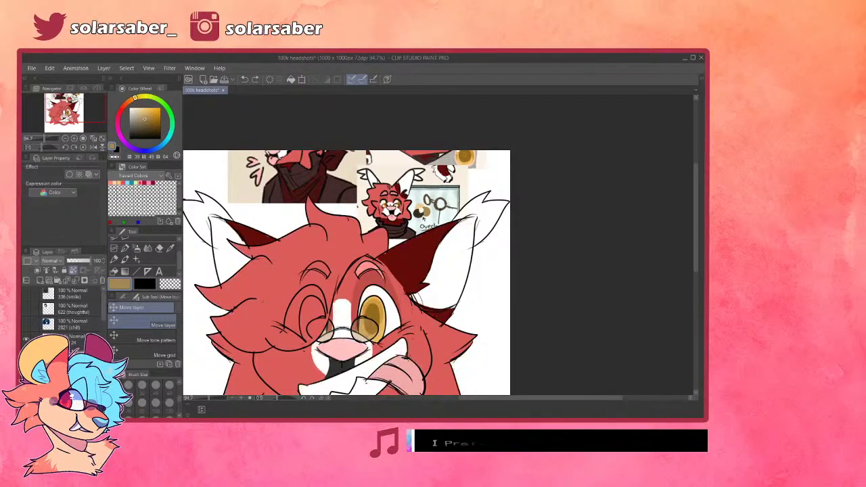
drag(443, 205, 386, 221)
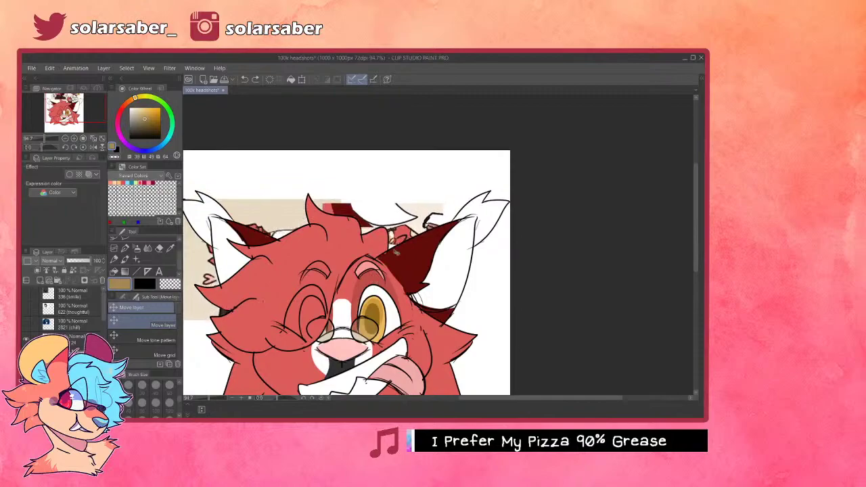
key(ctrl+minus)
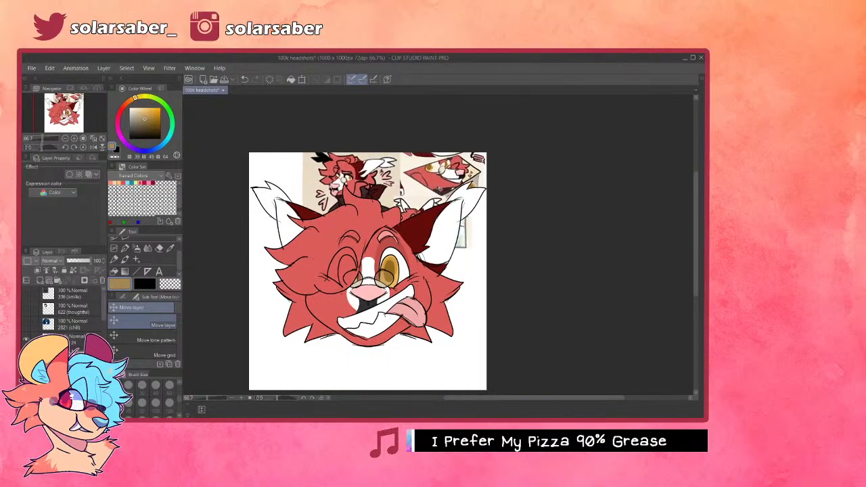
key(ctrl+plus)
key(Delete)
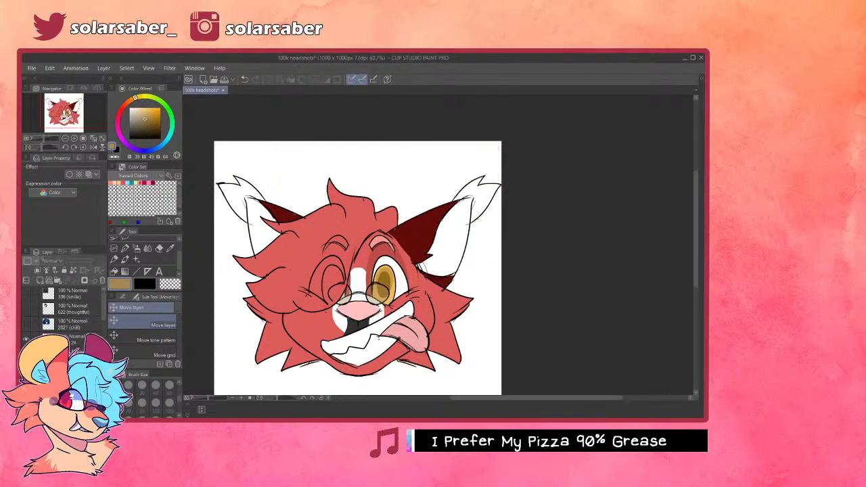
- Hide the finished headshot's layers, then show and select the unicorn reference layer 2821 (chill)
key(Delete)
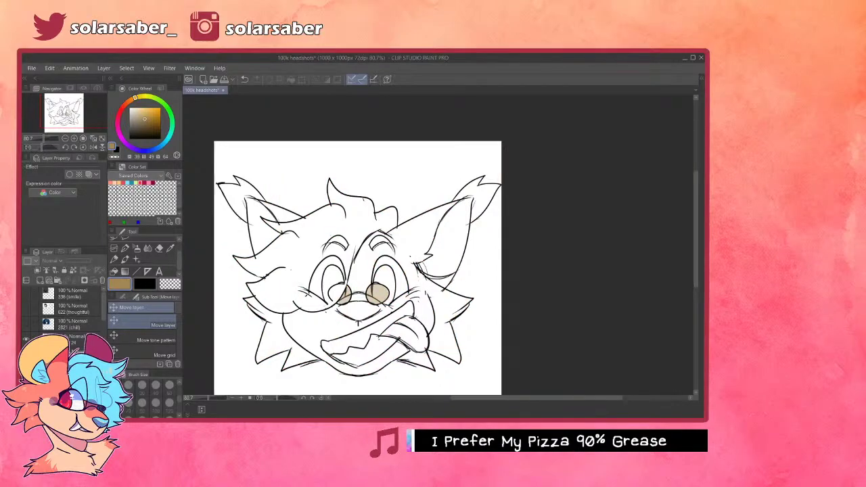
click(26, 354)
click(26, 339)
click(25, 325)
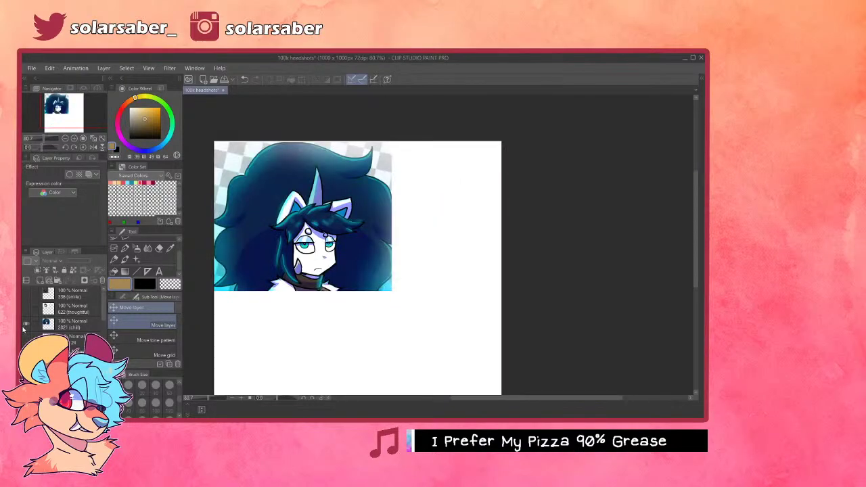
click(63, 328)
scroll(368, 224, down, 3)
scroll(320, 229, up, 3)
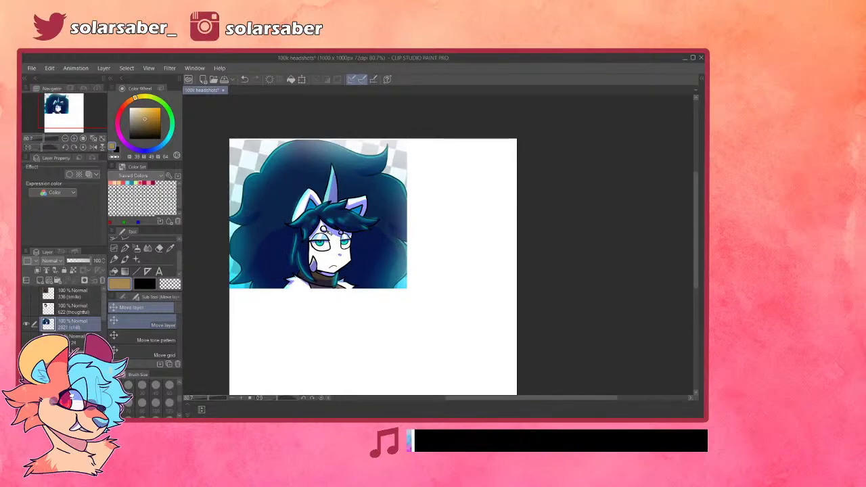
- Add a new layer above the unicorn reference and place a vertical symmetrical ruler through the middle of the canvas
key(ctrl+shift+n)
click(148, 271)
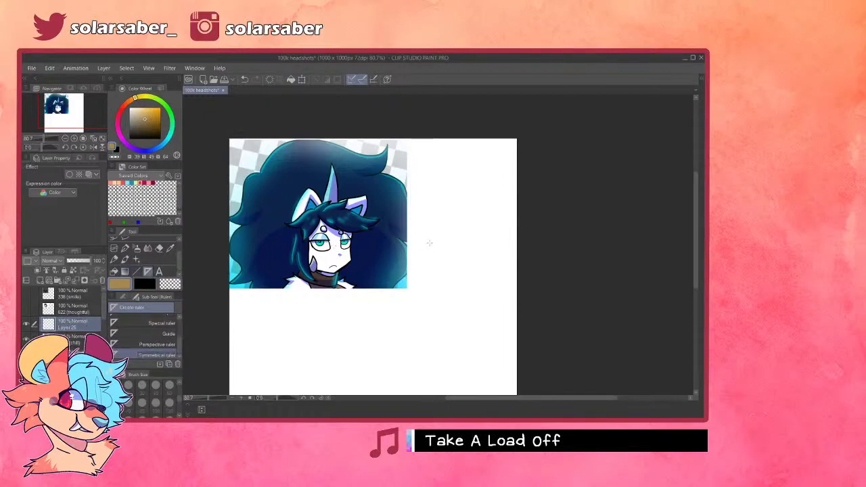
click(429, 142)
key(ctrl+z)
click(374, 139)
scroll(414, 291, down, 4)
scroll(416, 306, up, 3)
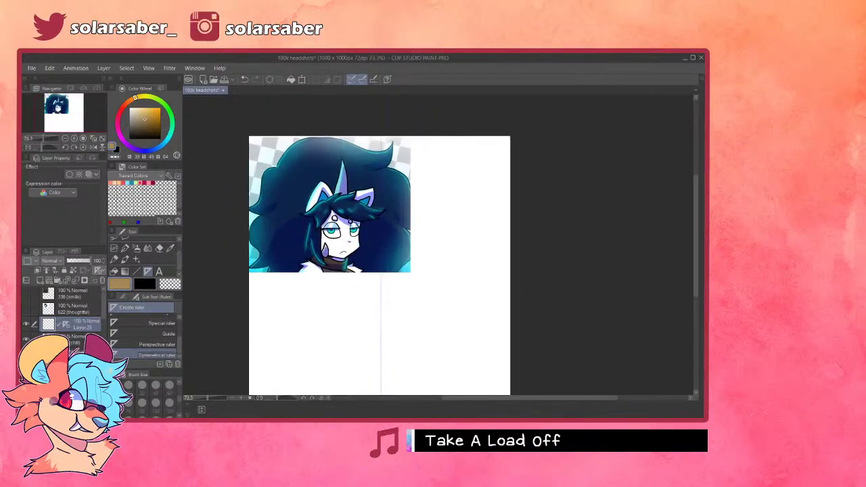
- Lower the unicorn reference layer's opacity until the image is faint, then reselect the sketch layer with the symmetrical ruler
click(77, 347)
drag(71, 261, 77, 261)
click(81, 313)
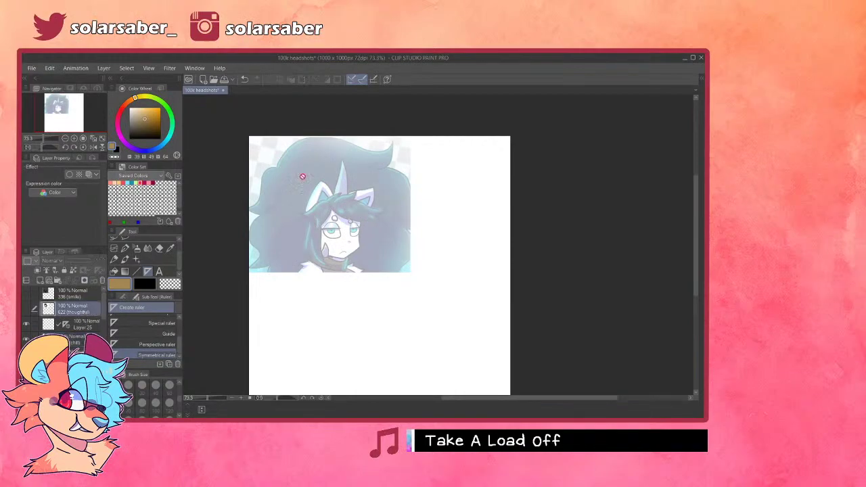
click(79, 326)
scroll(370, 238, down, 1)
scroll(370, 238, up, 2)
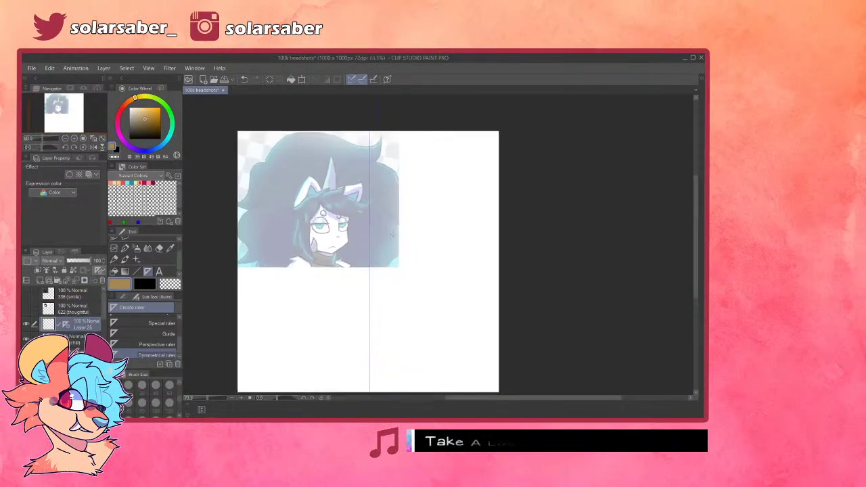
- Sketch a large round head outline across the symmetry line with the G-pen in bright pinkish red, redrawing it until it is even
key(p)
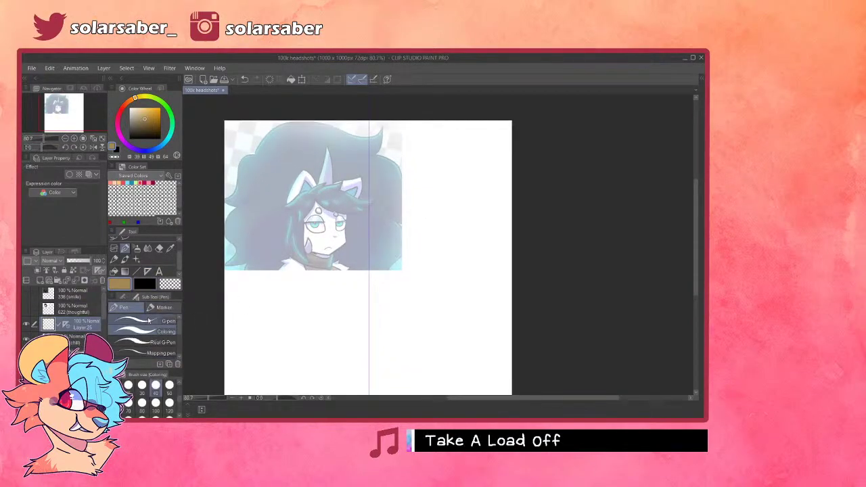
click(143, 318)
click(143, 181)
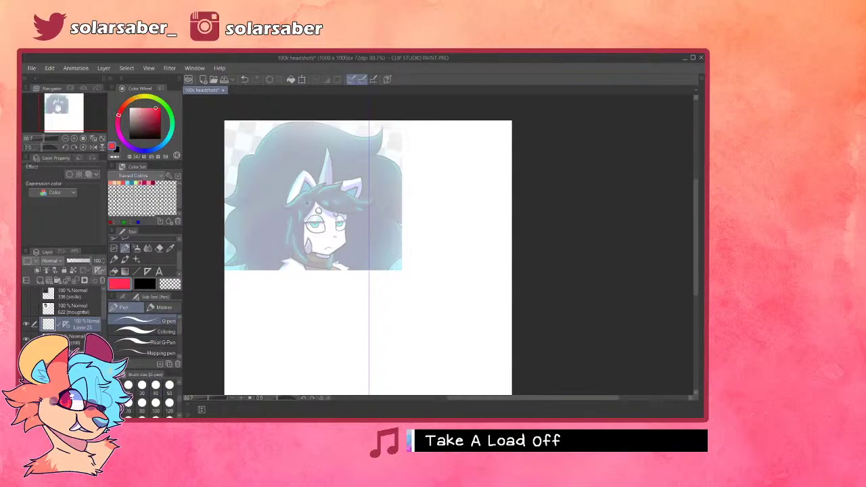
mouse_move(370, 181)
mouse_down()
mouse_move(332, 319)
mouse_move(366, 245)
mouse_move(378, 179)
mouse_move(393, 337)
mouse_move(328, 189)
mouse_move(389, 328)
mouse_move(357, 330)
mouse_move(382, 176)
mouse_move(375, 335)
mouse_move(439, 225)
mouse_move(382, 336)
mouse_up()
key(ctrl+z)
key(ctrl+z)
key(ctrl+z)
key(ctrl+z)
key(ctrl+z)
key(ctrl+z)
mouse_move(415, 183)
mouse_down()
mouse_move(324, 190)
mouse_move(381, 332)
mouse_up()
key(ctrl+z)
mouse_move(368, 168)
mouse_down()
mouse_move(319, 343)
mouse_move(382, 347)
mouse_up()
key(ctrl+z)
mouse_move(367, 162)
mouse_down()
mouse_move(400, 164)
mouse_move(384, 341)
mouse_up()
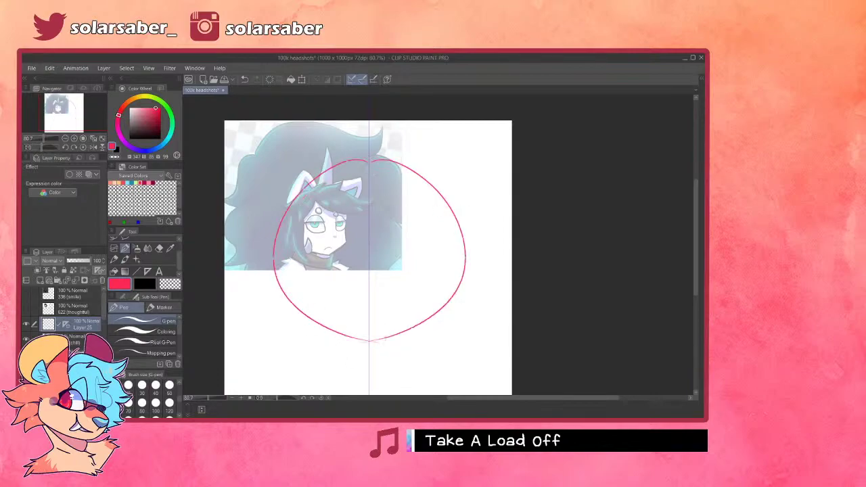
key(ctrl+z)
mouse_move(371, 165)
mouse_down()
mouse_move(448, 290)
mouse_move(381, 343)
mouse_up()
drag(369, 167, 376, 347)
key(ctrl+z)
drag(368, 164, 386, 330)
key(ctrl+z)
drag(369, 164, 381, 342)
key(ctrl+z)
mouse_move(371, 164)
mouse_down()
mouse_move(393, 169)
mouse_move(370, 166)
mouse_move(351, 330)
mouse_up()
key(ctrl+z)
key(ctrl+z)
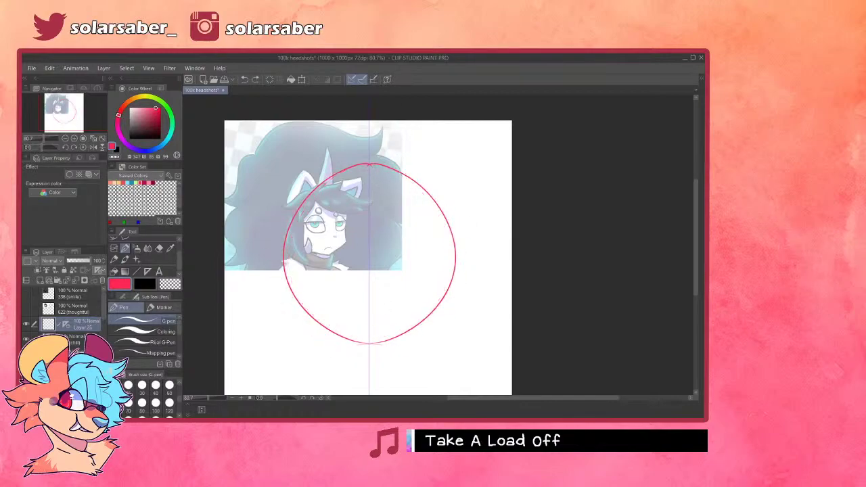
- Transform the head circle: flatten it slightly from above, enlarge it a little and shift it slightly left
key(ctrl+t)
drag(369, 163, 368, 183)
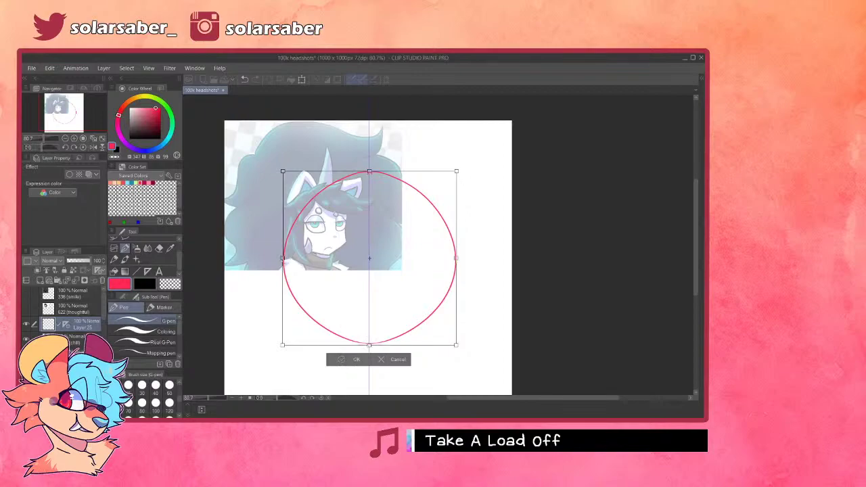
key(Return)
key(ctrl+t)
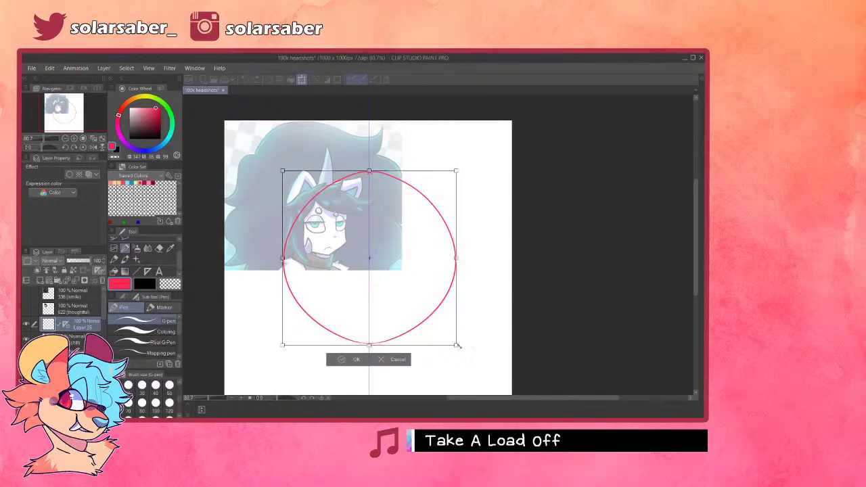
drag(456, 345, 460, 350)
drag(438, 307, 431, 305)
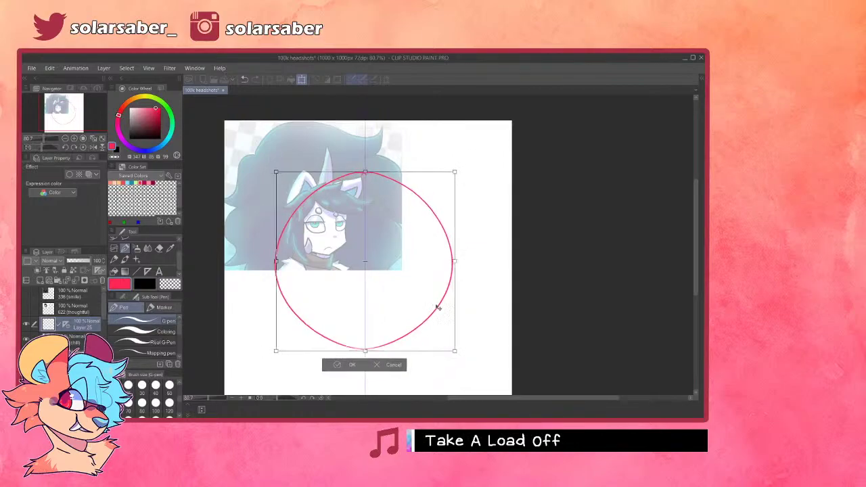
click(353, 365)
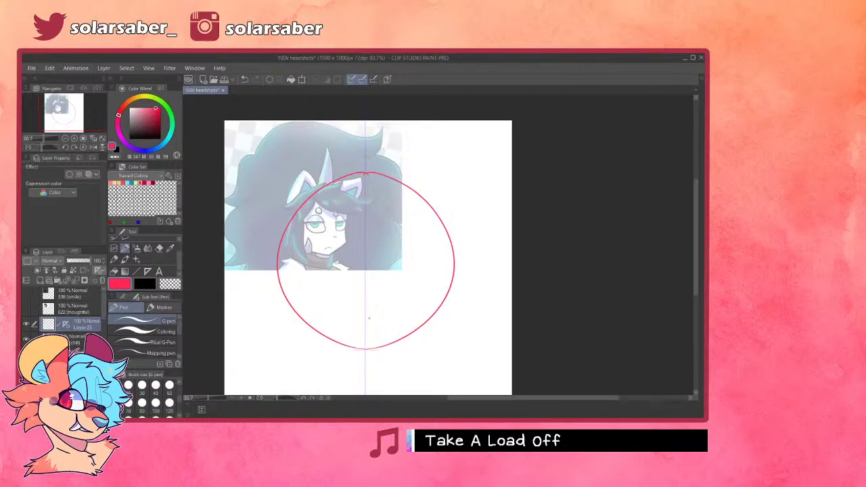
- Set up a new layer above the head circle with the symmetrical ruler aligned to the circle's center
key(o)
click(365, 271)
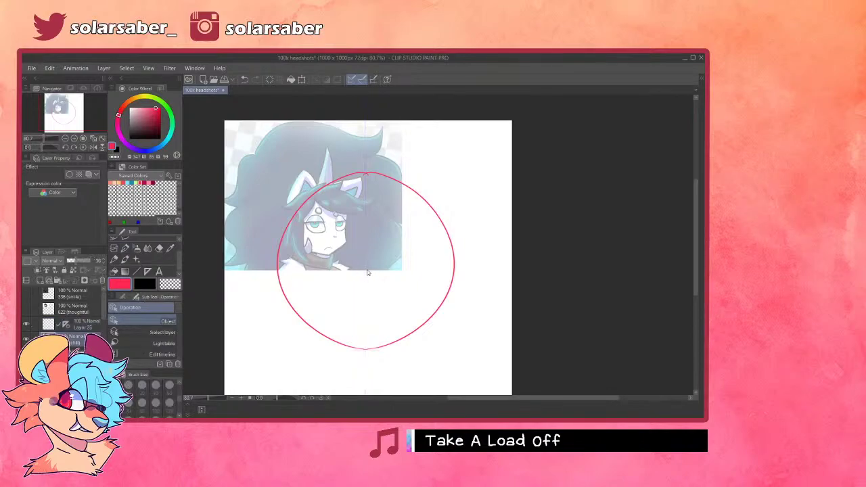
click(85, 321)
click(365, 277)
key(Delete)
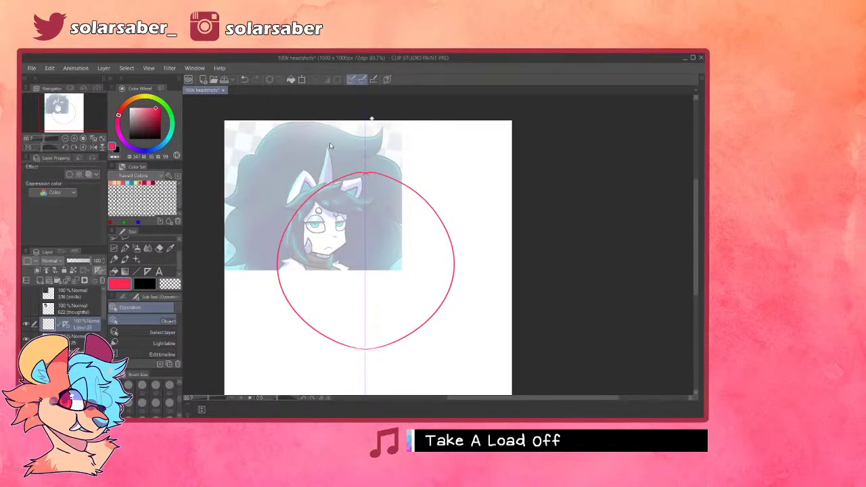
scroll(363, 214, down, 2)
scroll(364, 214, up, 2)
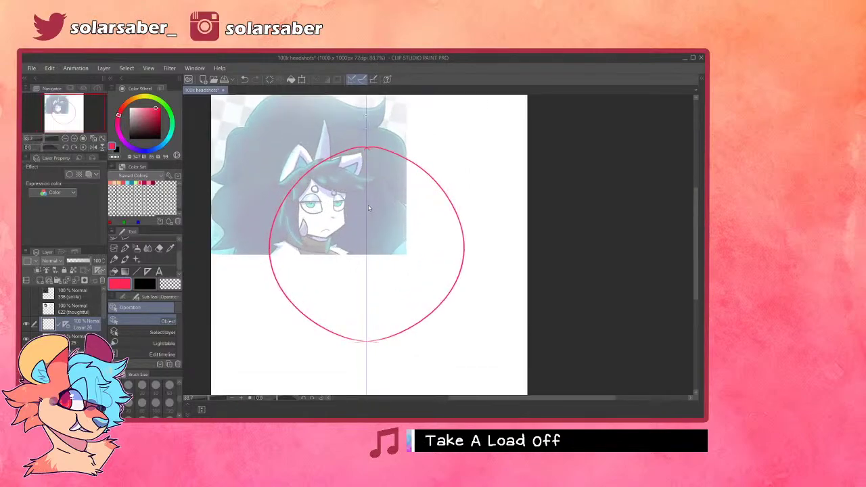
- Sketch the triangular nose, the arc of the nose bridge above it and a curled smiling mouth around the symmetry line
key(p)
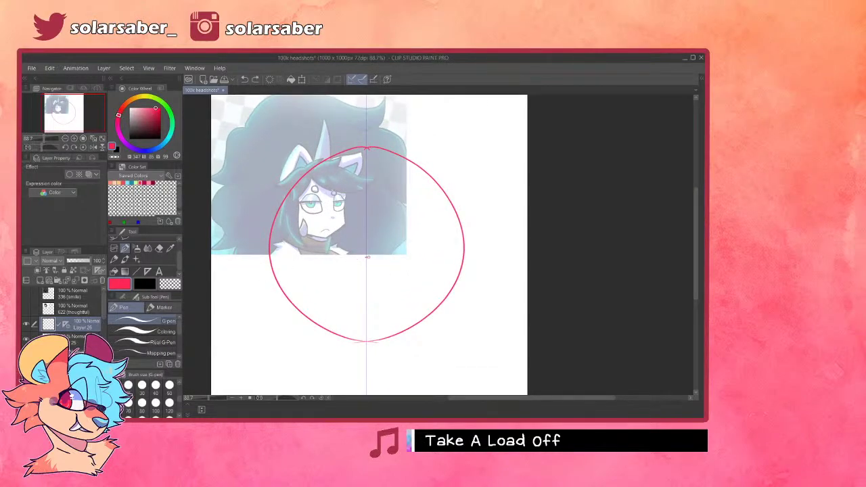
mouse_move(349, 253)
mouse_down()
mouse_move(382, 253)
mouse_move(351, 254)
mouse_up()
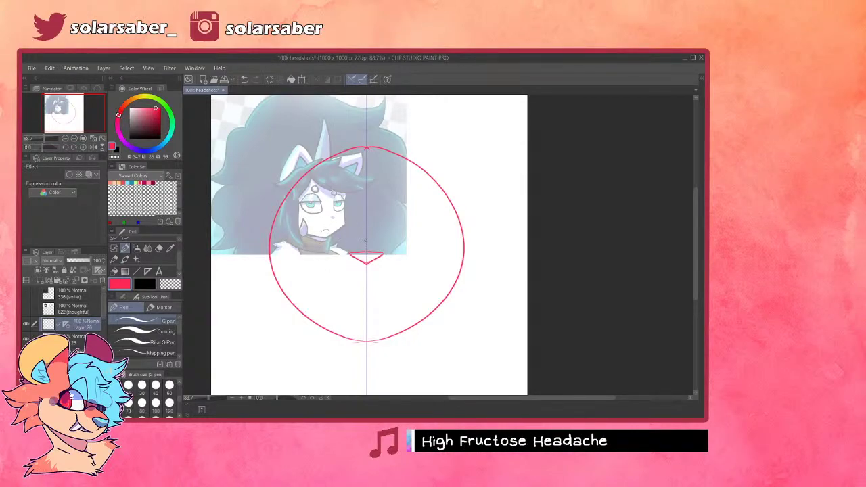
key(ctrl+z)
mouse_move(366, 264)
mouse_down()
mouse_move(367, 285)
mouse_move(390, 291)
mouse_move(404, 271)
mouse_up()
key(ctrl+z)
key(ctrl+z)
drag(340, 249, 367, 242)
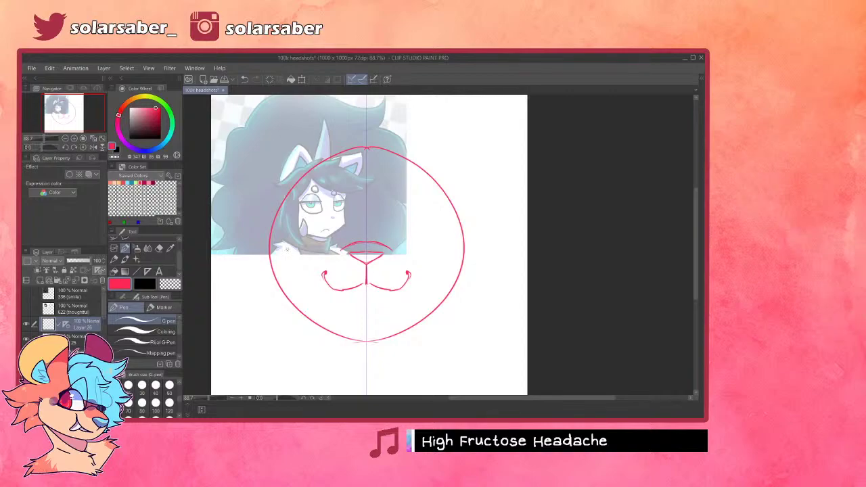
- Sketch the mirrored cheeks and jaw inside the lower half of the head circle, meeting at the chin
mouse_move(288, 240)
mouse_down()
mouse_move(274, 258)
mouse_move(309, 317)
mouse_up()
key(ctrl+z)
mouse_move(289, 241)
mouse_down()
mouse_move(316, 320)
mouse_move(362, 341)
mouse_up()
drag(318, 322, 367, 339)
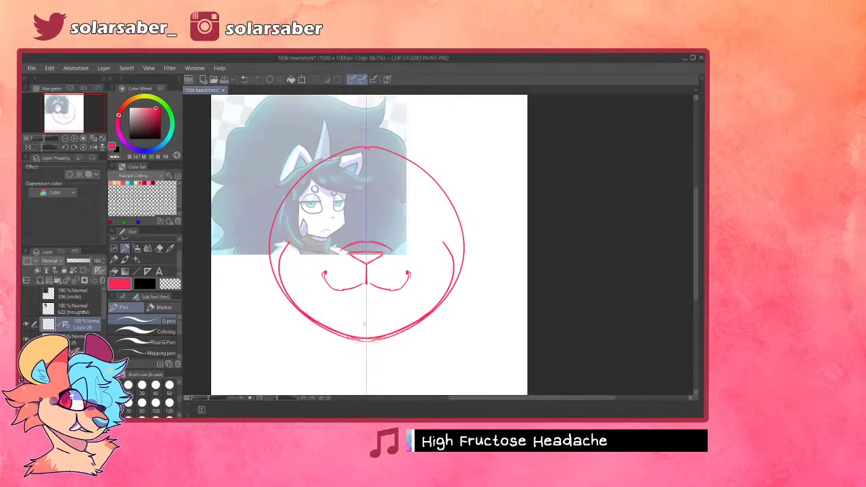
drag(366, 147, 287, 235)
key(ctrl+z)
- Sketch tall mirrored oval eyes beside the nose bridge, each crossed by a half-lowered eyelid line
mouse_move(375, 238)
mouse_down()
mouse_move(428, 225)
mouse_move(402, 257)
mouse_move(385, 206)
mouse_move(403, 260)
mouse_move(393, 197)
mouse_move(398, 255)
mouse_up()
key(ctrl+z)
key(ctrl+z)
mouse_move(384, 218)
mouse_down()
mouse_move(426, 234)
mouse_move(423, 220)
mouse_move(413, 222)
mouse_up()
key(ctrl+z)
key(ctrl+z)
drag(391, 250, 406, 256)
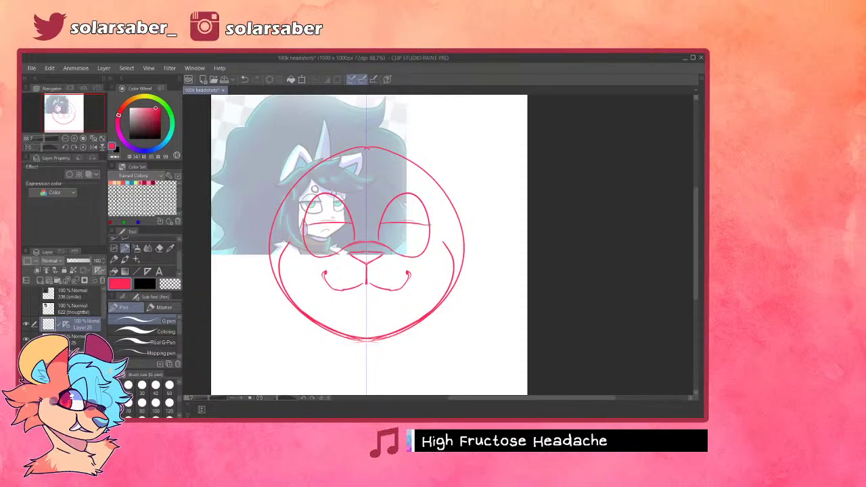
- Draw the irises beneath the lowered eyelids and add a small round brow spot above each eye
mouse_move(386, 223)
mouse_down()
mouse_move(395, 246)
mouse_move(413, 232)
mouse_move(381, 225)
mouse_move(410, 242)
mouse_move(409, 227)
mouse_move(384, 231)
mouse_move(415, 241)
mouse_up()
key(ctrl+z)
key(ctrl+z)
drag(397, 167, 397, 169)
key(ctrl+z)
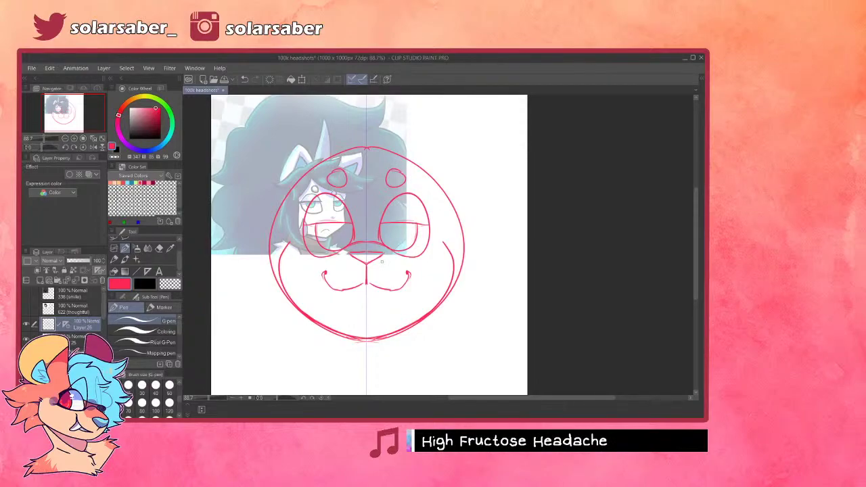
scroll(382, 261, down, 1)
scroll(359, 251, up, 1)
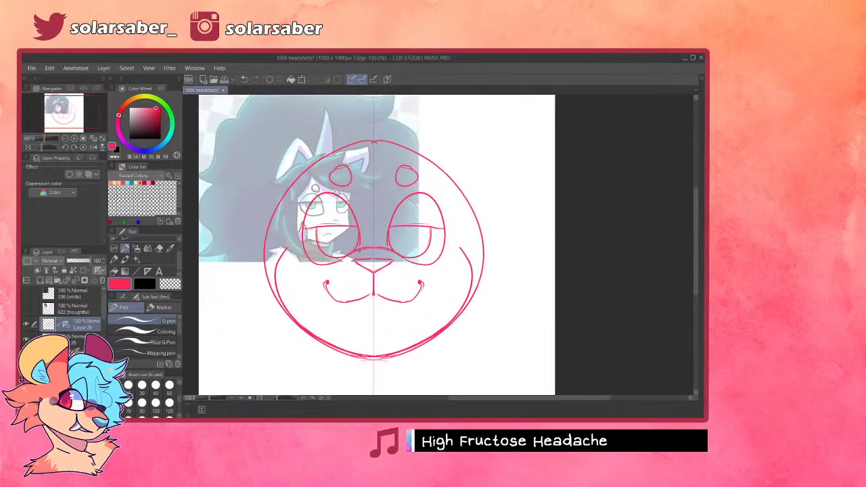
- Add short mirrored crease lines on the cheeks beside the lower outer corners of the eyes
drag(437, 265, 462, 255)
key(ctrl+z)
key(ctrl+z)
key(ctrl+z)
scroll(418, 316, down, 2)
scroll(370, 287, up, 2)
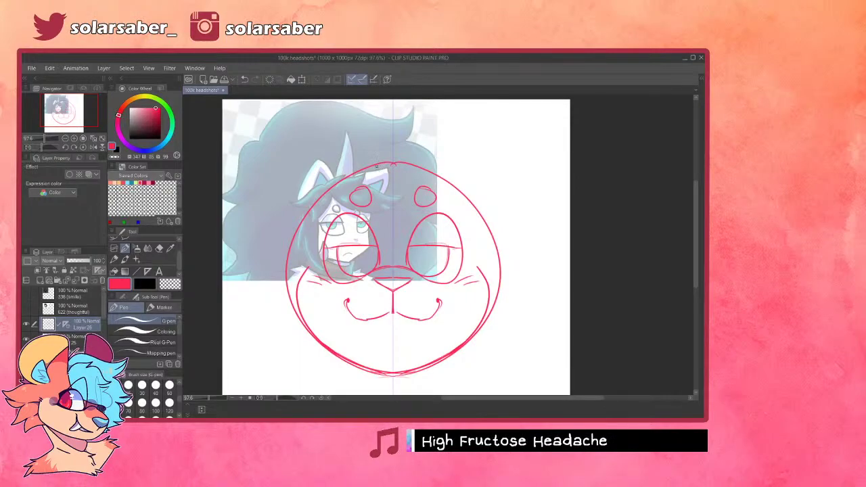
- Sketch the upper head contour from the crown down to both cheeks, then switch to transparent color for cleanup
mouse_move(392, 163)
mouse_down()
mouse_move(329, 192)
mouse_move(312, 228)
mouse_up()
key(ctrl+z)
drag(393, 160, 301, 236)
drag(326, 190, 295, 277)
key(ctrl+z)
drag(318, 201, 301, 274)
drag(305, 221, 301, 273)
key(ctrl+z)
click(178, 288)
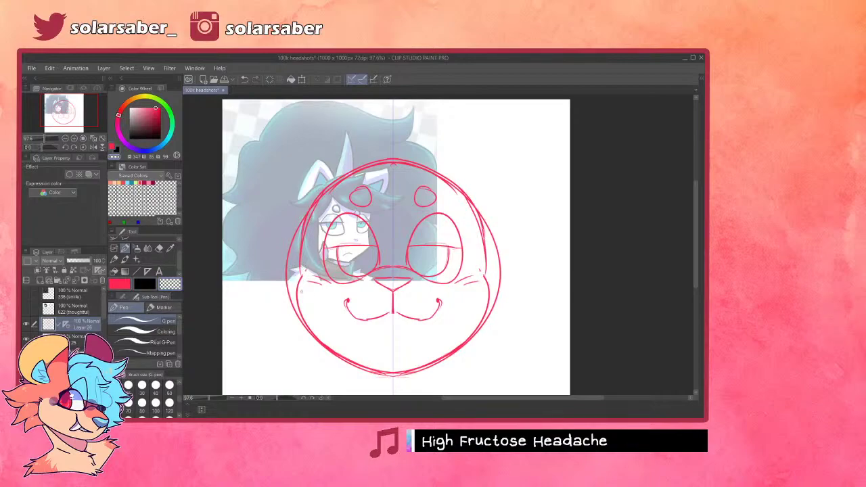
- Sketch large mirrored pointed ears on the head with inner ear contours, then select the layer beneath the sketch
scroll(462, 210, down, 5)
scroll(439, 206, up, 3)
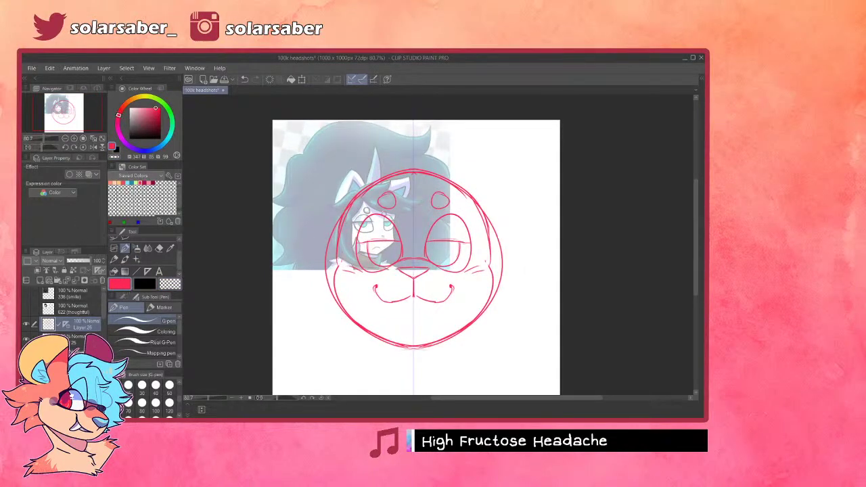
mouse_move(445, 177)
mouse_down()
mouse_move(535, 150)
mouse_move(504, 238)
mouse_up()
key(ctrl+z)
drag(541, 152, 503, 253)
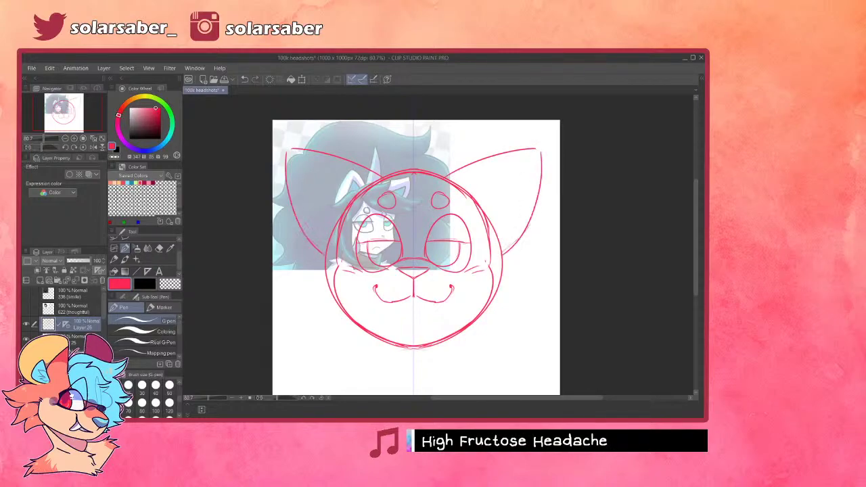
mouse_move(472, 196)
mouse_down()
mouse_move(530, 171)
mouse_move(500, 237)
mouse_up()
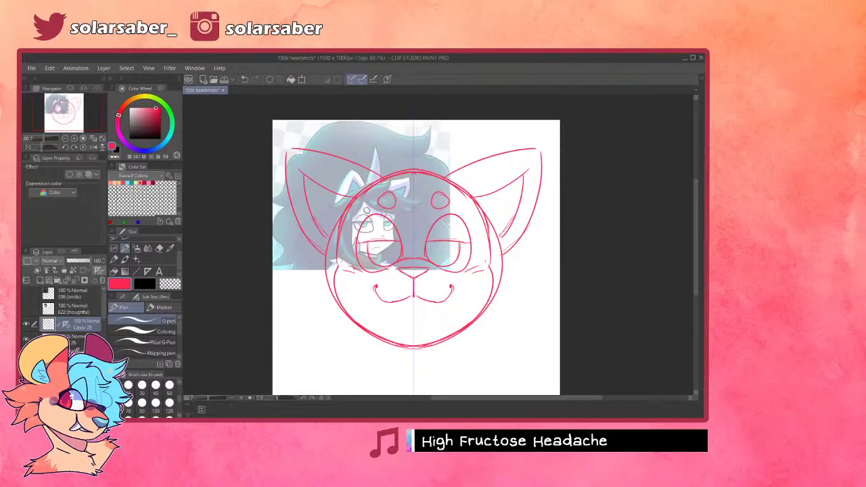
click(79, 339)
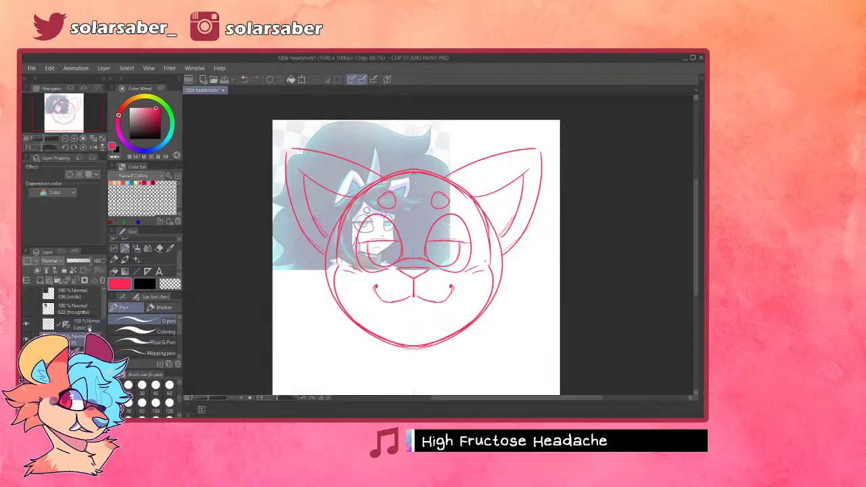
- Delete the round head guide layer and move the head sketch lower on the canvas
click(99, 279)
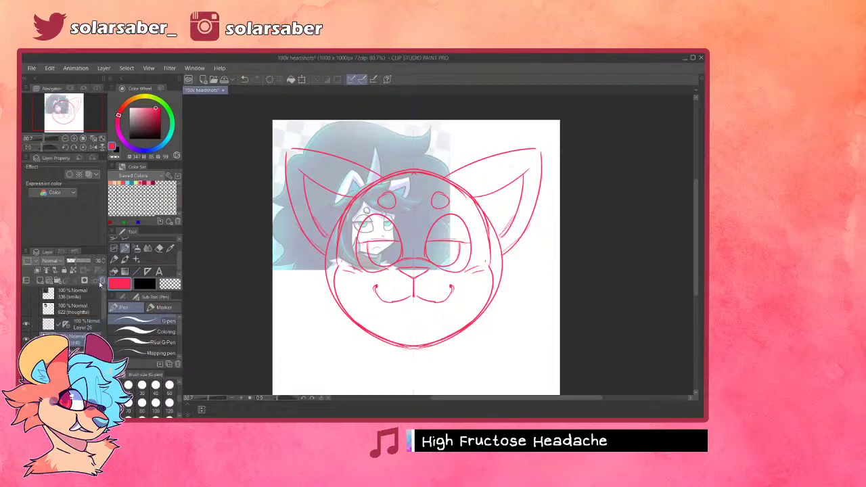
click(90, 326)
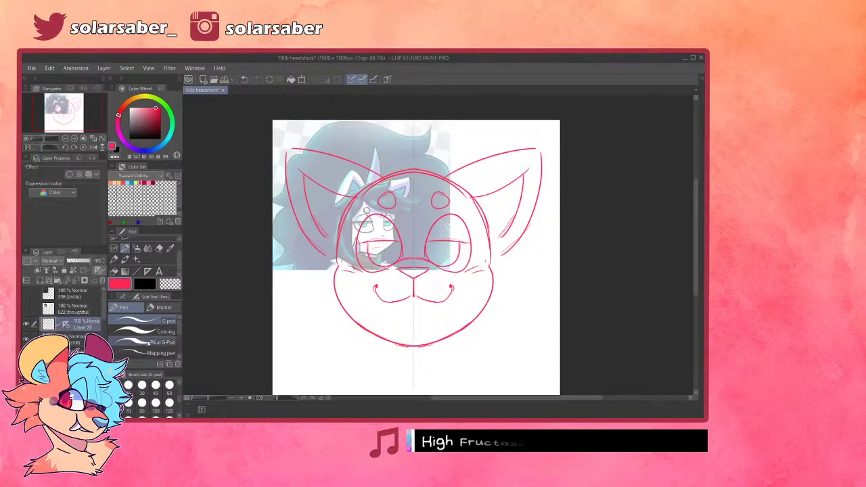
scroll(267, 292, down, 2)
scroll(368, 287, up, 1)
key(k)
drag(367, 287, 368, 309)
scroll(328, 222, up, 1)
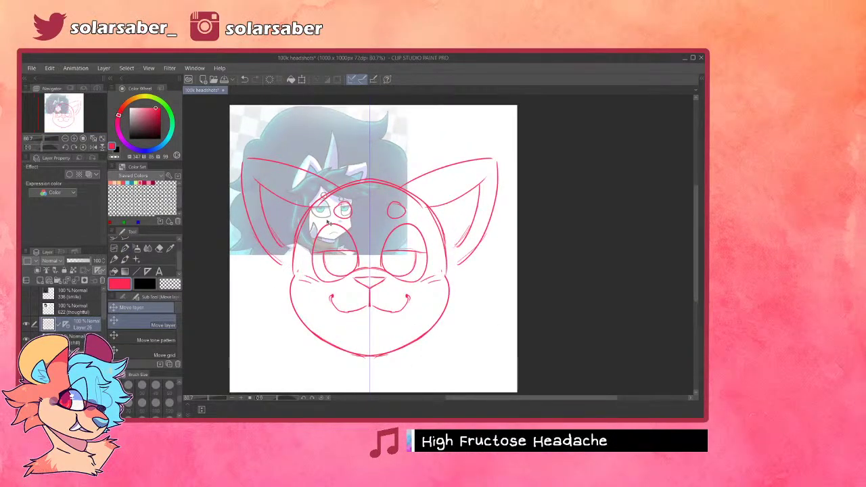
- Draw a tall, pointed unicorn horn with mirrored curved sides on top of the head
key(p)
mouse_move(351, 182)
mouse_down()
mouse_move(371, 106)
mouse_move(351, 183)
mouse_up()
key(ctrl+z)
key(ctrl+z)
key(ctrl+z)
drag(369, 112, 353, 182)
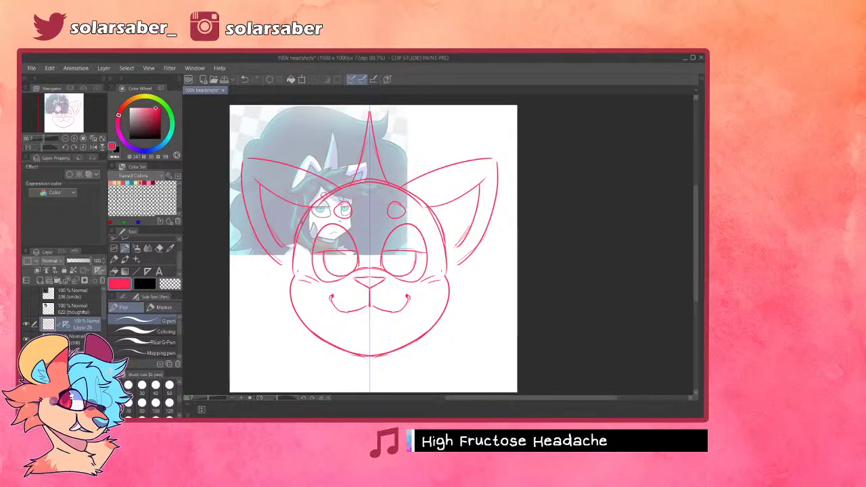
- Compare the sketch with the reference hidden and shown, add a new layer above the head sketch, and return to the pen
key(o)
click(366, 239)
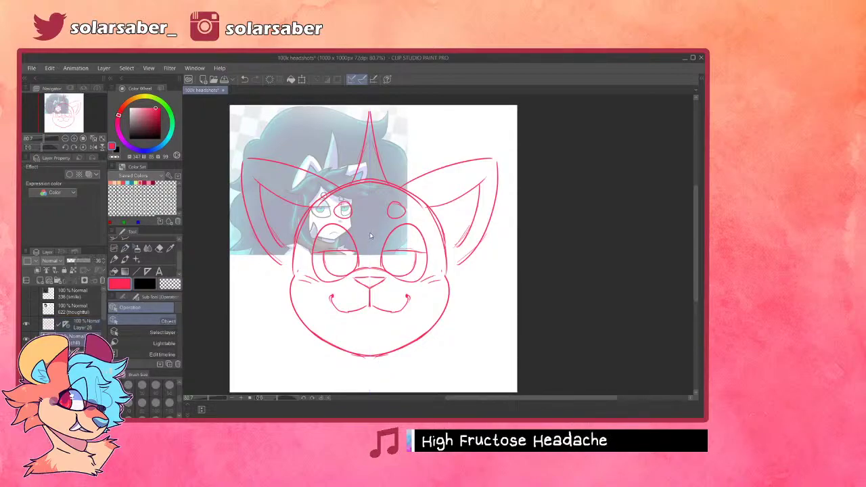
click(89, 325)
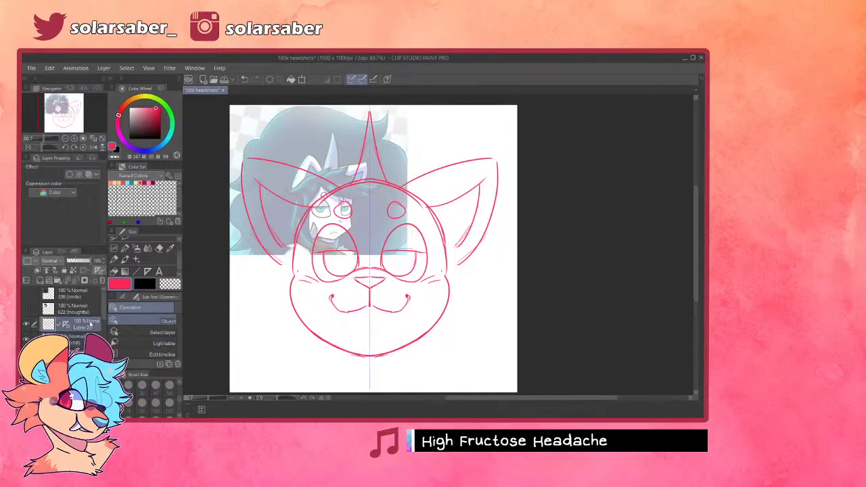
click(26, 336)
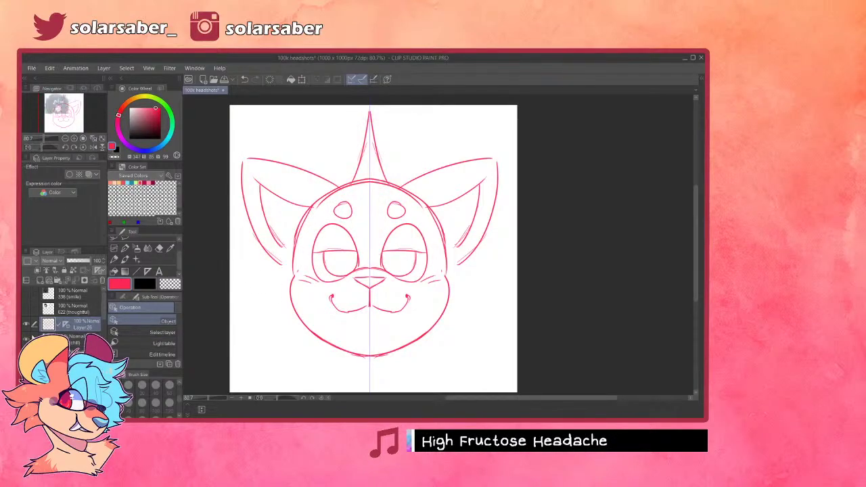
click(27, 336)
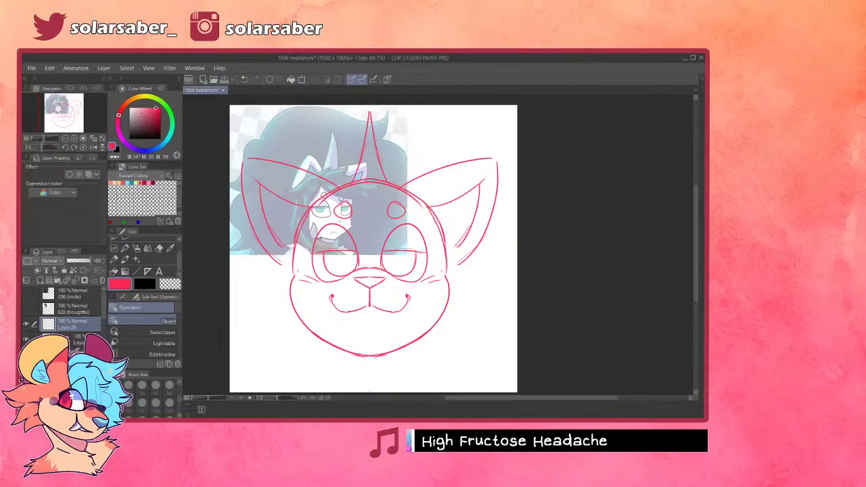
key(p)
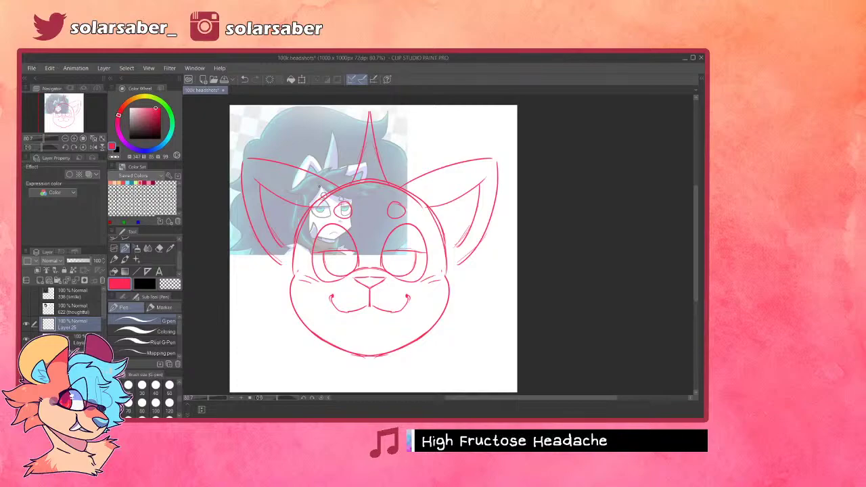
drag(351, 179, 322, 156)
key(ctrl+z)
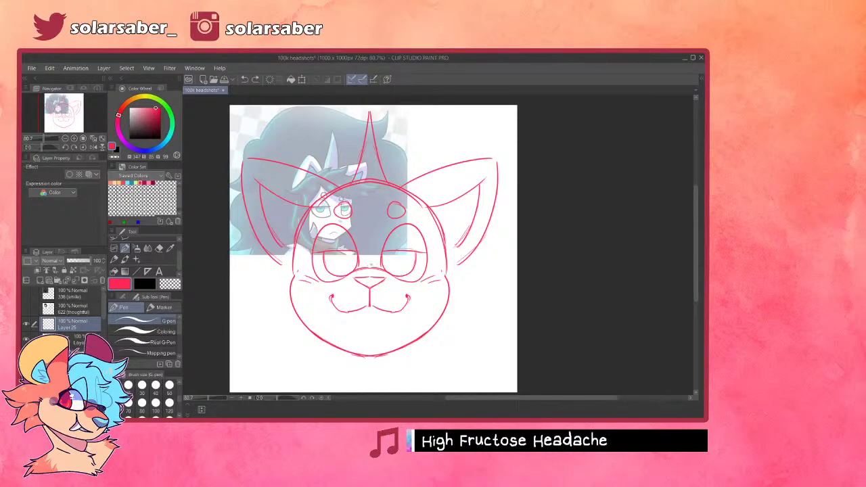
drag(426, 207, 441, 310)
key(ctrl+z)
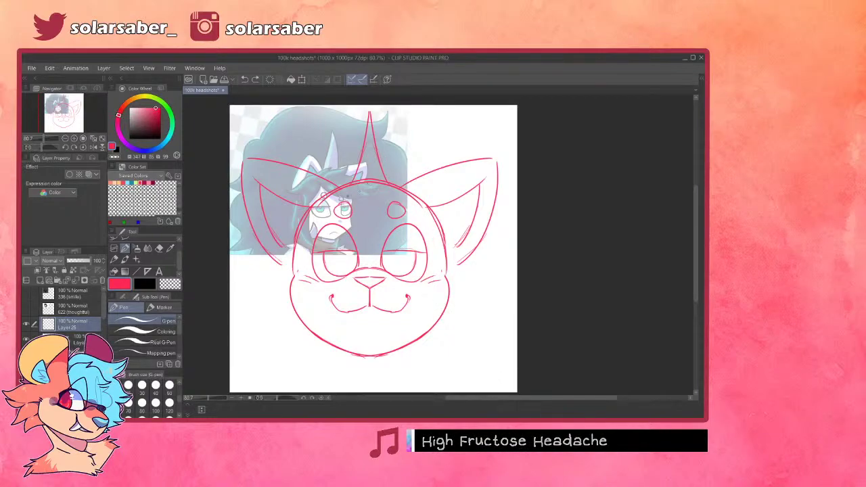
drag(357, 179, 431, 149)
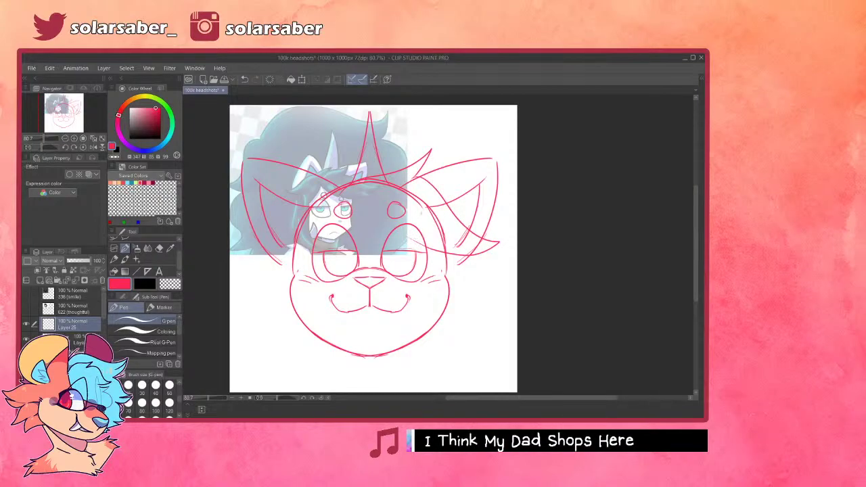
mouse_move(412, 181)
mouse_down()
mouse_move(472, 200)
mouse_move(448, 240)
mouse_move(395, 234)
mouse_move(469, 214)
mouse_move(499, 225)
mouse_up()
key(ctrl+z)
drag(495, 226, 395, 236)
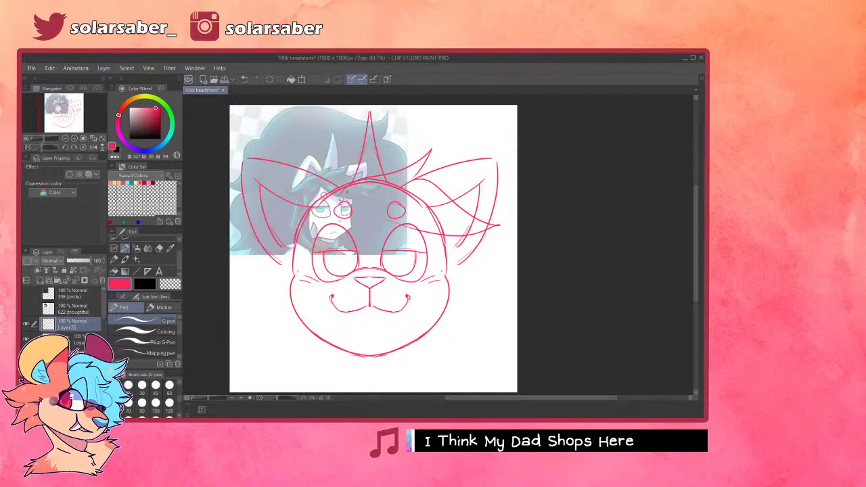
mouse_move(351, 179)
mouse_down()
mouse_move(254, 215)
mouse_move(334, 241)
mouse_up()
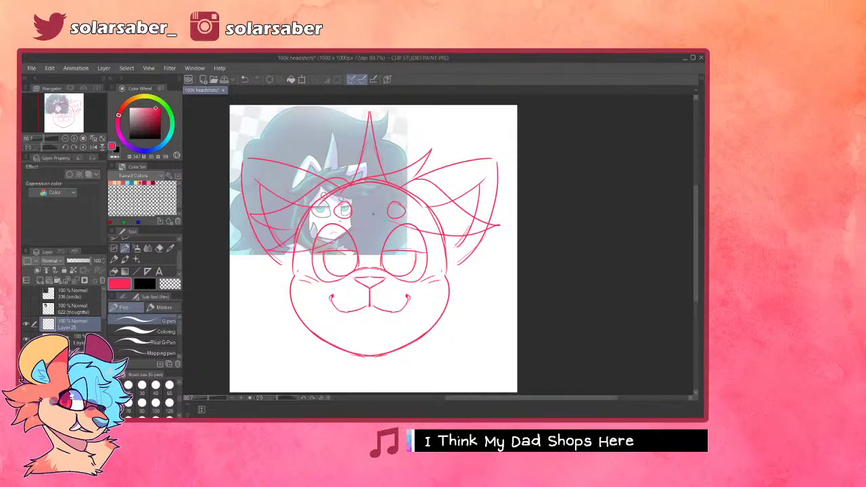
key(ctrl+z)
drag(256, 265, 367, 222)
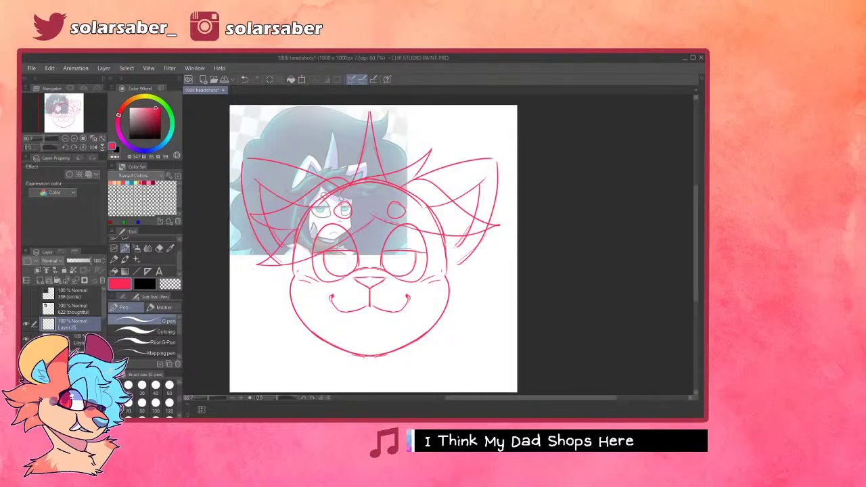
click(27, 353)
click(26, 353)
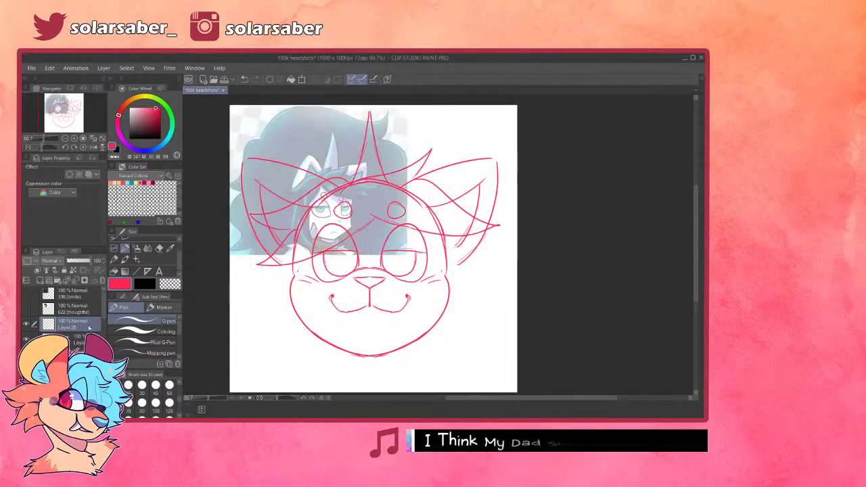
key(ctrl+z)
key(ctrl+z)
key(ctrl+z)
key(ctrl+z)
key(ctrl+z)
mouse_move(345, 179)
mouse_down()
mouse_move(284, 234)
mouse_move(316, 235)
mouse_up()
key(ctrl+z)
mouse_move(343, 180)
mouse_down()
mouse_move(269, 242)
mouse_move(305, 233)
mouse_move(308, 256)
mouse_move(347, 234)
mouse_move(389, 225)
mouse_move(428, 231)
mouse_up()
key(ctrl+z)
key(ctrl+z)
key(ctrl+z)
key(ctrl+z)
key(ctrl+z)
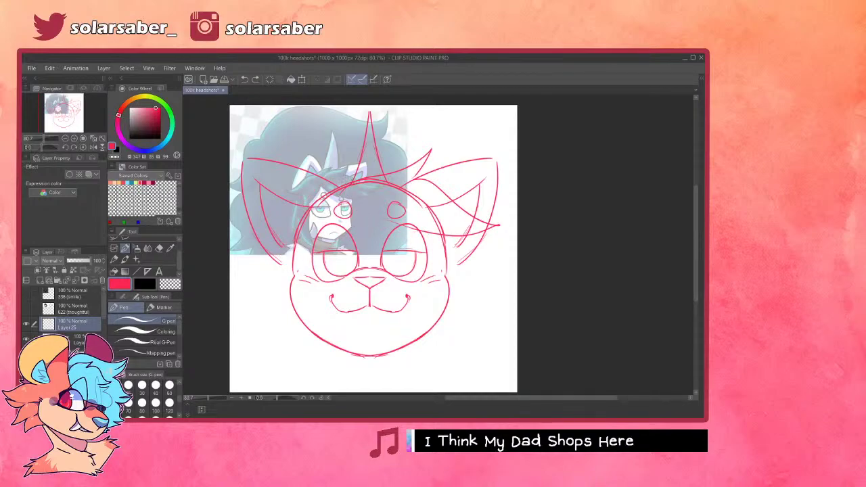
drag(306, 206, 268, 257)
mouse_move(340, 231)
mouse_down()
mouse_move(280, 257)
mouse_move(382, 225)
mouse_move(444, 238)
mouse_up()
key(ctrl+z)
key(ctrl+z)
key(ctrl+z)
key(ctrl+z)
key(ctrl+z)
key(ctrl+z)
key(ctrl+z)
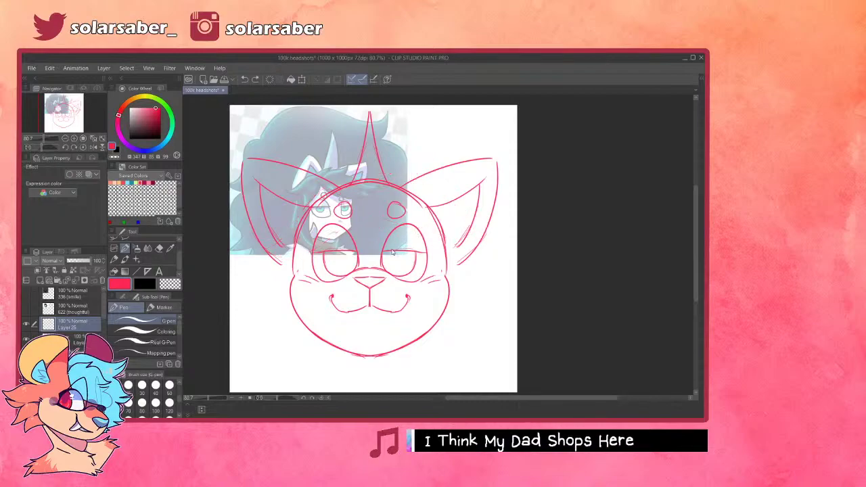
- Sketch the mane's top tuft behind the horn and its outer contours over both ears, continuing down the reference side to the neck
mouse_move(330, 167)
mouse_down()
mouse_move(345, 129)
mouse_move(416, 132)
mouse_move(489, 115)
mouse_up()
key(ctrl+z)
drag(489, 115, 482, 136)
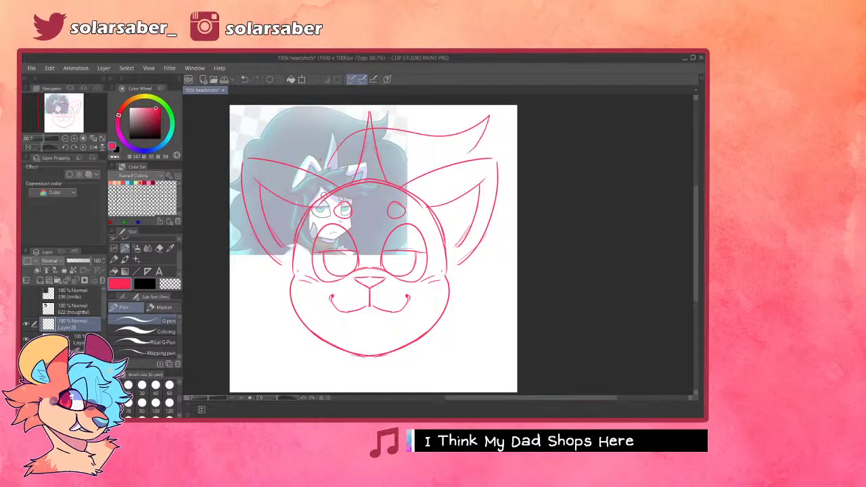
mouse_move(328, 161)
mouse_down()
mouse_move(258, 199)
mouse_move(230, 274)
mouse_move(248, 309)
mouse_move(230, 365)
mouse_move(289, 369)
mouse_up()
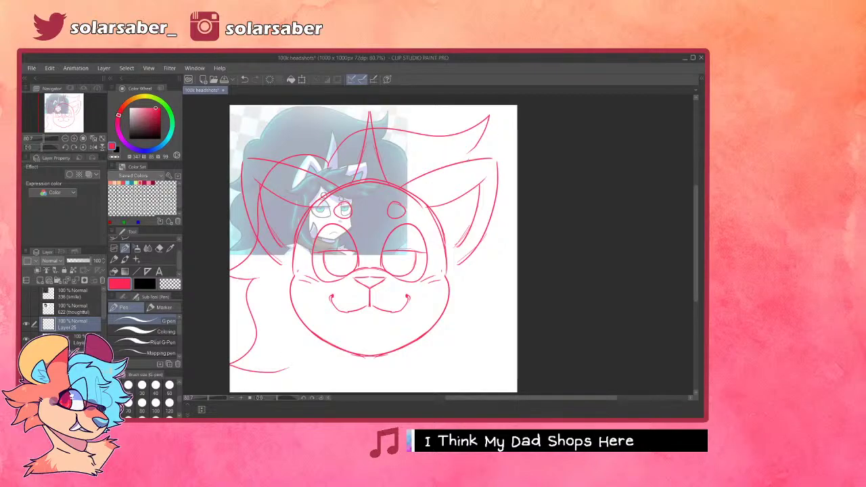
mouse_move(467, 157)
mouse_down()
mouse_move(518, 194)
mouse_move(517, 176)
mouse_up()
key(ctrl+z)
key(ctrl+z)
drag(467, 151, 518, 177)
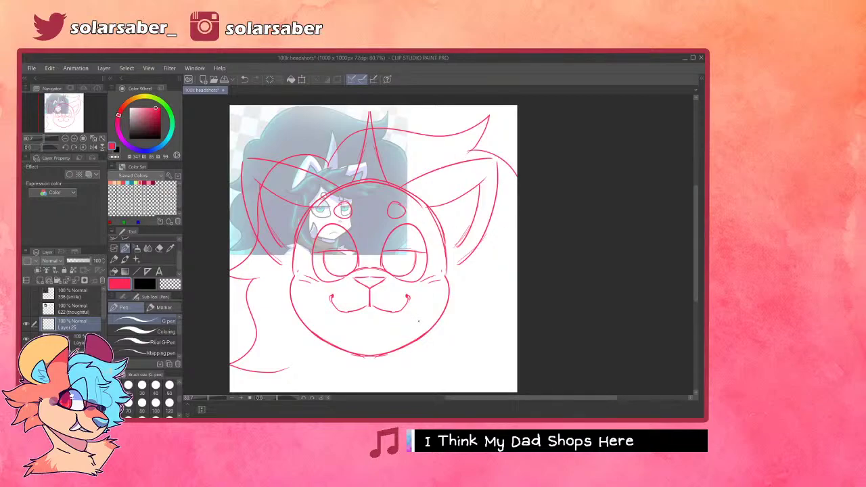
- Flip the canvas view, sketch the mane's lower contour on the side opposite the reference, and restore the normal view
scroll(409, 305, down, 4)
scroll(404, 311, up, 5)
scroll(404, 309, down, 1)
click(94, 138)
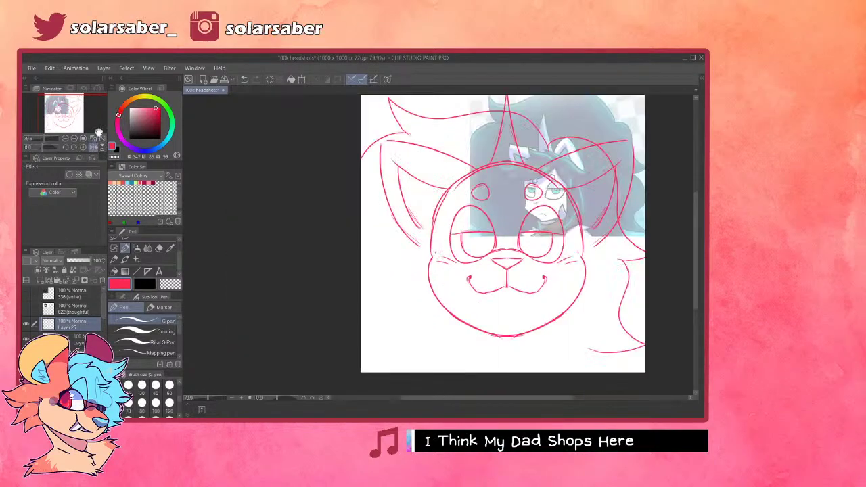
key(ctrl+z)
mouse_move(353, 275)
mouse_down()
mouse_move(381, 277)
mouse_move(350, 330)
mouse_move(422, 359)
mouse_move(465, 338)
mouse_up()
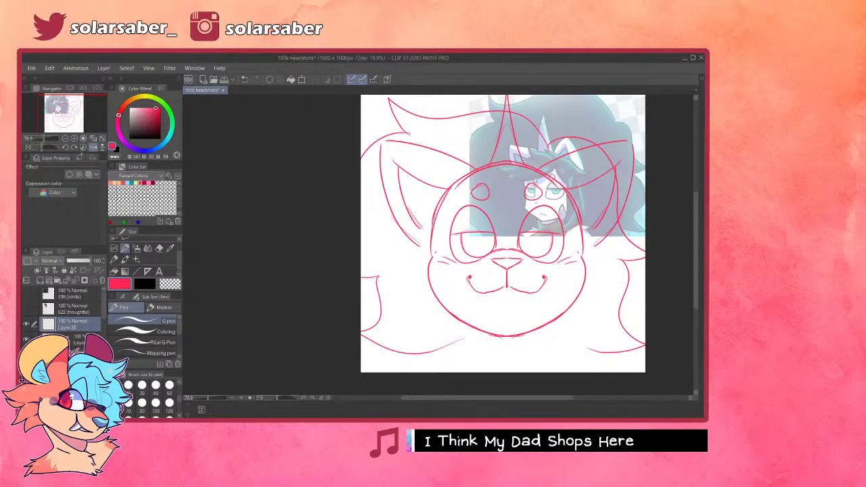
click(94, 148)
- Draw a curved chest fur line beneath the chin connecting the two lower sides of the mane
mouse_move(279, 353)
mouse_down()
mouse_move(320, 336)
mouse_move(419, 360)
mouse_up()
key(ctrl+z)
mouse_move(299, 347)
mouse_down()
mouse_move(435, 359)
mouse_move(382, 373)
mouse_move(457, 349)
mouse_up()
key(ctrl+z)
key(ctrl+z)
drag(301, 351, 443, 362)
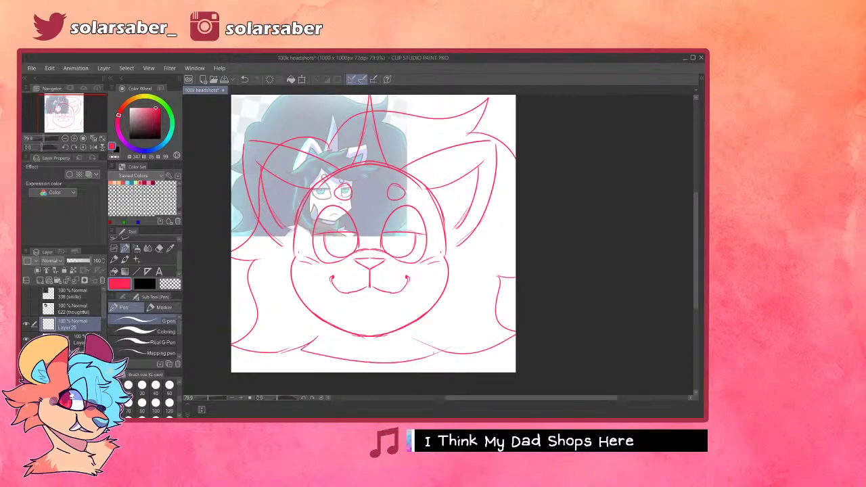
- Erase the part of the mane contour that crosses the ear on the reference side
scroll(319, 346, down, 2)
scroll(311, 254, up, 1)
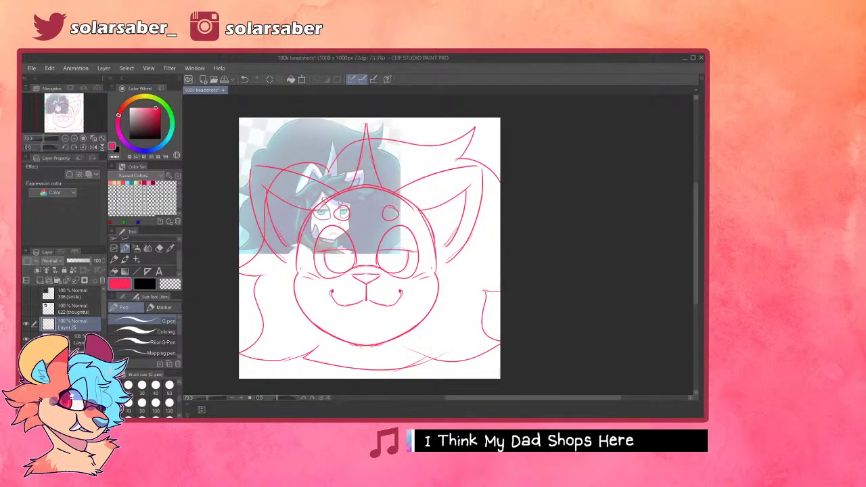
key(e)
click(169, 386)
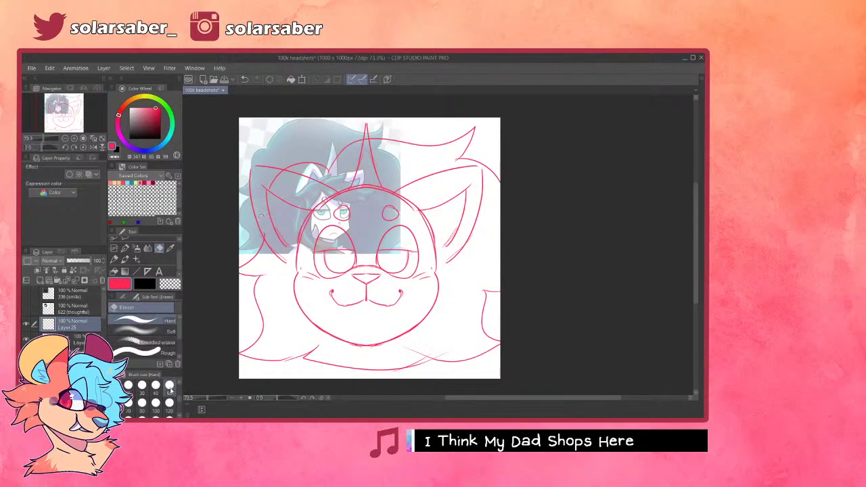
drag(269, 186, 275, 180)
scroll(393, 251, down, 2)
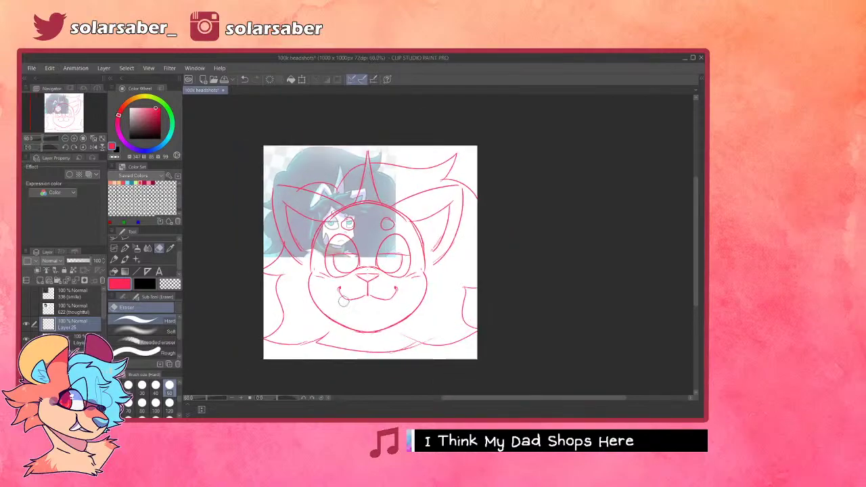
scroll(348, 295, up, 3)
- Sketch the fringe sweeping from the horn's base across the forehead to spiky tips beside both ears, hiding the reference image
key(p)
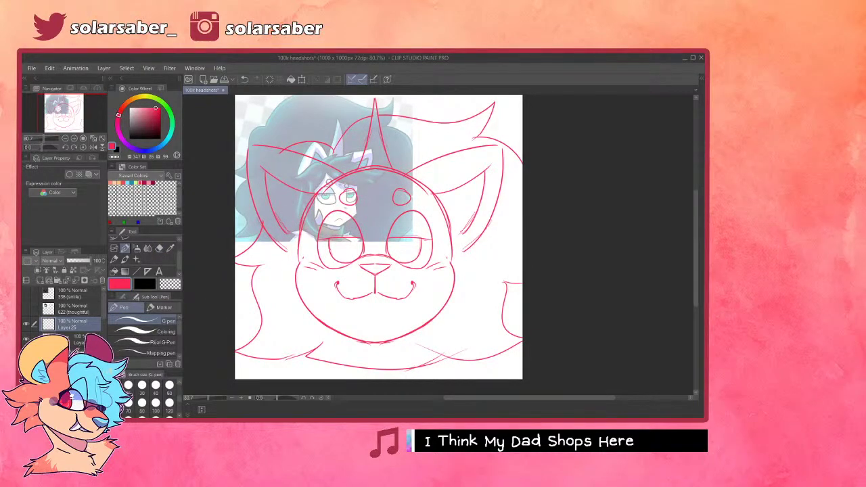
mouse_move(323, 178)
mouse_down()
mouse_move(263, 238)
mouse_move(310, 282)
mouse_move(345, 239)
mouse_move(286, 251)
mouse_move(291, 268)
mouse_move(266, 323)
mouse_move(332, 217)
mouse_up()
key(ctrl+z)
key(ctrl+z)
drag(297, 267, 350, 210)
mouse_move(301, 190)
mouse_down()
mouse_move(341, 176)
mouse_move(355, 182)
mouse_move(355, 171)
mouse_move(512, 192)
mouse_move(465, 220)
mouse_move(499, 238)
mouse_move(356, 177)
mouse_up()
key(ctrl+z)
key(ctrl+z)
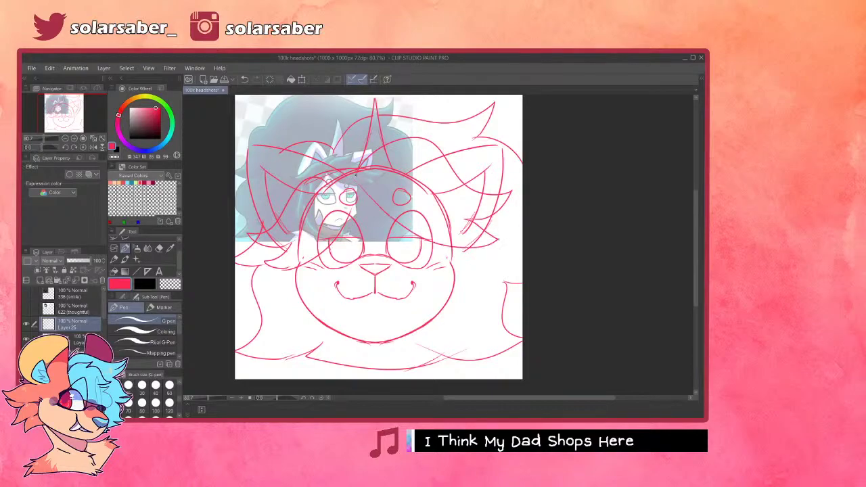
key(ctrl+z)
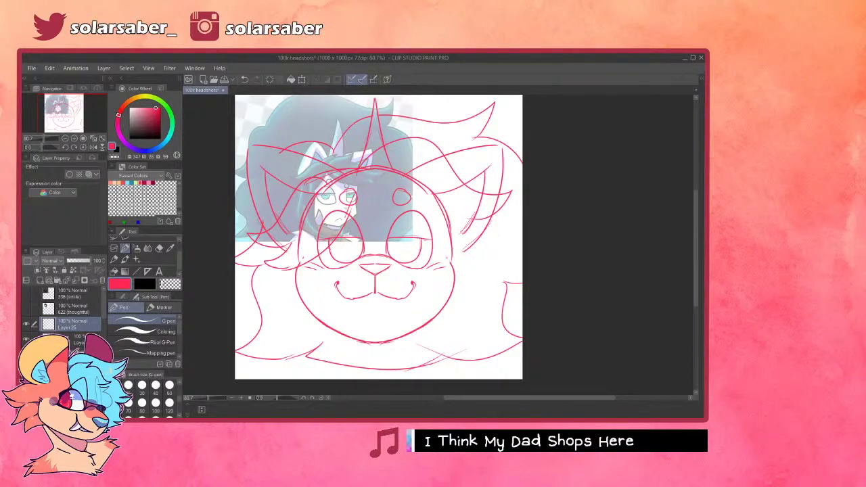
click(26, 353)
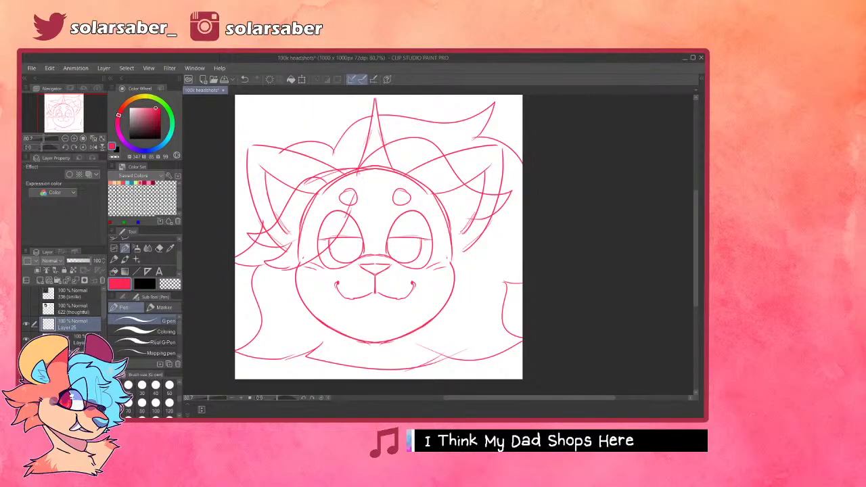
mouse_move(349, 191)
mouse_down()
mouse_move(422, 229)
mouse_move(497, 214)
mouse_up()
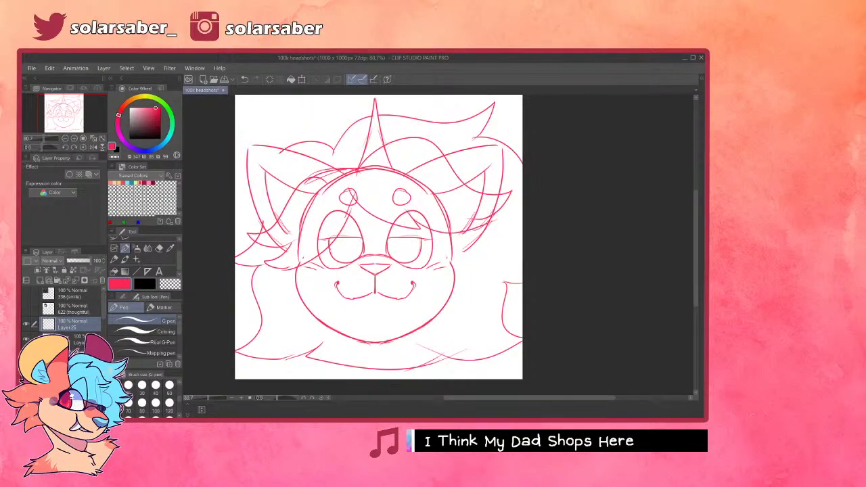
- On the head sketch layer, erase the head and ear lines covered by the fringe, then reselect the hair layer
click(76, 339)
key(e)
mouse_move(299, 217)
mouse_down()
mouse_move(277, 232)
mouse_move(287, 227)
mouse_move(298, 257)
mouse_up()
drag(322, 188, 310, 206)
drag(341, 176, 322, 188)
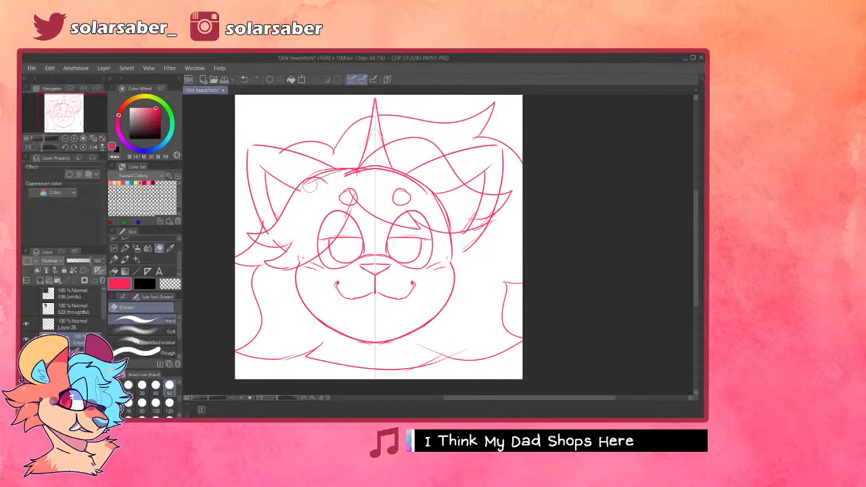
mouse_move(402, 167)
mouse_down()
mouse_move(408, 164)
mouse_move(412, 184)
mouse_move(439, 210)
mouse_move(418, 176)
mouse_move(440, 166)
mouse_move(476, 205)
mouse_move(462, 213)
mouse_move(488, 214)
mouse_move(453, 224)
mouse_move(464, 220)
mouse_move(446, 194)
mouse_move(460, 188)
mouse_move(487, 212)
mouse_up()
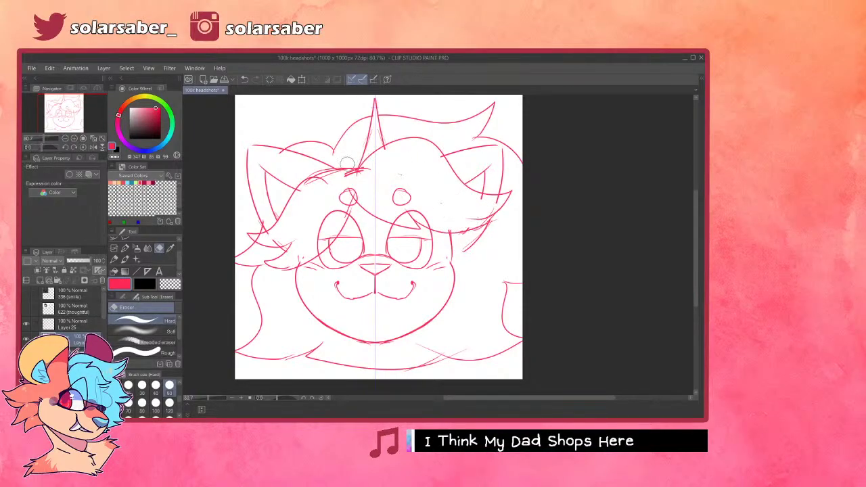
click(74, 323)
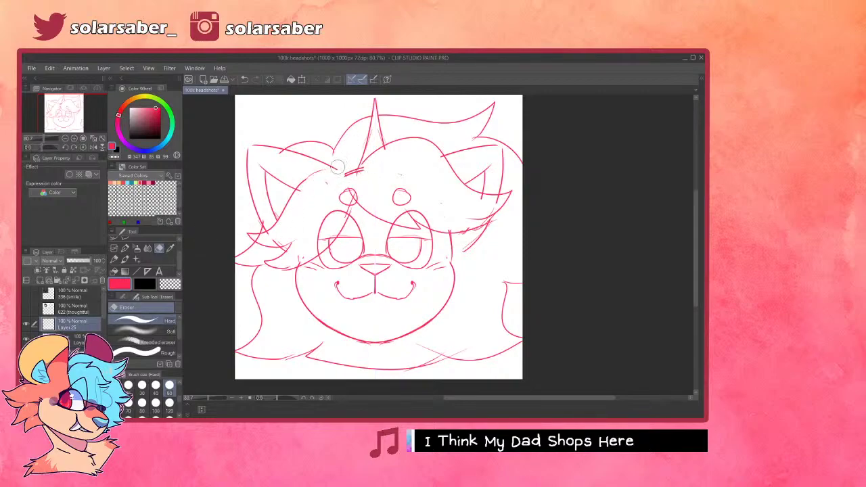
- Erase the stray strokes beside the horn's base and redraw the line where the fringe meets the horn
click(80, 340)
drag(346, 178, 367, 169)
click(83, 329)
key(o)
key(p)
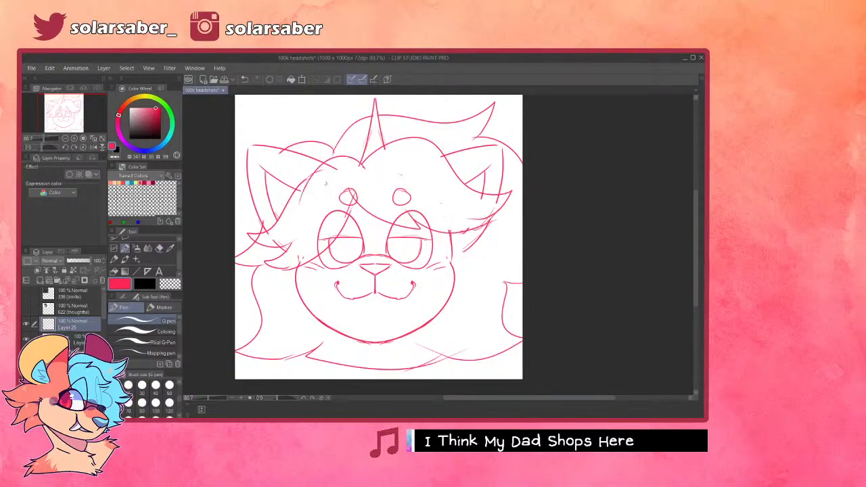
key(ctrl+z)
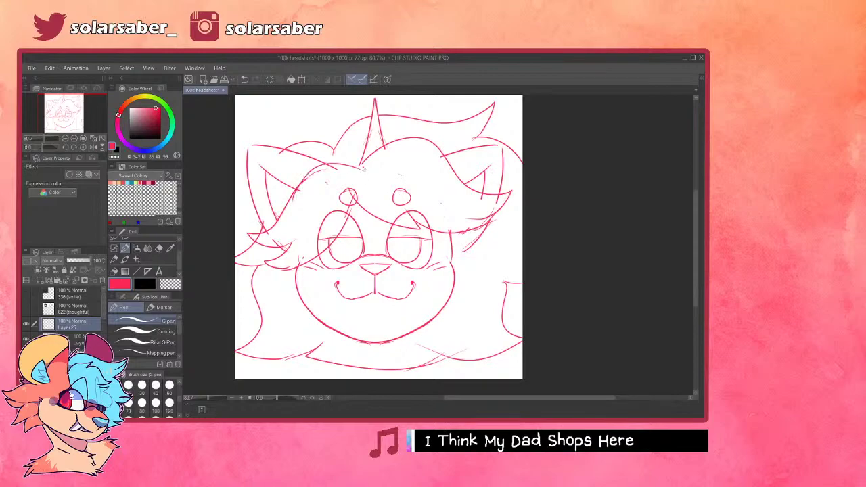
drag(360, 166, 384, 147)
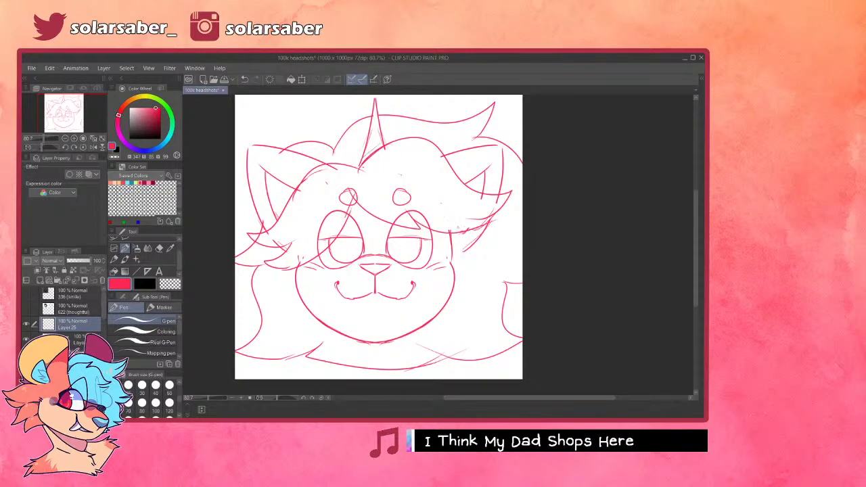
- On the head sketch layer, draw spiky cheek fur below both ends of the fringe, then reselect the hair layer and check the reference image
click(75, 337)
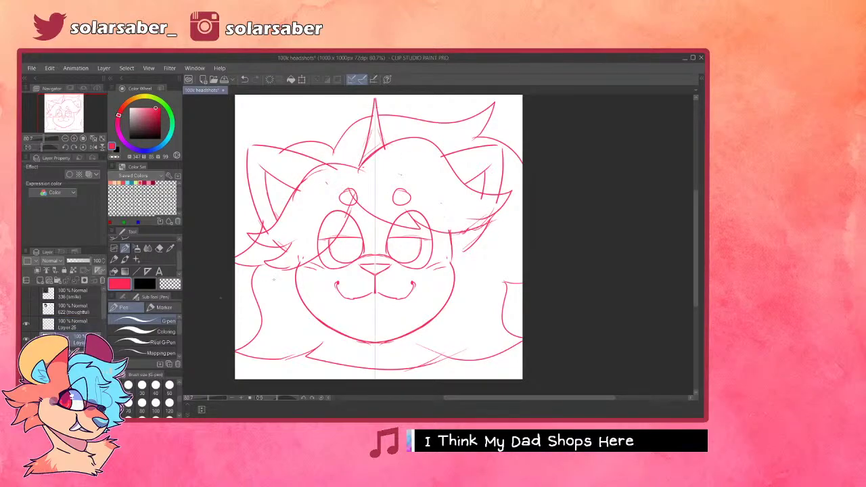
mouse_move(449, 248)
mouse_down()
mouse_move(465, 259)
mouse_move(456, 257)
mouse_up()
click(87, 326)
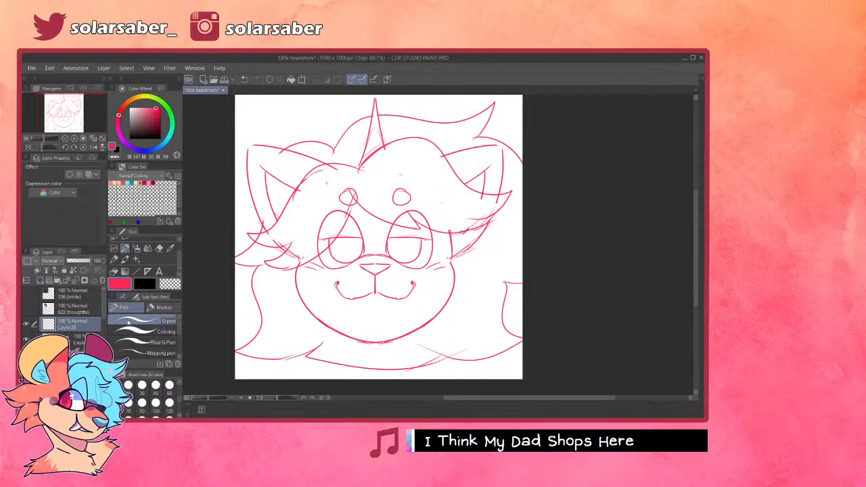
click(25, 355)
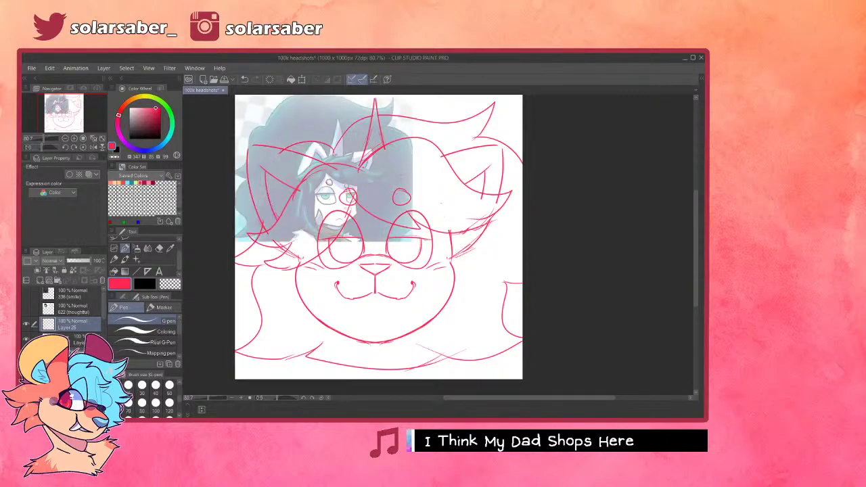
click(26, 355)
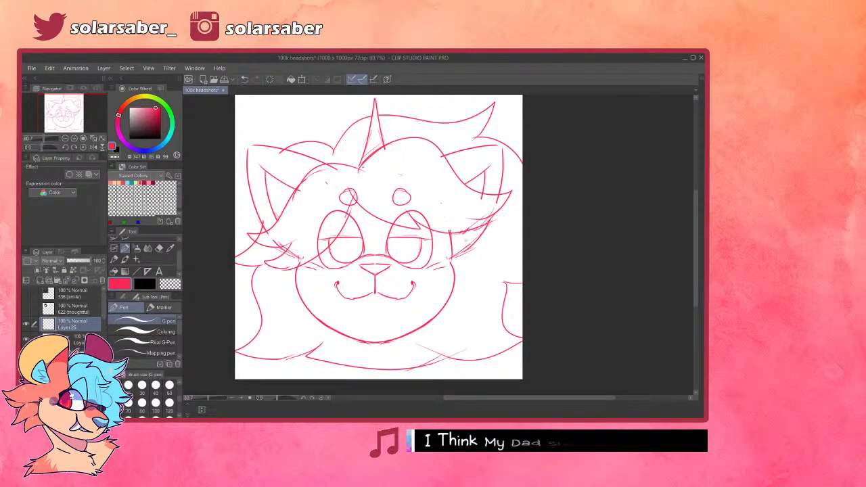
- Sketch a long, pointed hair lock hanging from beneath the fringe on each side of the face
drag(461, 232, 479, 331)
key(ctrl+z)
mouse_move(466, 233)
mouse_down()
mouse_move(482, 325)
mouse_move(471, 340)
mouse_move(437, 268)
mouse_move(468, 356)
mouse_move(449, 299)
mouse_move(481, 352)
mouse_up()
key(ctrl+z)
key(ctrl+z)
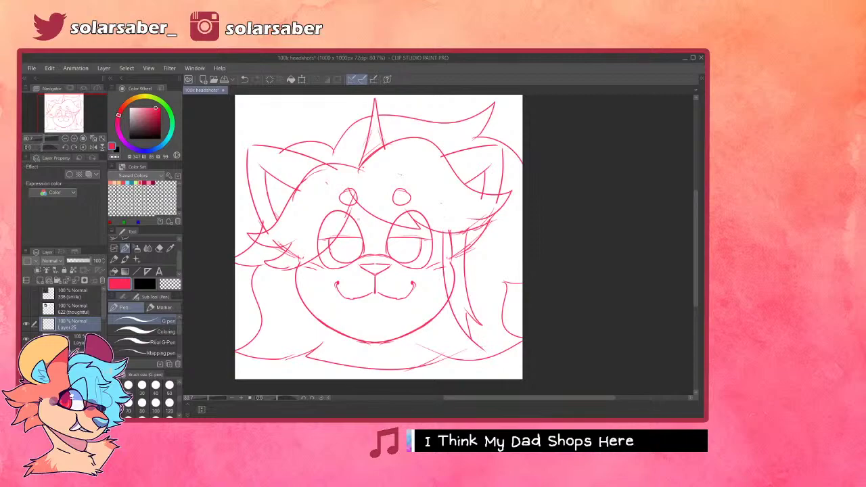
drag(296, 265, 284, 328)
key(ctrl+z)
drag(316, 261, 288, 340)
- On the head sketch layer, erase the cheek and jaw lines covered by the hanging locks and fringe
key(e)
mouse_move(316, 265)
mouse_down()
mouse_move(298, 309)
mouse_move(299, 294)
mouse_move(303, 318)
mouse_up()
drag(301, 267, 294, 260)
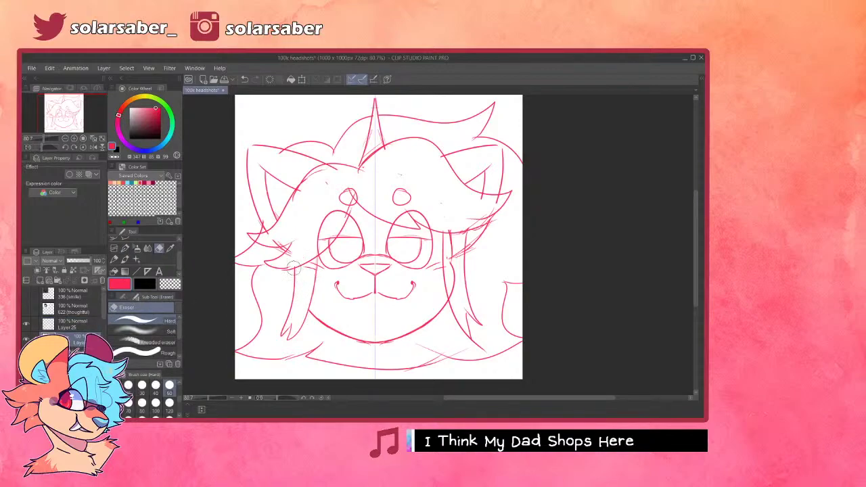
drag(451, 233, 455, 294)
drag(456, 252, 457, 230)
click(501, 197)
click(480, 199)
drag(443, 164, 441, 161)
- Merge the hair layer into the head sketch, then slightly enlarge, reposition and rotate the combined drawing and apply the transformation
scroll(405, 150, down, 4)
scroll(403, 160, up, 2)
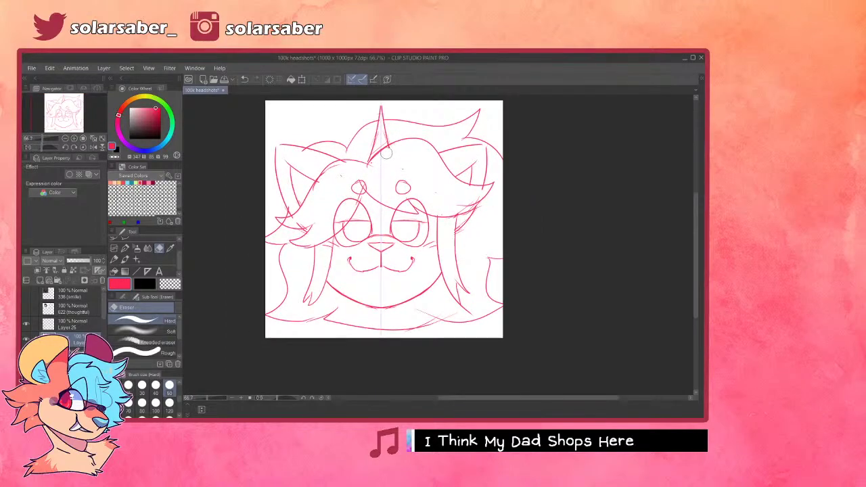
scroll(386, 154, down, 2)
scroll(389, 136, up, 2)
scroll(389, 138, up, 2)
scroll(389, 138, down, 1)
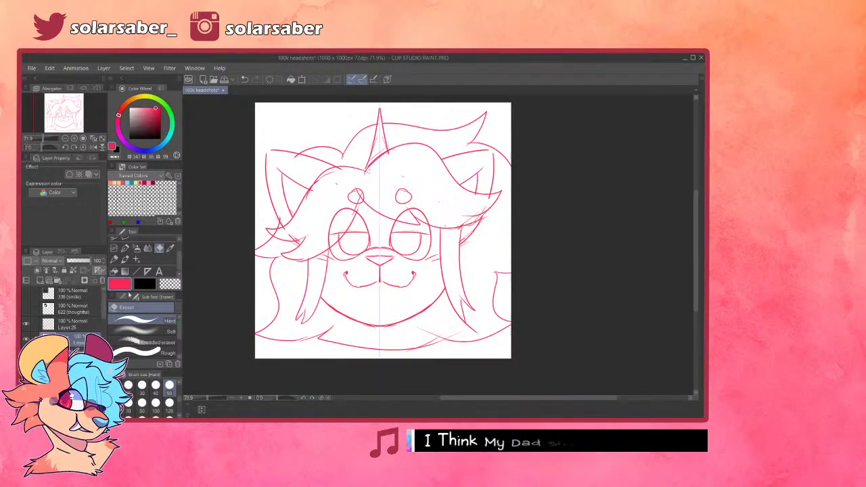
key(o)
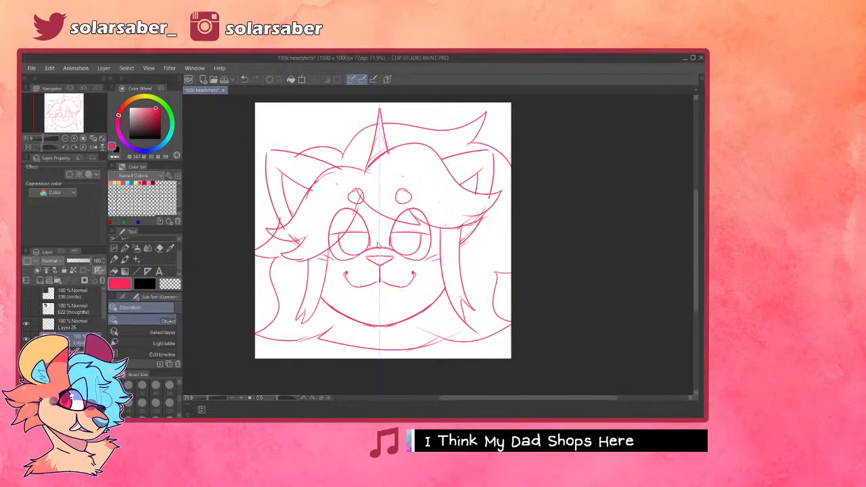
click(84, 329)
key(ctrl+e)
key(ctrl+t)
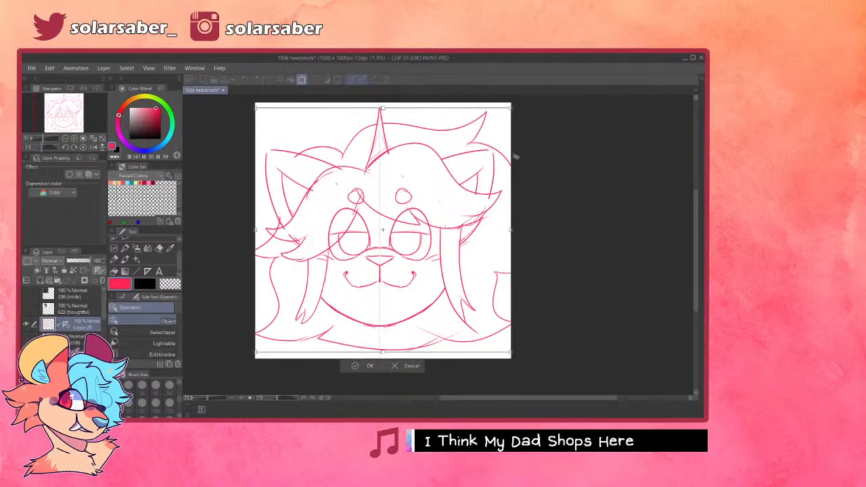
mouse_move(511, 109)
mouse_down()
mouse_move(529, 103)
mouse_move(518, 109)
mouse_up()
drag(488, 154, 478, 157)
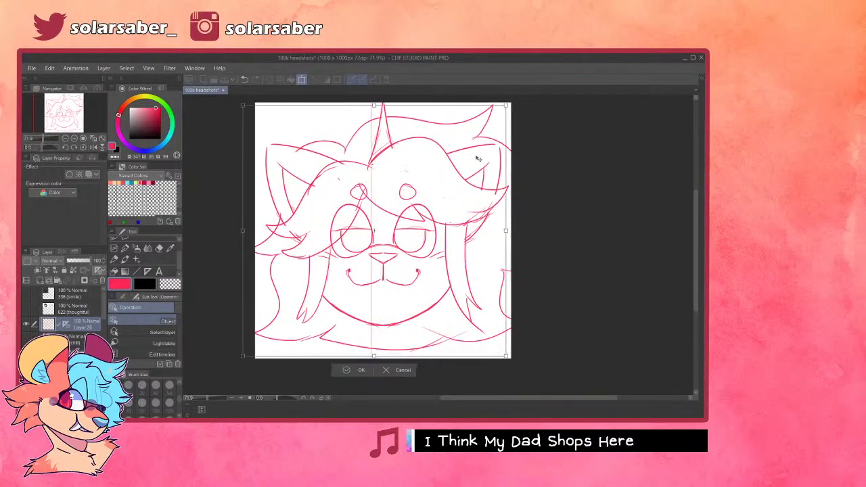
mouse_move(561, 169)
mouse_down()
mouse_move(574, 187)
mouse_move(564, 191)
mouse_up()
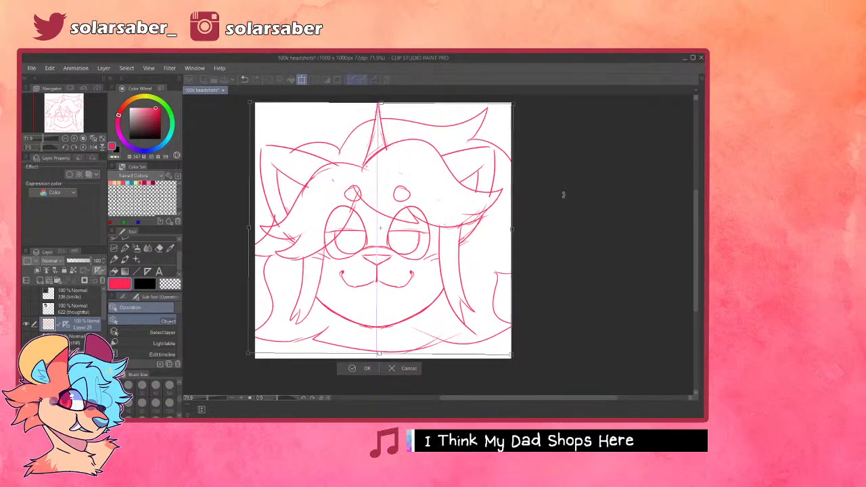
key(Return)
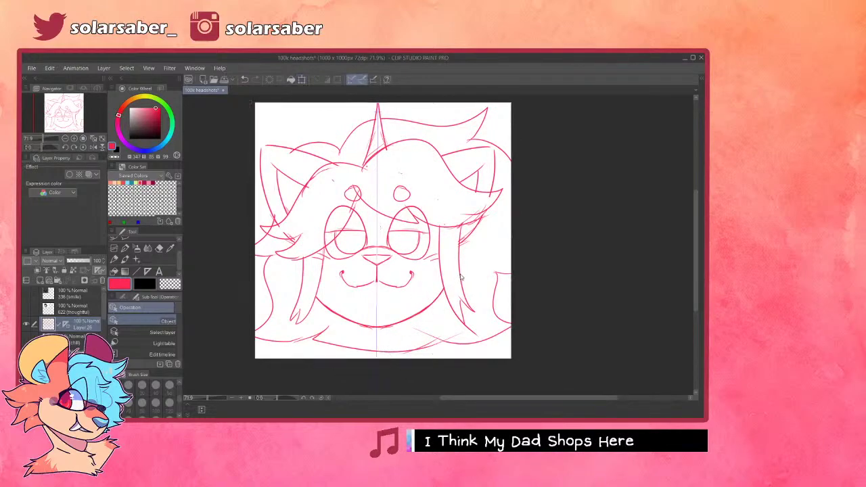
- Erase the sharp corners of both ears and redraw the ear tips with rounded strokes
key(e)
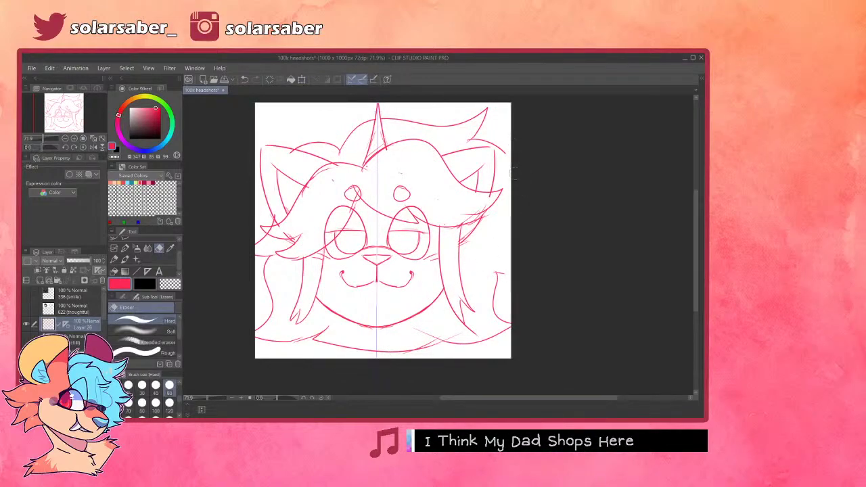
key(p)
drag(508, 236, 498, 242)
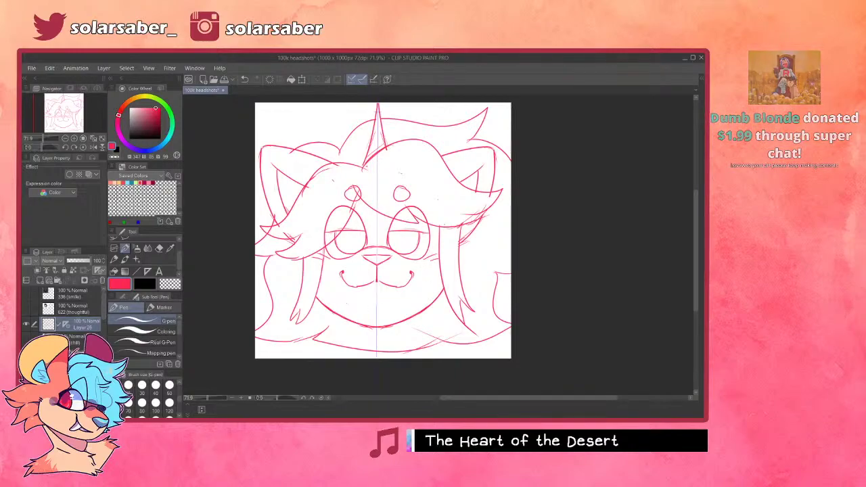
- Erase the lower jaw contour and redraw it as a shorter, higher chin curve between the hanging locks
key(e)
mouse_move(325, 301)
mouse_down()
mouse_move(395, 321)
mouse_move(416, 302)
mouse_move(386, 322)
mouse_move(434, 295)
mouse_up()
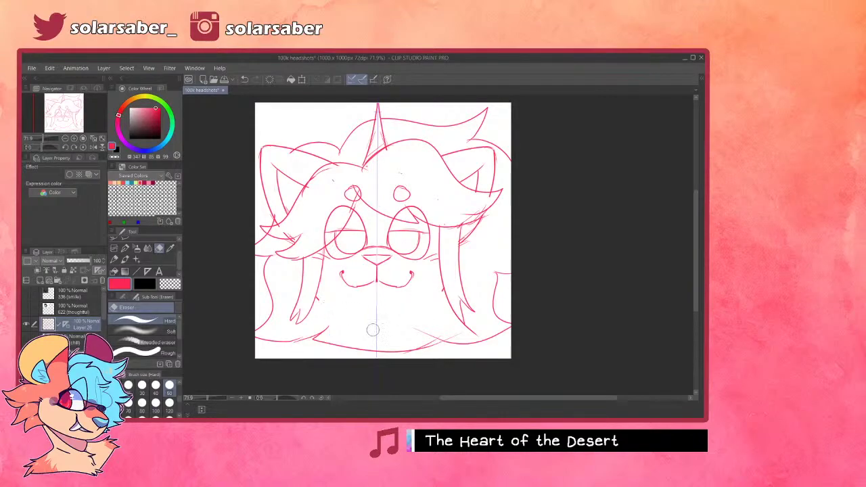
key(p)
drag(318, 288, 377, 318)
key(ctrl+z)
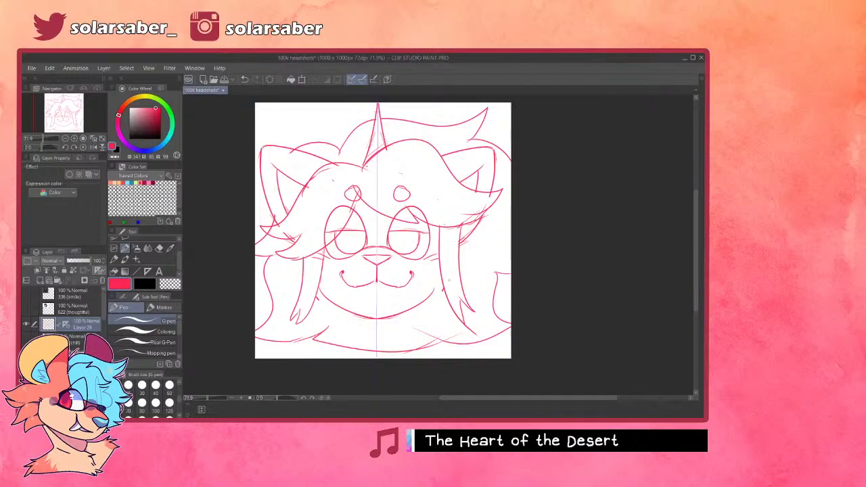
drag(442, 276, 420, 305)
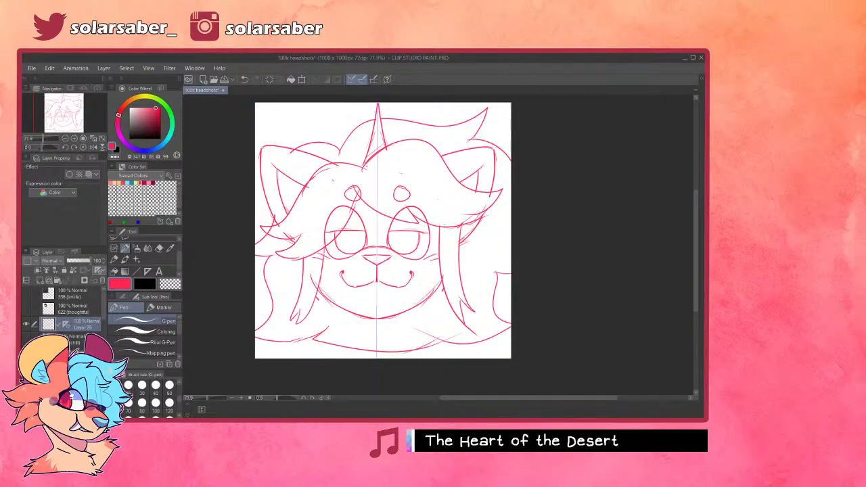
- Delete the symmetry ruler and erase the parts of the fringe line that cross the eye and brow spot
key(e)
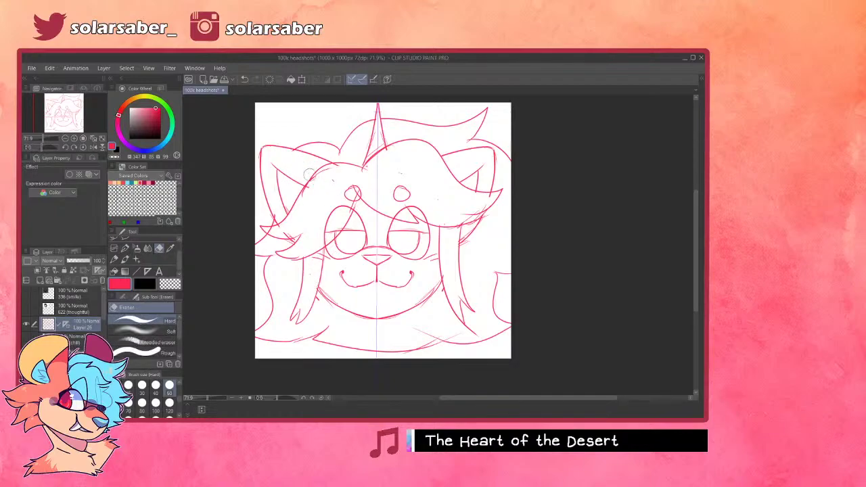
key(o)
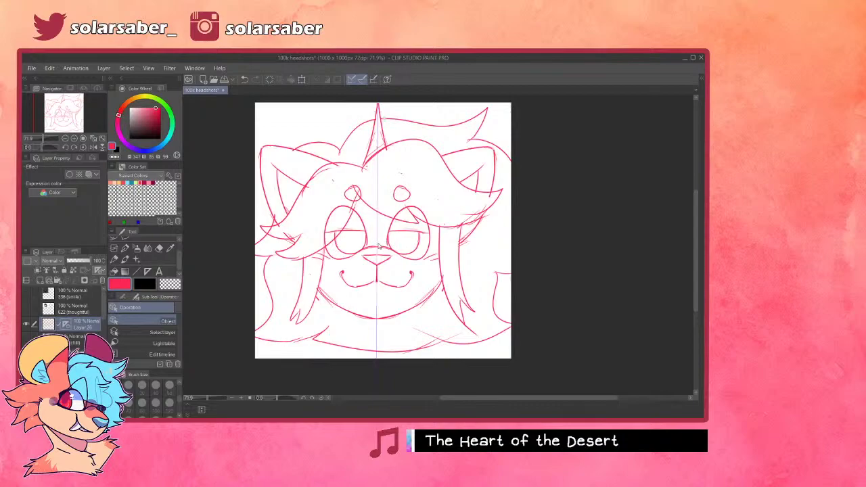
key(Delete)
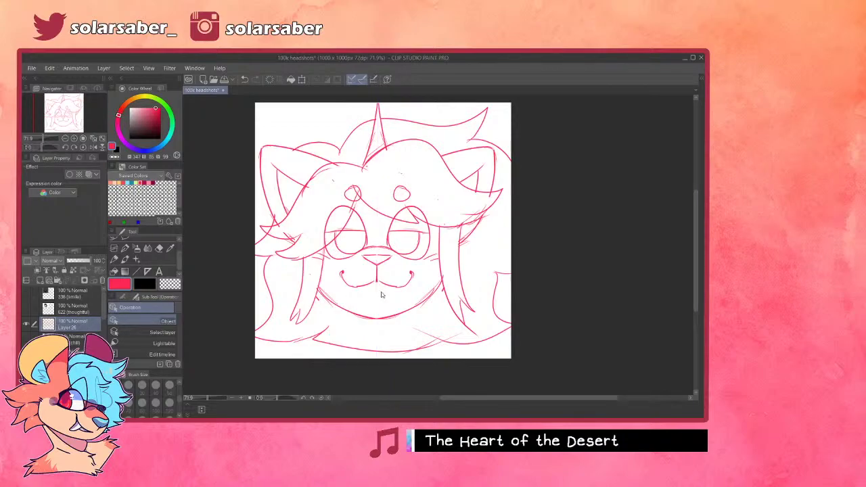
key(e)
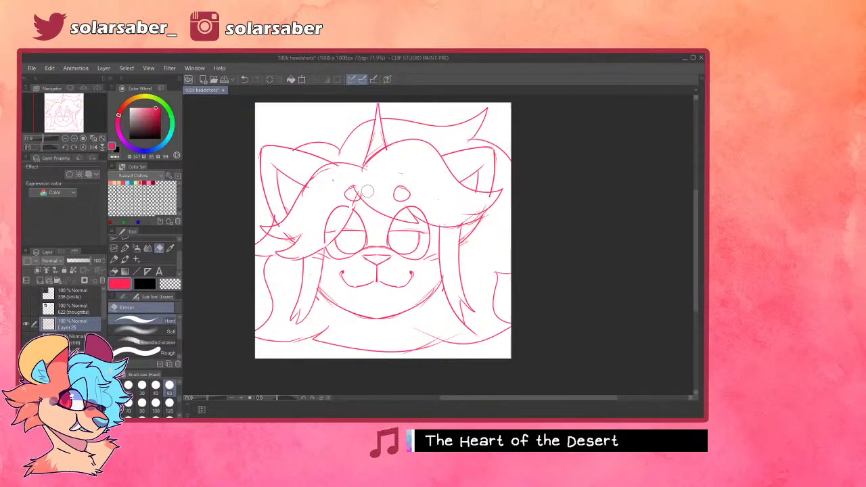
drag(360, 181, 373, 187)
- Show the reference image at full opacity, sample the dark blue of its mane, and hide the image again
key(p)
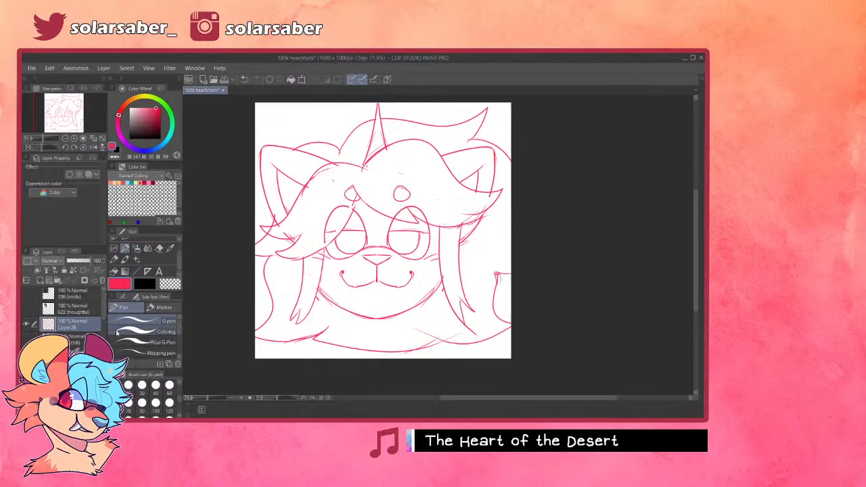
click(26, 339)
click(63, 337)
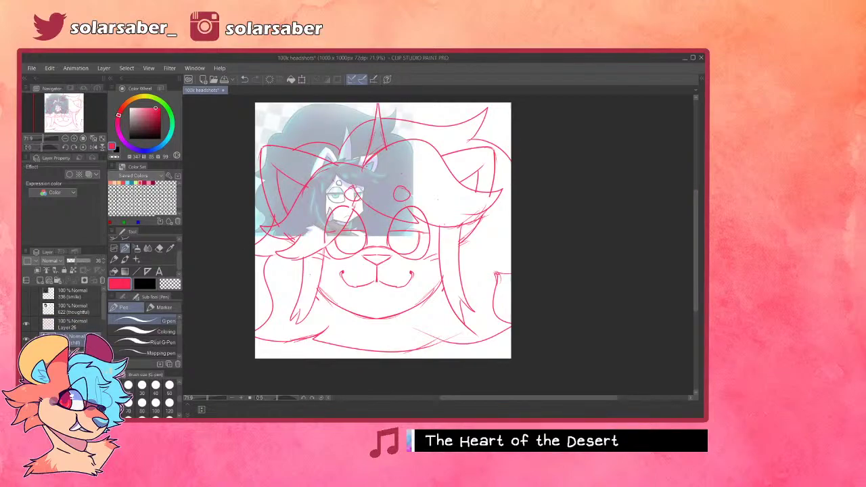
drag(92, 263, 192, 242)
scroll(312, 123, up, 5)
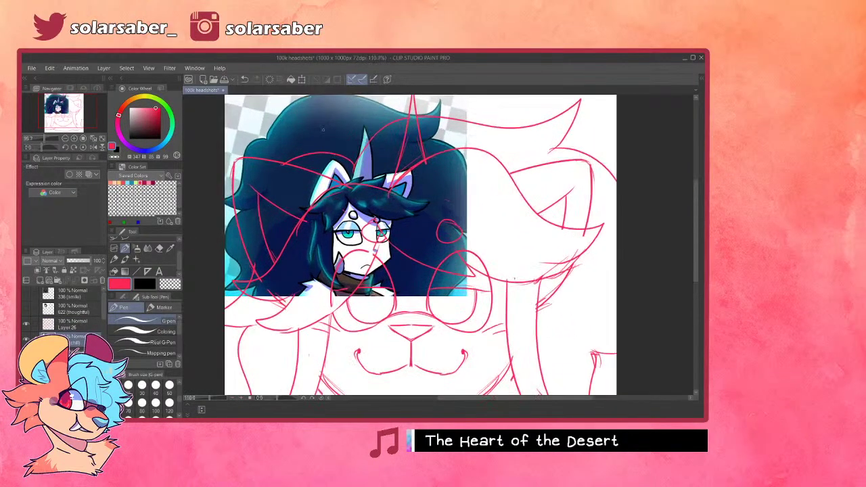
scroll(311, 136, down, 1)
scroll(292, 185, up, 2)
alt+click(289, 185)
scroll(288, 180, down, 3)
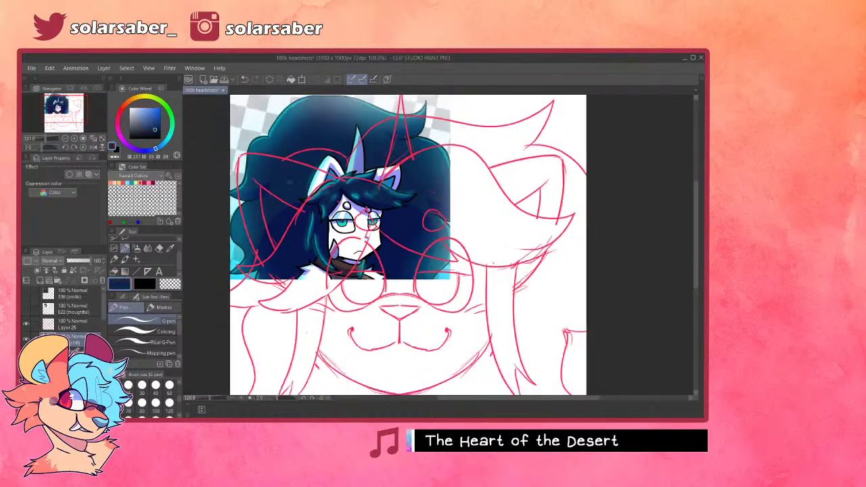
click(26, 339)
click(102, 280)
- Recolour the whole sketch's lines black and select the layer beneath the line art
click(73, 323)
click(144, 284)
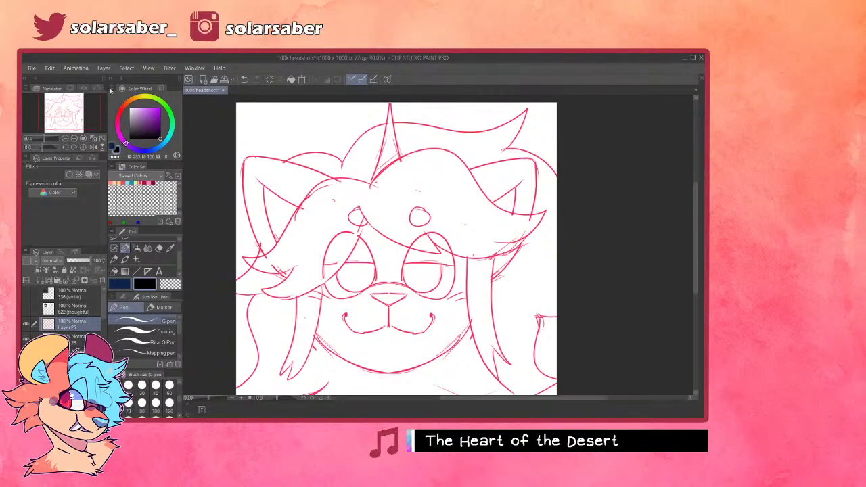
click(74, 213)
click(73, 338)
scroll(299, 194, down, 3)
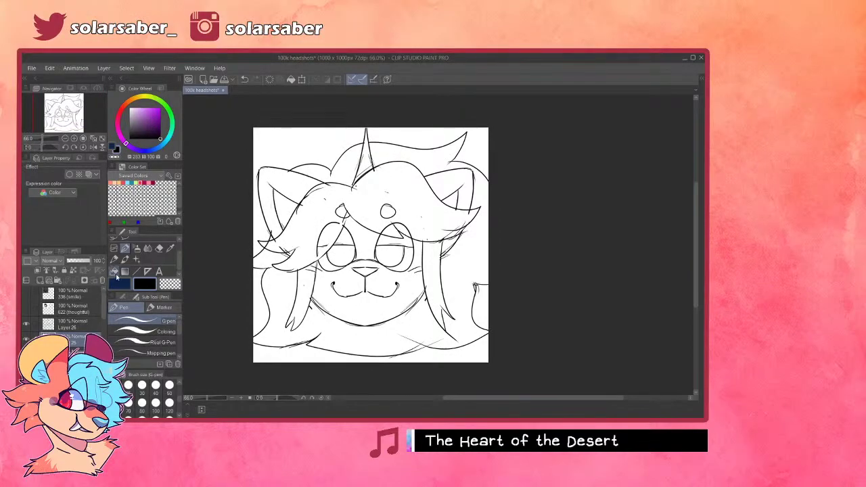
- Fill the mane, ears and face silhouette with the sampled dark blue using Enclose and fill, leaving the horn and background white
click(113, 271)
mouse_move(258, 387)
mouse_down()
mouse_move(200, 189)
mouse_move(217, 350)
mouse_up()
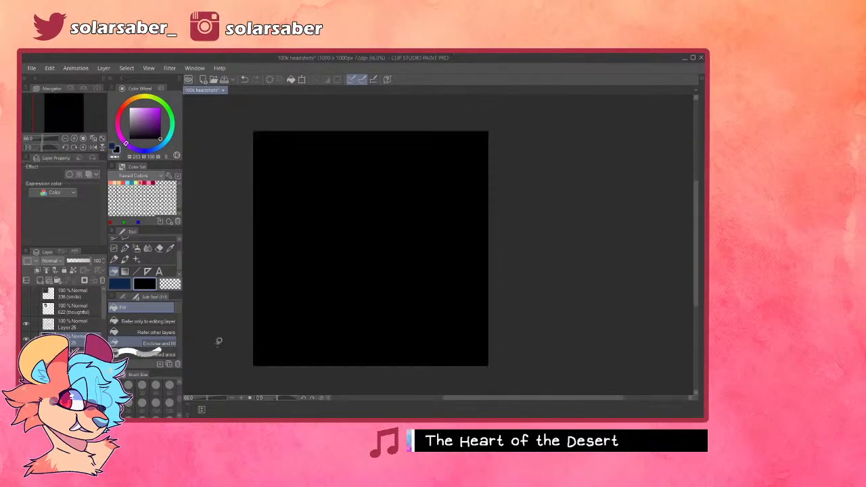
key(ctrl+z)
click(120, 284)
mouse_move(222, 265)
mouse_down()
mouse_move(545, 309)
mouse_move(188, 289)
mouse_up()
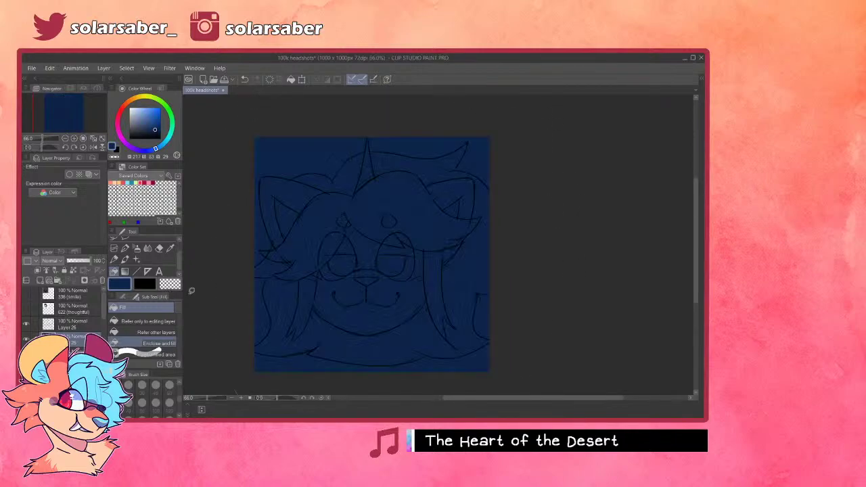
key(ctrl+z)
mouse_move(256, 252)
mouse_down()
mouse_move(286, 390)
mouse_move(247, 158)
mouse_move(205, 293)
mouse_up()
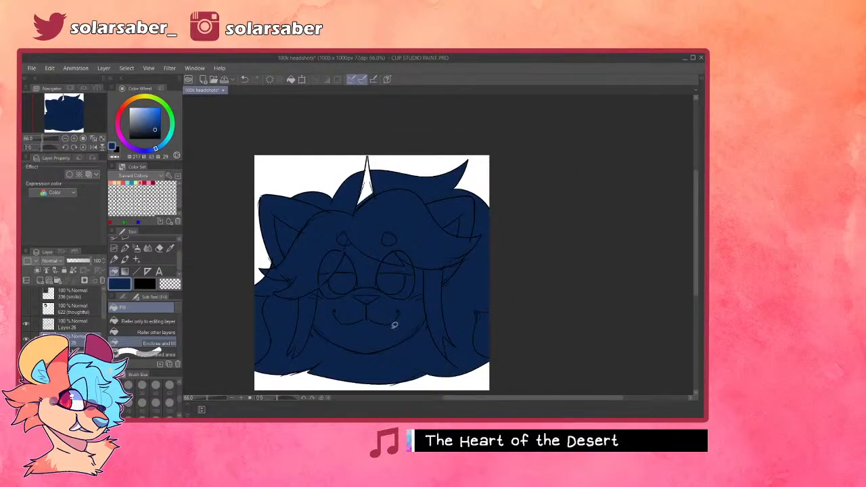
scroll(386, 131, up, 1)
scroll(386, 131, up, 4)
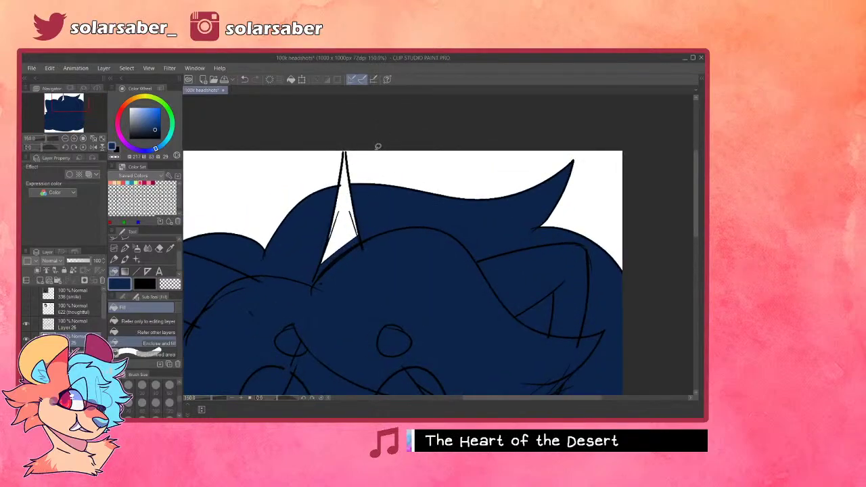
- Paint the horn dark blue with the Coloring pen and lock the colour layer's transparent pixels
key(p)
mouse_move(343, 154)
mouse_down()
mouse_move(344, 228)
mouse_move(352, 193)
mouse_move(324, 272)
mouse_move(342, 203)
mouse_move(354, 261)
mouse_up()
key(ctrl+z)
drag(342, 169, 344, 173)
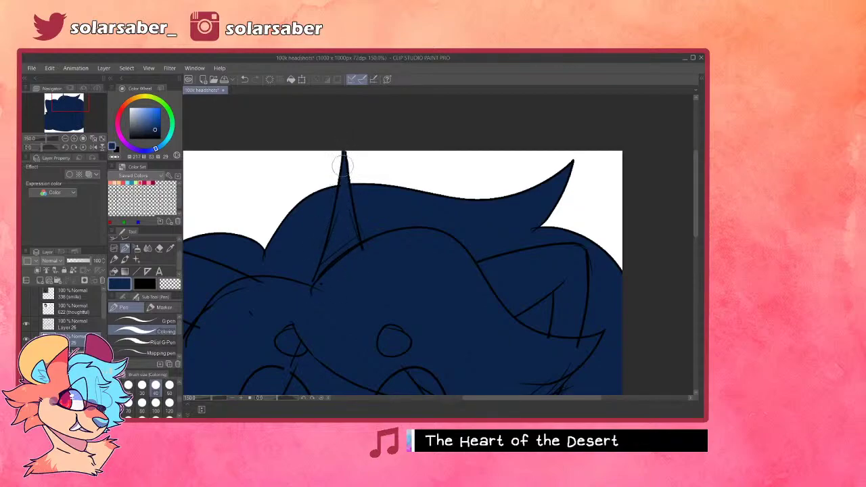
scroll(431, 132, down, 4)
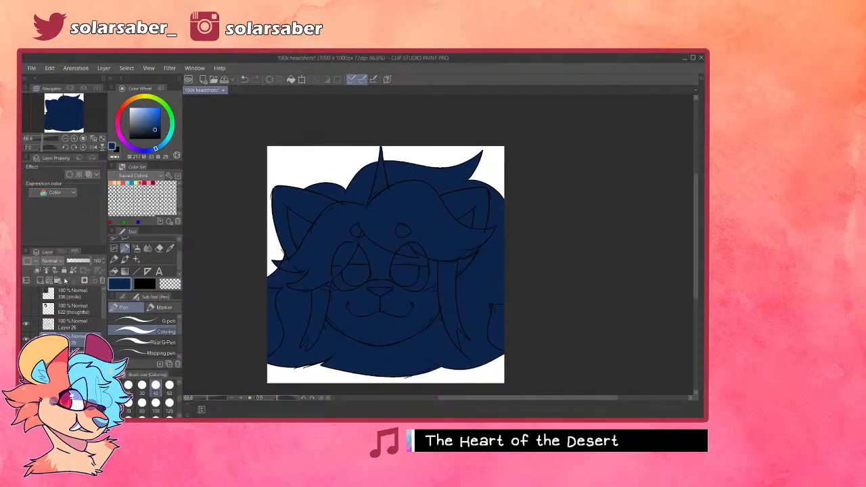
scroll(419, 212, up, 1)
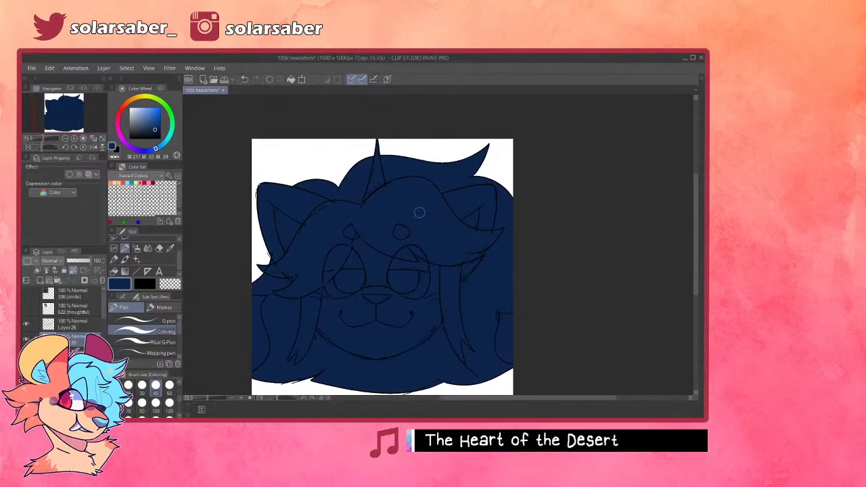
scroll(419, 212, down, 1)
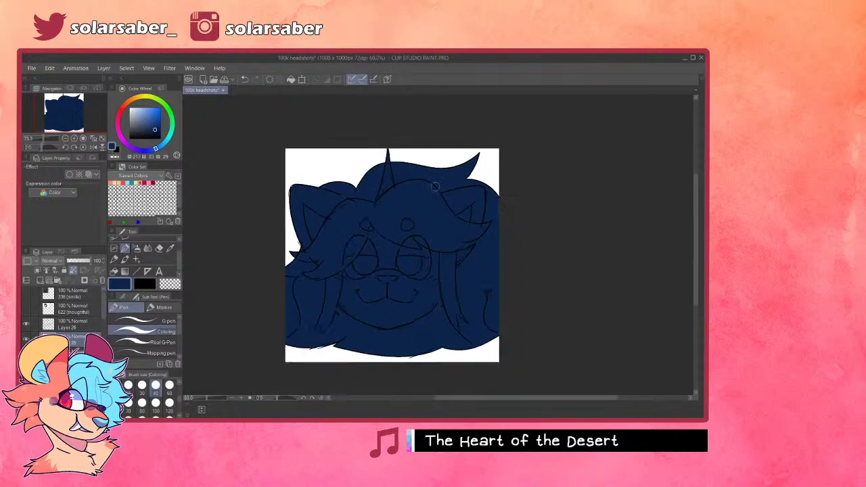
- Show the reference image again, shrink it and place it in the upper-left corner of the canvas
scroll(424, 227, up, 2)
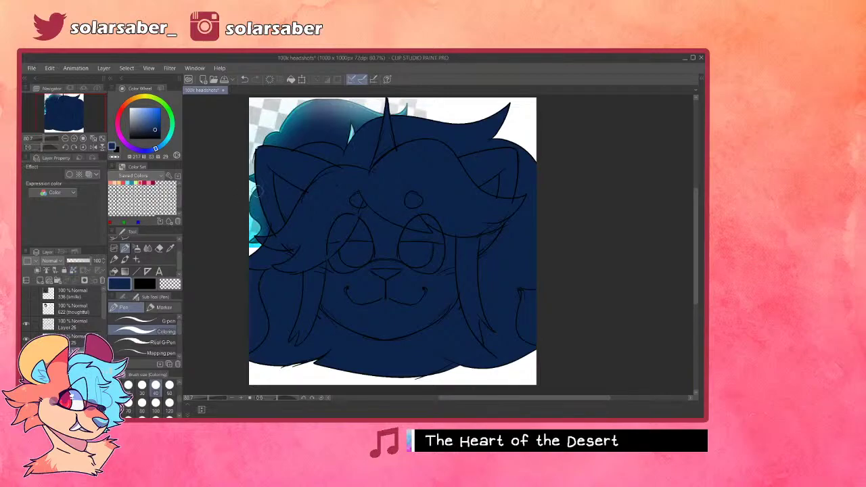
key(k)
mouse_move(321, 150)
mouse_down()
mouse_move(300, 140)
mouse_move(289, 151)
mouse_up()
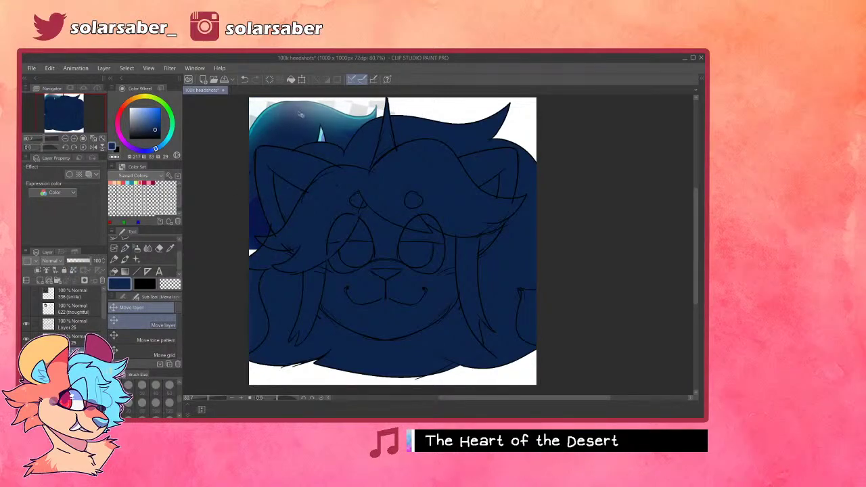
key(ctrl+t)
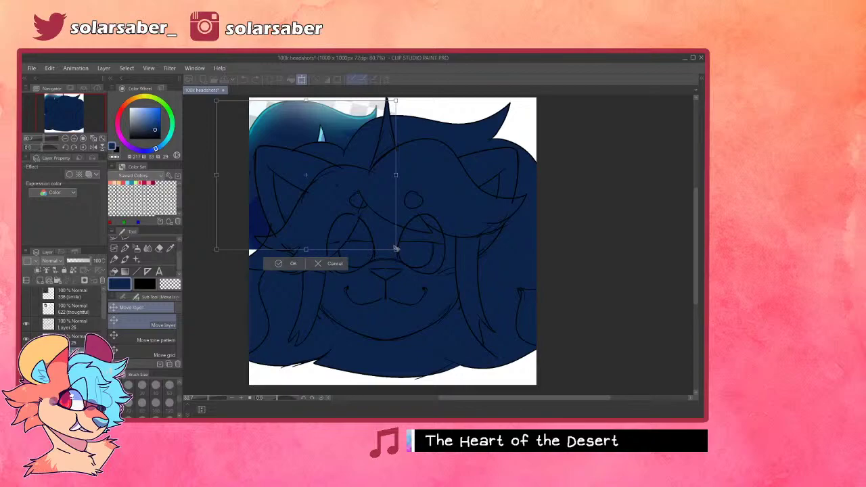
drag(396, 248, 369, 229)
scroll(341, 208, up, 1)
drag(334, 196, 345, 151)
scroll(300, 280, down, 1)
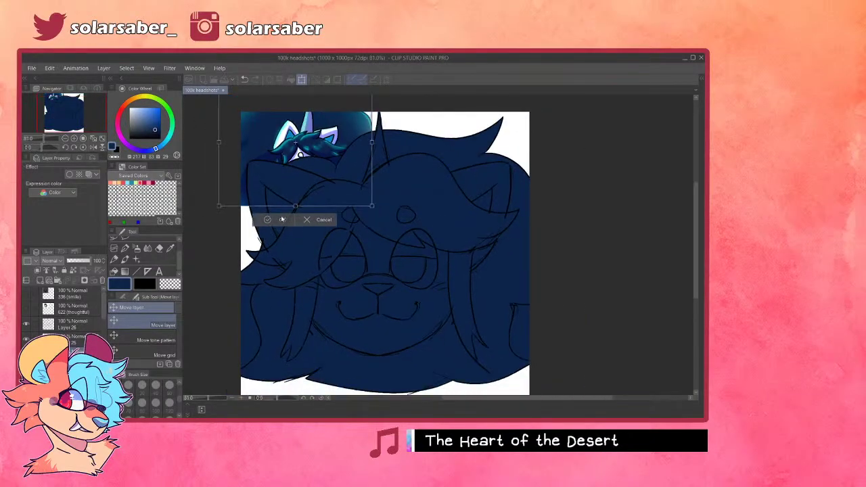
click(268, 219)
- Sample white from the reference's face and auto-select the face, both outer ears and the lower ear patch on the line art layer
scroll(301, 168, up, 1)
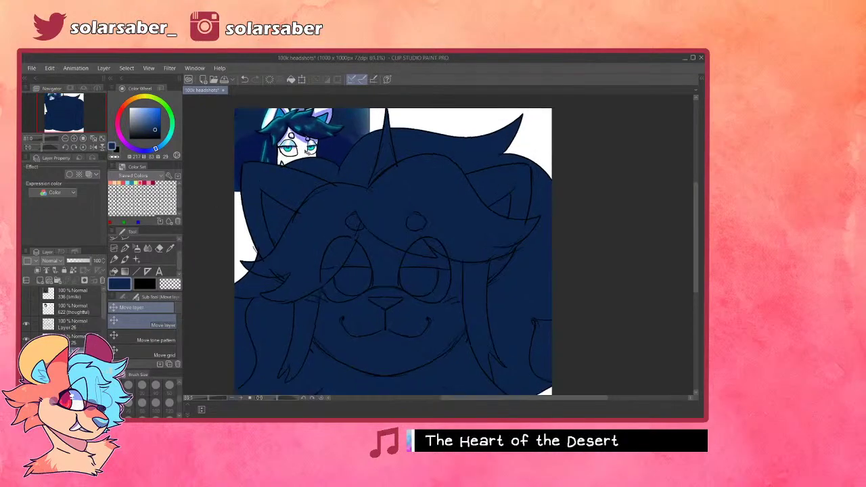
alt+click(302, 160)
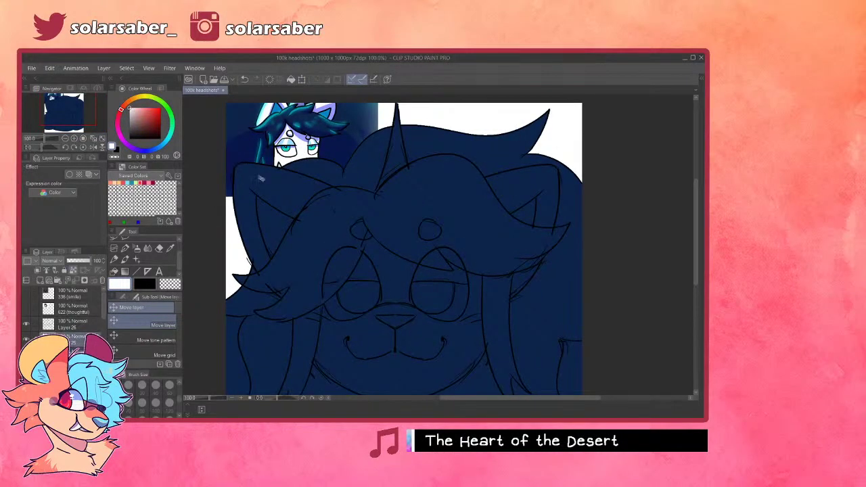
scroll(362, 238, down, 2)
key(w)
scroll(346, 334, up, 1)
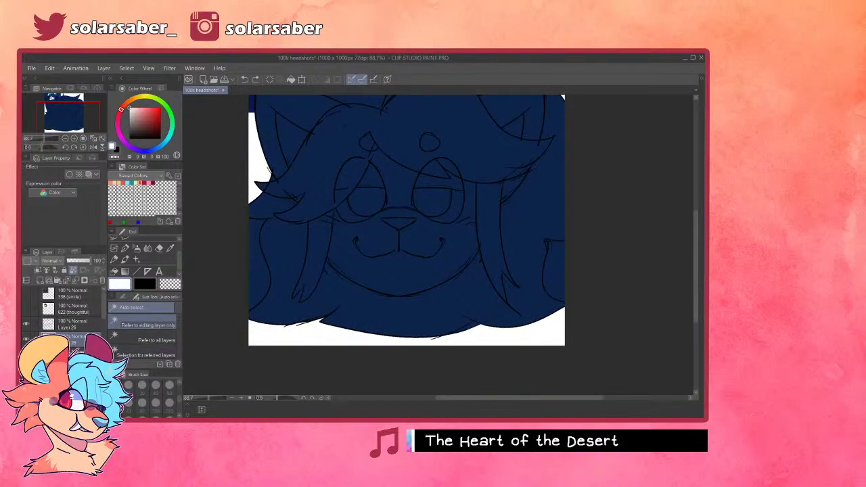
click(75, 327)
click(363, 267)
scroll(379, 207, up, 1)
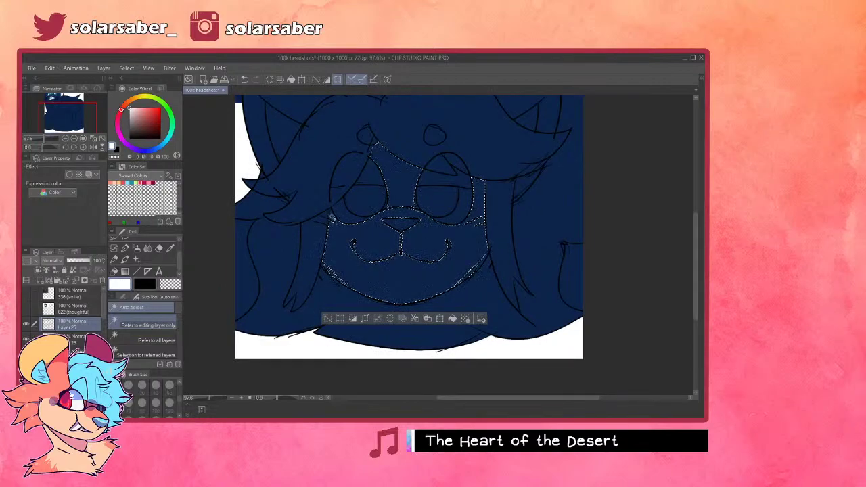
scroll(344, 281, up, 1)
shift+click(315, 140)
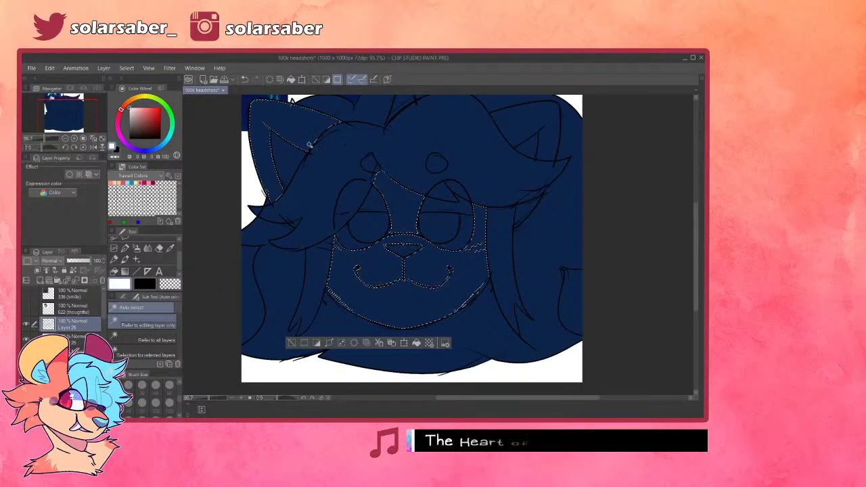
shift+click(531, 129)
shift+click(519, 216)
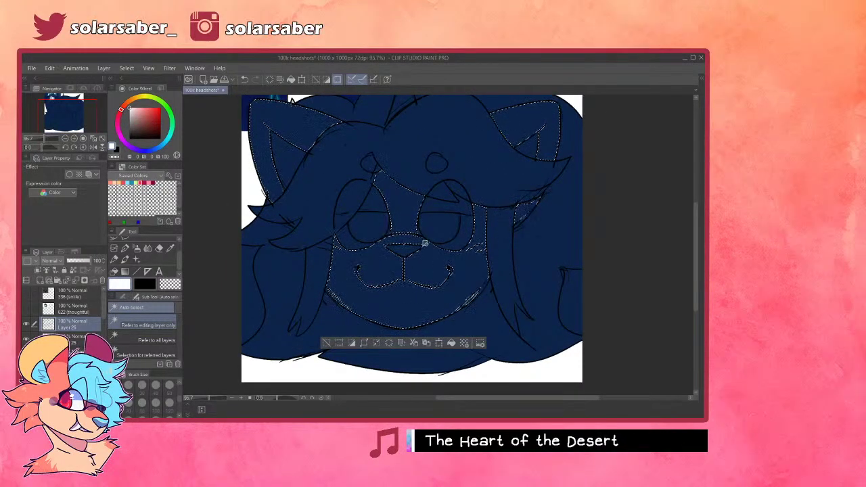
- Expand the selection, fill it with white on the layer beneath the line art, and deselect
click(364, 343)
click(399, 230)
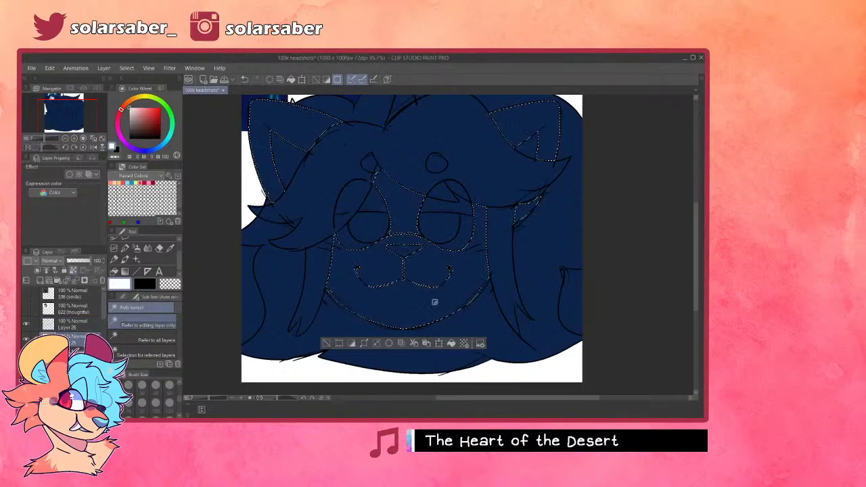
click(451, 343)
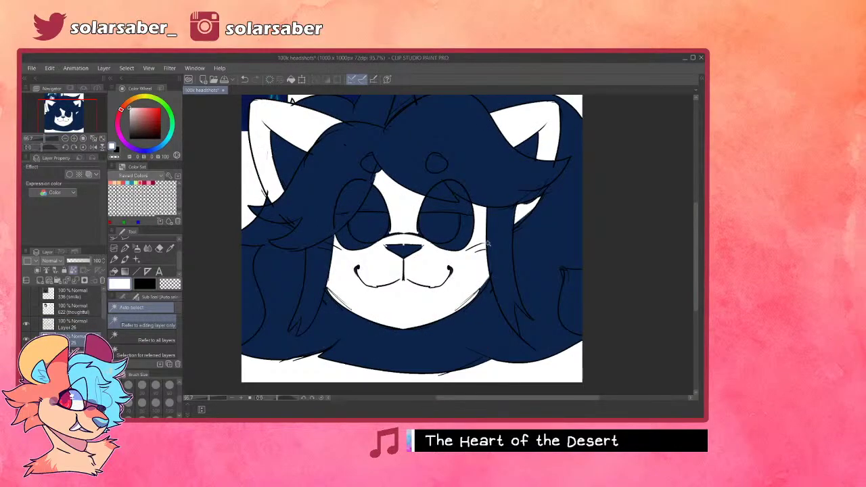
key(ctrl+d)
scroll(373, 318, down, 2)
scroll(373, 195, up, 2)
- Paint the nose, the whites of both eyes and the small gap in the left hair tuft white with the Coloring pen
key(p)
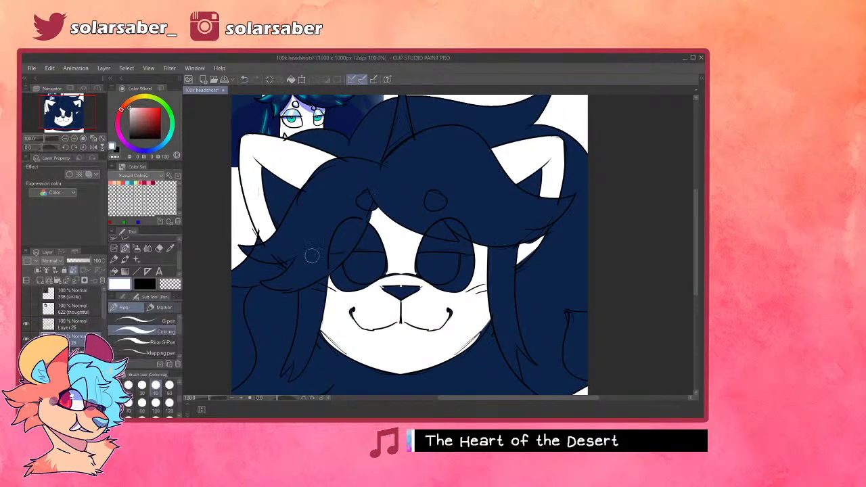
drag(284, 263, 290, 262)
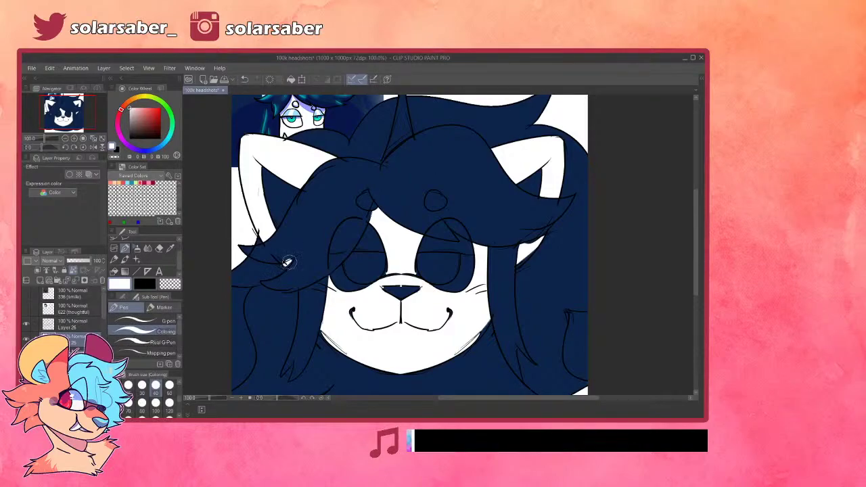
key(ctrl+z)
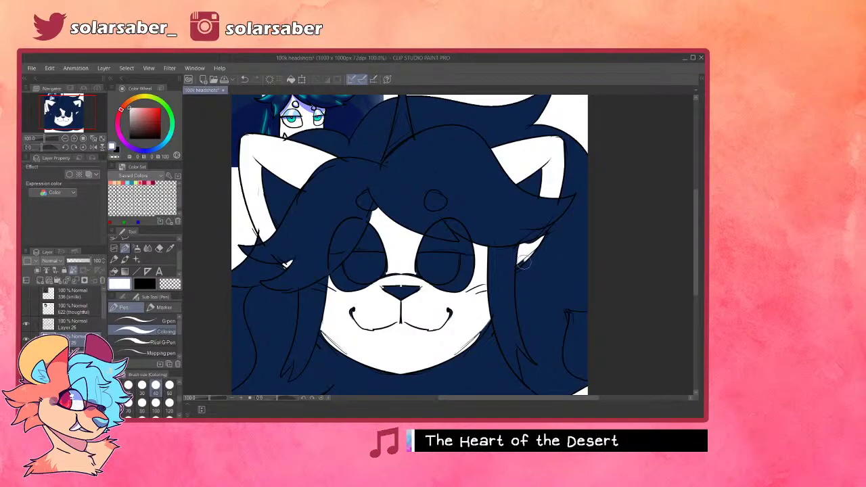
mouse_move(379, 235)
mouse_down()
mouse_move(357, 266)
mouse_move(331, 278)
mouse_move(376, 271)
mouse_move(363, 289)
mouse_up()
key(ctrl+z)
mouse_move(457, 274)
mouse_down()
mouse_move(440, 284)
mouse_move(458, 279)
mouse_move(450, 267)
mouse_move(471, 256)
mouse_up()
drag(419, 288, 381, 294)
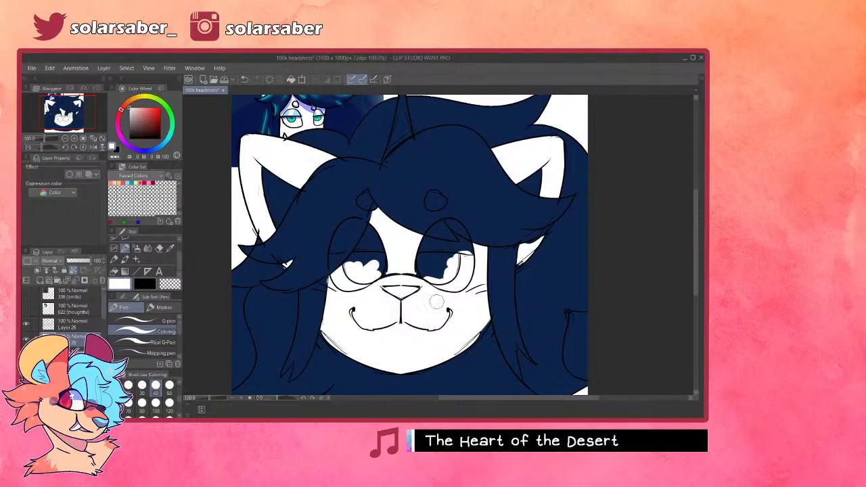
- Shift the reference image to bring its face into view and sample the light blue of its eyelid
scroll(549, 196, down, 2)
scroll(497, 188, up, 2)
scroll(472, 182, down, 2)
scroll(472, 181, up, 2)
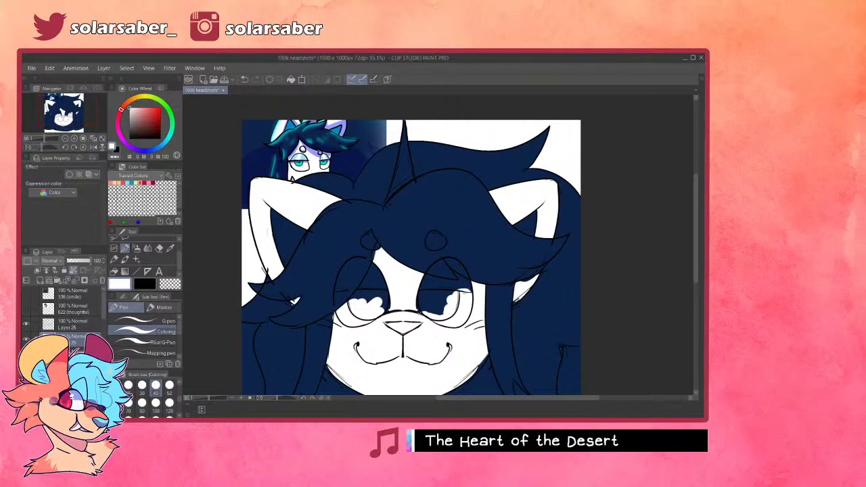
key(k)
mouse_move(311, 145)
mouse_down()
mouse_move(315, 124)
mouse_move(312, 131)
mouse_up()
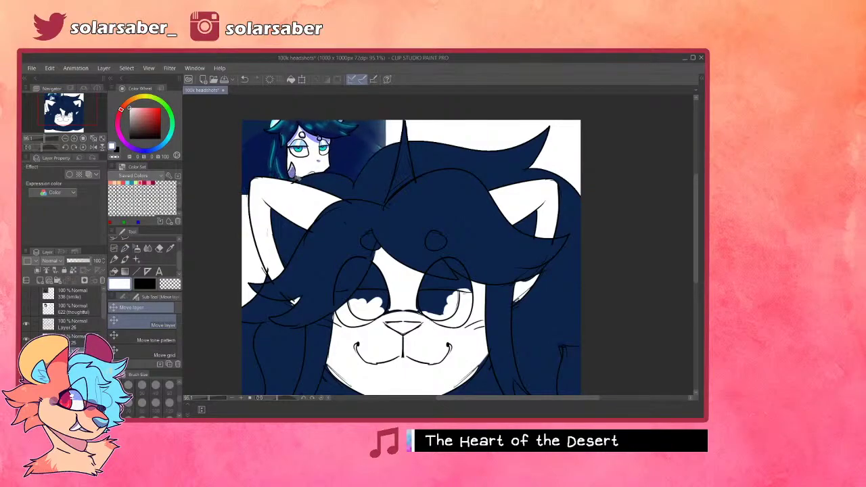
scroll(310, 134, up, 2)
alt+click(306, 151)
scroll(306, 149, down, 2)
mouse_move(312, 163)
mouse_down()
mouse_move(312, 144)
mouse_move(297, 166)
mouse_move(301, 177)
mouse_up()
scroll(307, 173, down, 3)
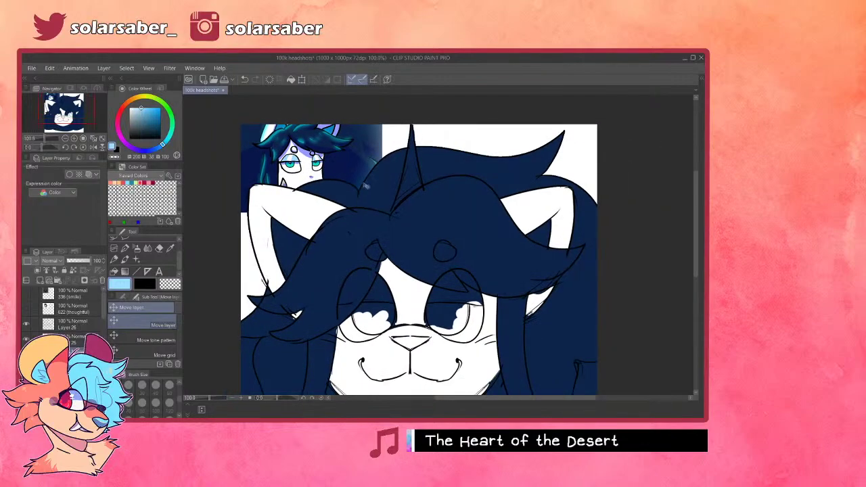
- Paint the right-hand eye's lid light blue below the fringe with the Coloring pen on the colour layer
scroll(457, 333, up, 4)
scroll(465, 330, up, 3)
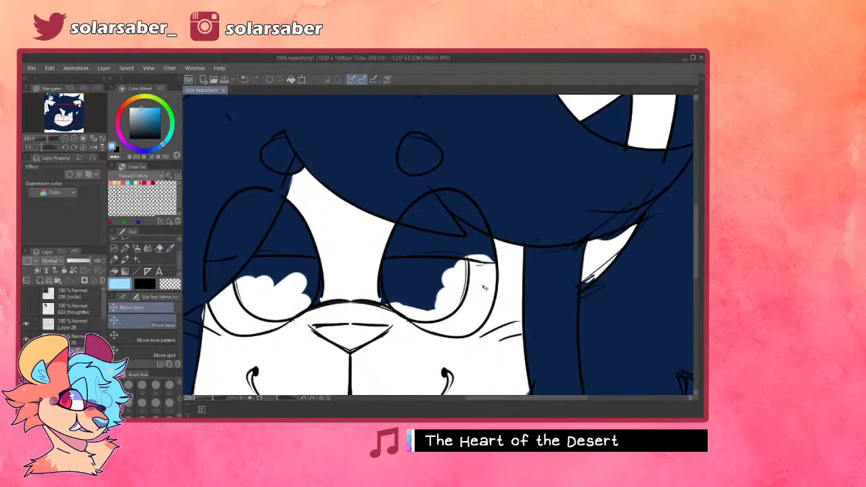
key(p)
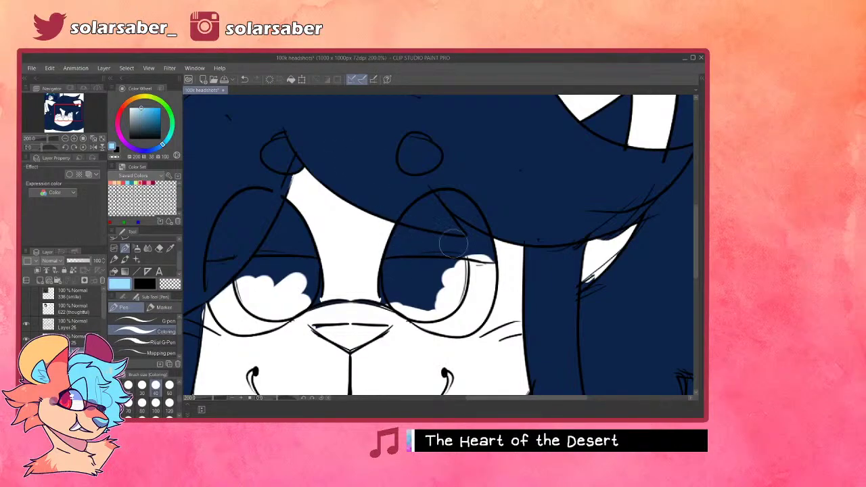
click(75, 339)
key(ctrl+z)
mouse_move(398, 251)
mouse_down()
mouse_move(488, 257)
mouse_move(448, 224)
mouse_move(401, 240)
mouse_move(451, 243)
mouse_move(412, 231)
mouse_move(467, 237)
mouse_move(456, 220)
mouse_up()
key(ctrl+z)
mouse_move(457, 217)
mouse_down()
mouse_move(493, 238)
mouse_move(489, 248)
mouse_move(485, 242)
mouse_up()
key(ctrl+z)
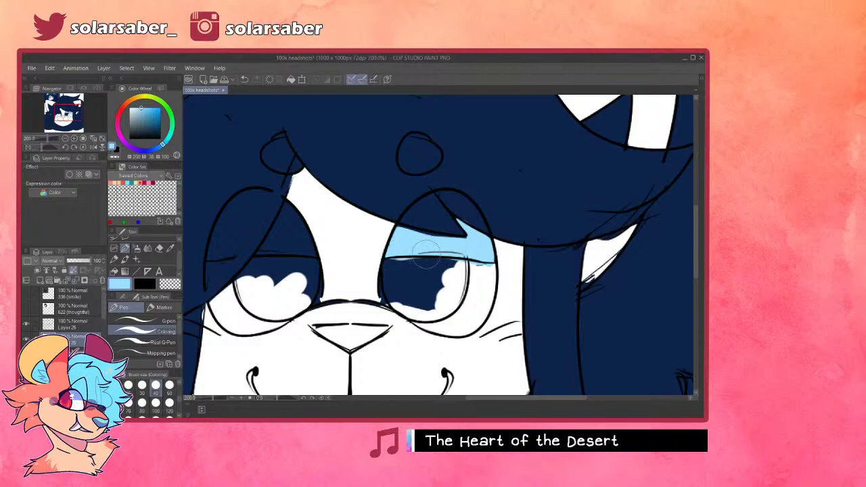
- Clean up beneath the right-hand eyelid with sampled white and paint the left-hand eyelid light blue
alt+click(483, 287)
mouse_move(484, 272)
mouse_down()
mouse_move(422, 264)
mouse_move(432, 270)
mouse_up()
alt+click(439, 238)
key(ctrl+z)
drag(290, 204, 276, 242)
mouse_move(291, 205)
mouse_down()
mouse_move(306, 245)
mouse_move(292, 215)
mouse_move(279, 266)
mouse_up()
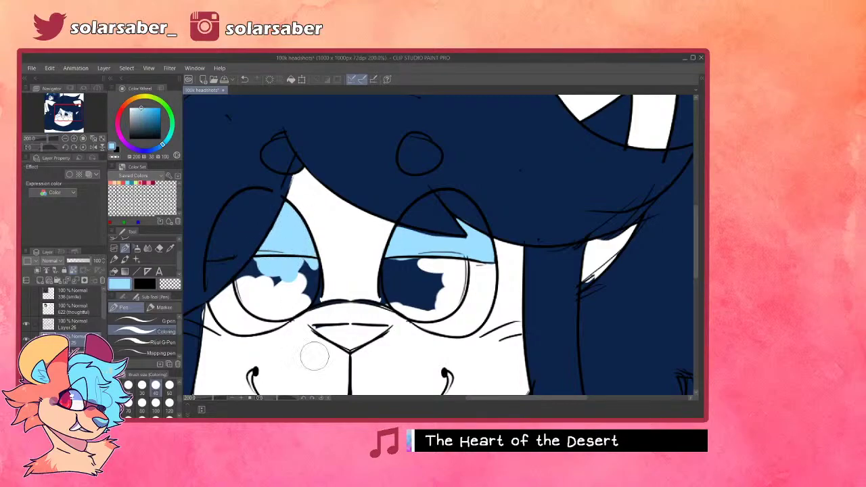
- Sample teal from the reference image and fill the right-hand eye's iris with it
scroll(448, 270, down, 8)
scroll(331, 203, up, 7)
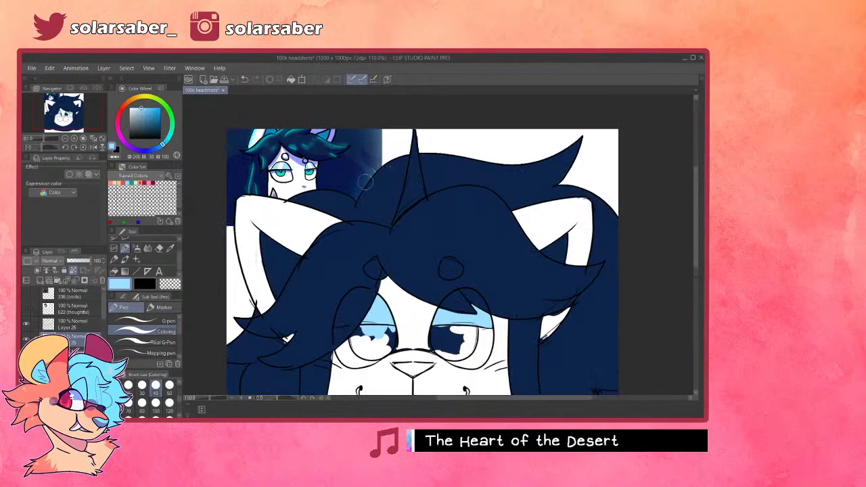
alt+click(260, 159)
scroll(297, 154, down, 9)
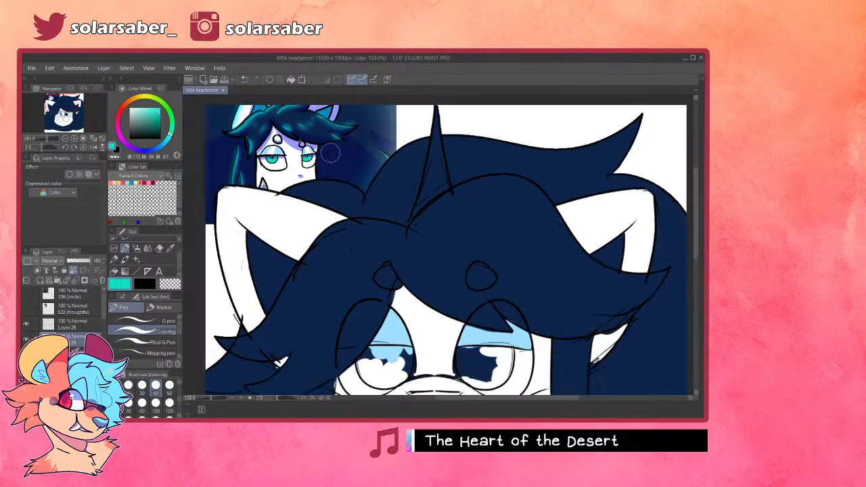
scroll(404, 308, up, 9)
scroll(470, 294, up, 2)
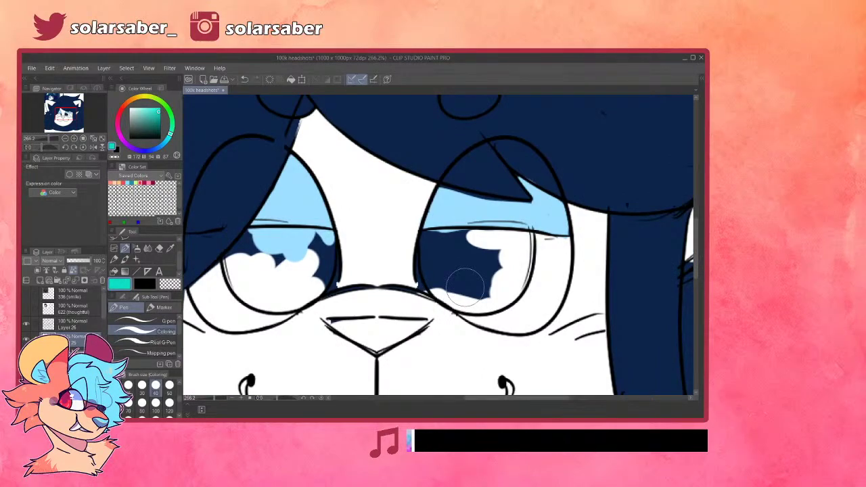
mouse_move(451, 244)
mouse_down()
mouse_move(447, 297)
mouse_move(433, 250)
mouse_move(463, 305)
mouse_move(511, 274)
mouse_move(446, 240)
mouse_move(497, 247)
mouse_move(531, 270)
mouse_move(480, 280)
mouse_move(492, 278)
mouse_up()
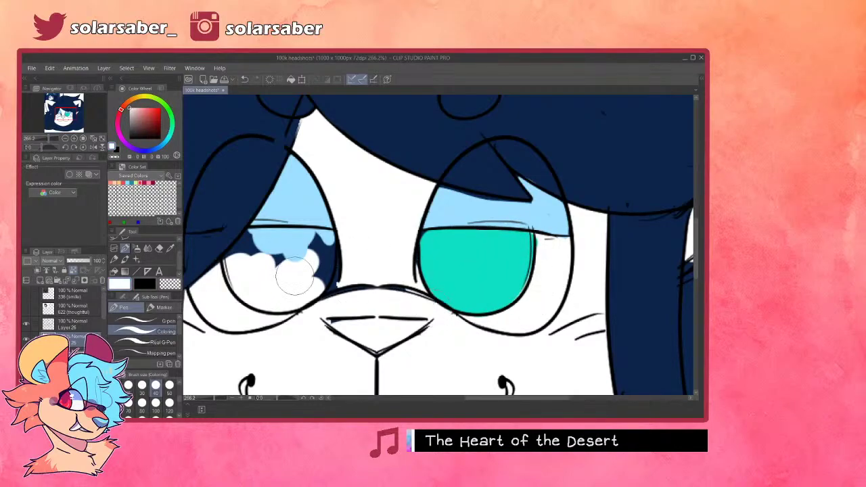
- Paint the left-hand iris teal and cover the leftover dark blue beside the nose bridge with white
mouse_move(246, 243)
mouse_down()
mouse_move(257, 292)
mouse_move(229, 255)
mouse_move(274, 292)
mouse_move(267, 296)
mouse_move(318, 261)
mouse_up()
key(ctrl+z)
mouse_move(231, 265)
mouse_down()
mouse_move(306, 278)
mouse_move(273, 287)
mouse_move(311, 273)
mouse_up()
mouse_move(241, 260)
mouse_down()
mouse_move(297, 241)
mouse_move(237, 239)
mouse_move(317, 241)
mouse_move(318, 274)
mouse_move(260, 263)
mouse_up()
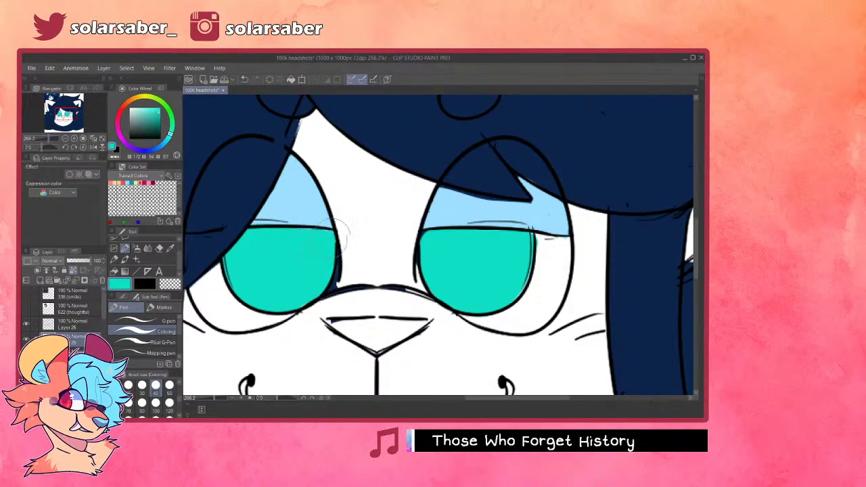
alt+click(359, 196)
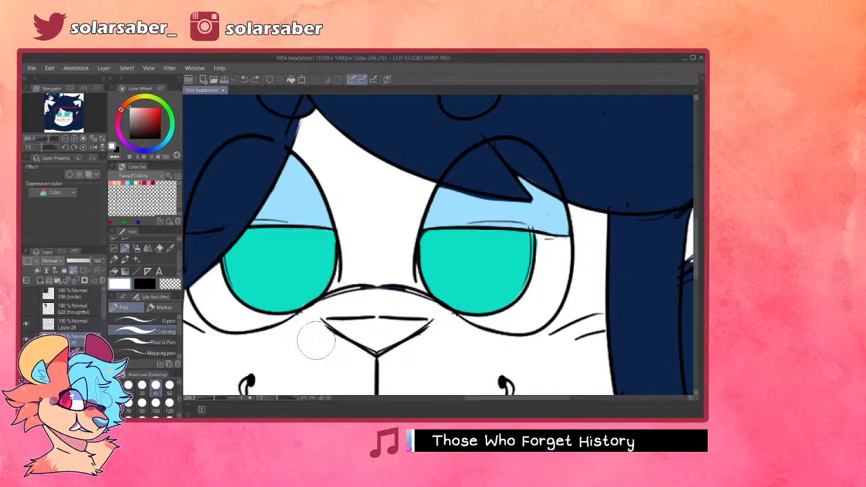
- Shade the upper part of both irises deep blue with the Soft airbrush, using a darkened version of the sampled teal
alt+click(291, 248)
mouse_move(172, 136)
mouse_down()
mouse_move(163, 143)
mouse_move(160, 125)
mouse_up()
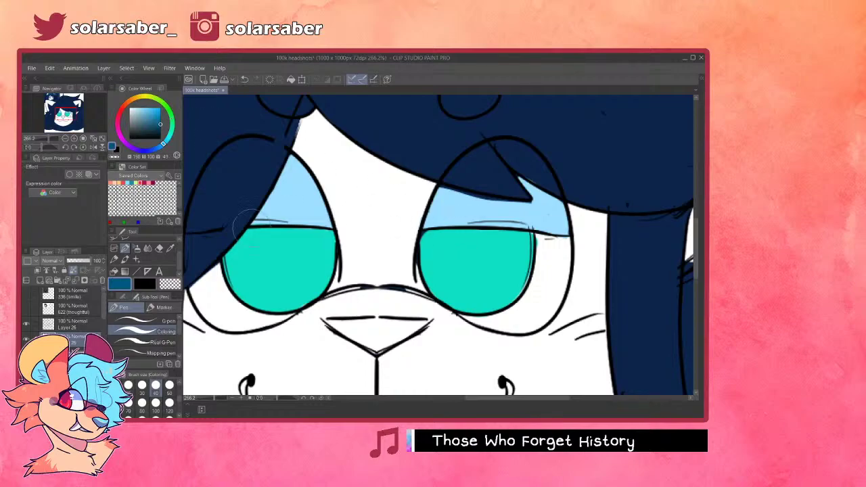
click(137, 249)
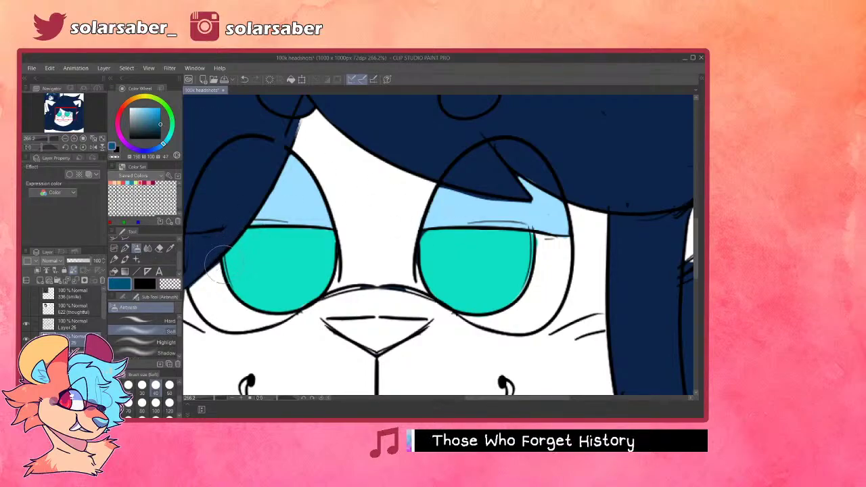
mouse_move(226, 261)
mouse_down()
mouse_move(325, 236)
mouse_move(247, 248)
mouse_move(327, 244)
mouse_move(253, 244)
mouse_move(283, 249)
mouse_move(213, 263)
mouse_move(359, 253)
mouse_move(240, 253)
mouse_move(341, 248)
mouse_move(532, 250)
mouse_move(425, 248)
mouse_up()
key(ctrl+z)
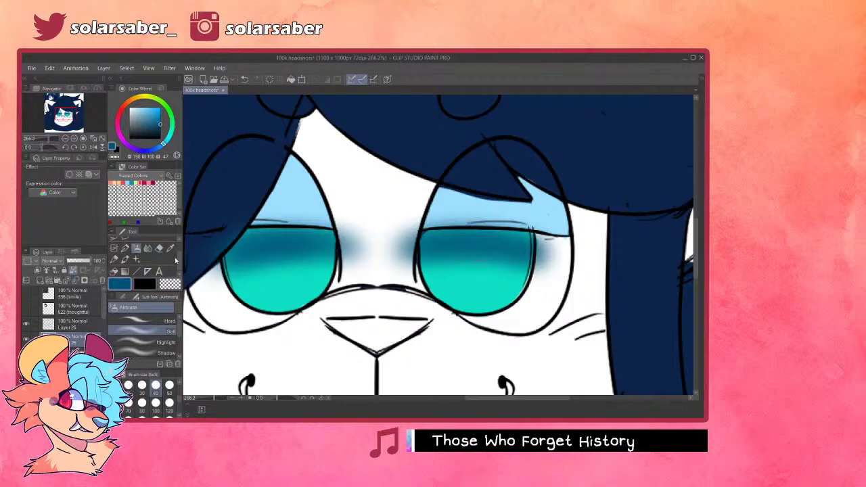
- Paint over the airbrush spill on both eyelids with sampled light blue using the Coloring pen
click(125, 249)
alt+click(210, 298)
drag(269, 218, 316, 215)
key(ctrl+z)
alt+click(289, 205)
mouse_move(262, 216)
mouse_down()
mouse_move(299, 221)
mouse_move(253, 221)
mouse_move(322, 222)
mouse_up()
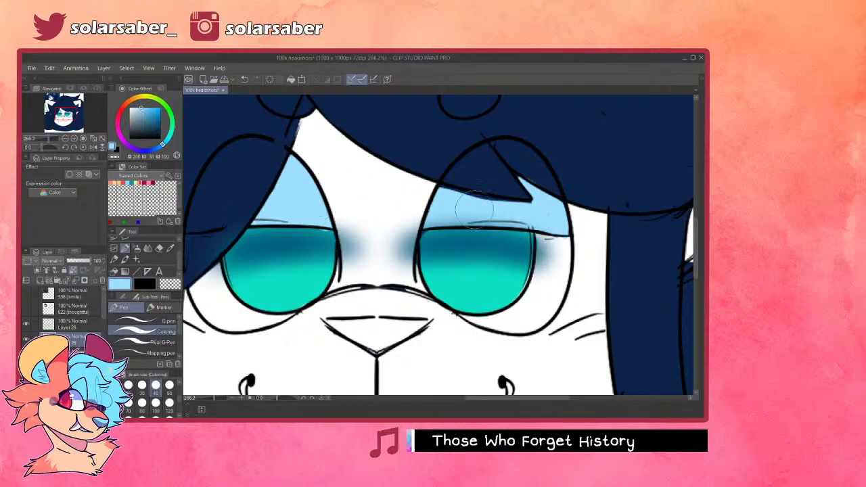
mouse_move(449, 211)
mouse_down()
mouse_move(443, 215)
mouse_move(512, 212)
mouse_move(549, 227)
mouse_up()
- Cover the airbrush spill between the eyes and on the outer eye whites with sampled white
alt+click(420, 215)
mouse_move(358, 202)
mouse_down()
mouse_move(361, 272)
mouse_move(350, 205)
mouse_move(354, 306)
mouse_move(375, 202)
mouse_move(386, 299)
mouse_up()
drag(391, 226, 399, 288)
drag(412, 197, 399, 304)
drag(407, 217, 401, 286)
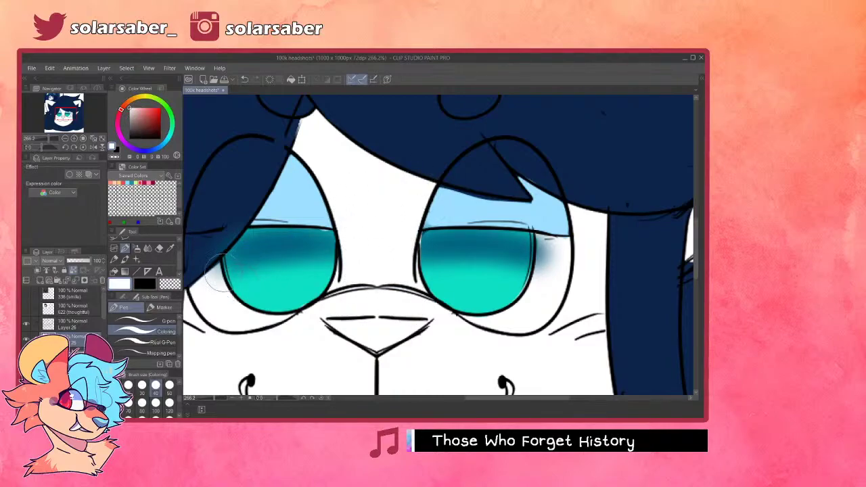
drag(198, 293, 215, 272)
key(ctrl+z)
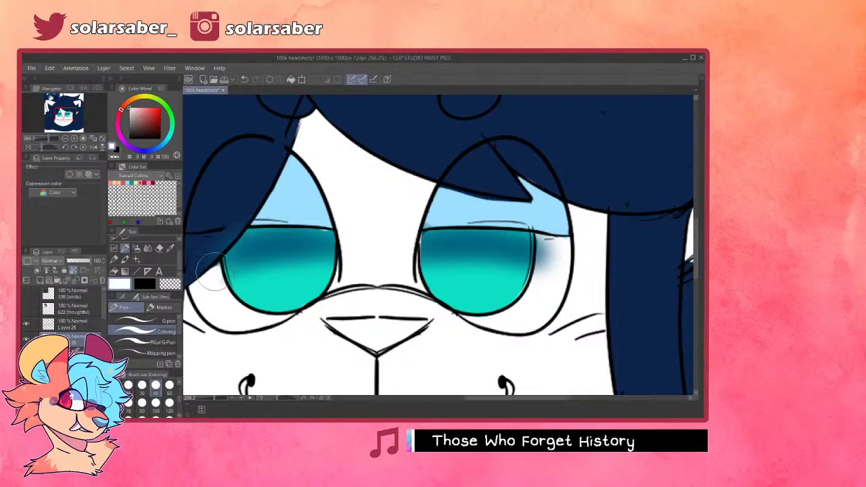
drag(546, 259, 564, 251)
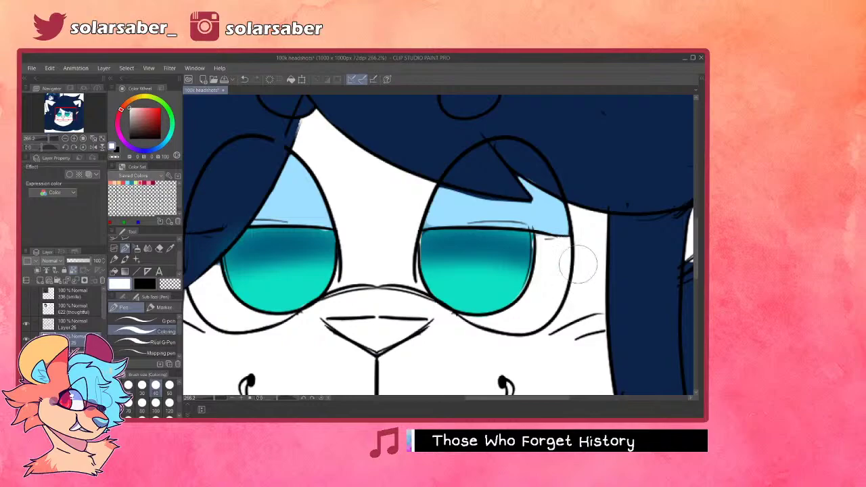
- Paint a pale aqua oval highlight at the bottom of each iris
alt+click(443, 211)
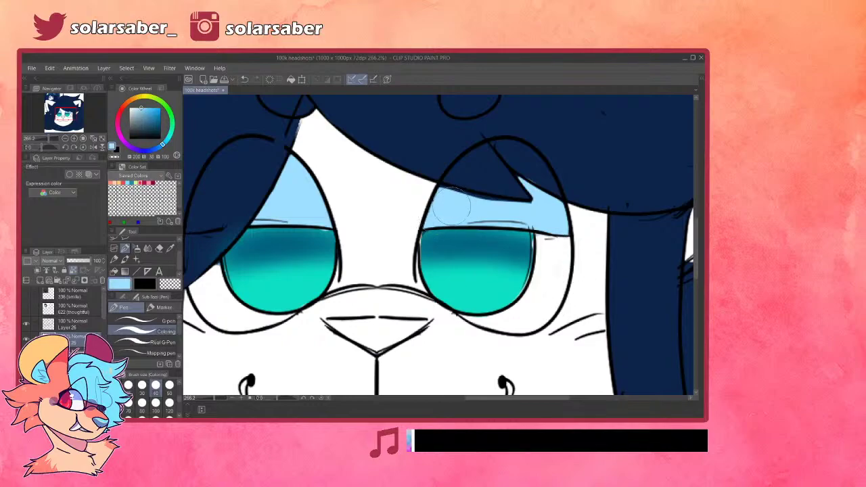
scroll(369, 326, down, 5)
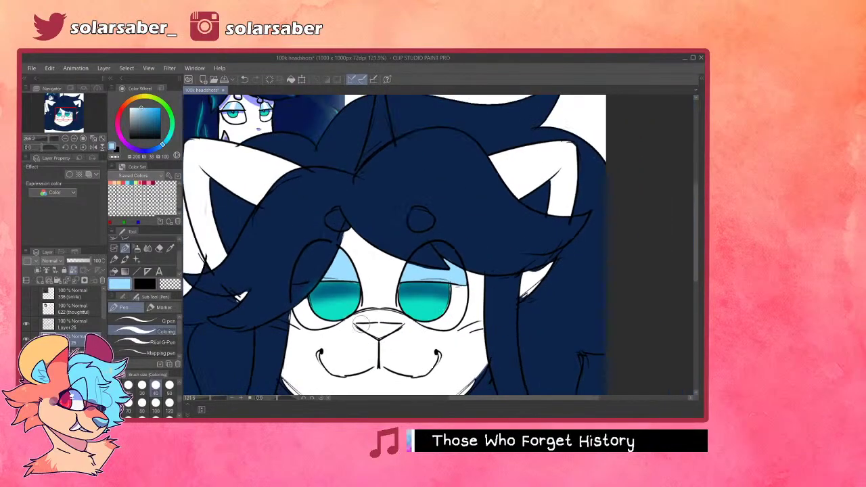
scroll(359, 272, up, 4)
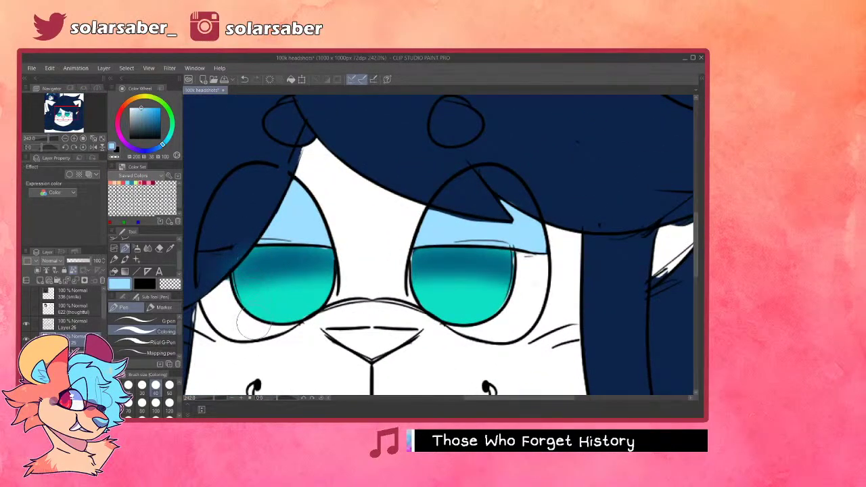
alt+click(257, 273)
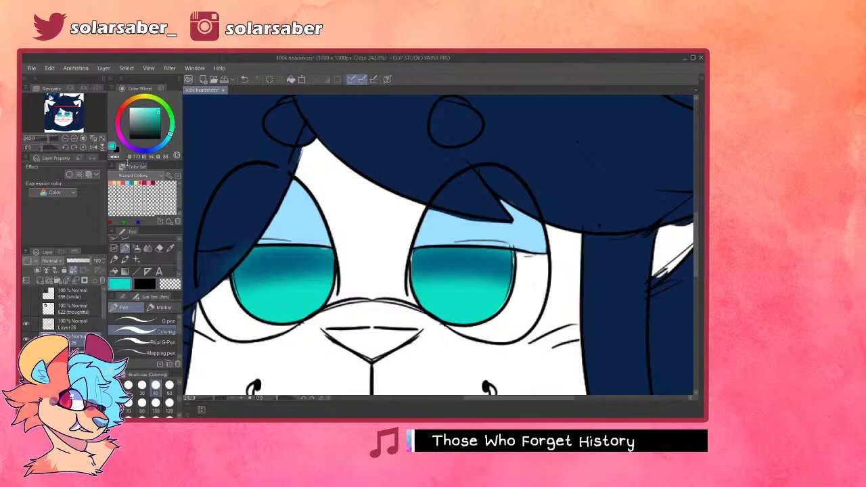
click(149, 106)
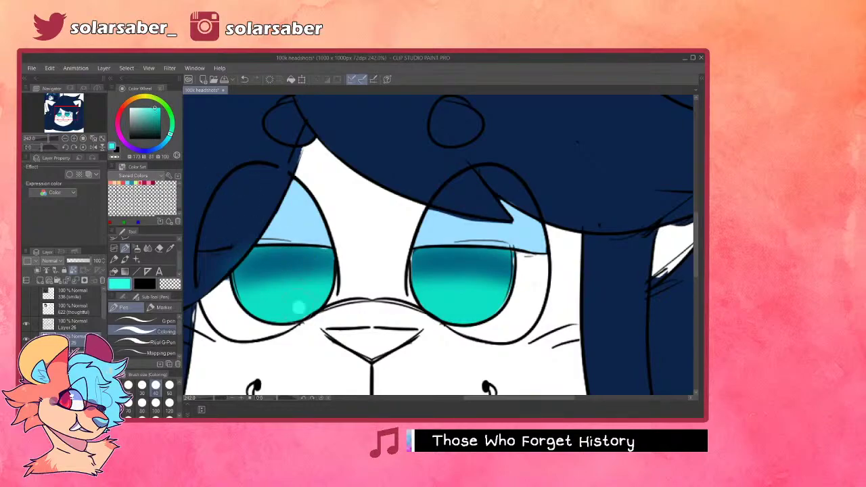
click(145, 107)
drag(298, 307, 288, 311)
mouse_move(453, 305)
mouse_down()
mouse_move(459, 308)
mouse_move(452, 308)
mouse_up()
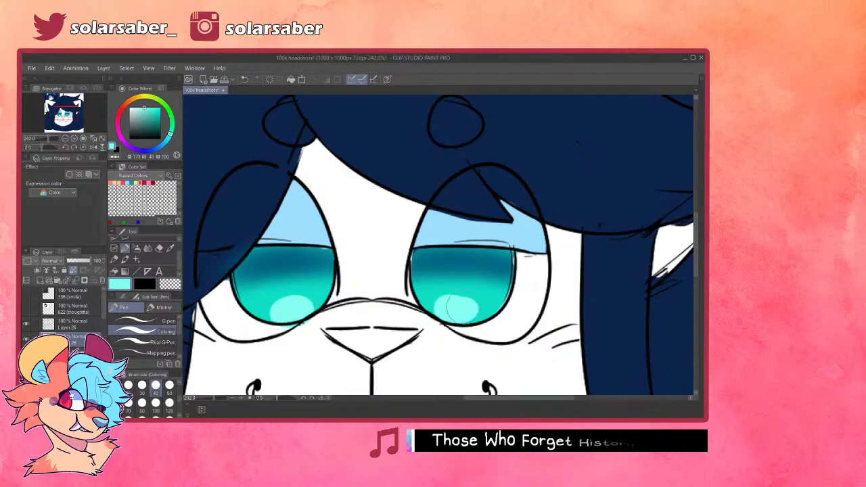
- Paint a black oval pupil in each eye and sample the eyelid's light blue for trimming above it
click(160, 138)
mouse_move(280, 247)
mouse_down()
mouse_move(294, 292)
mouse_move(309, 257)
mouse_move(291, 307)
mouse_move(301, 270)
mouse_move(284, 251)
mouse_move(287, 284)
mouse_up()
key(ctrl+z)
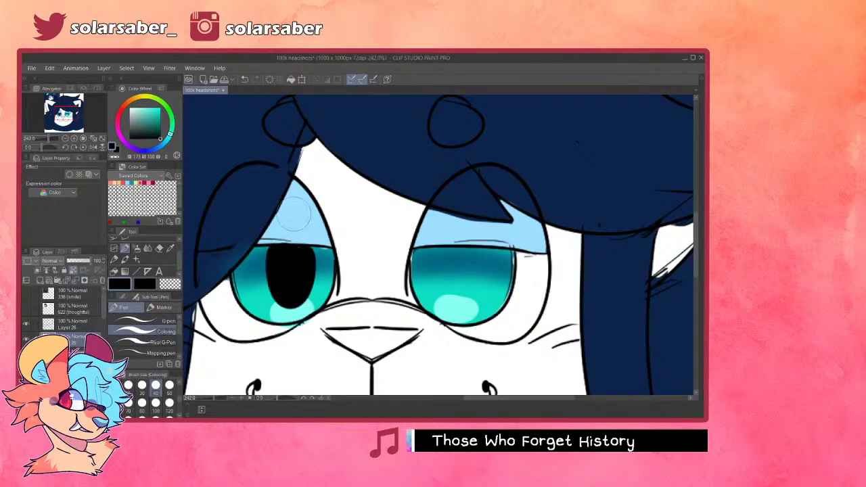
mouse_move(448, 257)
mouse_down()
mouse_move(466, 255)
mouse_move(459, 275)
mouse_up()
key(ctrl+z)
alt+click(460, 225)
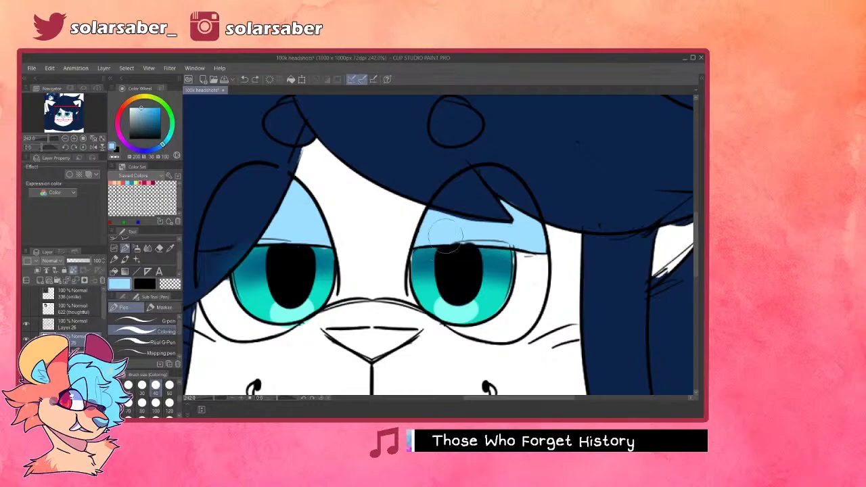
- Fill the inside of both pupils with dark teal and tidy the eyelid edge above with sampled light blue
alt+click(264, 270)
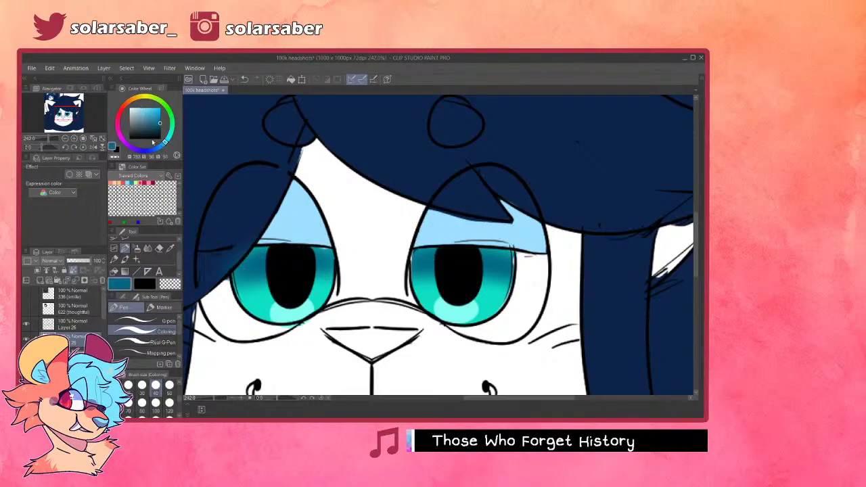
drag(160, 123, 160, 128)
mouse_move(288, 257)
mouse_down()
mouse_move(293, 271)
mouse_move(287, 268)
mouse_up()
key(ctrl+z)
click(458, 255)
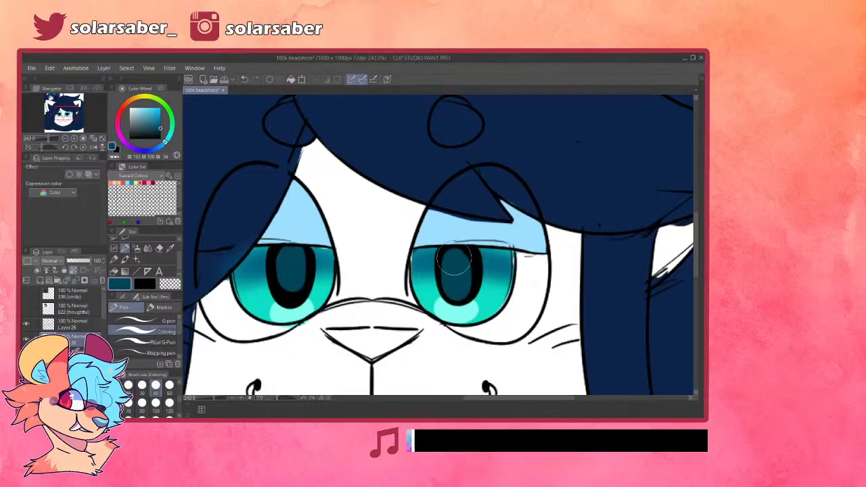
drag(456, 255, 459, 266)
alt+click(299, 228)
drag(283, 242, 313, 241)
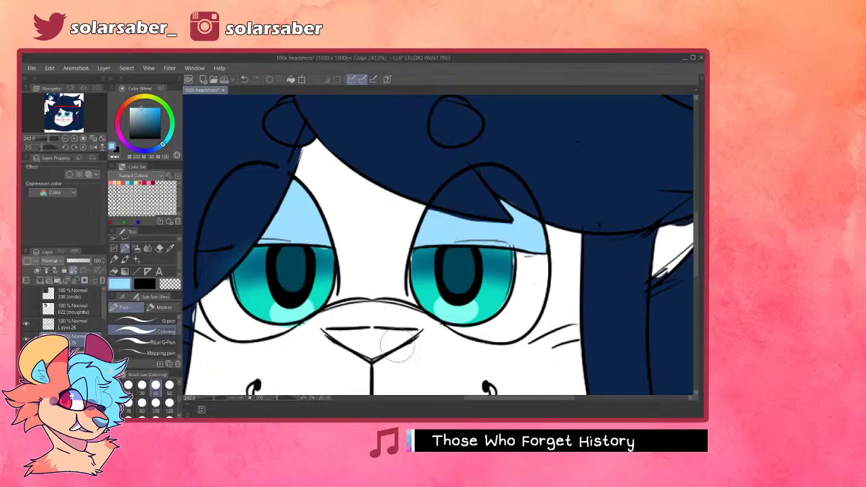
- Sample the bright teal and paint thin rim light along the side edges of both irises
scroll(462, 281, down, 10)
scroll(393, 289, up, 4)
alt+click(382, 283)
scroll(399, 281, up, 3)
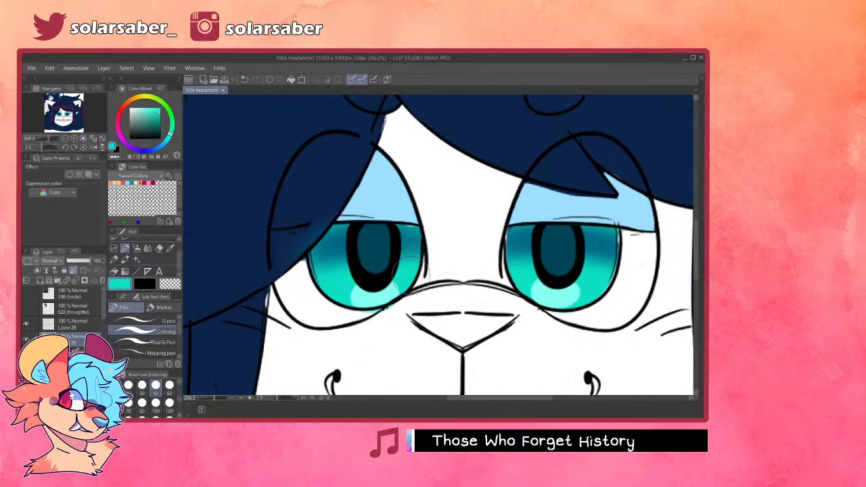
mouse_move(318, 247)
mouse_down()
mouse_move(318, 282)
mouse_move(360, 247)
mouse_move(418, 223)
mouse_move(399, 267)
mouse_up()
key(ctrl+z)
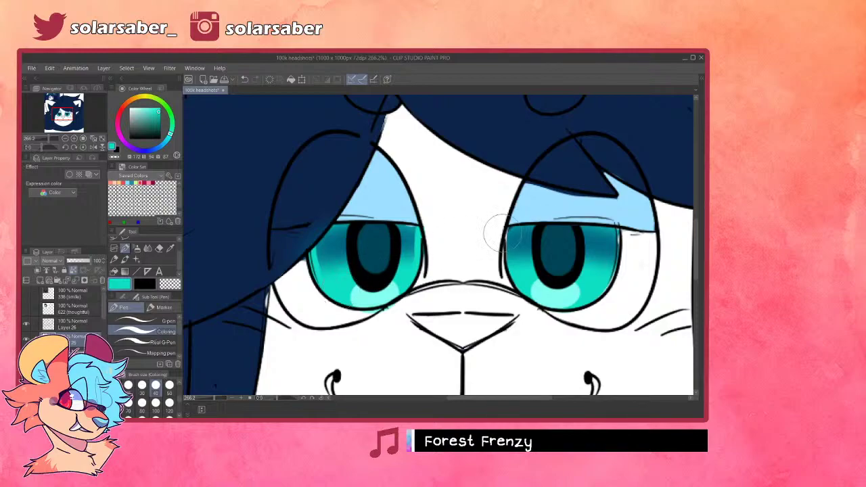
mouse_move(616, 226)
mouse_down()
mouse_move(614, 269)
mouse_move(597, 292)
mouse_up()
- Fill the triangular nose with black
scroll(511, 286, down, 15)
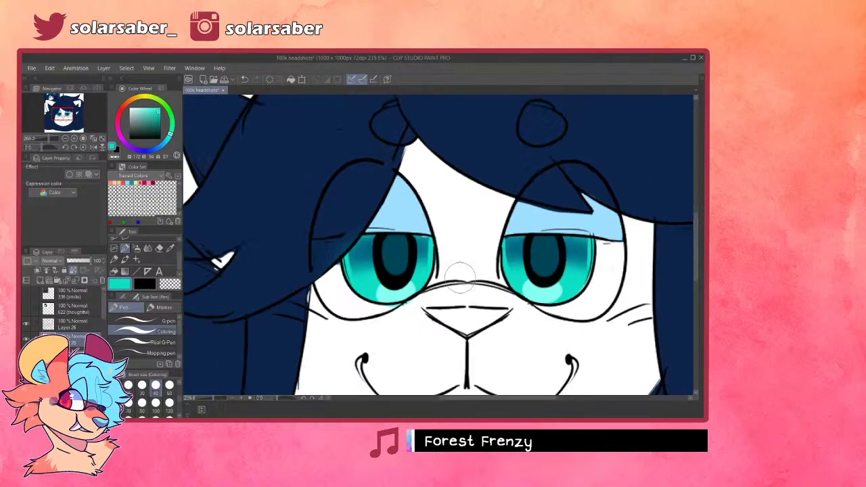
scroll(380, 170, up, 2)
scroll(373, 175, up, 5)
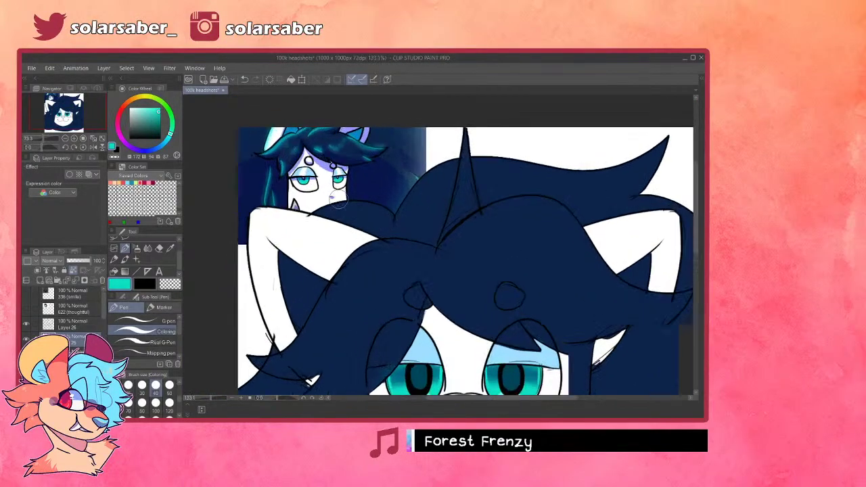
scroll(433, 245, down, 4)
scroll(433, 244, up, 5)
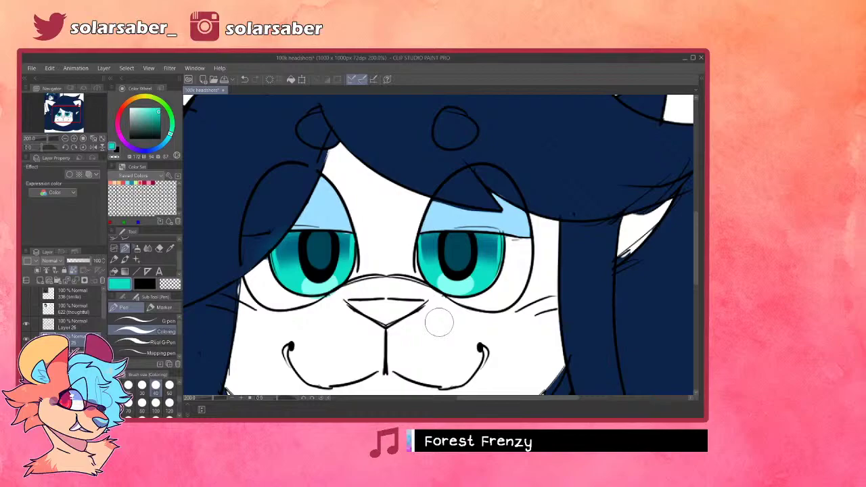
click(160, 139)
mouse_move(353, 300)
mouse_down()
mouse_move(393, 315)
mouse_move(377, 316)
mouse_move(384, 321)
mouse_move(401, 312)
mouse_move(385, 323)
mouse_move(415, 305)
mouse_up()
drag(350, 306, 361, 309)
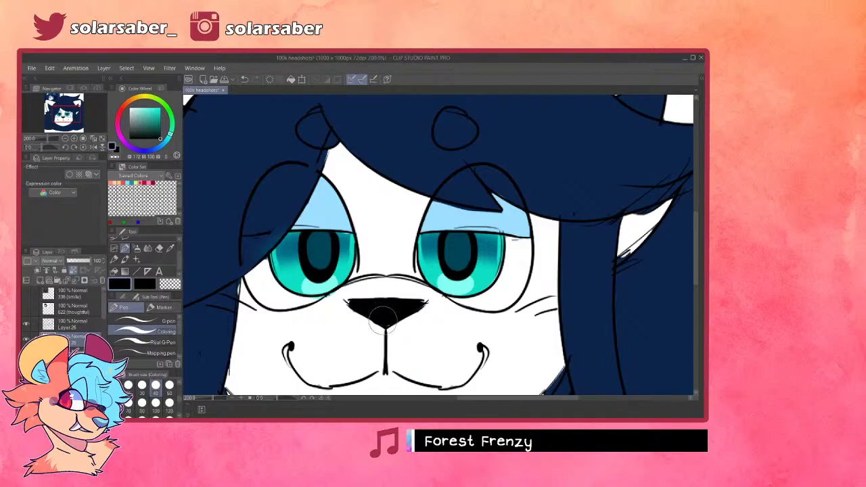
scroll(442, 328, down, 4)
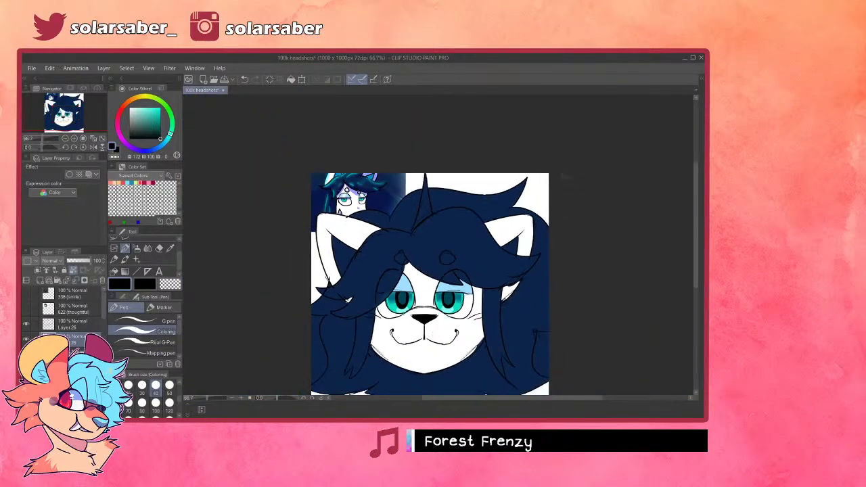
- Move the reference image down until its ears are in view and sample the inner-ear blue
scroll(380, 260, up, 2)
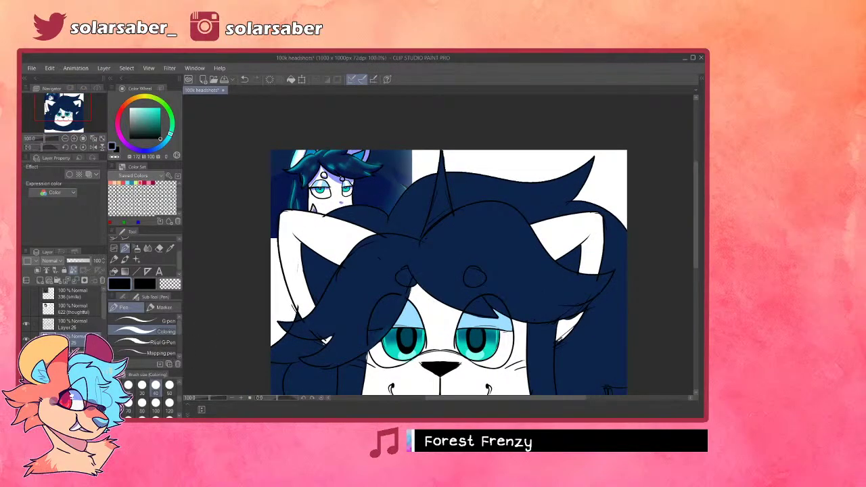
key(k)
drag(352, 138, 353, 158)
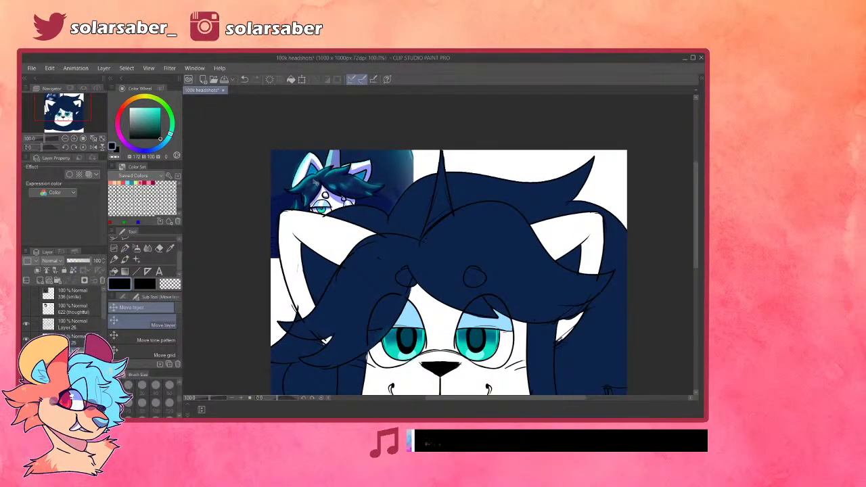
scroll(313, 178, up, 2)
alt+click(315, 171)
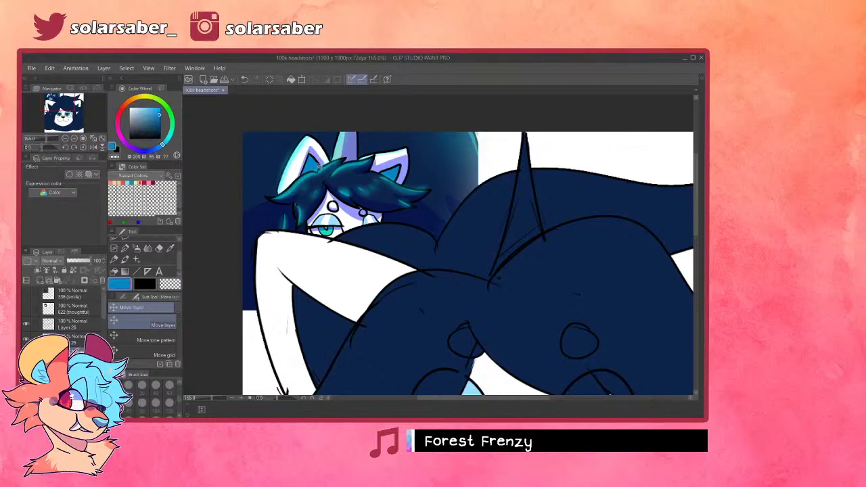
- Select both inner-ear areas with Auto select, fill them with the sampled blue on the colour layer, and deselect
scroll(315, 170, down, 3)
scroll(372, 260, up, 1)
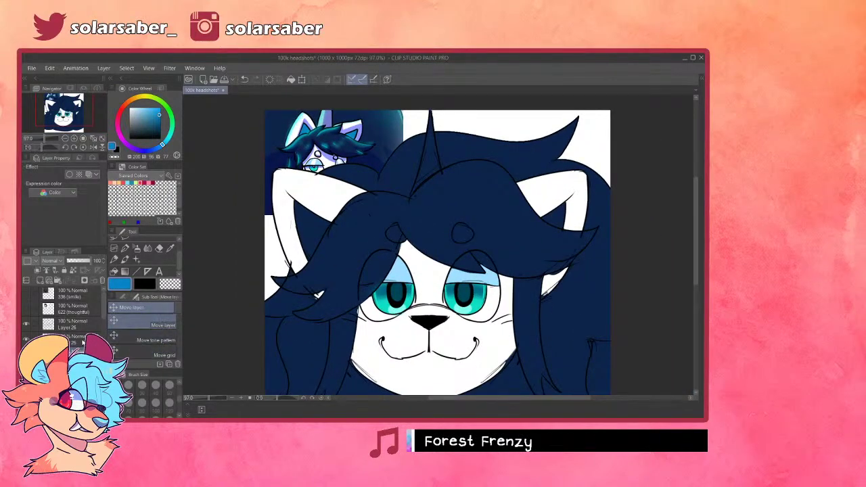
click(76, 323)
key(e)
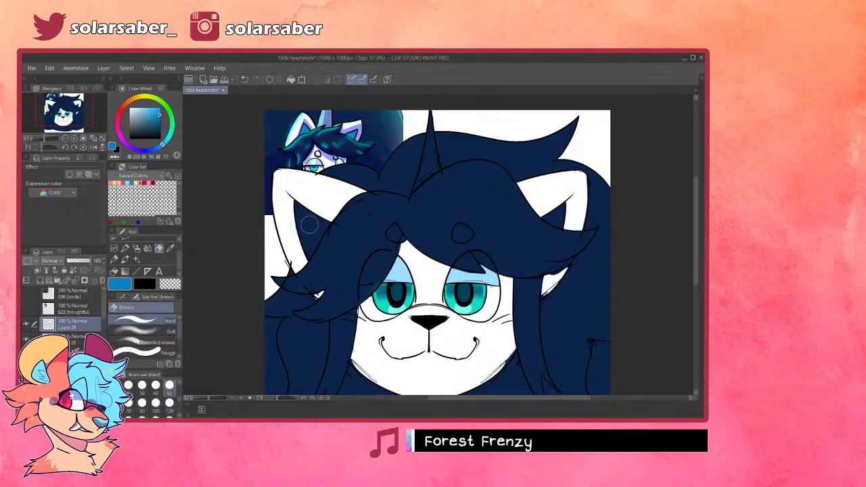
key(w)
click(326, 231)
shift+click(549, 221)
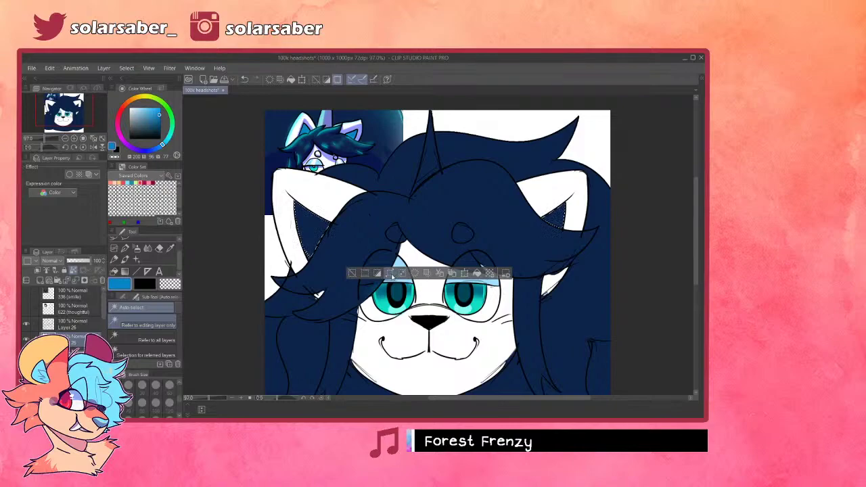
click(477, 272)
click(477, 272)
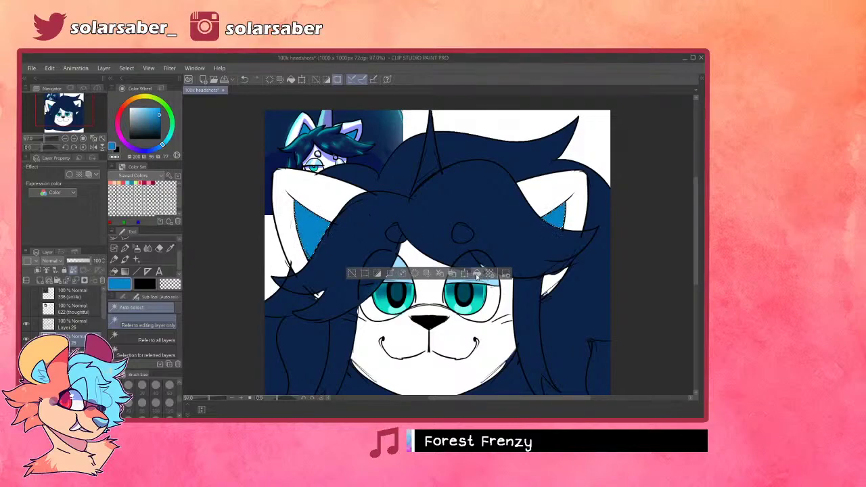
key(ctrl+d)
- Add a new layer above Layer 26 and paint small white highlights in both eyes with the Coloring pen
scroll(427, 359, down, 3)
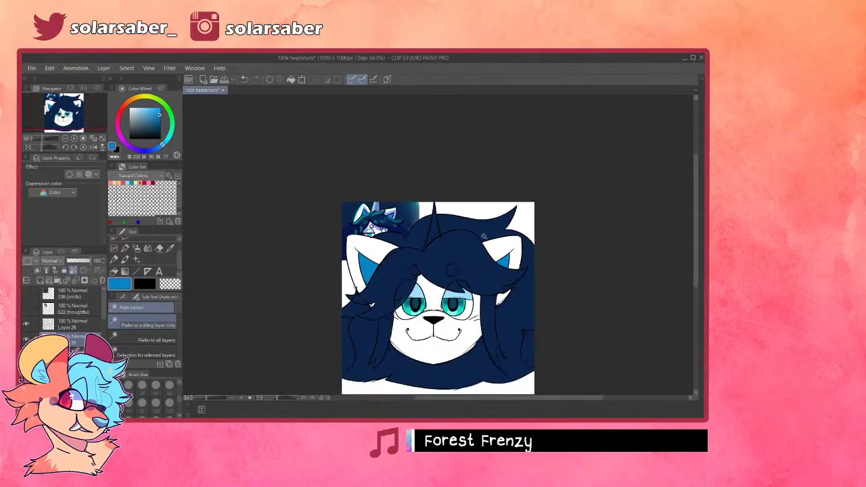
scroll(427, 359, up, 1)
click(77, 328)
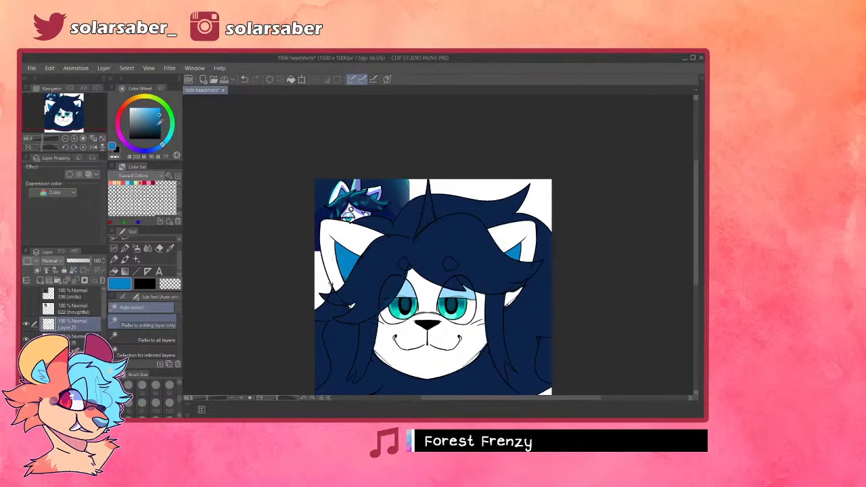
drag(160, 121, 124, 85)
drag(331, 306, 550, 292)
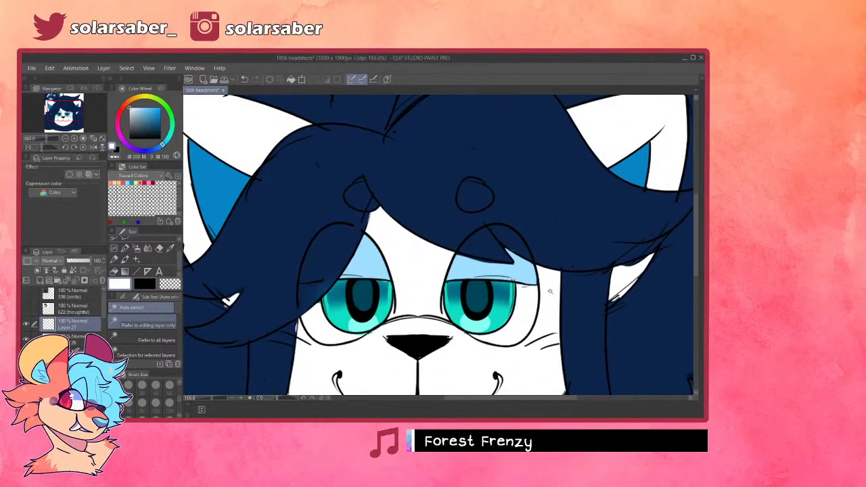
key(p)
drag(336, 294, 358, 295)
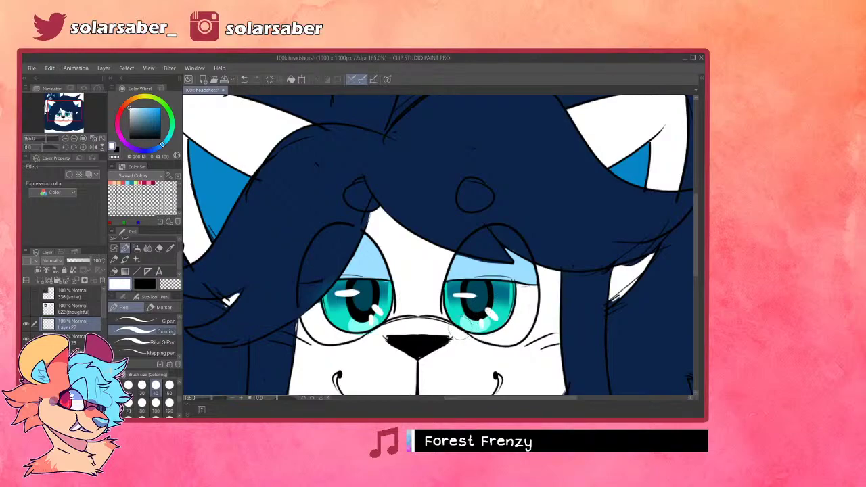
- Examine the coloured unicorn headshot as a whole and up close
scroll(471, 271, down, 5)
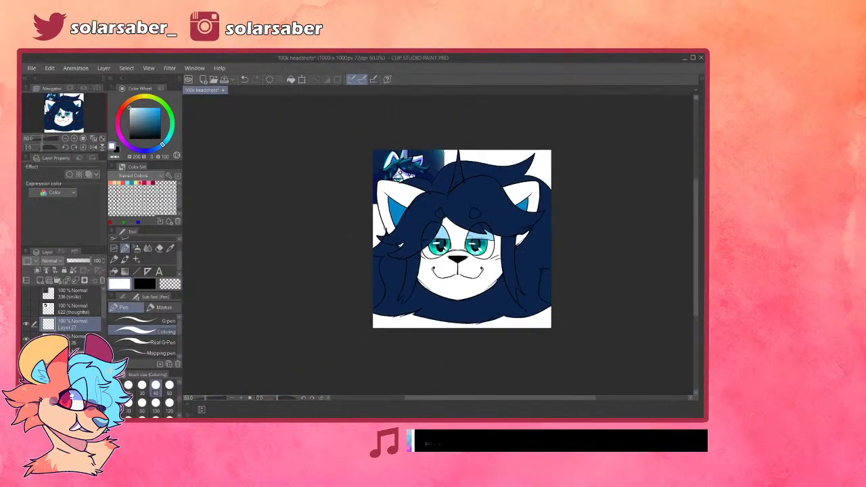
scroll(447, 178, up, 3)
scroll(408, 197, down, 3)
scroll(424, 216, up, 1)
scroll(425, 216, down, 1)
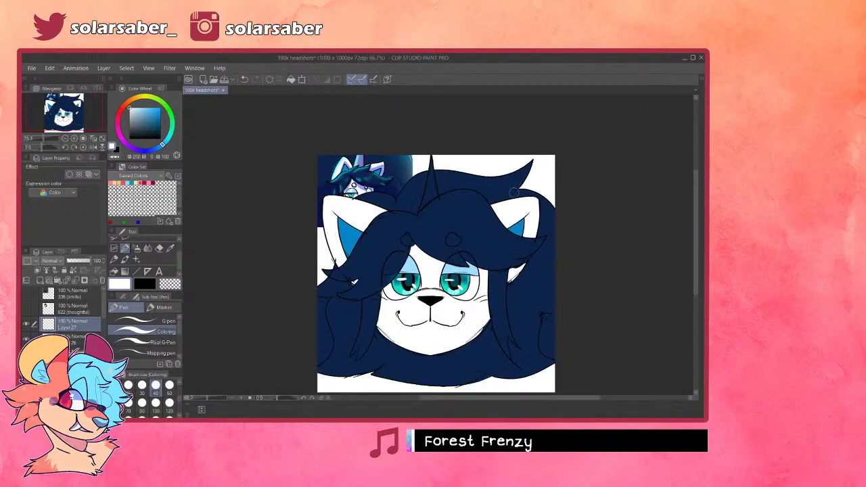
scroll(499, 222, up, 2)
scroll(24, 337, down, 2)
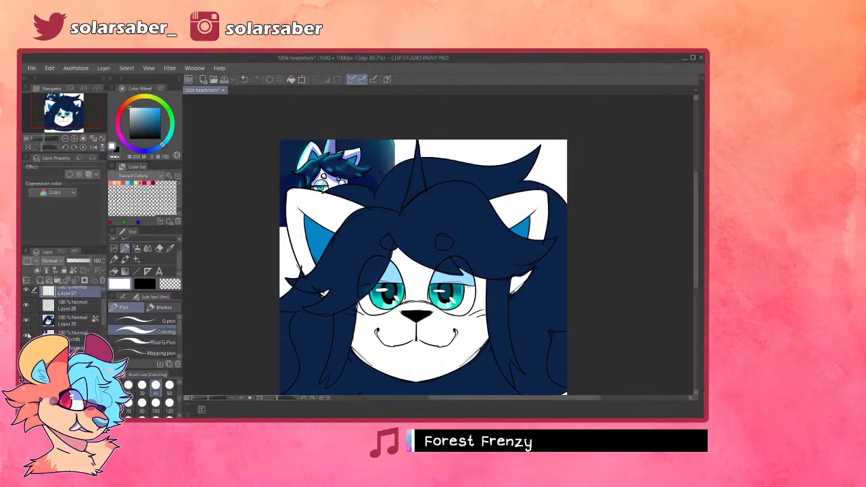
scroll(433, 243, down, 3)
scroll(425, 231, up, 1)
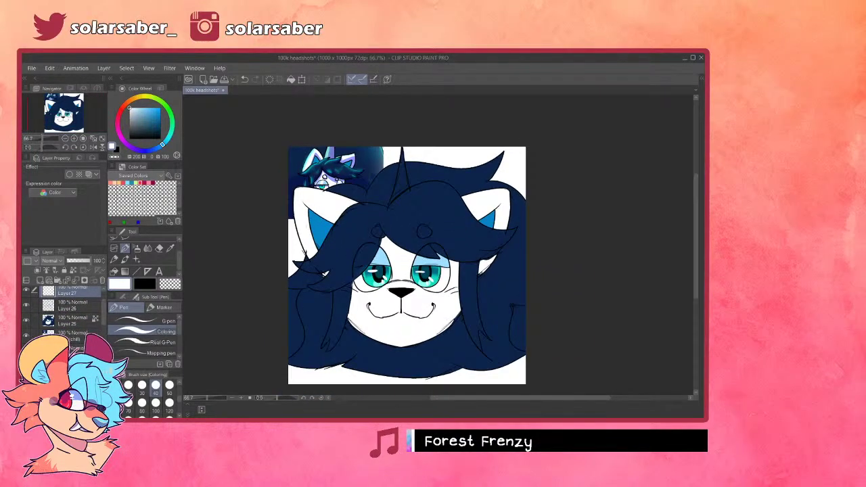
- Hide the unicorn's reference image and all of its drawing, colour and highlight layers
click(25, 336)
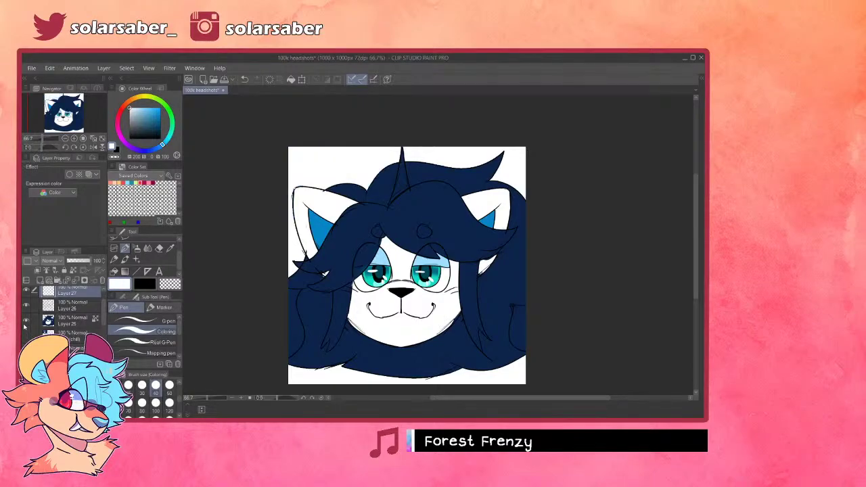
click(26, 321)
scroll(25, 311, up, 2)
click(25, 323)
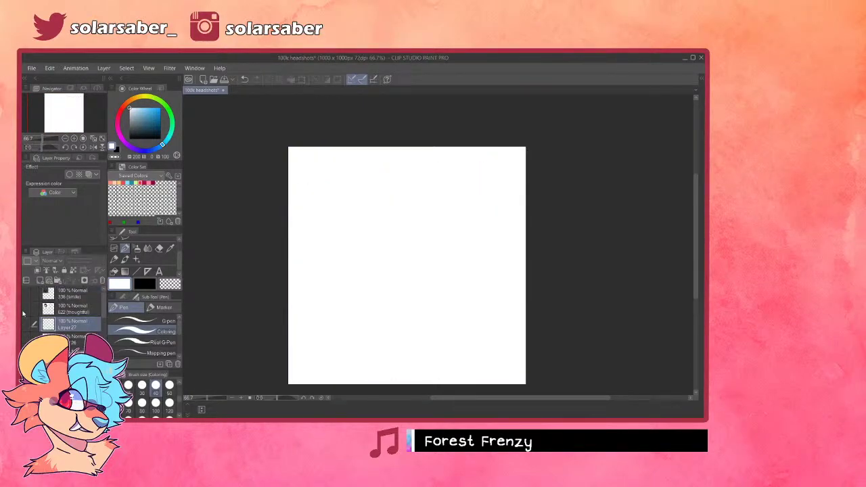
- Make the hidden "622 (thoughtful)" headshot layer visible and select it
click(25, 312)
click(51, 307)
scroll(332, 153, down, 1)
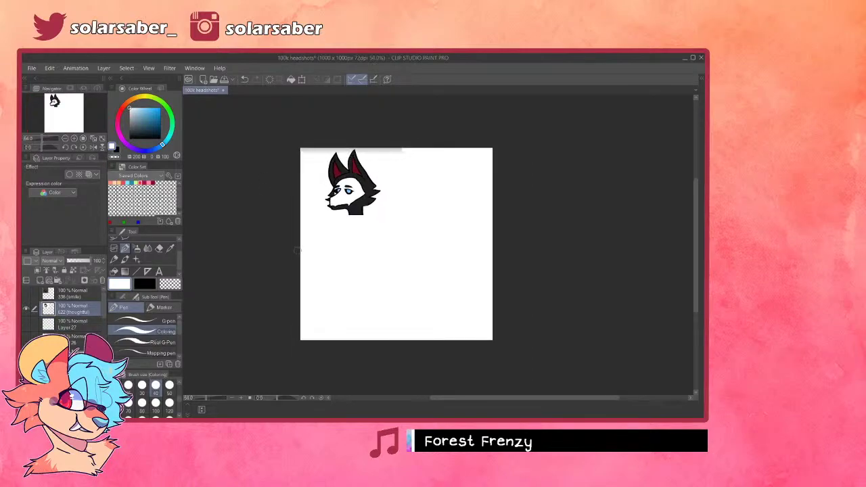
scroll(481, 137, up, 1)
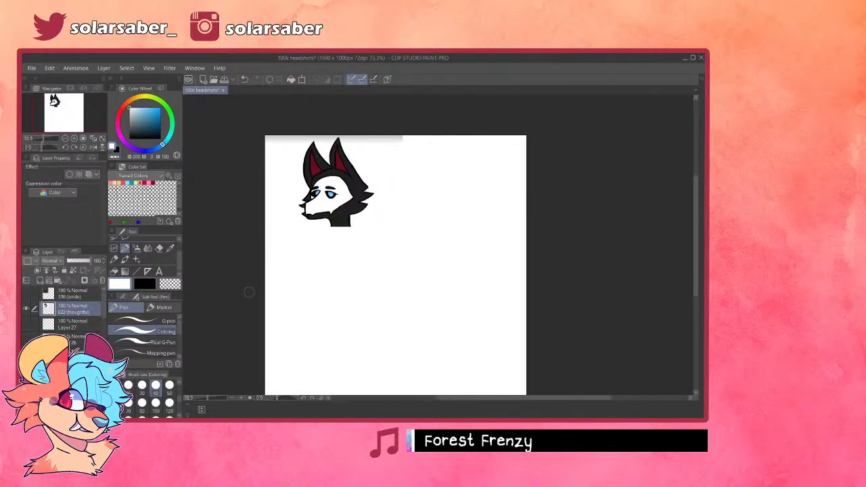
scroll(263, 285, down, 3)
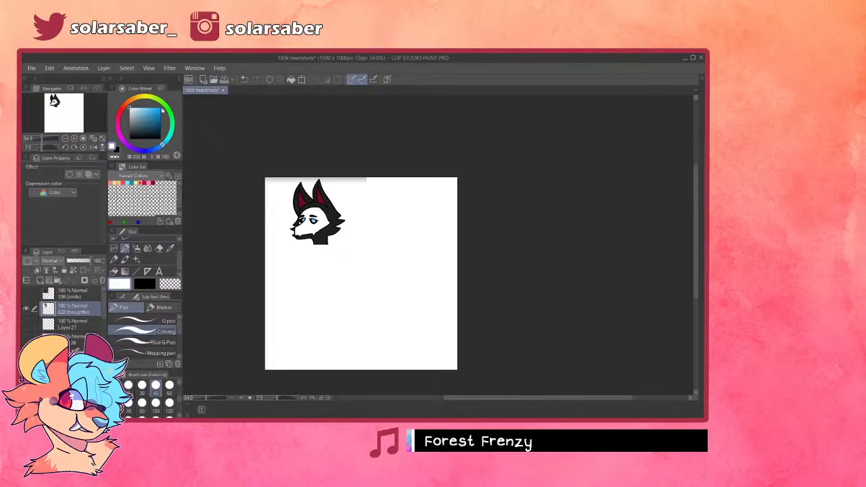
- Add a new layer above the thoughtful headshot, lower the headshot layer's opacity to 42%, and make the new layer active
click(40, 280)
click(73, 325)
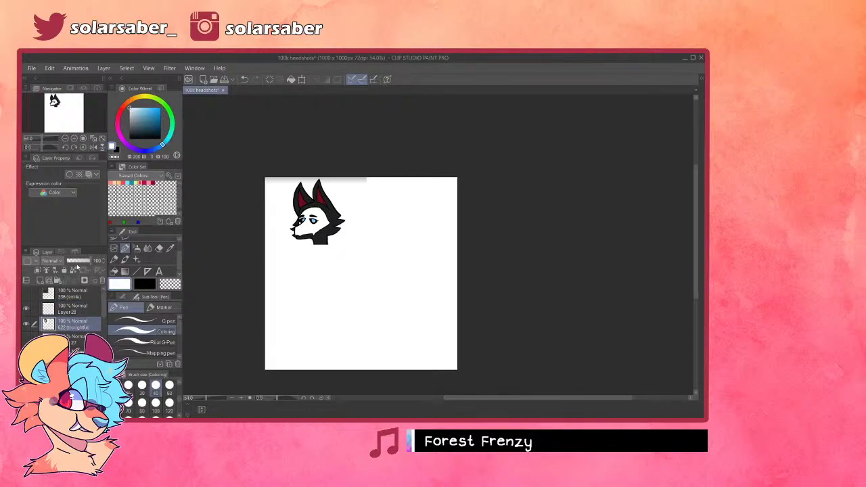
click(77, 263)
click(59, 310)
scroll(267, 254, up, 2)
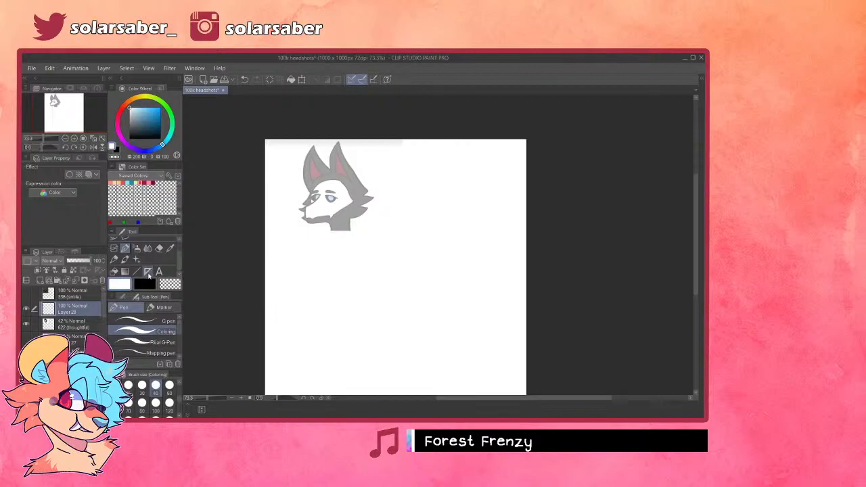
- Place a vertical symmetrical ruler down the centre of the canvas on the new layer
click(148, 272)
drag(400, 142, 400, 392)
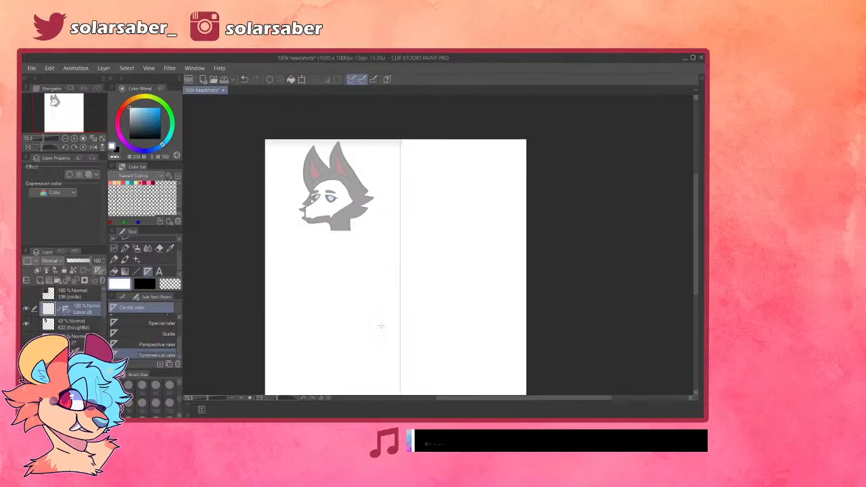
scroll(508, 224, down, 2)
key(k)
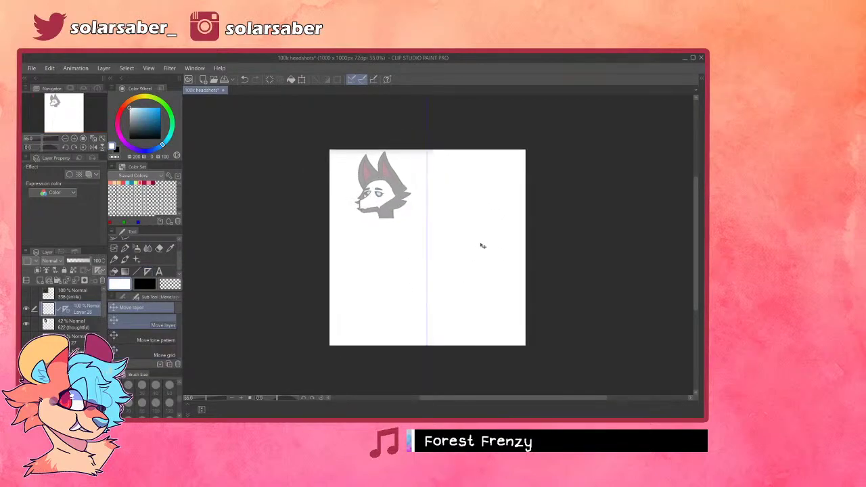
scroll(515, 227, up, 1)
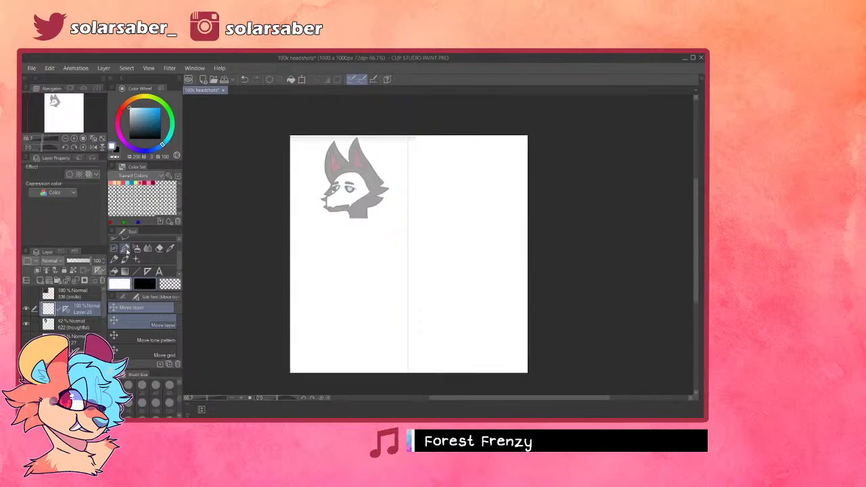
- Sketch a large pinkish-red circle centred on the symmetry axis with the G-pen as the head's base shape
click(124, 249)
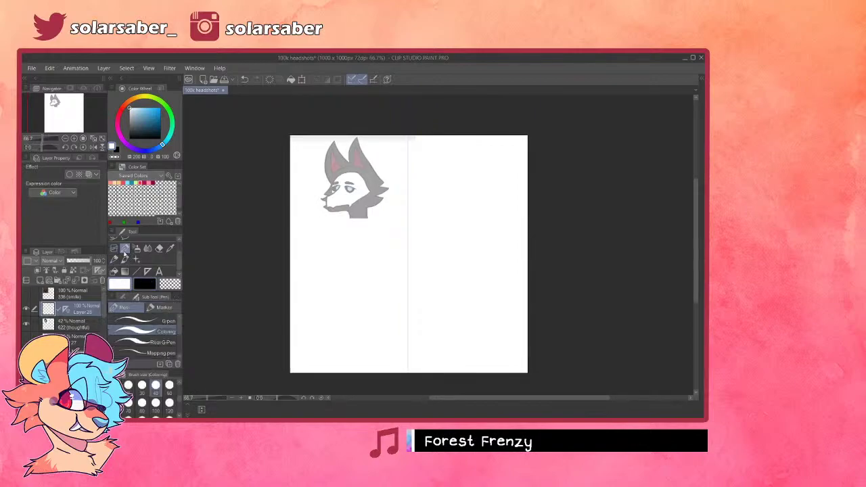
click(145, 320)
click(141, 185)
click(140, 183)
drag(408, 181, 409, 303)
key(ctrl+z)
drag(409, 182, 410, 317)
key(ctrl+z)
drag(412, 186, 428, 324)
key(ctrl+z)
key(ctrl+z)
key(ctrl+z)
mouse_move(407, 177)
mouse_down()
mouse_move(469, 280)
mouse_move(426, 310)
mouse_up()
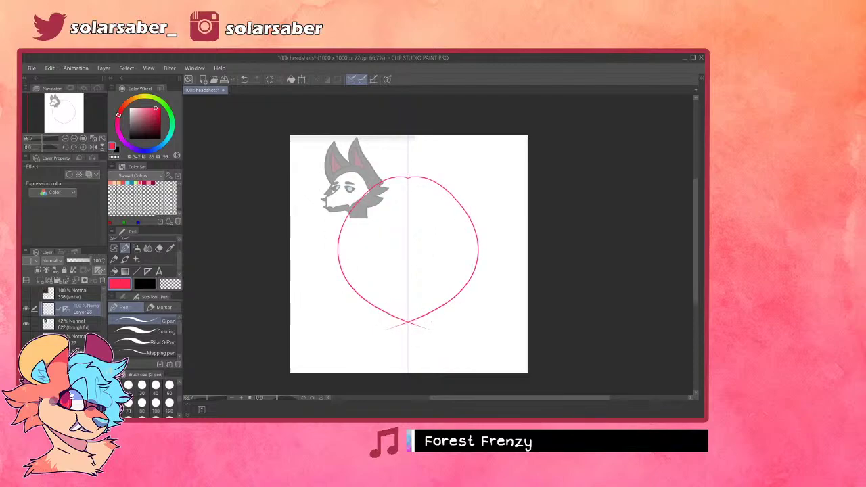
mouse_move(409, 174)
mouse_down()
mouse_move(374, 319)
mouse_move(410, 323)
mouse_up()
key(ctrl+z)
key(ctrl+z)
drag(409, 178, 414, 308)
key(ctrl+z)
mouse_move(408, 177)
mouse_down()
mouse_move(451, 191)
mouse_move(407, 178)
mouse_up()
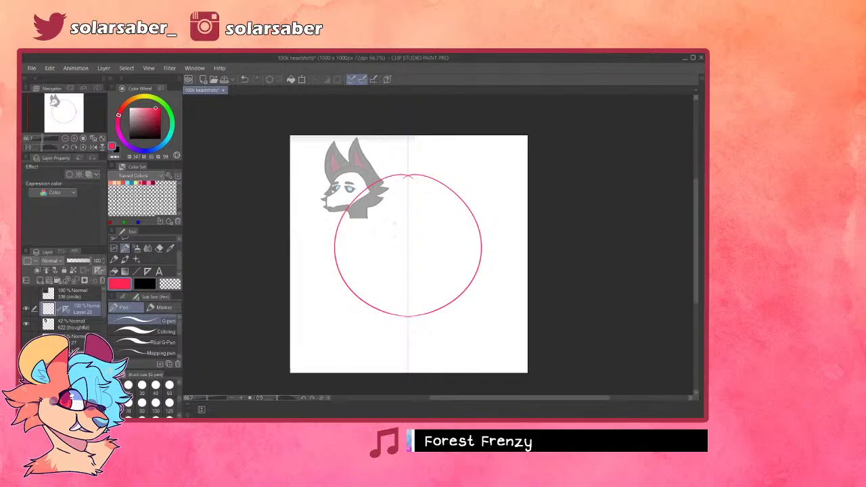
- Move the symmetry ruler off the circle's layer onto a new layer above it
ctrl+click(411, 224)
key(ctrl+z)
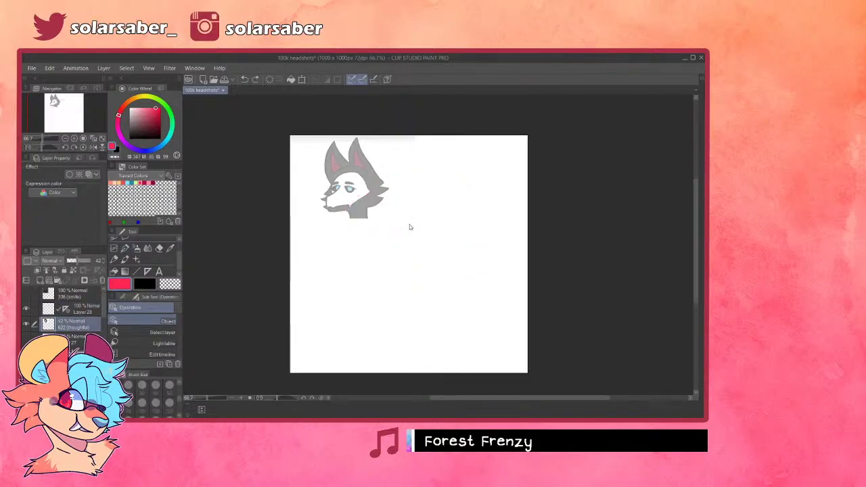
key(ctrl+y)
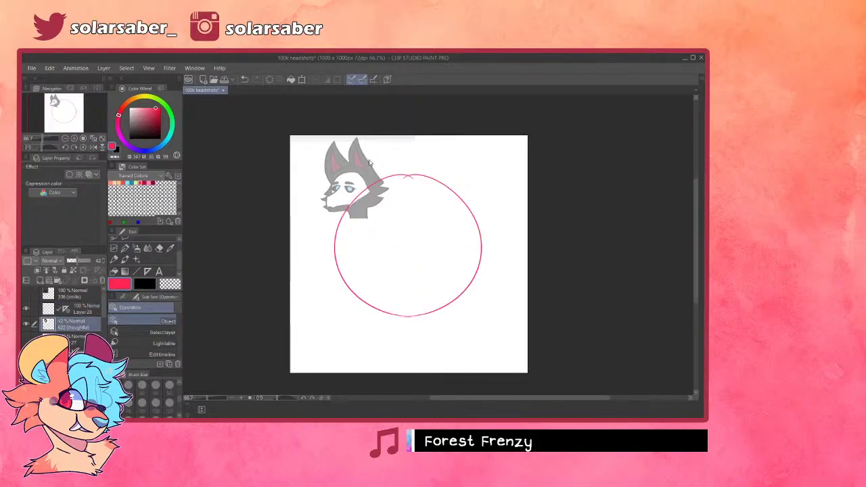
click(358, 265)
click(255, 230)
key(ctrl+shift+n)
key(ctrl+v)
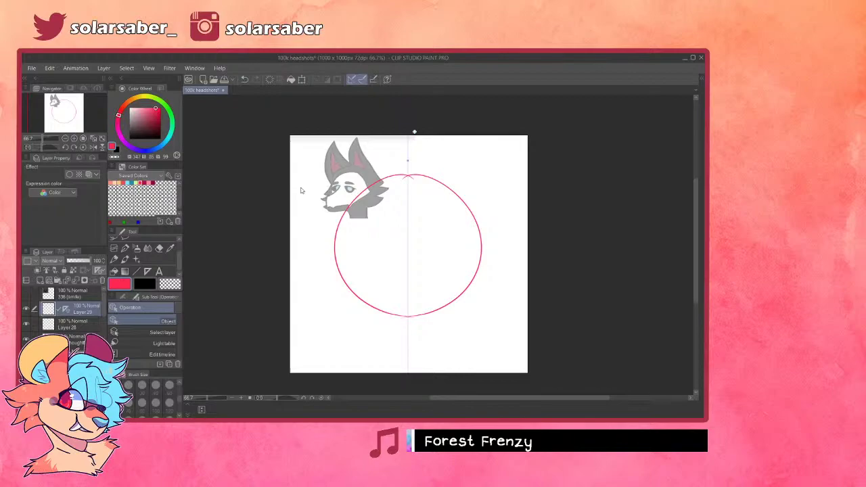
- Sketch mirrored cheek contours with the G-pen along the circle's lower sides, extending them downward as the start of the muzzle
scroll(324, 265, down, 1)
scroll(407, 253, up, 1)
scroll(450, 215, up, 3)
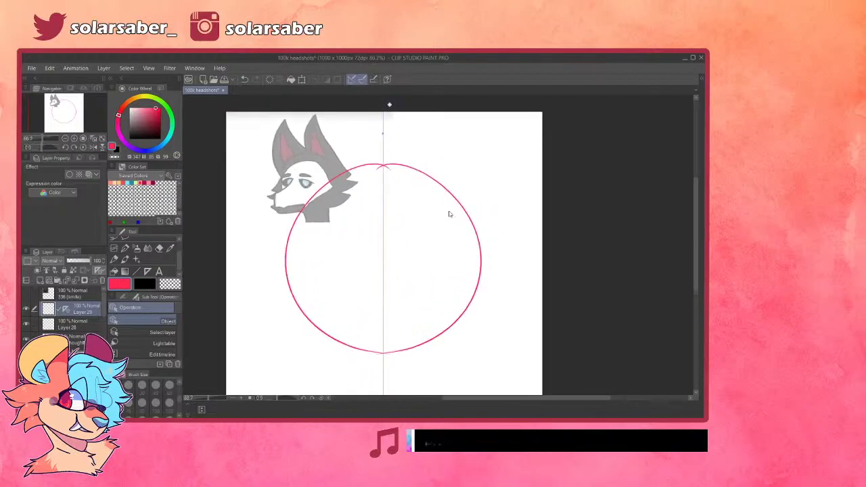
key(p)
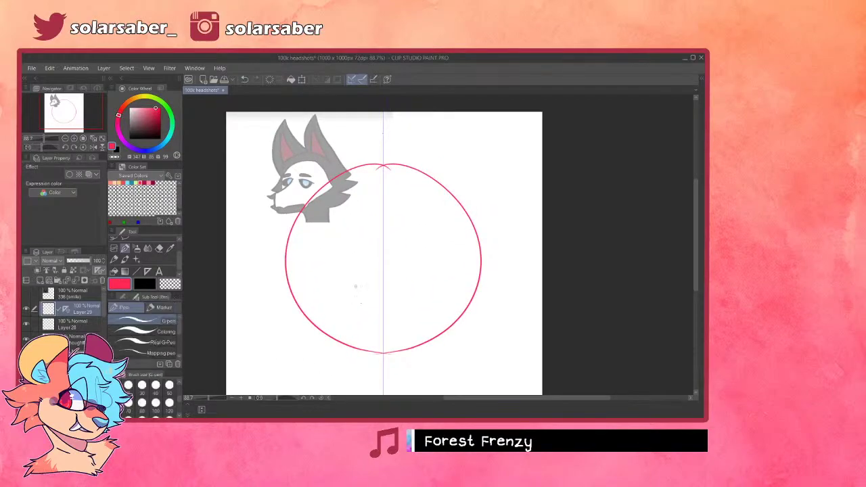
drag(304, 241, 342, 336)
key(ctrl+z)
mouse_move(295, 228)
mouse_down()
mouse_move(316, 307)
mouse_move(290, 271)
mouse_move(339, 329)
mouse_move(357, 373)
mouse_up()
key(ctrl+z)
key(ctrl+z)
key(ctrl+z)
mouse_move(296, 233)
mouse_down()
mouse_move(289, 279)
mouse_move(347, 375)
mouse_up()
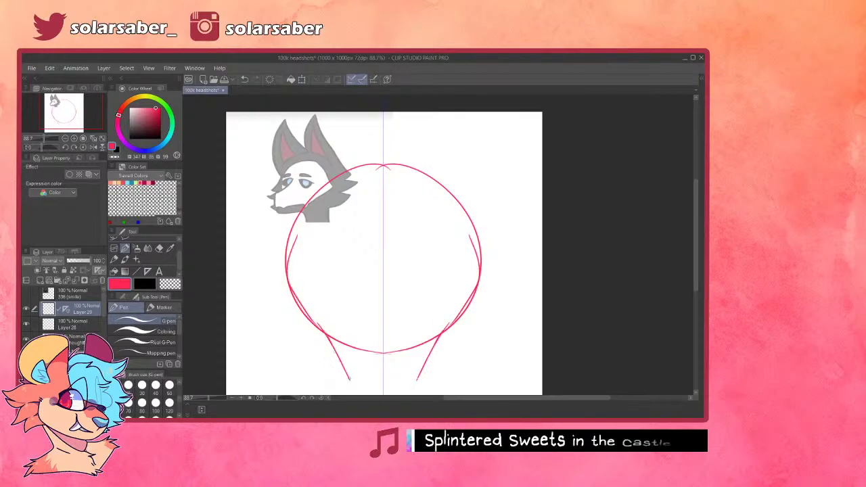
- Complete the tapered muzzle with a rounded chin and add small fur tufts along its sides
scroll(296, 337, down, 2)
scroll(463, 270, down, 2)
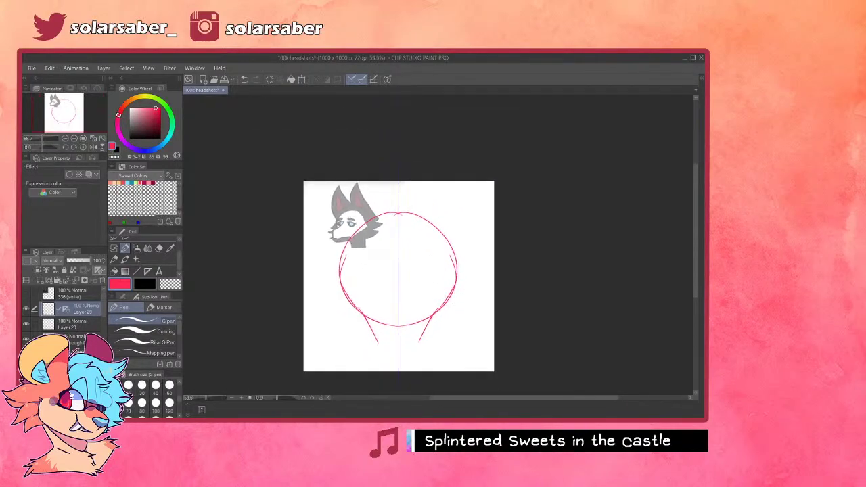
scroll(421, 336, up, 2)
drag(352, 327, 384, 360)
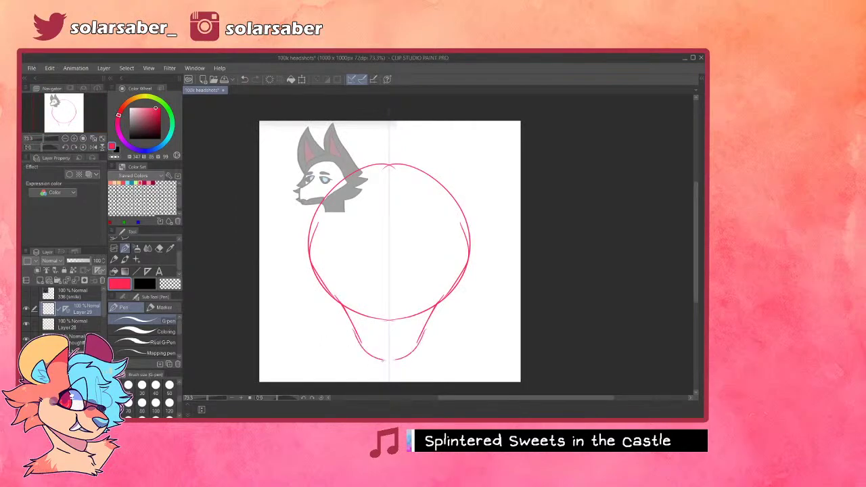
key(ctrl+z)
mouse_move(358, 334)
mouse_down()
mouse_move(367, 355)
mouse_move(389, 365)
mouse_up()
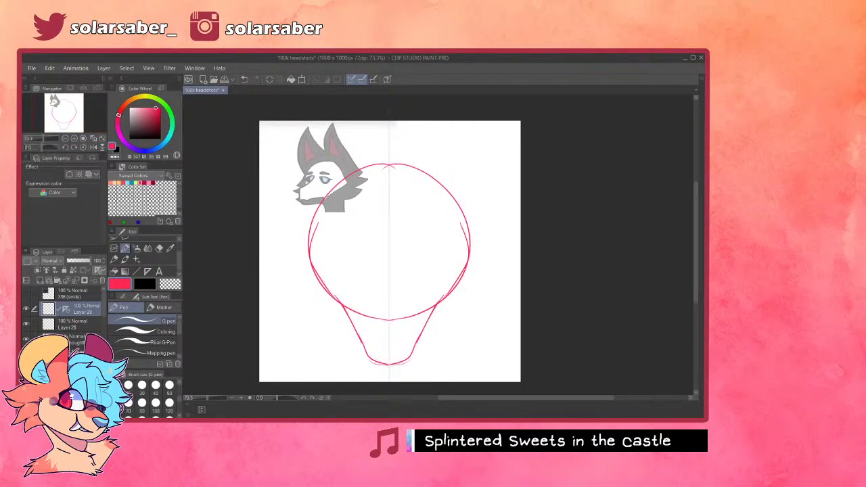
key(ctrl+z)
key(ctrl+z)
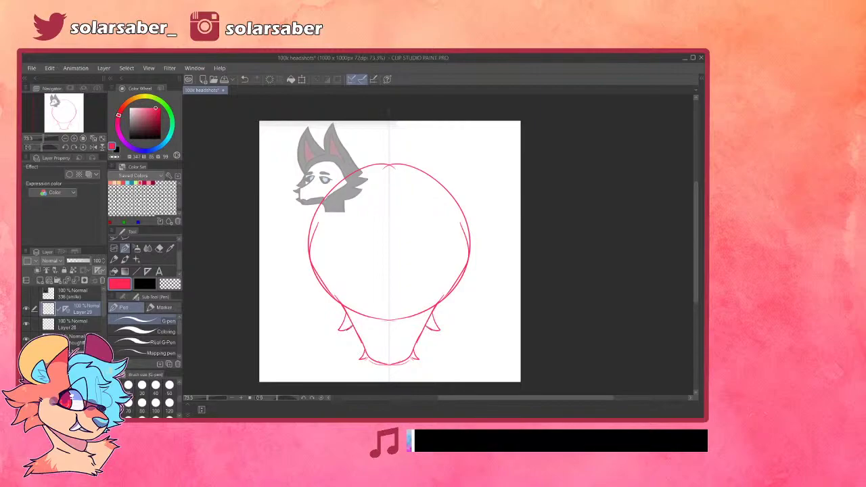
- Erase the muzzle lines crossing the fur tufts using the Coloring pen with transparent colour, and return to the G-pen in pinkish red
click(169, 283)
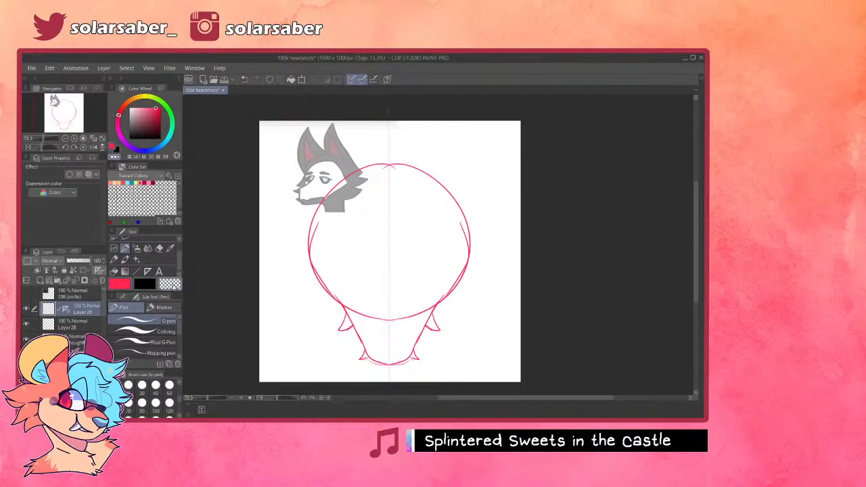
click(143, 331)
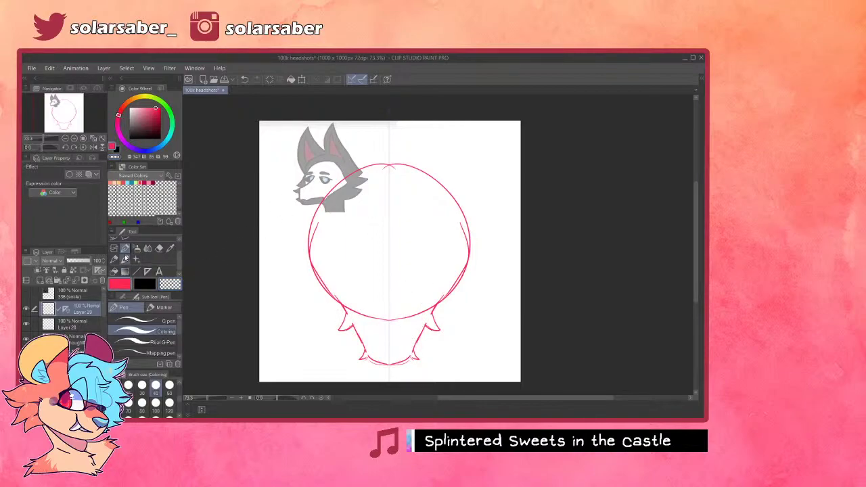
click(145, 321)
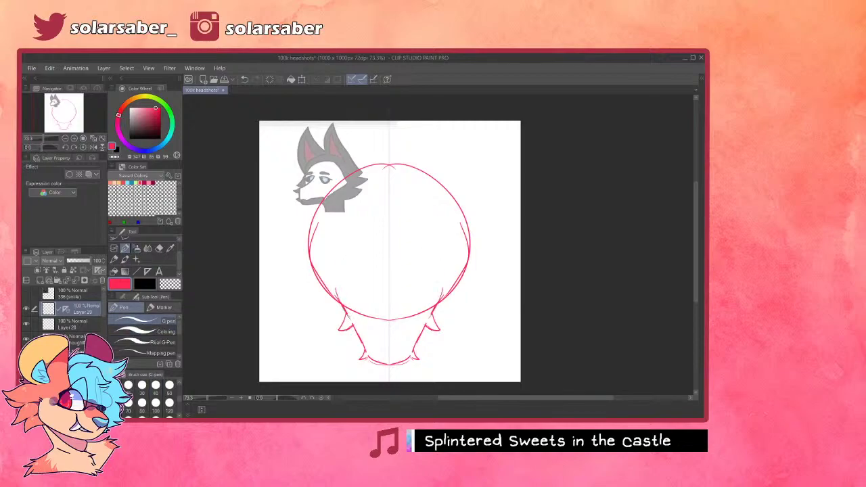
- Sketch the mirrored upper head outline just inside the base circle, joining the cheeks to the crown
drag(322, 203, 468, 230)
key(ctrl+z)
drag(319, 224, 383, 168)
drag(331, 198, 389, 166)
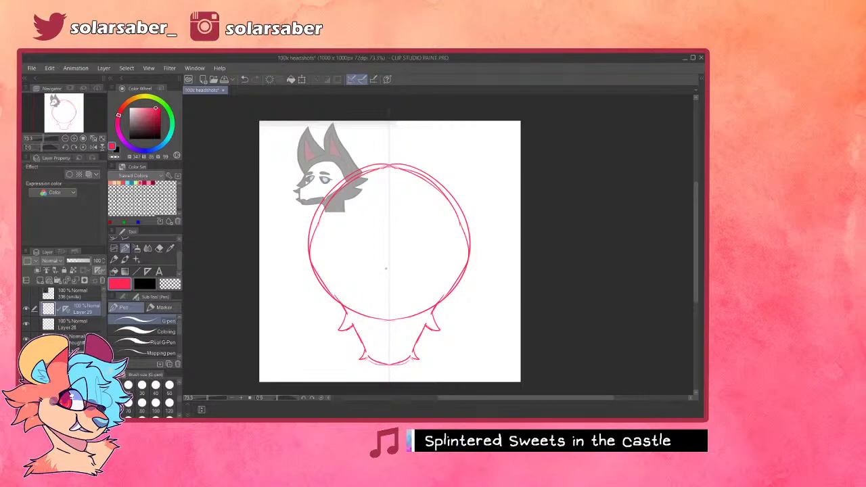
- Sketch a pair of slanted, almond-shaped eyes mirrored across the symmetry axis
drag(398, 289, 423, 252)
key(ctrl+z)
mouse_move(404, 282)
mouse_down()
mouse_move(431, 253)
mouse_move(413, 262)
mouse_move(402, 290)
mouse_up()
key(ctrl+z)
key(ctrl+z)
mouse_move(440, 245)
mouse_down()
mouse_move(401, 282)
mouse_move(405, 290)
mouse_move(442, 249)
mouse_up()
key(ctrl+z)
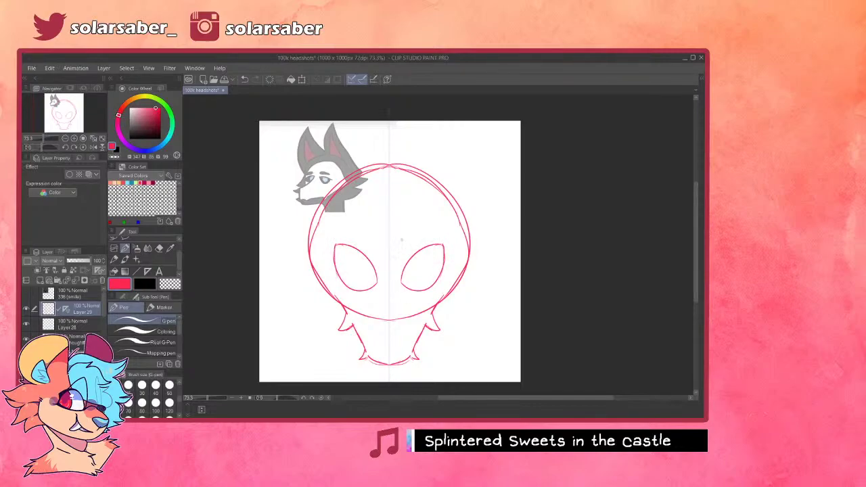
- Draw oval irises inside both eyes and short fur strokes on the cheeks beside them
drag(397, 240, 433, 225)
key(ctrl+z)
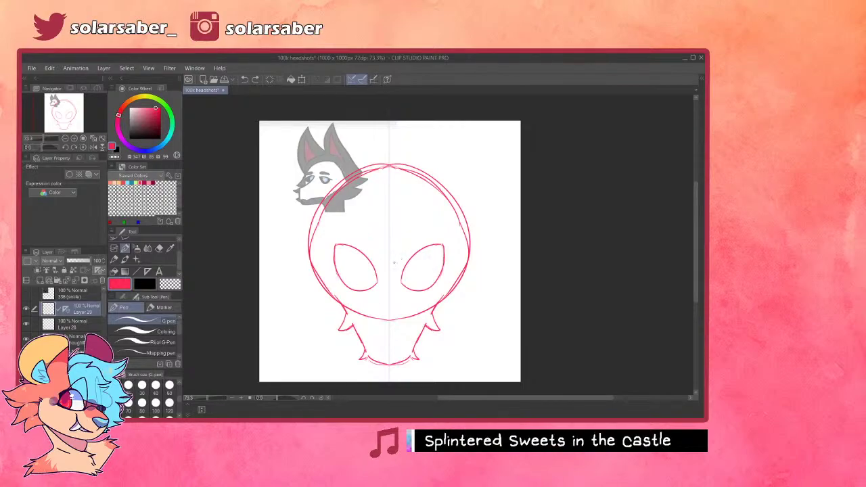
mouse_move(424, 252)
mouse_down()
mouse_move(406, 276)
mouse_move(419, 257)
mouse_move(448, 281)
mouse_up()
key(ctrl+z)
key(ctrl+z)
key(ctrl+z)
key(ctrl+z)
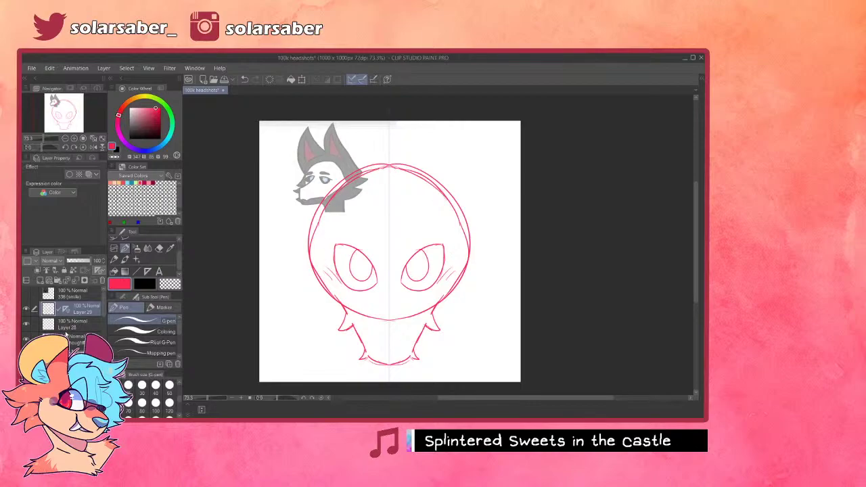
- Delete the layer holding the base circle and make the head sketch layer active again
click(75, 325)
click(102, 281)
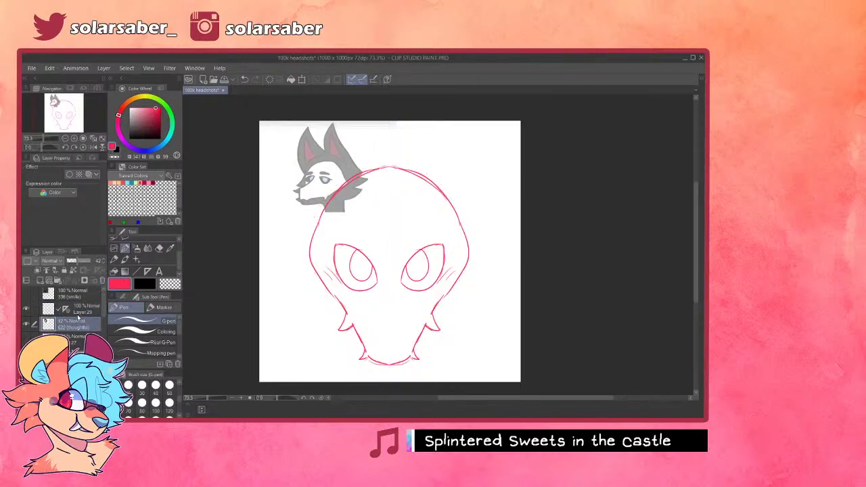
click(80, 310)
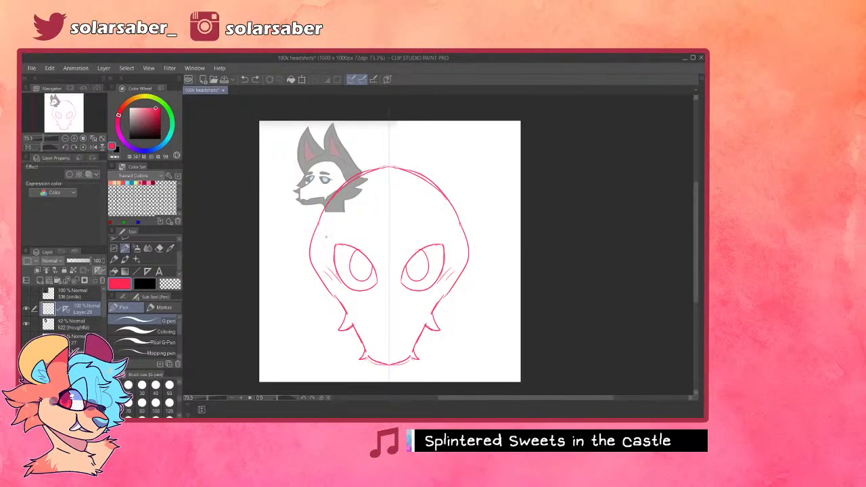
- Sketch the inner face-mask contour from the outer cheek corners up and across the forehead
mouse_move(335, 225)
mouse_down()
mouse_move(313, 257)
mouse_move(322, 244)
mouse_move(334, 292)
mouse_up()
key(ctrl+z)
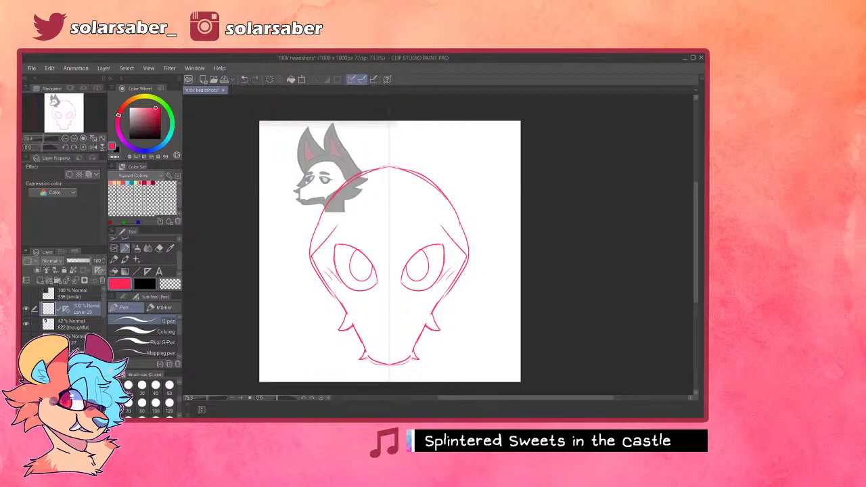
drag(338, 225, 381, 175)
key(ctrl+z)
mouse_move(338, 228)
mouse_down()
mouse_move(386, 192)
mouse_move(338, 230)
mouse_up()
key(ctrl+z)
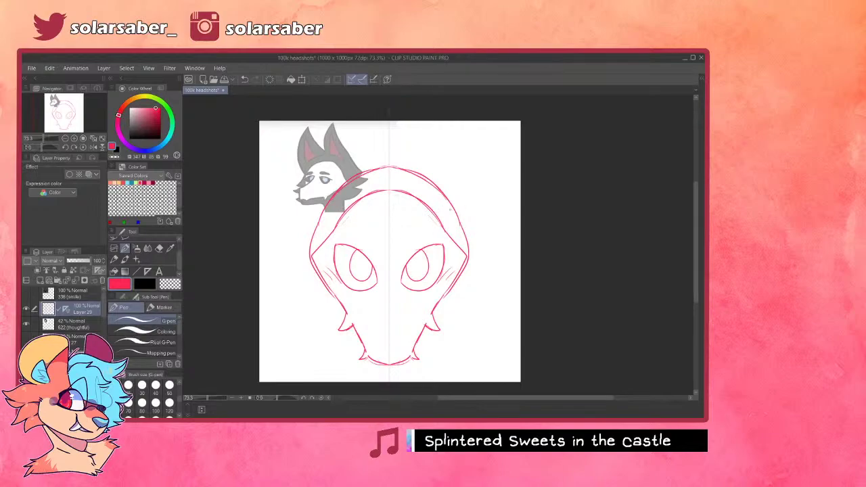
- Sketch large pointed cheek fur tufts along both sides of the head
drag(418, 170, 496, 159)
key(ctrl+z)
mouse_move(321, 215)
mouse_down()
mouse_move(279, 229)
mouse_move(308, 240)
mouse_move(295, 252)
mouse_move(283, 274)
mouse_up()
key(ctrl+z)
key(ctrl+z)
mouse_move(321, 218)
mouse_down()
mouse_move(280, 225)
mouse_move(303, 254)
mouse_up()
mouse_move(301, 254)
mouse_down()
mouse_move(288, 291)
mouse_move(342, 308)
mouse_up()
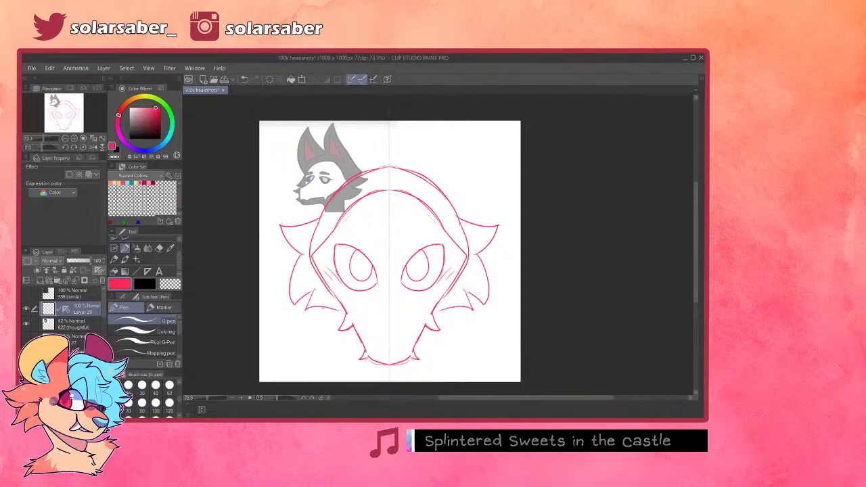
- Sketch large pointed ears with inner-ear lines, and erase the head outline overlapping them using the transparent Coloring pen
mouse_move(420, 167)
mouse_down()
mouse_move(490, 128)
mouse_move(503, 135)
mouse_move(470, 224)
mouse_up()
key(ctrl+z)
mouse_move(438, 186)
mouse_down()
mouse_move(497, 159)
mouse_move(461, 217)
mouse_up()
key(ctrl+z)
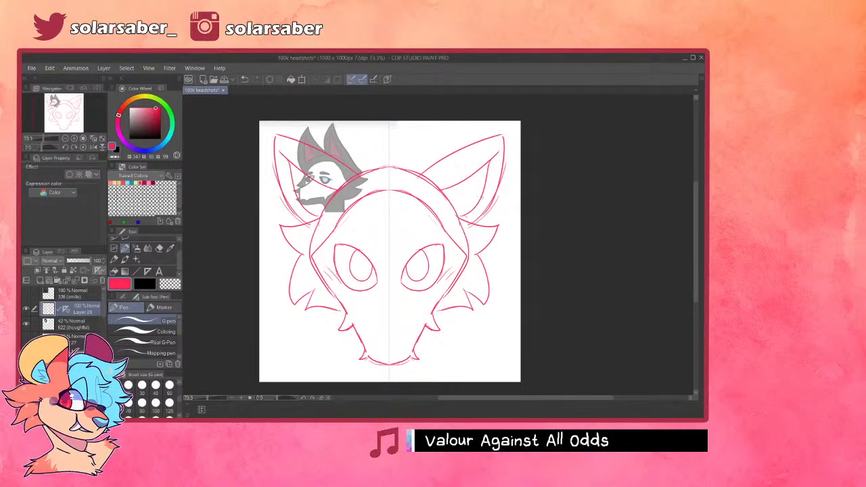
click(154, 332)
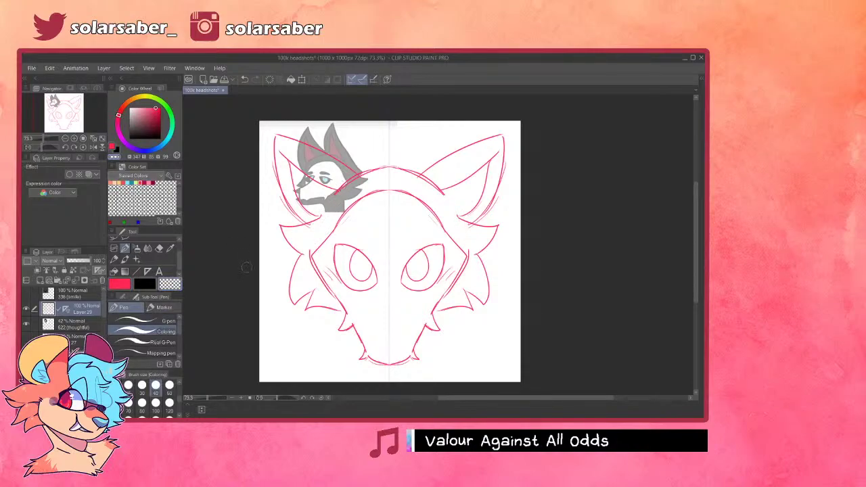
- Take the symmetry ruler off the sketch layer and sketch a raised left brow and a lowered, angled right brow with the G-pen
key(o)
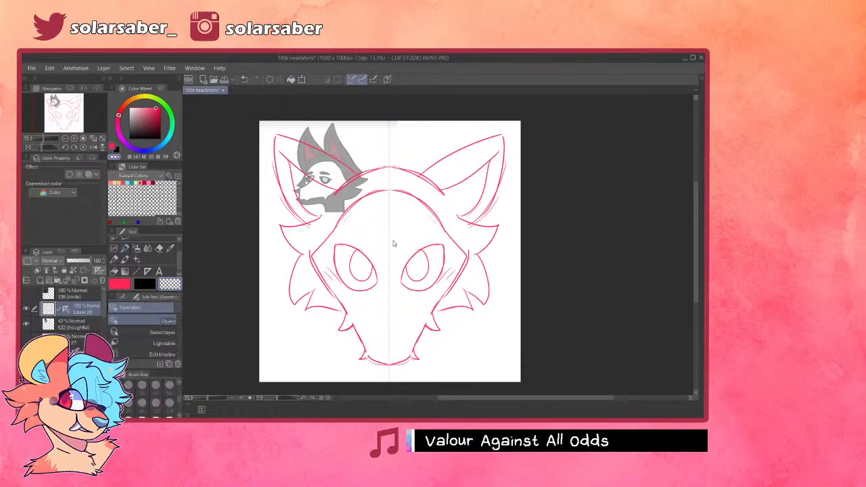
key(p)
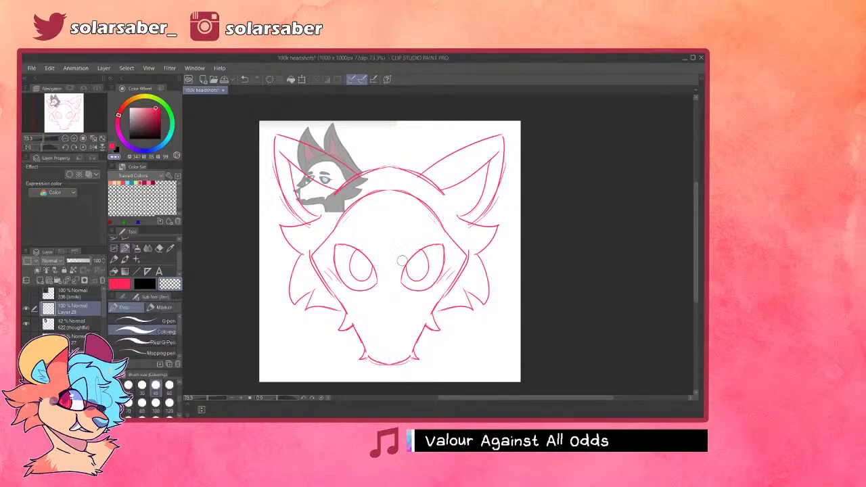
click(152, 321)
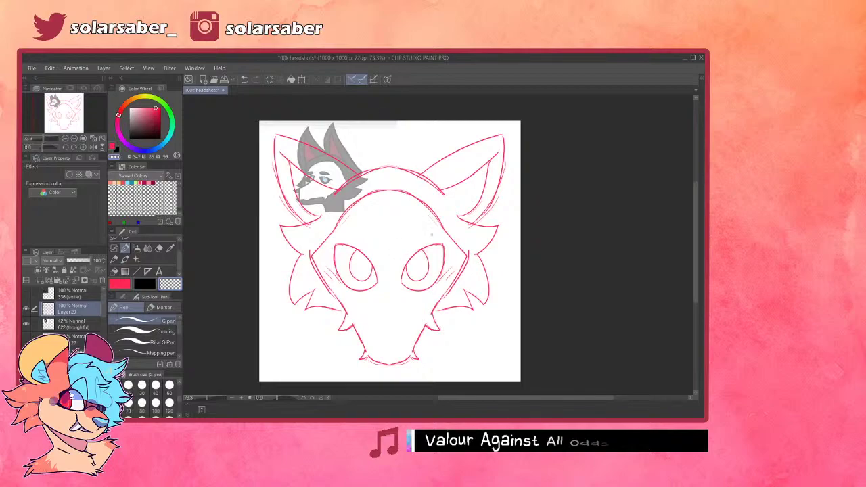
drag(395, 261, 427, 239)
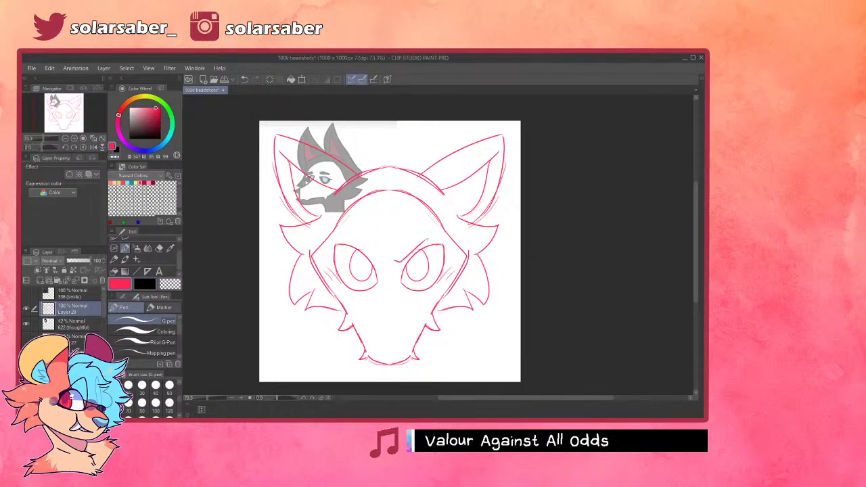
drag(350, 243, 373, 249)
scroll(386, 234, down, 3)
scroll(389, 234, up, 4)
scroll(391, 242, down, 3)
scroll(389, 236, up, 1)
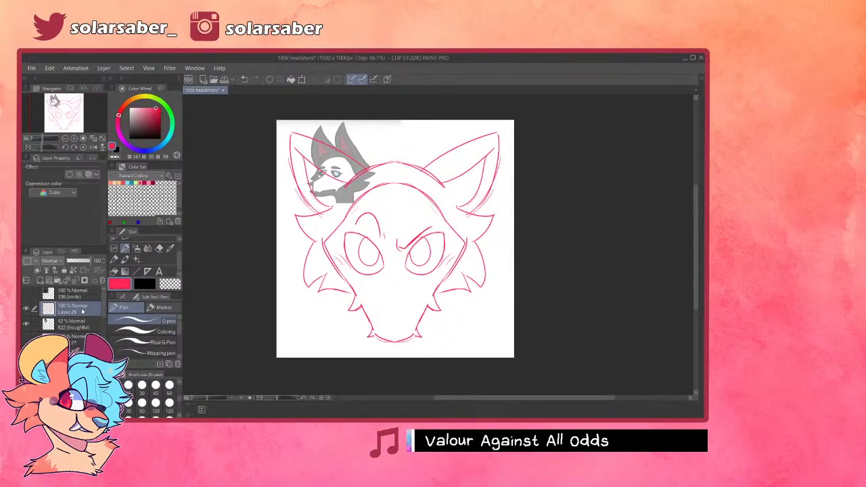
- Put the symmetry ruler back on the sketch layer and erase the doubled cheek contour lines with the transparent Coloring pen
click(157, 331)
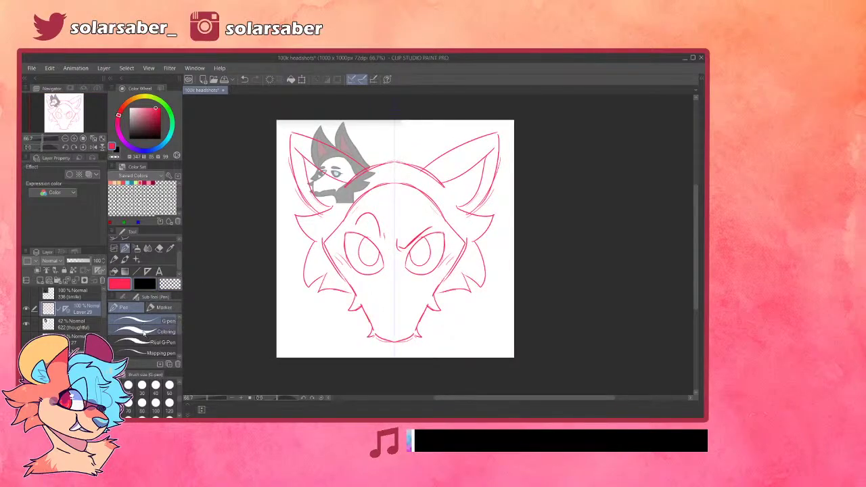
click(170, 284)
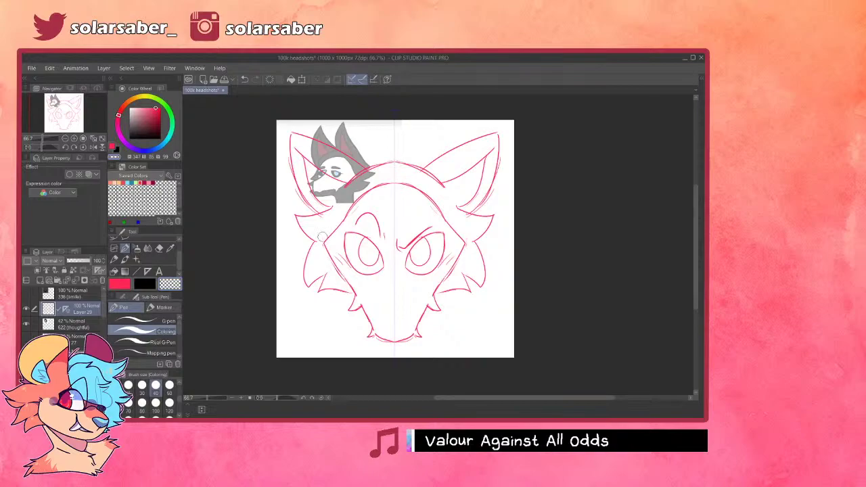
scroll(451, 220, up, 1)
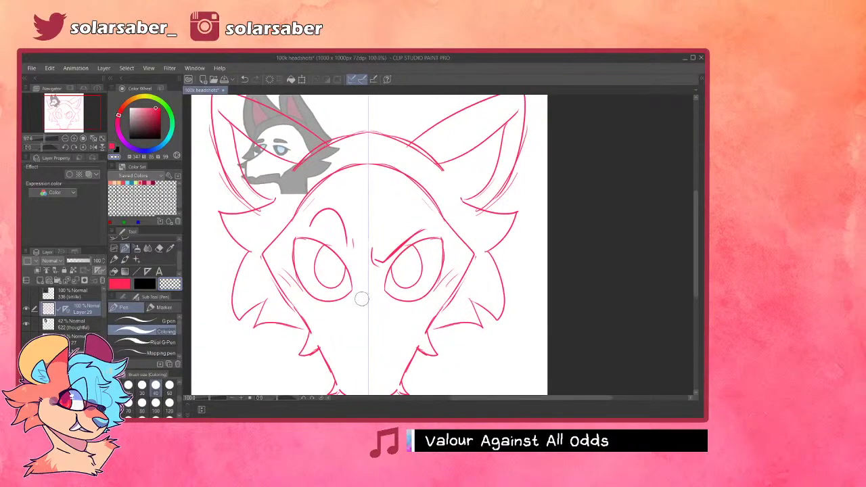
scroll(349, 308, down, 1)
scroll(299, 351, up, 1)
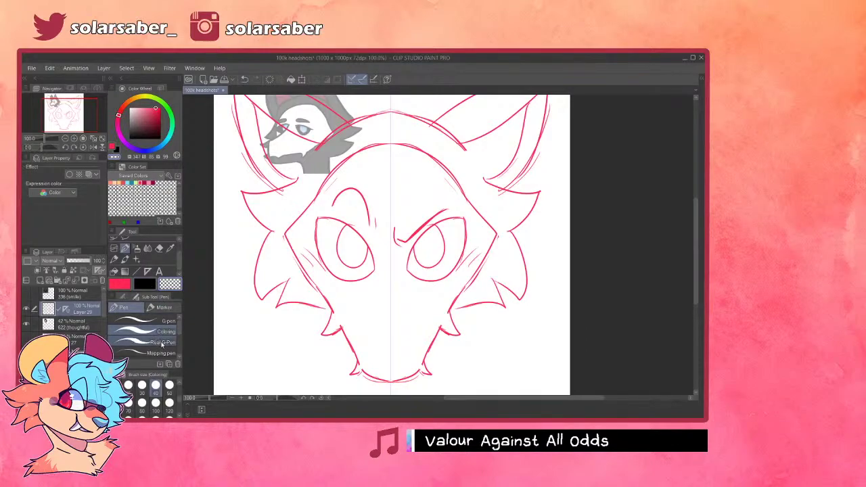
- Redraw the inner face-mask contour along the cheeks and up over the forehead in red with the G-pen
click(144, 321)
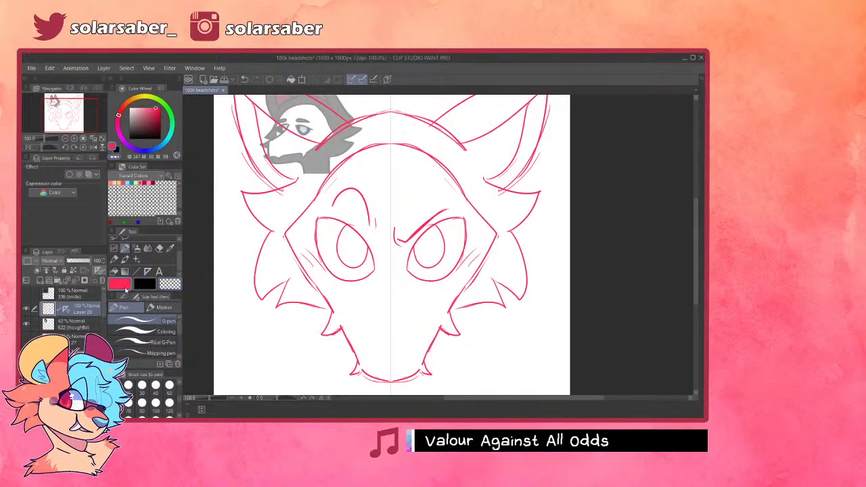
key(c)
drag(284, 234, 330, 307)
key(ctrl+z)
drag(285, 234, 330, 308)
drag(331, 174, 375, 149)
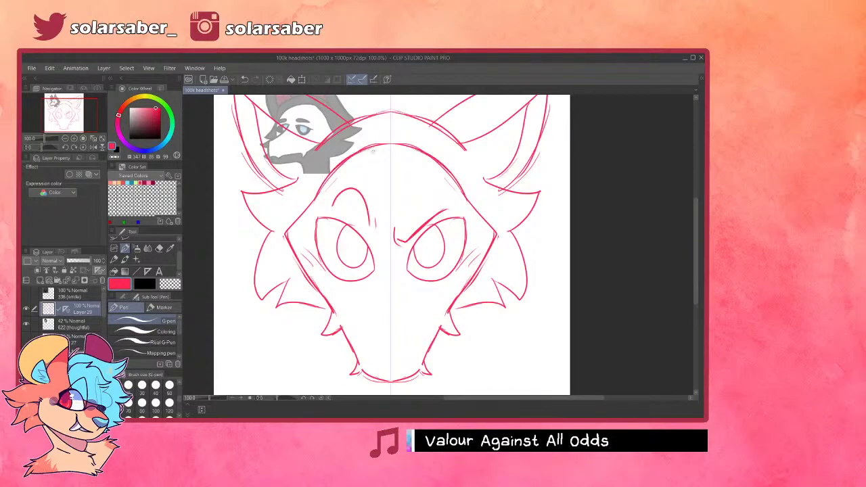
scroll(326, 266, down, 5)
scroll(372, 158, up, 5)
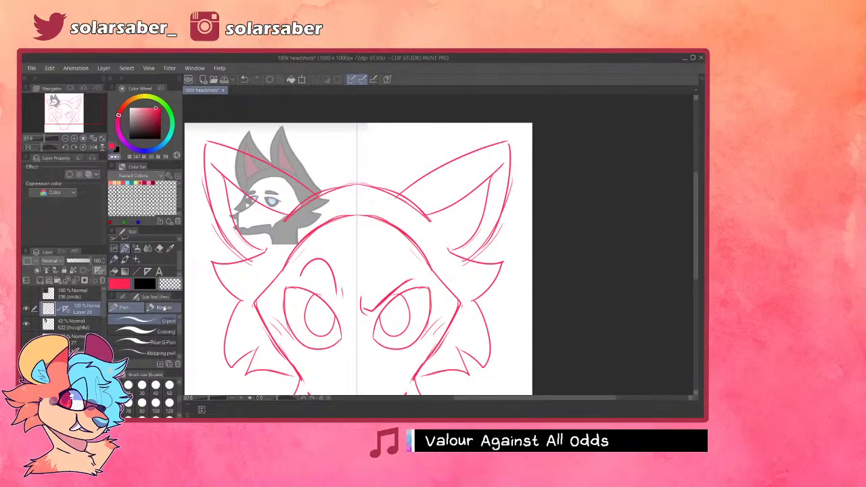
- Erase the head outline crossing the bases of both ears with the transparent Coloring pen
click(143, 331)
key(c)
mouse_move(423, 200)
mouse_down()
mouse_move(400, 205)
mouse_move(410, 208)
mouse_up()
key(ctrl+z)
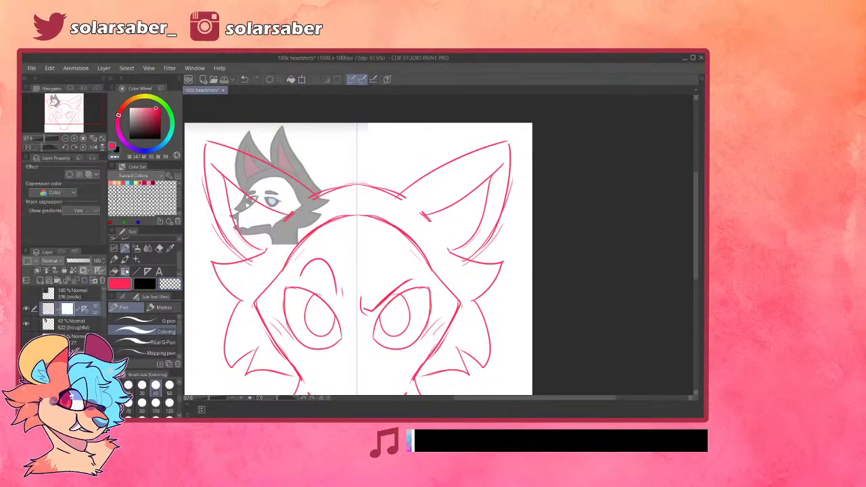
click(80, 321)
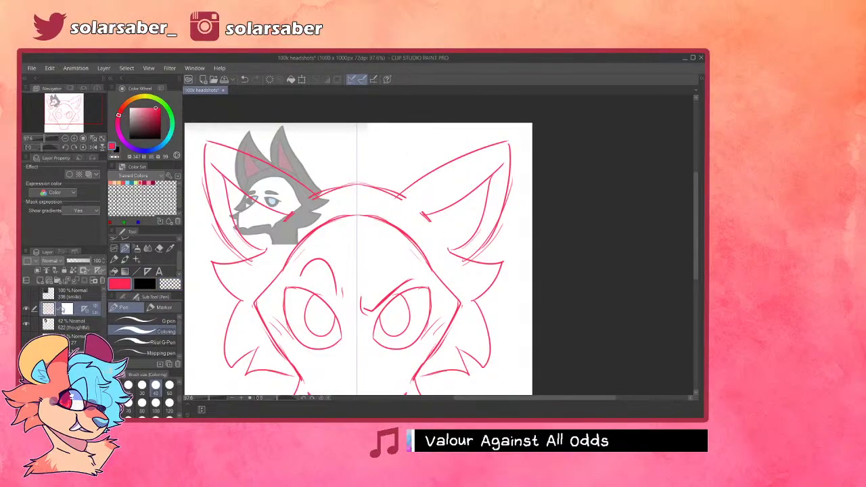
key(ctrl+z)
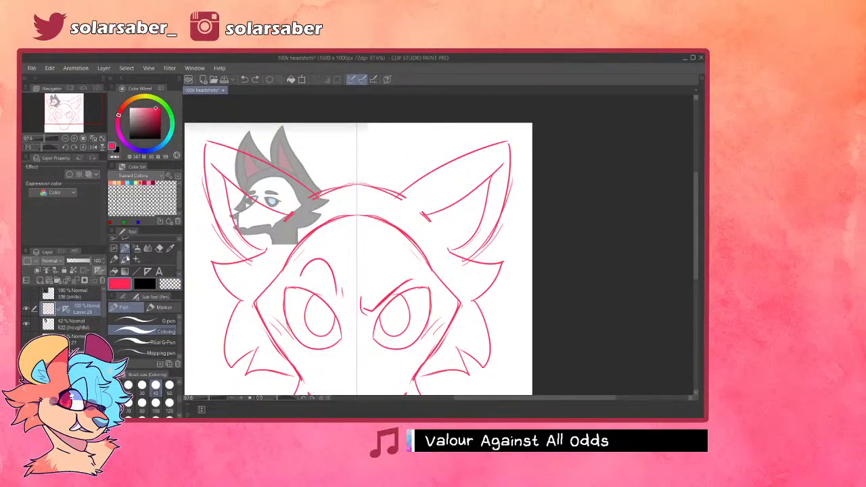
- Sketch the lower edge of both ear openings with the G-pen, joining the inner-ear line to the outer ear base
click(148, 321)
drag(275, 238, 267, 249)
key(ctrl+z)
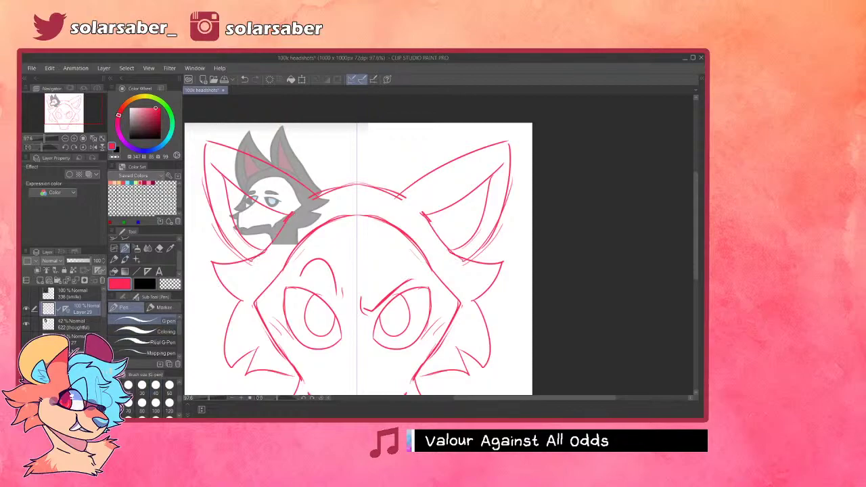
scroll(291, 318, down, 4)
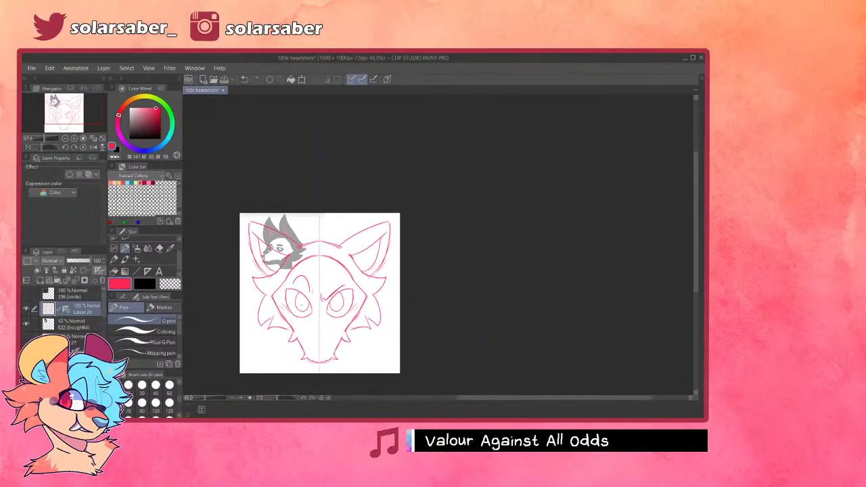
scroll(259, 351, up, 2)
- Show the finished dark-blue maned headshot and paint its horn white with the Coloring pen, keeping the surrounding hair navy
key(o)
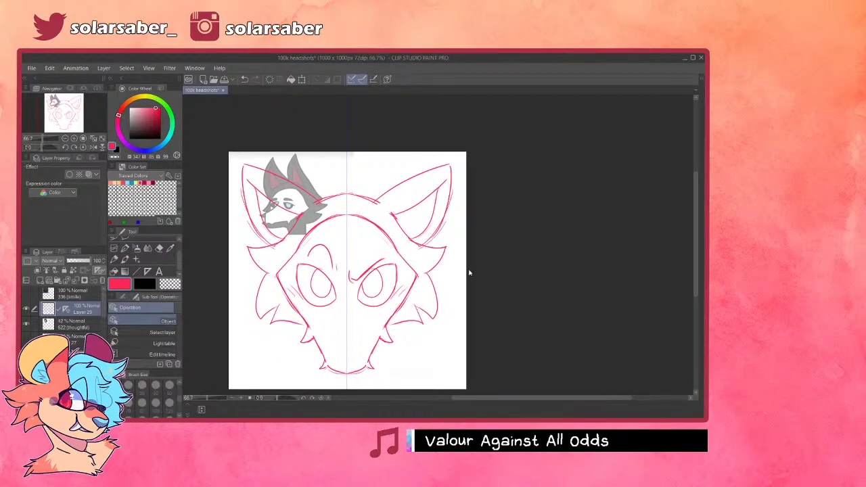
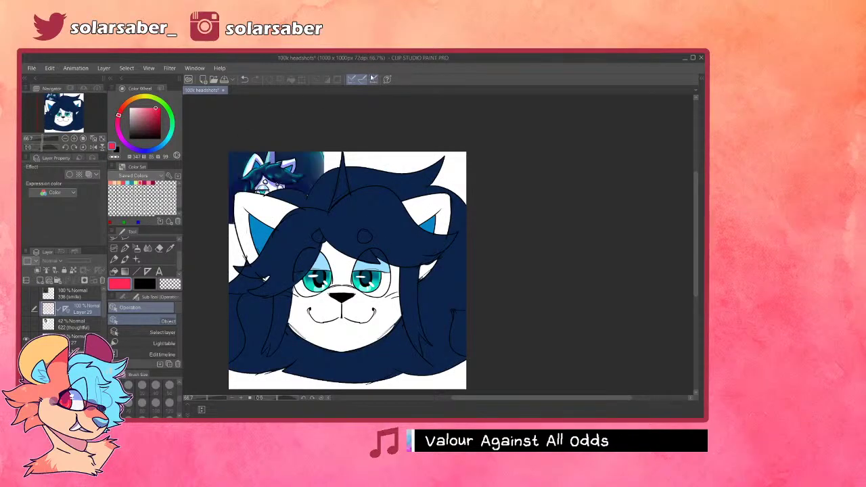
scroll(370, 152, up, 1)
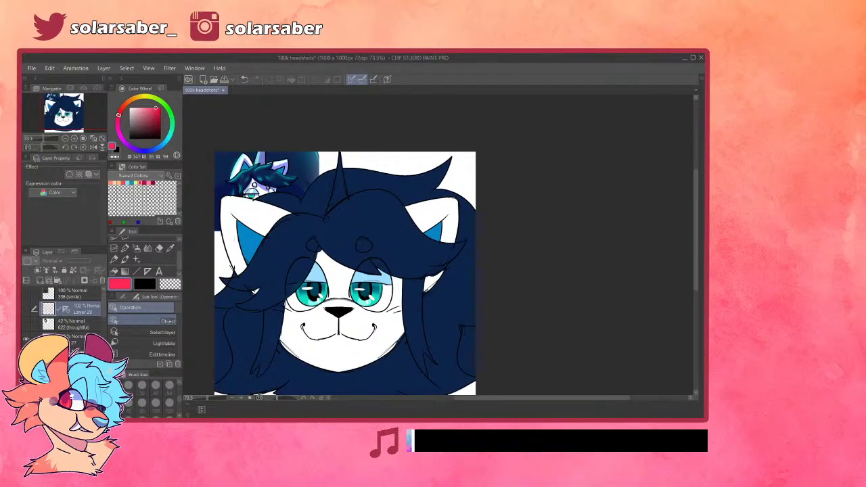
click(73, 370)
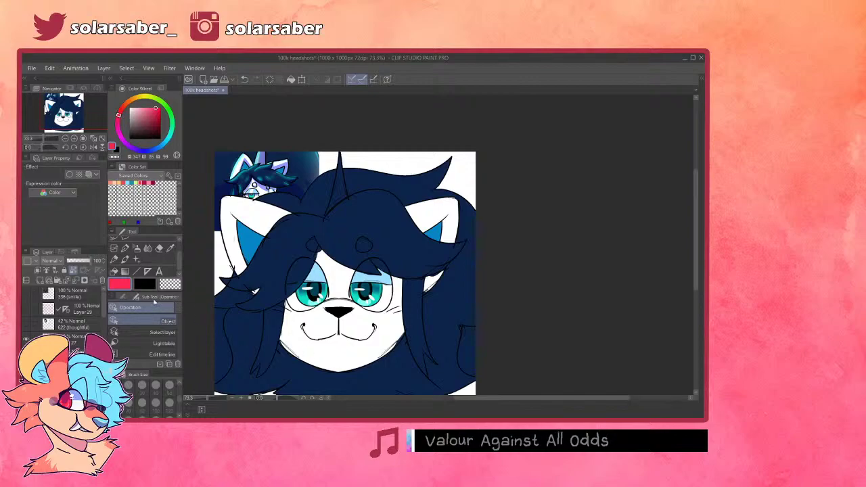
click(125, 248)
alt+click(320, 351)
click(161, 331)
scroll(322, 186, up, 3)
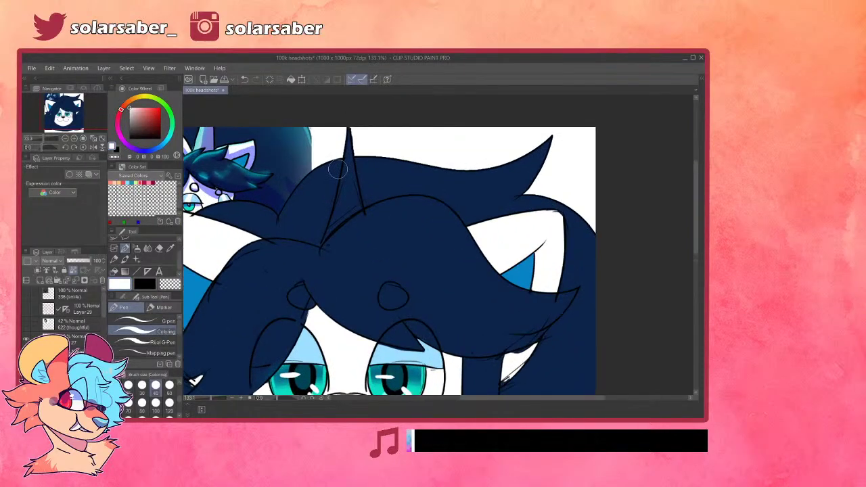
mouse_move(349, 215)
mouse_down()
mouse_move(331, 231)
mouse_move(346, 211)
mouse_move(337, 207)
mouse_move(343, 140)
mouse_move(350, 196)
mouse_move(348, 130)
mouse_move(353, 207)
mouse_move(344, 157)
mouse_move(356, 211)
mouse_move(326, 238)
mouse_move(343, 198)
mouse_move(349, 136)
mouse_move(354, 232)
mouse_move(369, 221)
mouse_move(320, 257)
mouse_up()
alt+click(351, 236)
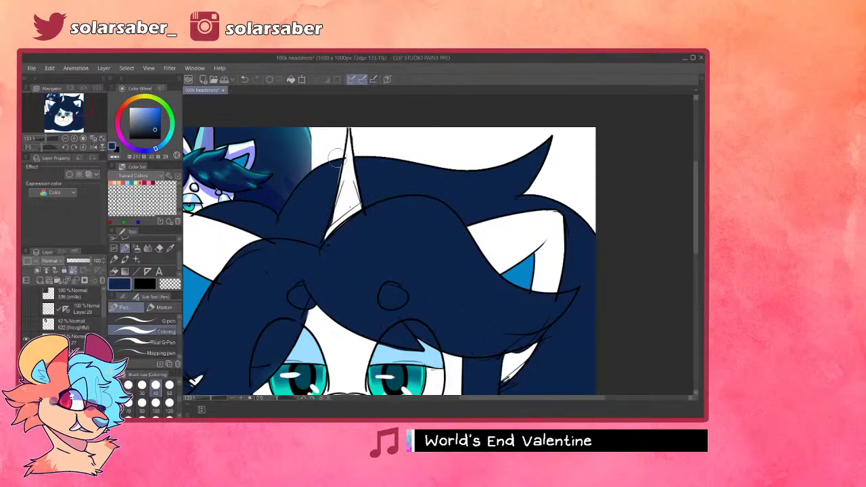
scroll(419, 196, down, 8)
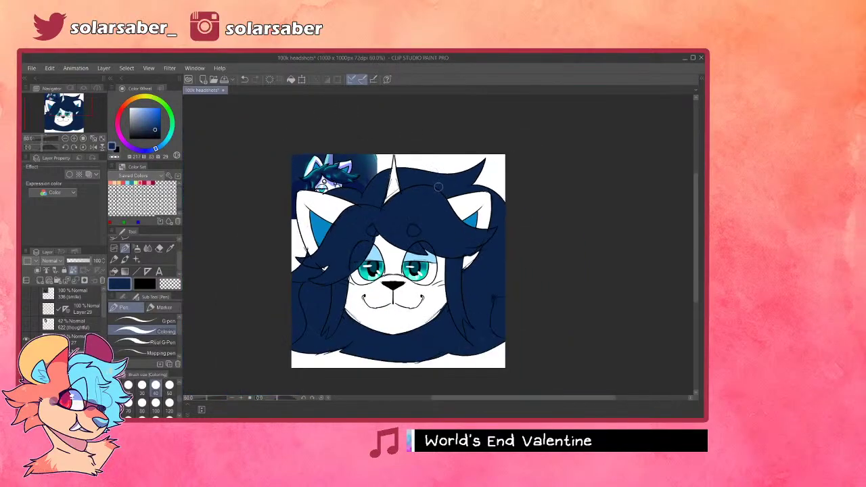
- Recolor the canine sketch's lines black and add a new layer directly beneath the sketch layer
scroll(420, 195, up, 2)
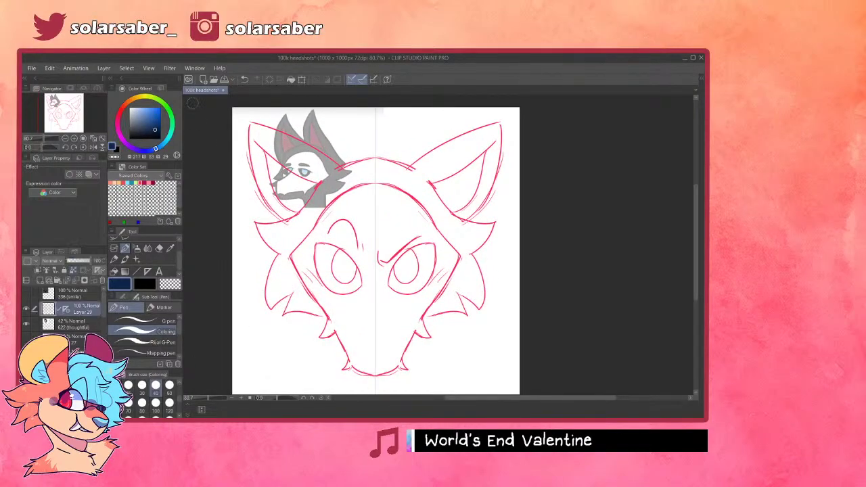
click(160, 139)
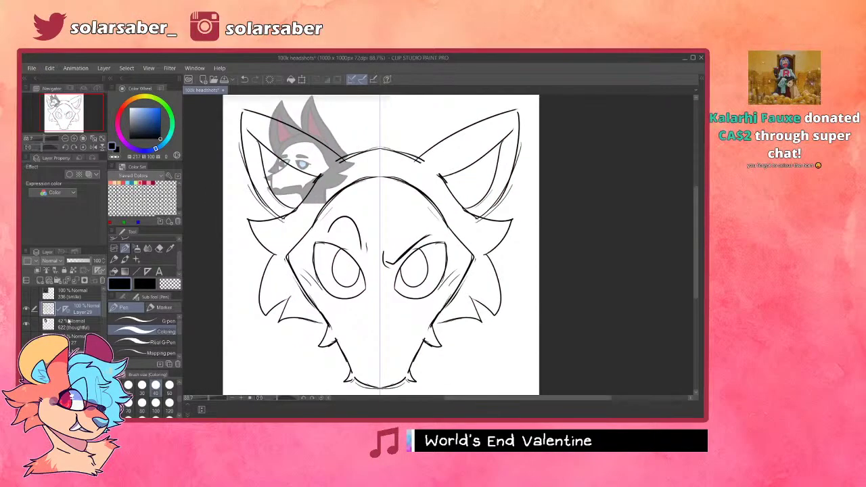
click(68, 326)
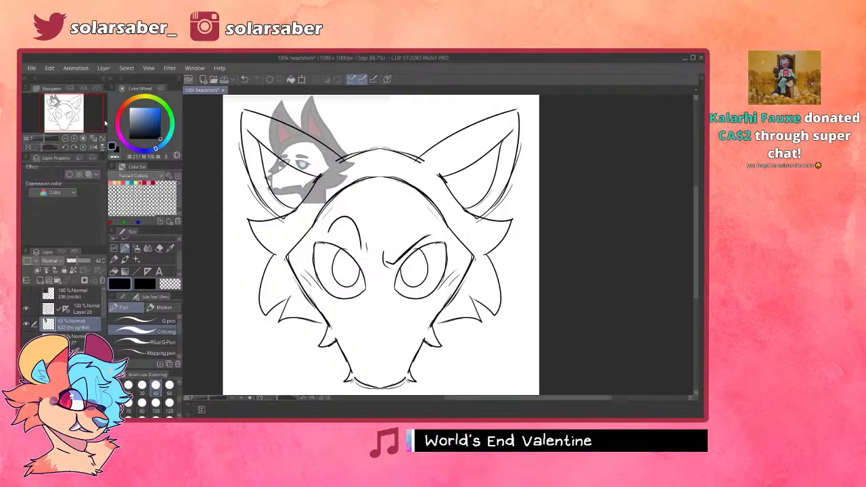
click(40, 280)
click(74, 309)
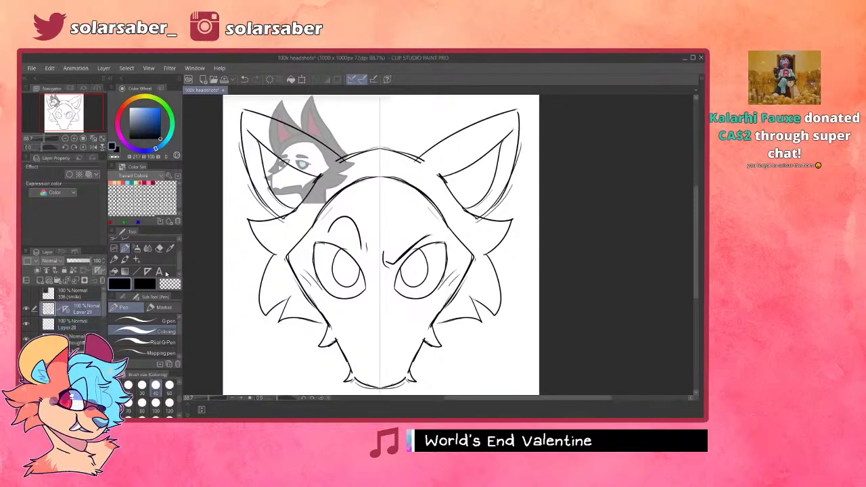
- Move the symmetry ruler from the sketch layer to the new layer beneath it
scroll(438, 196, up, 3)
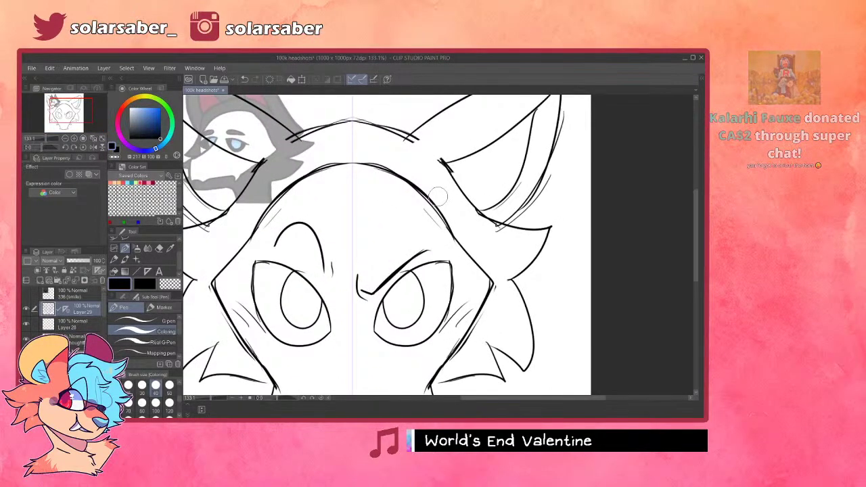
key(o)
key(ctrl+x)
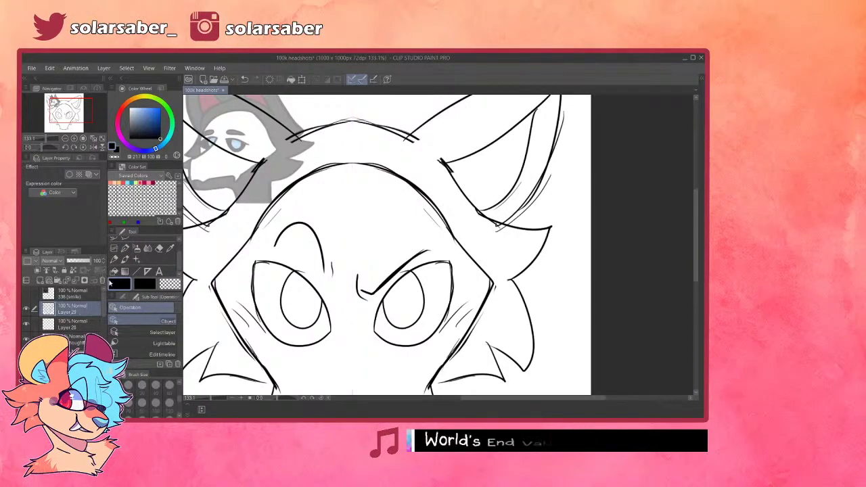
click(86, 323)
key(ctrl+v)
key(ctrl+alt+0)
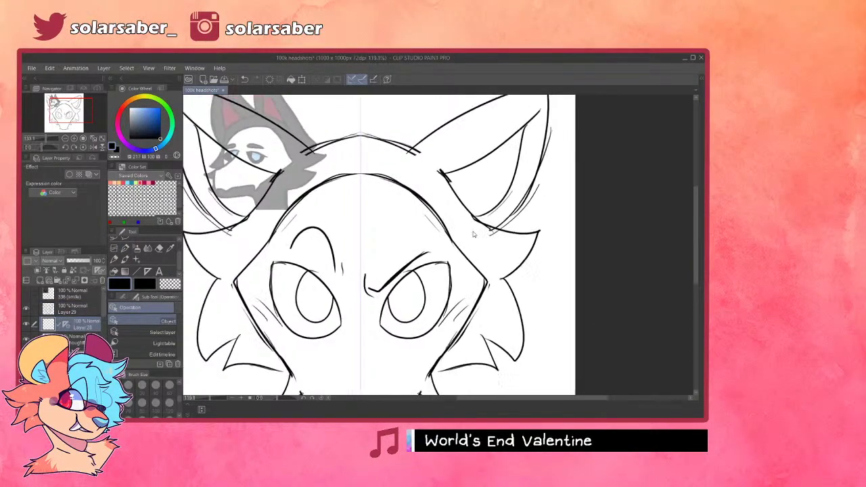
- Set the reference headshot's layer to 100% opacity and move the reference lower on the canvas
click(82, 338)
scroll(357, 179, down, 3)
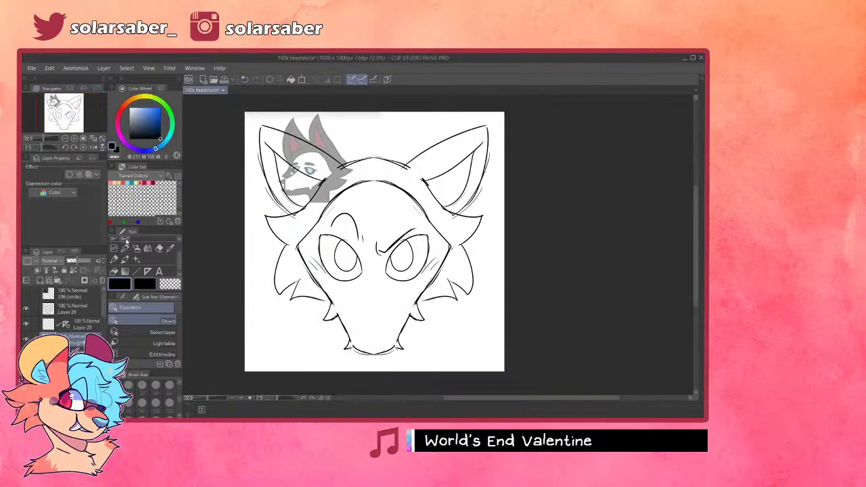
click(100, 261)
key(k)
drag(329, 135, 306, 286)
- Sample the dark grey fur color from the reference headshot and hide its layer
key(ctrl+alt+0)
scroll(295, 315, up, 1)
click(26, 339)
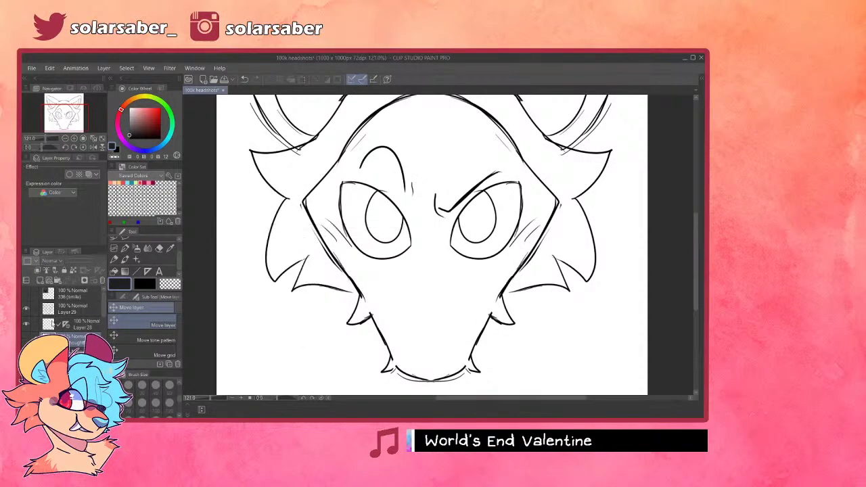
- Close open gaps in the head outline on the sketch layer with the G-pen before filling the flats
click(52, 320)
click(115, 271)
scroll(271, 297, down, 4)
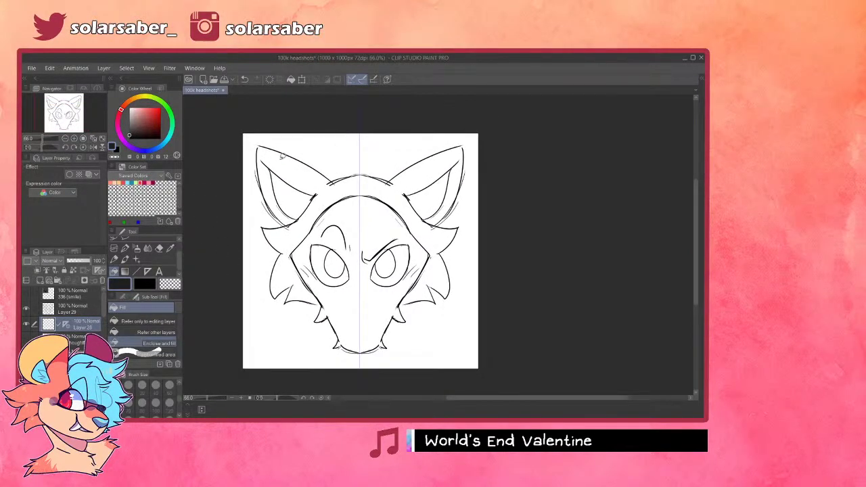
click(74, 308)
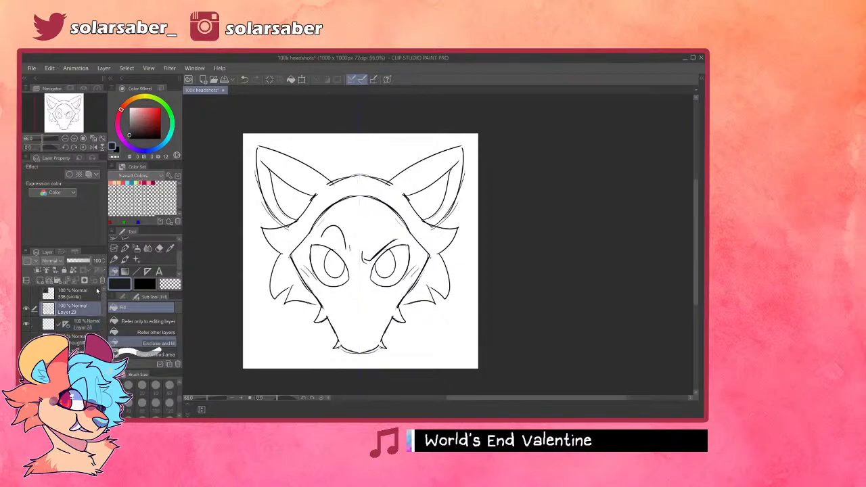
click(124, 248)
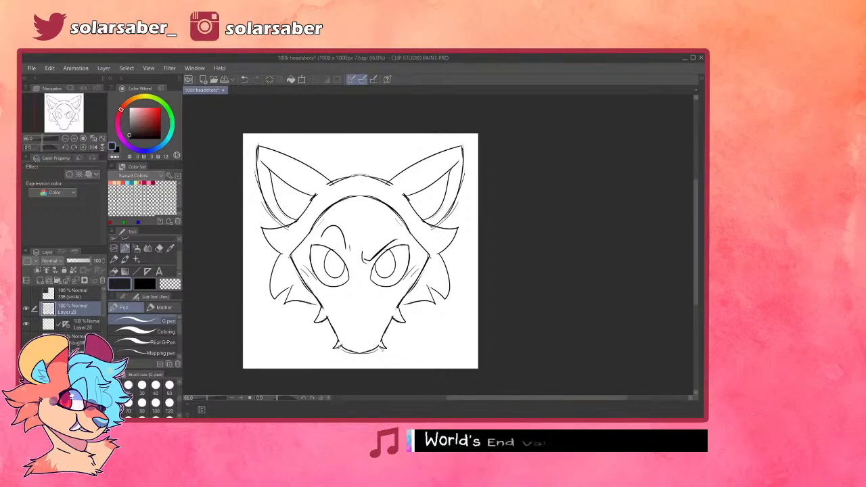
- Try to fill the enclosed head with dark grey on the layer beneath the sketch
click(75, 324)
click(113, 271)
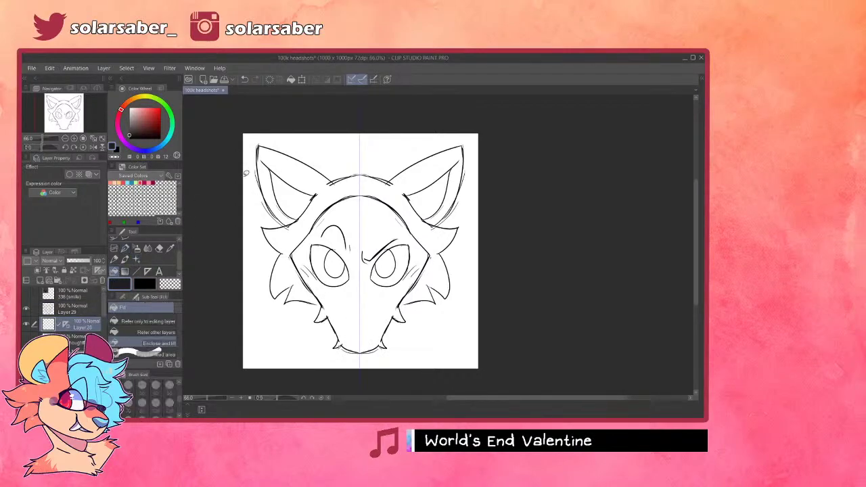
mouse_move(349, 109)
mouse_down()
mouse_move(559, 250)
mouse_move(542, 226)
mouse_up()
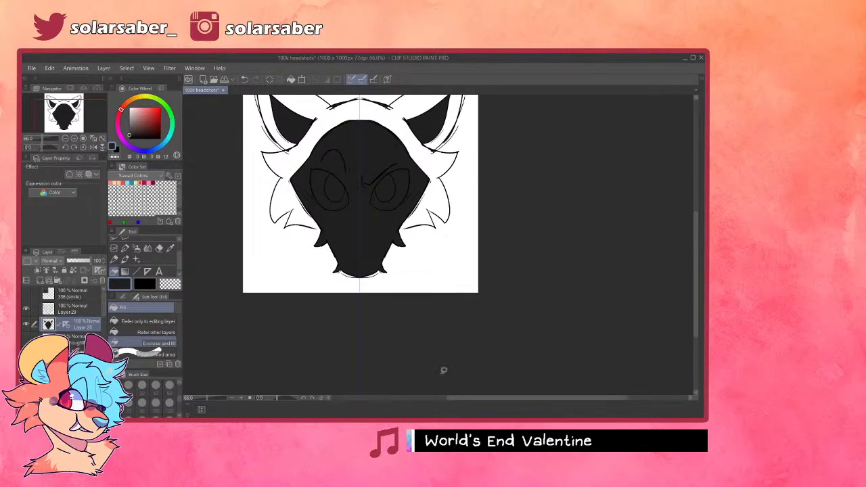
scroll(443, 370, up, 3)
key(ctrl+z)
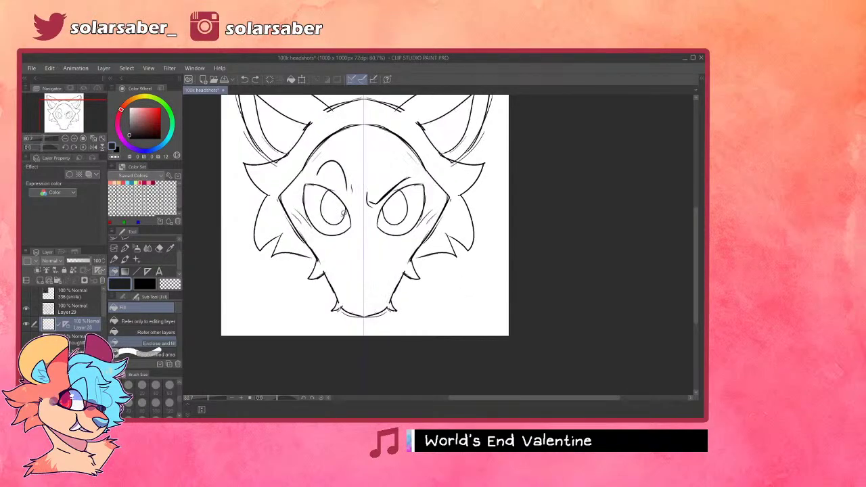
- Close the remaining gaps in the lower head outline on the sketch layer with the G-pen
scroll(344, 211, up, 2)
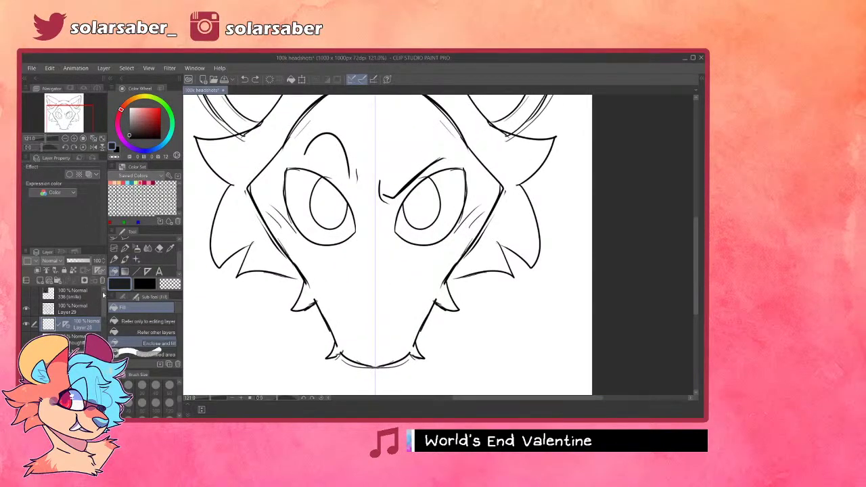
click(123, 261)
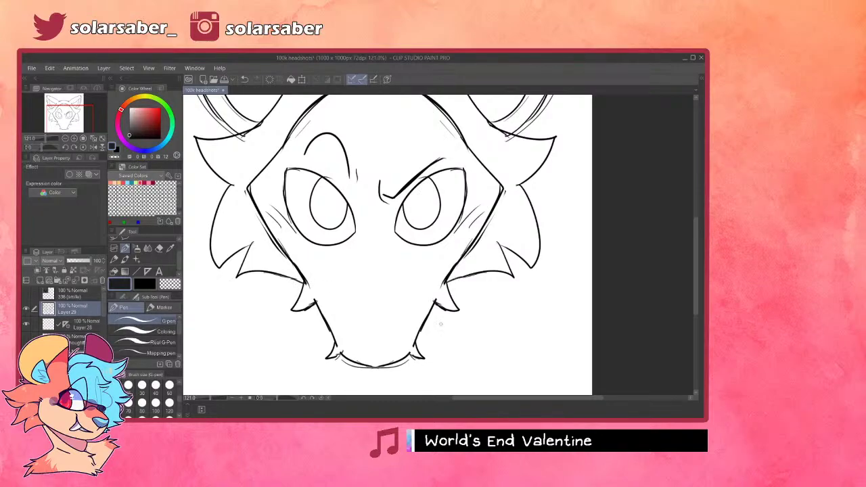
scroll(441, 324, down, 3)
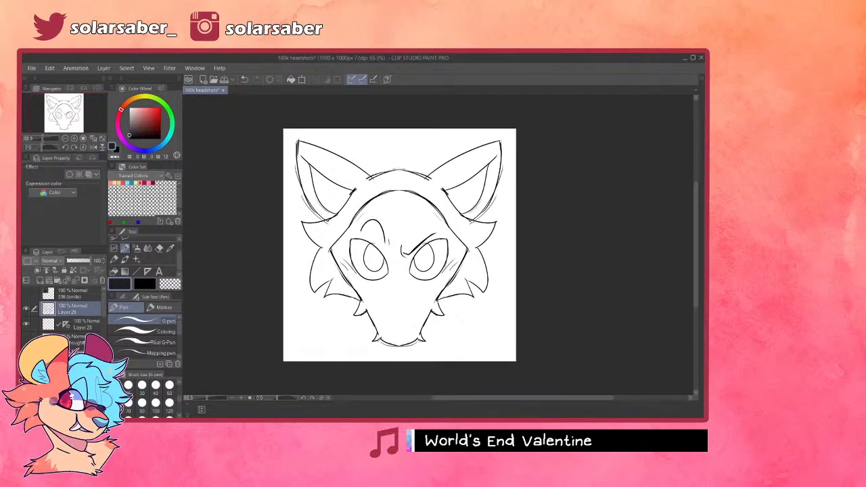
- Fill the whole head silhouette, ears included, with dark grey on the layer beneath the sketch using Enclose and fill
click(78, 324)
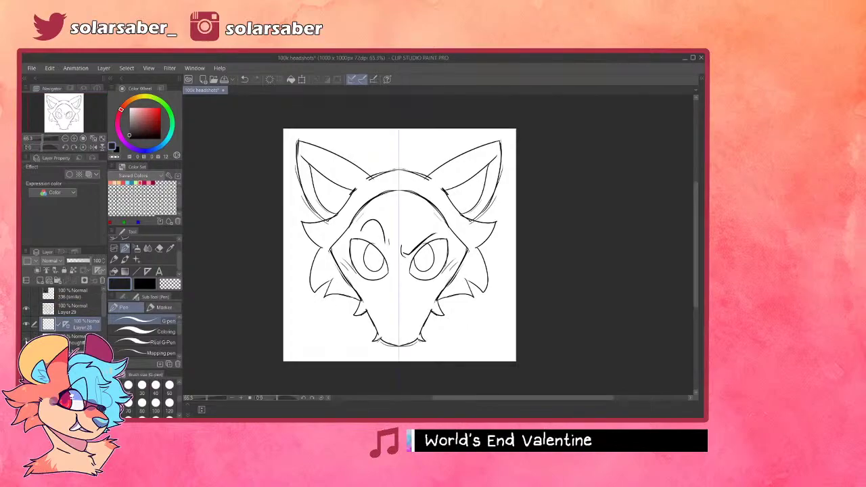
click(27, 339)
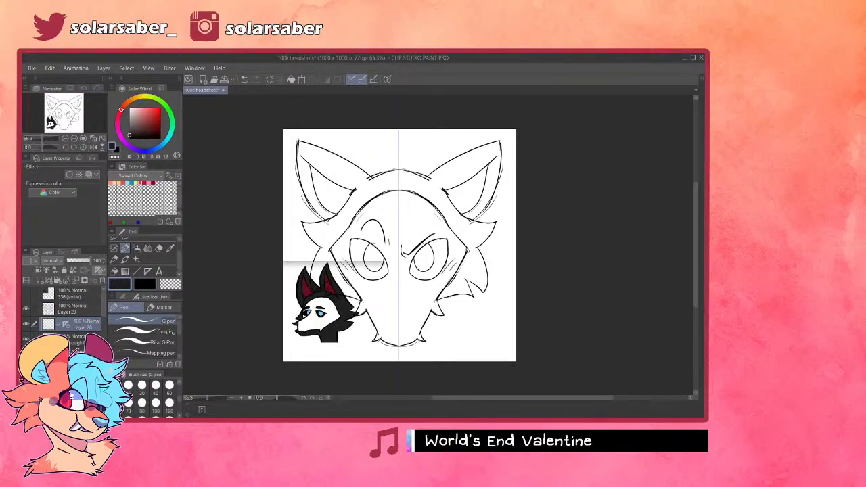
key(ctrl+z)
click(135, 248)
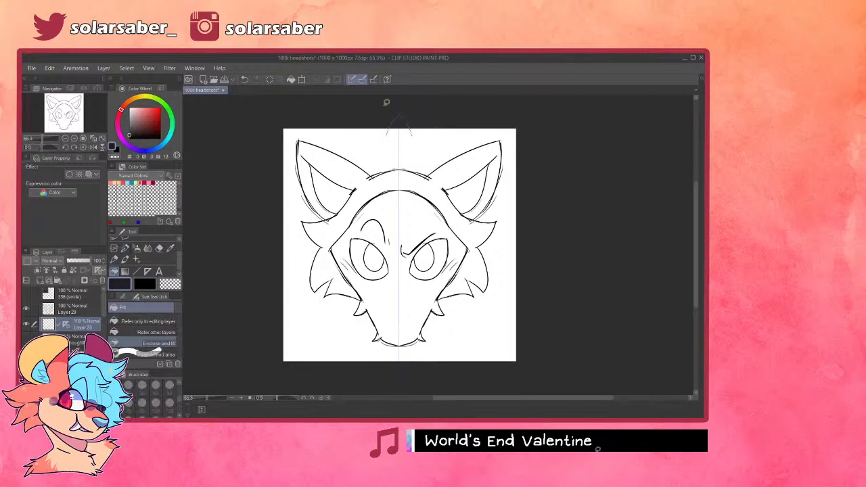
scroll(398, 202, down, 2)
click(388, 221)
scroll(328, 211, down, 3)
scroll(380, 197, up, 4)
- Auto select the face mask area around the eyes on the sketch layer and expand the selection slightly
click(86, 311)
scroll(313, 258, up, 4)
key(w)
click(371, 202)
scroll(394, 256, down, 3)
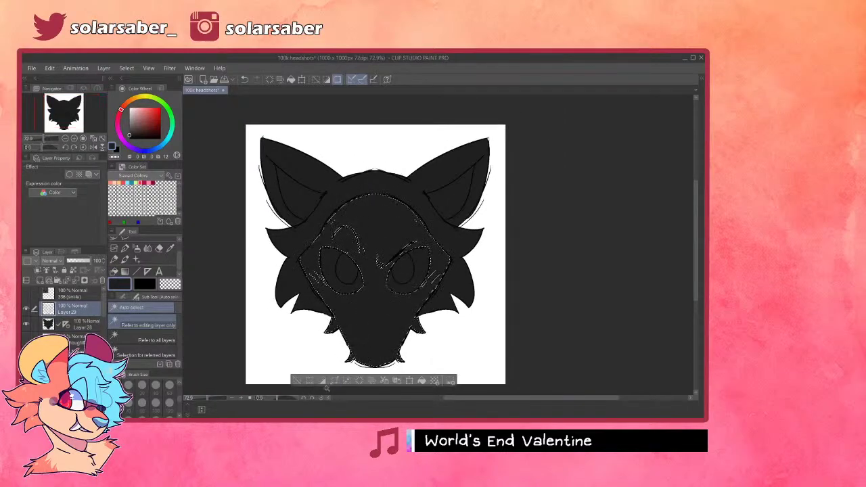
click(333, 382)
click(407, 228)
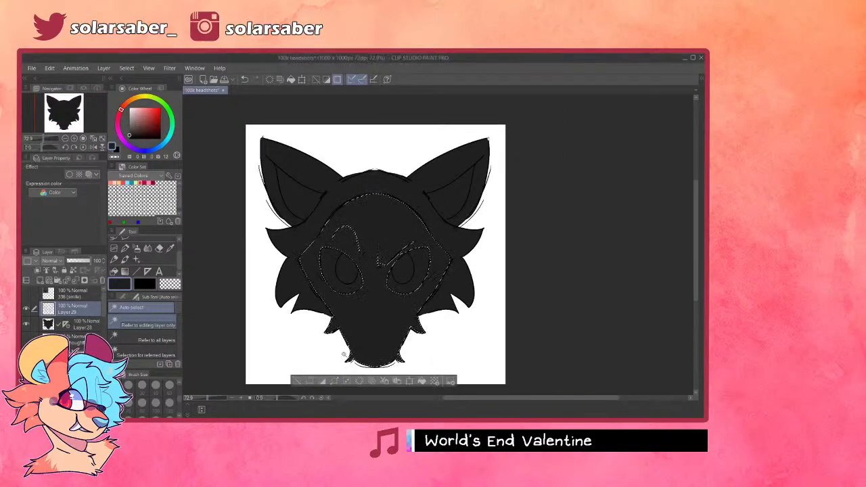
- Fill the selected face mask with white on the flats layer and deselect it
click(93, 330)
click(130, 108)
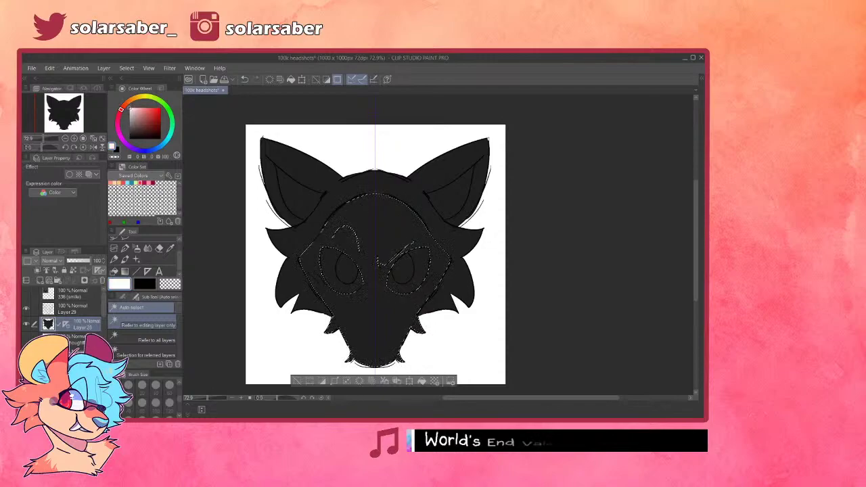
click(421, 380)
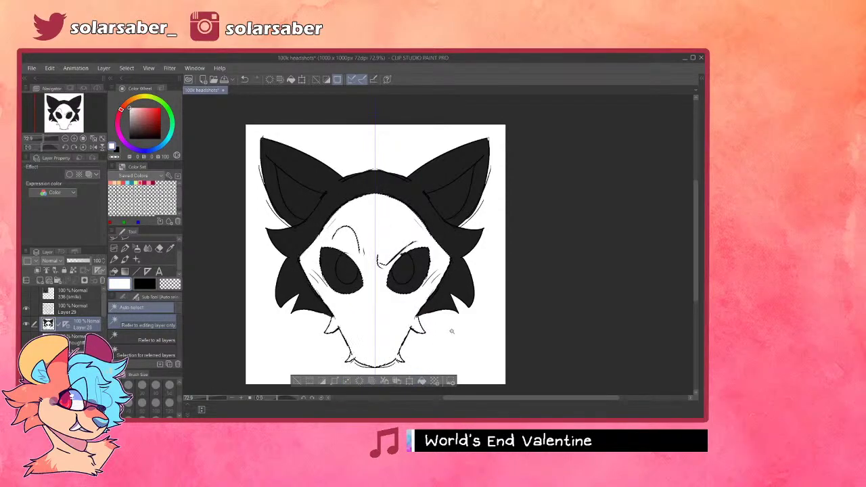
key(ctrl+d)
- Show the reference headshot's layer and sample the light blue of its eyes
scroll(316, 342, down, 3)
scroll(328, 317, up, 4)
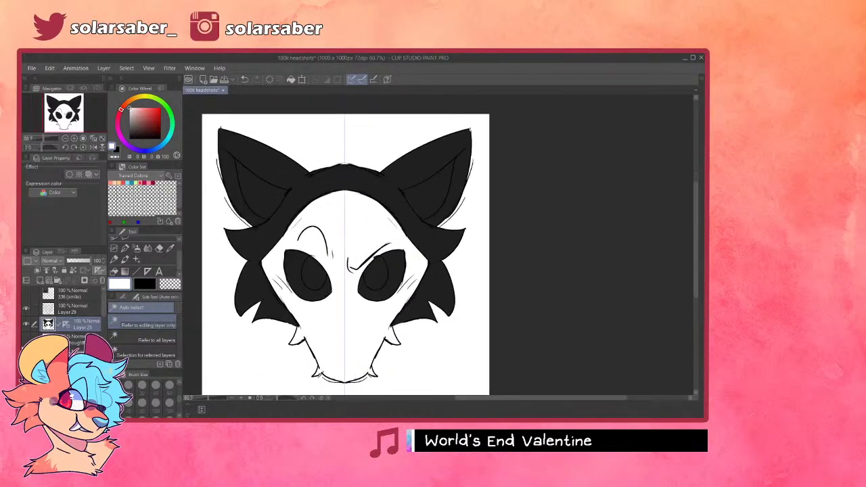
click(26, 337)
click(26, 337)
click(25, 336)
scroll(232, 315, up, 5)
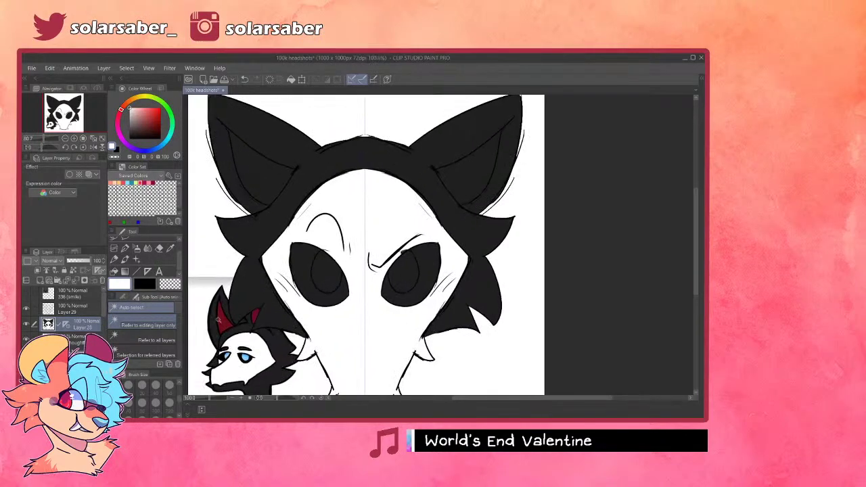
scroll(307, 234, up, 4)
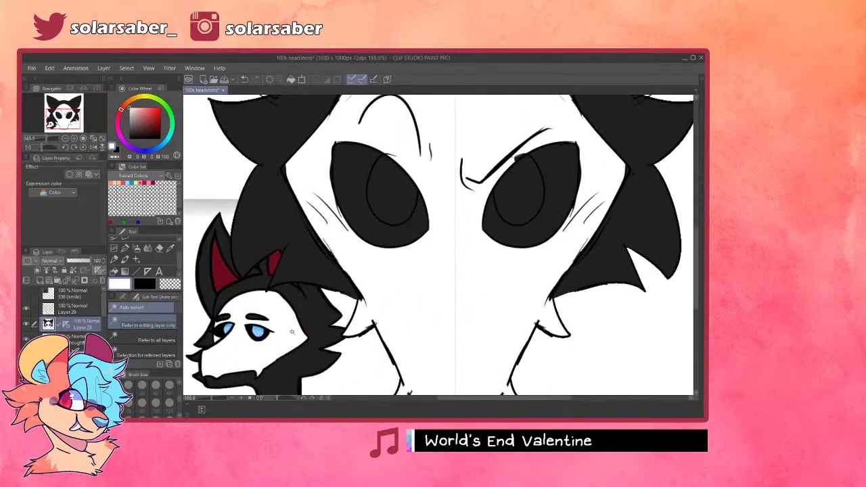
right_click(260, 329)
scroll(263, 328, down, 7)
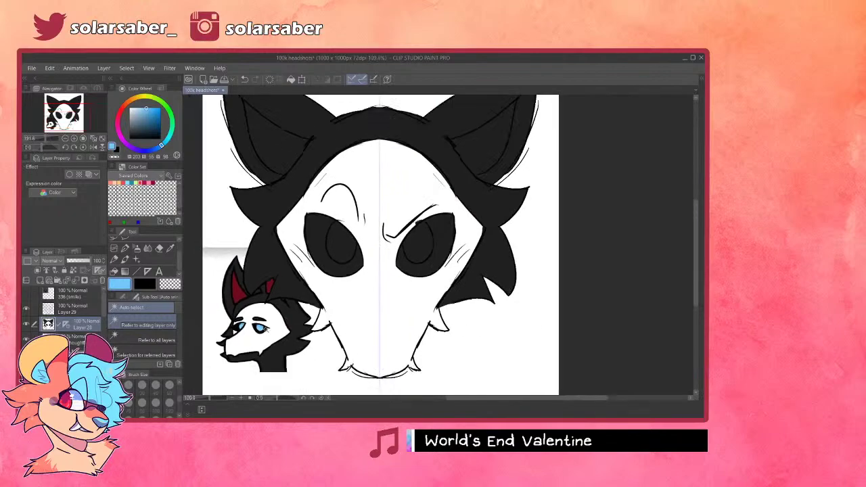
- Paint both irises light blue on the flats layer with the Coloring pen
scroll(403, 244, up, 2)
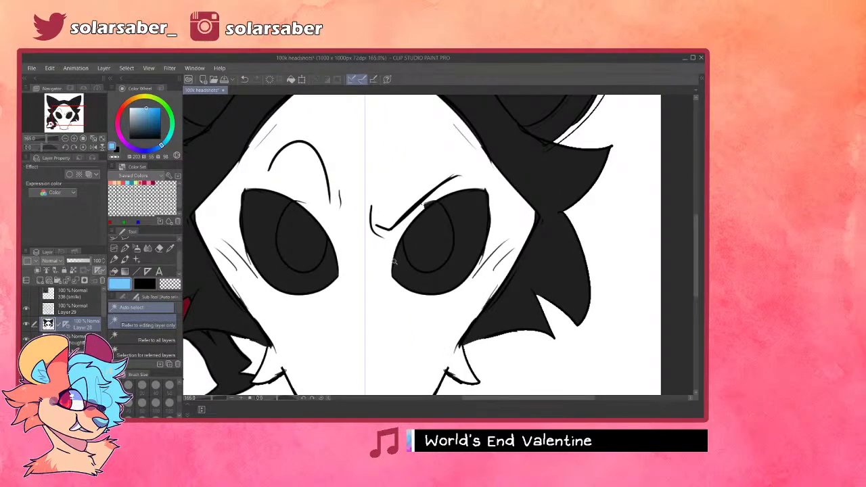
key(p)
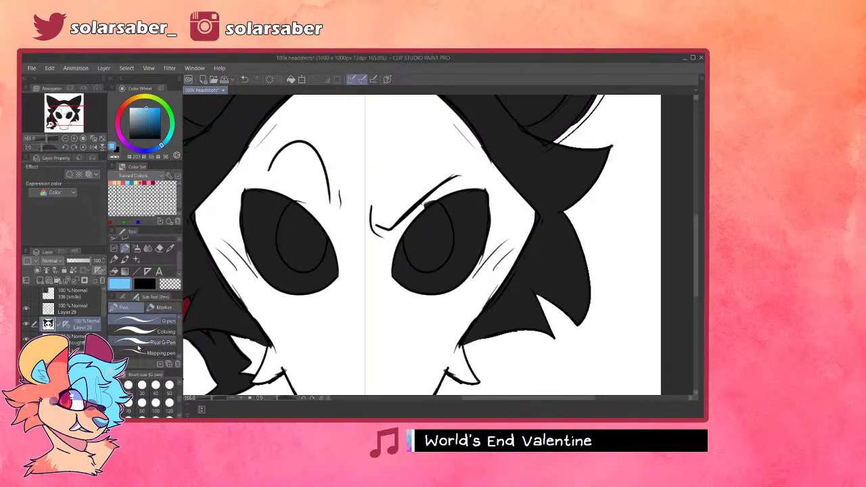
click(153, 331)
mouse_move(415, 238)
mouse_down()
mouse_move(439, 236)
mouse_move(429, 254)
mouse_move(441, 238)
mouse_move(414, 221)
mouse_move(453, 210)
mouse_move(436, 234)
mouse_up()
scroll(477, 248, up, 2)
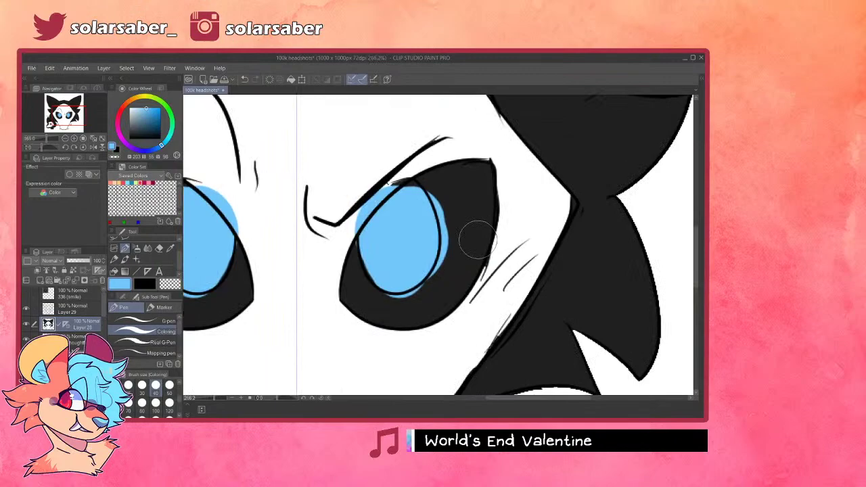
drag(376, 244, 386, 278)
- Cover the blue overflow beside and below the irises with the dark grey sampled from the eye
alt+click(447, 186)
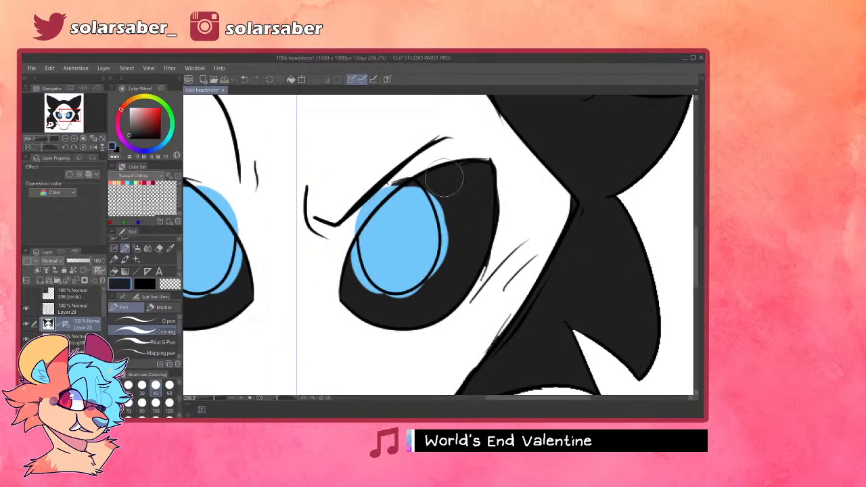
mouse_move(445, 186)
mouse_down()
mouse_move(451, 218)
mouse_move(438, 185)
mouse_move(440, 283)
mouse_move(453, 229)
mouse_move(414, 303)
mouse_up()
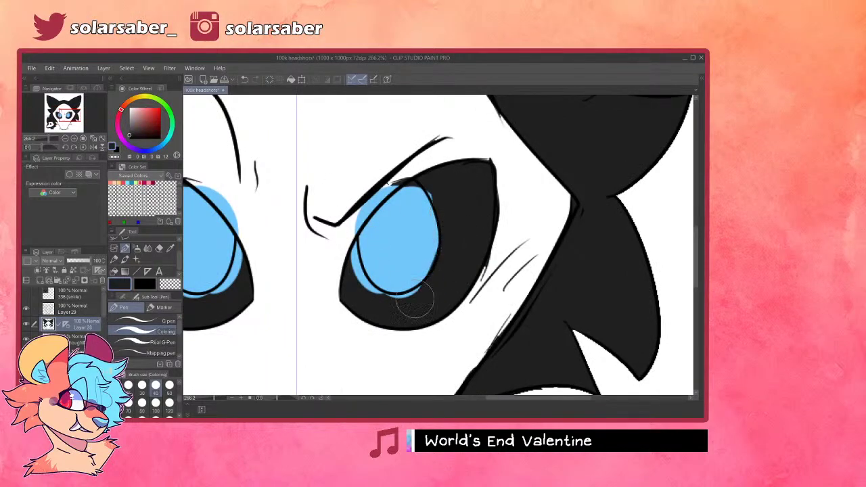
drag(343, 254, 408, 309)
key(ctrl+z)
drag(343, 250, 353, 278)
key(ctrl+z)
key(ctrl+z)
key(ctrl+z)
mouse_move(350, 245)
mouse_down()
mouse_move(373, 288)
mouse_move(415, 297)
mouse_up()
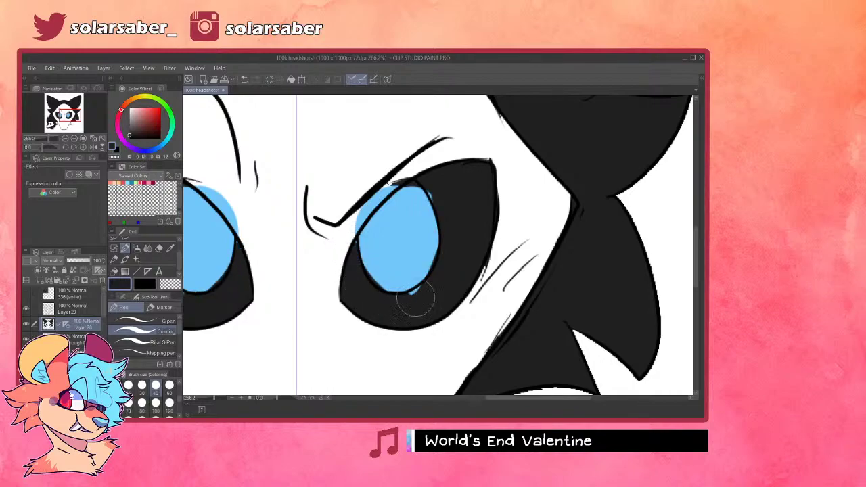
- Cover the blue overflow above the eyes with white and touch up the irises in light blue
alt+click(319, 248)
drag(410, 169, 360, 231)
alt+click(387, 209)
mouse_move(390, 207)
mouse_down()
mouse_move(409, 188)
mouse_move(359, 238)
mouse_move(372, 219)
mouse_move(351, 269)
mouse_move(351, 242)
mouse_move(355, 263)
mouse_up()
alt+click(351, 263)
key(ctrl+z)
- Shade the upper part of both irises with a diagonal band of darker blue
alt+click(382, 226)
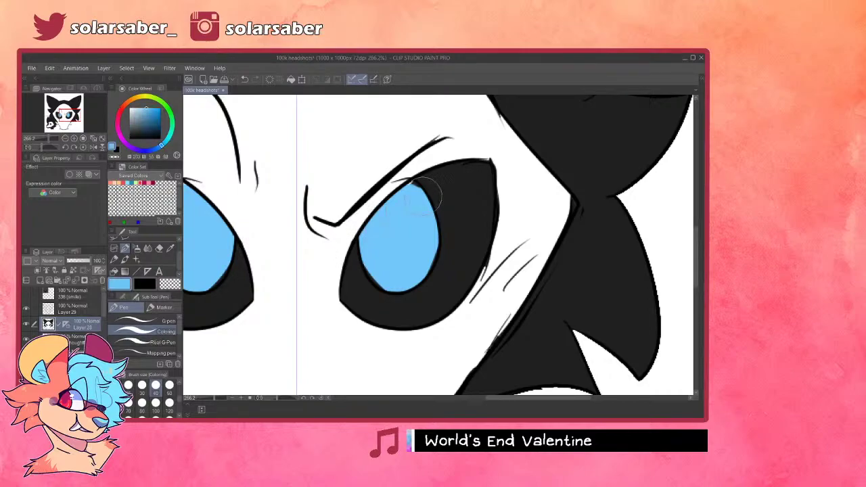
click(154, 122)
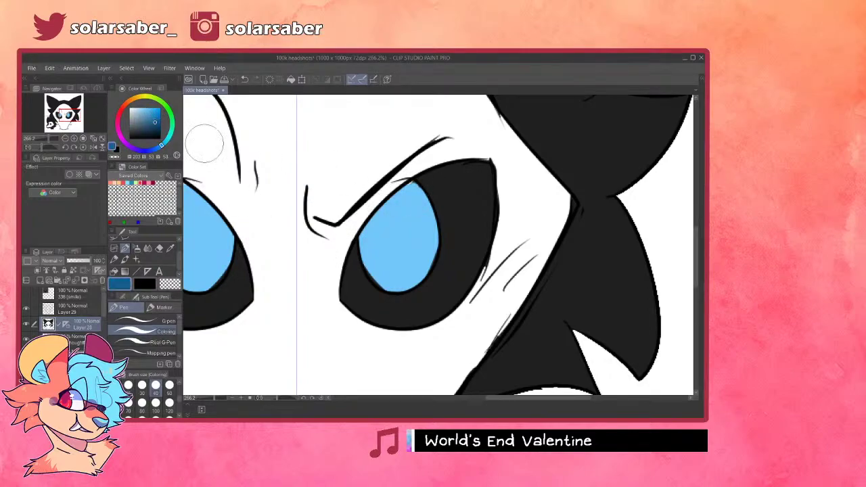
drag(365, 255, 424, 200)
mouse_move(382, 227)
mouse_down()
mouse_move(410, 195)
mouse_move(360, 232)
mouse_move(378, 217)
mouse_move(369, 236)
mouse_move(411, 194)
mouse_move(422, 205)
mouse_move(412, 184)
mouse_up()
key(ctrl+z)
mouse_move(366, 257)
mouse_down()
mouse_move(434, 205)
mouse_move(424, 205)
mouse_up()
key(ctrl+z)
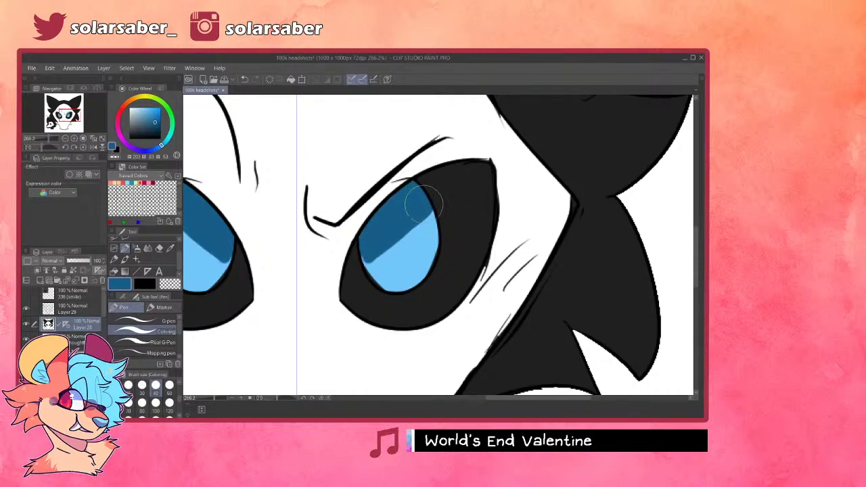
- Add a round pale blue highlight in the lower part of both irises
alt+click(396, 242)
click(137, 108)
drag(427, 269, 409, 271)
- Paint a light blue rim over the dark shading along the inner edge of both irises
alt+click(387, 271)
mouse_move(361, 230)
mouse_down()
mouse_move(381, 267)
mouse_move(361, 231)
mouse_move(366, 270)
mouse_up()
key(ctrl+z)
key(ctrl+z)
drag(358, 237, 373, 275)
key(ctrl+z)
drag(360, 233, 374, 281)
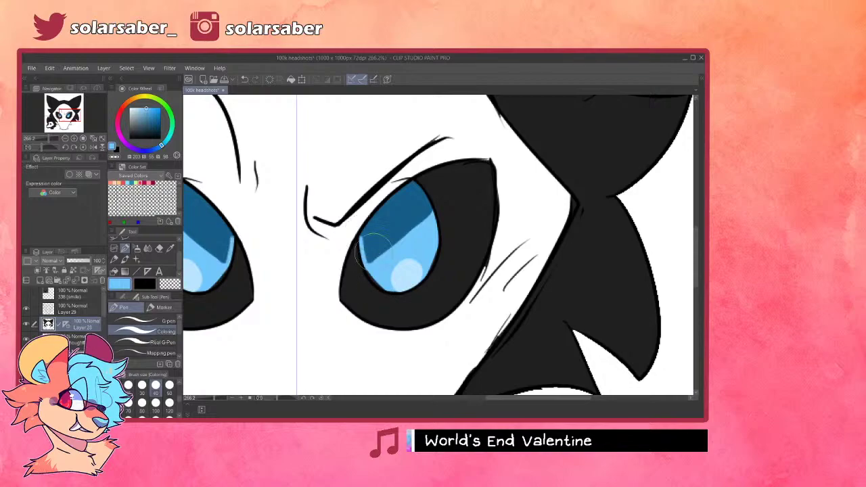
- Try painting a light blue rim along the upper outer edge of the irises
mouse_move(410, 184)
mouse_down()
mouse_move(433, 240)
mouse_move(435, 225)
mouse_up()
key(ctrl+z)
key(ctrl+z)
drag(414, 182, 433, 228)
key(ctrl+z)
- Paint a light blue rim along the irises' upper outer edges with a smaller brush in a mirrored canvas view
click(129, 385)
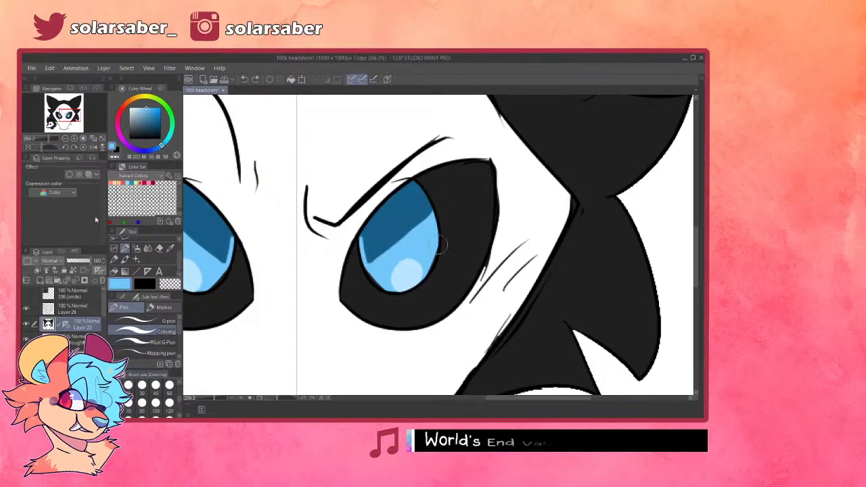
click(93, 147)
drag(463, 190, 462, 186)
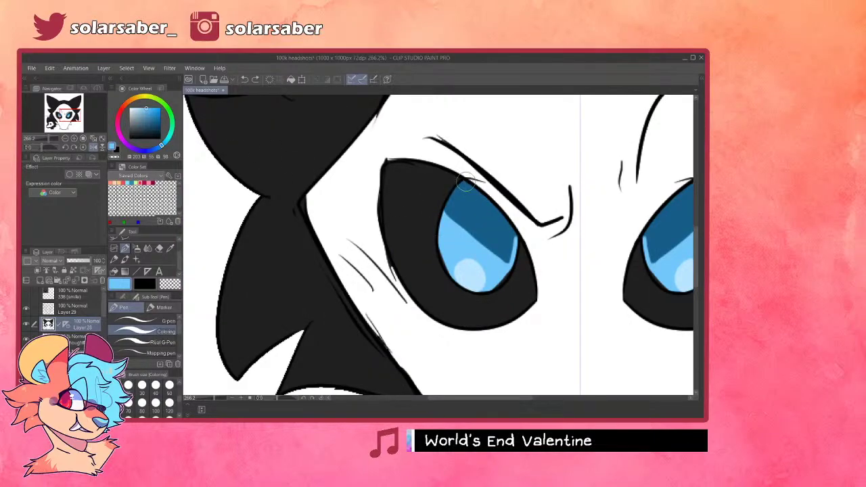
drag(464, 179, 441, 189)
click(98, 146)
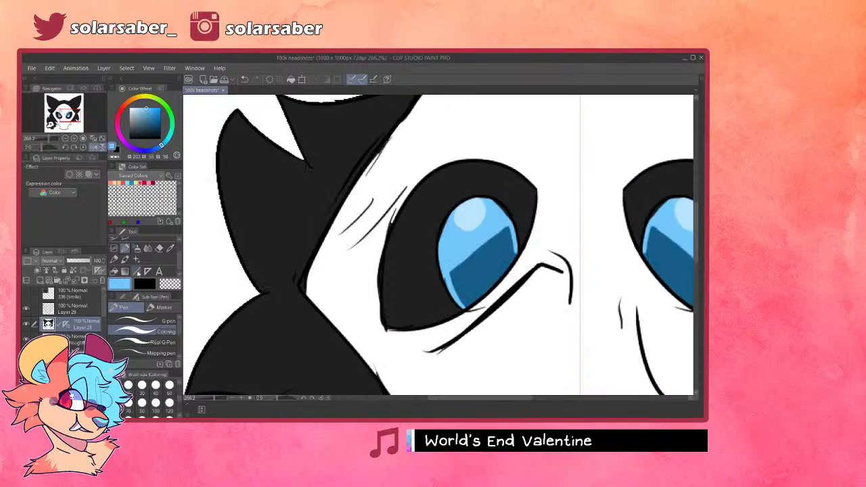
click(98, 146)
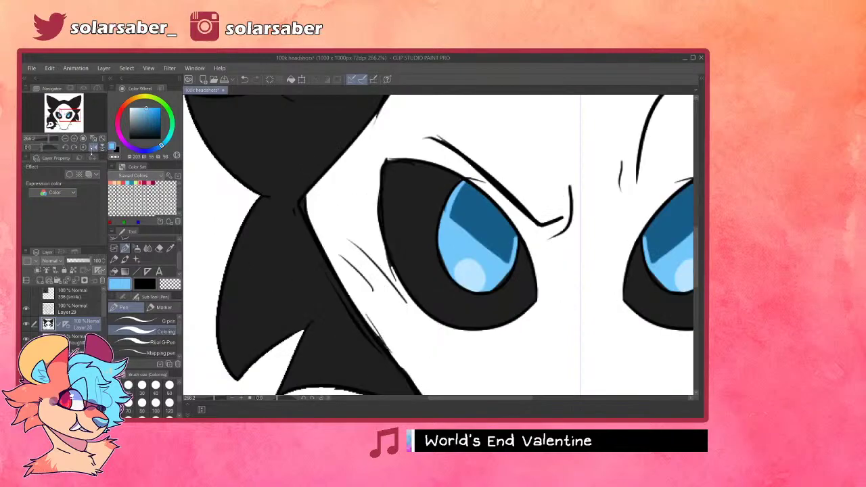
scroll(343, 170, down, 5)
scroll(304, 186, up, 5)
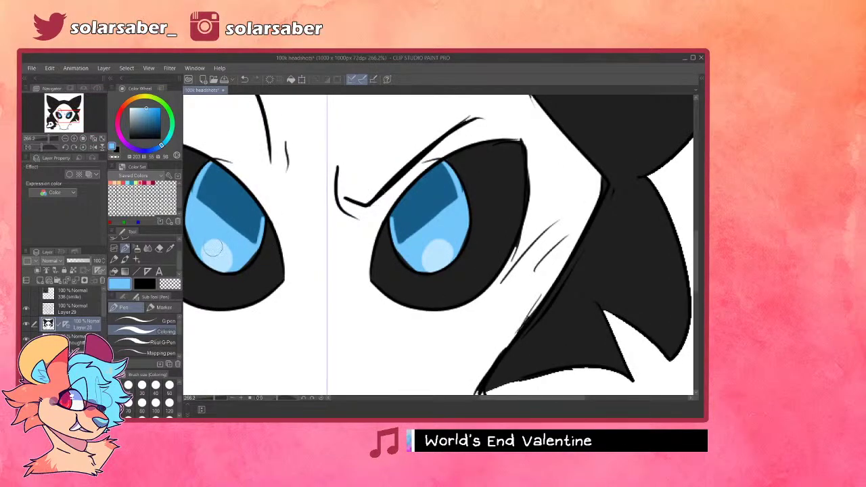
- Paint a tall black oval pupil in the centre of both irises
click(124, 248)
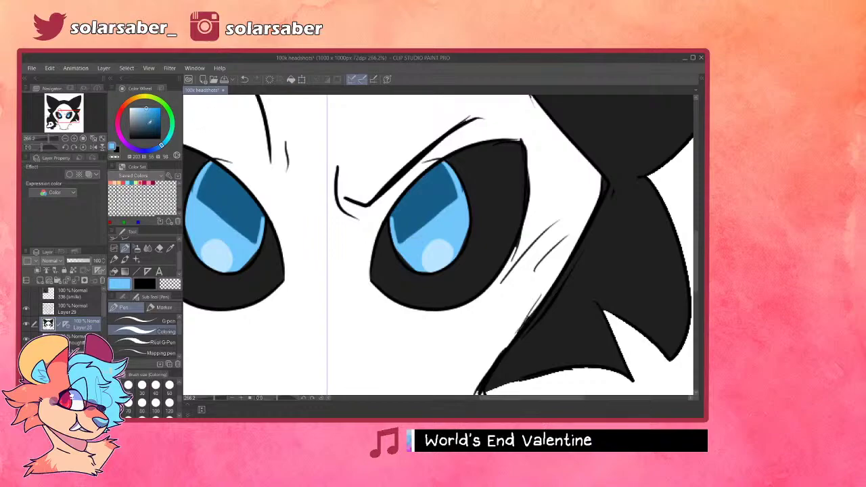
click(160, 139)
mouse_move(429, 186)
mouse_down()
mouse_move(438, 245)
mouse_move(426, 177)
mouse_move(429, 230)
mouse_move(431, 196)
mouse_move(439, 238)
mouse_move(418, 186)
mouse_move(423, 168)
mouse_move(416, 230)
mouse_up()
key(ctrl+z)
drag(432, 165, 424, 193)
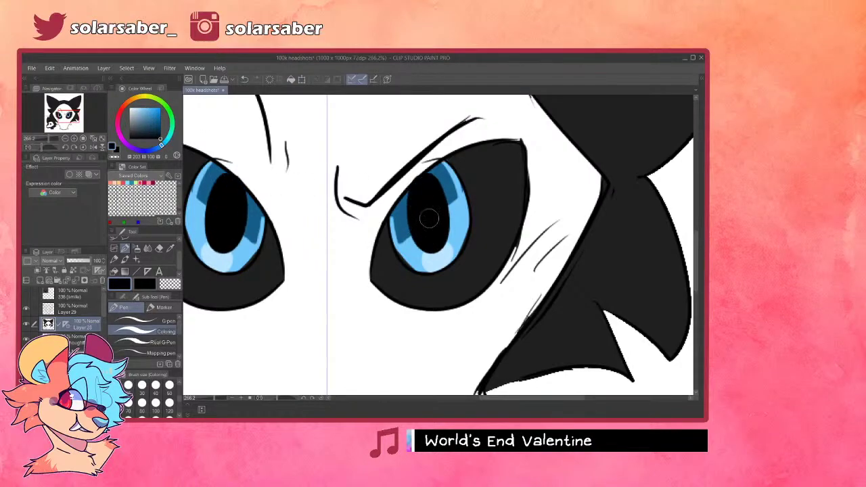
scroll(443, 278, down, 8)
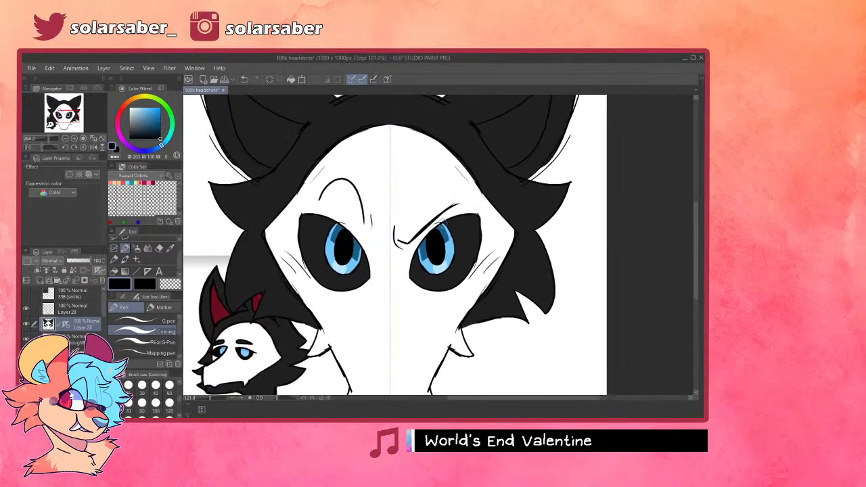
- Paint a dark blue oval inside both black pupils, leaving a thick black ring around it
scroll(433, 264, up, 6)
alt+click(416, 251)
click(161, 129)
mouse_move(437, 224)
mouse_down()
mouse_move(438, 256)
mouse_move(439, 248)
mouse_up()
key(ctrl+z)
key(ctrl+z)
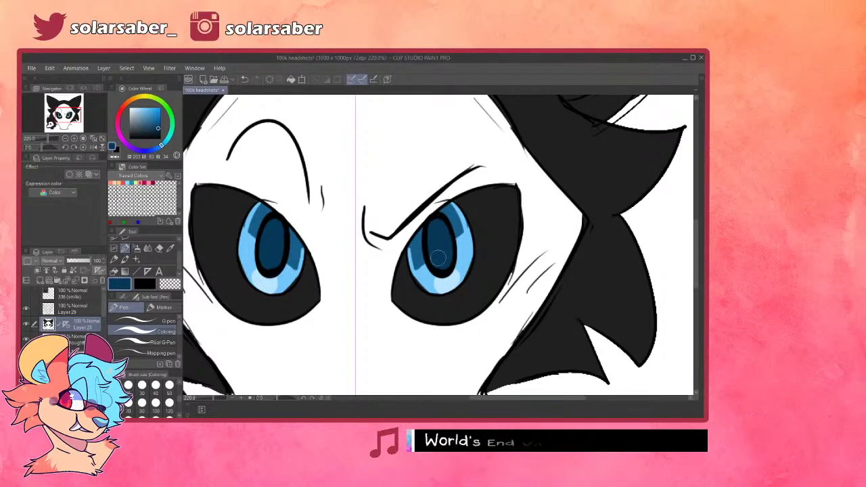
scroll(415, 220, down, 3)
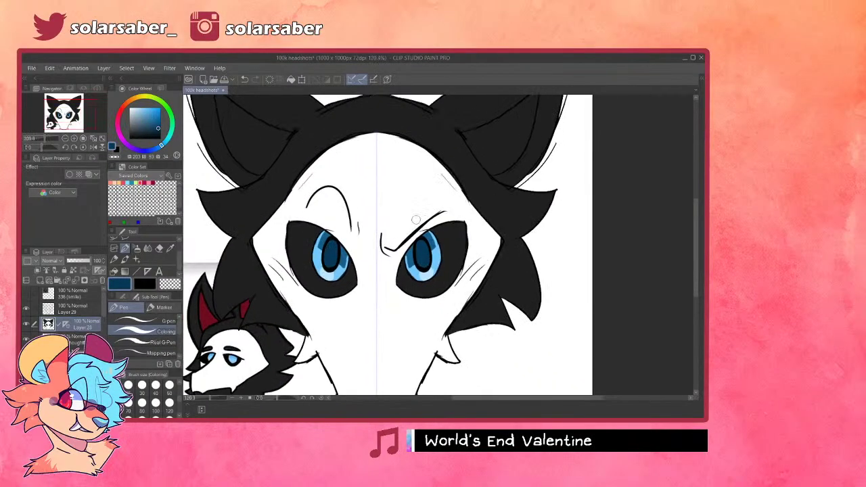
- Try painting a white highlight stroke over the upper part of both irises with the symmetry ruler active
scroll(415, 220, up, 1)
alt+click(369, 210)
scroll(380, 225, up, 4)
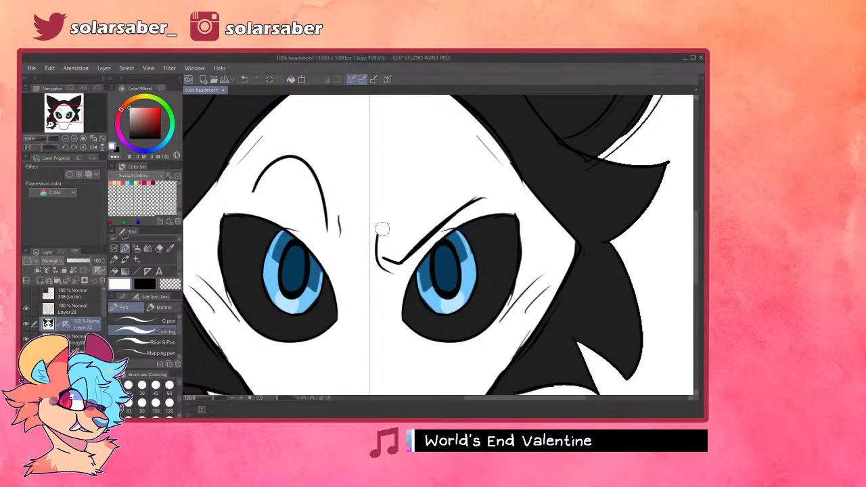
drag(457, 227, 415, 268)
key(ctrl+z)
drag(446, 232, 423, 259)
scroll(447, 292, down, 5)
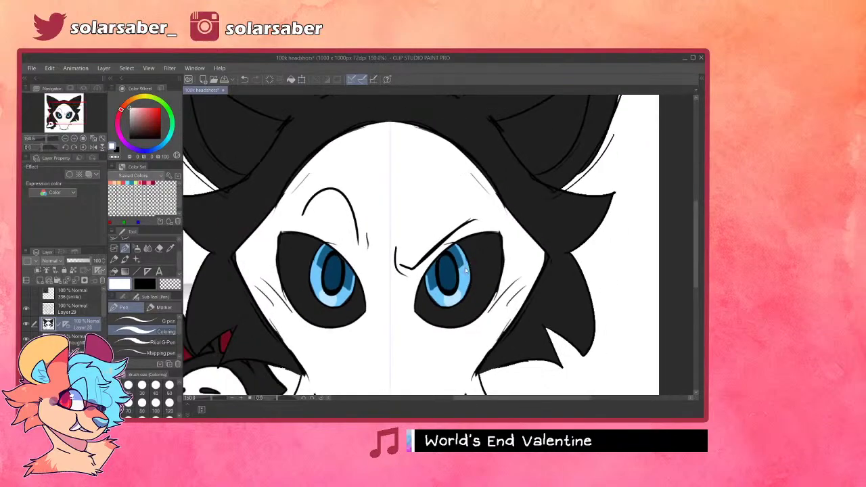
scroll(436, 212, up, 5)
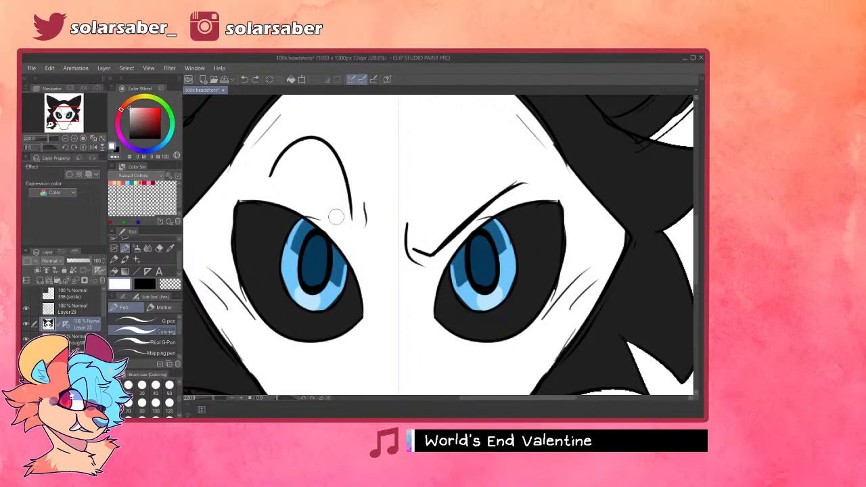
drag(321, 221, 331, 230)
- Delete the vertical symmetry ruler that runs through the centre of the face
key(o)
click(398, 226)
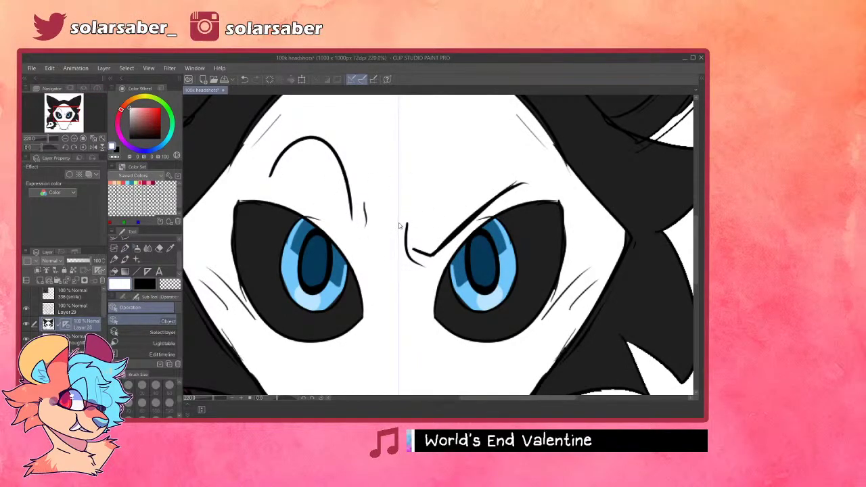
key(Delete)
scroll(433, 339, down, 5)
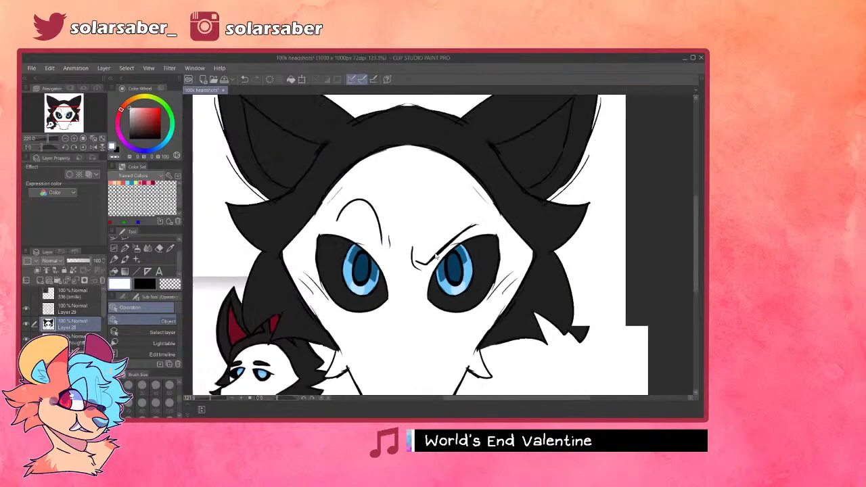
scroll(438, 257, up, 2)
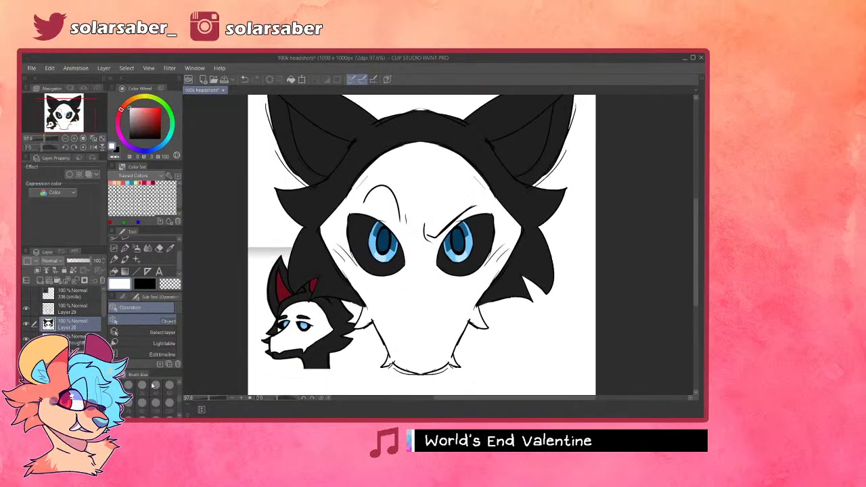
- Add a new layer above Layer 29 and paint a short white highlight across the outer edge of the left-hand iris
click(87, 315)
key(ctrl+shift+n)
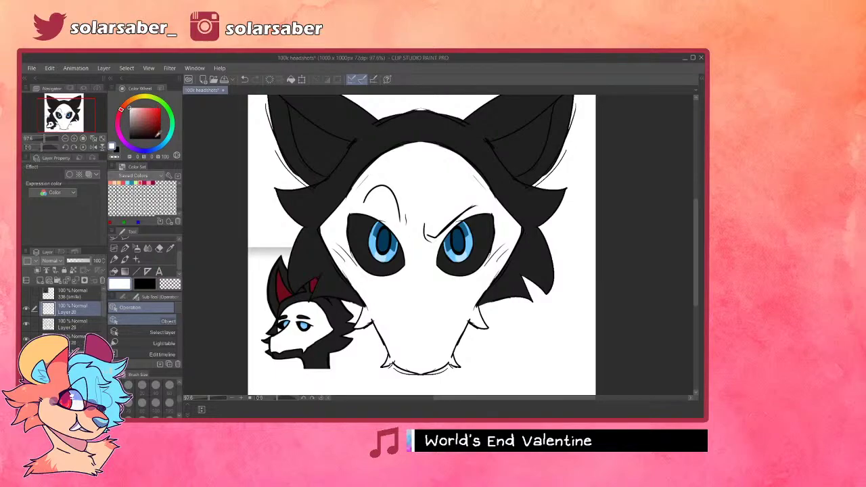
scroll(419, 203, up, 4)
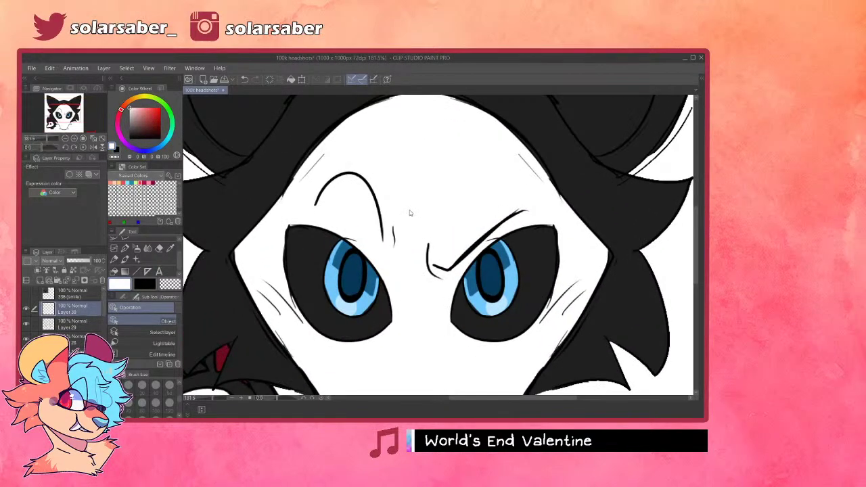
key(p)
drag(319, 269, 345, 271)
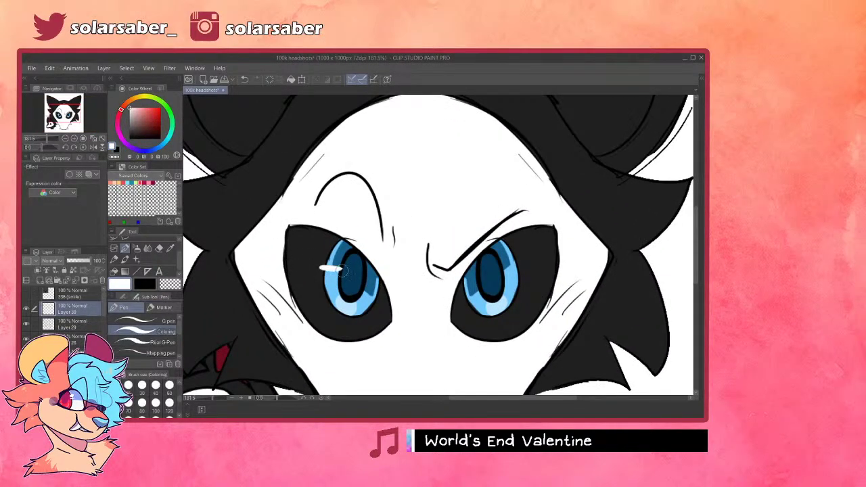
- Try painting a matching white highlight freehand across the outer edge of the right-hand iris
mouse_move(458, 284)
mouse_down()
mouse_move(493, 282)
mouse_move(497, 272)
mouse_up()
key(ctrl+z)
scroll(474, 314, down, 10)
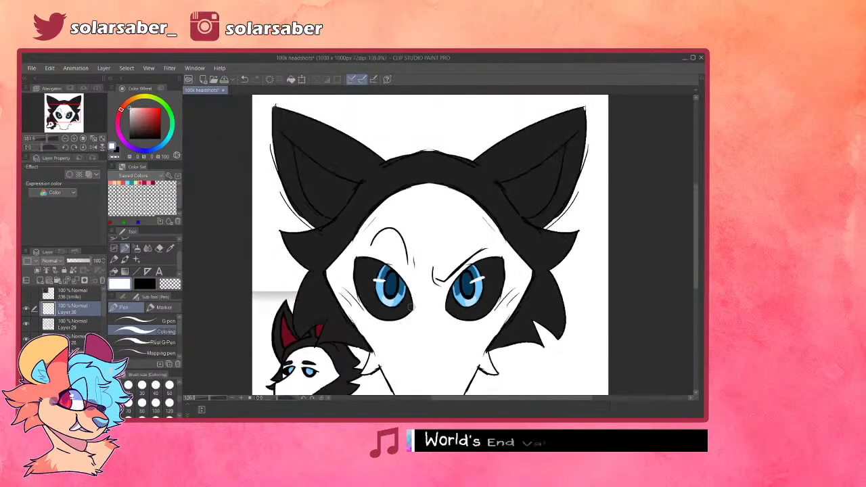
scroll(448, 304, up, 5)
key(ctrl+z)
scroll(443, 306, up, 3)
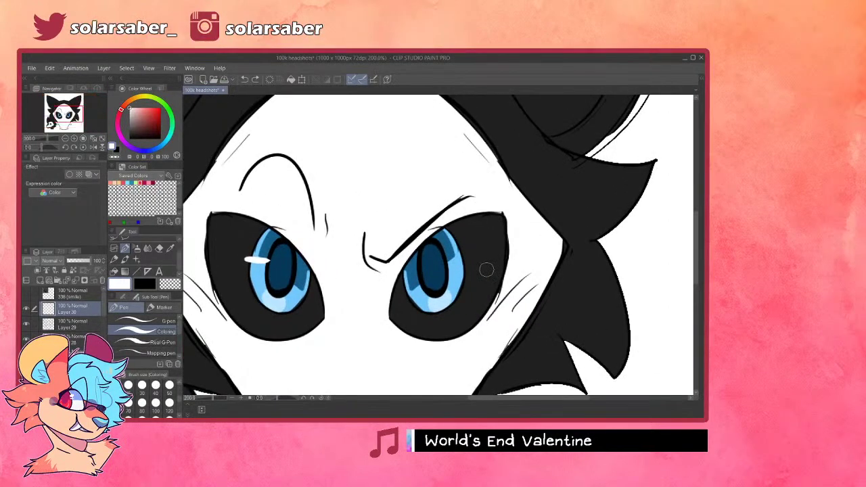
drag(468, 250, 448, 262)
key(ctrl+z)
key(ctrl+z)
scroll(434, 286, down, 3)
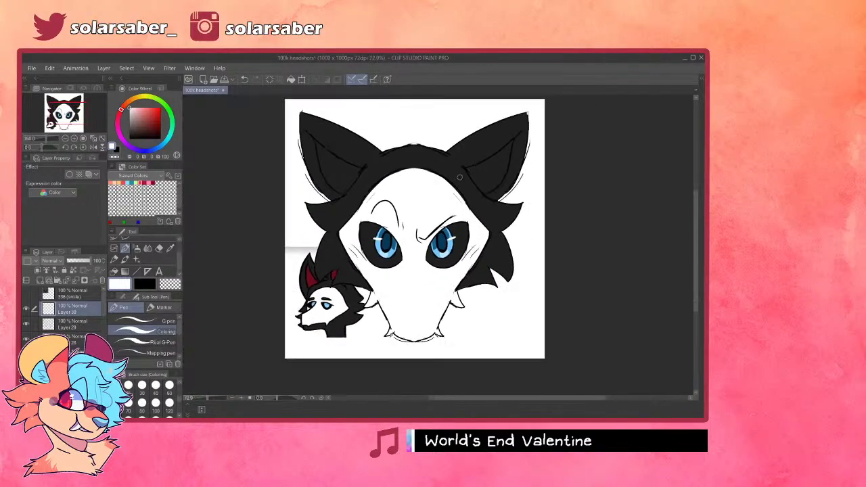
scroll(488, 201, up, 2)
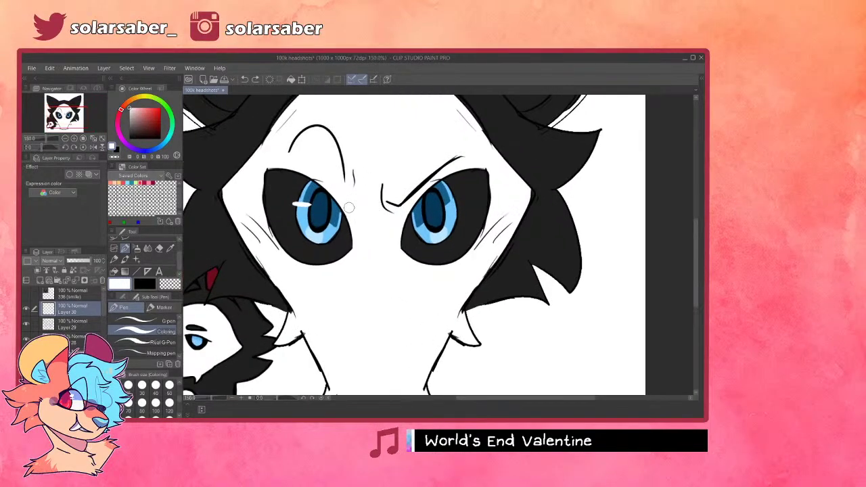
- Copy the left-hand iris's white highlight to the right-hand iris, rotate it slightly, and merge the copy into Layer 30
key(m)
drag(306, 182, 326, 233)
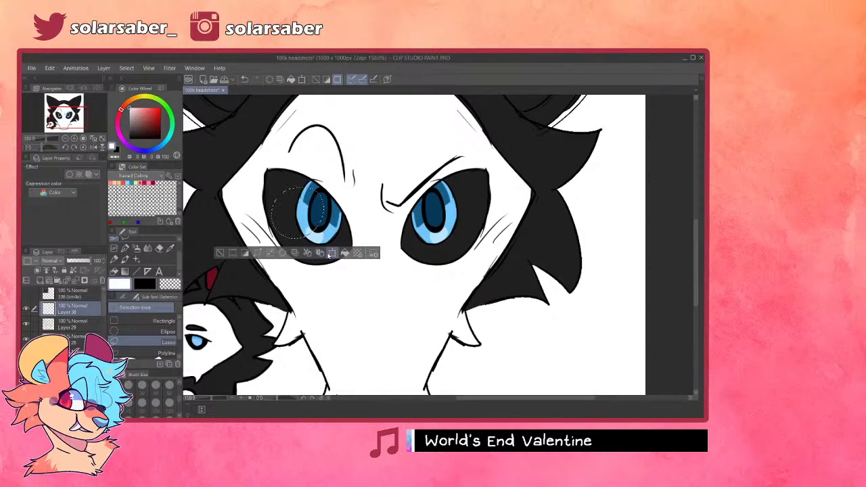
key(ctrl+z)
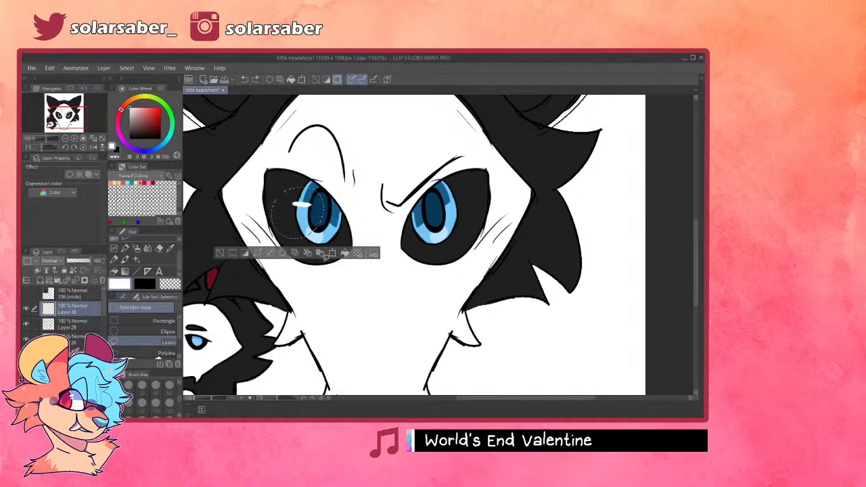
click(321, 254)
key(k)
drag(316, 208, 462, 208)
key(ctrl+t)
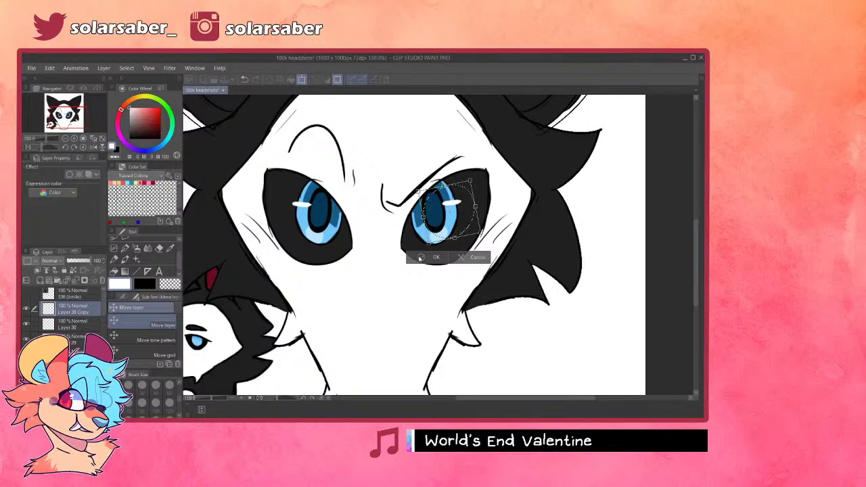
click(420, 257)
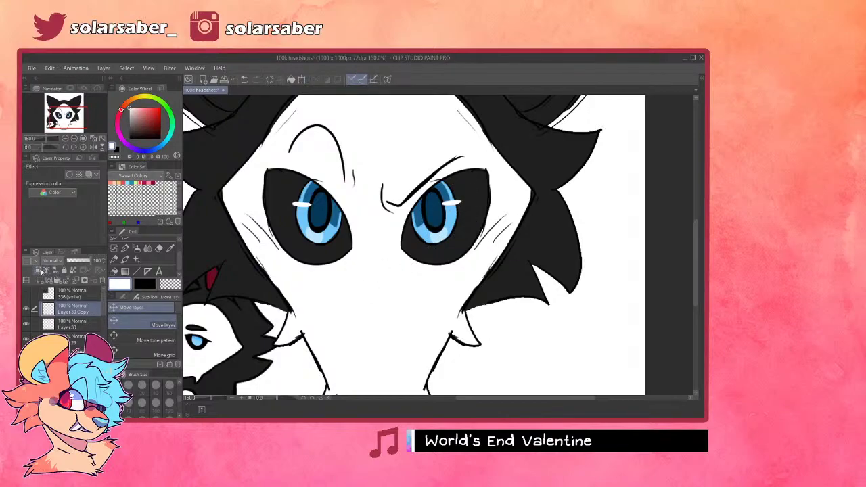
click(69, 302)
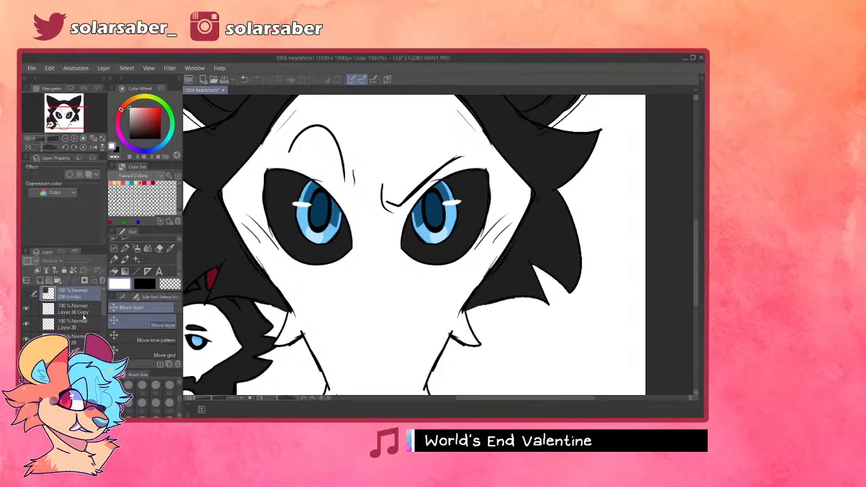
click(81, 310)
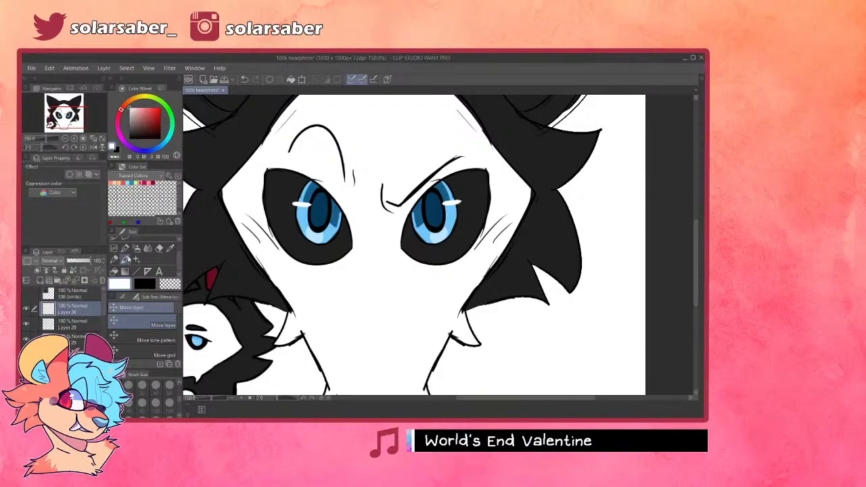
- Fill both inner ears on Layer 28 with the dark red sampled from the reference's ear, using an expanded selection taken from Layer 29
scroll(330, 250, down, 5)
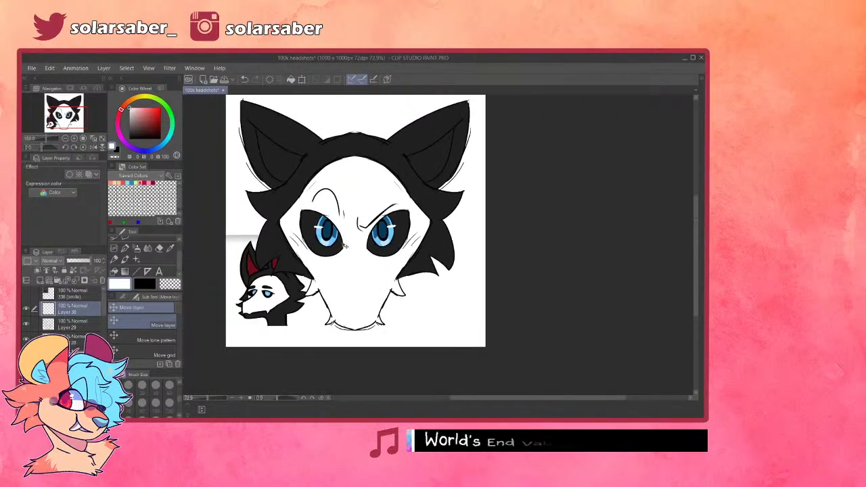
scroll(267, 256, up, 2)
scroll(280, 253, up, 3)
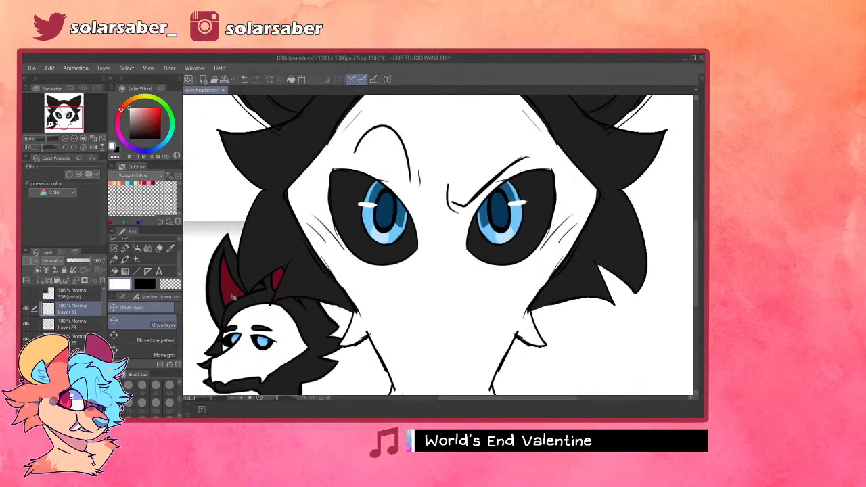
right_click(230, 294)
click(89, 330)
scroll(300, 273, down, 6)
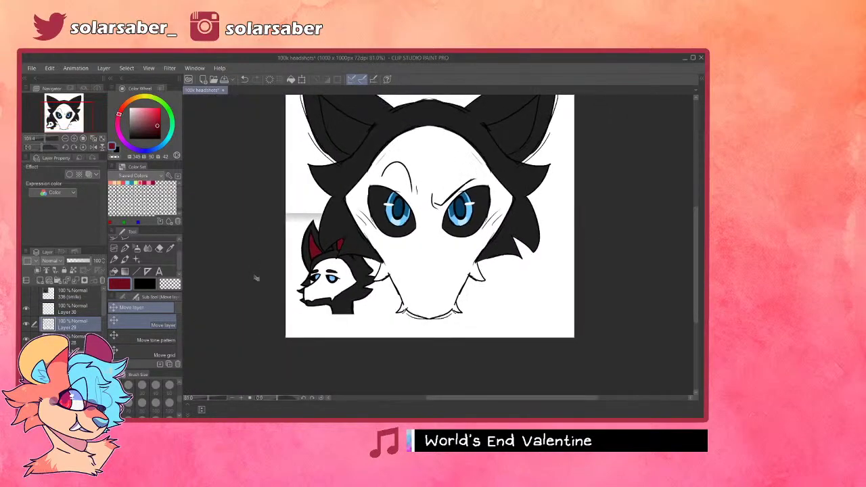
scroll(332, 141, up, 2)
key(w)
click(334, 154)
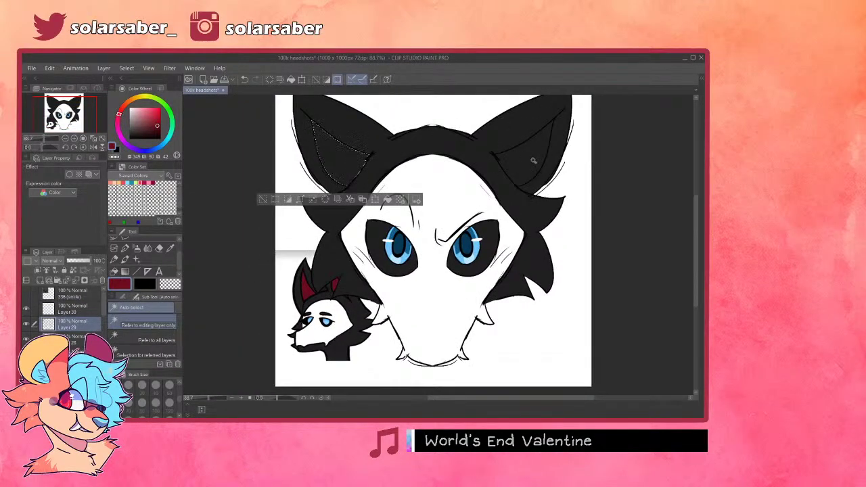
shift+click(533, 161)
click(393, 200)
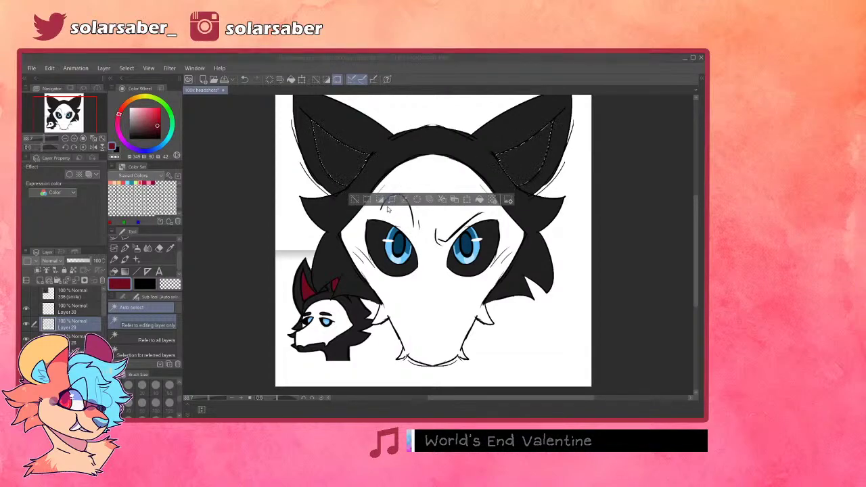
click(396, 229)
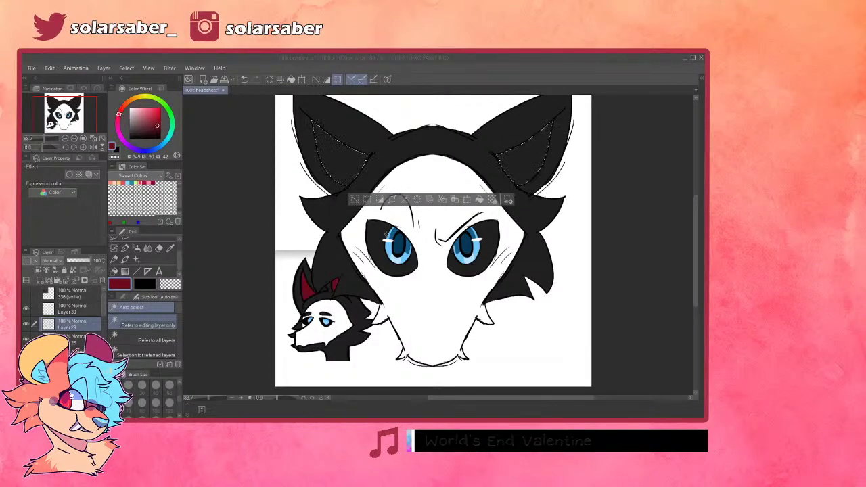
click(478, 201)
key(ctrl+d)
scroll(307, 391, down, 2)
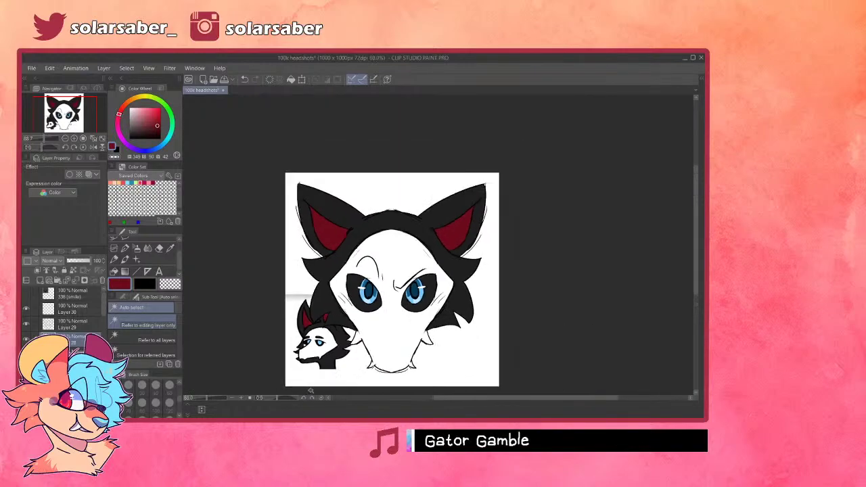
- Hide the small reference drawing and the flat colors on Layer 28
scroll(308, 391, up, 2)
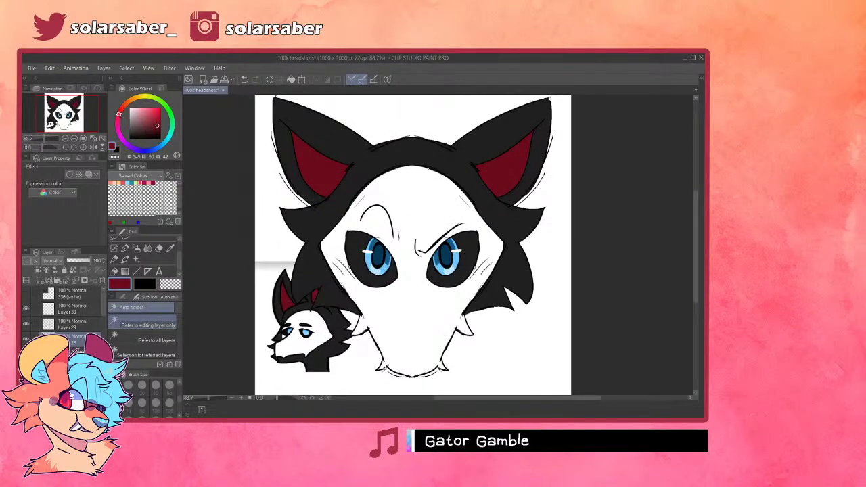
scroll(473, 155, down, 2)
scroll(441, 205, up, 2)
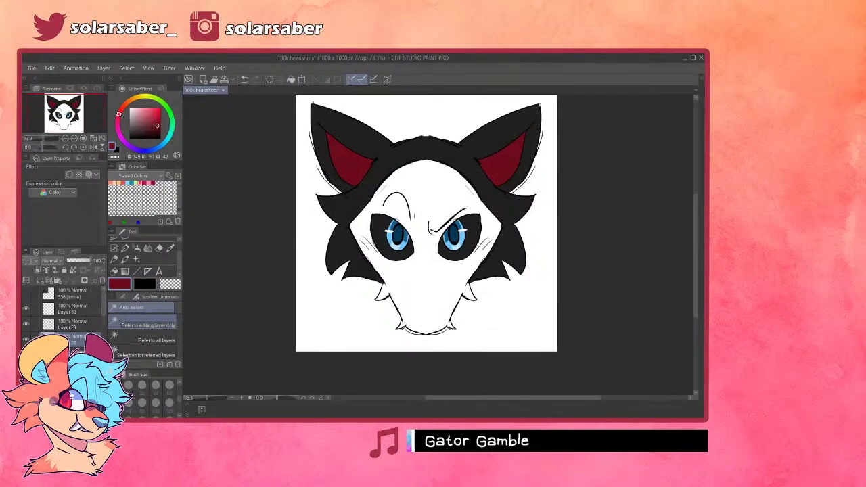
scroll(441, 205, up, 1)
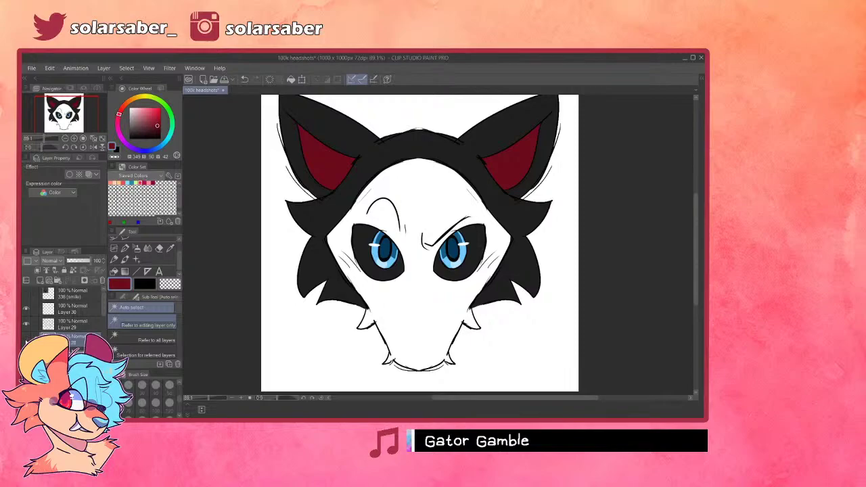
click(26, 338)
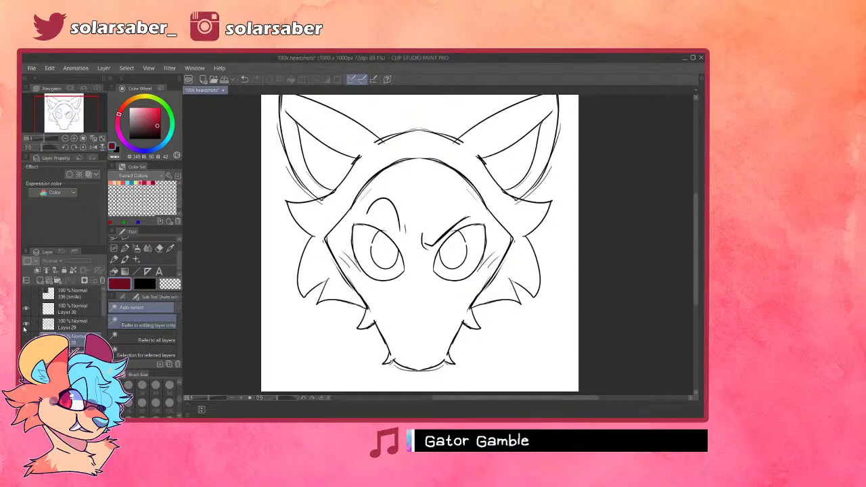
- Hide Layers 29 and 30 of the finished headshot and show the brown canine reference layer in their place
click(26, 323)
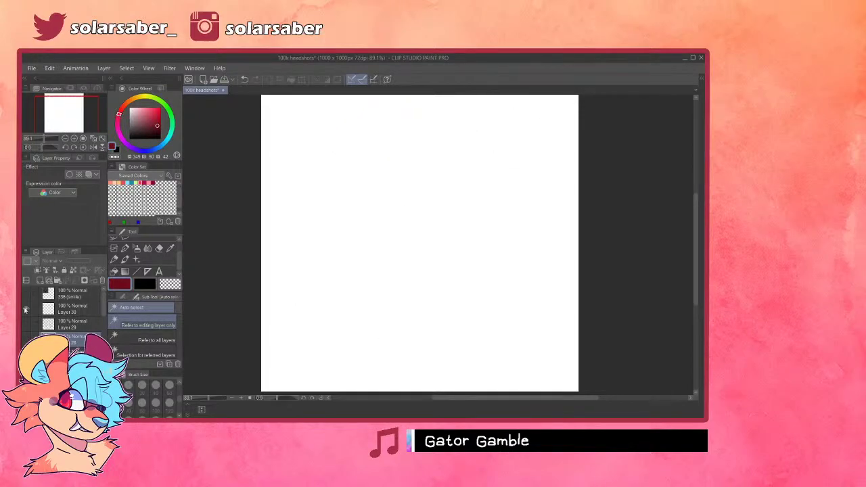
click(26, 293)
scroll(399, 250, down, 2)
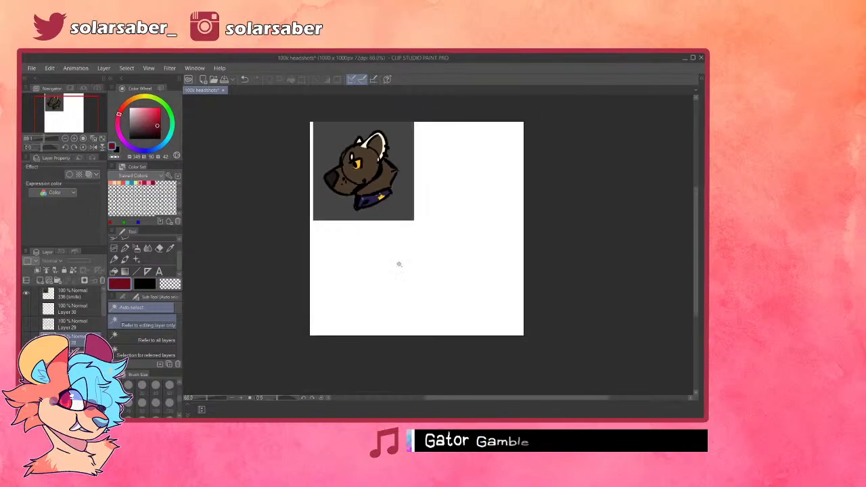
click(75, 293)
scroll(415, 149, down, 1)
scroll(424, 128, up, 1)
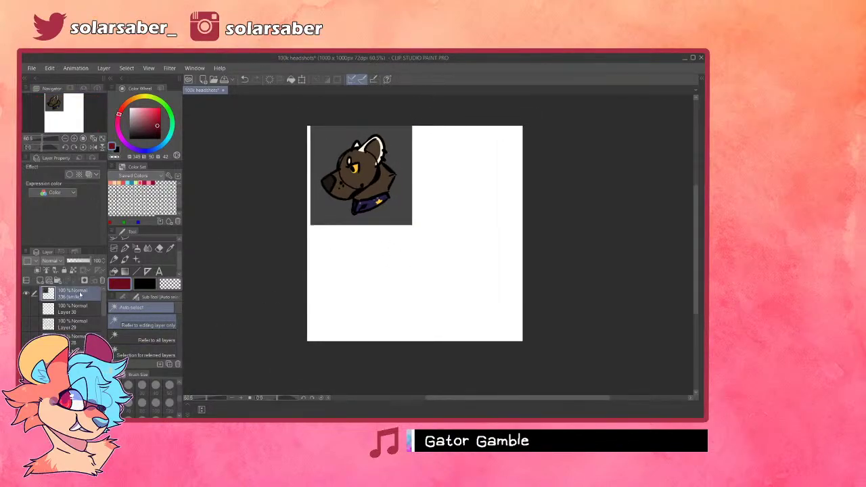
- Add a new layer above the brown canine reference and lower the reference layer's opacity to 35%
key(ctrl+shift+n)
scroll(337, 181, down, 2)
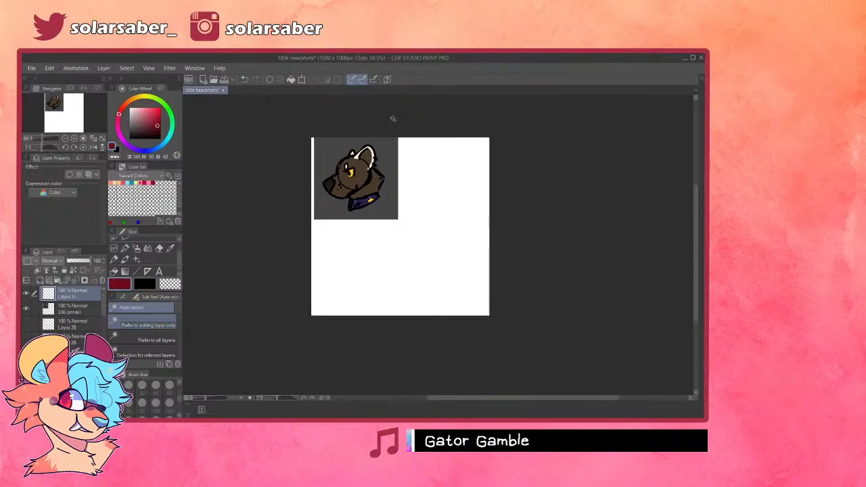
scroll(431, 139, up, 3)
scroll(353, 296, down, 1)
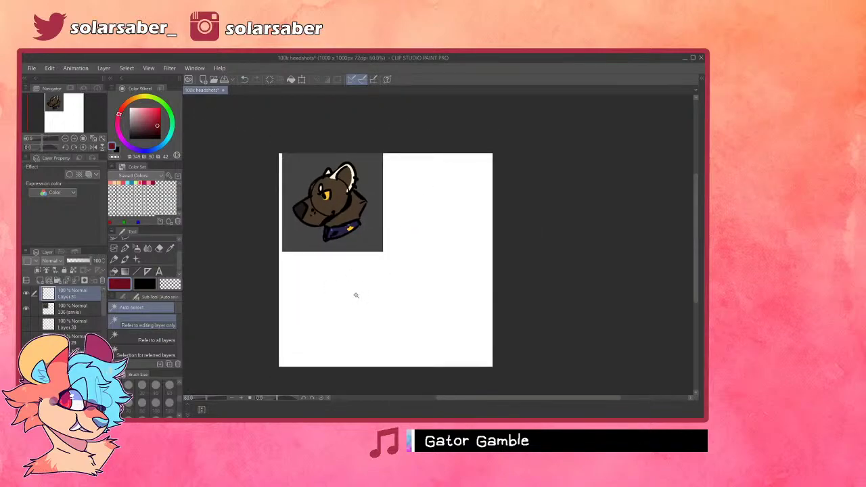
scroll(335, 301, up, 1)
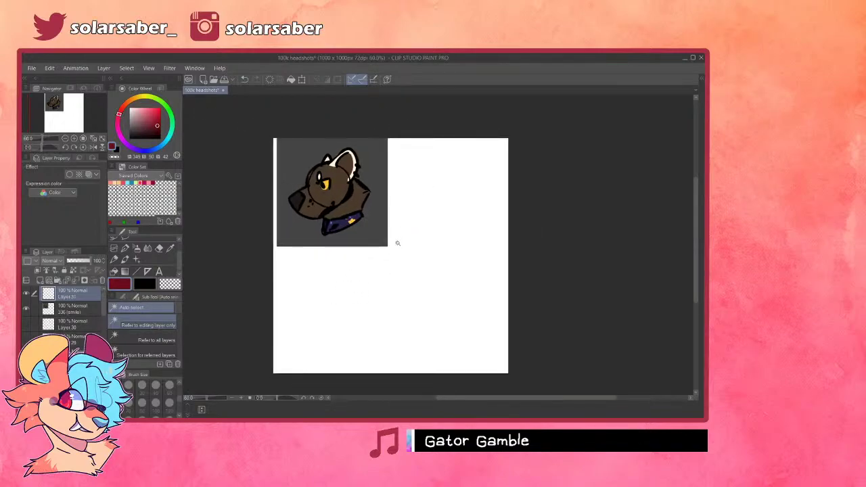
click(67, 309)
drag(81, 261, 71, 261)
- Place a vertical symmetrical ruler on Layer 31, running down the middle of the canvas
click(85, 291)
click(147, 272)
drag(391, 157, 393, 368)
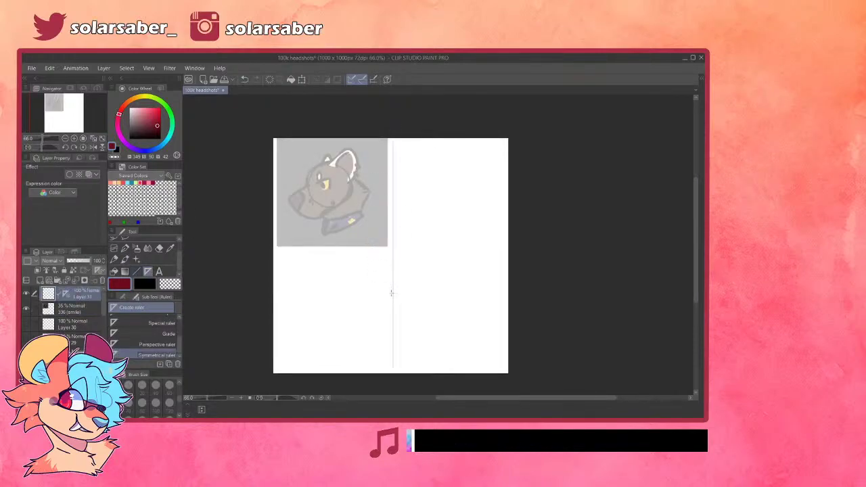
scroll(430, 262, up, 3)
scroll(405, 215, down, 2)
scroll(403, 193, up, 1)
- Draw a large symmetrical head circle on Layer 31 with the G-pen in a bright pinkish red
click(114, 259)
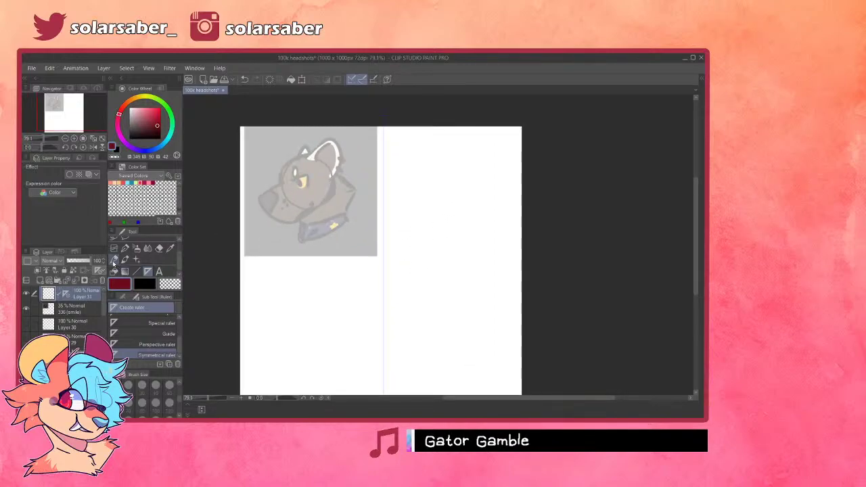
scroll(180, 251, up, 1)
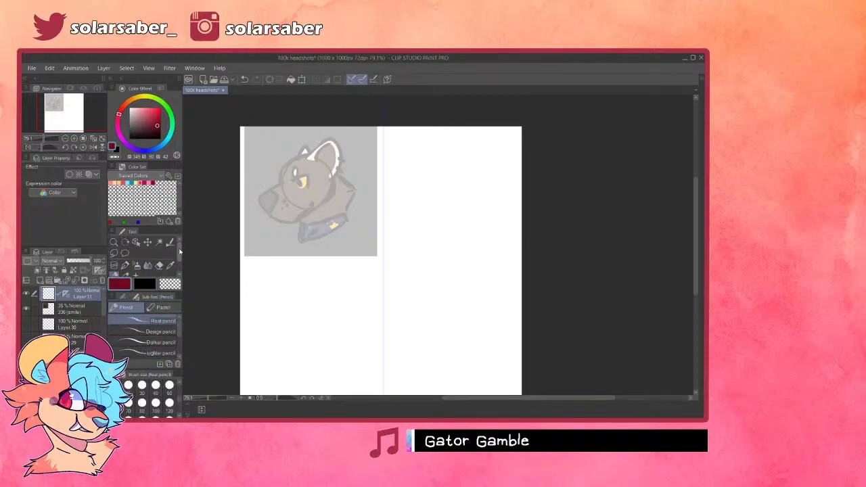
key(p)
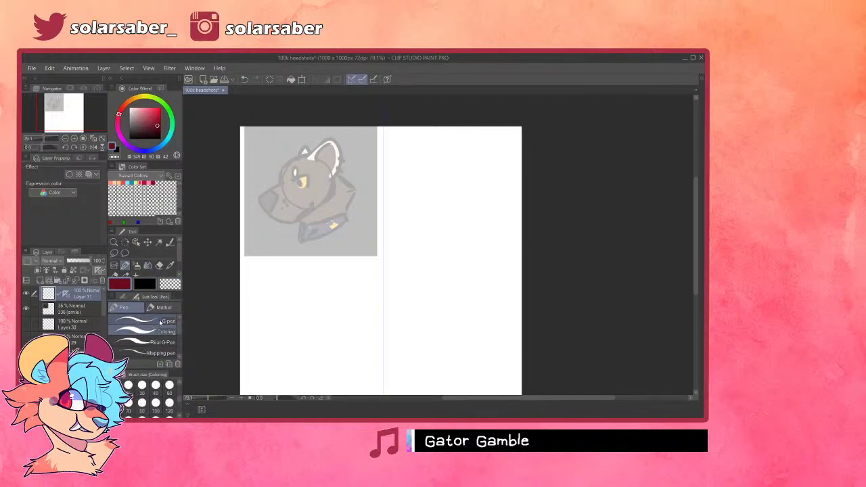
click(142, 182)
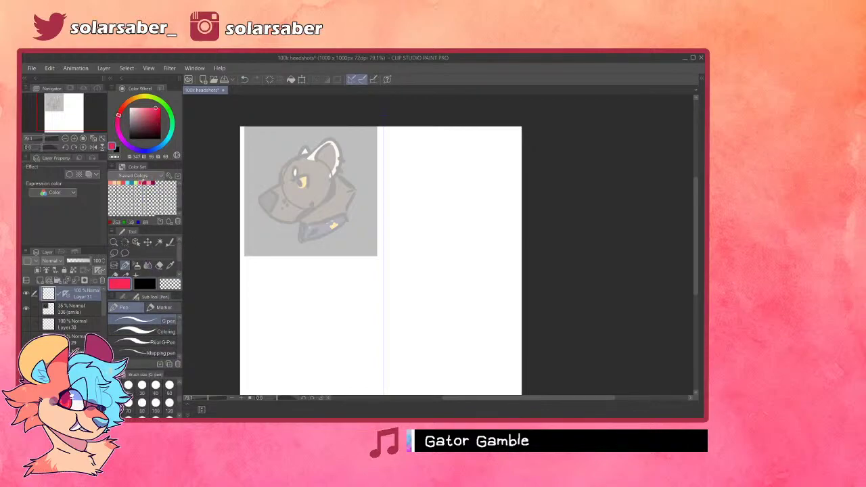
mouse_move(382, 199)
mouse_down()
mouse_move(420, 198)
mouse_move(388, 345)
mouse_move(304, 258)
mouse_move(314, 327)
mouse_move(384, 194)
mouse_up()
key(ctrl+z)
key(ctrl+z)
key(ctrl+z)
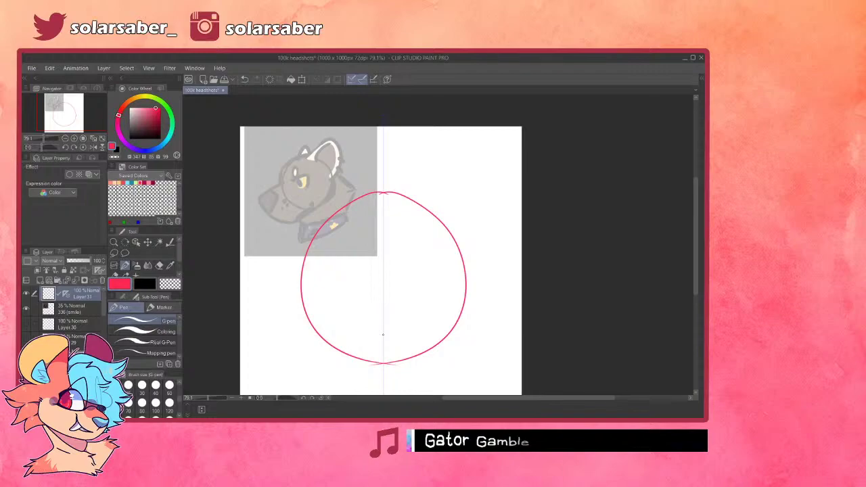
- Scale the head circle down slightly and move it up a little on the canvas
key(ctrl+minus)
scroll(418, 264, up, 1)
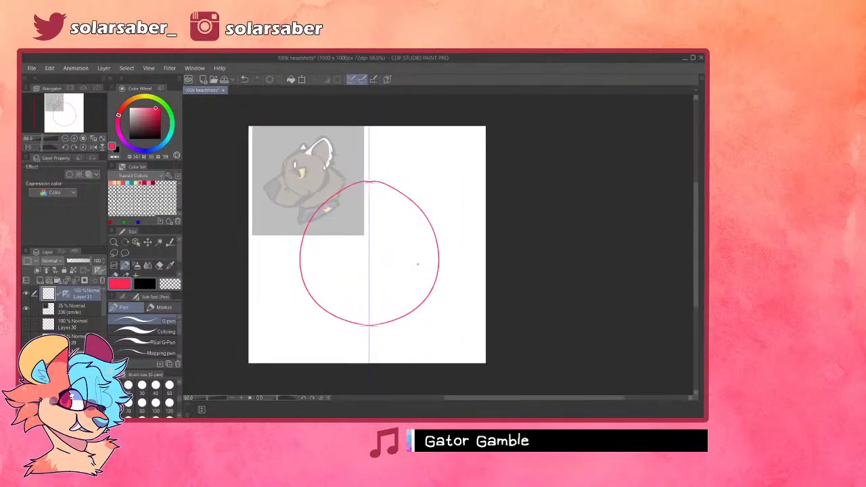
key(ctrl+t)
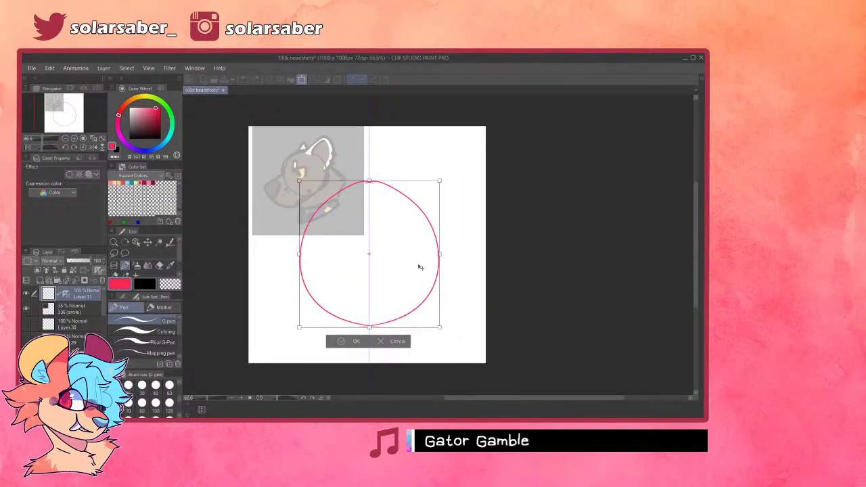
drag(438, 327, 433, 321)
drag(422, 269, 423, 262)
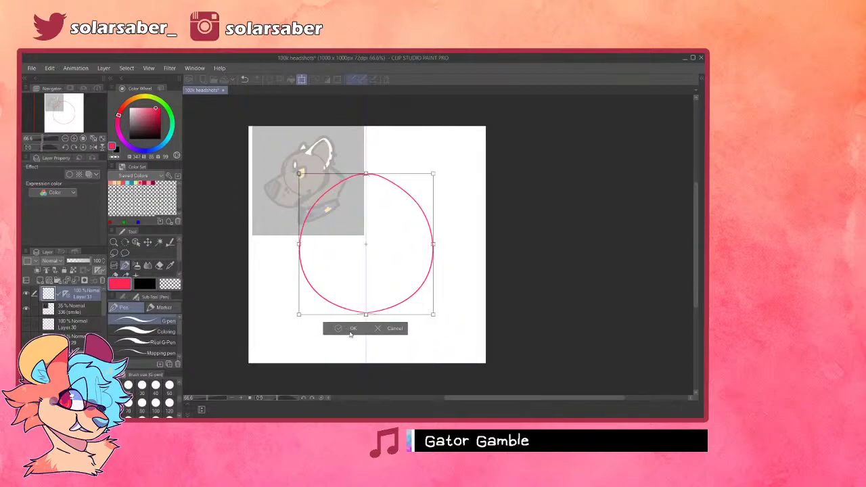
click(352, 328)
- Transfer the symmetrical ruler from the head circle's Layer 31 to a new layer directly above it
key(o)
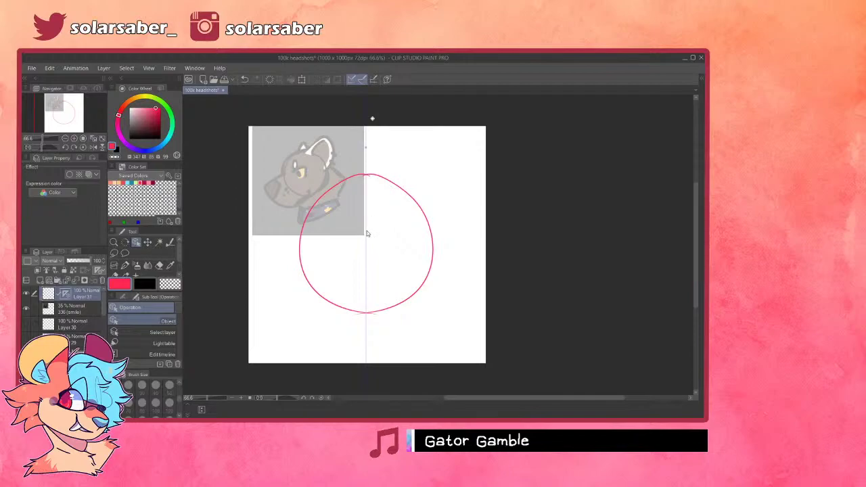
click(365, 237)
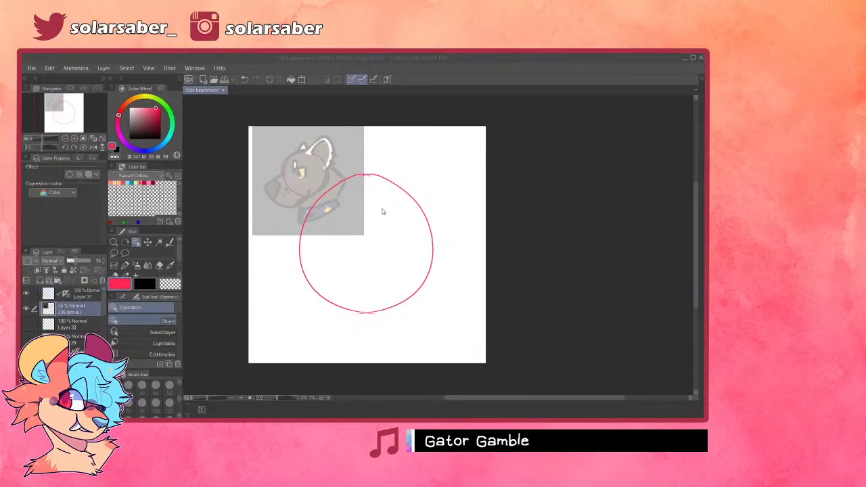
click(85, 294)
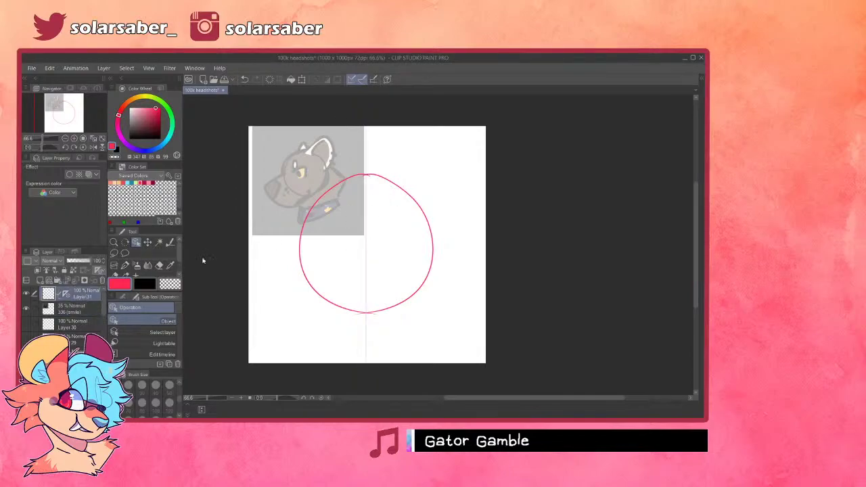
click(365, 236)
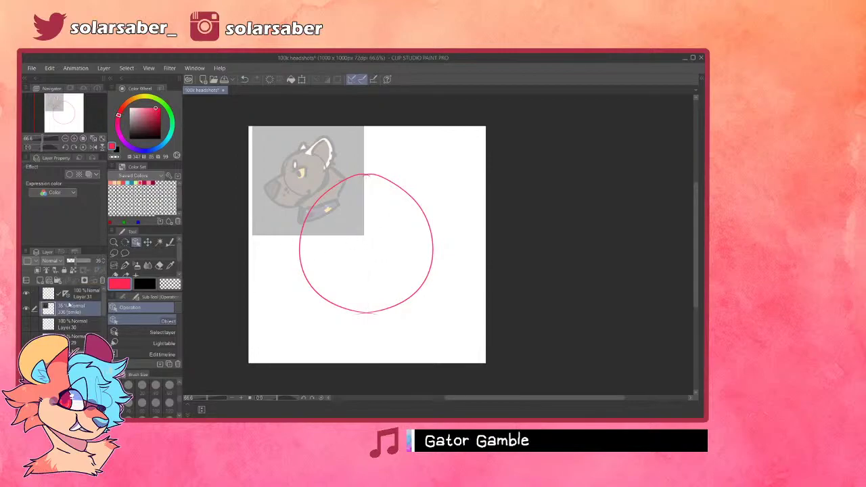
click(366, 248)
click(367, 247)
key(Delete)
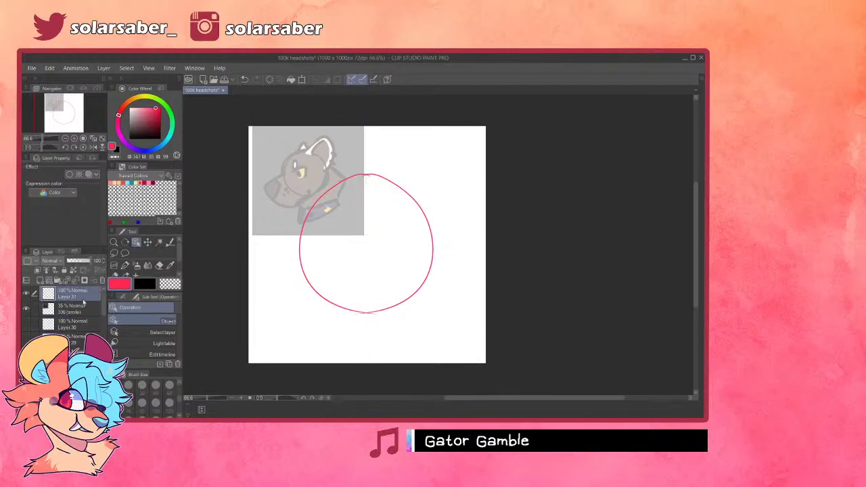
key(ctrl+shift+n)
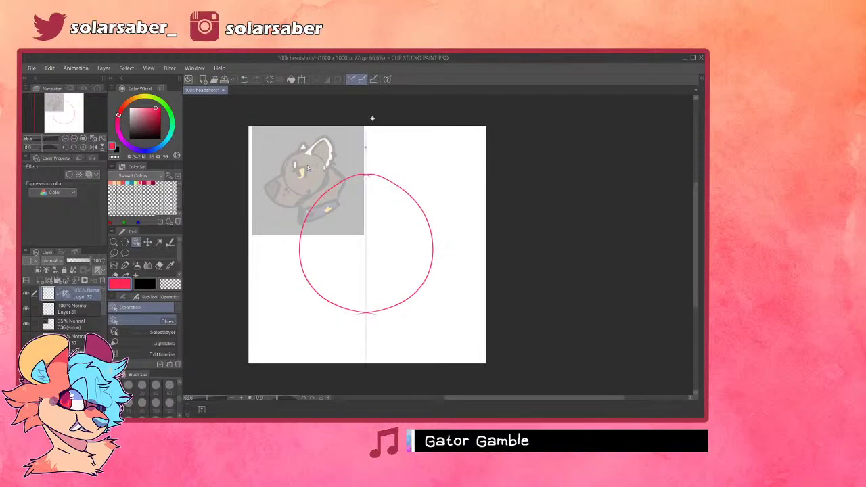
- Sketch a wide symmetrical nose on Layer 32 with the G-pen, with an arched top and a pointed bottom, inside the head circle
scroll(353, 273, up, 1)
key(p)
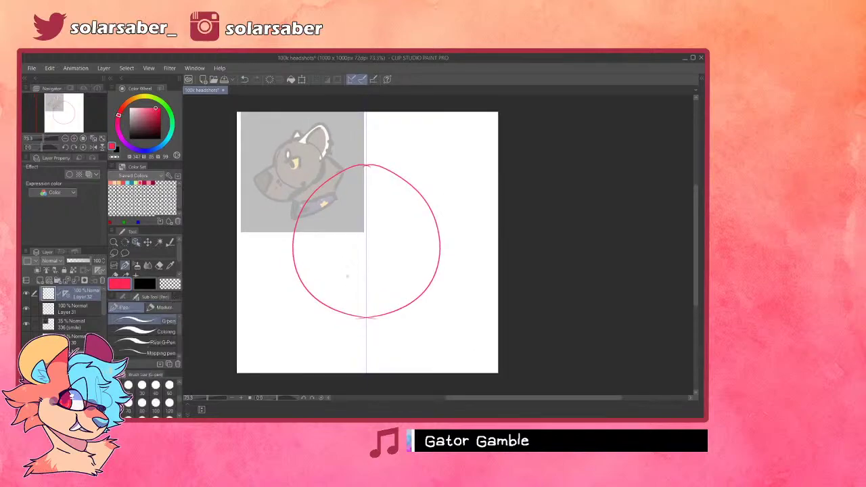
scroll(347, 276, up, 3)
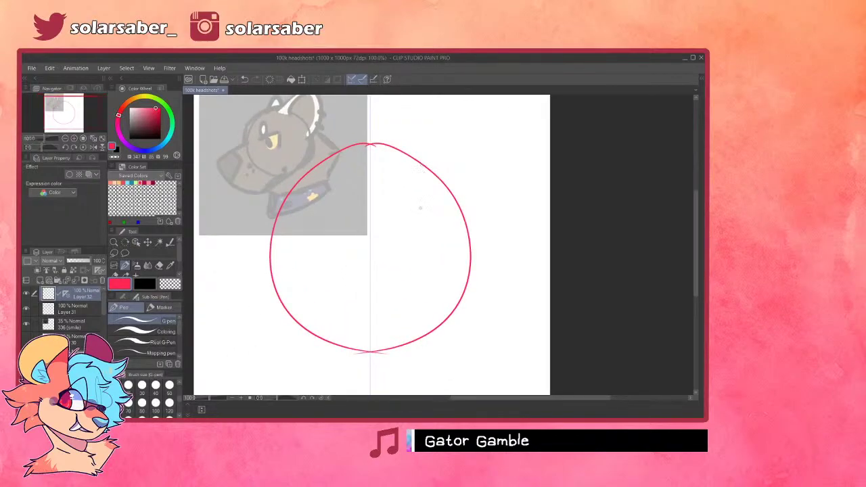
key(ctrl+z)
drag(334, 251, 407, 252)
key(ctrl+z)
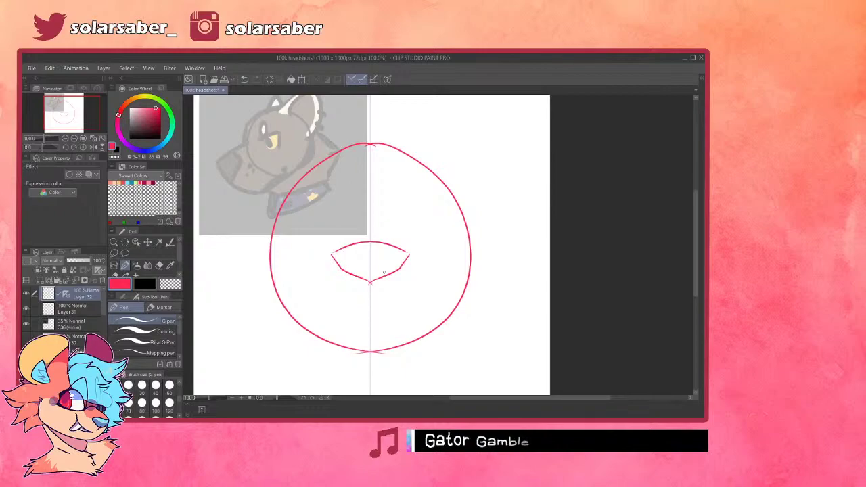
- Sketch a tall symmetrical arch over the nose to form the bridge of the muzzle
drag(324, 254, 421, 252)
key(ctrl+z)
key(ctrl+z)
mouse_move(311, 254)
mouse_down()
mouse_move(342, 234)
mouse_move(325, 249)
mouse_up()
key(ctrl+z)
key(ctrl+z)
drag(417, 257, 323, 257)
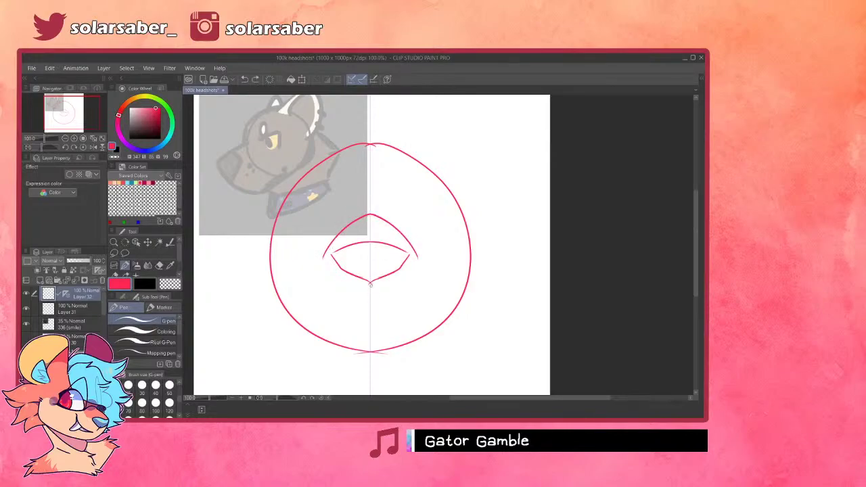
- Sketch the vertical line below the nose, the slanted mouth lines and the rounded outer sides of the muzzle
drag(380, 306, 405, 315)
key(ctrl+z)
drag(313, 301, 333, 315)
drag(406, 315, 425, 301)
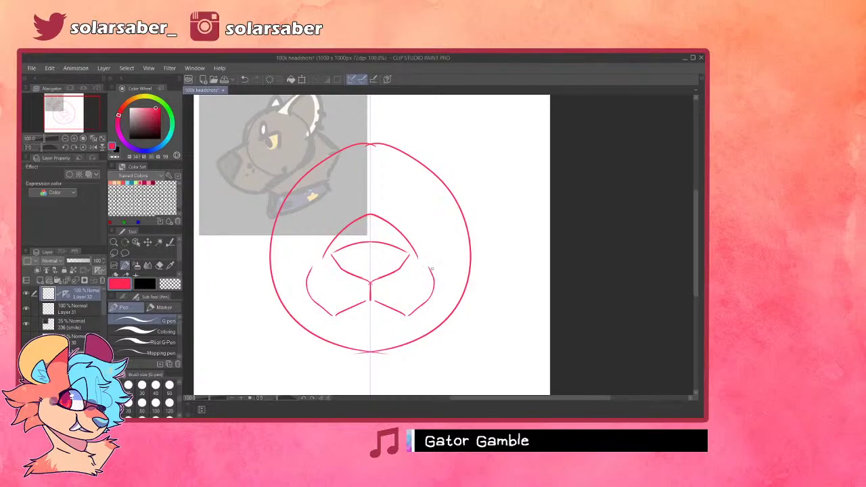
- Add small filled marks atop the muzzle's sides and three whisker dots per side, and refine the muzzle's lower outer edges
drag(426, 259, 431, 278)
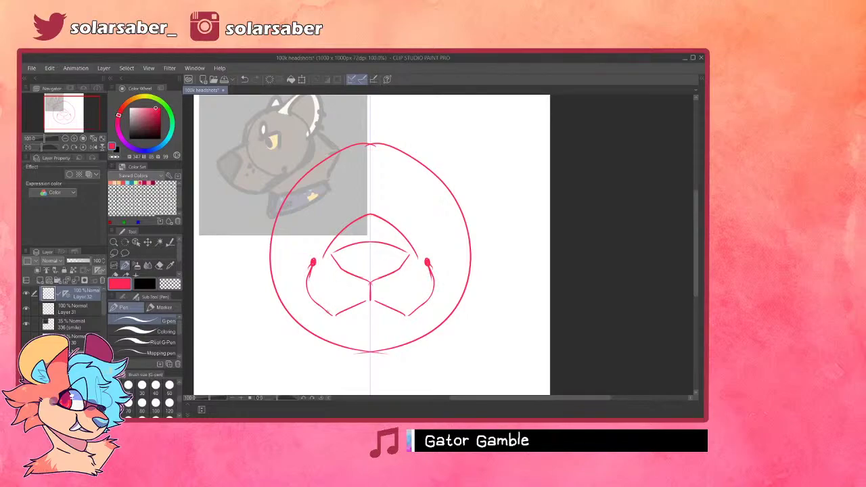
key(ctrl+z)
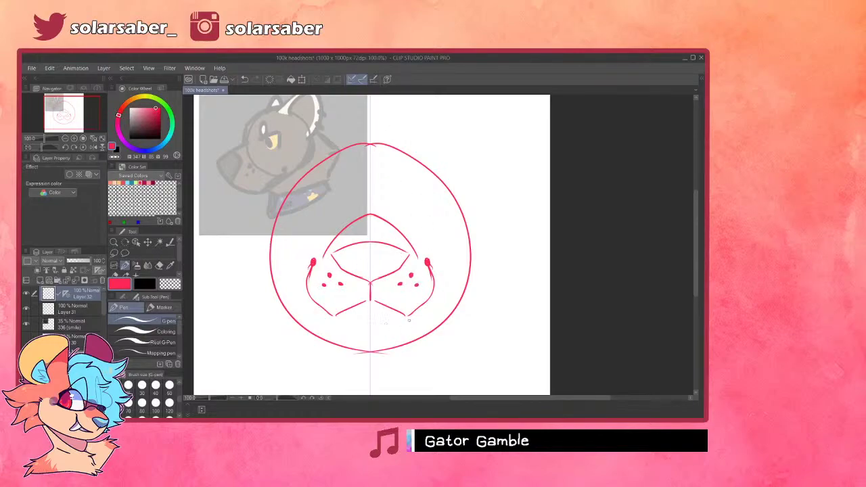
key(ctrl+z)
drag(404, 316, 433, 296)
key(ctrl+z)
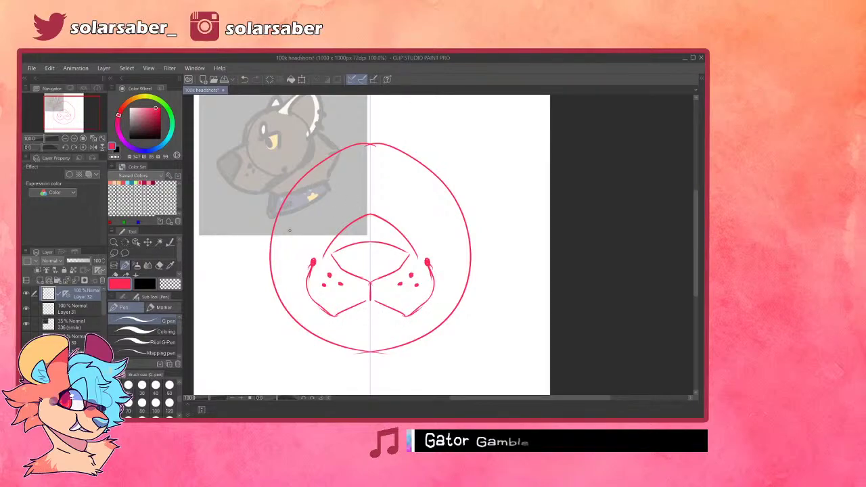
- Try sketching the cheek contours along both sides of the head circle
drag(448, 211, 474, 276)
drag(270, 277, 294, 318)
key(ctrl+z)
key(ctrl+z)
mouse_move(293, 222)
mouse_down()
mouse_move(267, 274)
mouse_move(306, 319)
mouse_up()
key(ctrl+z)
key(ctrl+z)
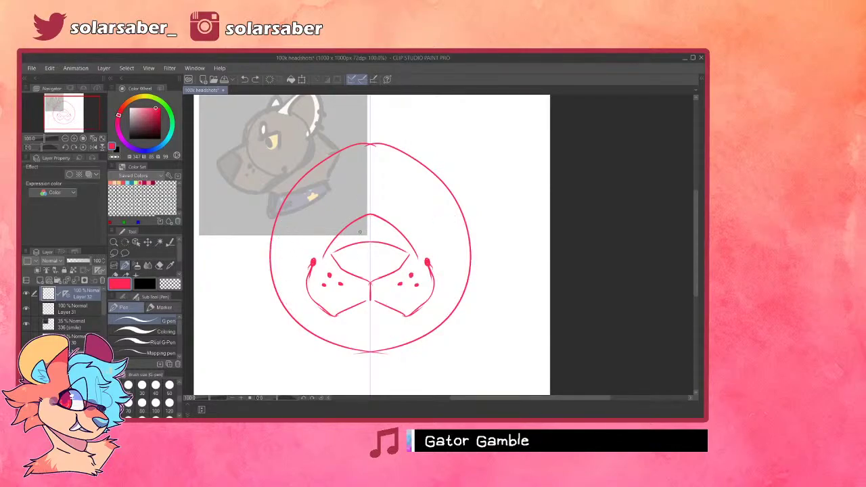
- Sketch symmetrical cheek contours curving down the sides of the head circle and meeting in a chin just below it
scroll(358, 255, down, 1)
key(ctrl+alt+0)
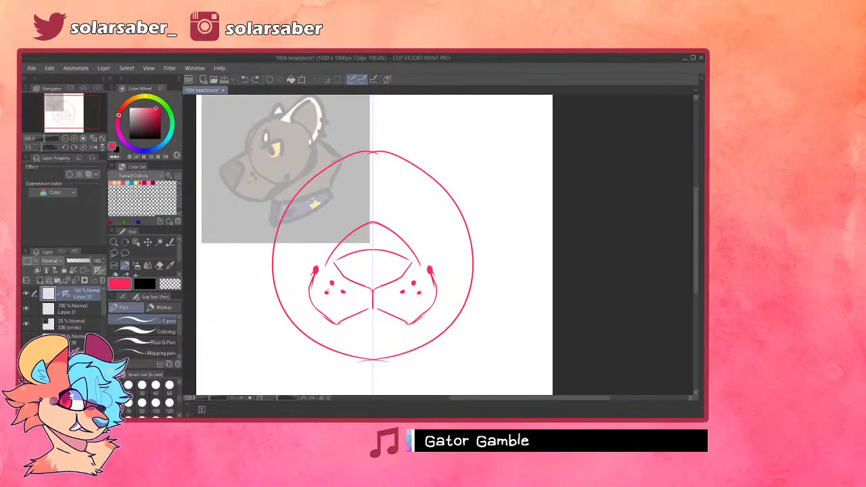
mouse_move(291, 241)
mouse_down()
mouse_move(308, 337)
mouse_move(286, 249)
mouse_move(327, 335)
mouse_move(276, 261)
mouse_move(325, 344)
mouse_move(346, 361)
mouse_up()
key(ctrl+z)
key(ctrl+z)
key(ctrl+z)
drag(316, 336, 381, 366)
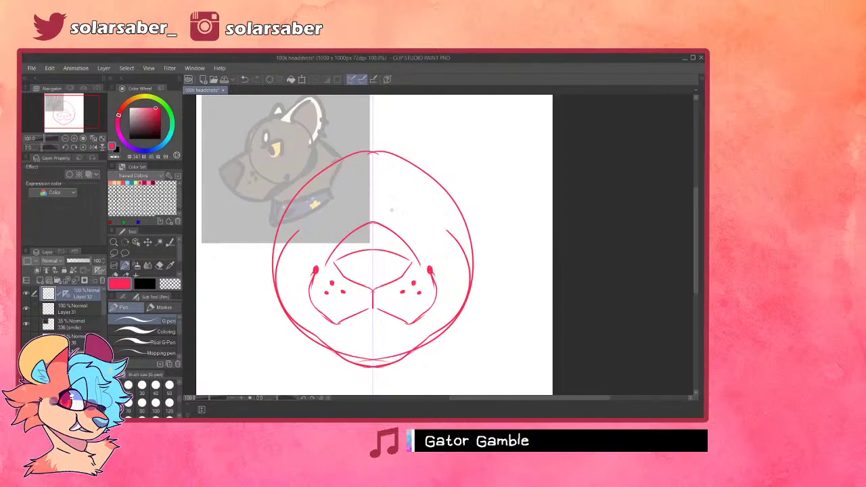
- Lasso the nose and muzzle sketch, enlarge it slightly in width and height around the symmetry axis, and clear the selection
key(m)
mouse_move(369, 211)
mouse_down()
mouse_move(337, 213)
mouse_move(300, 265)
mouse_move(308, 304)
mouse_move(365, 337)
mouse_up()
key(ctrl+t)
drag(449, 208, 460, 202)
drag(438, 231, 432, 238)
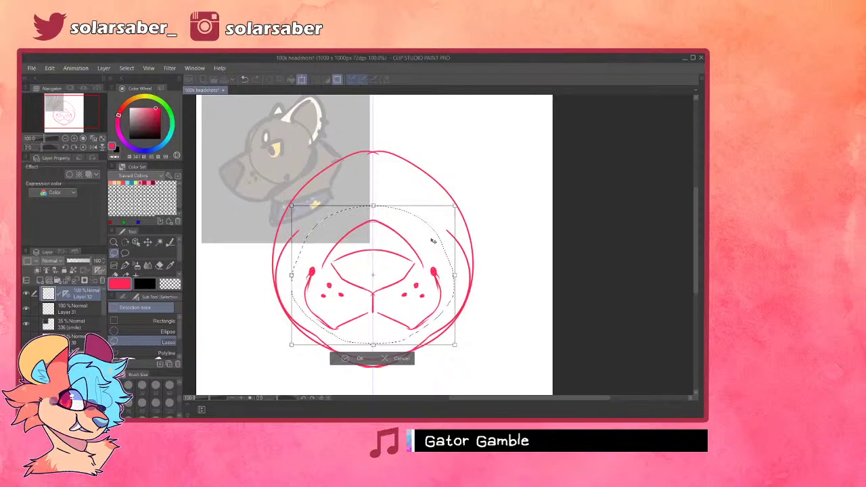
click(344, 359)
key(Return)
key(ctrl+d)
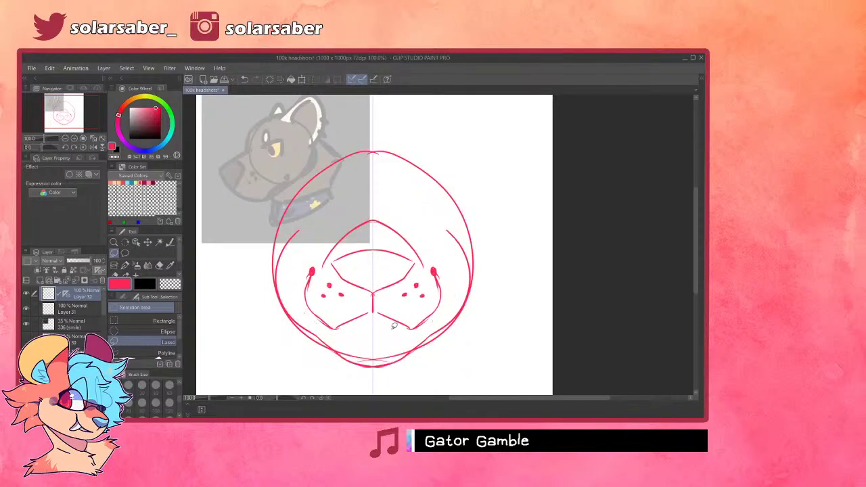
scroll(392, 333, down, 2)
scroll(411, 261, up, 2)
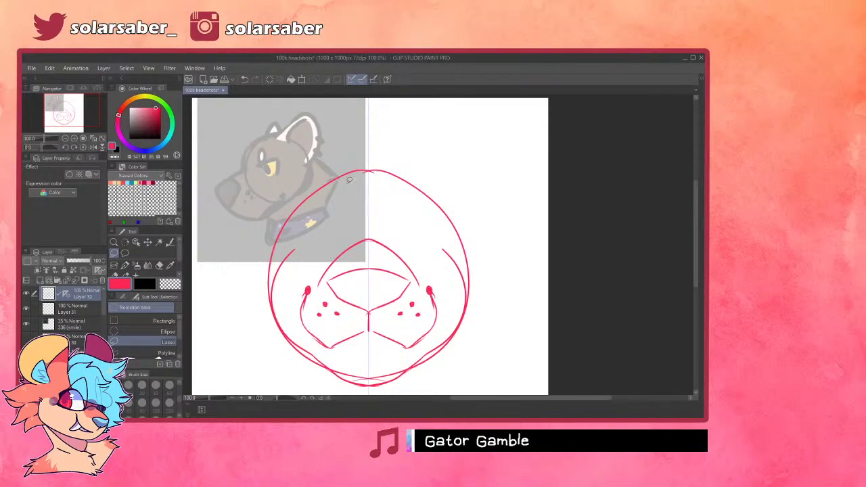
- Sketch the crown contour symmetrically over the head circle, curving from the top centre down to the upper cheeks
key(p)
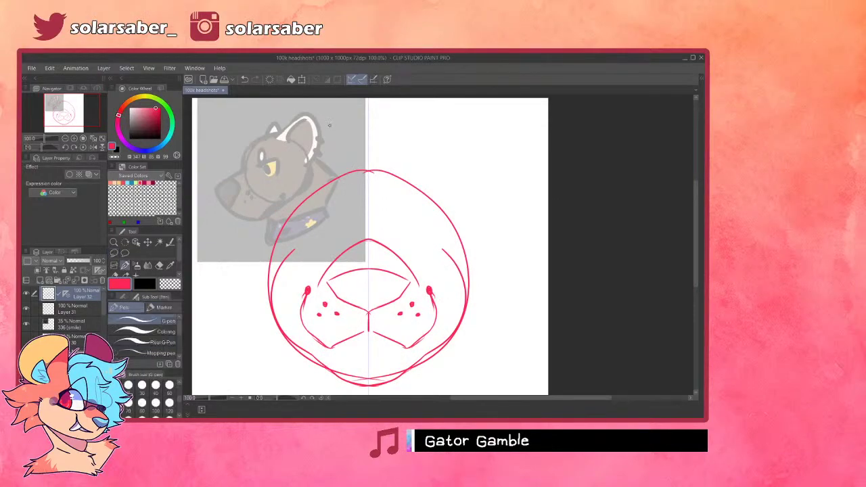
drag(367, 171, 290, 234)
key(ctrl+z)
drag(368, 165, 285, 222)
drag(341, 173, 282, 246)
drag(323, 186, 285, 257)
key(ctrl+z)
key(ctrl+z)
drag(319, 185, 283, 261)
key(ctrl+z)
drag(301, 200, 283, 262)
drag(335, 175, 291, 235)
mouse_move(303, 200)
mouse_down()
mouse_move(373, 168)
mouse_move(288, 238)
mouse_move(282, 259)
mouse_up()
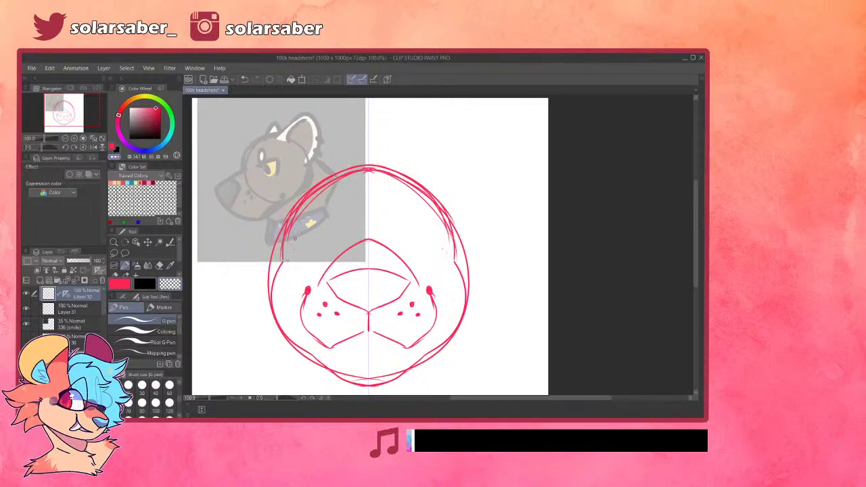
- Delete the layer holding the head guide circle and make the head sketch layer active again
drag(381, 206, 370, 218)
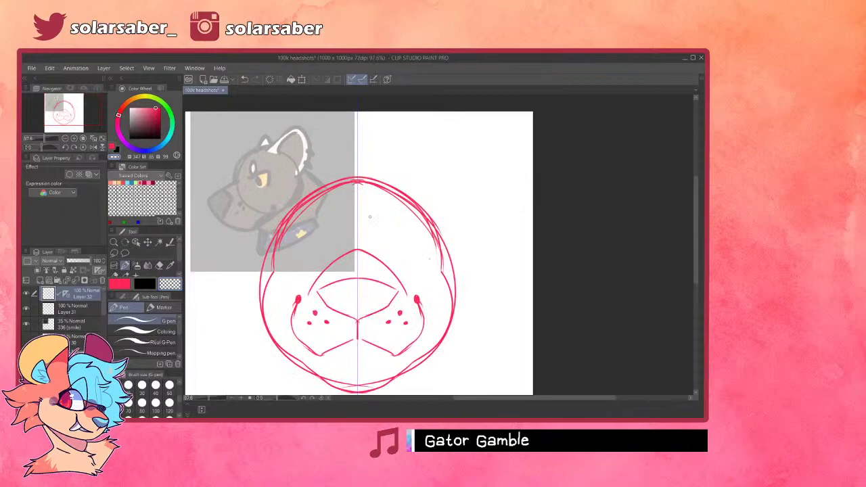
drag(73, 322, 78, 309)
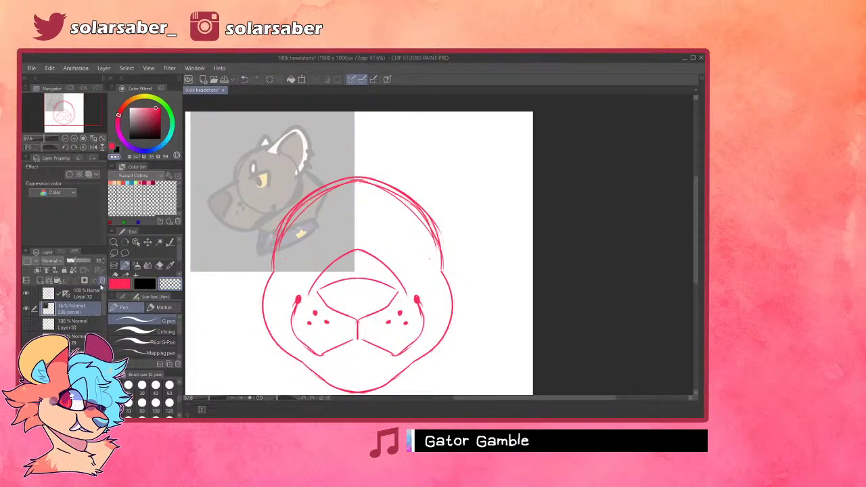
click(81, 300)
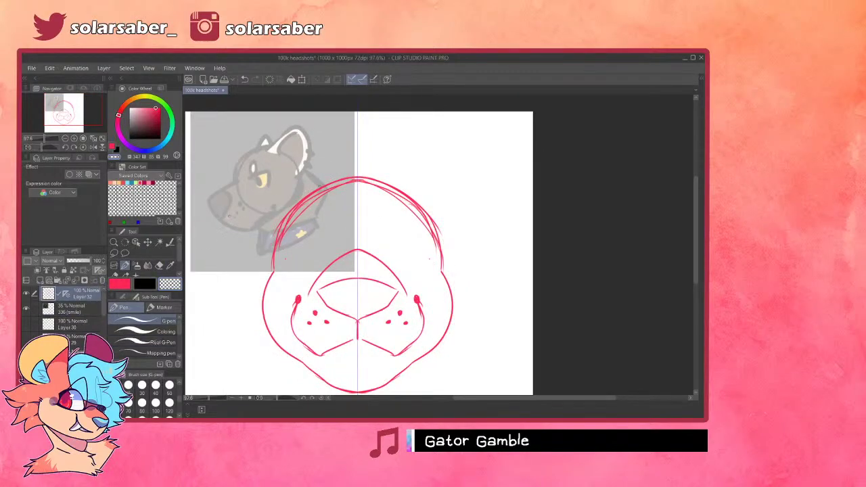
- Lasso the crown strokes, enlarge them slightly around the symmetry axis, and clear the selection
key(m)
mouse_move(359, 162)
mouse_down()
mouse_move(264, 222)
mouse_move(267, 263)
mouse_move(360, 236)
mouse_up()
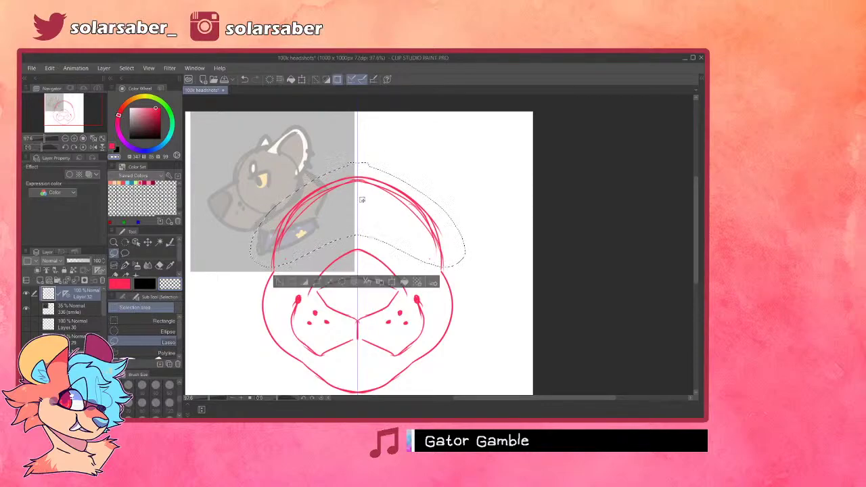
key(ctrl+t)
drag(465, 161, 474, 156)
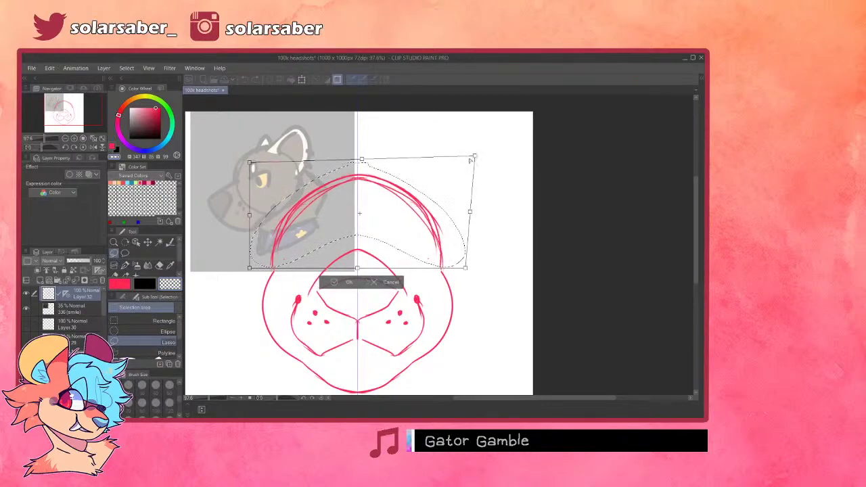
click(383, 283)
key(ctrl+t)
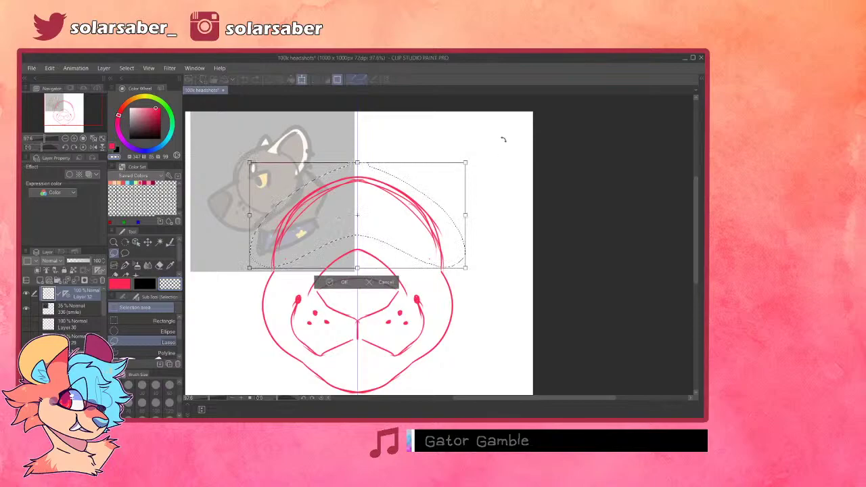
drag(466, 162, 457, 178)
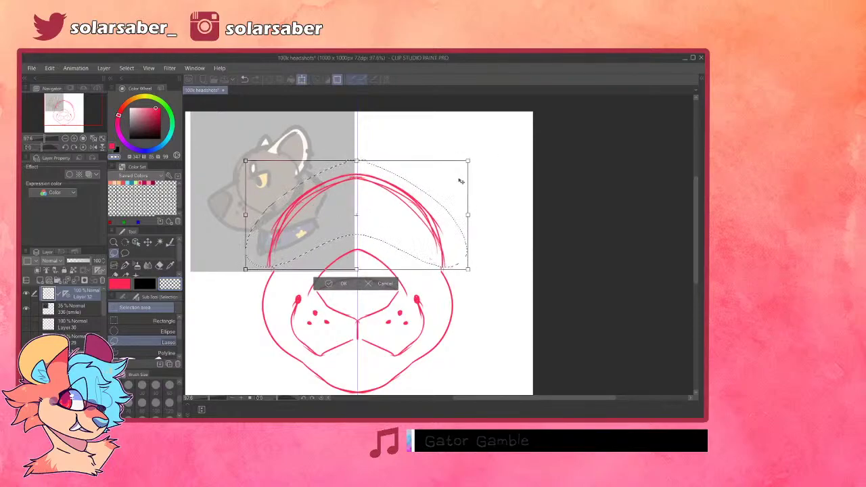
key(Return)
key(ctrl+d)
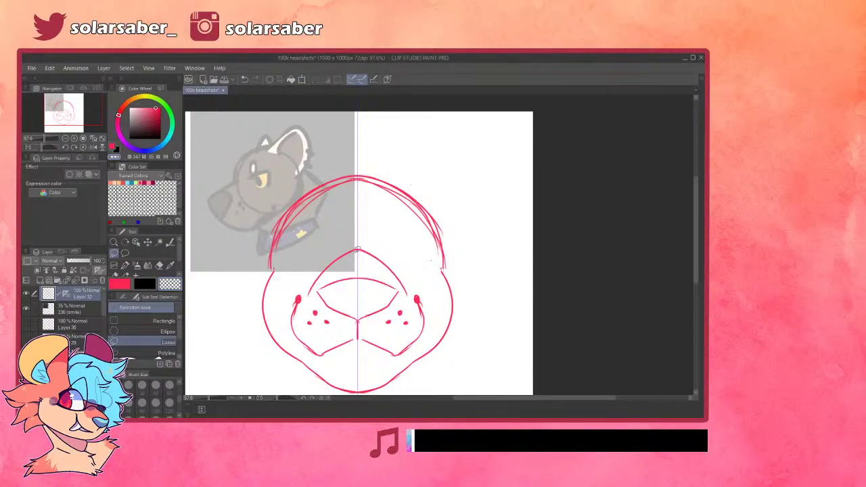
- Erase the doubled strokes along the crown with the Coloring pen set to transparent, leaving a cleaner contour
scroll(420, 260, down, 3)
scroll(348, 271, up, 3)
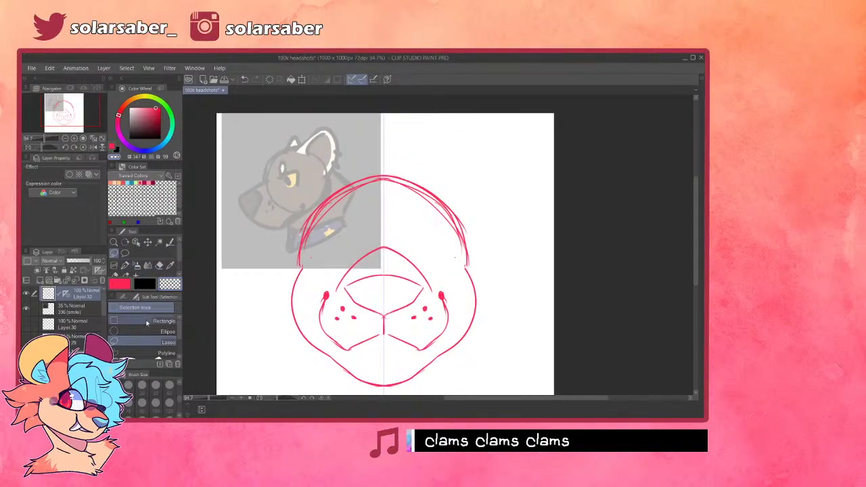
click(124, 264)
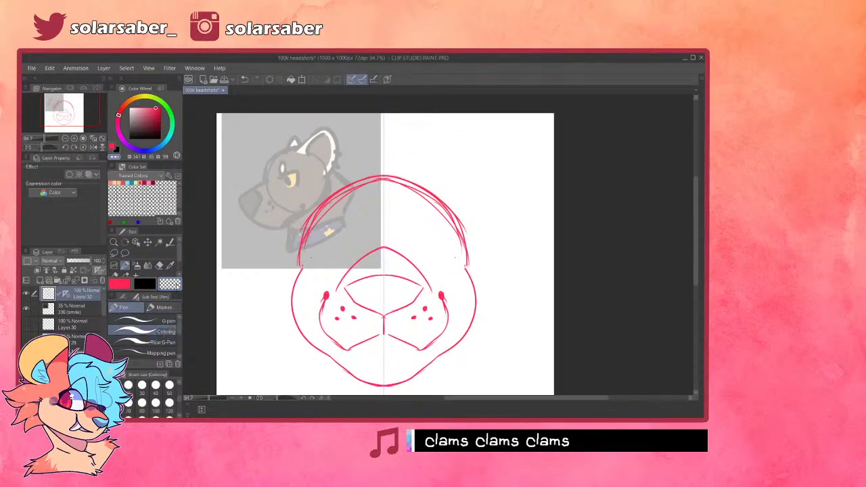
key(ctrl+z)
key(ctrl+z)
key(ctrl+z)
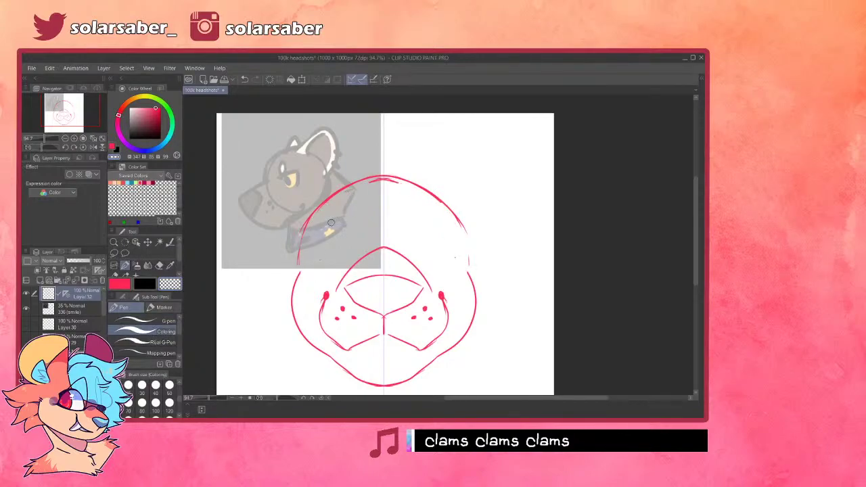
- Redraw the lower ends of the crown contour with the red G-pen so they meet the cheeks
click(143, 320)
drag(462, 224, 468, 272)
drag(308, 219, 299, 272)
key(ctrl+z)
drag(461, 222, 470, 272)
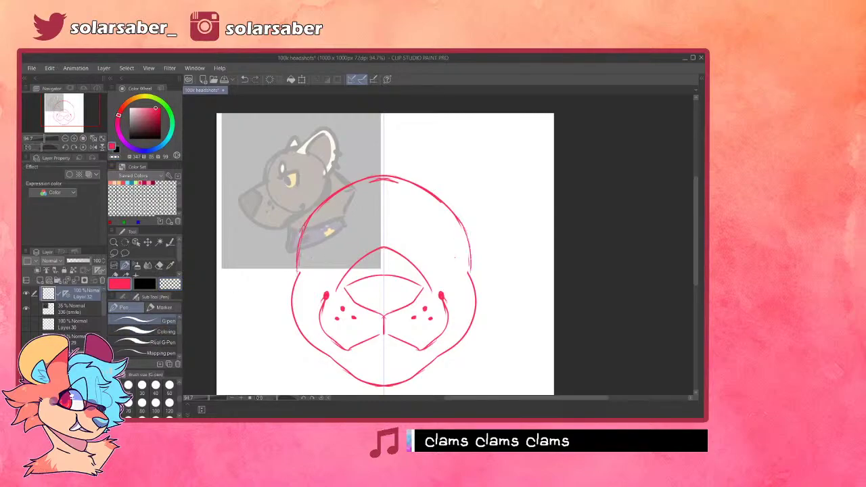
- Try sketching ear outlines rising from the upper sides of the head
scroll(455, 260, down, 2)
scroll(494, 271, up, 4)
scroll(523, 264, down, 3)
scroll(537, 198, up, 1)
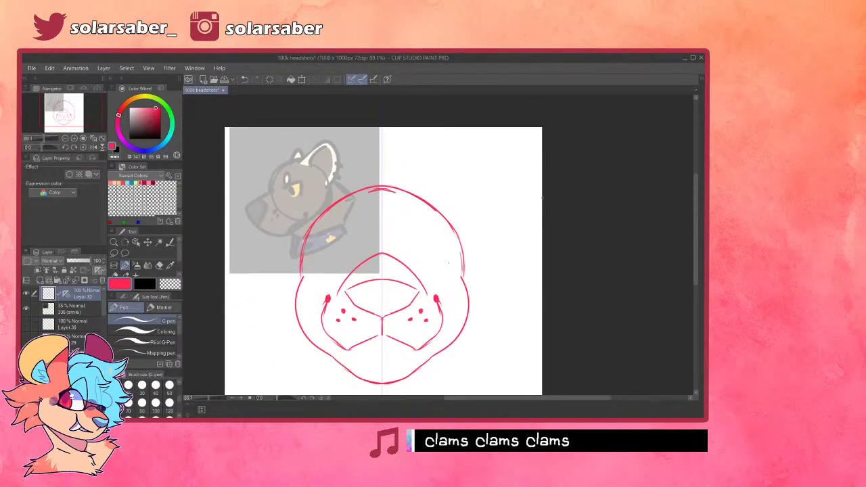
drag(425, 201, 466, 180)
key(ctrl+z)
mouse_move(428, 201)
mouse_down()
mouse_move(451, 188)
mouse_move(455, 162)
mouse_move(502, 261)
mouse_up()
key(ctrl+z)
key(ctrl+z)
key(ctrl+z)
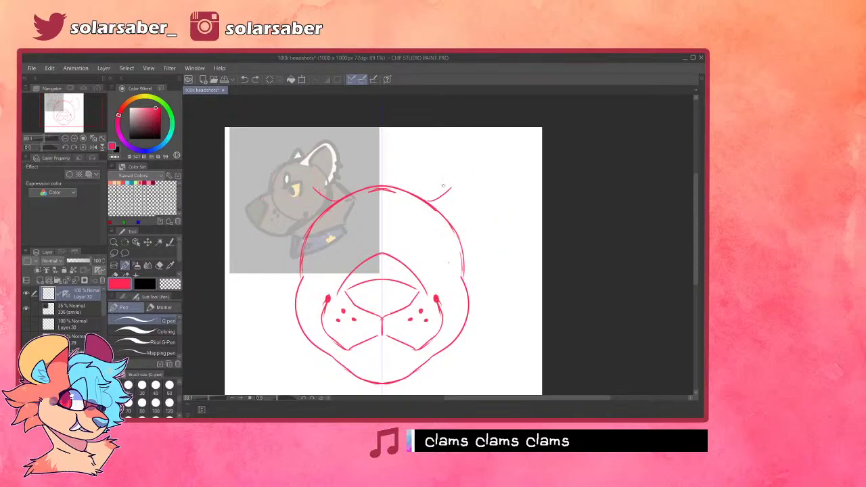
- Sketch large, rounded symmetrical ear outlines from the upper crown around to the sides of the head
drag(431, 203, 495, 255)
key(ctrl+z)
drag(430, 197, 501, 258)
key(ctrl+z)
mouse_move(426, 201)
mouse_down()
mouse_move(498, 249)
mouse_move(467, 254)
mouse_move(479, 169)
mouse_move(466, 266)
mouse_up()
key(ctrl+z)
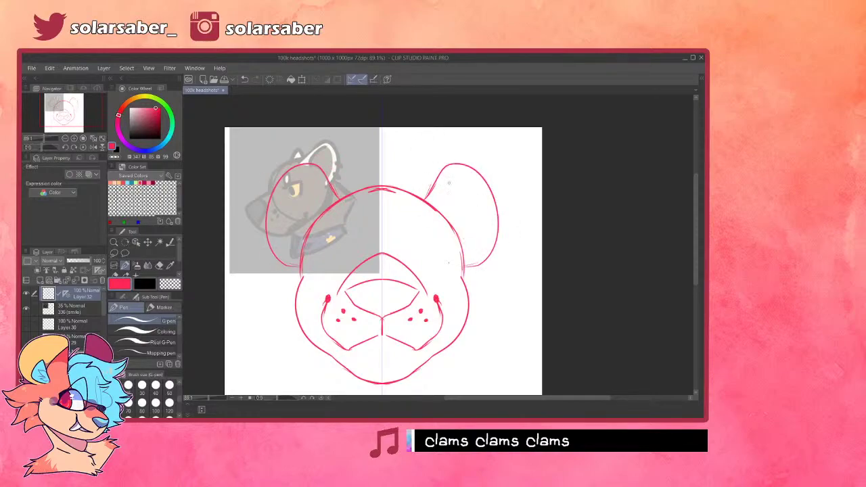
- Sketch the inner ear contours parallel to the outer edges, with a small fur point at each inner base
mouse_move(434, 202)
mouse_down()
mouse_move(470, 202)
mouse_move(444, 214)
mouse_move(493, 209)
mouse_move(463, 260)
mouse_up()
key(ctrl+z)
key(ctrl+z)
mouse_move(452, 215)
mouse_down()
mouse_move(473, 183)
mouse_move(457, 257)
mouse_up()
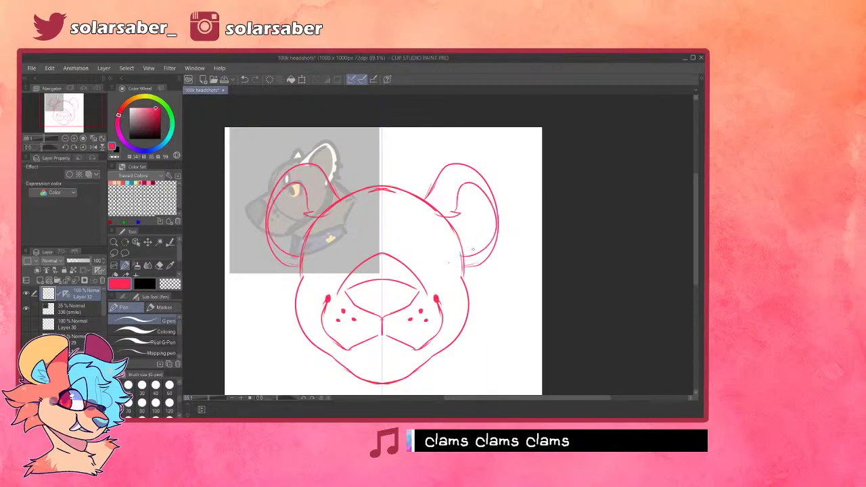
key(ctrl+z)
drag(452, 214, 463, 251)
key(ctrl+z)
mouse_move(453, 214)
mouse_down()
mouse_move(469, 184)
mouse_move(477, 251)
mouse_up()
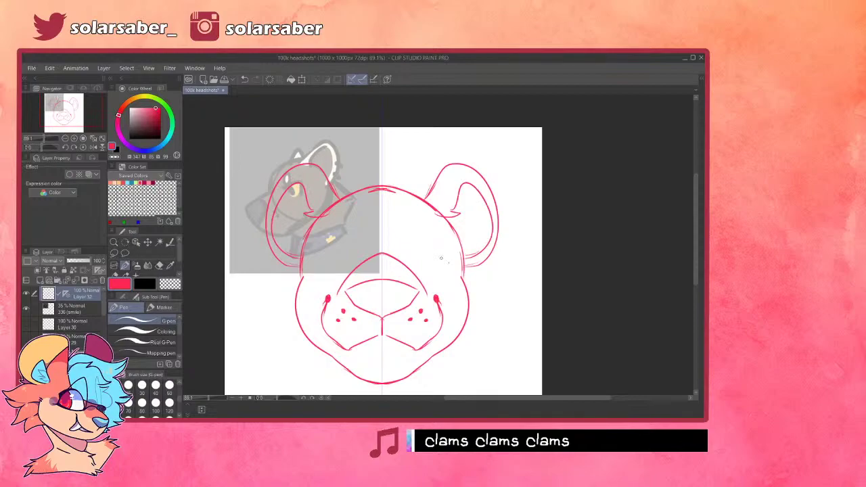
- Stretch the whole head sketch slightly wider
scroll(440, 251, down, 2)
scroll(372, 165, up, 1)
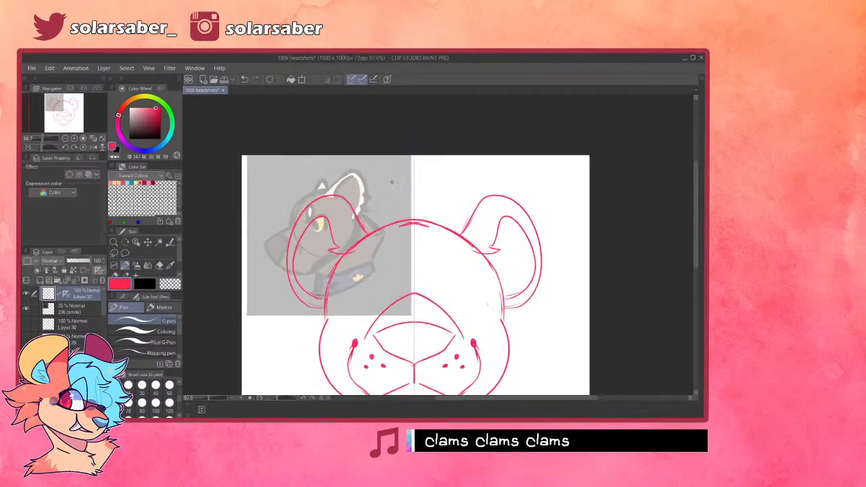
scroll(522, 255, down, 1)
scroll(539, 313, up, 1)
scroll(444, 318, down, 1)
scroll(445, 318, up, 2)
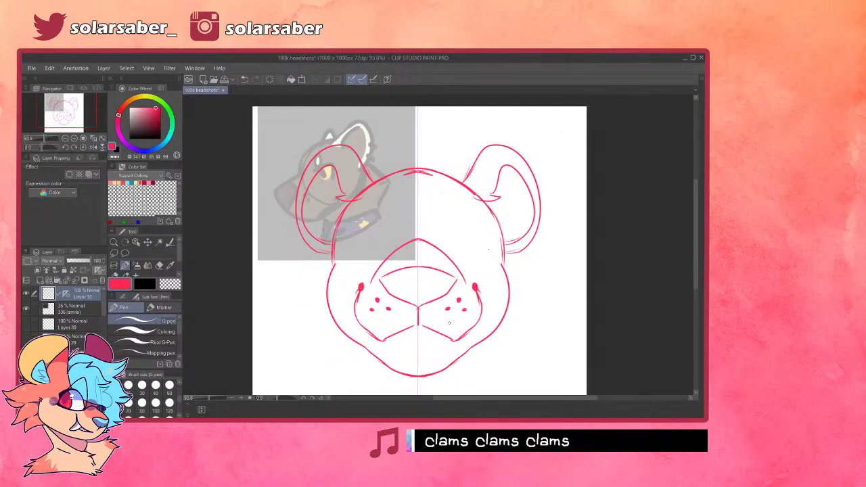
key(ctrl+t)
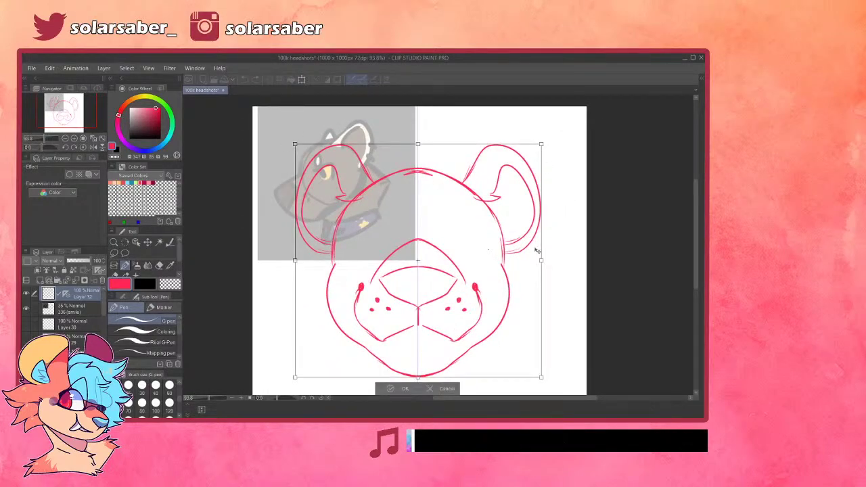
drag(543, 259, 552, 263)
click(408, 389)
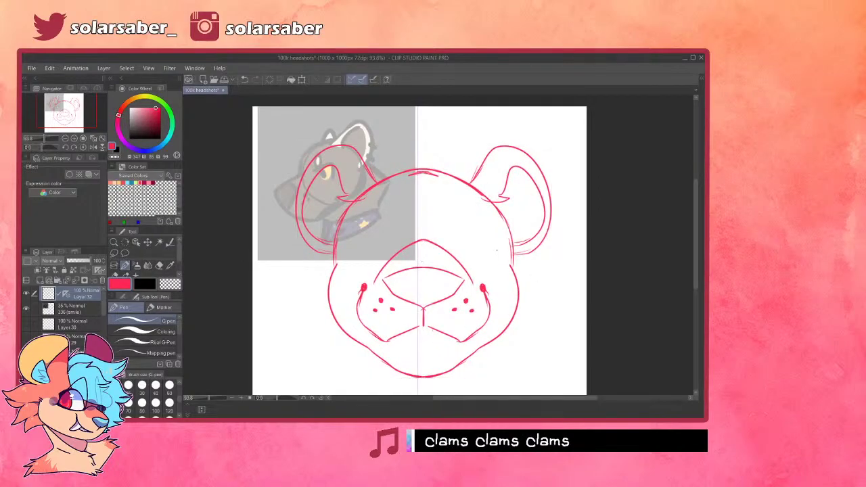
- Move the head sketch layer so that the face is centred on the symmetry axis again
scroll(446, 221, down, 3)
scroll(455, 273, up, 5)
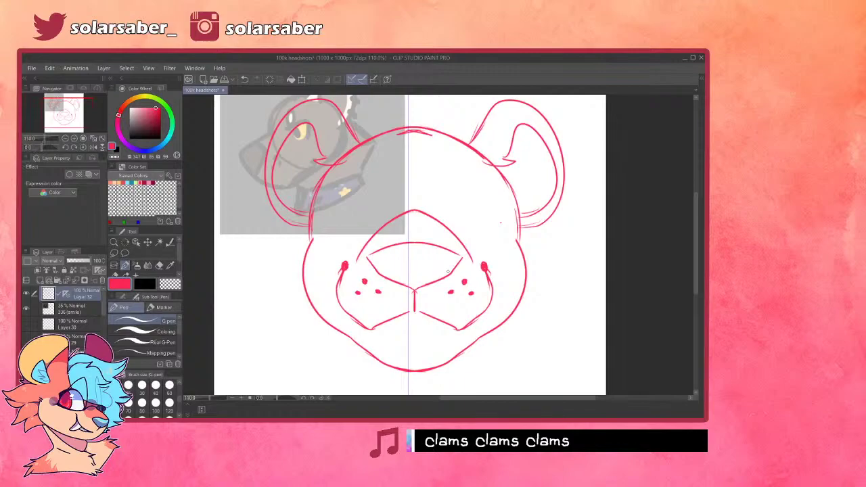
key(o)
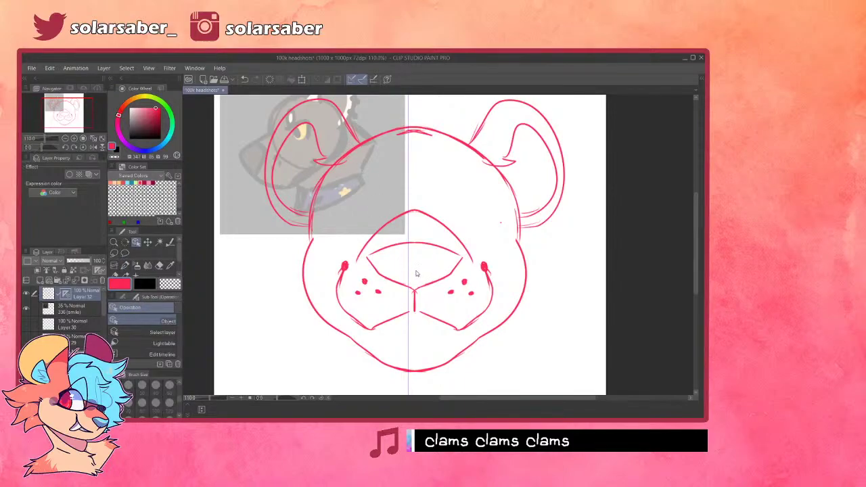
drag(411, 273, 416, 274)
scroll(446, 249, down, 2)
key(k)
mouse_move(450, 248)
mouse_down()
mouse_move(441, 260)
mouse_move(447, 247)
mouse_move(447, 256)
mouse_up()
scroll(448, 254, up, 2)
scroll(446, 237, up, 1)
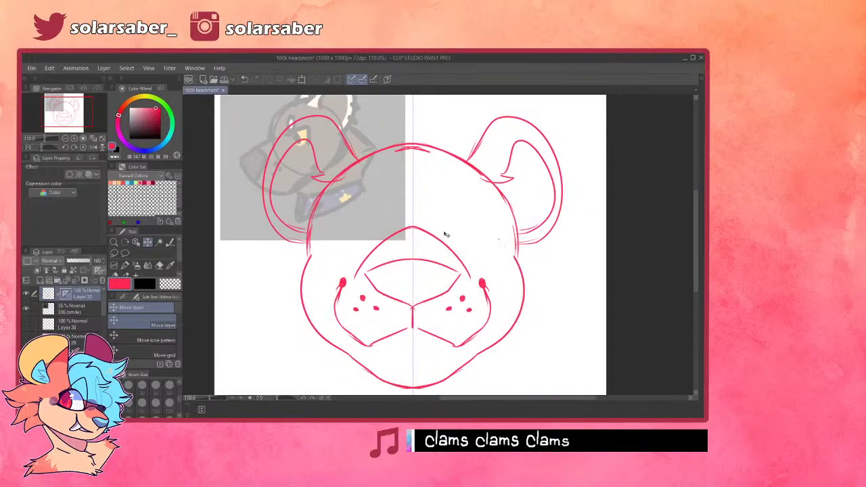
- Sketch jagged fur tufts outside both cheeks, and erase the head lines that cross the ears and fur
key(p)
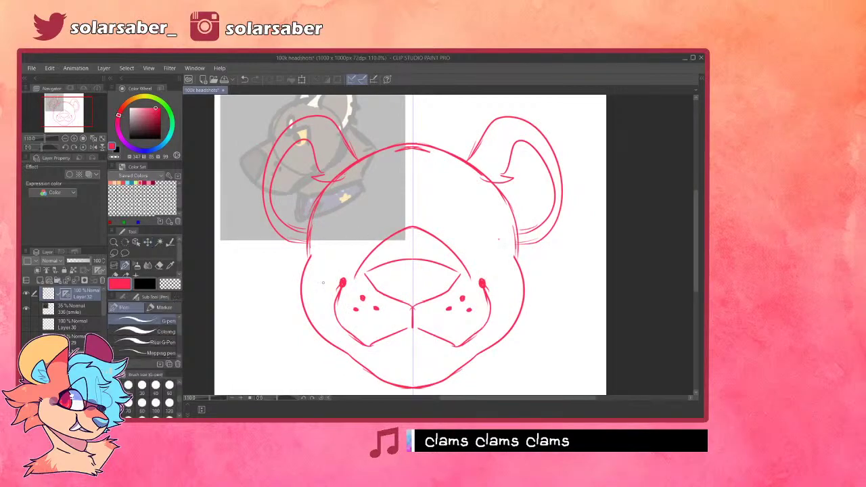
scroll(331, 299, down, 2)
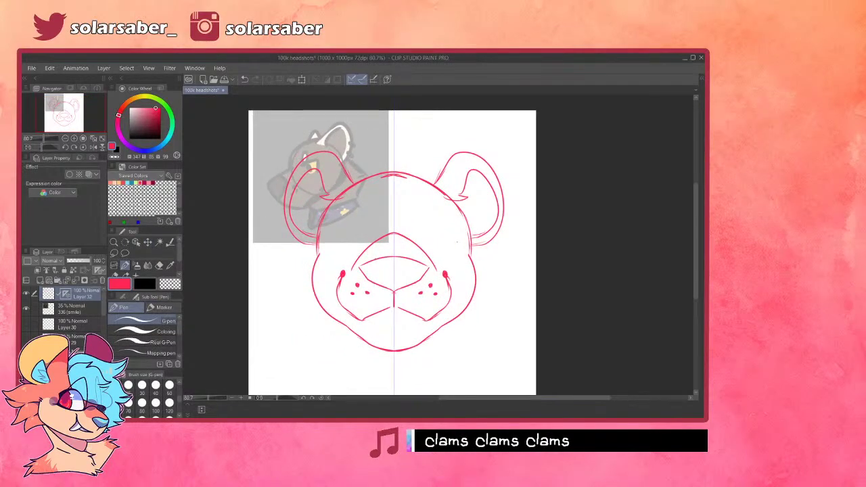
mouse_move(335, 201)
mouse_down()
mouse_move(281, 264)
mouse_move(303, 275)
mouse_up()
key(ctrl+z)
mouse_move(337, 199)
mouse_down()
mouse_move(276, 275)
mouse_move(298, 287)
mouse_move(290, 314)
mouse_move(311, 330)
mouse_move(355, 338)
mouse_up()
key(ctrl+z)
mouse_move(338, 200)
mouse_down()
mouse_move(297, 276)
mouse_move(311, 318)
mouse_move(306, 333)
mouse_move(357, 338)
mouse_up()
key(ctrl+z)
drag(312, 317, 352, 338)
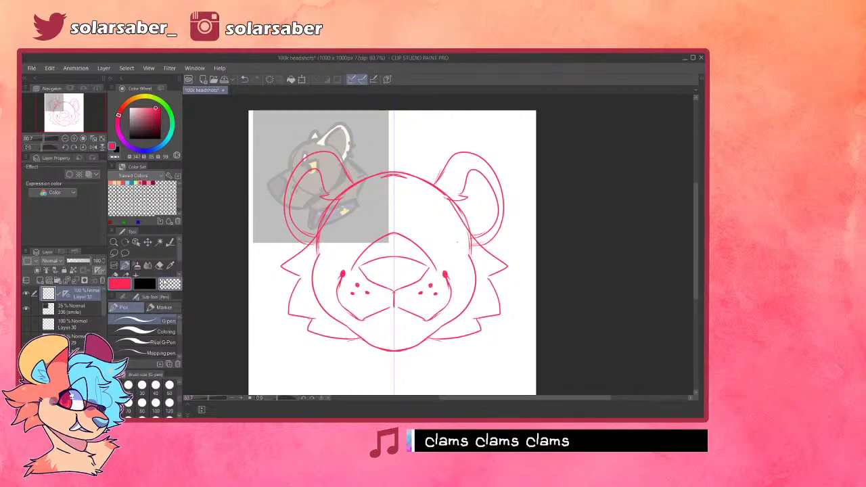
click(152, 331)
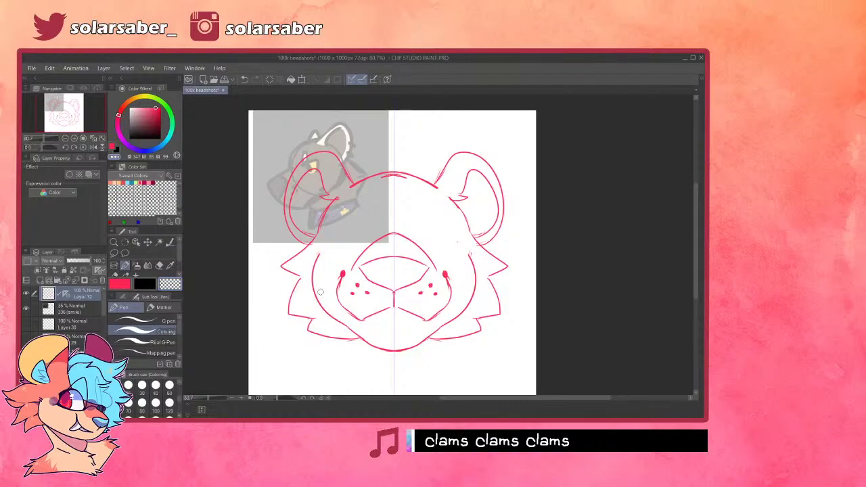
click(145, 320)
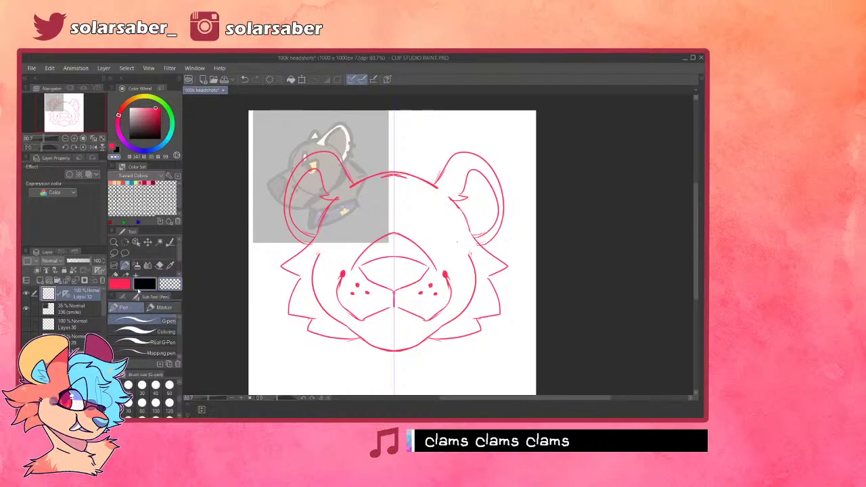
- Sketch two tall oval eyes symmetrically above the muzzle, with their inner edges meeting the muzzle bridge
scroll(429, 258, up, 2)
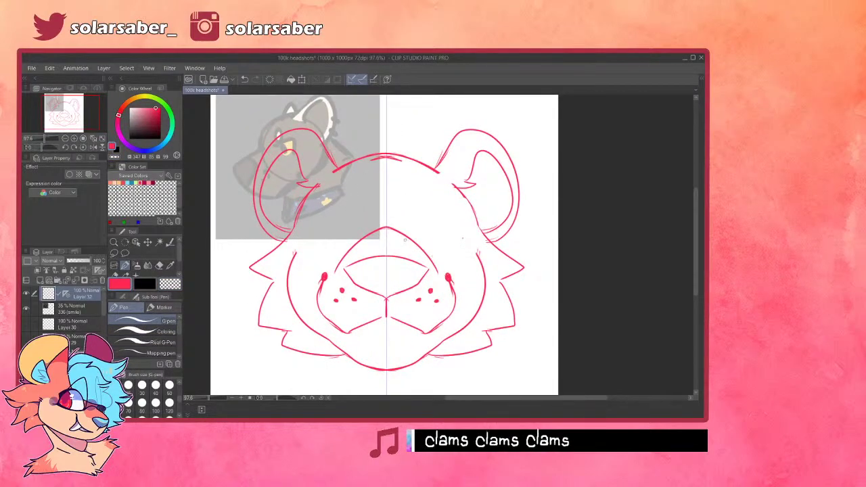
mouse_move(404, 232)
mouse_down()
mouse_move(438, 266)
mouse_move(399, 221)
mouse_move(426, 268)
mouse_move(420, 194)
mouse_move(406, 236)
mouse_up()
key(ctrl+z)
key(ctrl+z)
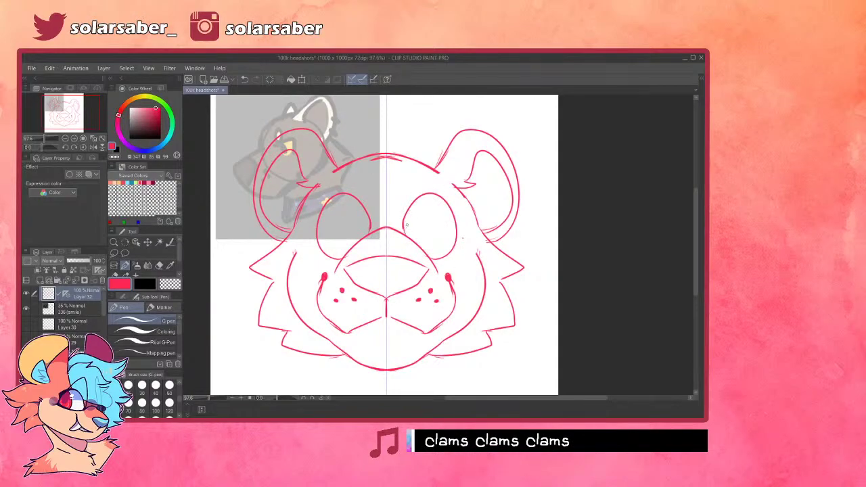
- Add a small oval brow marking above each eye and short cheek lines beneath the eyes' outer edges
drag(419, 165, 411, 172)
key(ctrl+z)
drag(465, 257, 463, 246)
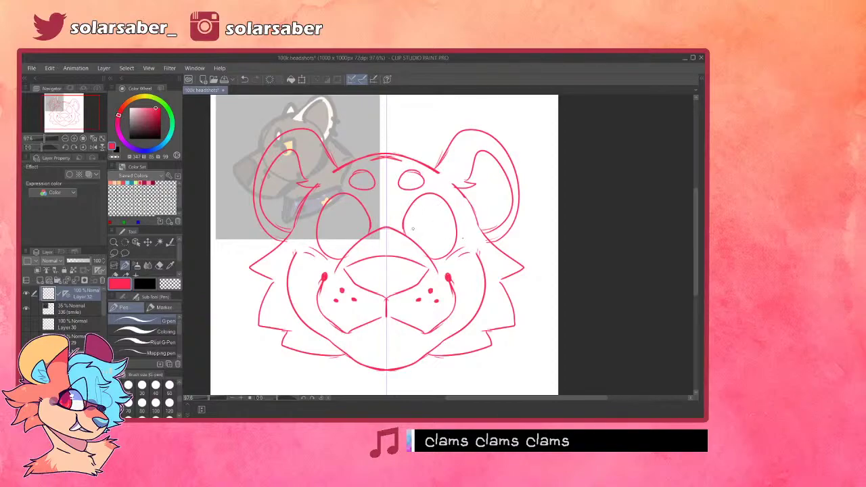
- Sketch a tall oval iris inside each eye, set towards the muzzle bridge
mouse_move(408, 237)
mouse_down()
mouse_move(438, 224)
mouse_move(434, 248)
mouse_move(441, 249)
mouse_move(433, 258)
mouse_move(408, 241)
mouse_up()
key(ctrl+z)
key(ctrl+z)
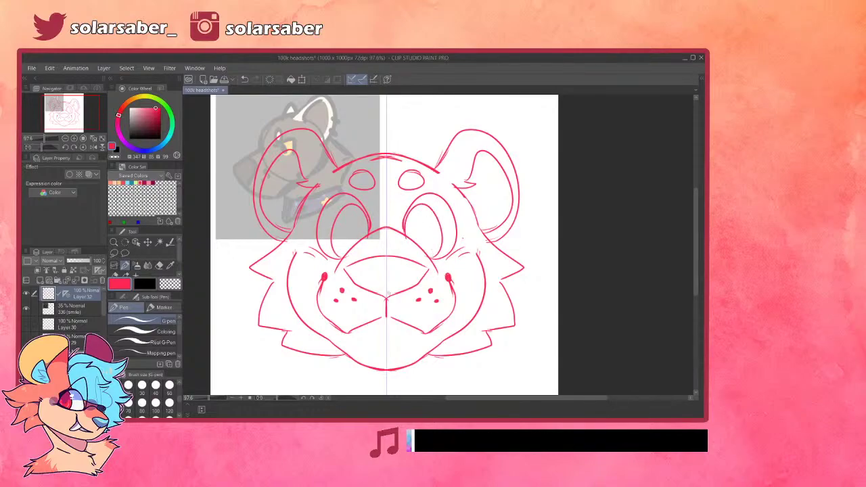
- Refine the jaw beneath the muzzle into a distinct rounded chin, with short lines rising at both sides
scroll(387, 295, down, 4)
scroll(399, 298, up, 3)
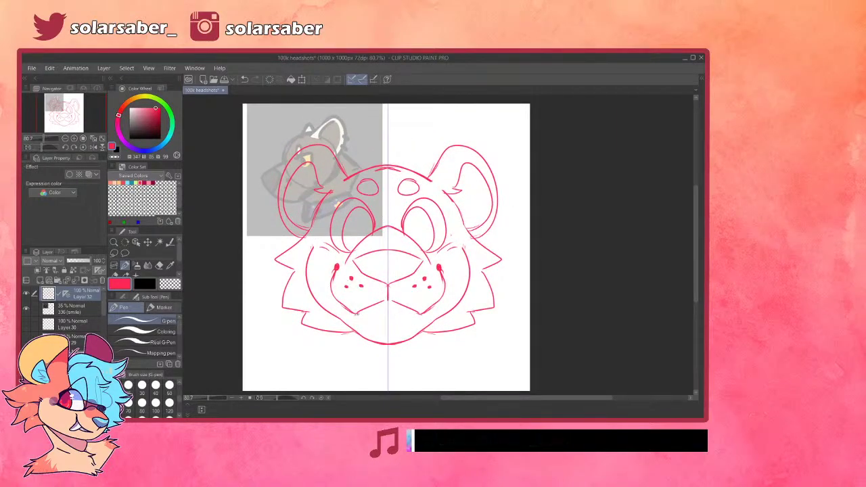
key(ctrl+z)
key(c)
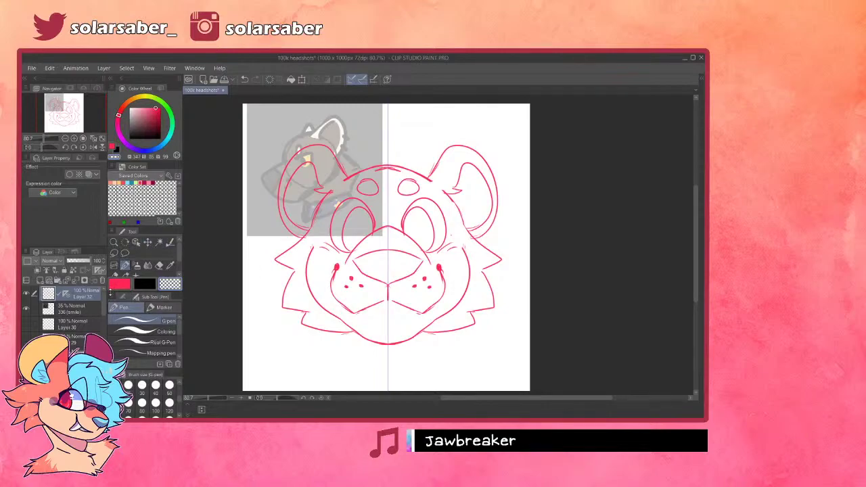
click(118, 286)
key(p)
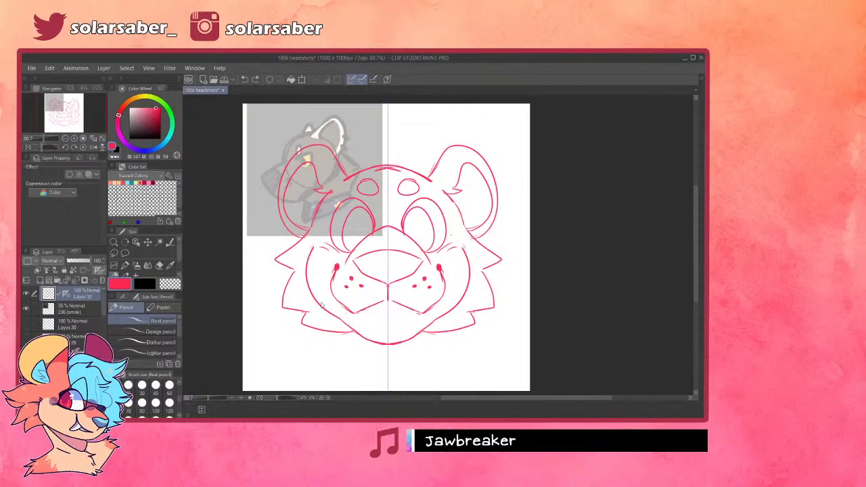
click(125, 265)
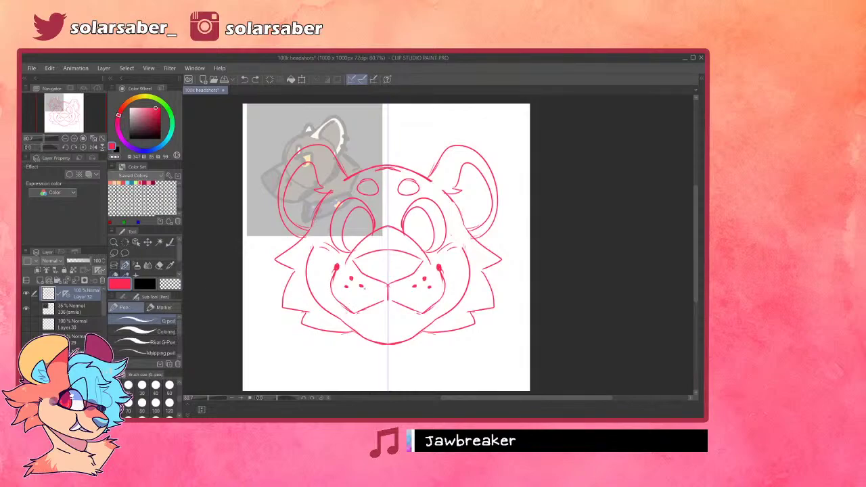
mouse_move(350, 309)
mouse_down()
mouse_move(362, 339)
mouse_move(355, 331)
mouse_up()
key(ctrl+z)
key(ctrl+z)
key(ctrl+z)
key(ctrl+z)
scroll(381, 304, down, 2)
scroll(415, 268, up, 3)
scroll(418, 248, down, 2)
scroll(399, 196, up, 2)
scroll(399, 196, down, 2)
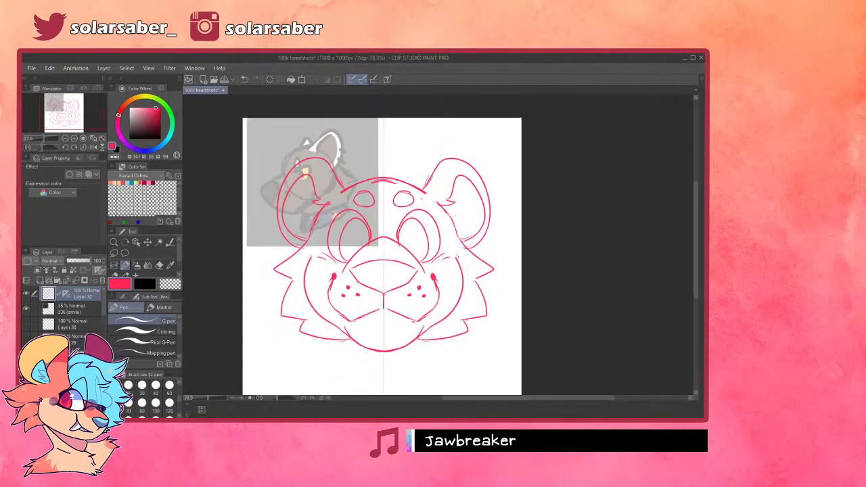
- Delete the symmetry ruler from the sketch layer and return to the G-pen
scroll(399, 196, up, 1)
scroll(385, 247, down, 1)
scroll(385, 247, up, 2)
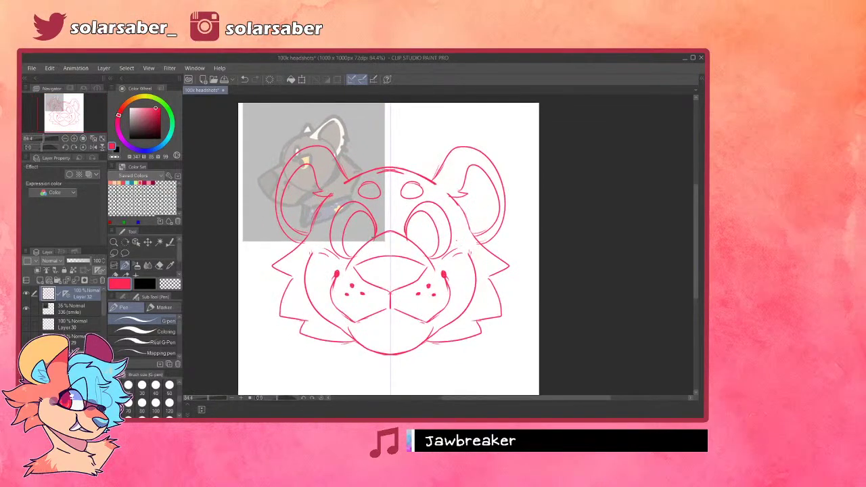
key(o)
click(390, 191)
key(Delete)
scroll(487, 161, up, 4)
key(p)
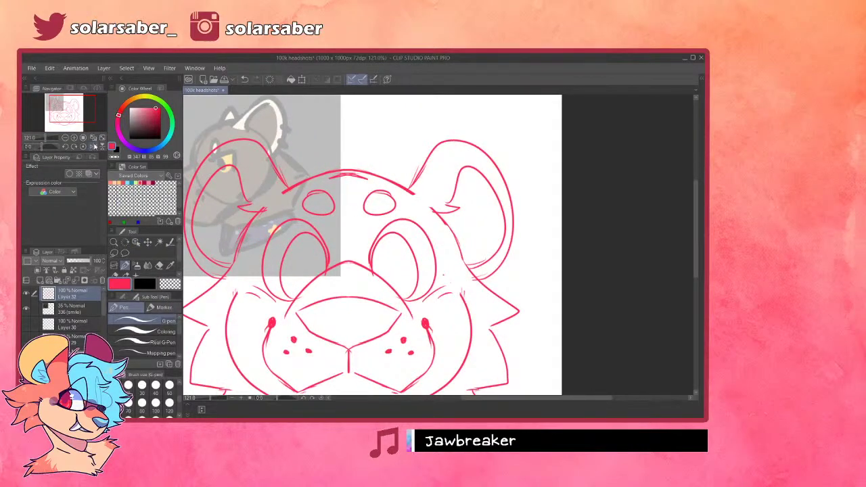
- With the canvas view mirrored, sketch two hoop earrings on one ear's outer rim, restore the view and erase the overlapped lines
click(92, 146)
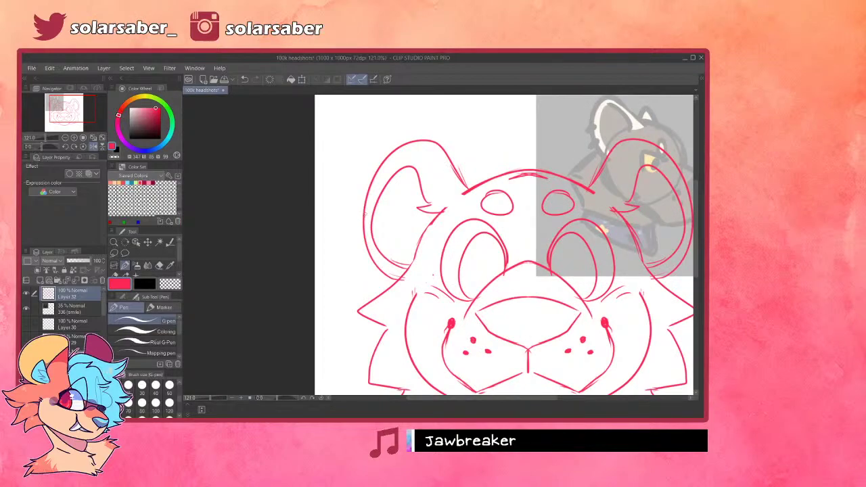
key(ctrl+z)
drag(362, 216, 370, 224)
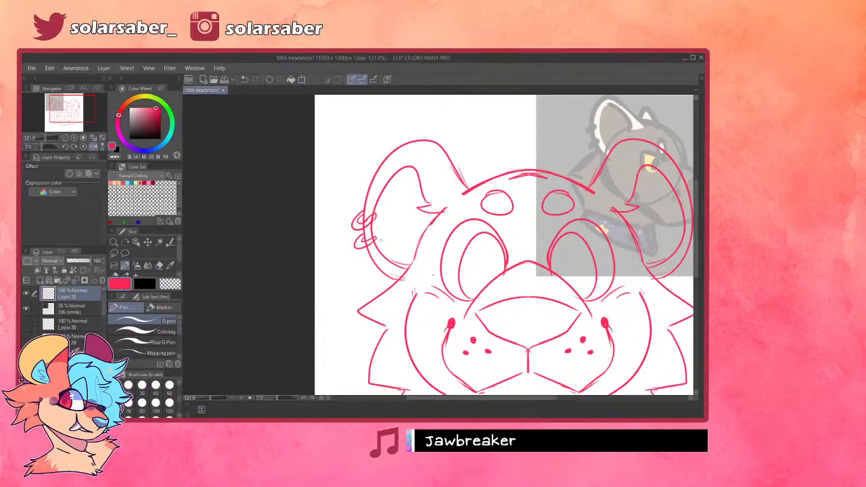
scroll(369, 239, down, 2)
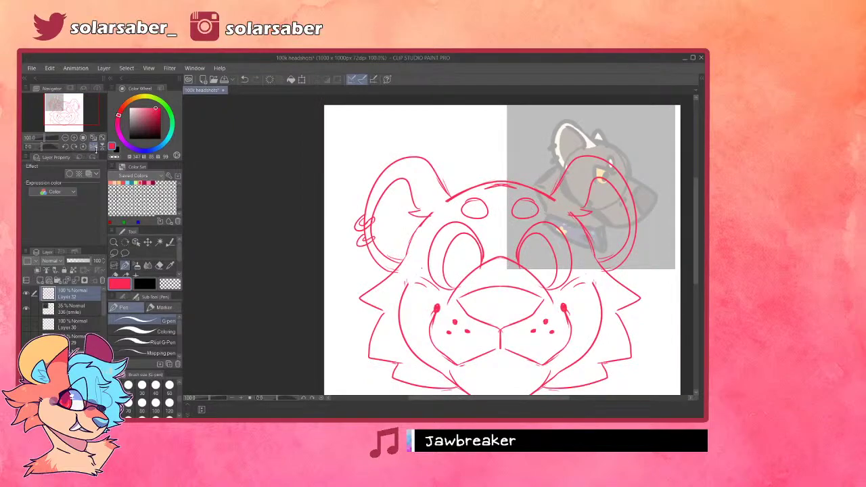
click(94, 147)
scroll(534, 247, up, 6)
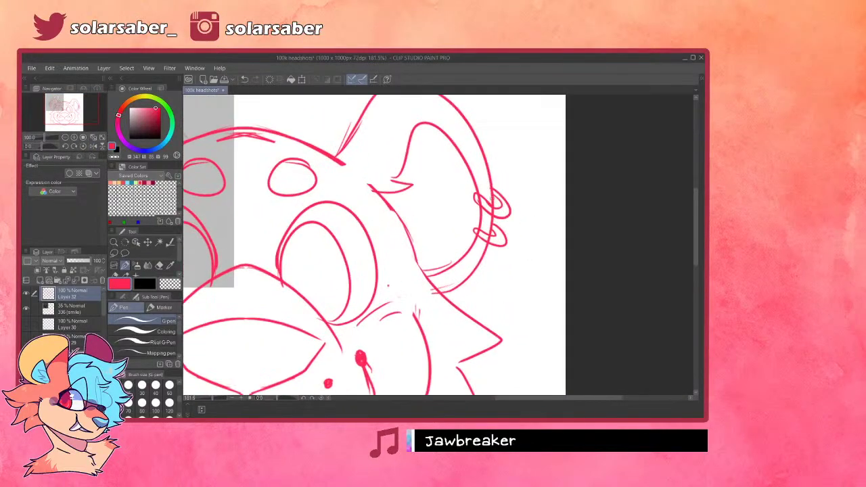
scroll(491, 200, up, 5)
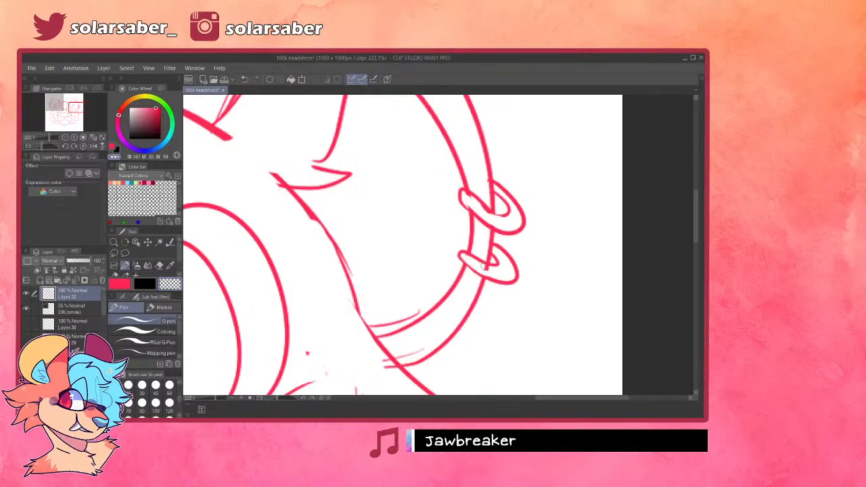
scroll(481, 301, down, 8)
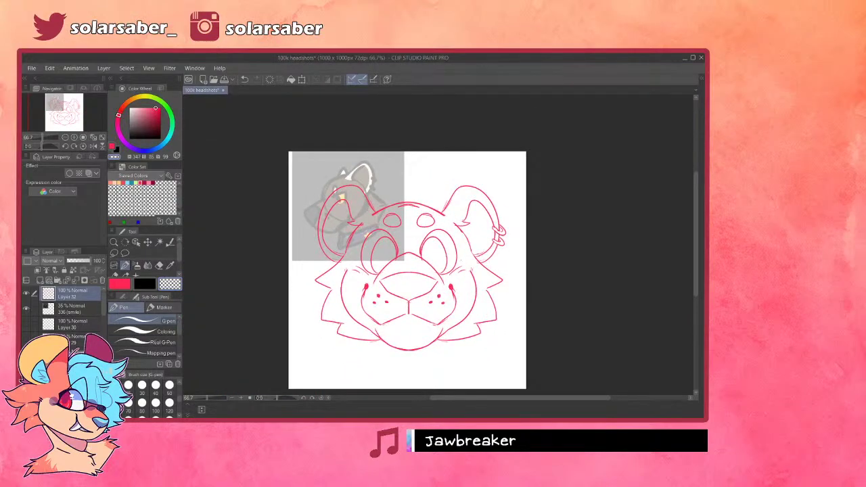
scroll(360, 299, up, 5)
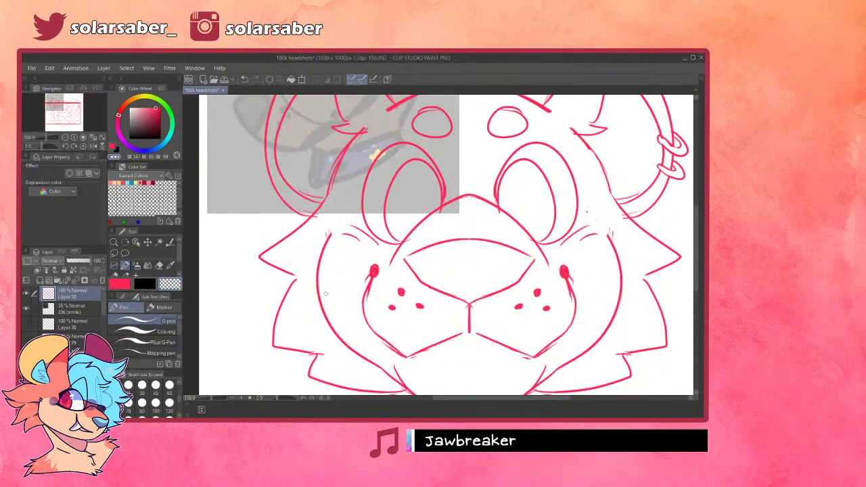
key(ctrl+z)
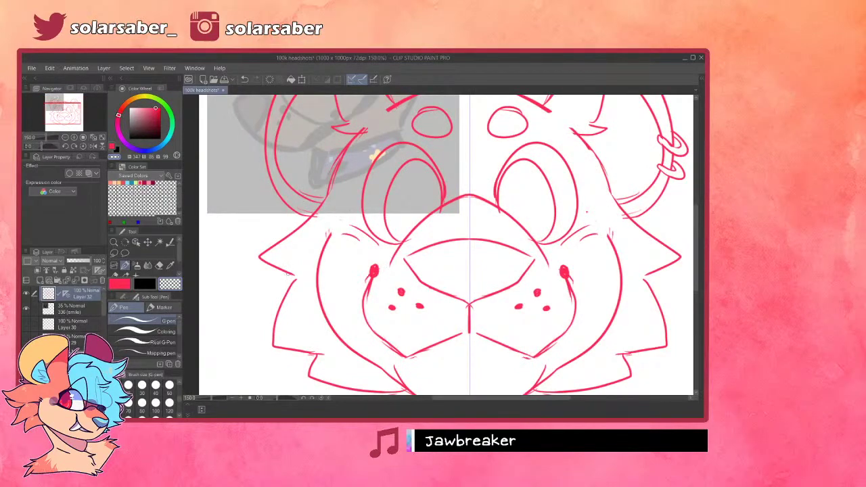
click(119, 284)
key(ctrl+z)
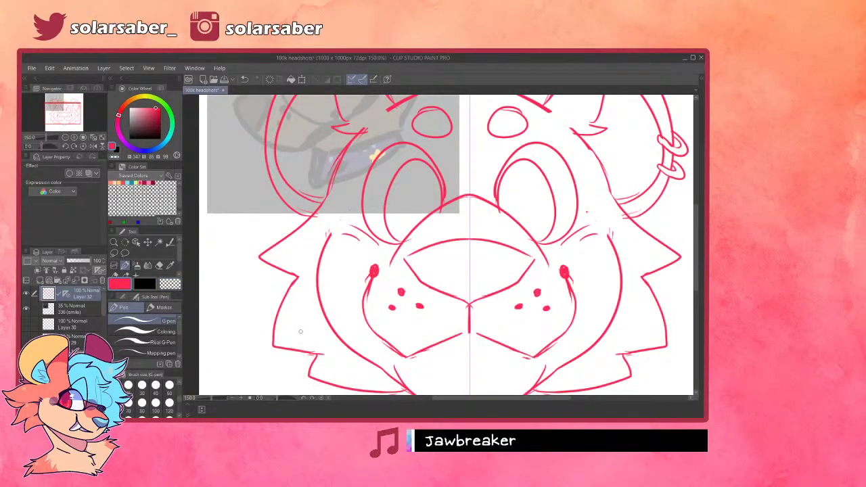
scroll(311, 318, down, 3)
scroll(414, 115, up, 4)
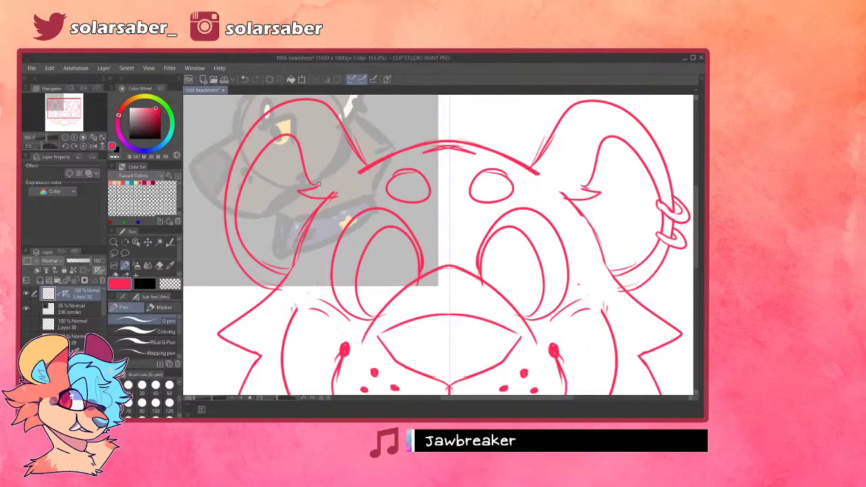
scroll(316, 229, down, 4)
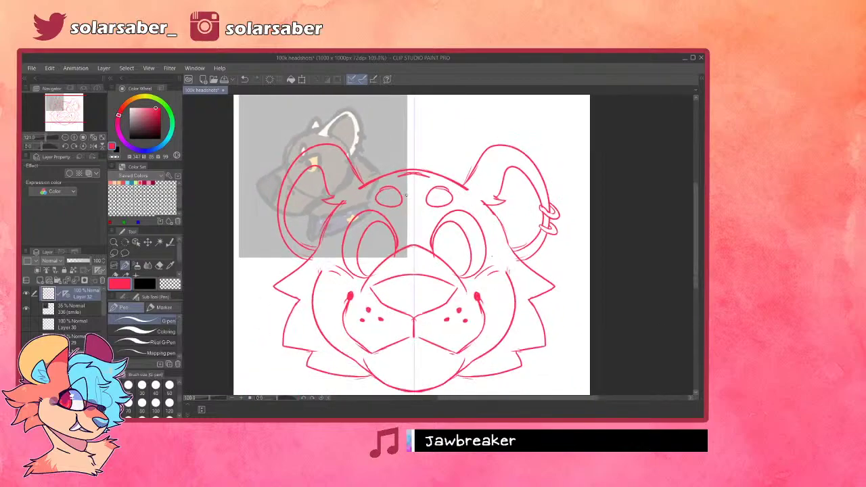
scroll(442, 303, up, 2)
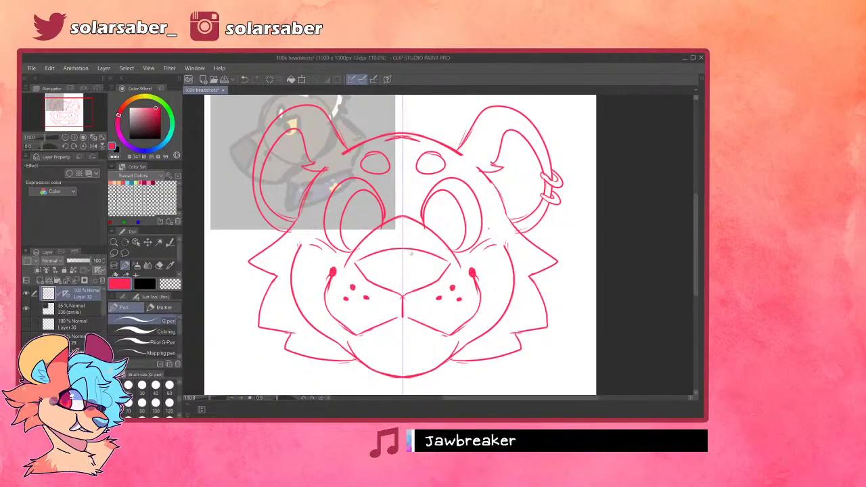
key(o)
key(Delete)
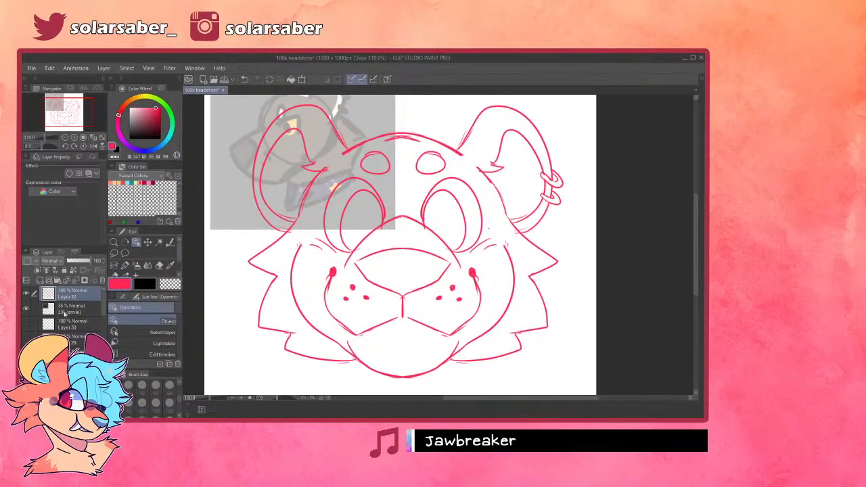
- Create a new layer between the head sketch and the reference image for the base colour
click(65, 312)
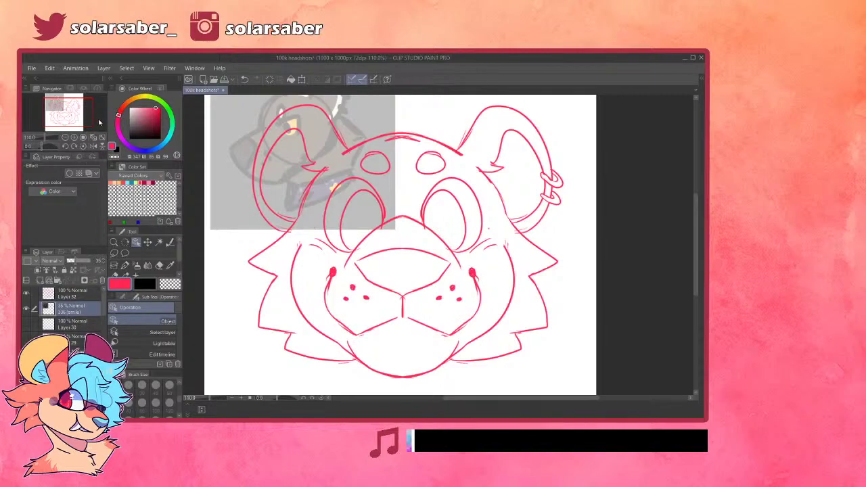
key(ctrl+shift+n)
scroll(361, 194, down, 3)
scroll(245, 392, down, 1)
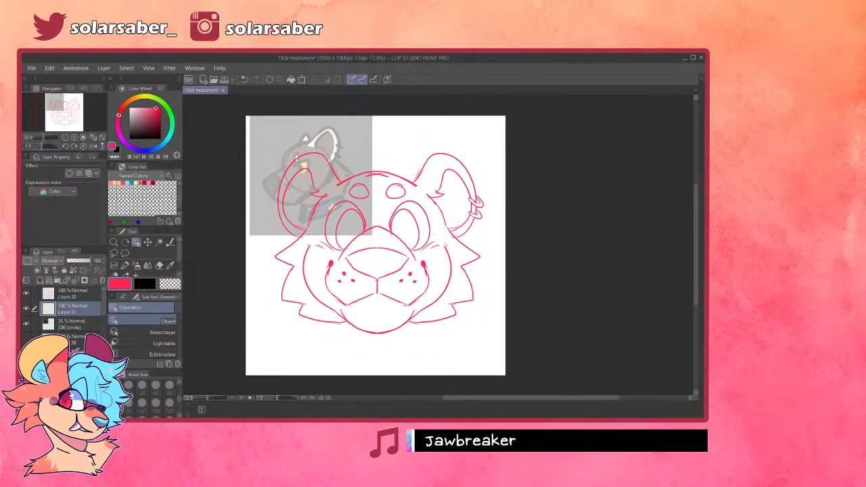
- Raise the reference image to full opacity and move it to the canvas's lower-left corner
click(80, 324)
drag(83, 261, 95, 261)
key(k)
drag(359, 195, 336, 329)
scroll(336, 329, up, 1)
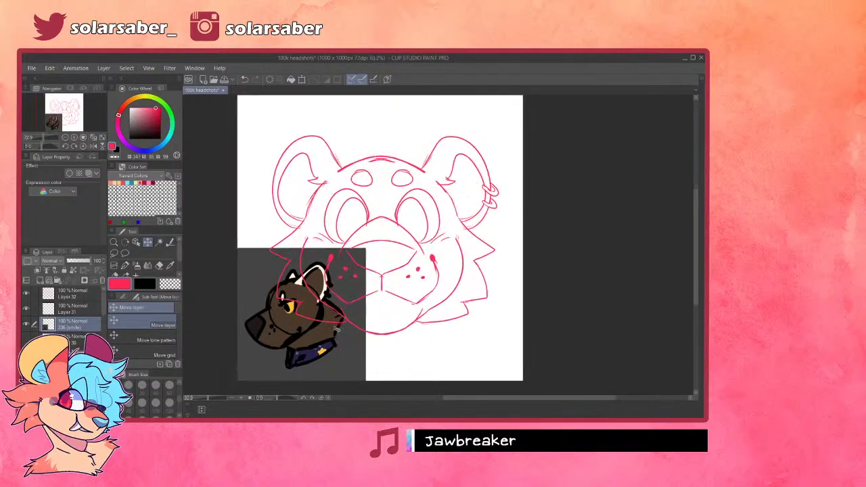
- Sample the brown fur colour from the reference image and hide the reference layer
scroll(317, 326, up, 5)
alt+click(275, 321)
scroll(278, 321, down, 4)
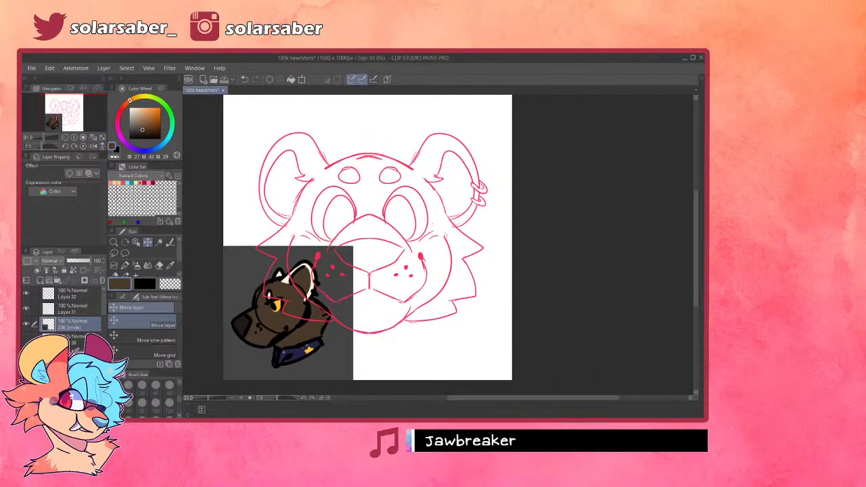
click(26, 325)
click(76, 309)
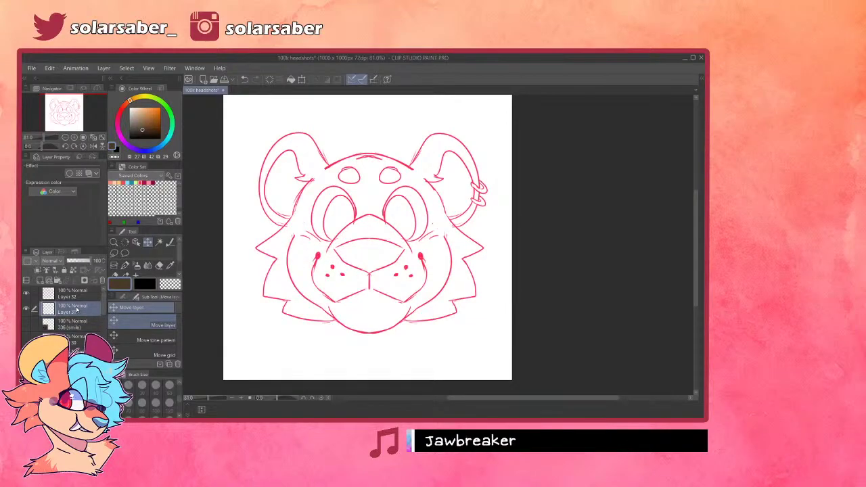
- Recolour all the head sketch lines on the top layer from the drawing colour, black
click(77, 293)
scroll(241, 277, down, 2)
scroll(260, 247, up, 1)
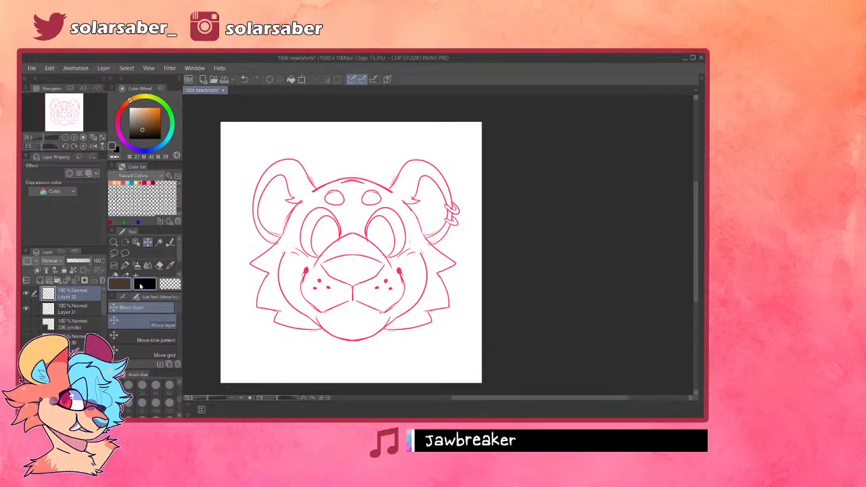
click(145, 285)
click(50, 69)
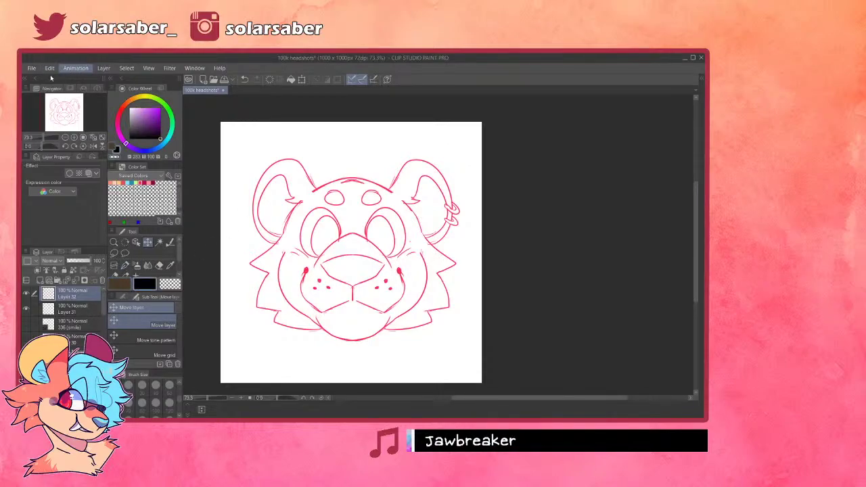
click(98, 215)
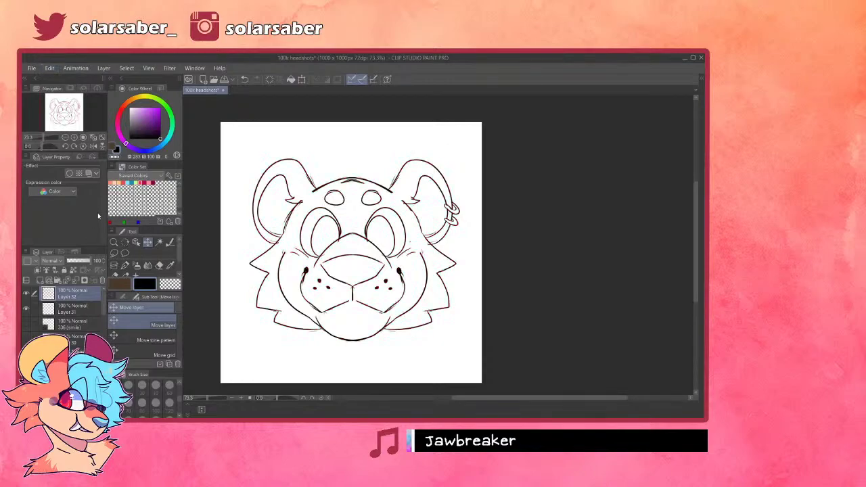
- Enclose and fill the whole head silhouette with the sampled brown on the layer beneath the line art
scroll(117, 270, down, 2)
click(113, 271)
click(83, 311)
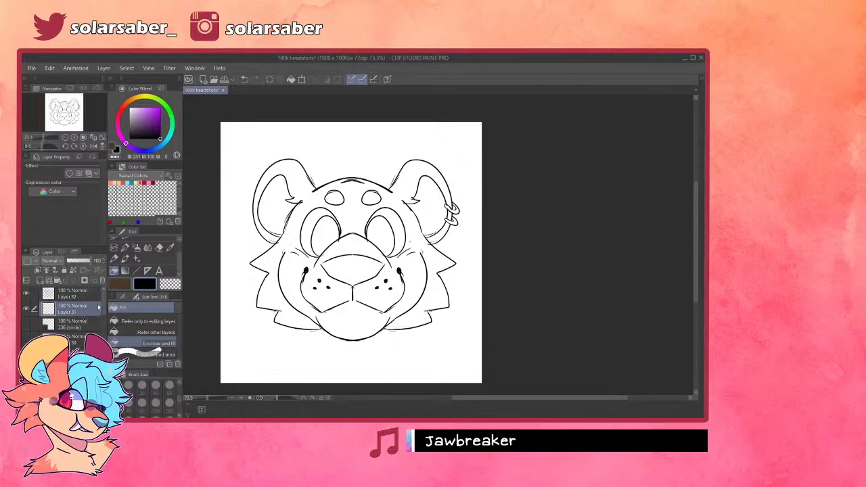
scroll(348, 175, down, 1)
mouse_move(288, 152)
mouse_down()
mouse_move(460, 328)
mouse_move(239, 259)
mouse_up()
key(ctrl+z)
click(120, 284)
mouse_move(372, 155)
mouse_down()
mouse_move(347, 142)
mouse_move(197, 216)
mouse_move(203, 264)
mouse_up()
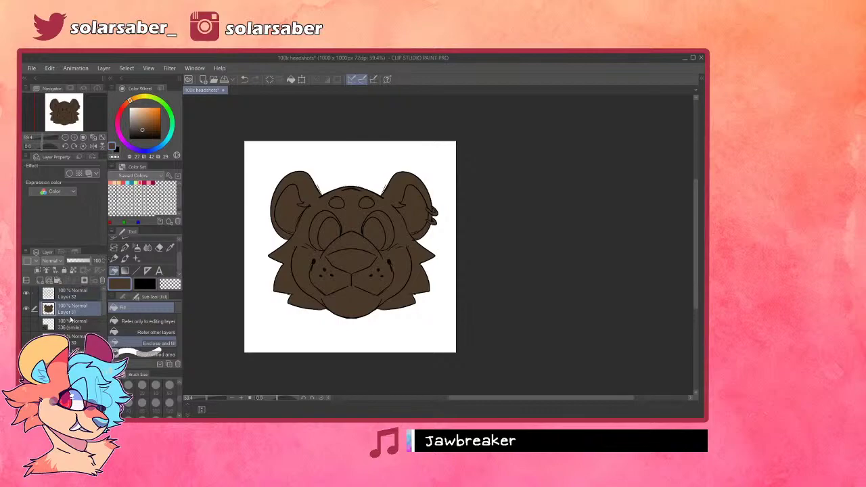
- Give the base colour layer a symmetry ruler, and enlarge the line art and base colour together slightly, keeping the head centred
drag(85, 305, 84, 304)
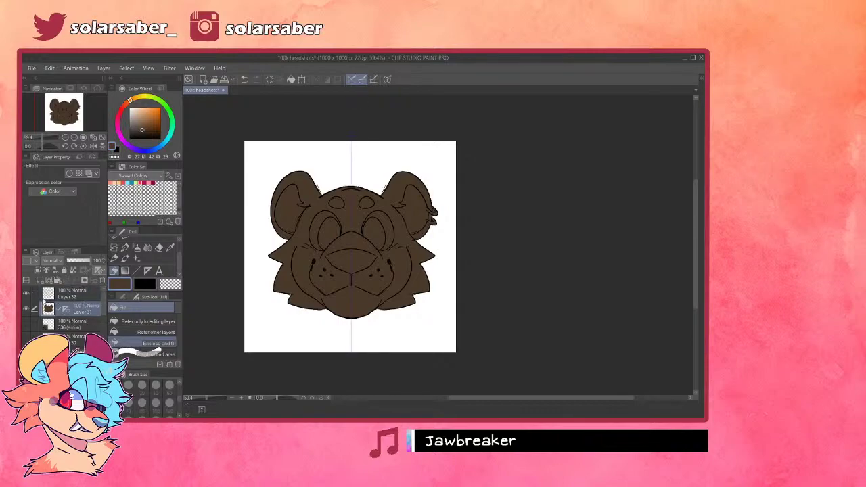
key(ctrl+t)
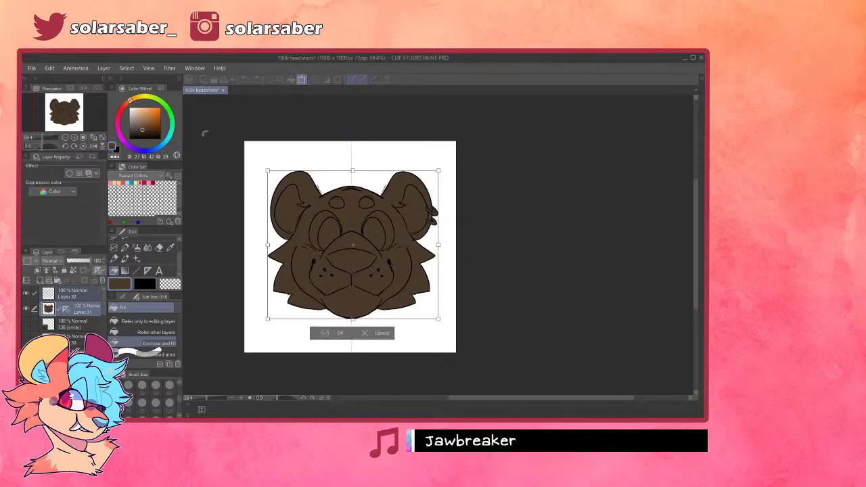
drag(267, 171, 254, 159)
drag(419, 234, 421, 242)
drag(352, 330, 355, 330)
click(326, 341)
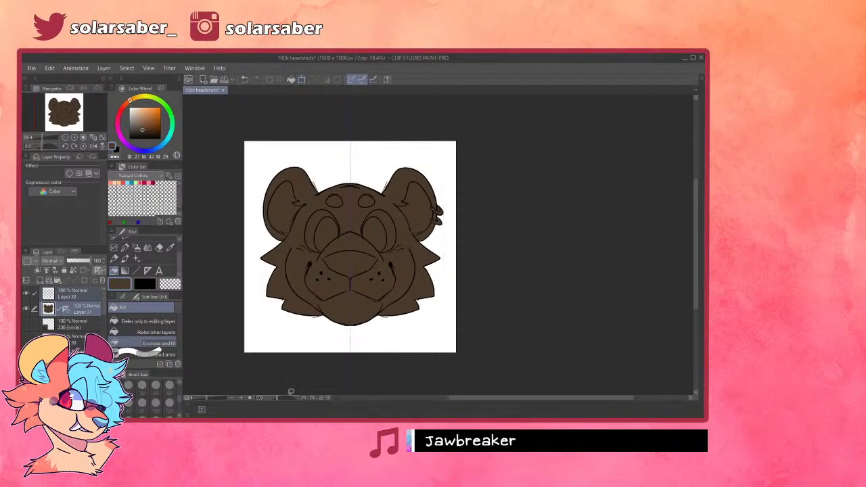
- Lock the transparent pixels of both the line art and base colour layers, leaving the line art layer selected
scroll(278, 286, up, 1)
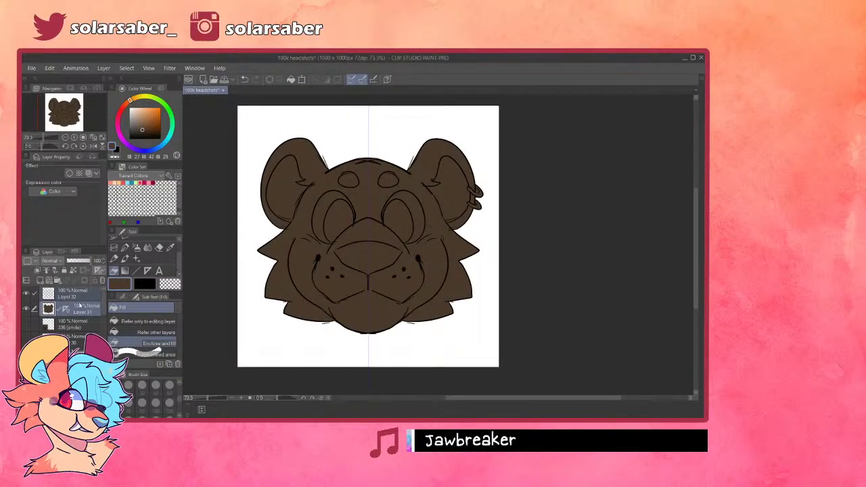
click(82, 295)
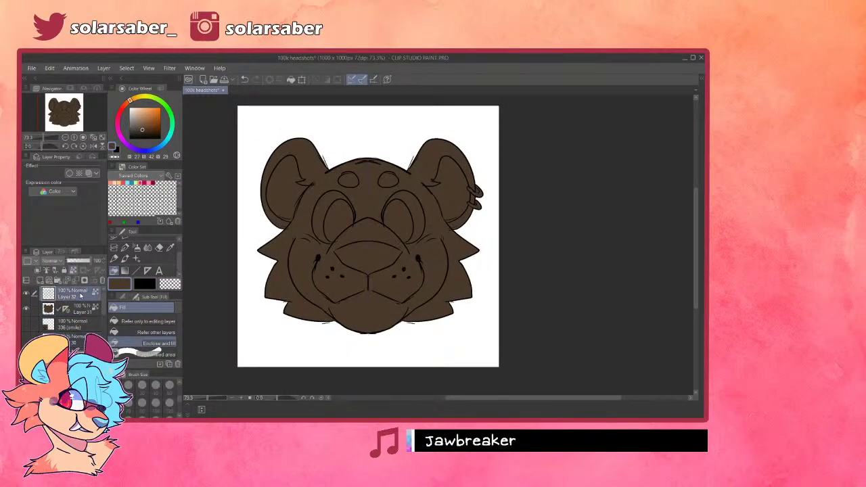
- Show the character reference beneath the head, shift it until its nose is visible past the cheek, and sample the dark nose colour
click(86, 319)
click(86, 309)
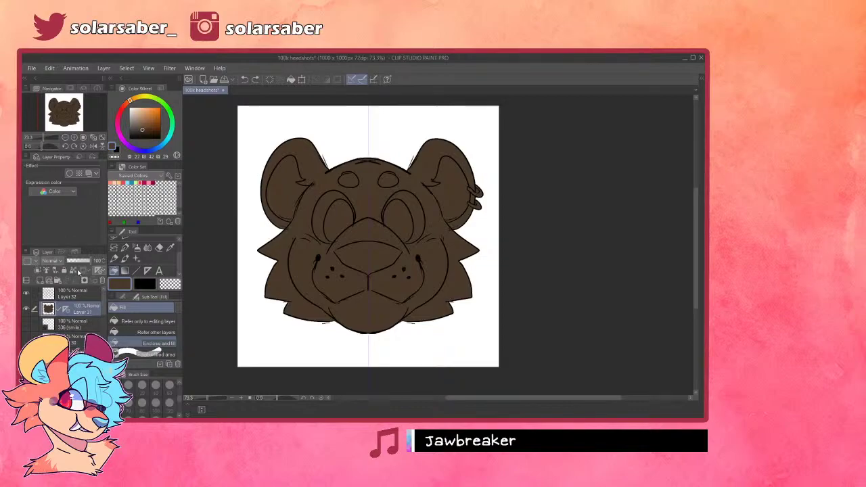
click(26, 325)
click(42, 325)
key(k)
drag(283, 300, 261, 220)
scroll(238, 236, up, 3)
alt+click(260, 219)
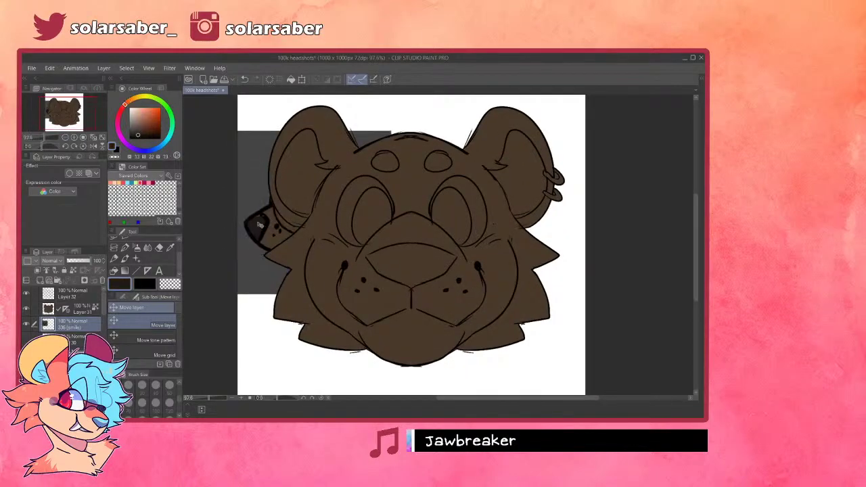
- Close the gaps at both corners of the nose outline with the G-pen in sampled black on the line art layer
click(78, 311)
scroll(433, 264, up, 3)
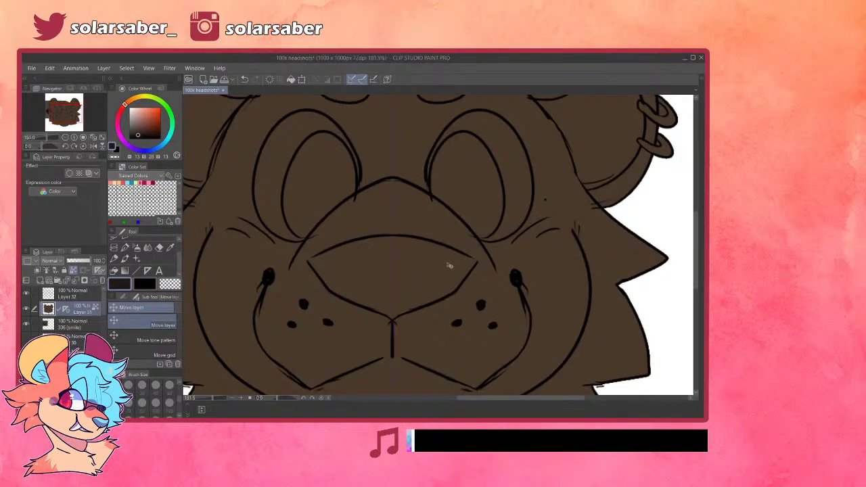
click(76, 295)
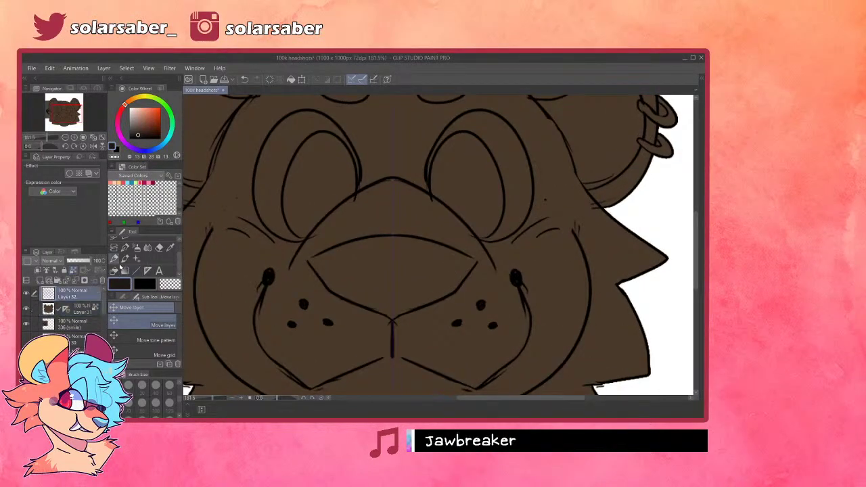
click(124, 259)
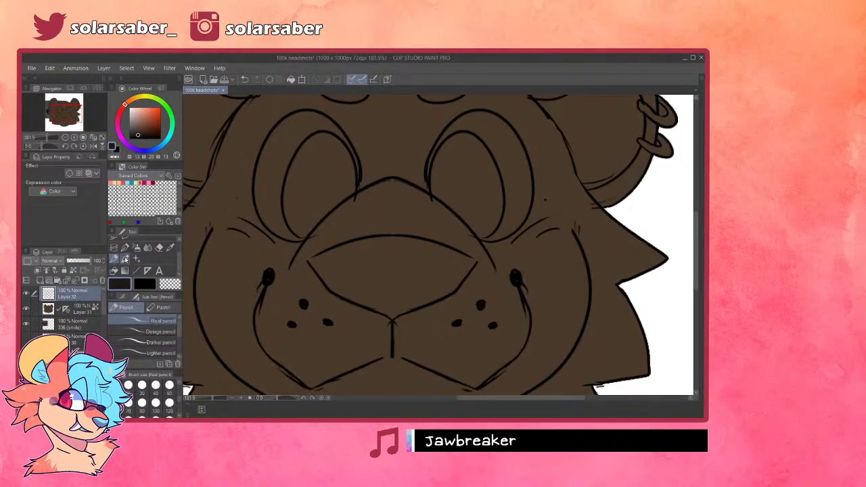
click(126, 247)
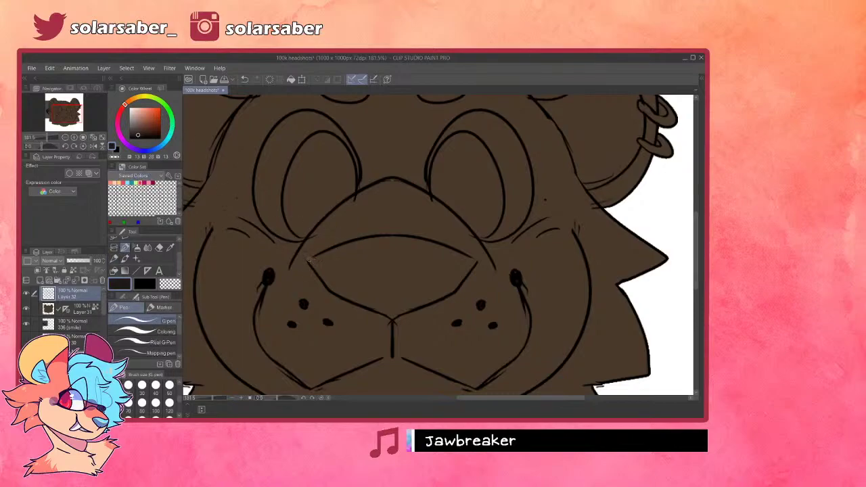
alt+click(247, 216)
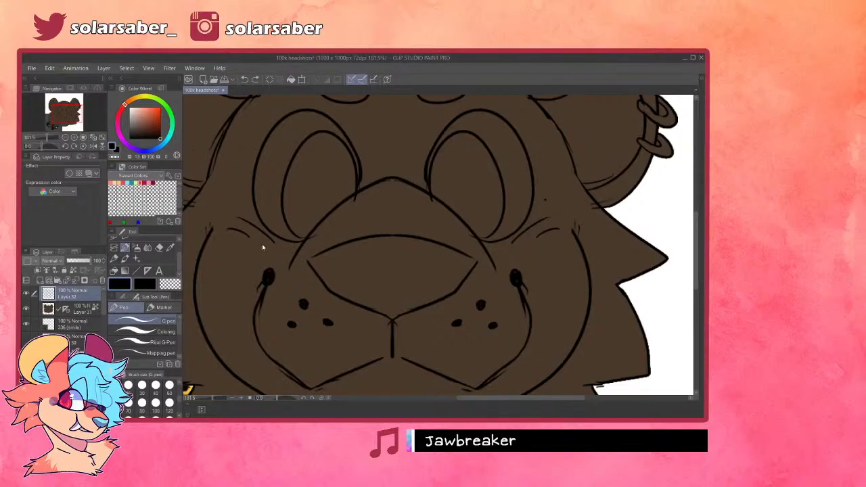
key(ctrl+z)
click(95, 302)
click(79, 294)
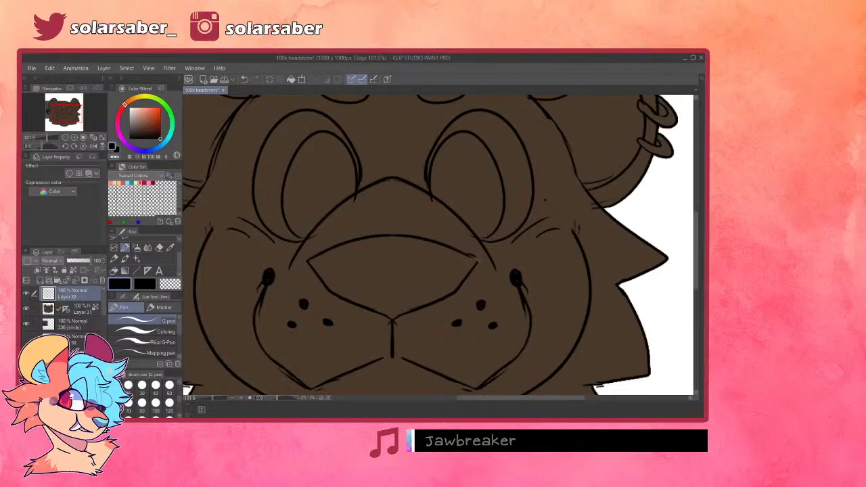
drag(469, 256, 477, 261)
- Auto-select the nose interior from the line art and fill it with the reference's dark nose colour on the base colour layer
drag(363, 318, 215, 332)
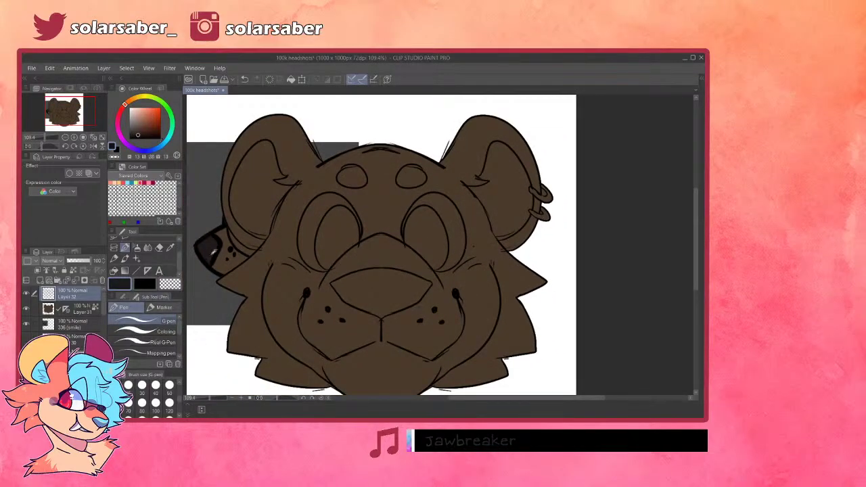
key(w)
click(363, 293)
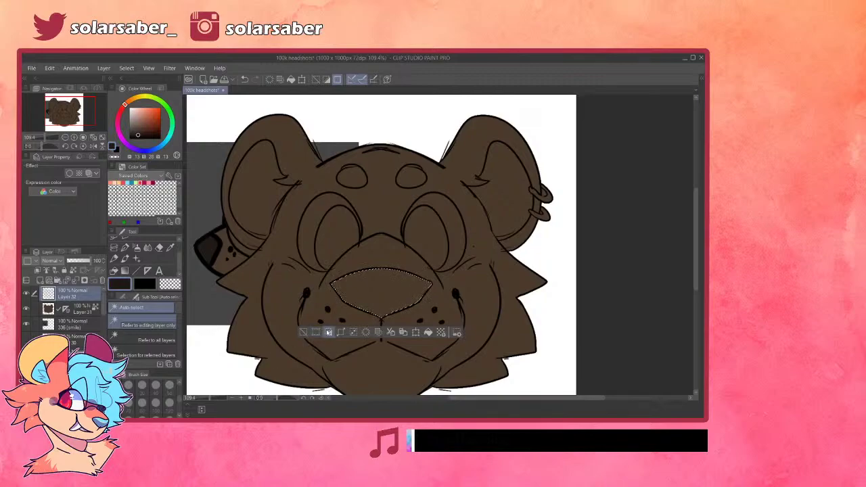
click(95, 307)
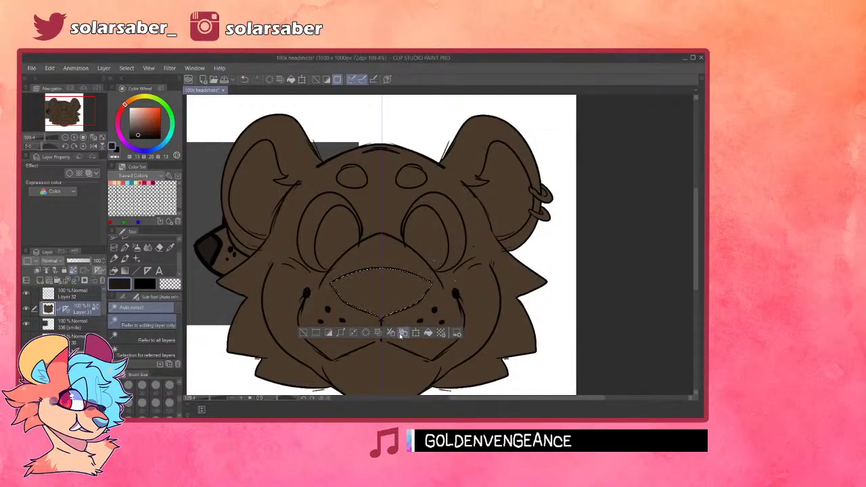
click(427, 334)
key(ctrl+d)
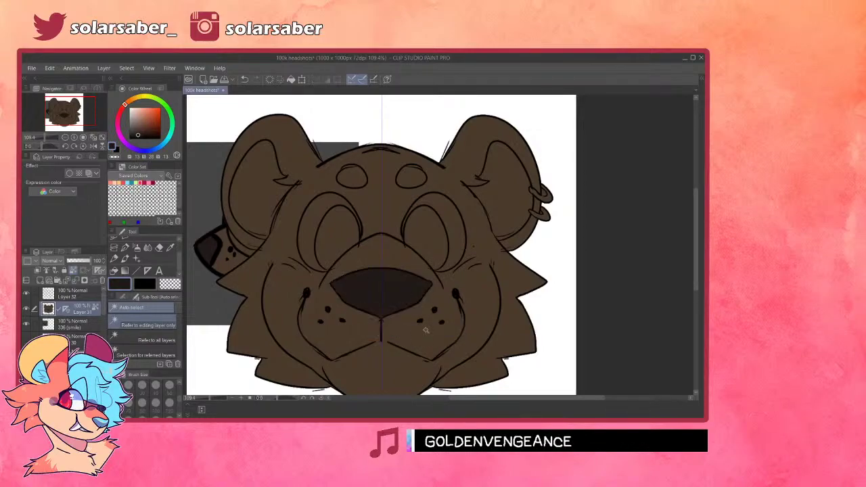
- Move the reference up until its eye and ear are visible above the head, and sample the cream from its ear
scroll(413, 319, down, 4)
scroll(344, 284, up, 2)
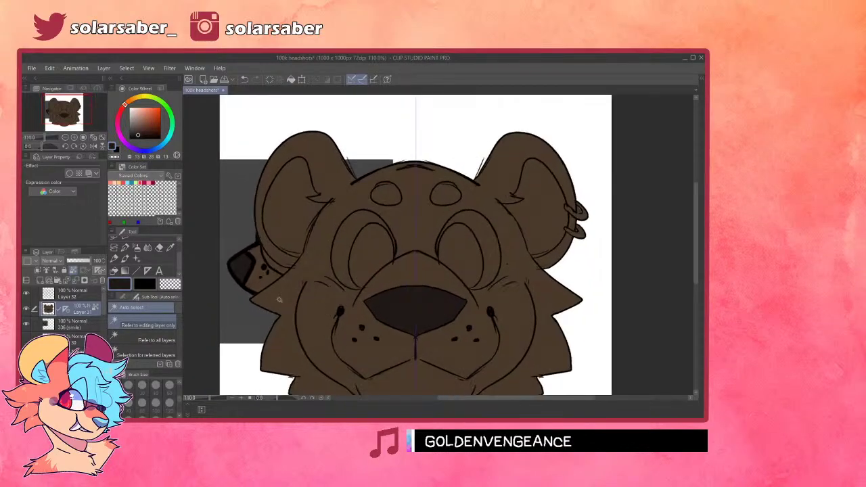
click(68, 330)
key(k)
drag(276, 233, 265, 127)
scroll(248, 246, down, 3)
mouse_move(262, 158)
mouse_down()
mouse_move(260, 146)
mouse_move(276, 171)
mouse_move(265, 169)
mouse_up()
scroll(287, 147, up, 2)
alt+click(255, 148)
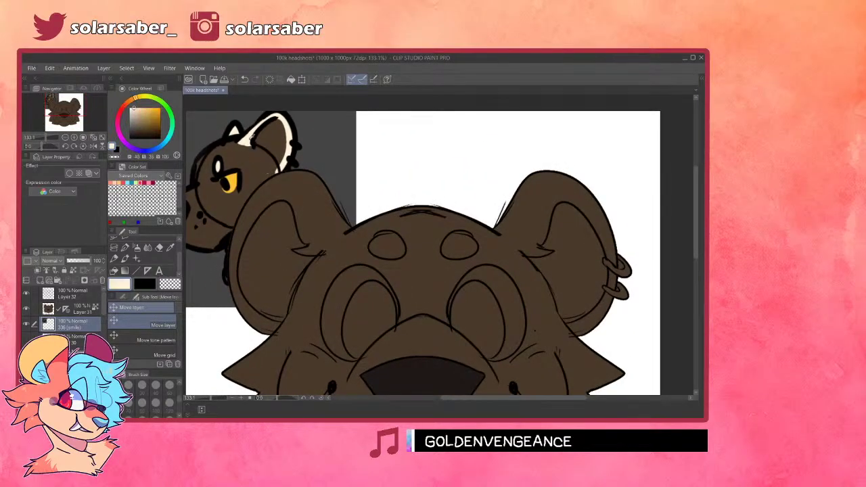
- Paint both ears cream on the base colour layer using the Coloring pen with a larger brush
click(66, 313)
scroll(426, 173, down, 2)
scroll(543, 207, up, 2)
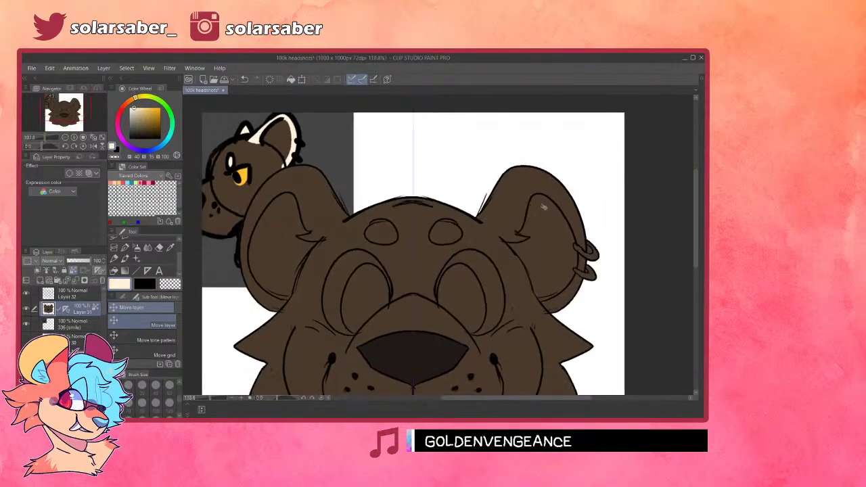
key(p)
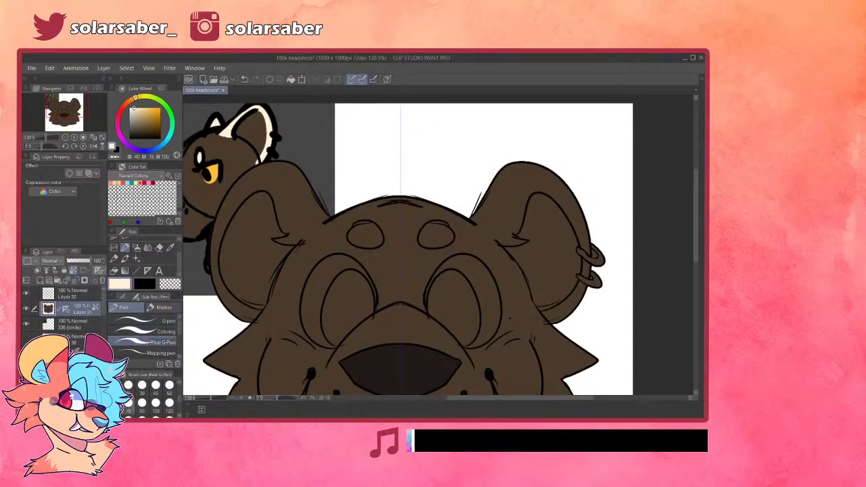
click(156, 331)
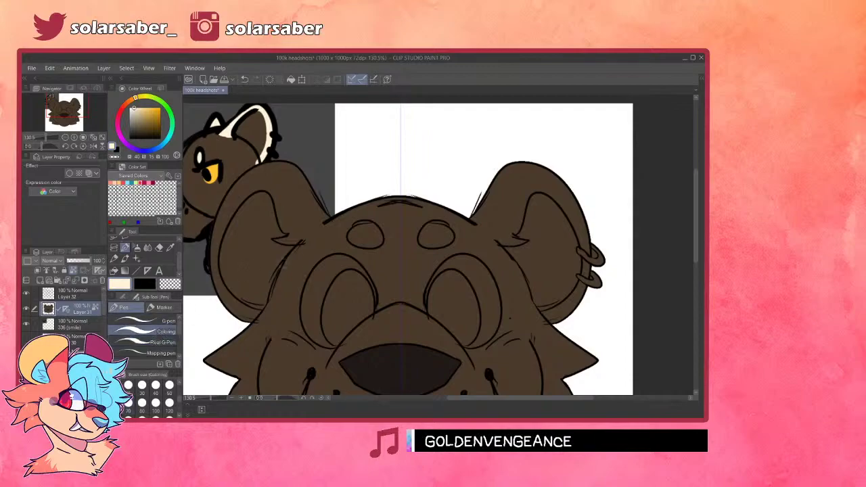
click(156, 400)
mouse_move(497, 203)
mouse_down()
mouse_move(521, 231)
mouse_move(476, 202)
mouse_move(522, 234)
mouse_move(510, 218)
mouse_move(508, 169)
mouse_move(563, 173)
mouse_move(481, 212)
mouse_move(531, 236)
mouse_move(556, 310)
mouse_move(545, 298)
mouse_move(571, 315)
mouse_move(563, 309)
mouse_move(577, 206)
mouse_move(551, 227)
mouse_up()
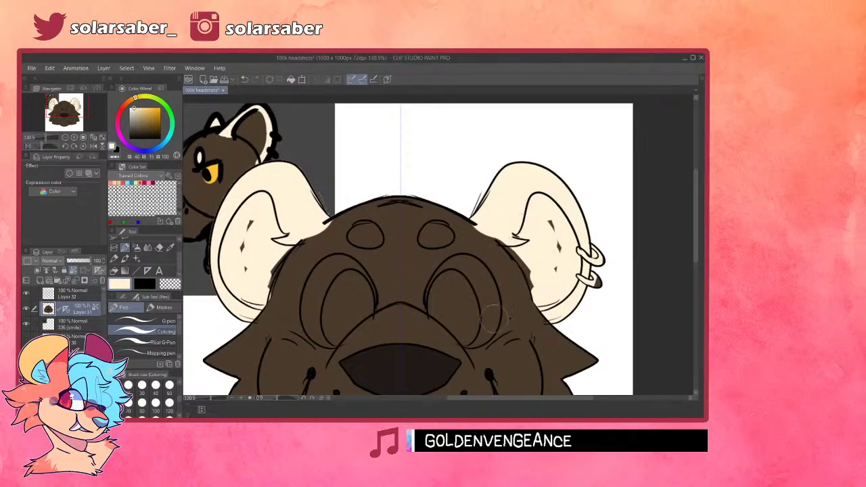
- Auto-select both inner ears from the line art, expand the selection, and fill it with the reference's brown on the base colour layer
scroll(467, 237, down, 3)
scroll(448, 223, up, 3)
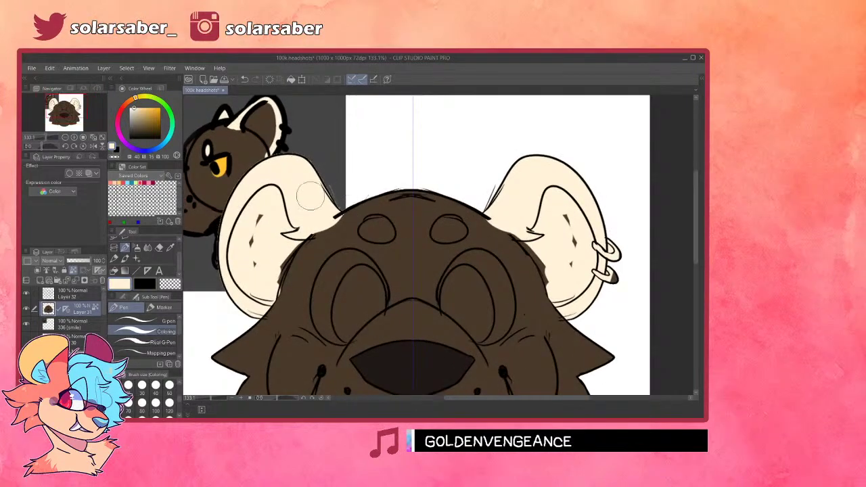
scroll(310, 195, down, 2)
alt+click(274, 138)
click(75, 292)
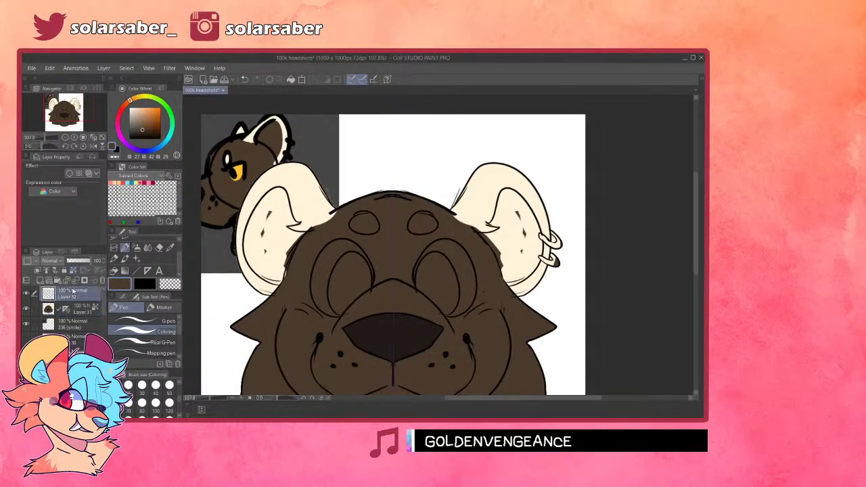
key(w)
click(265, 236)
shift+click(506, 233)
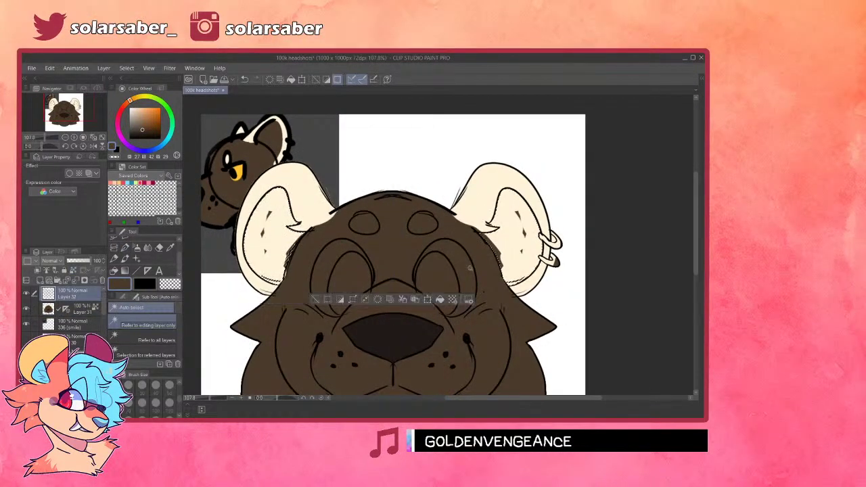
click(352, 299)
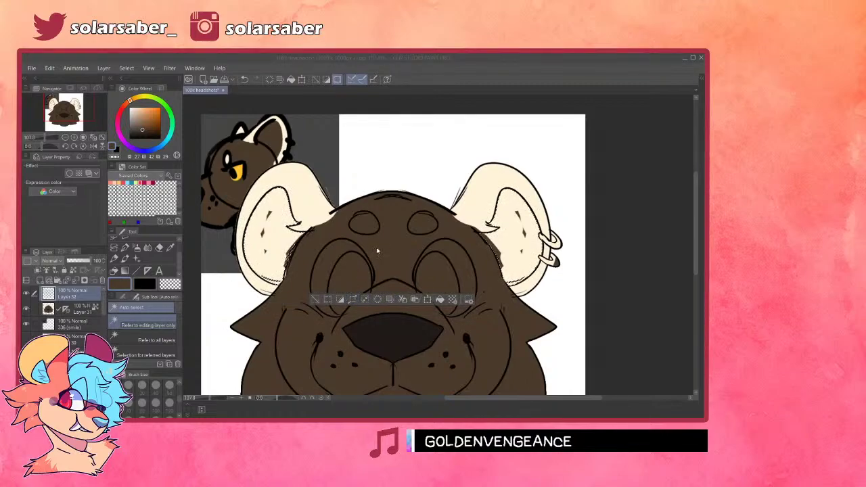
click(416, 230)
click(83, 313)
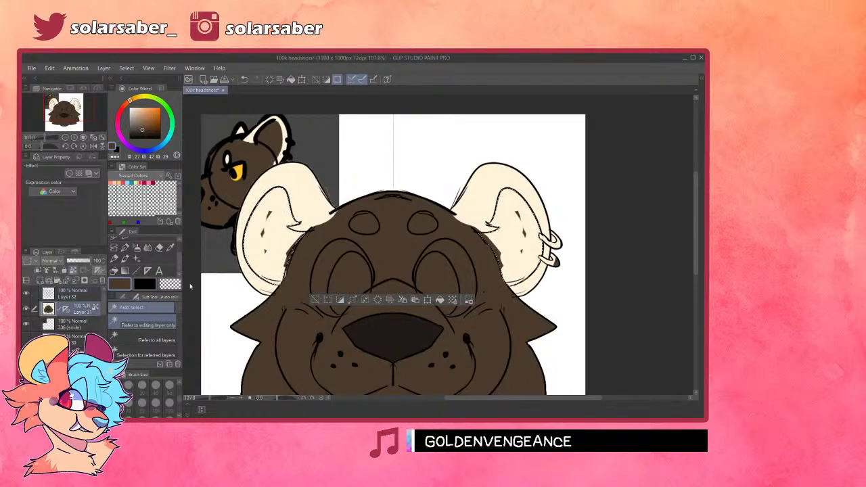
click(439, 299)
key(ctrl+d)
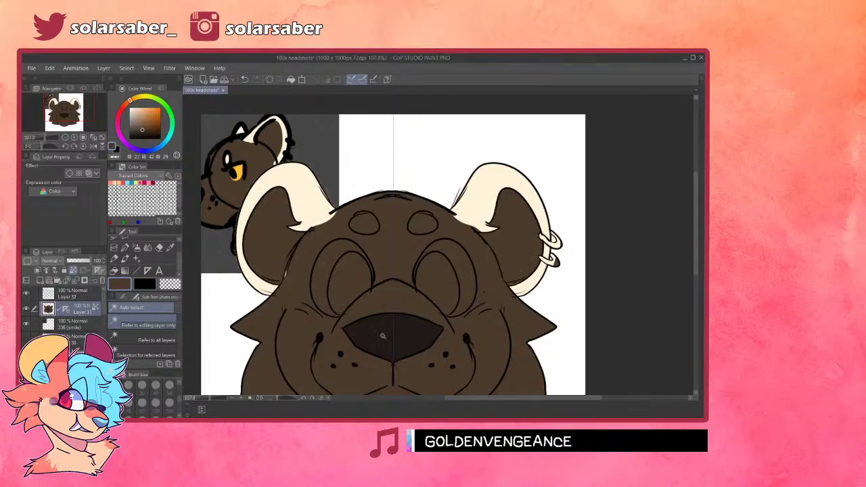
- Paint the two eyebrow spots with cream sampled from the ear on the base colour layer
scroll(392, 327, down, 2)
key(p)
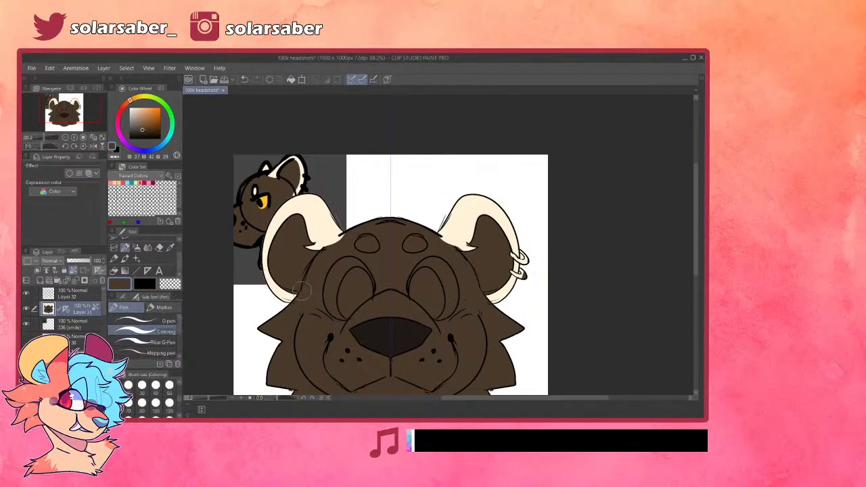
alt+click(332, 227)
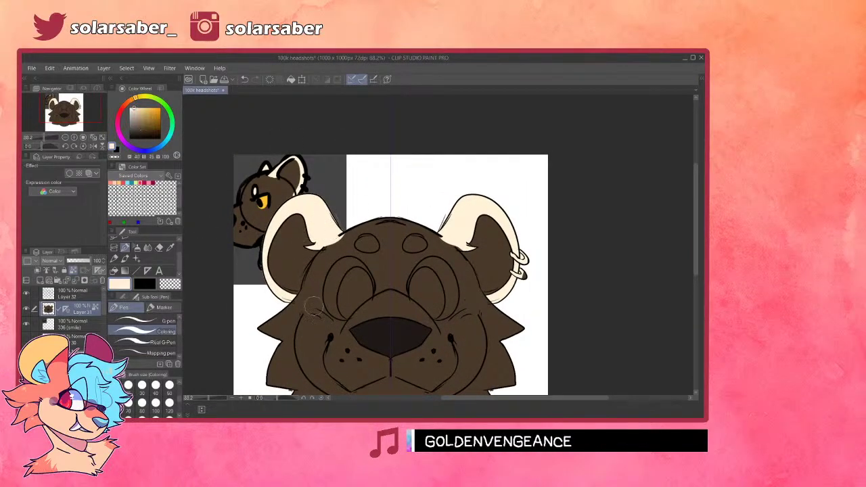
scroll(375, 244, up, 3)
drag(342, 238, 365, 245)
mouse_move(412, 238)
mouse_down()
mouse_move(442, 244)
mouse_move(428, 243)
mouse_move(435, 247)
mouse_move(436, 235)
mouse_move(443, 247)
mouse_move(438, 232)
mouse_up()
- Sample the yellow from the reference's eye and paint the outer crescents of both eyes with it on the base colour layer
scroll(399, 285, down, 9)
scroll(391, 281, up, 6)
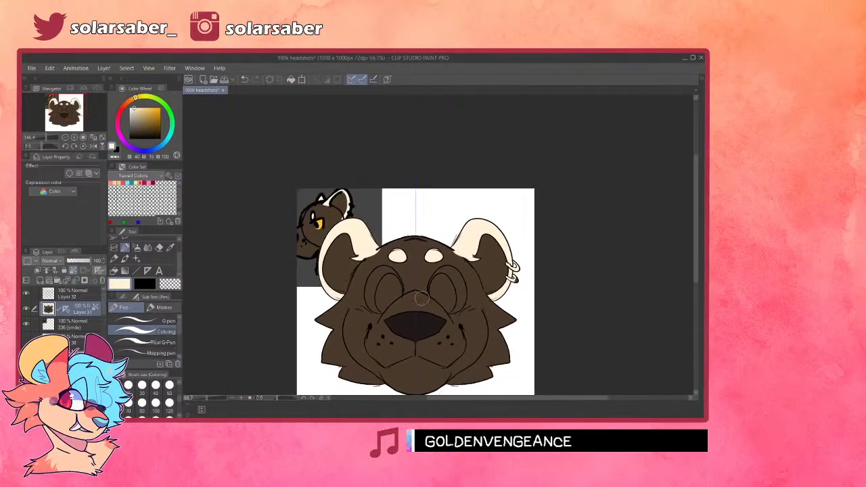
scroll(277, 195, up, 2)
alt+click(248, 172)
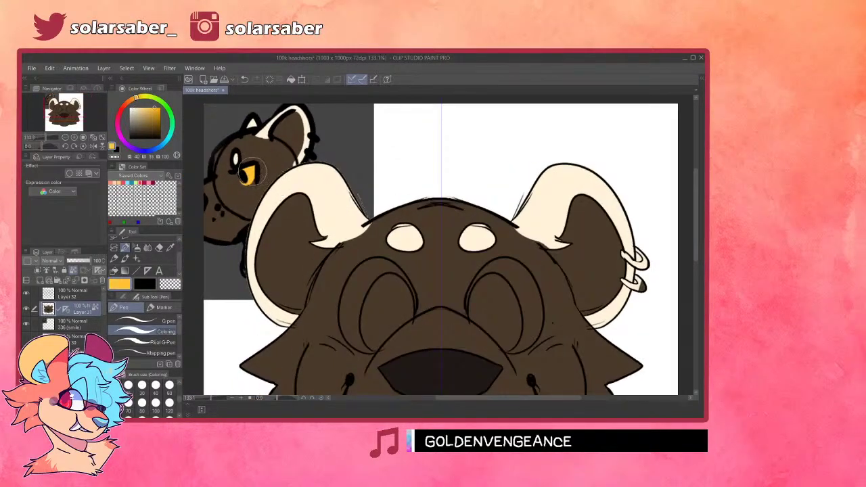
scroll(254, 176, down, 3)
scroll(404, 321, up, 2)
scroll(403, 322, up, 3)
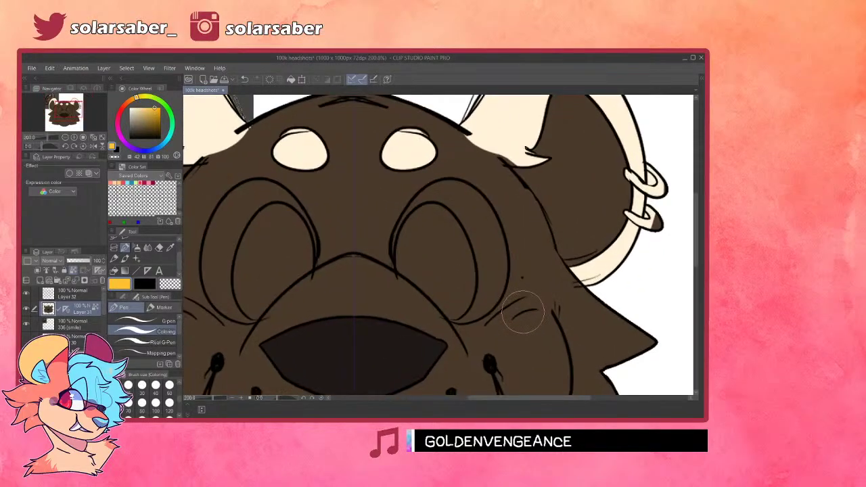
mouse_move(458, 197)
mouse_down()
mouse_move(413, 253)
mouse_move(403, 247)
mouse_move(442, 199)
mouse_move(406, 243)
mouse_move(405, 235)
mouse_move(426, 215)
mouse_move(401, 248)
mouse_up()
key(ctrl+z)
mouse_move(432, 200)
mouse_down()
mouse_move(461, 195)
mouse_move(444, 194)
mouse_move(476, 229)
mouse_move(465, 197)
mouse_move(482, 236)
mouse_move(485, 228)
mouse_move(490, 293)
mouse_move(487, 234)
mouse_move(488, 282)
mouse_move(490, 242)
mouse_move(487, 297)
mouse_move(461, 316)
mouse_move(492, 287)
mouse_up()
key(ctrl+z)
drag(502, 257, 493, 289)
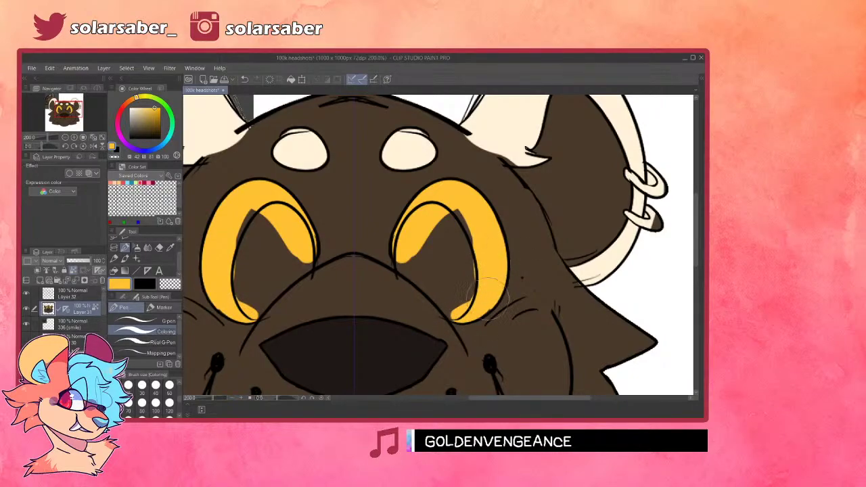
key(ctrl+z)
mouse_move(449, 211)
mouse_down()
mouse_move(478, 298)
mouse_move(499, 289)
mouse_up()
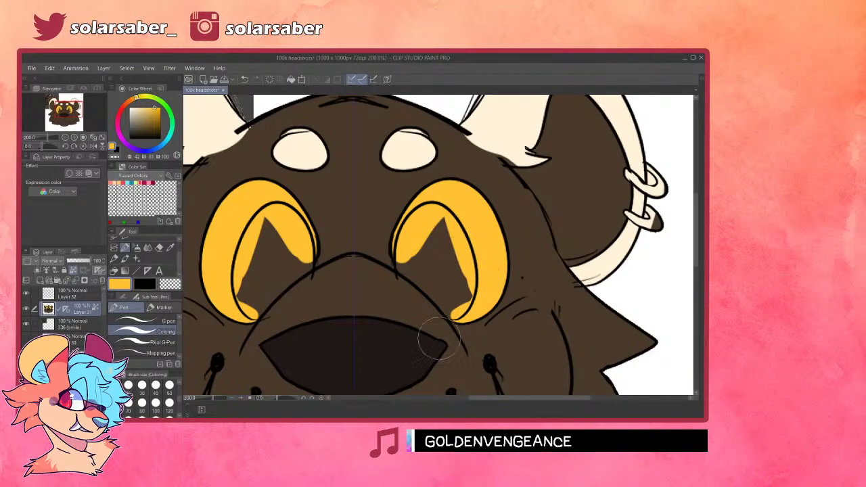
- Auto-select the inner ovals of both eyes from the line art on Layer 32
scroll(407, 323, down, 3)
scroll(357, 292, up, 1)
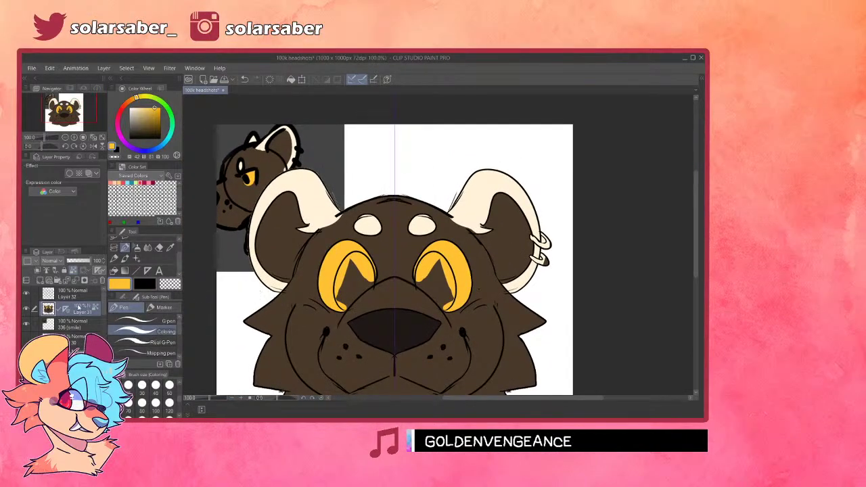
click(80, 296)
scroll(290, 313, up, 3)
key(w)
click(384, 267)
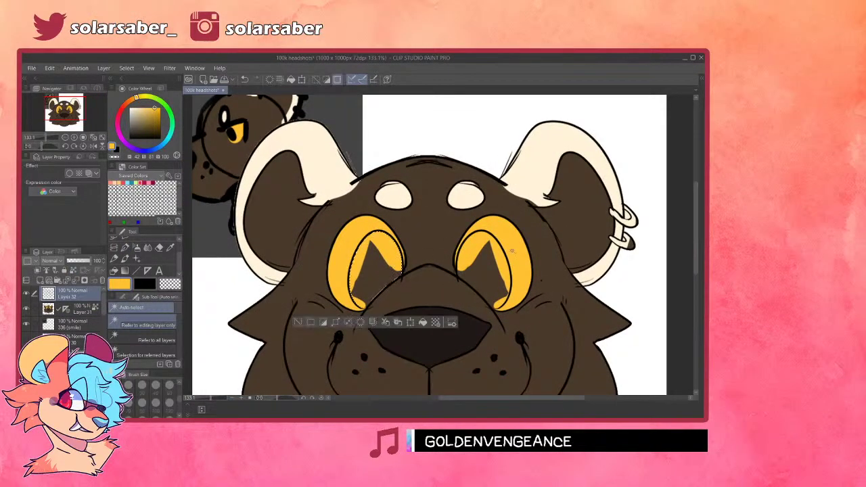
scroll(496, 265, up, 1)
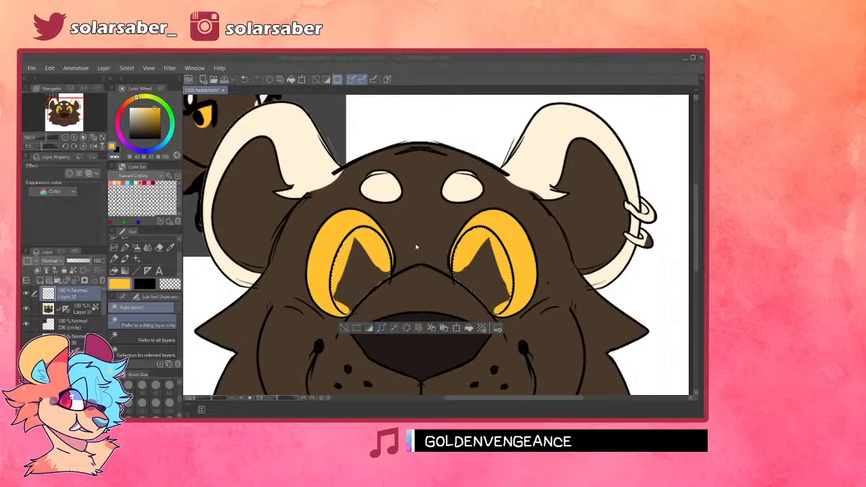
- Paint the selected inner ovals of both eyes burnt orange on base colour Layer 31 with the Coloring pen
click(90, 311)
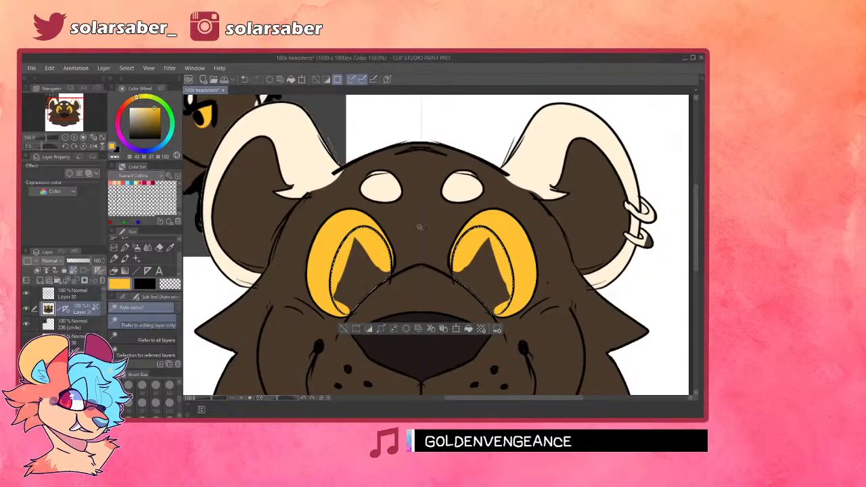
scroll(410, 227, up, 1)
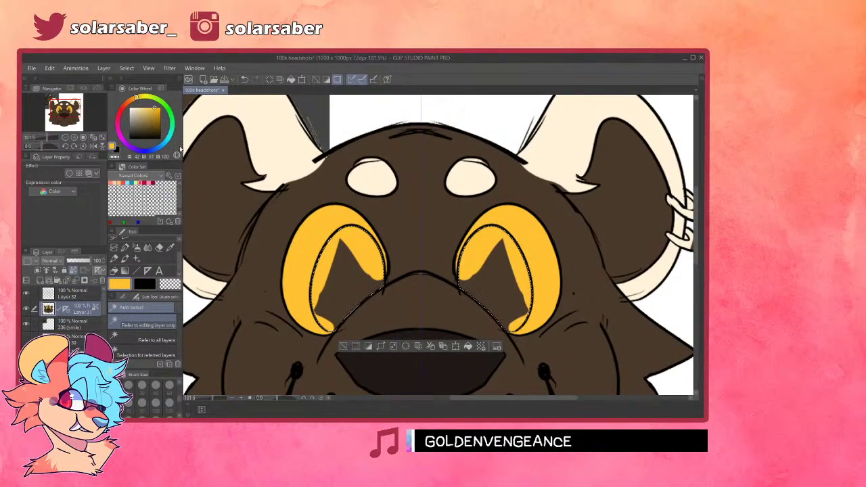
click(156, 118)
drag(134, 101, 129, 101)
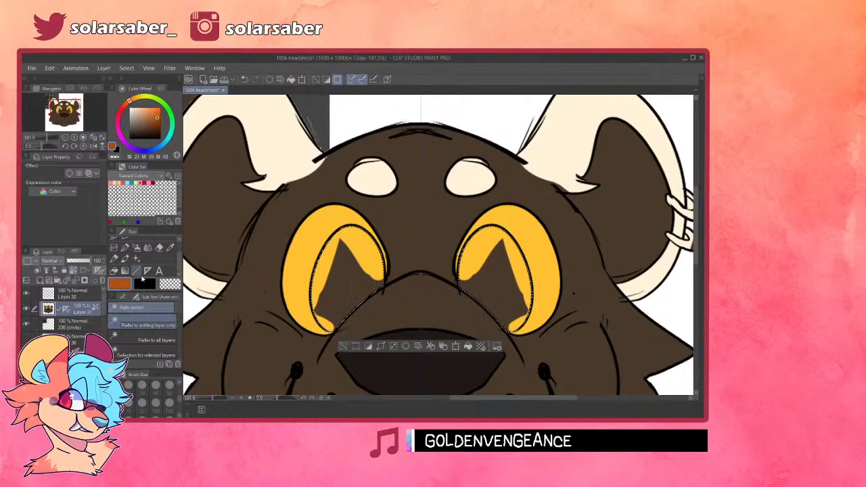
key(p)
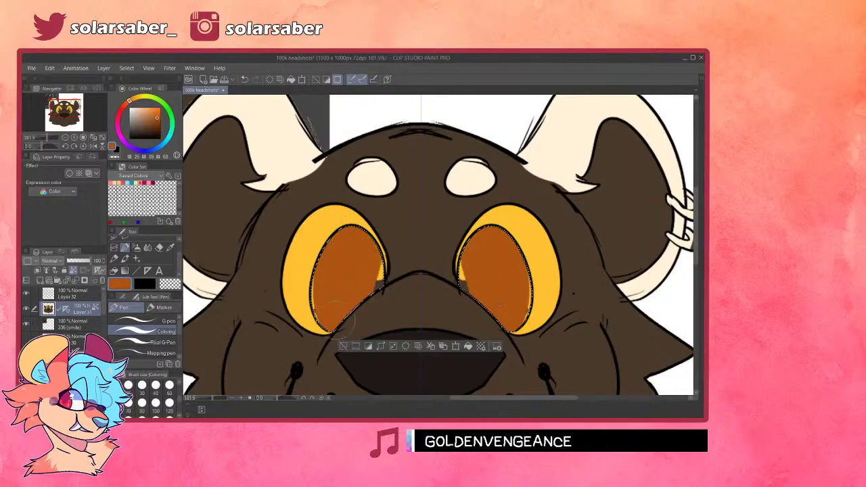
- Paint a black oval pupil inside each orange iris on the base colour layer, and clear the selection
drag(155, 126, 161, 140)
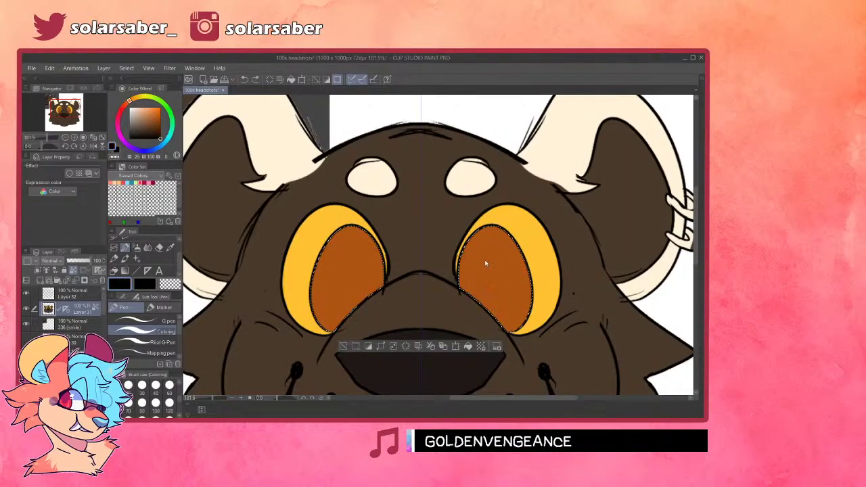
scroll(466, 288, down, 3)
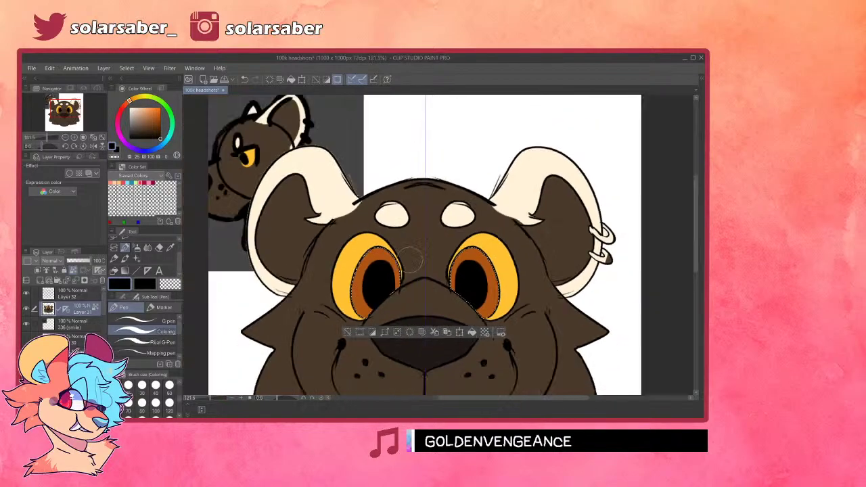
scroll(432, 289, up, 3)
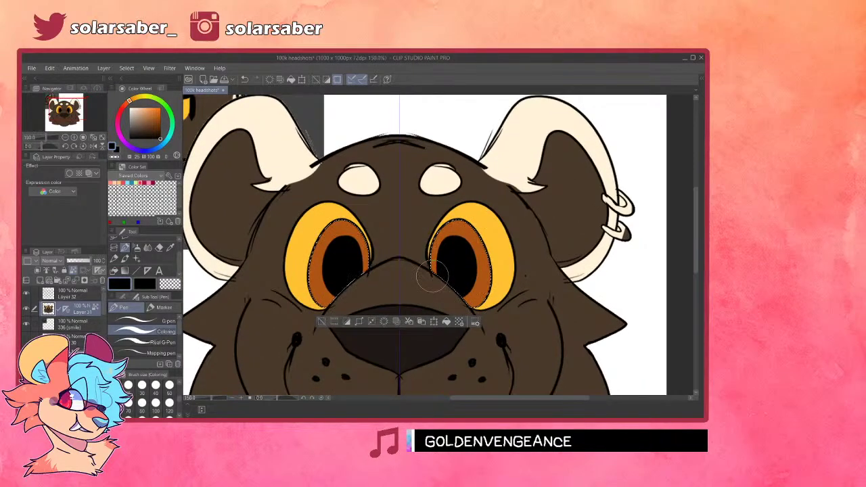
key(ctrl+d)
scroll(460, 137, down, 3)
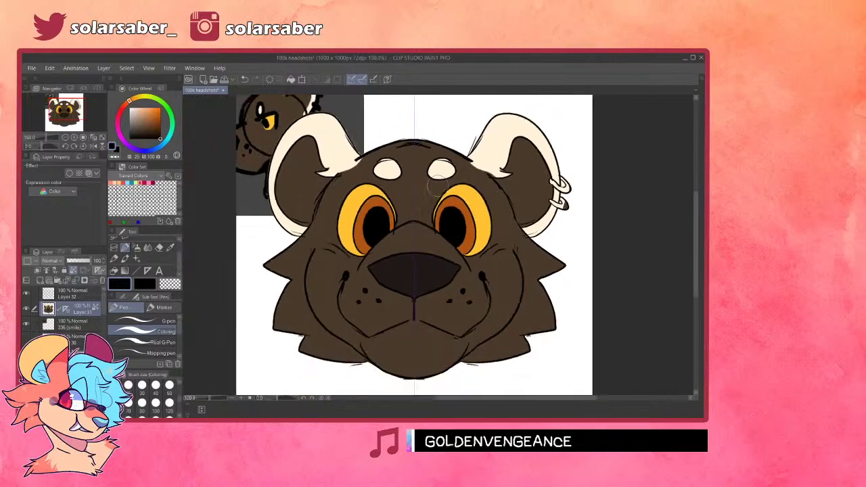
scroll(447, 137, down, 1)
scroll(416, 244, down, 1)
scroll(417, 244, up, 1)
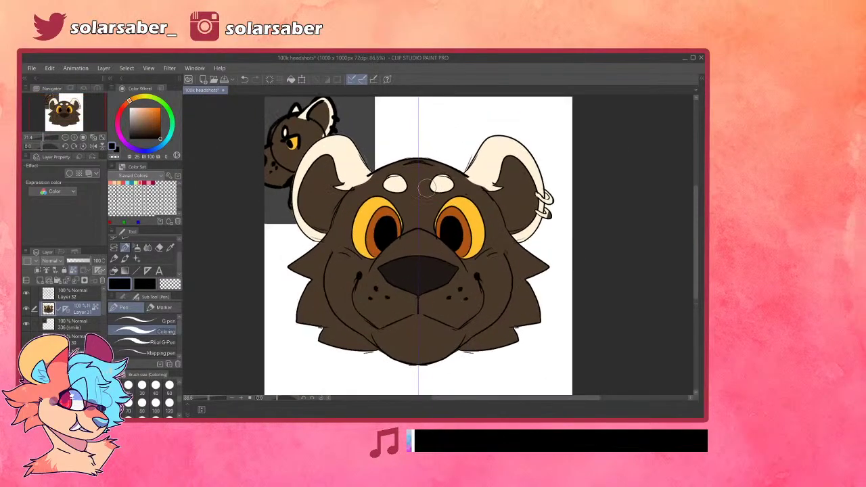
- Add a new layer above the line art and paint a short horizontal white highlight across each eye
click(98, 293)
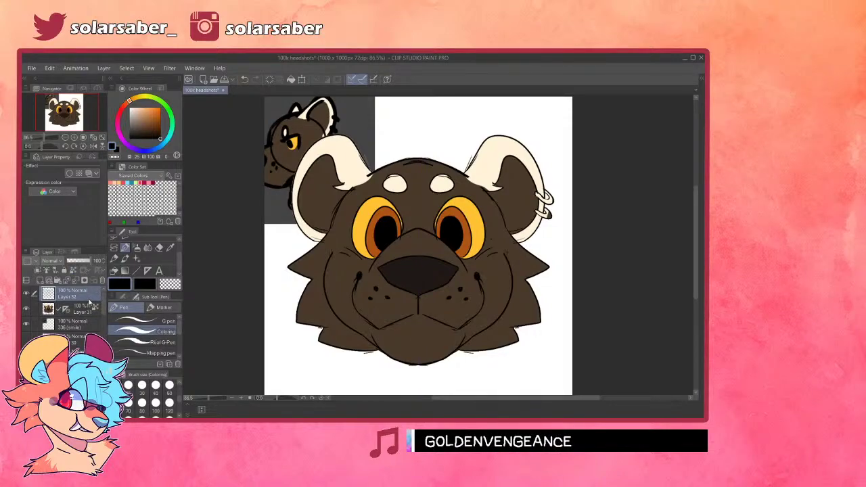
key(ctrl+shift+n)
click(130, 108)
scroll(447, 270, up, 4)
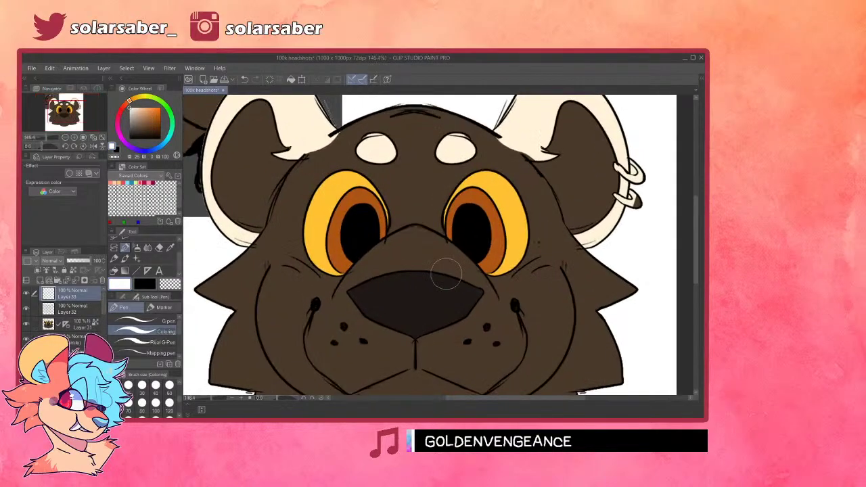
mouse_move(316, 228)
mouse_down()
mouse_move(356, 227)
mouse_move(345, 225)
mouse_up()
key(ctrl+z)
mouse_move(505, 224)
mouse_down()
mouse_move(483, 227)
mouse_move(509, 226)
mouse_up()
key(ctrl+z)
key(ctrl+z)
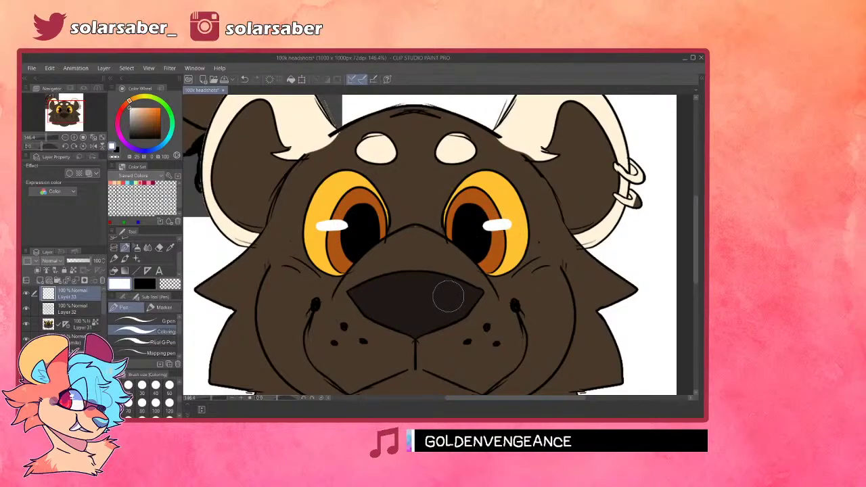
scroll(461, 259, down, 9)
scroll(539, 273, up, 5)
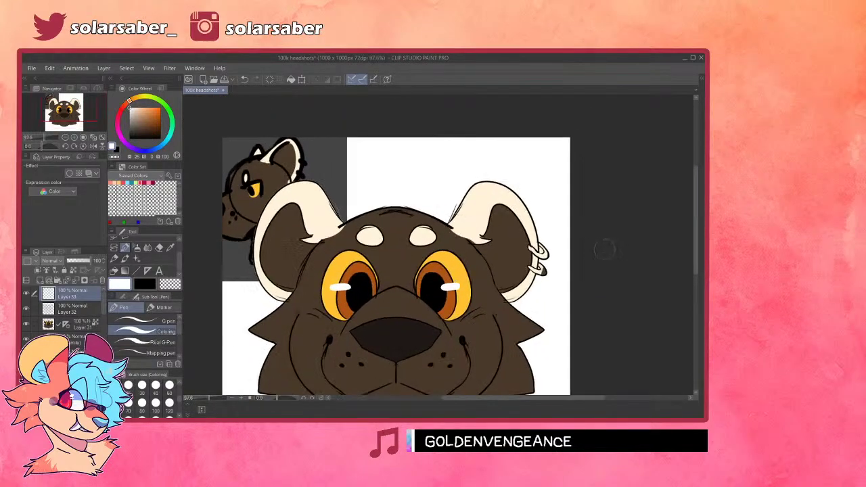
- Remove the symmetry ruler from base colour Layer 31
scroll(605, 249, up, 5)
click(85, 323)
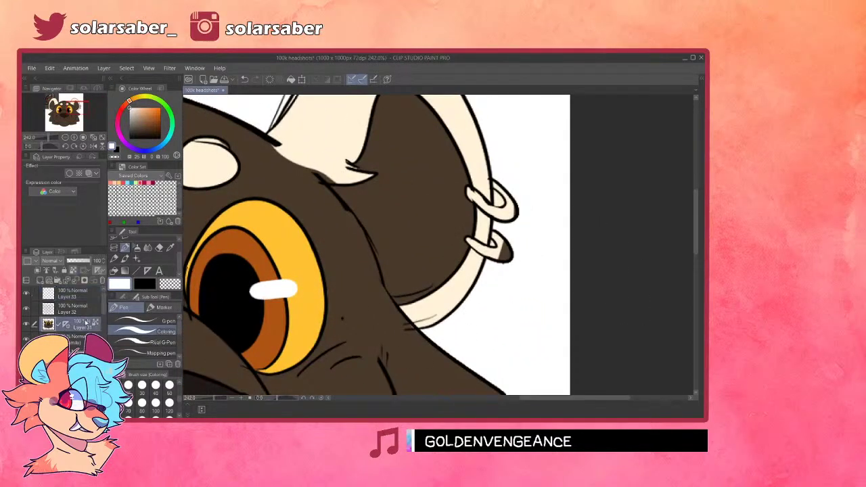
scroll(497, 161, down, 6)
scroll(299, 258, up, 2)
key(o)
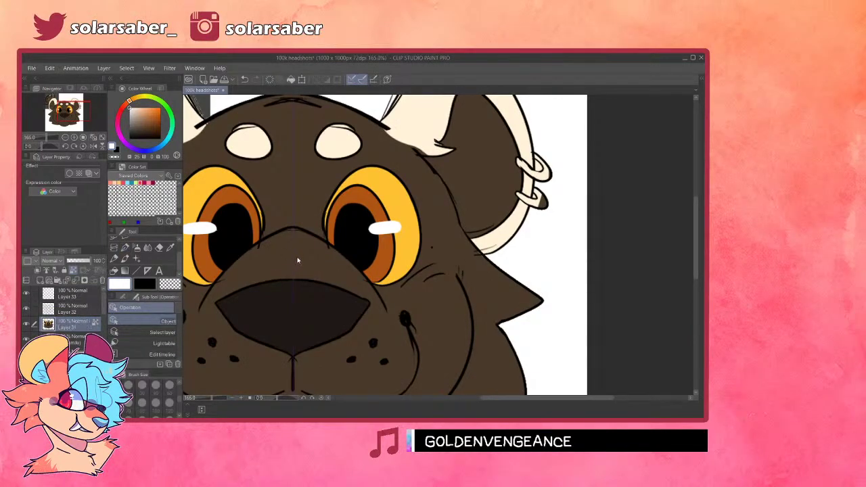
scroll(295, 257, down, 1)
scroll(534, 210, up, 4)
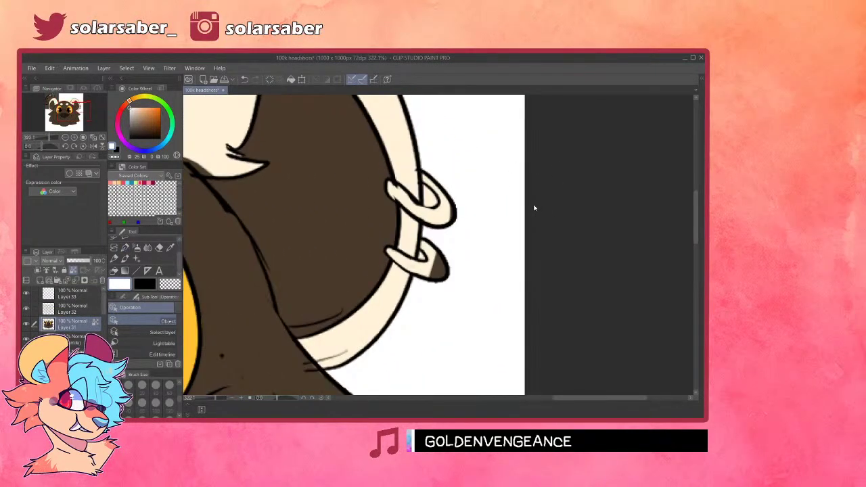
- Paint the lower earring black on the base colour layer with the Coloring pen
key(p)
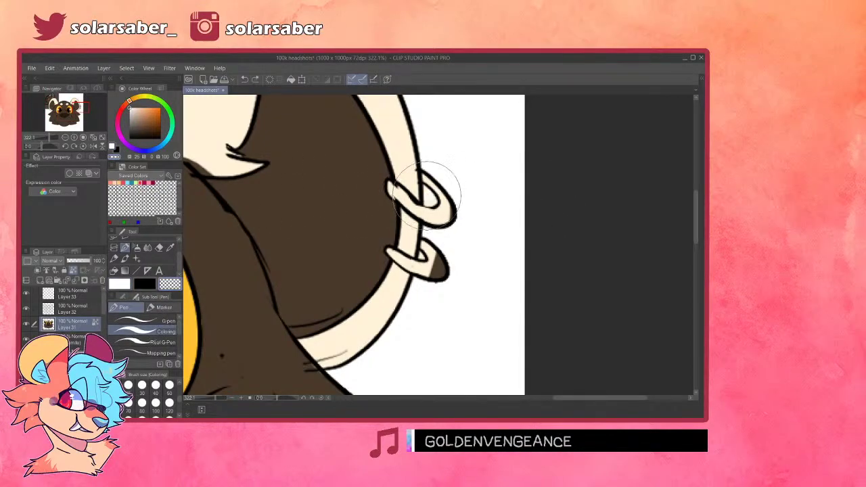
click(160, 138)
mouse_move(390, 252)
mouse_down()
mouse_move(435, 274)
mouse_move(445, 241)
mouse_move(438, 251)
mouse_up()
key(ctrl+z)
key(ctrl+z)
key(ctrl+z)
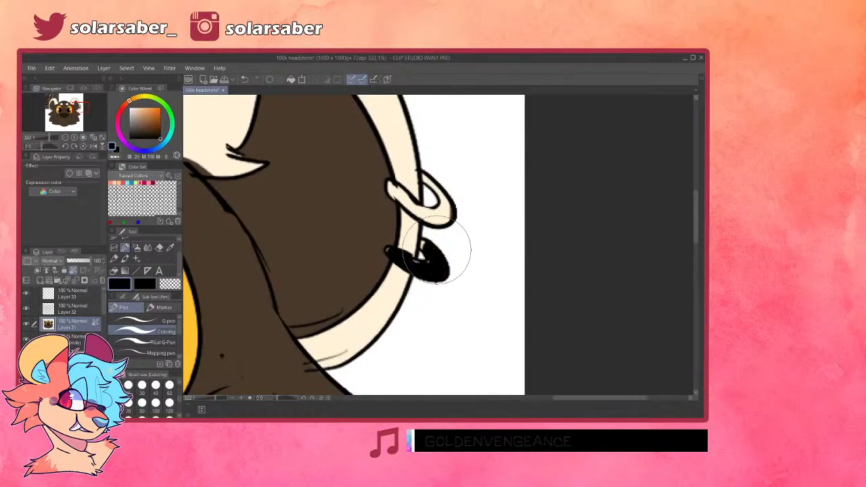
- Paint the upper earring black with the Coloring pen and touch up the edges of both earrings
mouse_move(386, 189)
mouse_down()
mouse_move(440, 221)
mouse_move(428, 212)
mouse_move(456, 204)
mouse_move(452, 219)
mouse_move(438, 173)
mouse_move(439, 206)
mouse_up()
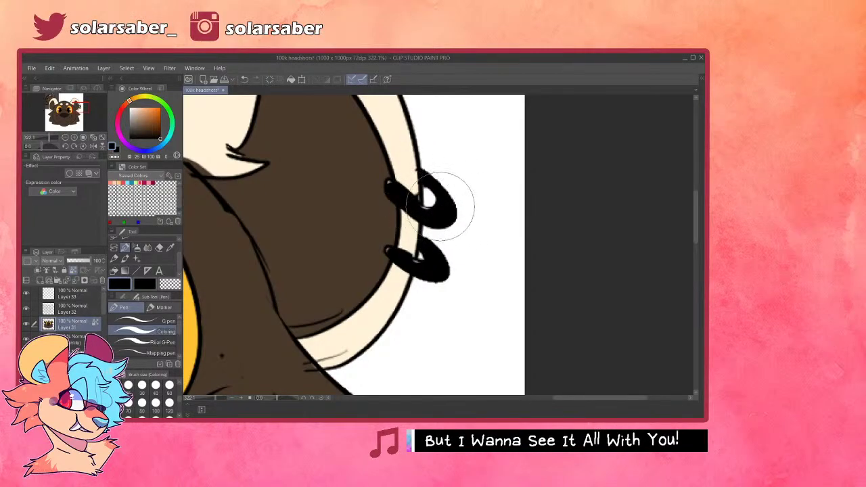
drag(388, 189, 391, 188)
drag(437, 211, 402, 215)
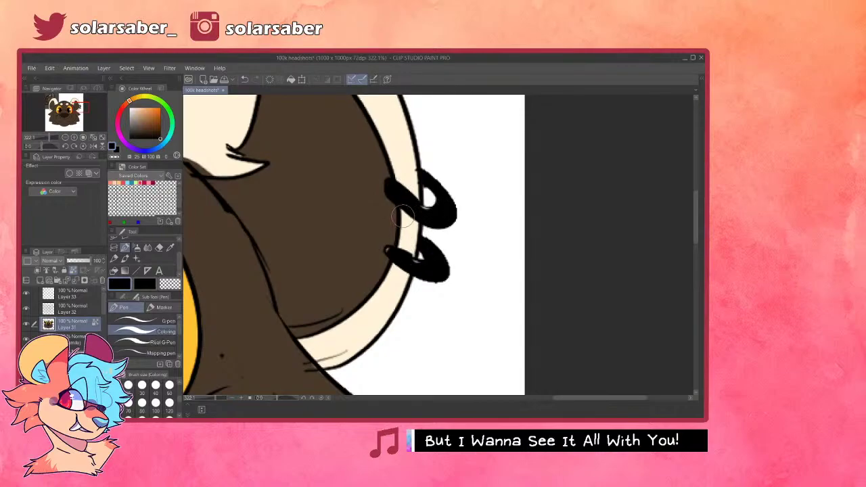
click(178, 283)
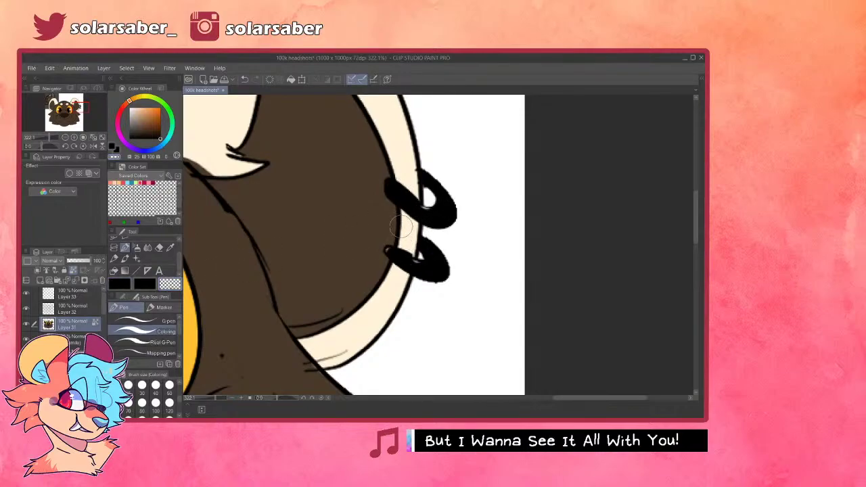
click(127, 287)
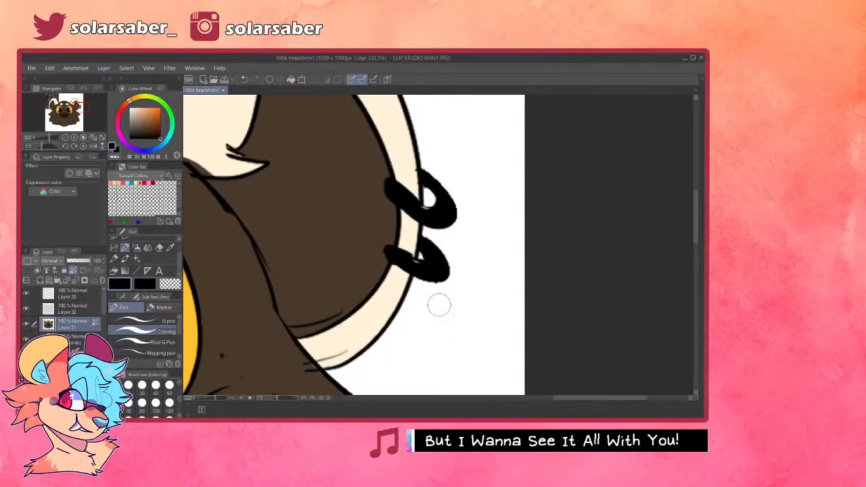
scroll(435, 313, down, 5)
scroll(399, 243, up, 2)
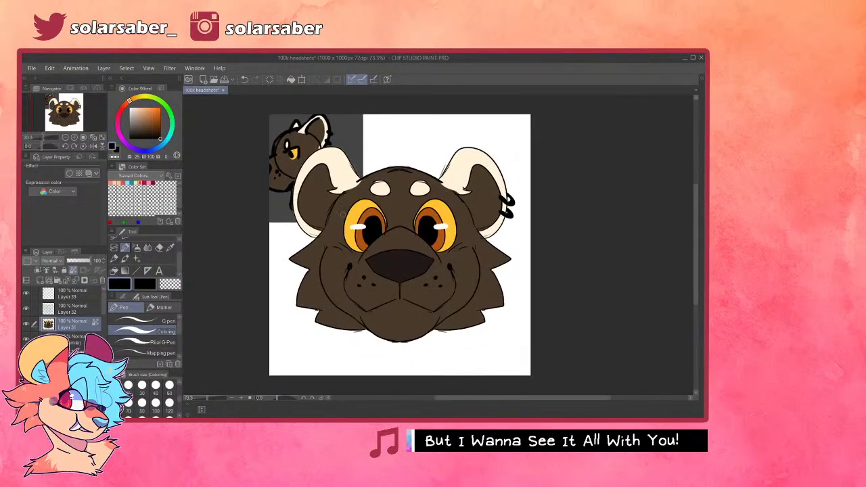
- Select the reference image's layer and move the image up and to the right to show the character's full profile
click(68, 308)
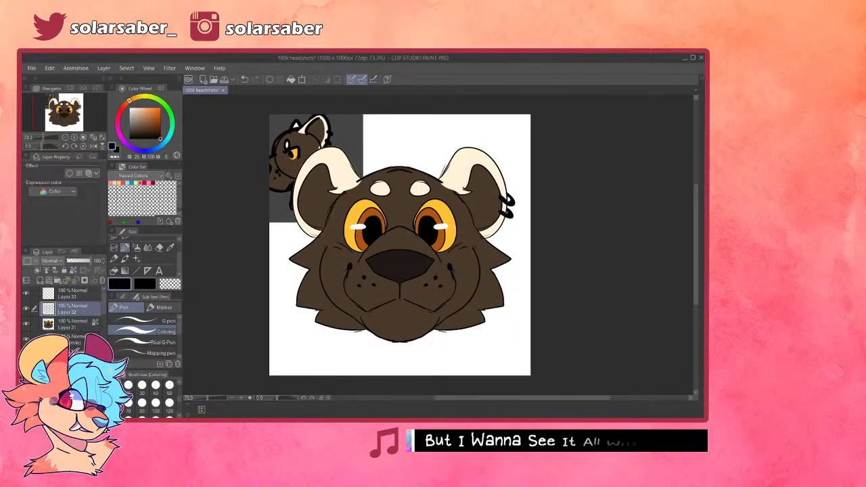
click(28, 312)
click(28, 311)
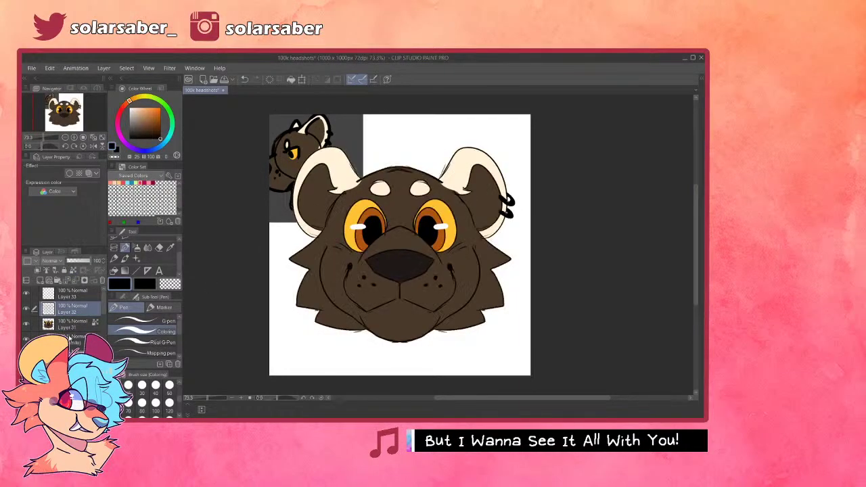
click(73, 326)
click(73, 339)
key(k)
mouse_move(337, 137)
mouse_down()
mouse_move(437, 120)
mouse_move(561, 202)
mouse_move(494, 331)
mouse_move(497, 291)
mouse_move(385, 140)
mouse_move(353, 127)
mouse_up()
scroll(365, 192, down, 1)
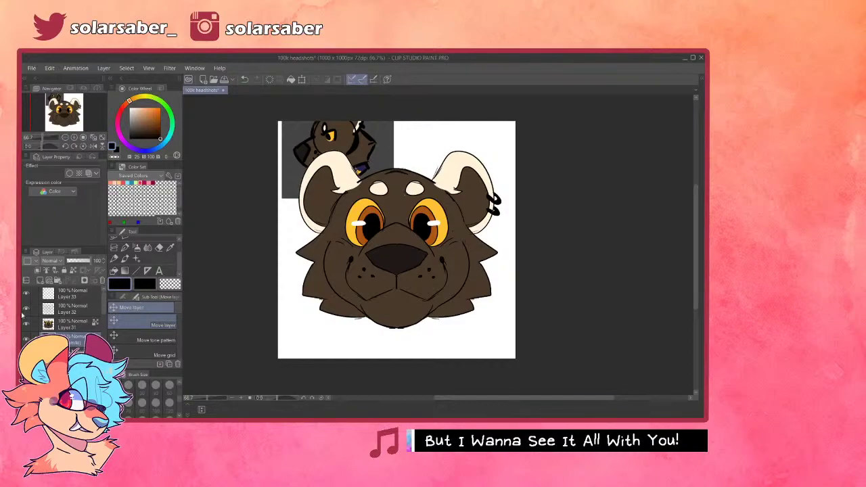
click(52, 321)
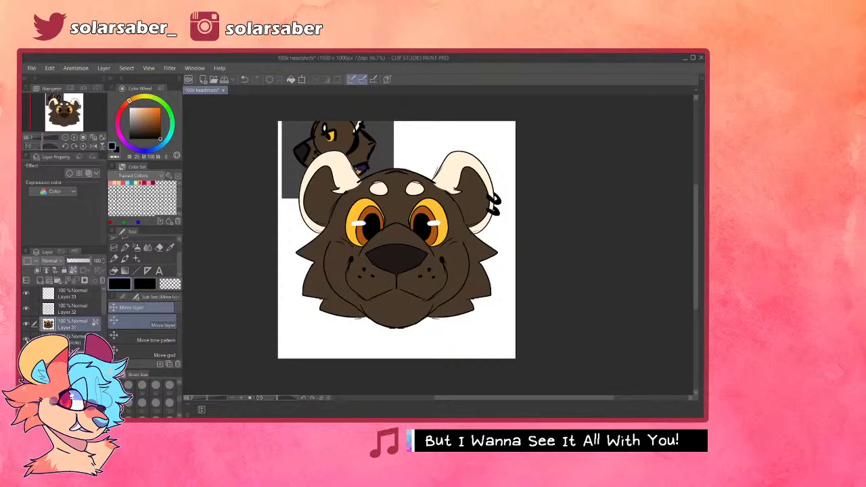
click(70, 295)
click(68, 310)
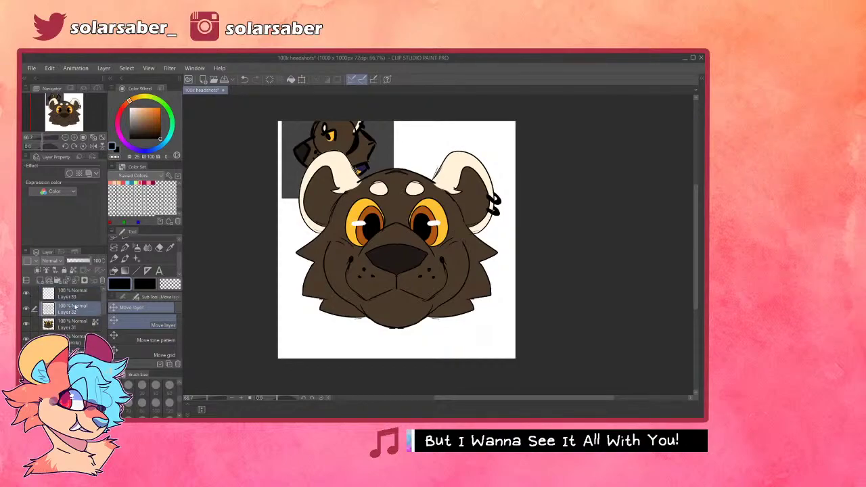
click(102, 280)
click(86, 294)
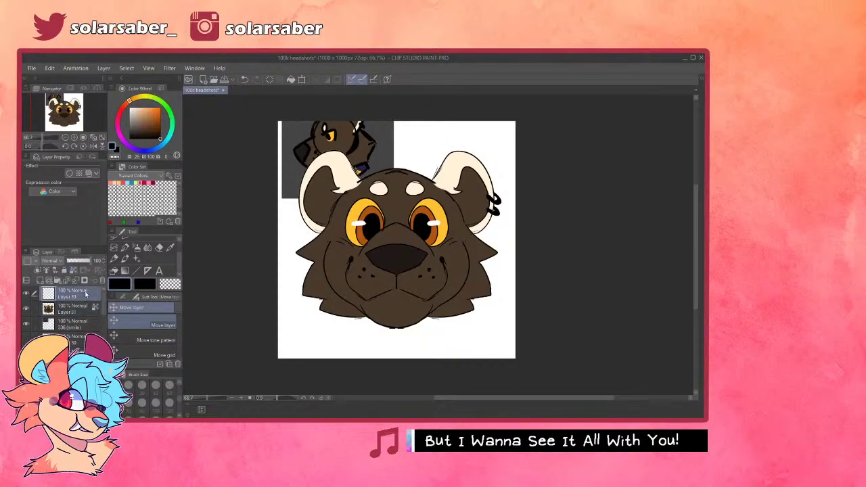
click(102, 280)
key(ctrl+z)
key(ctrl+z)
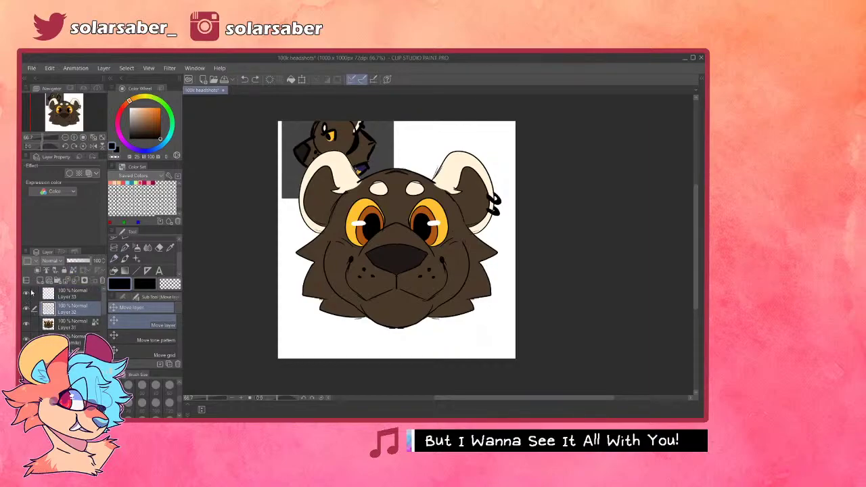
- Hide all layers of the brown canine headshot and show the cream-and-brown canine reference near the end of the layer stack
drag(27, 339, 26, 294)
scroll(84, 323, down, 3)
scroll(84, 316, down, 10)
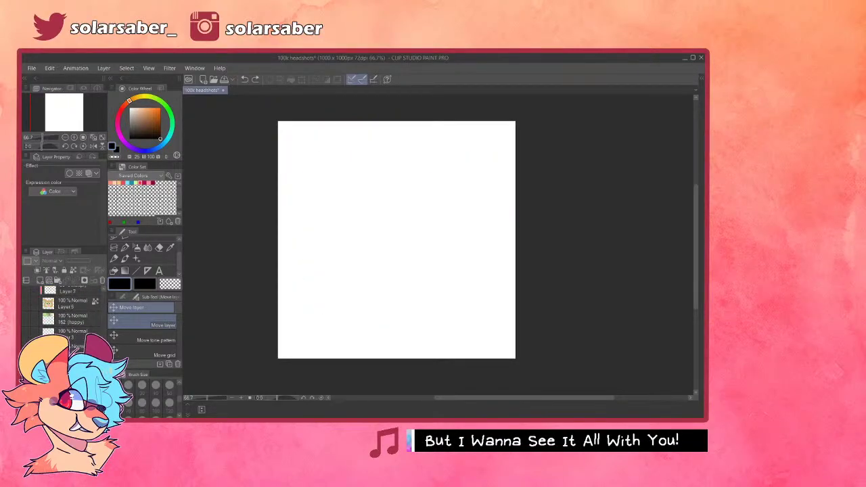
click(26, 349)
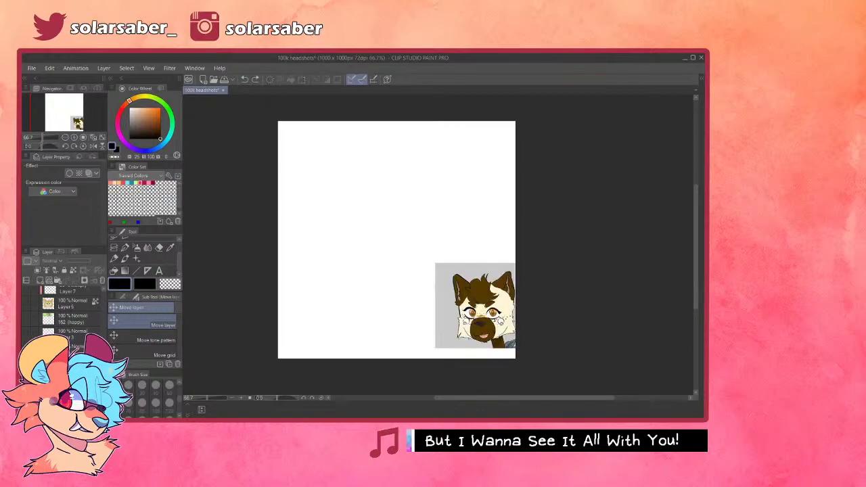
- Hide the canine reference, show the brown-and-cream canine headshot's layers including the eye highlights, and look over the drawing
click(26, 392)
click(27, 378)
click(26, 362)
click(26, 348)
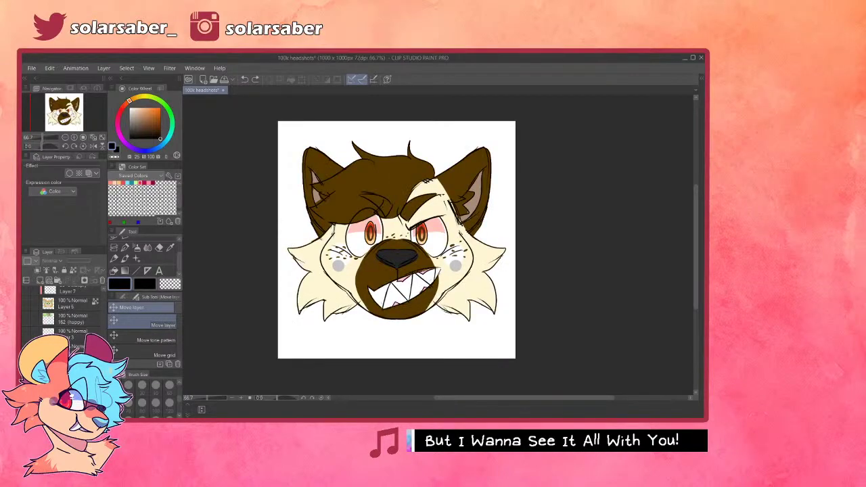
scroll(433, 201, up, 1)
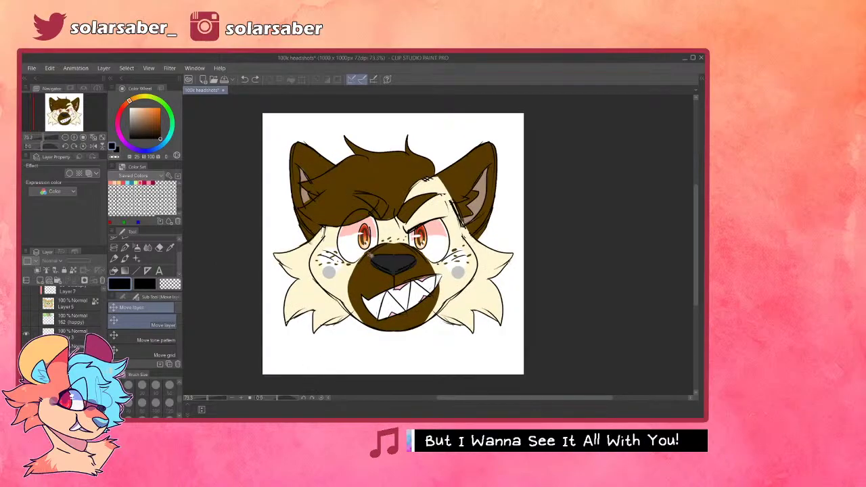
scroll(406, 231, up, 2)
scroll(423, 236, down, 3)
scroll(423, 166, up, 3)
scroll(433, 175, down, 2)
scroll(412, 196, down, 1)
scroll(392, 216, up, 1)
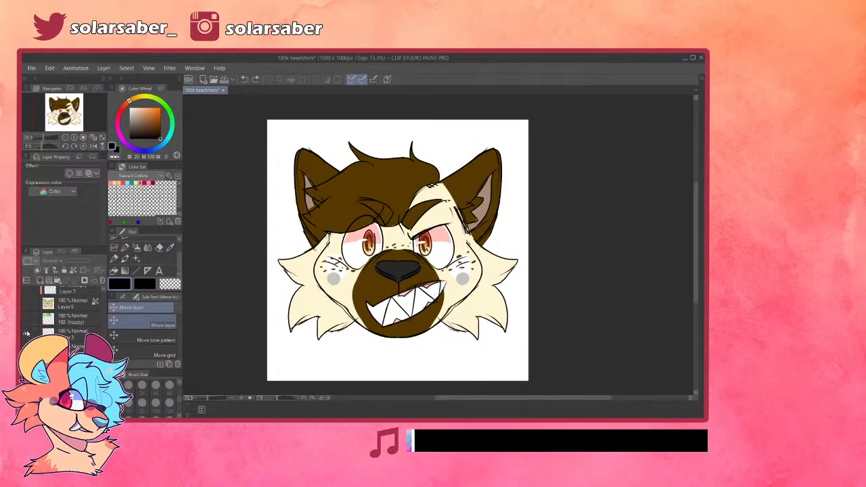
- Hide the brown-and-cream canine headshot, show all layers of the tan feline headshot, and select Layer 8
click(26, 287)
click(26, 291)
click(26, 304)
scroll(25, 331, up, 1)
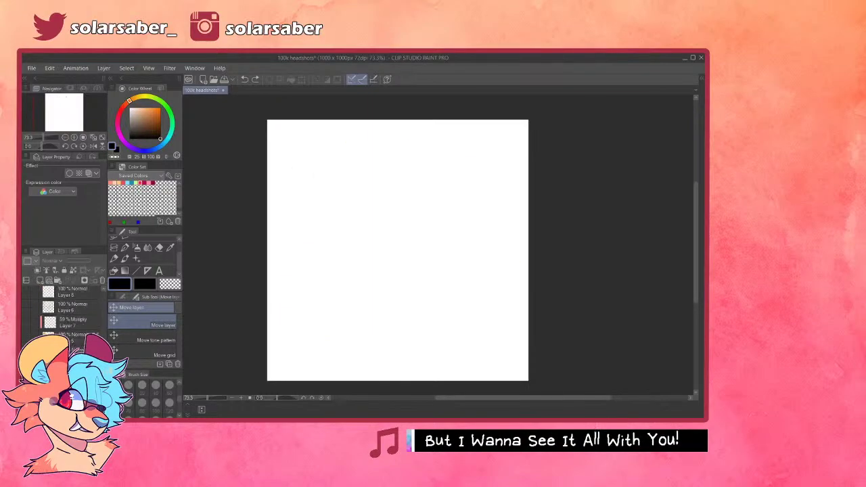
click(25, 338)
click(25, 322)
click(26, 307)
click(26, 292)
scroll(31, 302, up, 1)
scroll(32, 304, up, 1)
click(59, 329)
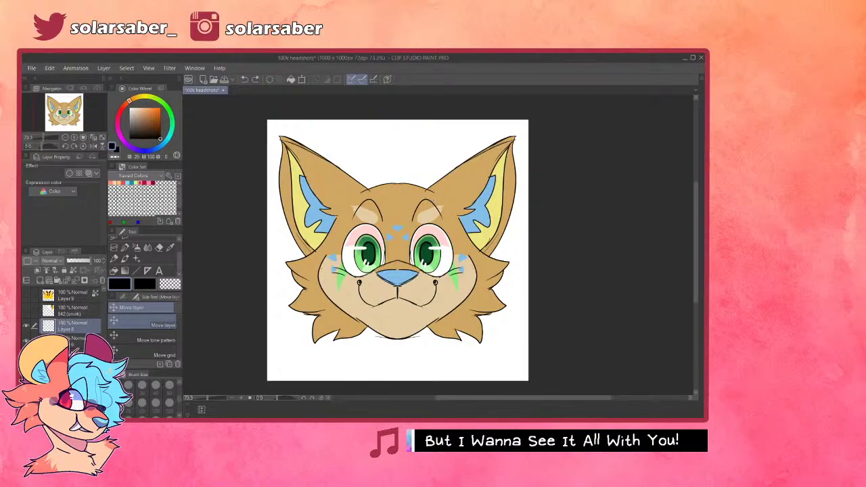
- Hide the tan feline headshot and show the colour, shading, line art and highlight layers of the yellow horned headshot
click(26, 340)
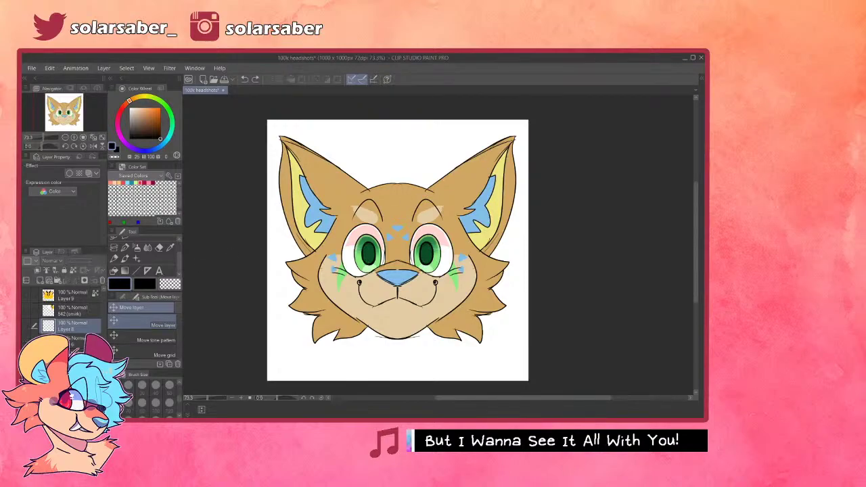
click(26, 379)
click(27, 311)
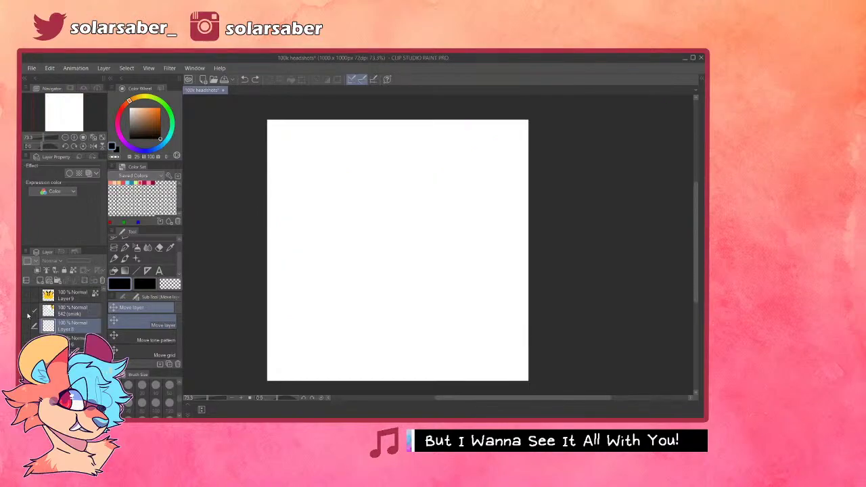
scroll(37, 317, up, 1)
click(25, 336)
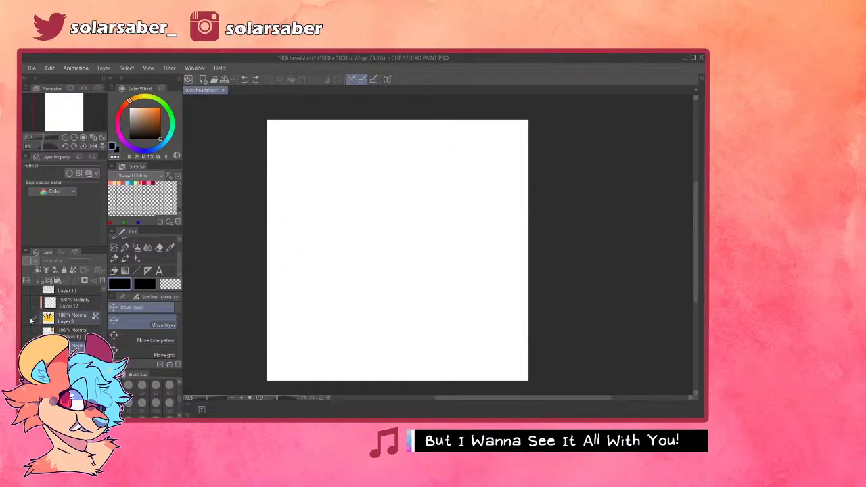
click(27, 320)
click(27, 304)
scroll(27, 304, up, 1)
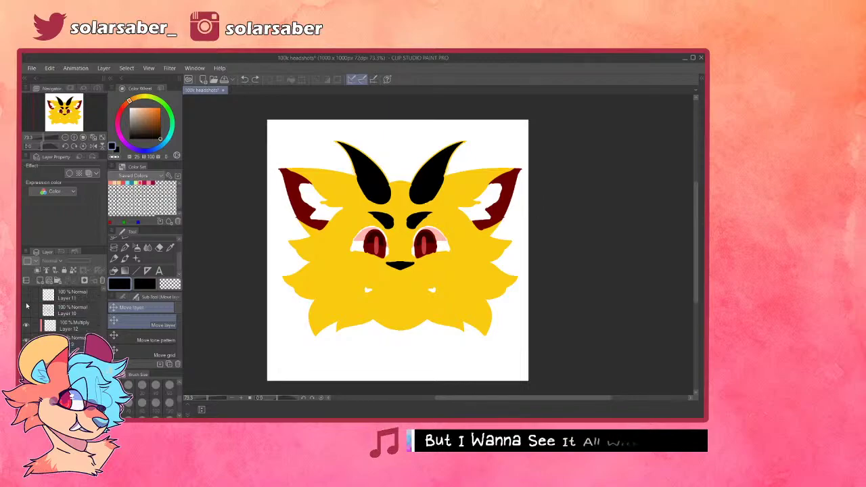
click(26, 296)
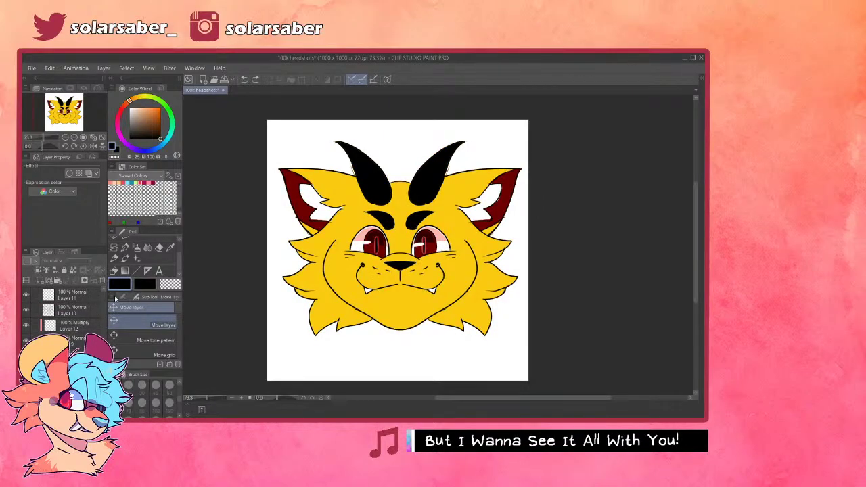
- Select Layer 10, look over the yellow horned headshot, and hide all of its layers
click(79, 307)
scroll(398, 262, up, 2)
scroll(378, 277, down, 3)
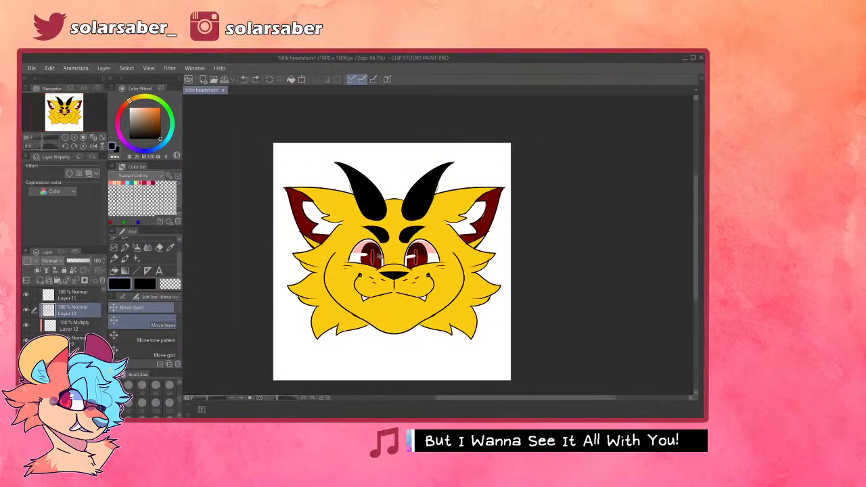
scroll(376, 261, up, 2)
scroll(77, 331, up, 1)
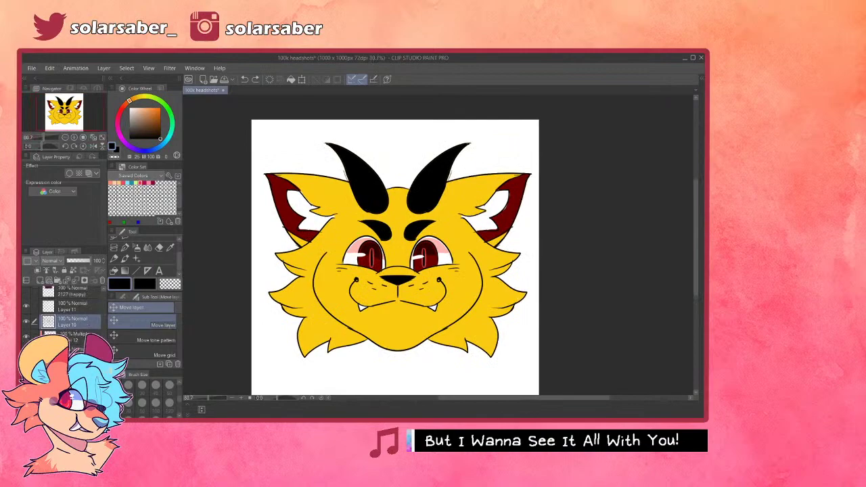
click(27, 322)
click(26, 336)
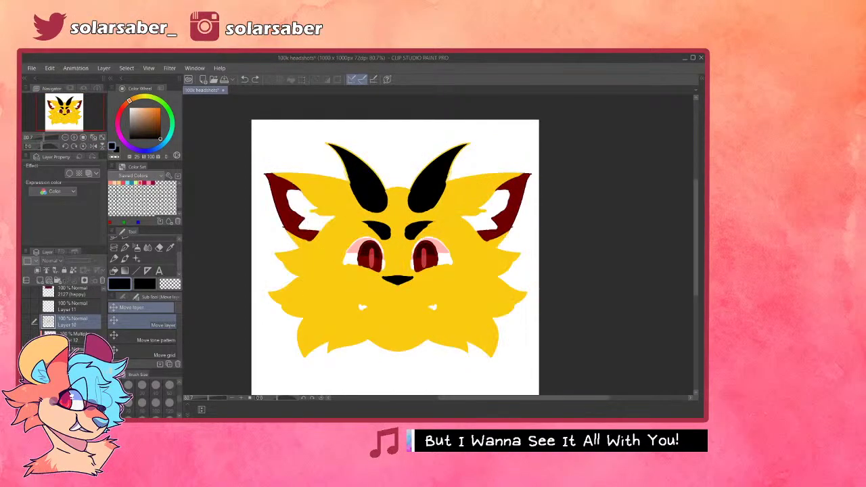
click(26, 351)
scroll(29, 348, up, 3)
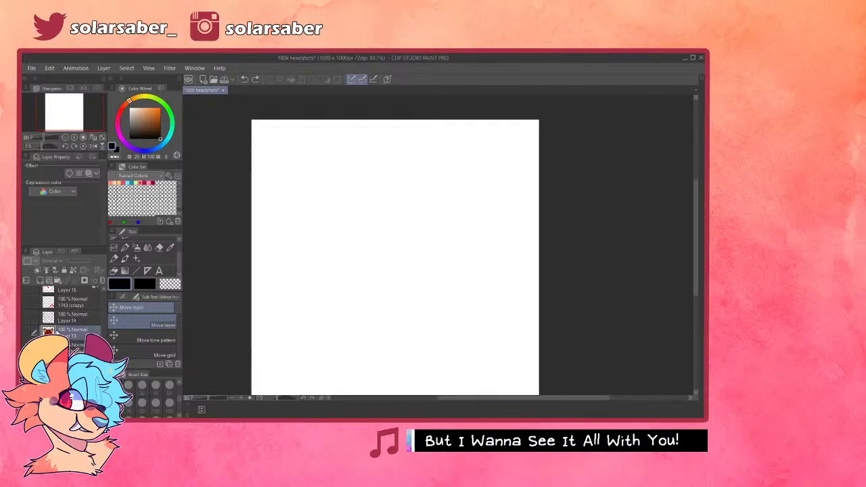
scroll(67, 311, up, 2)
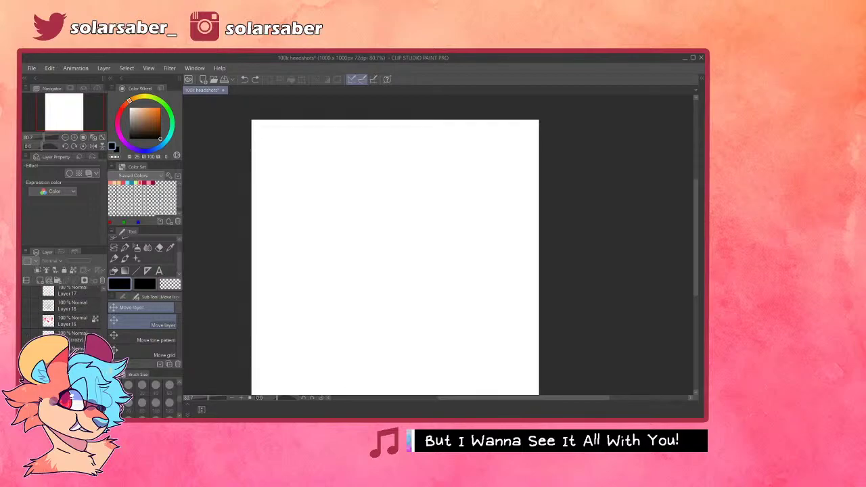
scroll(28, 338, down, 2)
- Show the layers of the dark red headshot with the purple forehead stripe and examine the drawing
click(26, 359)
click(27, 343)
click(28, 328)
scroll(359, 183, down, 2)
scroll(372, 245, up, 2)
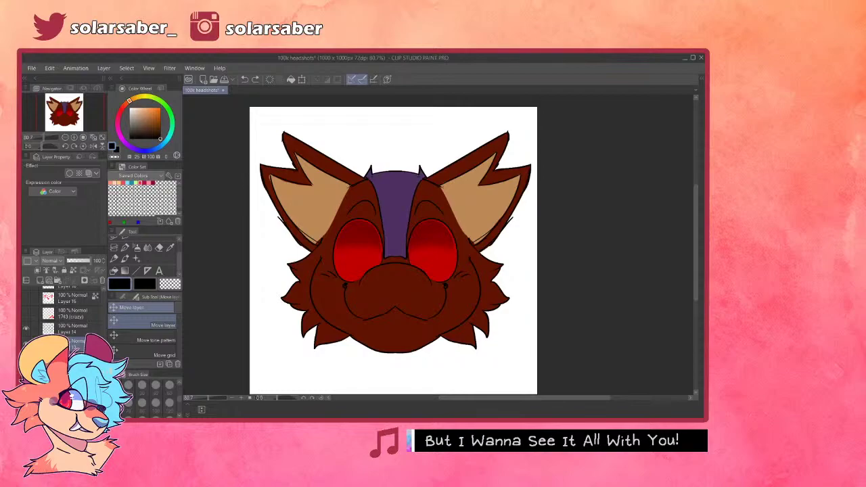
- Hide the dark red headshot, show the colour, line art and detail layers of the clown headshot, and select Layer 17
click(27, 343)
click(27, 328)
scroll(28, 328, up, 1)
click(28, 324)
click(28, 325)
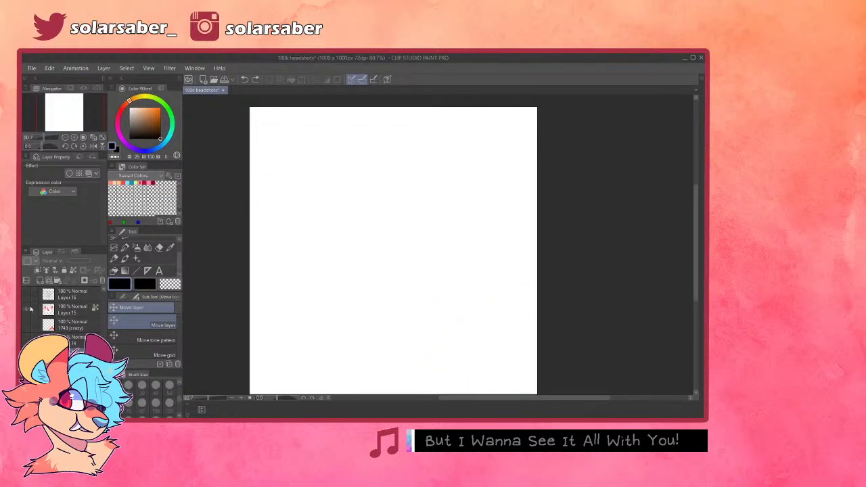
click(29, 309)
scroll(32, 313, up, 1)
click(27, 316)
scroll(29, 315, up, 1)
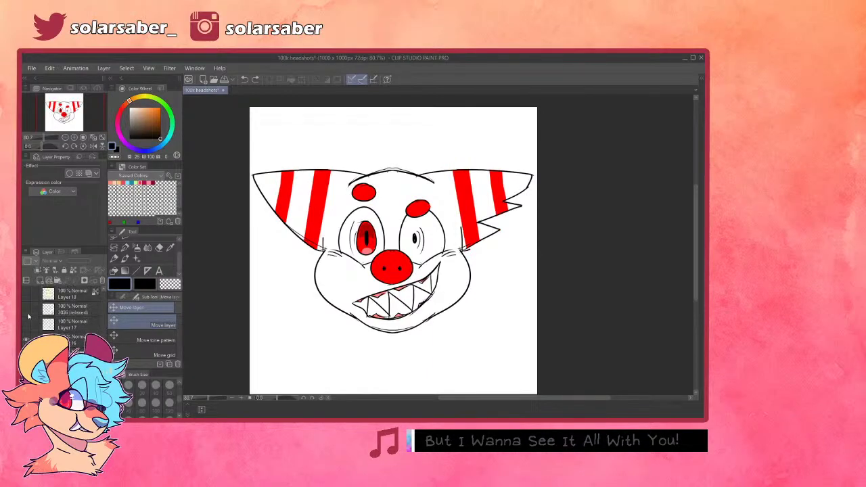
click(26, 325)
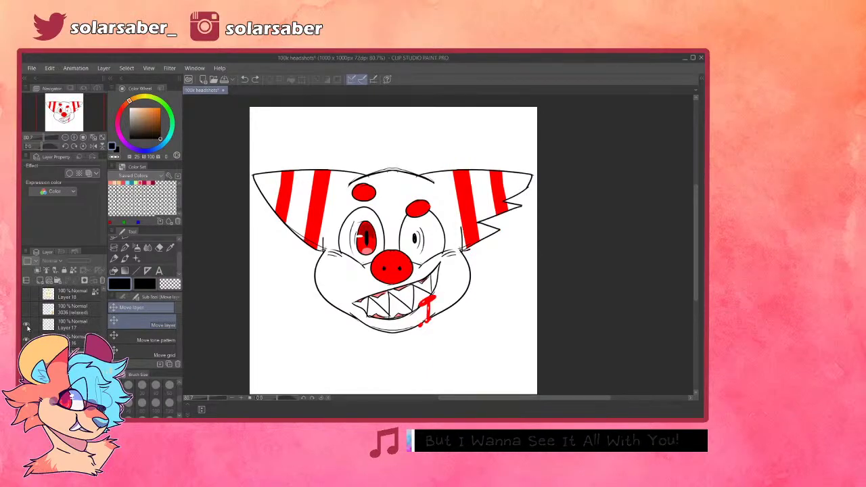
click(50, 325)
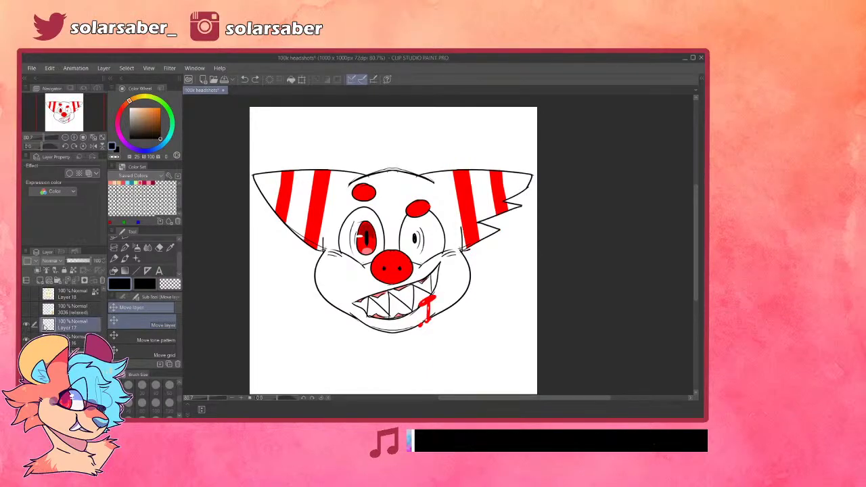
- Hide the clown headshot, show the colour, shading and line art layers of the cream insect headshot, and select Layer 19
click(27, 328)
click(27, 340)
click(26, 355)
click(75, 307)
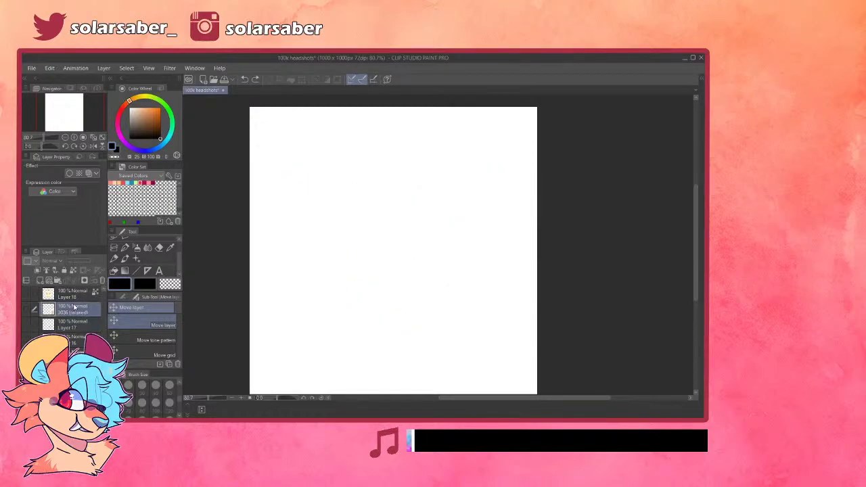
scroll(73, 307, up, 2)
click(27, 313)
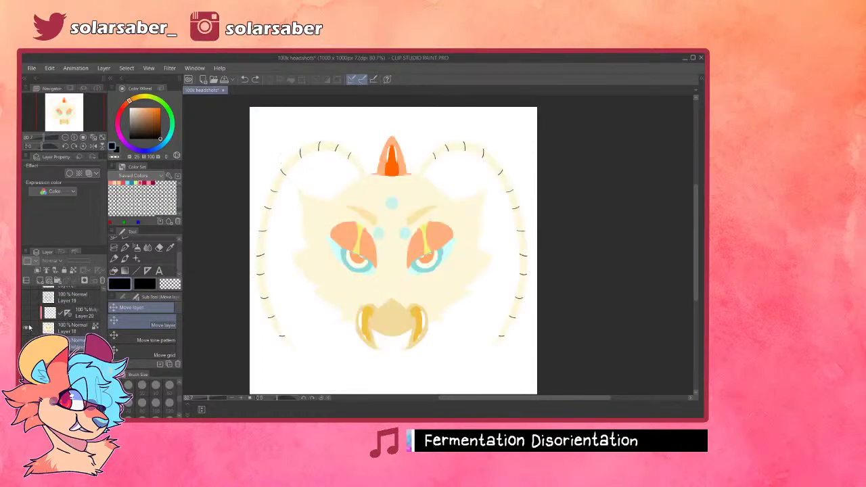
click(27, 298)
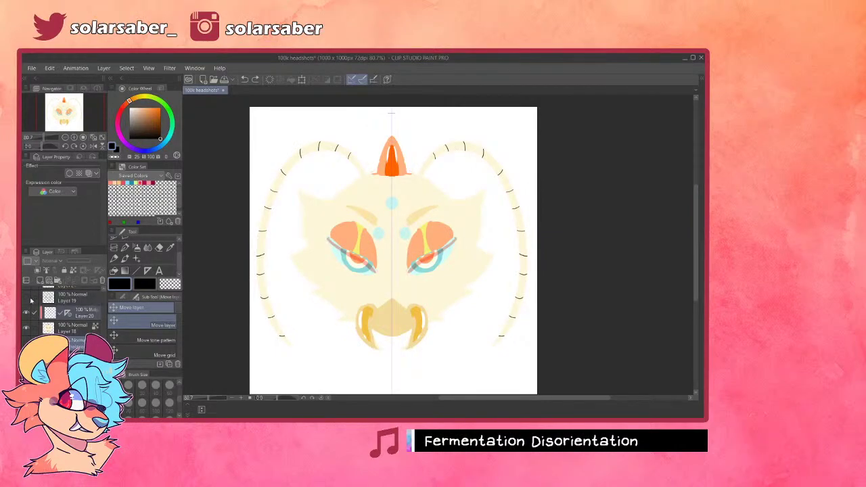
click(28, 299)
click(65, 300)
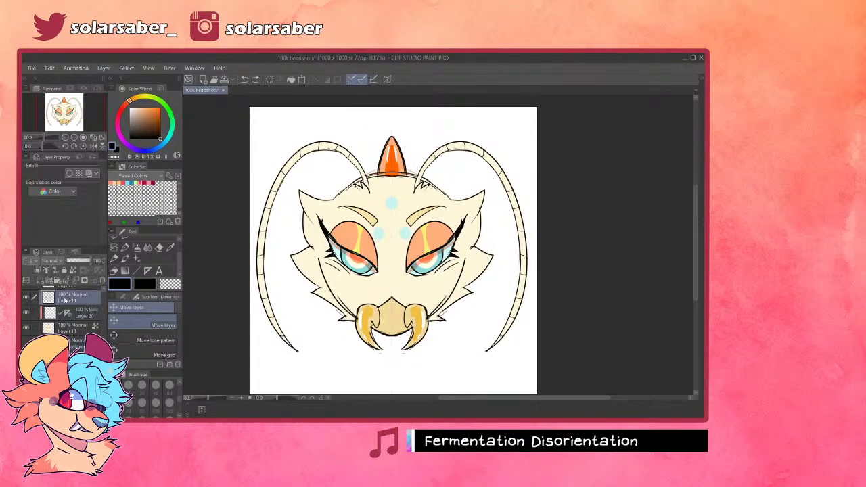
- Look over the cream insect headshot, hide its layers, and show the layers of the winking red headshot with the tongue out
scroll(399, 182, down, 3)
scroll(399, 182, up, 1)
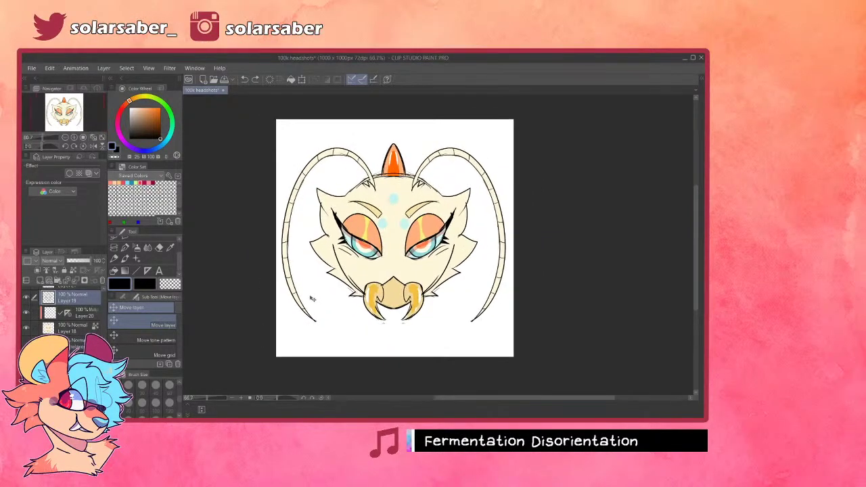
scroll(71, 317, up, 2)
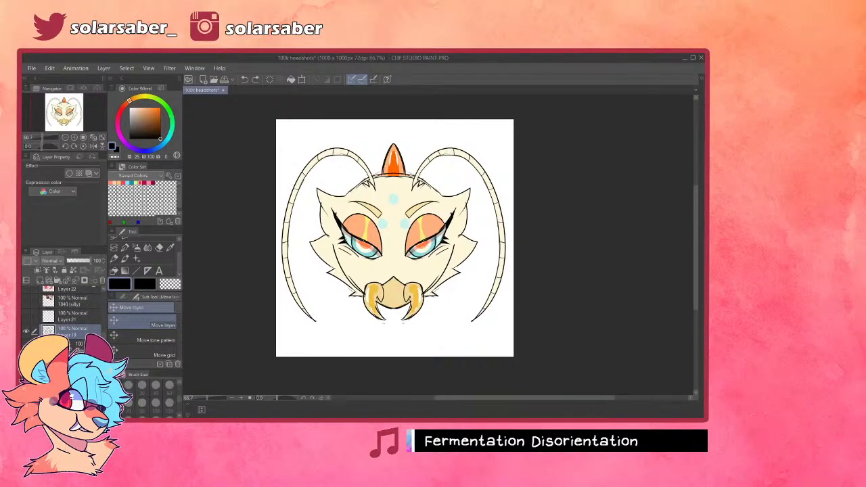
click(28, 331)
click(27, 346)
click(27, 361)
scroll(28, 344, up, 2)
click(28, 324)
click(28, 325)
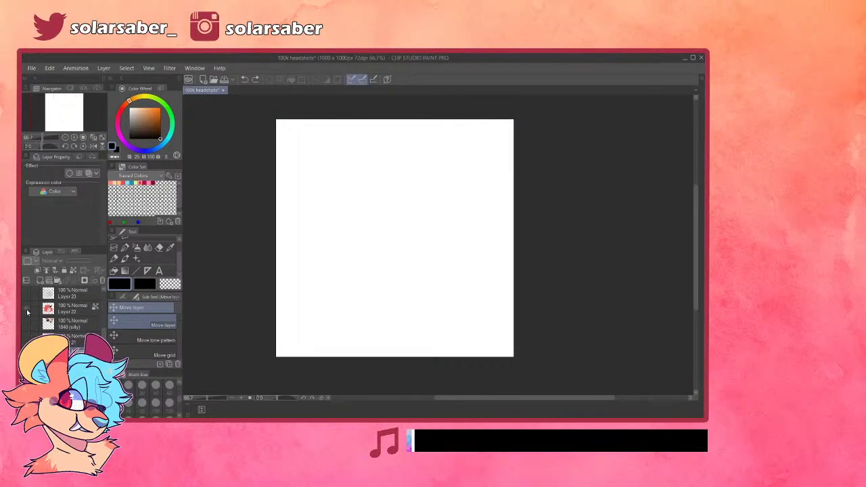
click(26, 308)
click(26, 293)
scroll(27, 298, up, 1)
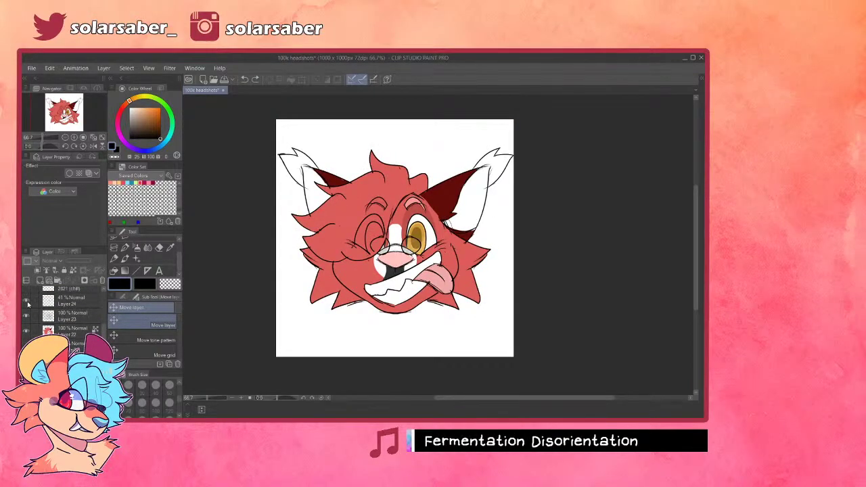
- Add a new layer above Layer 24 and draw a white highlight on the red character's open eye with the Coloring pen
scroll(28, 304, up, 2)
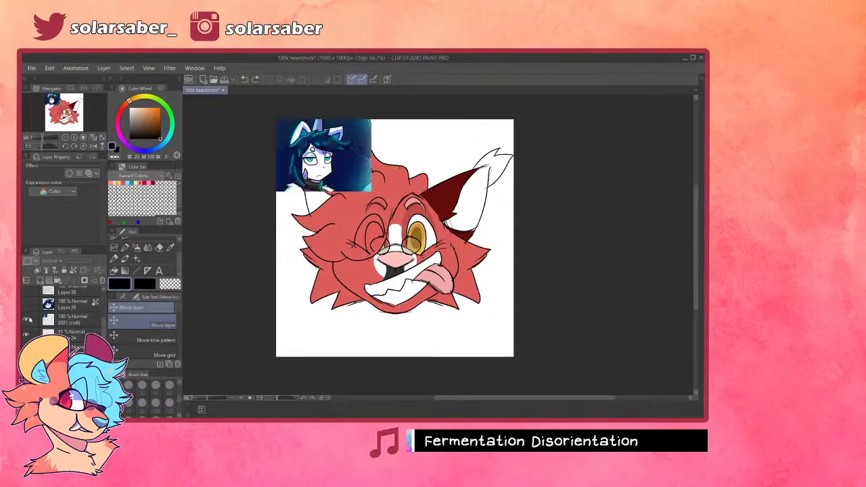
scroll(430, 235, up, 1)
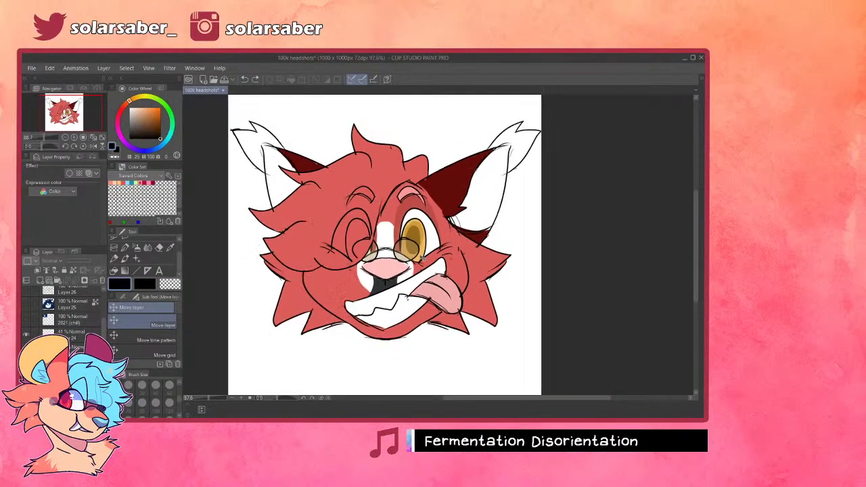
scroll(431, 235, down, 2)
scroll(430, 235, up, 1)
click(73, 334)
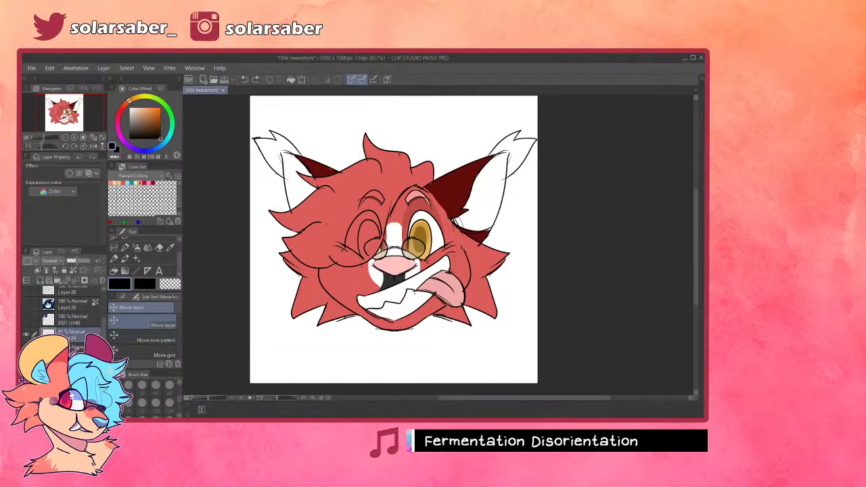
key(ctrl+shift+n)
drag(134, 120, 120, 99)
scroll(417, 217, up, 3)
key(p)
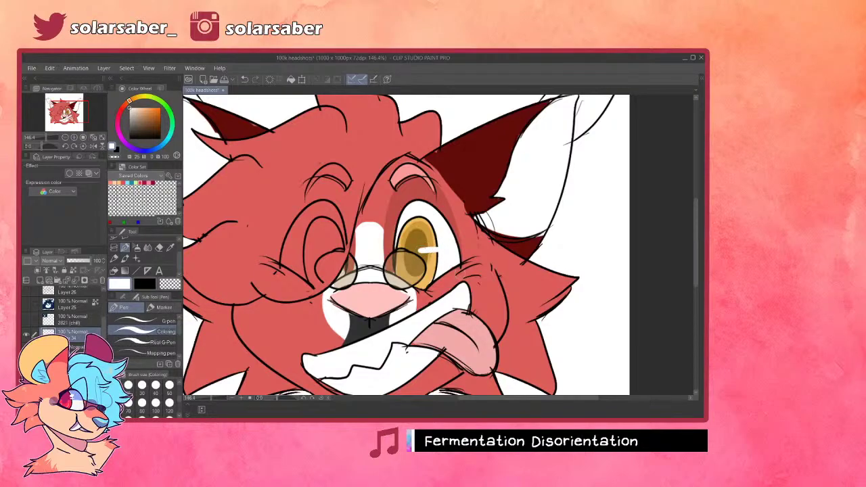
- Look over the winking red headshot as a whole and hide all of its layers
scroll(452, 260, down, 3)
scroll(73, 318, down, 2)
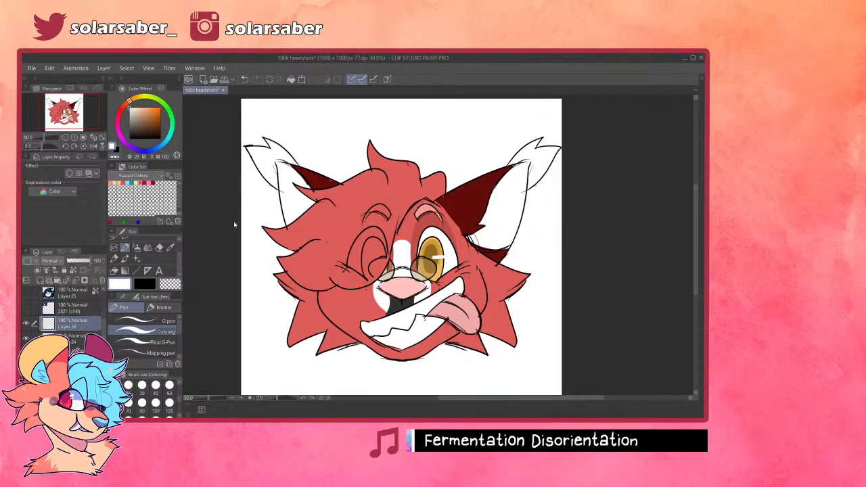
scroll(418, 204, down, 2)
scroll(70, 332, up, 2)
click(27, 346)
click(26, 361)
click(26, 376)
click(27, 392)
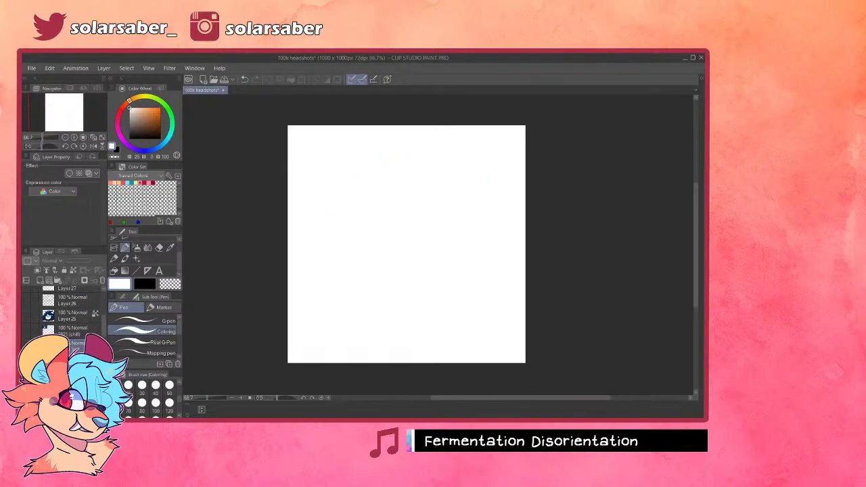
- Show the line art, colour and eye highlight layers of the navy-haired unicorn headshot, Layers 25 to 27, and look it over
scroll(69, 318, up, 2)
click(26, 337)
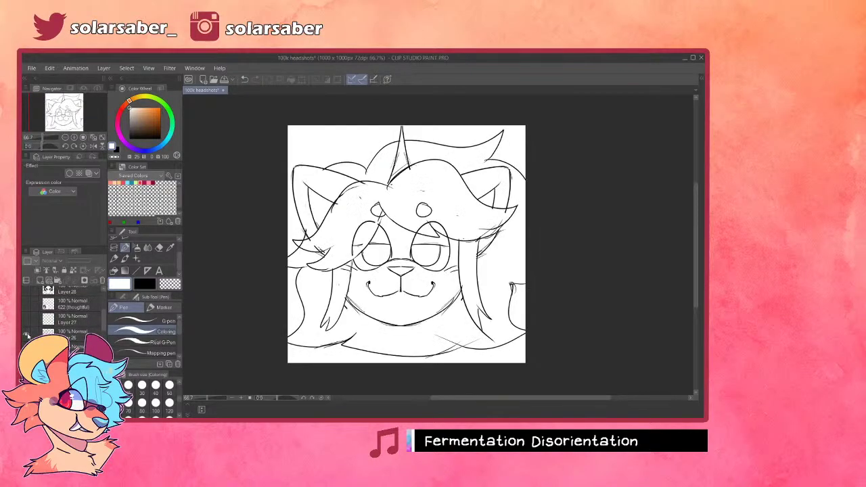
click(26, 306)
click(27, 306)
click(26, 349)
scroll(484, 162, down, 1)
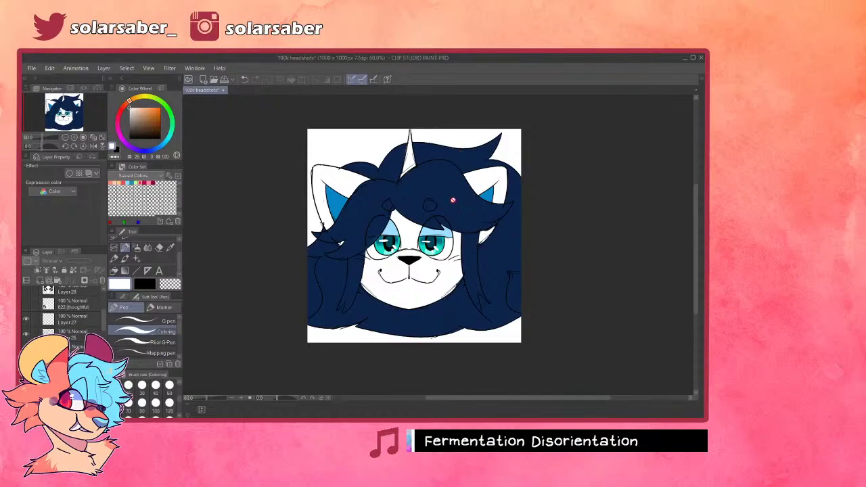
scroll(431, 235, up, 1)
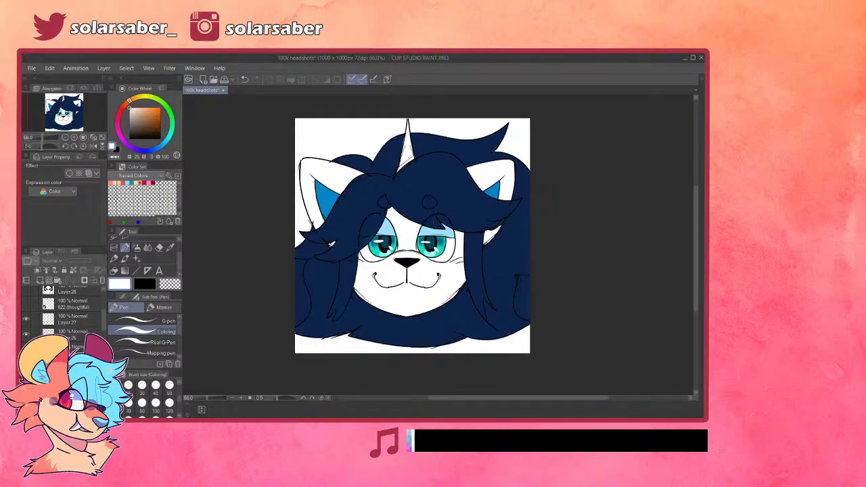
- Hide the navy-haired unicorn headshot and show the colour, line art and highlight layers of the black-and-white skull-faced headshot, Layers 28 to 30
click(26, 333)
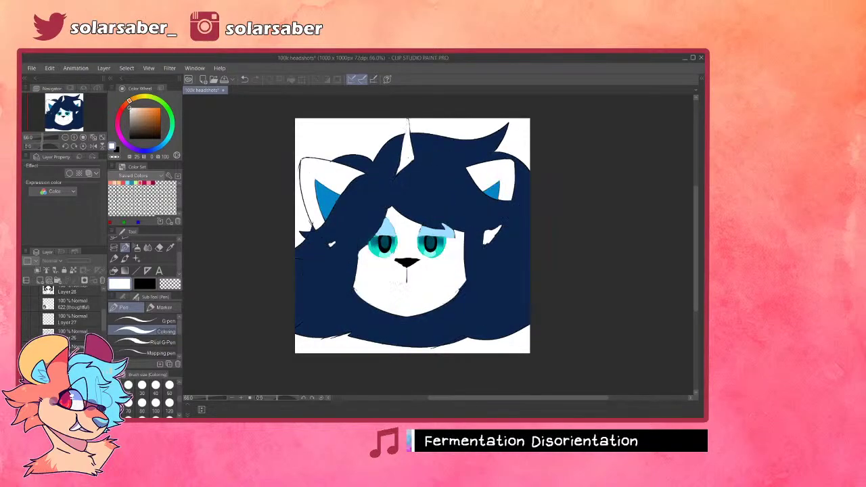
click(26, 348)
scroll(67, 322, up, 3)
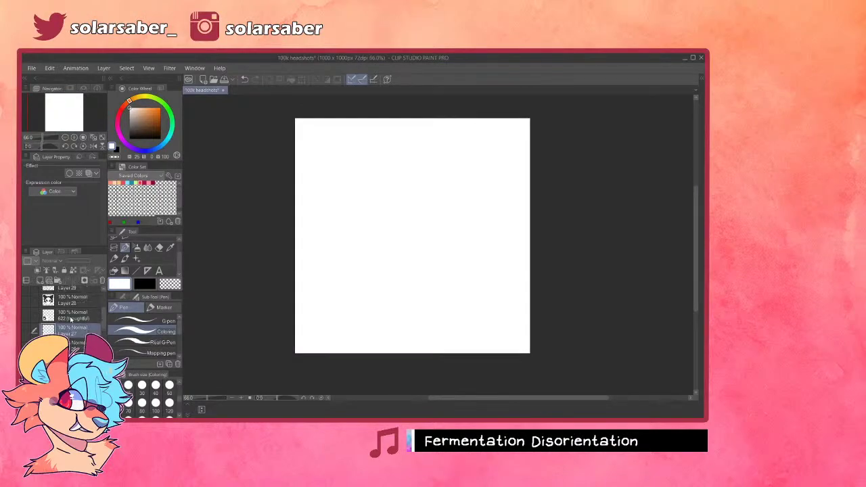
click(31, 336)
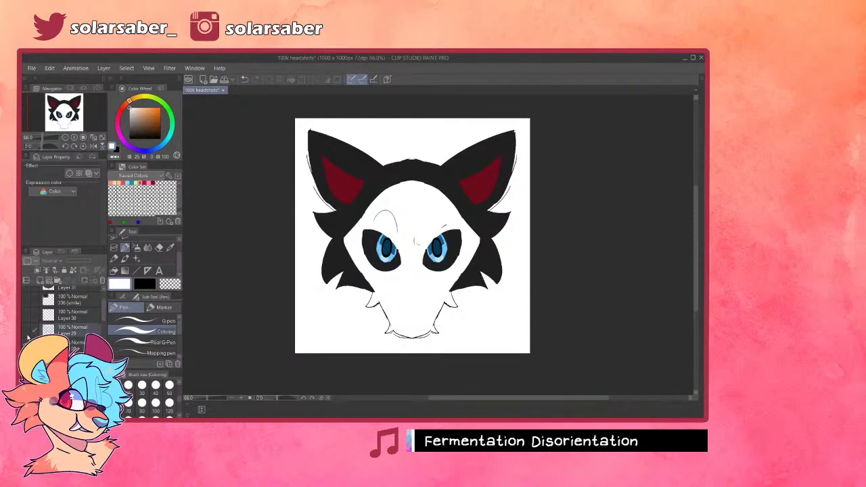
click(27, 331)
click(26, 317)
click(26, 317)
click(26, 317)
scroll(451, 197, down, 1)
scroll(446, 196, up, 1)
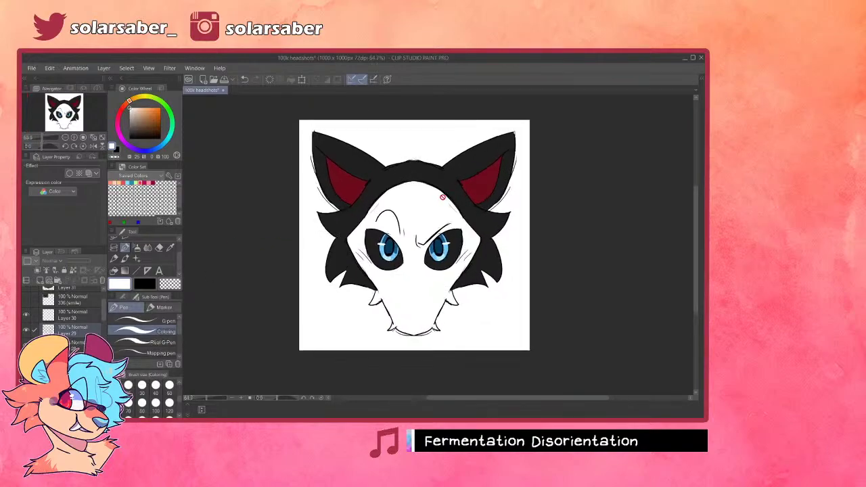
scroll(426, 204, up, 1)
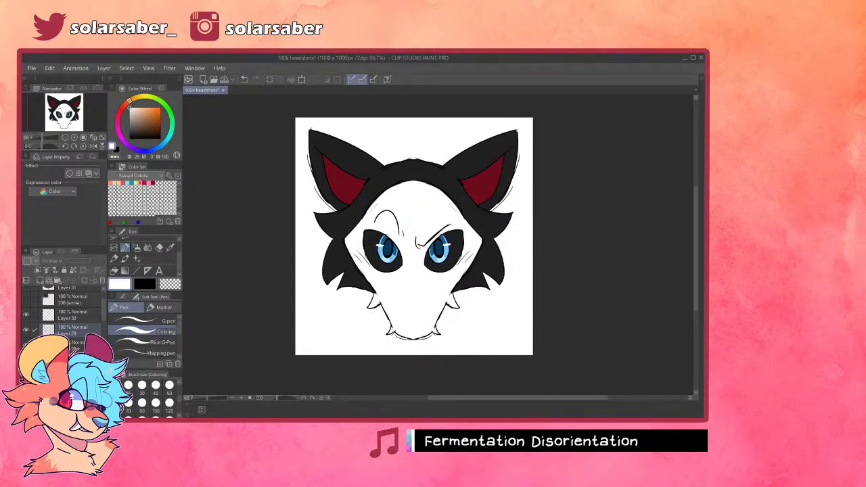
- Hide the skull-faced headshot's layers and show Layers 31, 32 and 33 of the brown bear-like headshot
click(26, 316)
click(64, 376)
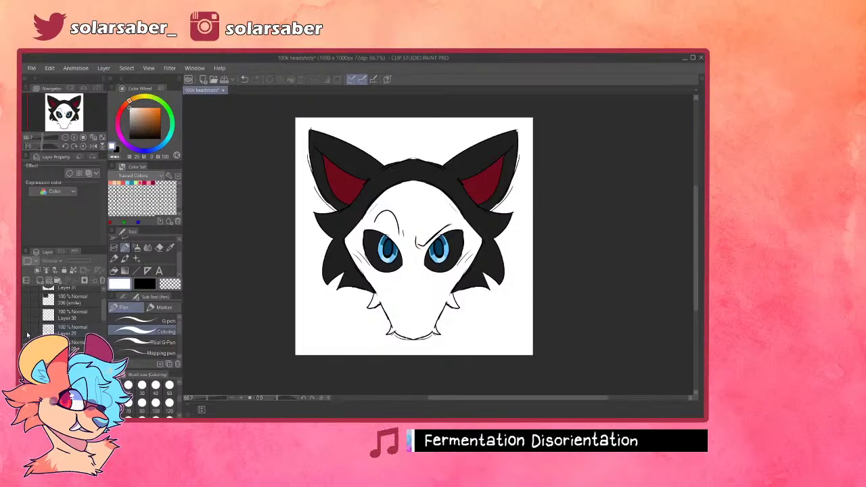
drag(26, 330, 26, 399)
scroll(27, 378, up, 2)
click(26, 324)
click(26, 309)
click(26, 294)
scroll(434, 185, down, 1)
scroll(459, 162, up, 1)
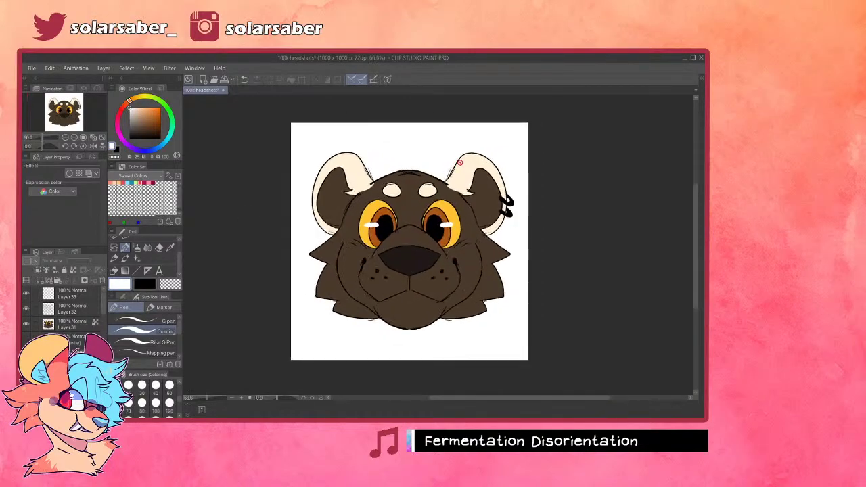